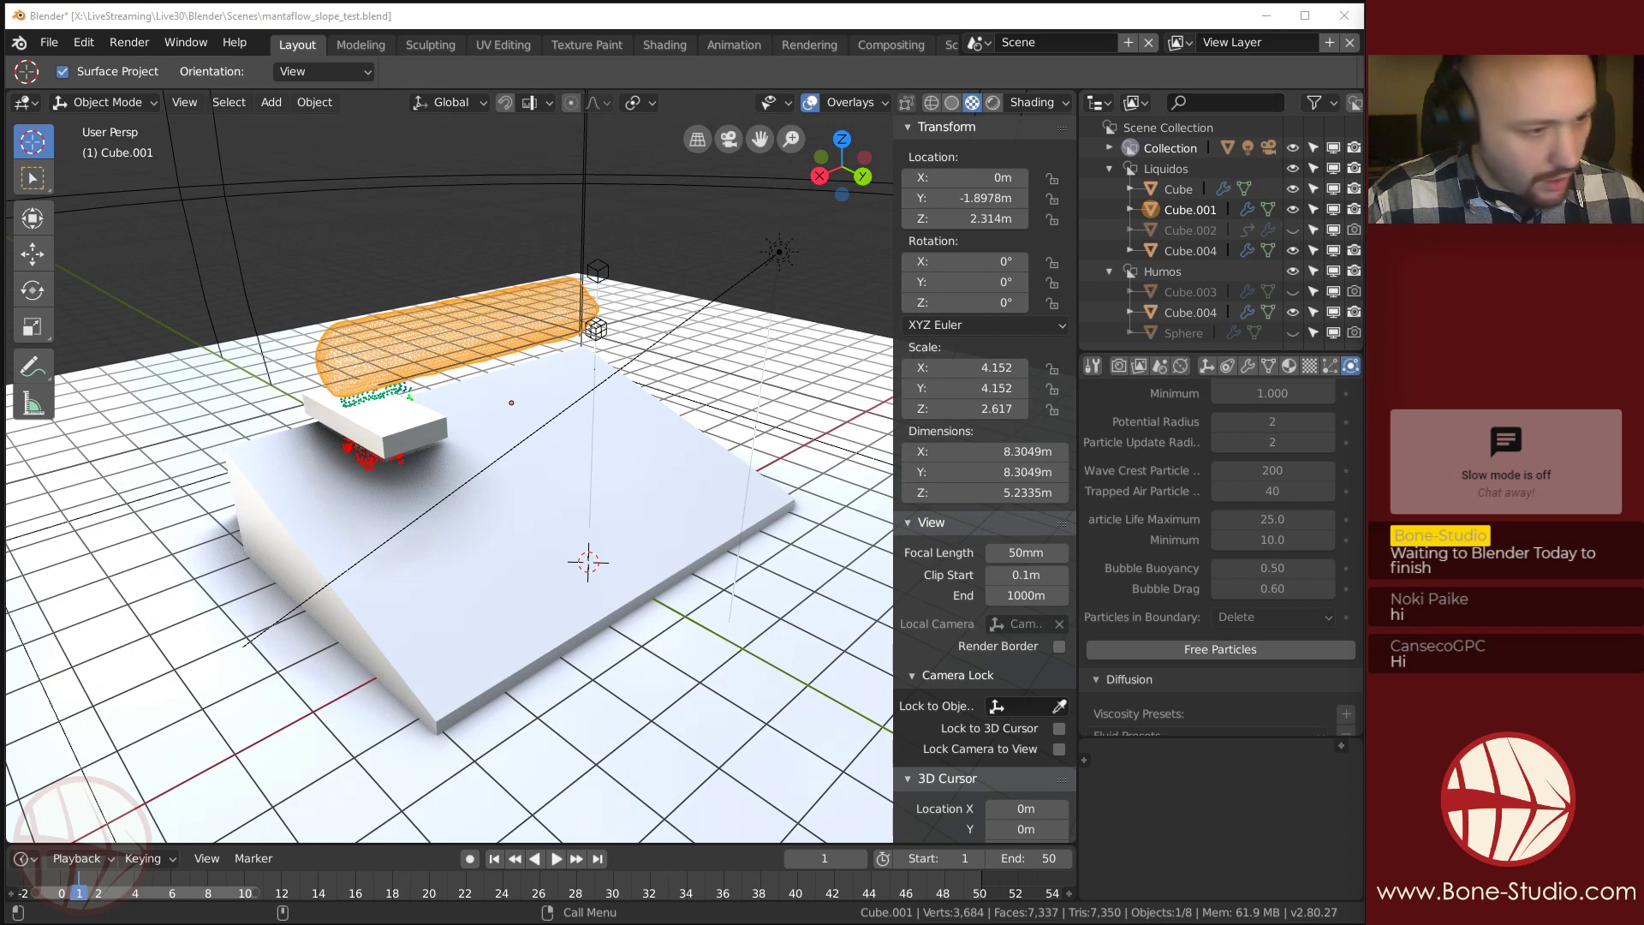
Switch to Google Chrome and open the BlenderMantaflow repository on GitHub.
key("super")
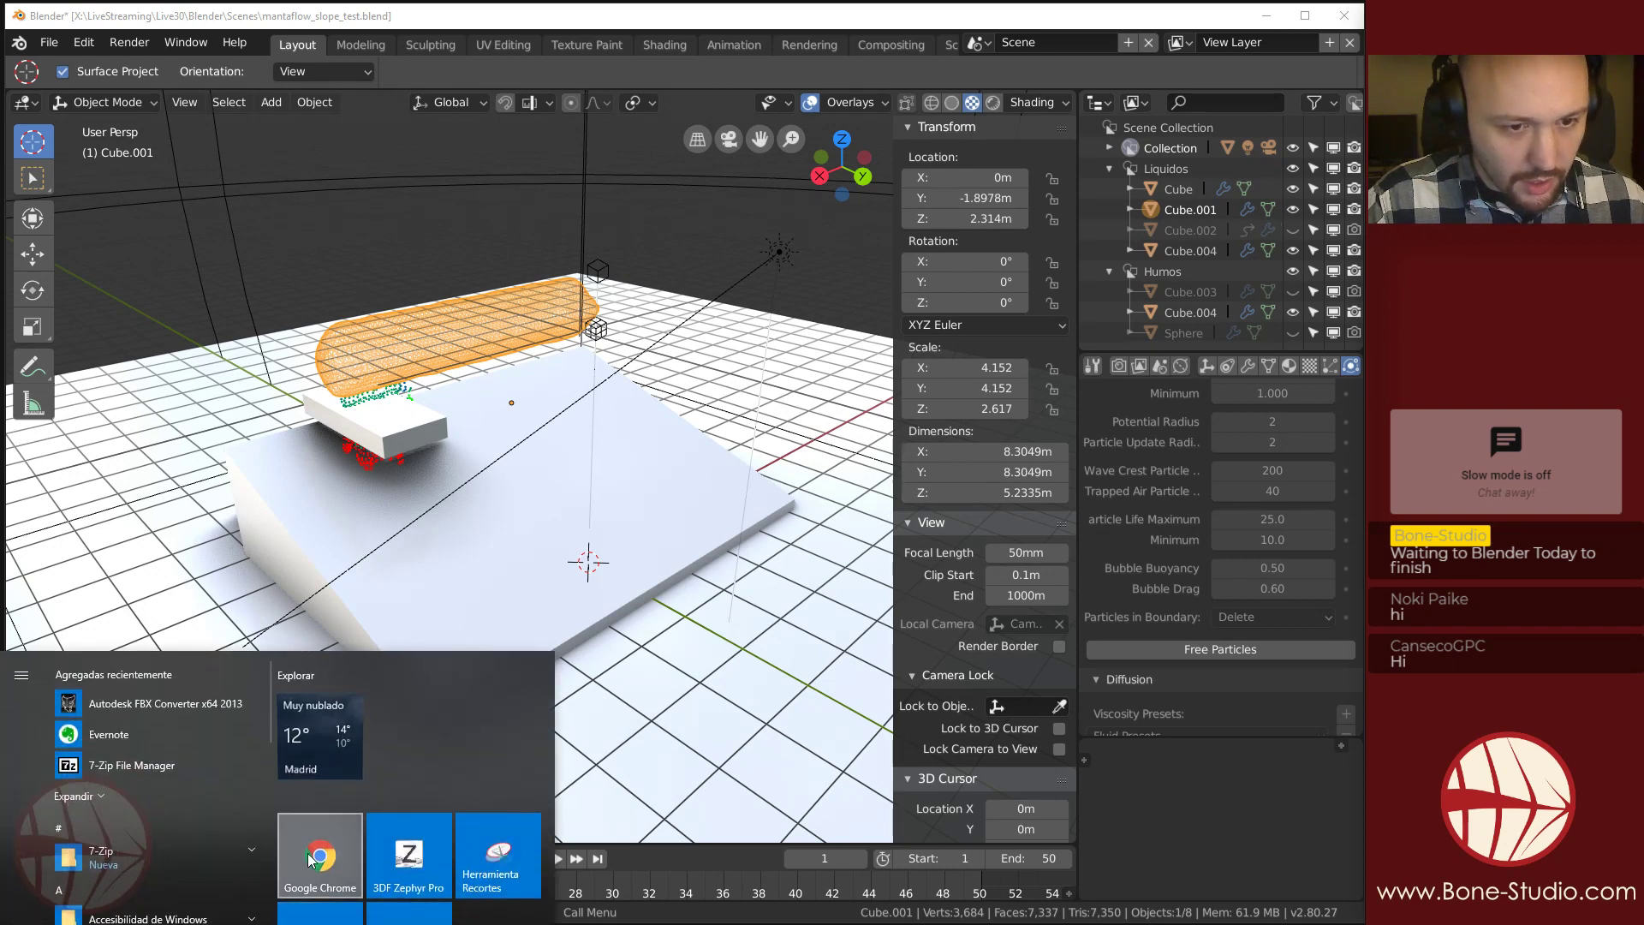
left_click(323, 863)
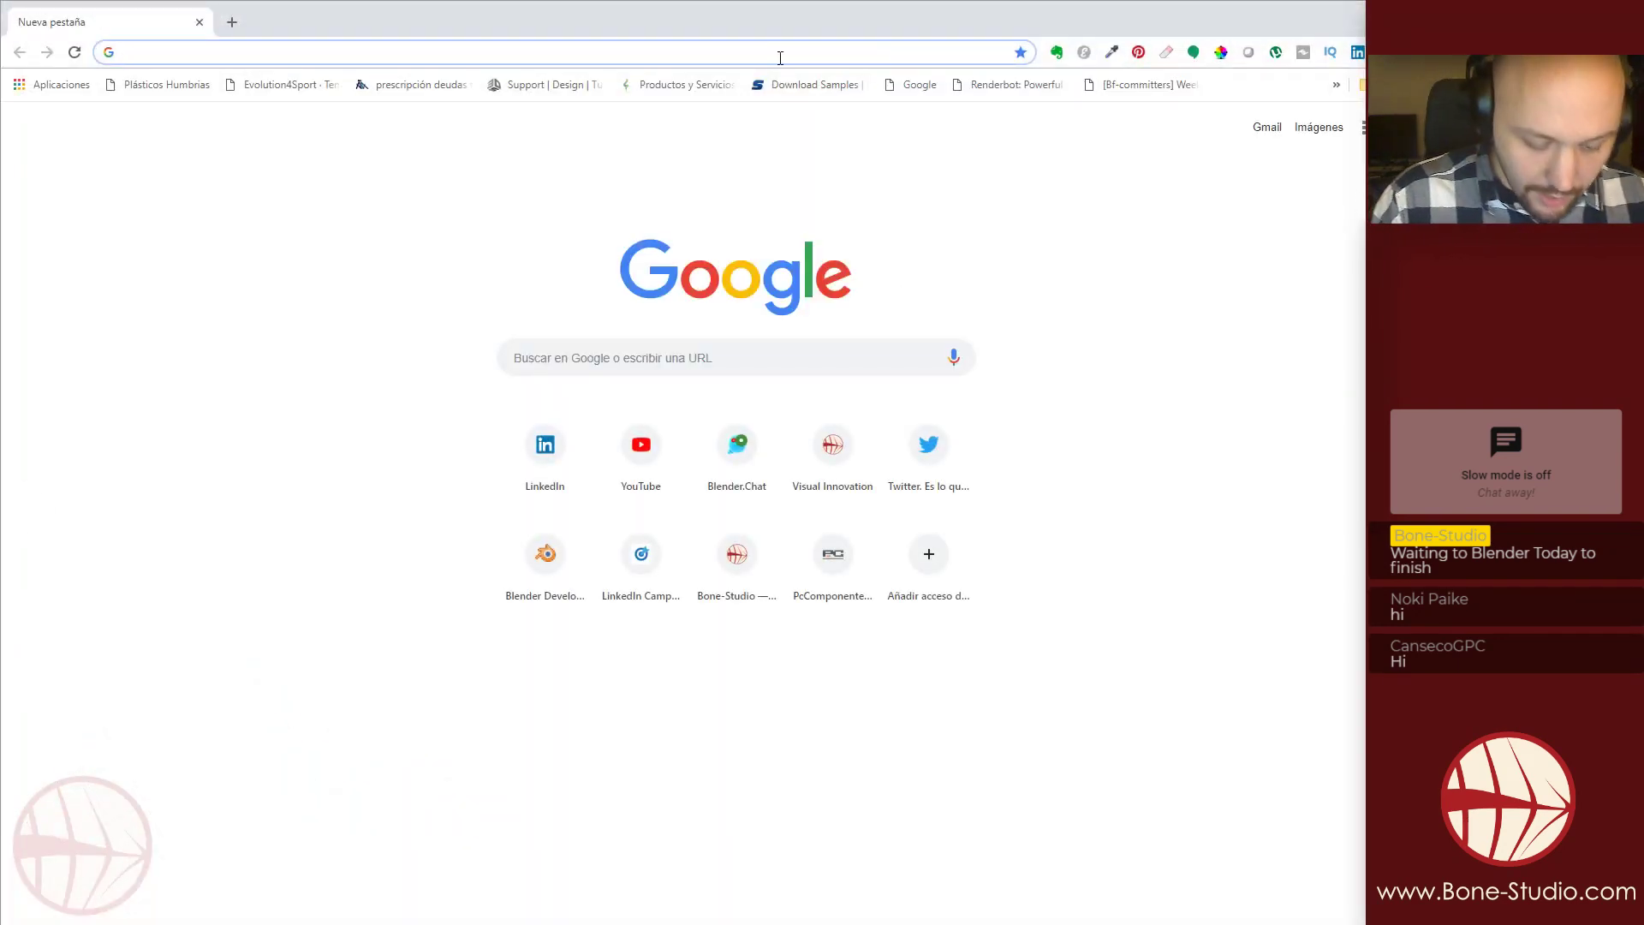
type("github sebbas")
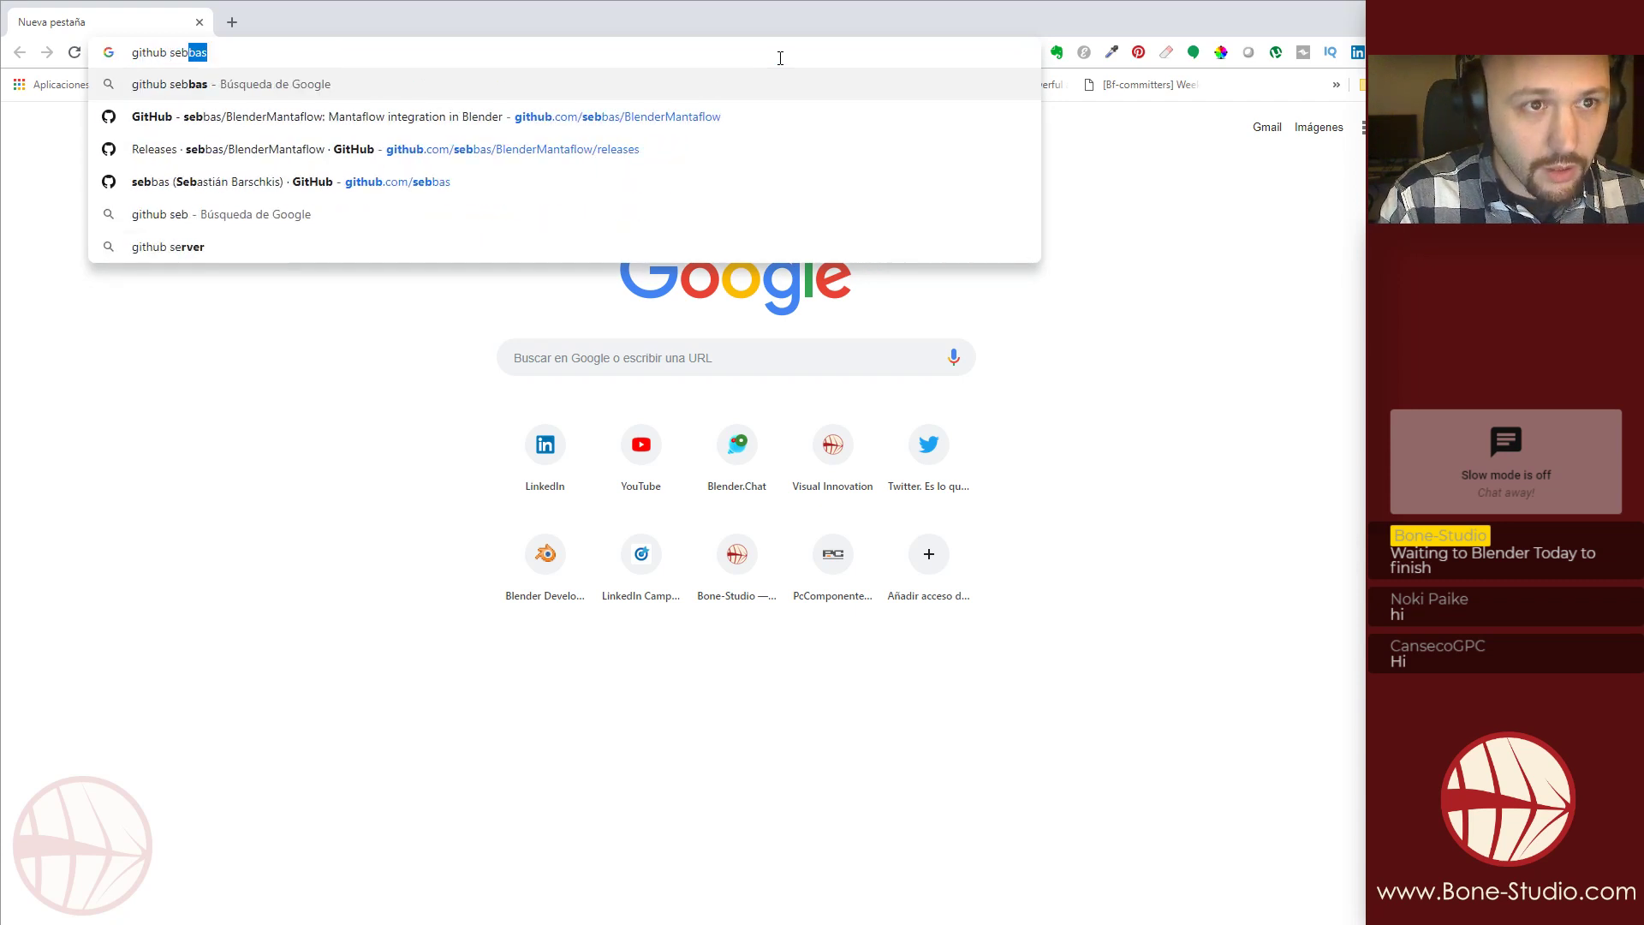
key("Down")
key("Return")
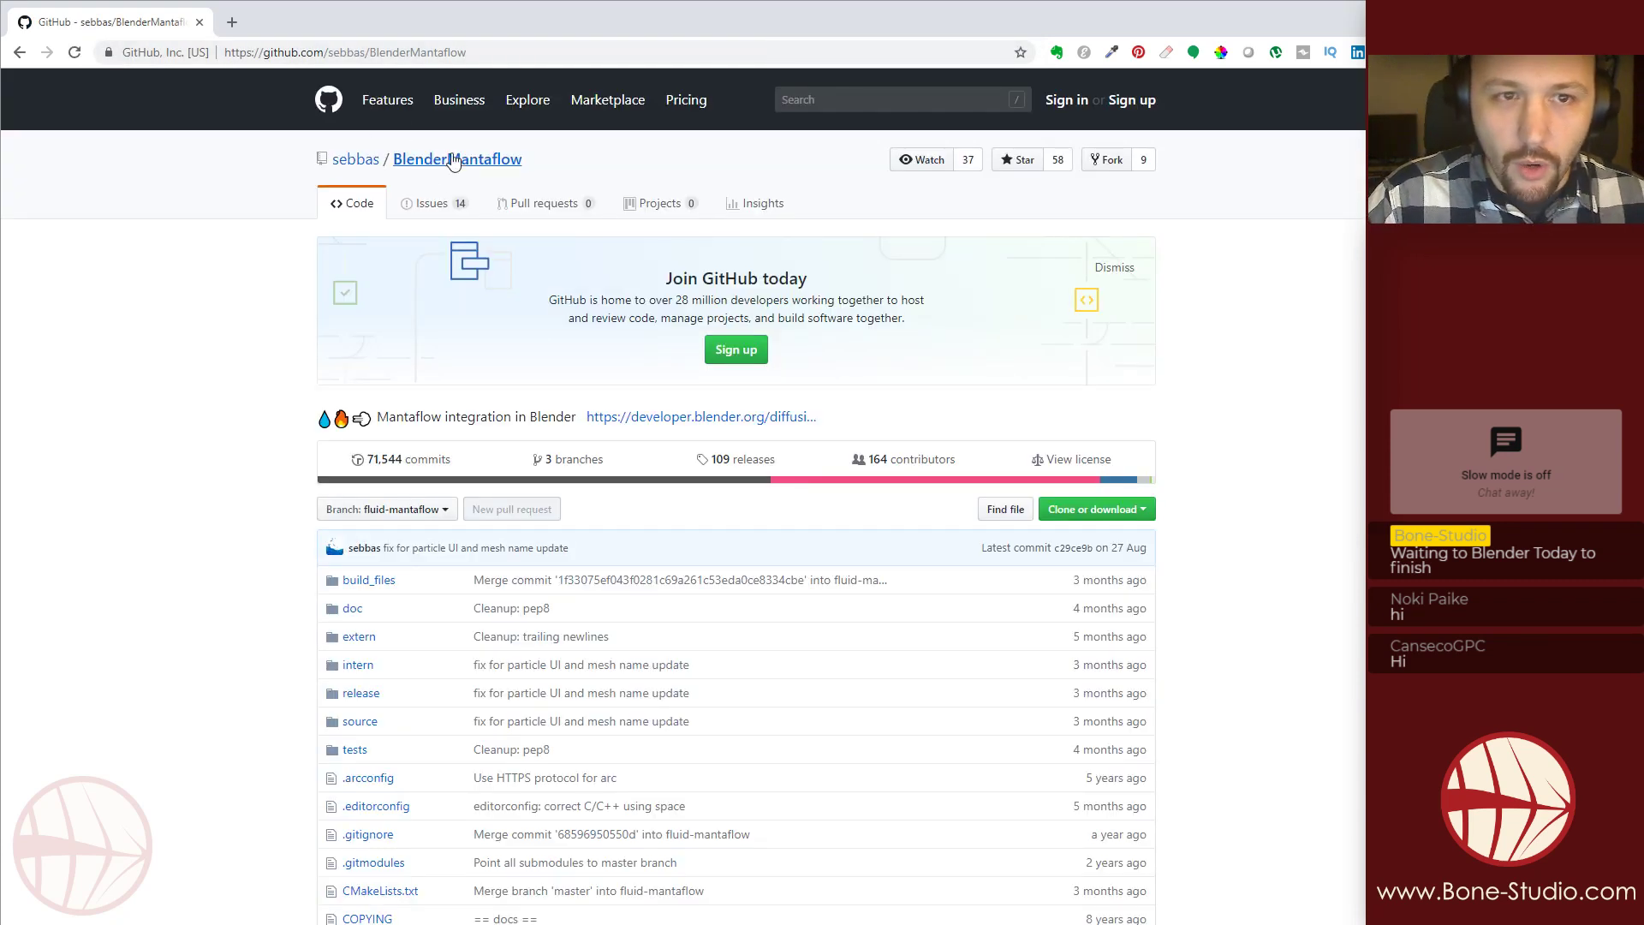
Visit the repository owner's profile, return to BlenderMantaflow and view its releases with the Blender Mantaflow Builds v2.79b and v2.8.
left_click(358, 161)
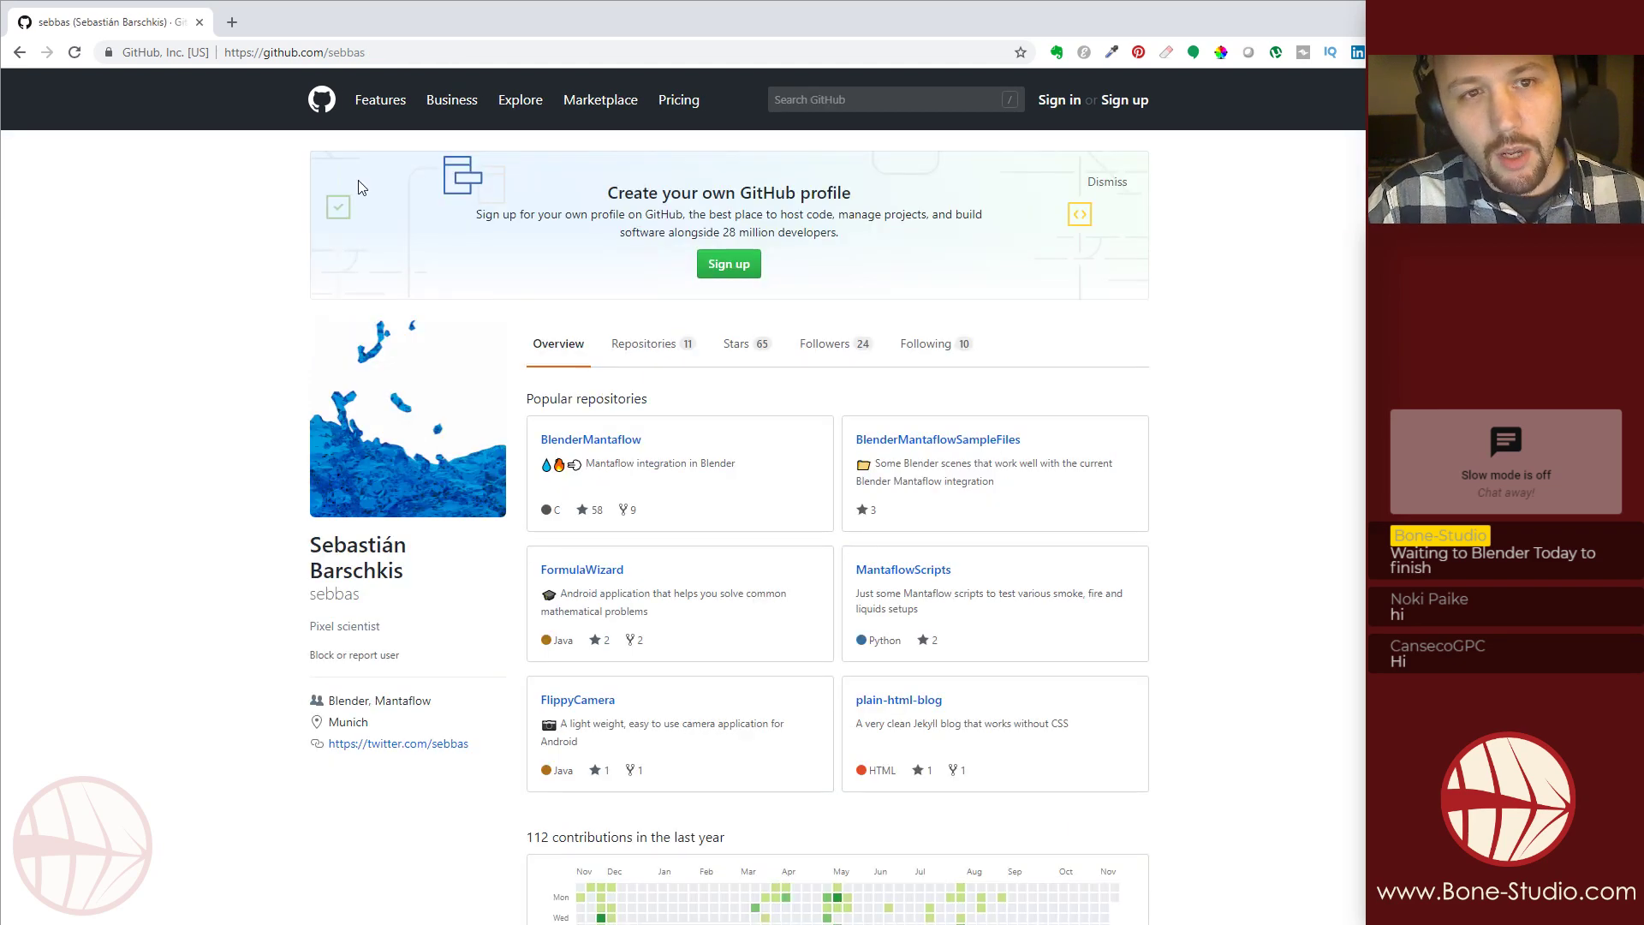
left_click(615, 440)
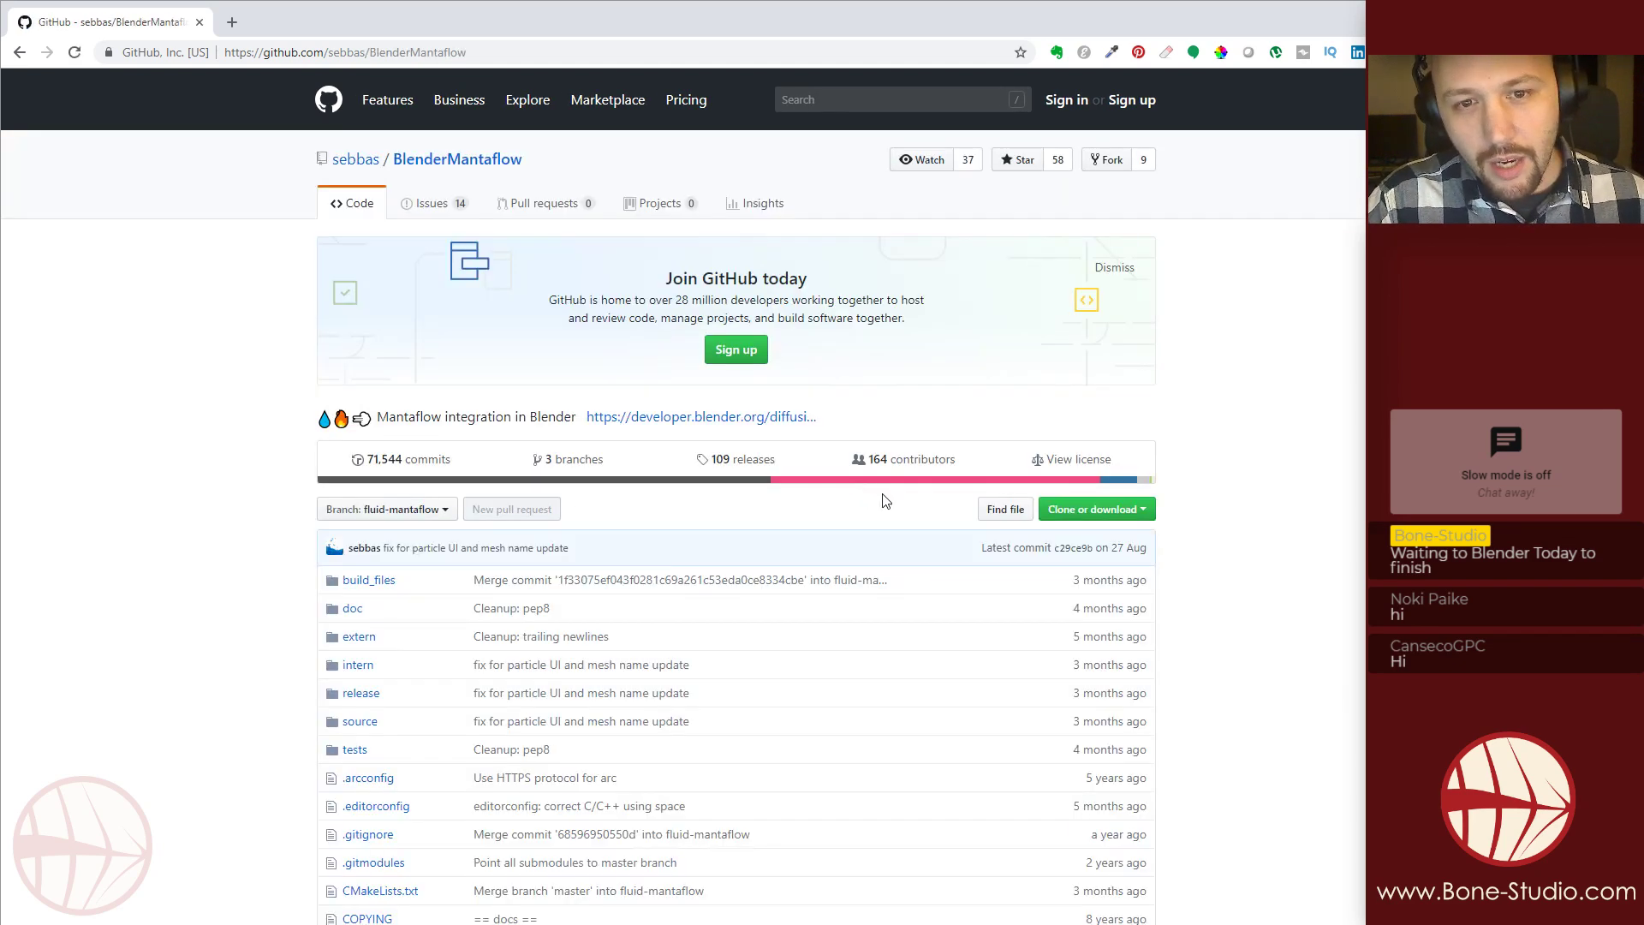
left_click(753, 462)
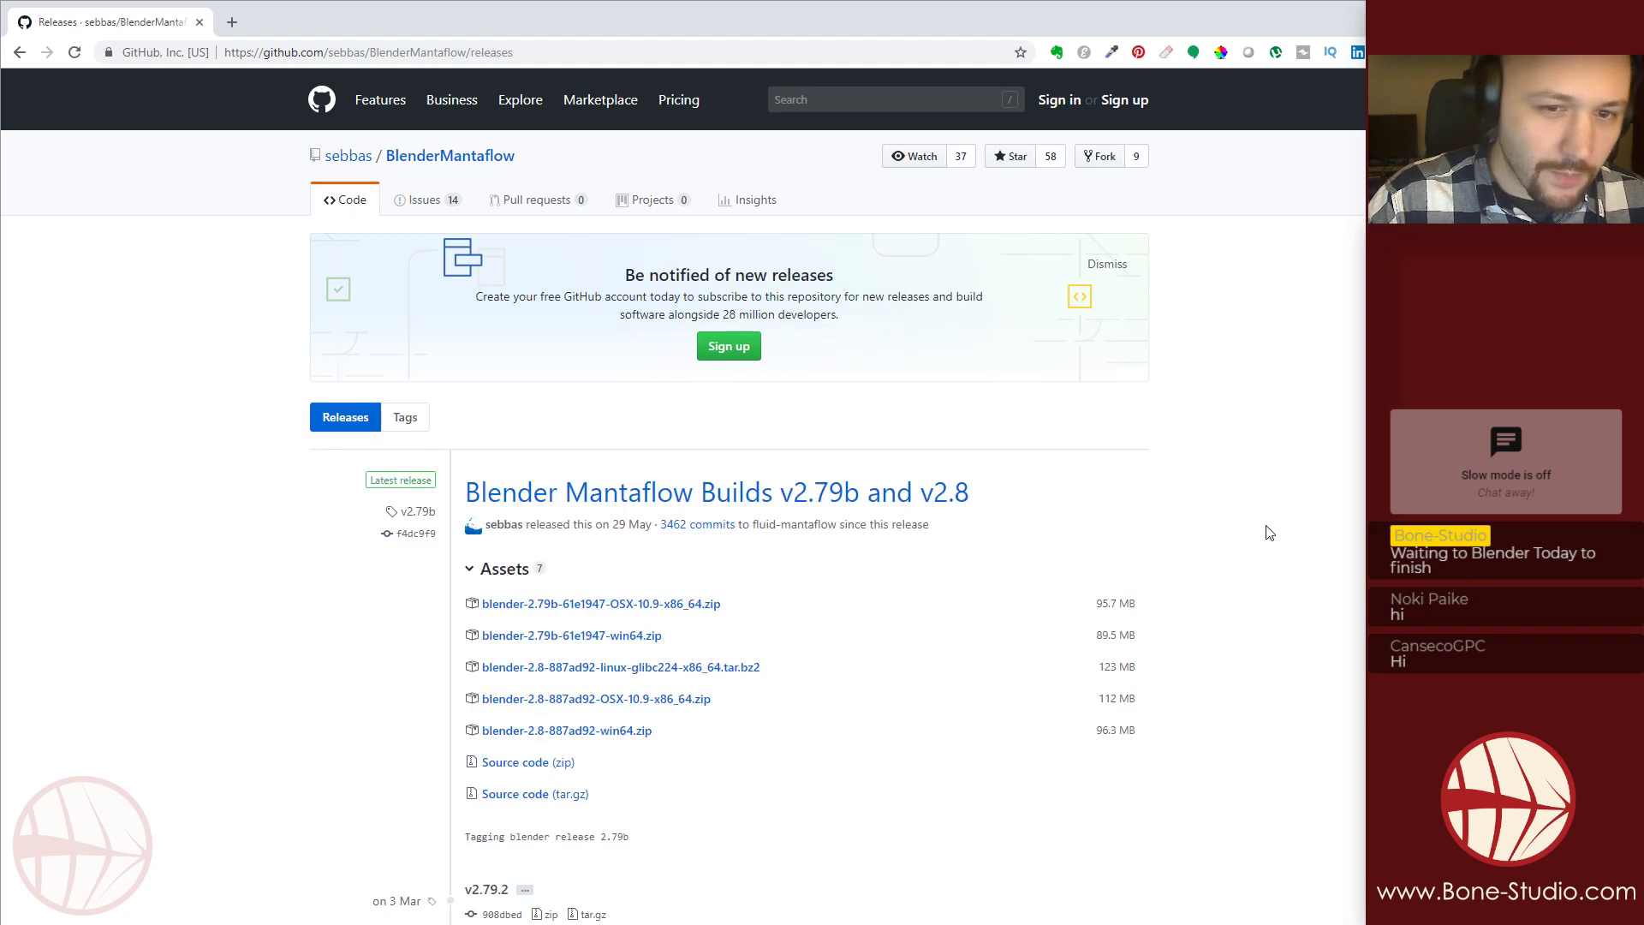
scroll(634, 685, "down", 2)
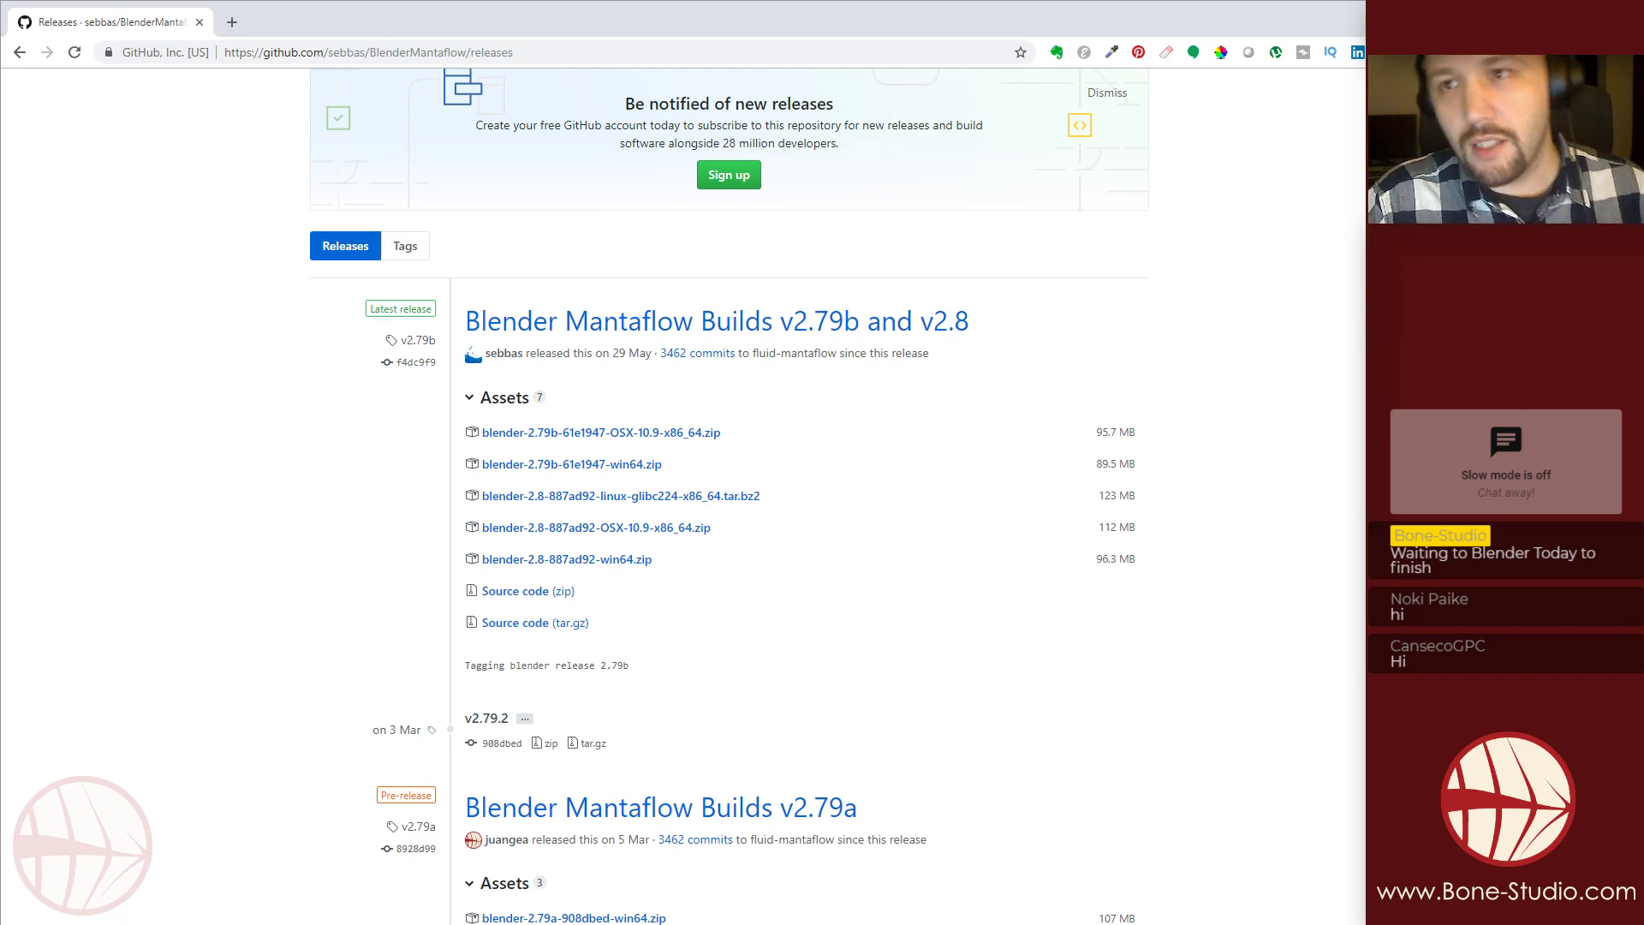
Switch back to Blender, deselect everything and play the slope fluid simulation, stopping at frame 33.
key("alt+Tab")
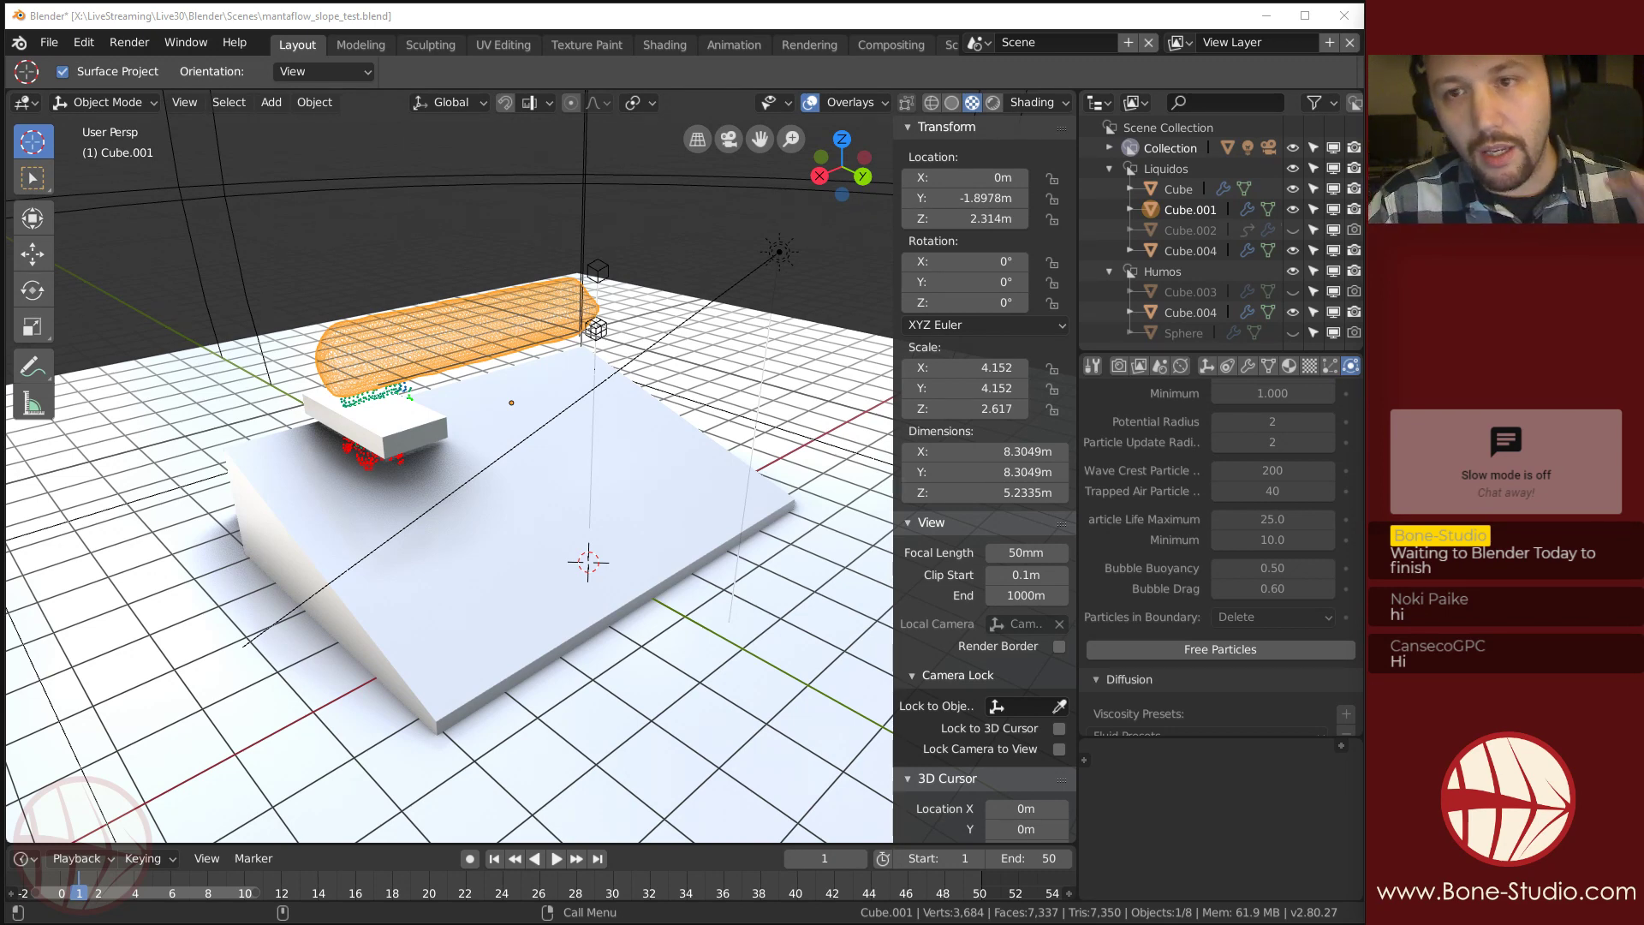
mouse_move(496, 432)
middle_mouse_down()
mouse_move(515, 444)
mouse_move(490, 438)
middle_mouse_up()
key("alt+a")
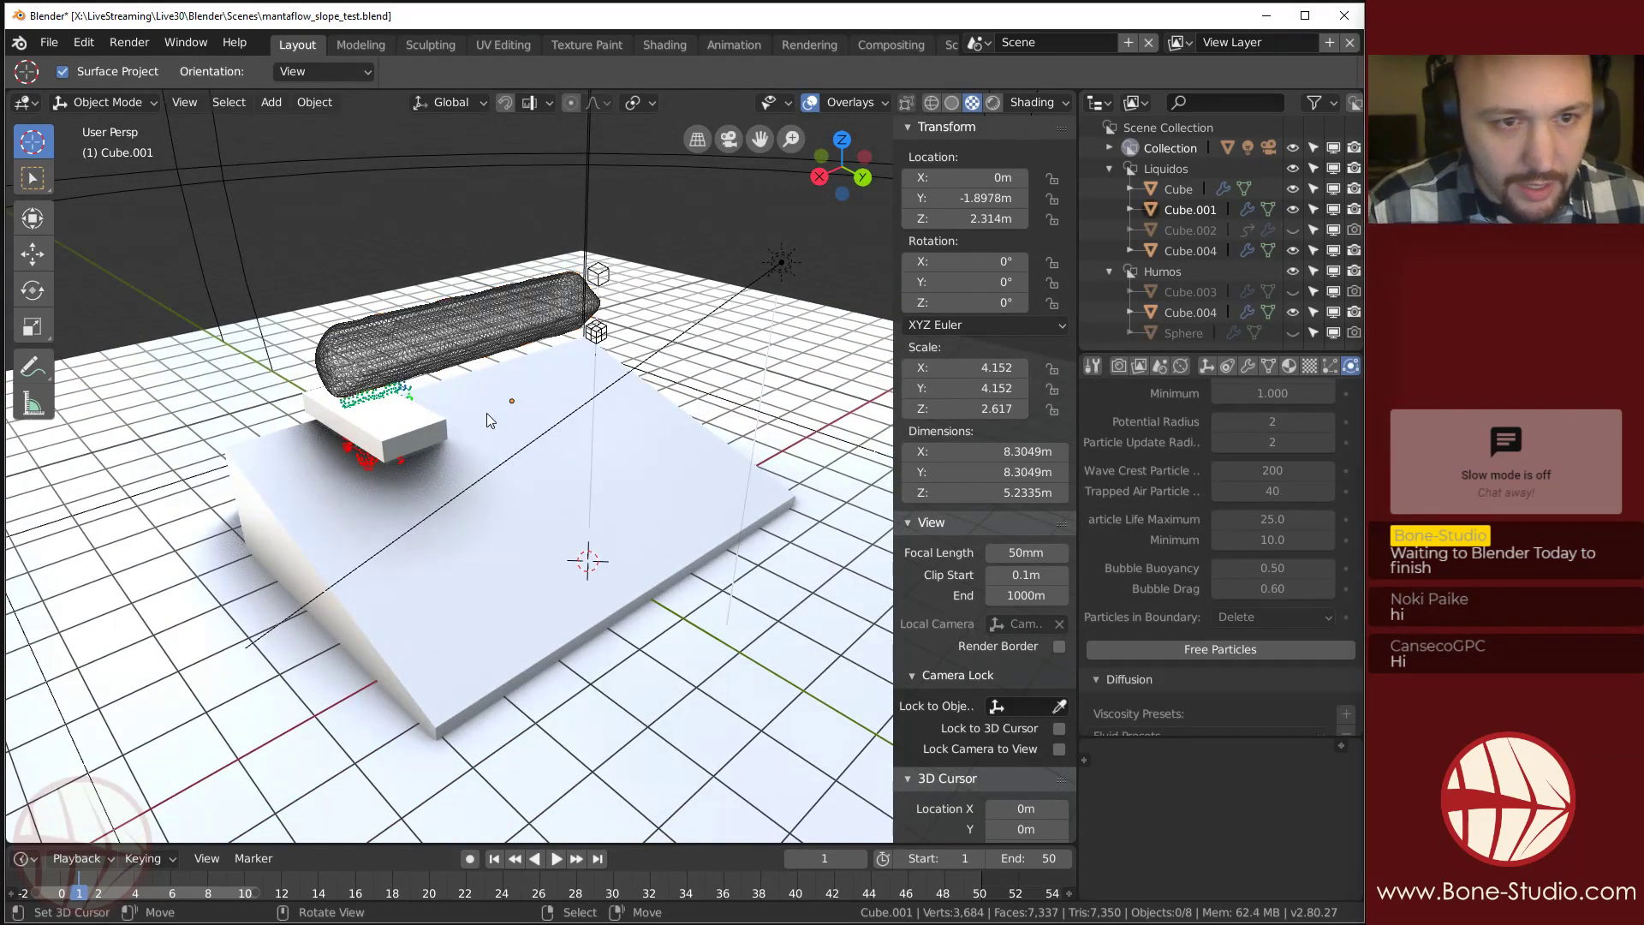
middle_click_drag(508, 527, 490, 458)
key("space")
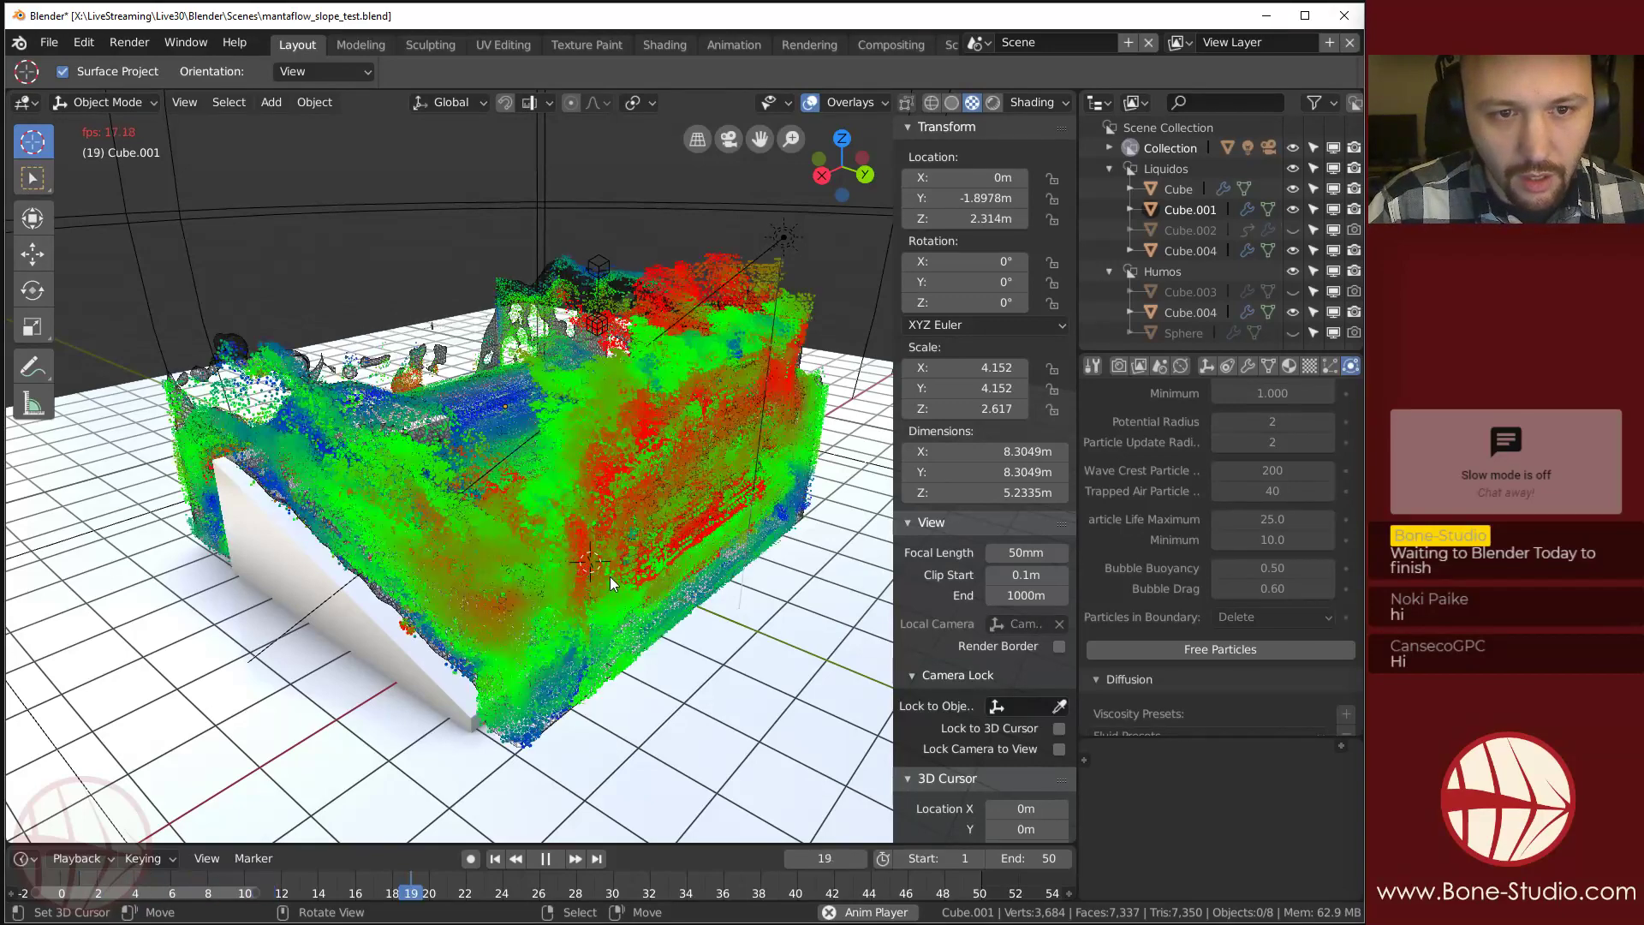
key("space")
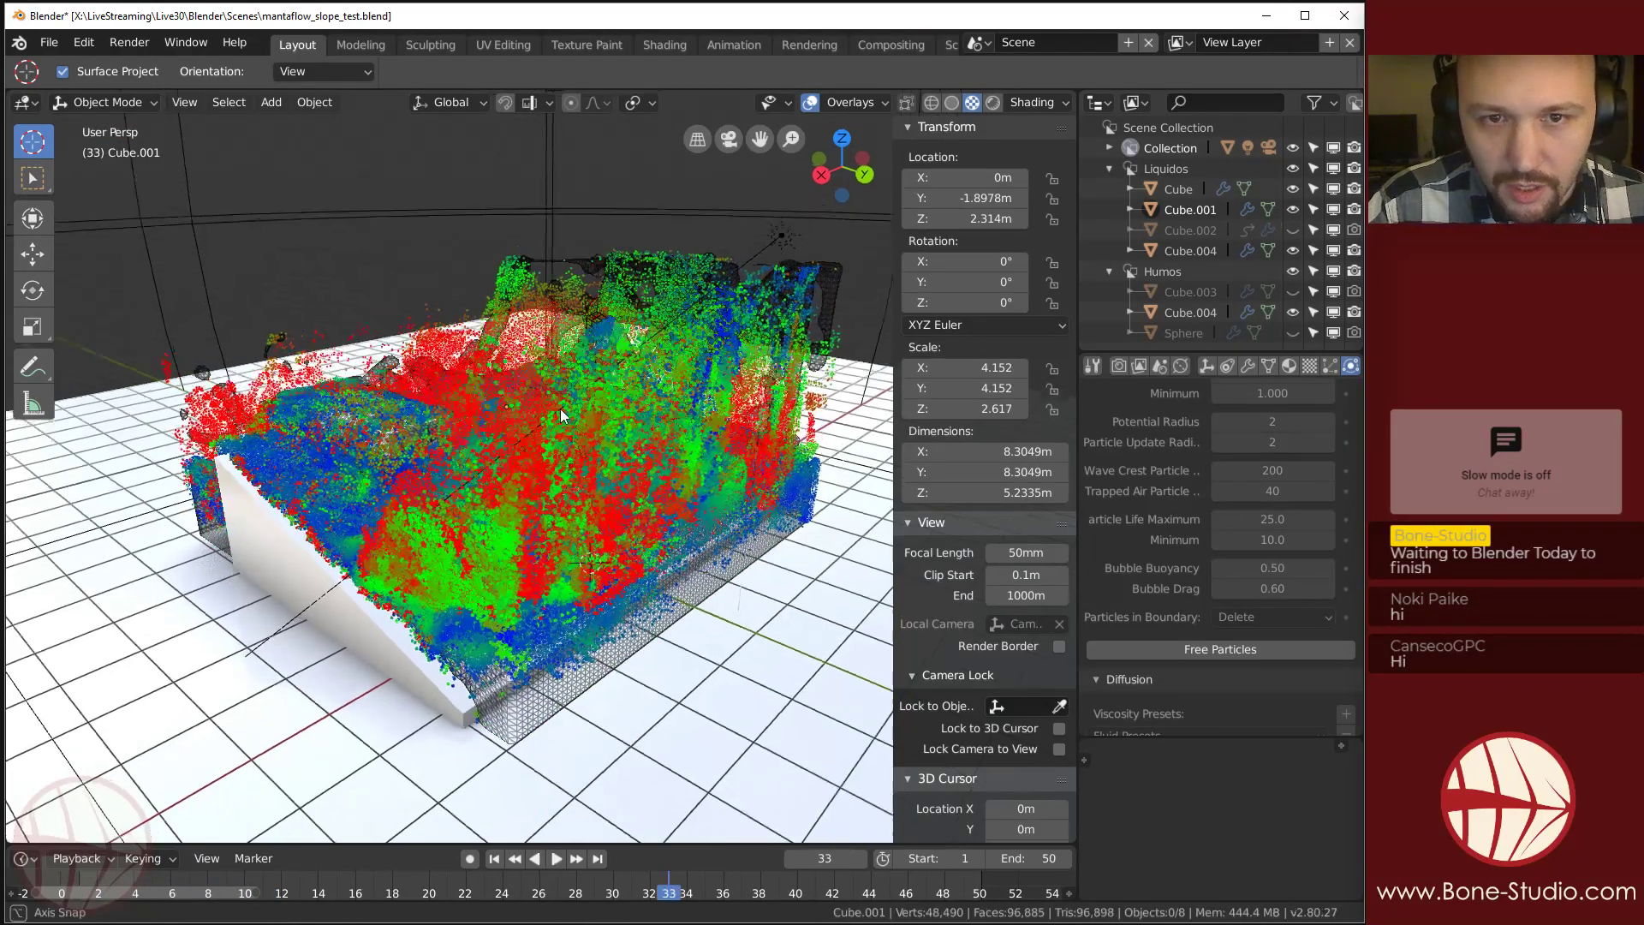
Show the particle systems of Cube.001 and replay the simulation from another angle, ending back at frame 1.
left_click(1330, 365)
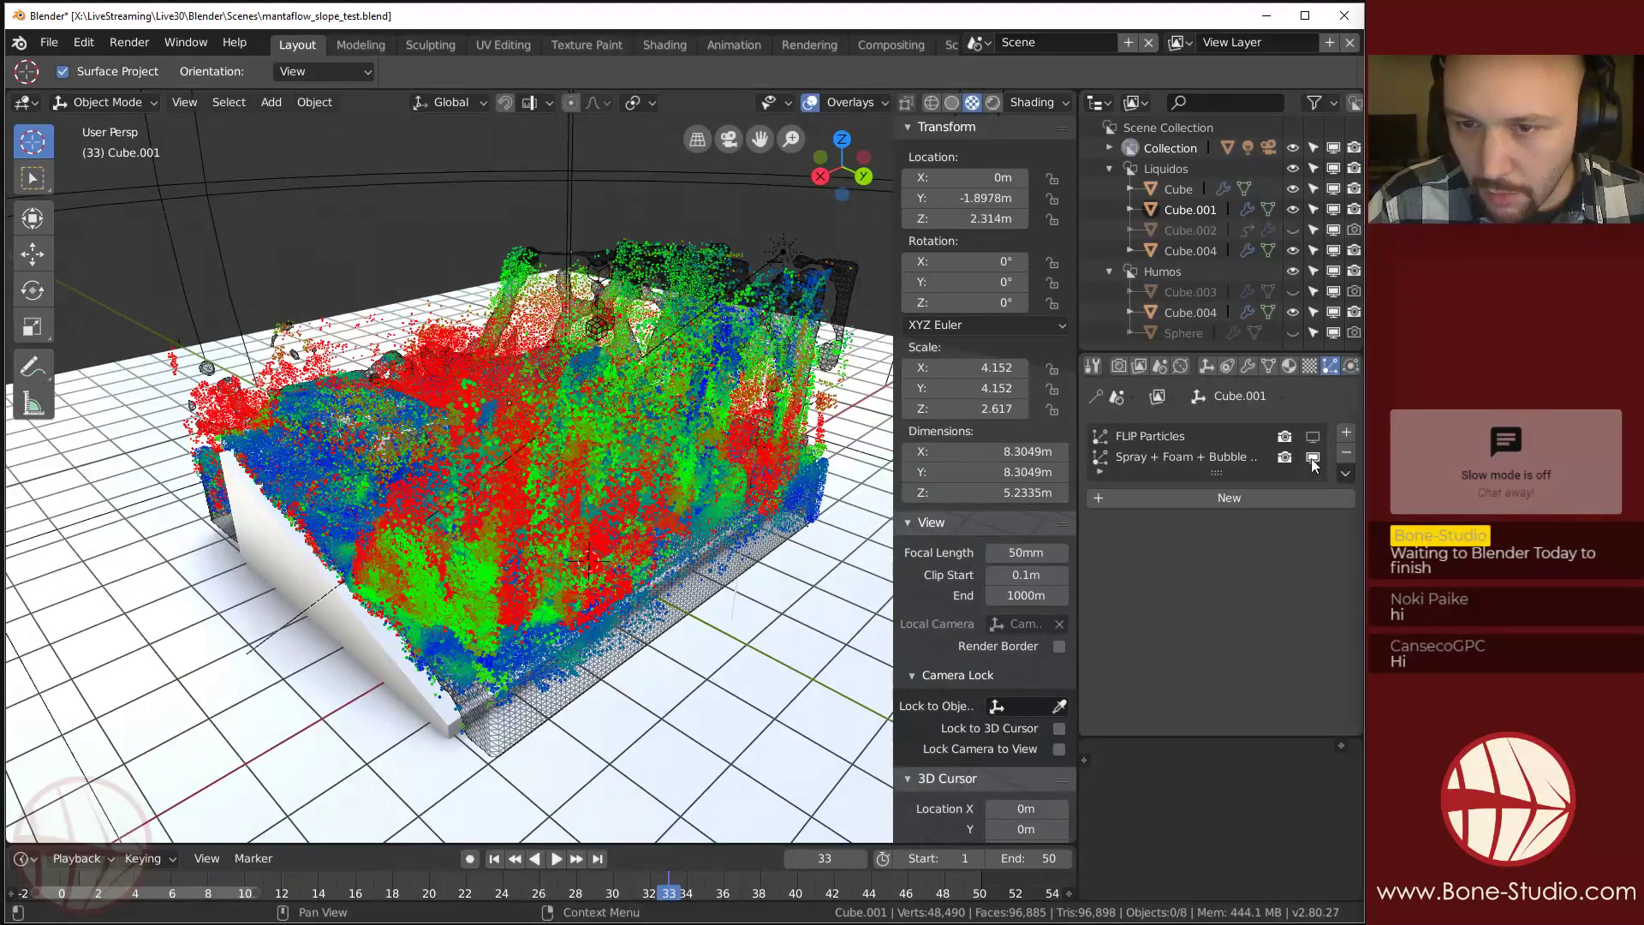
middle_click_drag(463, 428, 523, 469)
key("space")
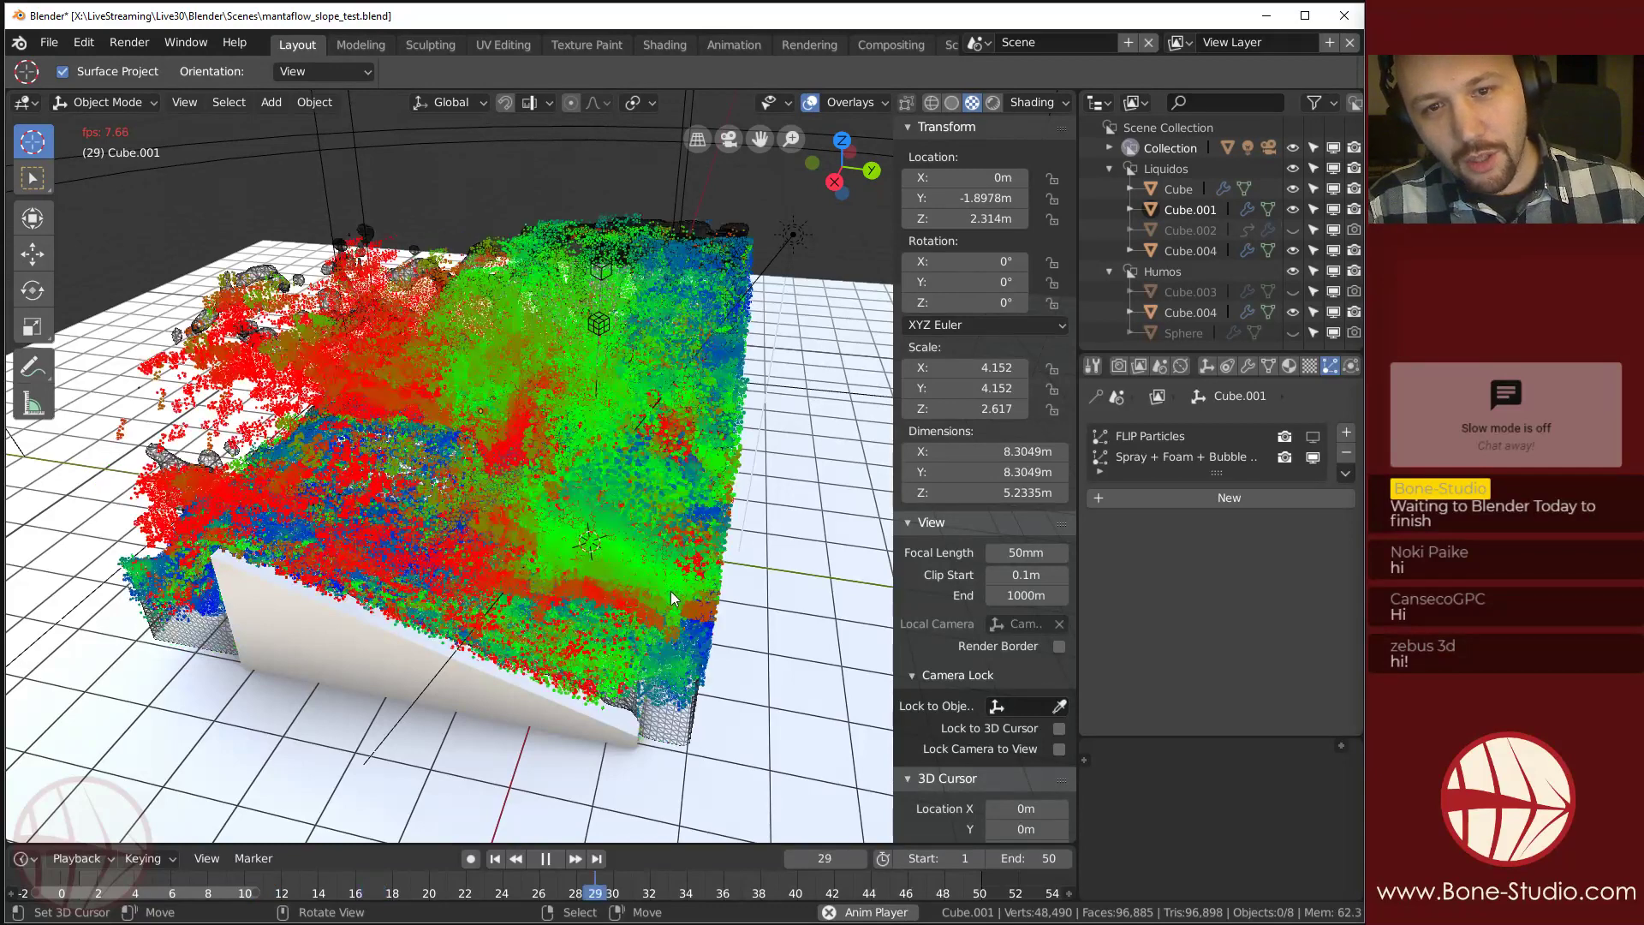
key("Escape")
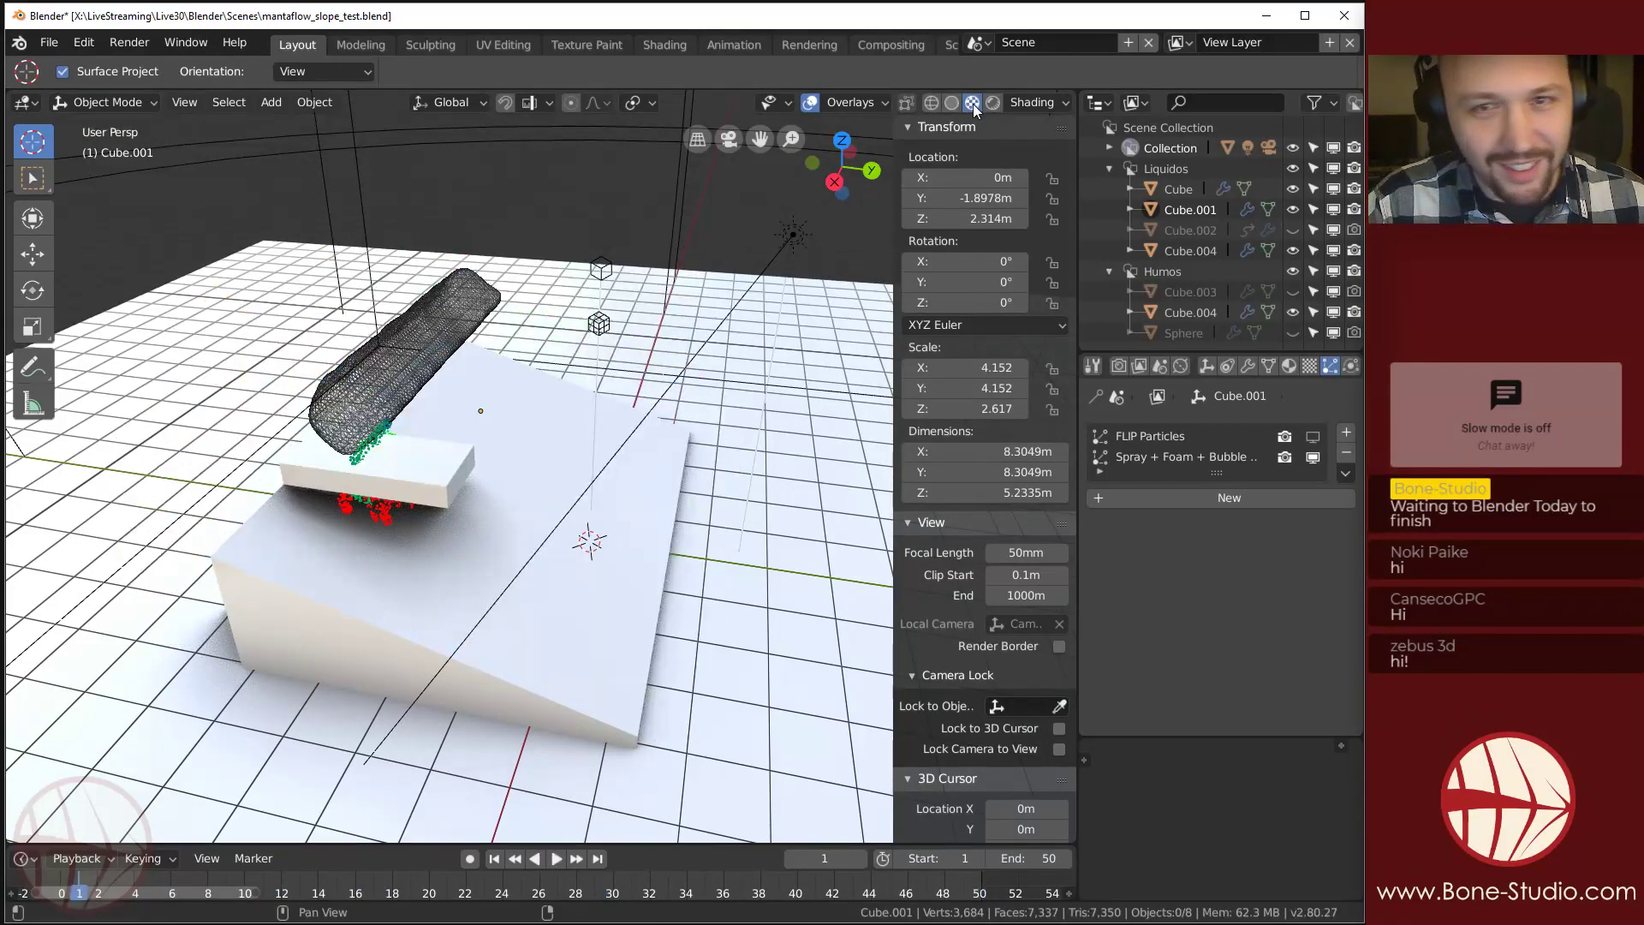
Select the liquid domain Cube.001, hide its Spray + Foam + Bubble particles in the viewport and display the object as Textured.
left_click(447, 336)
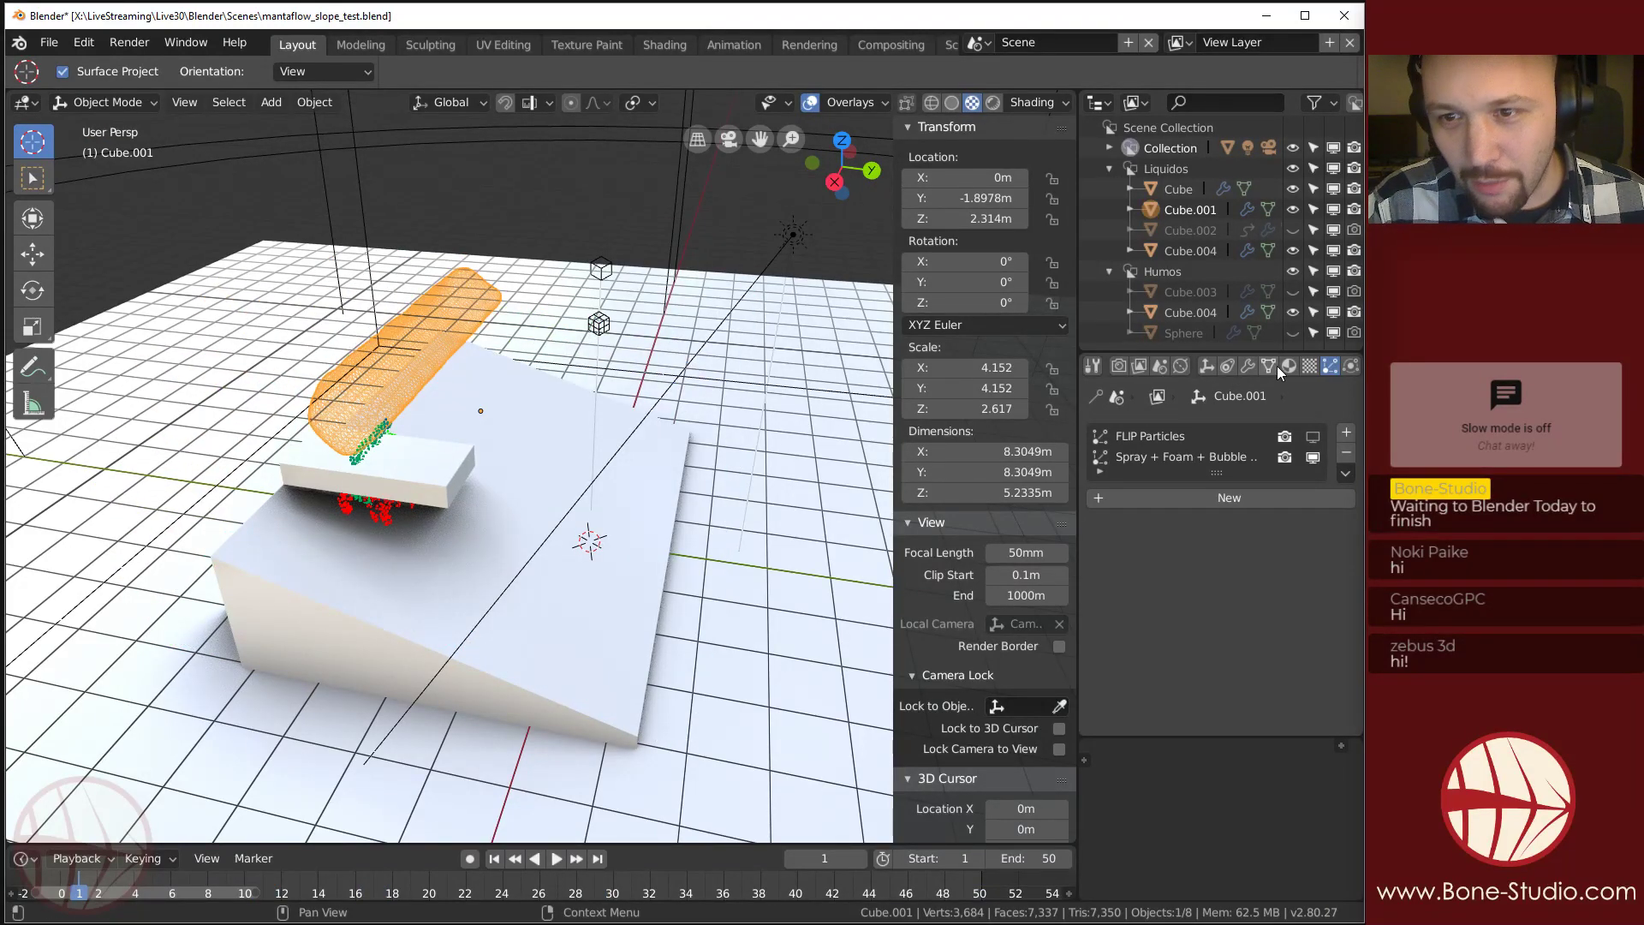
left_click(1312, 457)
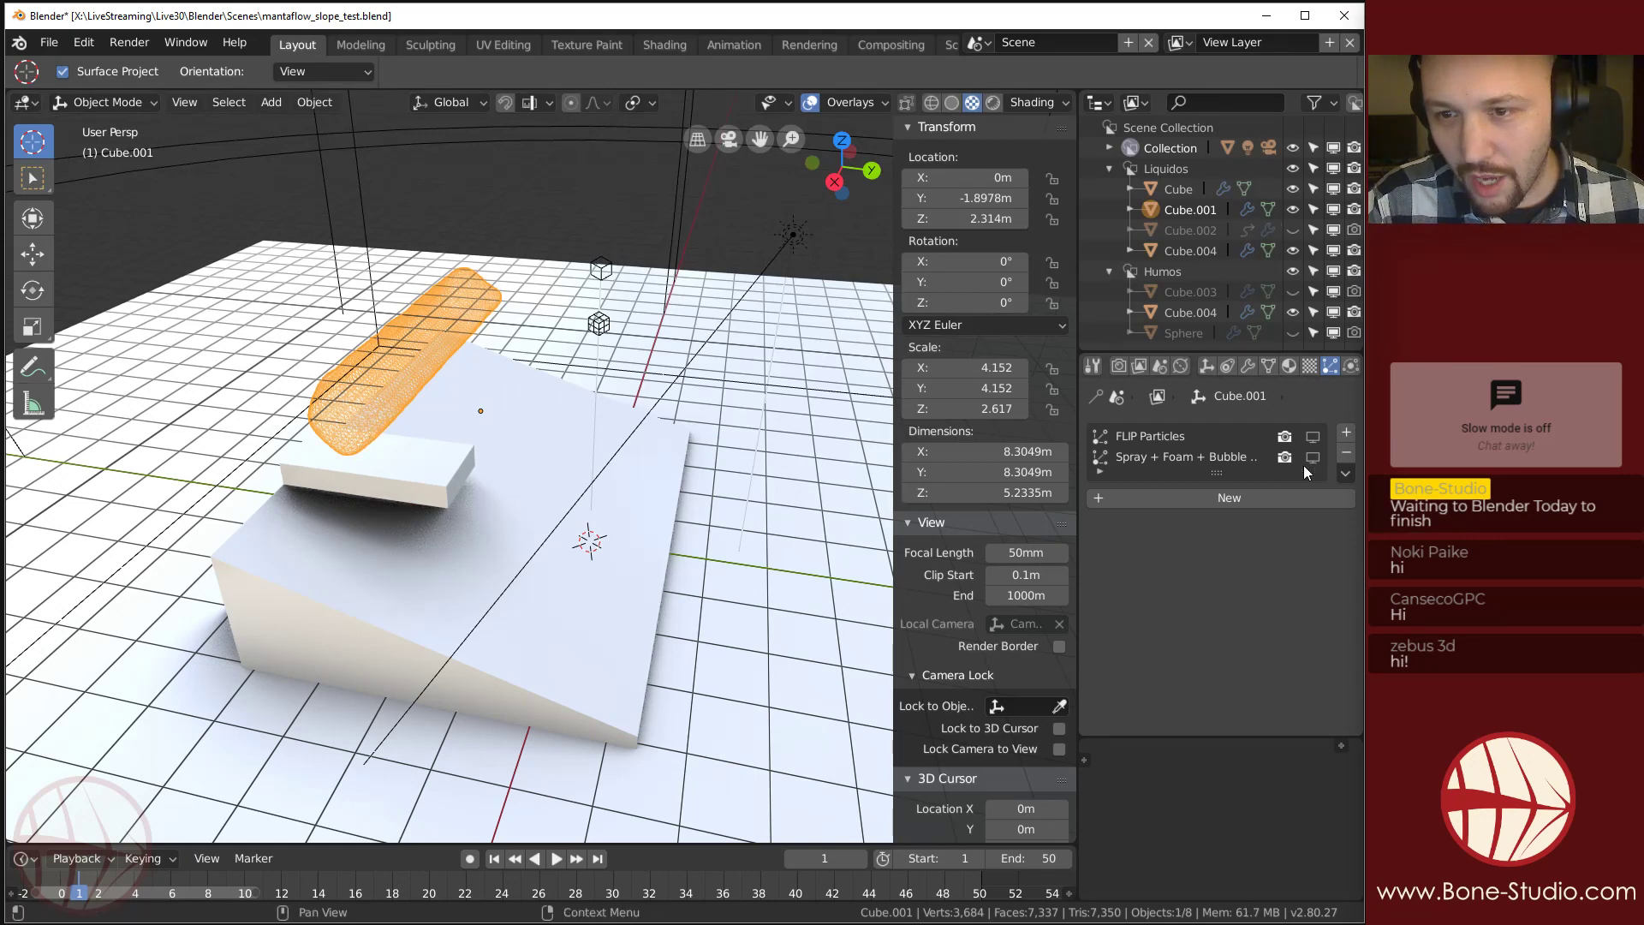
left_click(1290, 366)
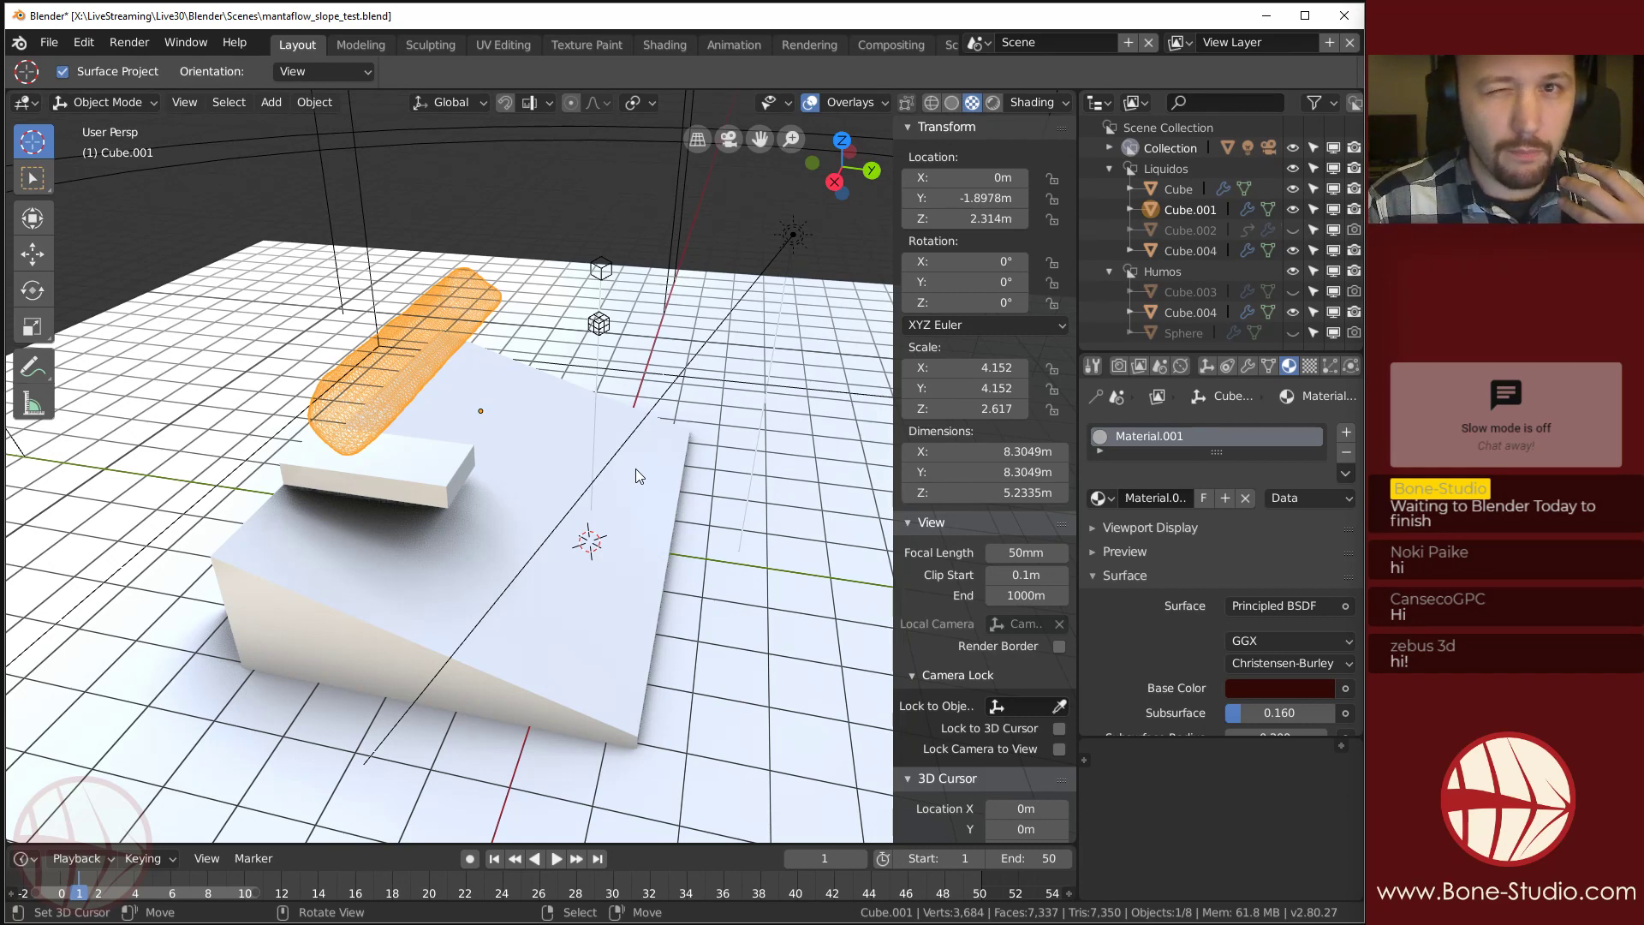
left_click(1229, 367)
left_click(1207, 366)
scroll(1156, 537, "down", 10)
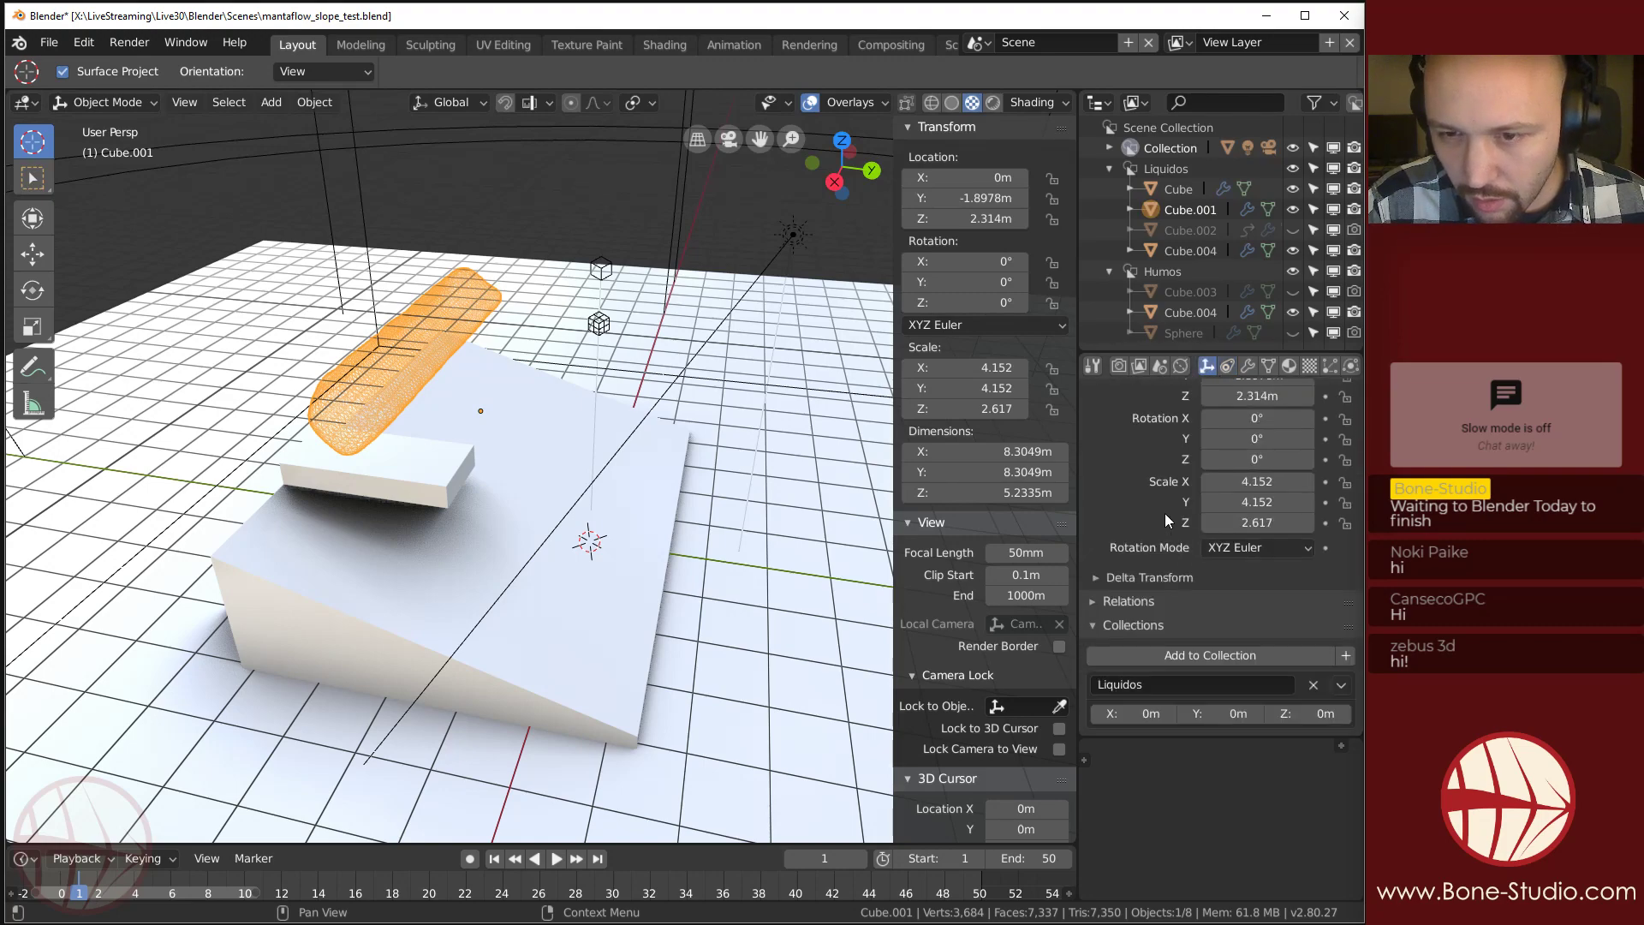
left_click(1270, 577)
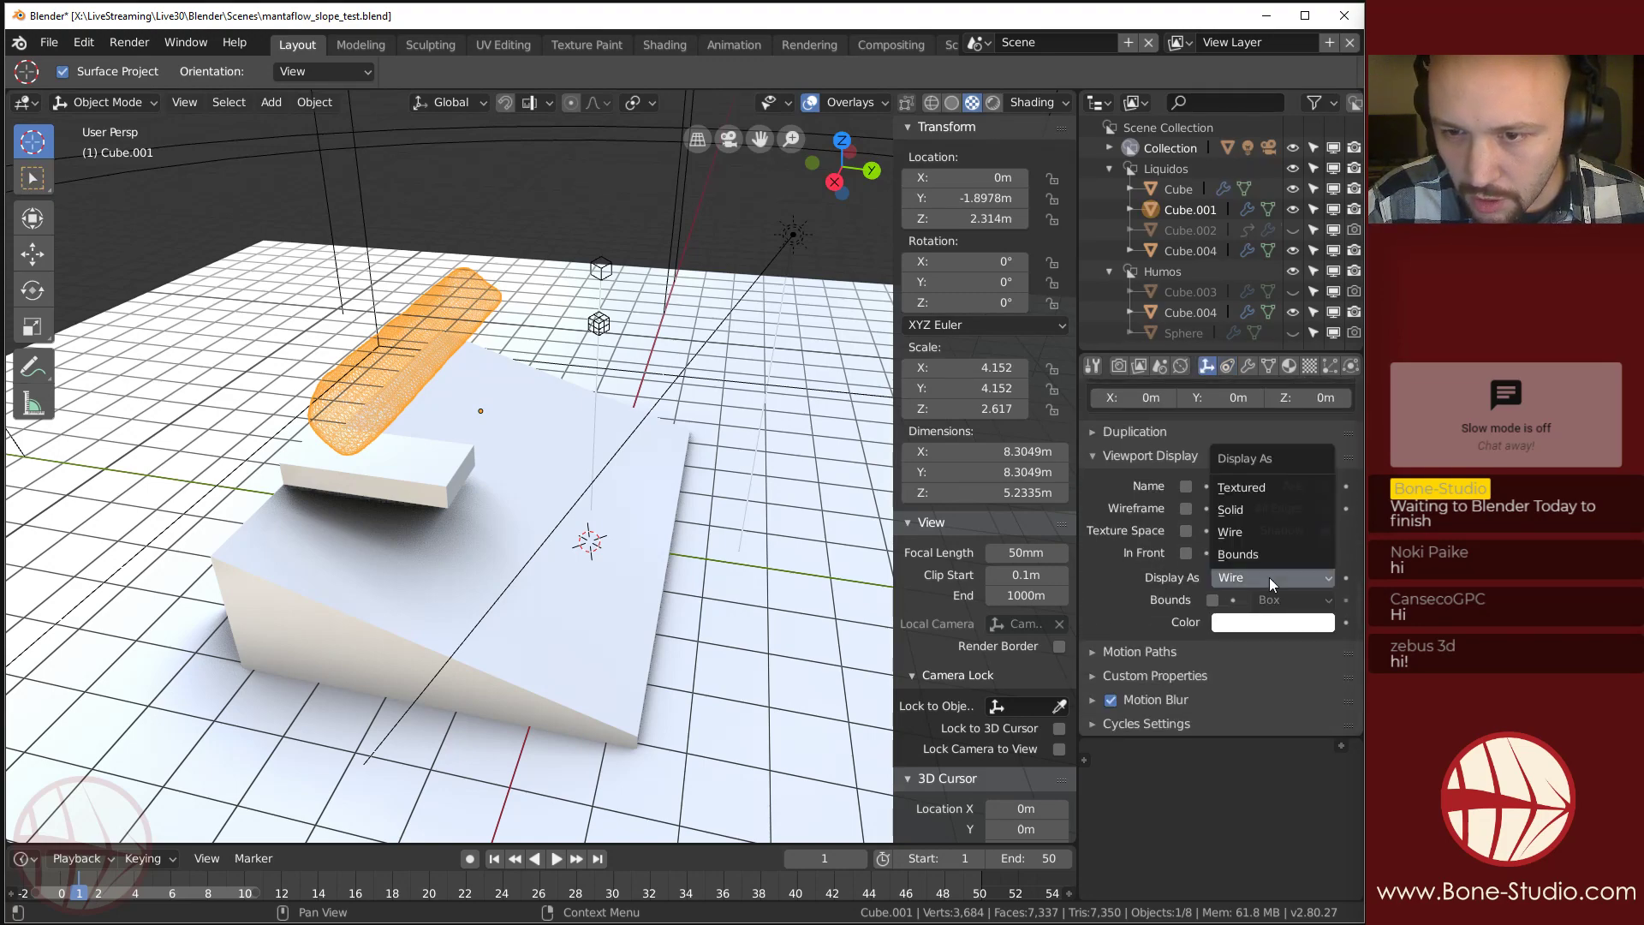
left_click(1247, 492)
Play the textured liquid simulation and stop it at frame 19.
middle_click_drag(367, 467, 564, 483)
key("space")
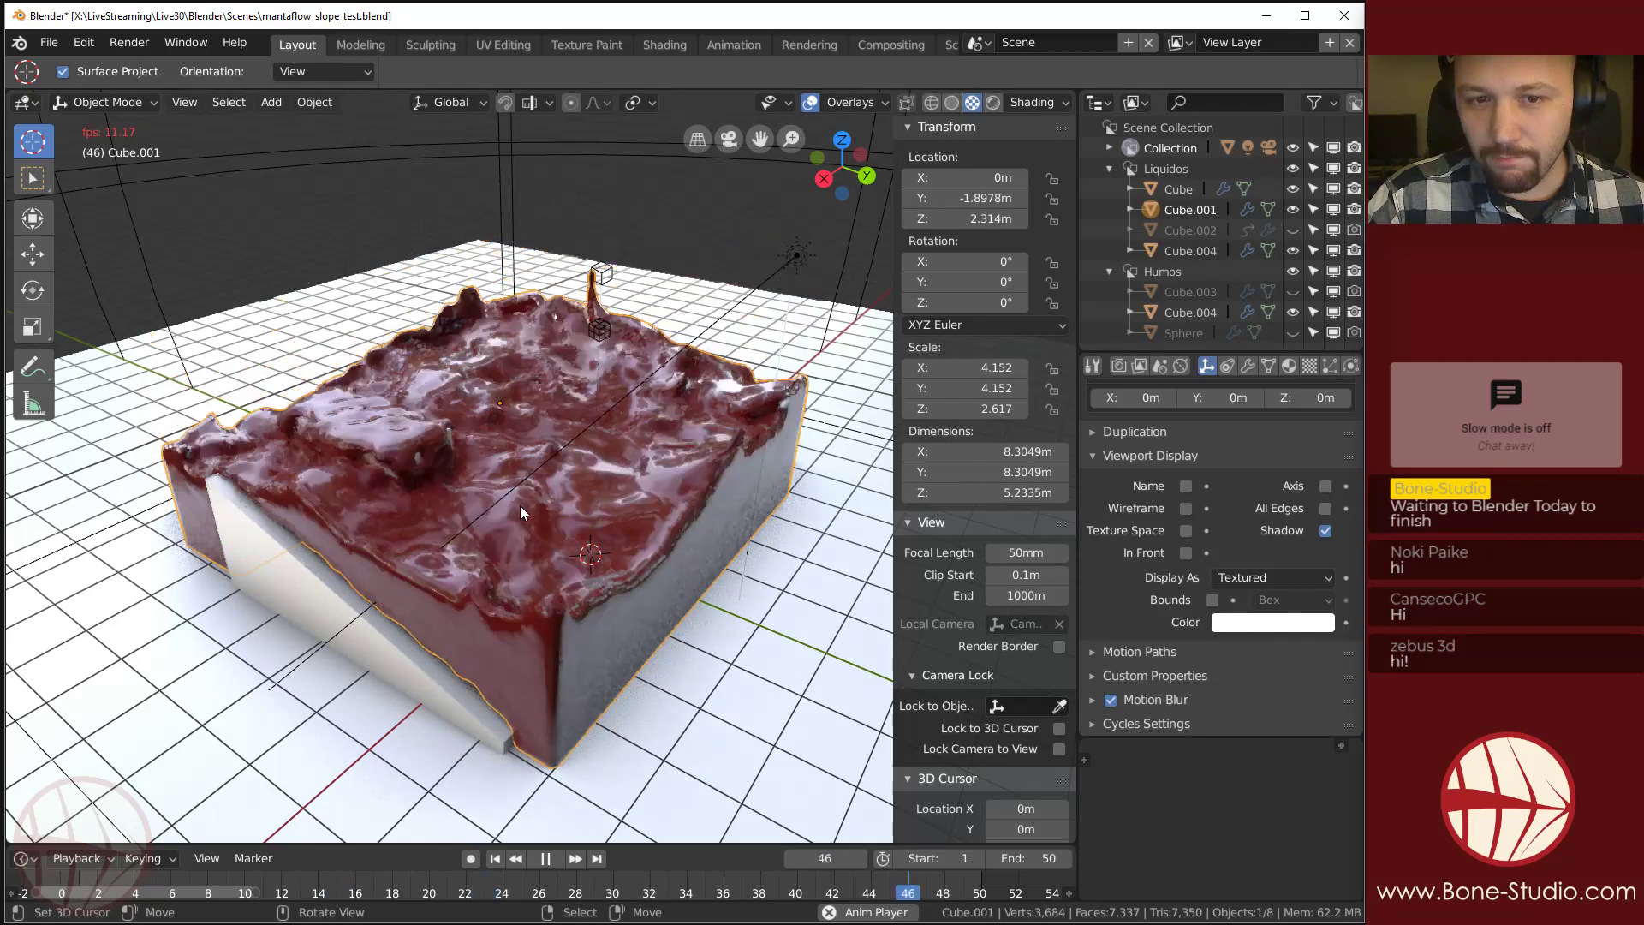
key("space")
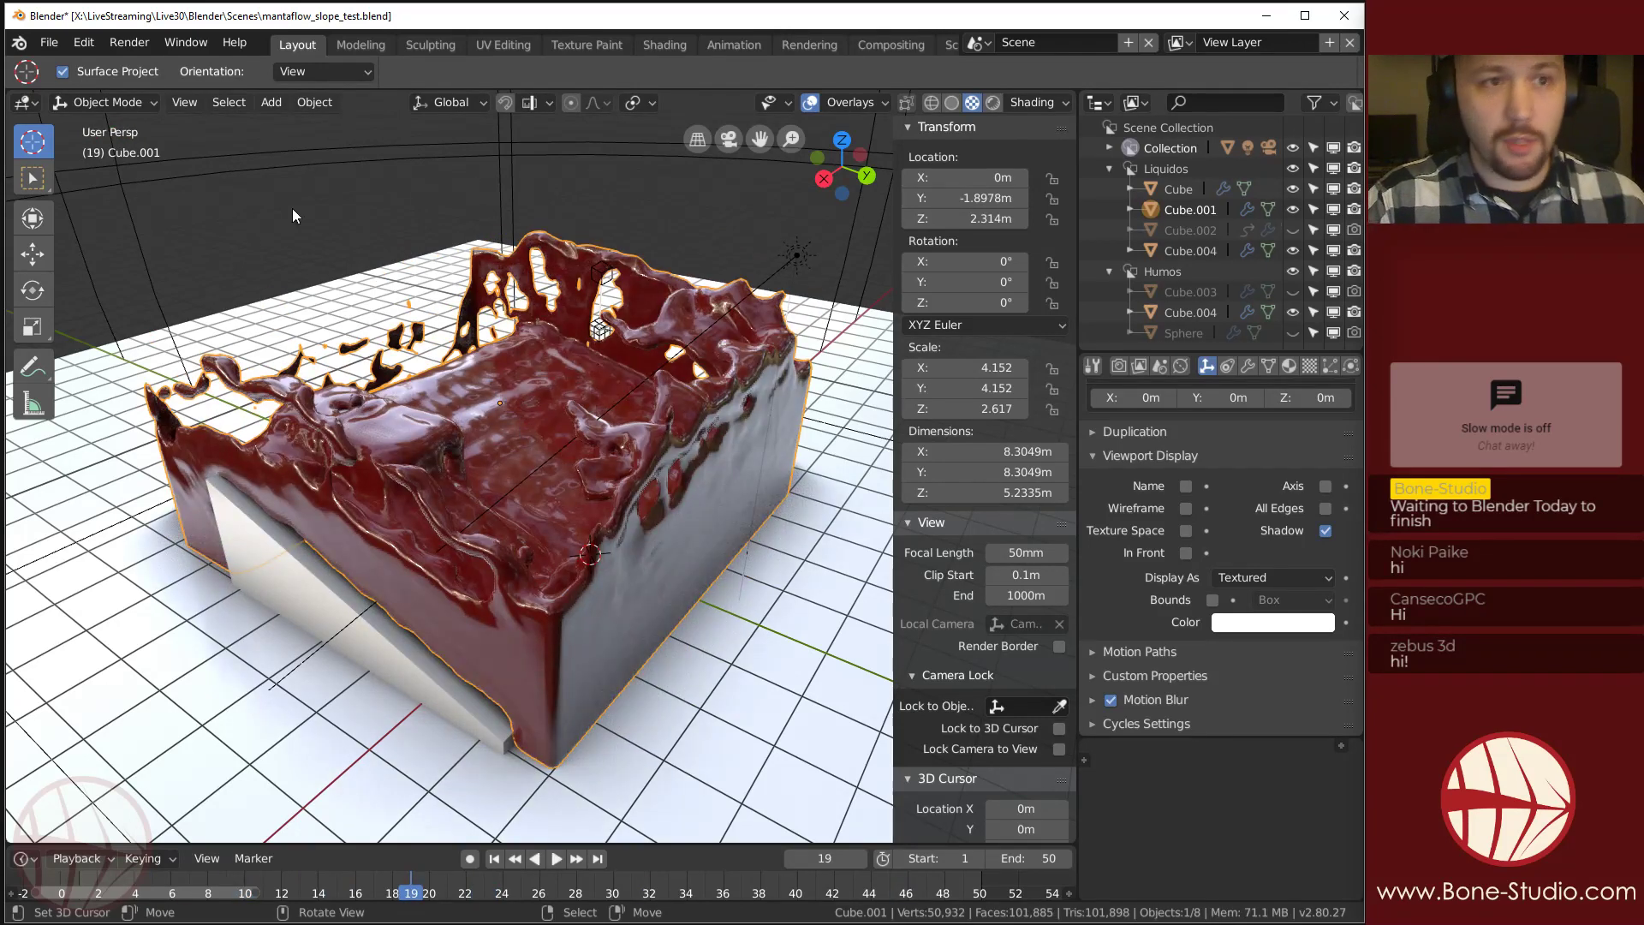
Create a new file from the General template.
left_click(52, 43)
mouse_move(213, 65)
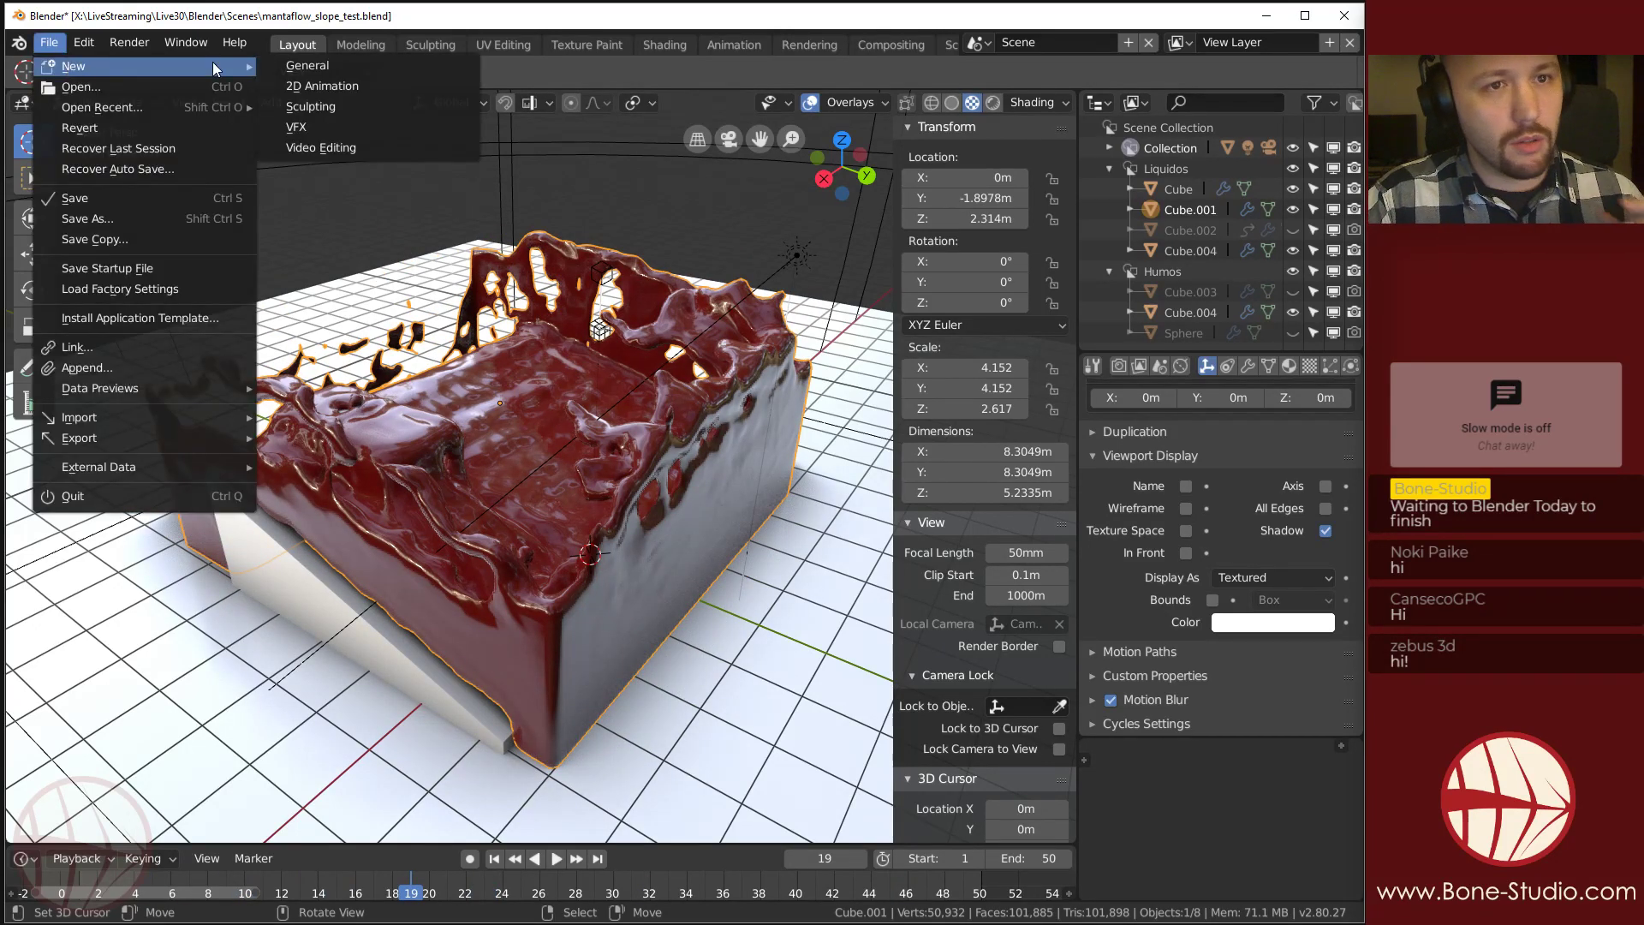
left_click(404, 65)
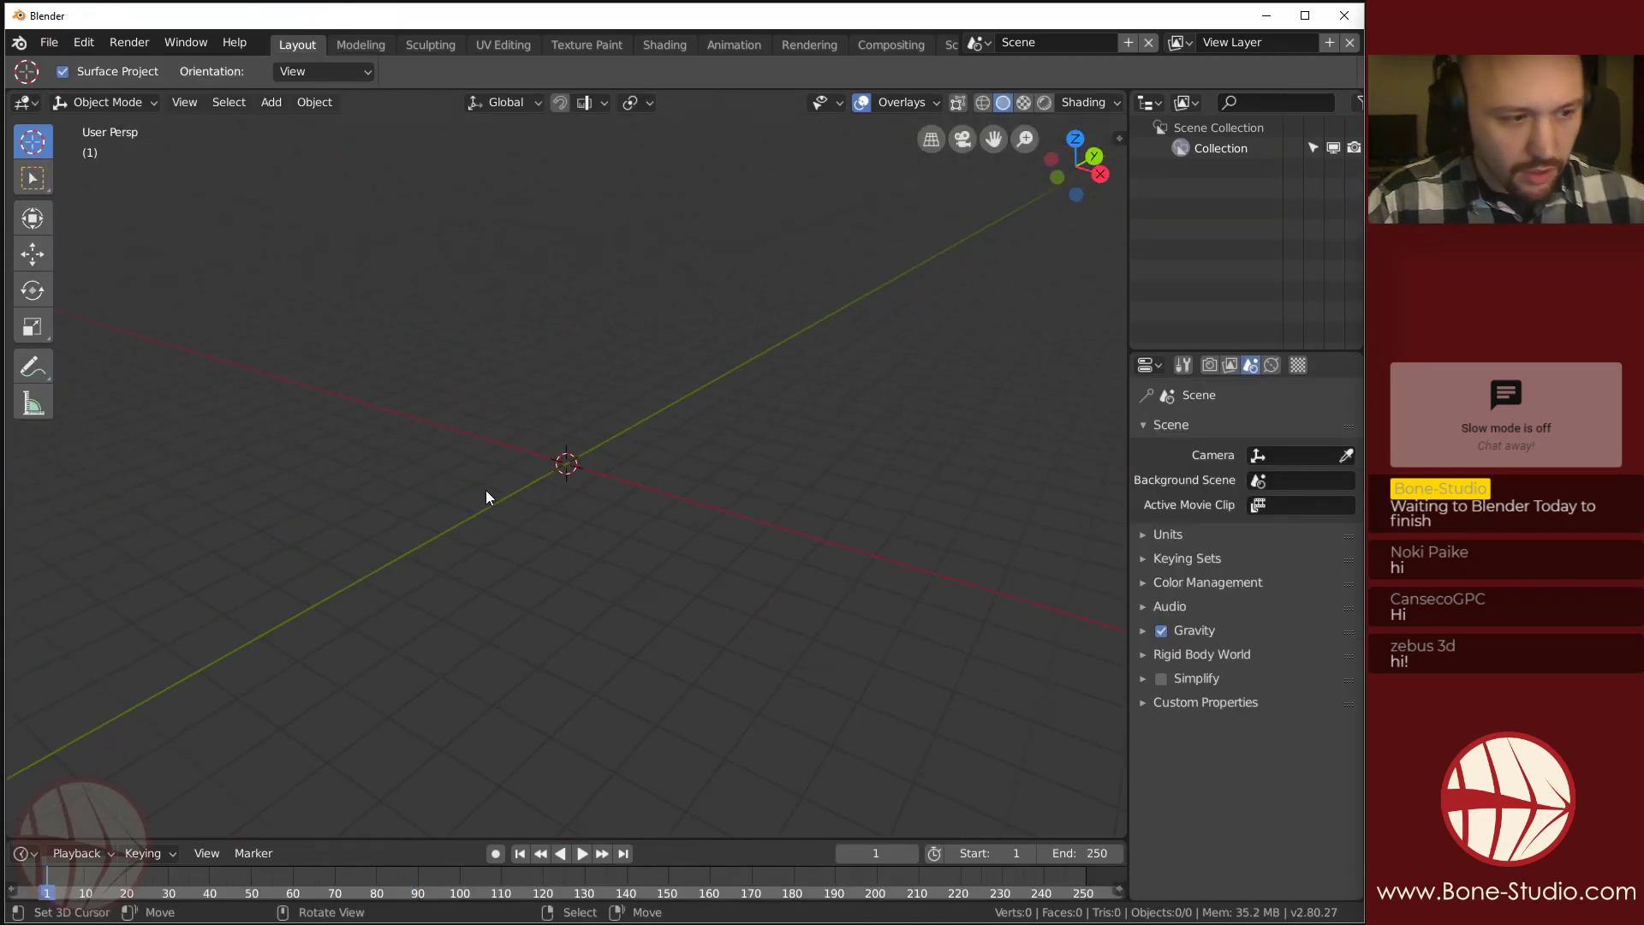
Add a cube at the origin and raise it about 0.96 m along the Z axis.
middle_click_drag(485, 496, 644, 520, "shift")
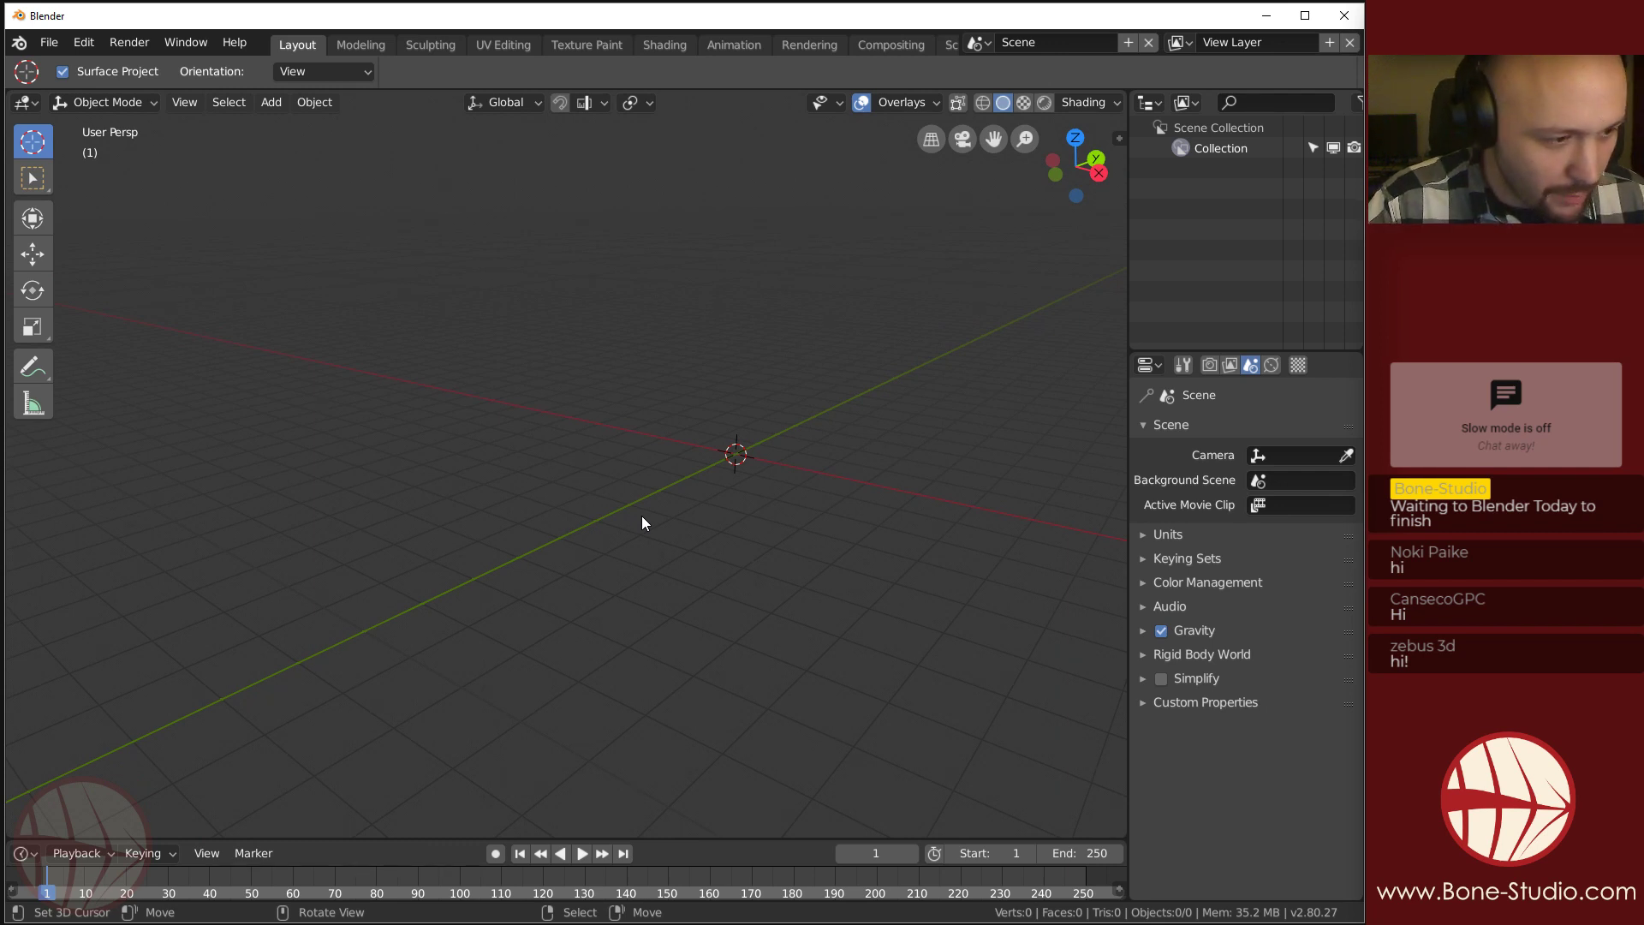
key("shift+a")
mouse_move(805, 496)
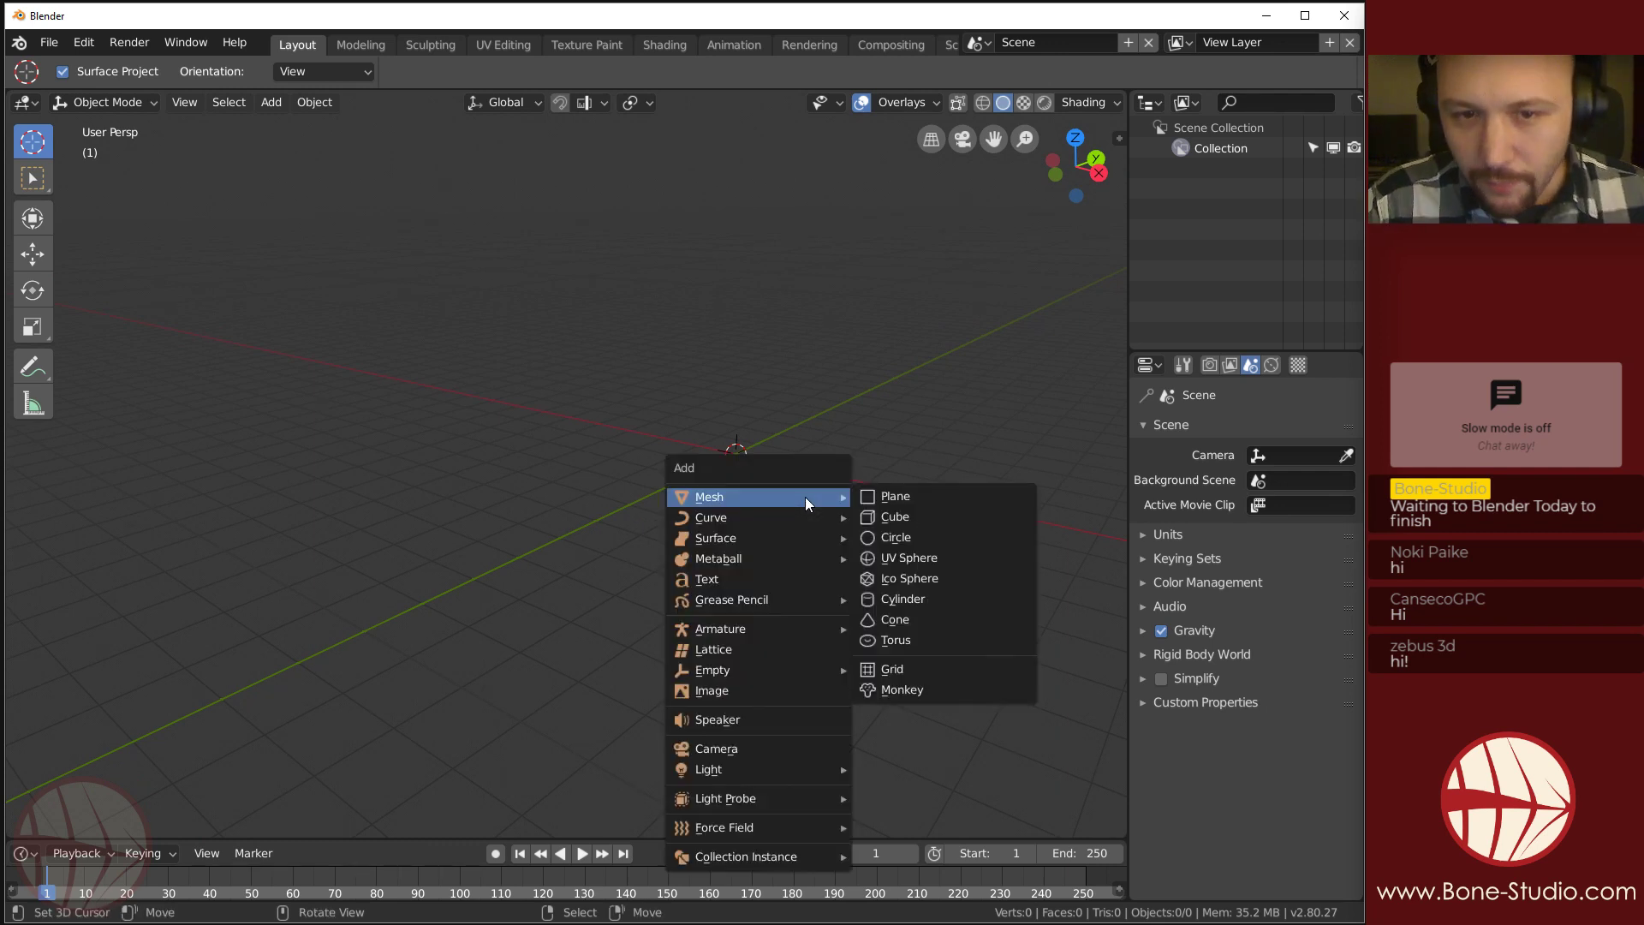
left_click(928, 516)
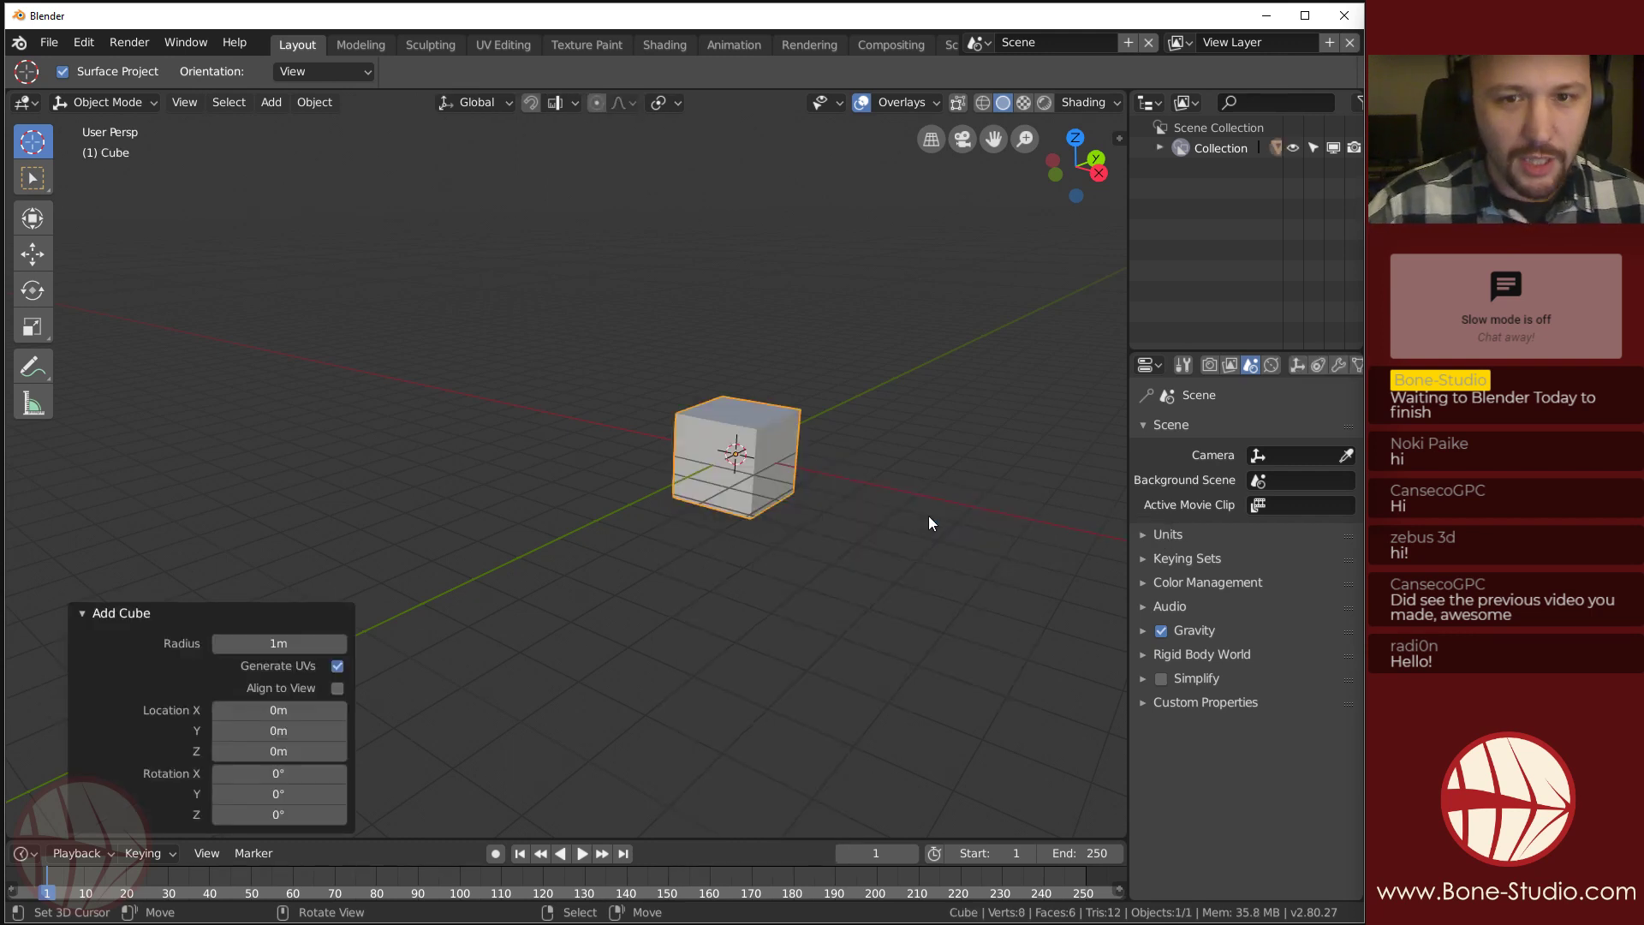
key("g")
key("z")
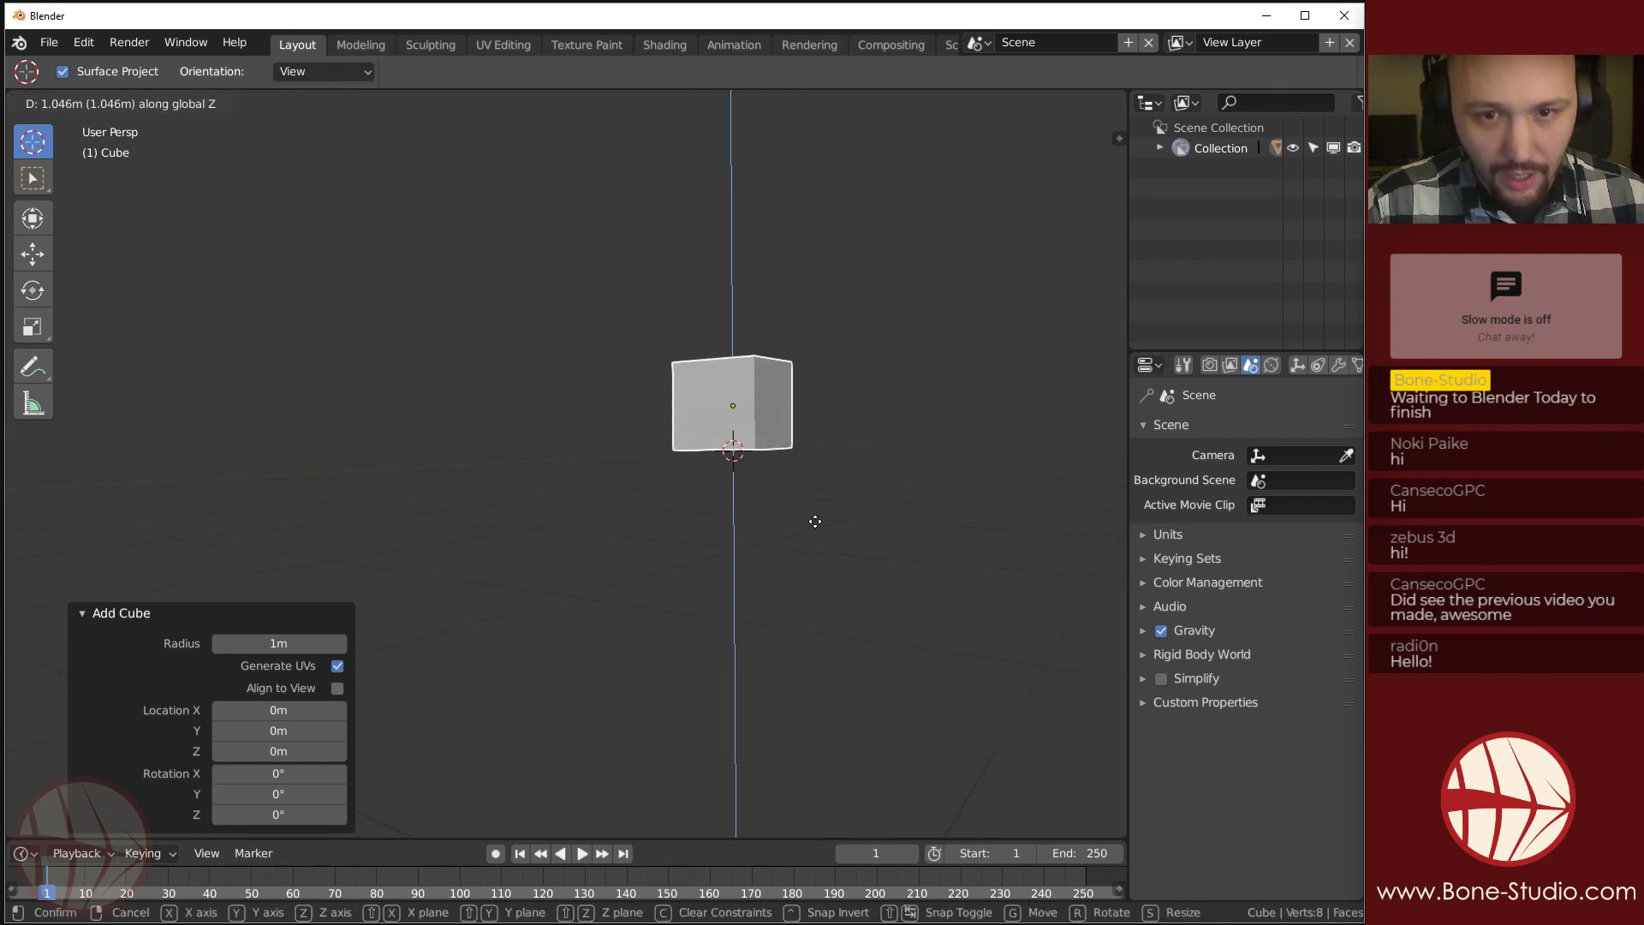
left_click(814, 565)
Scale the cube uniformly by about 2.5 and raise it about 1.45 m along Z so it rests on the grid floor.
middle_click_drag(814, 566, 808, 557)
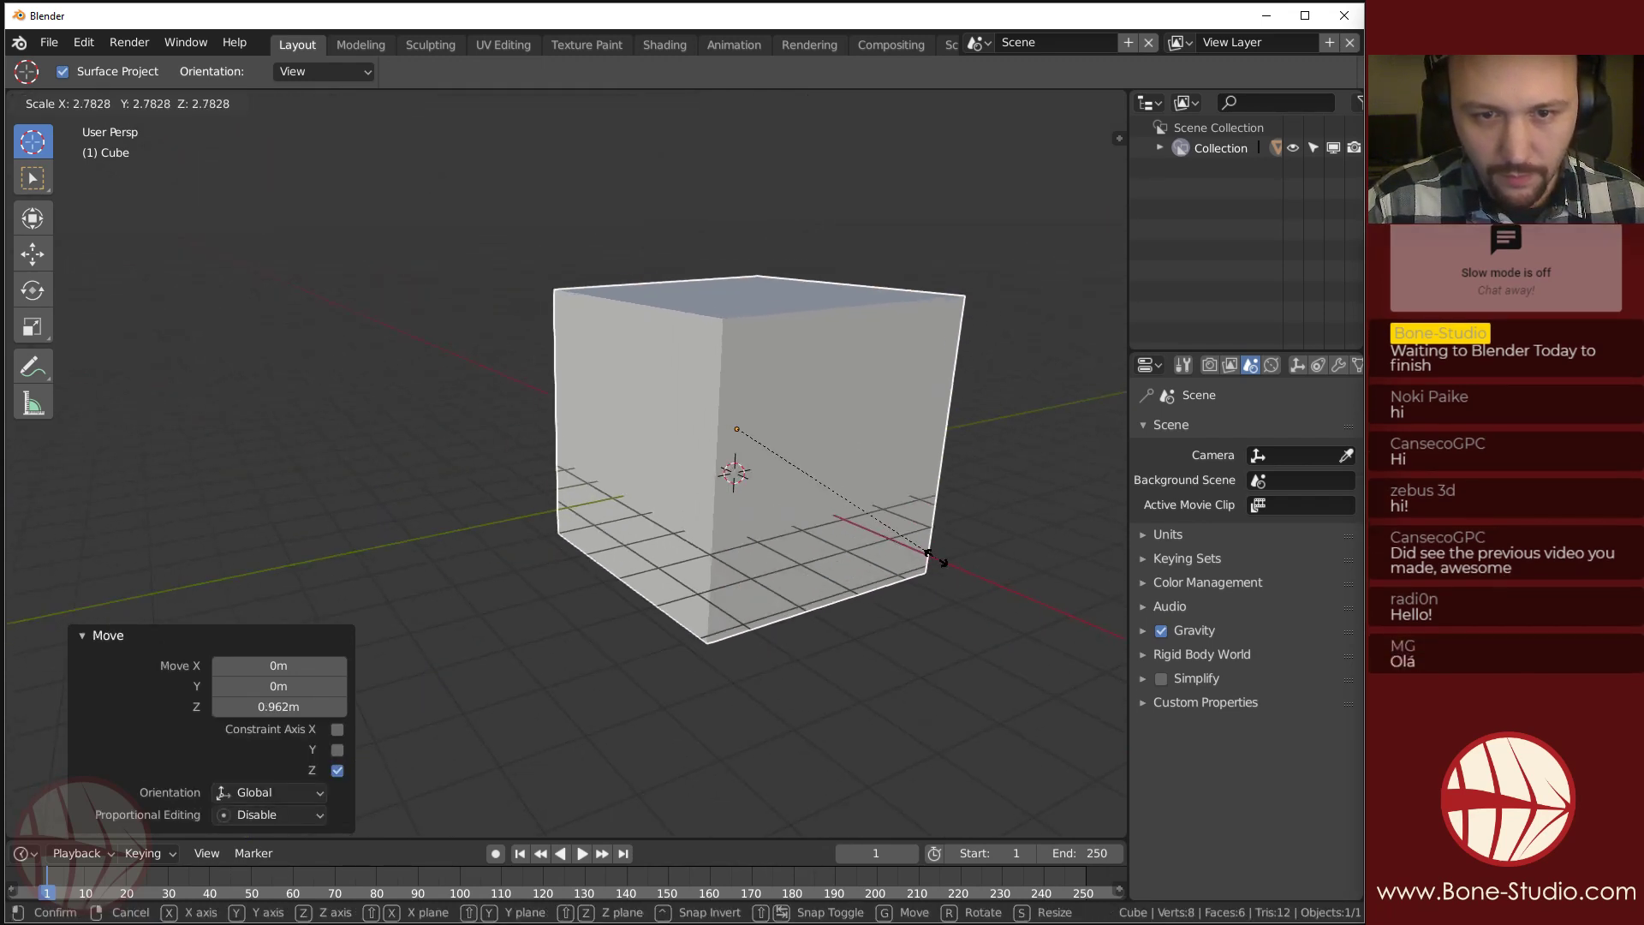
left_click(914, 550)
key("g")
key("z")
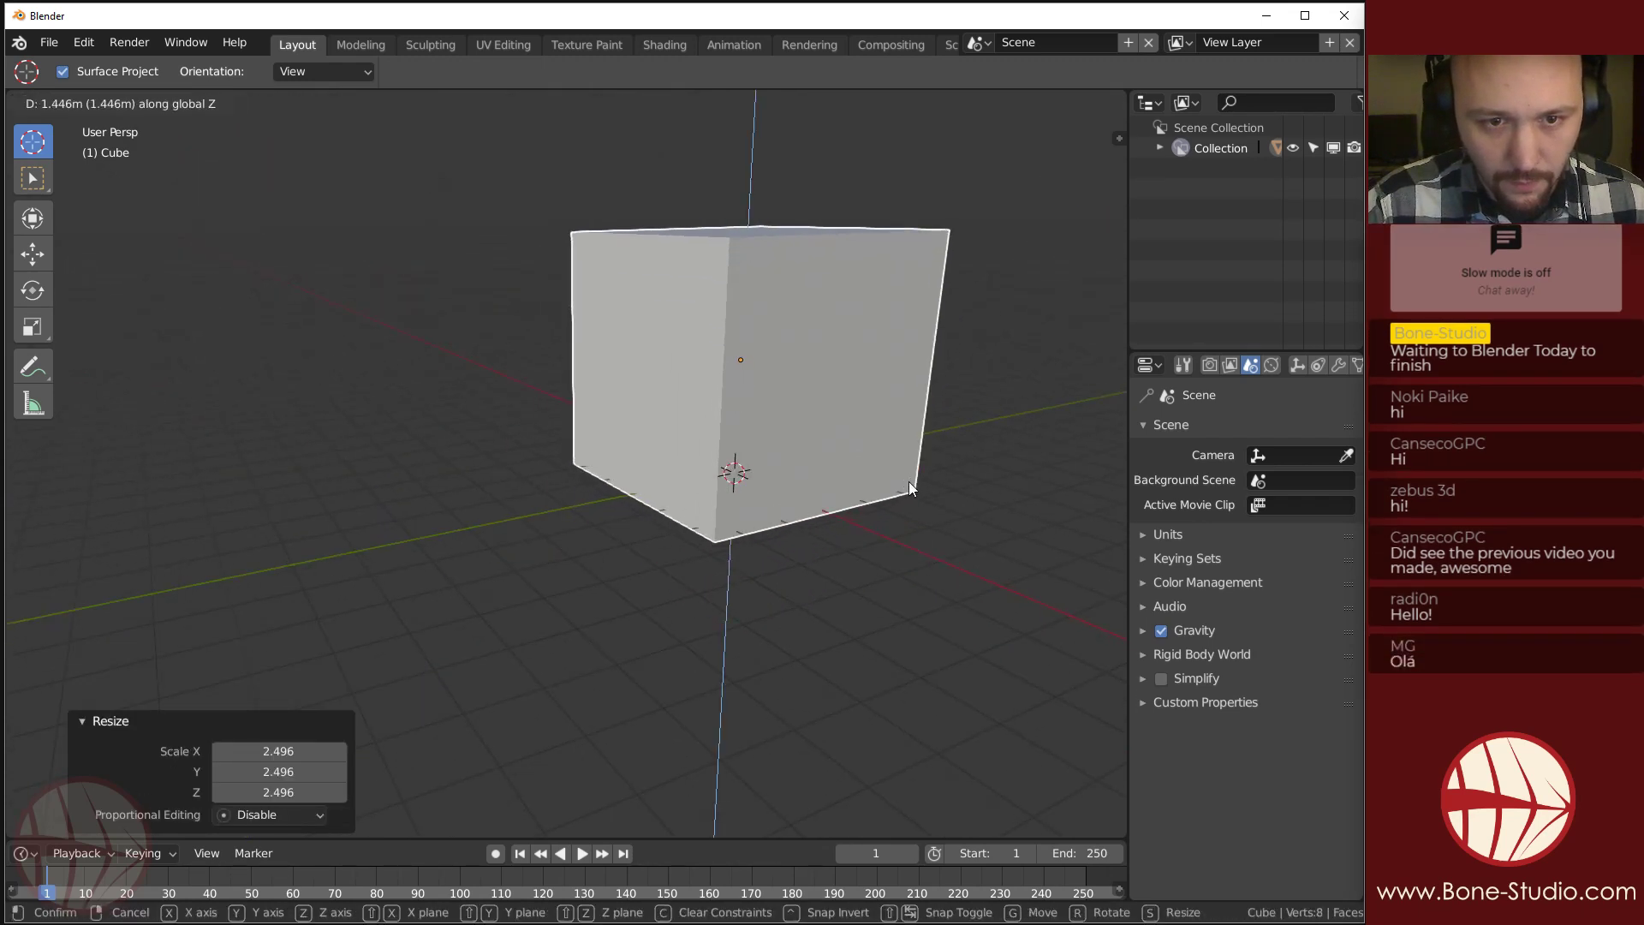
left_click(908, 482)
Switch the viewport shading to wireframe to see inside the cube.
mouse_move(908, 481)
middle_mouse_down()
mouse_move(900, 547)
mouse_move(808, 540)
middle_mouse_up()
key("z")
left_click(917, 483)
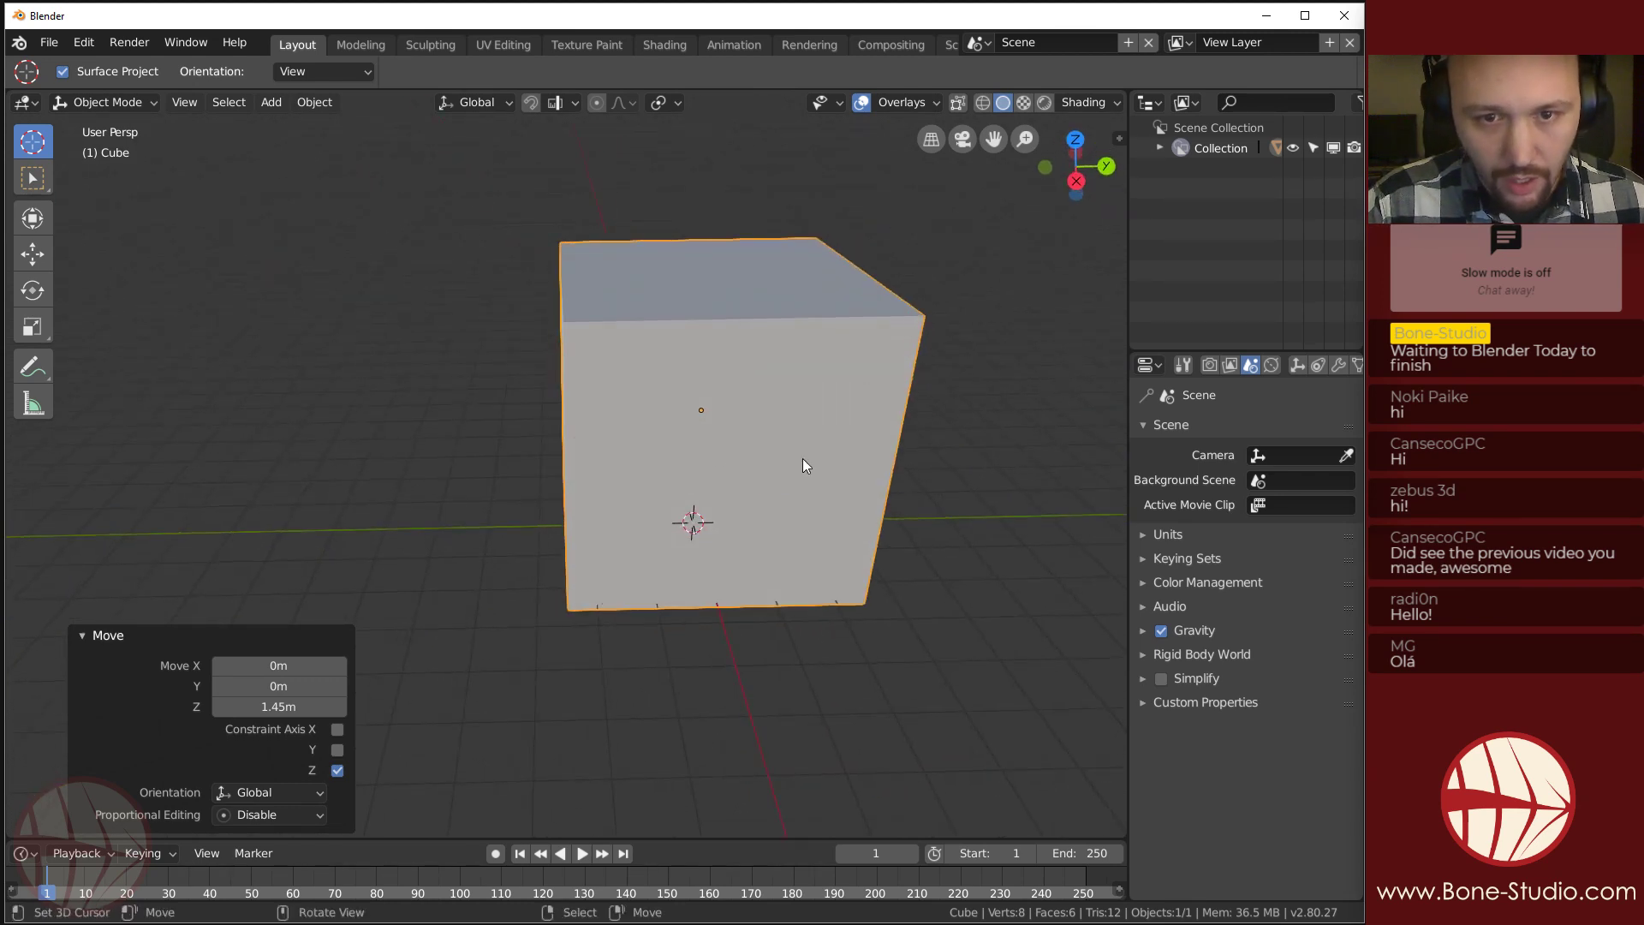
key("z")
left_click(525, 454)
Add a UV sphere with 32 segments, 16 rings and a 1 m size at the origin.
middle_click_drag(661, 468, 728, 467)
key("shift+a")
mouse_move(733, 471)
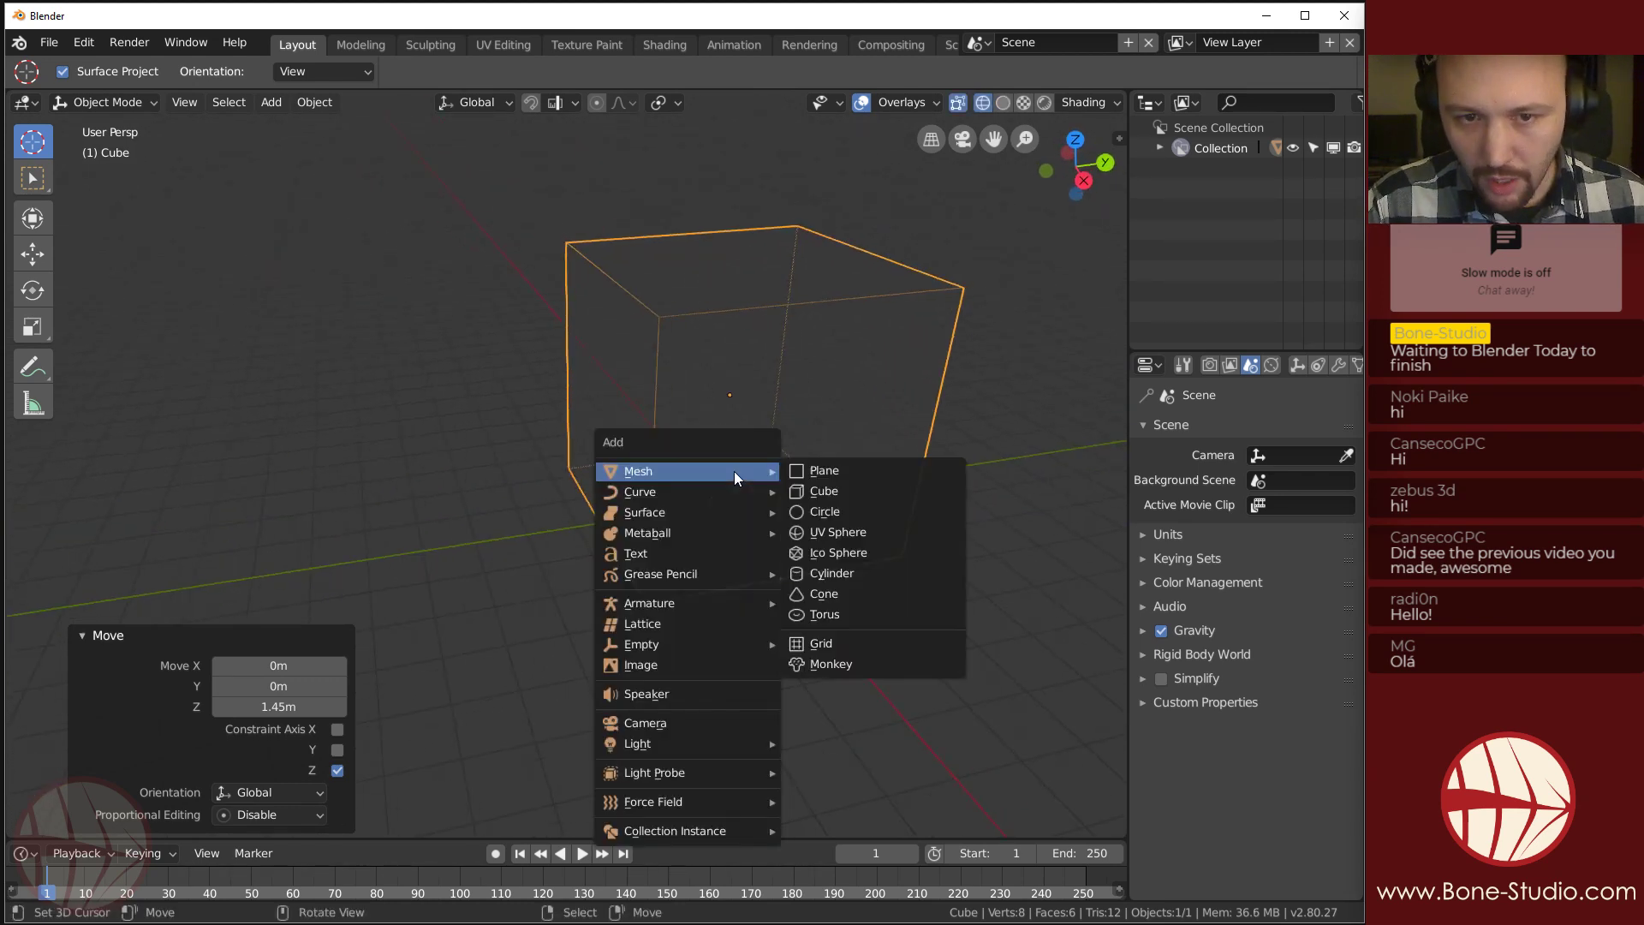
left_click(864, 533)
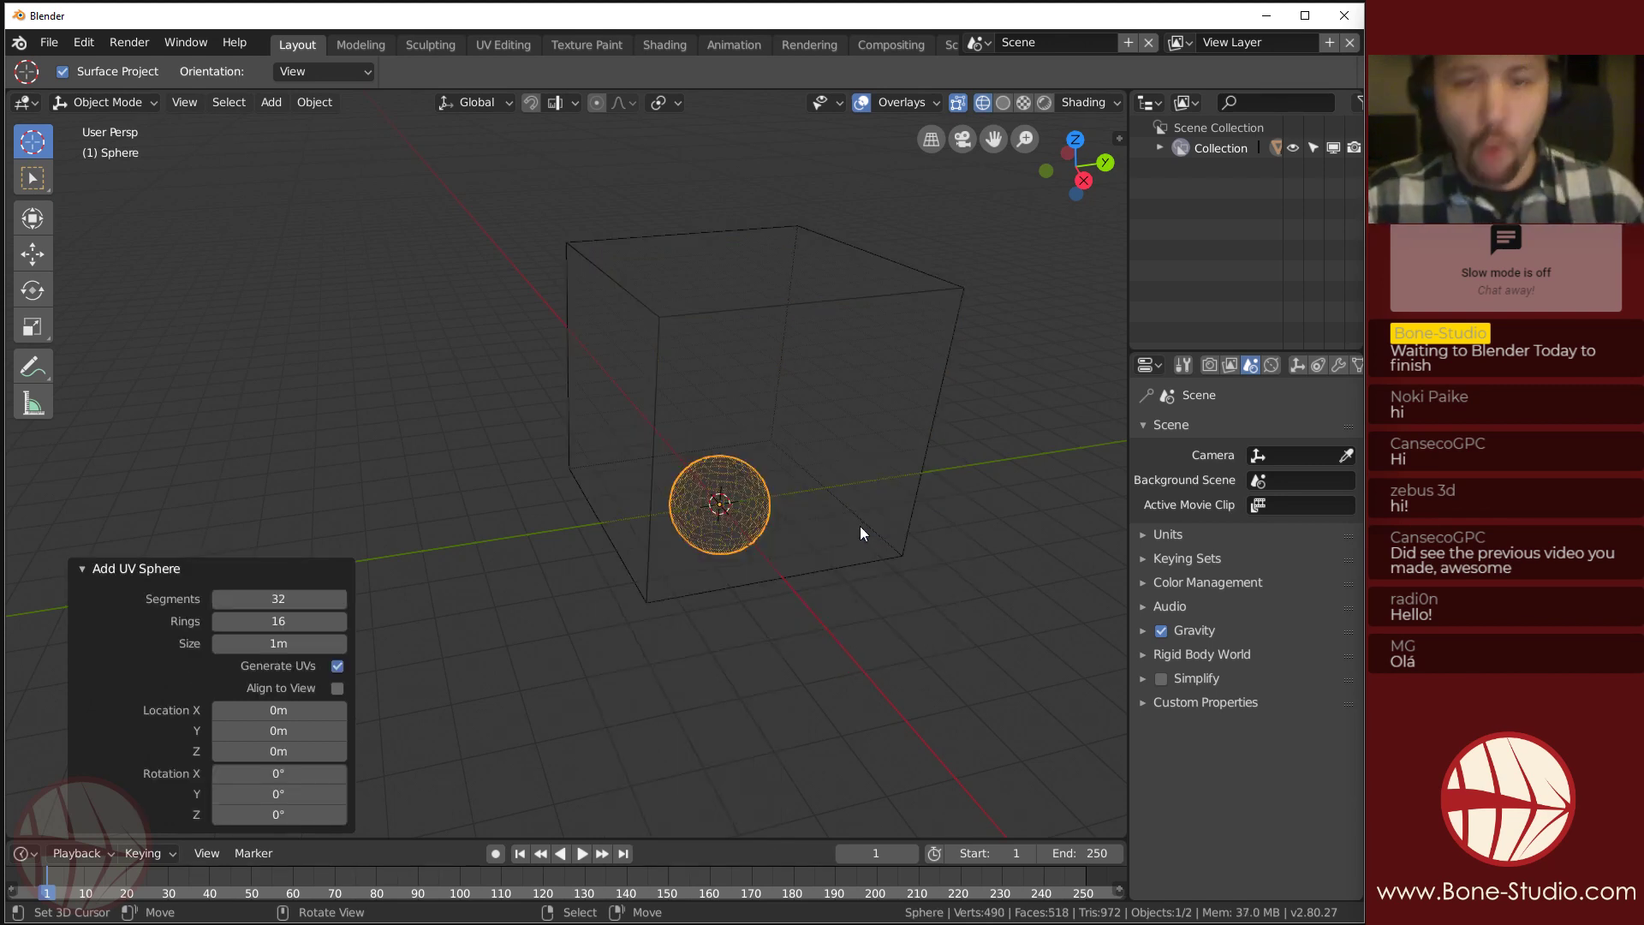
Scale the sphere uniformly to about 0.54 and raise it about 3.76 m along Z inside the cube.
key("s")
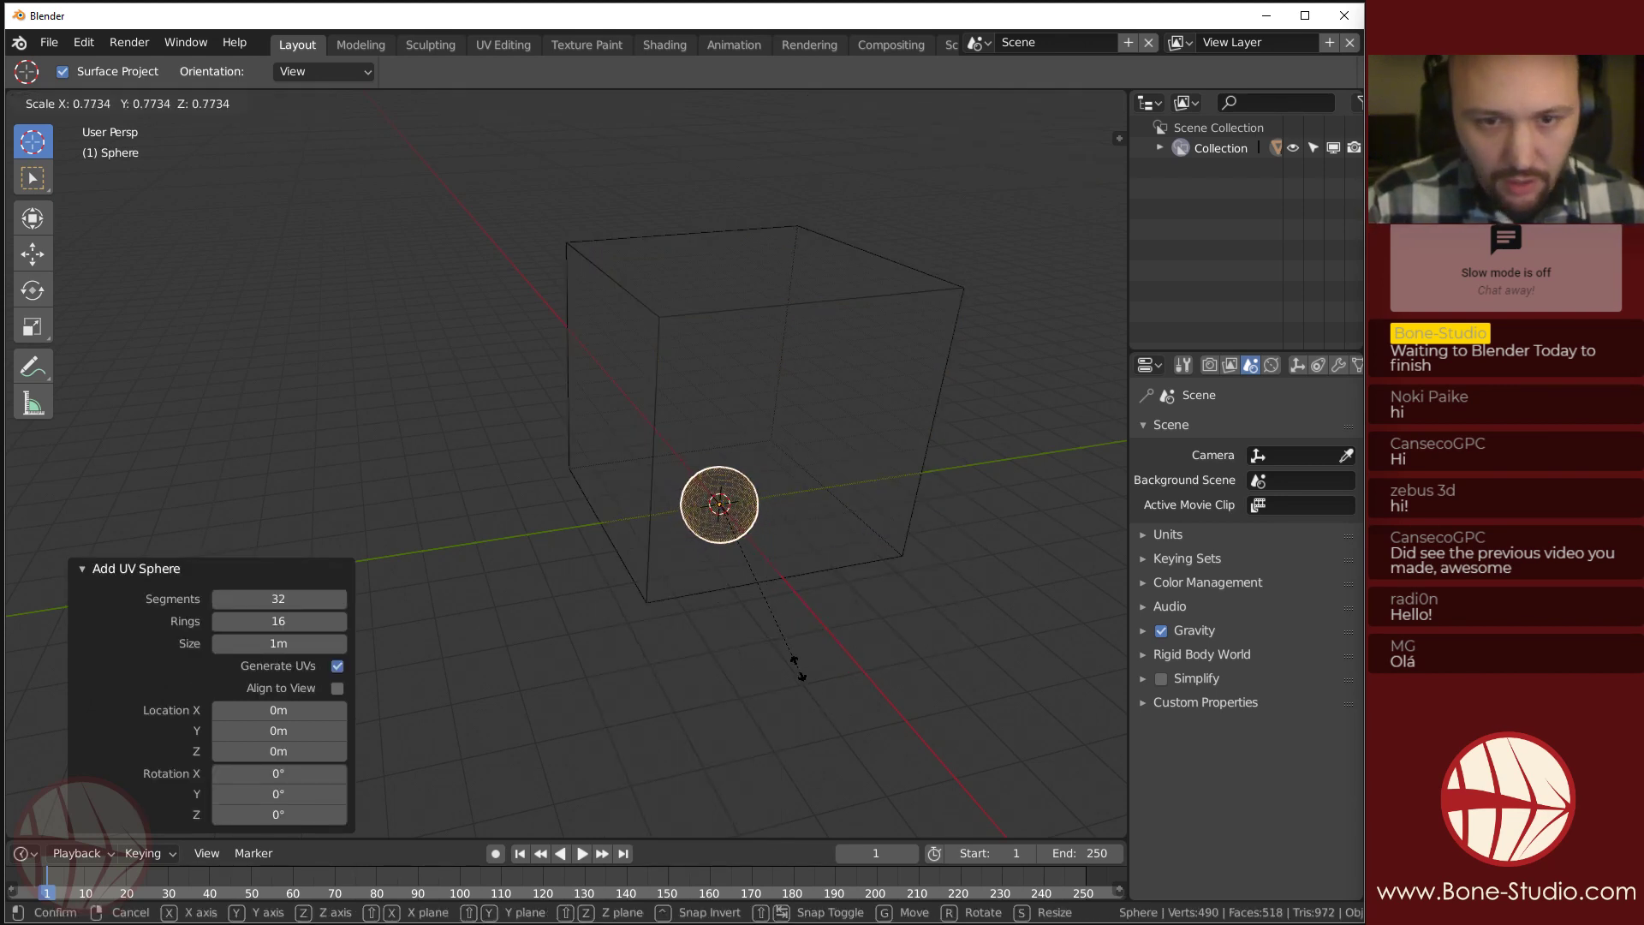
left_click(795, 605)
key("g")
key("z")
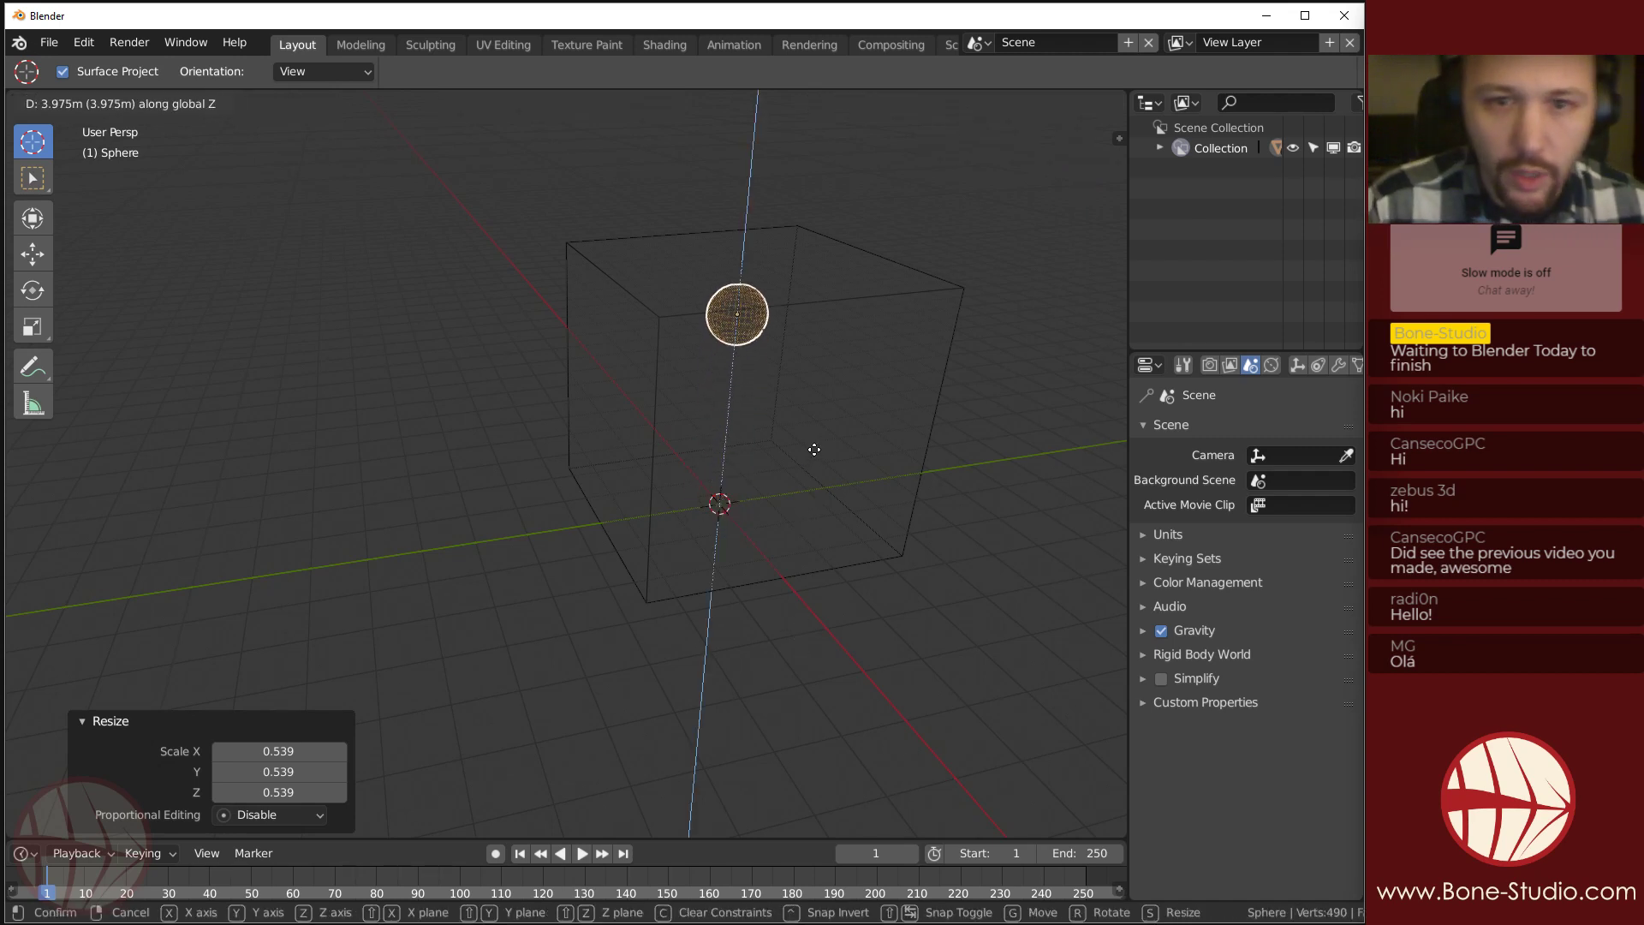
left_click(817, 467)
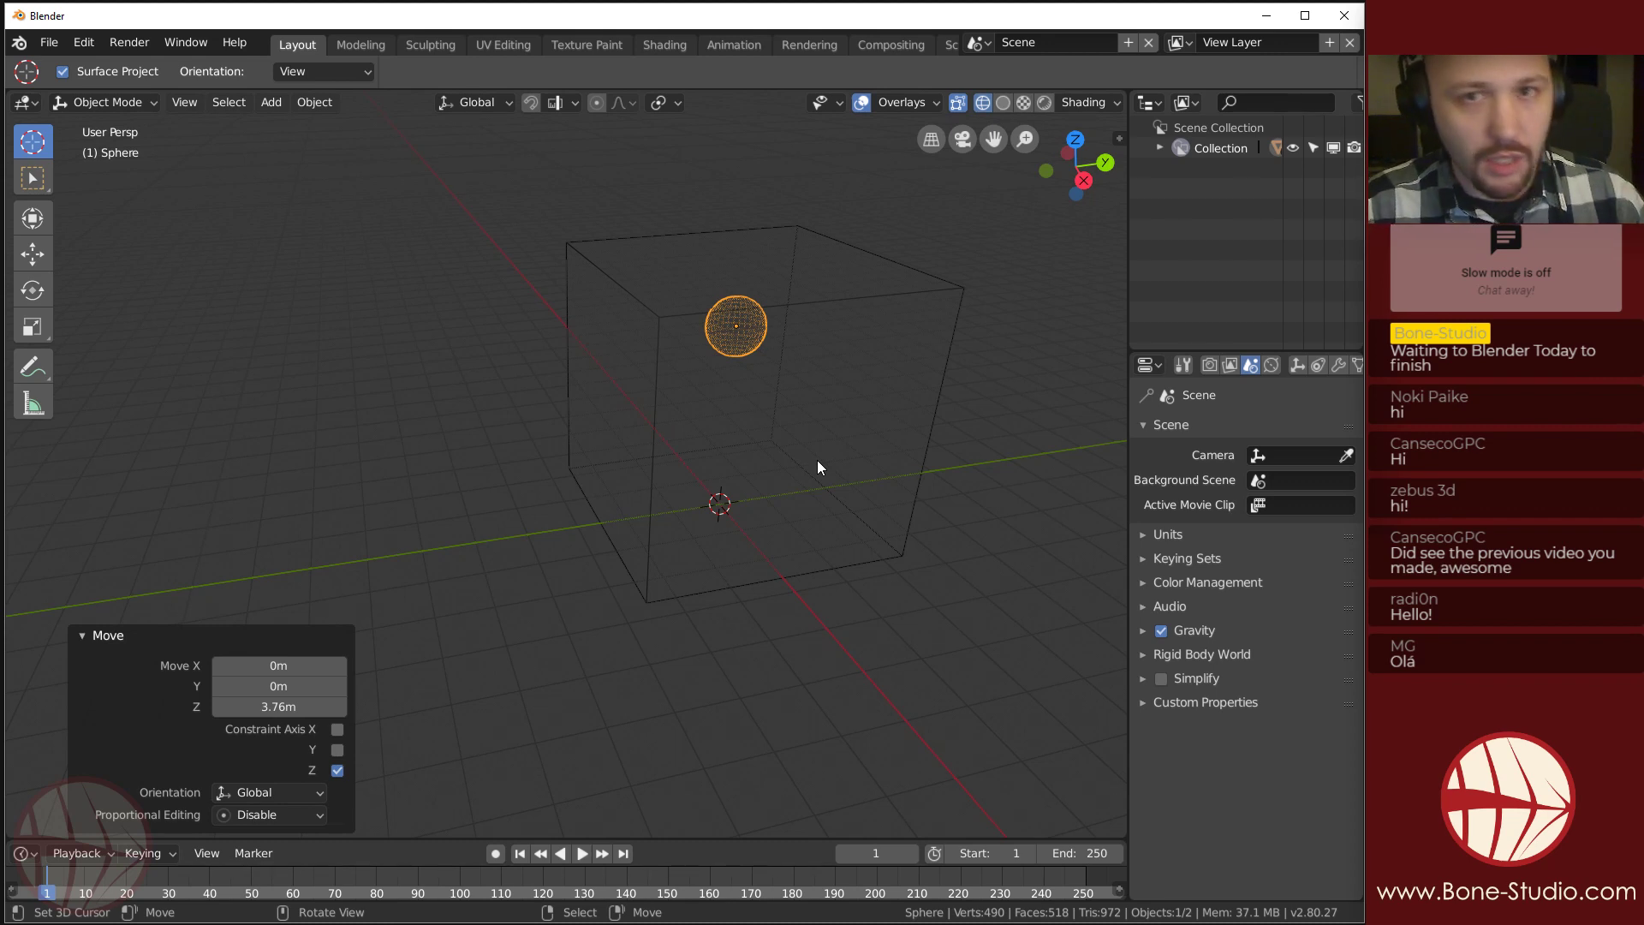
Apply the scale of the sphere and of the large cube.
middle_click_drag(817, 460, 465, 438)
middle_click_drag(466, 438, 594, 416, "ctrl")
key("ctrl+a")
left_click(452, 410)
left_click(730, 356)
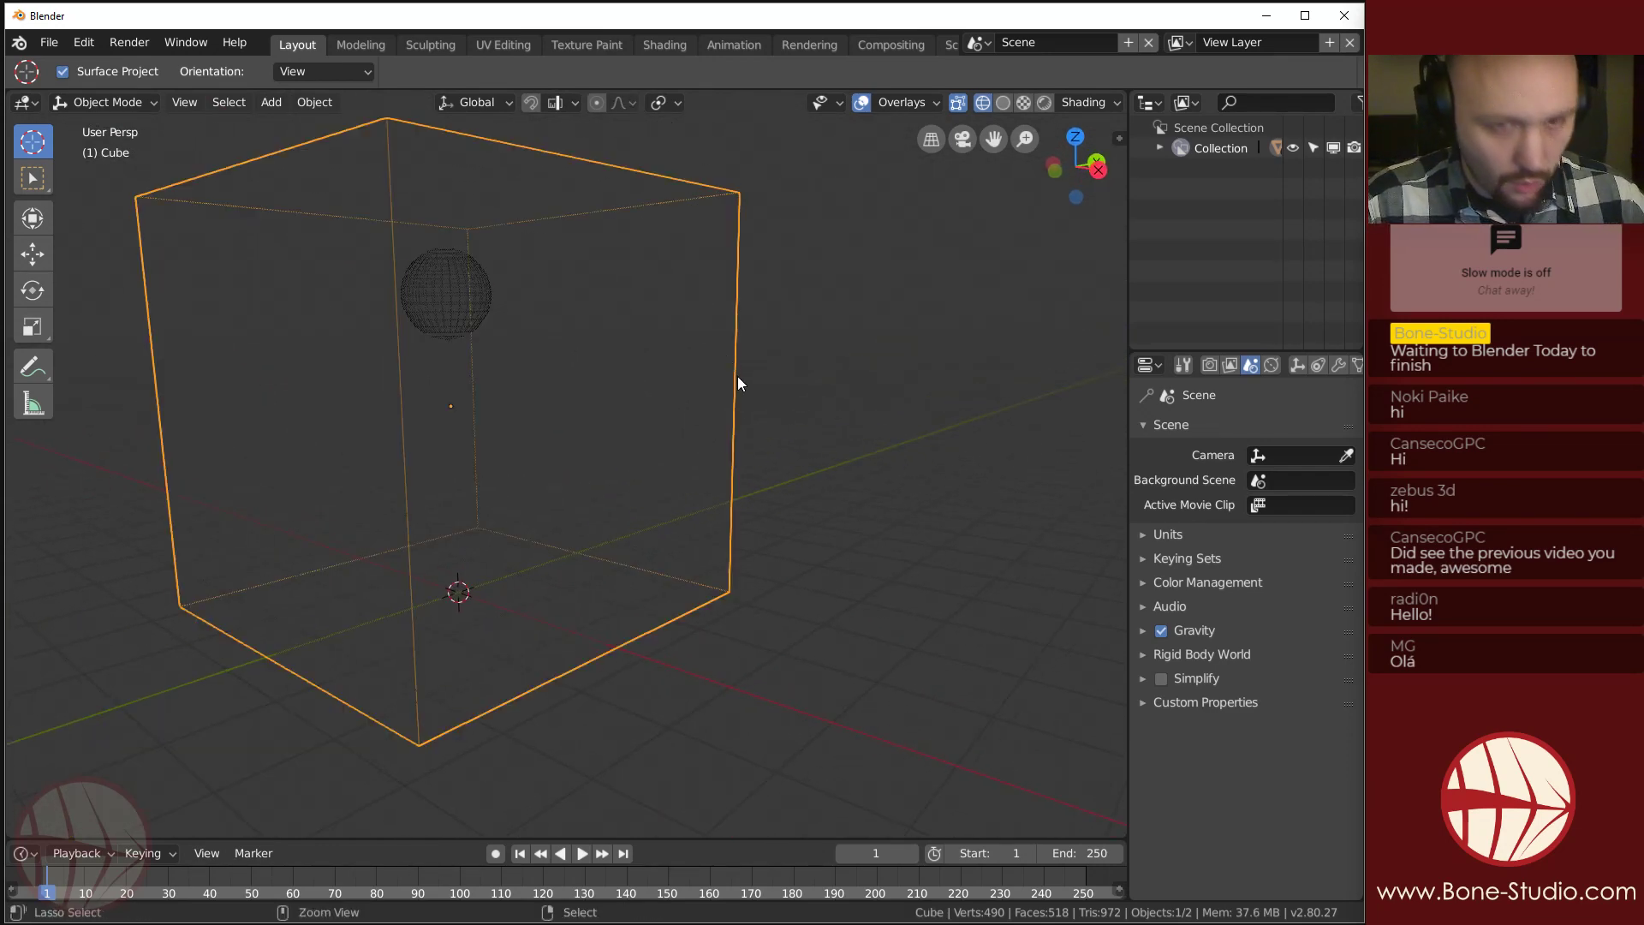
key("ctrl+a")
left_click(726, 382)
middle_click_drag(722, 380, 697, 463)
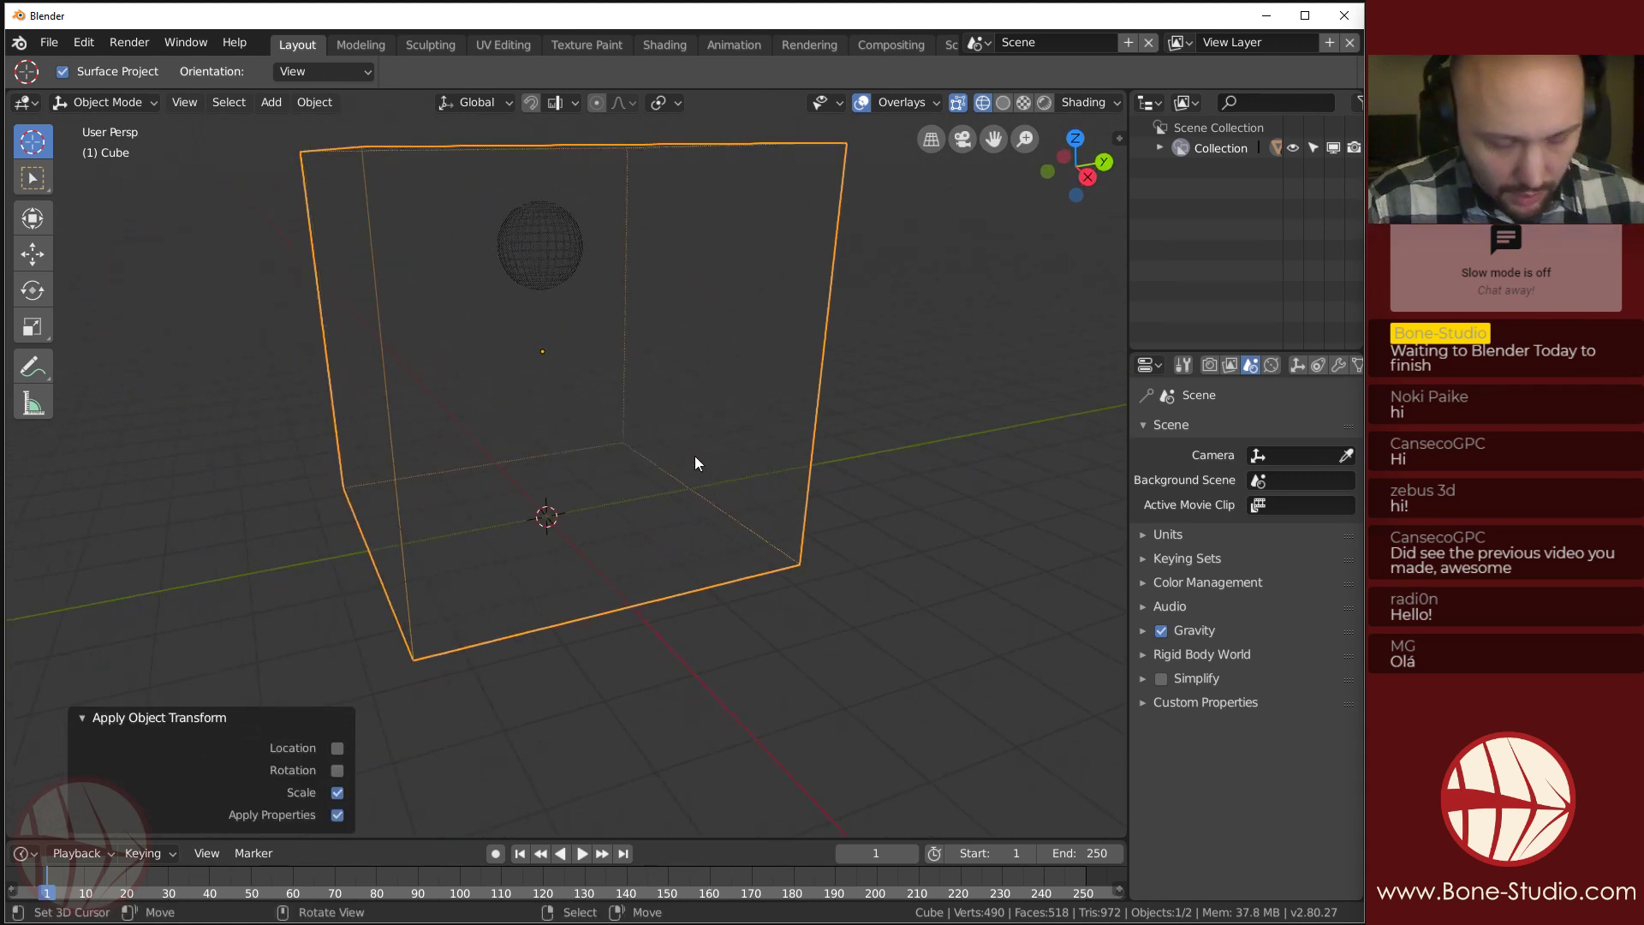
Move the large cube about -1.07 m along the Y axis so the sphere sits off-centre.
key("g")
key("z")
key("x")
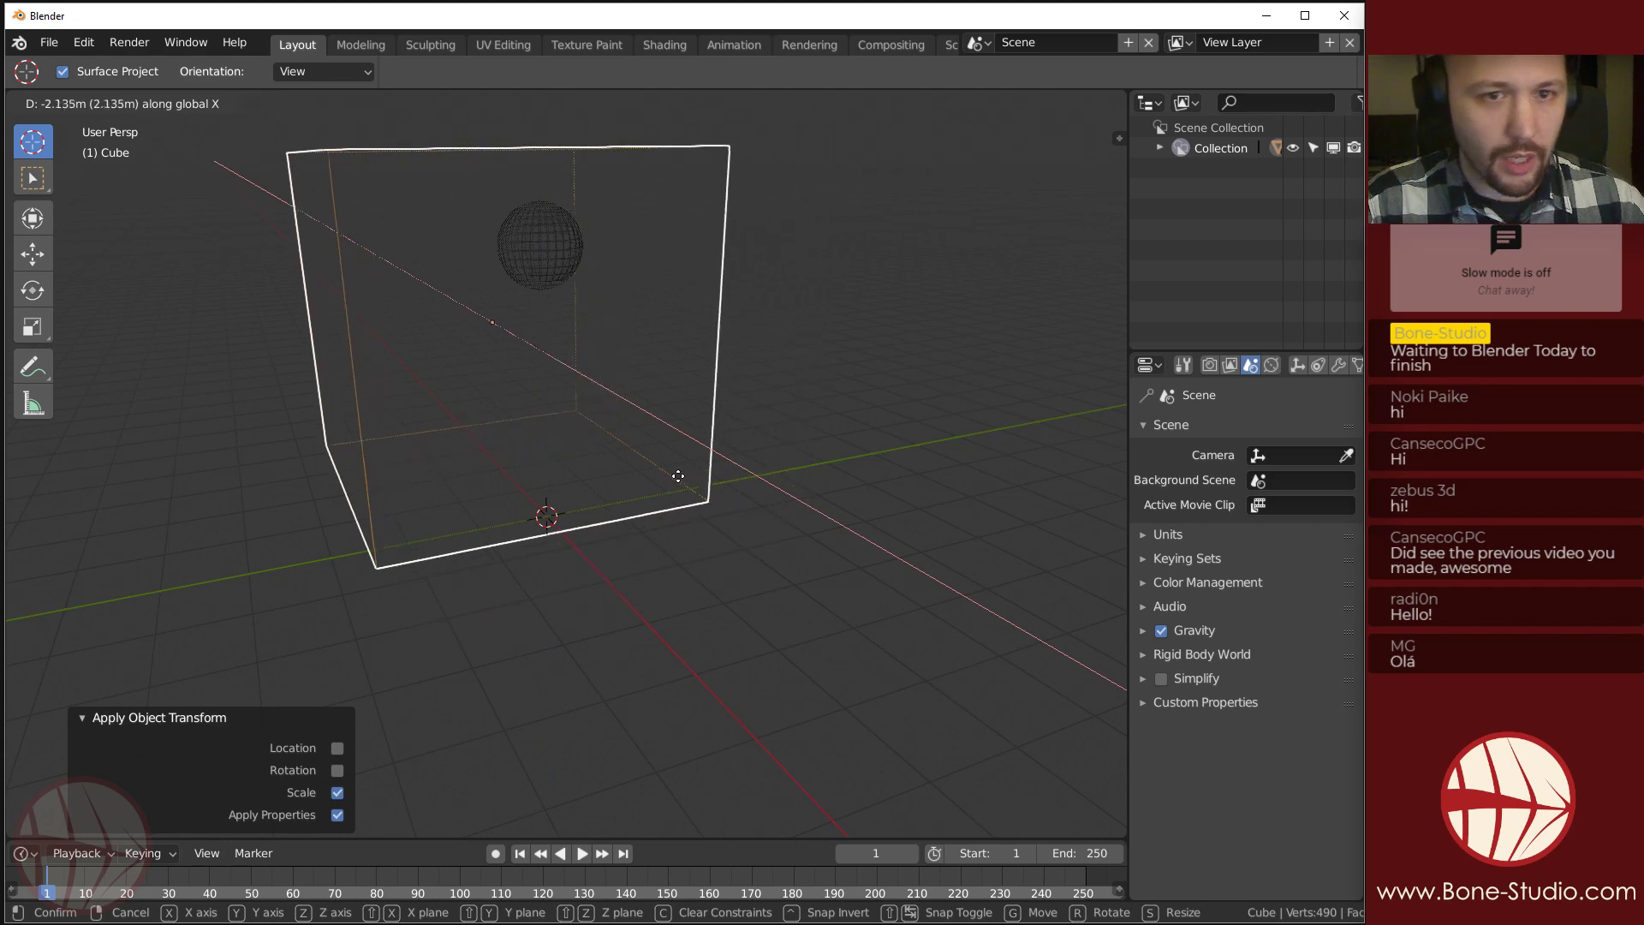
key("y")
left_click(651, 492)
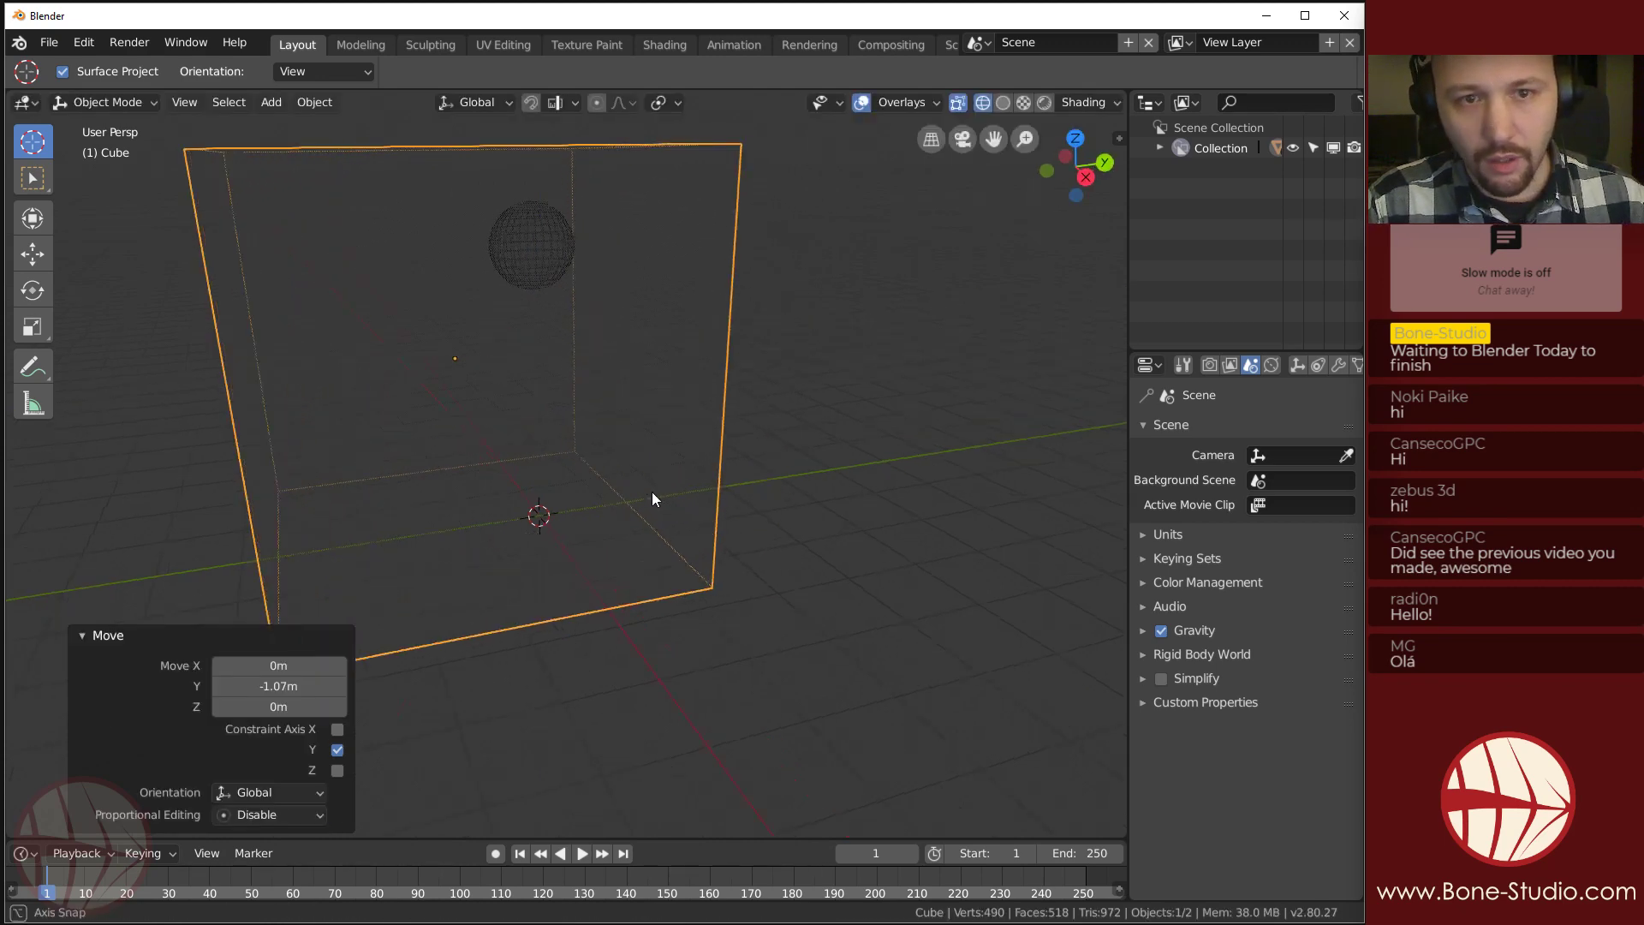
Reapply the scale of the large cube and leave the cube selected.
middle_click_drag(651, 492, 696, 501)
key("ctrl+a")
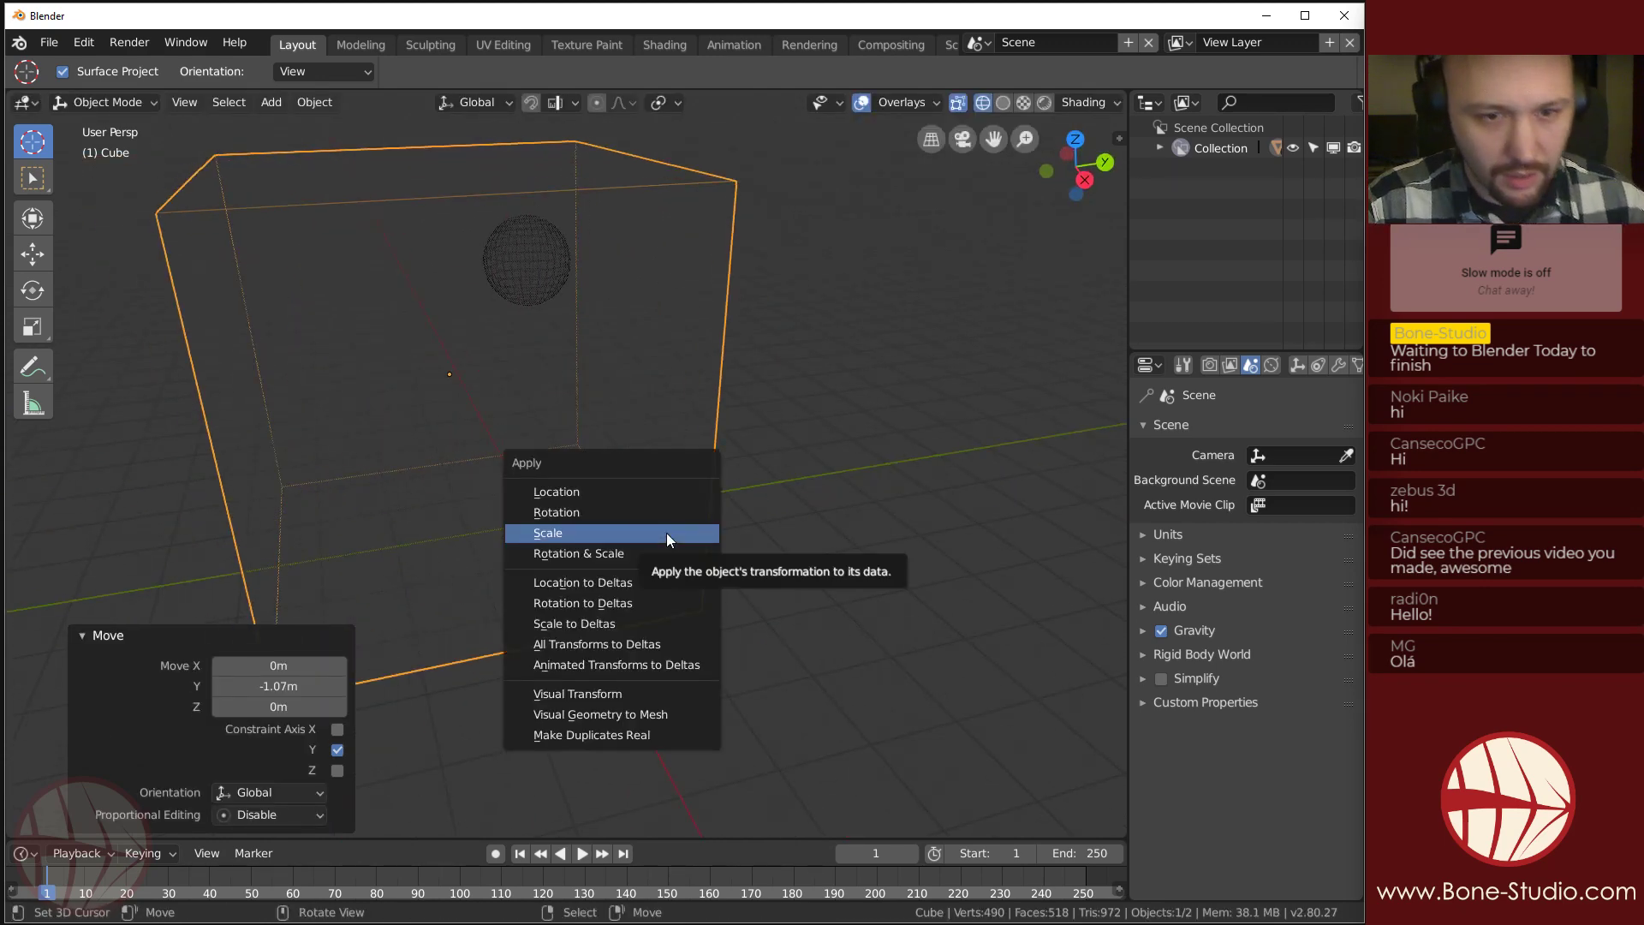
left_click(670, 535)
left_click(508, 244)
left_click(728, 276)
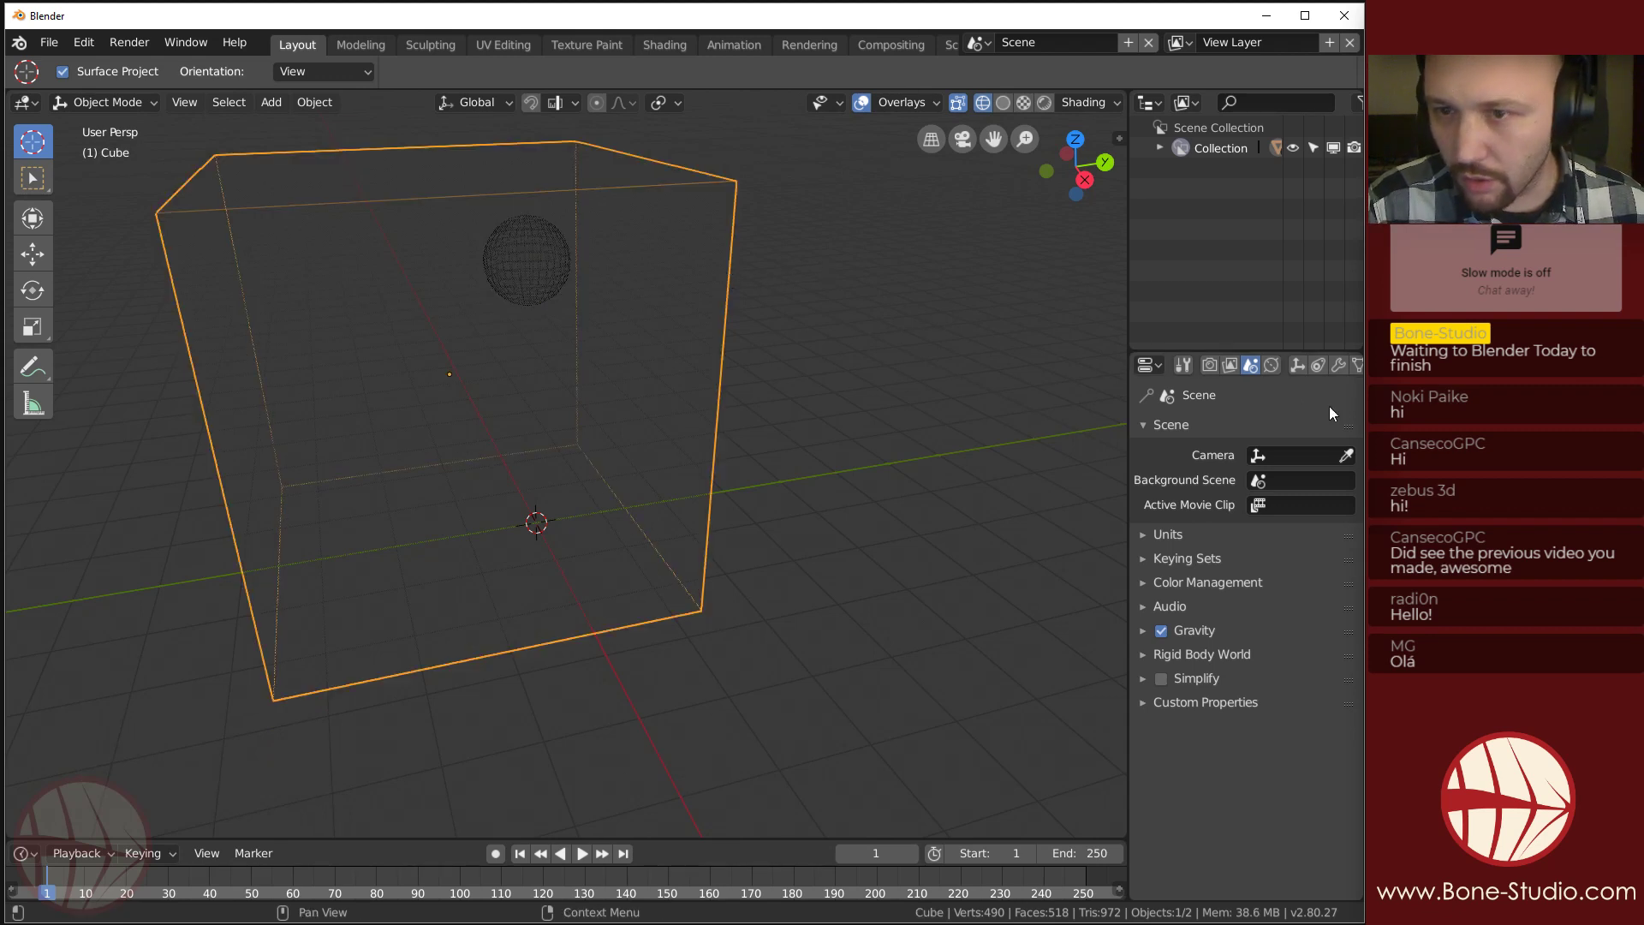
Widen the properties area, enable fluid physics on the large cube and set its fluid type to Domain.
left_click_drag(1127, 390, 1014, 390)
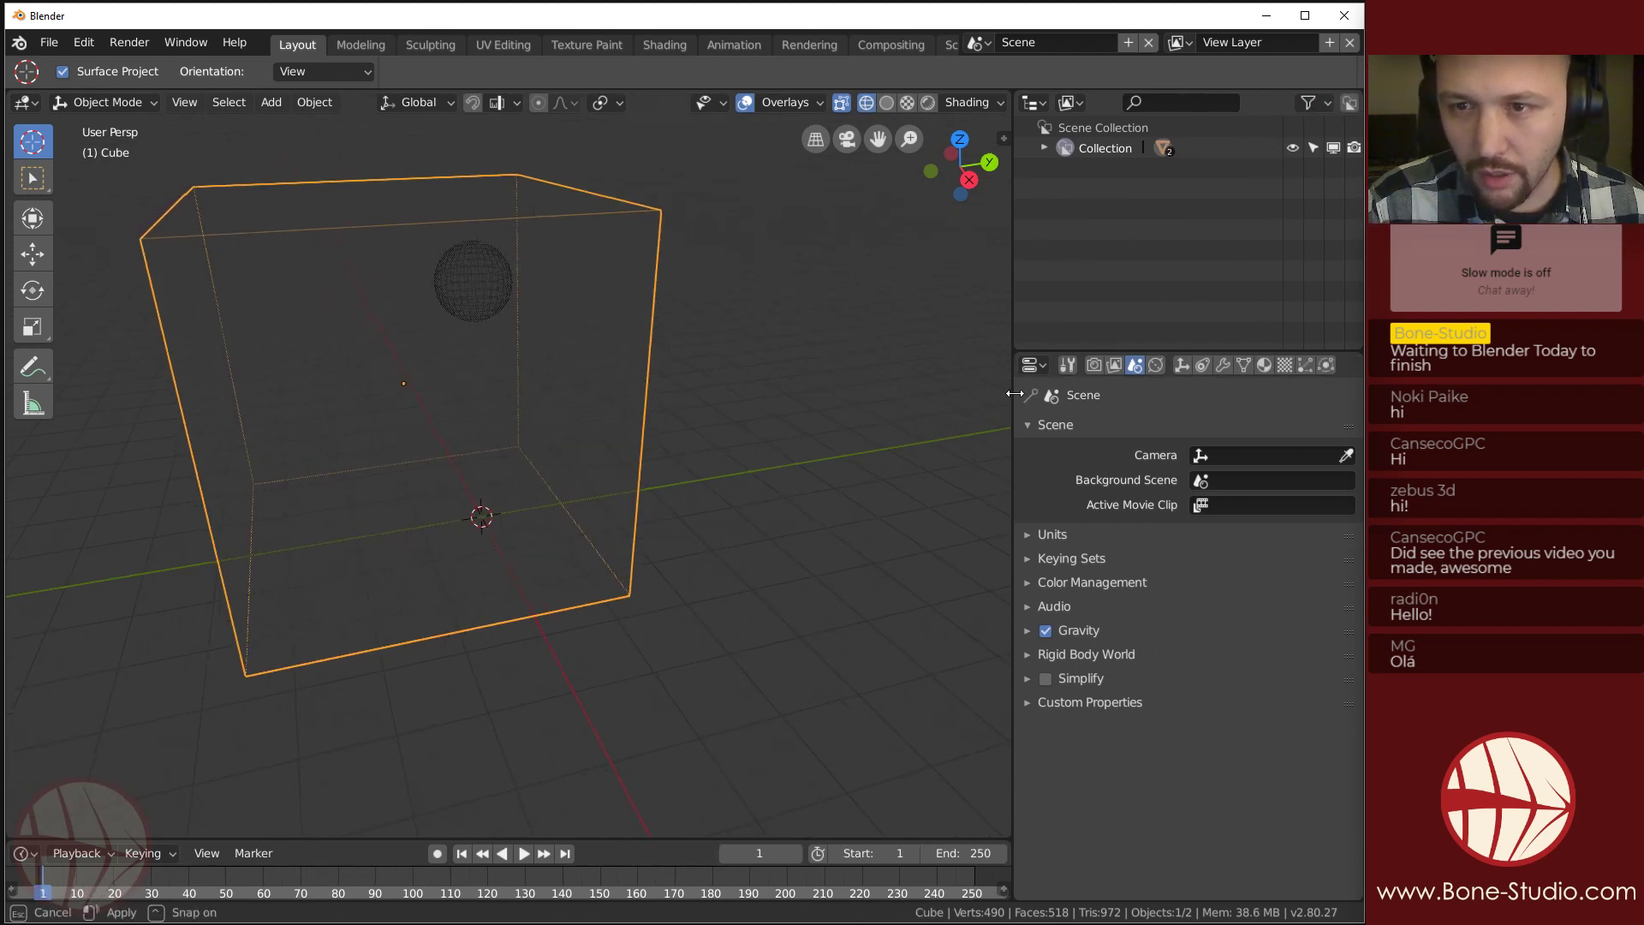
left_click(1325, 365)
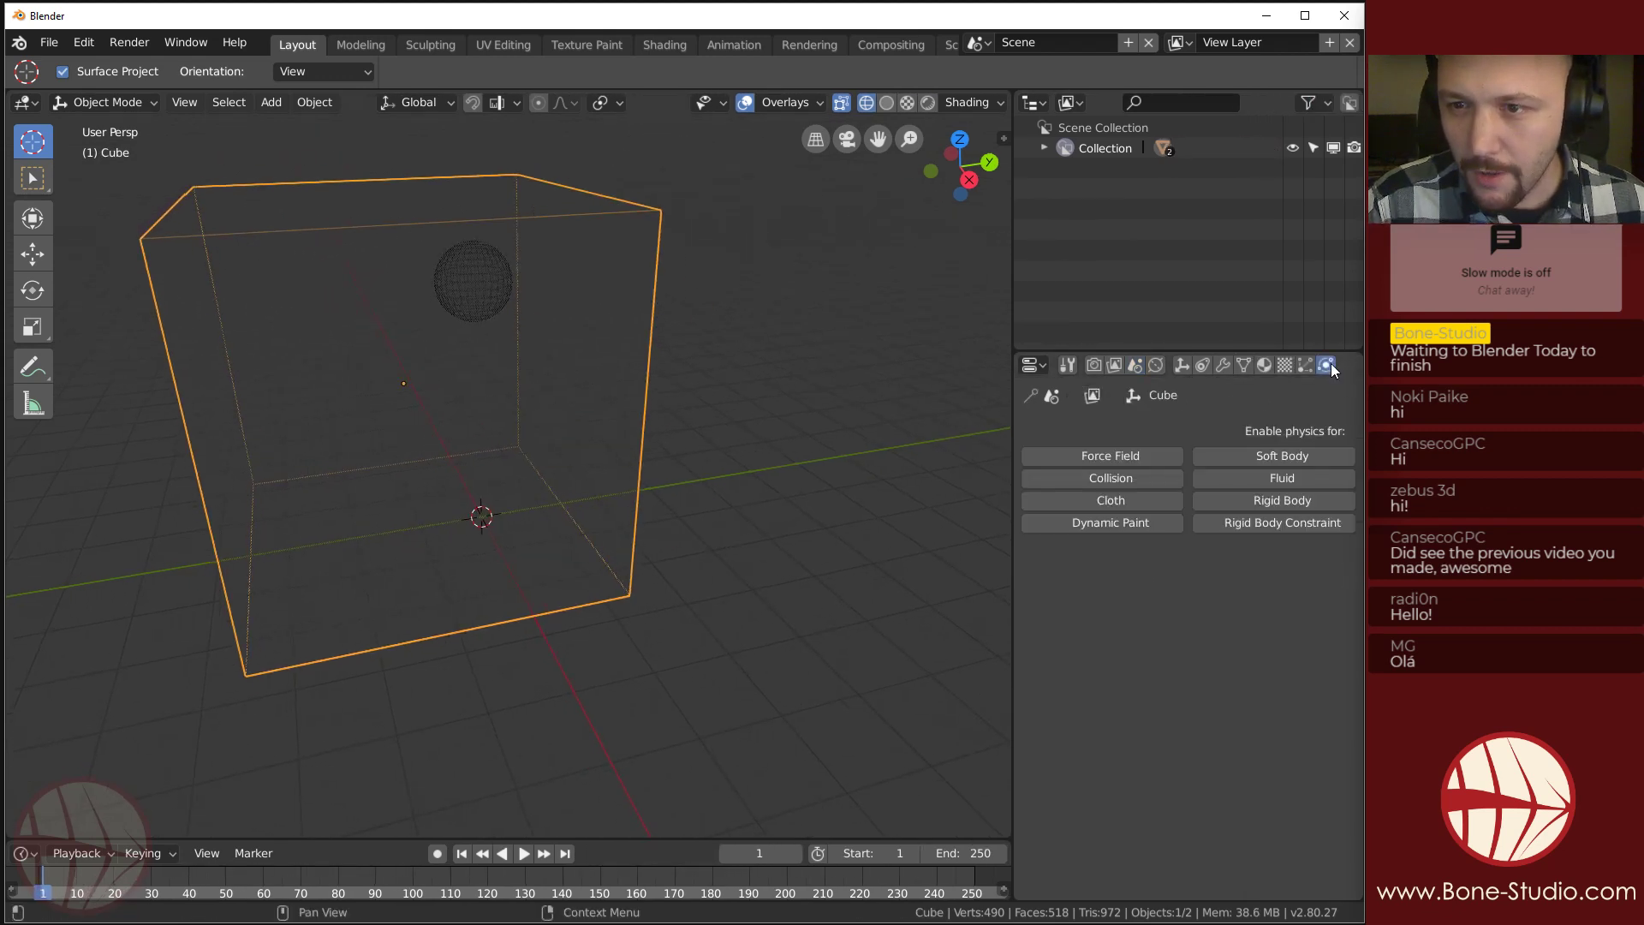
left_click(1247, 478)
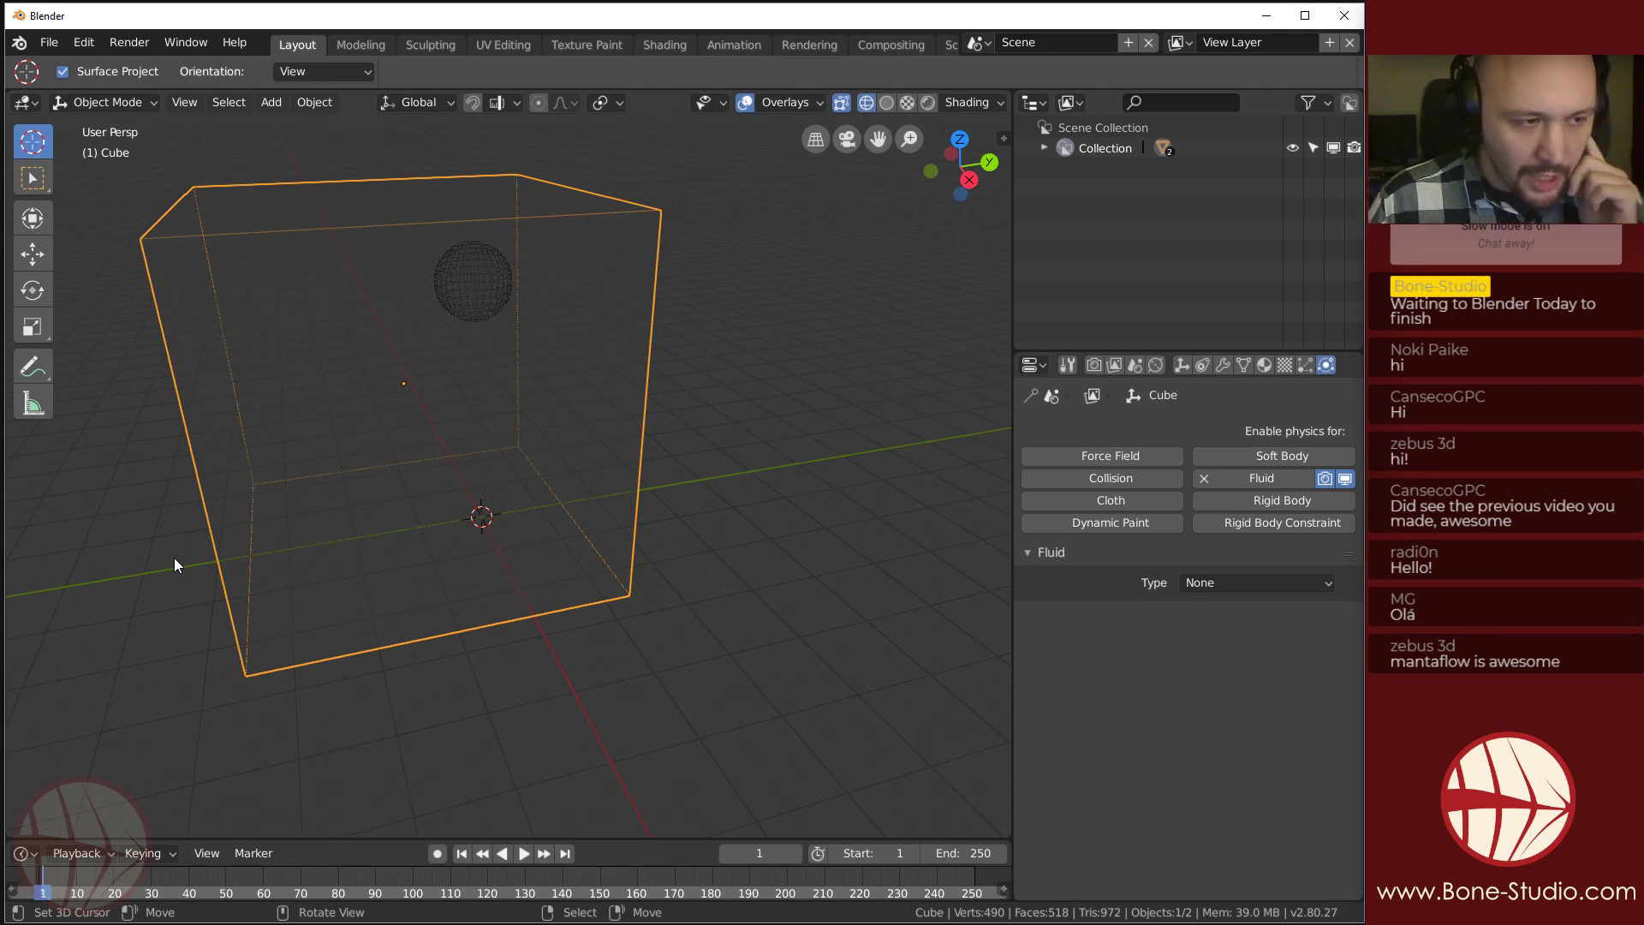
middle_click_drag(101, 500, 424, 455)
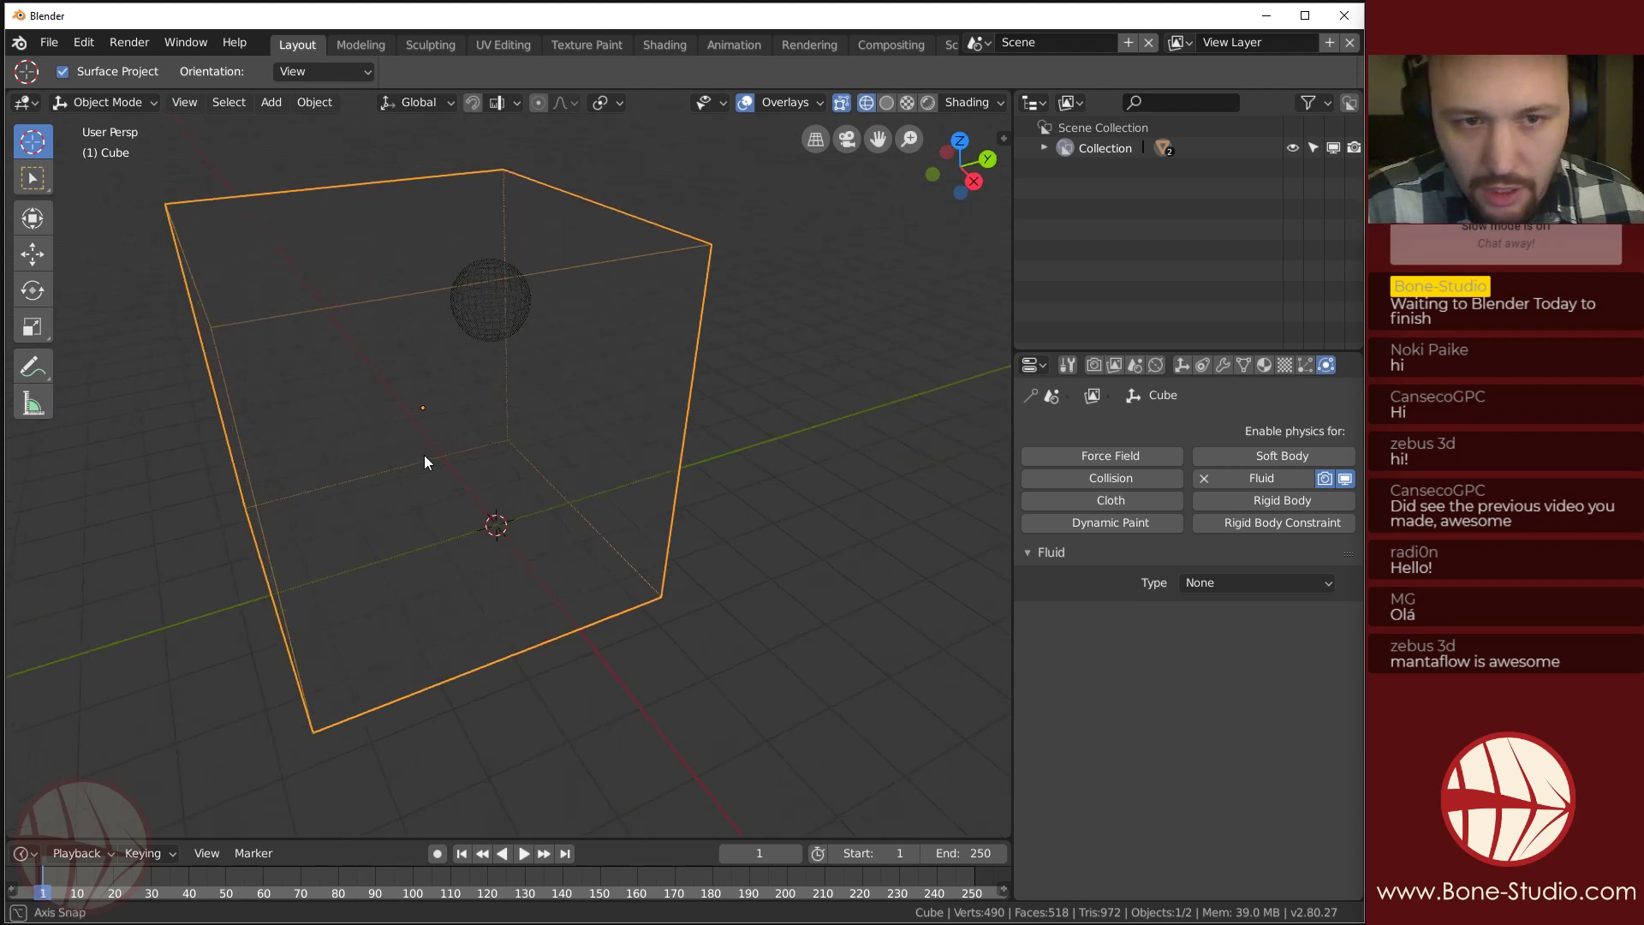
left_click(1249, 589)
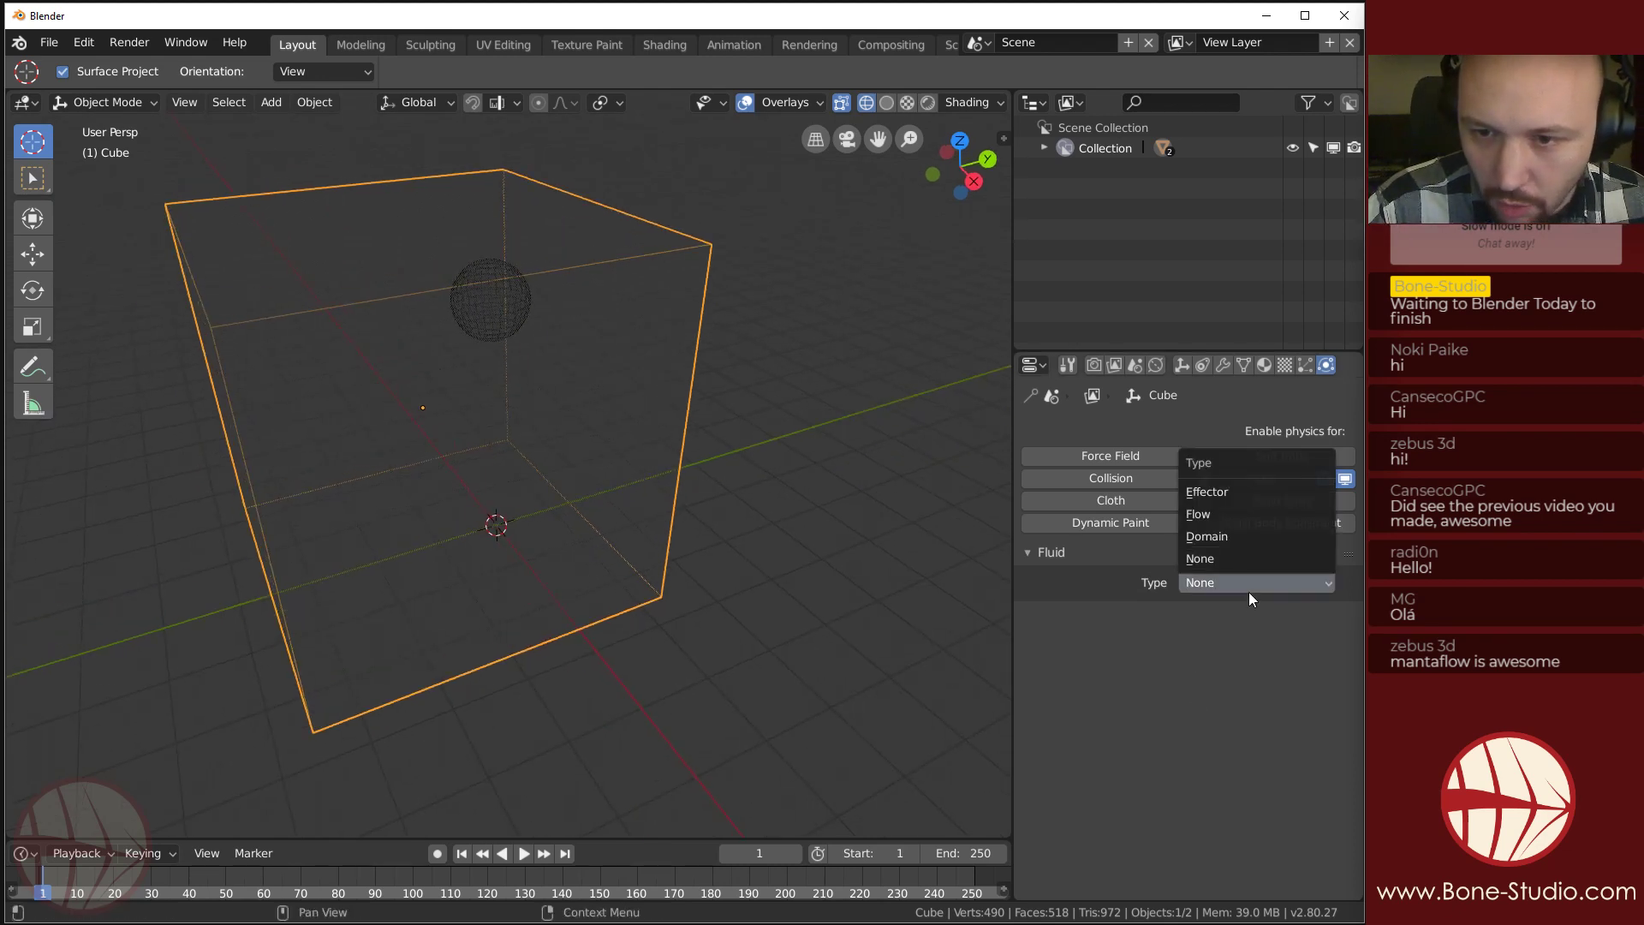
left_click(1225, 535)
Enable fluid physics on the sphere and set its fluid type to Flow.
left_click(488, 305)
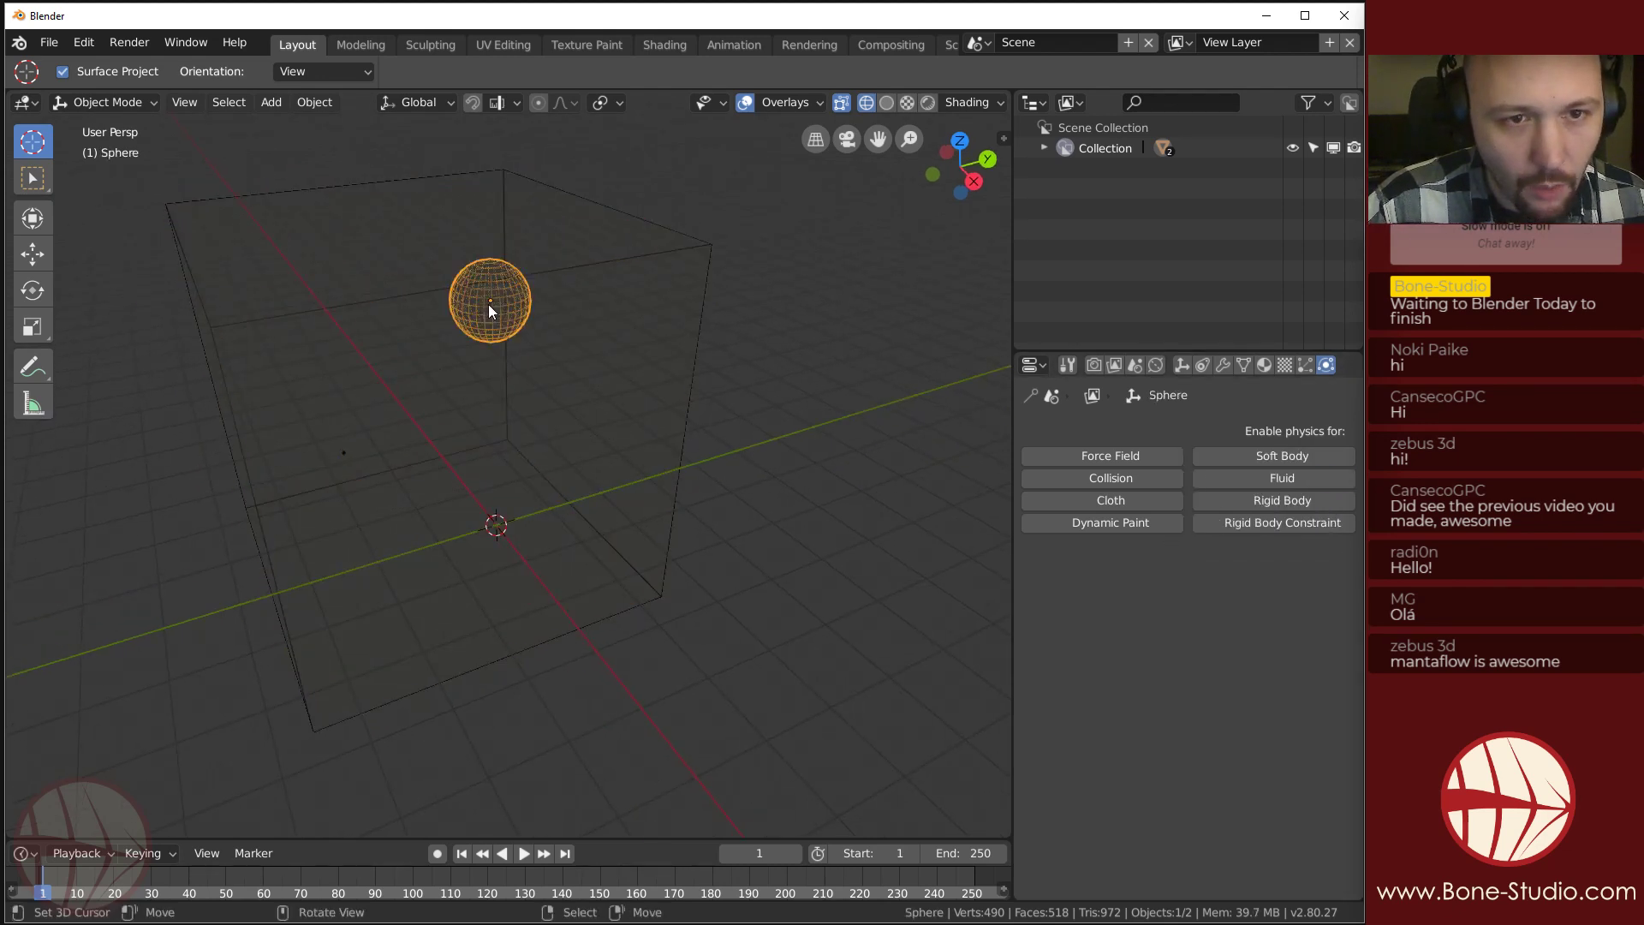
left_click(1289, 480)
left_click(1252, 588)
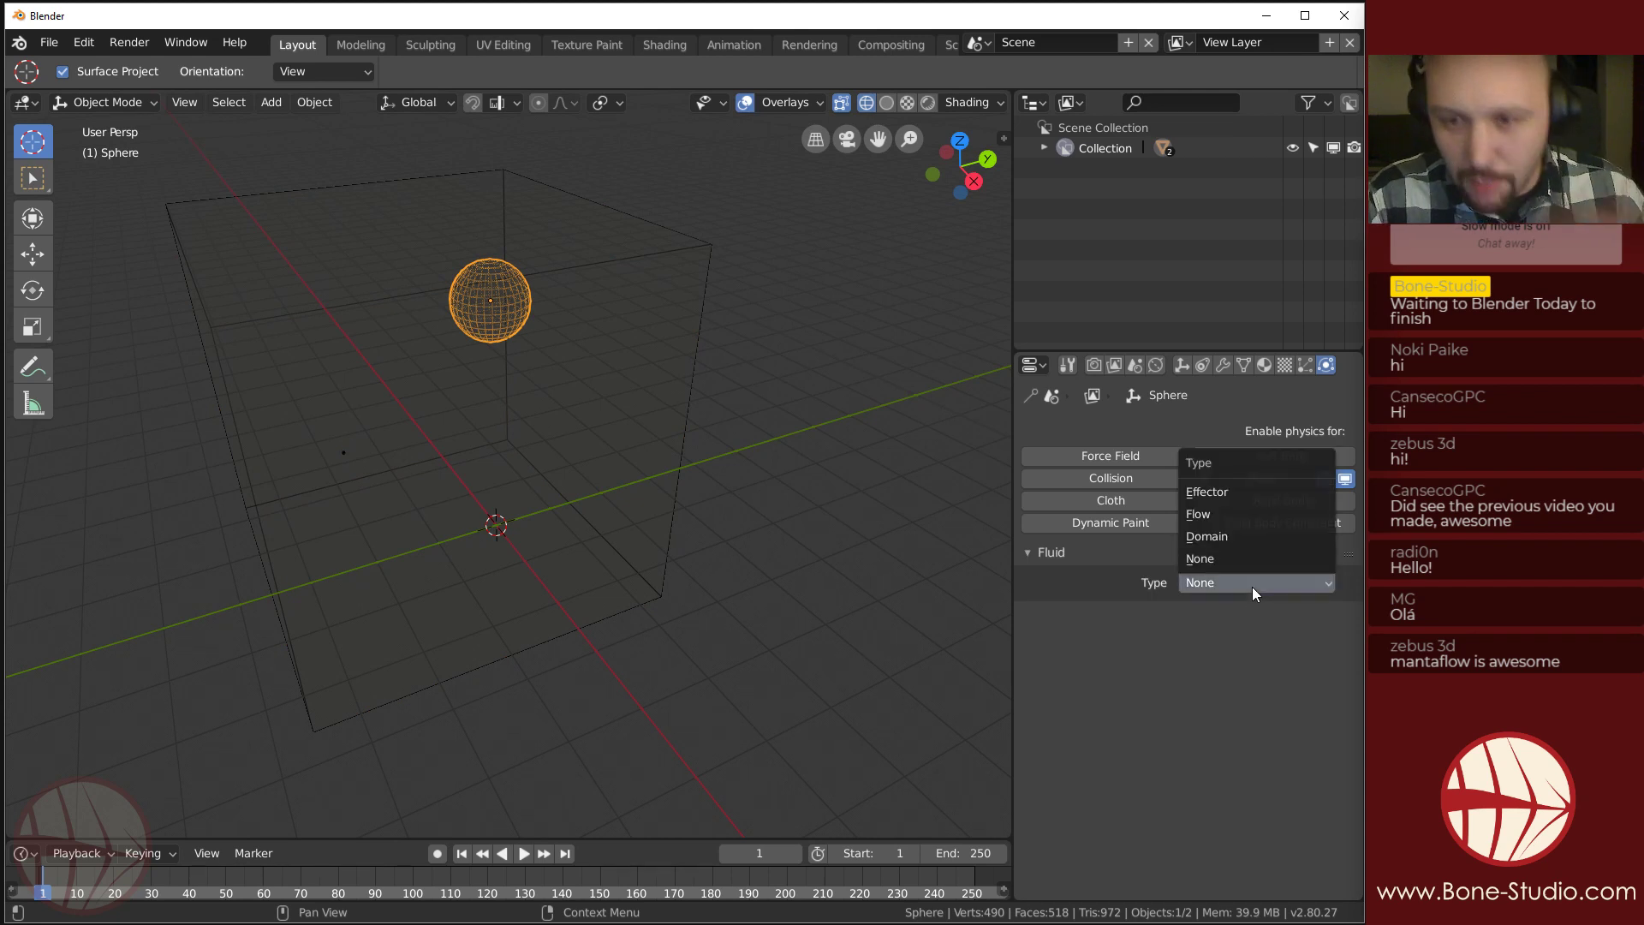
left_click(1220, 514)
scroll(1122, 630, "down", 3)
scroll(1123, 630, "down", 1)
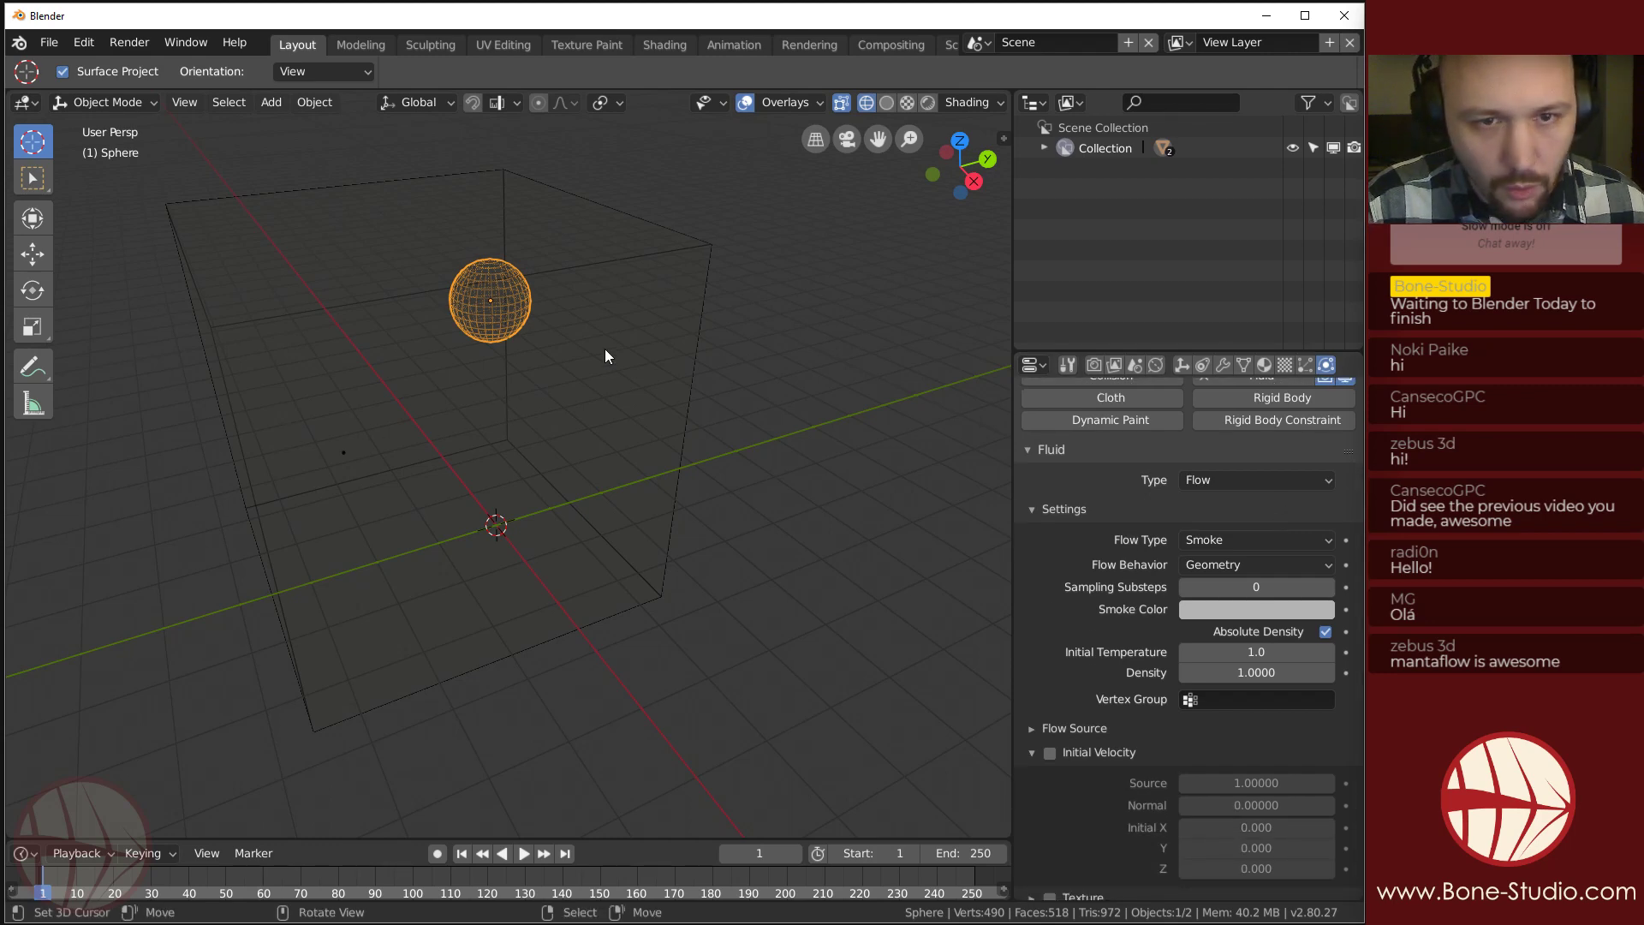
Set the large cube's domain type to Liquid.
left_click(631, 272)
left_click(1217, 538)
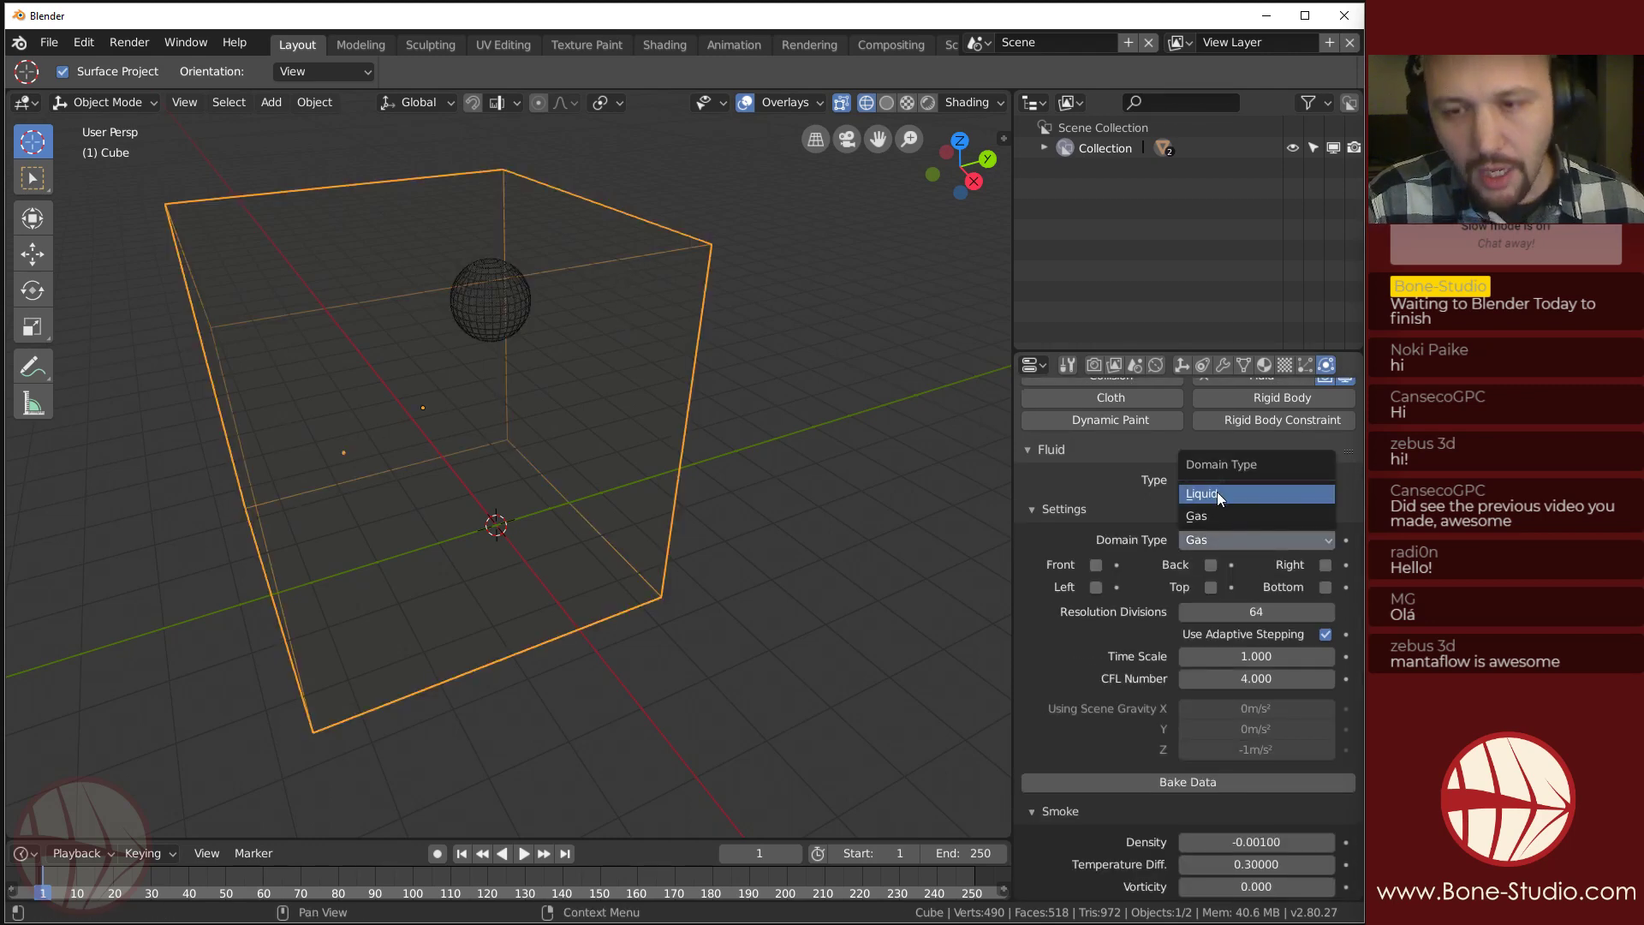
left_click(1216, 491)
Set the sphere's flow type to Liquid and reselect the domain cube.
left_click(489, 304)
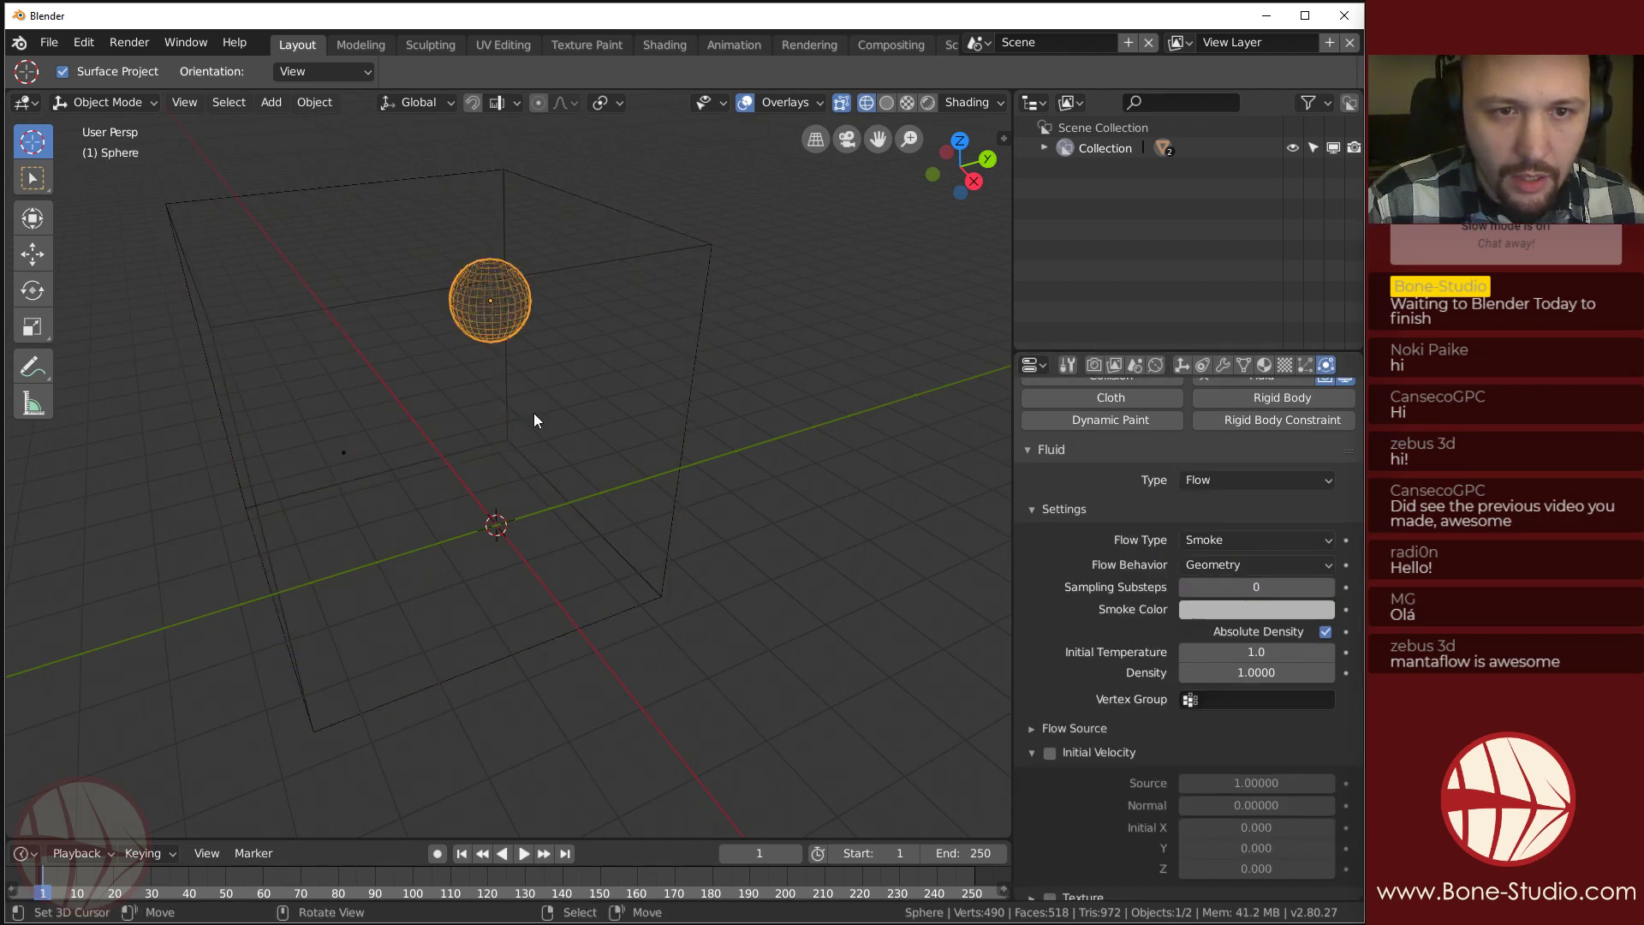
left_click(1271, 480)
left_click(1257, 480)
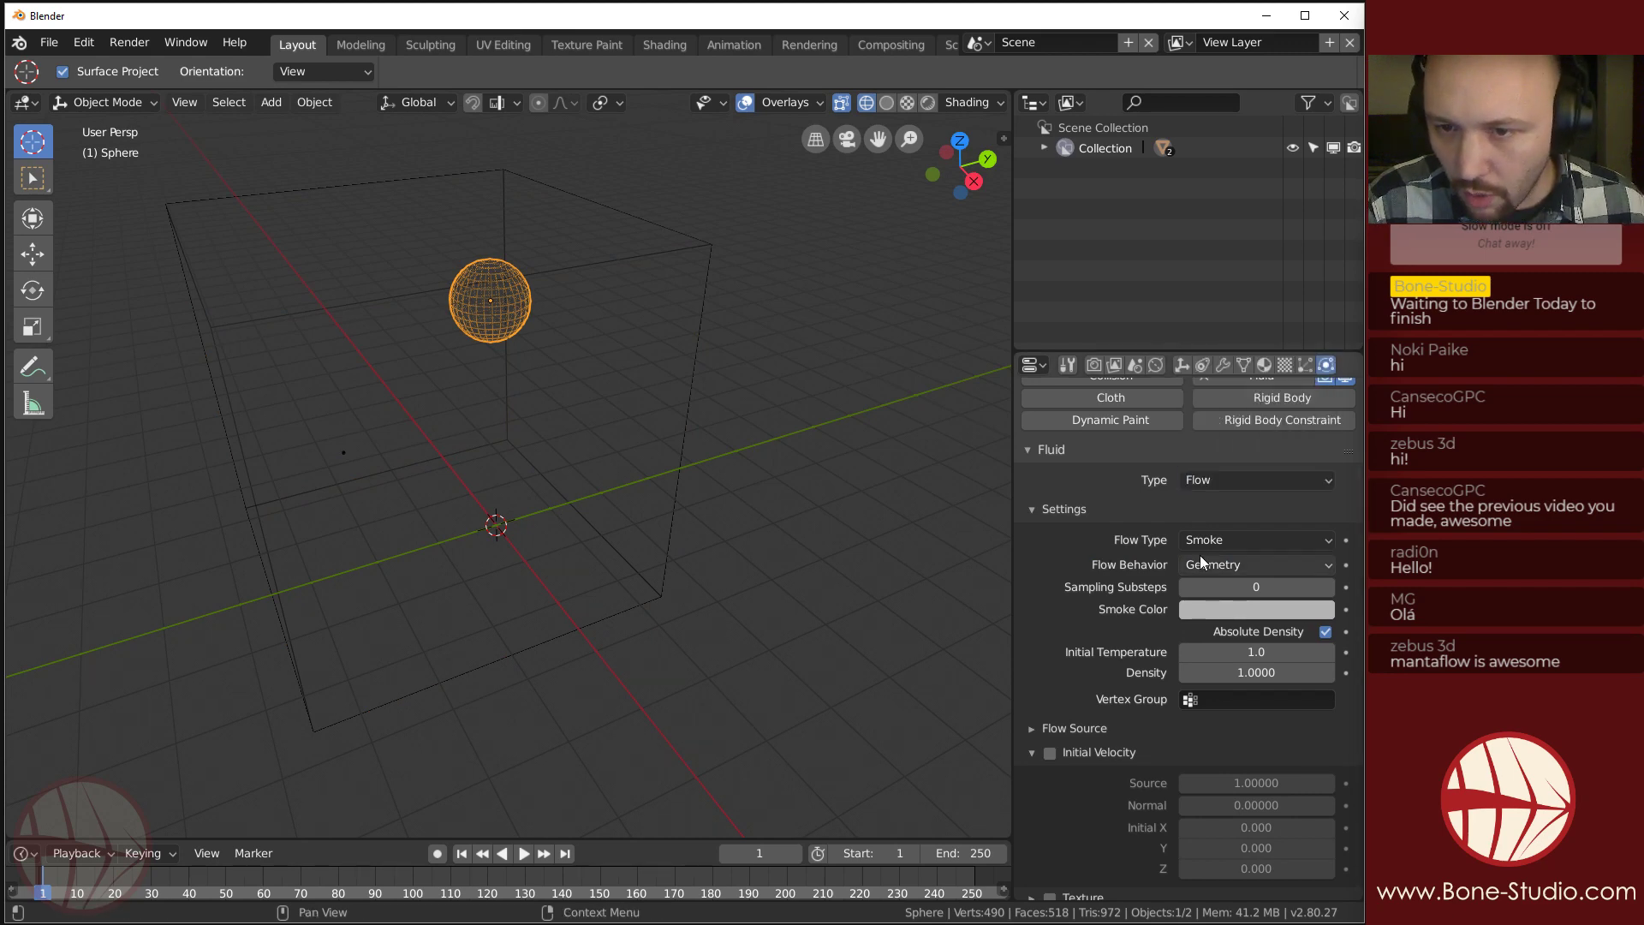
left_click(1210, 544)
left_click(1216, 450)
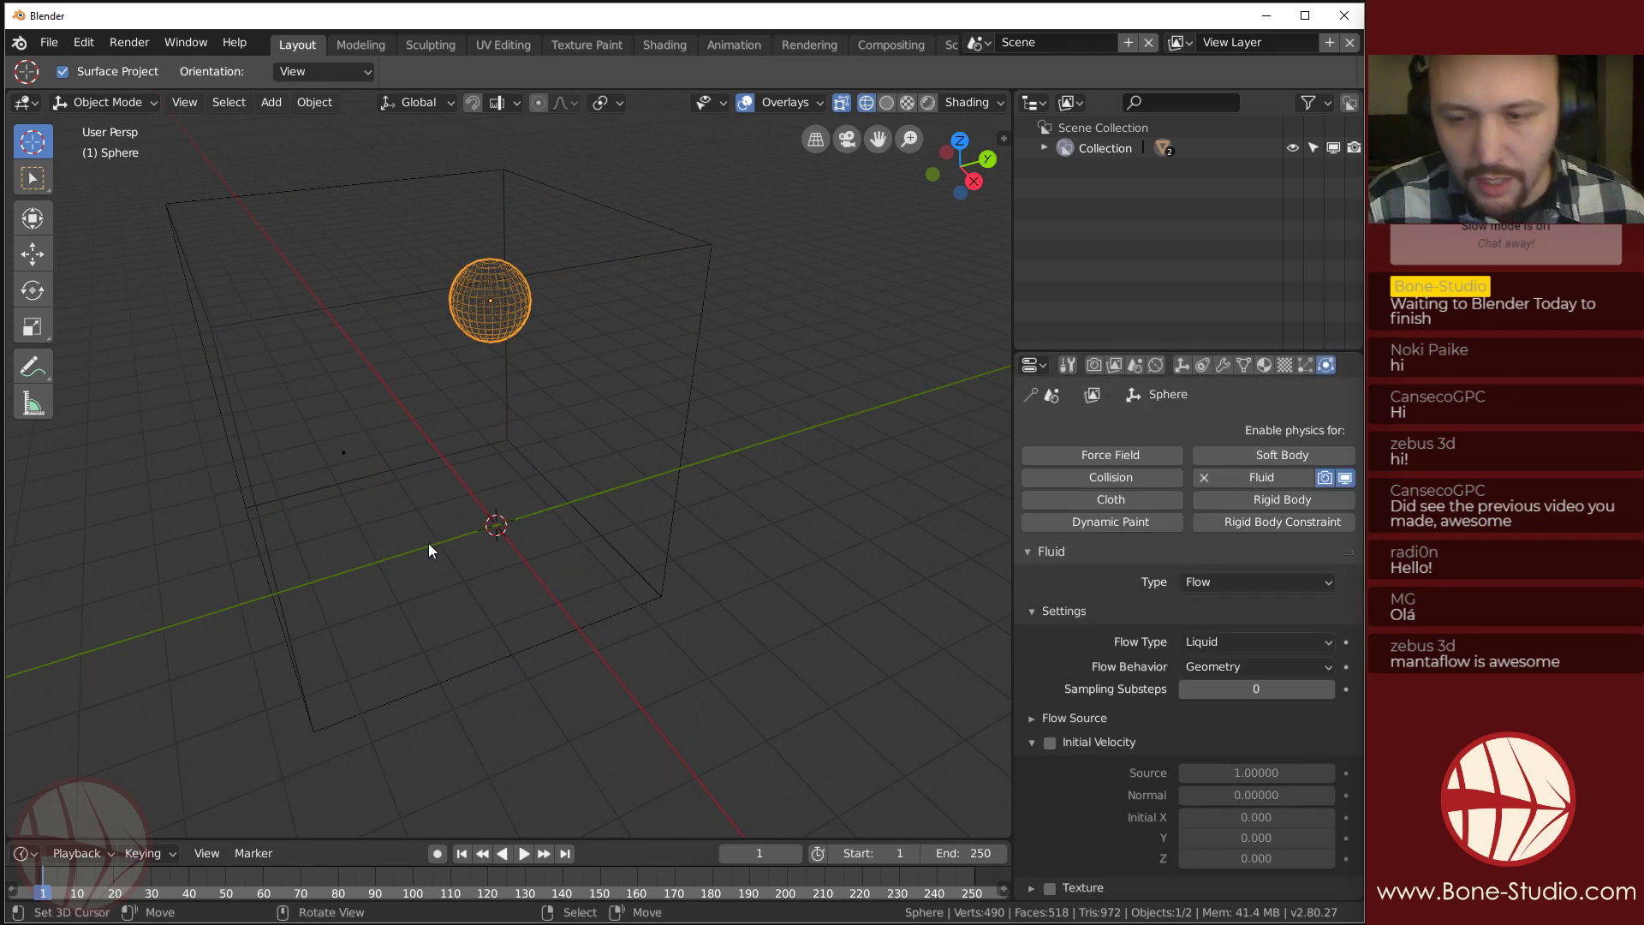
middle_click_drag(428, 543, 400, 485)
left_click(662, 360)
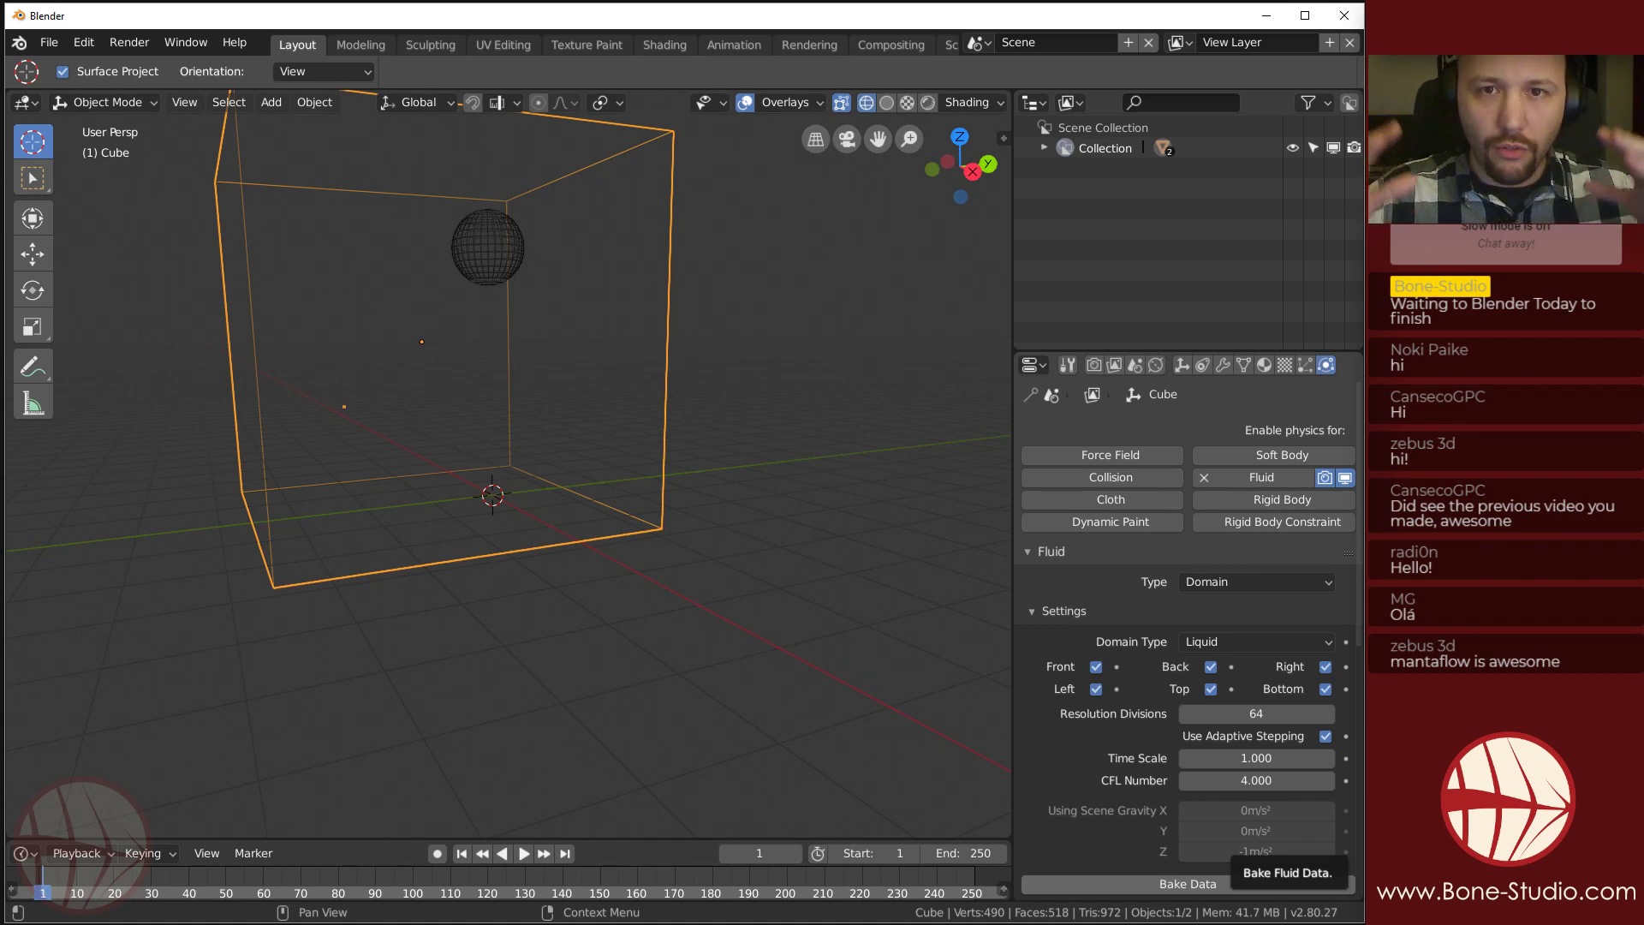
Switch to Task Manager, examine the CPU's performance graphs per logical processor and move its window off the scene.
right_click(1078, 923)
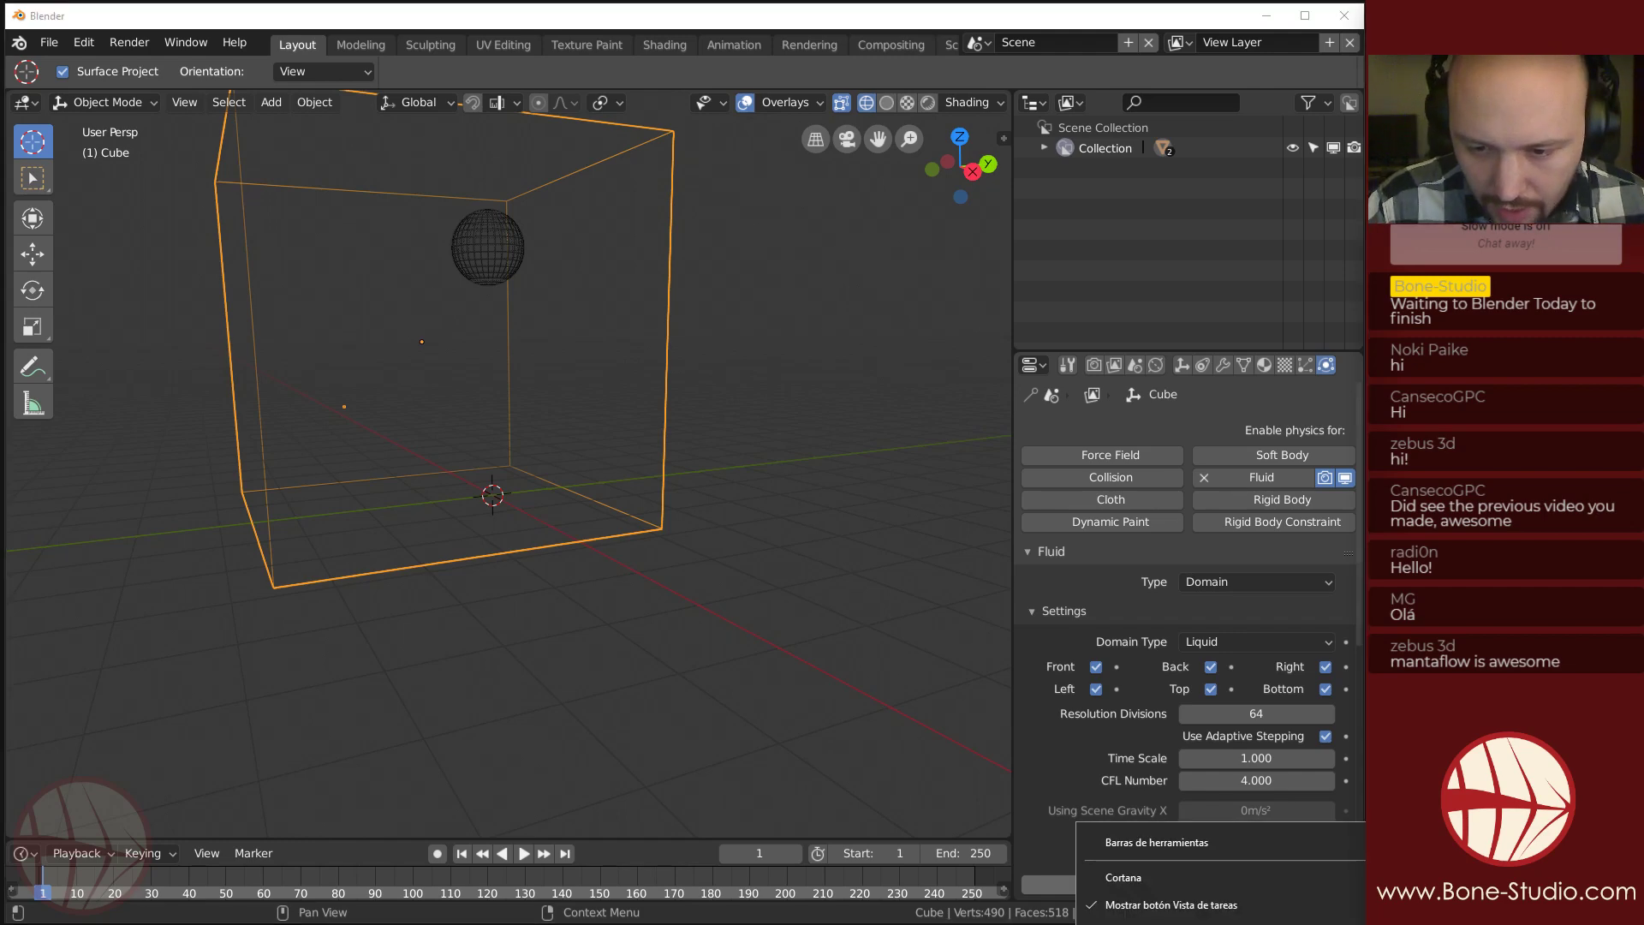
left_click(1147, 924)
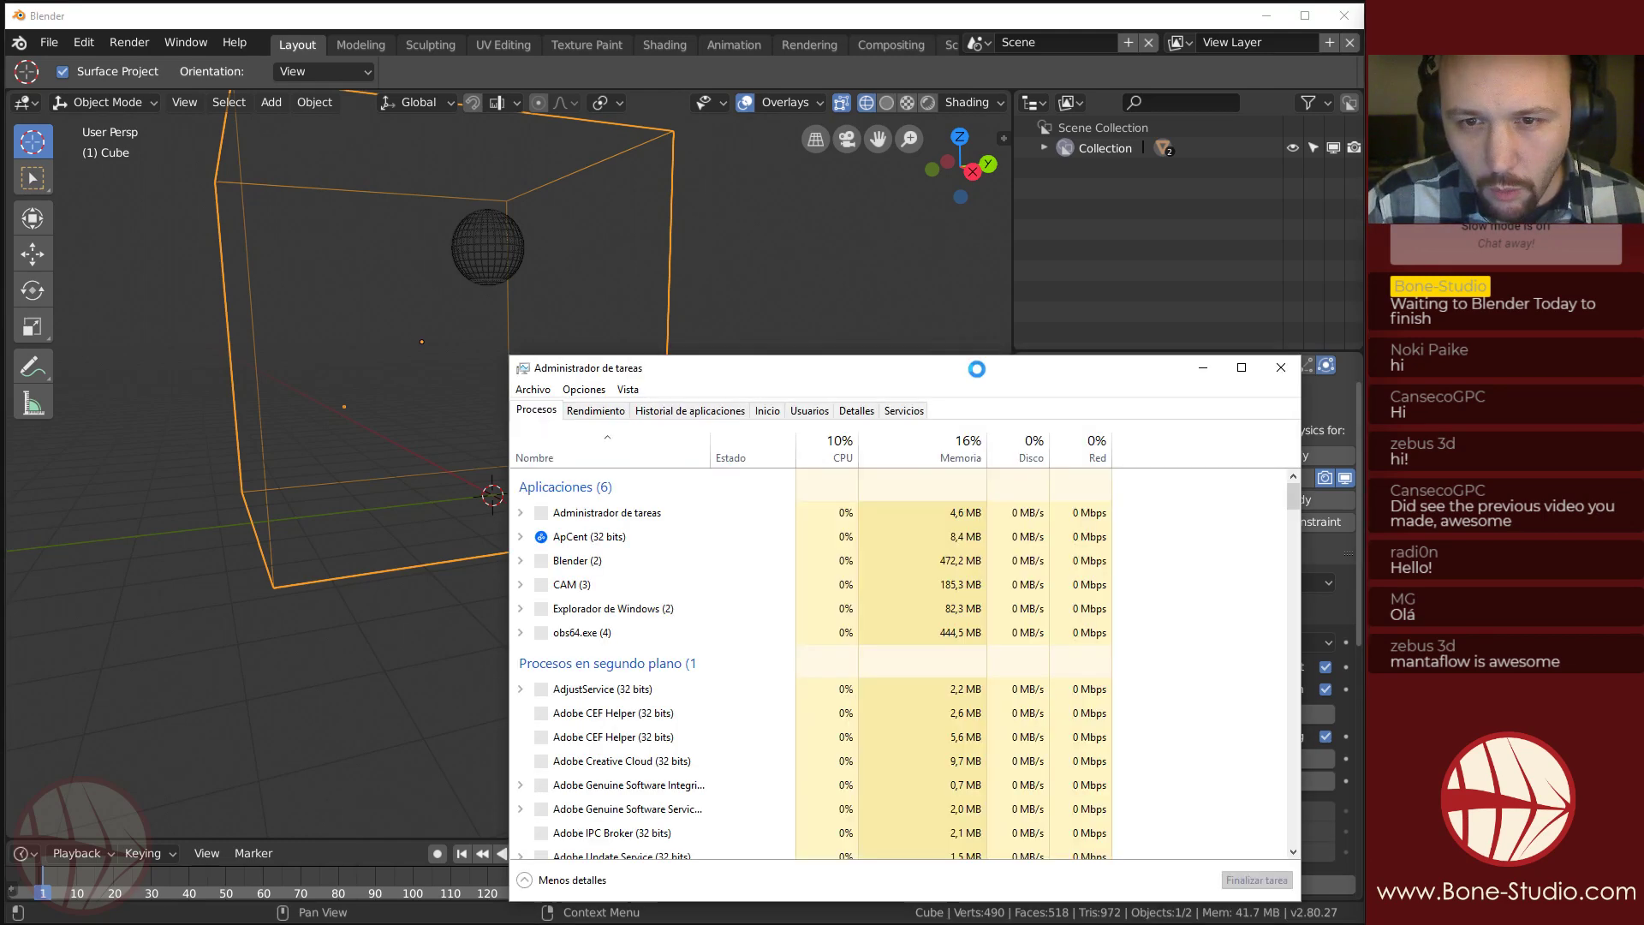
left_click(596, 410)
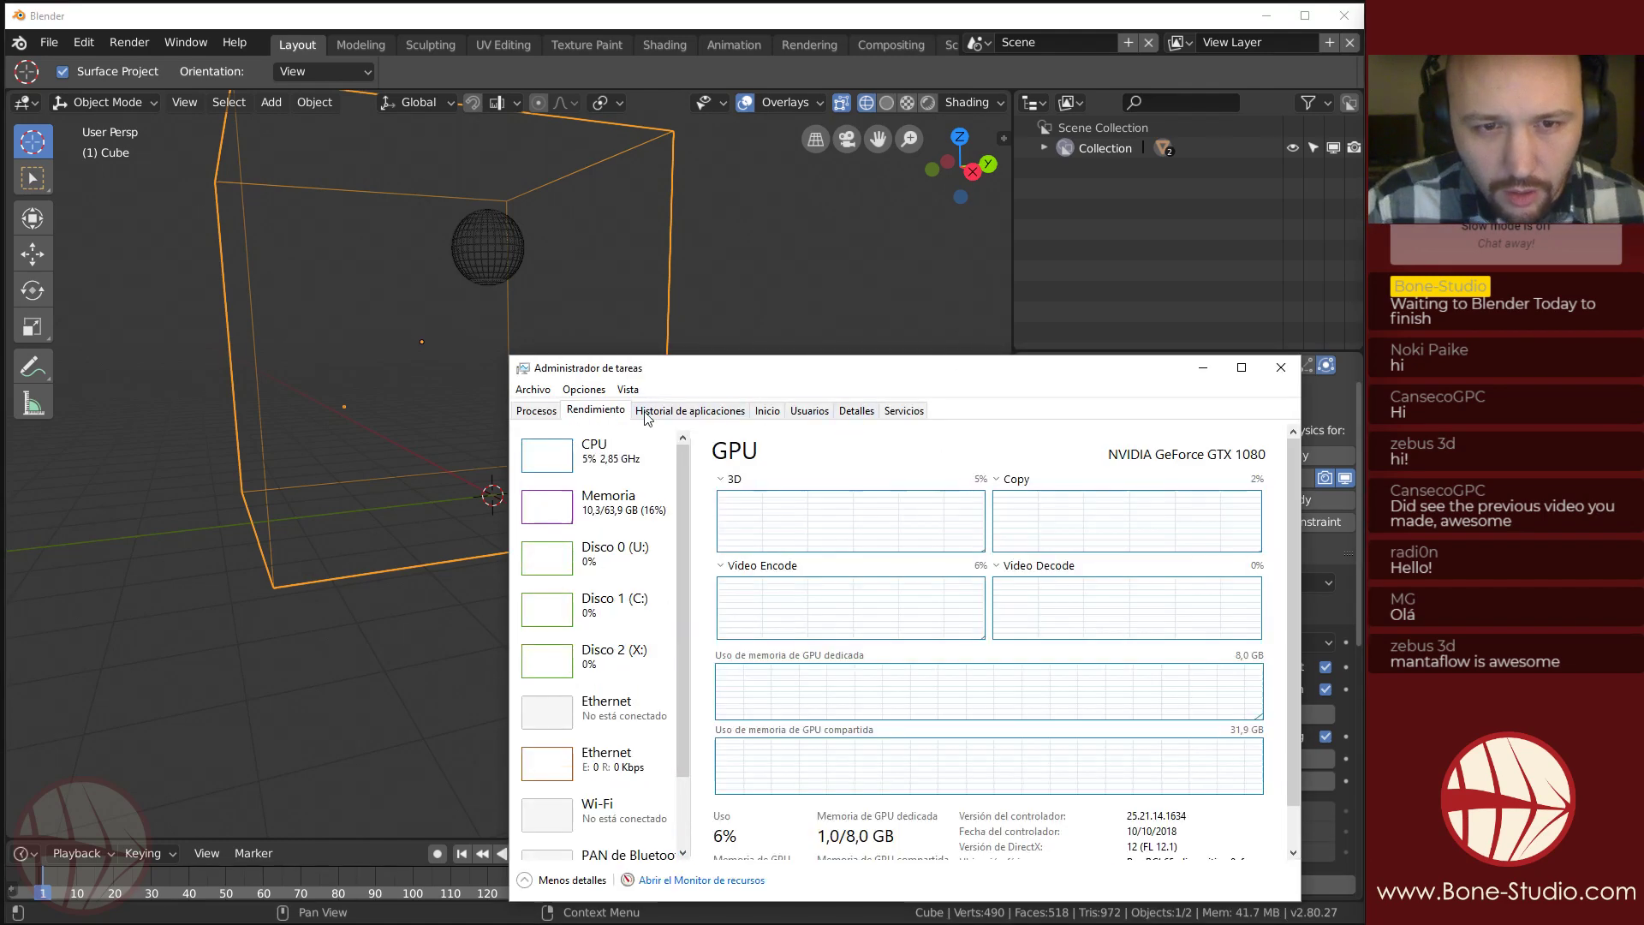
left_click(603, 470)
left_click_drag(1016, 380, 710, 227)
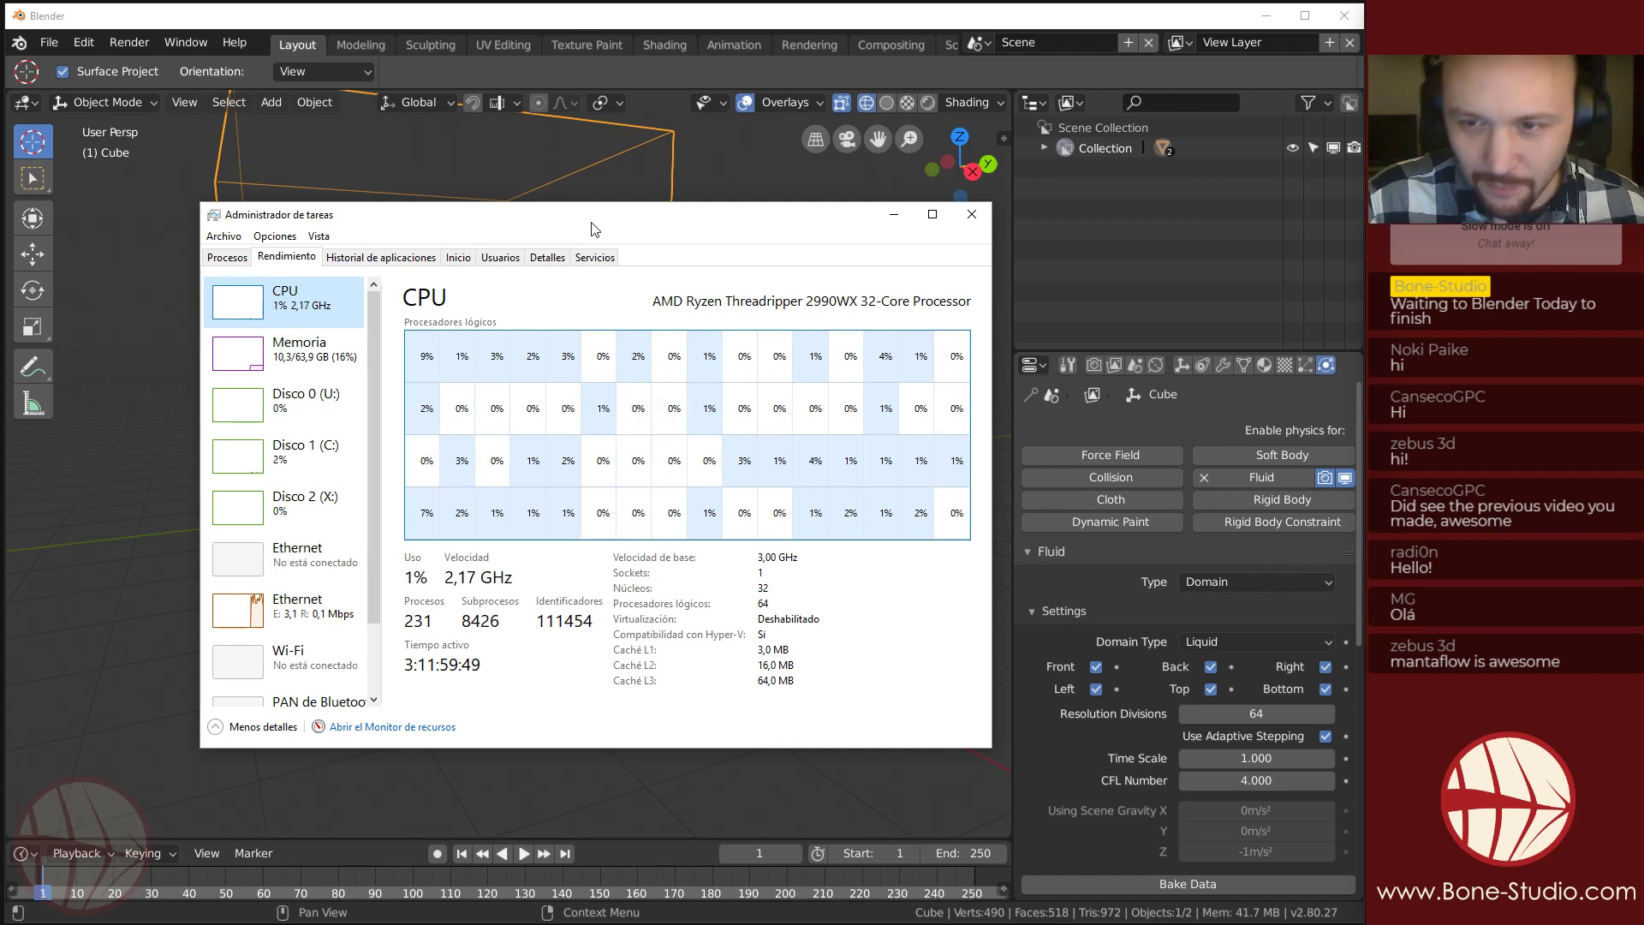
left_click_drag(594, 228, 1643, 403)
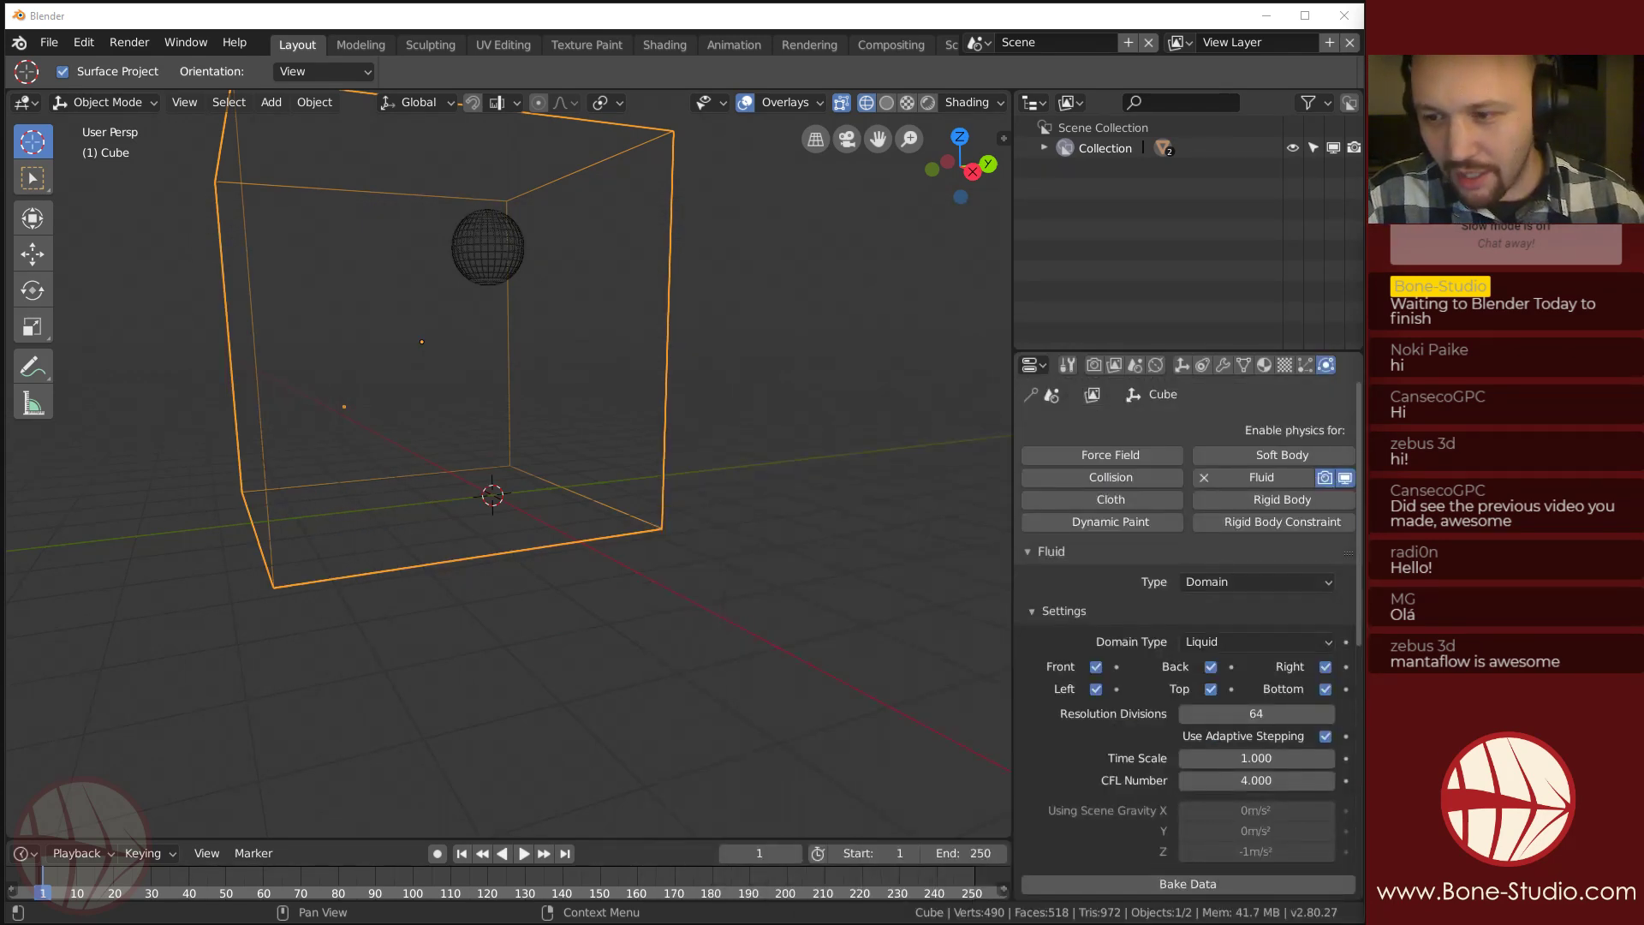
Add a new cube with a 1 m radius inside the domain and flatten it to about 0.265 along Z.
middle_click_drag(773, 640, 538, 461)
scroll(524, 526, "down", 3)
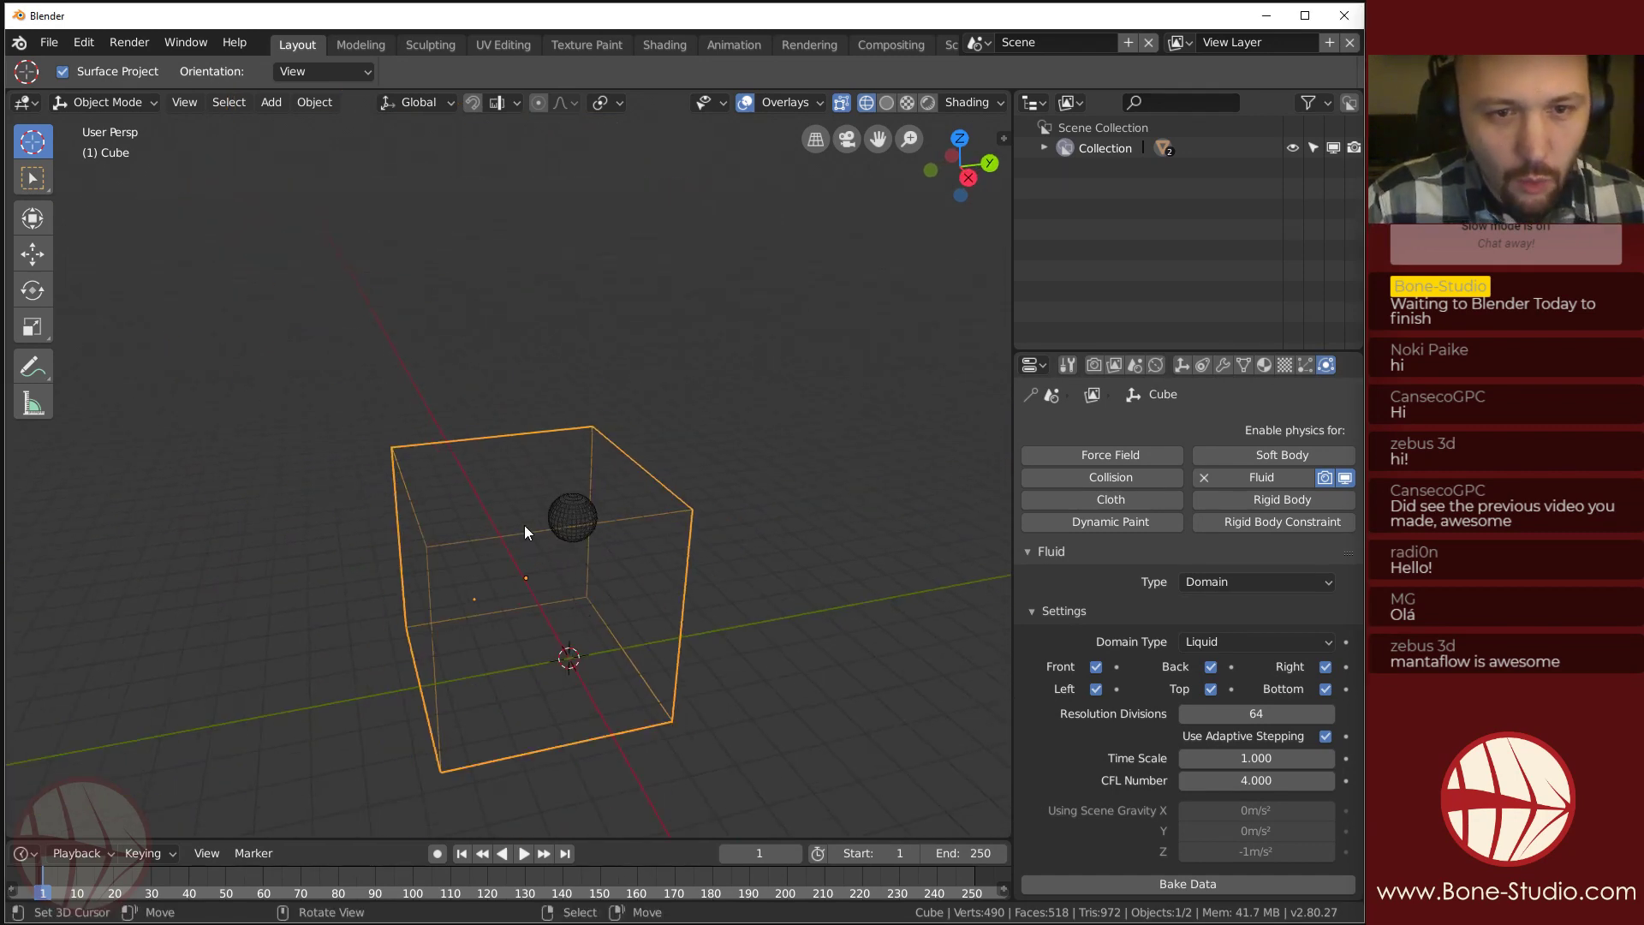
middle_click_drag(524, 526, 547, 622)
scroll(546, 622, "down", 2)
key("shift+a")
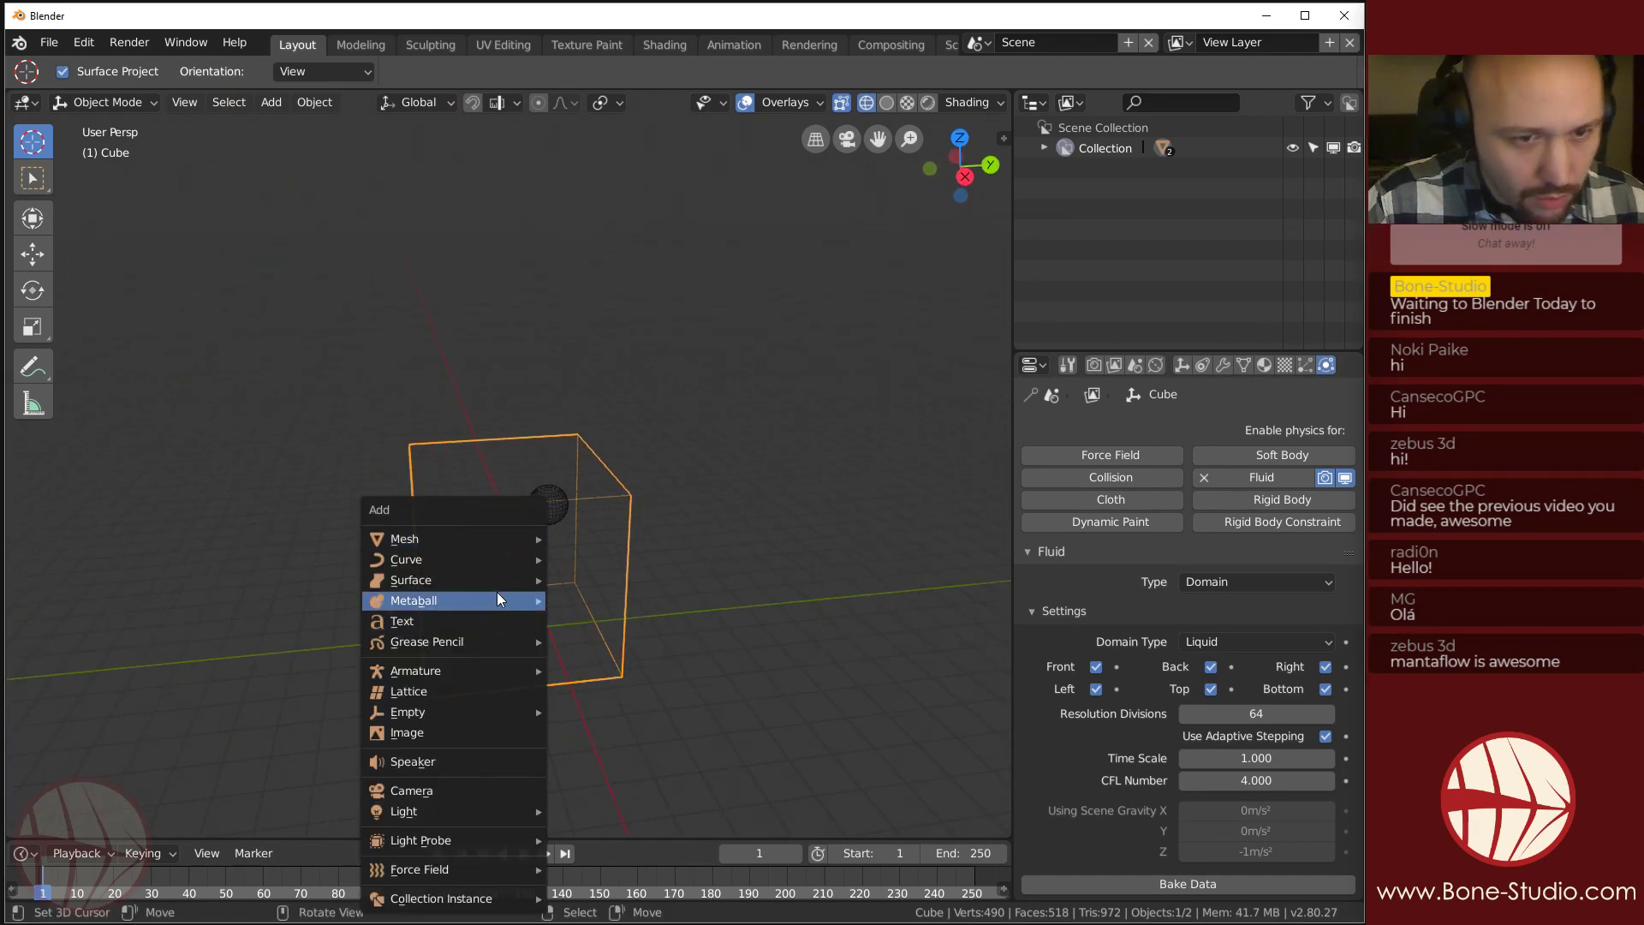
mouse_move(460, 538)
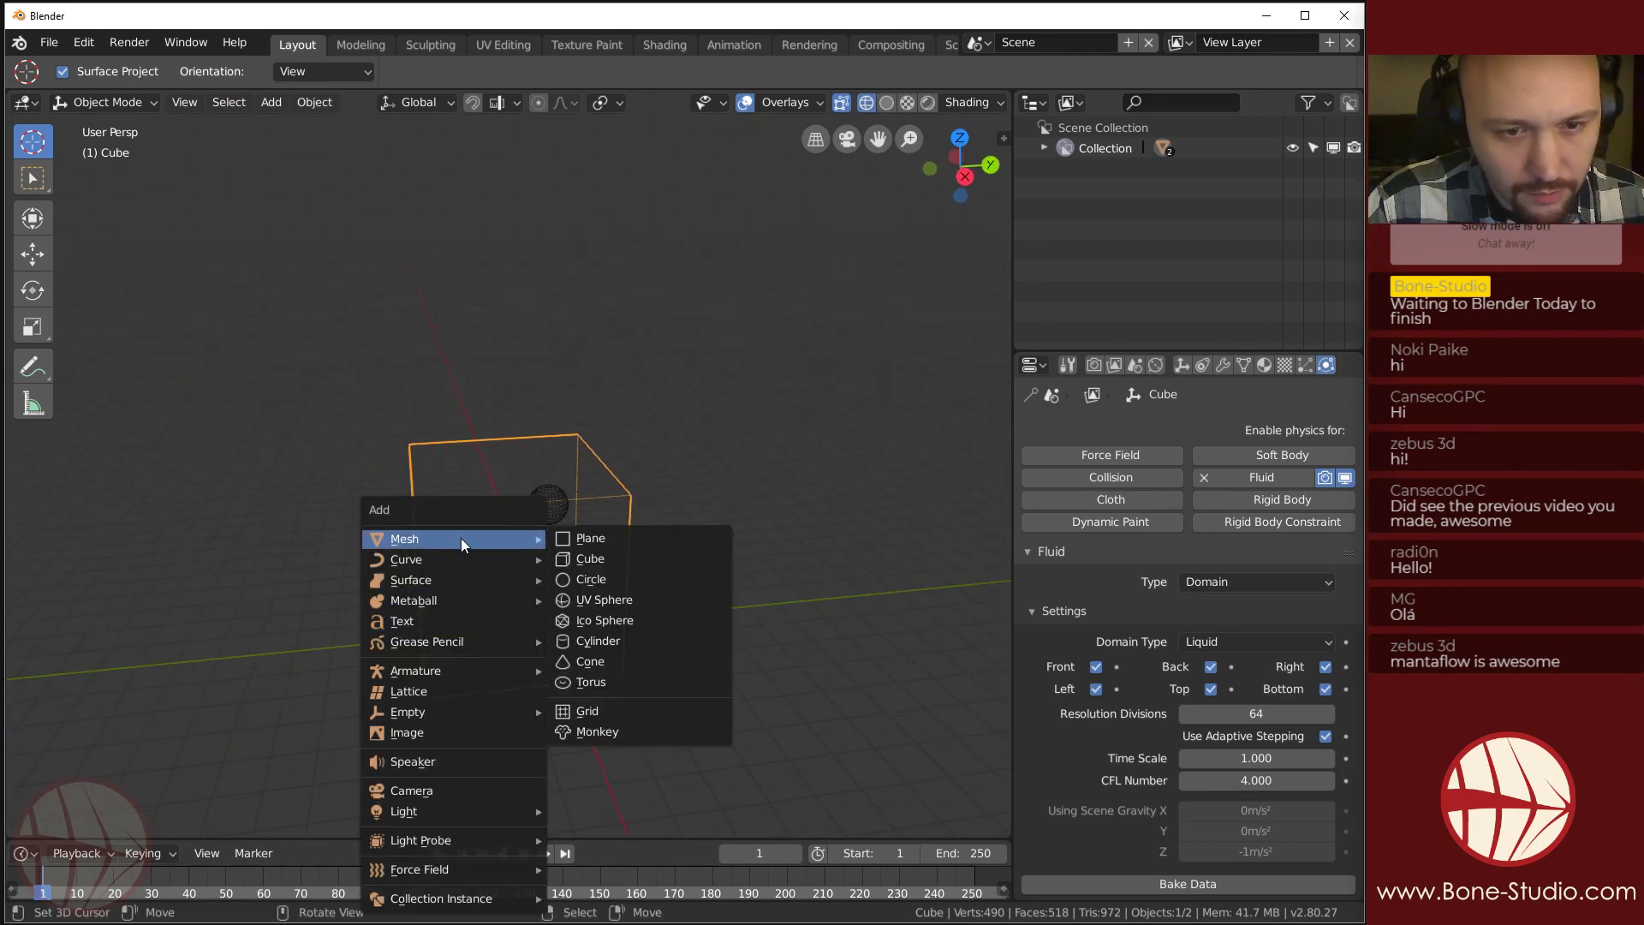
left_click(601, 557)
key("s")
key("z")
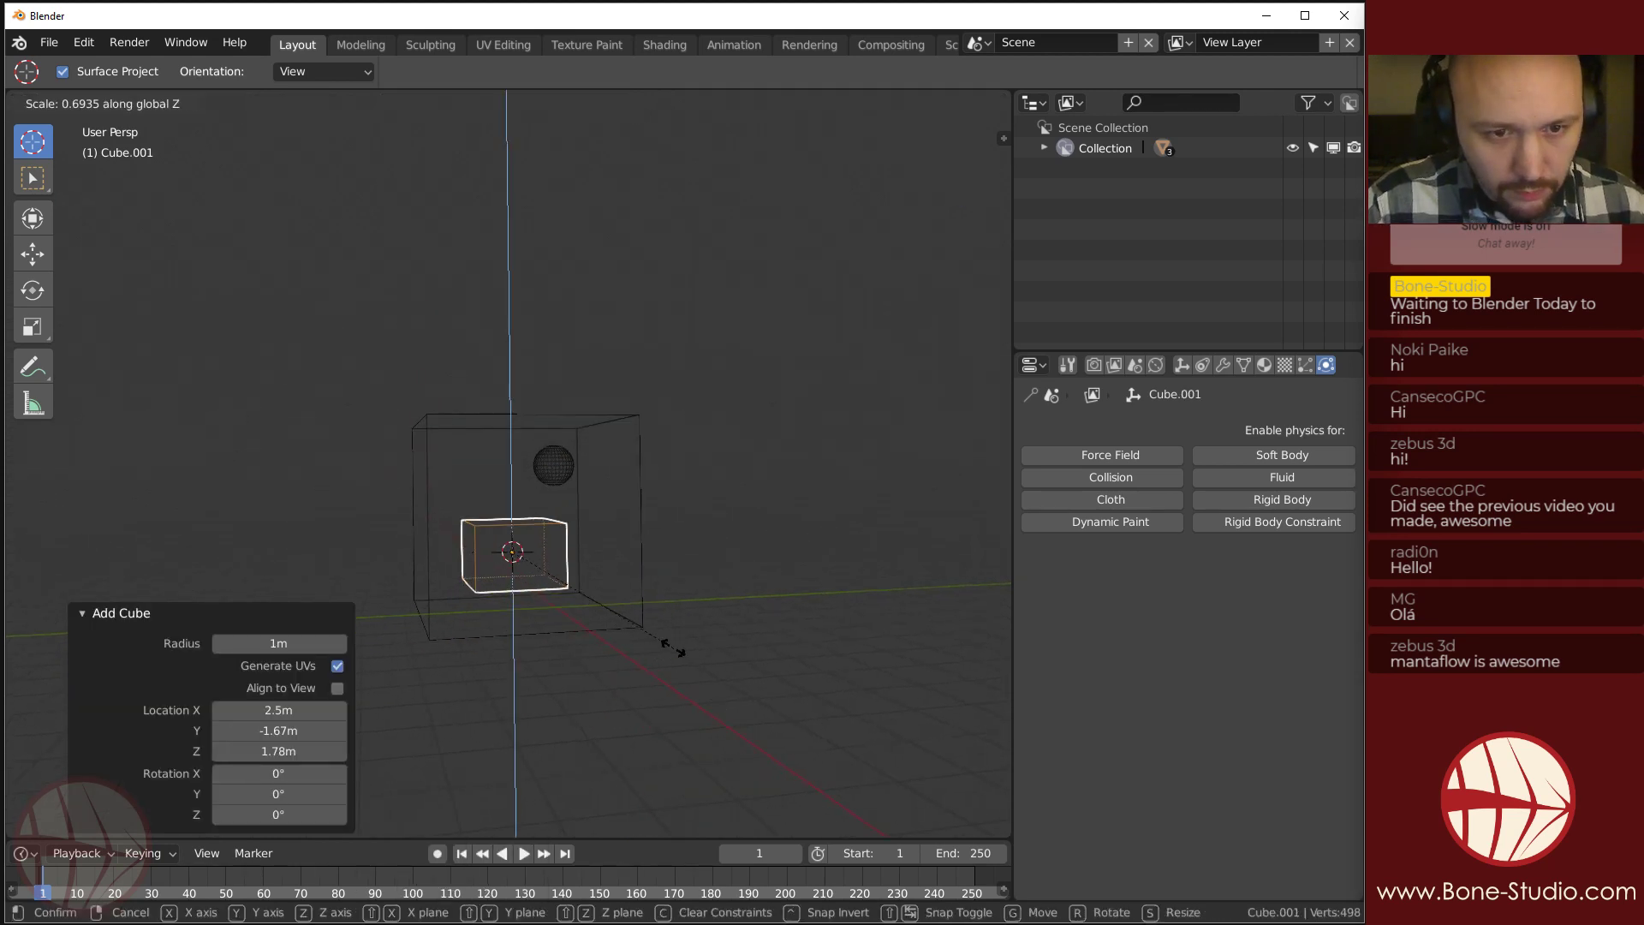
left_click(583, 561)
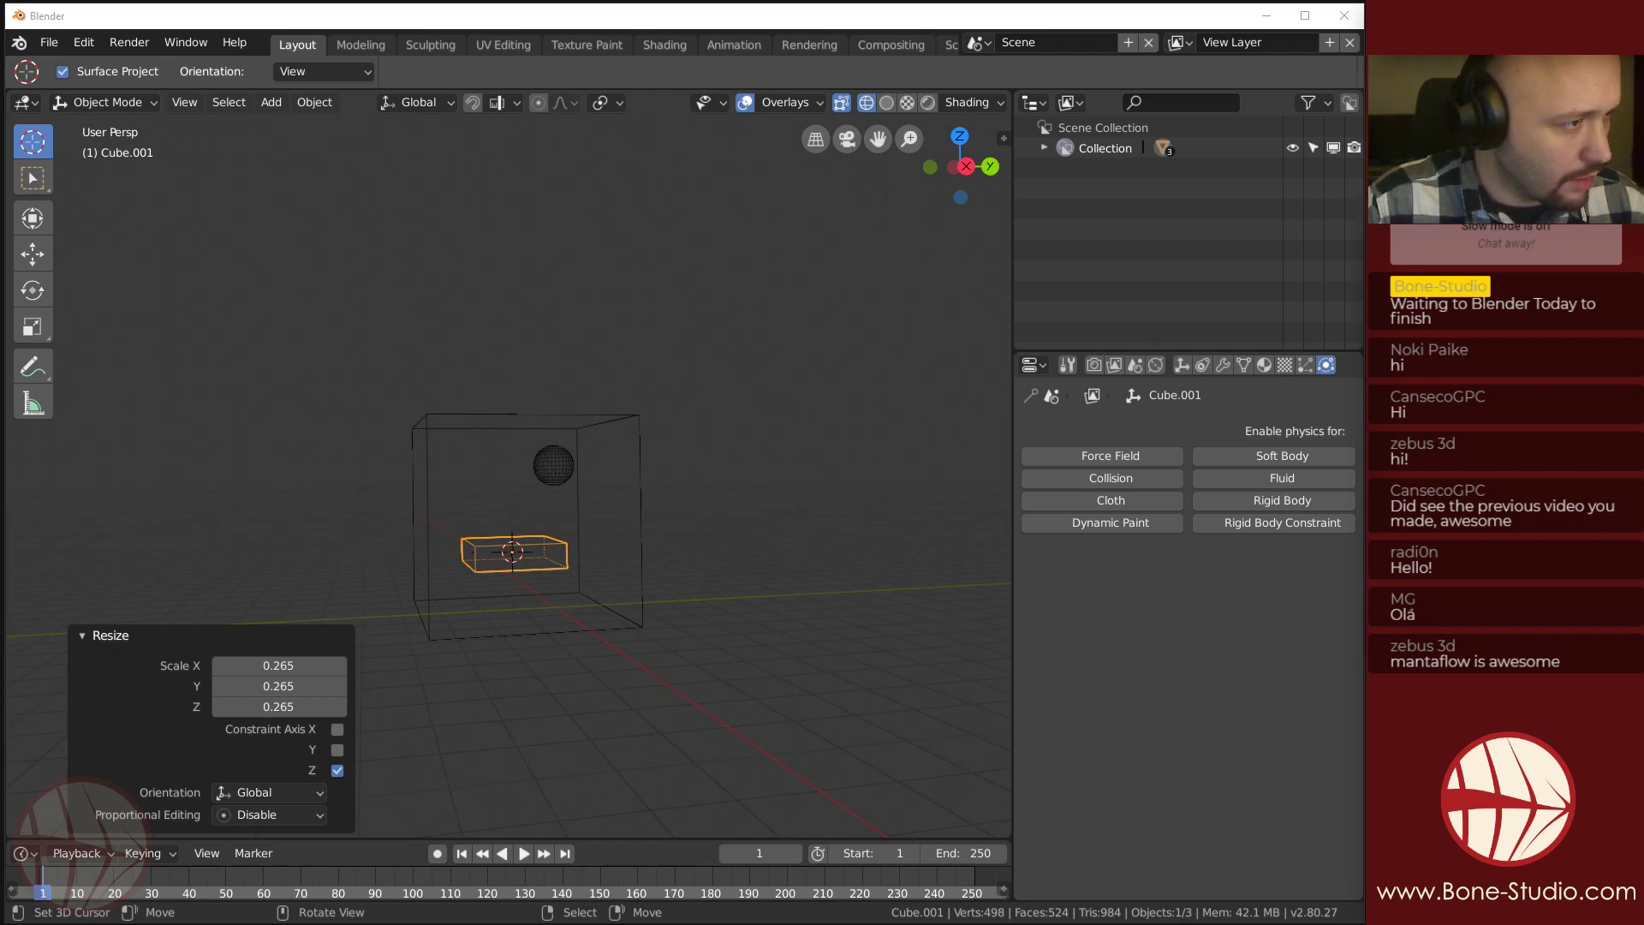
Move the flattened cube horizontally by about -2.45 m in X and 0.38 m in Y.
middle_click_drag(360, 591, 569, 648)
key("g")
key("shift+z")
left_click(739, 691)
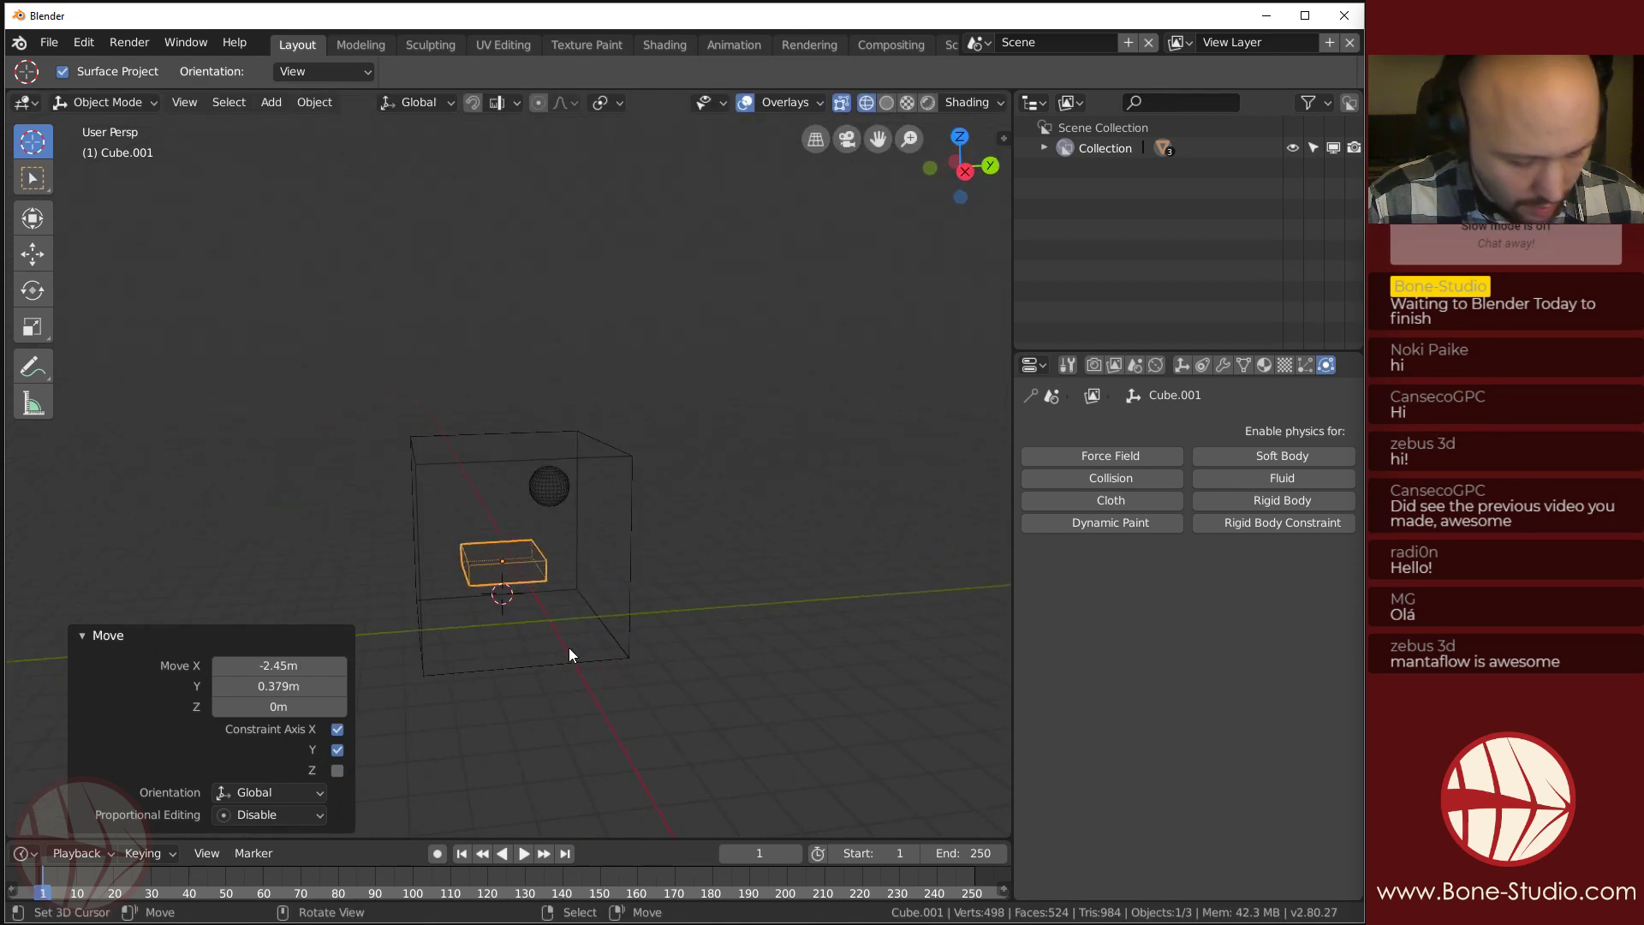
Scale the flattened cube by about 1.85 along Y and move it about 0.389 m along Y.
key("s")
key("x")
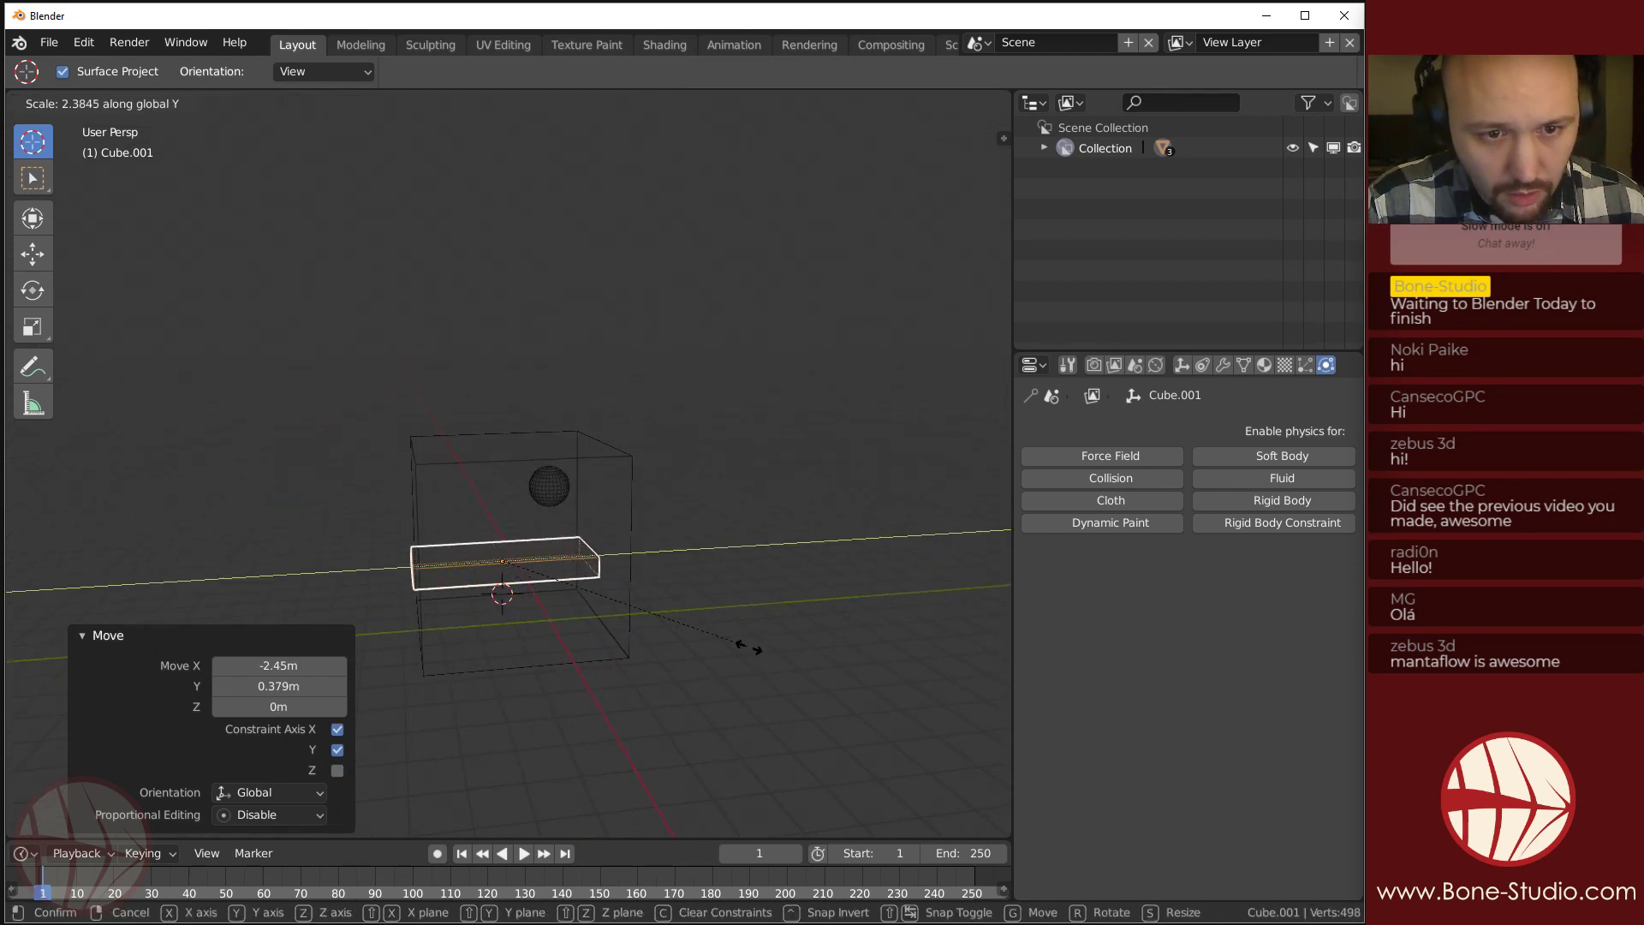
left_click(534, 648)
key("g")
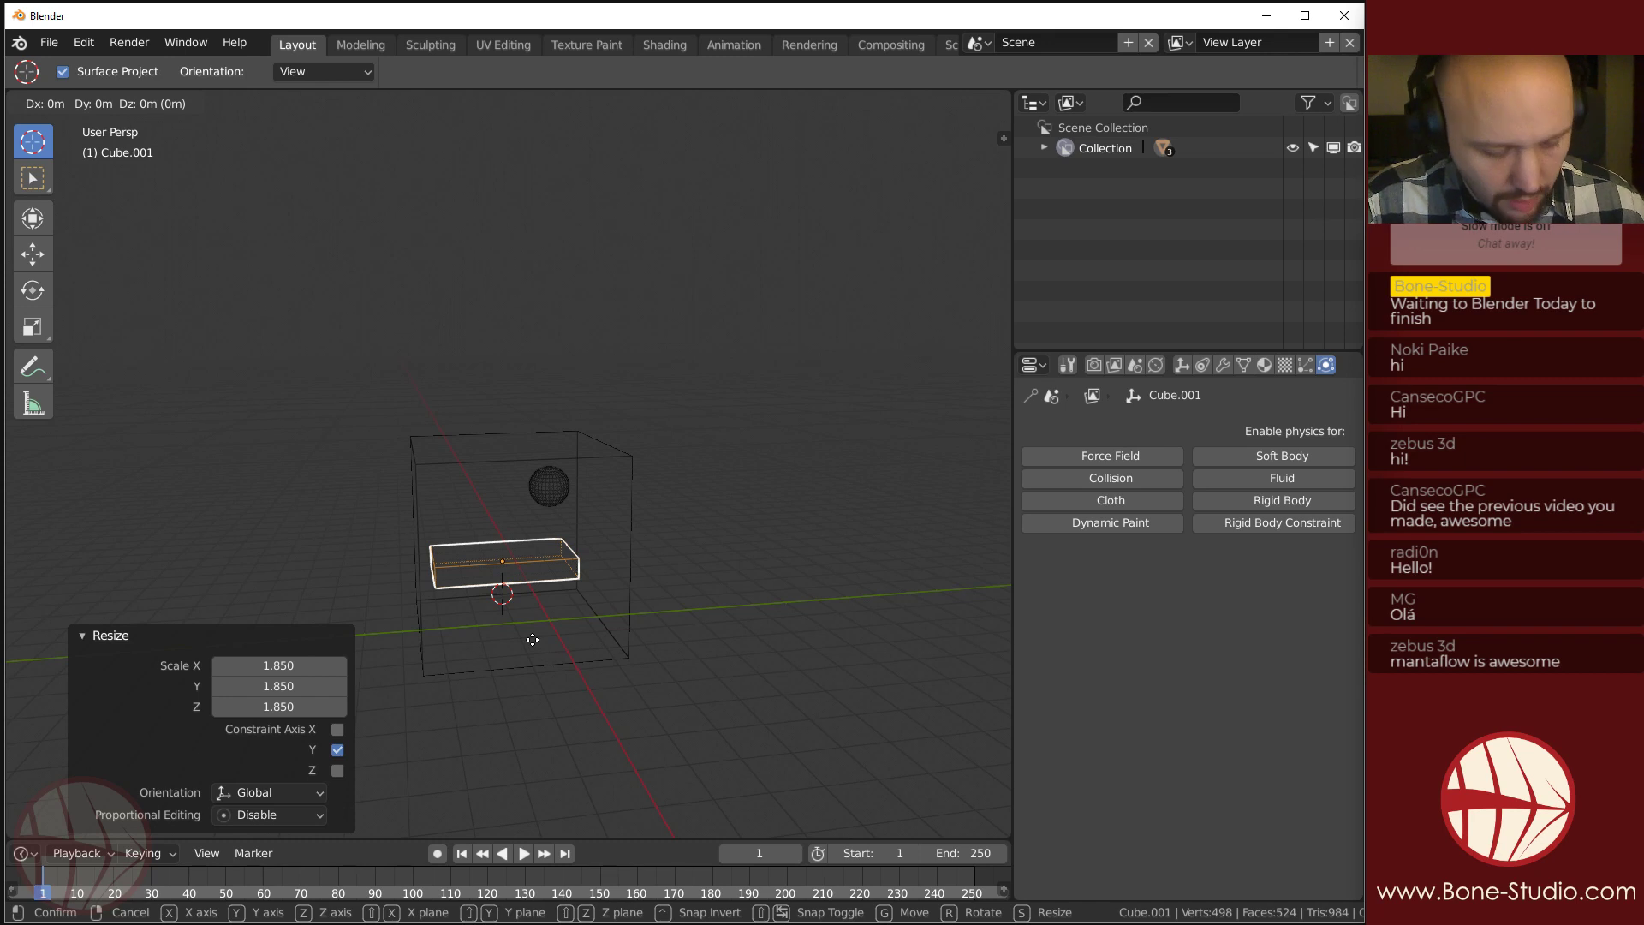
key("y")
left_click(536, 638)
Move the flattened cube about -0.9 m along X within the domain.
middle_click_drag(536, 638, 564, 581)
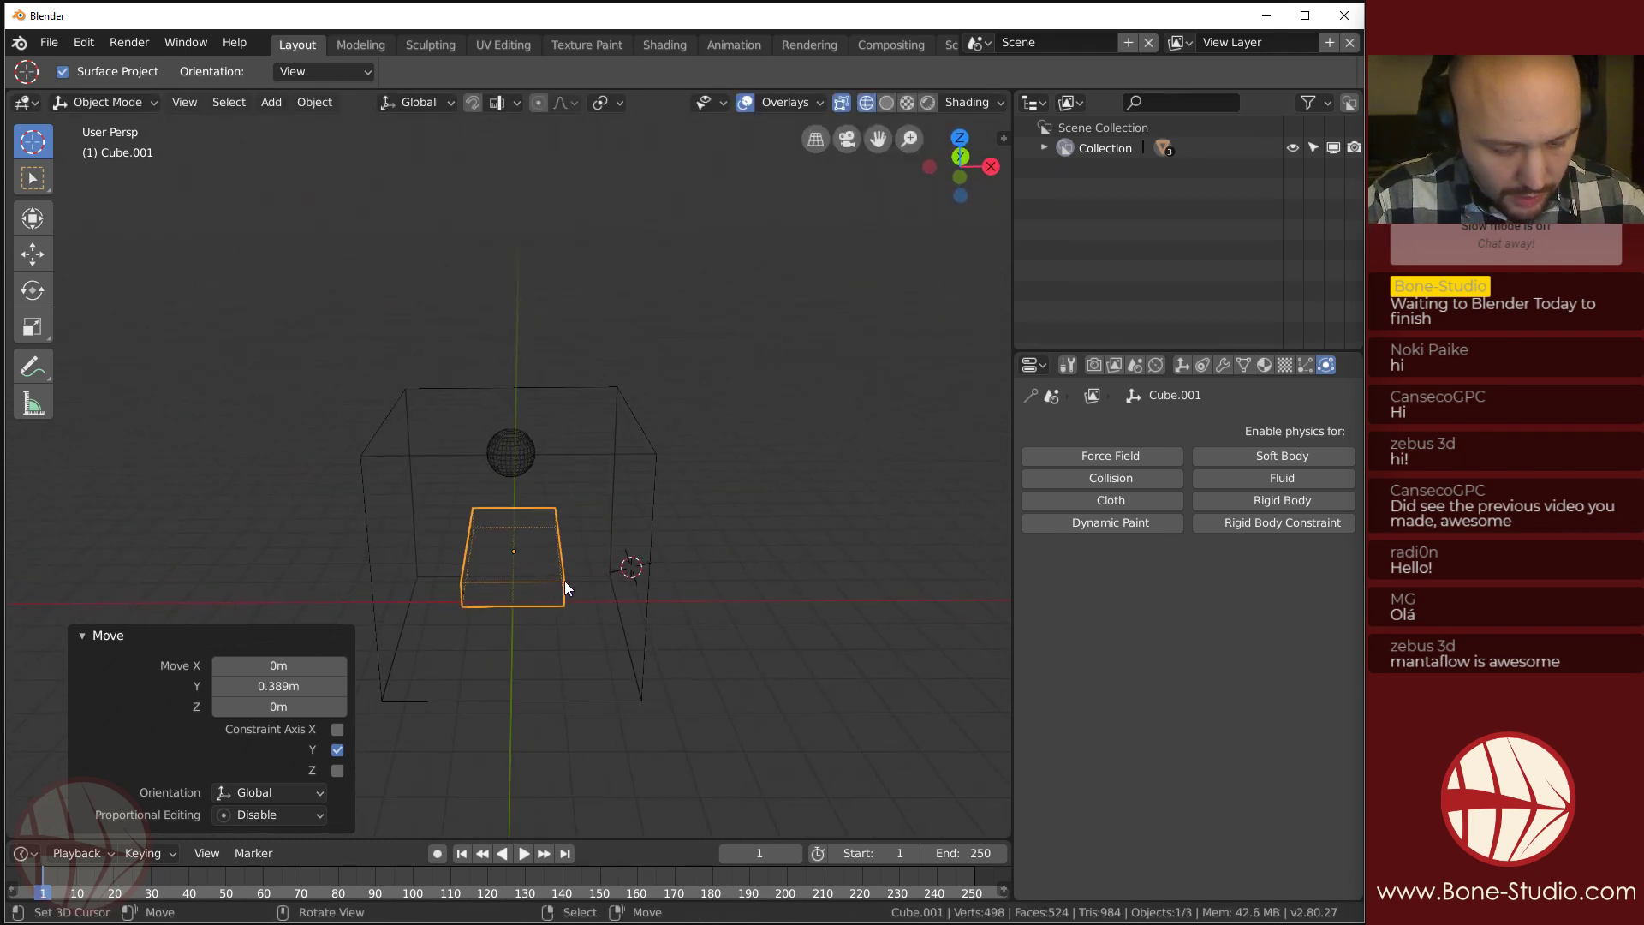
key("g")
key("x")
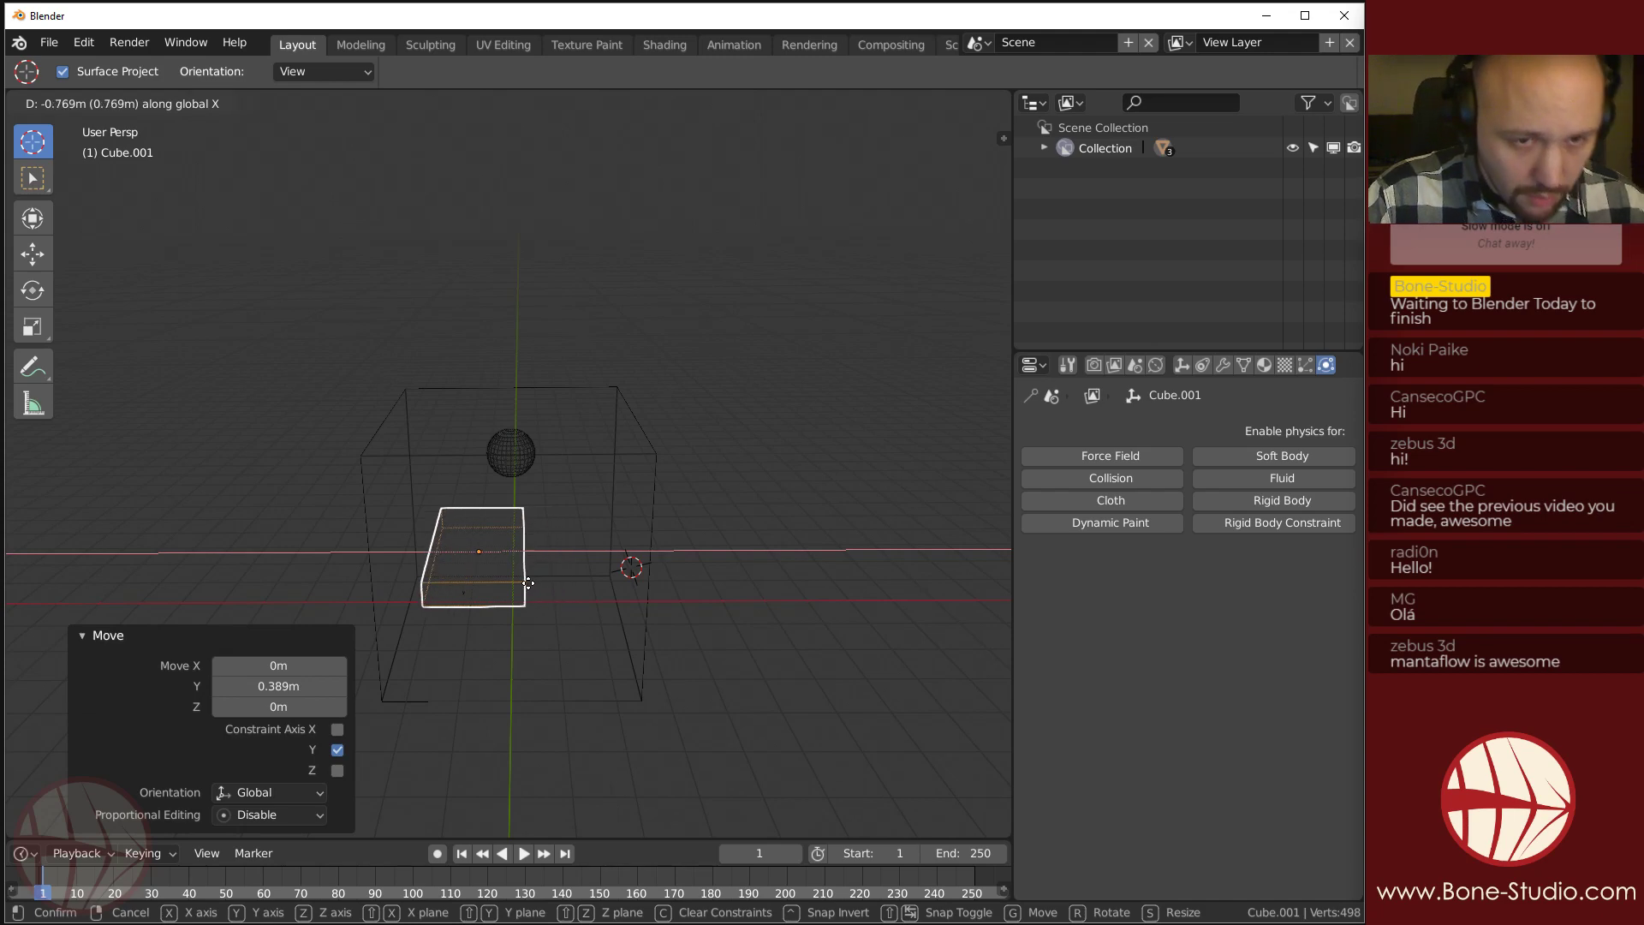
left_click(524, 583)
Enable Fluid physics on the flattened cube and set its type to Effector.
middle_click_drag(543, 598, 503, 631)
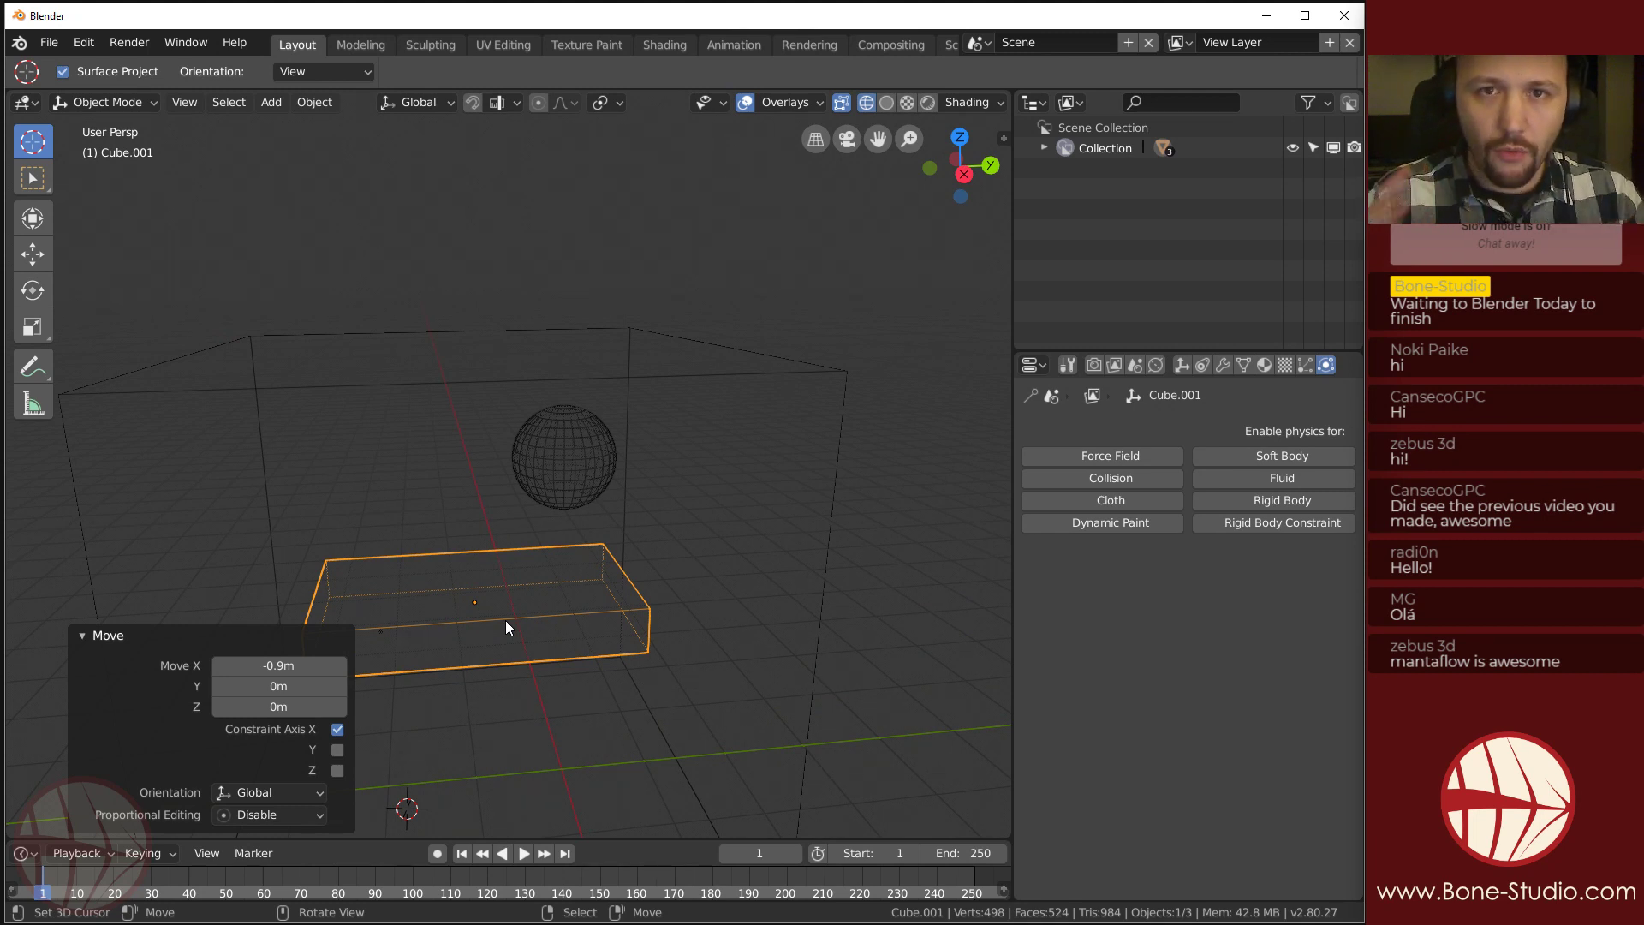
middle_click_drag(505, 622, 557, 582, "shift")
left_click(1289, 479)
left_click(1242, 581)
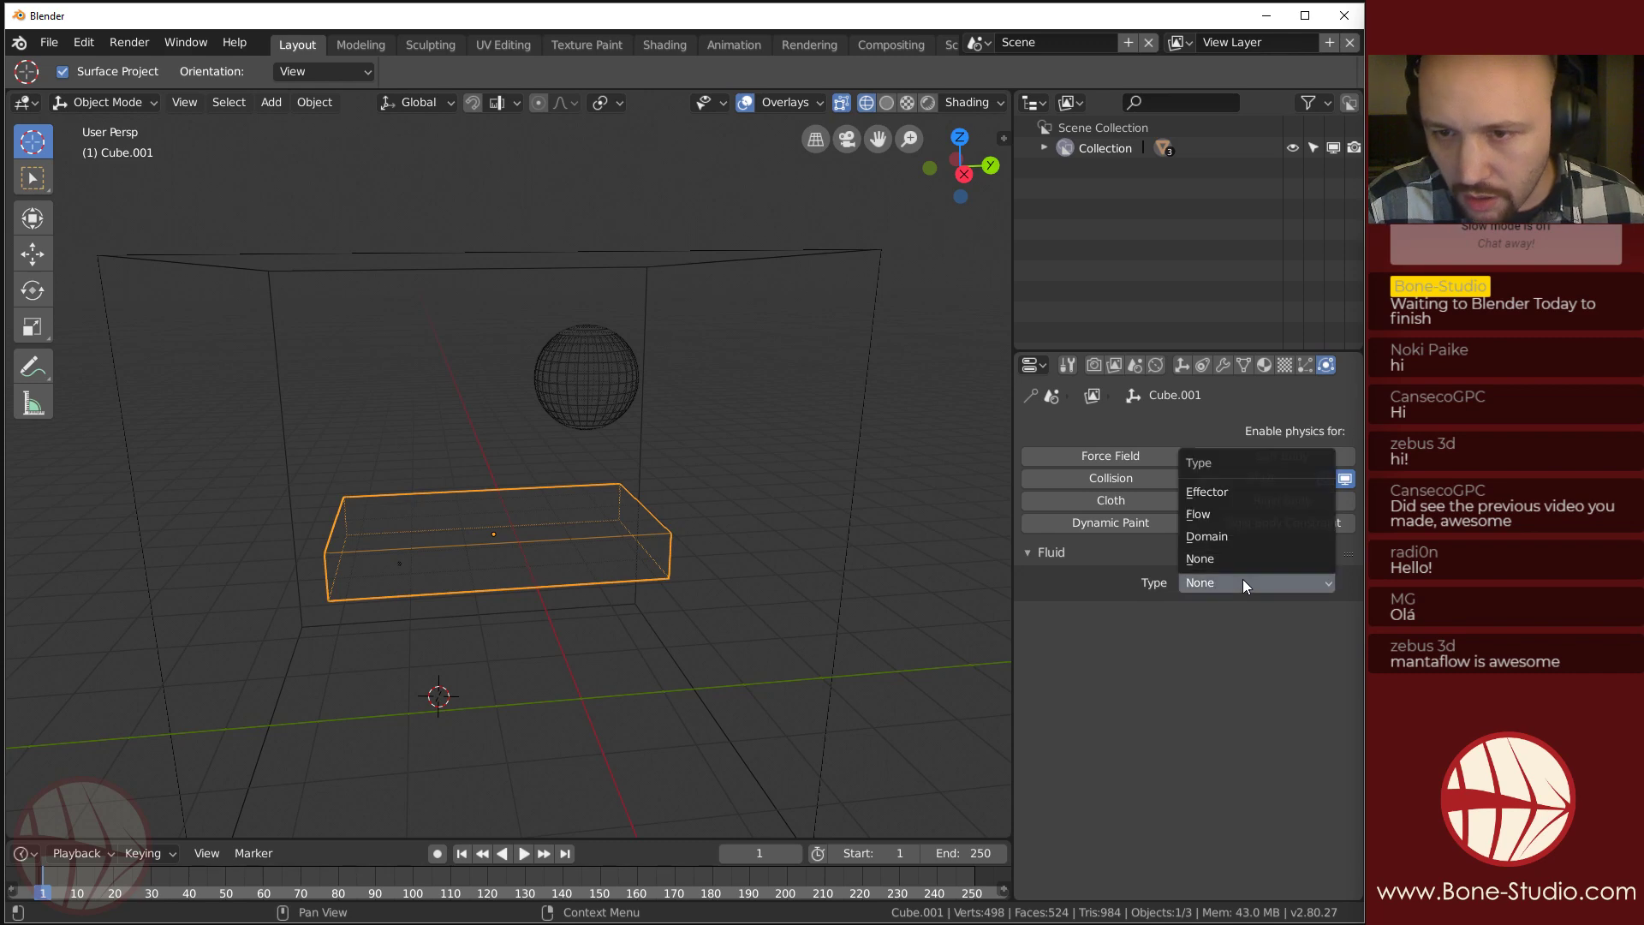
left_click(1223, 492)
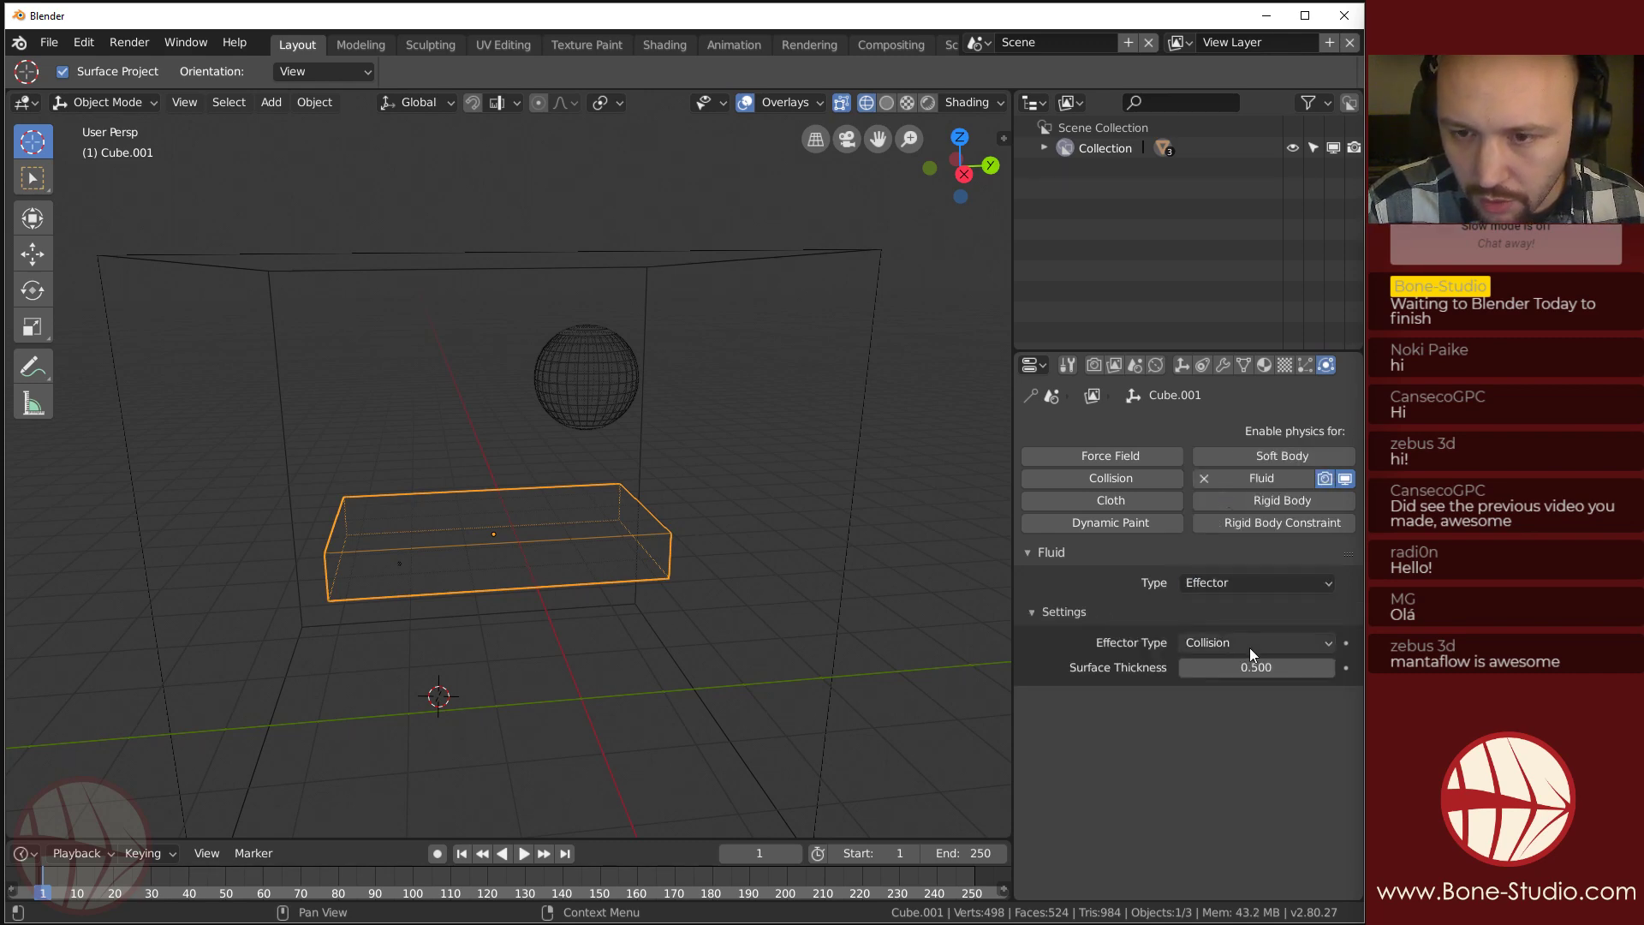
Tilt the effector slab about 20.1° around the global Y axis.
middle_click_drag(718, 451, 430, 572)
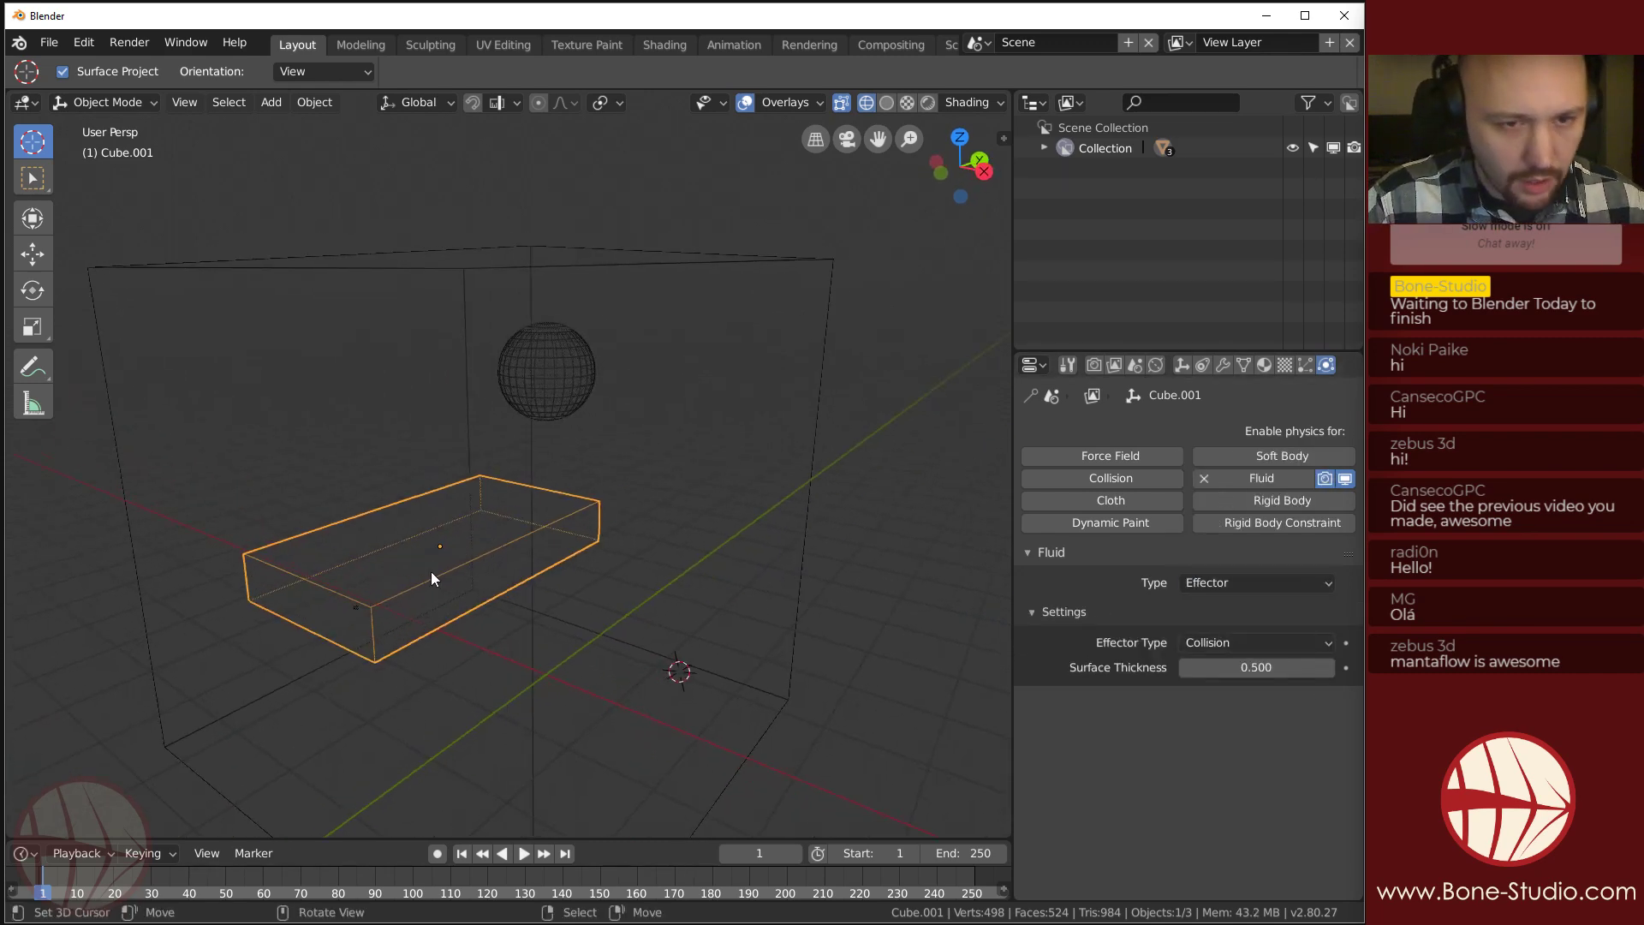
left_click(461, 562)
left_click(629, 580)
key("r")
key("x")
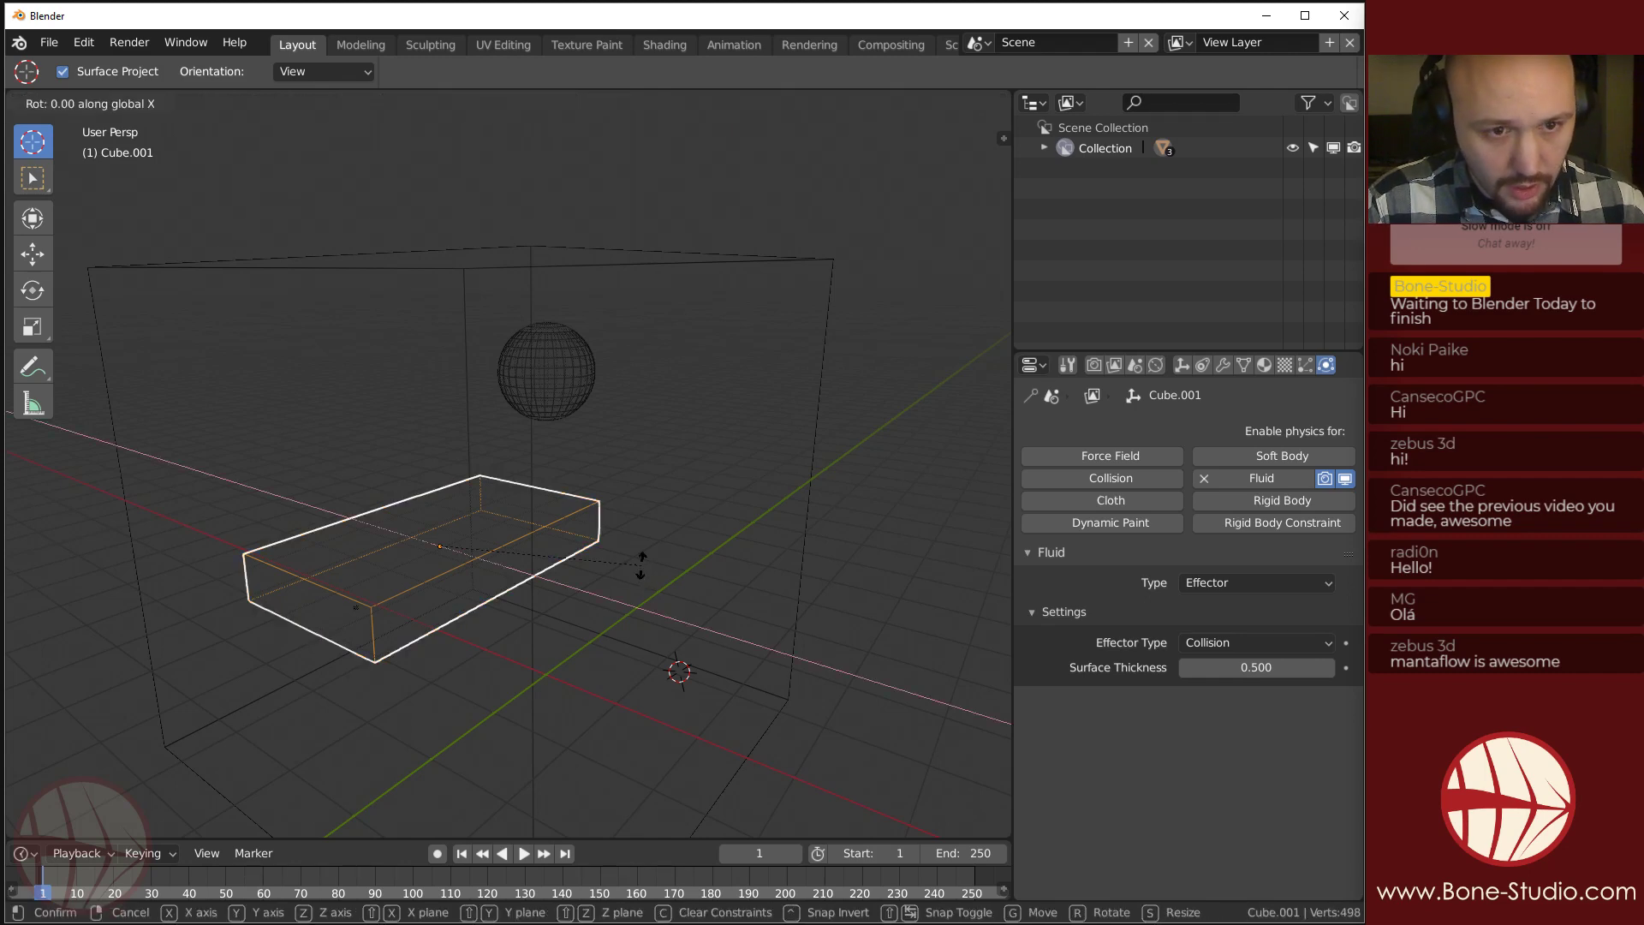
key("y")
left_click(656, 649)
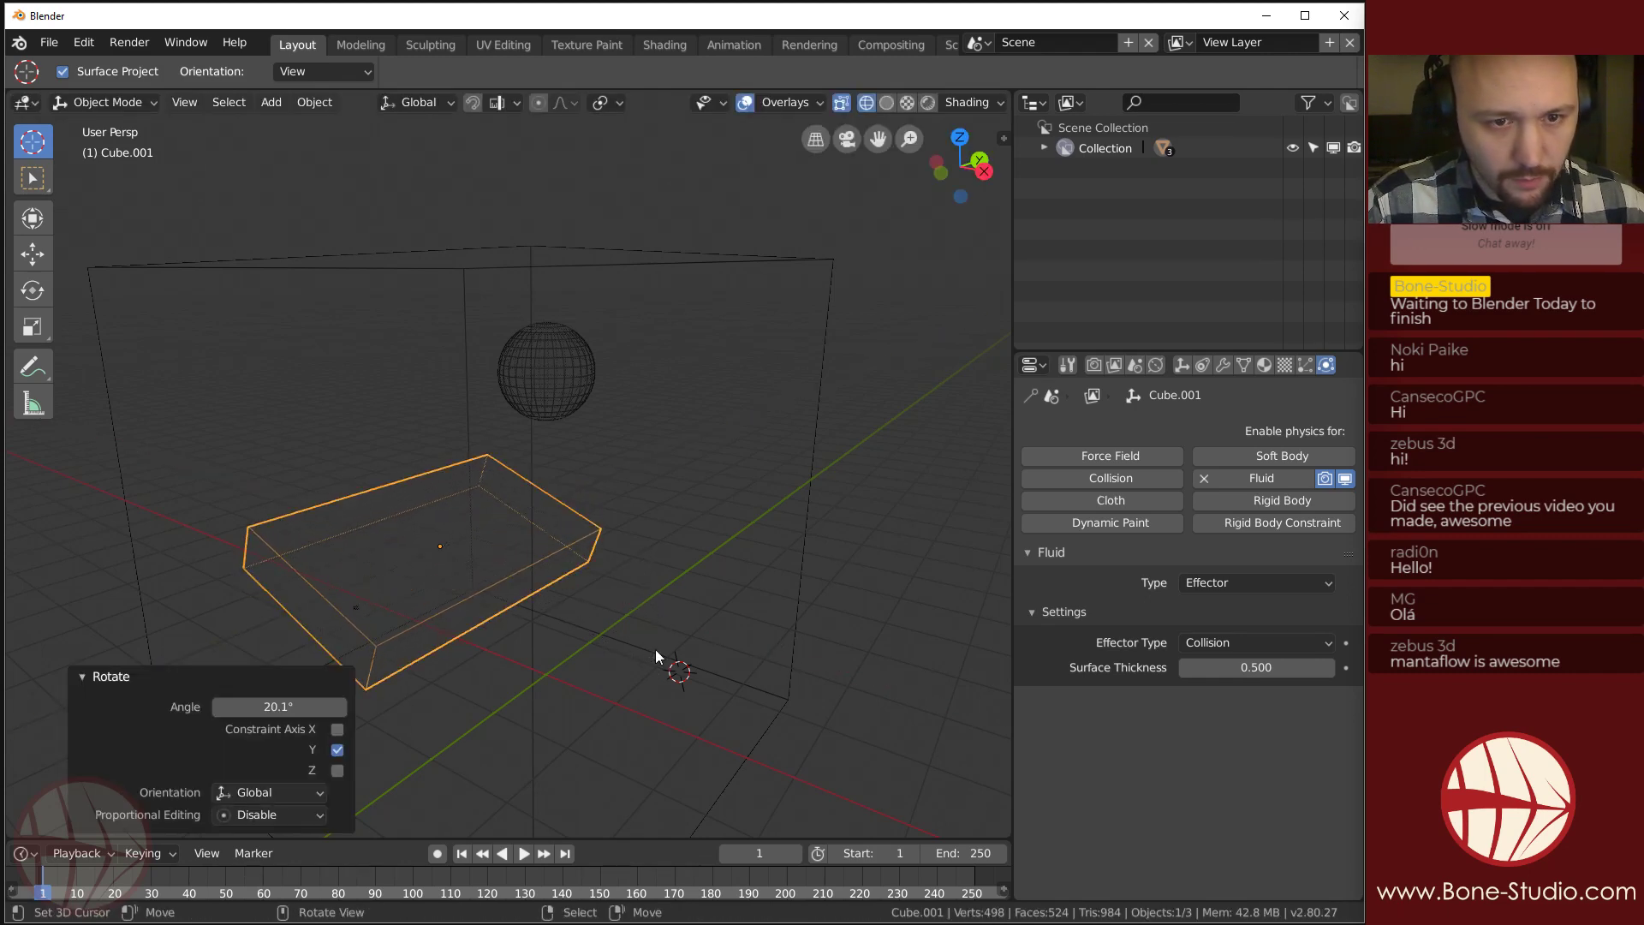
Raise the tilted slab about 0.63 m along Z and apply its scale.
middle_click_drag(655, 649, 614, 609)
key("g")
key("z")
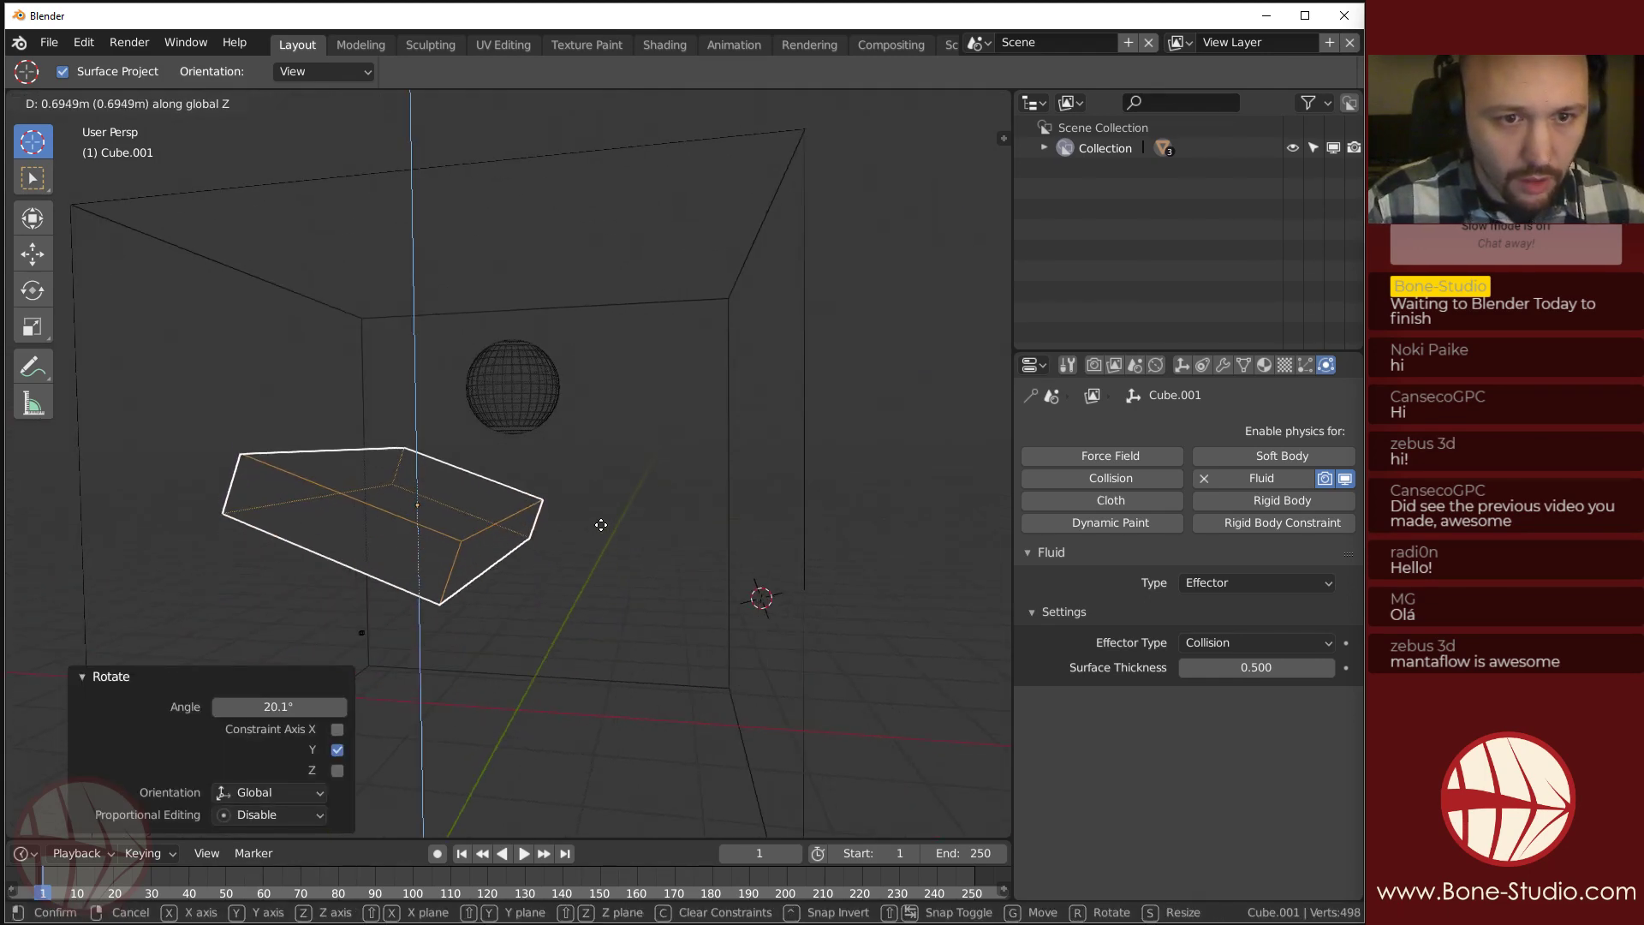
left_click(606, 545)
key("ctrl+a")
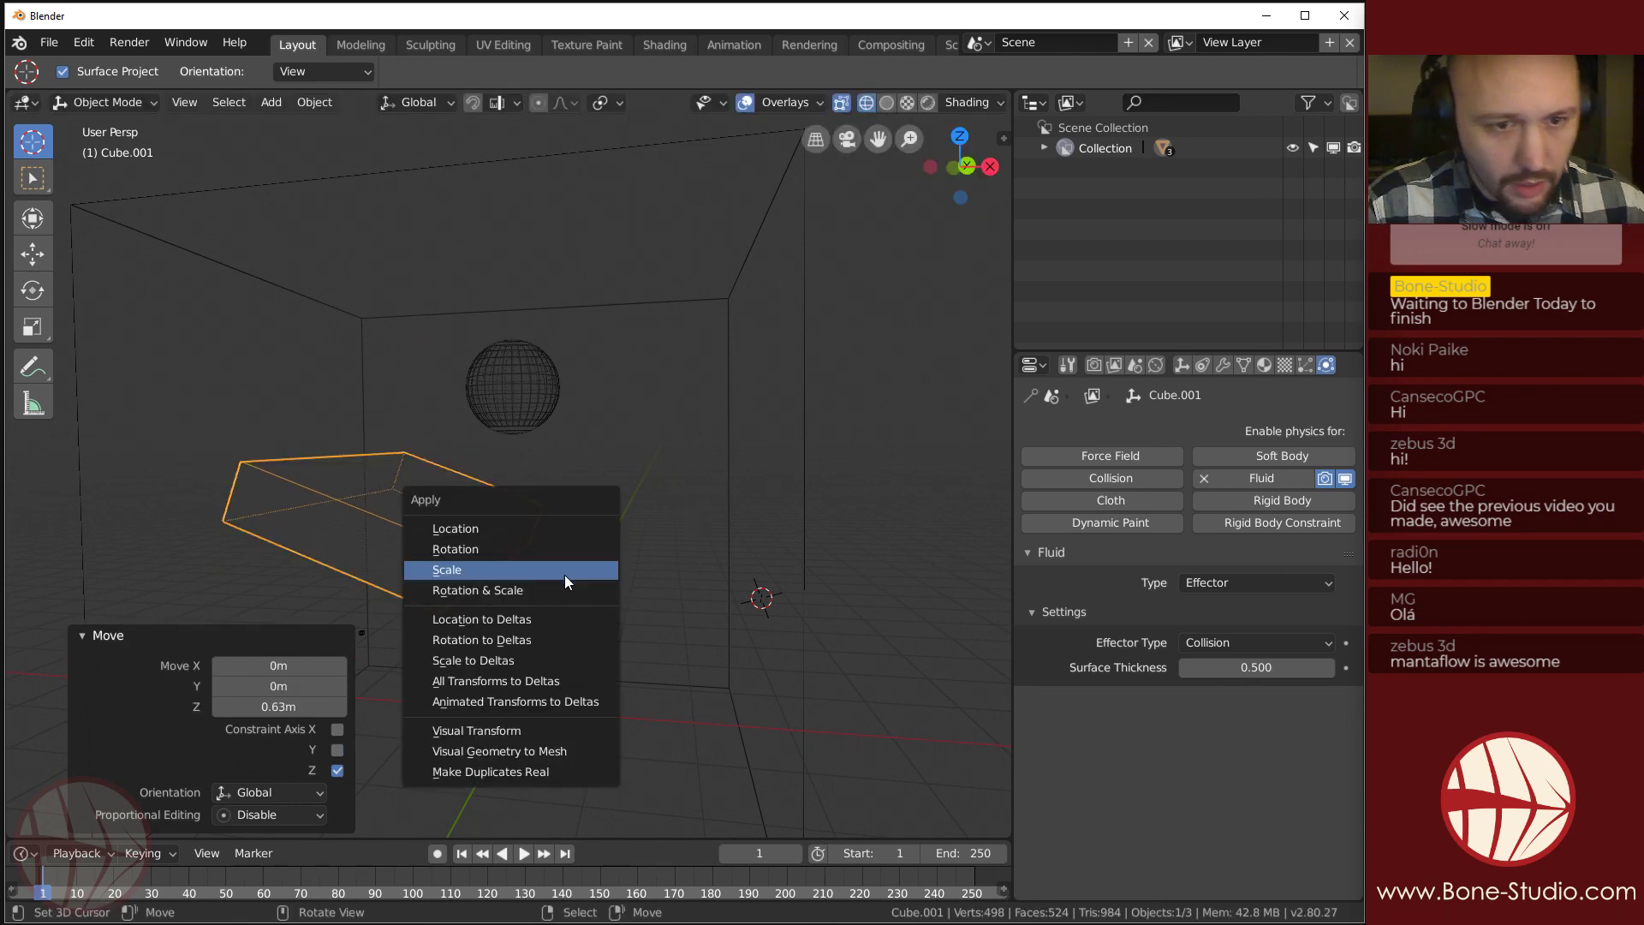
left_click(563, 571)
Select the domain cube and start baking its liquid simulation data.
middle_click_drag(699, 539, 503, 386)
left_click(896, 308)
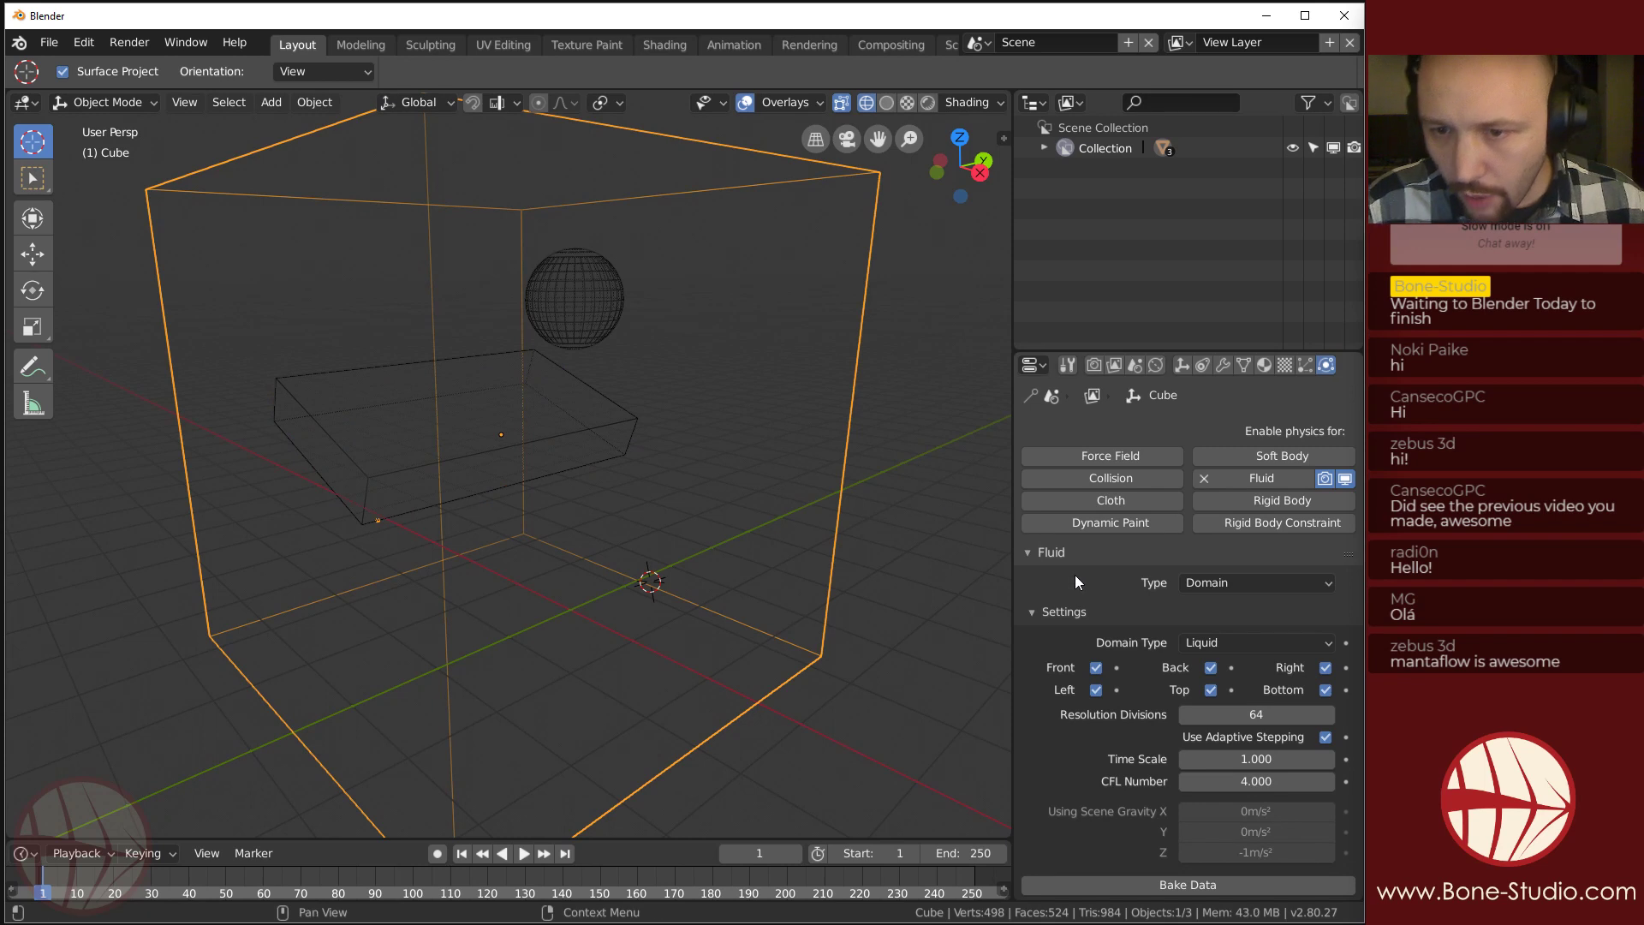
scroll(1075, 574, "down", 5)
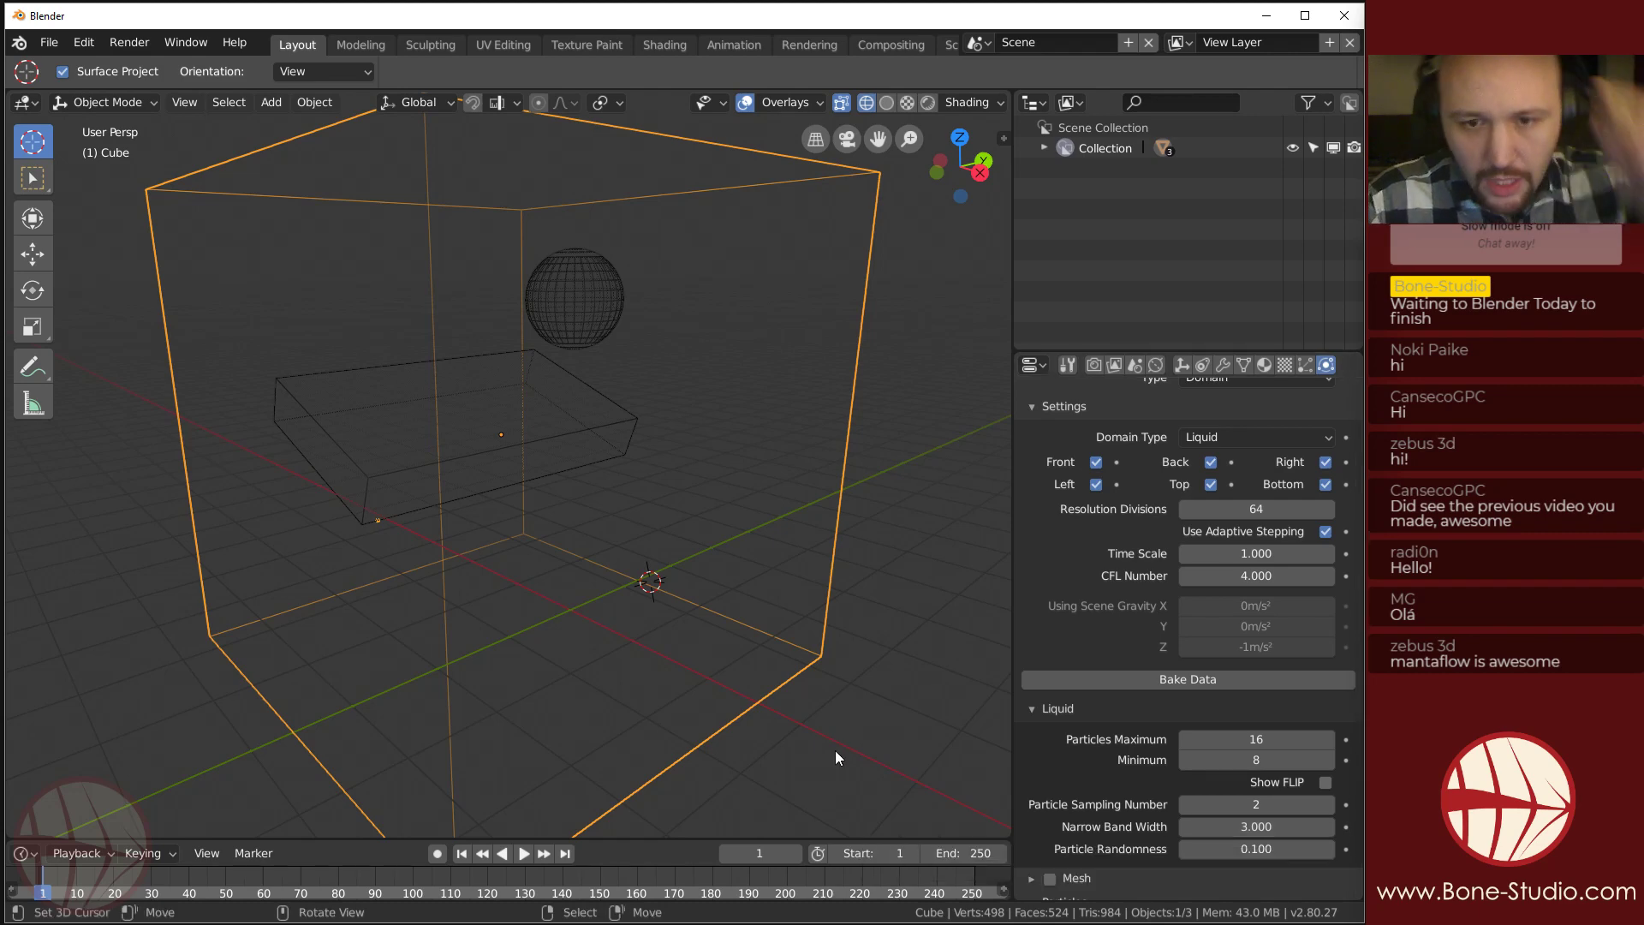
left_click(1171, 680)
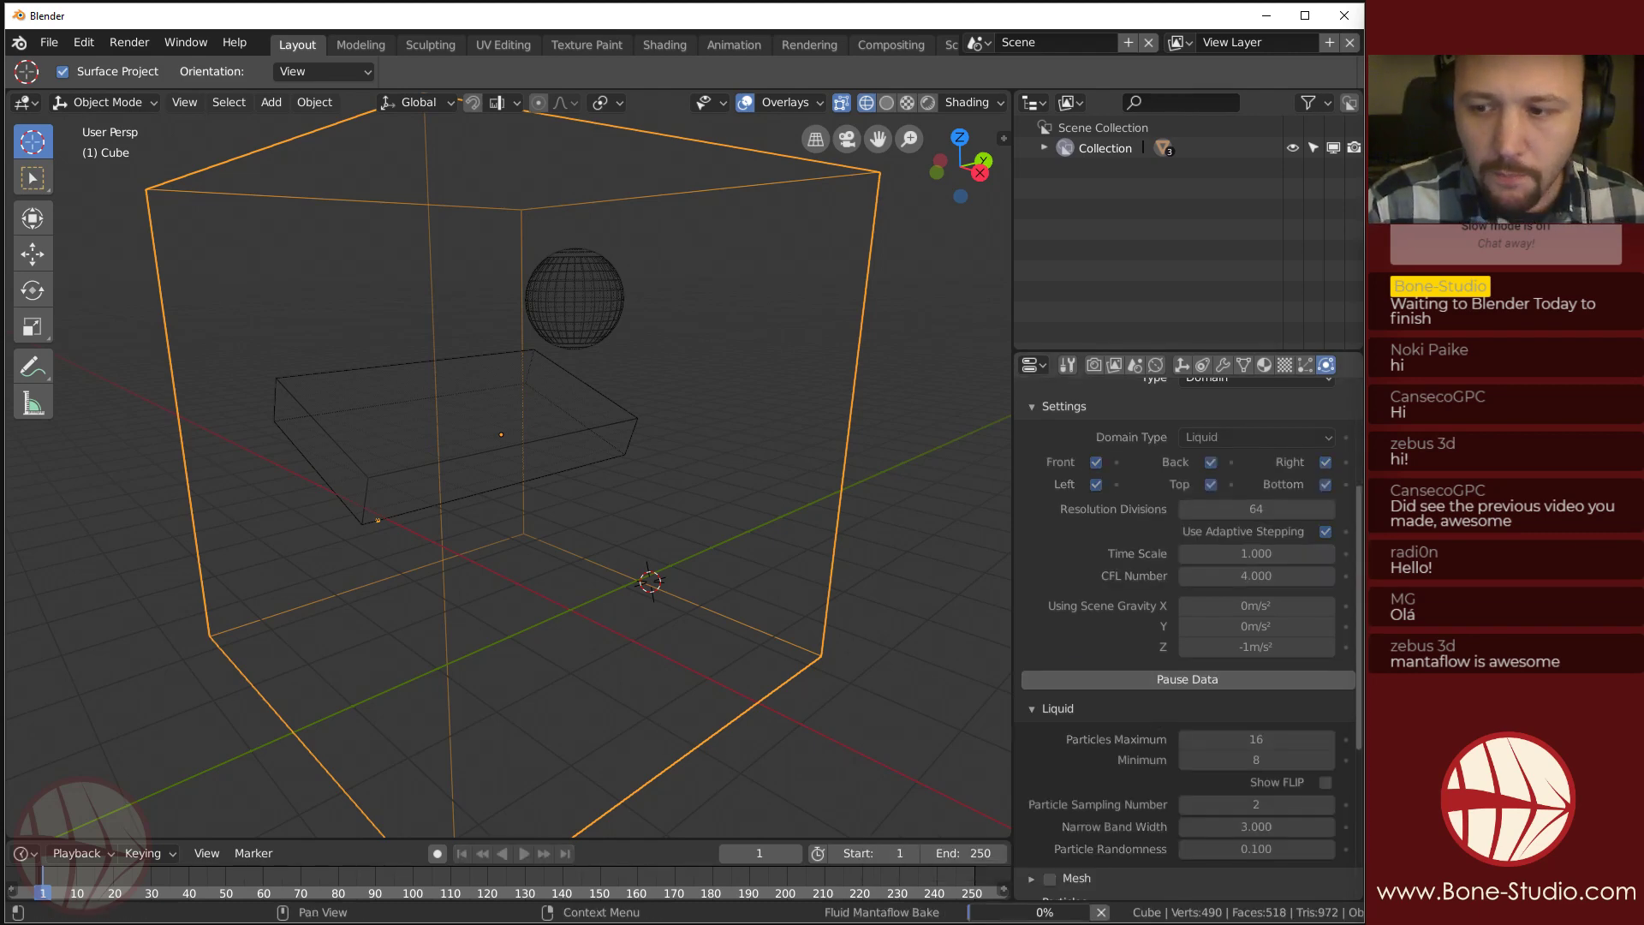
Examine the load per logical processor in Task Manager during the bake, then interrupt the bake in Blender.
left_click_drag(934, 920, 510, 238)
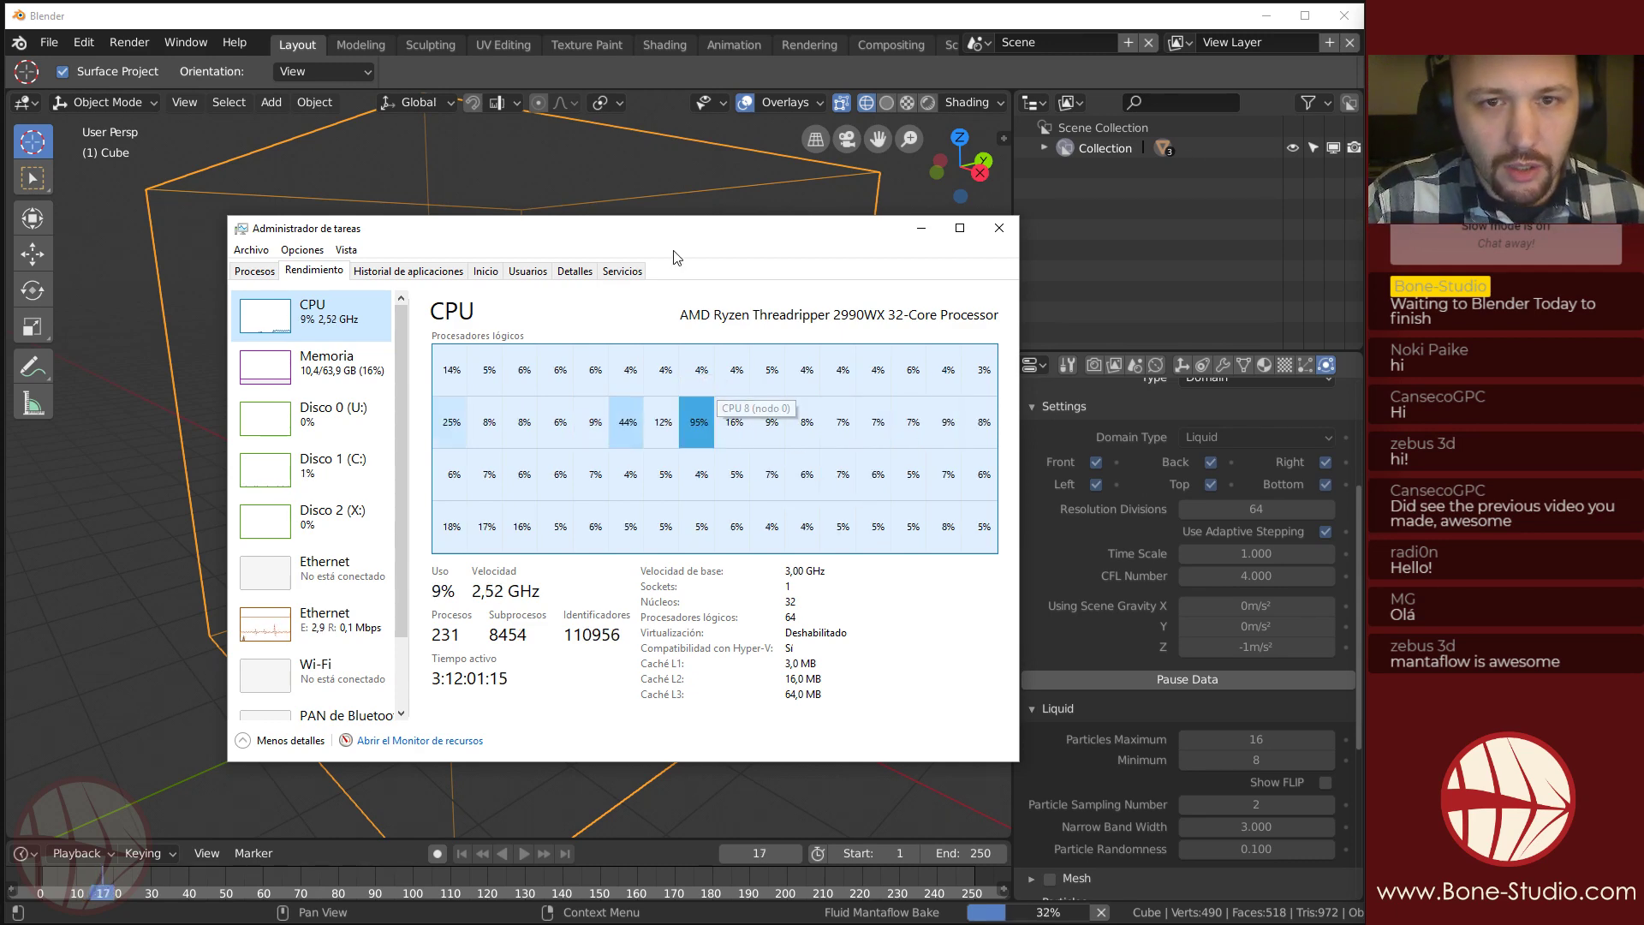
left_click_drag(669, 239, 1643, 710)
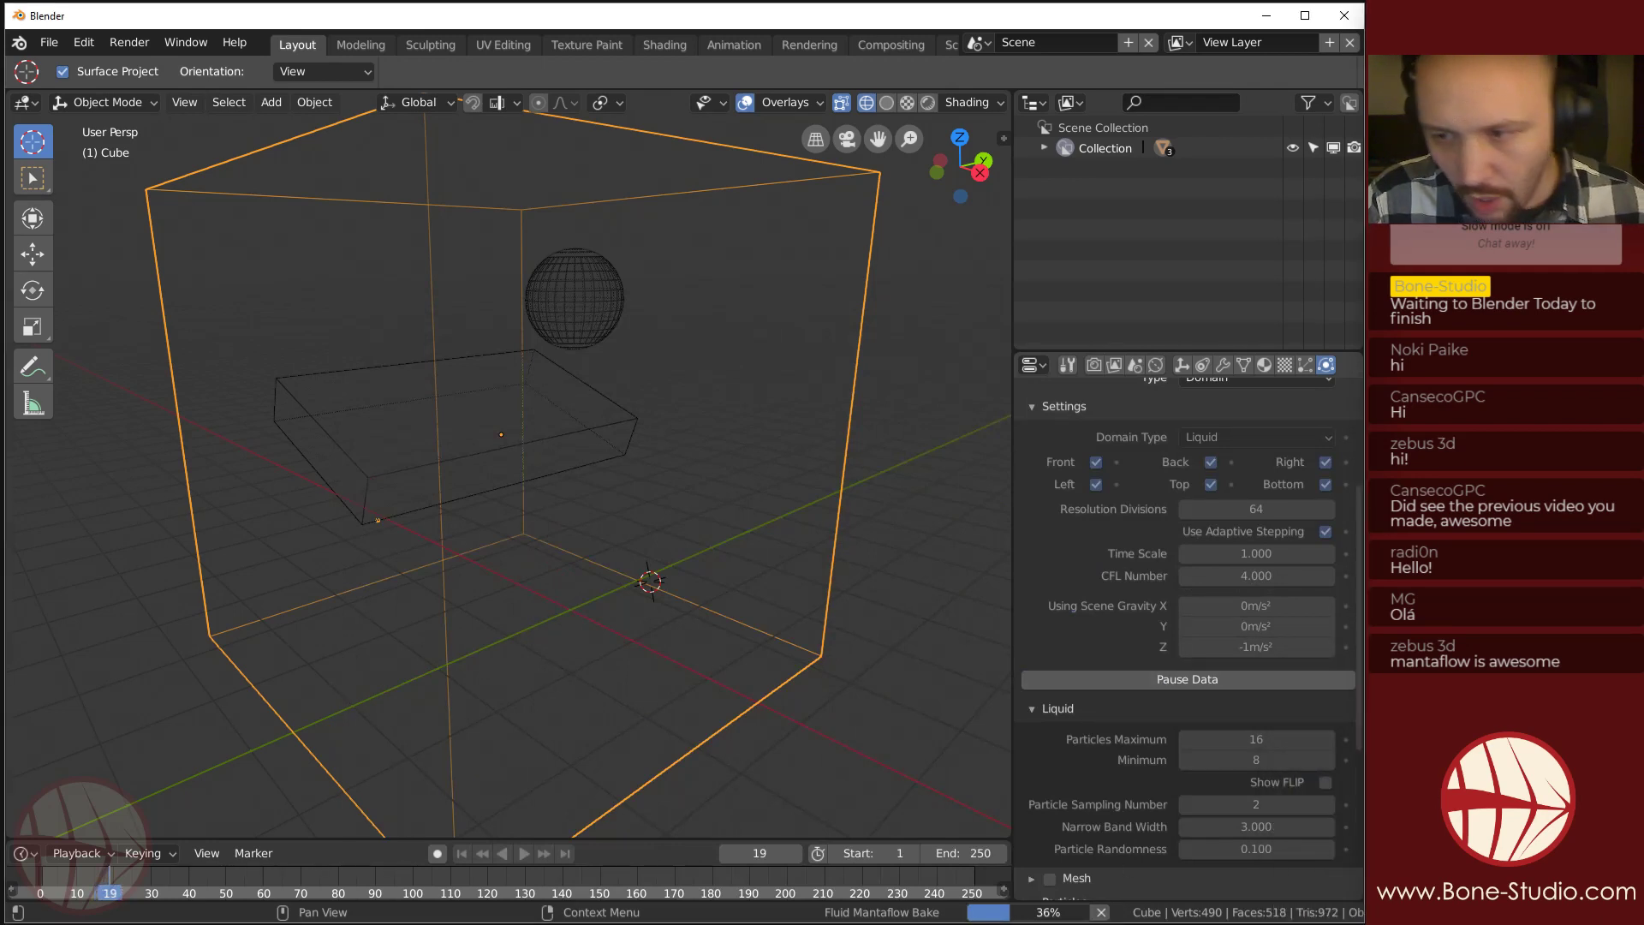
key("Escape")
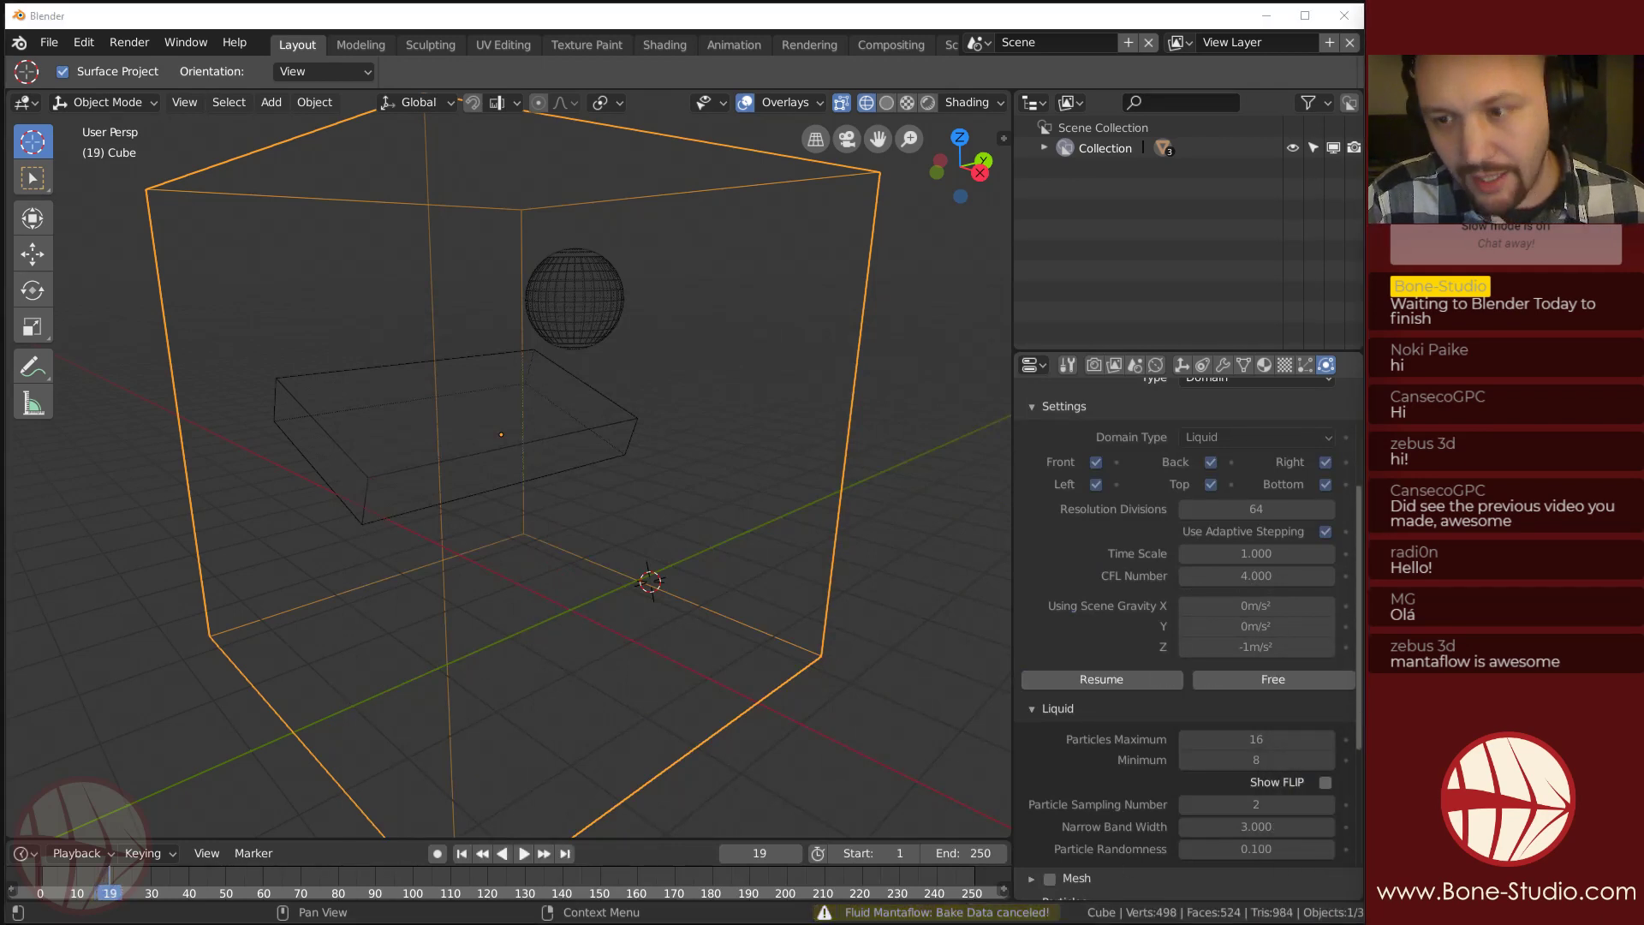
In Task Manager, open the processor affinity settings of the blender.exe process and deselect all processors.
left_click_drag(1643, 685, 384, 225)
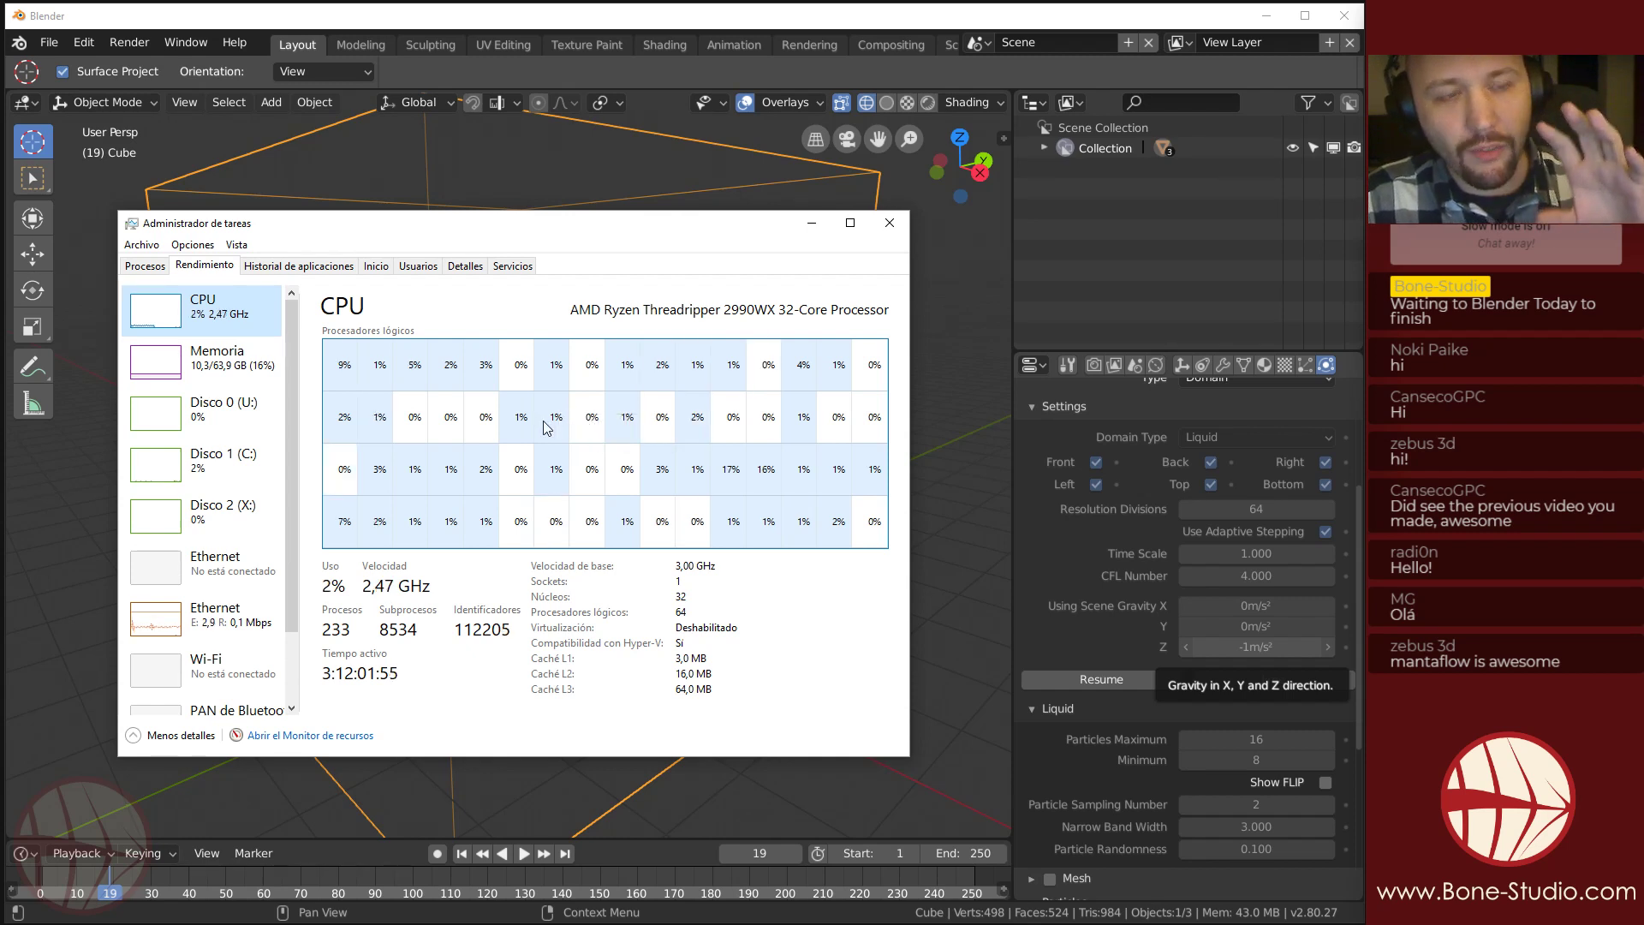
left_click(463, 271)
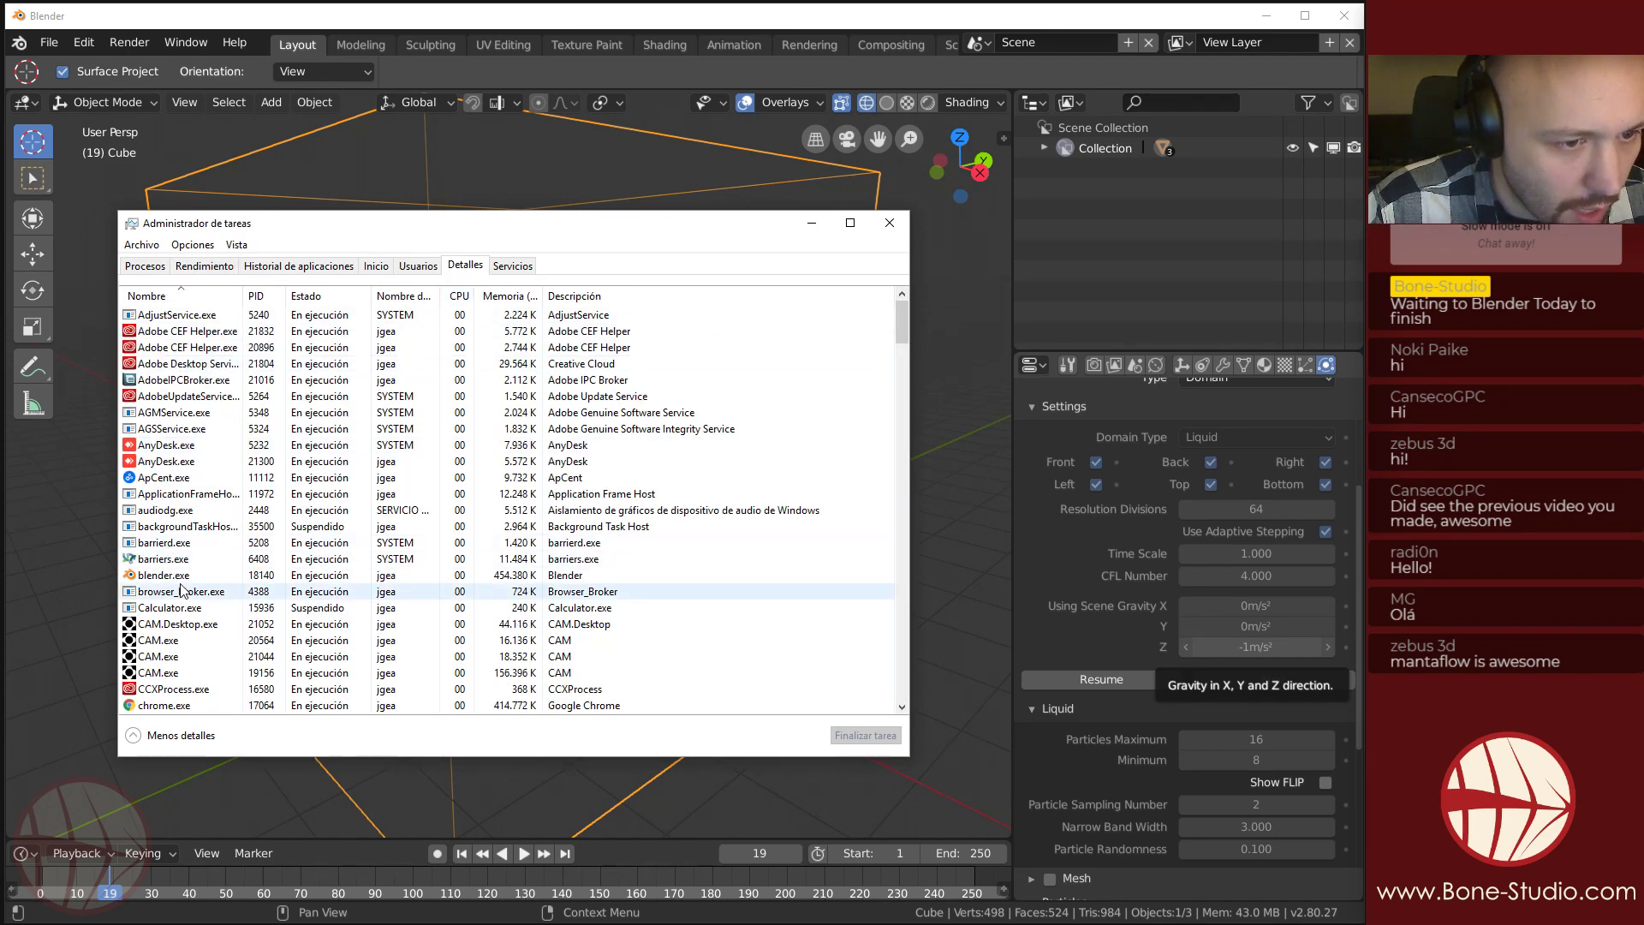
left_click(306, 575)
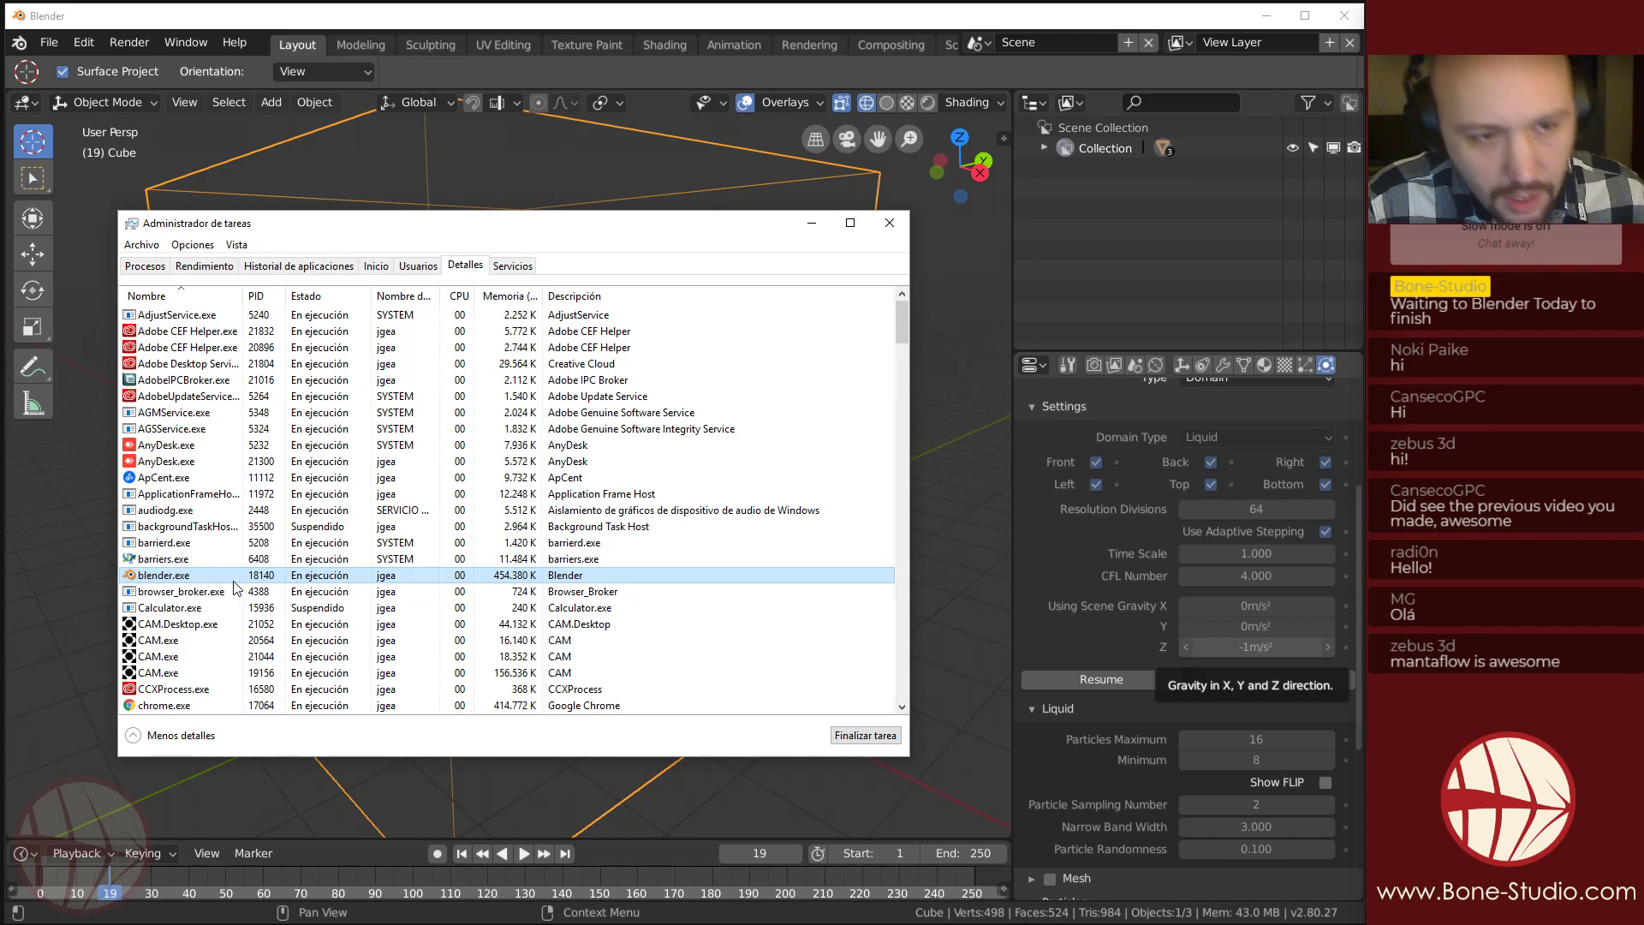
right_click(234, 581)
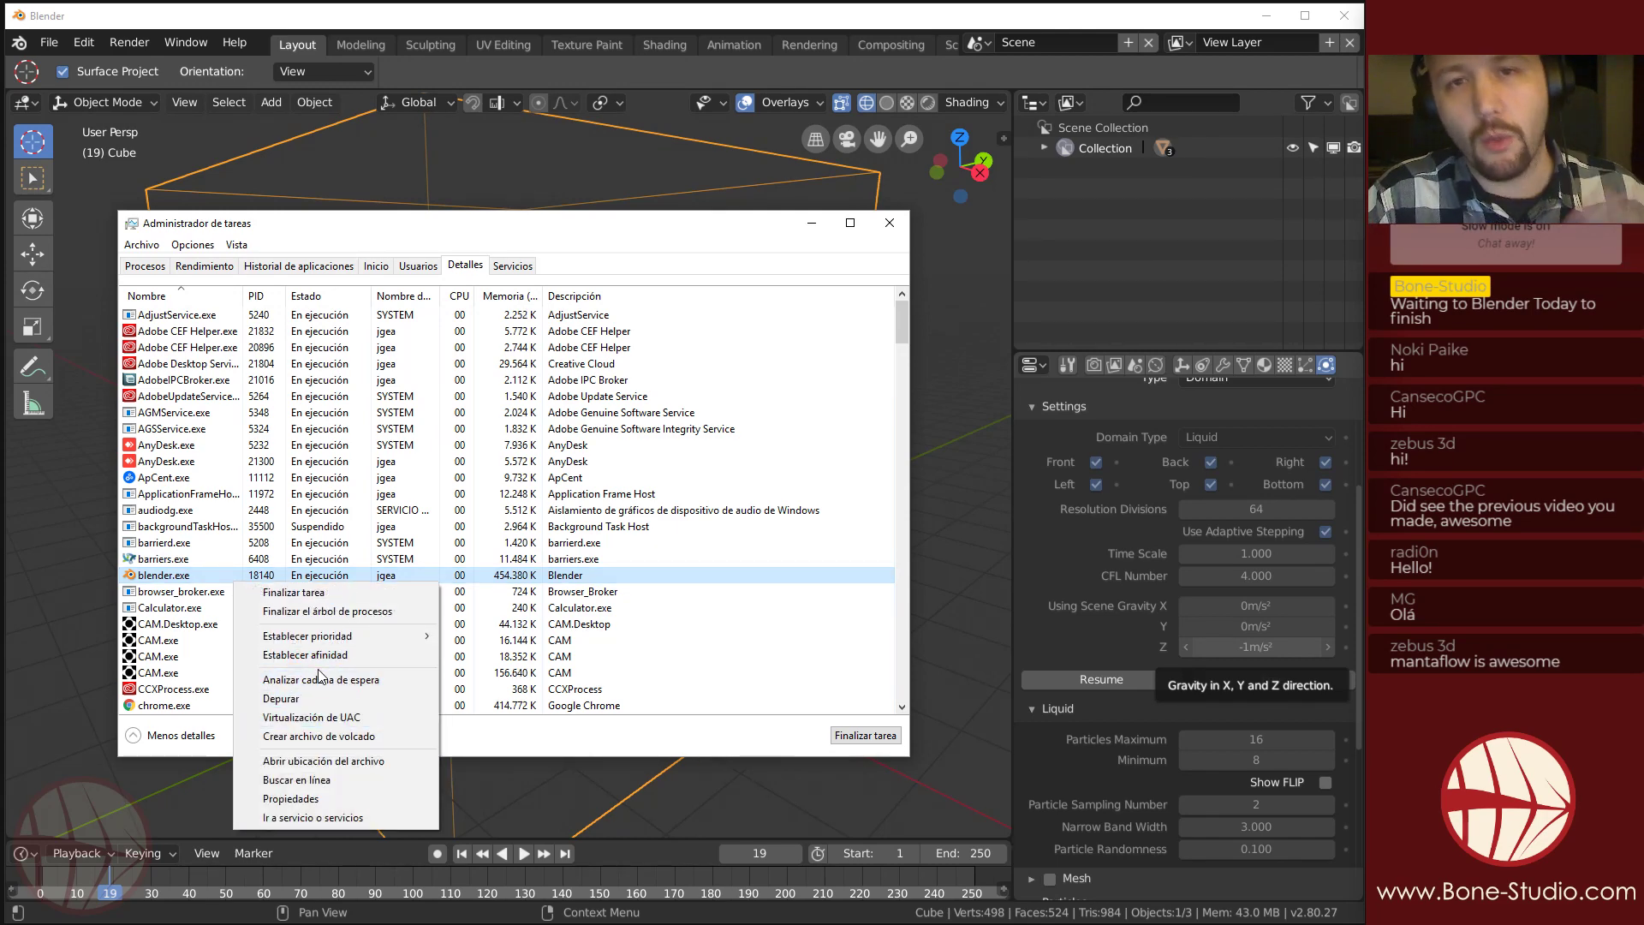
mouse_move(282, 639)
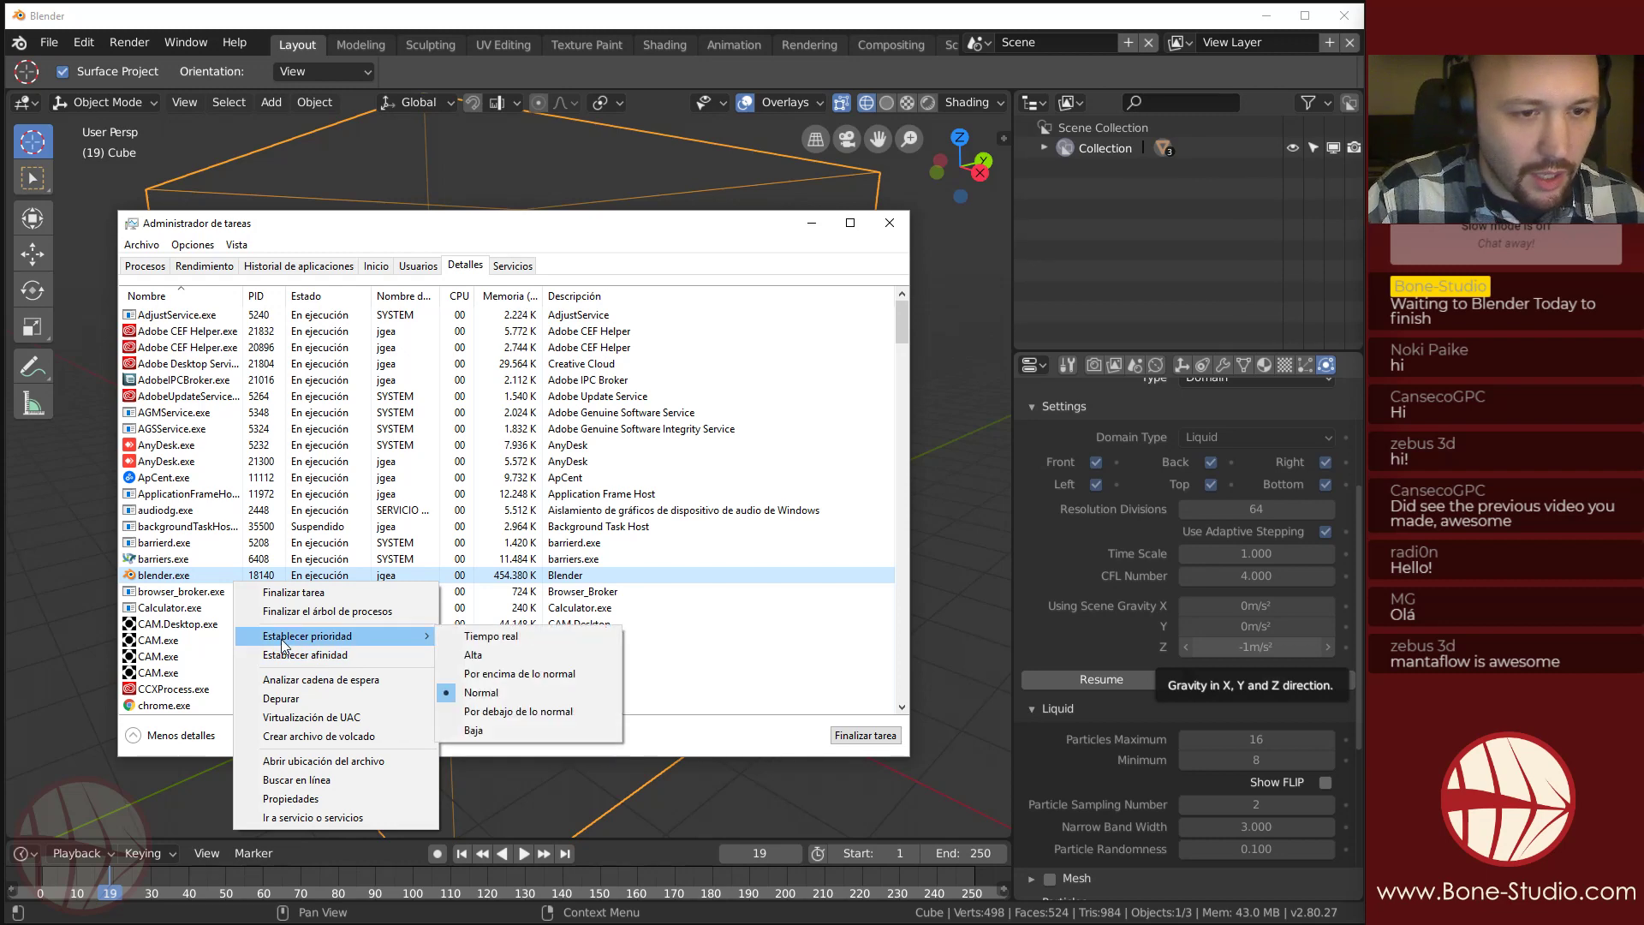
left_click(322, 656)
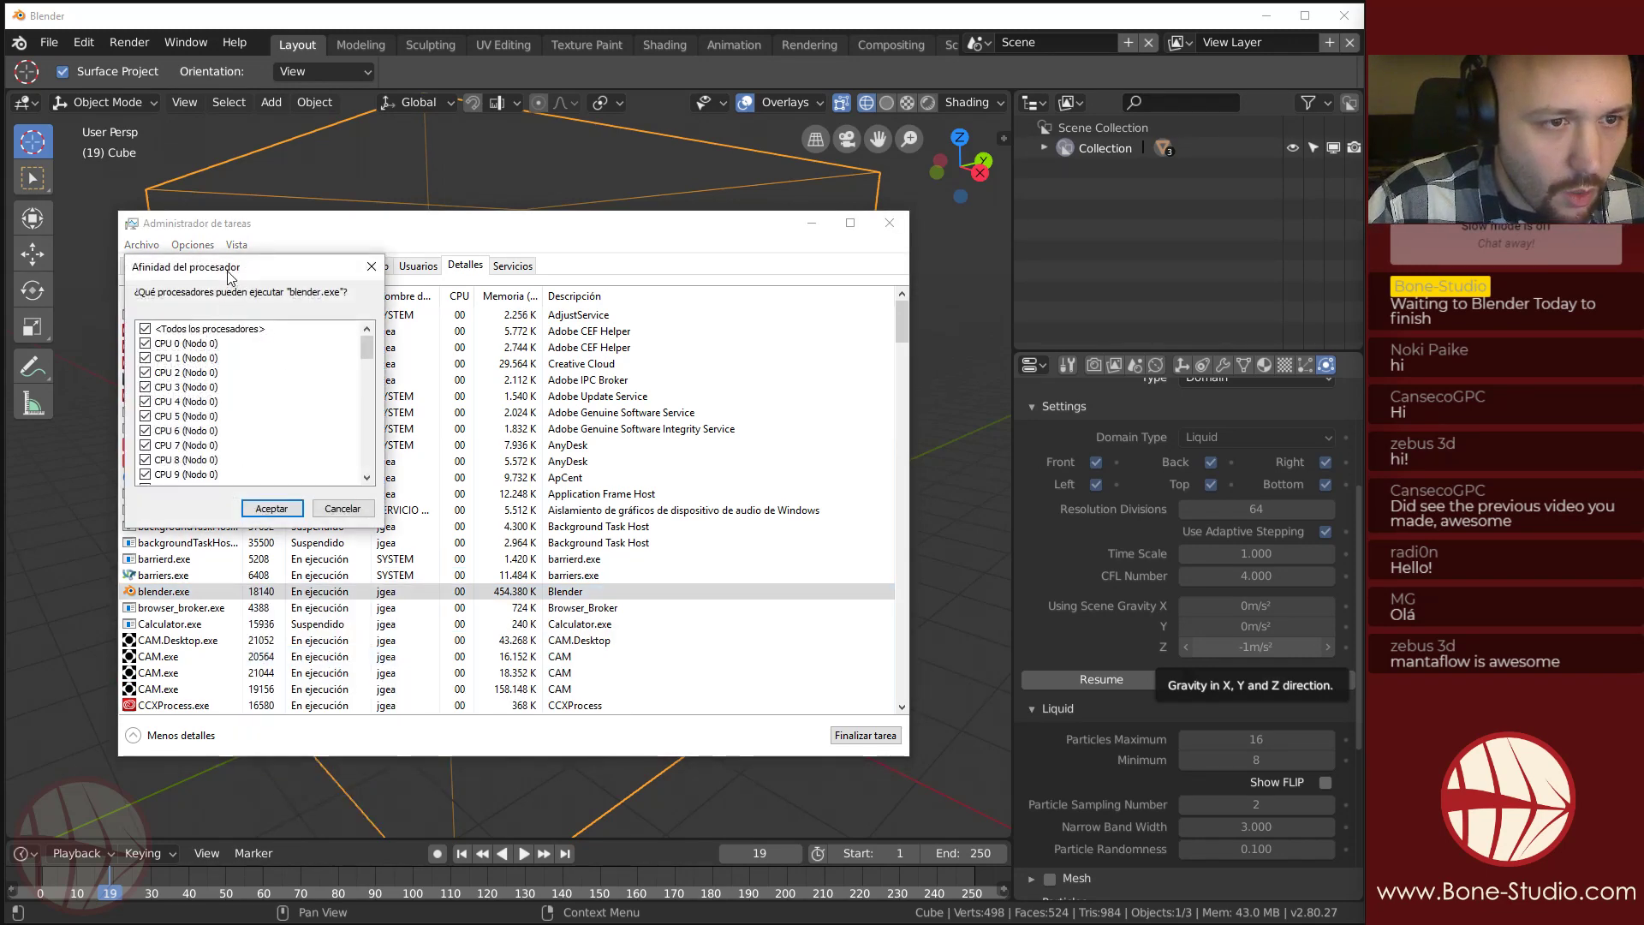
left_click_drag(228, 269, 503, 254)
left_click(421, 314)
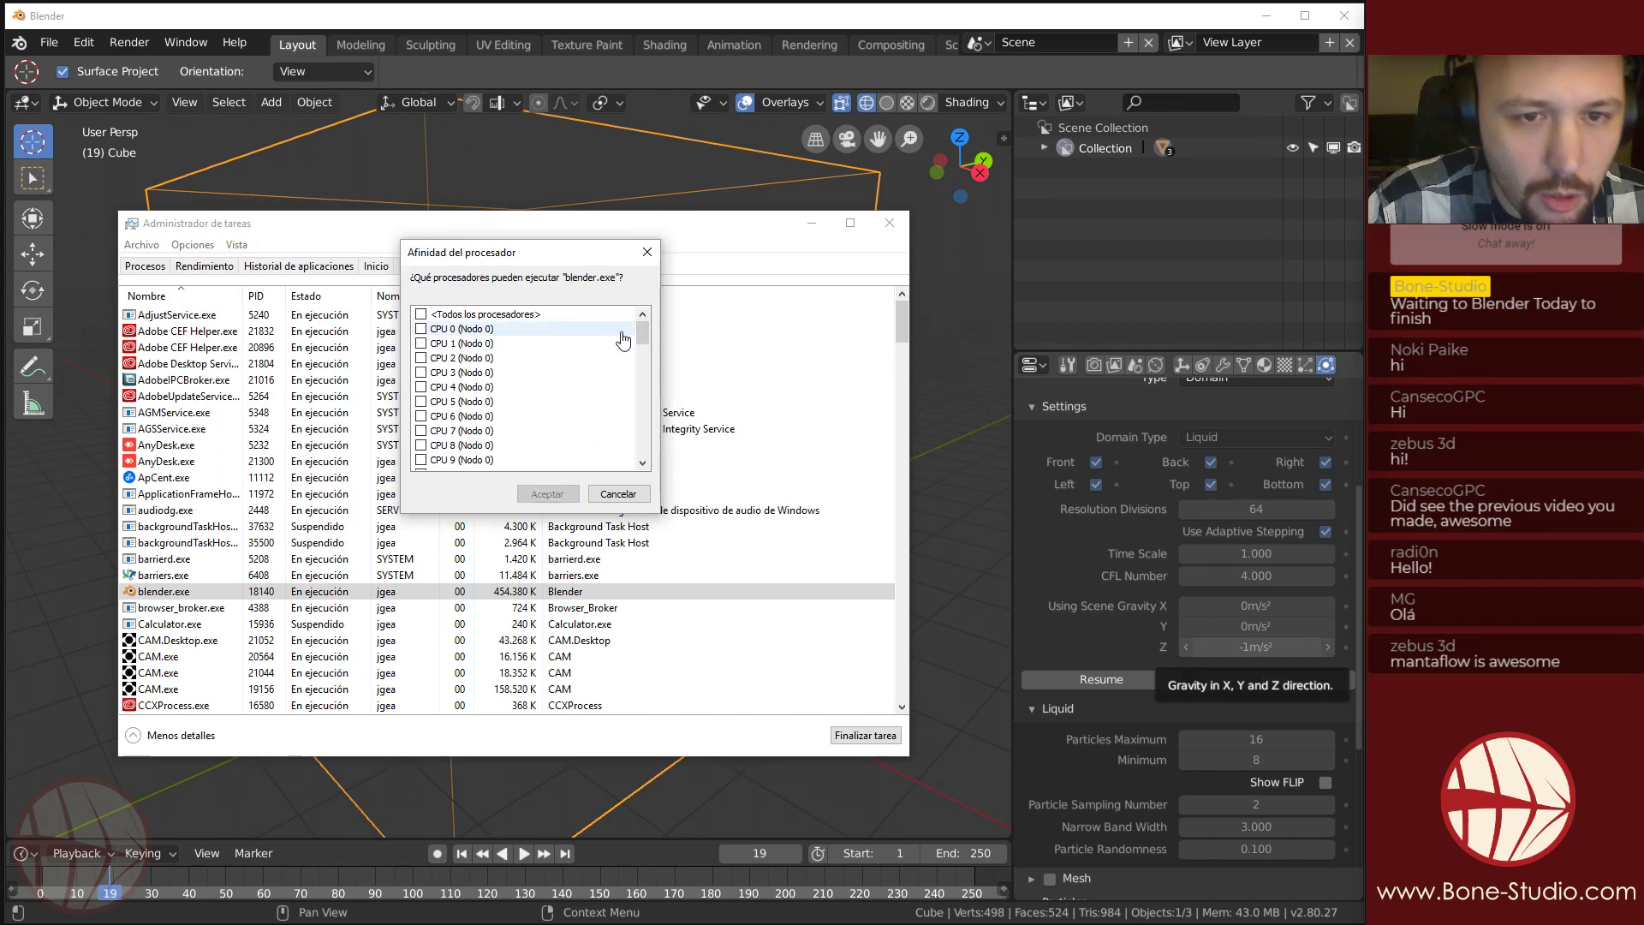
Assign blender.exe only to CPU 0 through CPU 7 of Nodo 2 and accept the affinity change.
left_click_drag(642, 325, 641, 323)
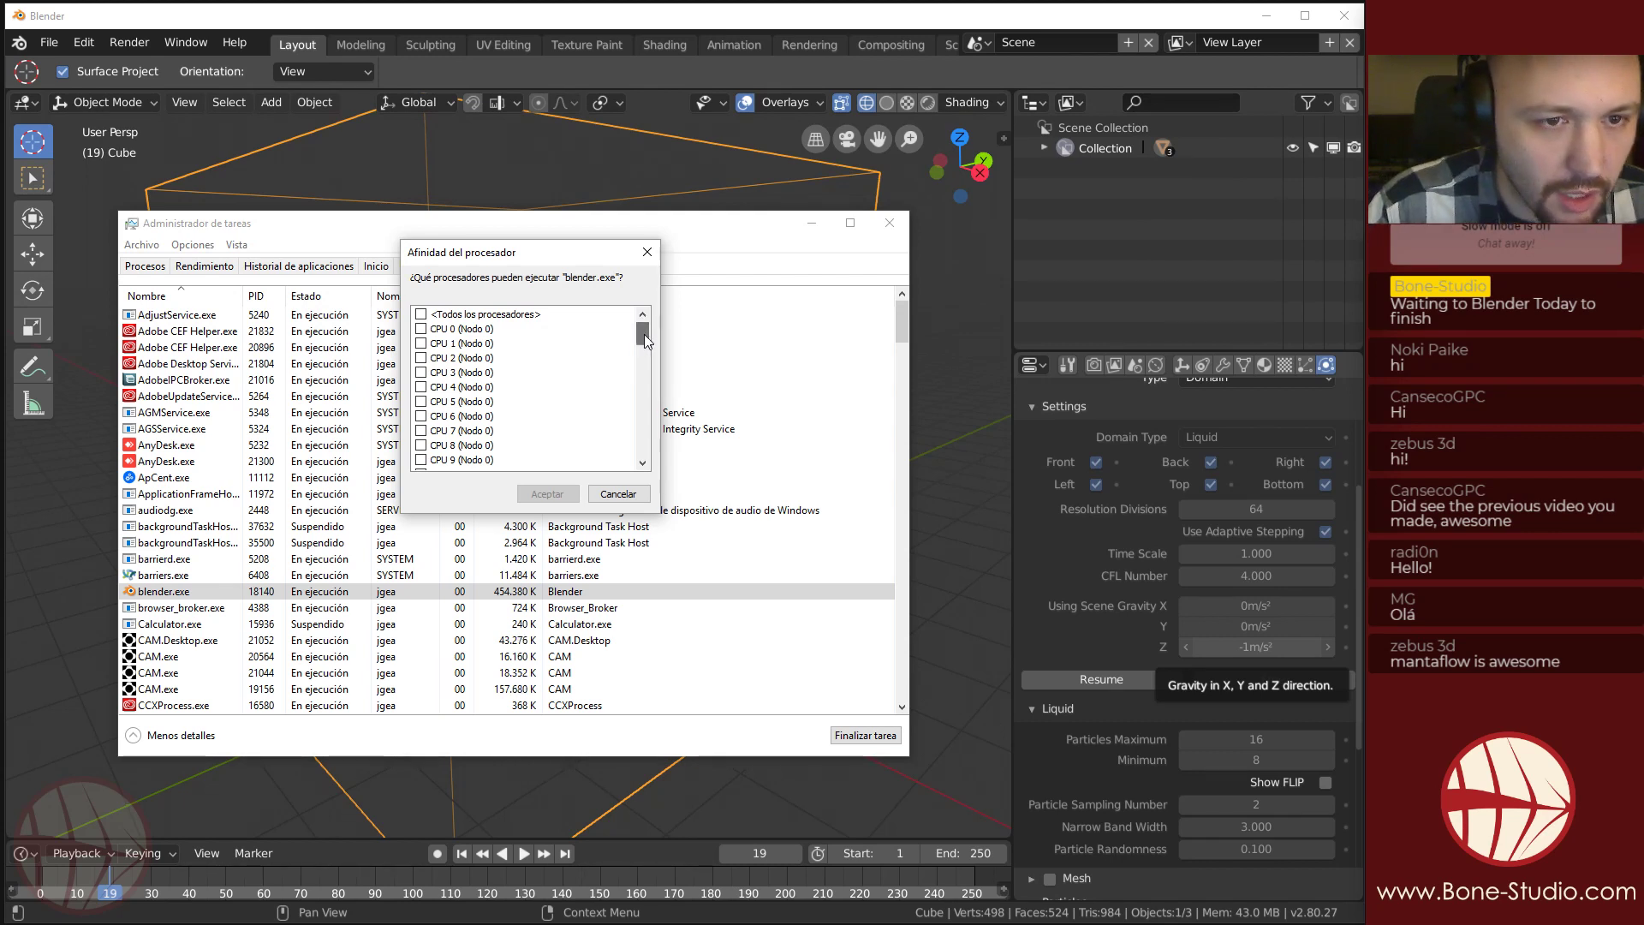
left_click_drag(644, 334, 654, 358)
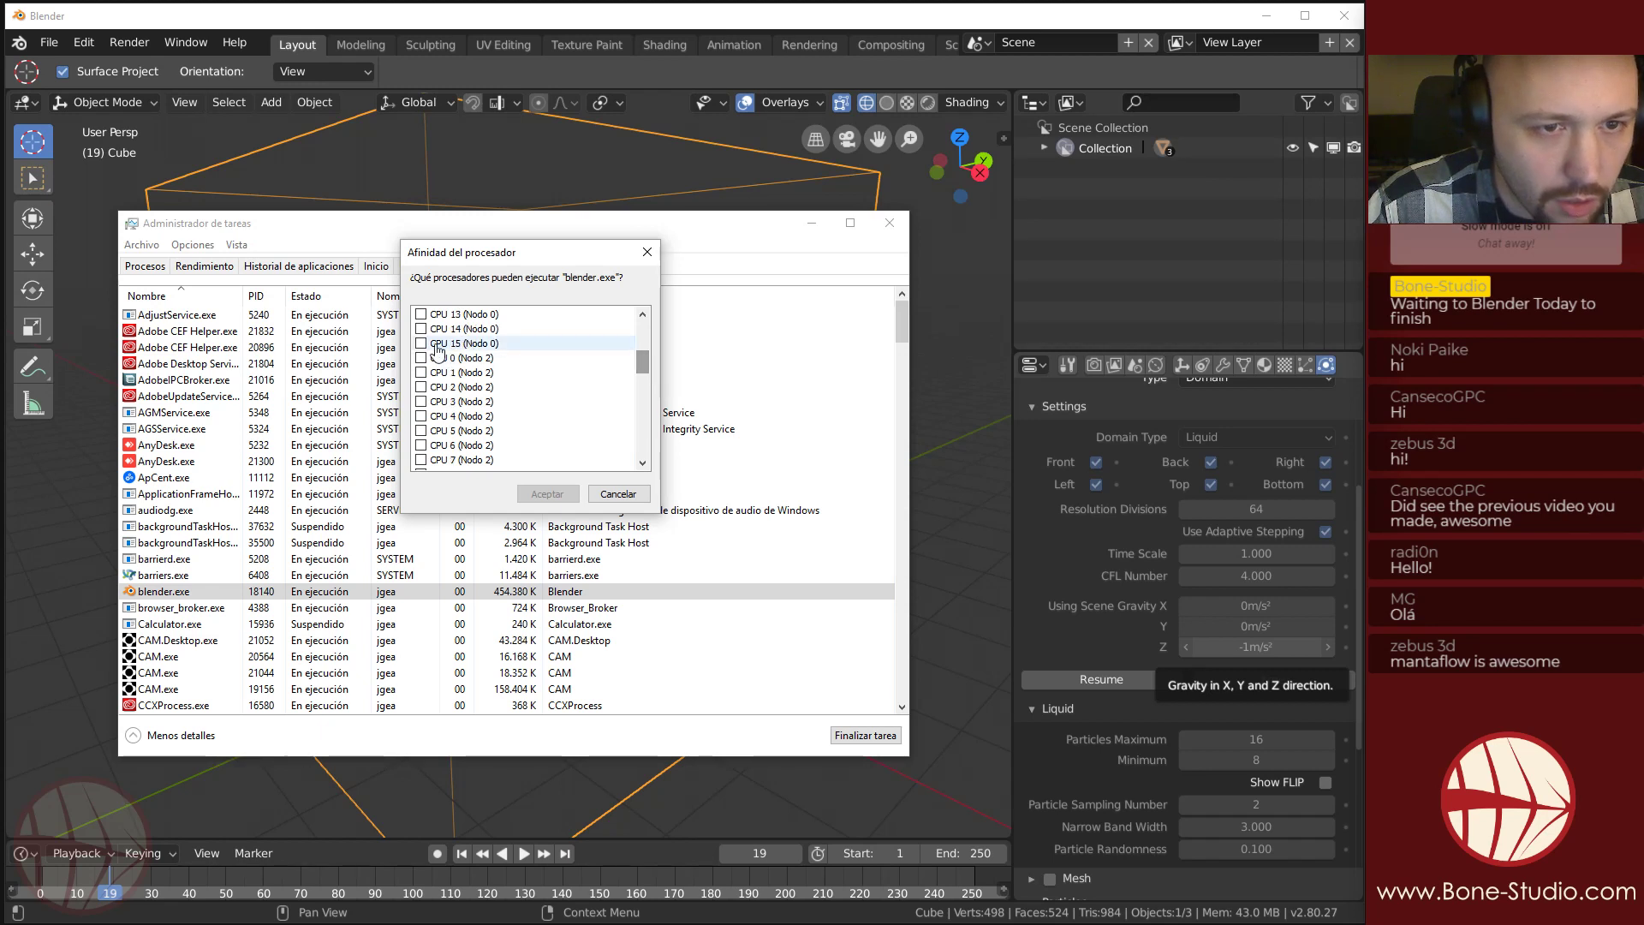
left_click(421, 357)
left_click(420, 372)
left_click(421, 386)
left_click(421, 401)
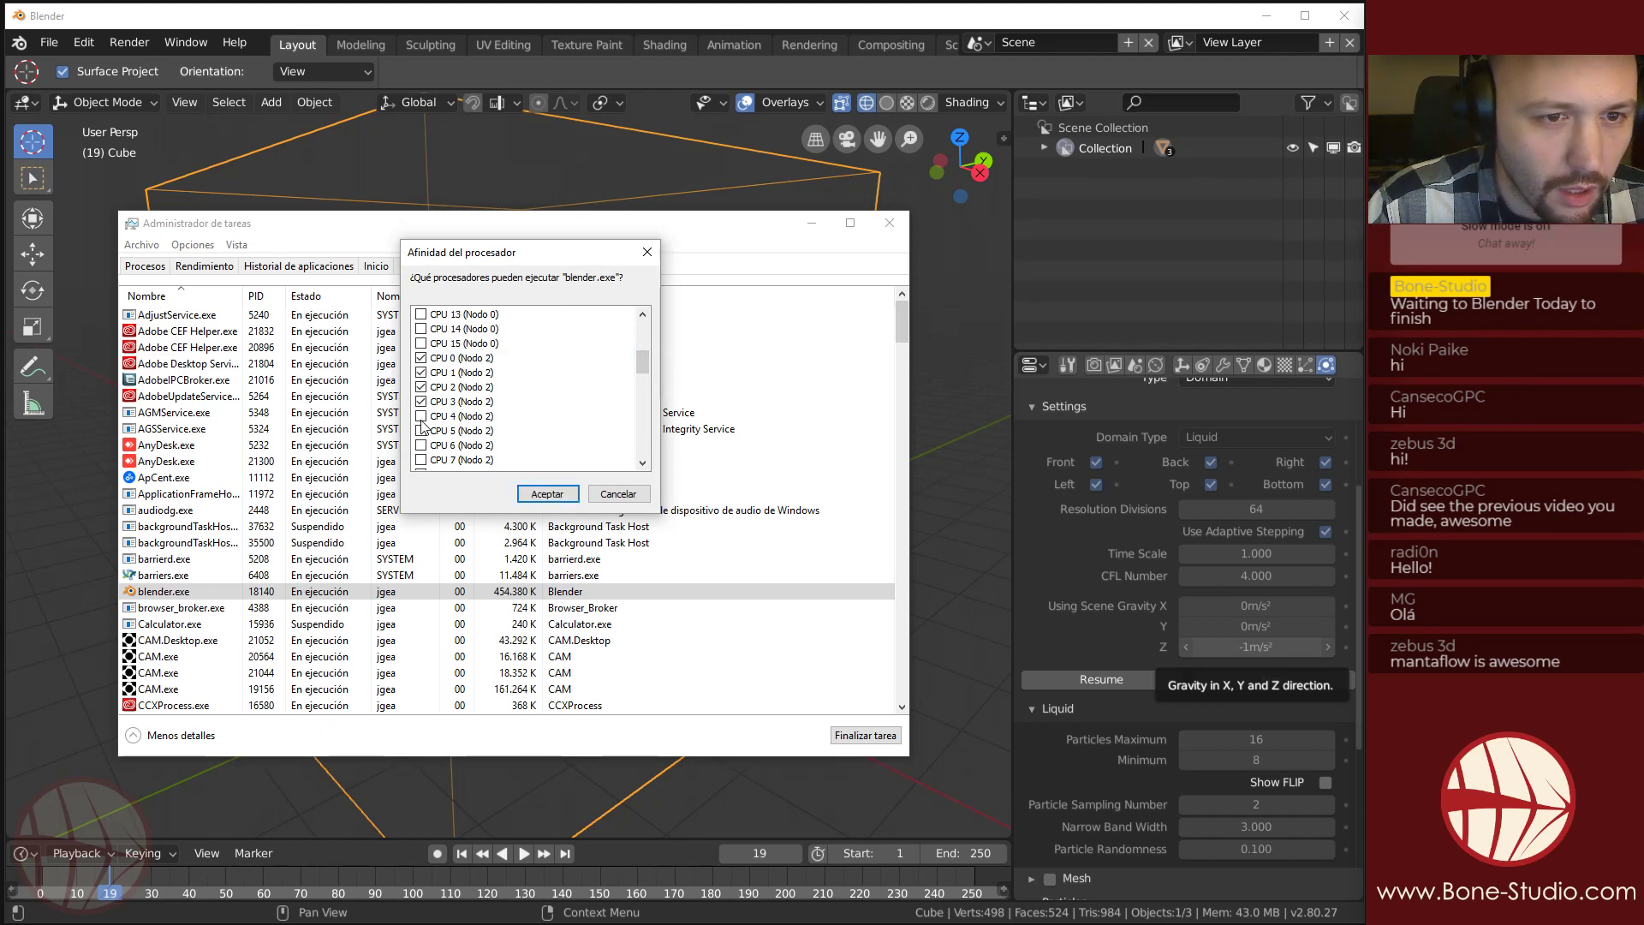
left_click(421, 416)
left_click(420, 430)
scroll(417, 406, "up", 1)
left_click(421, 401)
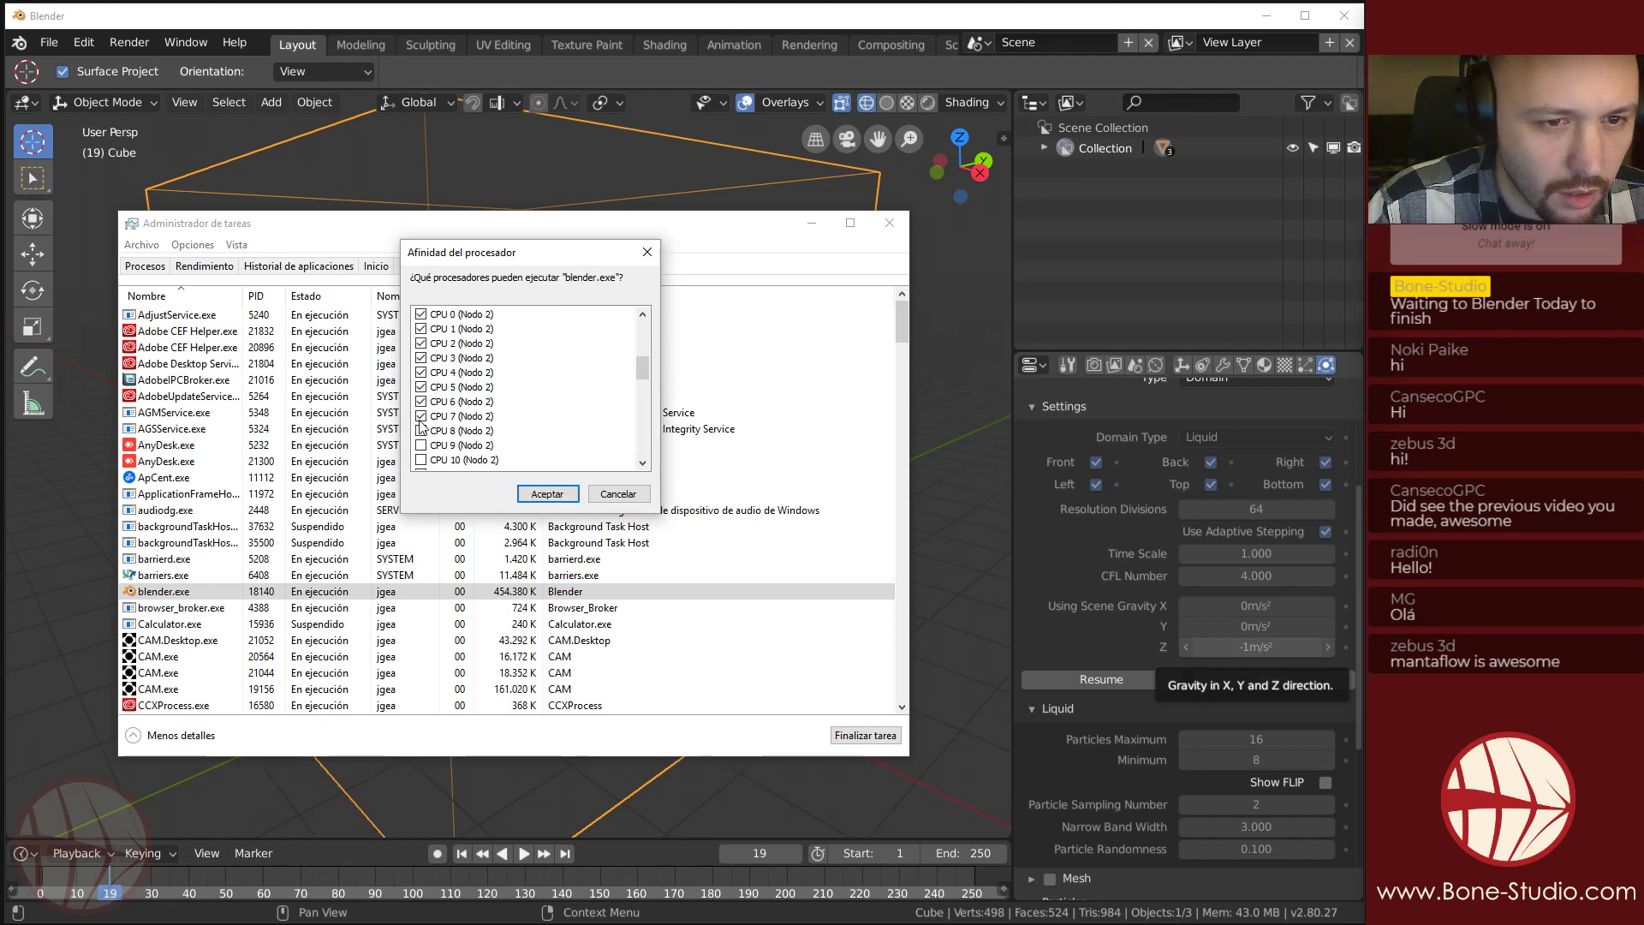
left_click(421, 415)
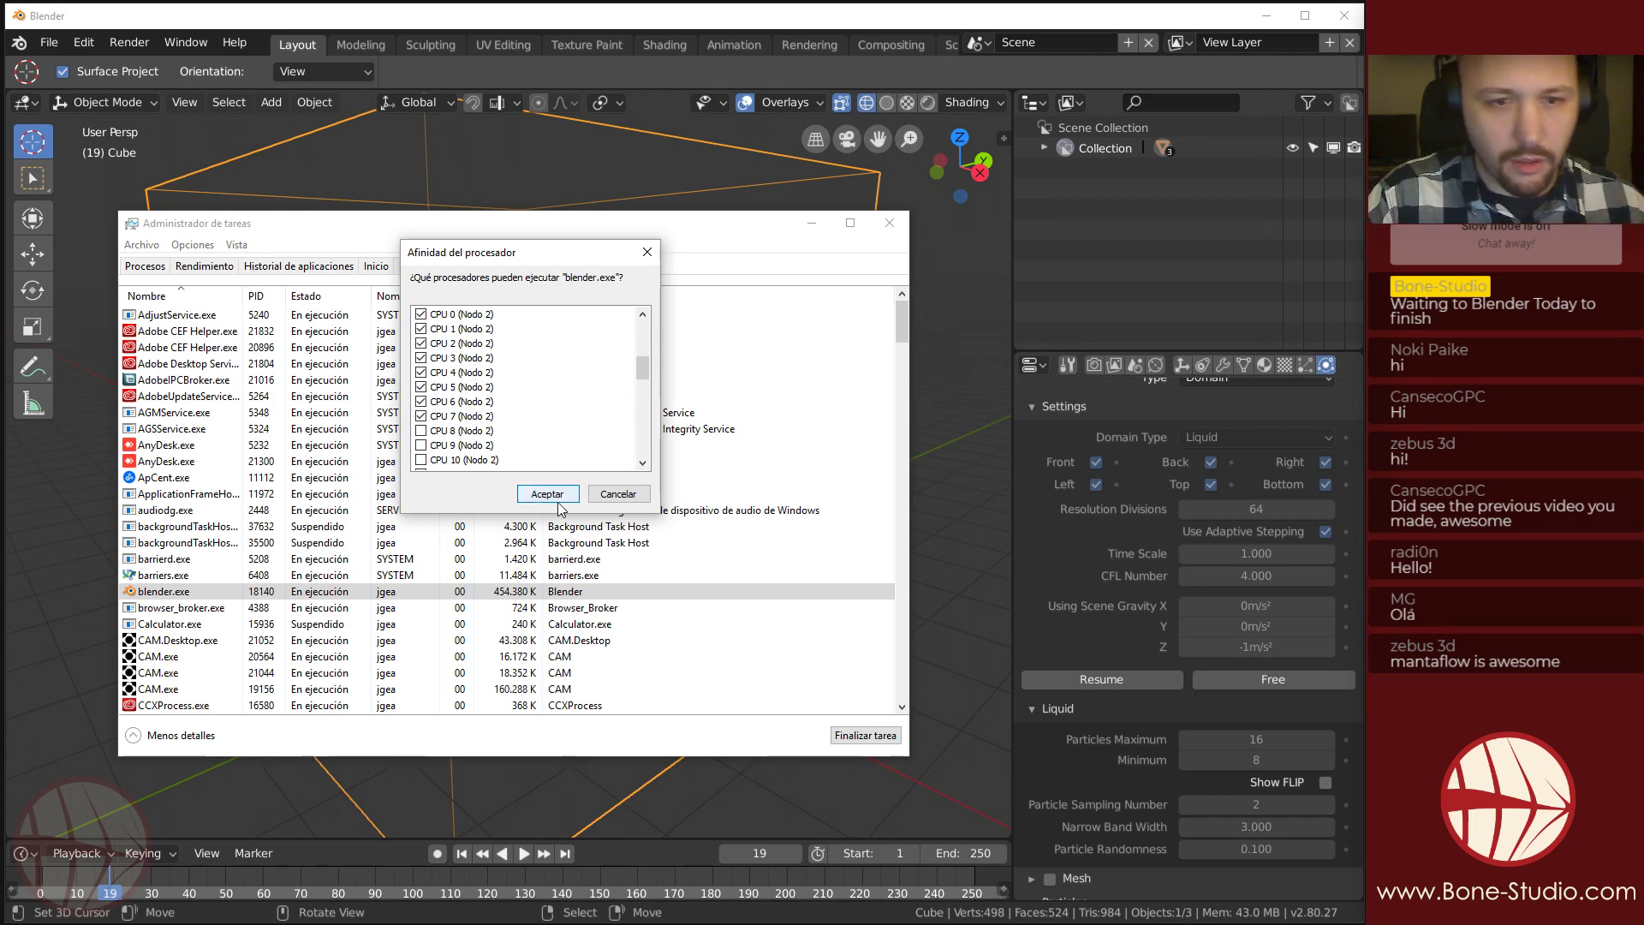
left_click(546, 493)
Resume the data bake while viewing the CPU load per logical processor, then pause the bake.
left_click(204, 266)
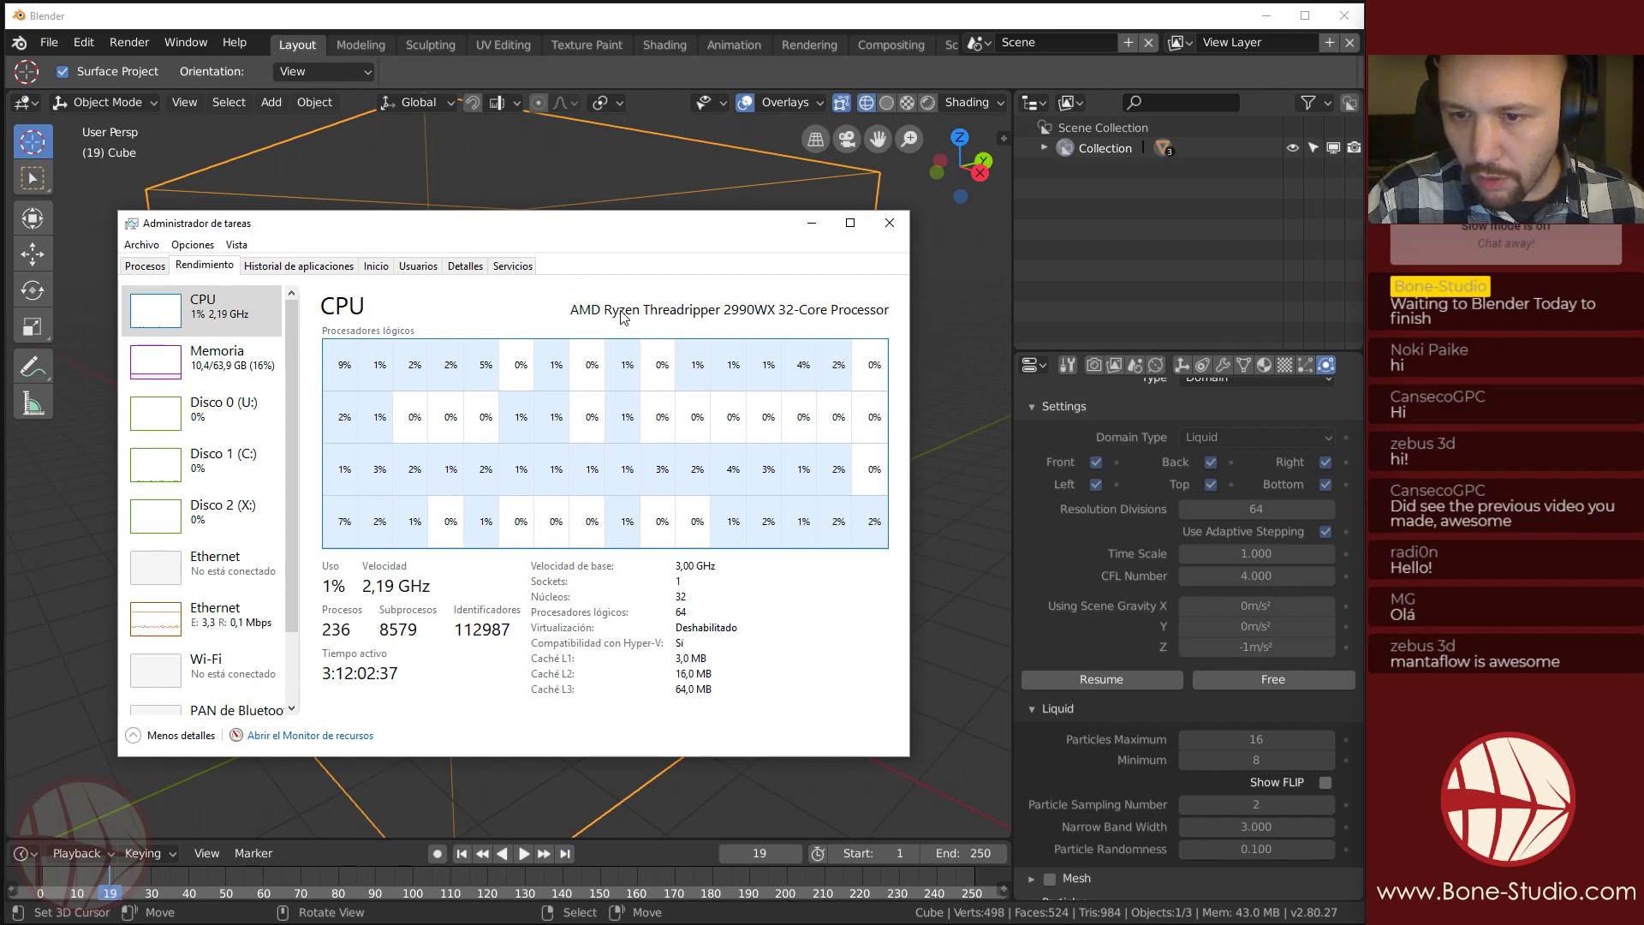
left_click_drag(505, 229, 586, 205)
left_click(1102, 679)
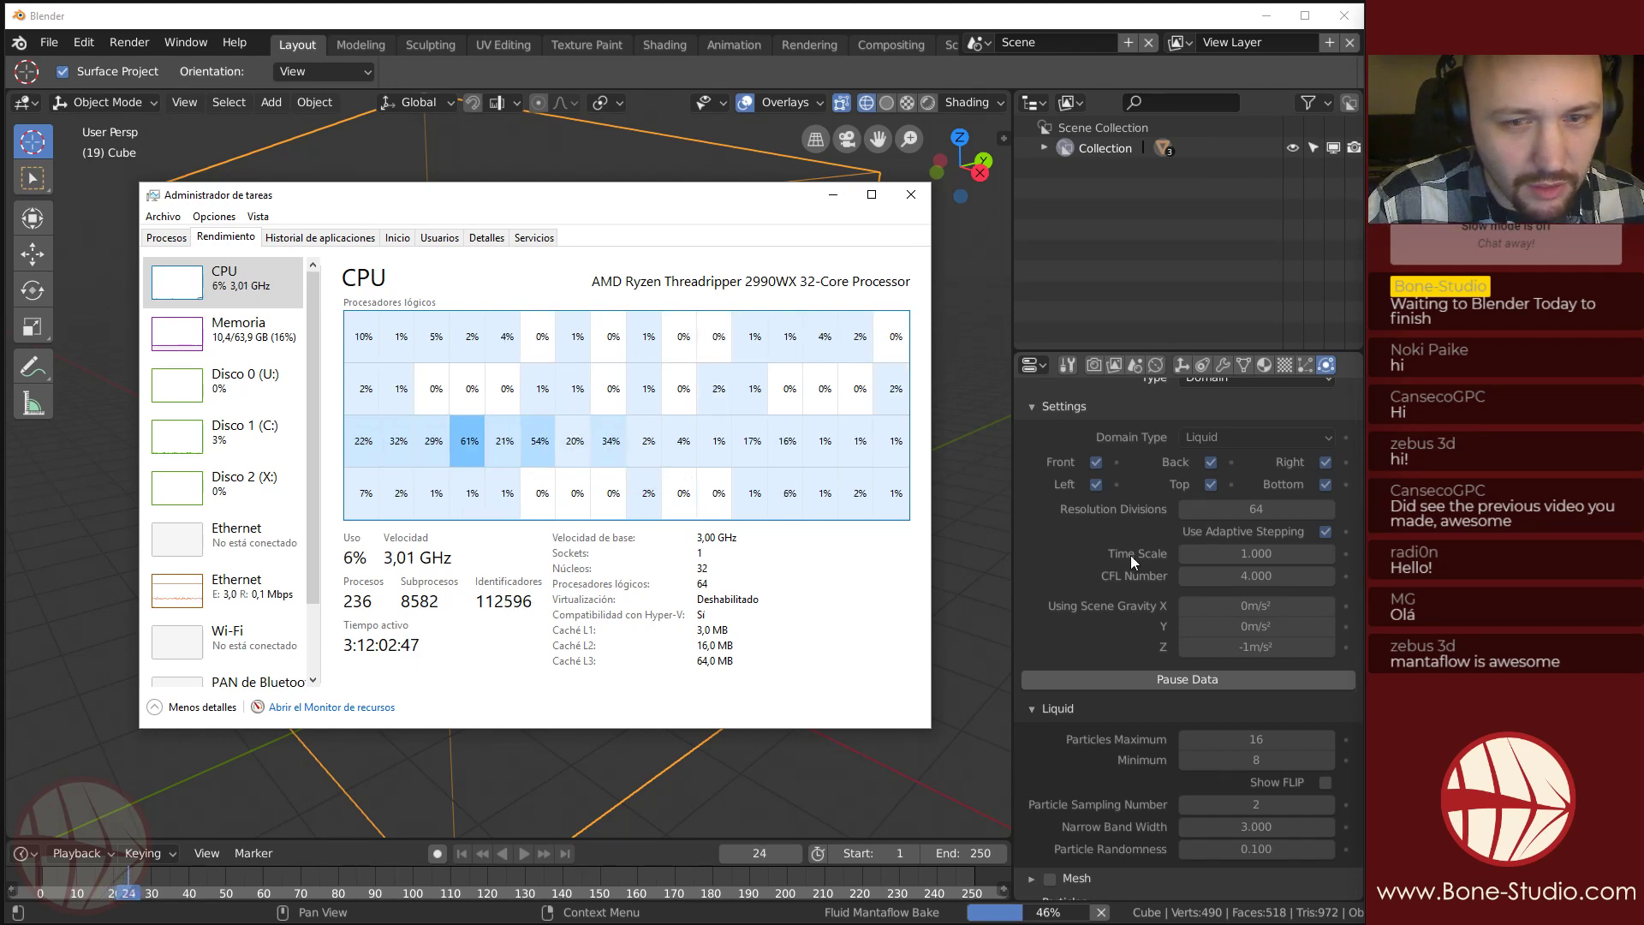
left_click(1191, 682)
Check the processor affinity of the blender.exe process in Task Manager and accept it.
key("alt+Tab")
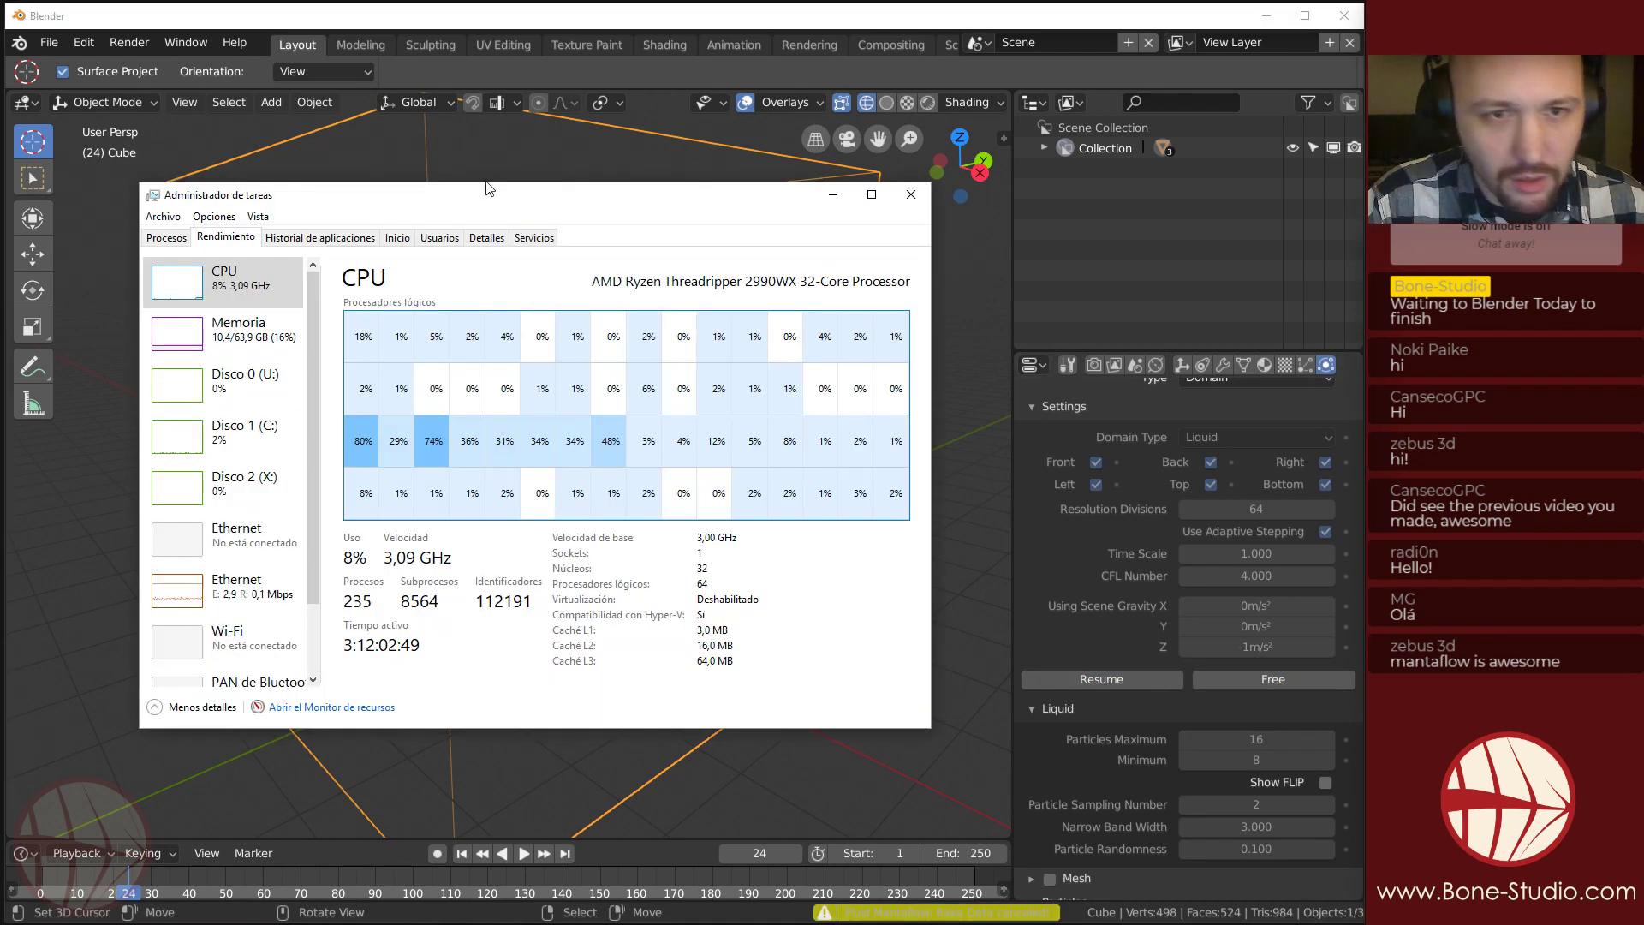
left_click(497, 238)
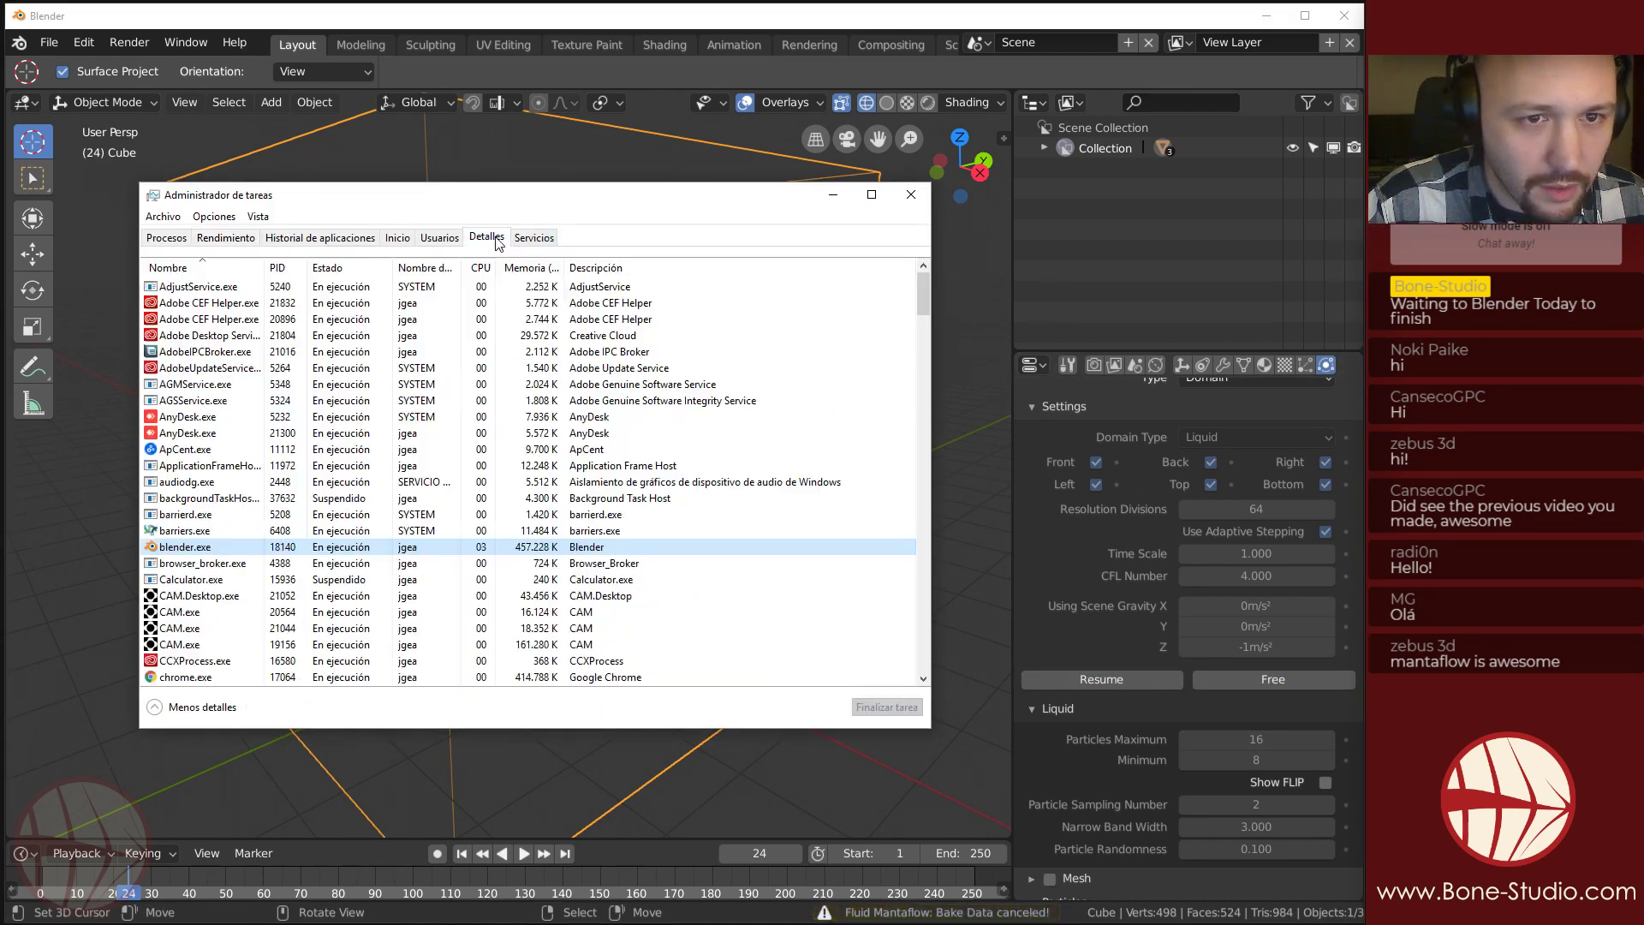
right_click(272, 548)
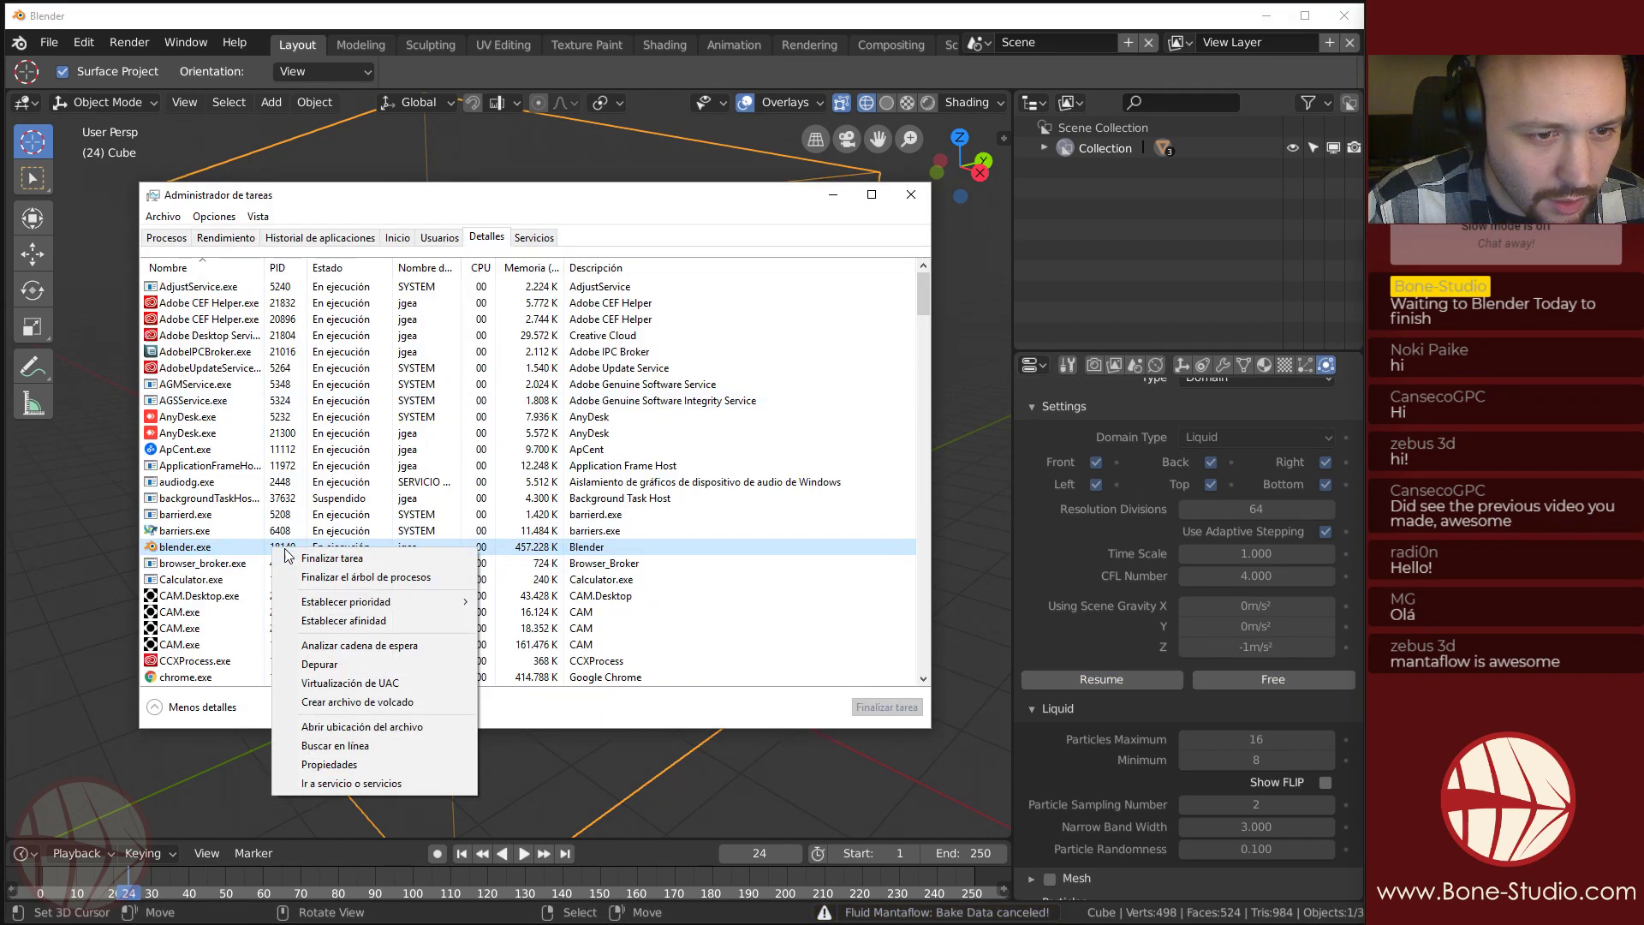
left_click(417, 620)
left_click_drag(381, 321, 388, 366)
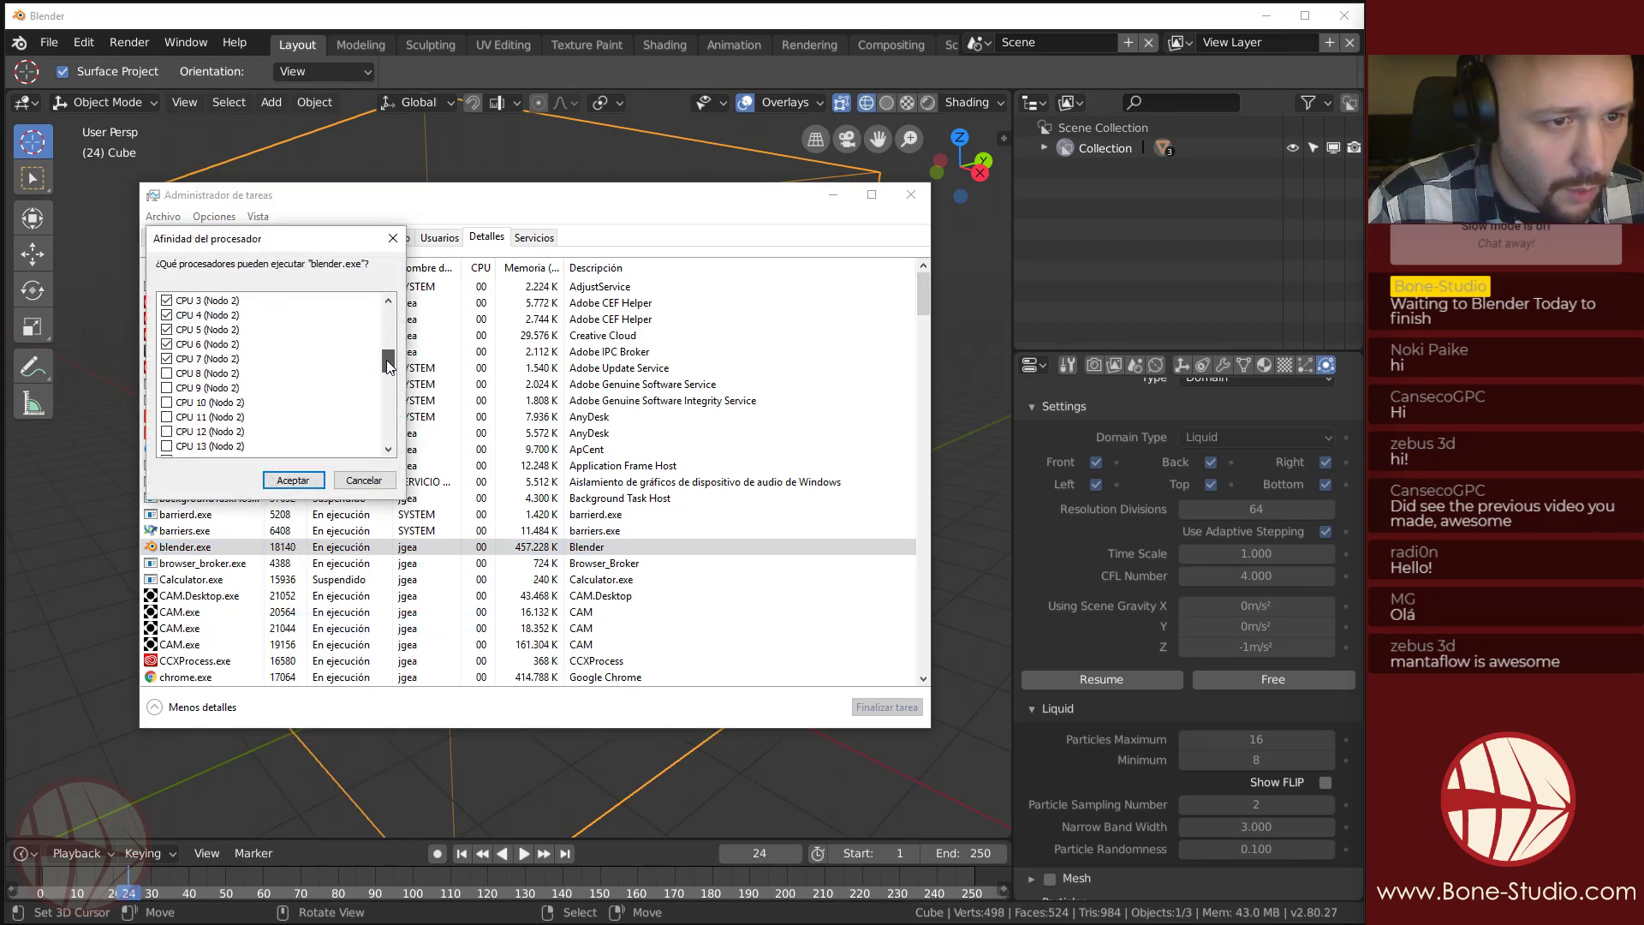
left_click(293, 480)
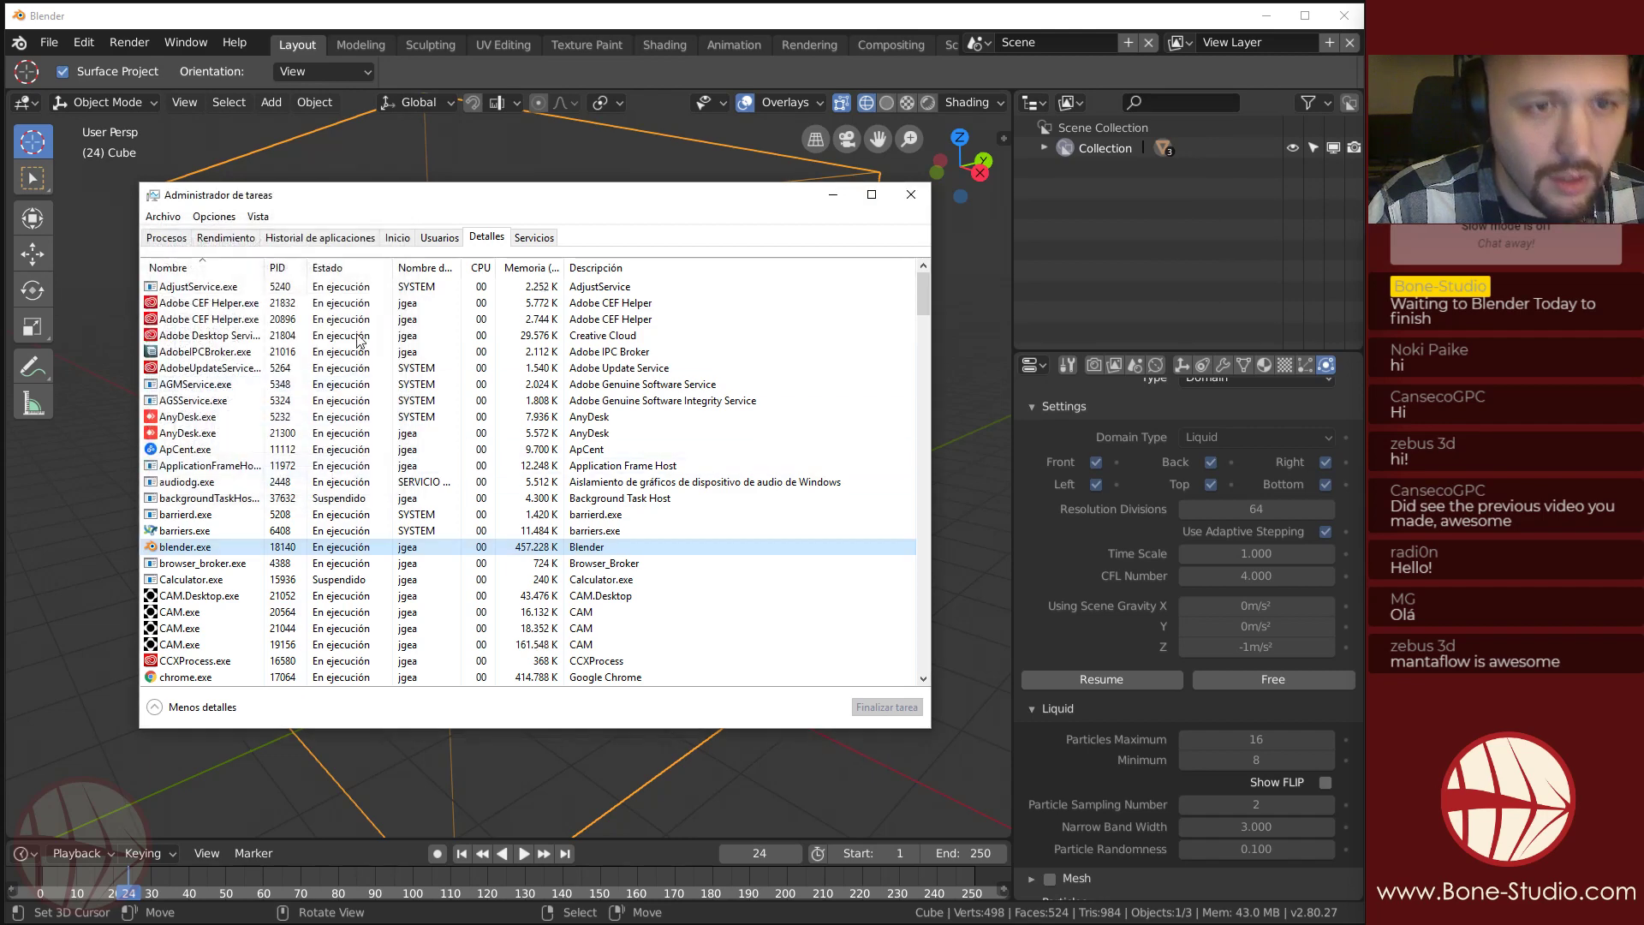
Resume the data bake, examine the CPU load per logical processor in Task Manager, and move its window off the Blender viewport.
left_click(236, 243)
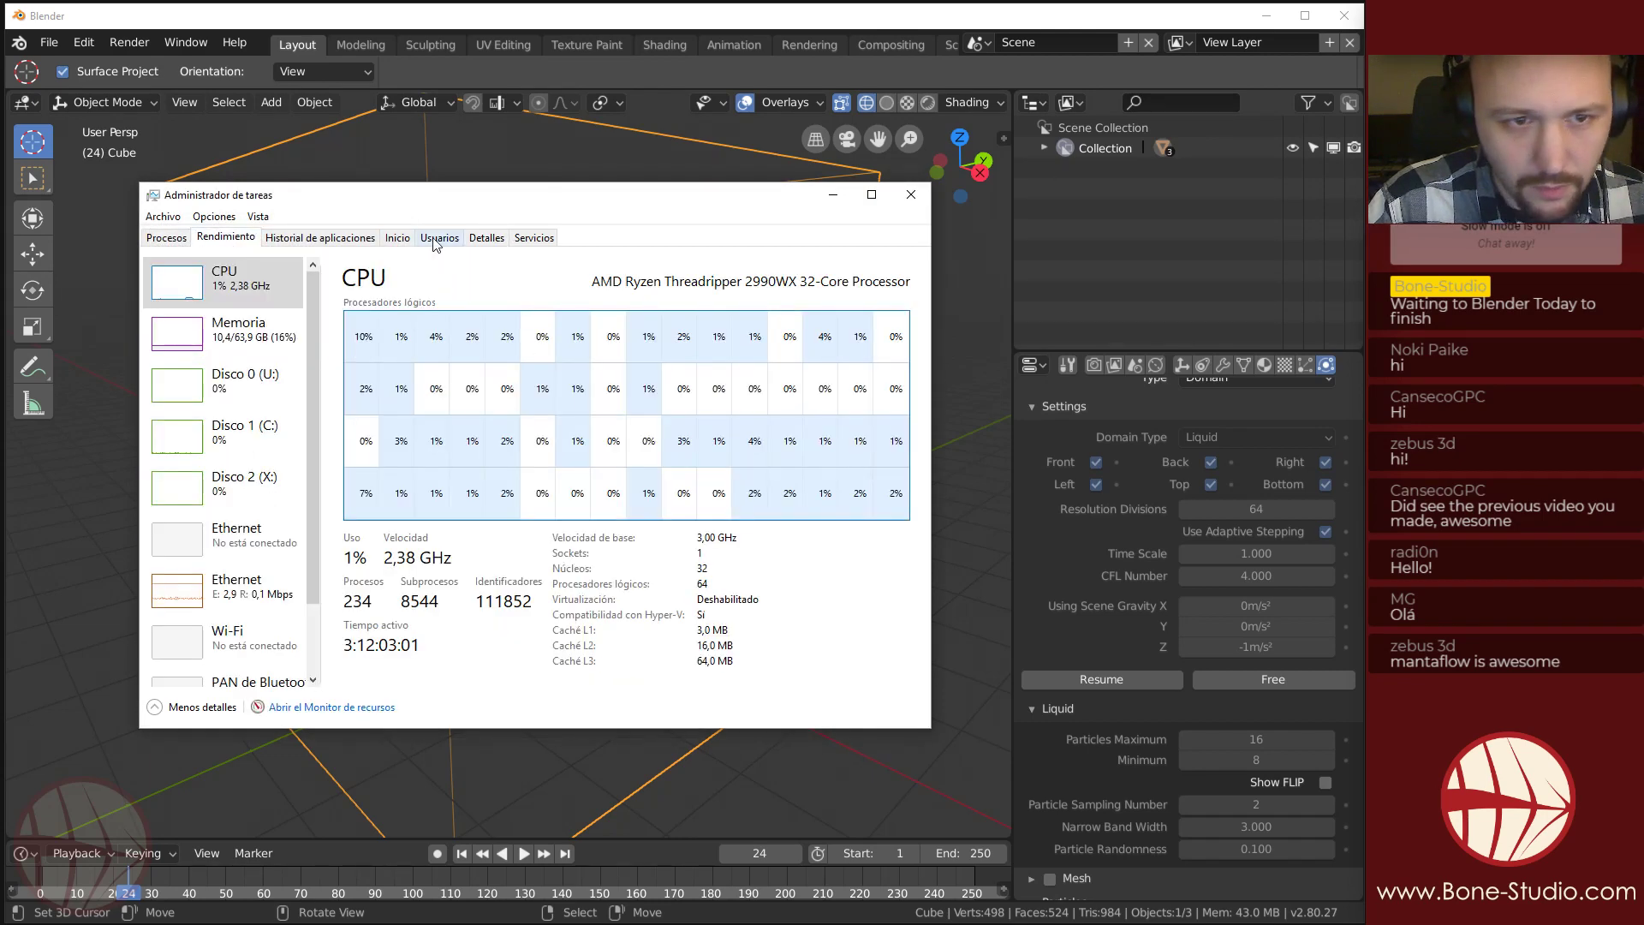
left_click_drag(454, 202, 521, 214)
left_click(1133, 682)
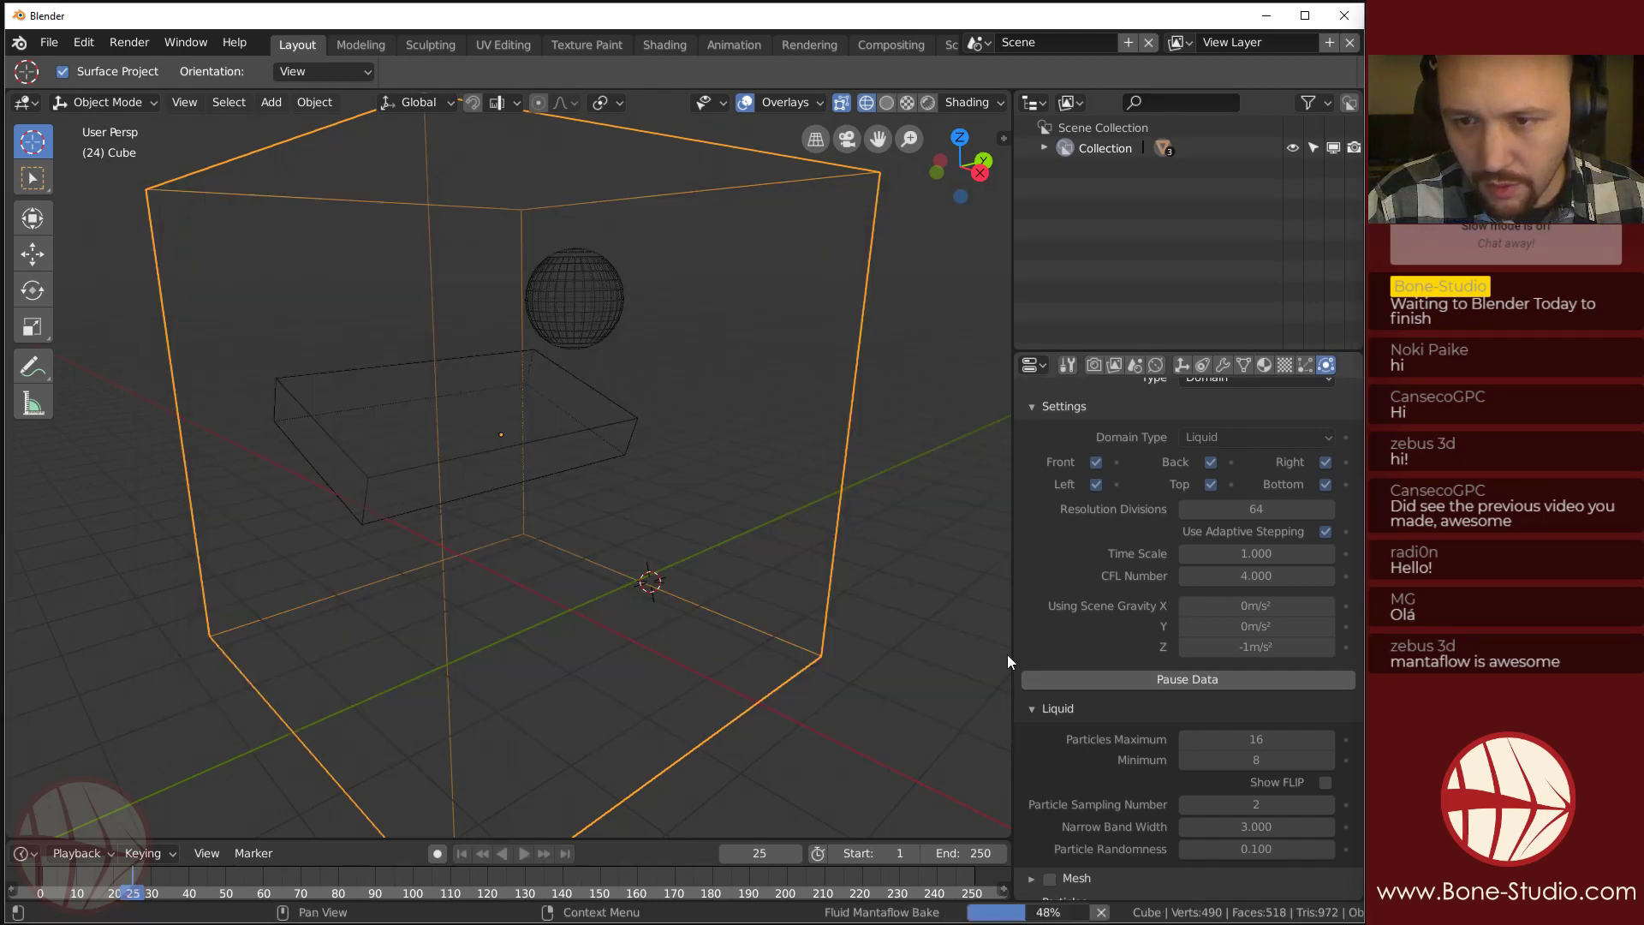
left_click(867, 471)
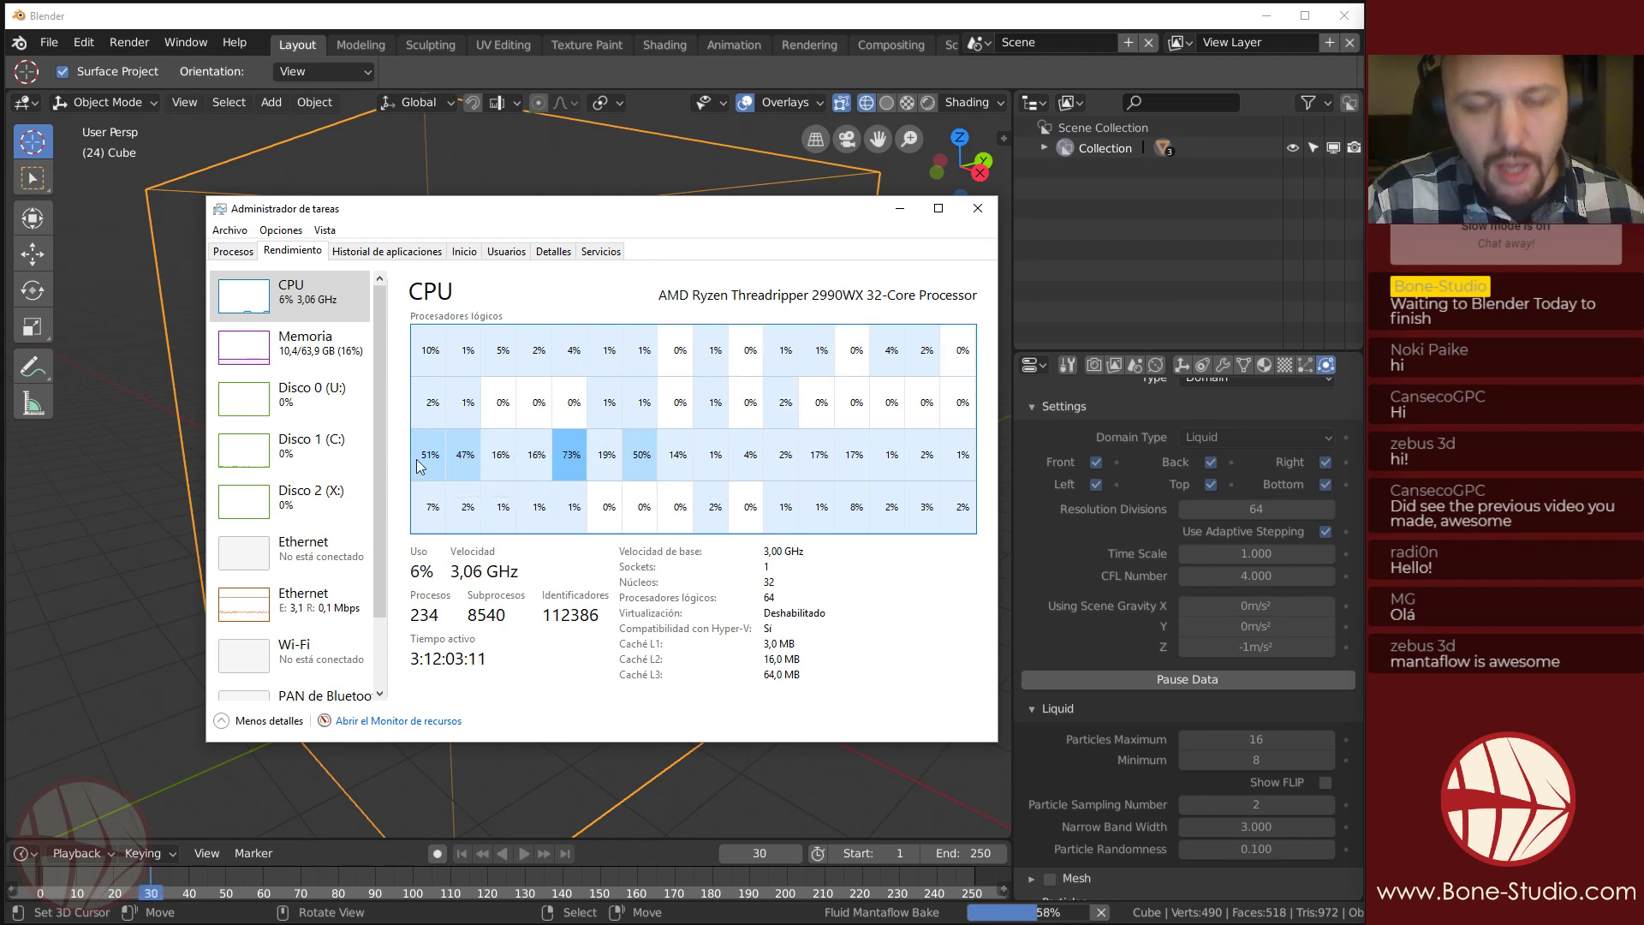
left_click_drag(550, 215, 738, 488)
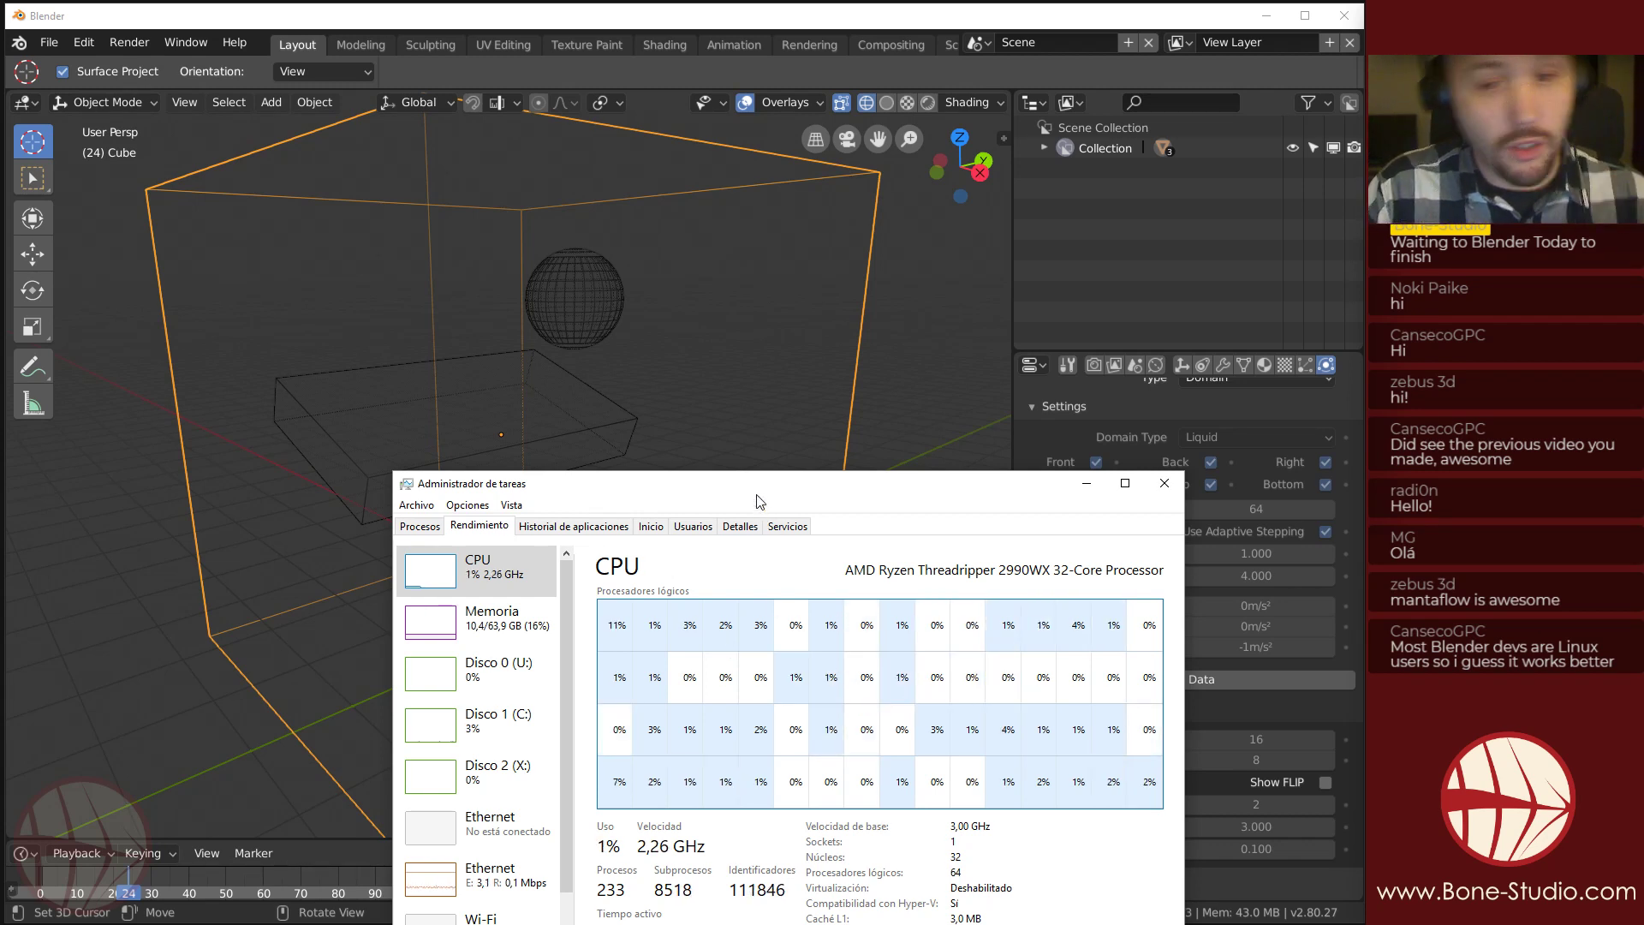
left_click_drag(753, 495, 1643, 633)
Deselect all objects and briefly play the animation from frame 1, returning to frame 1.
mouse_move(506, 569)
middle_mouse_down()
mouse_move(513, 514)
mouse_move(503, 547)
middle_mouse_up()
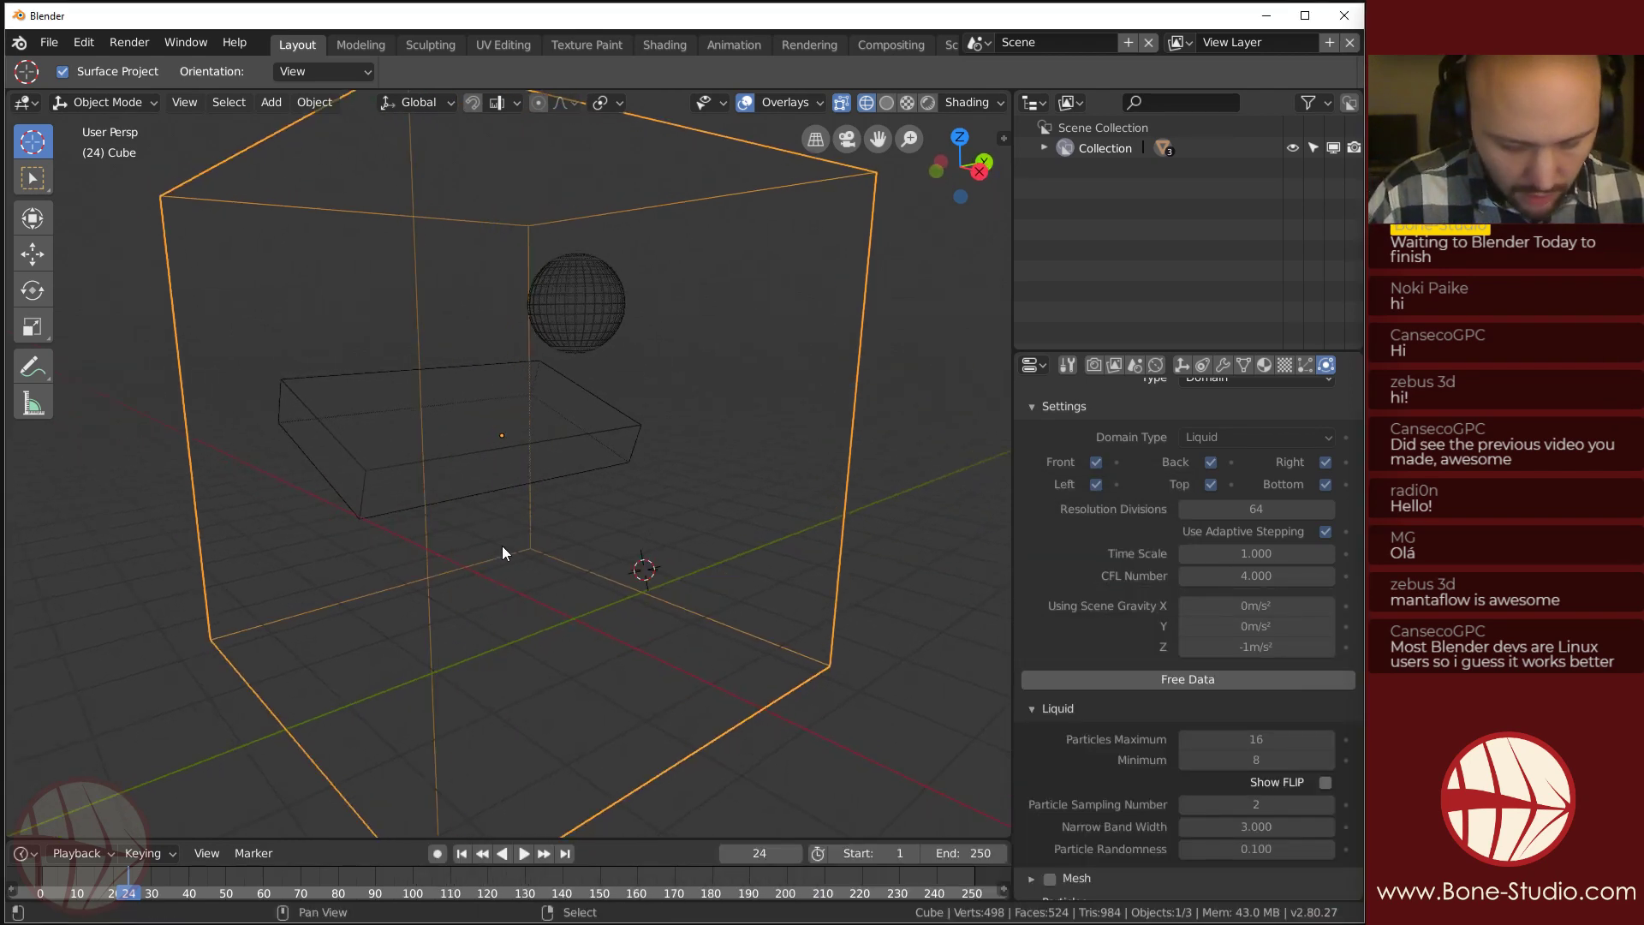
key("shift+Left")
key("alt+a")
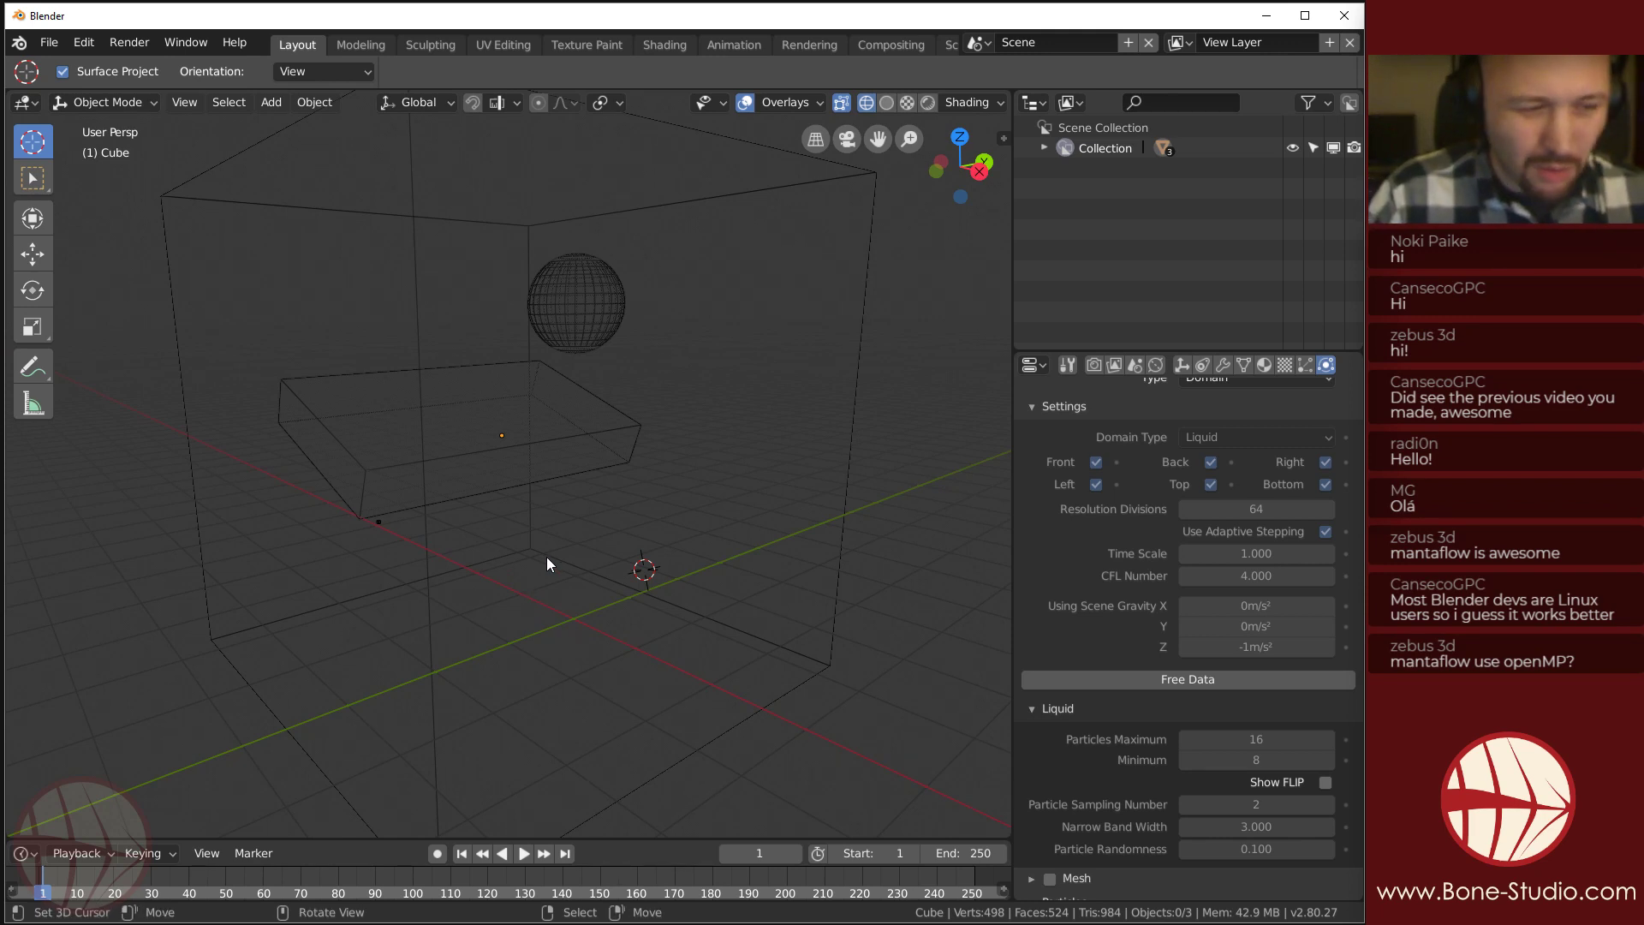
middle_click_drag(401, 438, 432, 471)
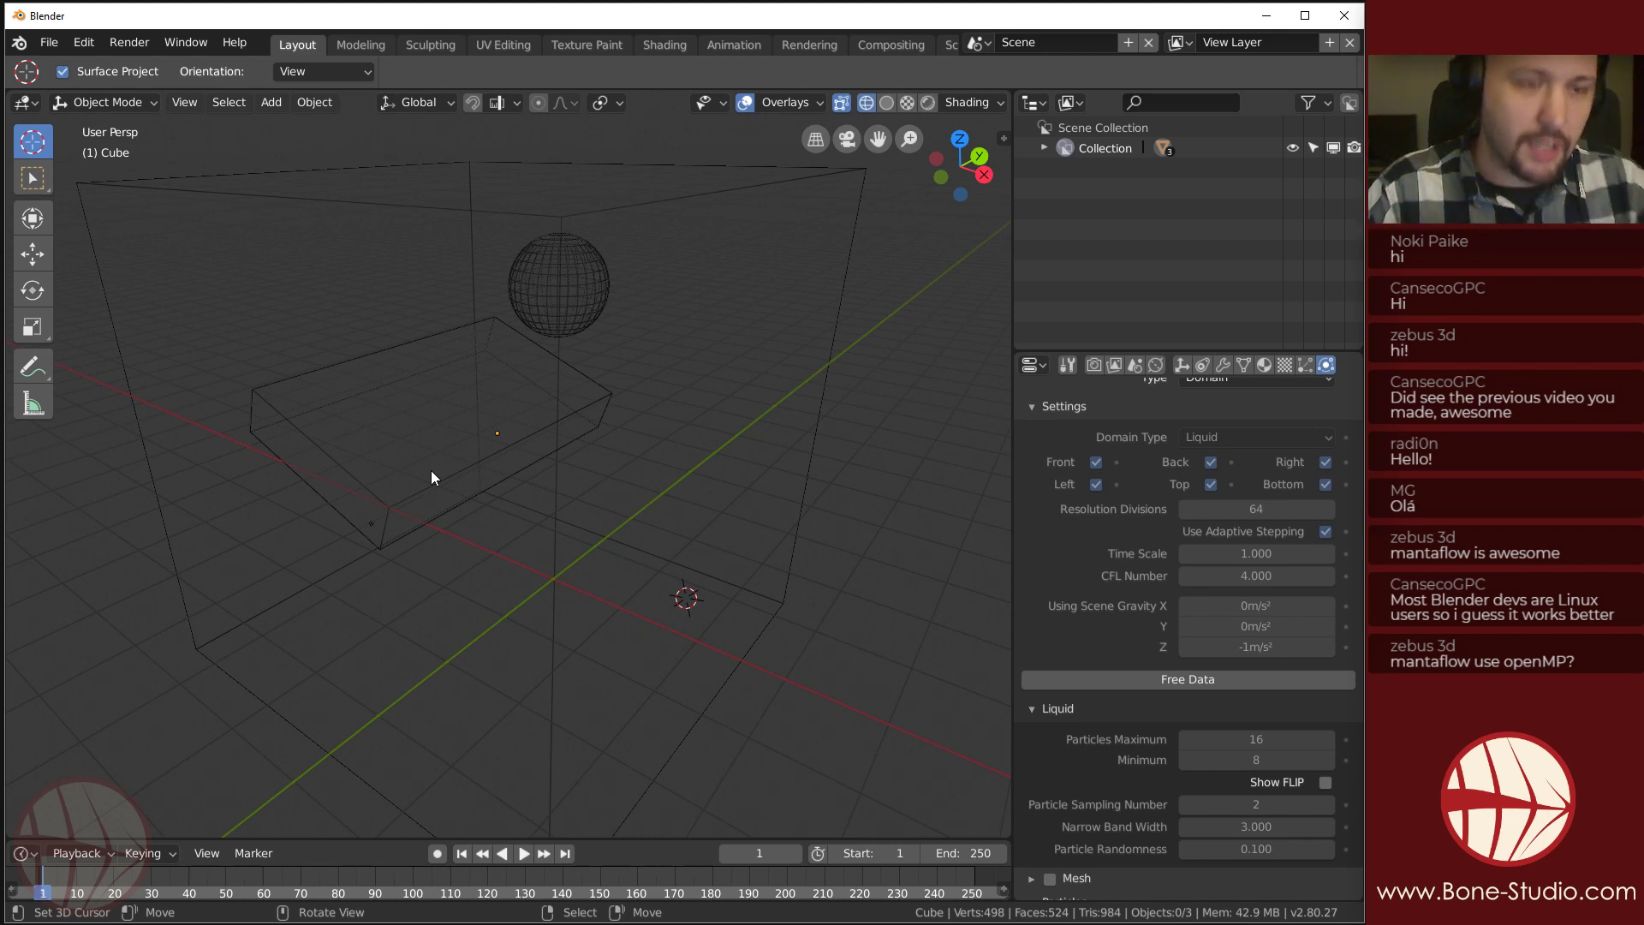
middle_click_drag(446, 437, 471, 416)
key("space")
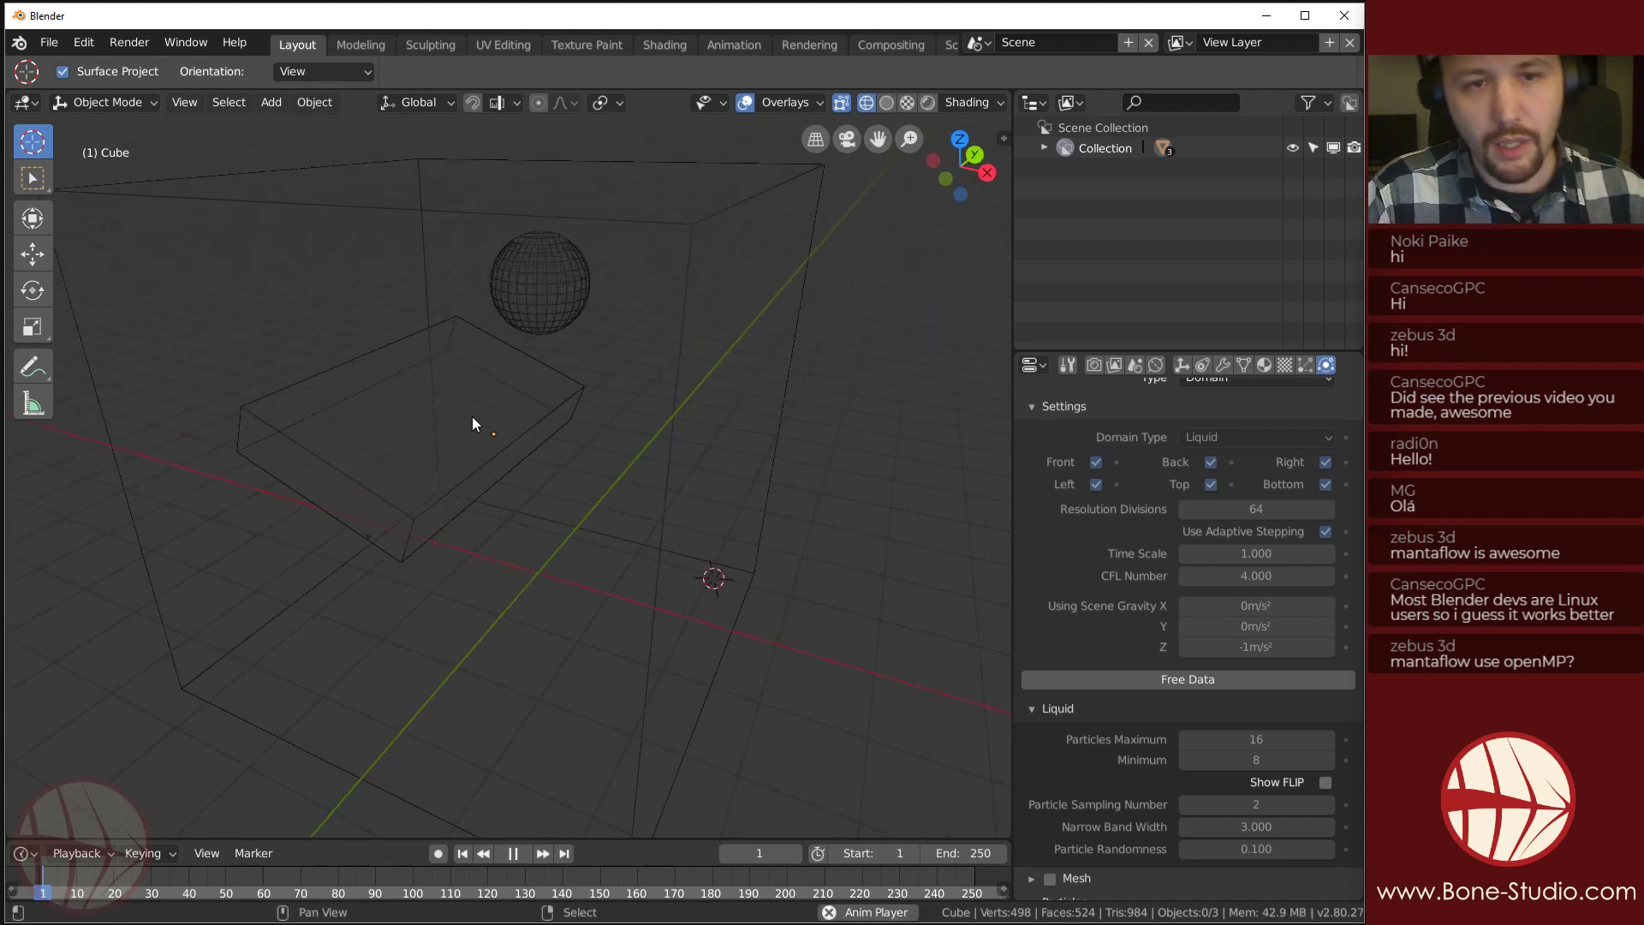
key("space")
key("shift+Left")
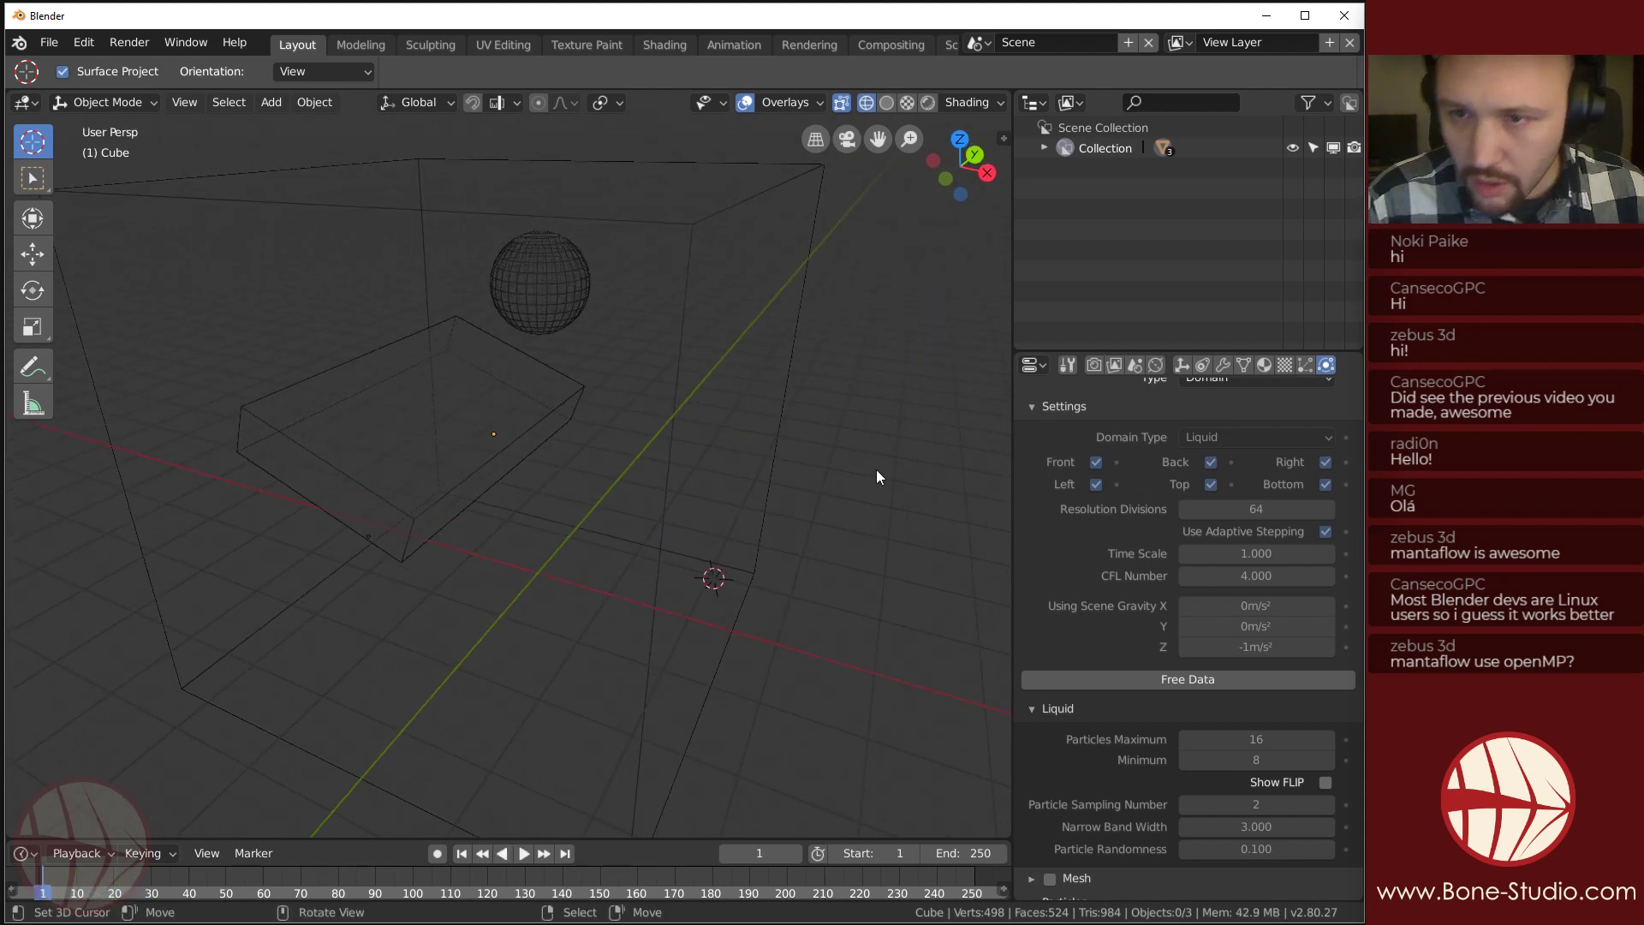
Free the domain's baked fluid data and bake it again with Show FLIP enabled.
left_click(1305, 366)
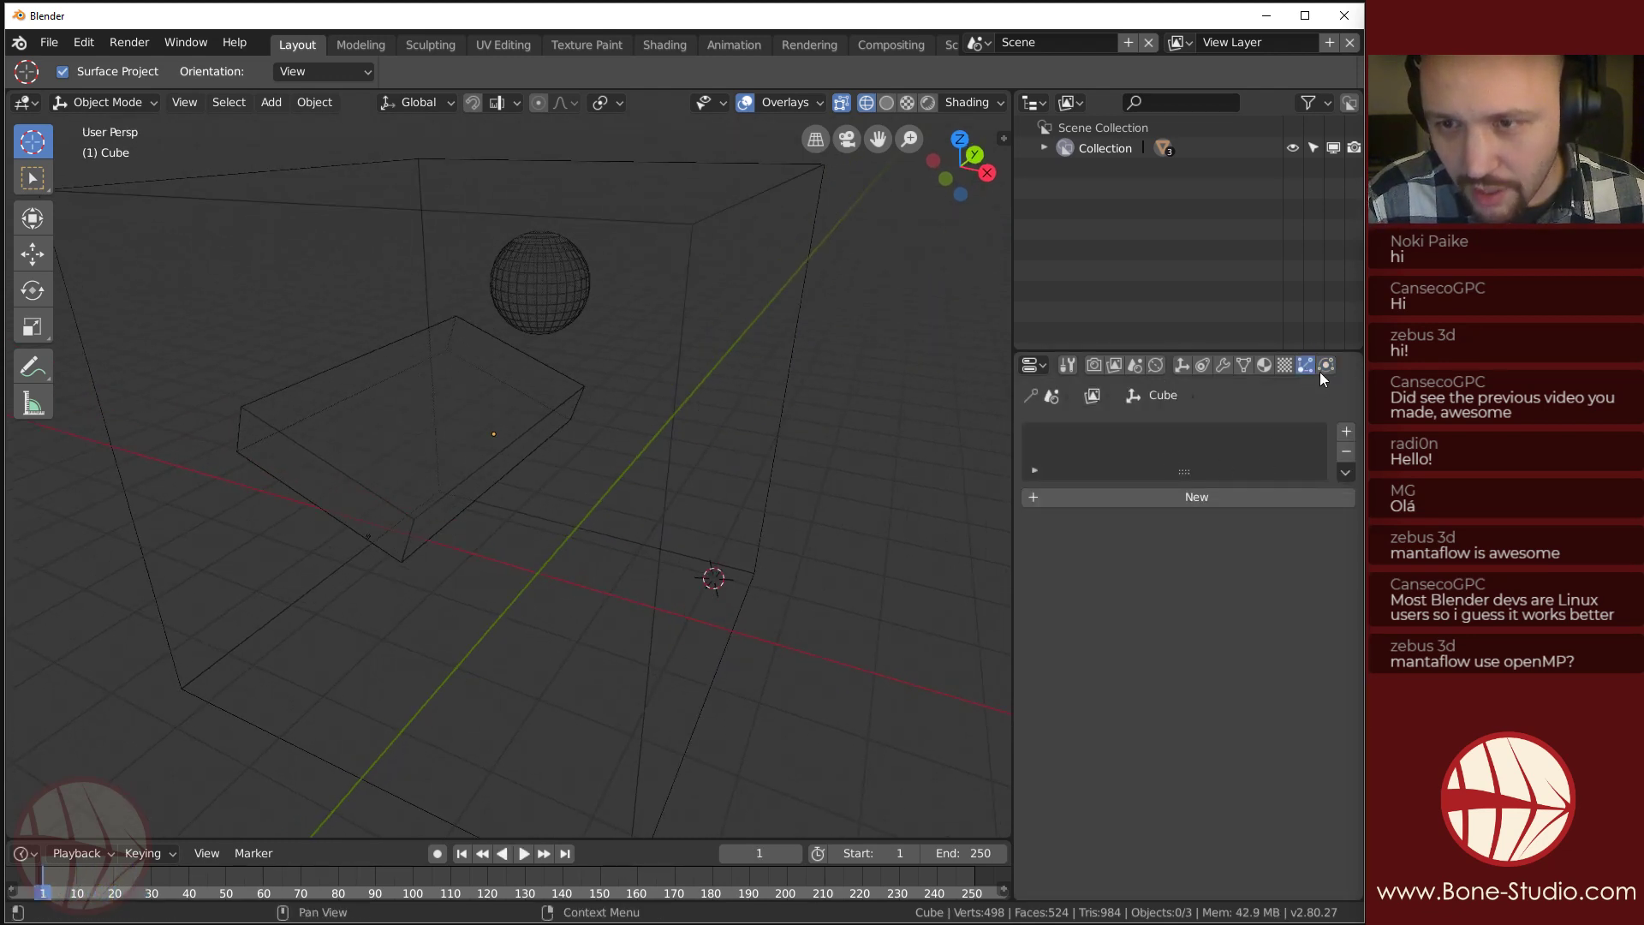
left_click(1326, 367)
left_click(1175, 679)
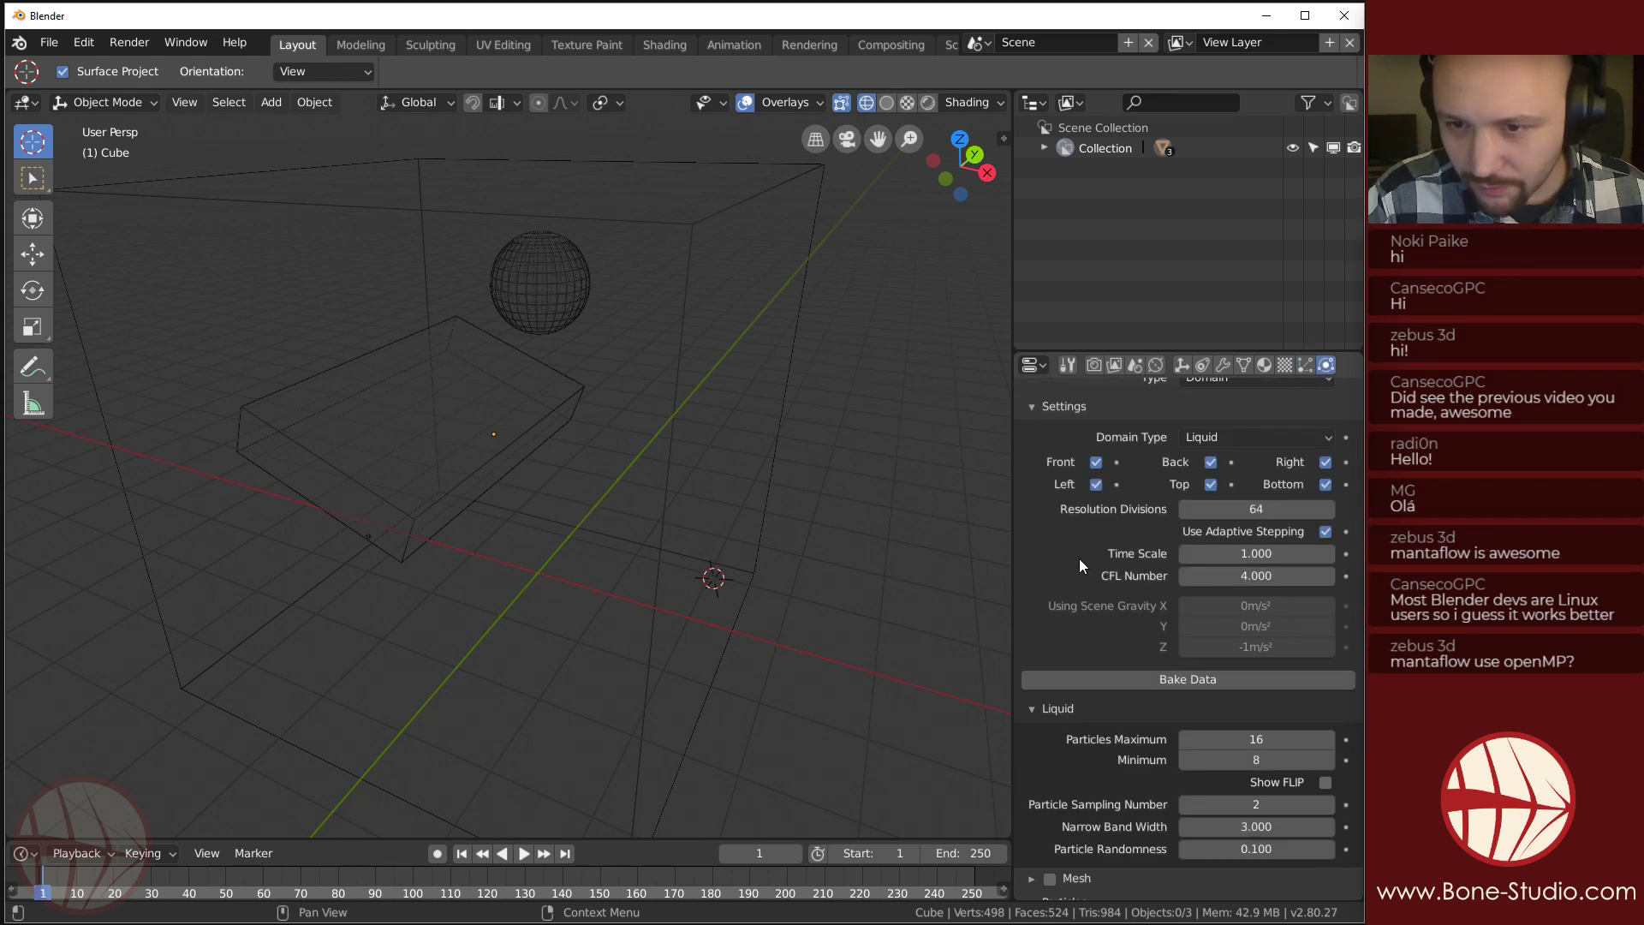
scroll(1132, 567, "down", 4)
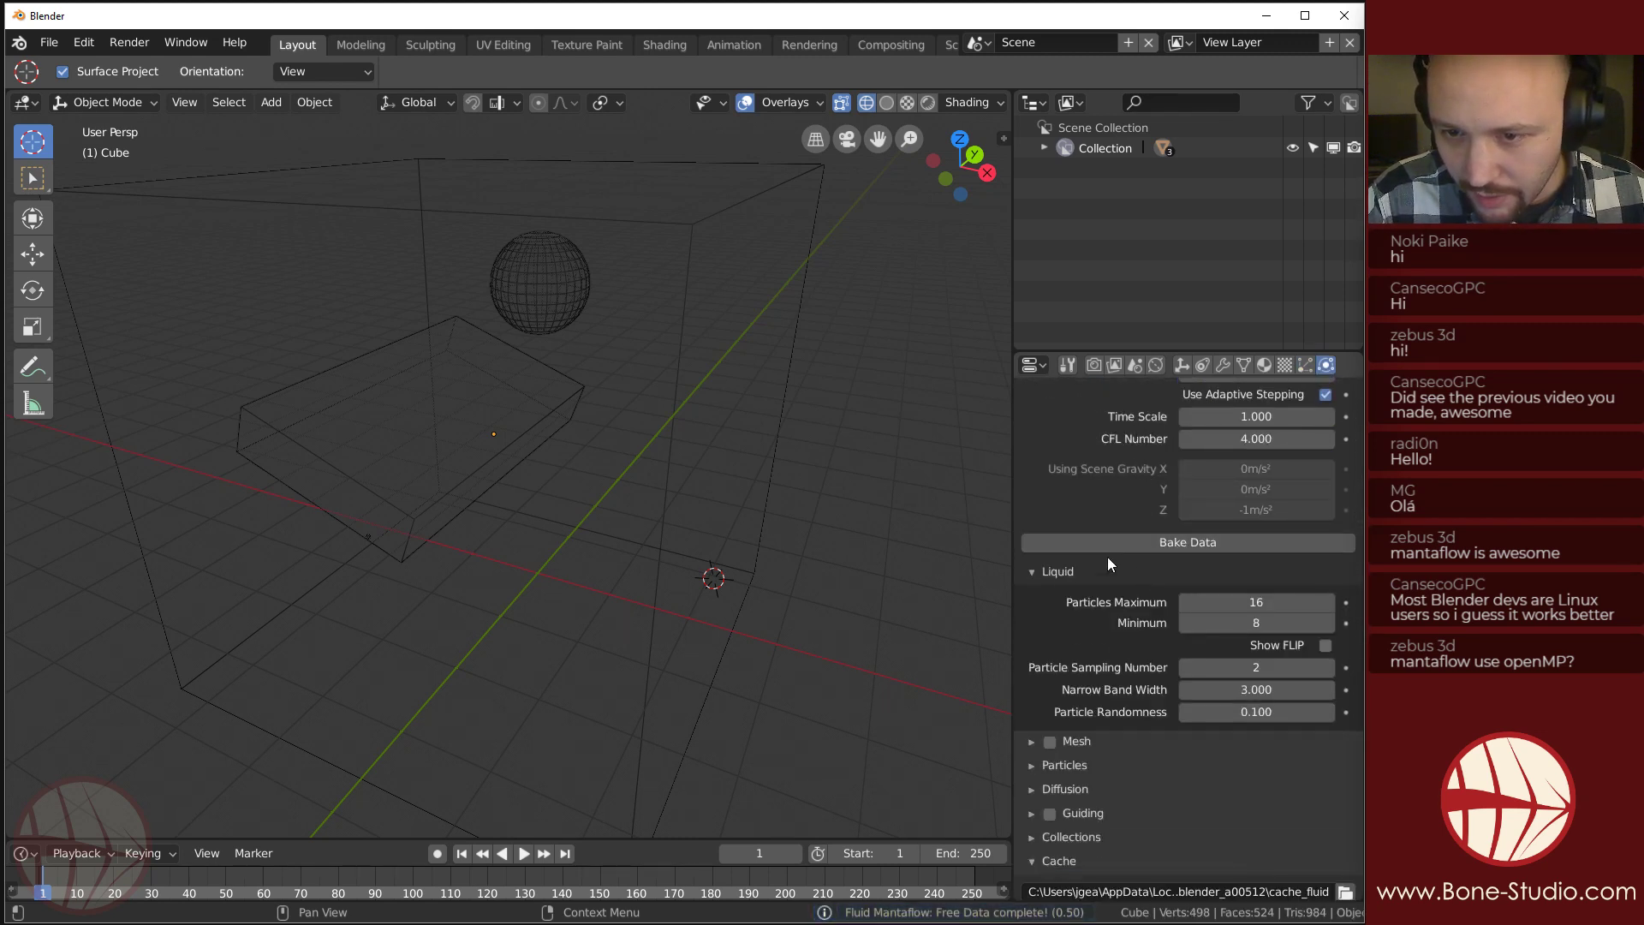
left_click(1324, 647)
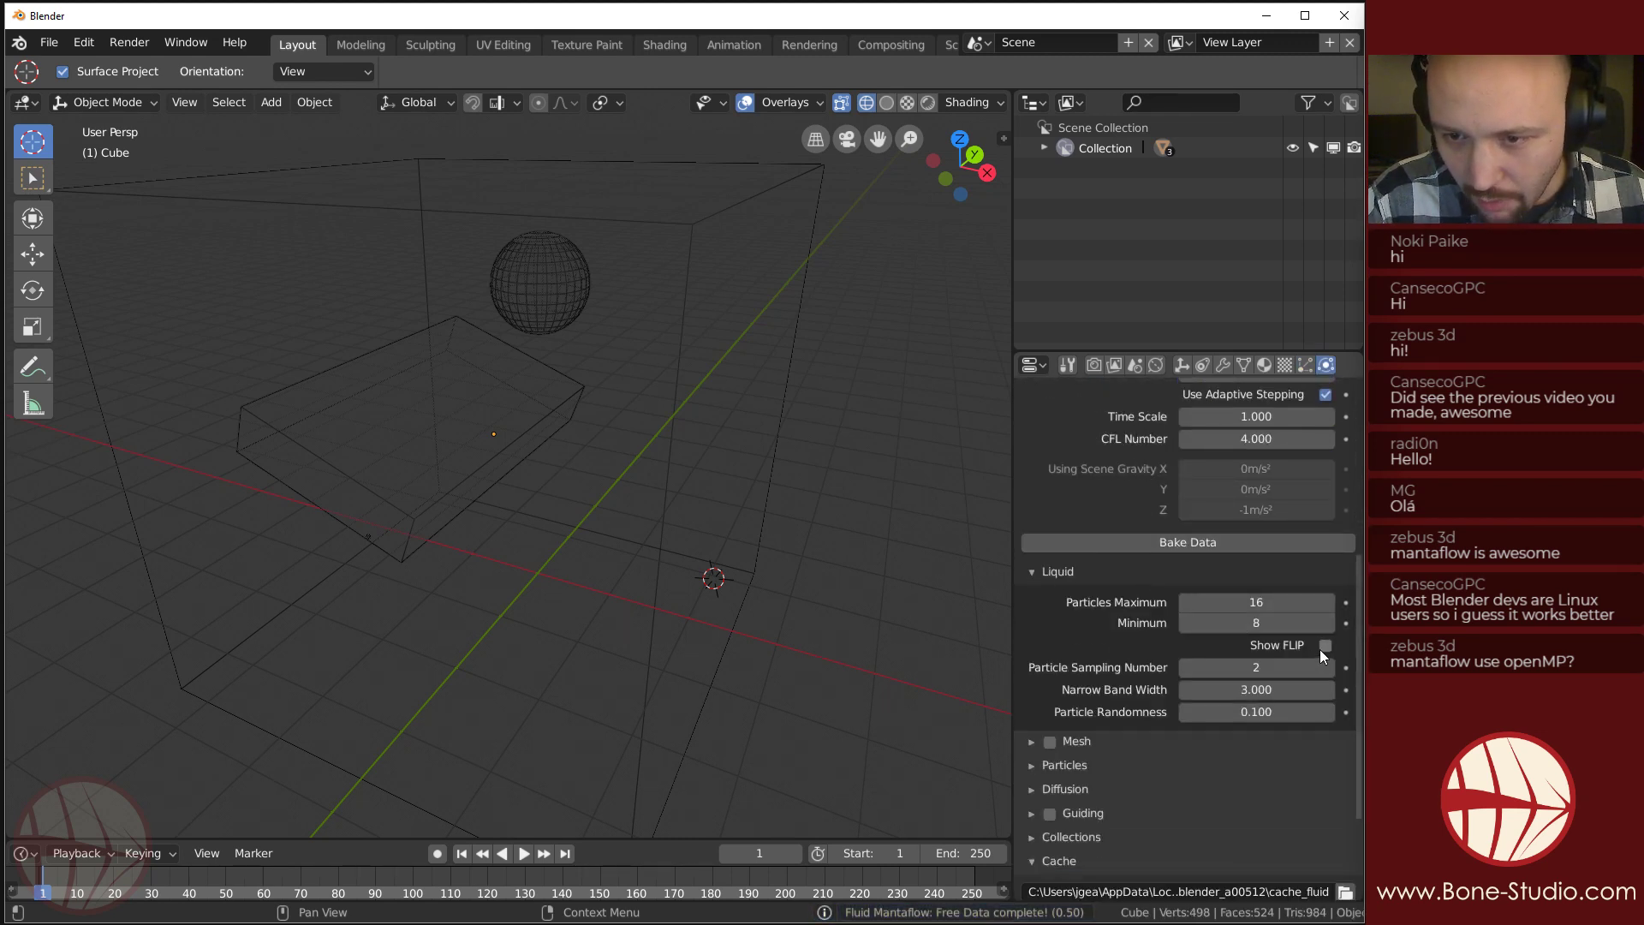
left_click(1161, 543)
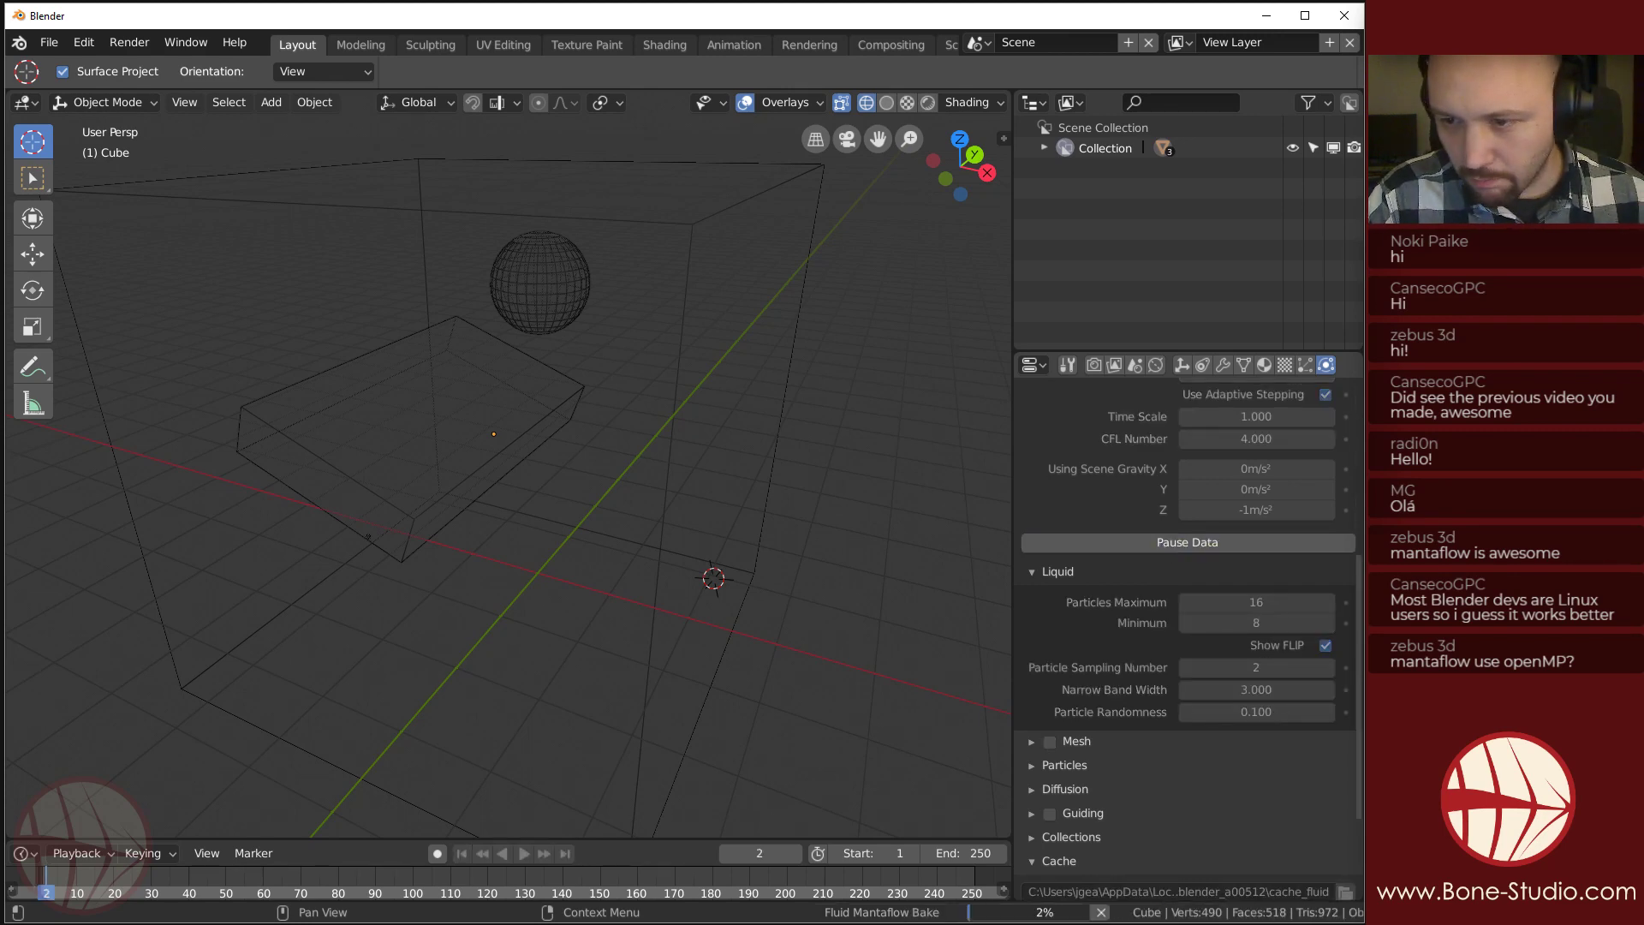
Examine the load per logical processor in Task Manager while the data bakes, and return to Blender.
key("ctrl+shift+Escape")
left_click_drag(829, 726, 461, 543)
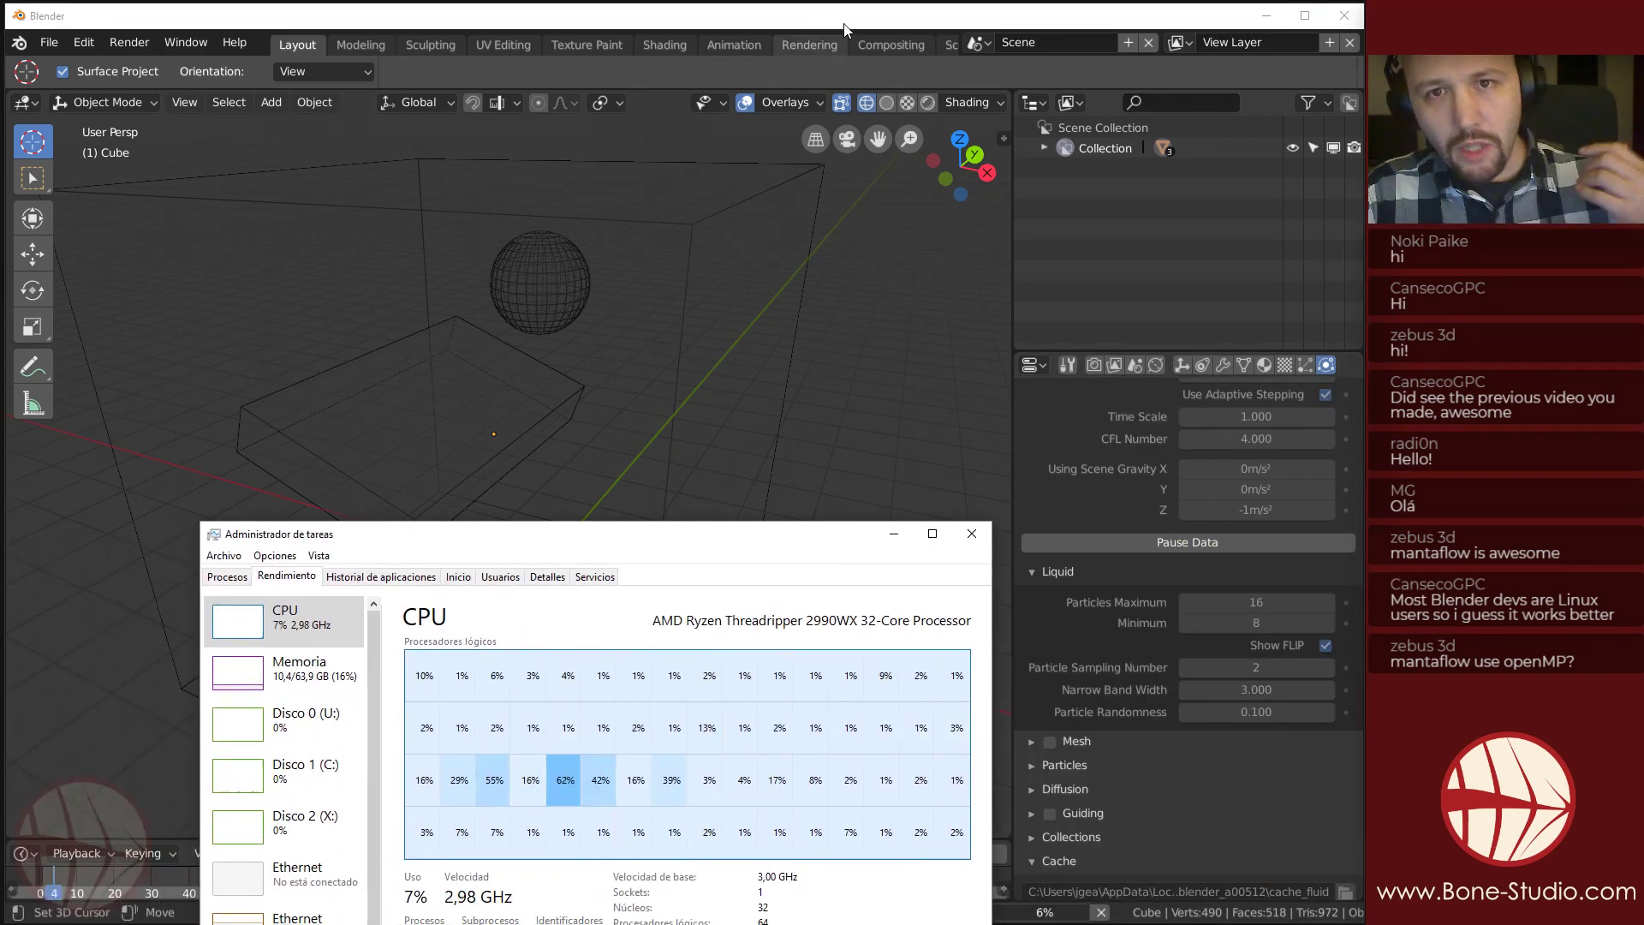
left_click(918, 23)
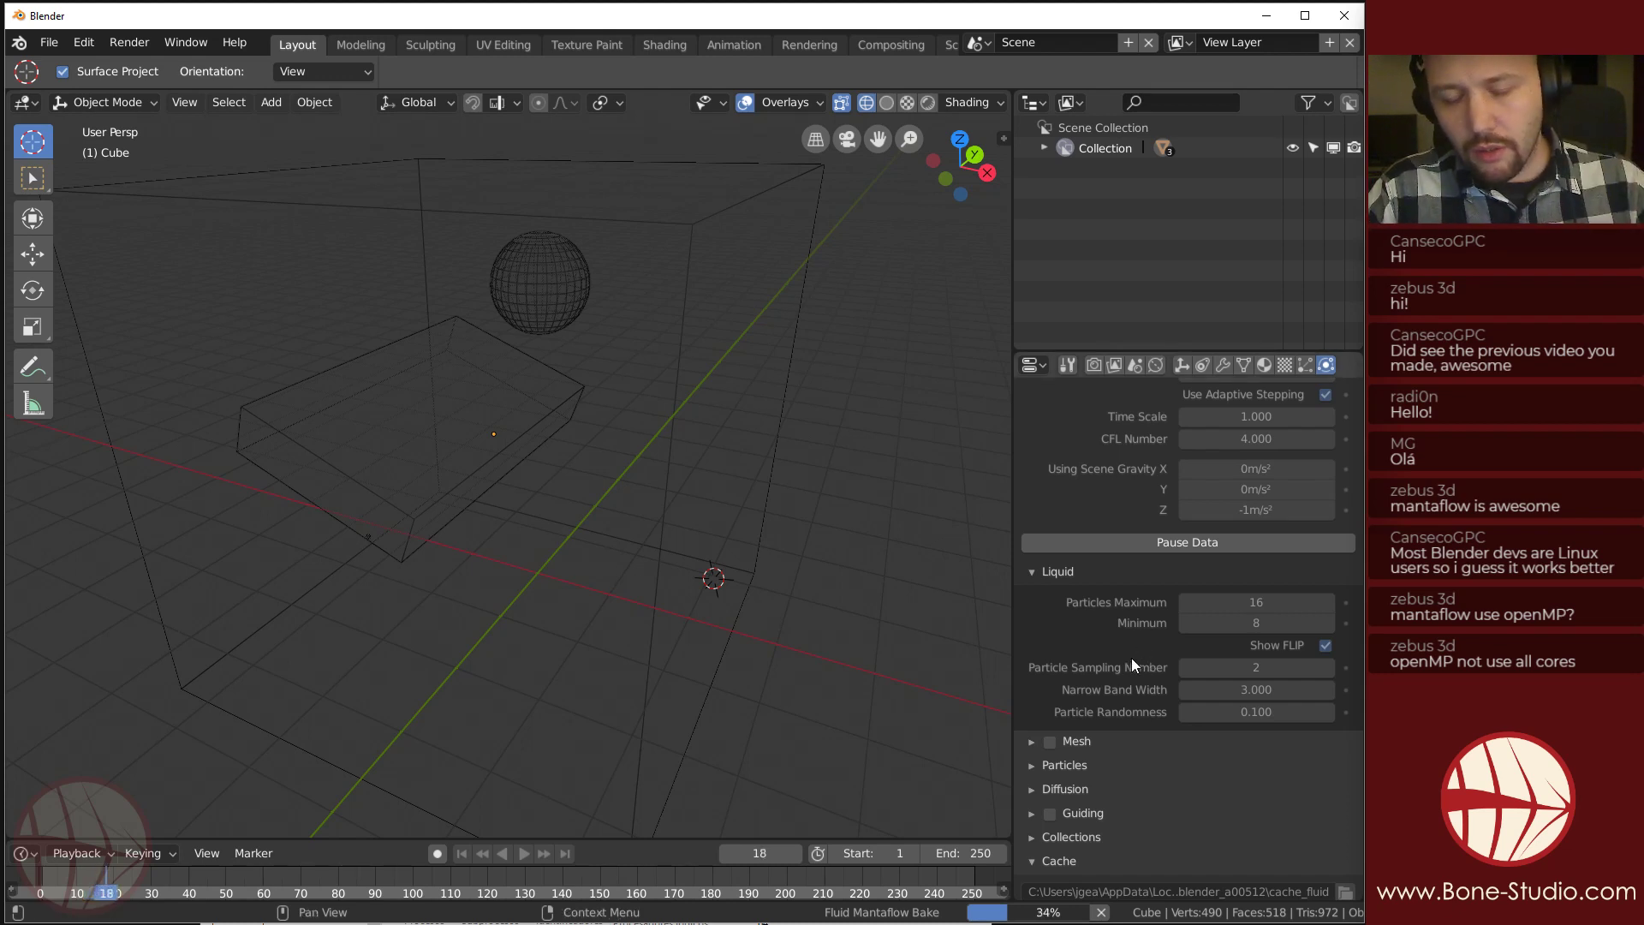
Collapse the domain's Cache settings and expand its Collections settings to view the Flow and Effector fields.
scroll(1132, 658, "down", 2)
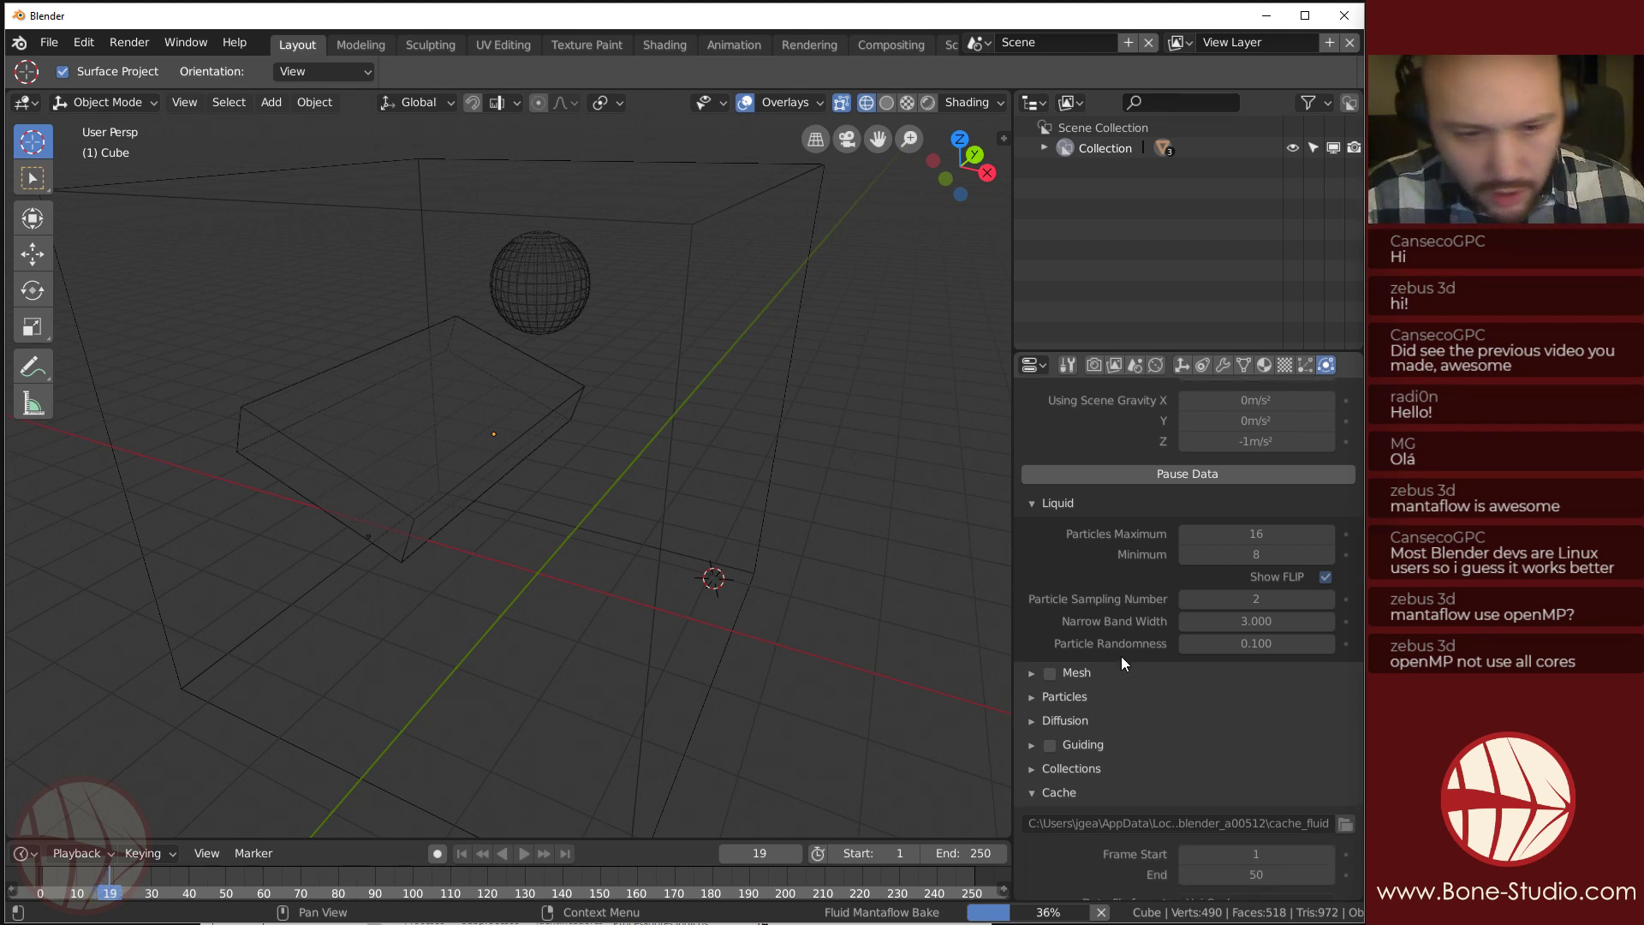
scroll(1104, 689, "down", 2)
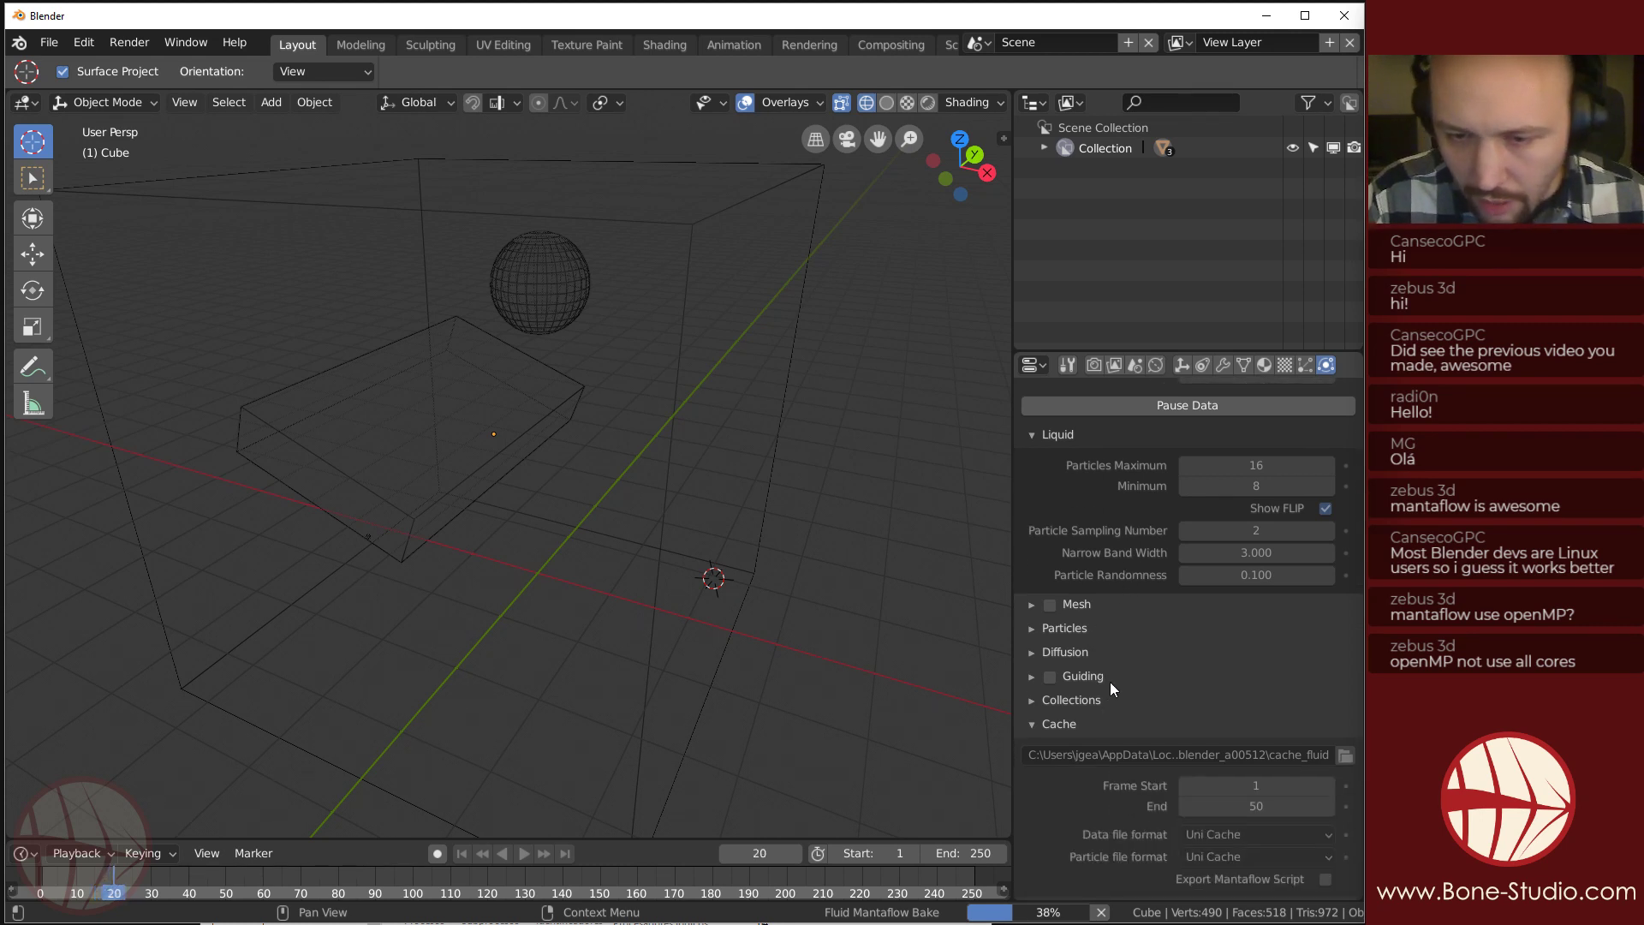
left_click(1032, 725)
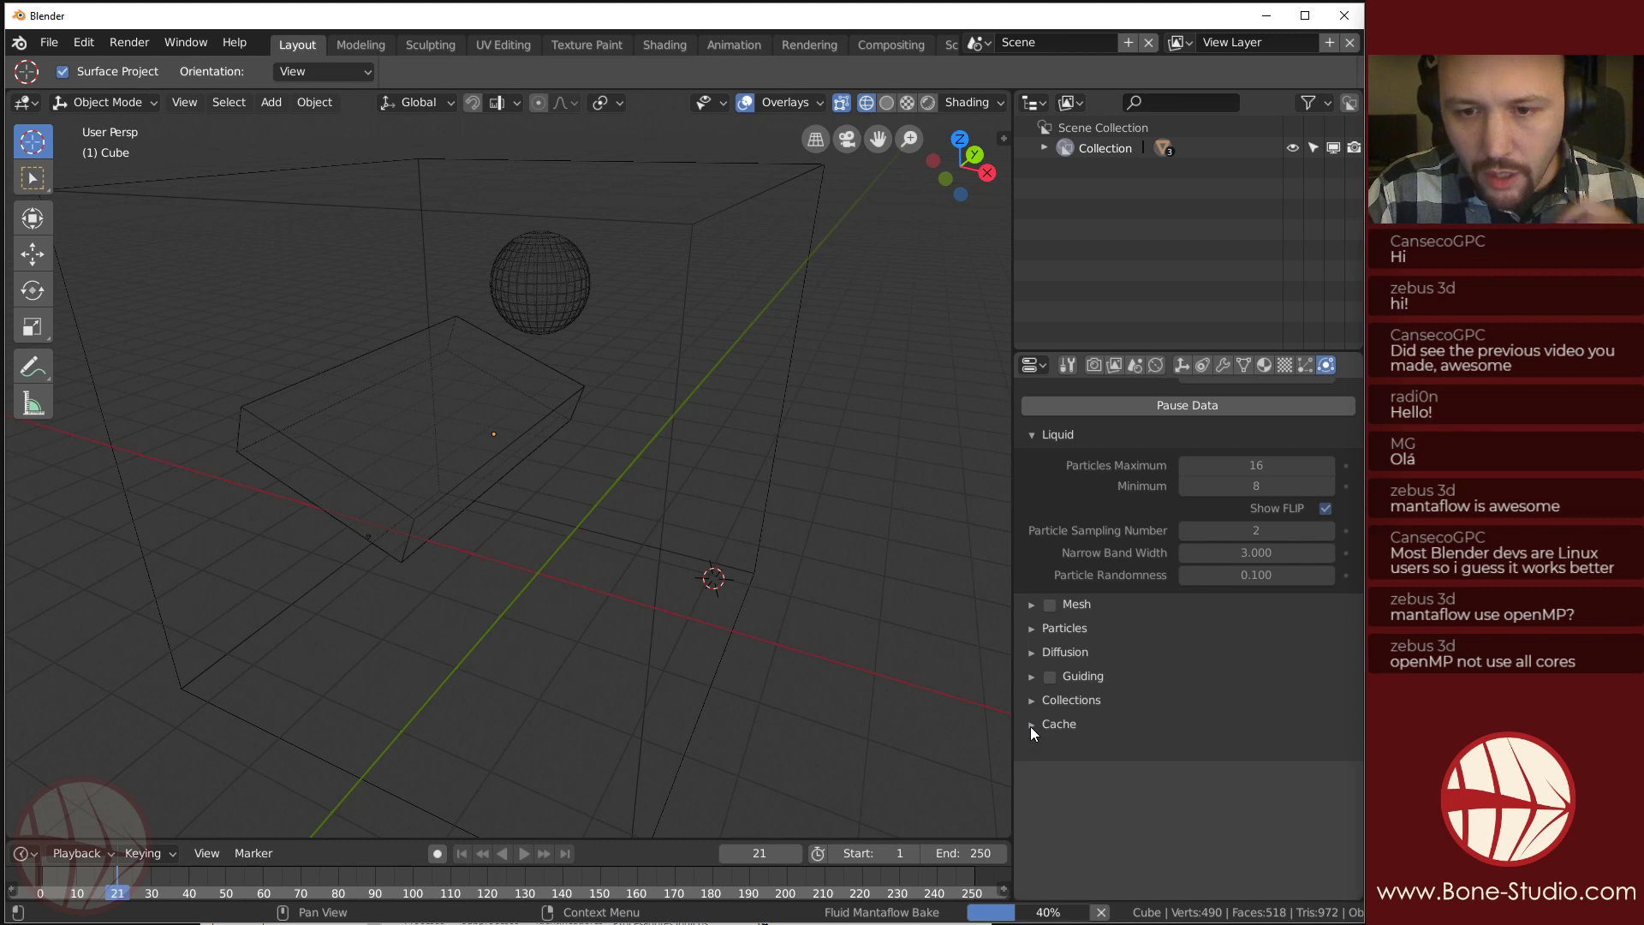
left_click(1032, 840)
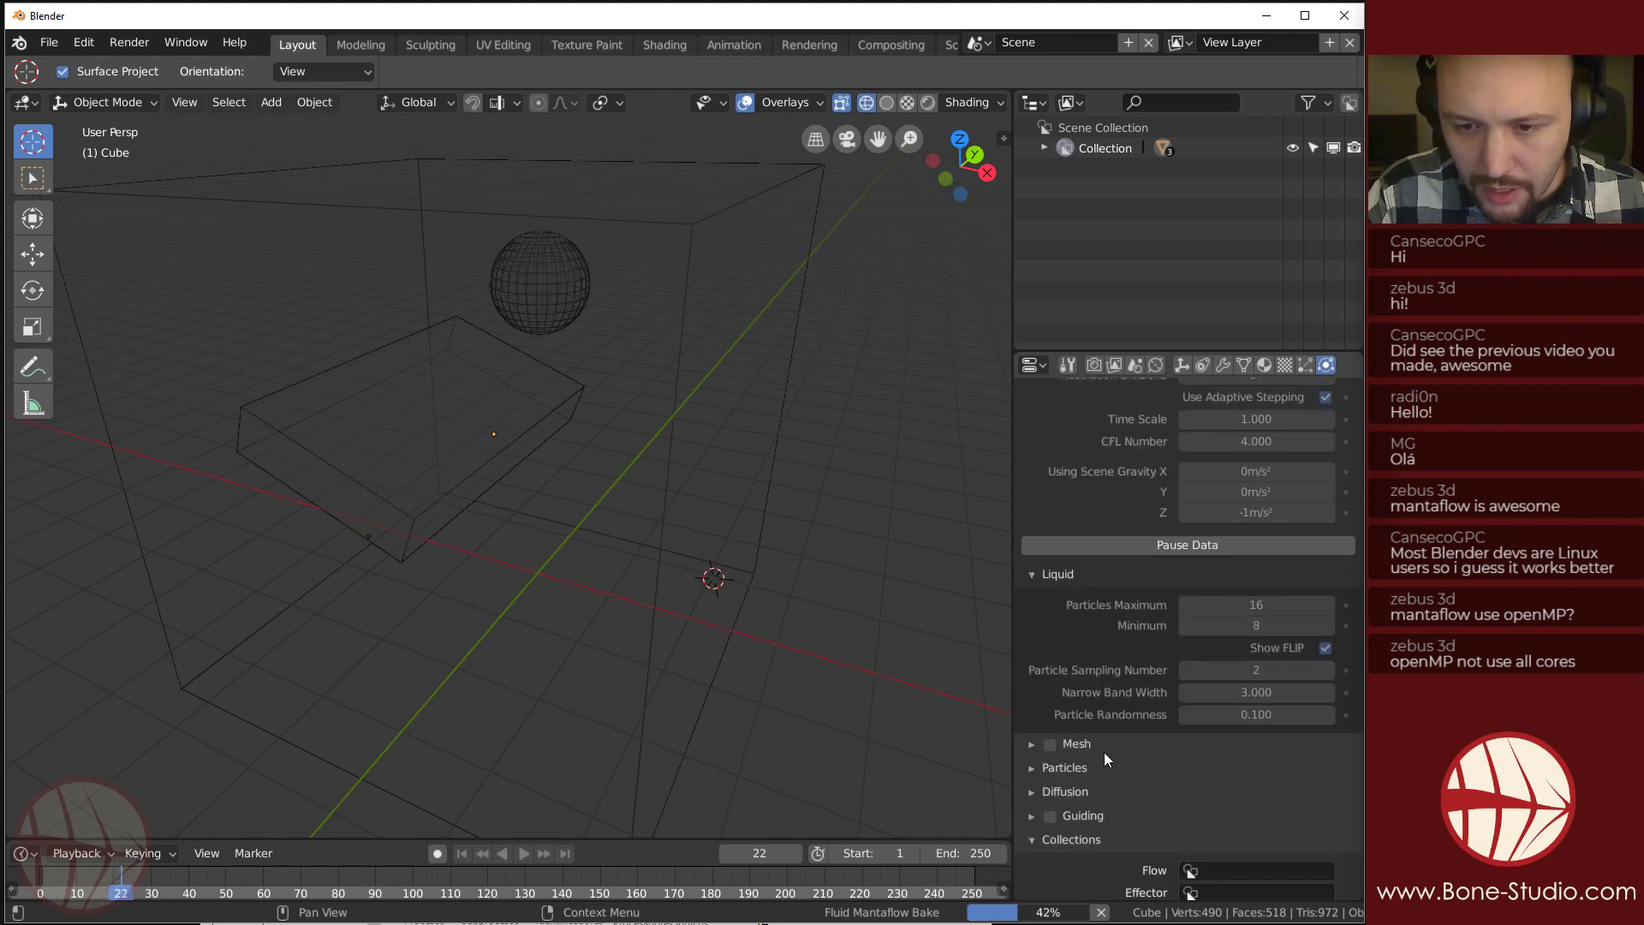
scroll(1147, 779, "down", 2)
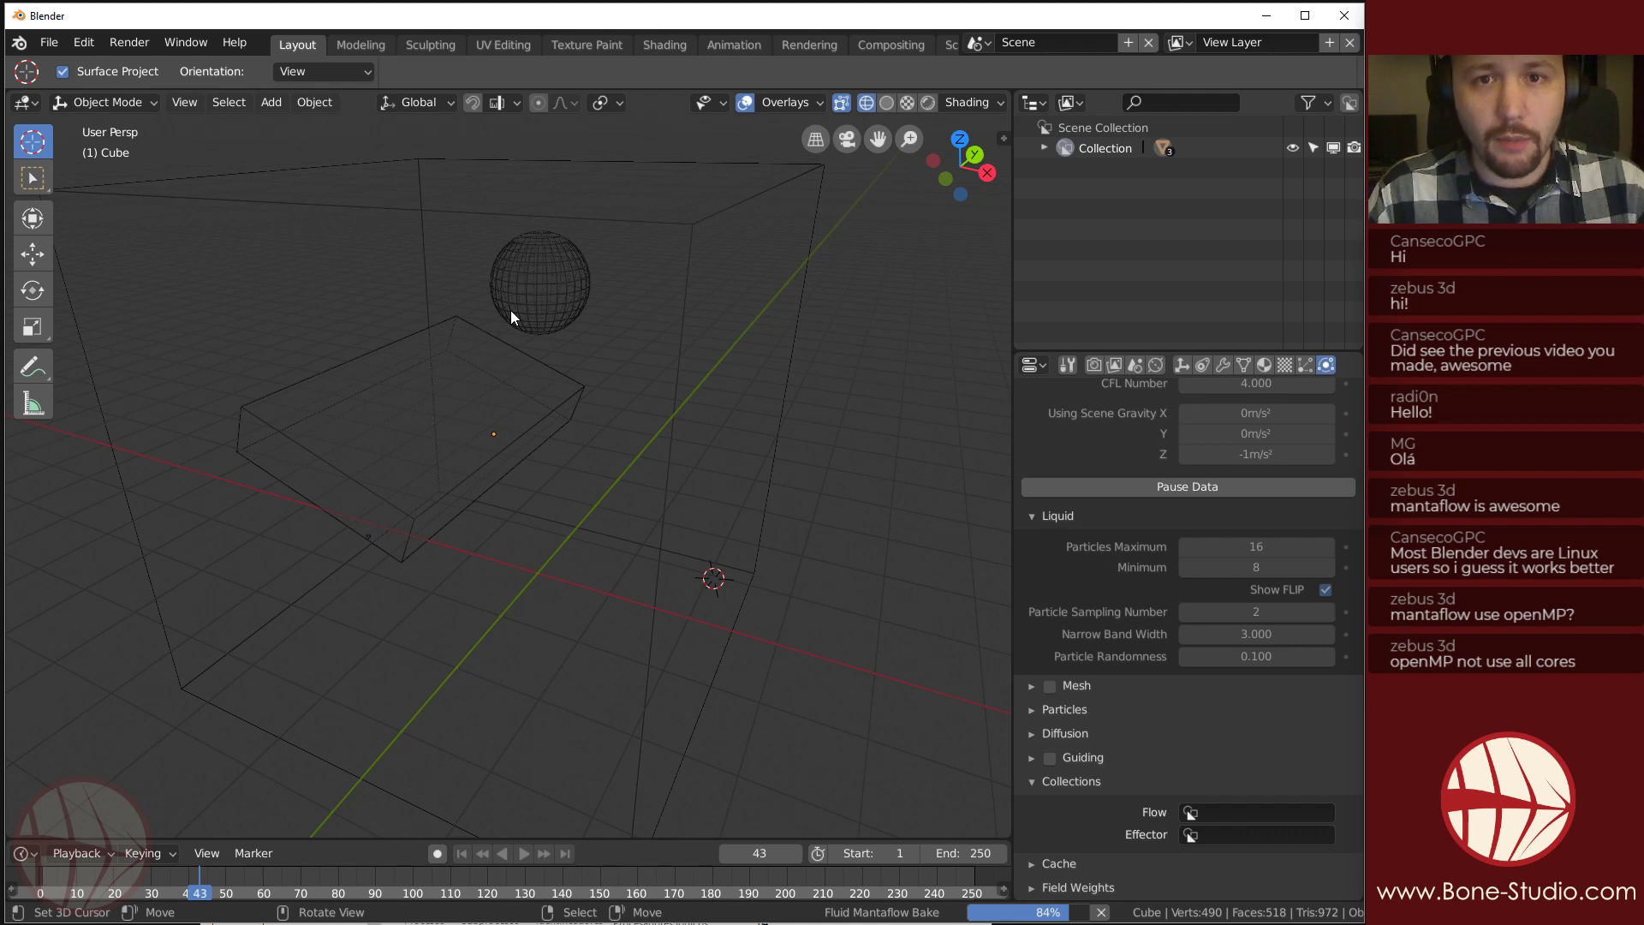
Select the sphere and play back the baked FLIP particles while viewing the domain from different angles.
left_click(510, 310)
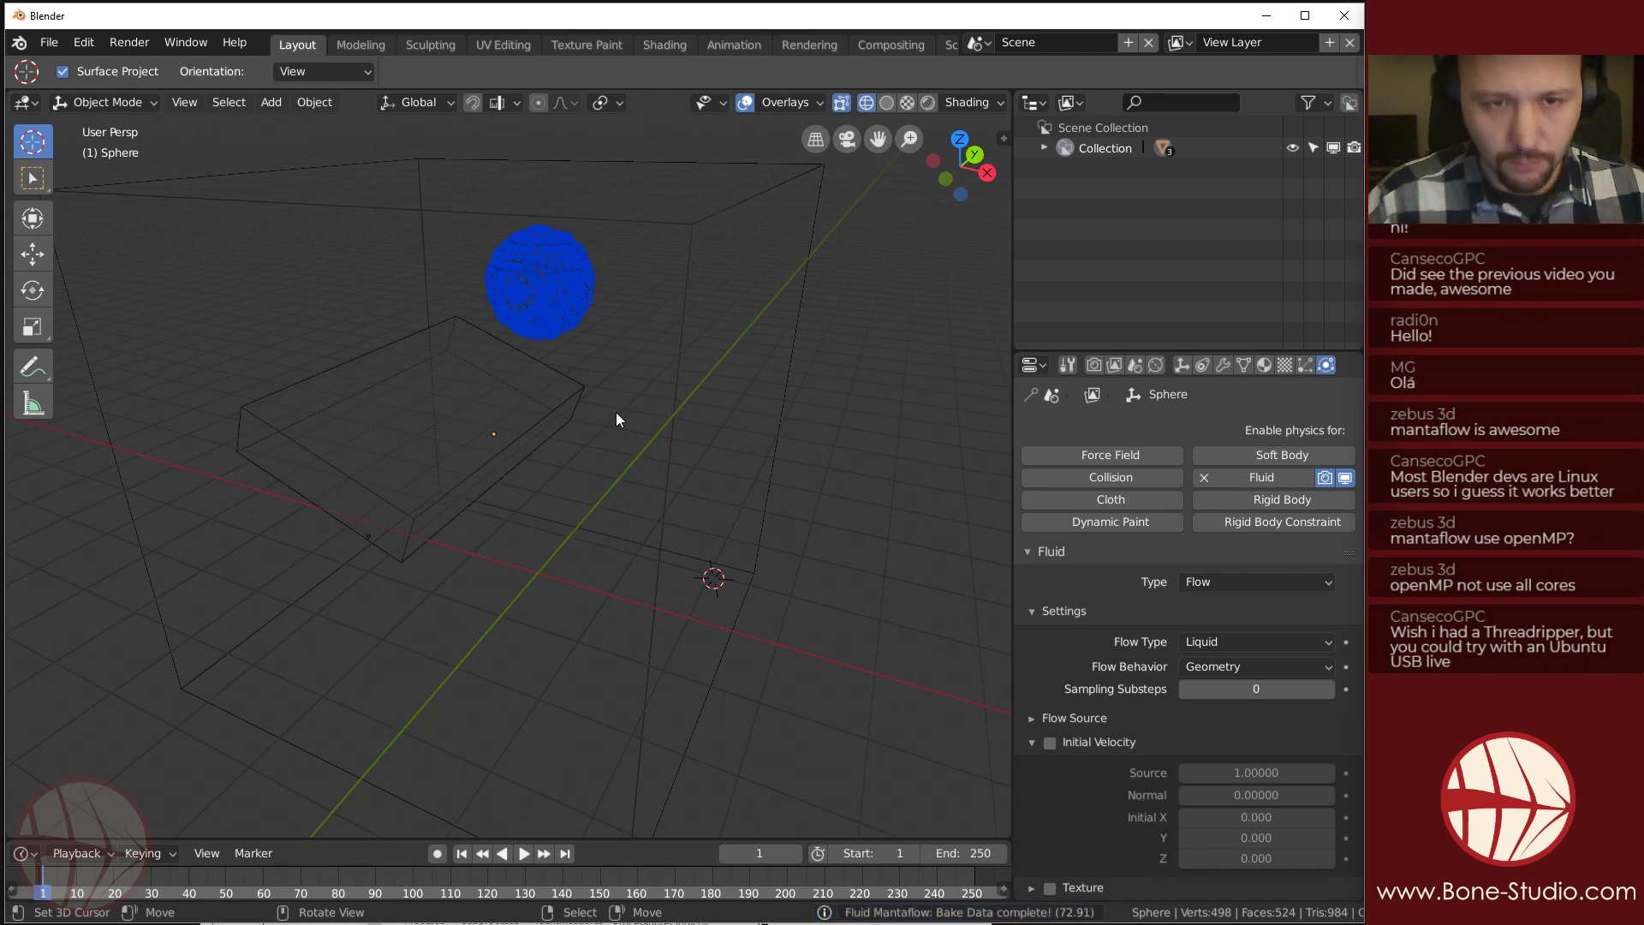
middle_click_drag(552, 425, 463, 238)
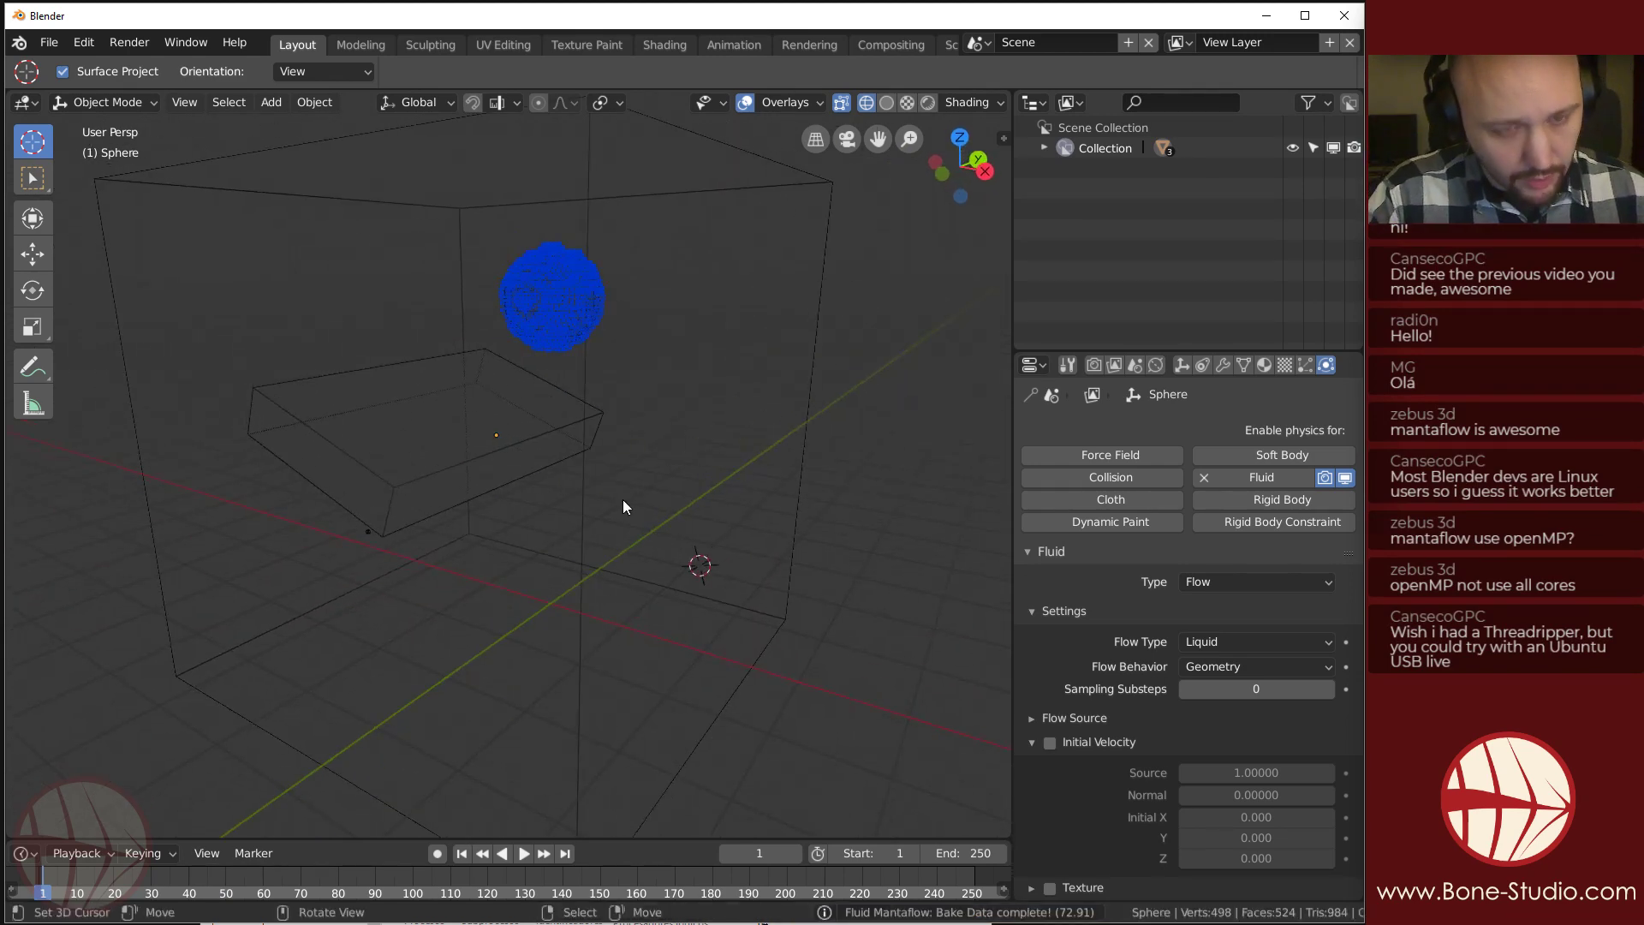
key("space")
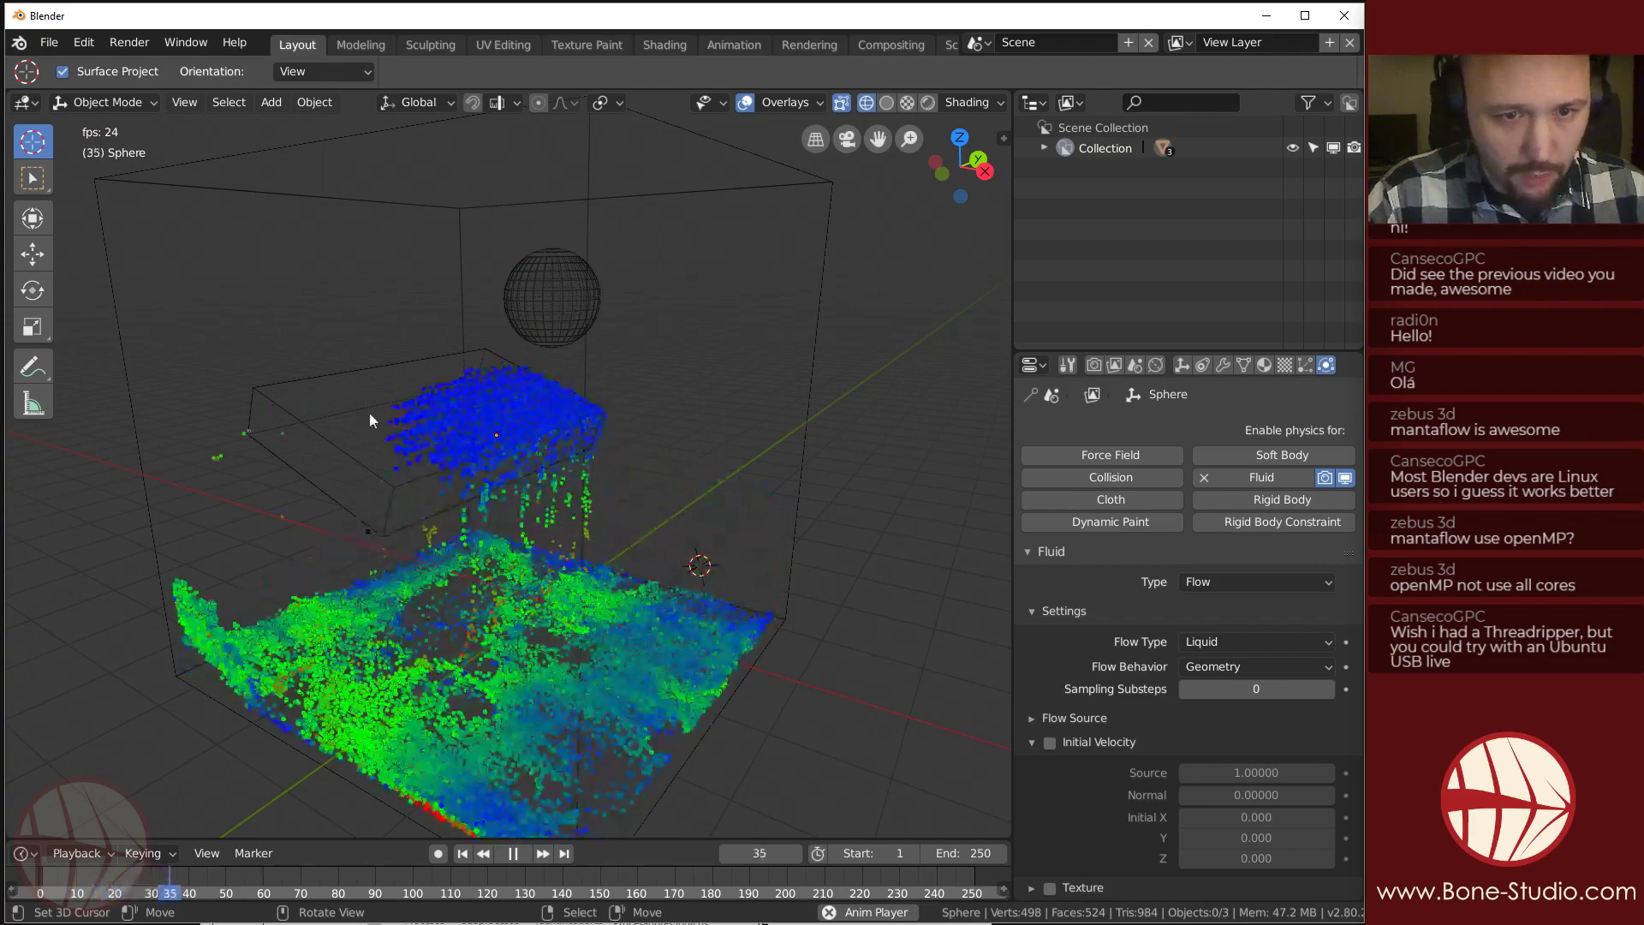
middle_click_drag(370, 420, 454, 469)
key("space")
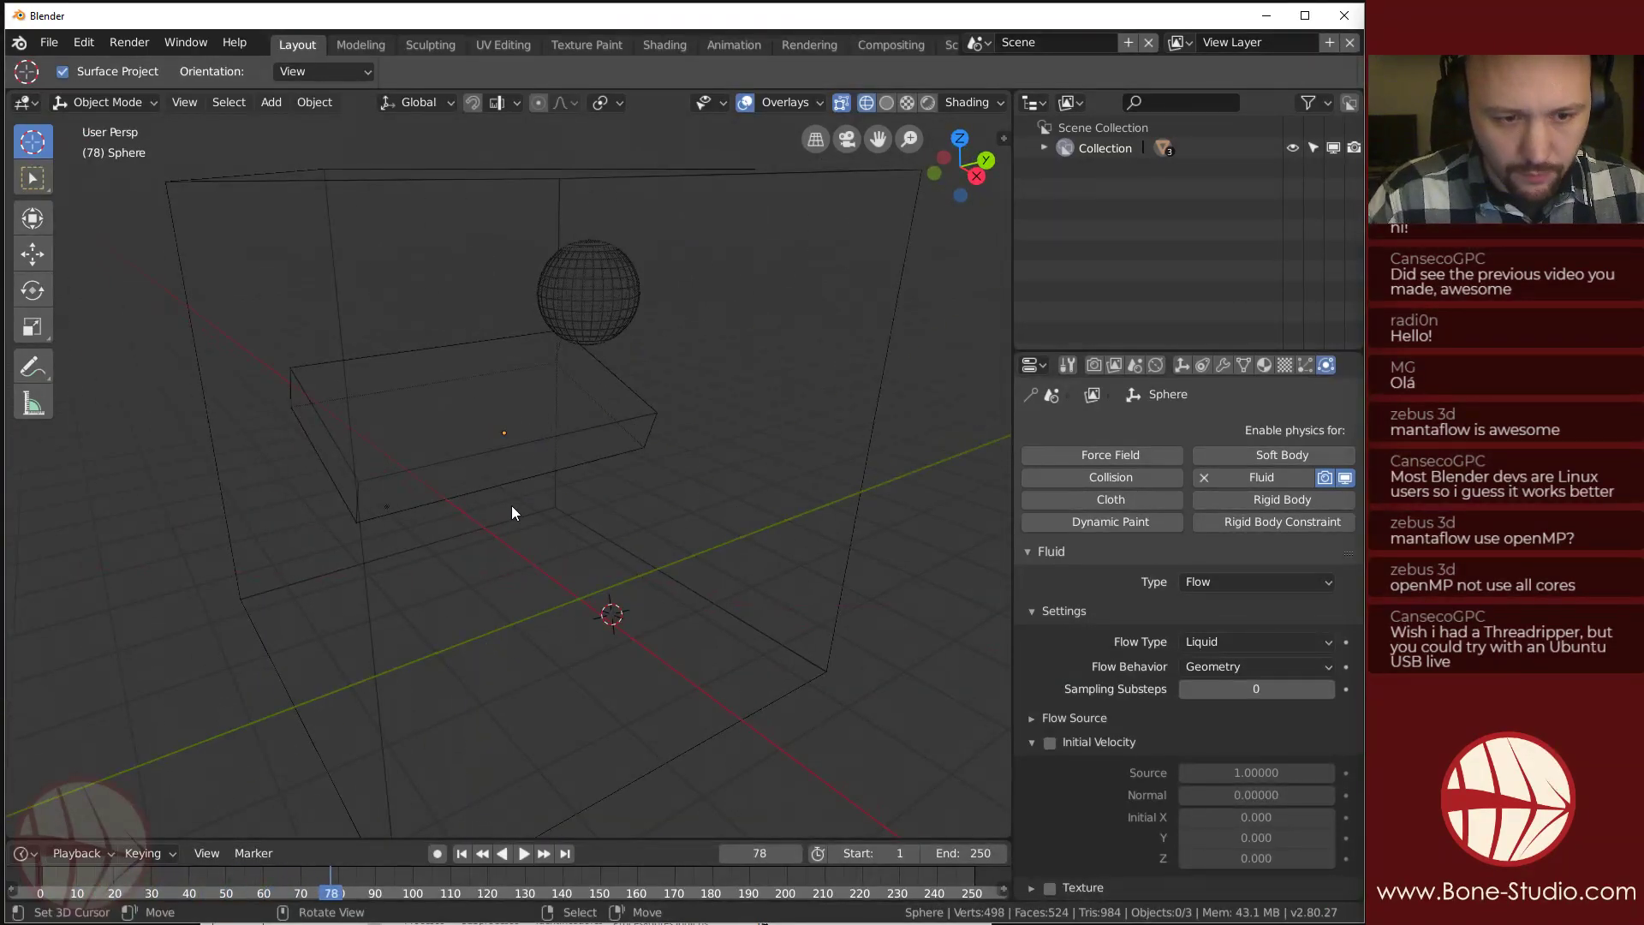
Replay the baked particle simulation from the first frame.
key("shift+Left")
key("space")
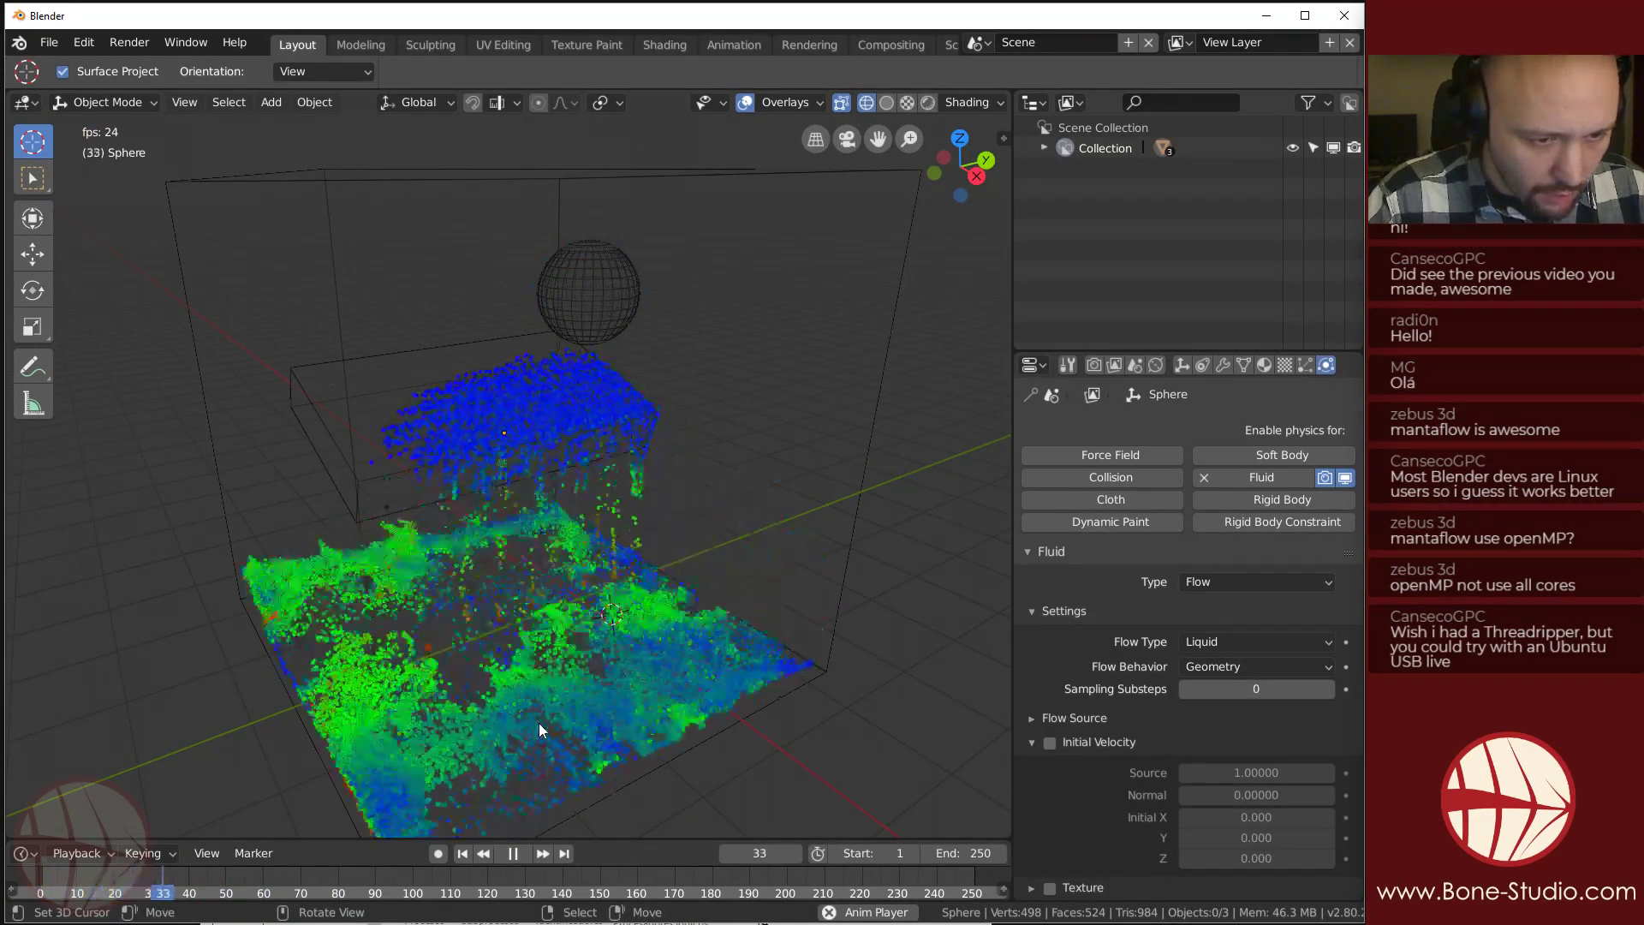
key("space")
left_click_drag(281, 888, 229, 893)
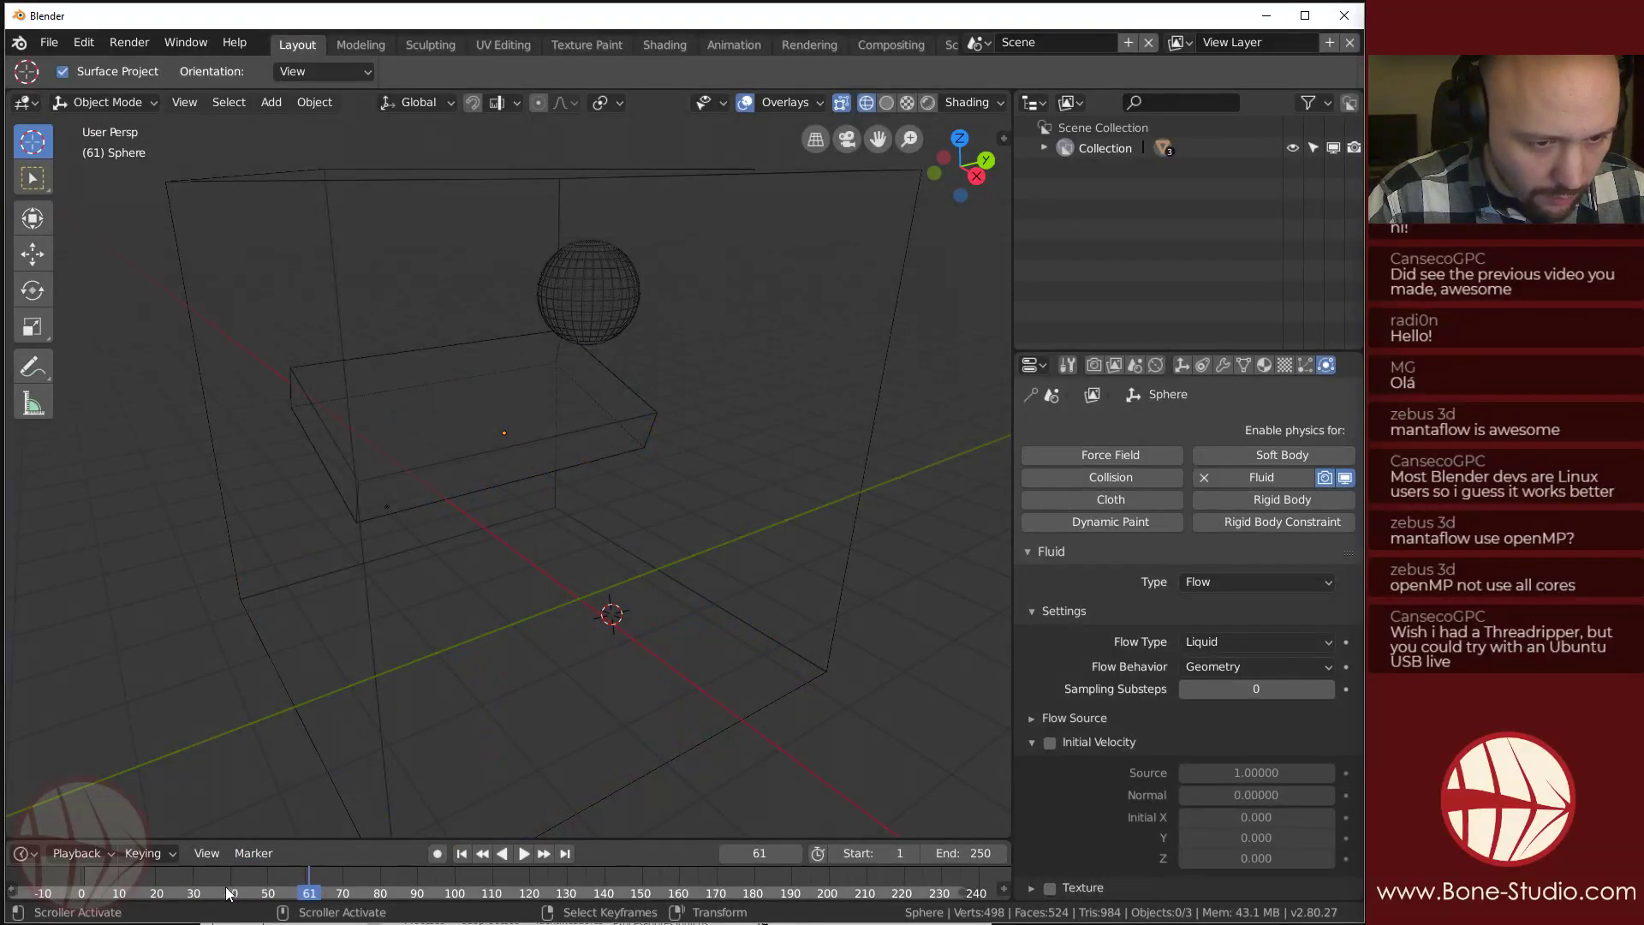
key("space")
key("space")
Move the playhead to frame 50 and set the scene's end frame to 50.
left_click(268, 893)
key("space")
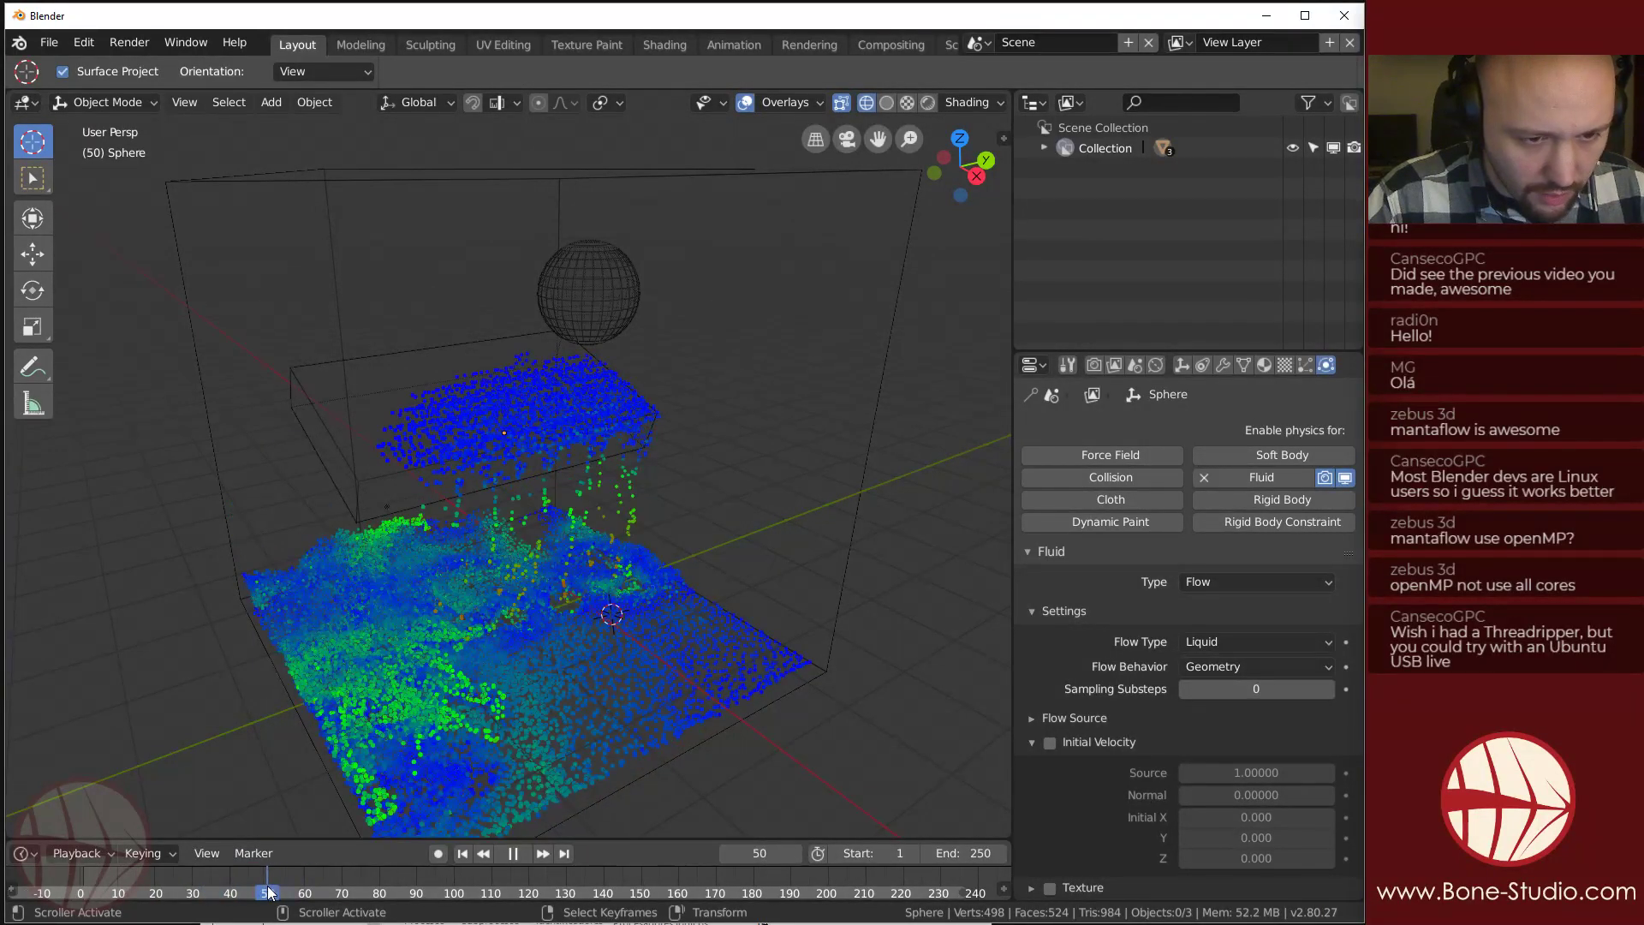
key("space")
double_click(943, 855)
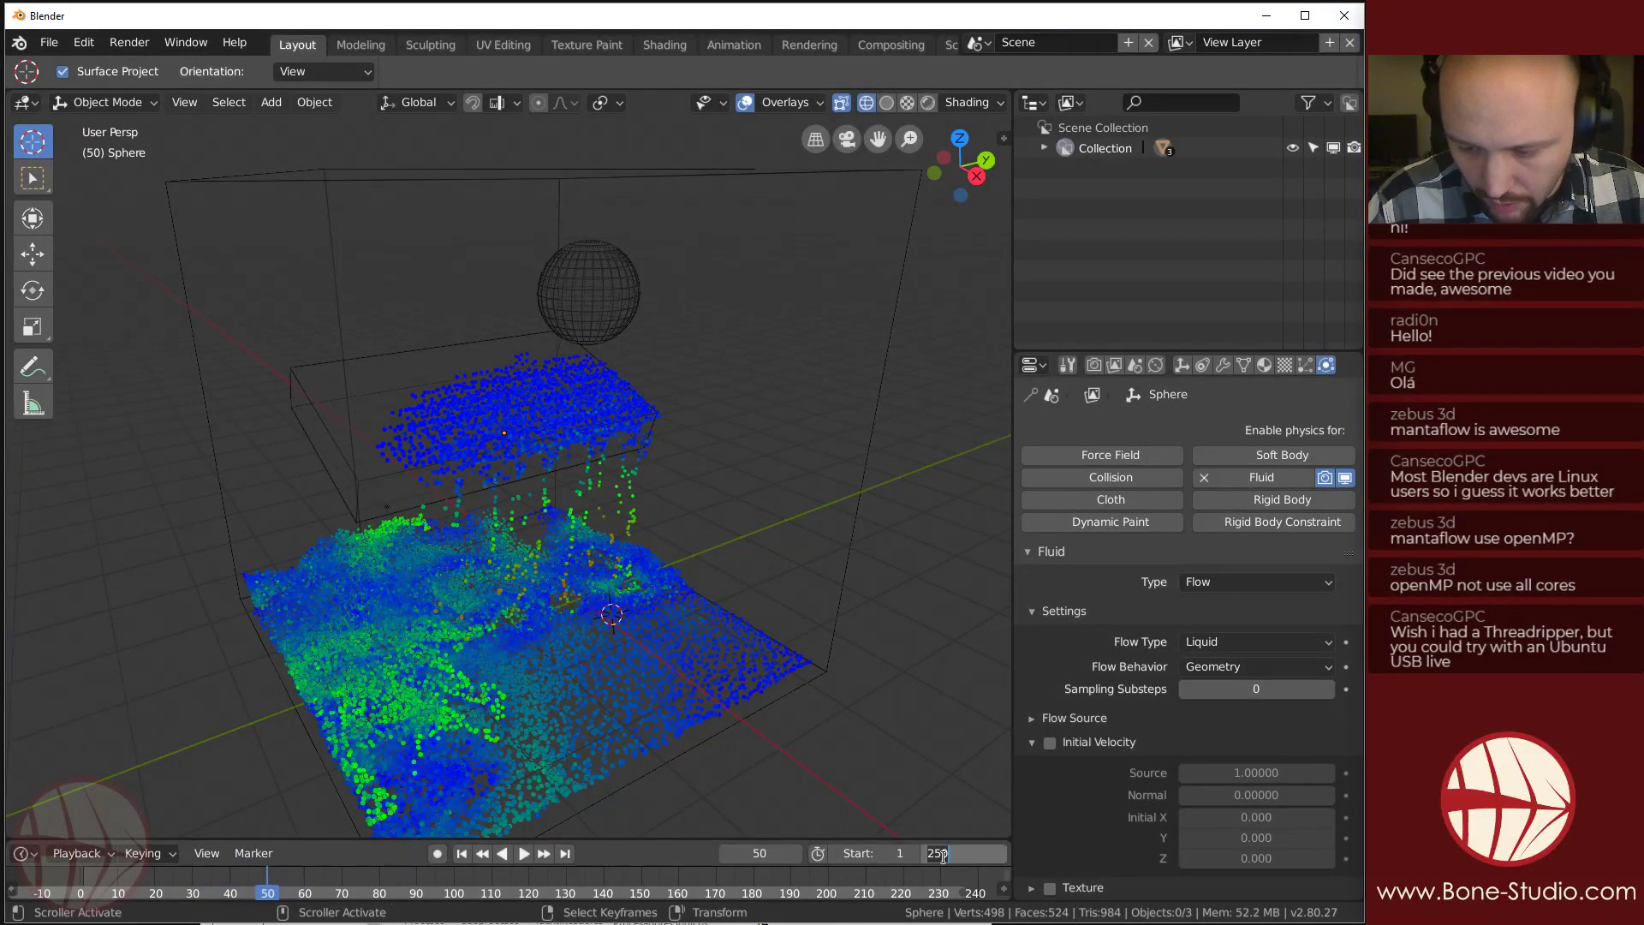
type("50")
key("Return")
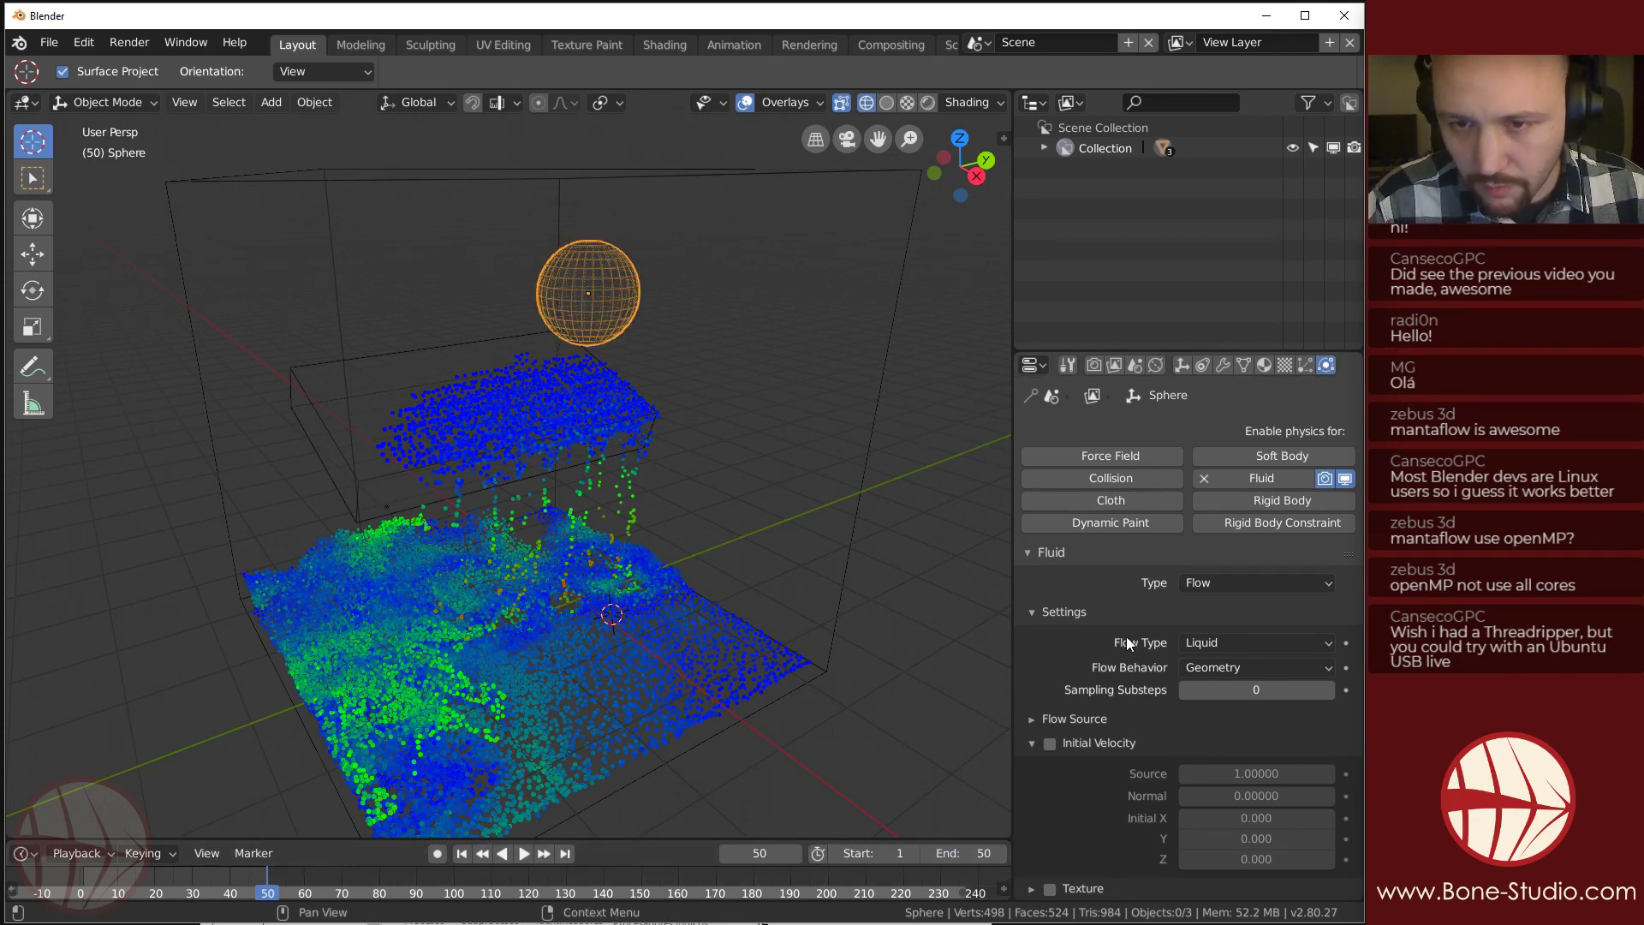
Set the domain cube's cache location to a new folder named Cache_test2 in X:\LiveStreaming\Live30\Blender\Scenes.
left_click(885, 310)
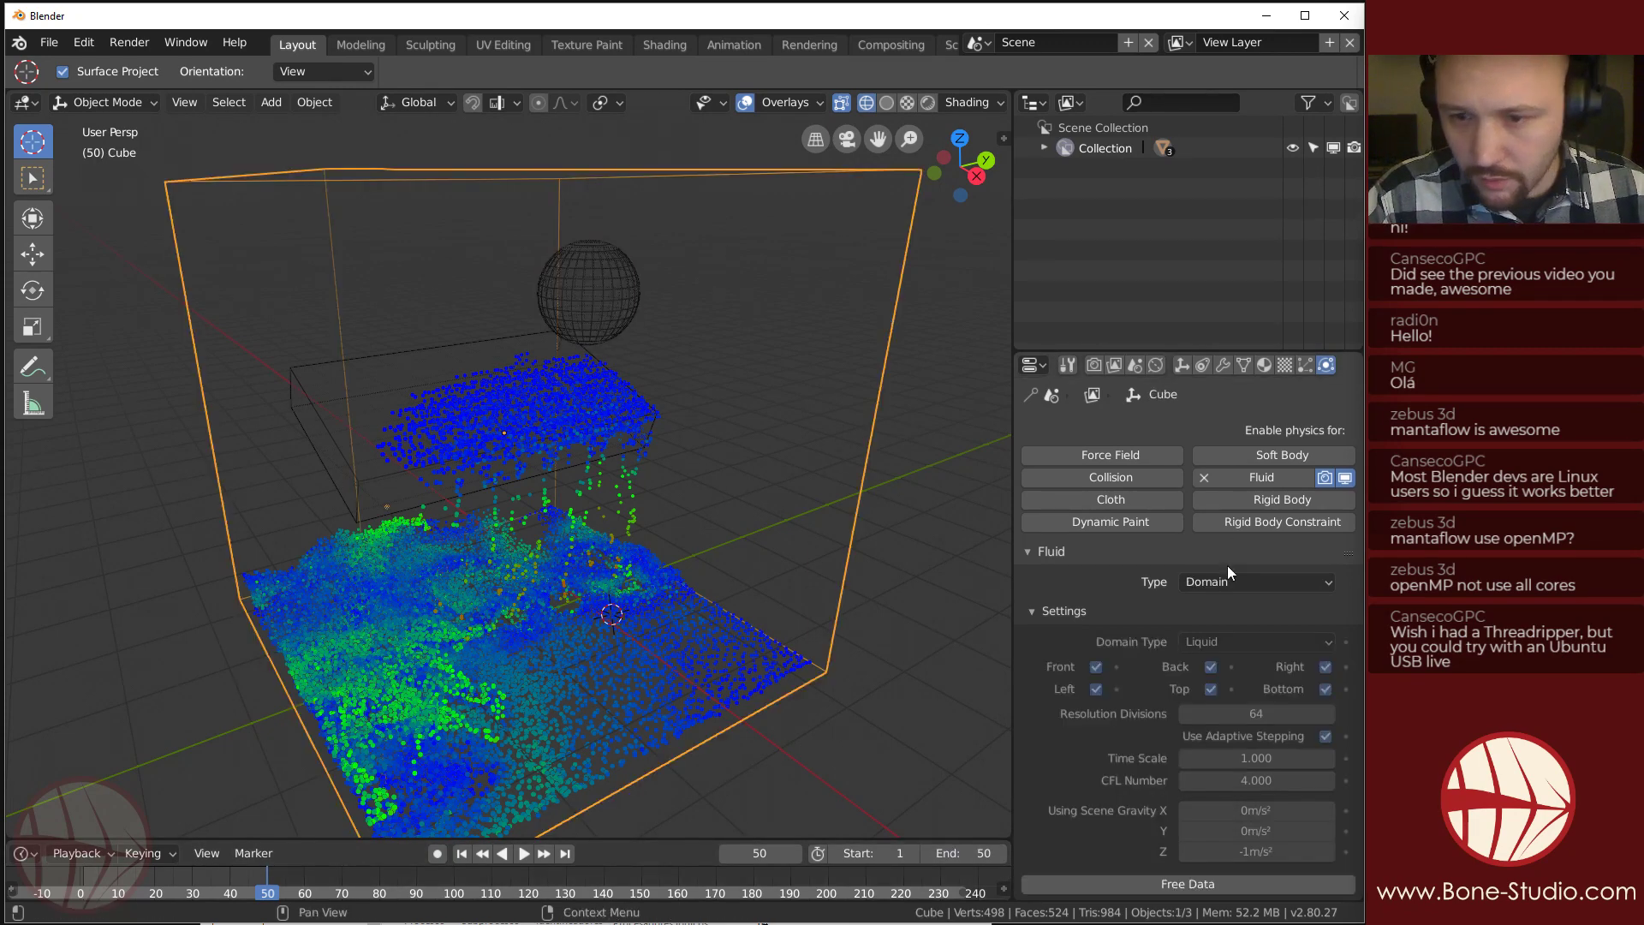
scroll(1199, 651, "down", 10)
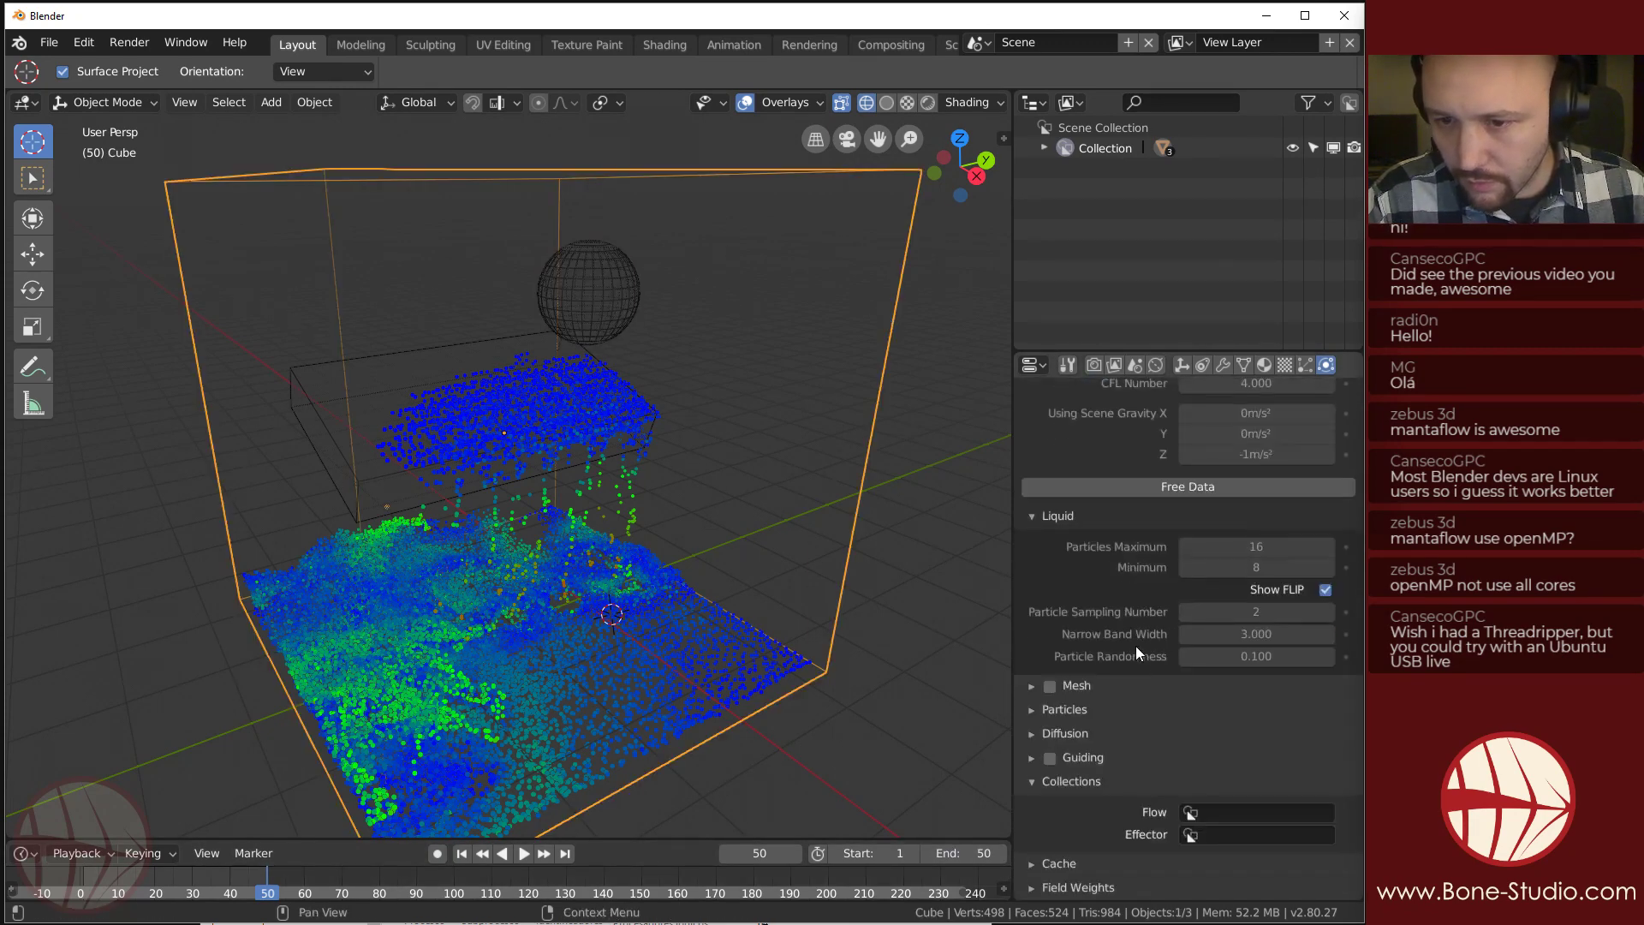
left_click(1066, 861)
scroll(1087, 822, "down", 4)
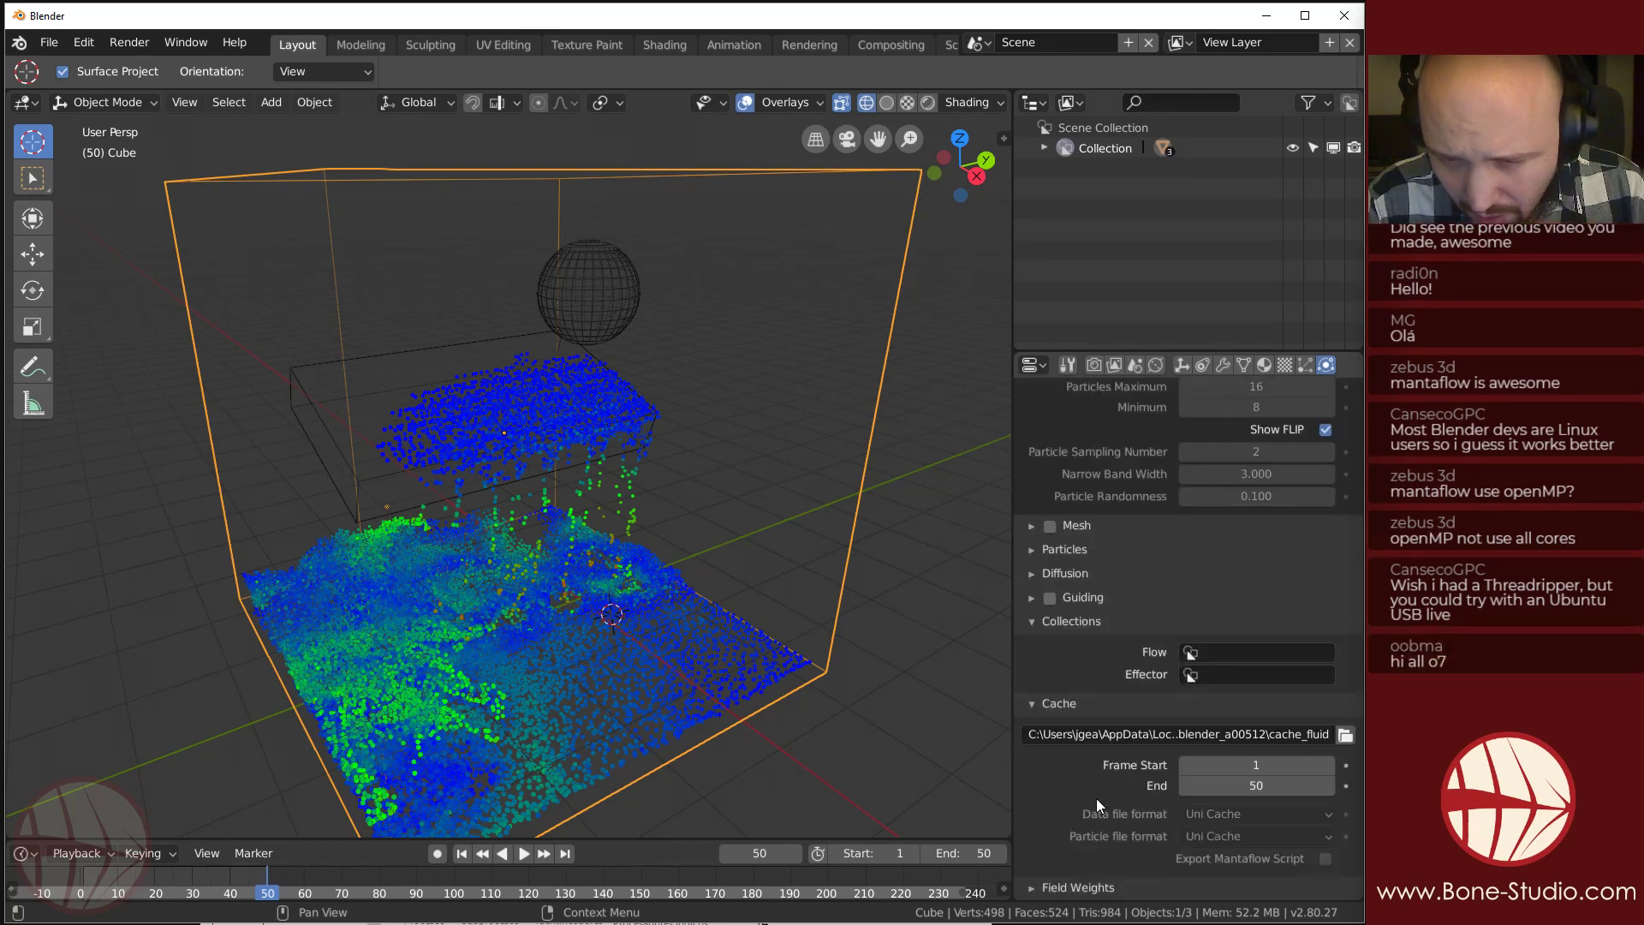
left_click(1349, 734)
left_click(61, 462)
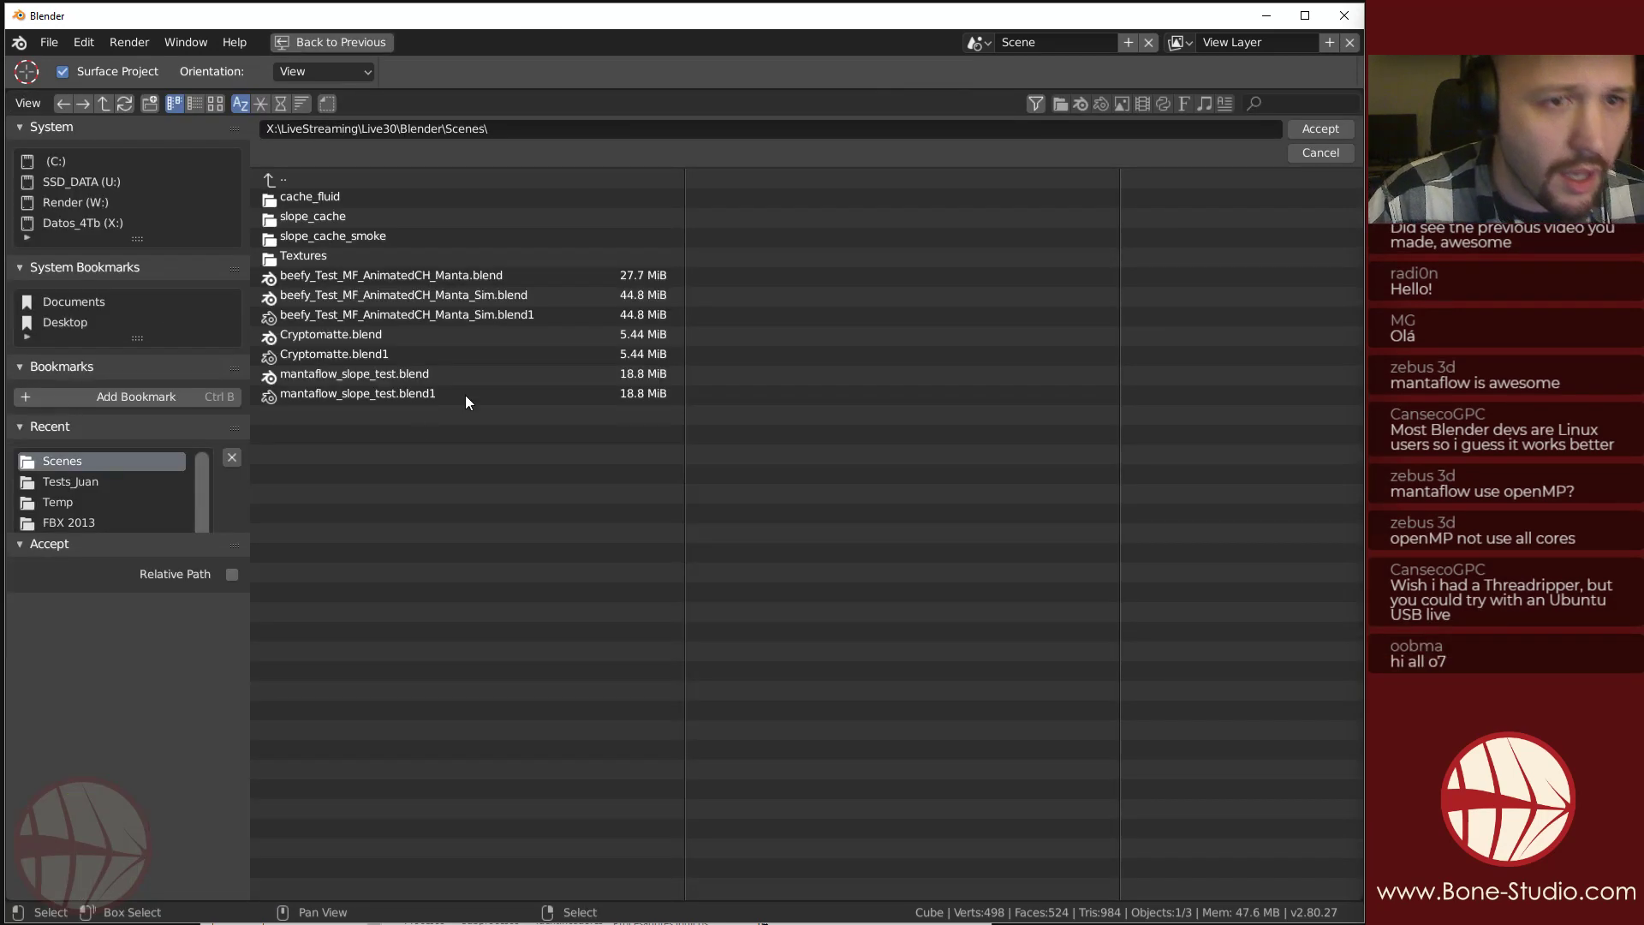
left_click(151, 103)
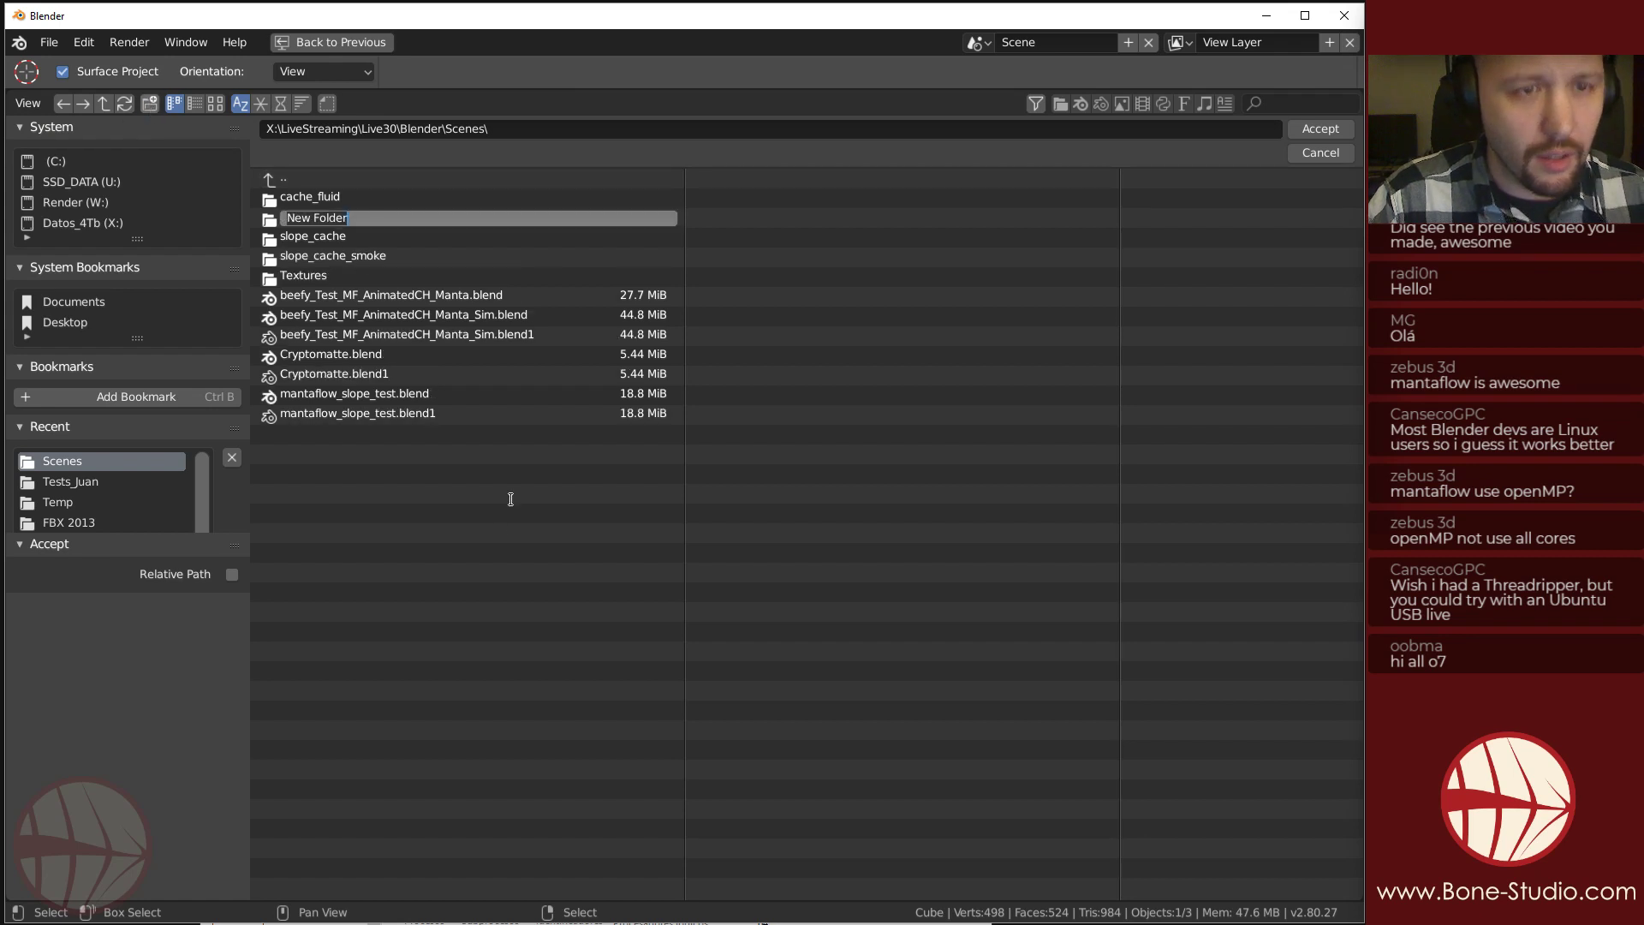
type("Cache_tes")
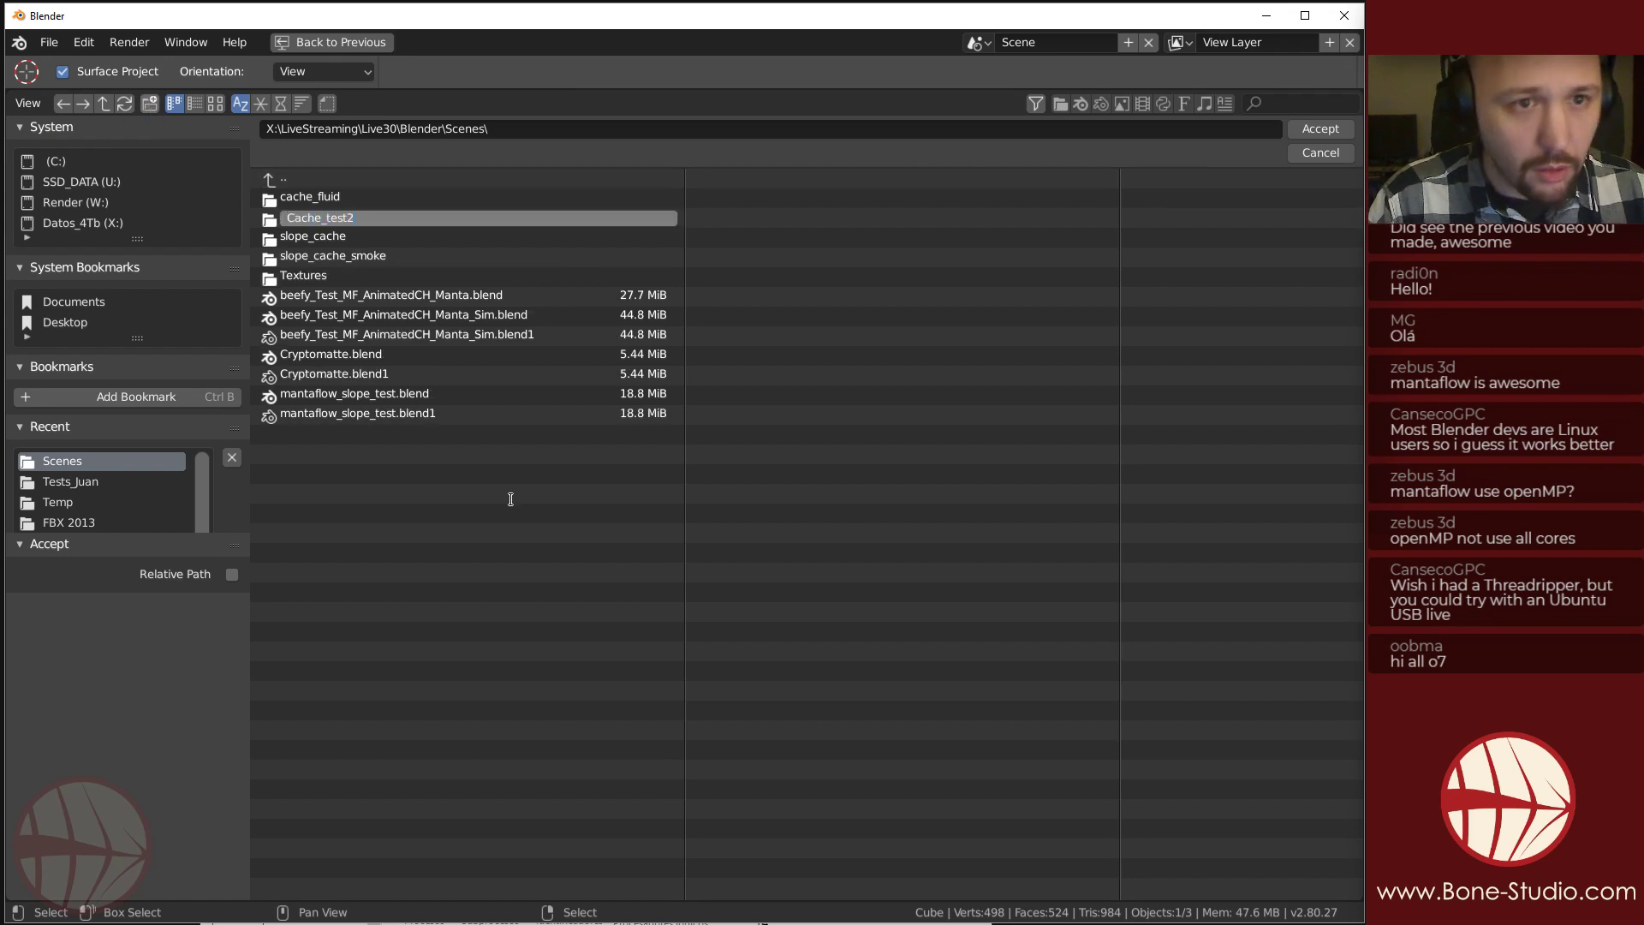
type("t2")
key("Return")
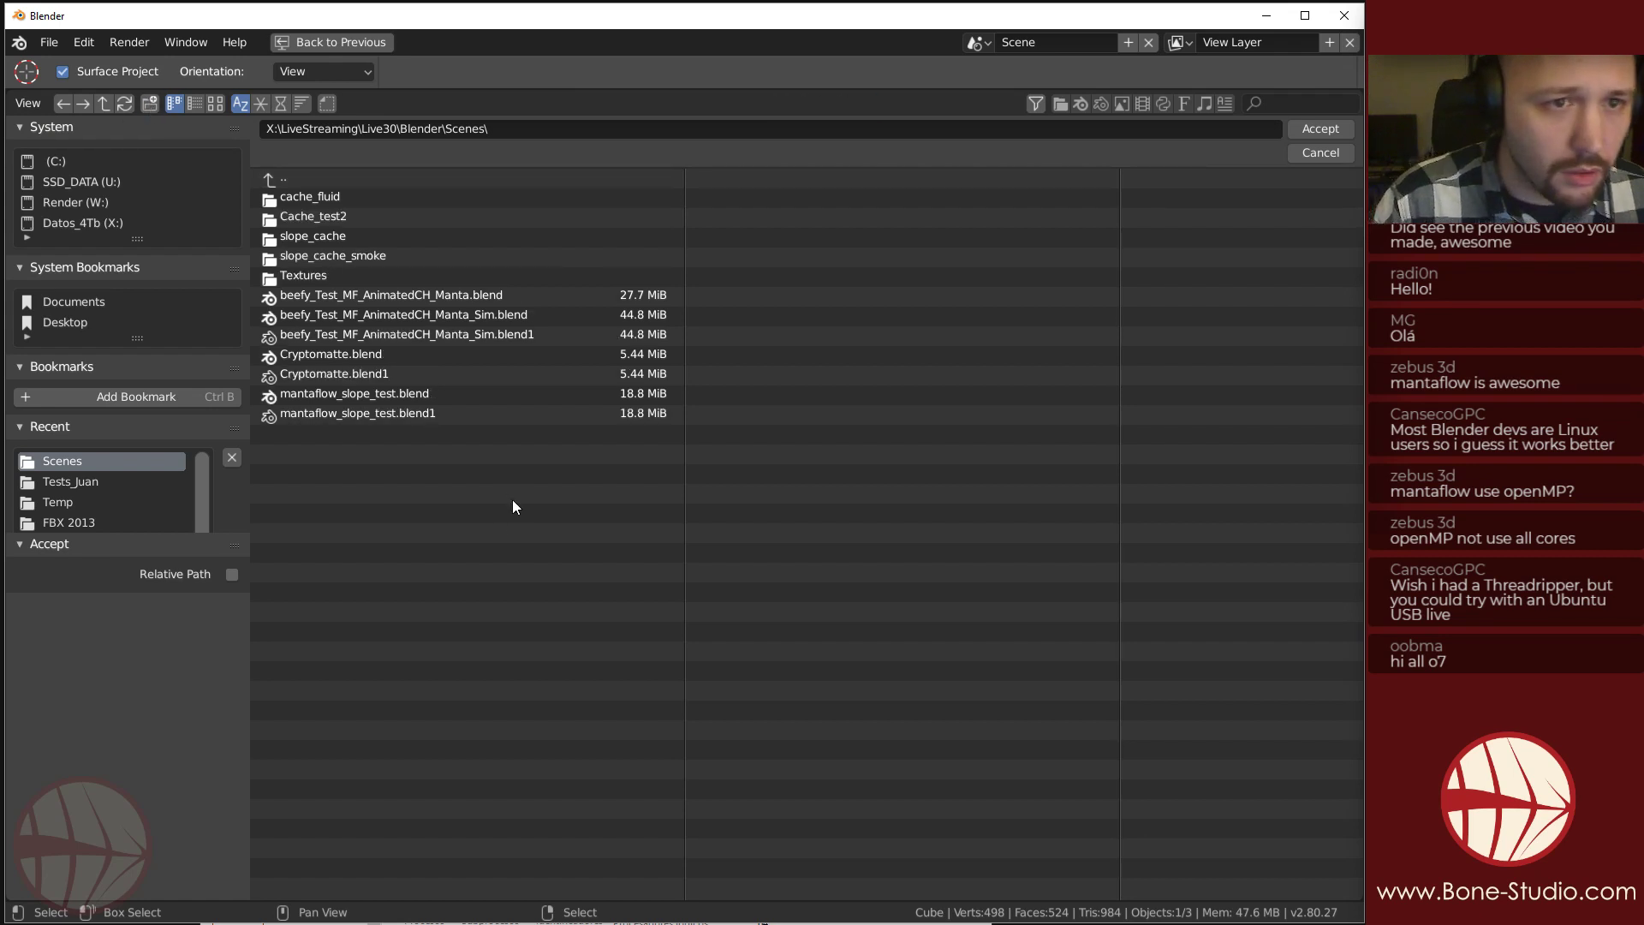
left_click(346, 219)
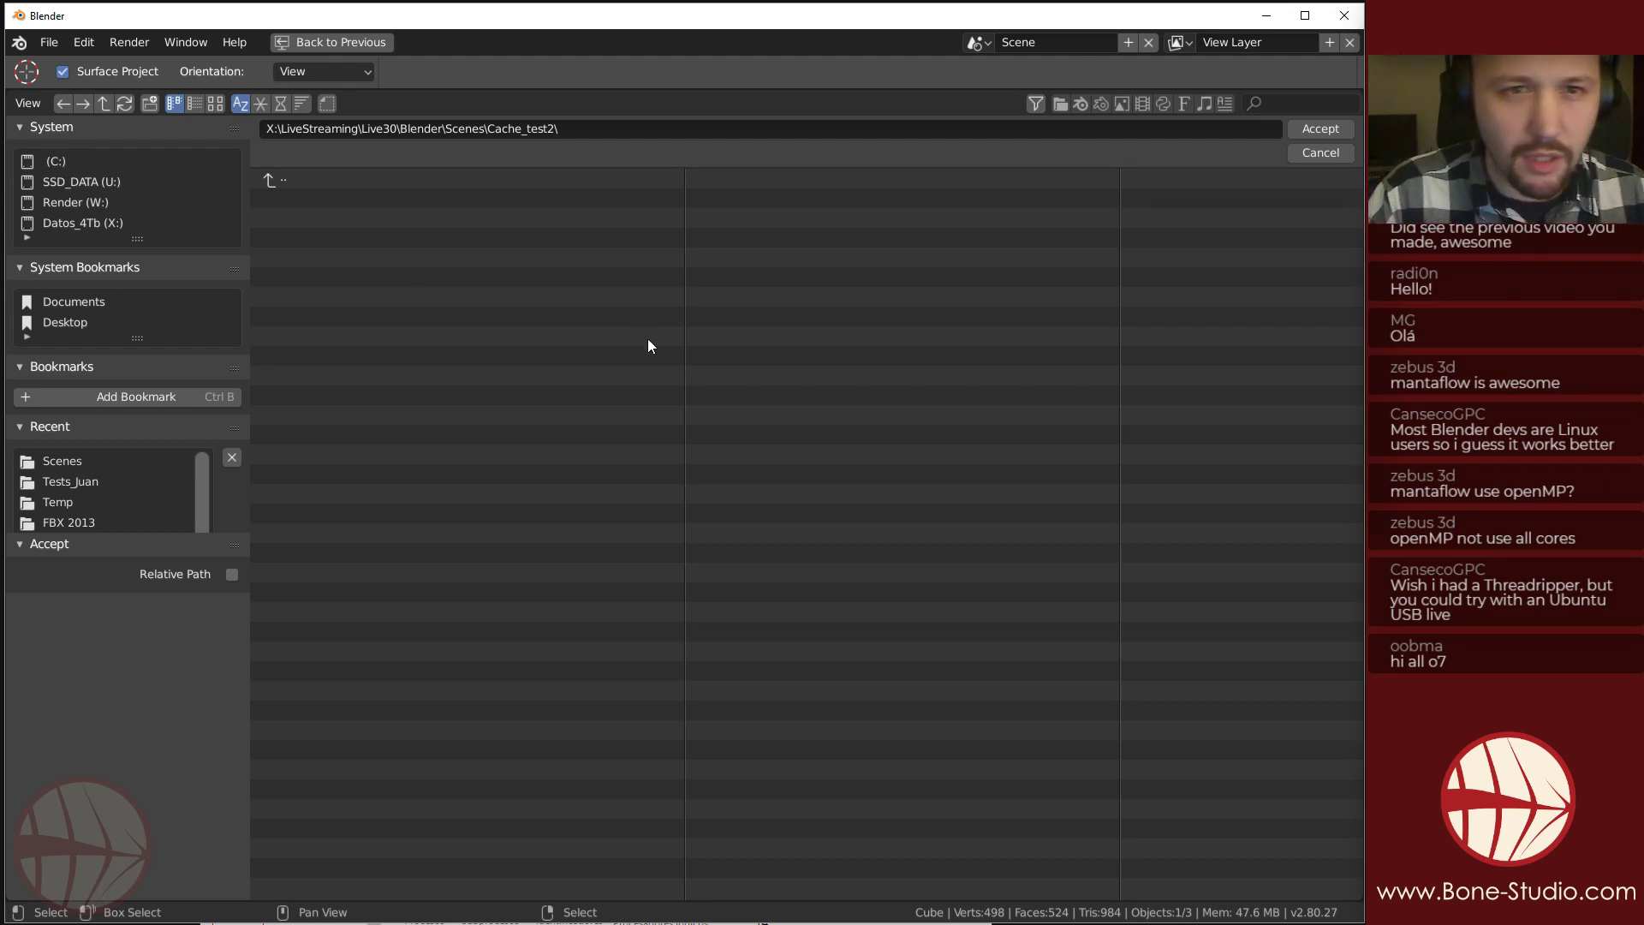
left_click(1320, 131)
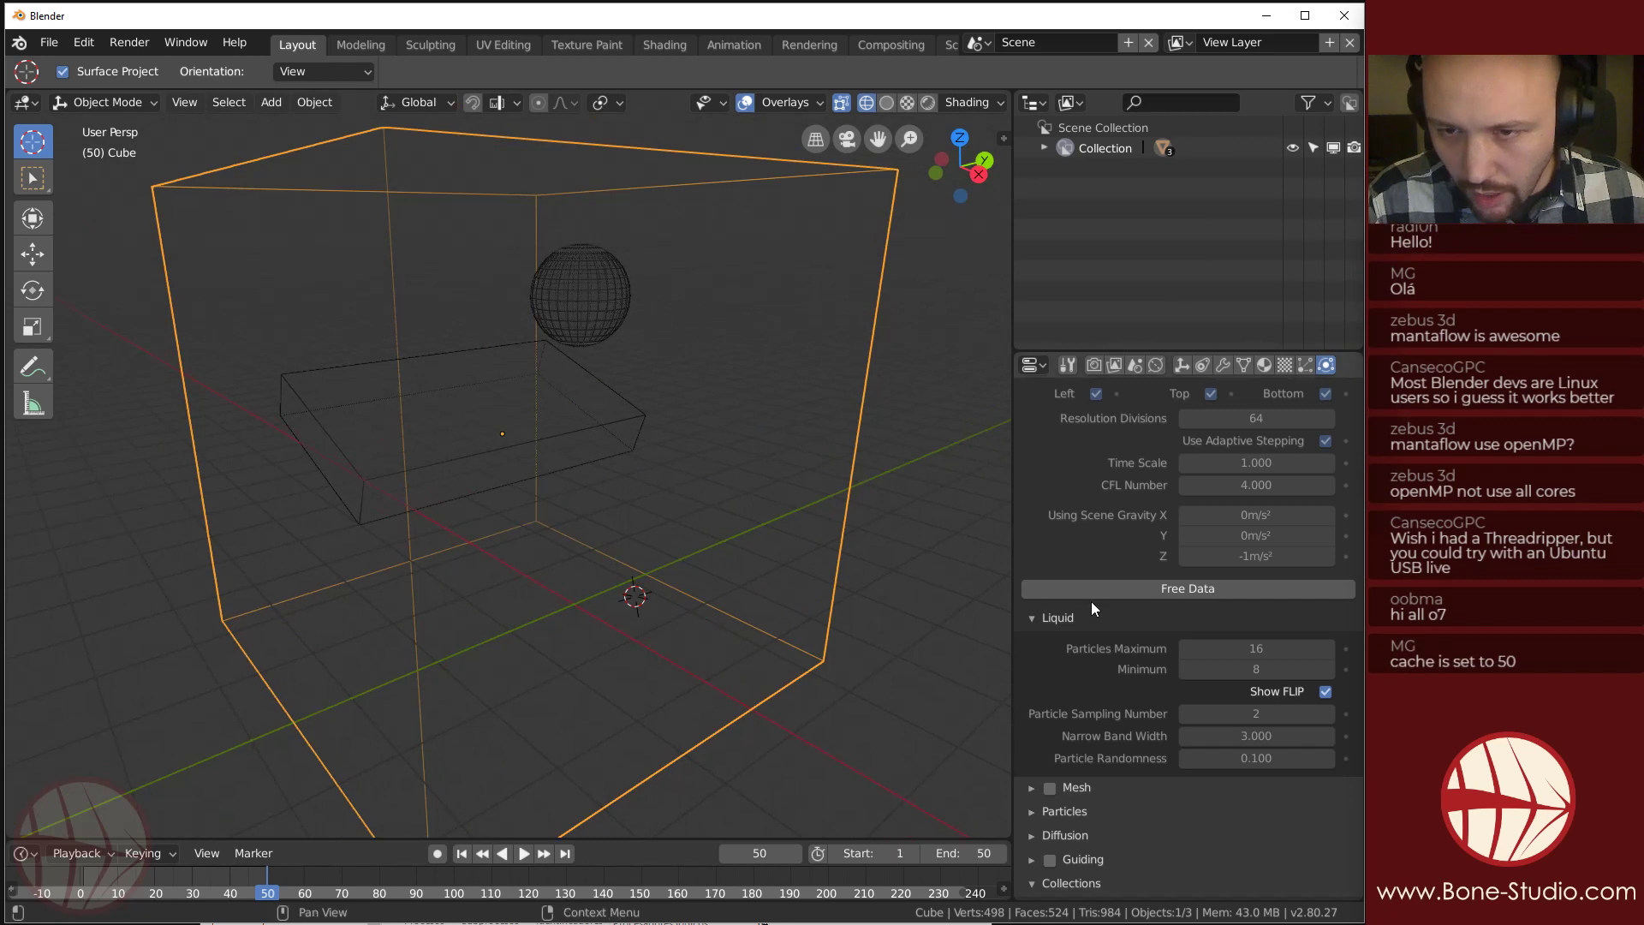
Free the domain's existing simulation data and bake it again into the new cache folder.
left_click(1113, 591)
left_click(1148, 589)
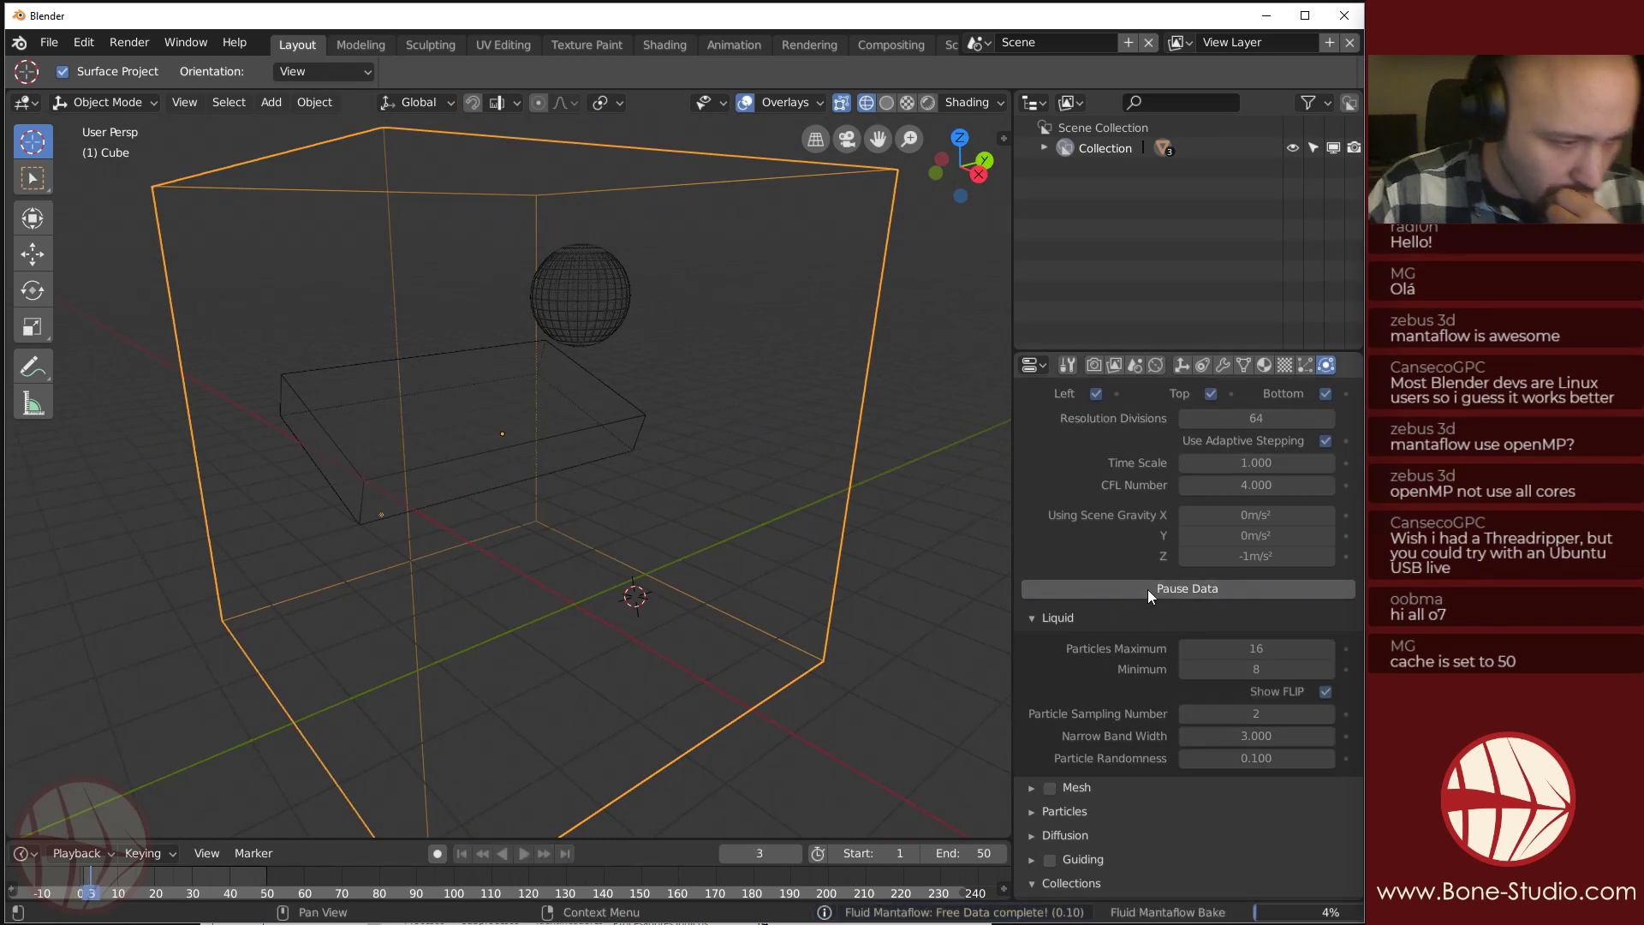
scroll(1091, 642, "down", 3)
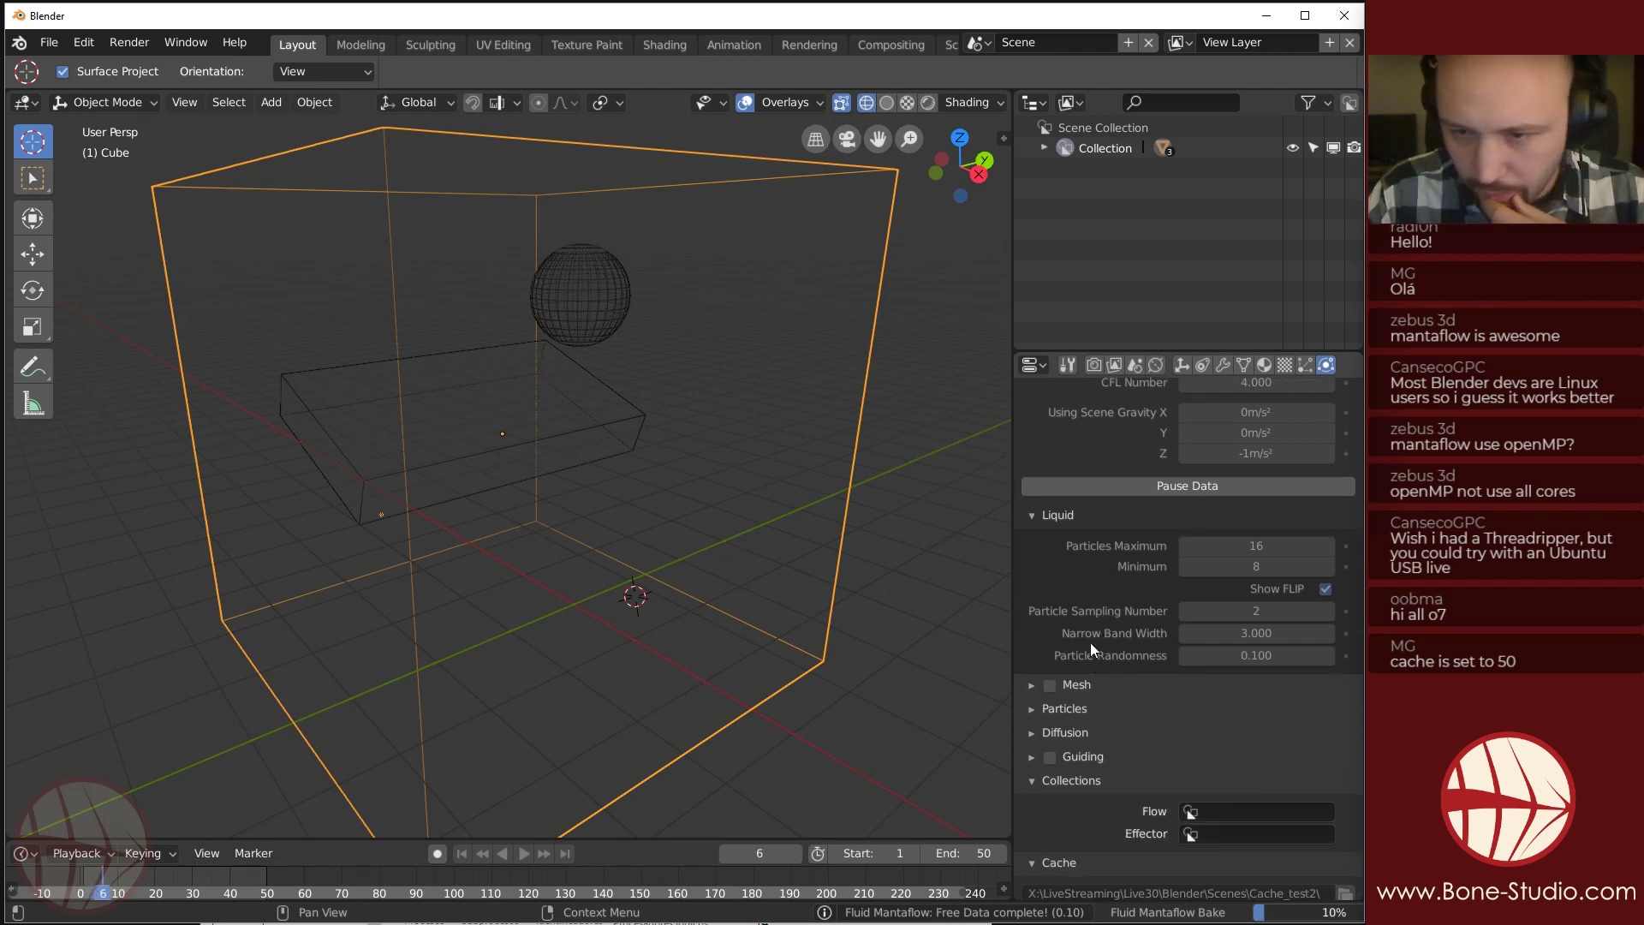
scroll(1114, 639, "down", 5)
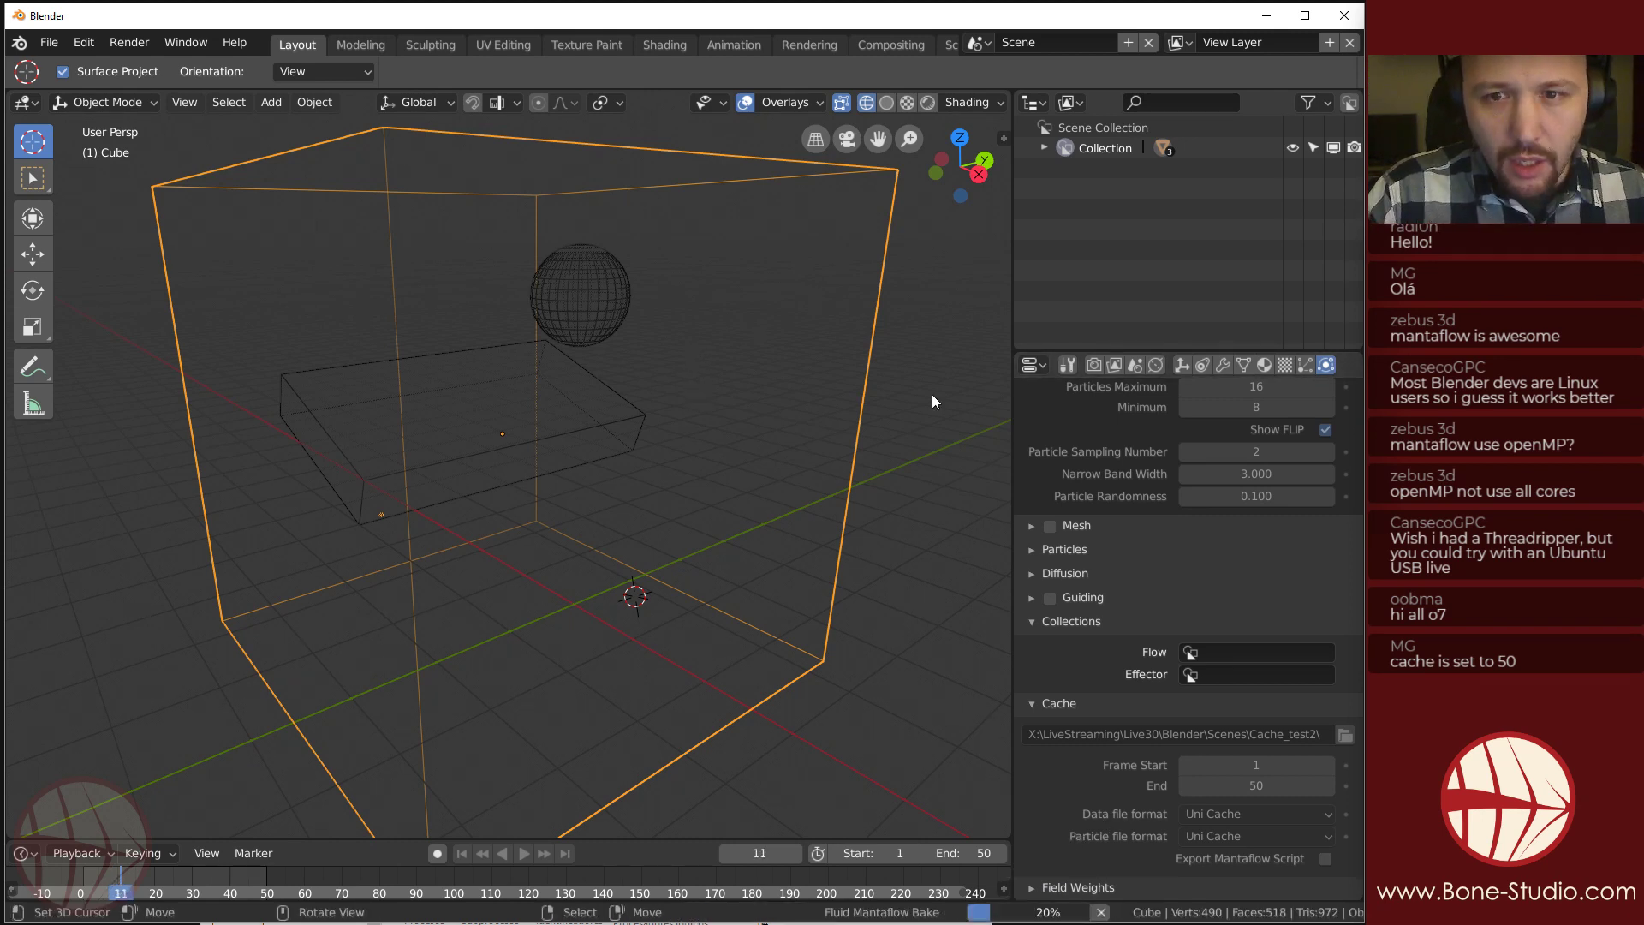
Expand the domain's Particles and Mesh settings to review their options during the bake.
scroll(1118, 629, "up", 10)
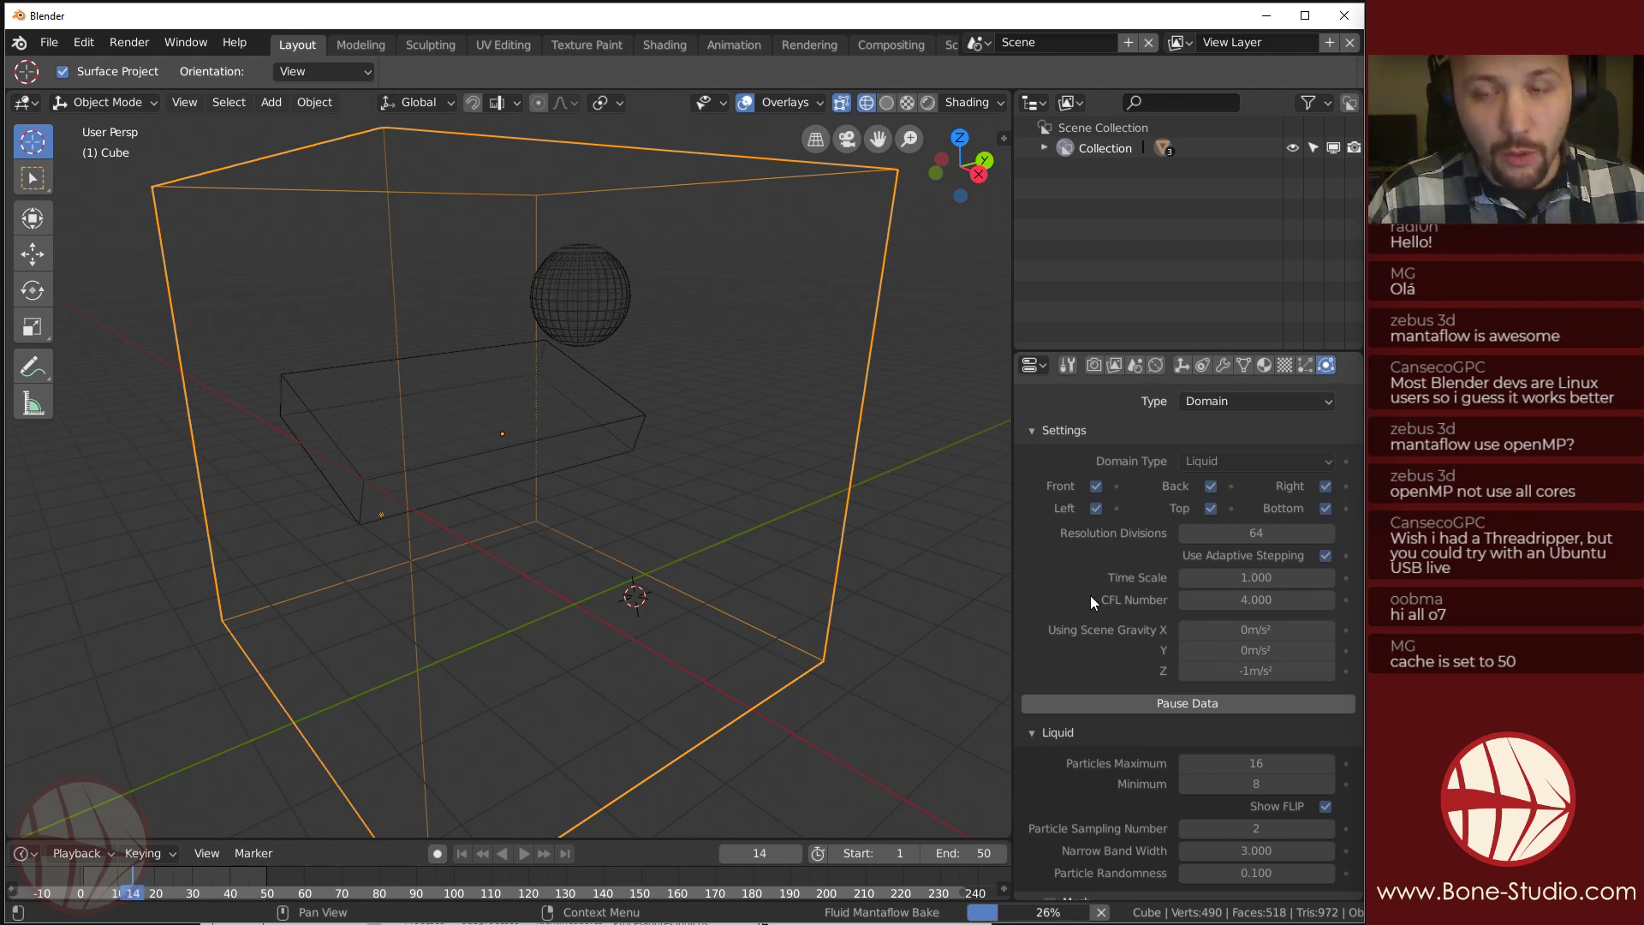
scroll(1091, 594, "down", 10)
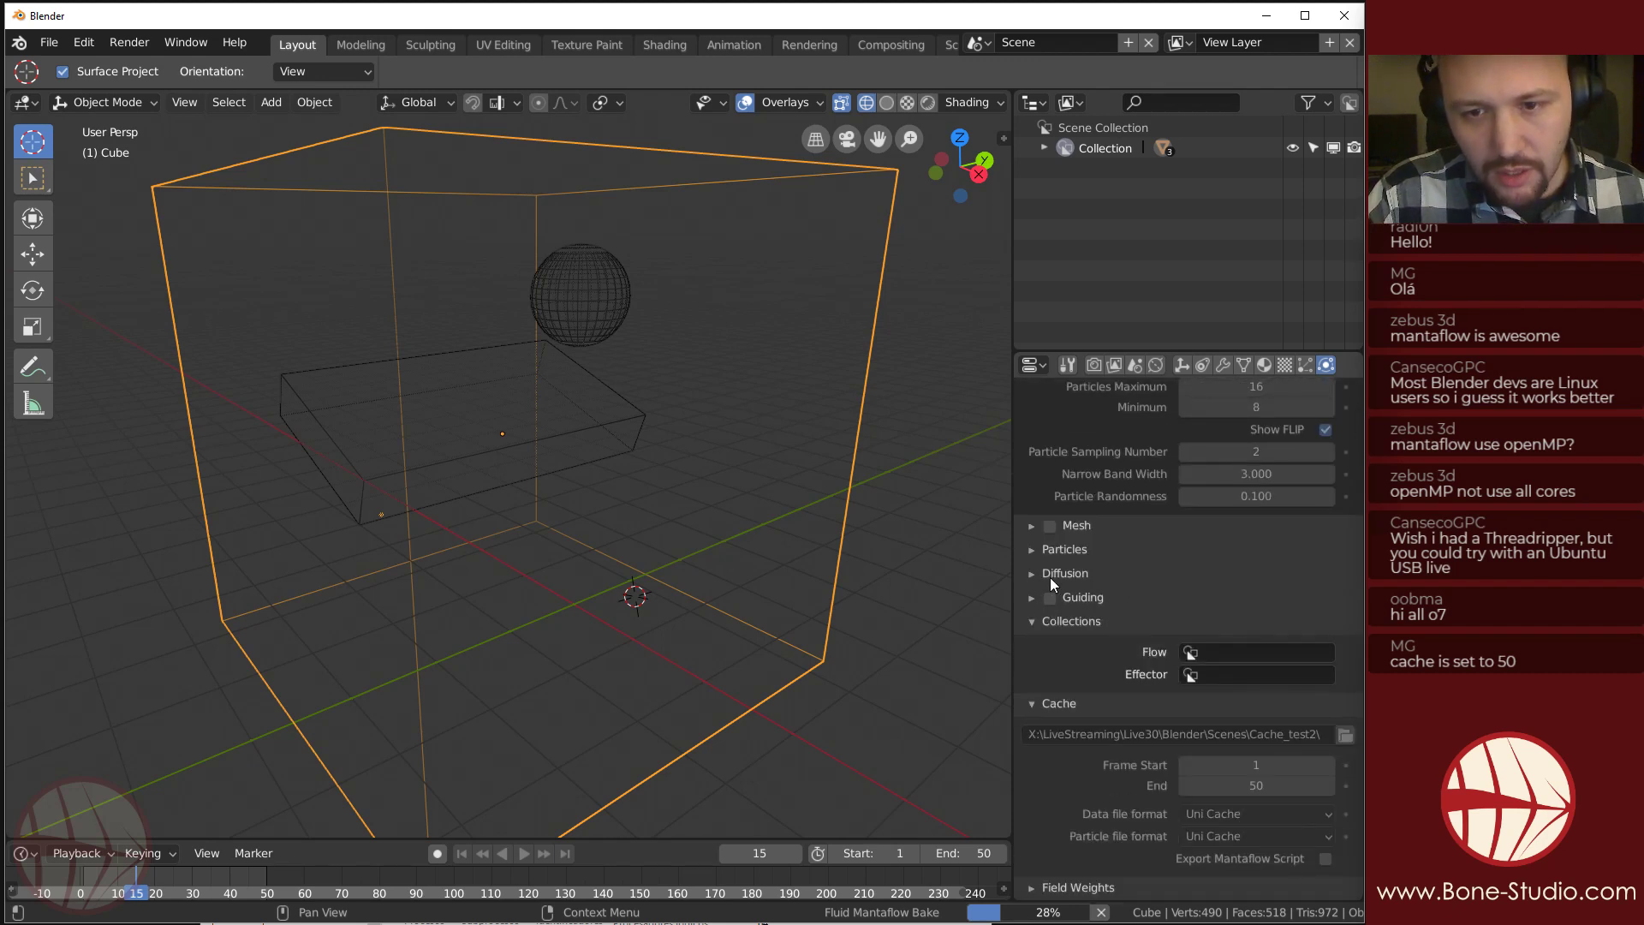
left_click(1032, 550)
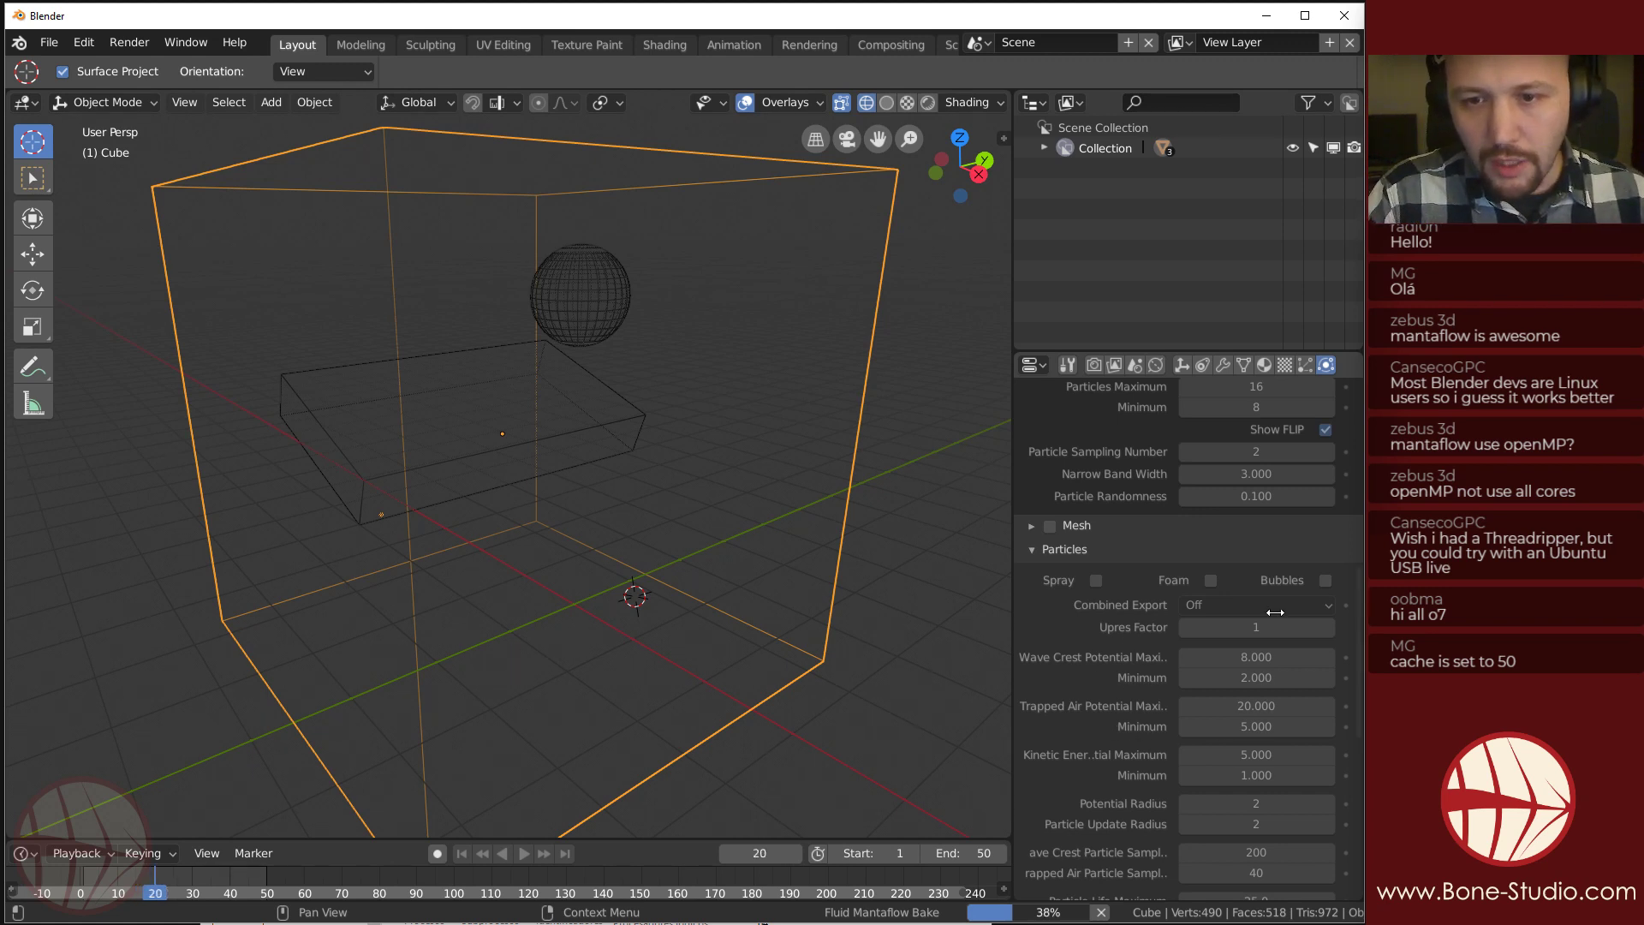
left_click(1034, 527)
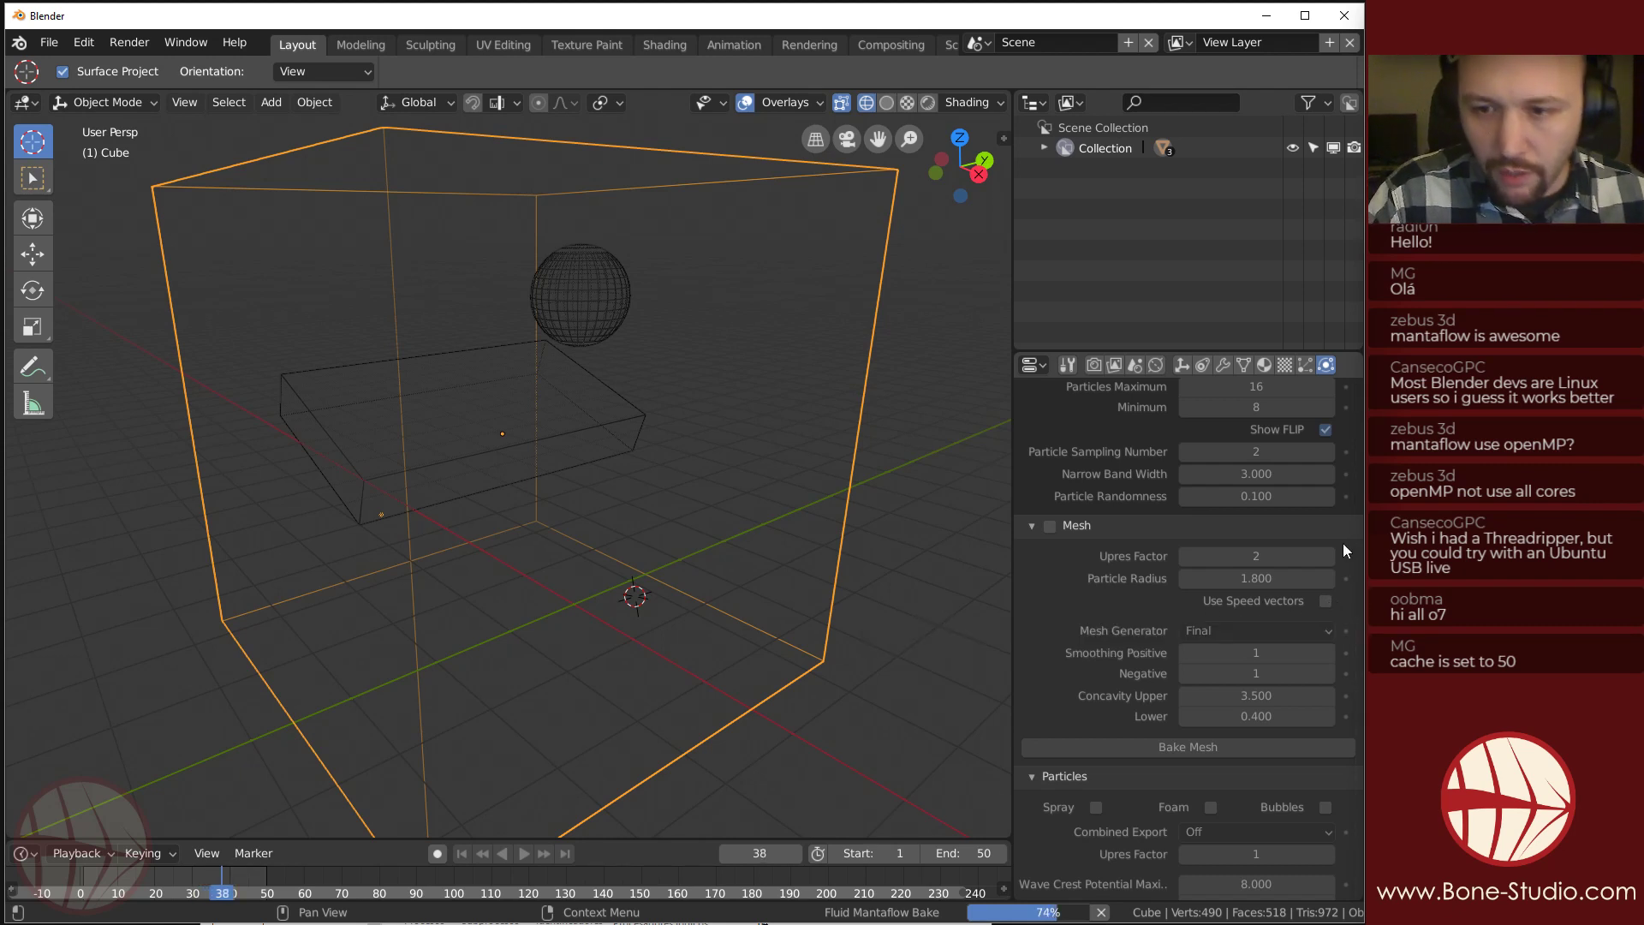
scroll(1210, 724, "down", 3)
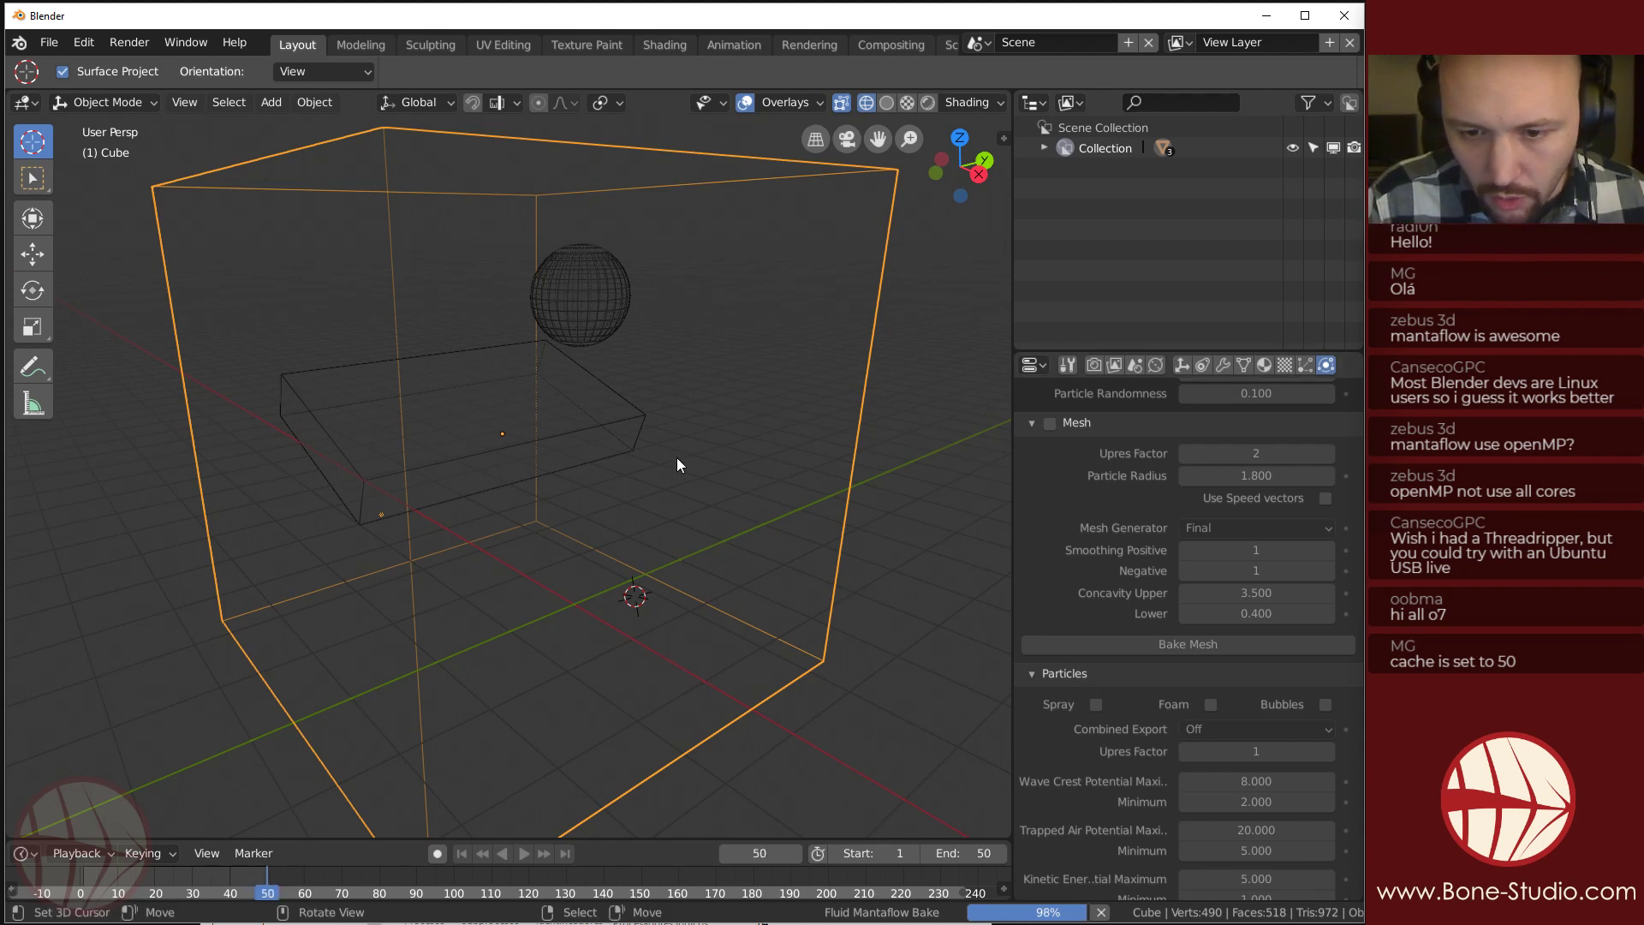
Play back the newly baked FLIP particles from another angle and return to the first frame.
middle_click_drag(514, 526, 614, 614)
key("space")
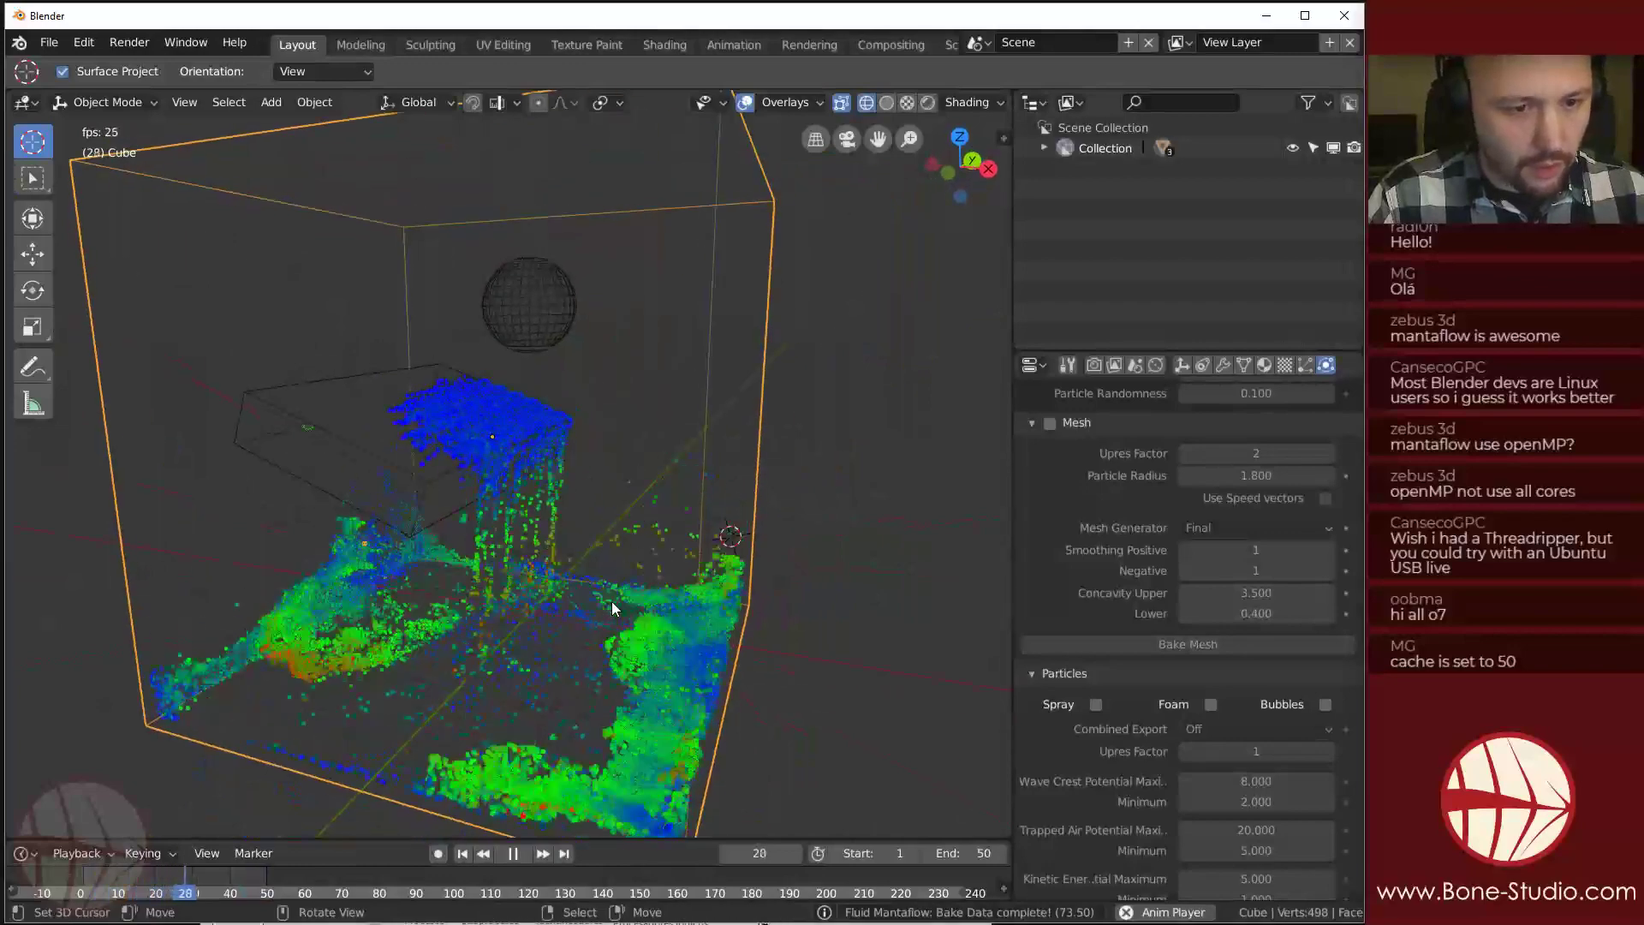
key("space")
key("shift+Left")
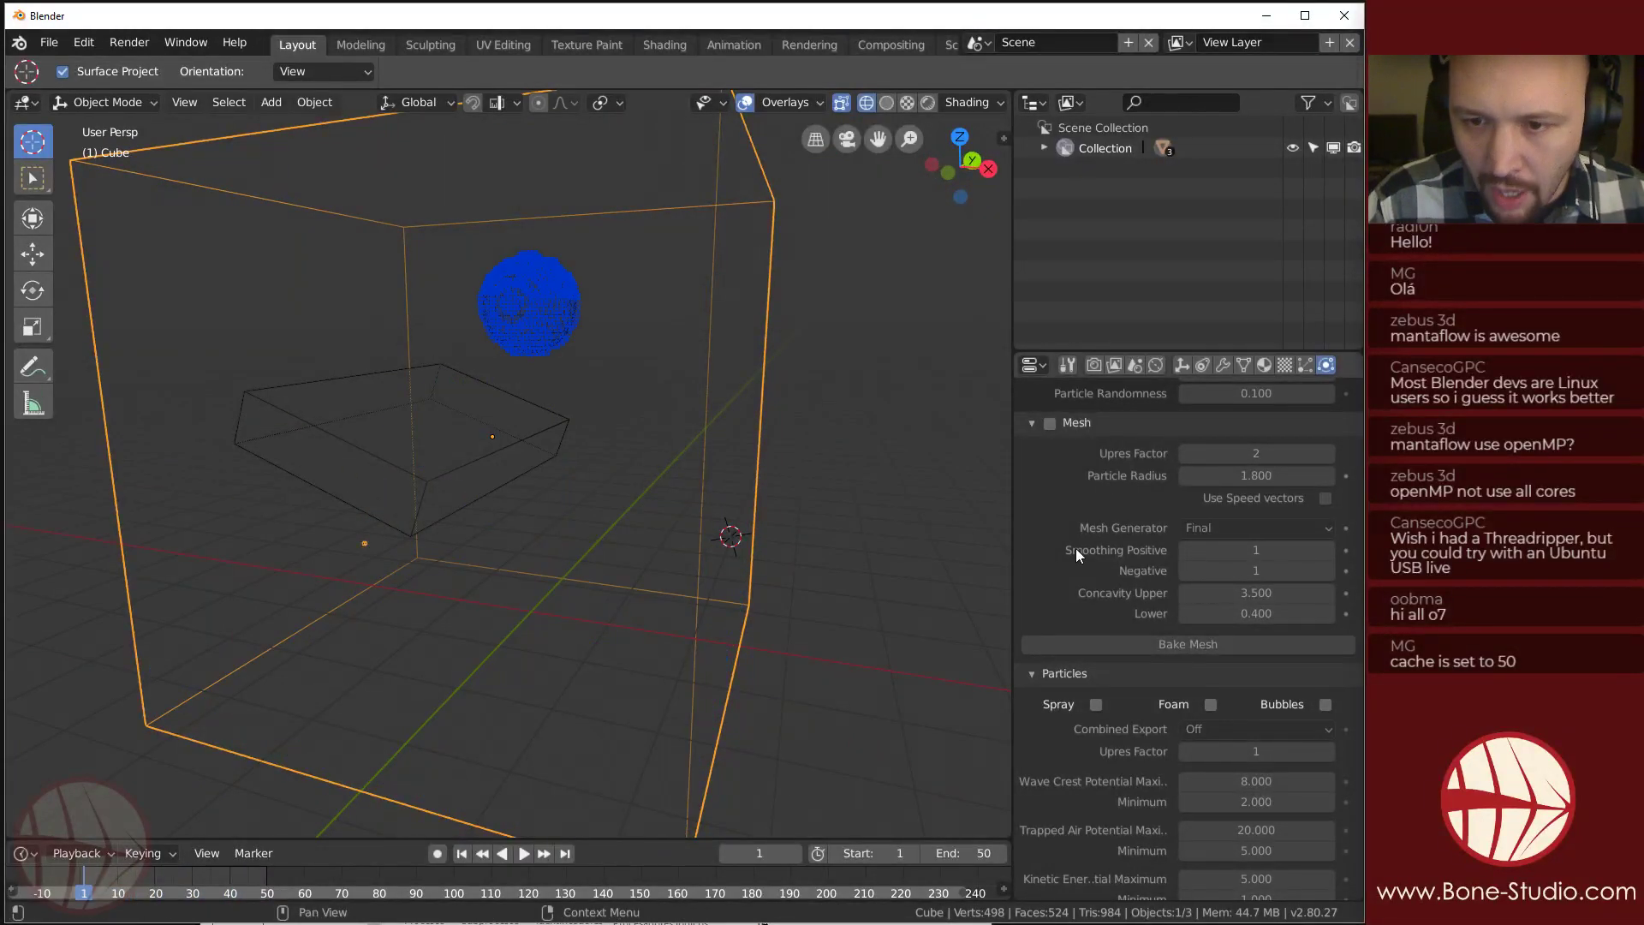
Enable Mesh for the liquid domain and bake the mesh.
scroll(1079, 548, "up", 2)
left_click(1049, 491)
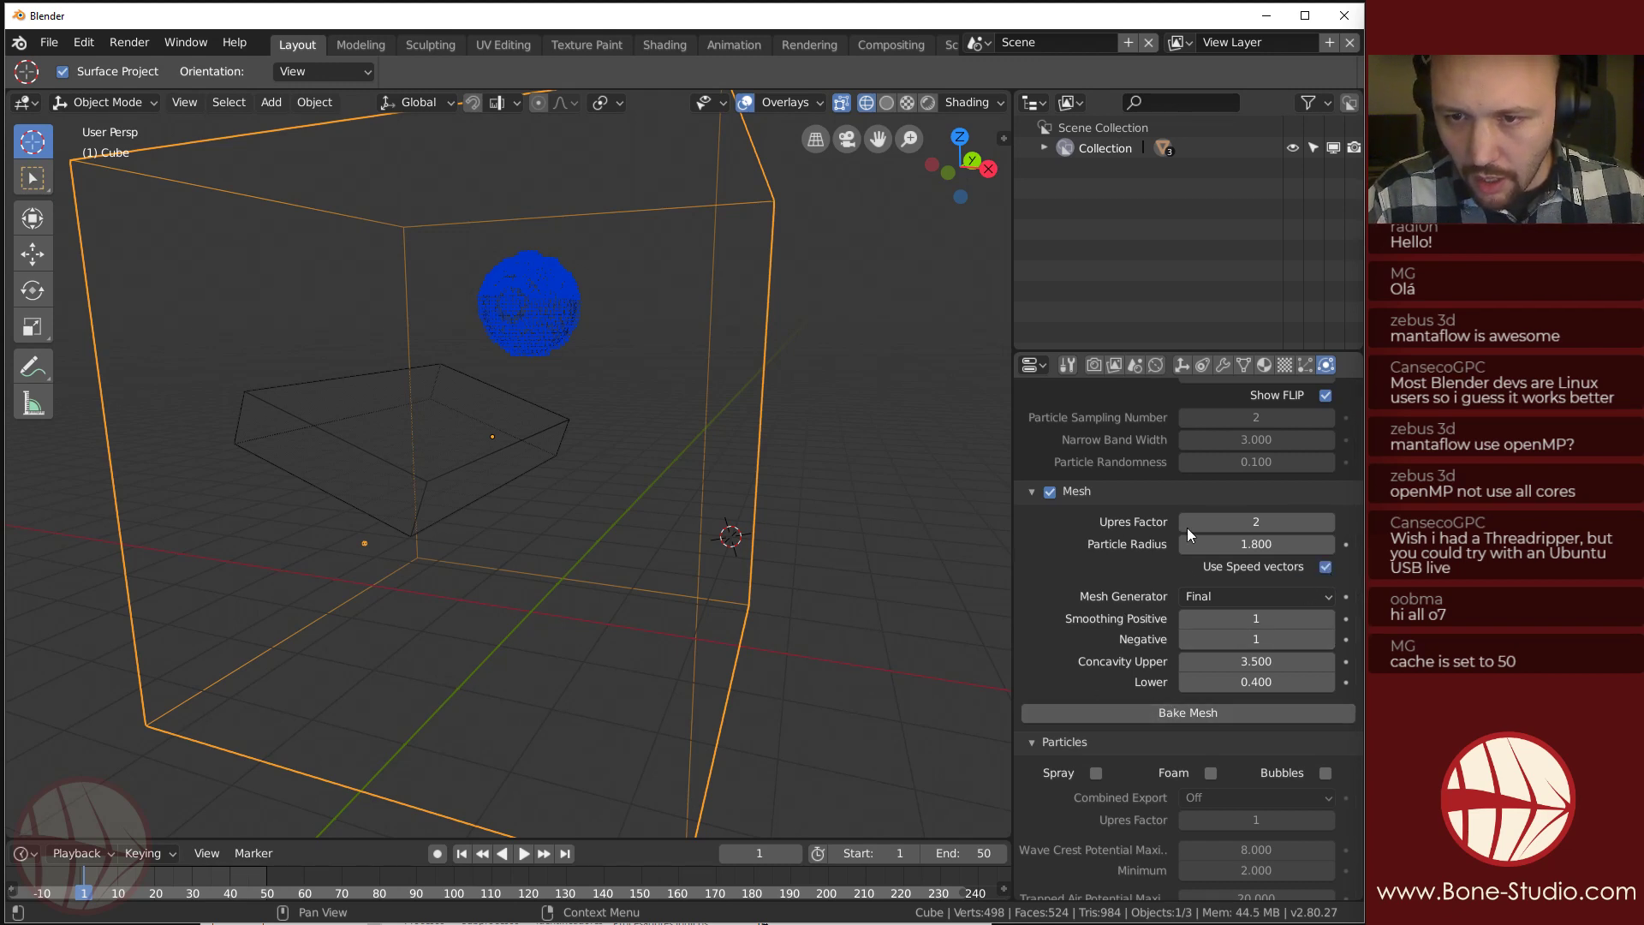
left_click(1148, 711)
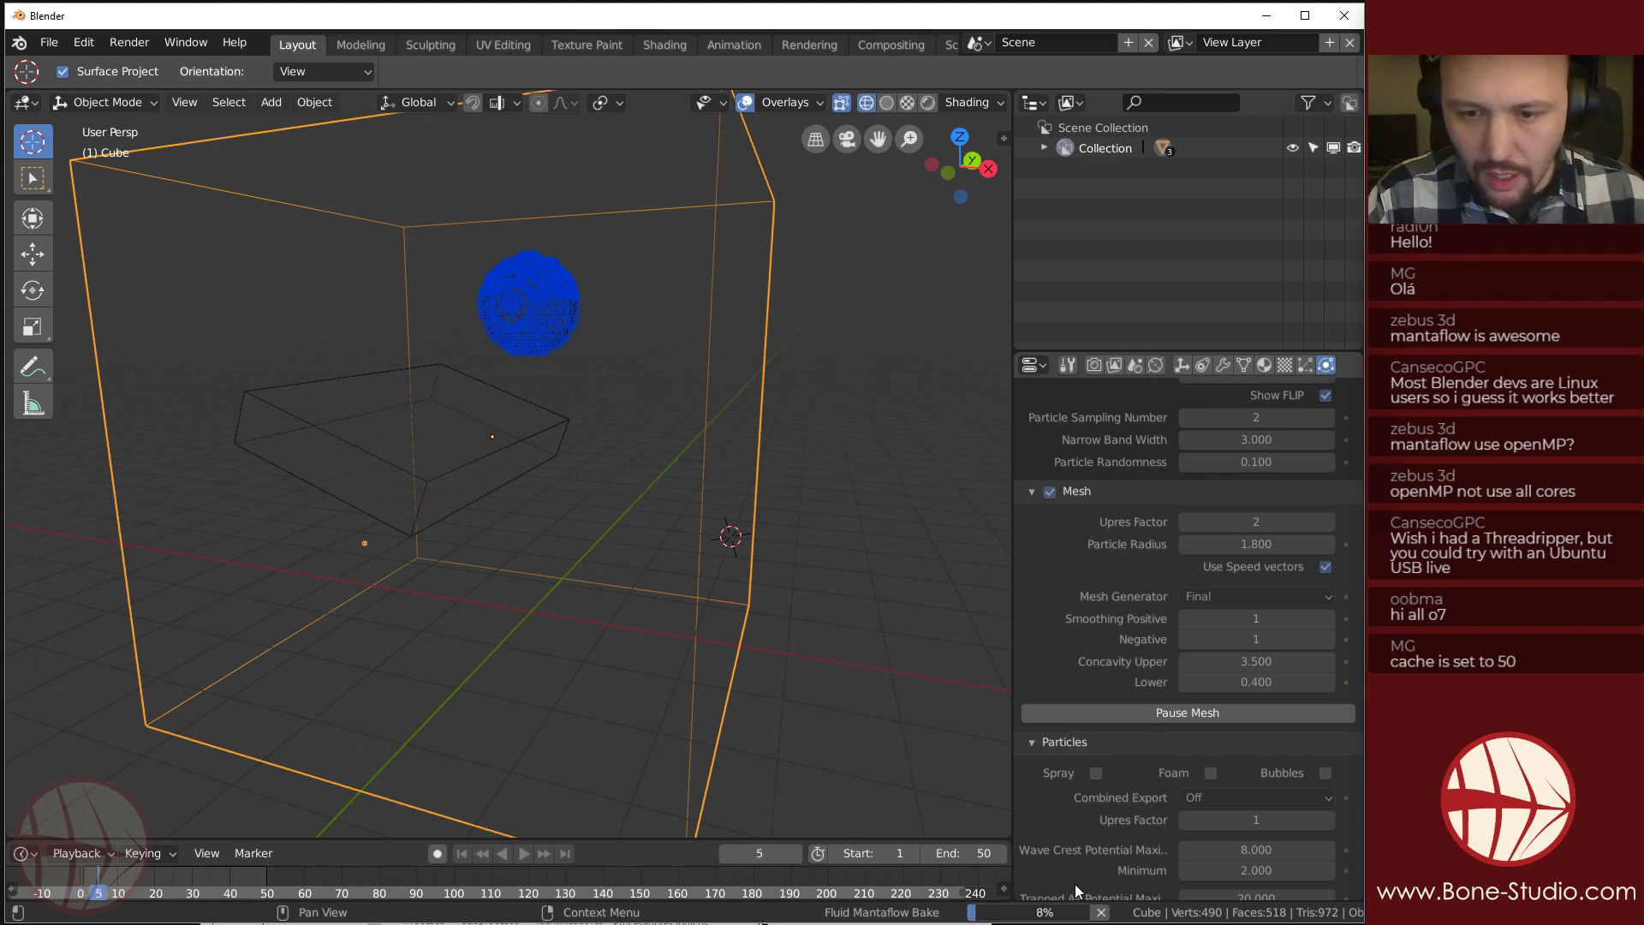
Switch to Task Manager to examine the load on each logical processor during the mesh bake, then minimize it.
key("ctrl+shift+Escape")
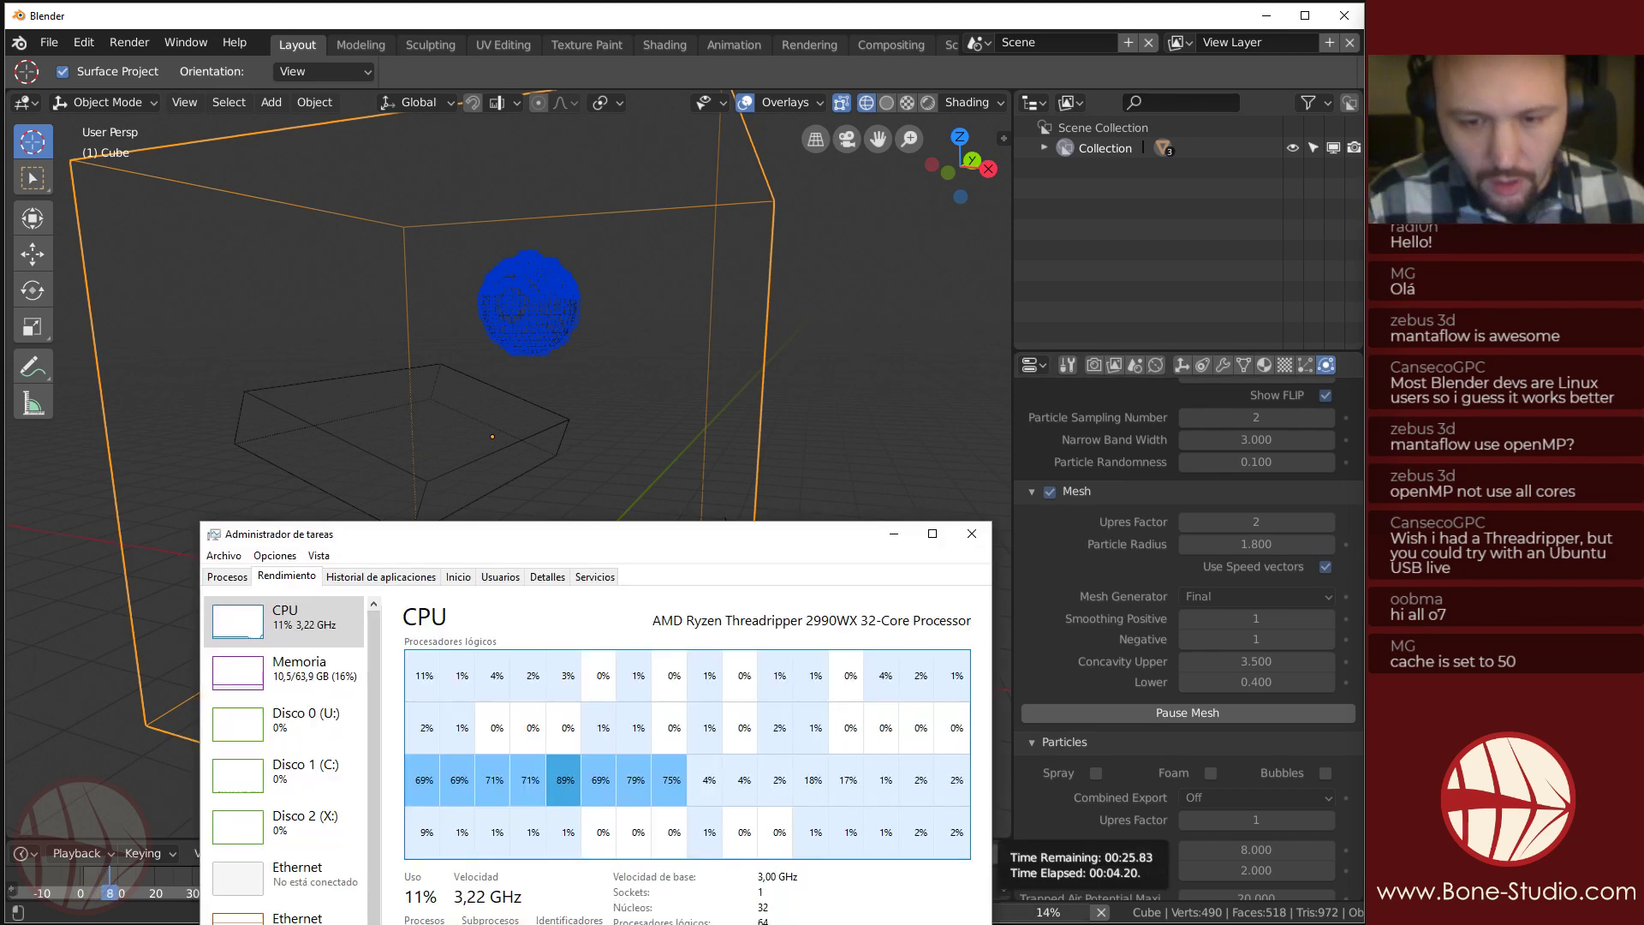
left_click_drag(585, 540, 571, 287)
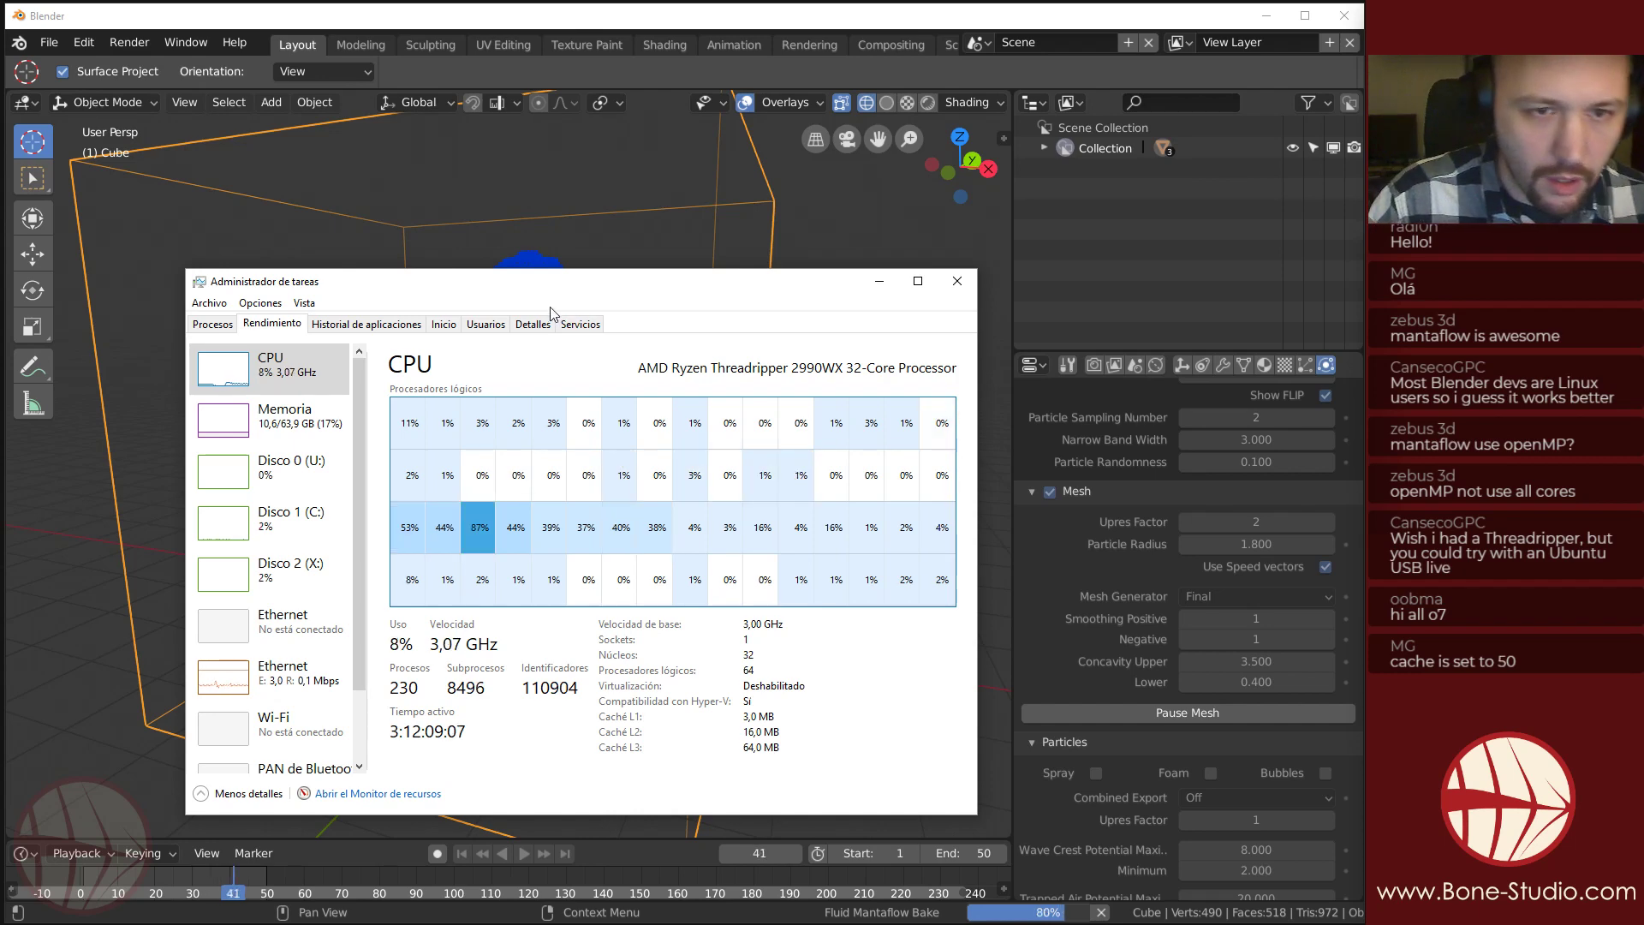
left_click(879, 281)
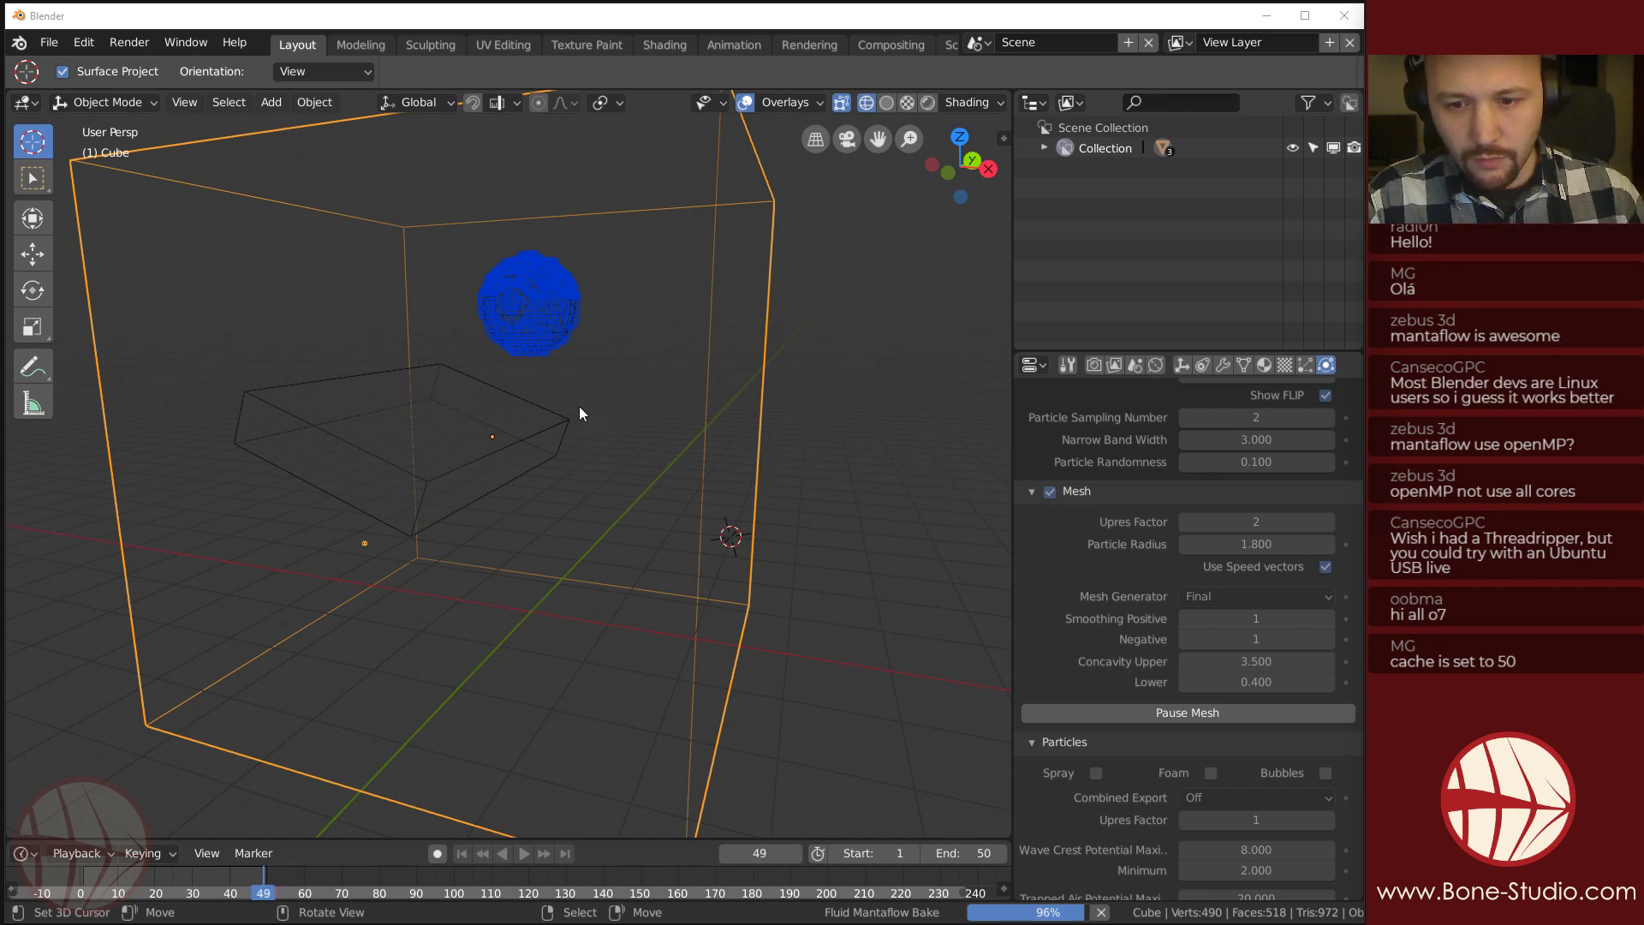
Play back the baked liquid mesh to frame 30 and switch the viewport to solid shading.
middle_click_drag(575, 399, 558, 438)
key("space")
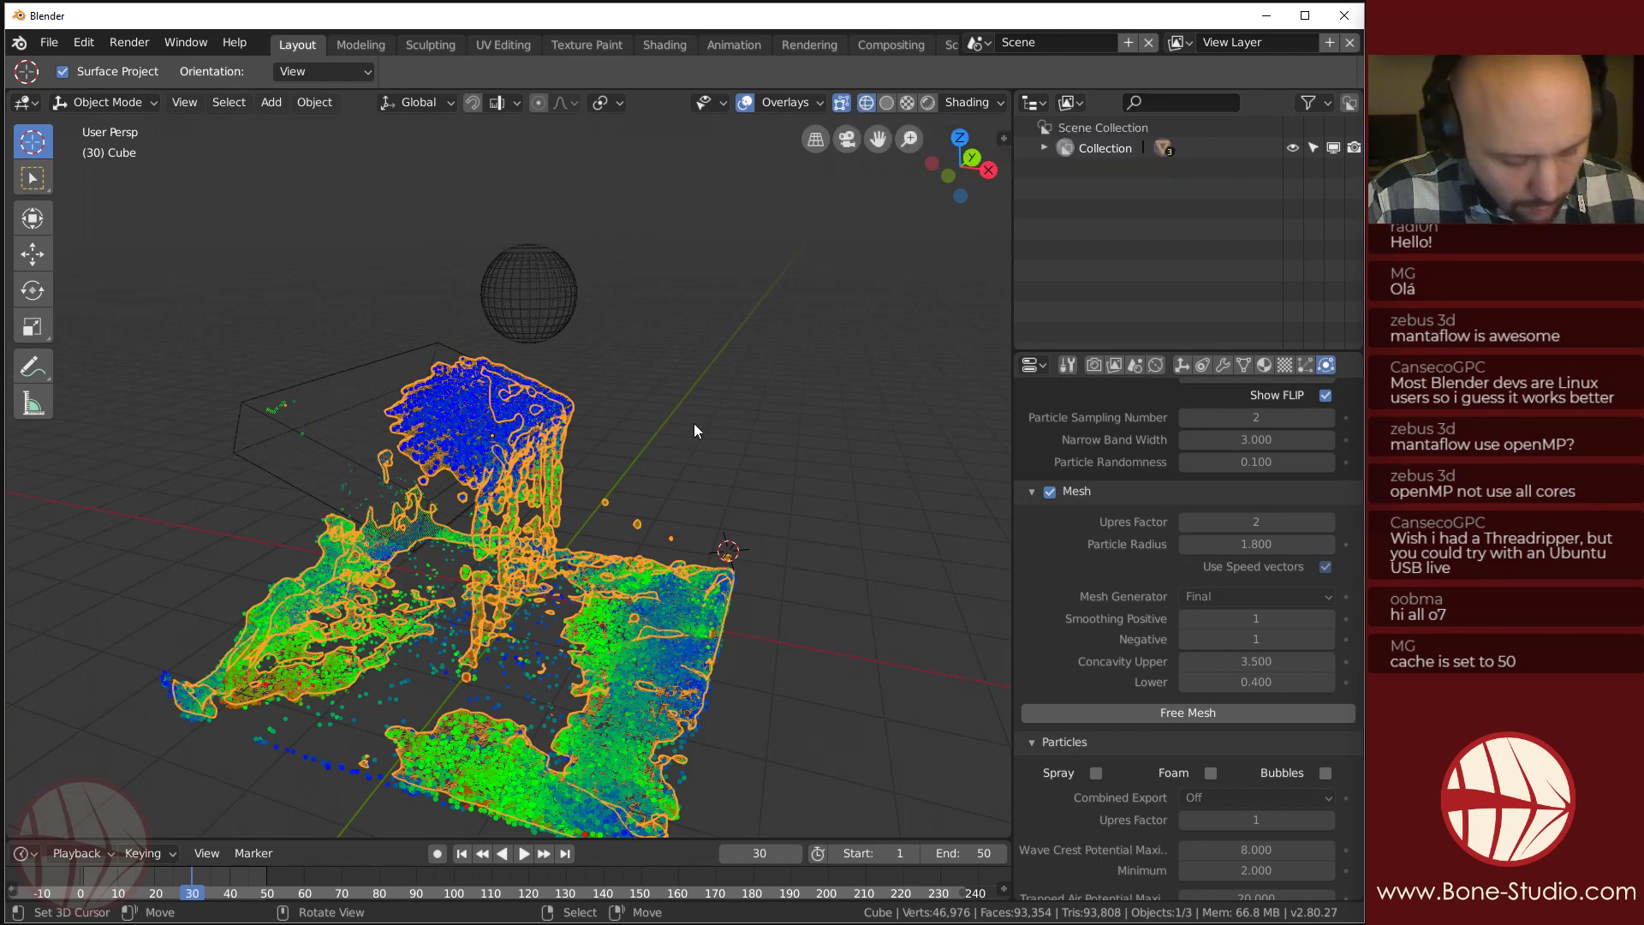
key("z")
left_click(846, 403)
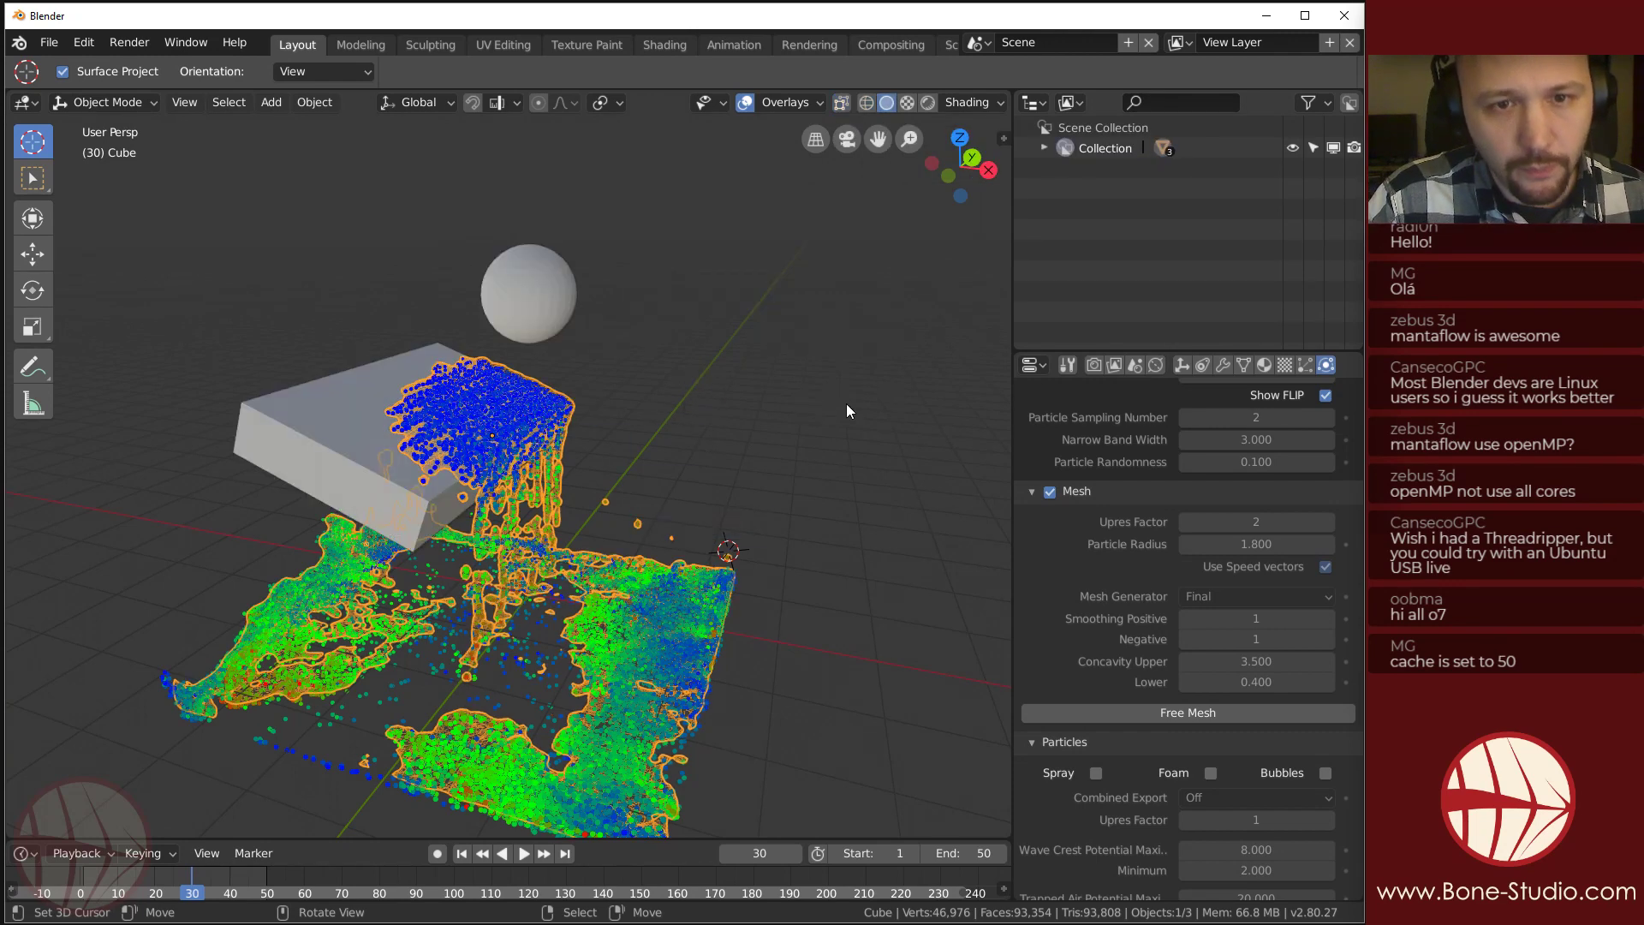
middle_click_drag(846, 403, 656, 460)
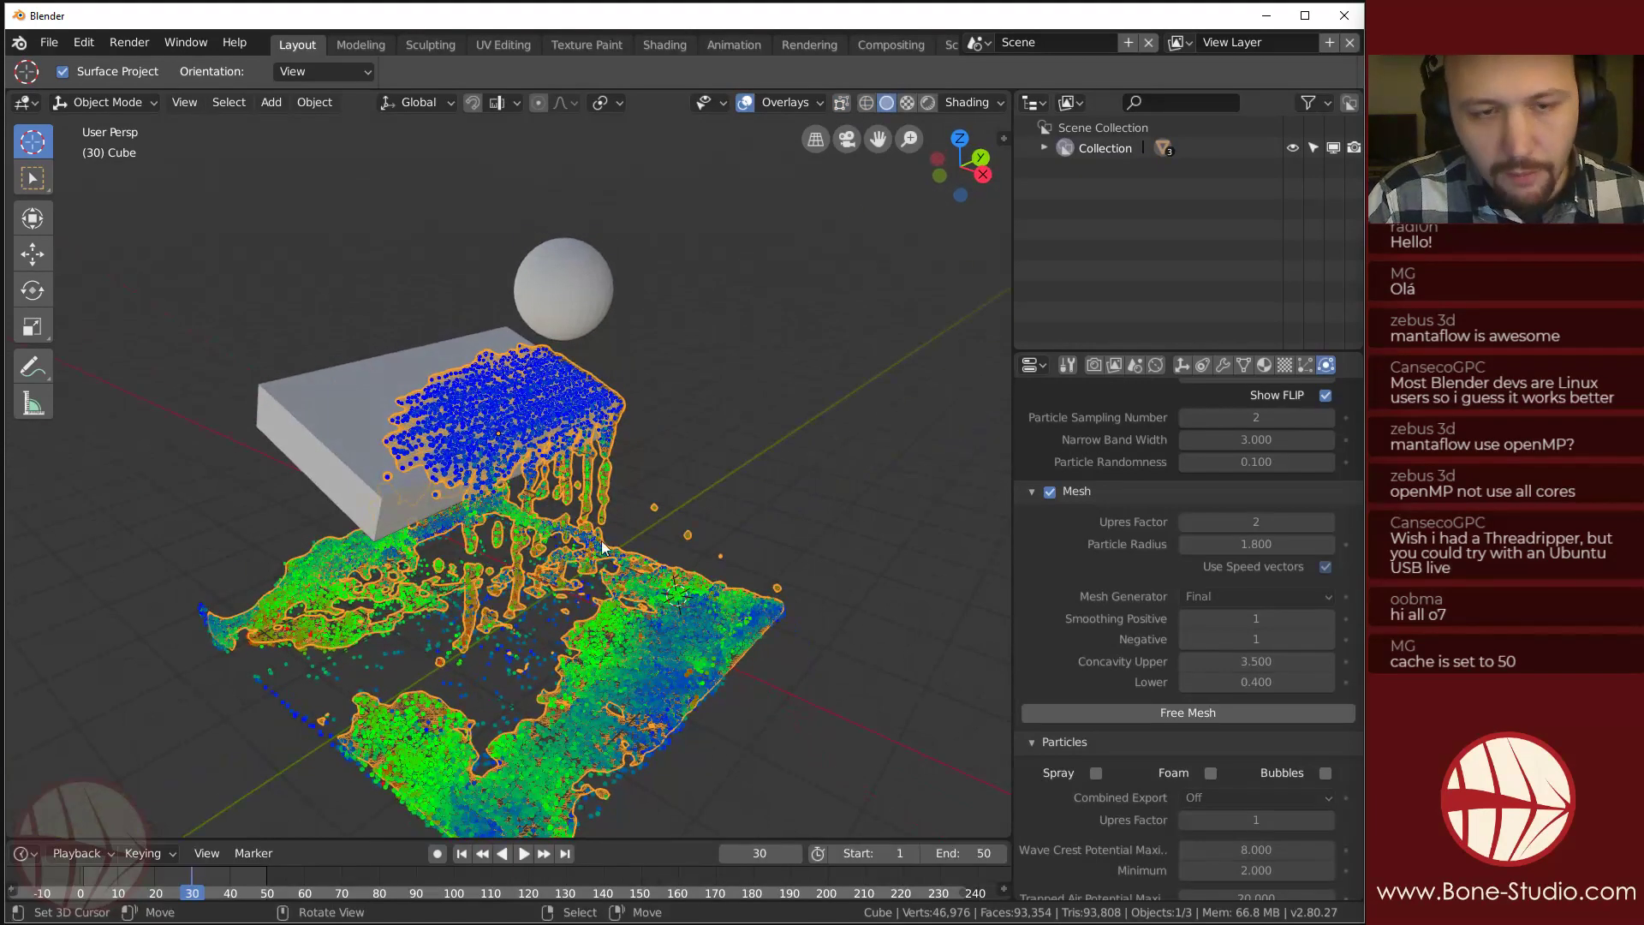
Hide the domain's FLIP Particles system in the viewport.
left_click(617, 503)
left_click(658, 569)
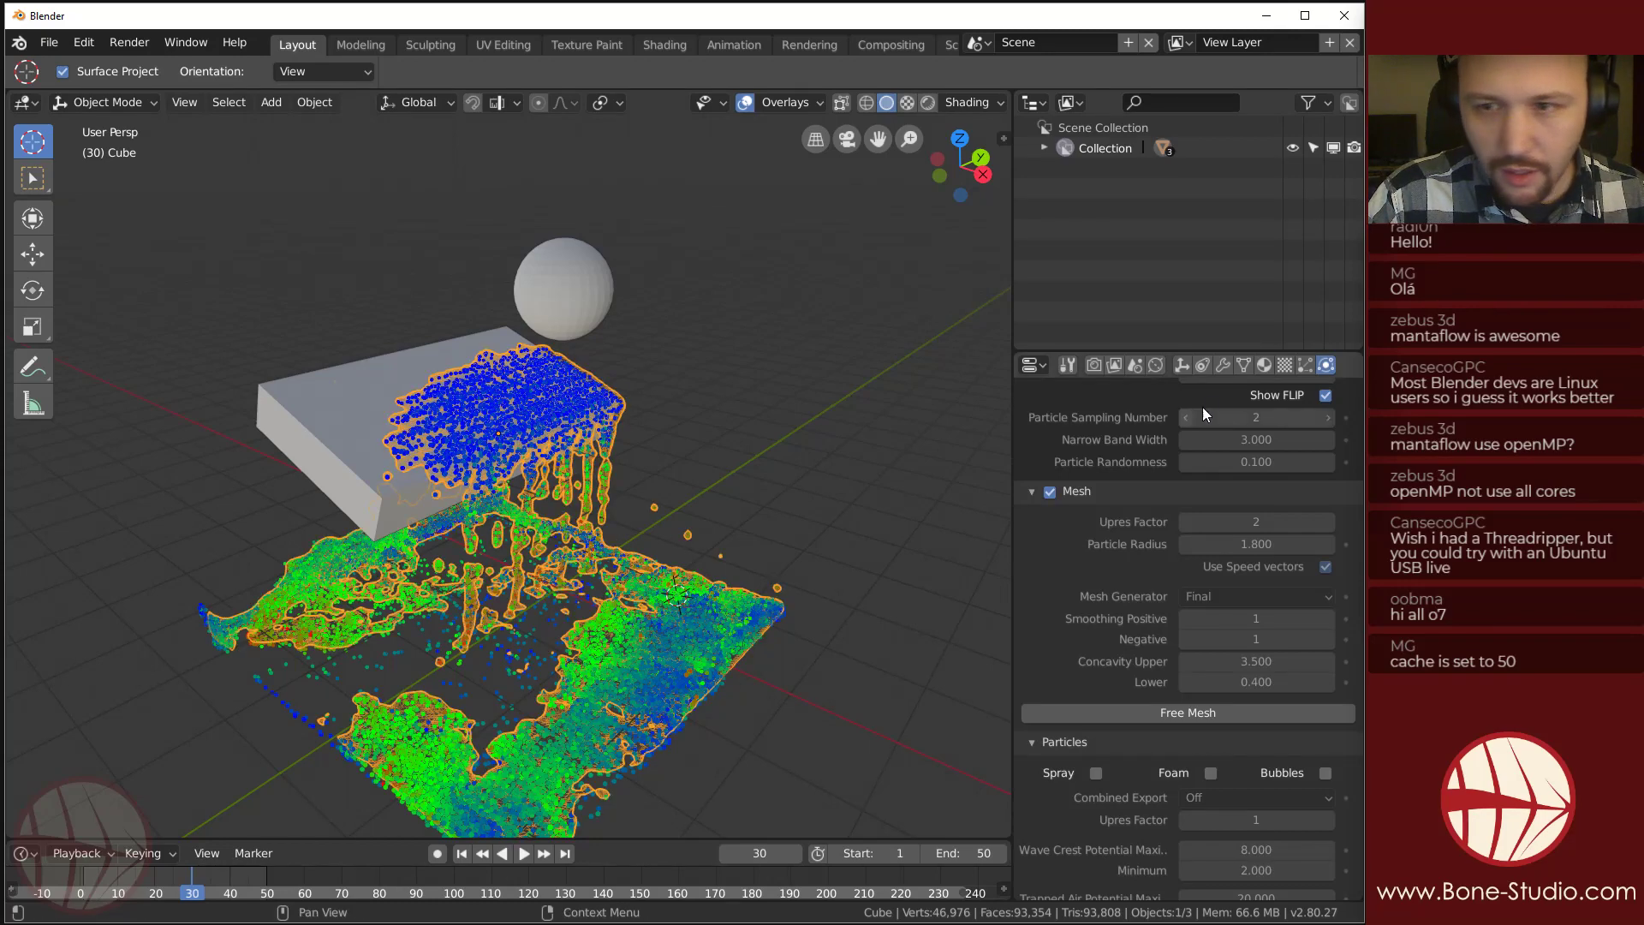
left_click(1306, 366)
left_click(1312, 436)
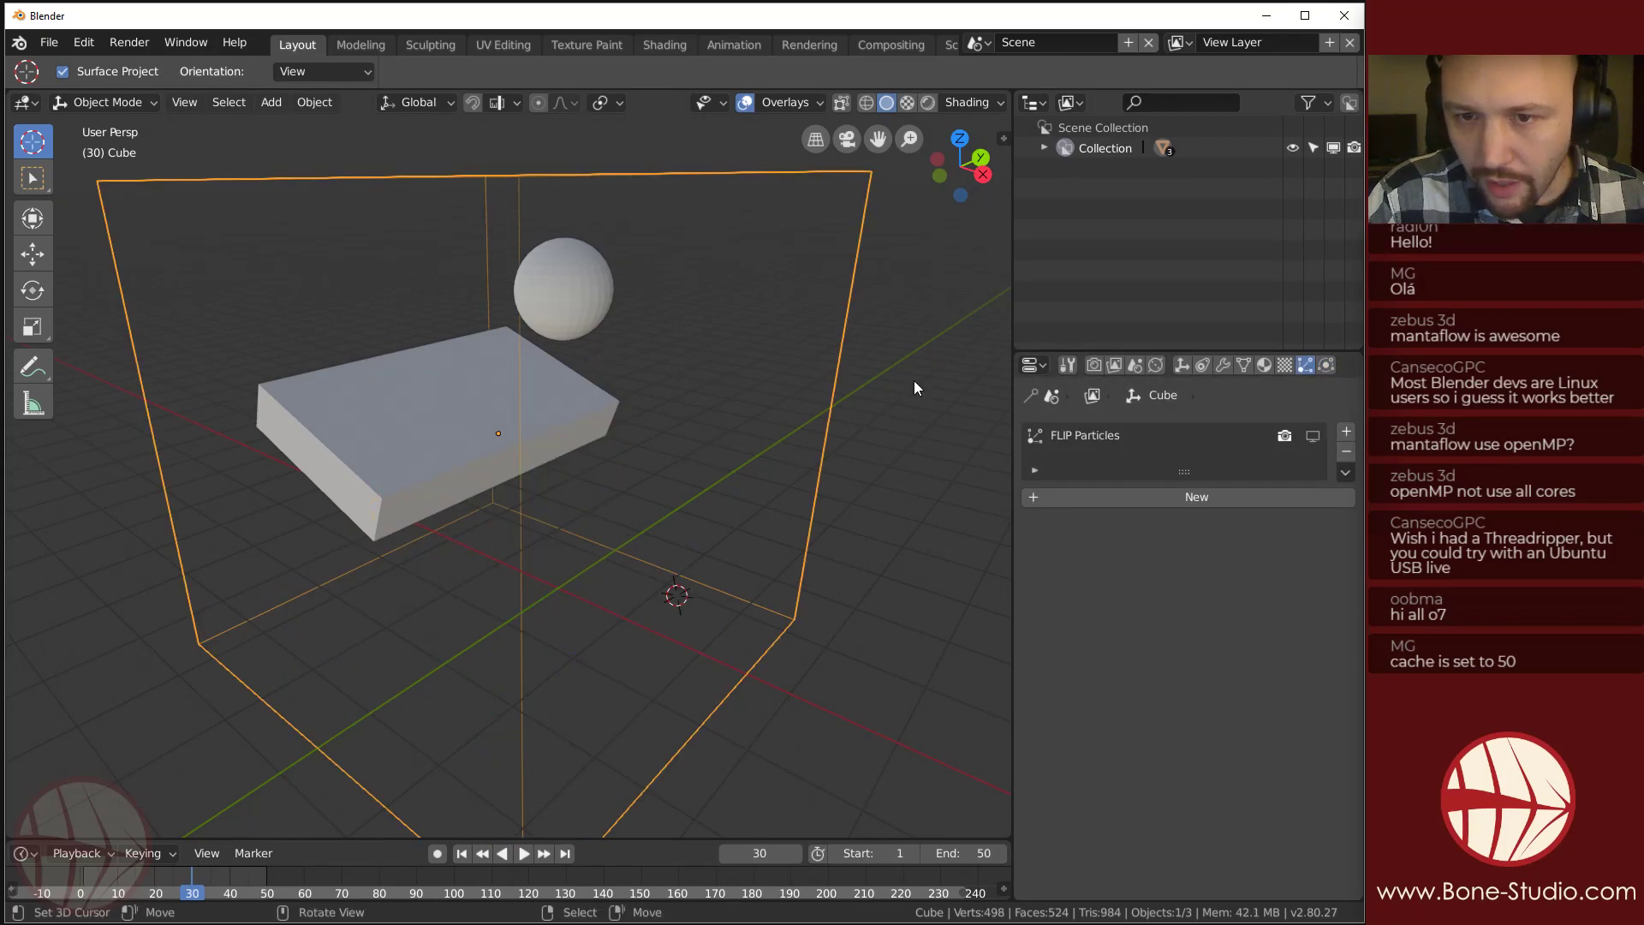
Replay the liquid mesh from the first frame and stop at frame 24 for a closer view.
key("shift+Left")
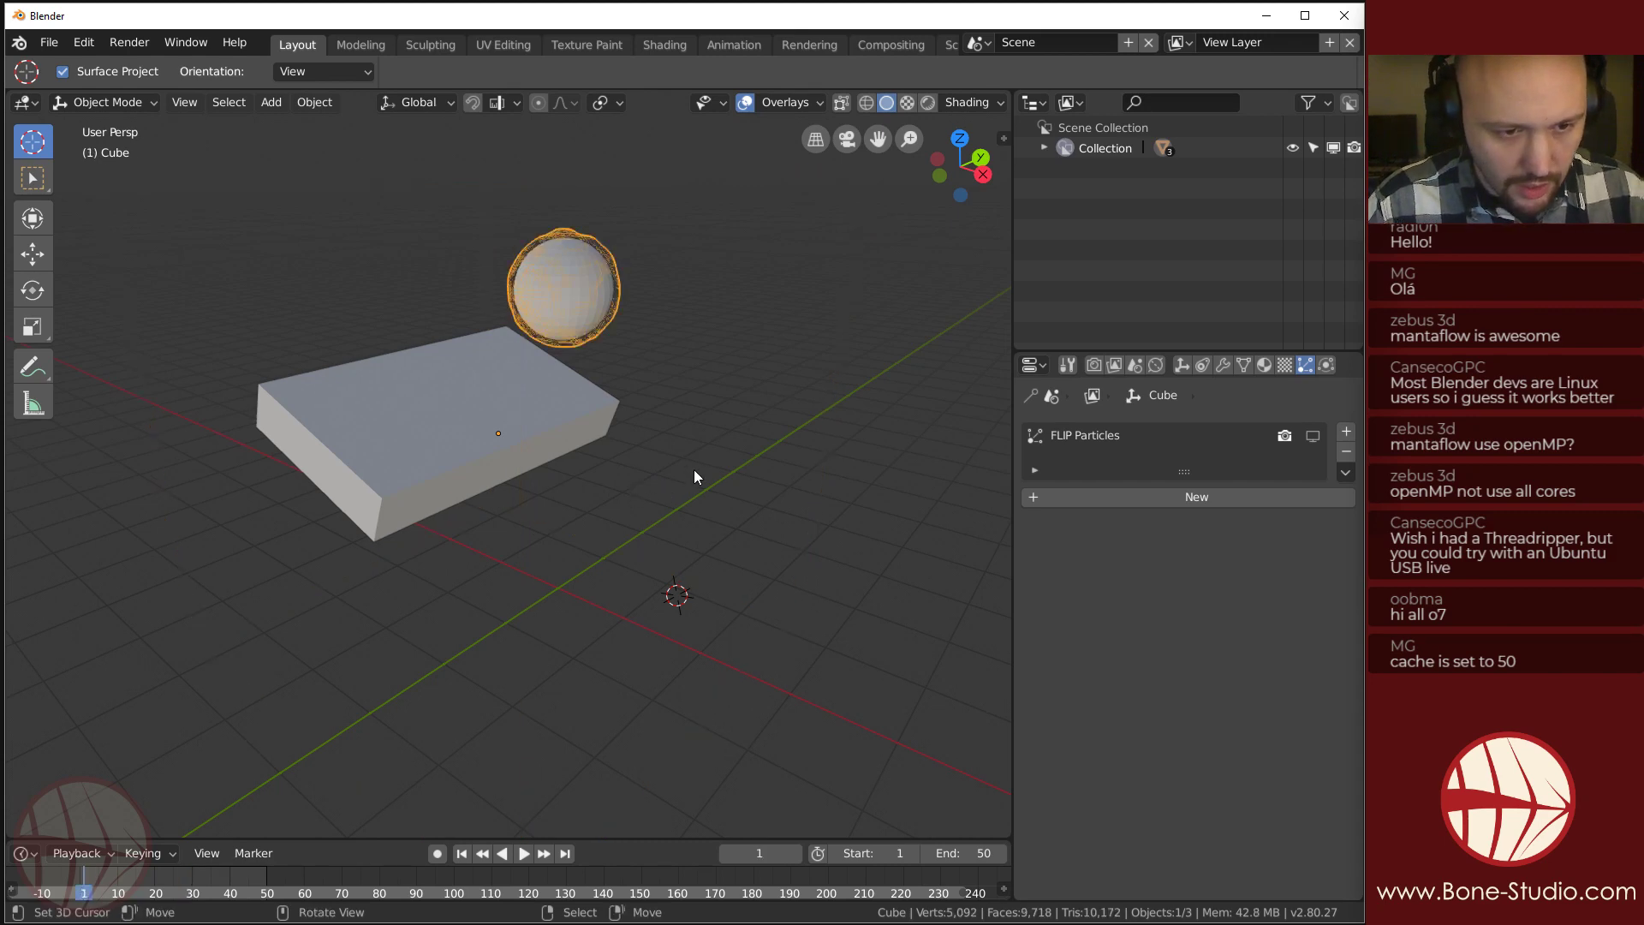
key("space")
key("space")
scroll(701, 623, "up", 2)
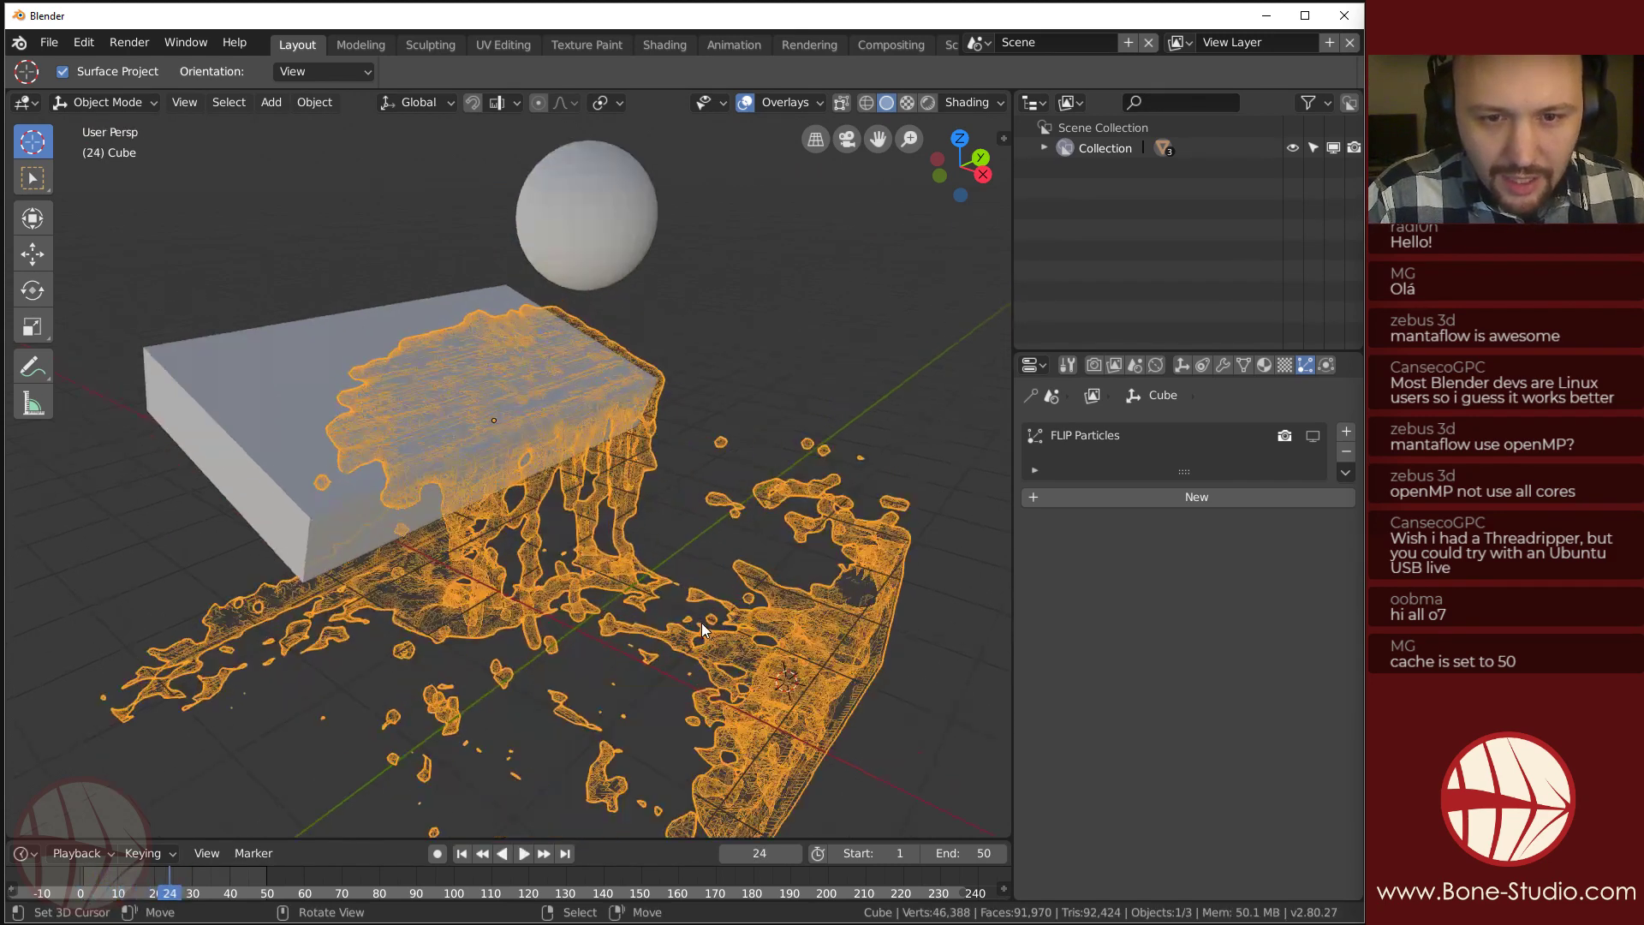
Set the domain cube's viewport display from Wire to Solid.
key("alt+a")
left_click(779, 657)
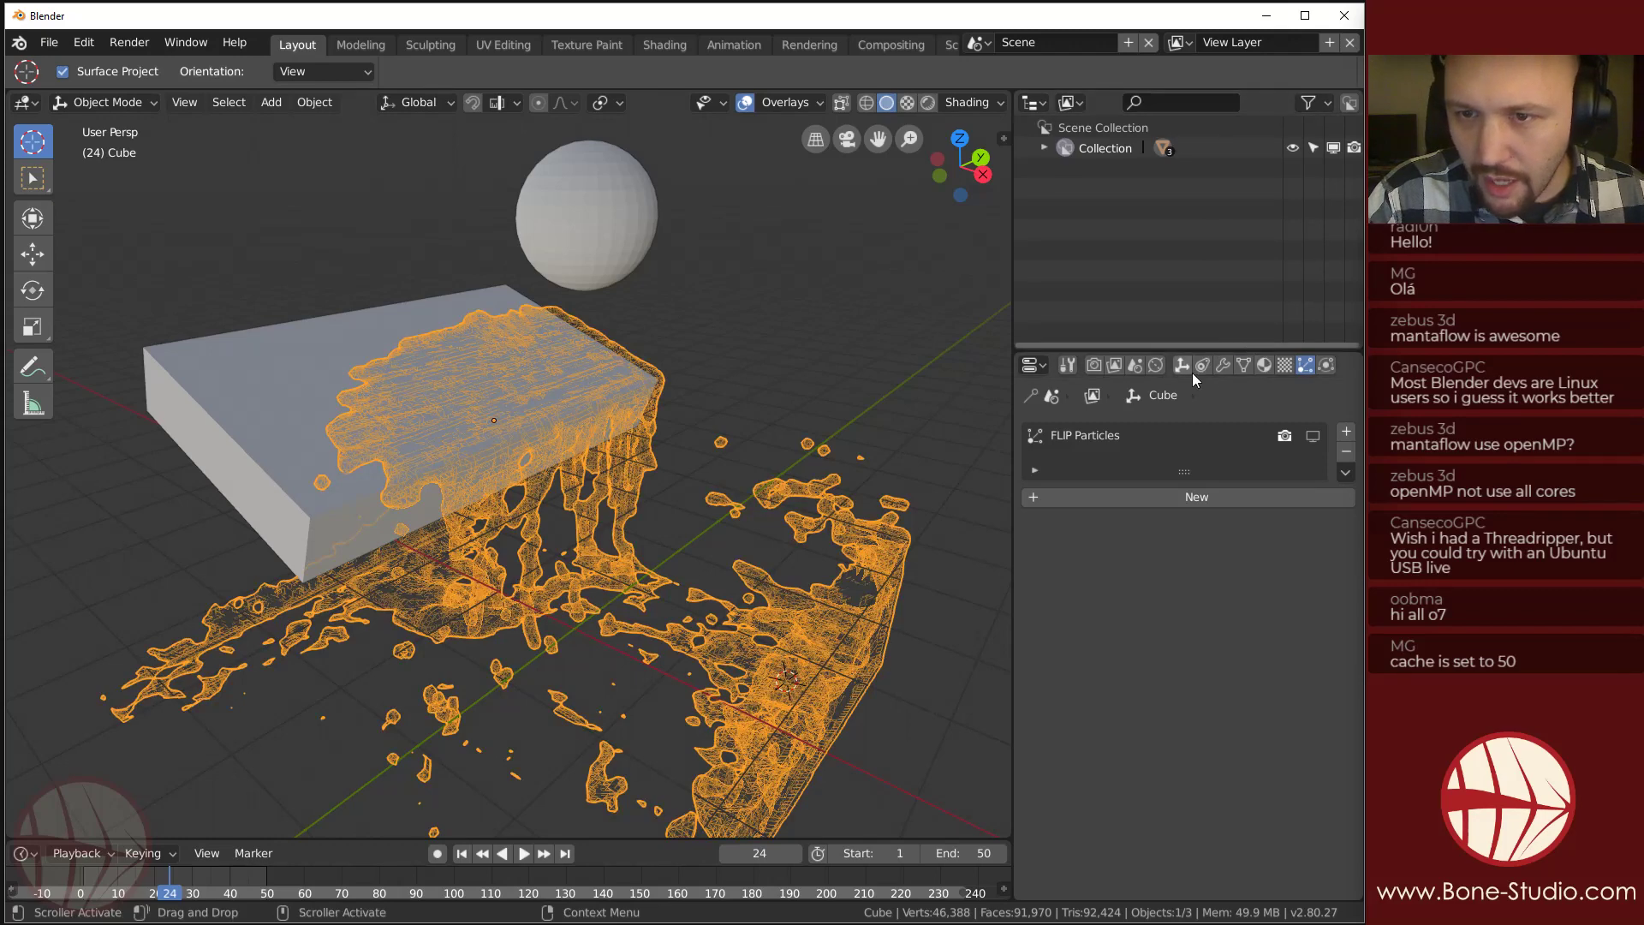
left_click(1185, 366)
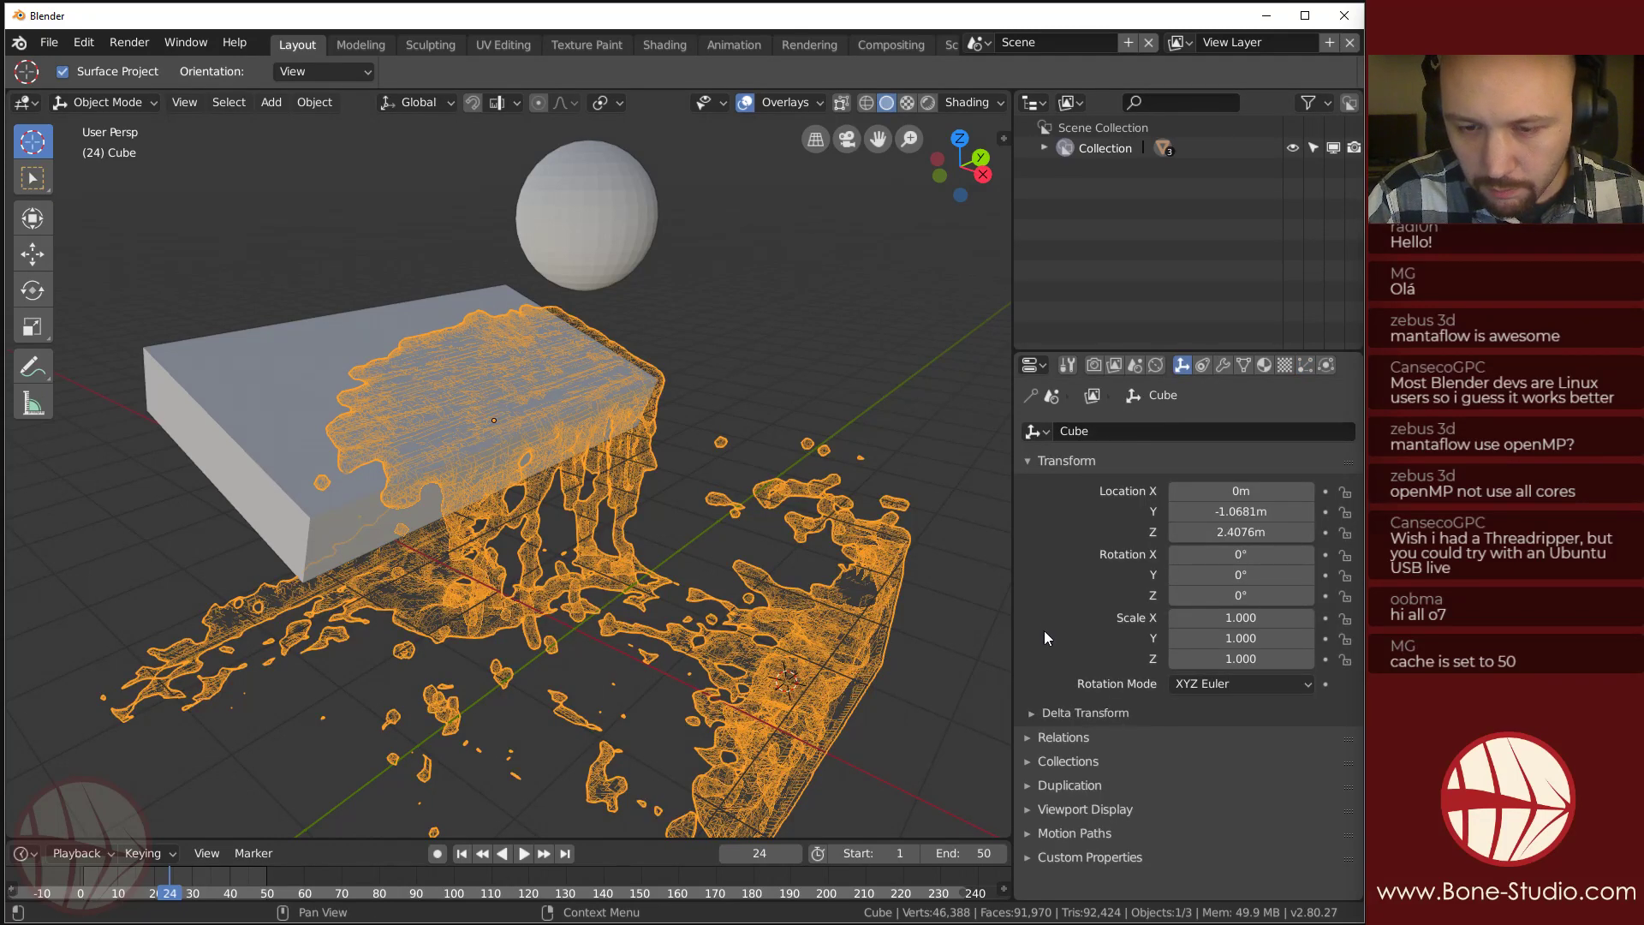
left_click(1082, 810)
scroll(1114, 805, "down", 4)
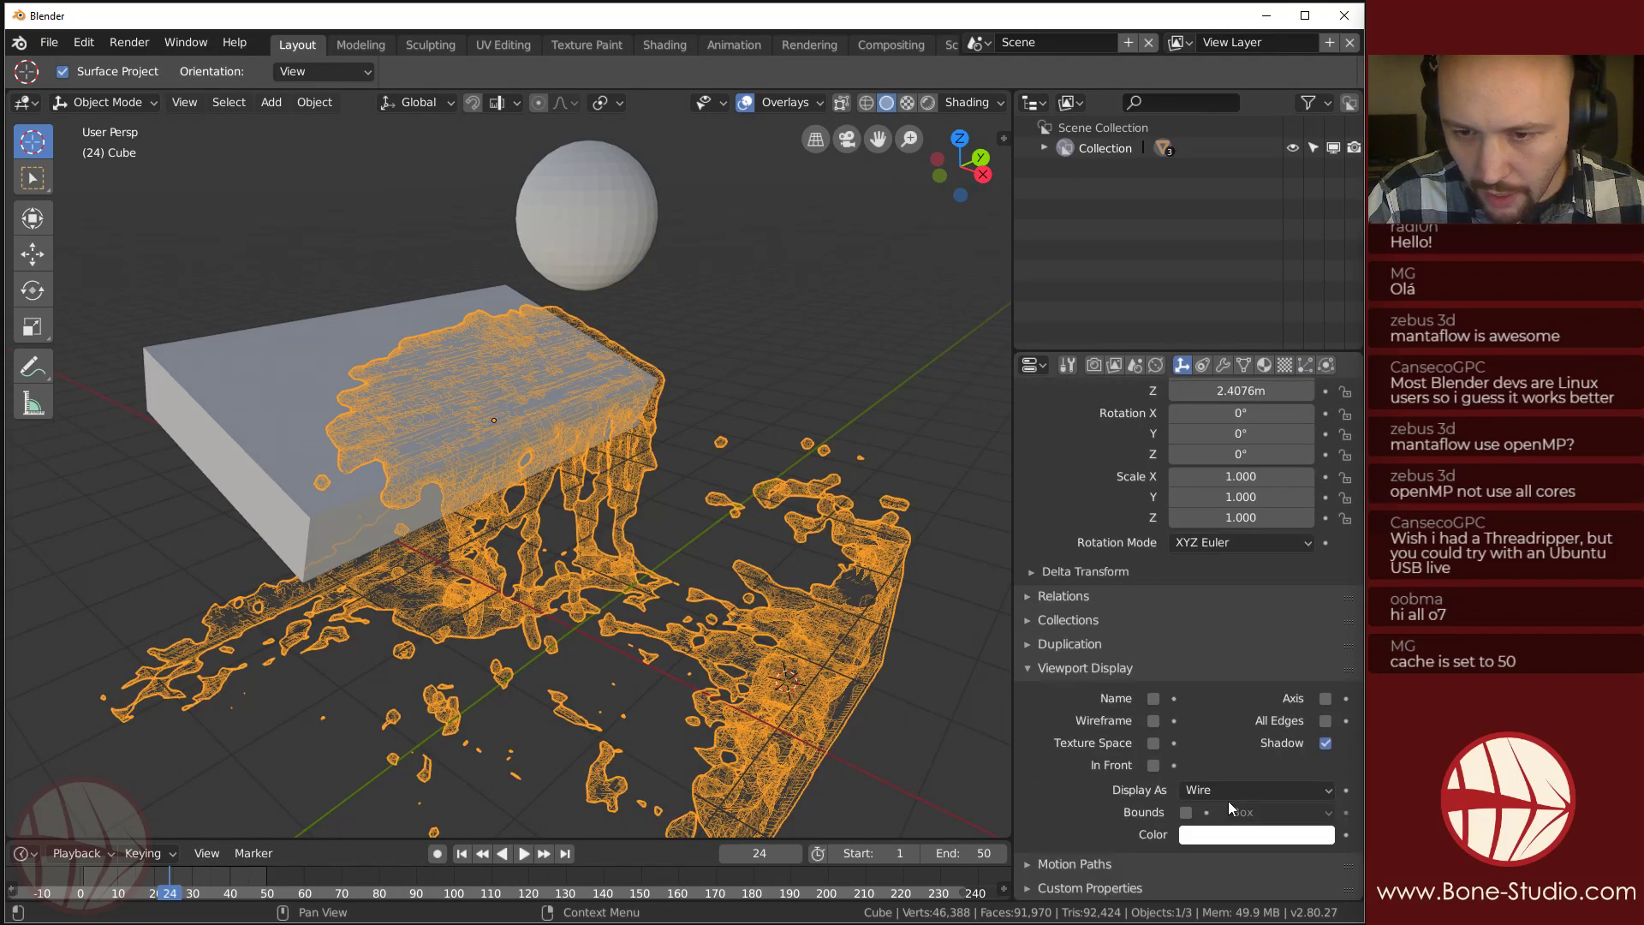
left_click(1226, 793)
left_click(1216, 721)
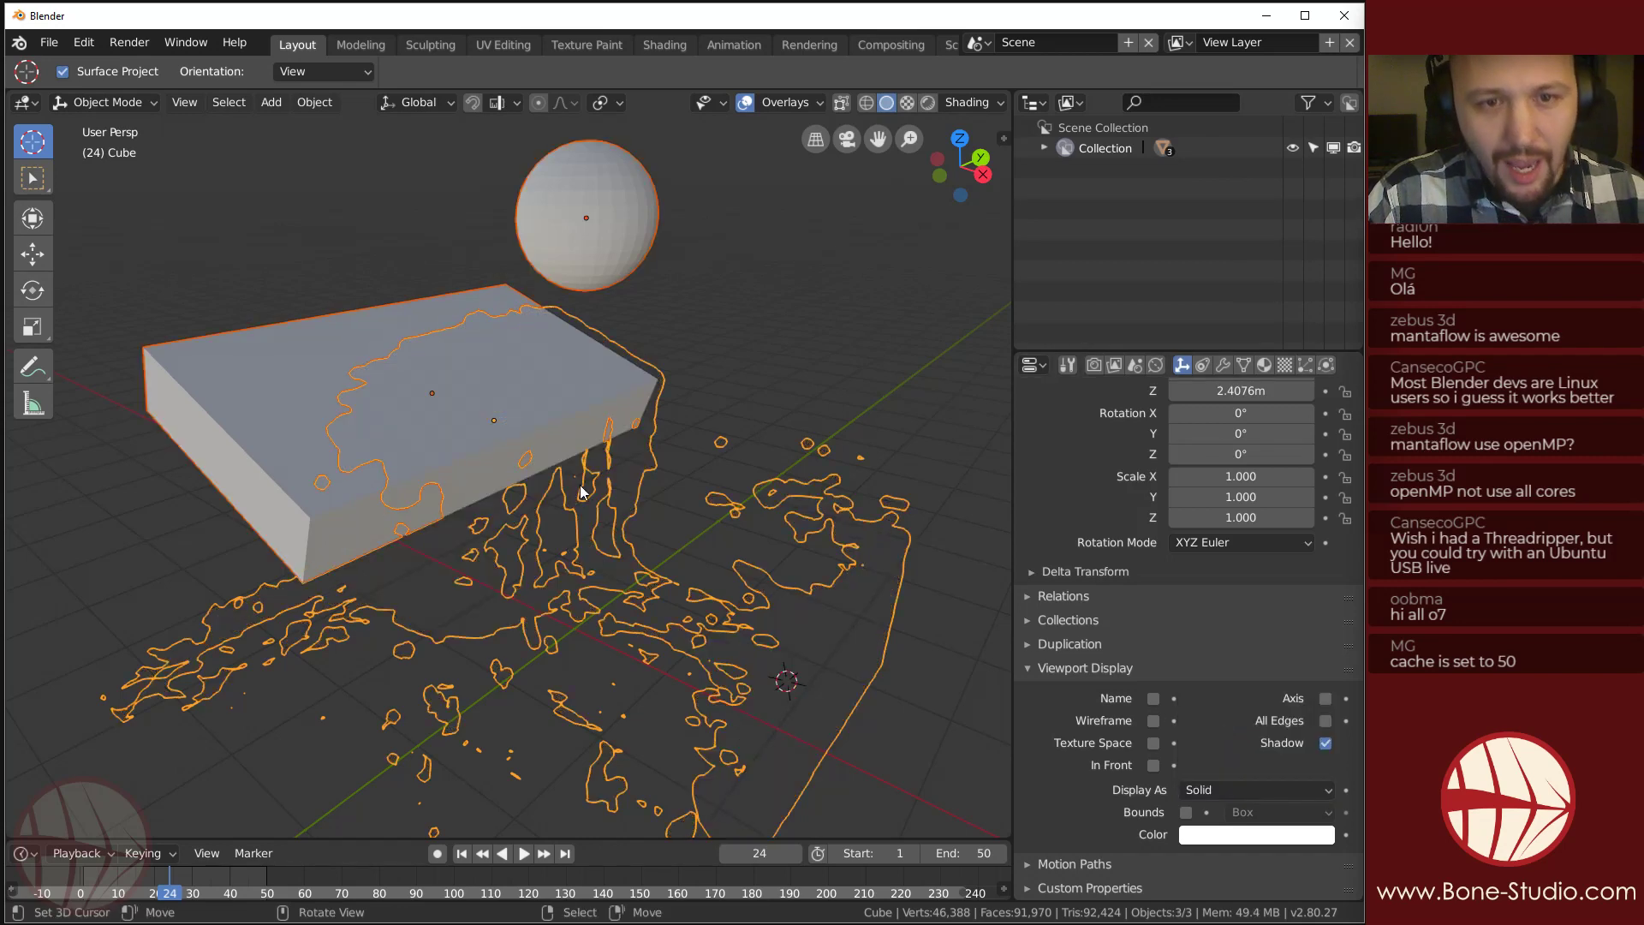
Deselect all objects and create a new material on the domain cube.
left_click(707, 404)
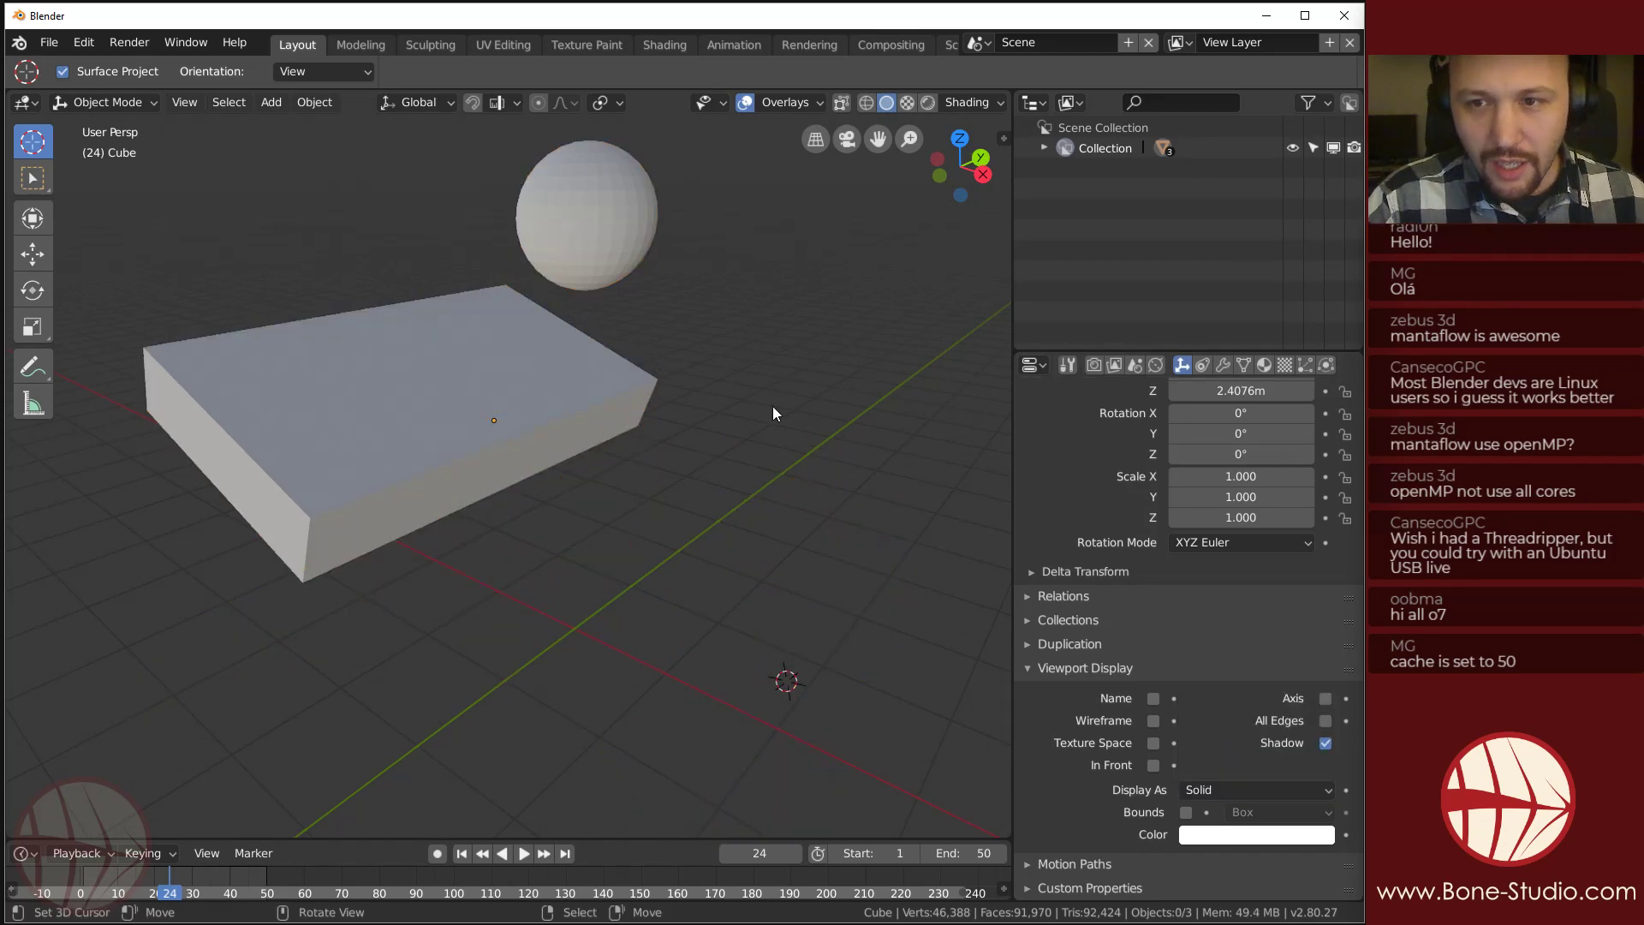
left_click(1267, 366)
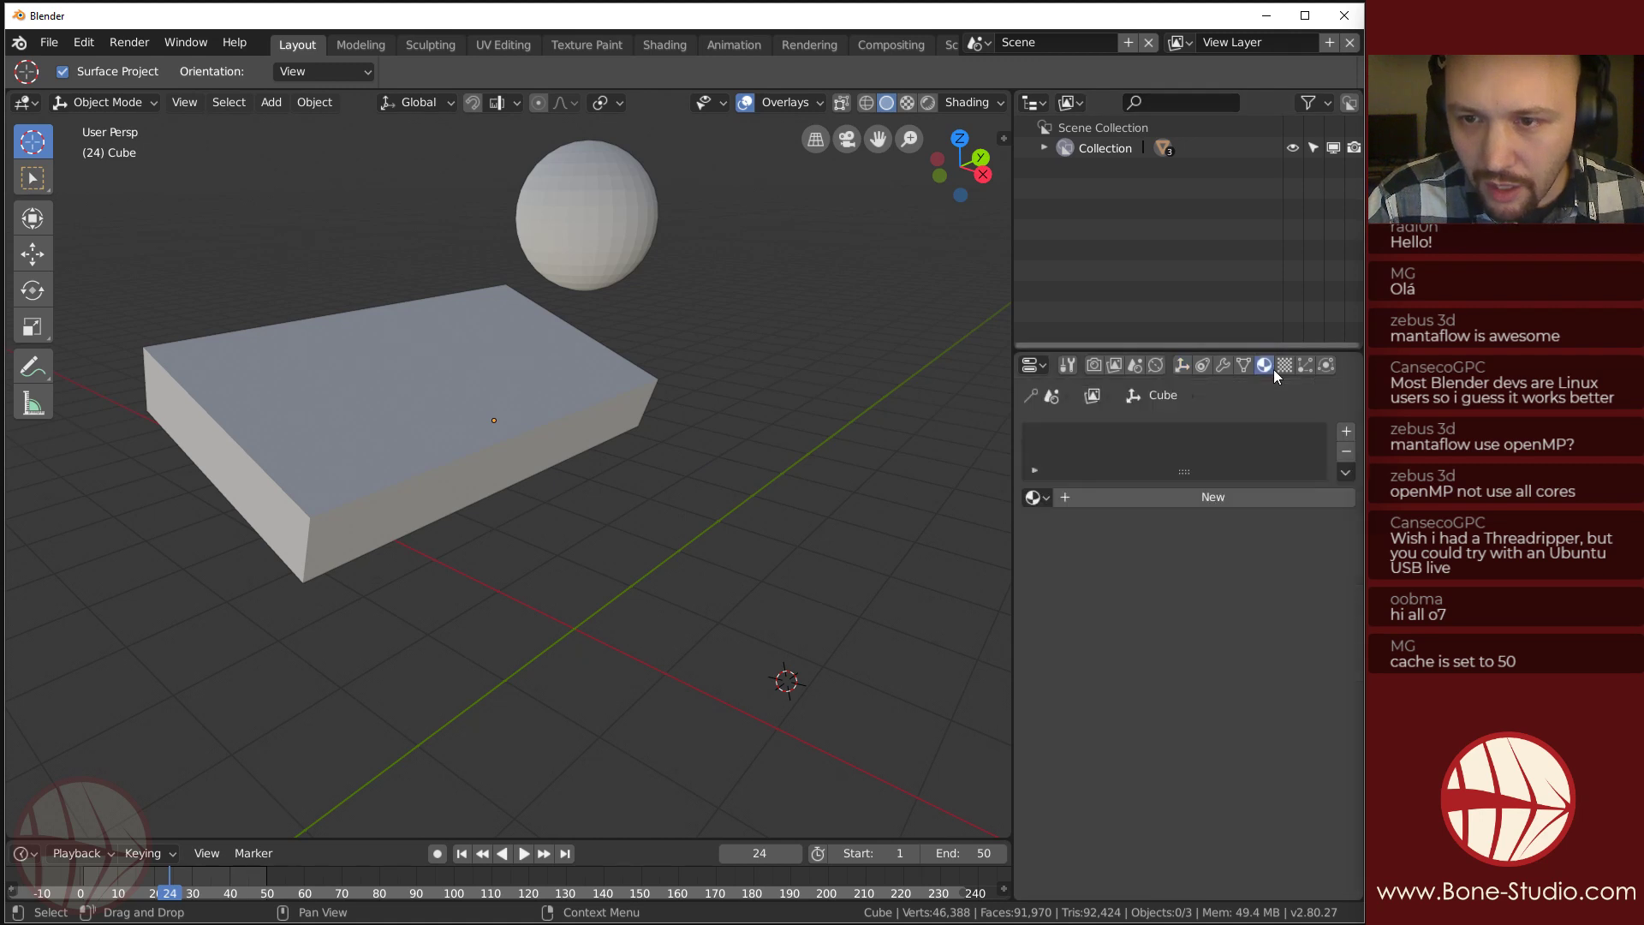
left_click(1173, 500)
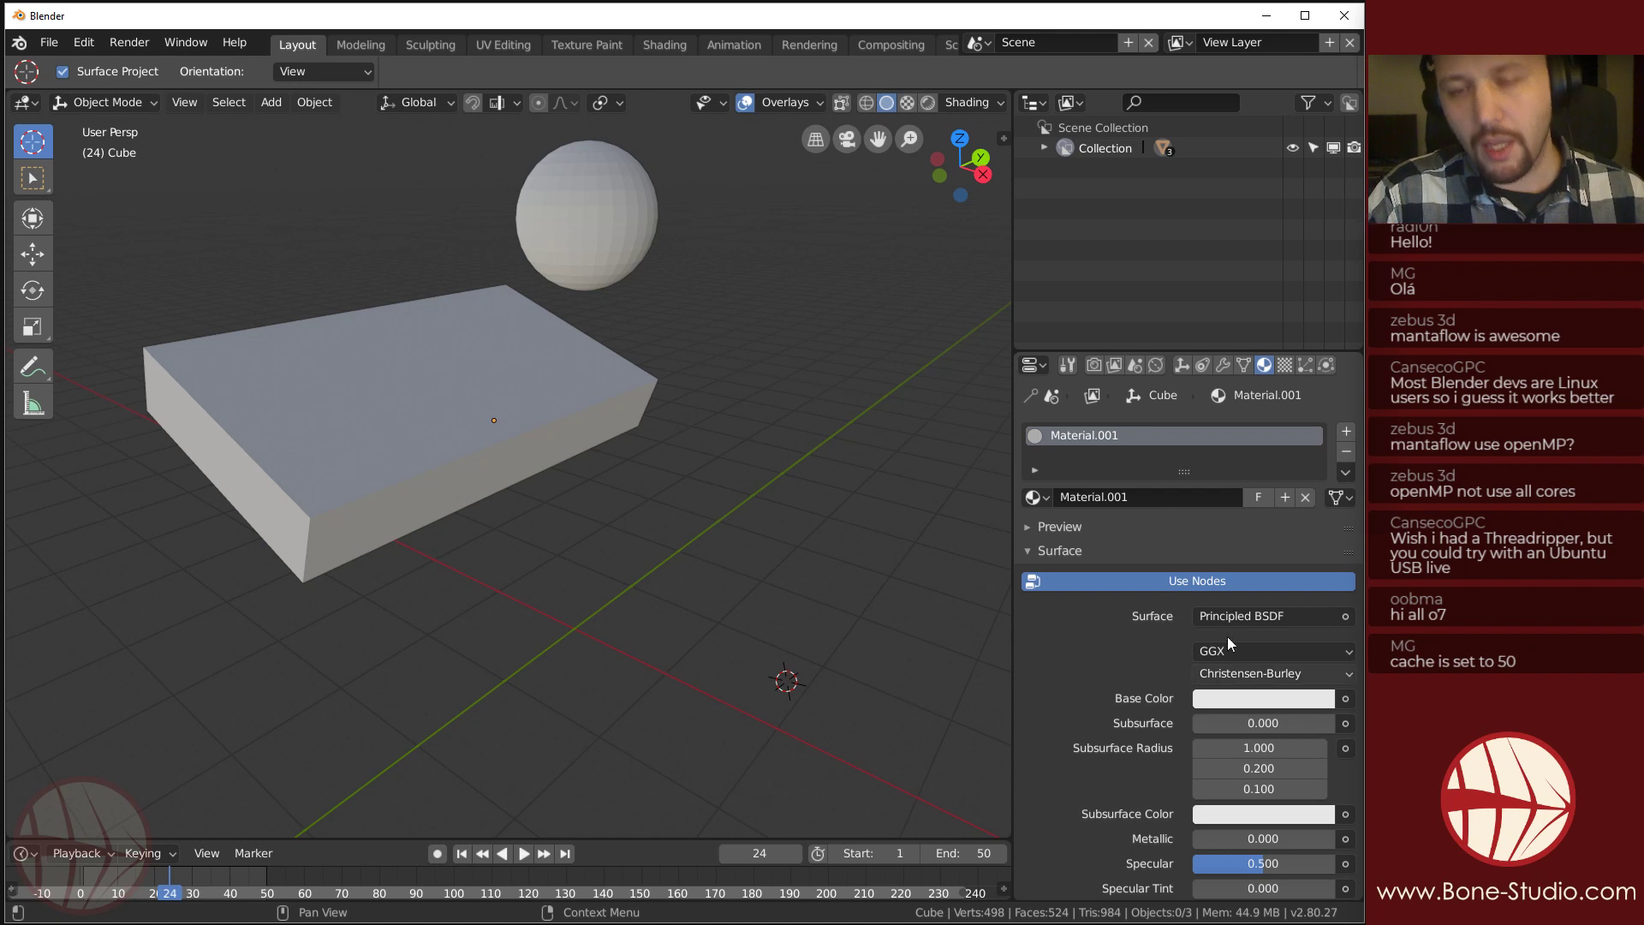
Select the liquid domain cube and replay its mesh from the first frame, stopping at frame 32.
middle_click_drag(548, 527, 625, 474)
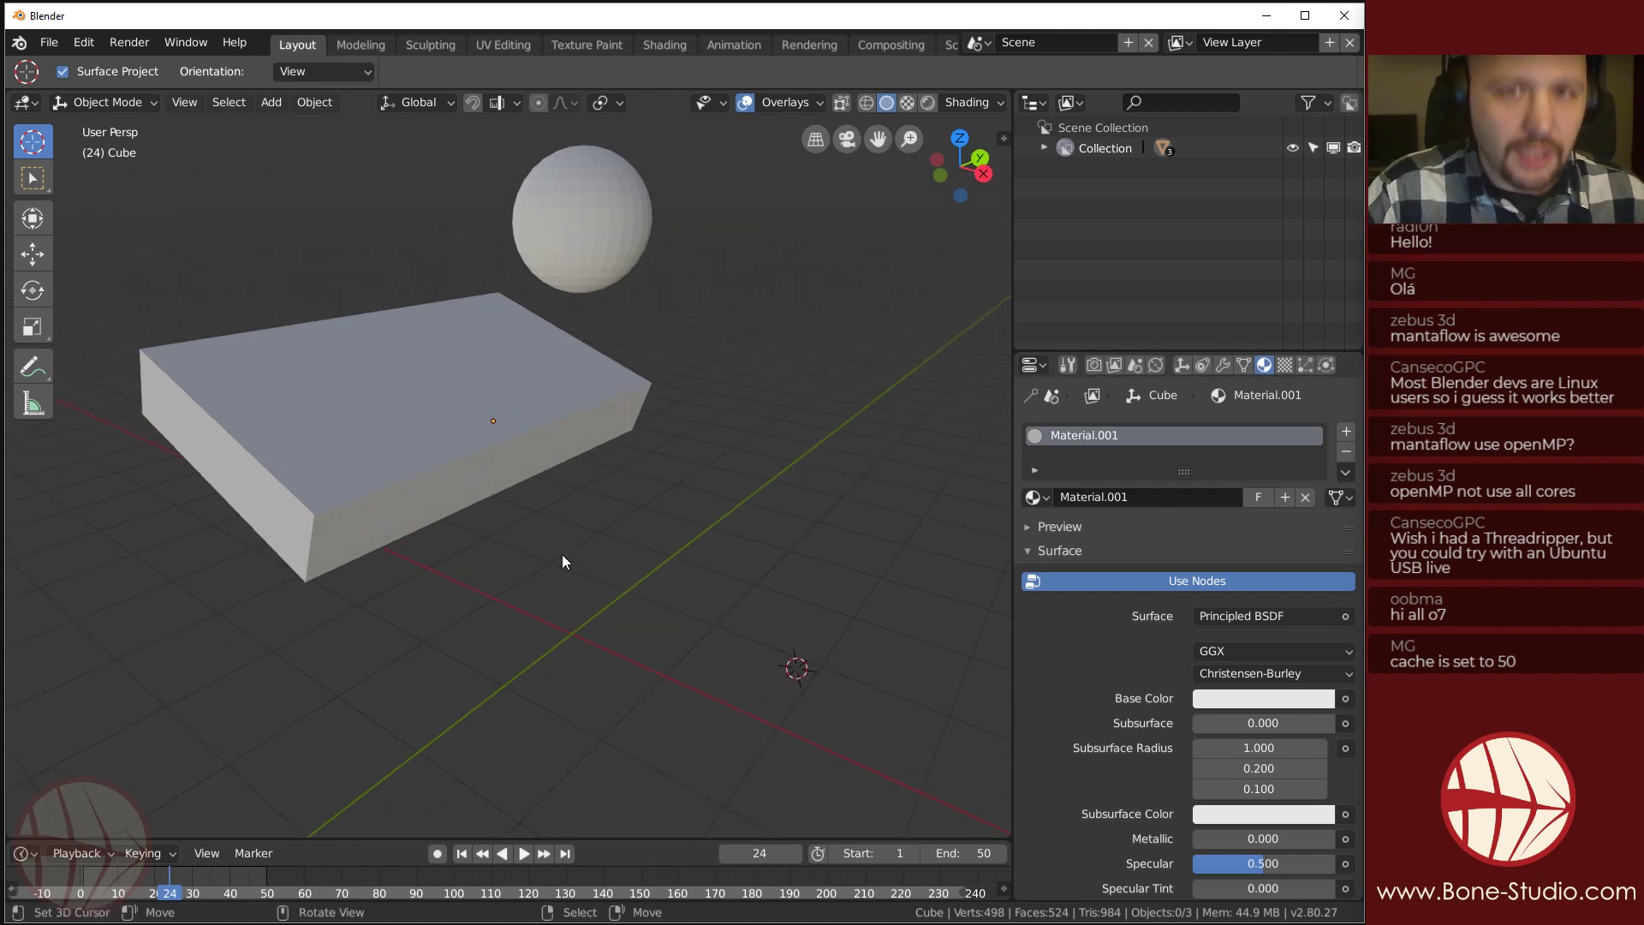
right_click(658, 548)
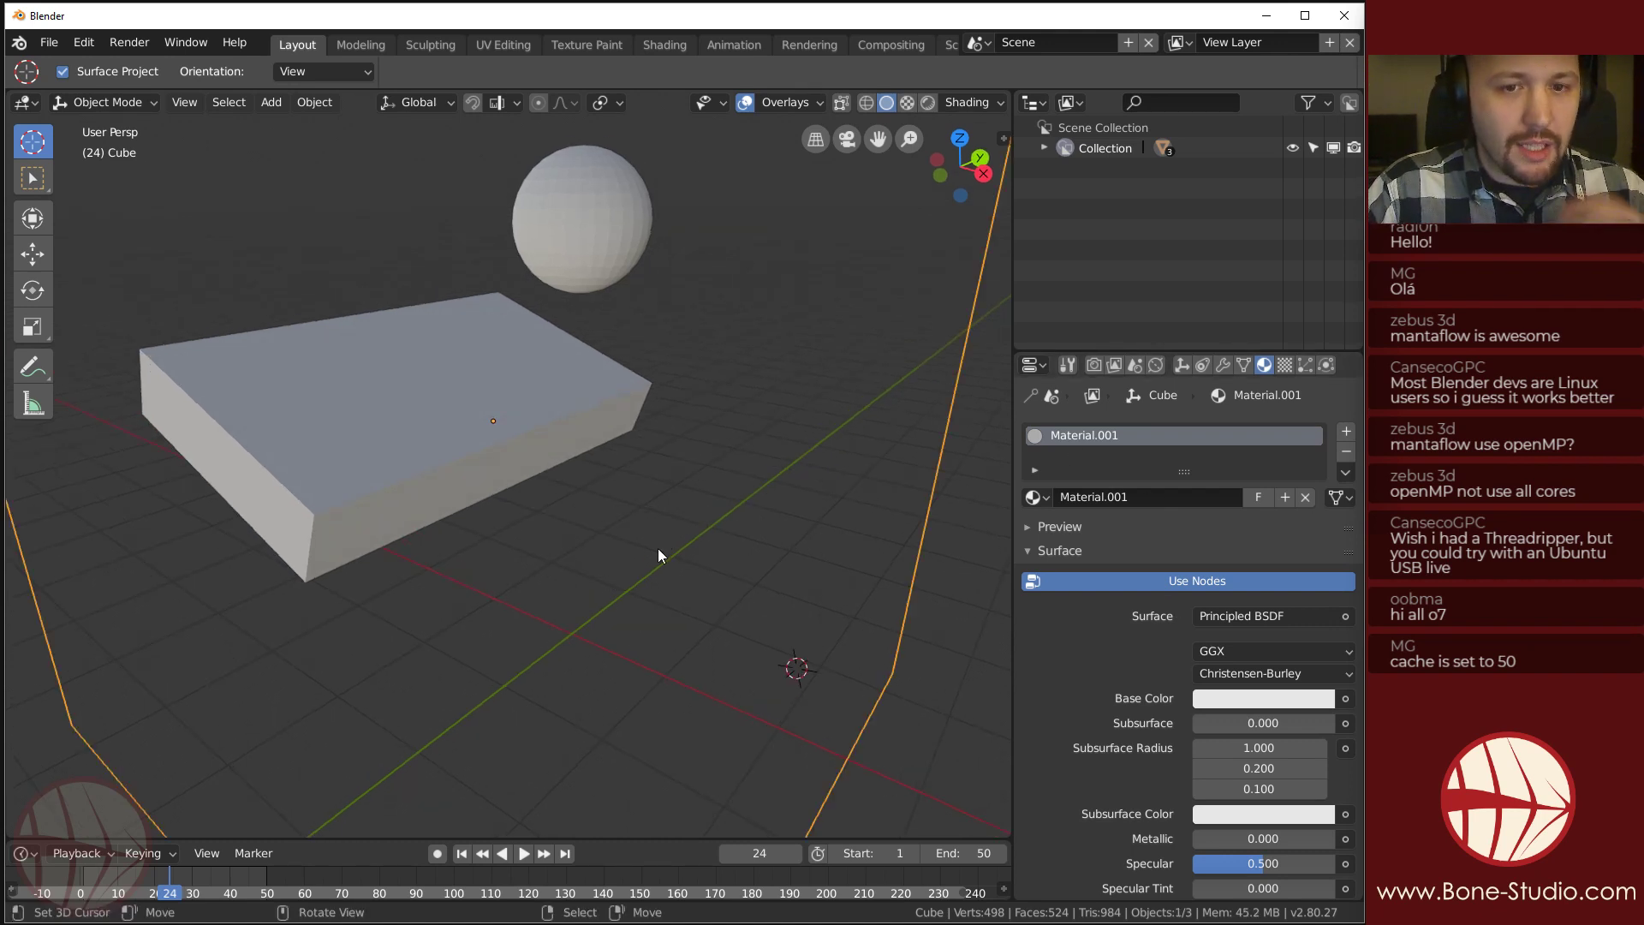
scroll(657, 543, "down", 3)
key("shift+Left")
key("space")
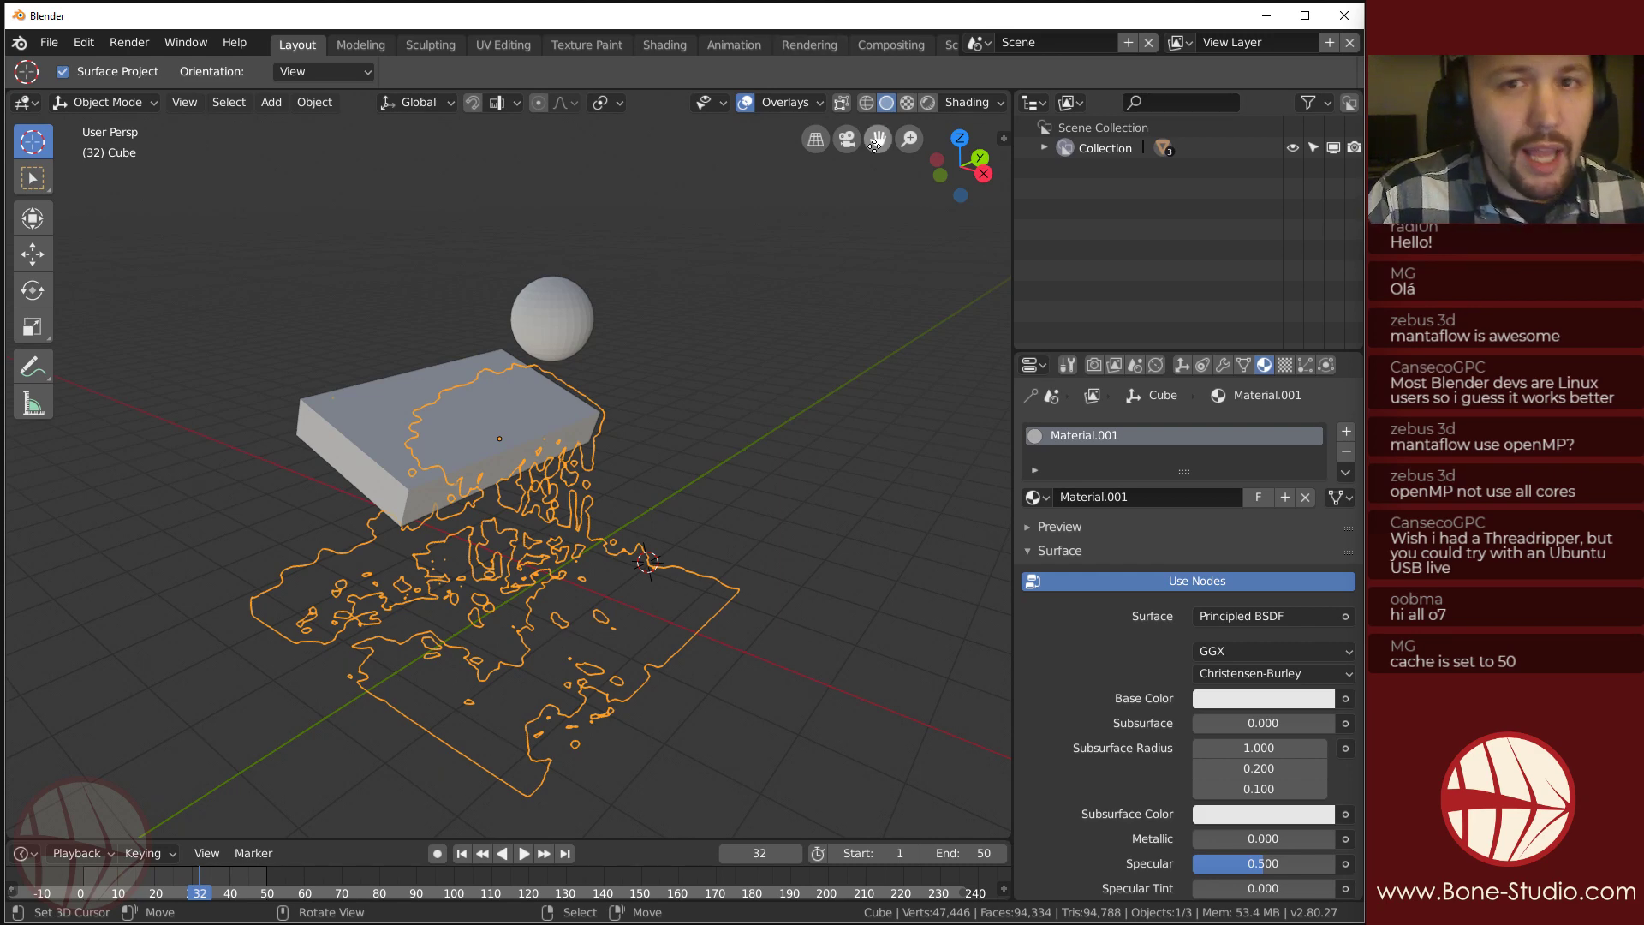
Switch the viewport to LookDev shading, deselect the domain and play the simulation on to frame 49.
left_click(908, 101)
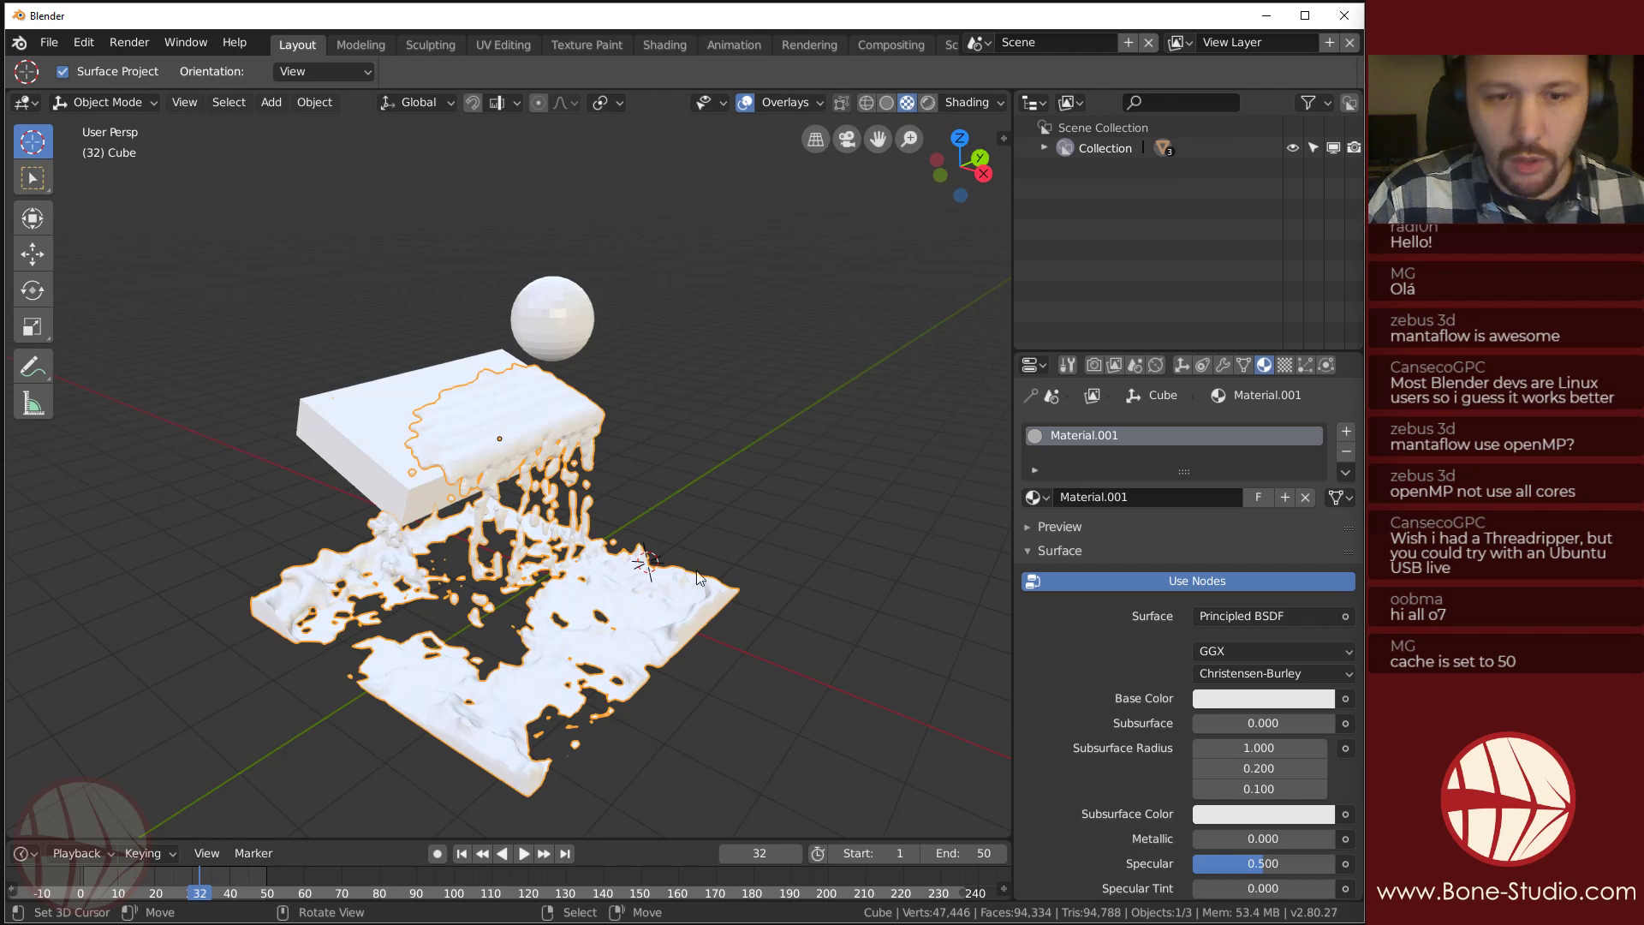
key("alt+a")
middle_click_drag(697, 609, 523, 614)
key("space")
key("space")
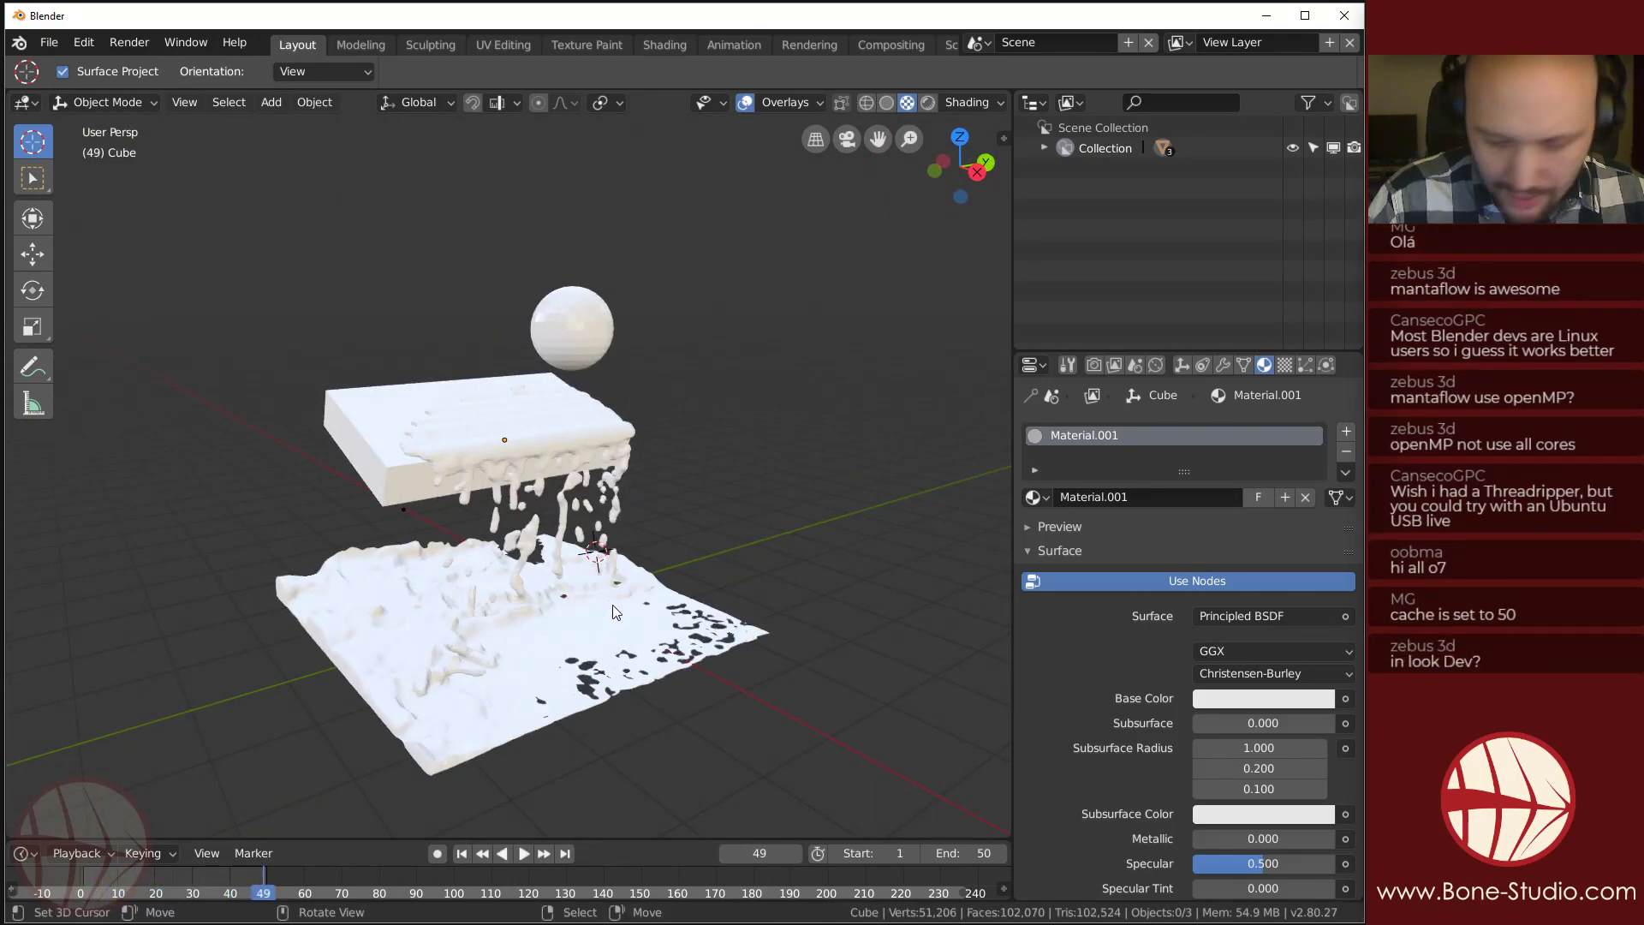
Add a camera and fly it backwards in camera view until the slab and the liquid fit the frame.
key("shift+a")
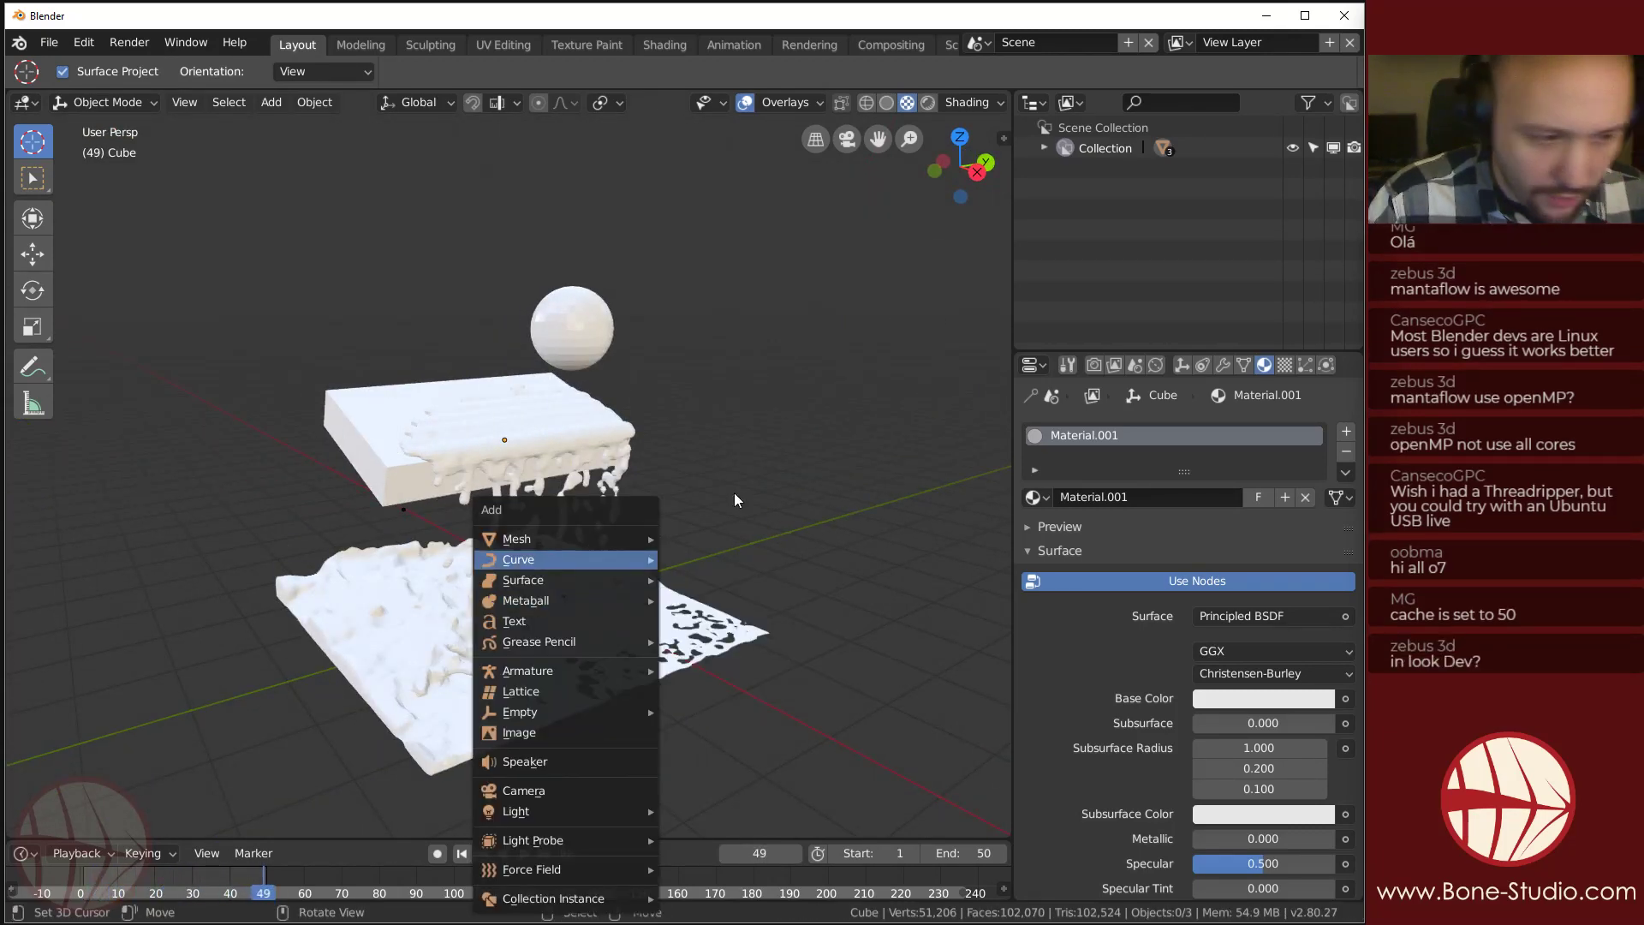
key("shift+a")
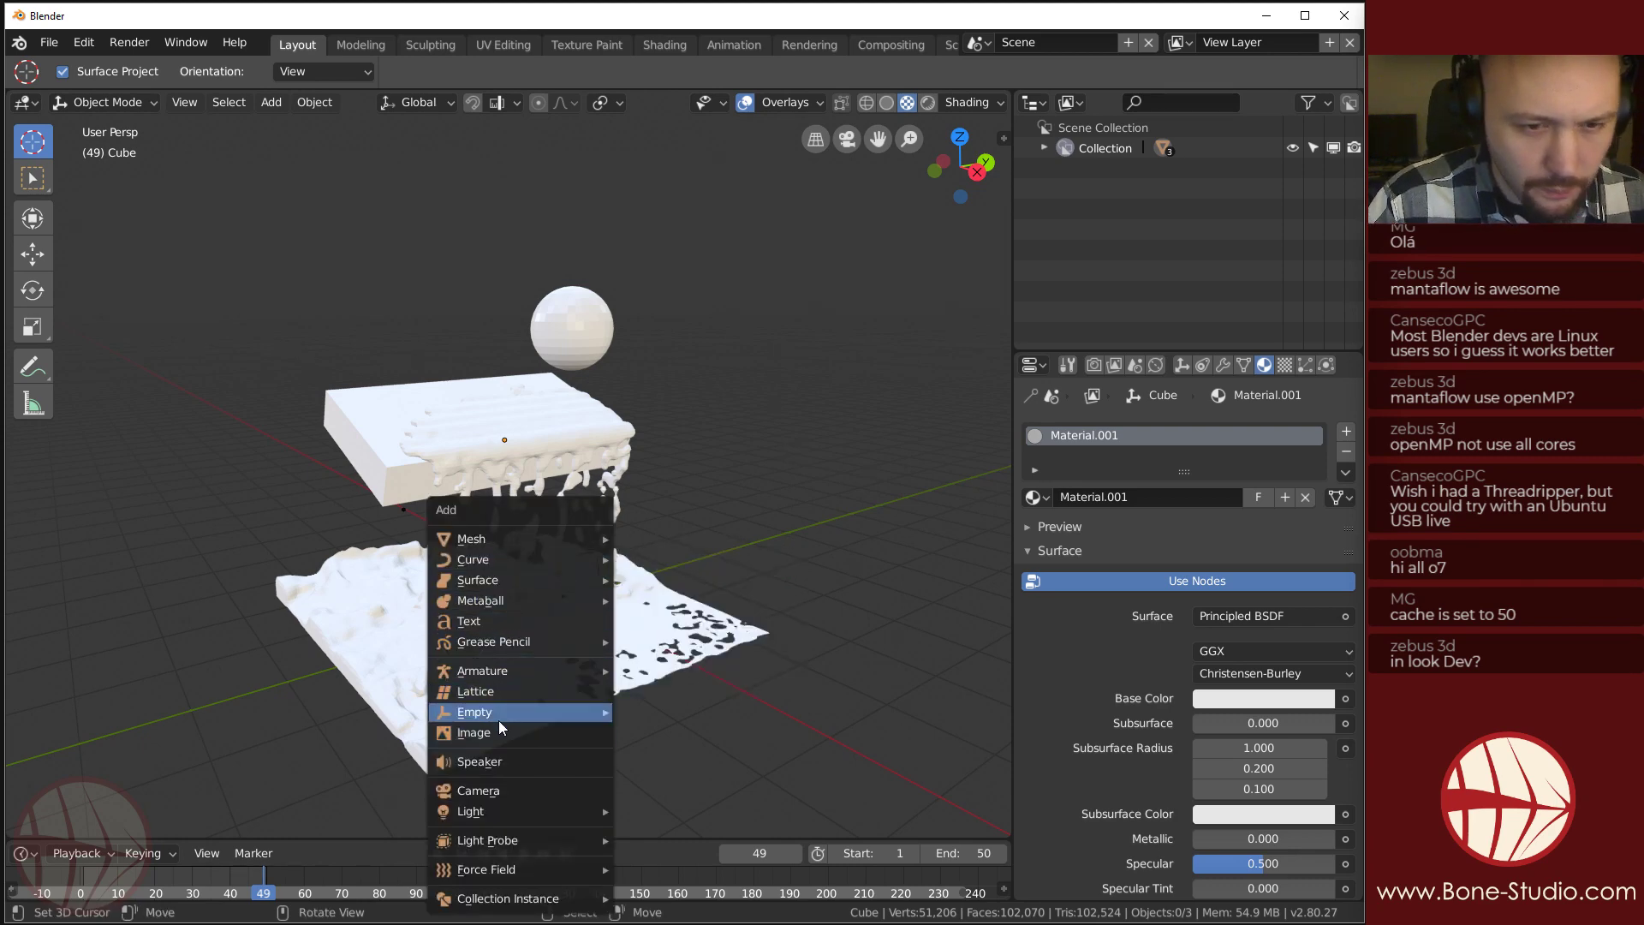
left_click(507, 787)
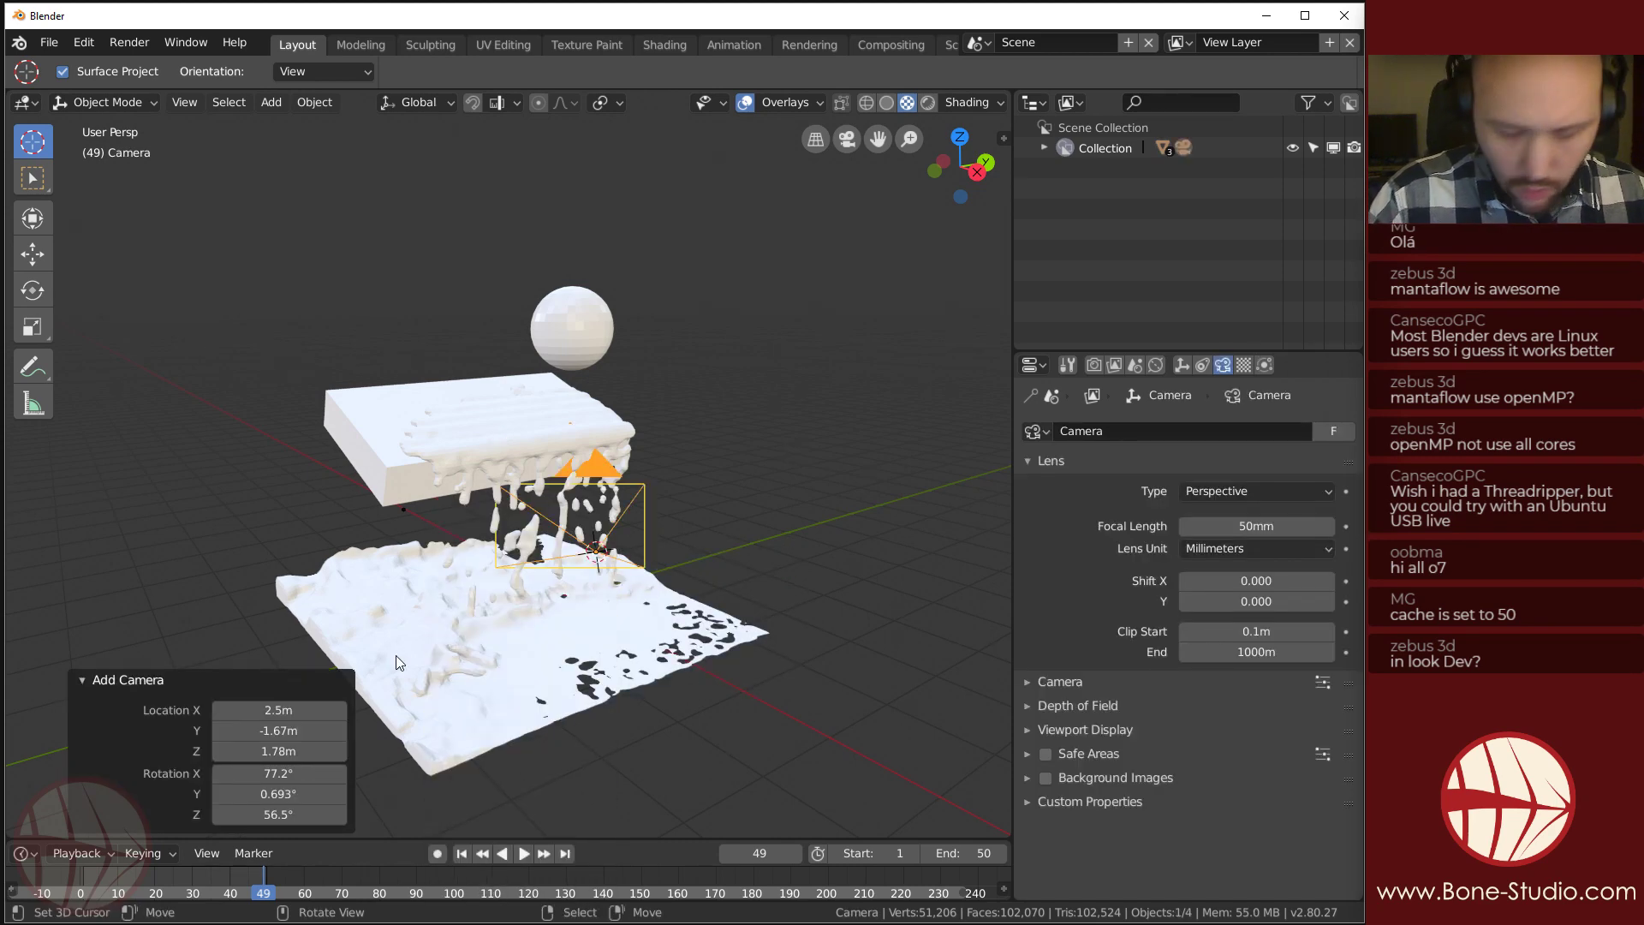
key("KP_0")
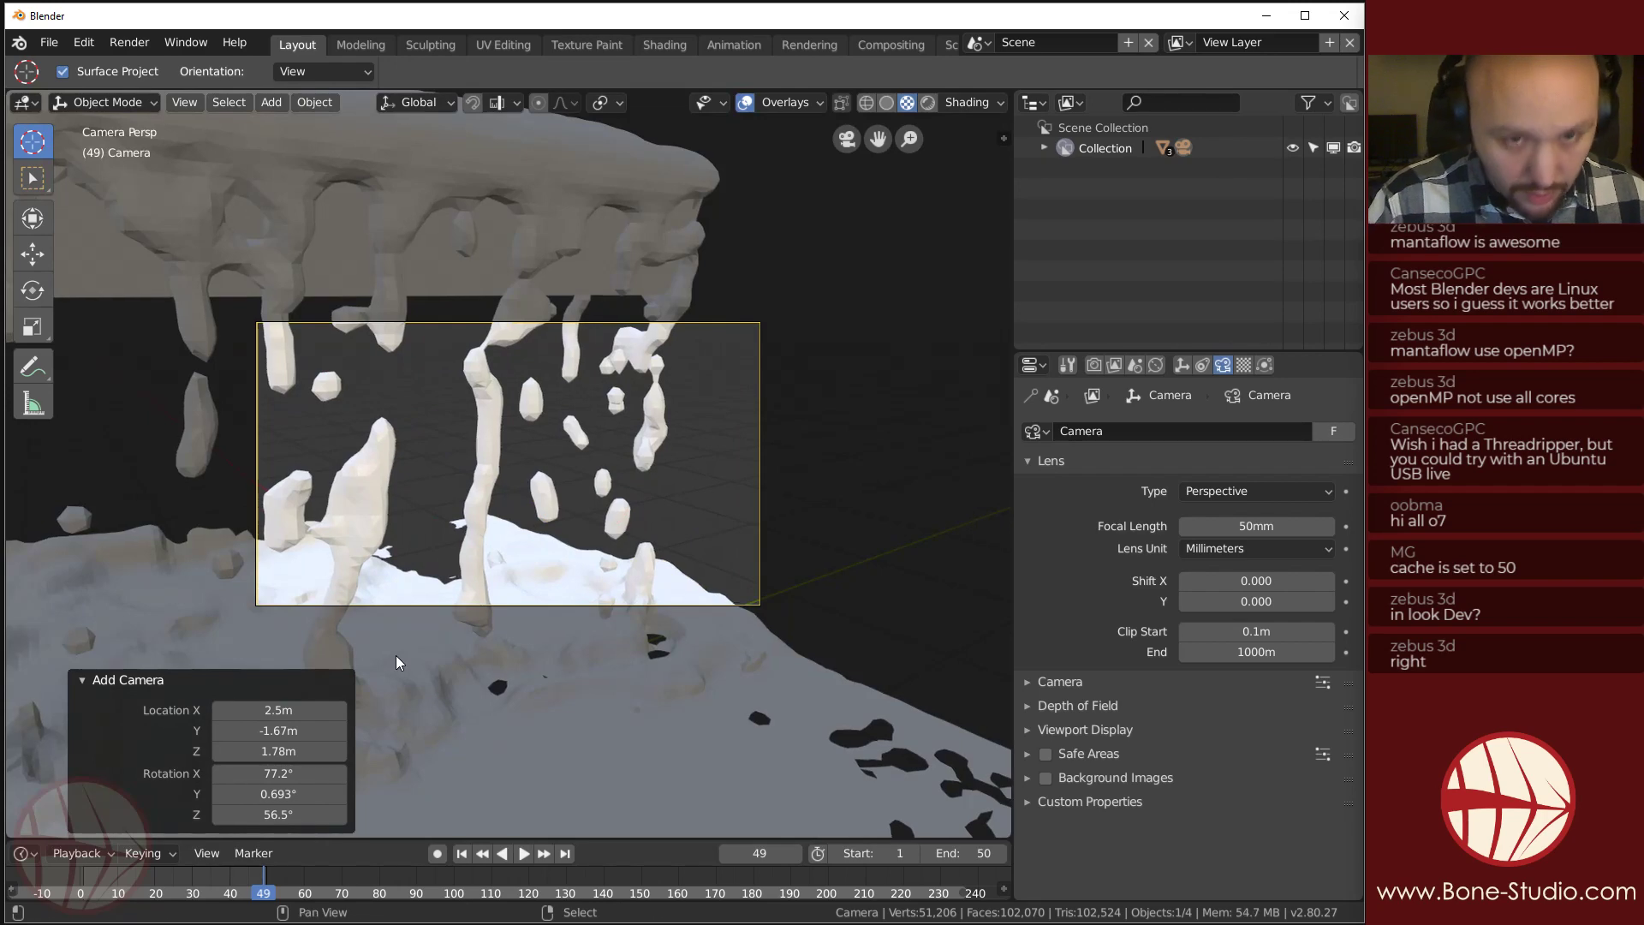
key("shift+grave")
key("s")
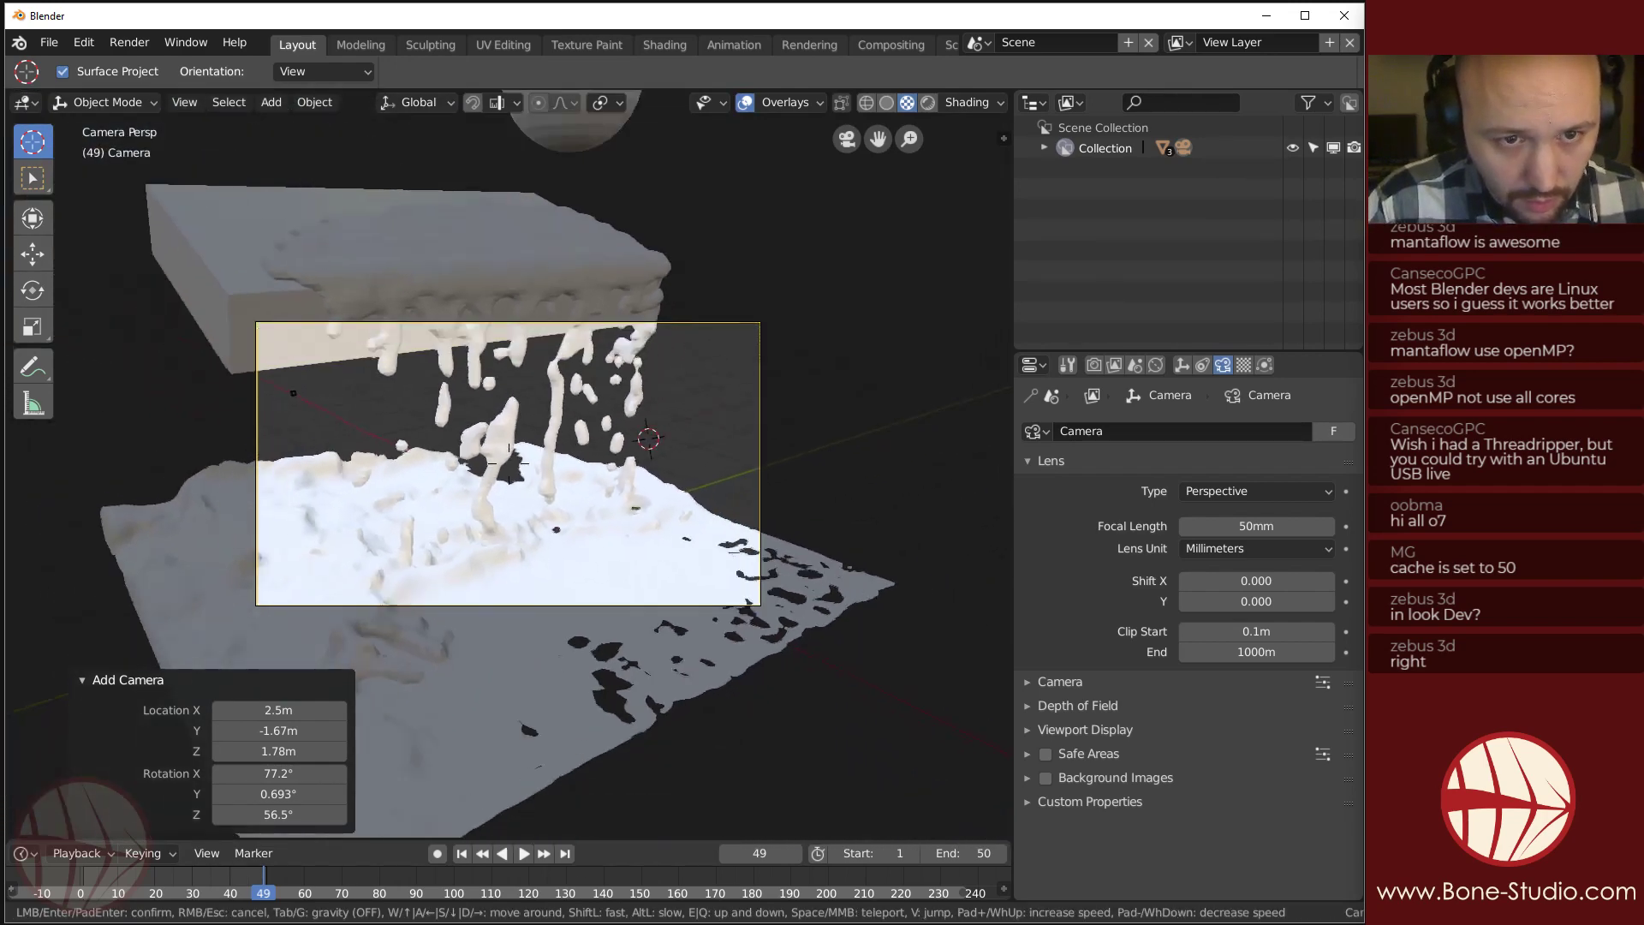
left_click(509, 467)
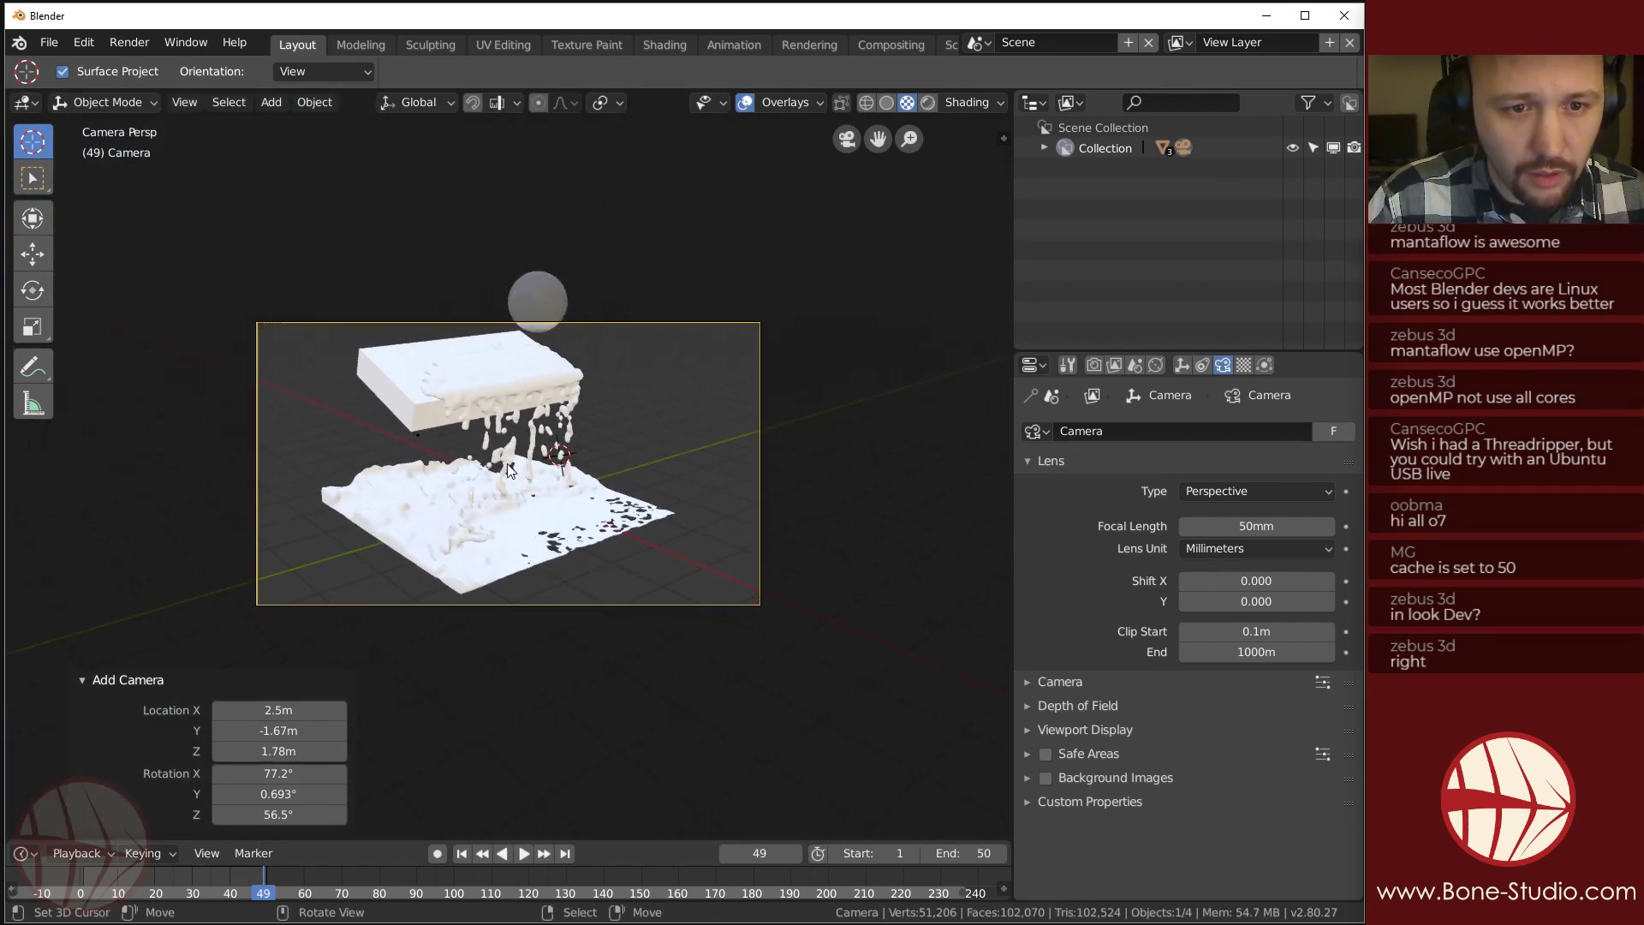
Snap the 3D cursor to the scene center and add a mesh plane there.
middle_click_drag(578, 614, 865, 469)
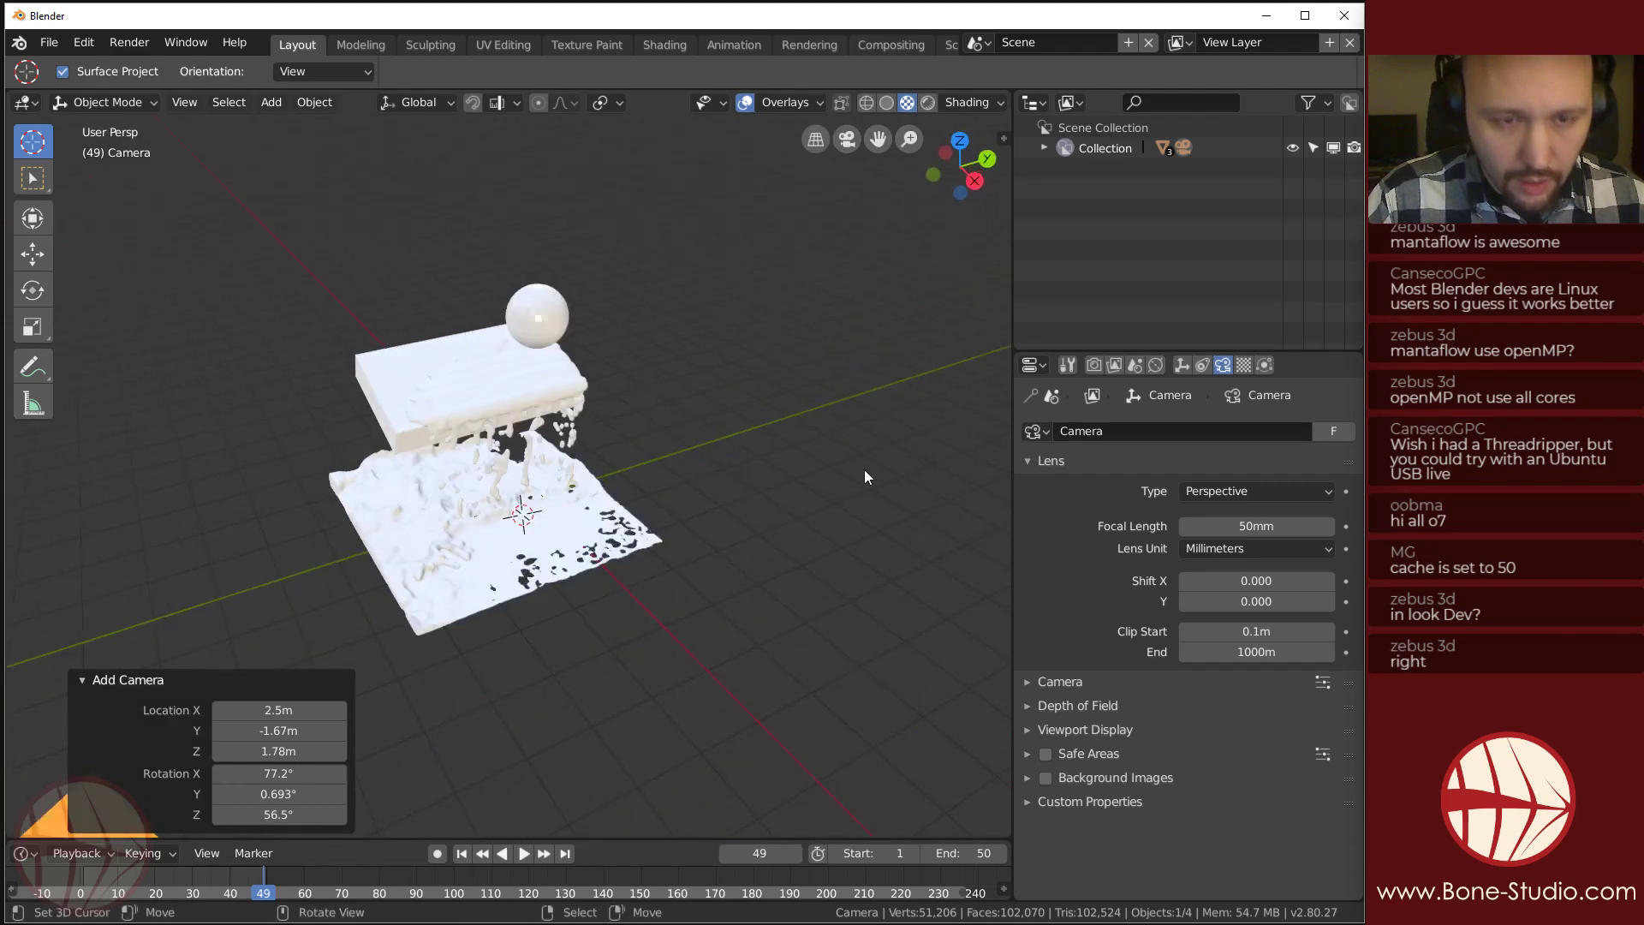
key("shift+s")
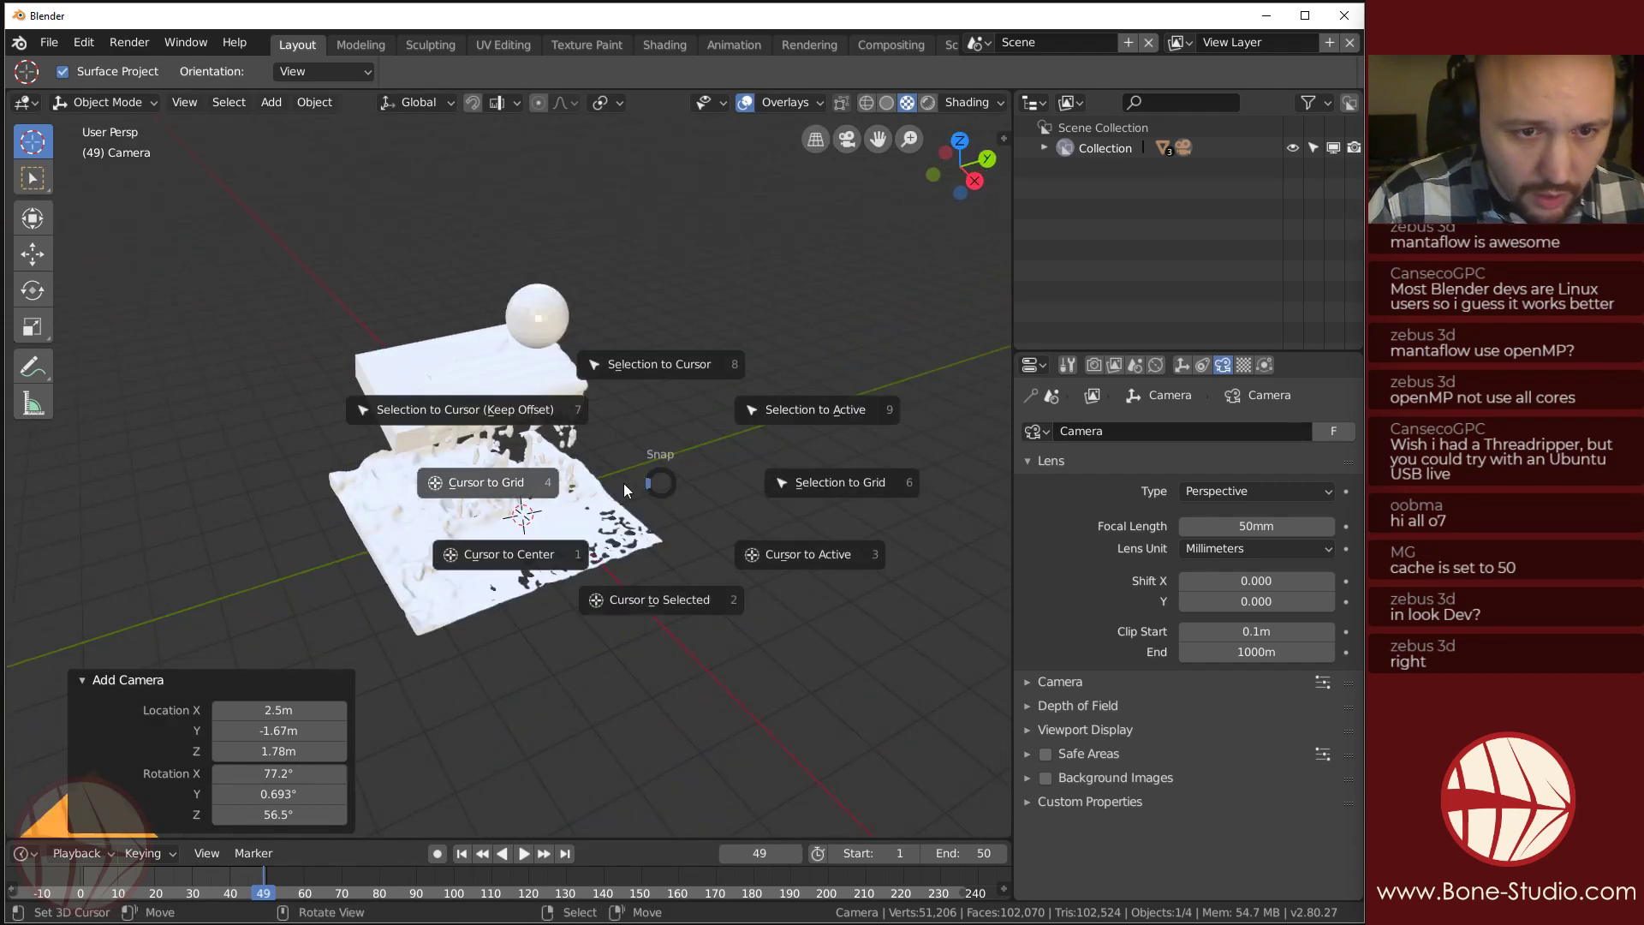
left_click(540, 555)
key("shift+a")
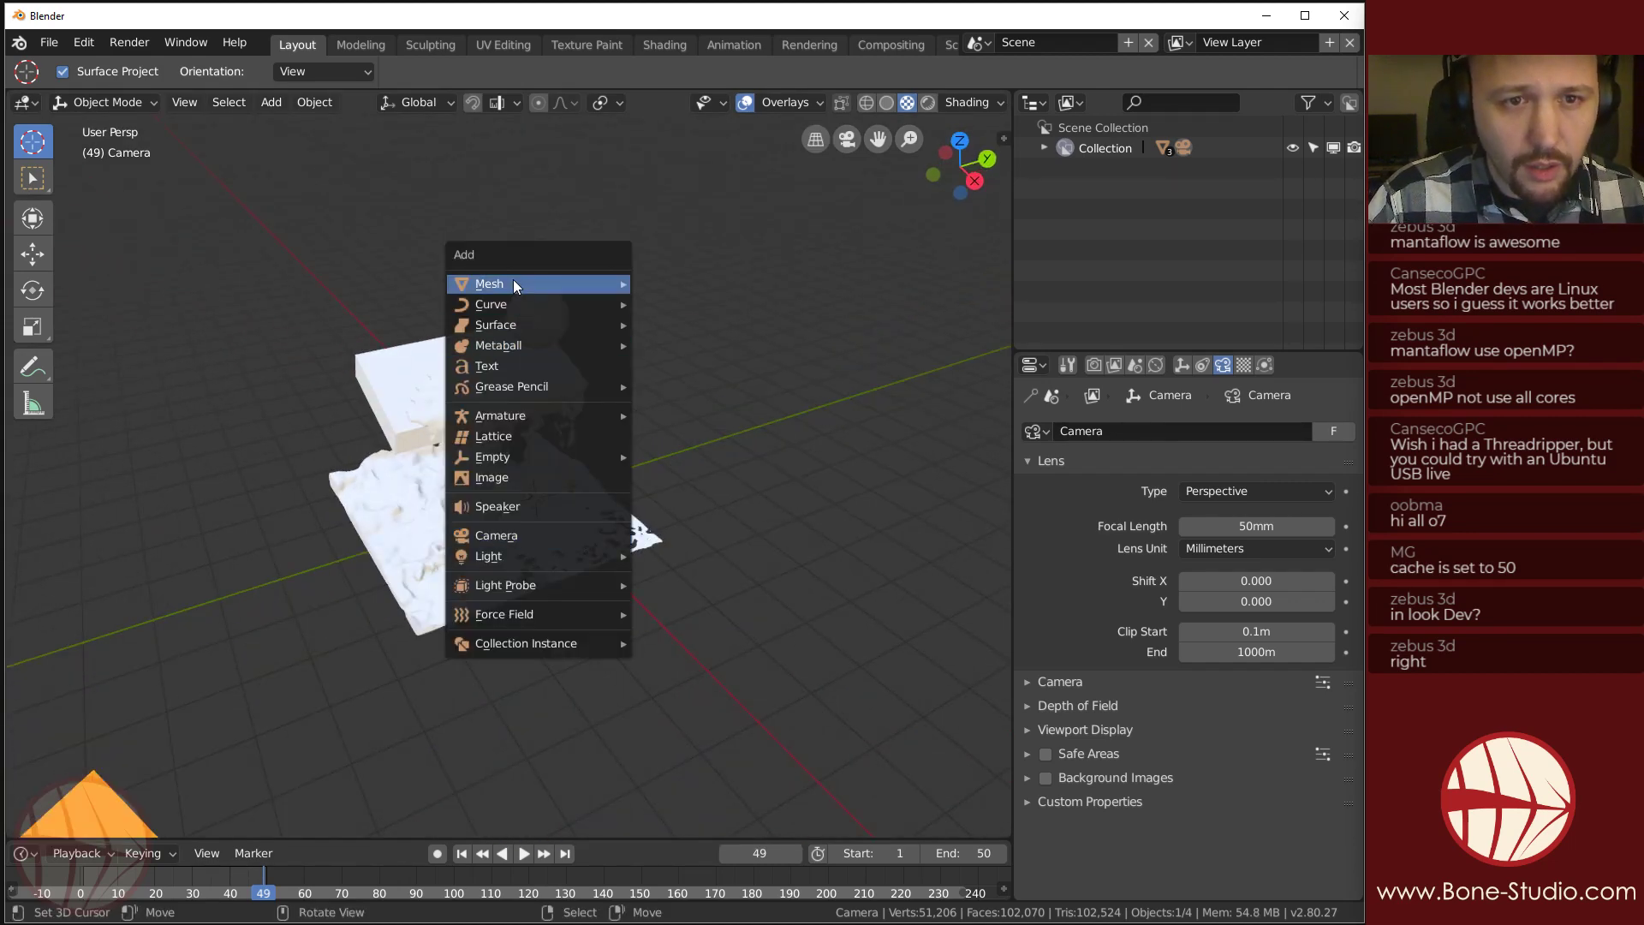
mouse_move(512, 281)
left_click(724, 280)
Scale the plane up uniformly into a large ground floor beneath the simulation and apply its scale.
key("s")
left_click(874, 651)
key("s")
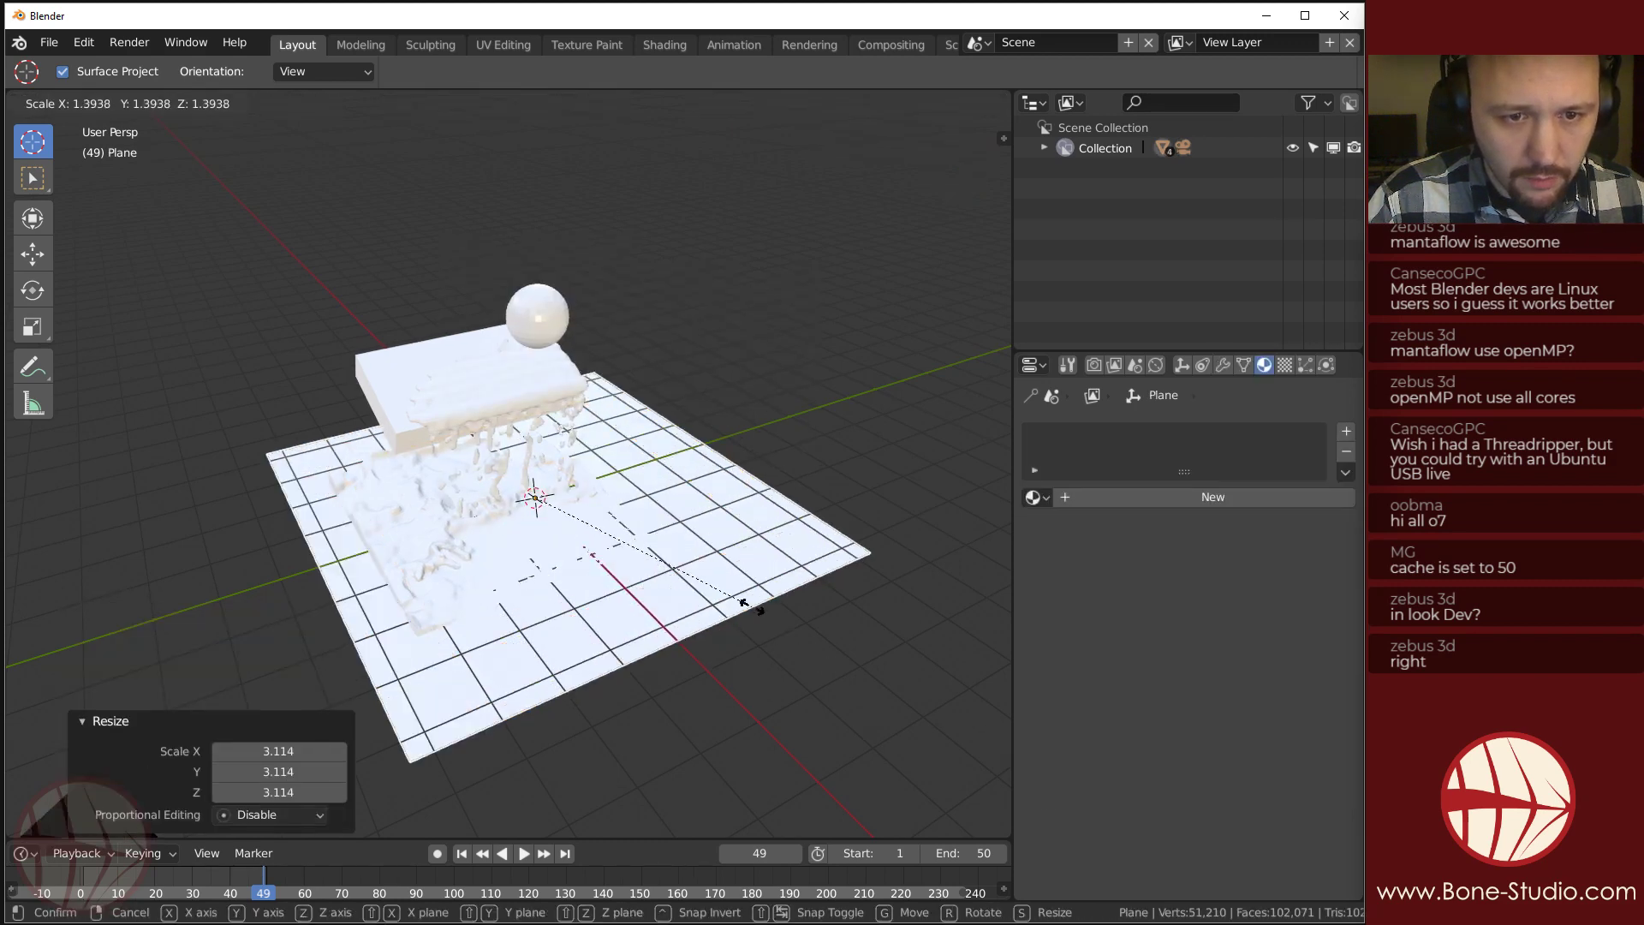
left_click(908, 668)
key("s")
right_click(940, 685)
key("s")
left_click(843, 665)
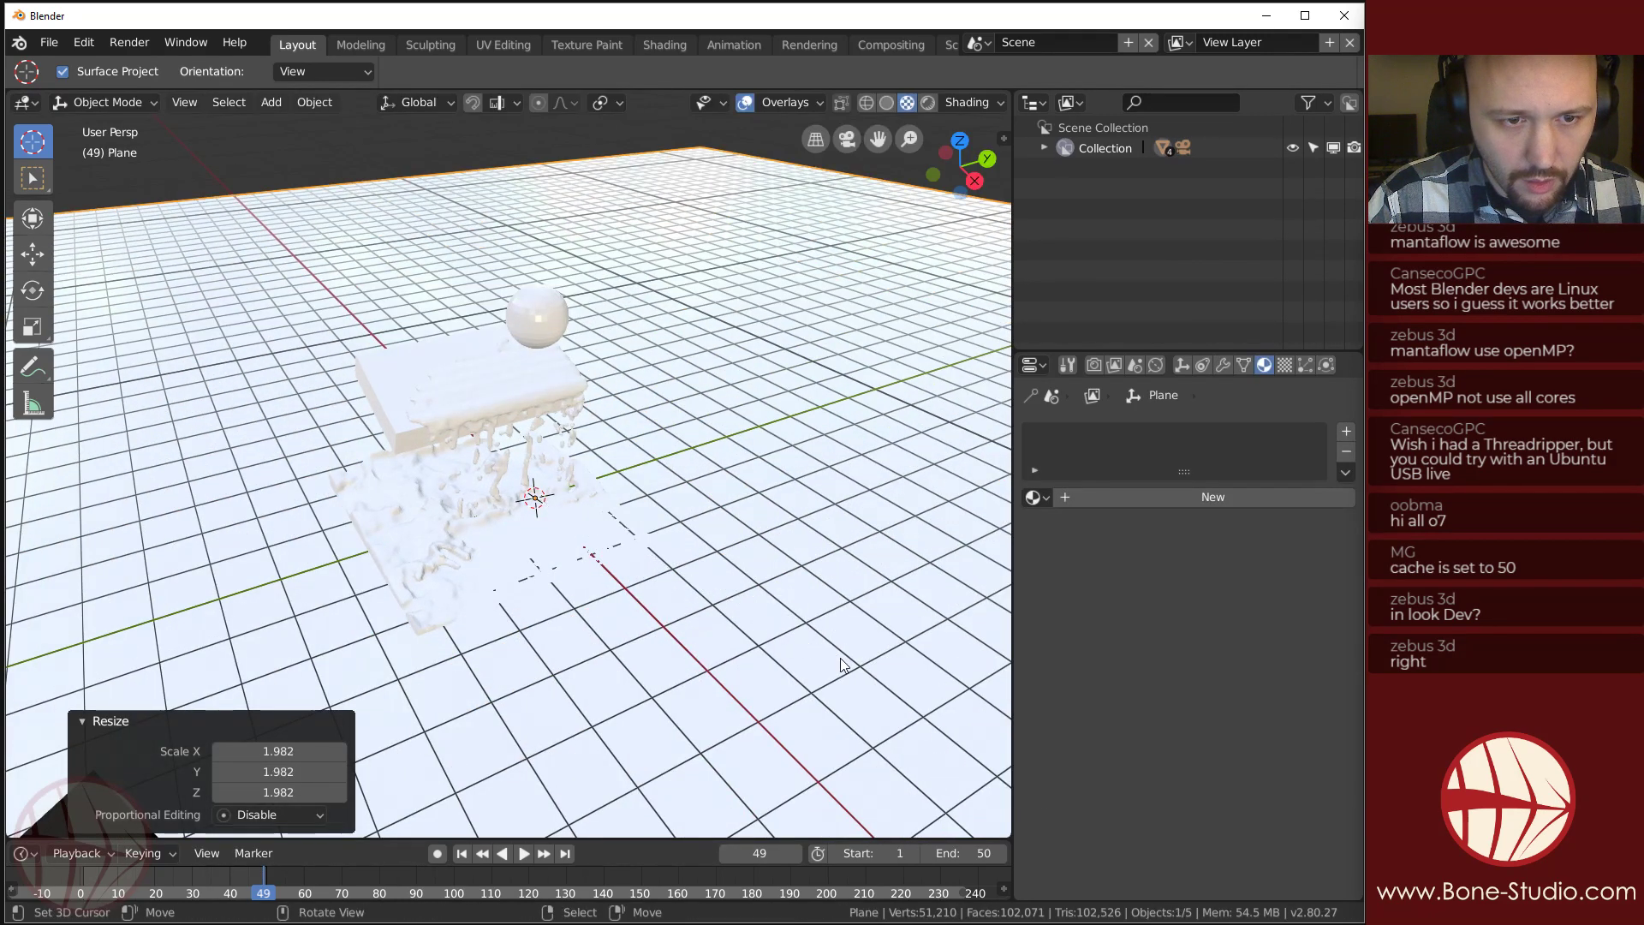
key("ctrl+a")
left_click(708, 641)
Change the scene's render engine to Cycles.
middle_click_drag(707, 640, 1032, 462)
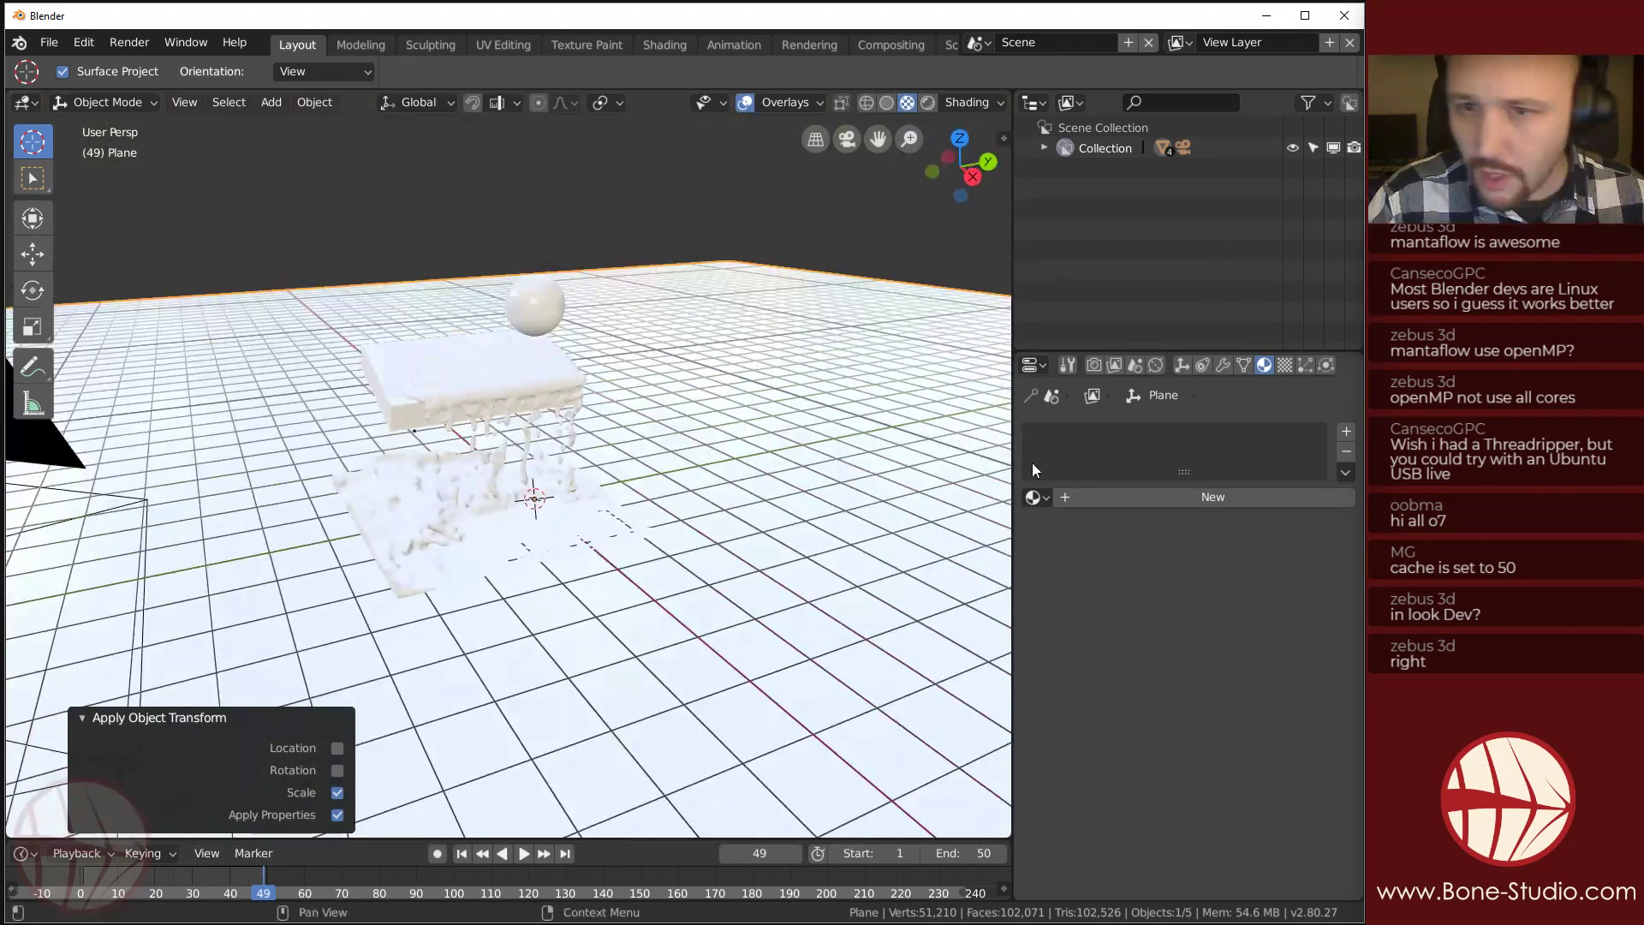
left_click(1091, 364)
left_click(1228, 433)
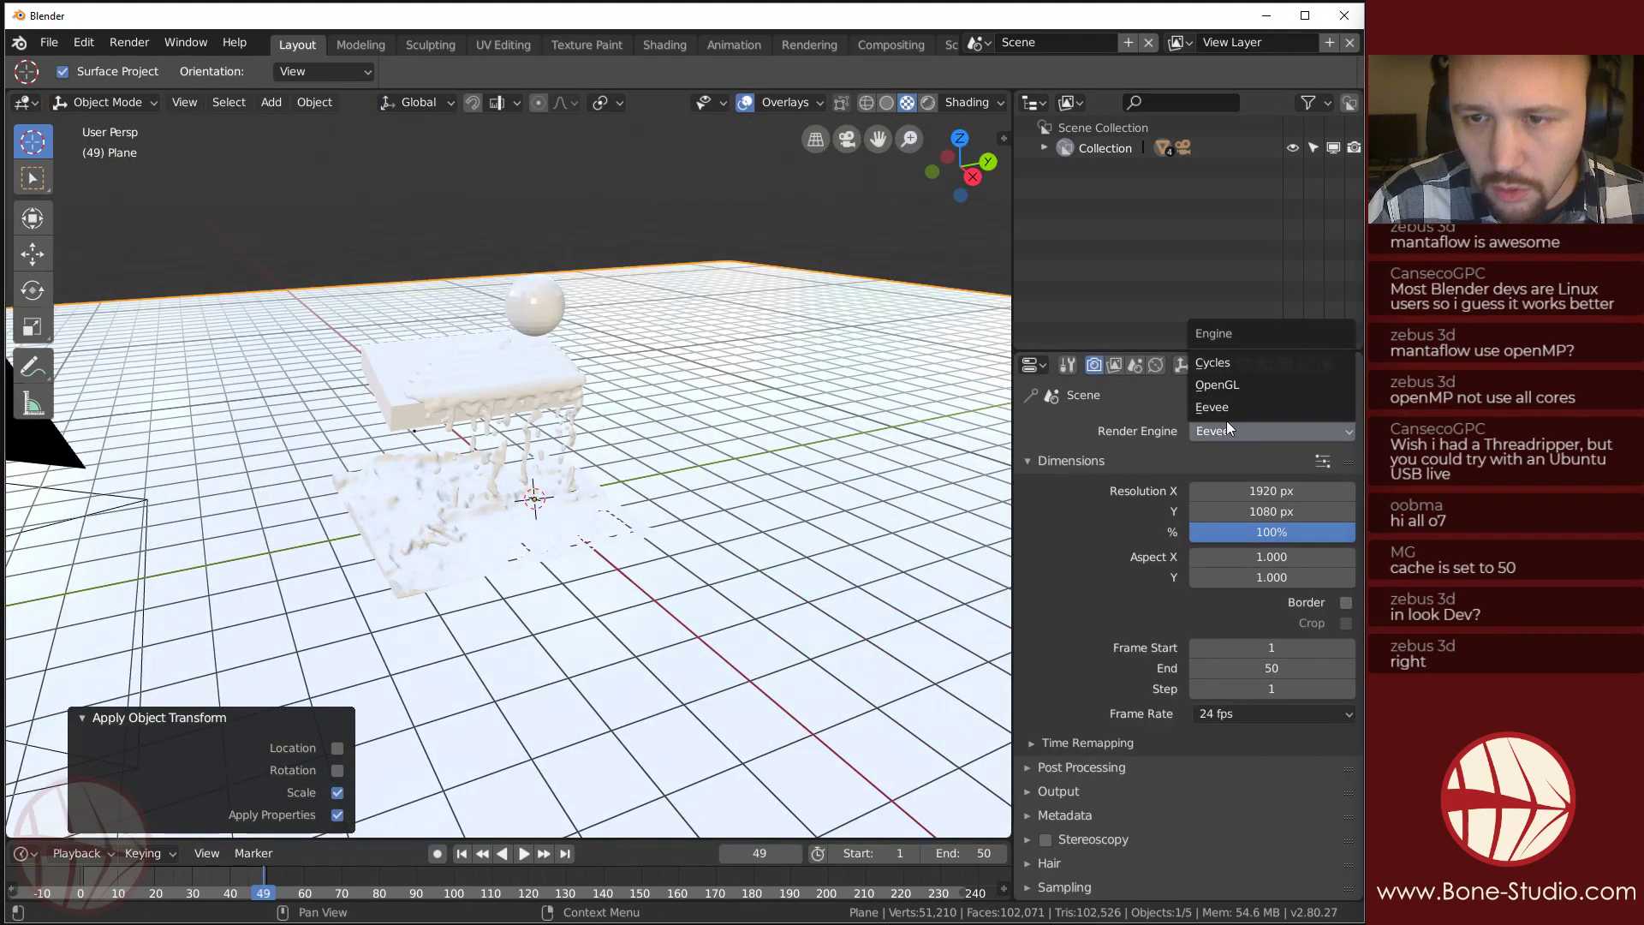
left_click(1225, 364)
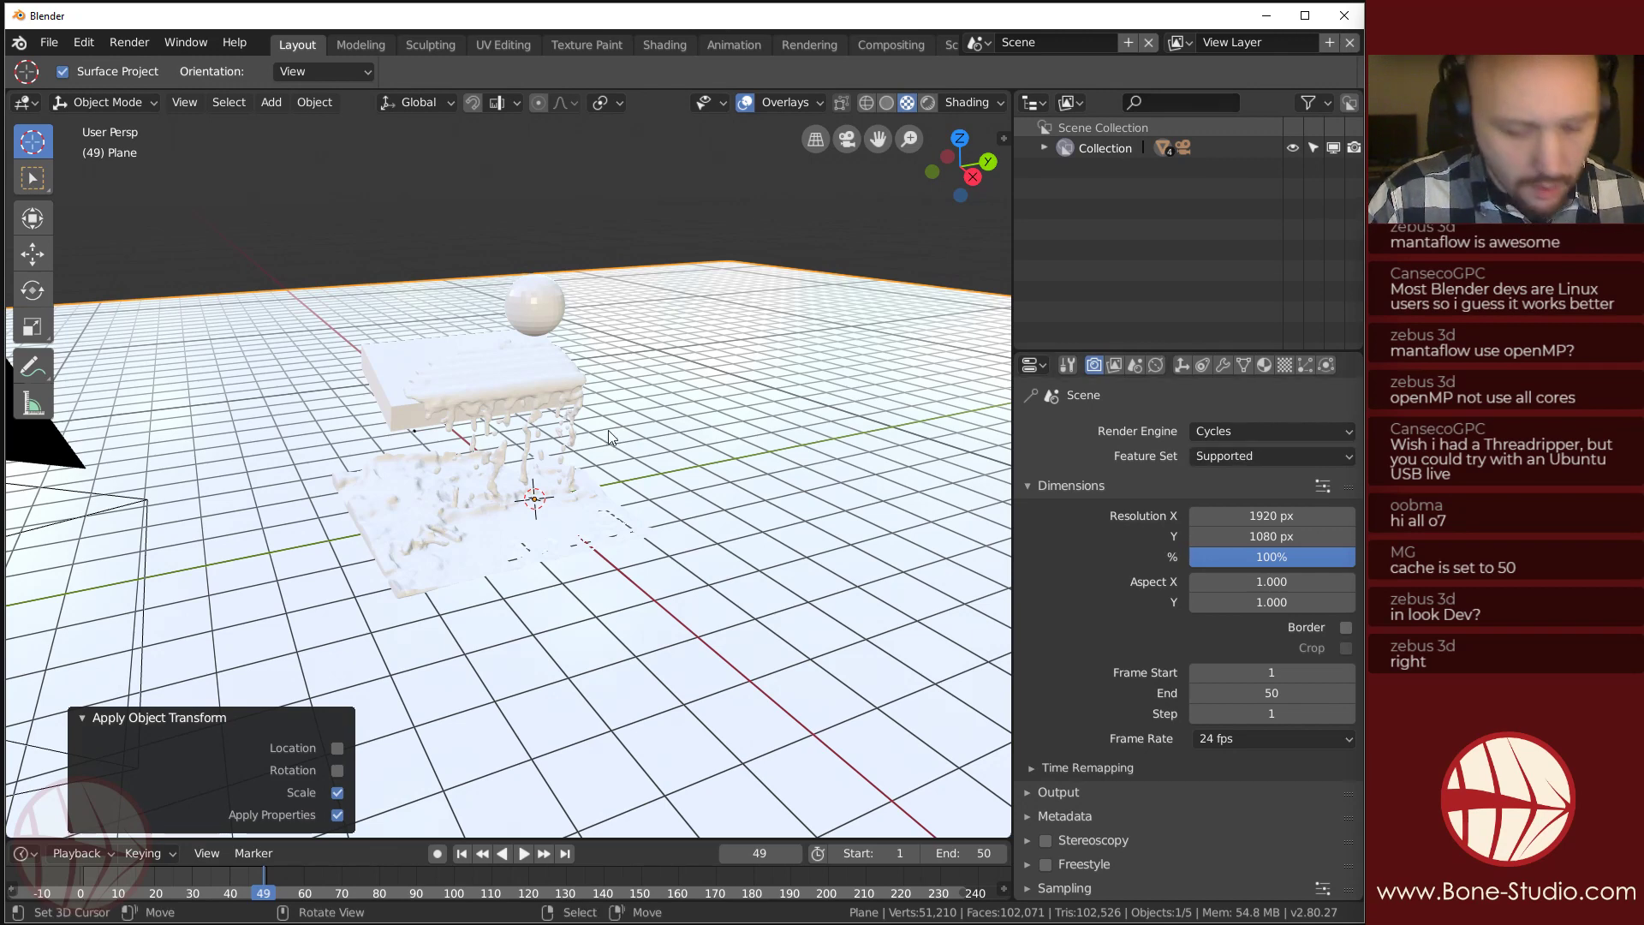
Check the Cycles Compute Device setting in the system preferences and close the preferences window.
left_click(83, 42)
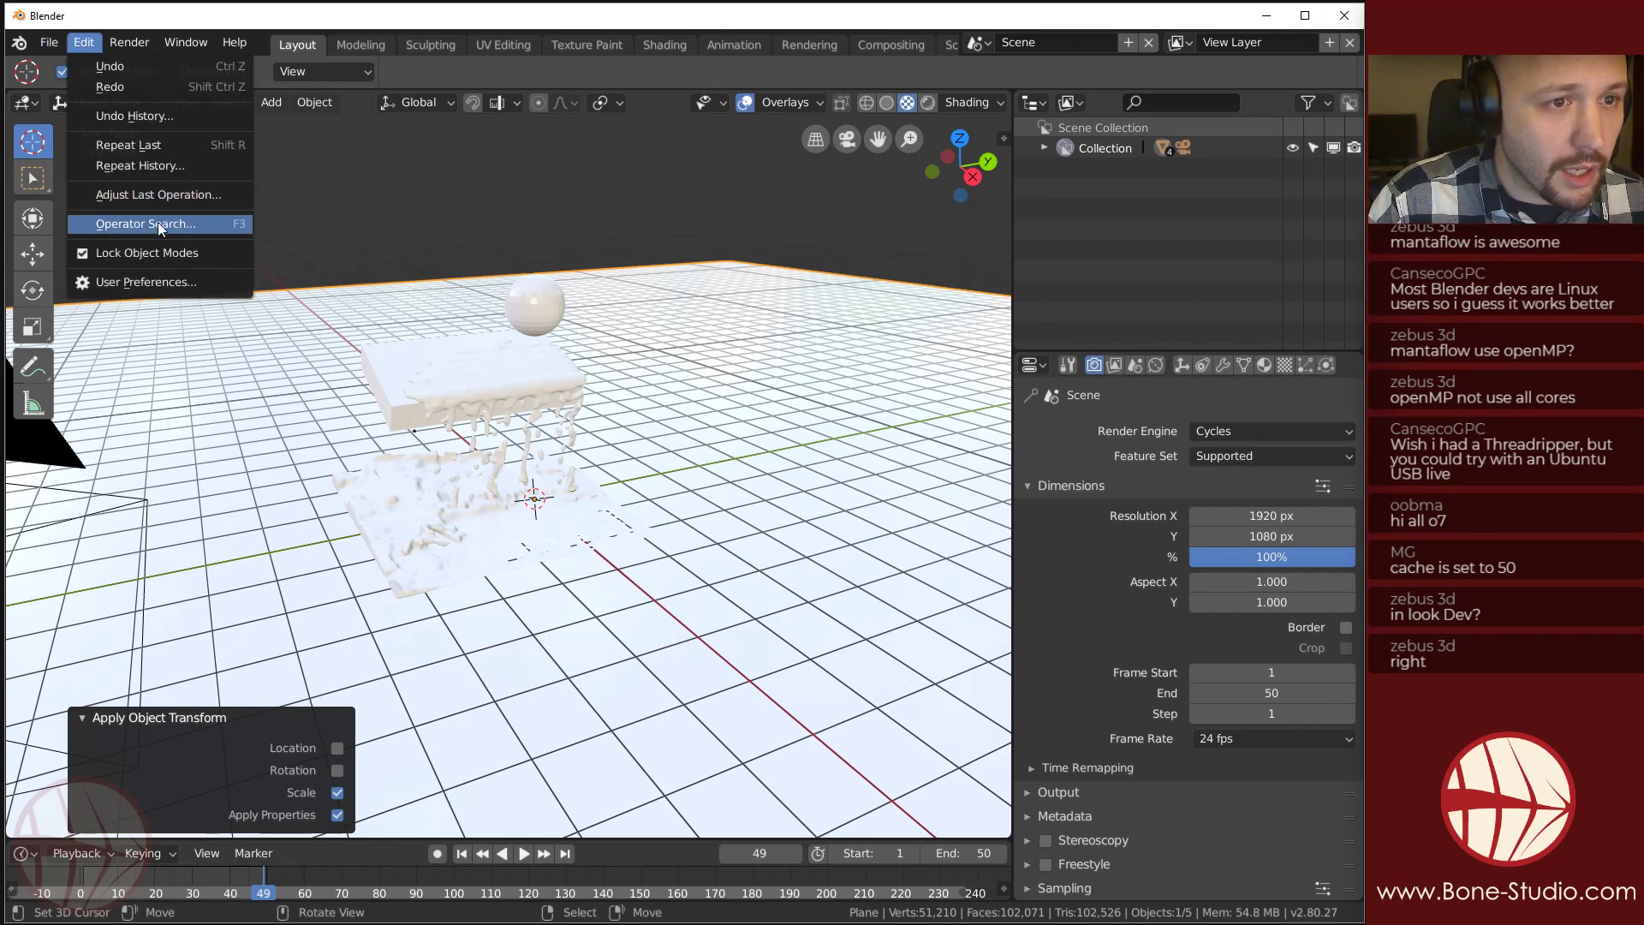
left_click(147, 282)
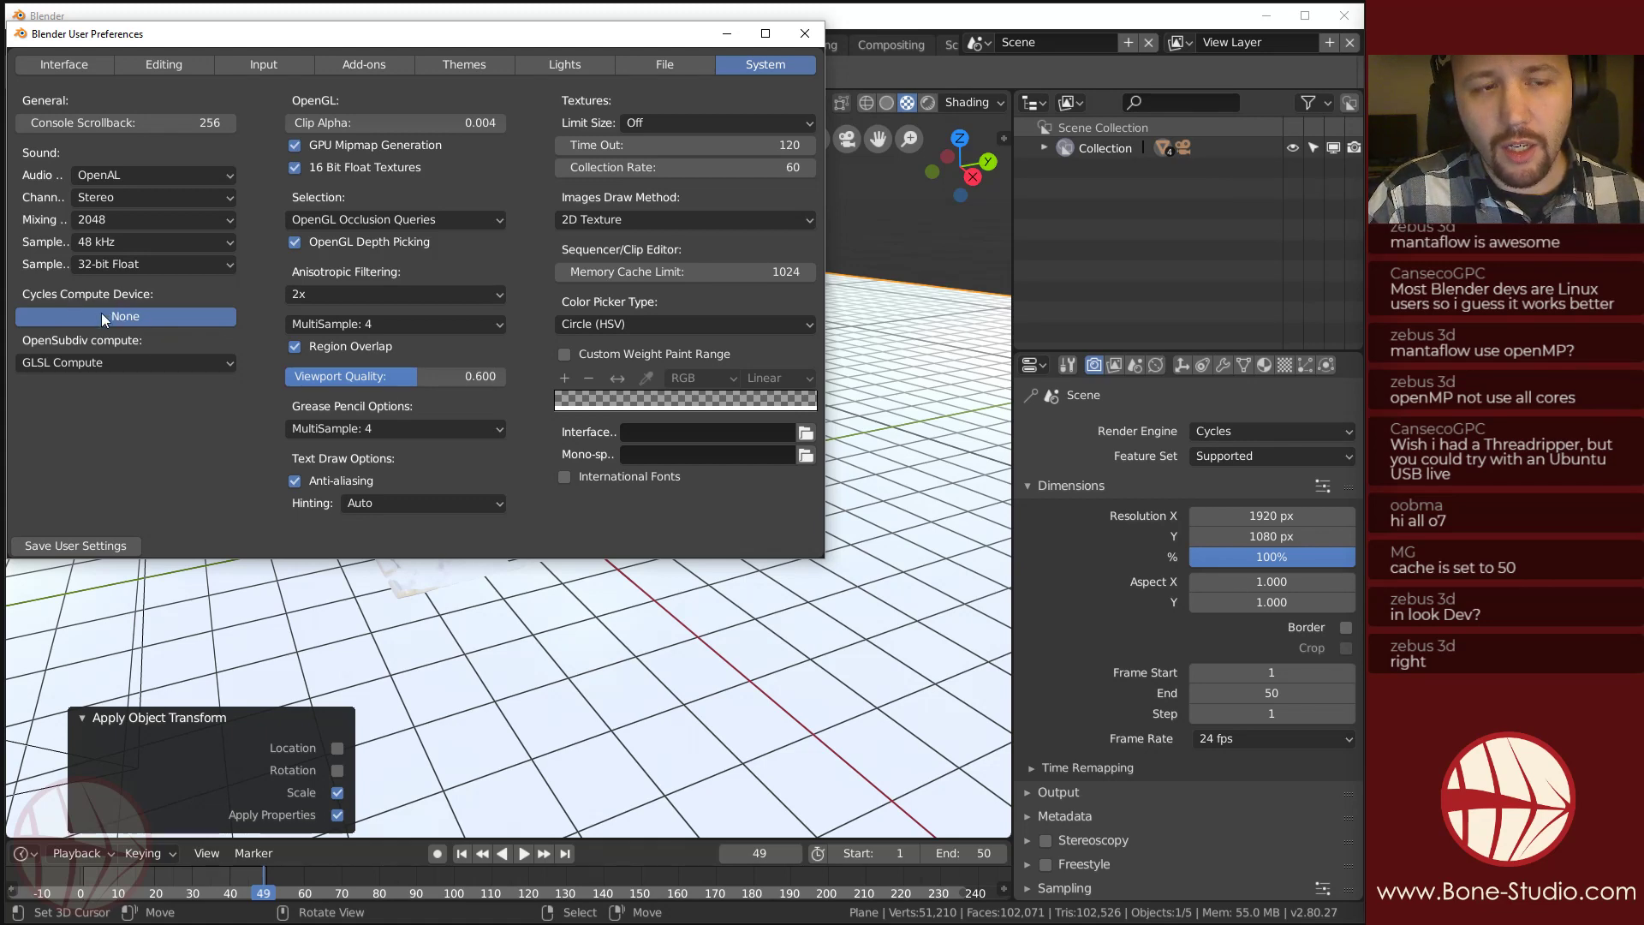
left_click_drag(460, 42, 716, 239)
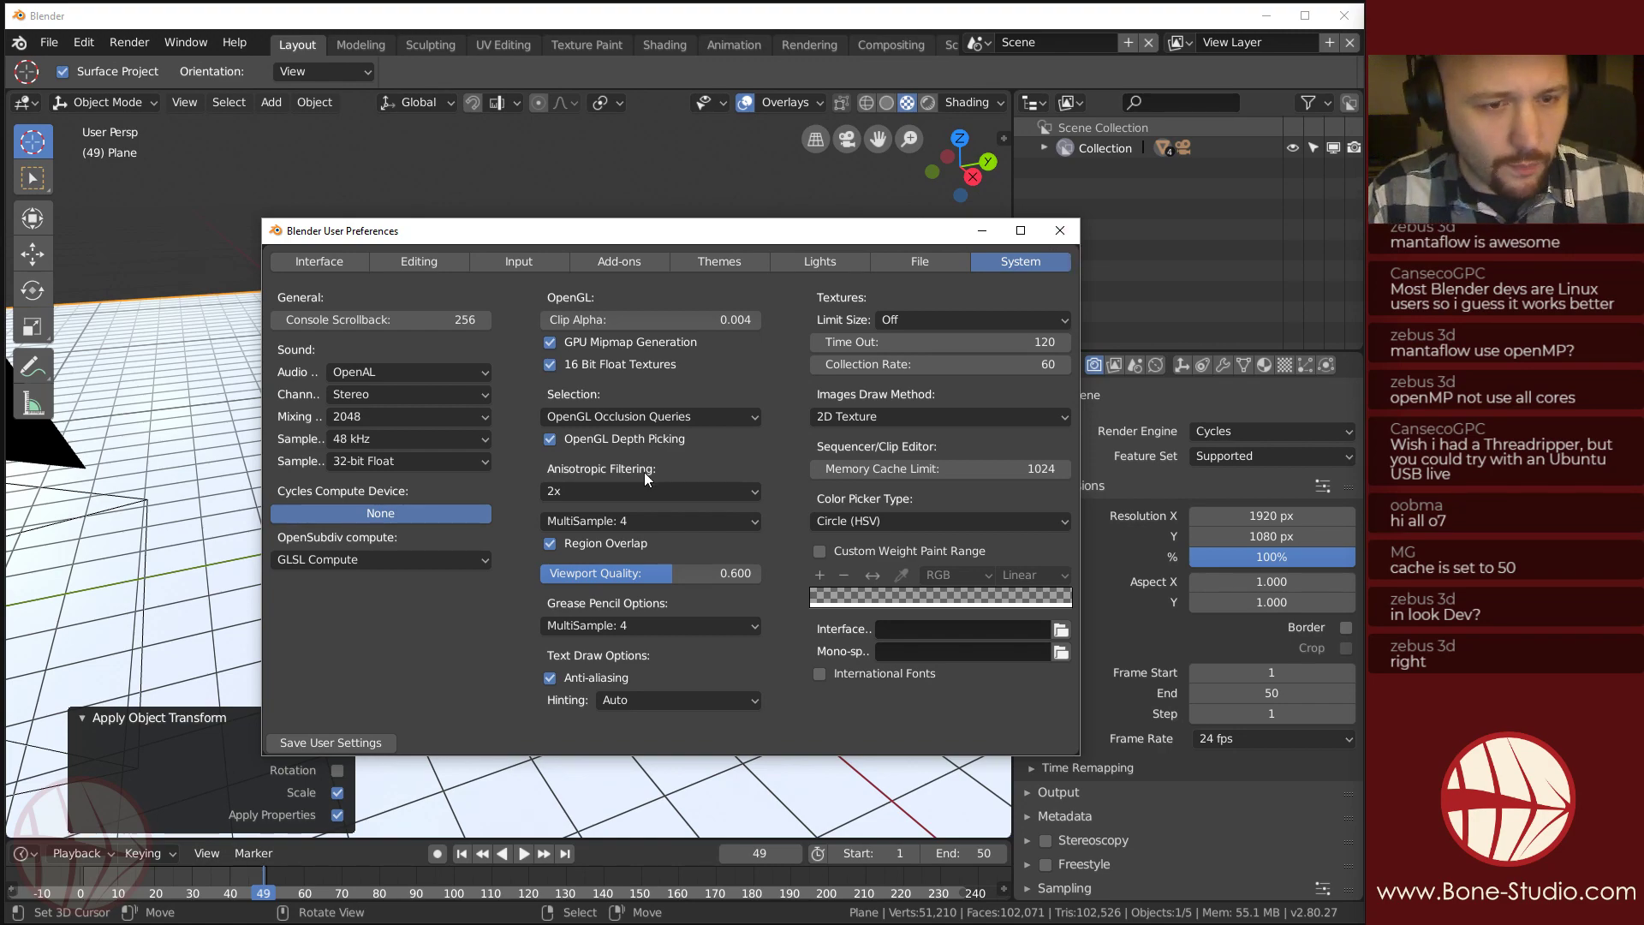
left_click(1060, 230)
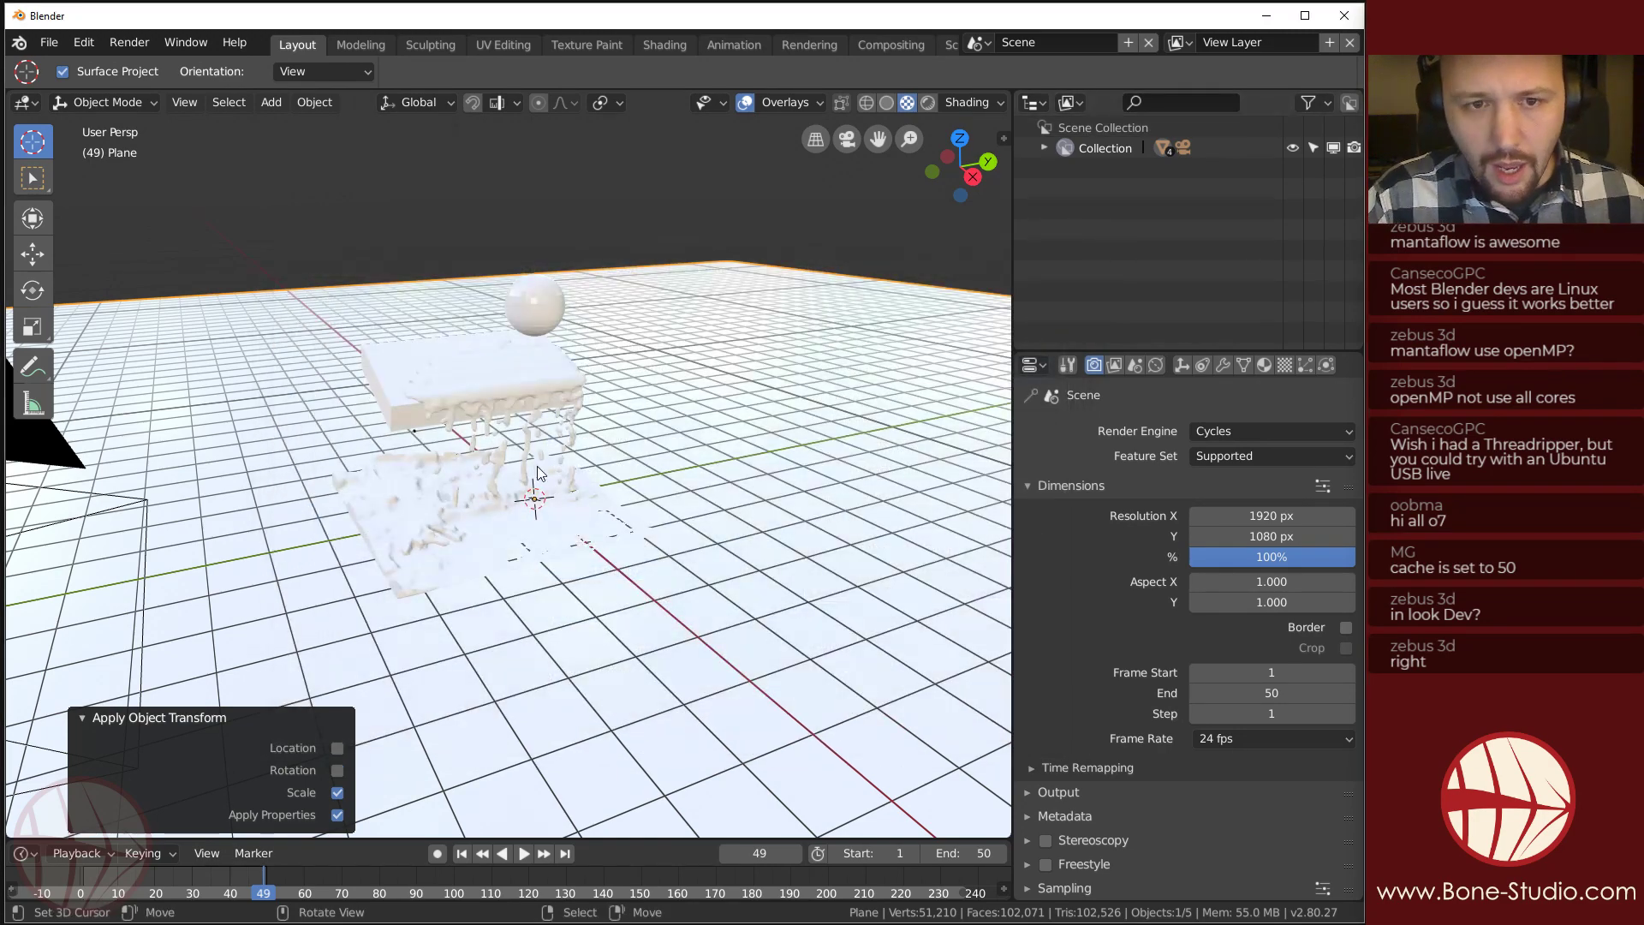
Enable Motion Blur and expand the Performance section of the Cycles render settings.
middle_click_drag(429, 487, 502, 546)
scroll(502, 547, "down", 4)
scroll(1250, 728, "down", 3)
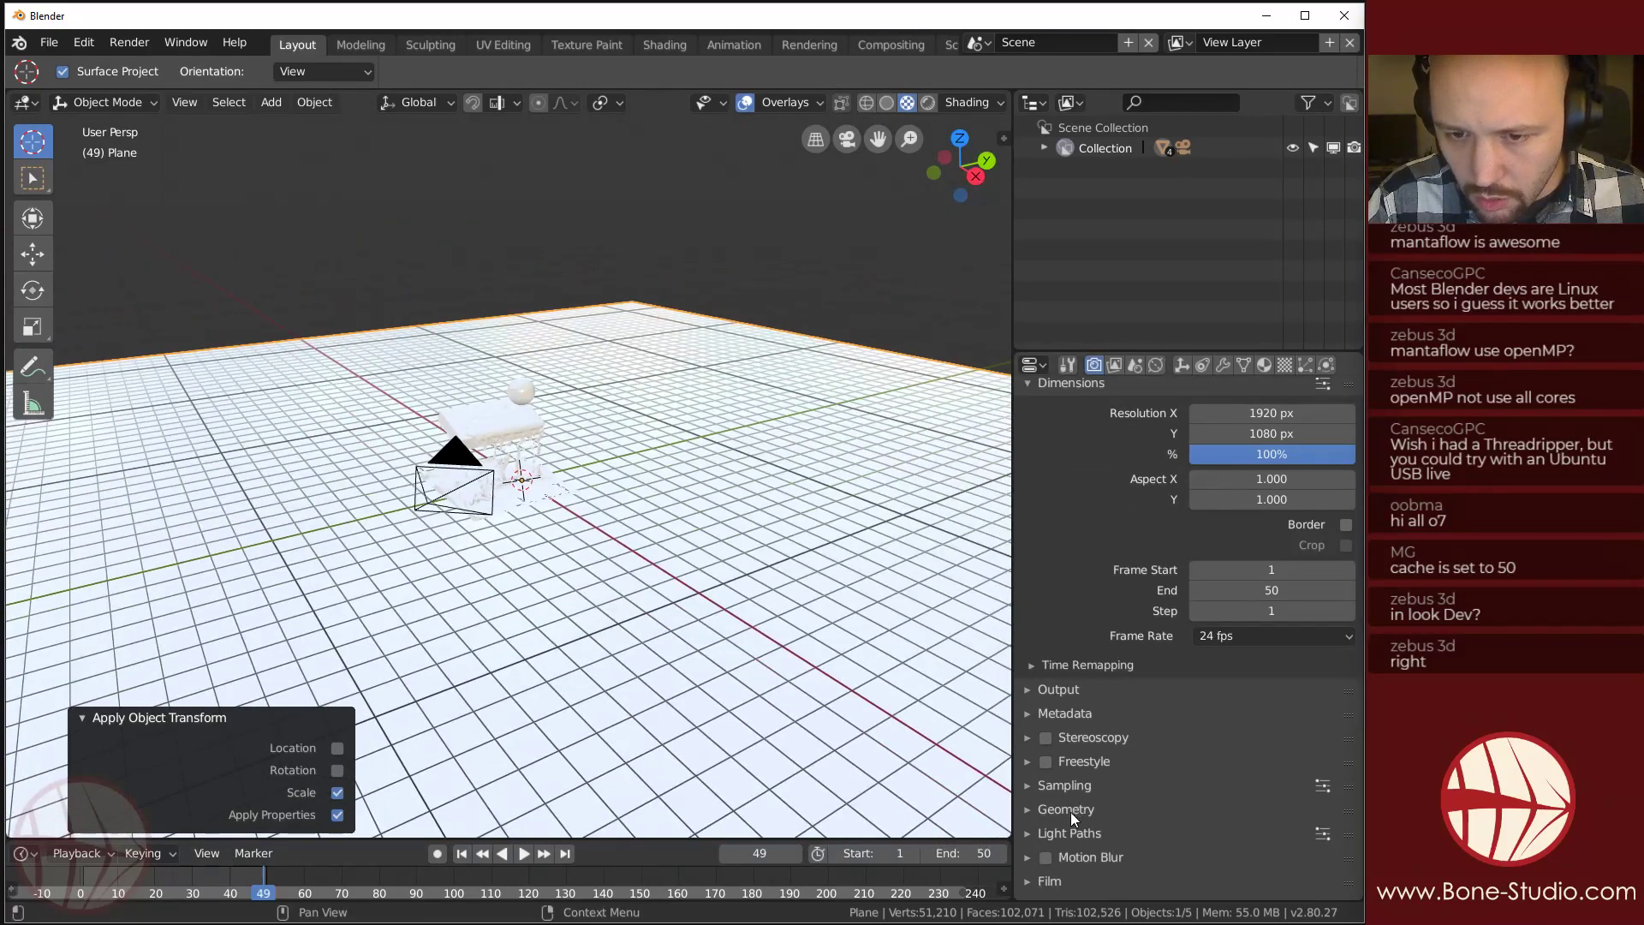
scroll(1070, 818, "down", 2)
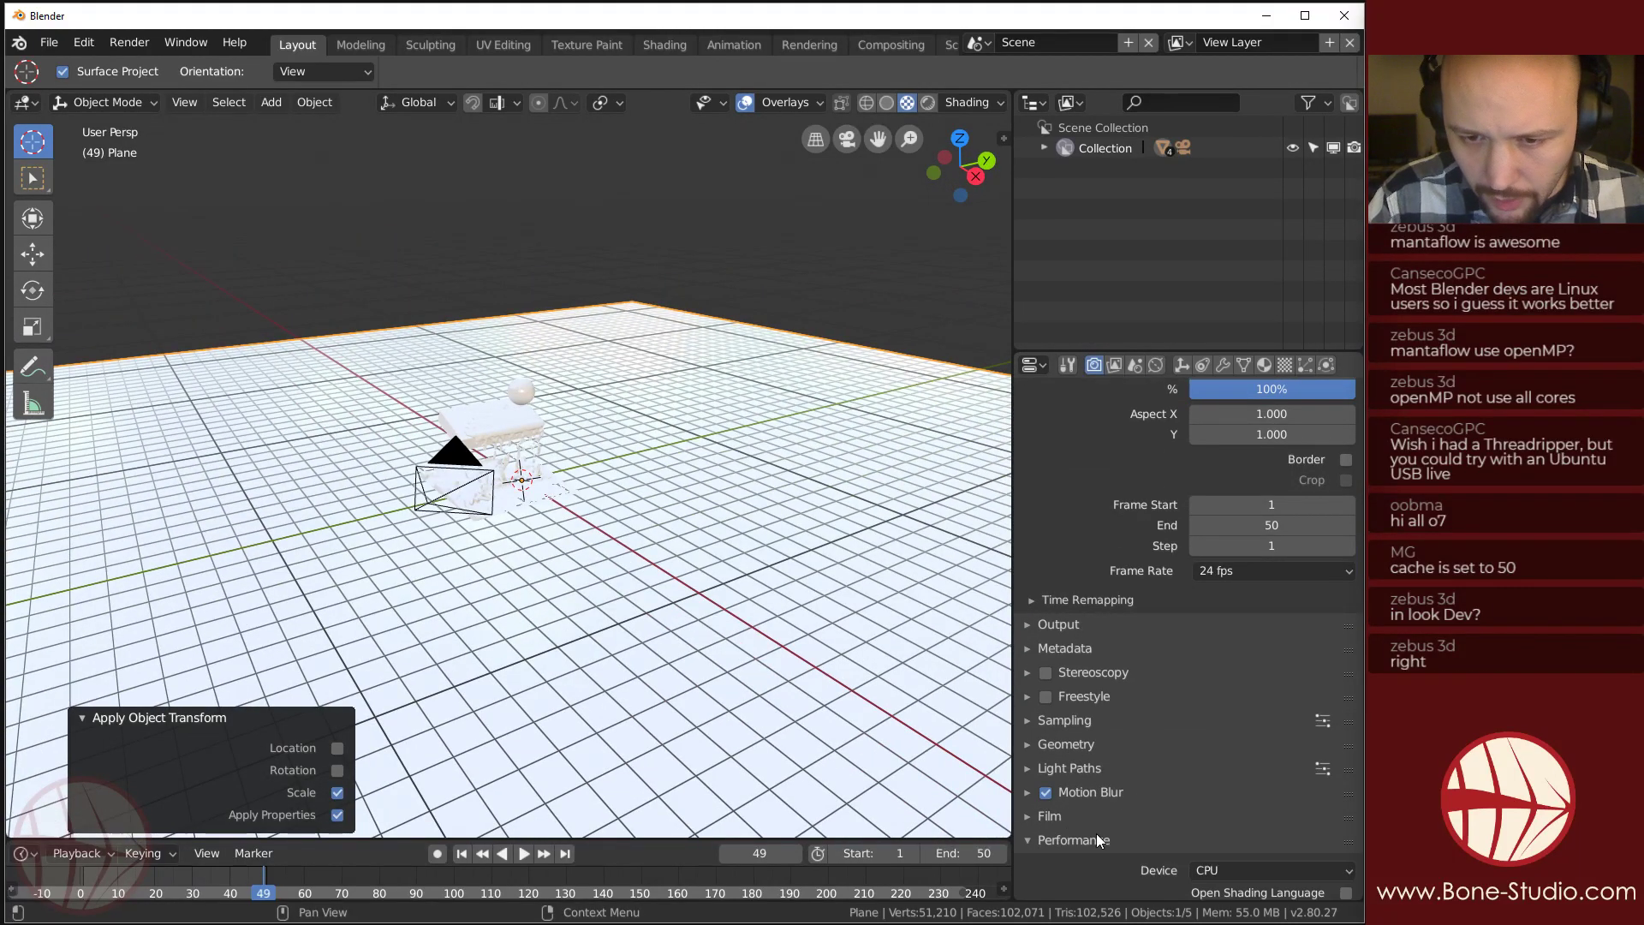
left_click(1096, 837)
scroll(1104, 634, "down", 8)
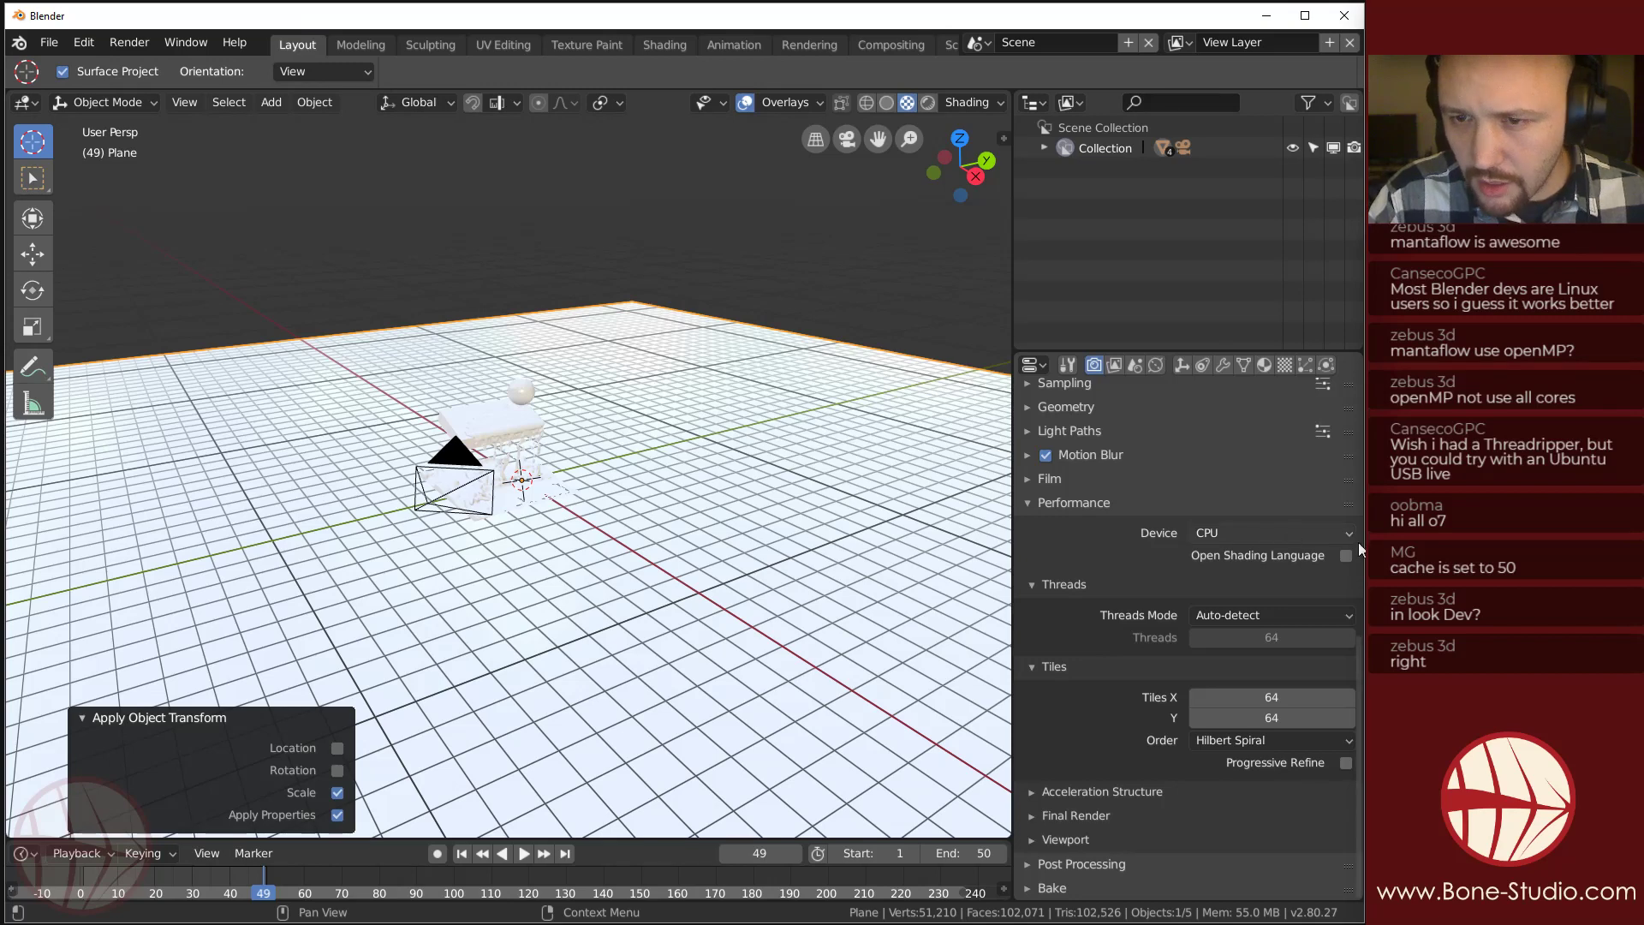
Try GPU Compute as the Cycles render device and return it to CPU.
left_click(1272, 533)
left_click(1267, 489)
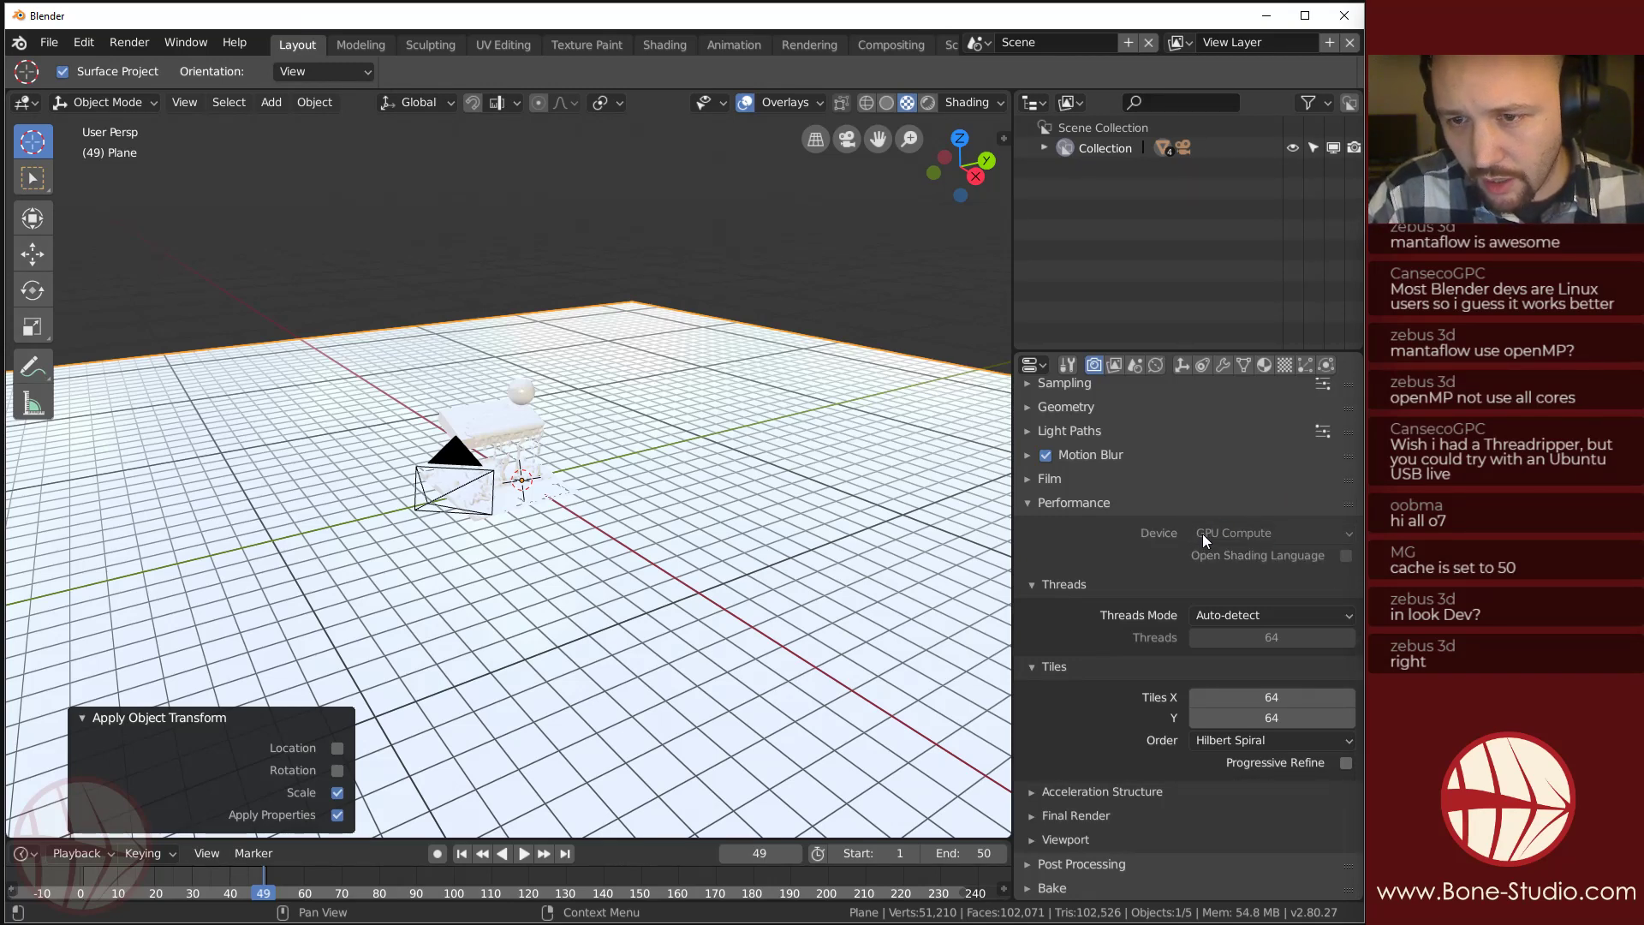
left_click(1208, 533)
left_click(1241, 508)
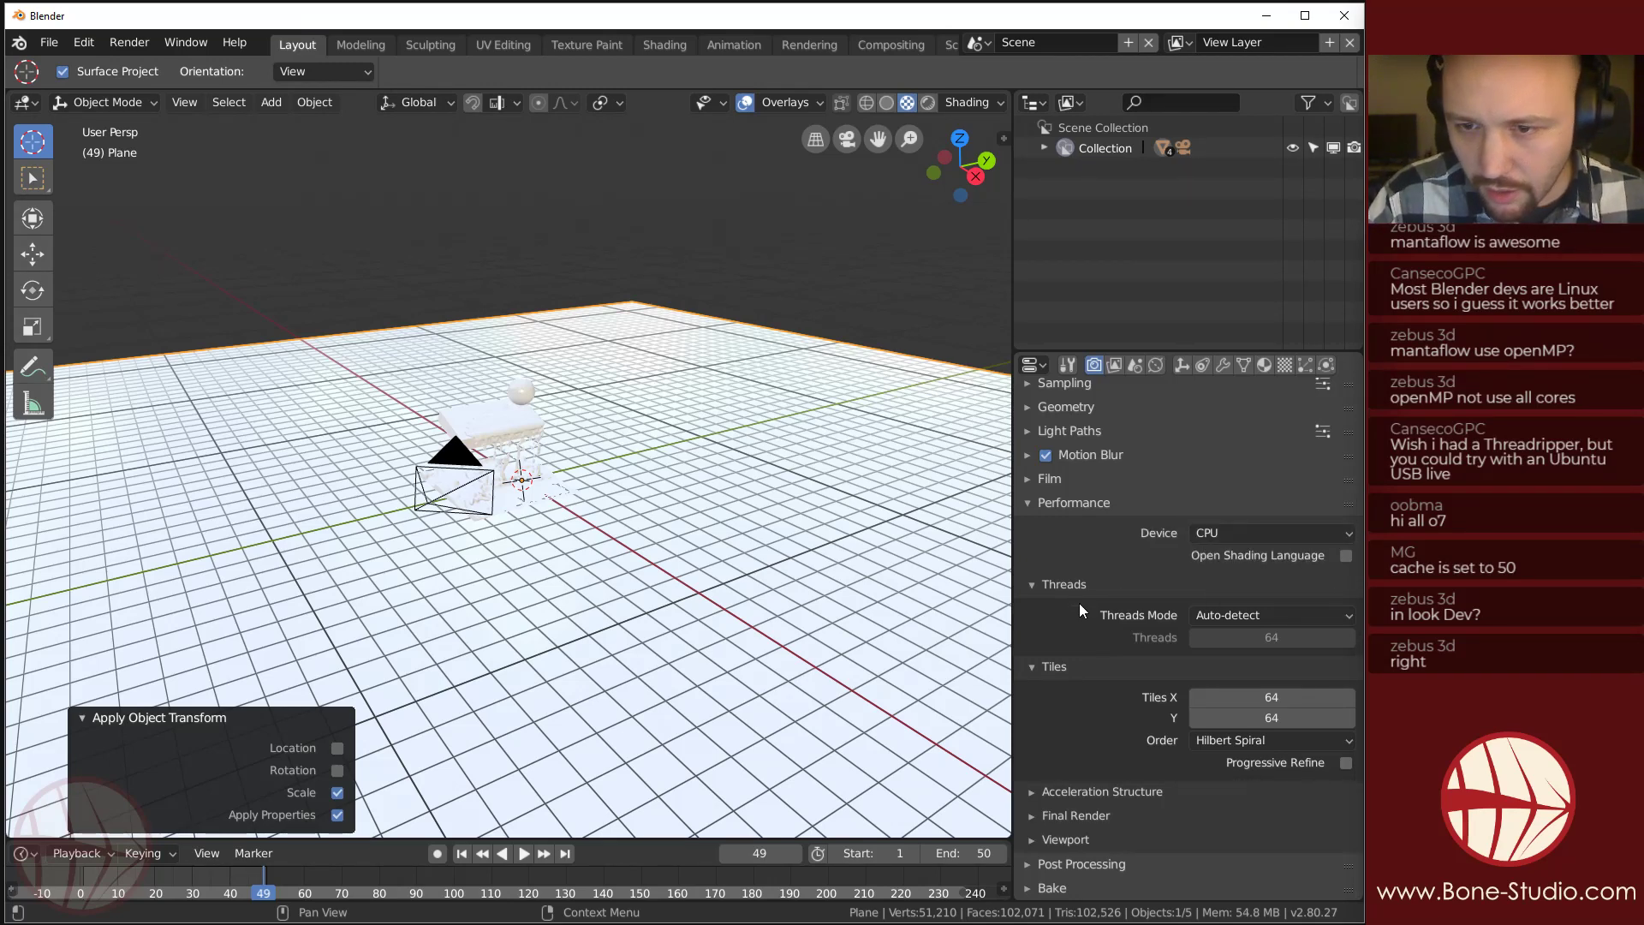
Set the render Threads Mode to Fixed with 60 threads.
left_click(1233, 615)
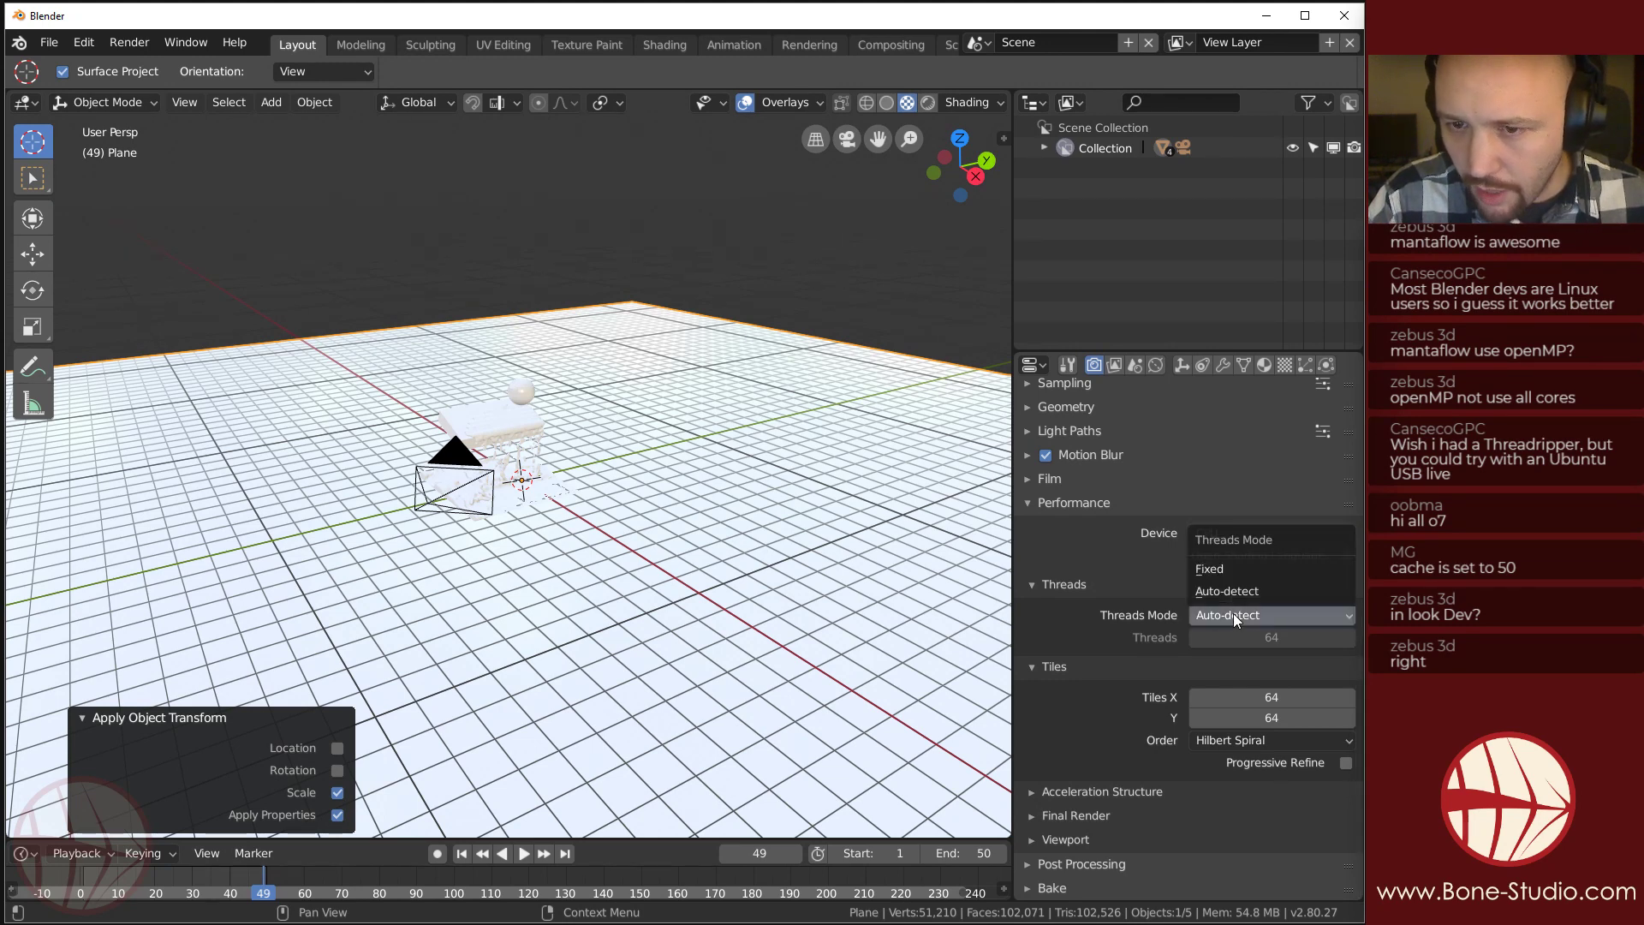
left_click(1216, 568)
left_click(1278, 638)
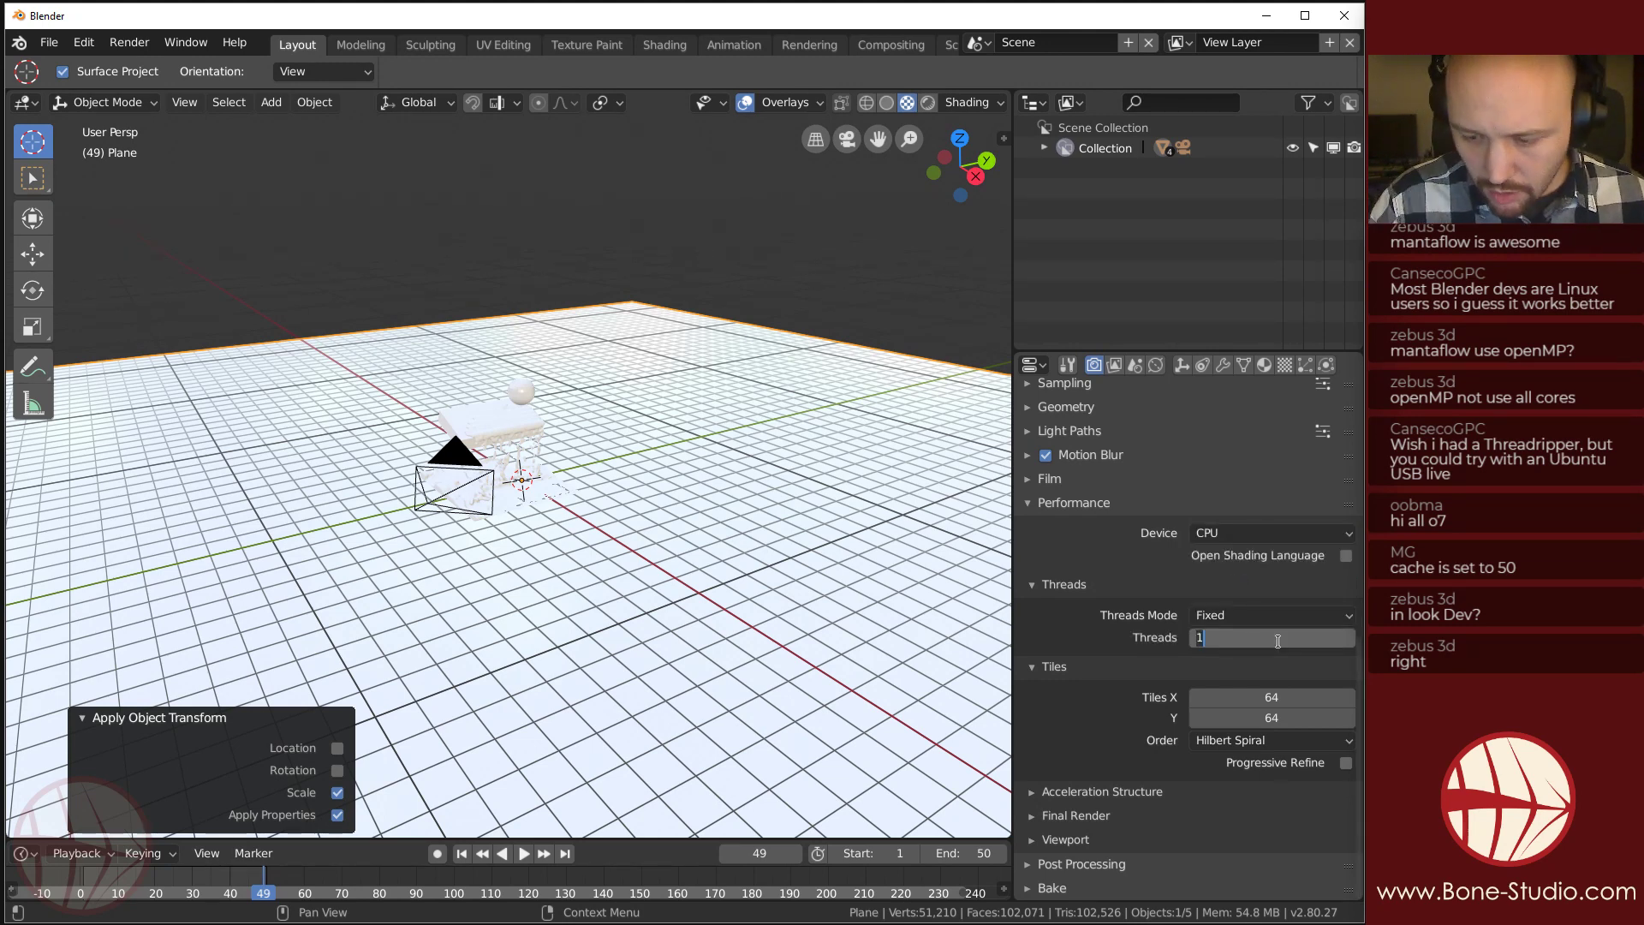
type("60")
key("Return")
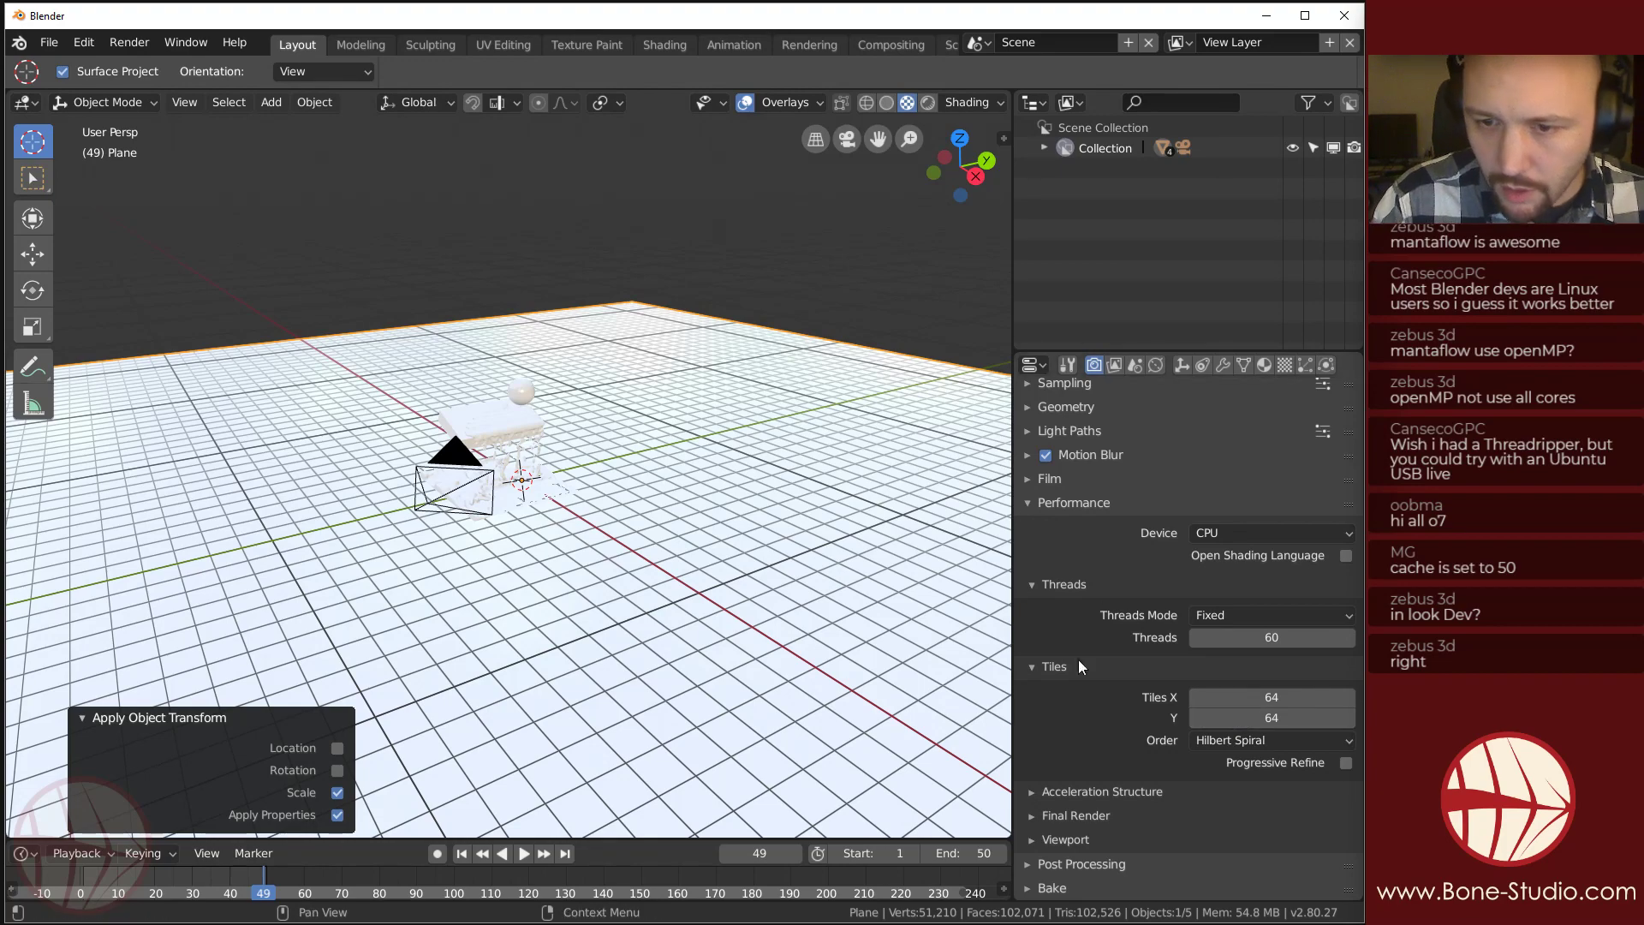
middle_click_drag(454, 467, 625, 475)
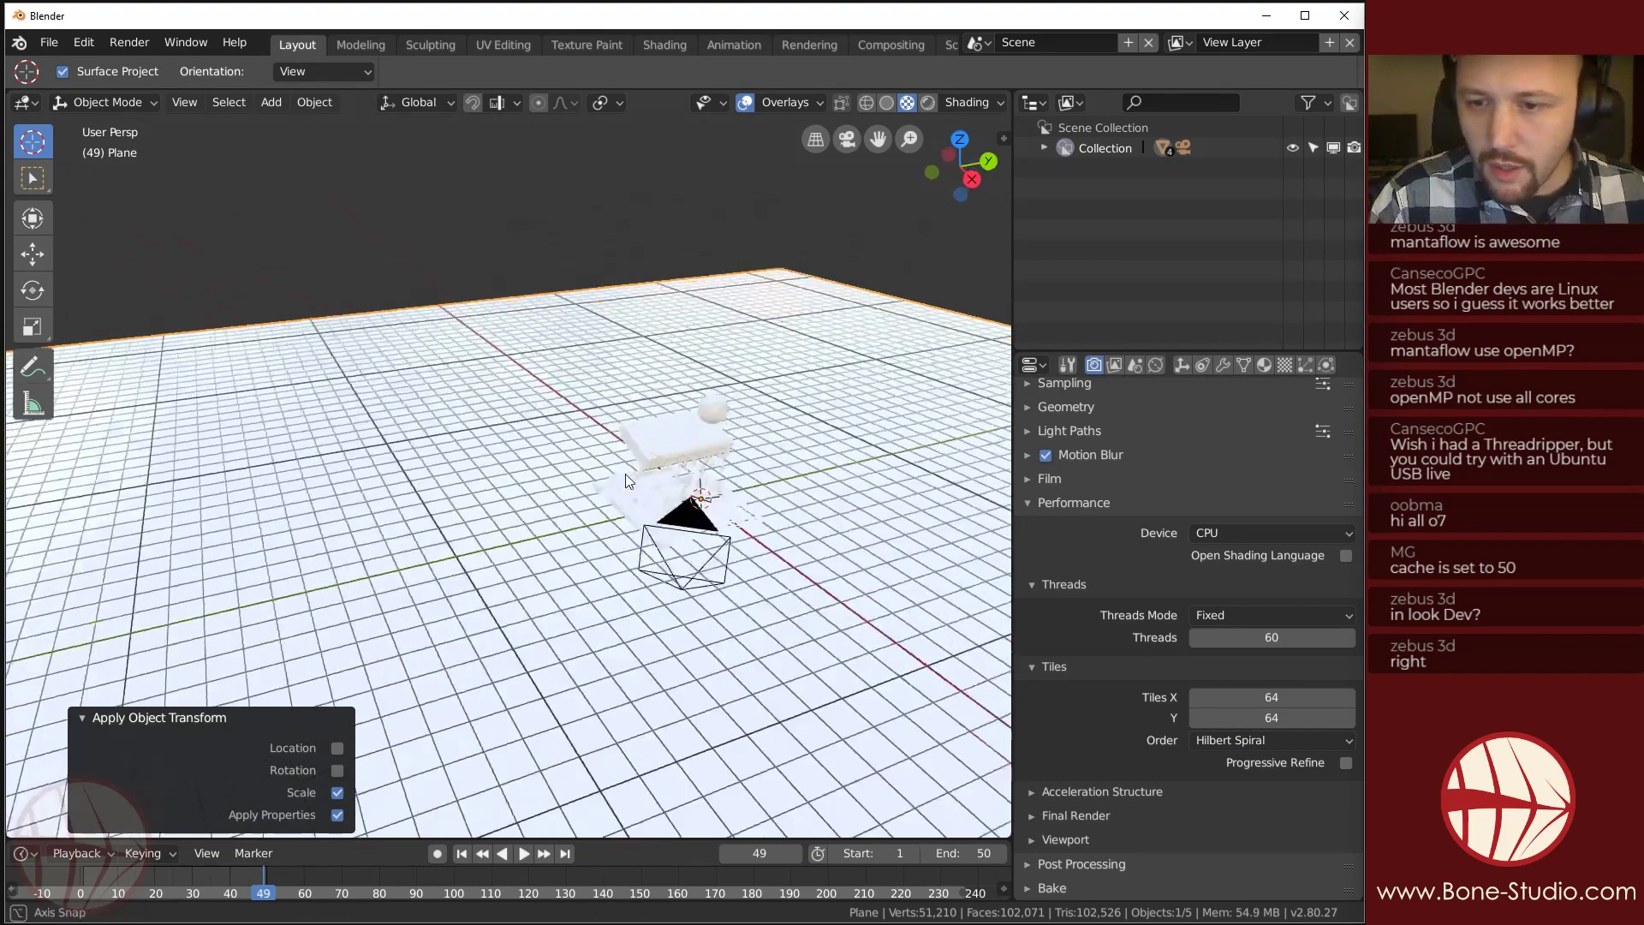
Show the camera view, enable nodes for the World surface and assign an Environment Texture to its colour.
key("KP_0")
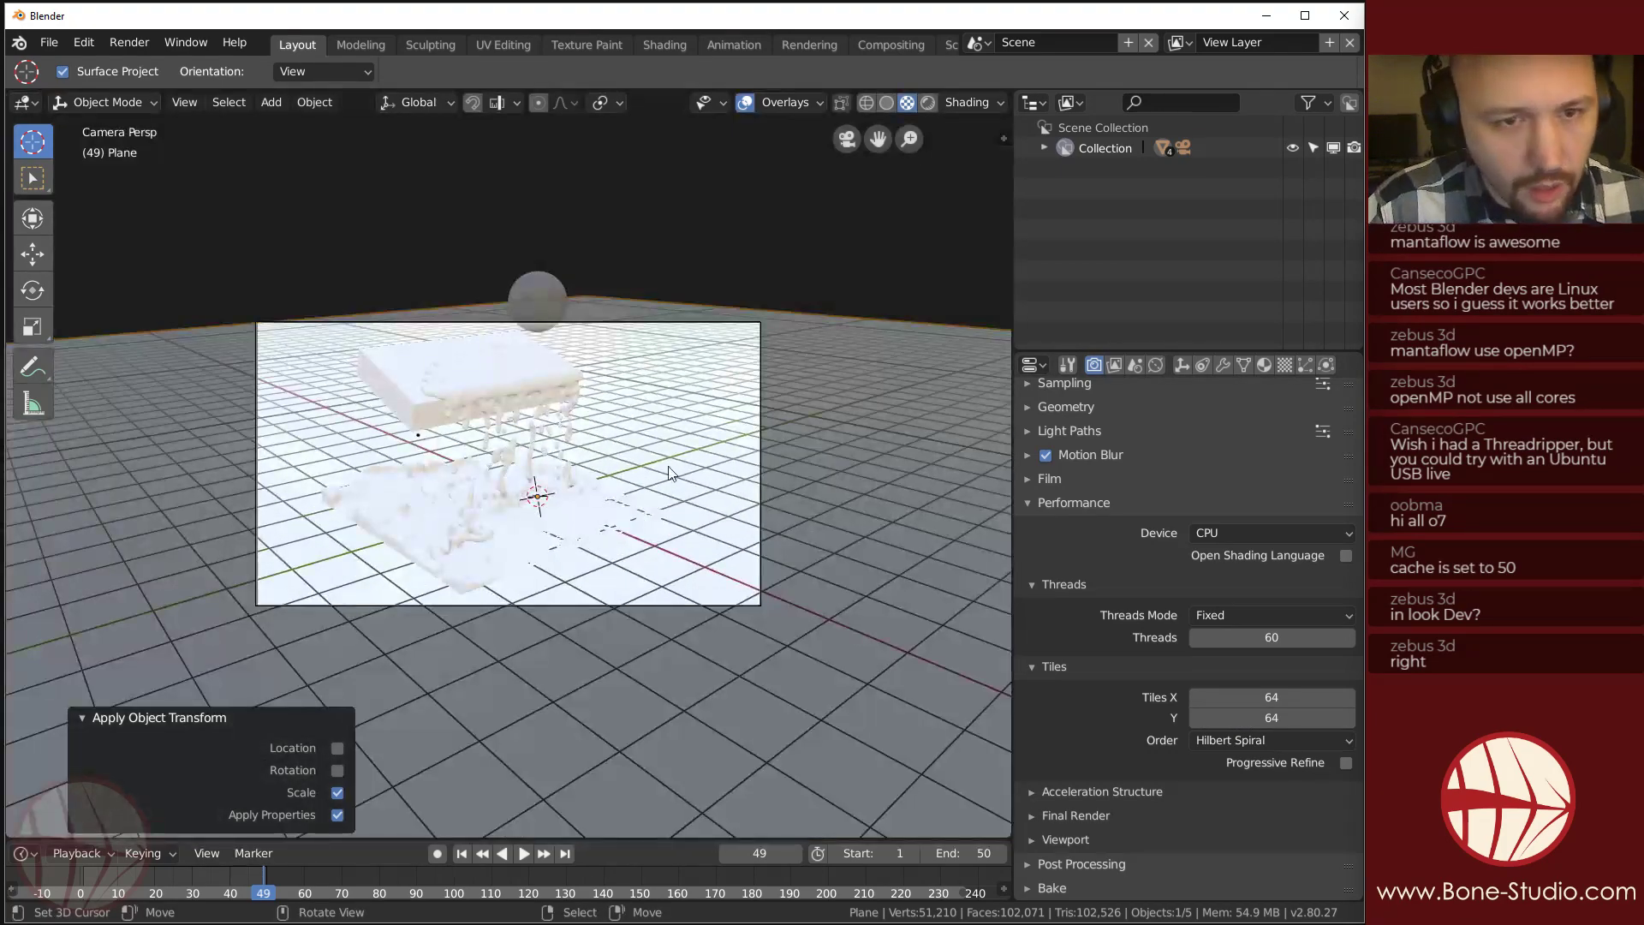
scroll(1122, 486, "up", 8)
left_click(1151, 367)
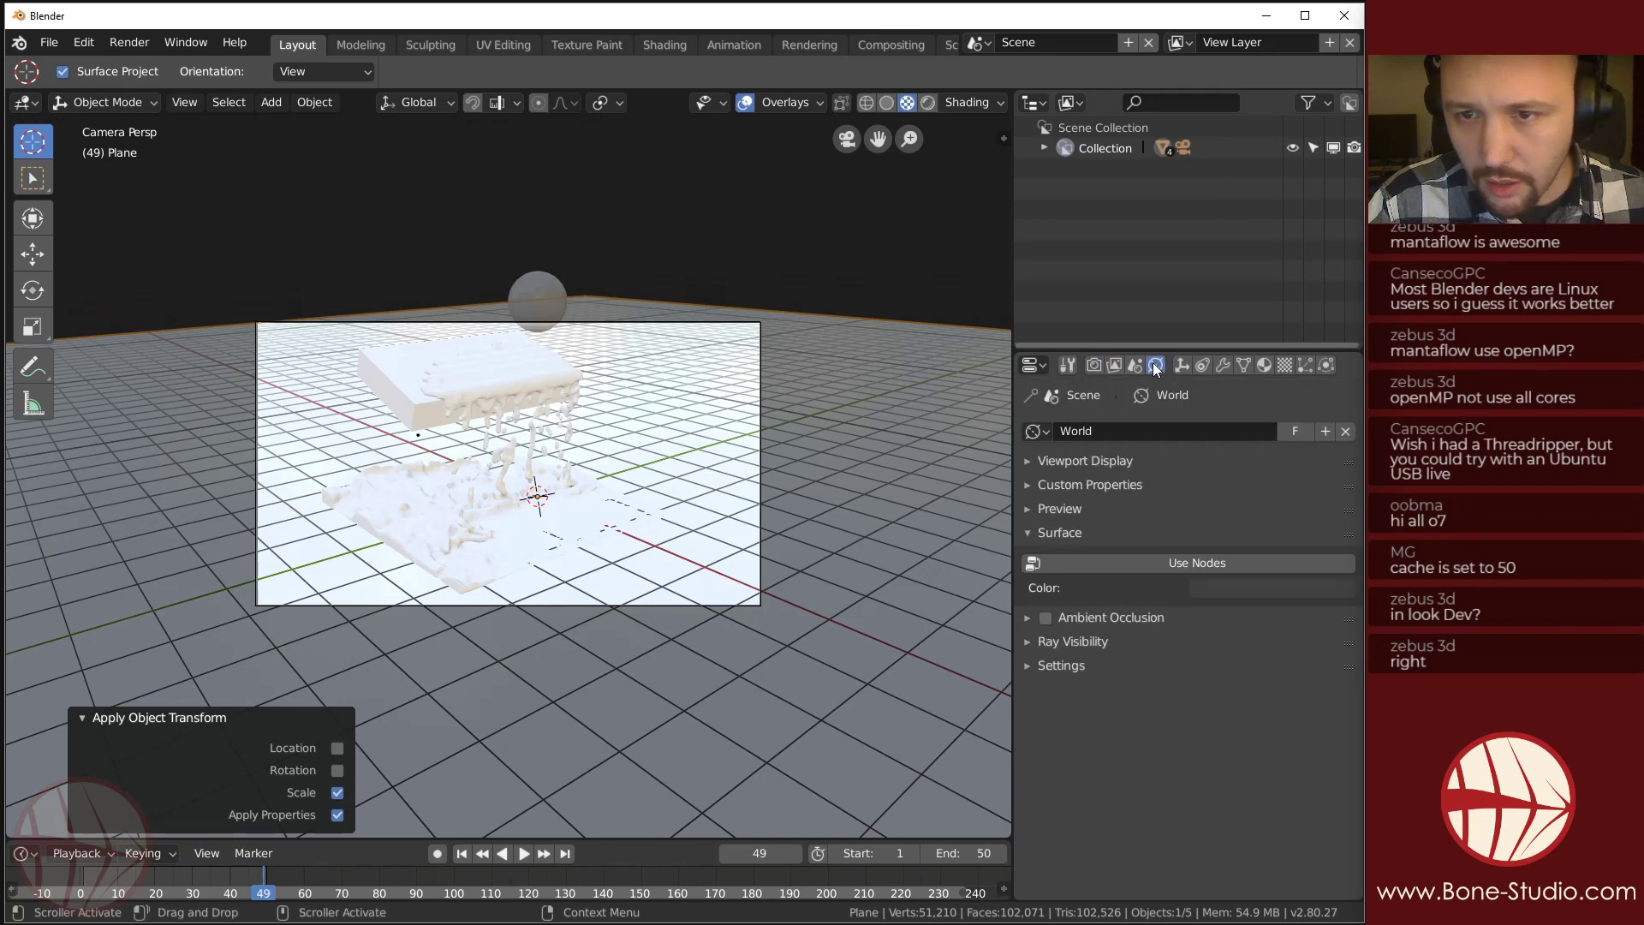
left_click(1345, 599)
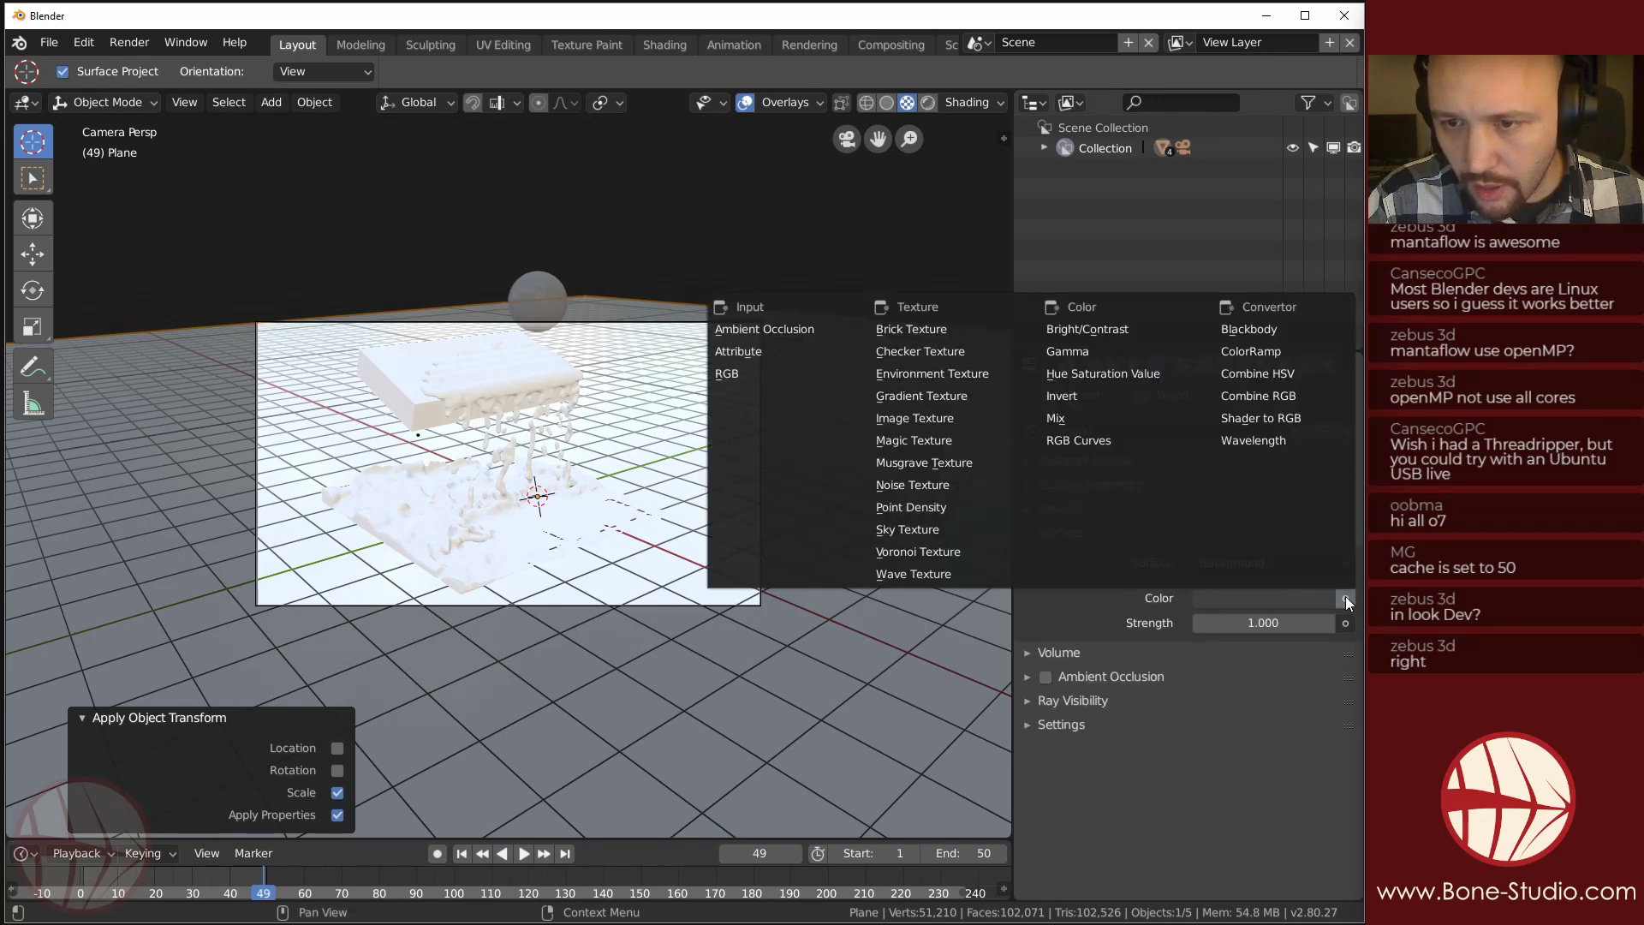
left_click(917, 377)
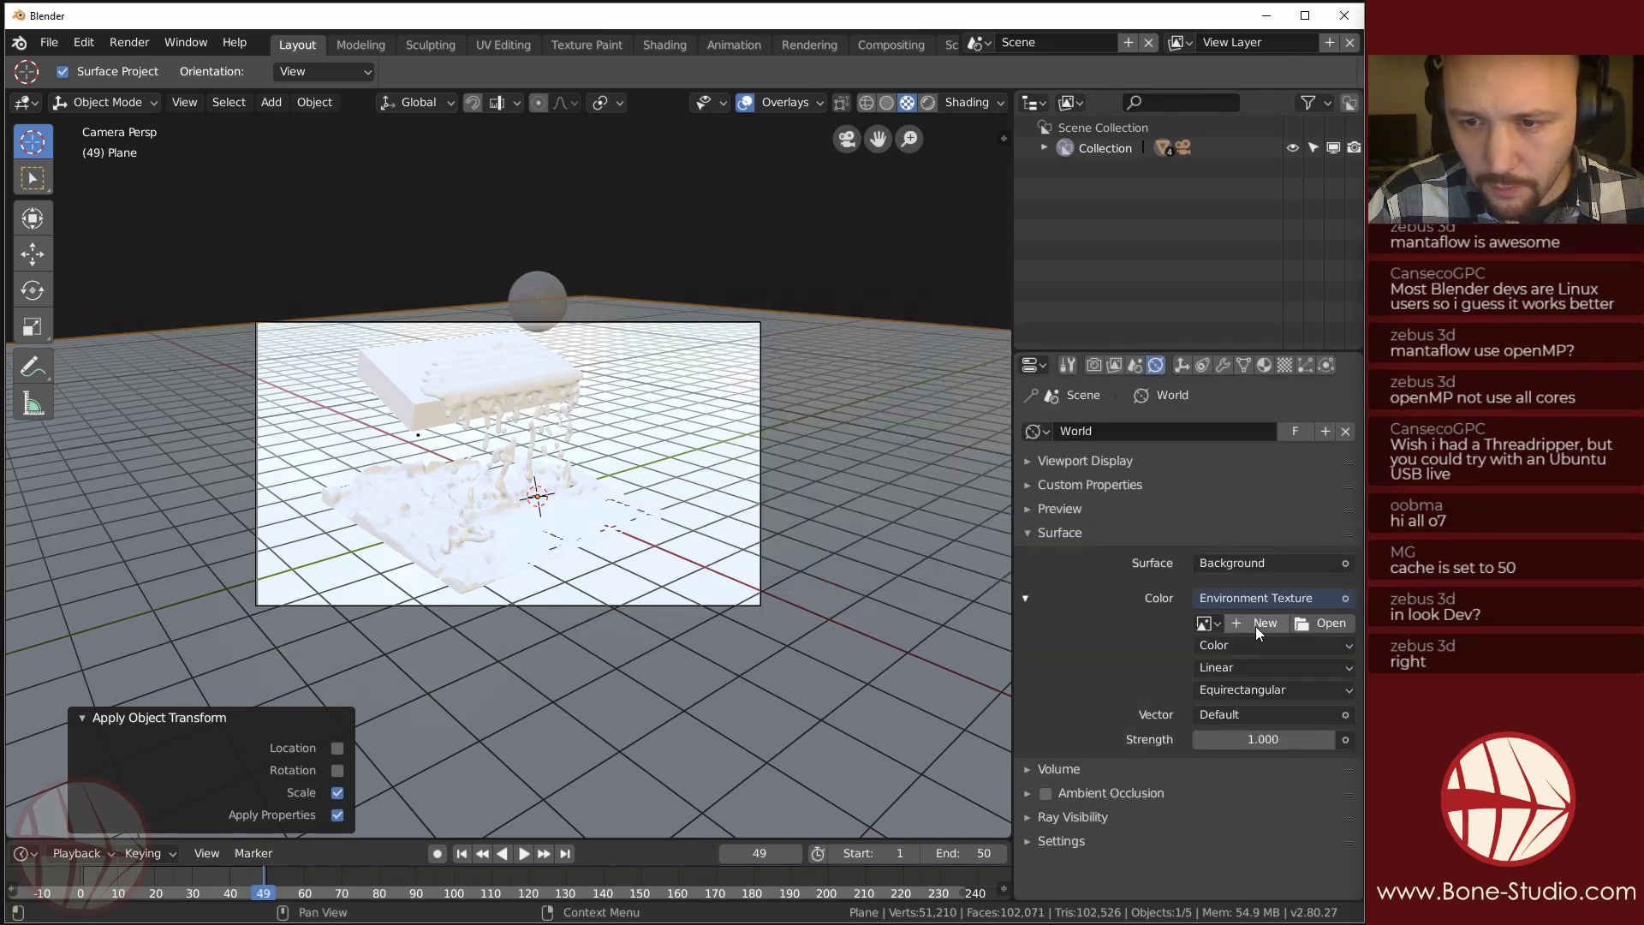
Load Woods.hdr from the Textures folder inside Scenes as the world's environment image.
left_click(1321, 625)
left_click(1312, 152)
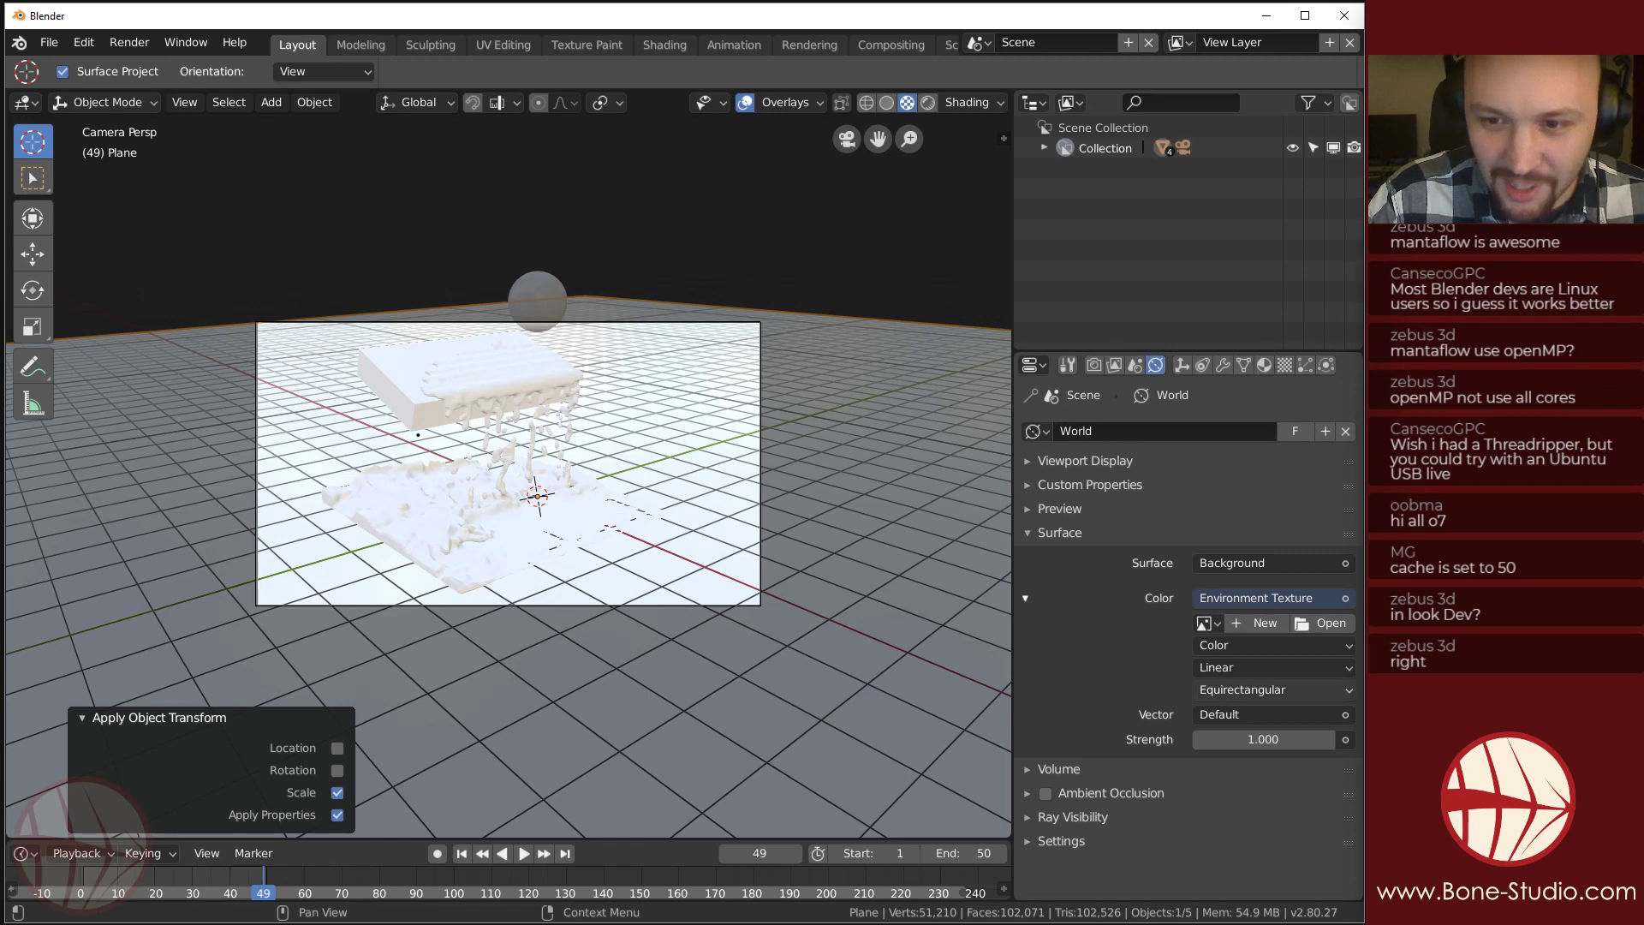
left_click(1312, 623)
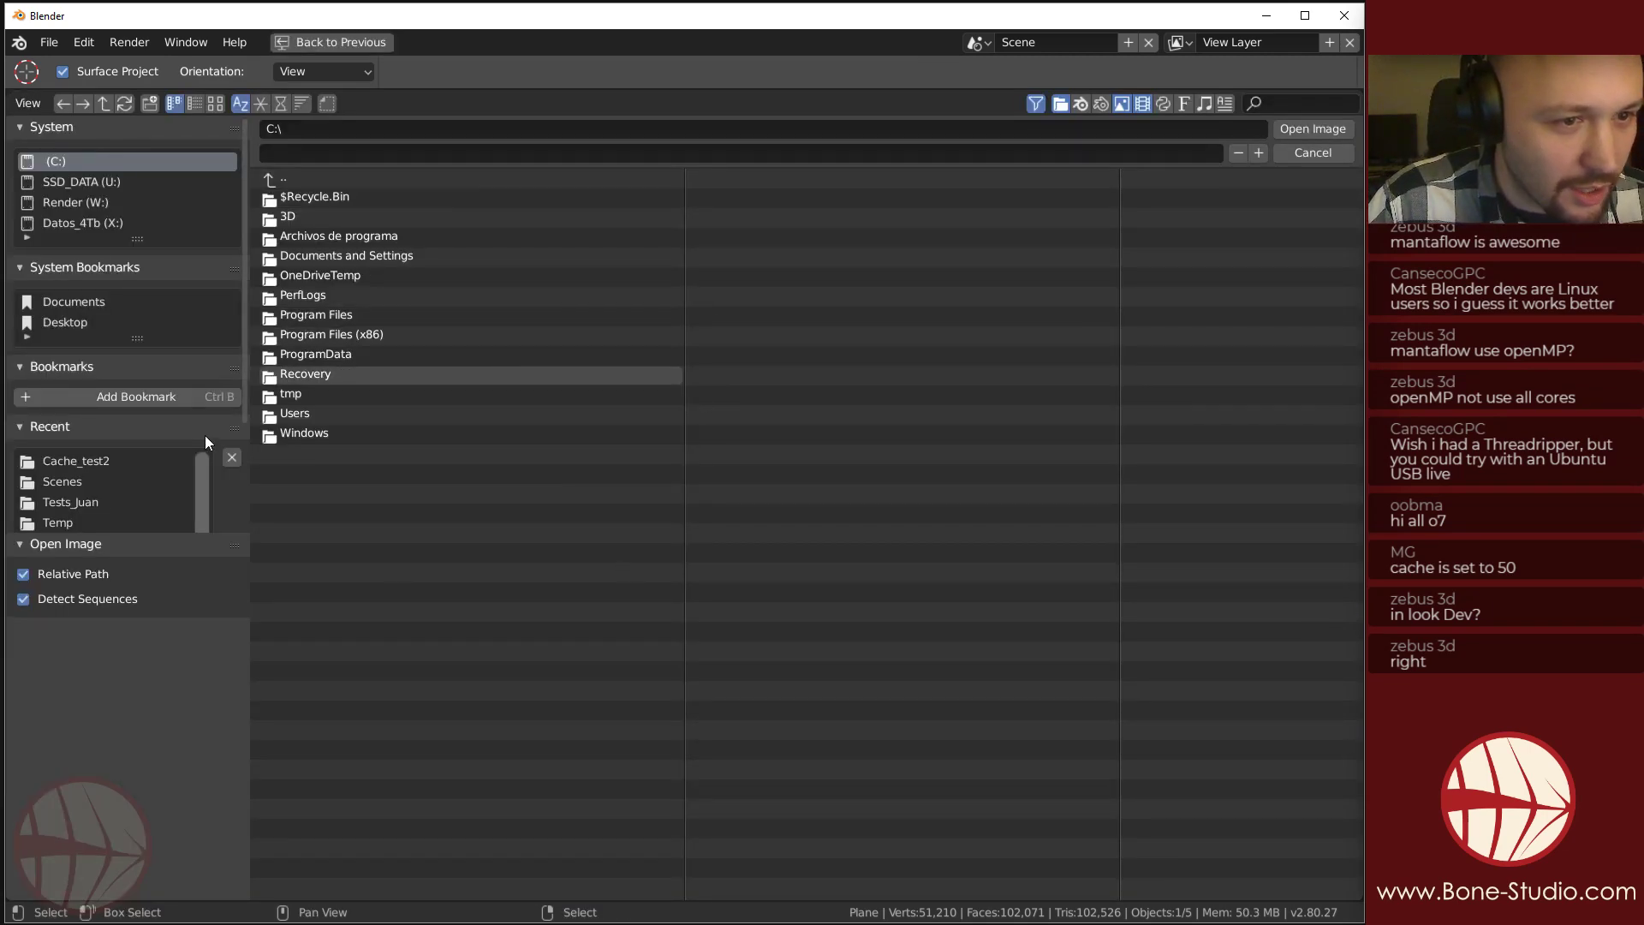
left_click(74, 458)
left_click(322, 177)
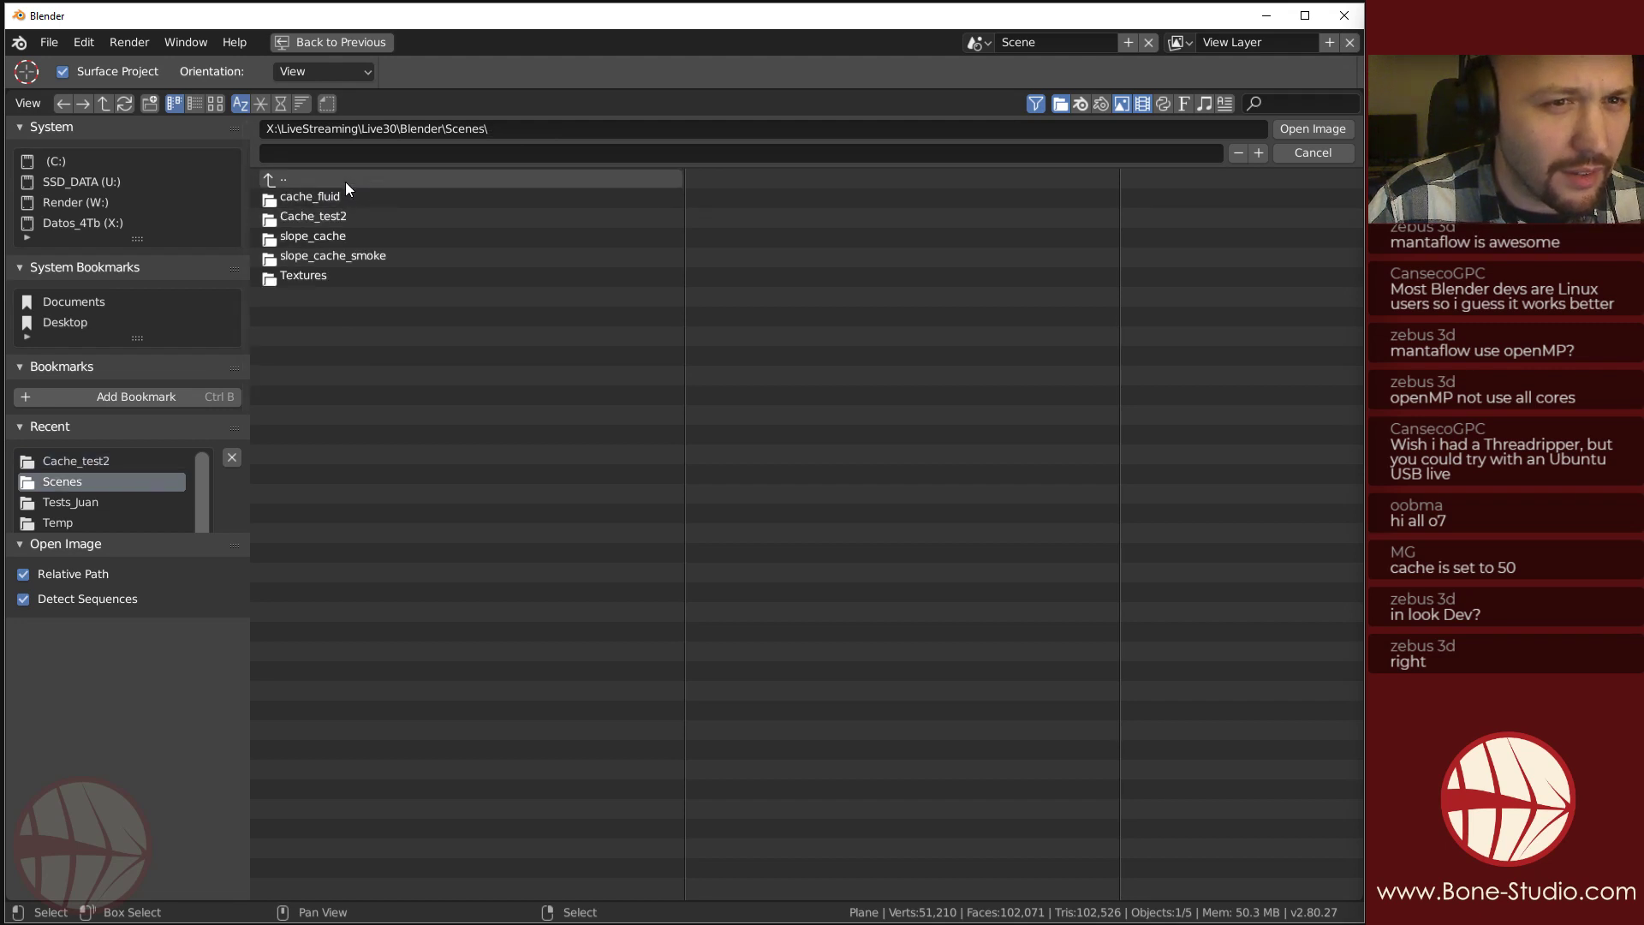
left_click(302, 277)
left_click(310, 197)
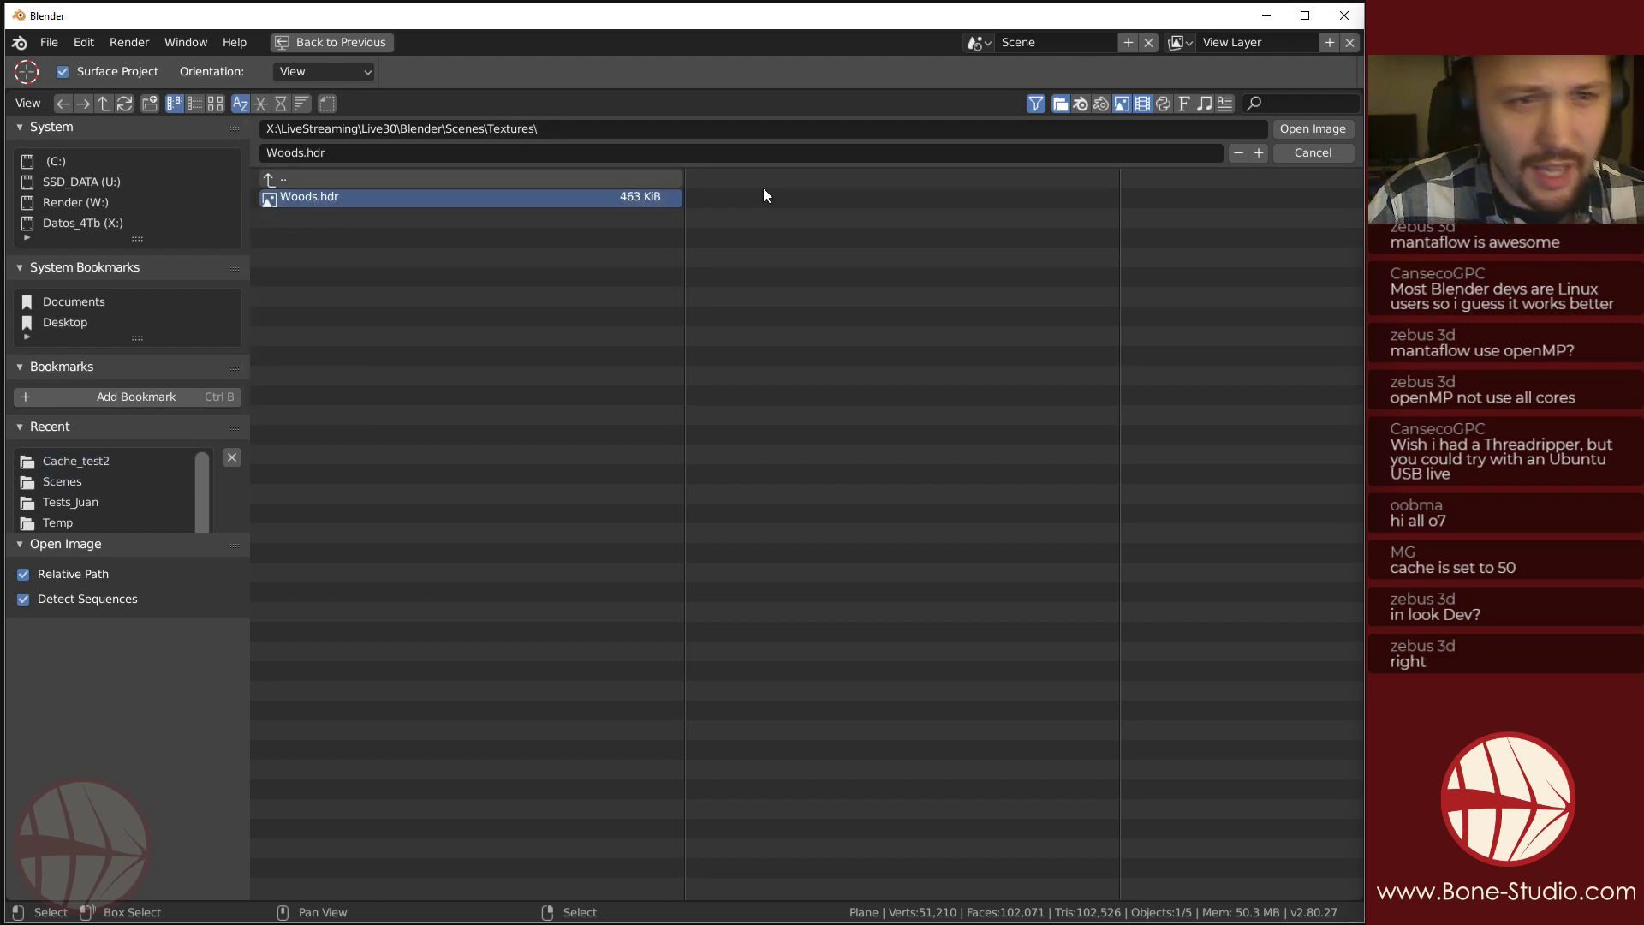
left_click(1313, 128)
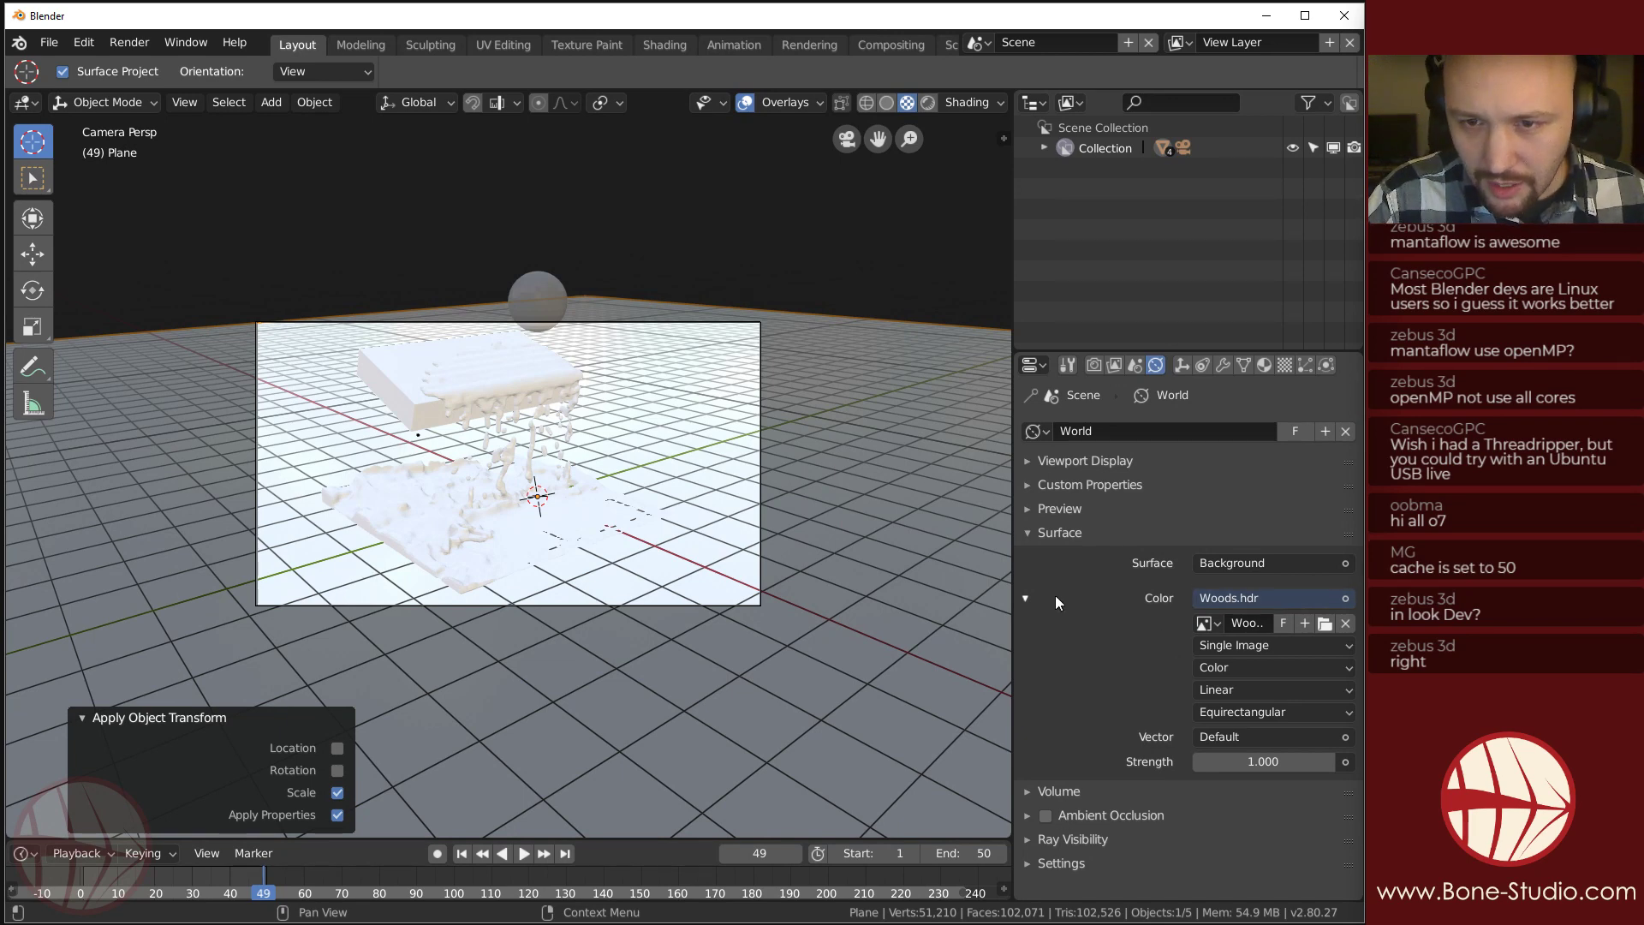
Start a full-resolution test render of frame 49 and cancel it.
left_click(1094, 365)
scroll(1089, 531, "down", 5)
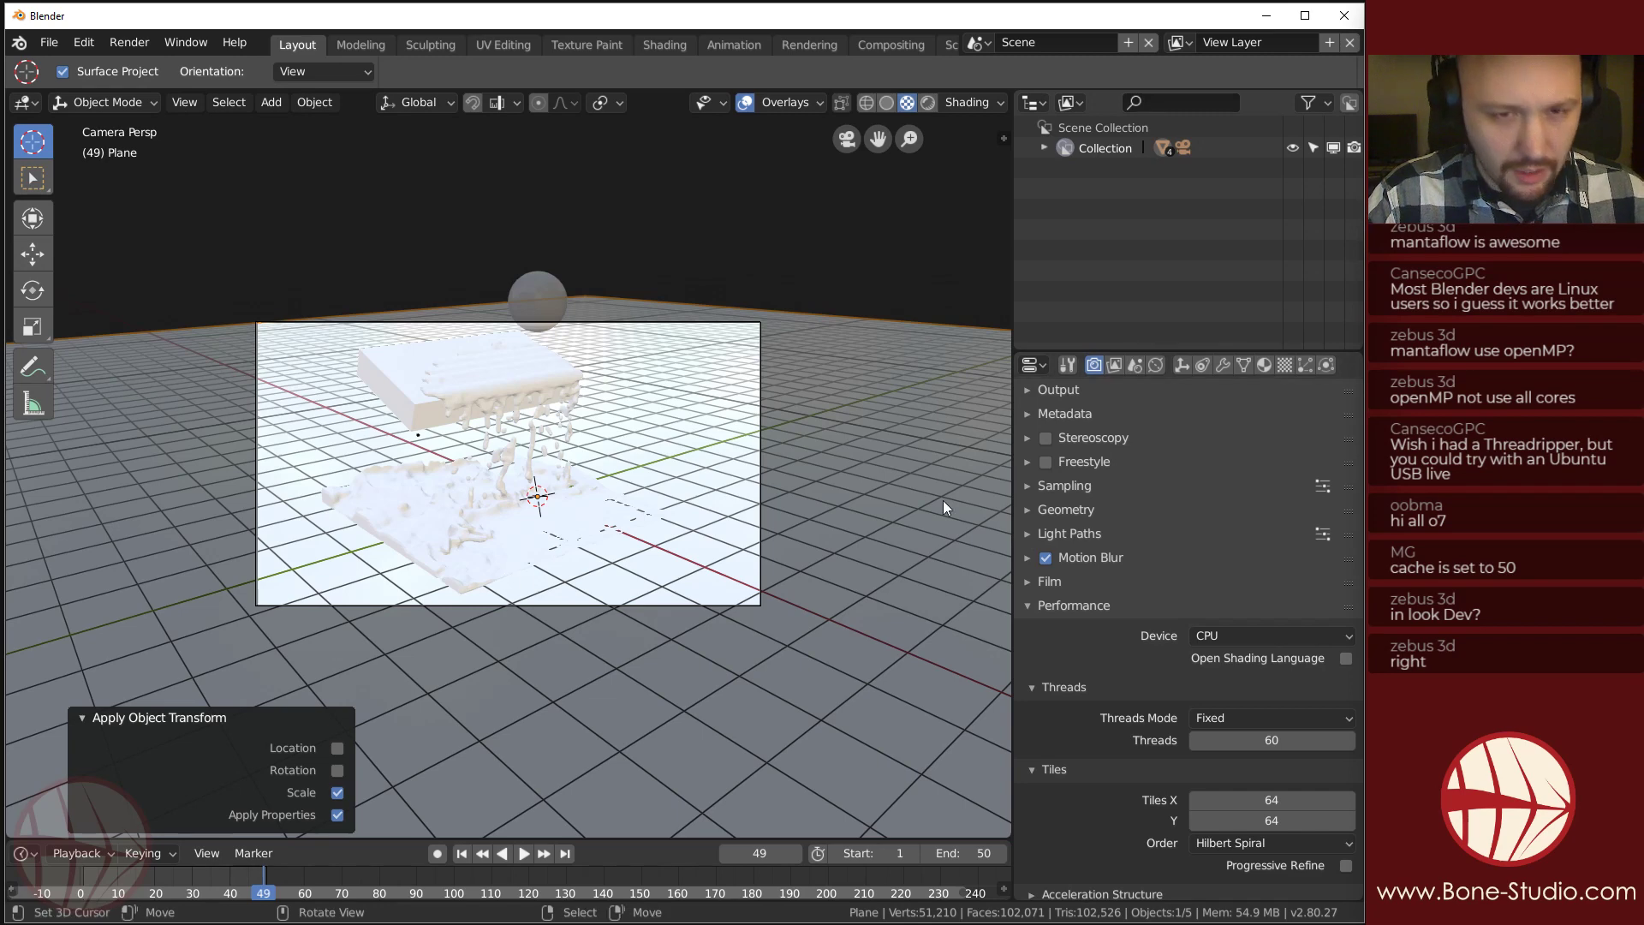
scroll(1093, 487, "up", 5)
key("F12")
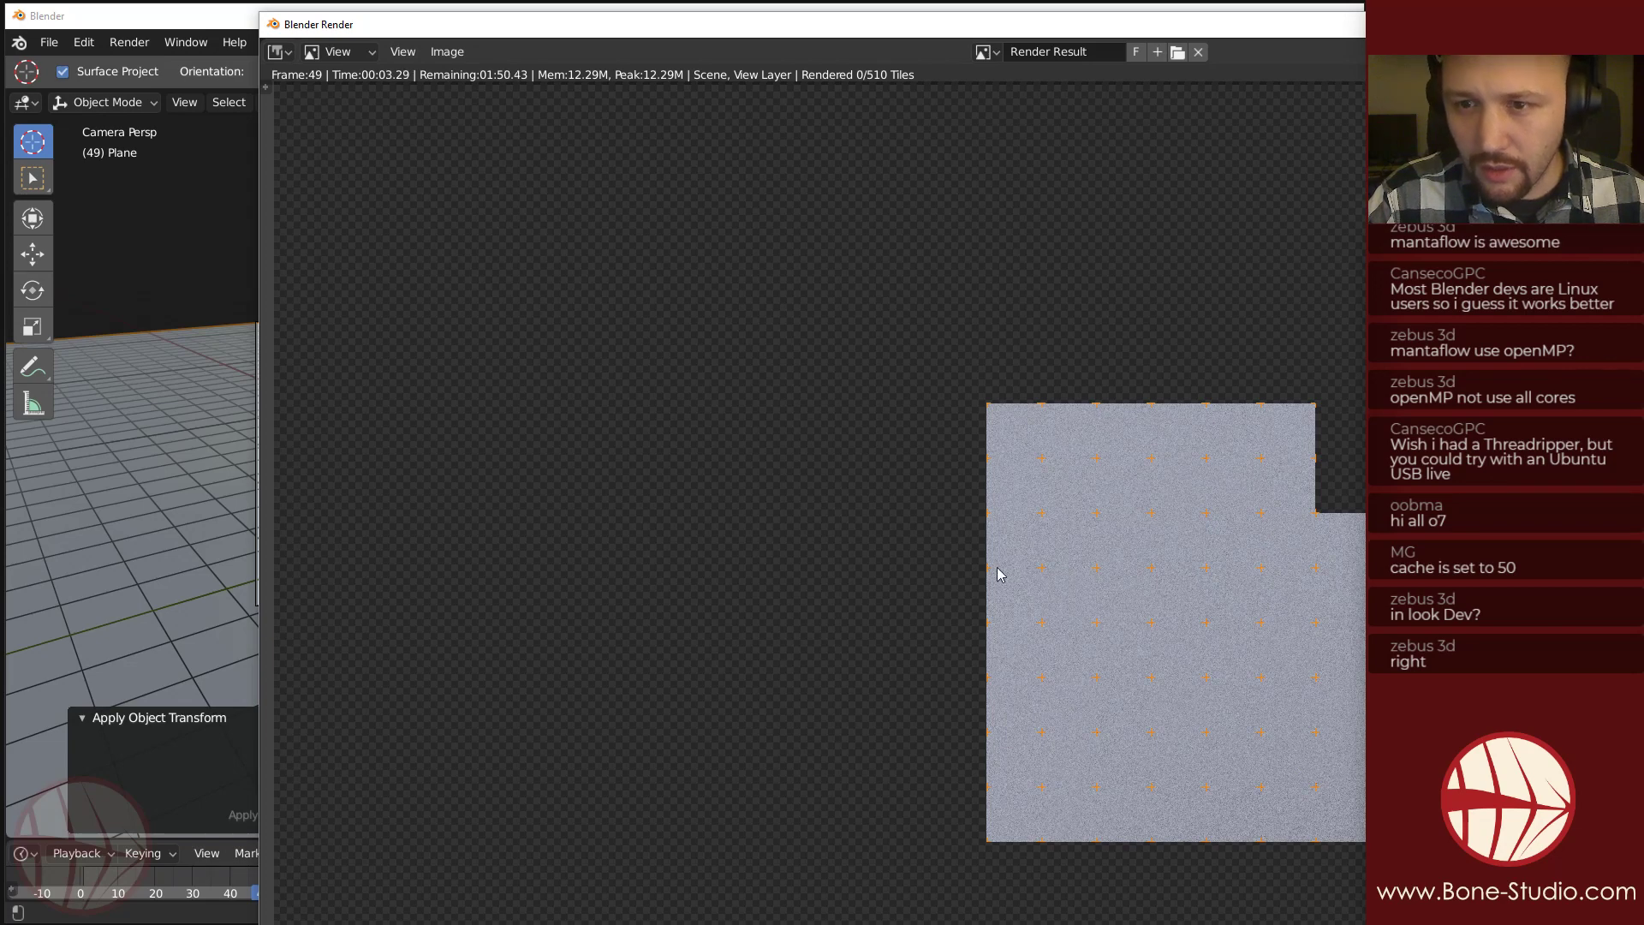
key("Escape")
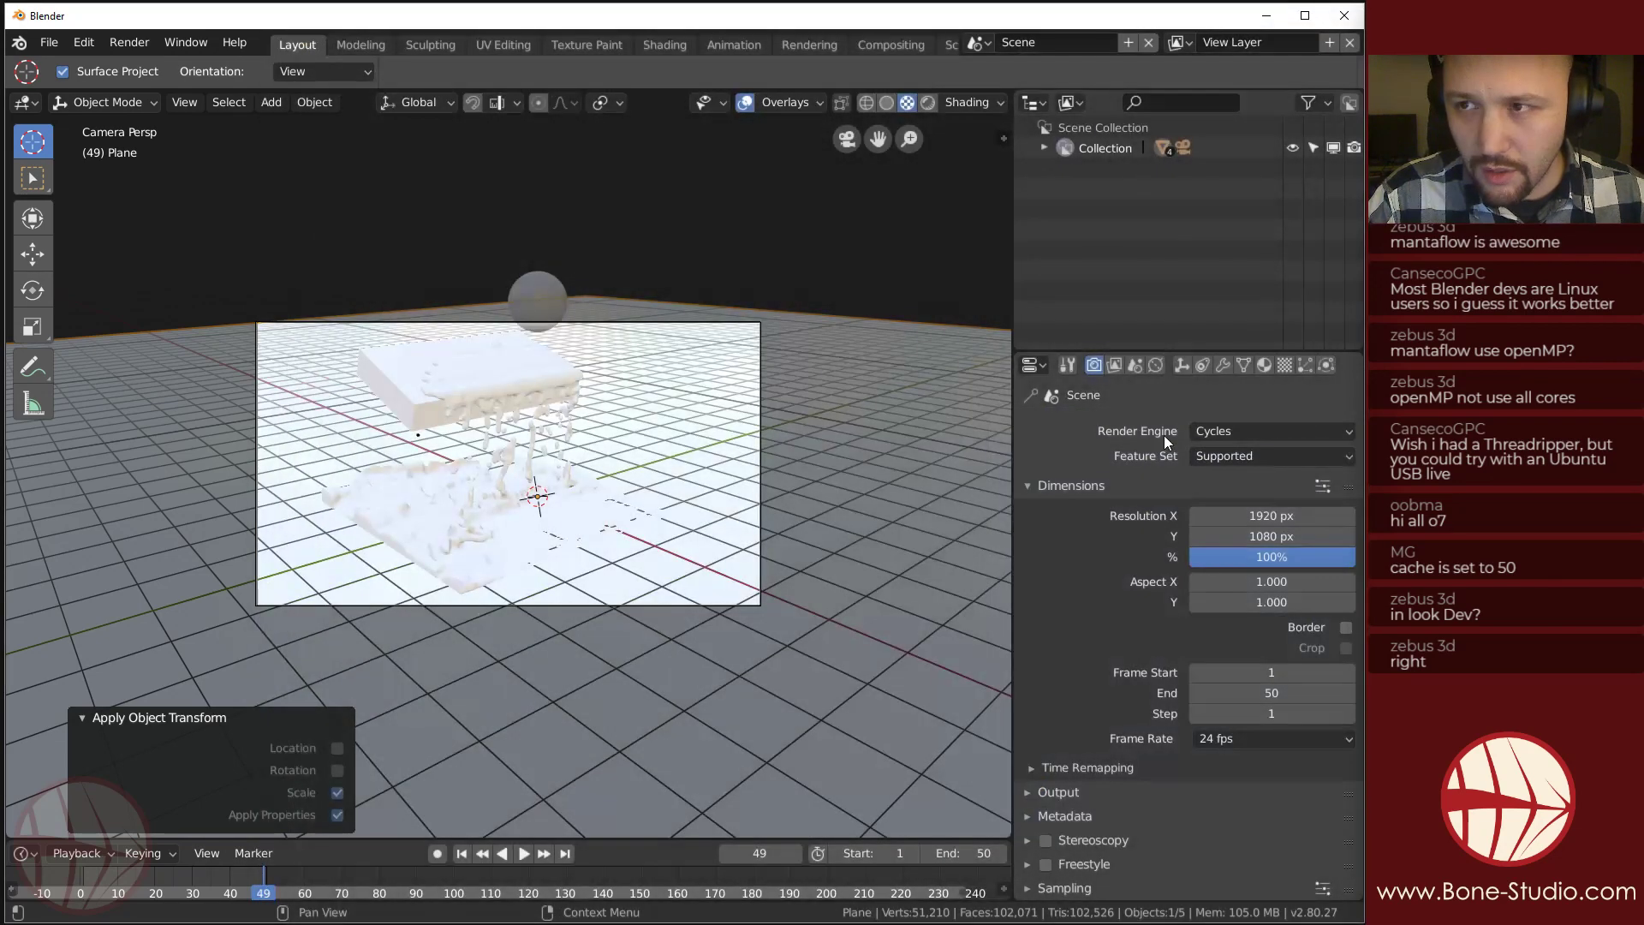
Reduce the render resolution to 30%, test-render frame 49 and close the render window.
left_click(1282, 553)
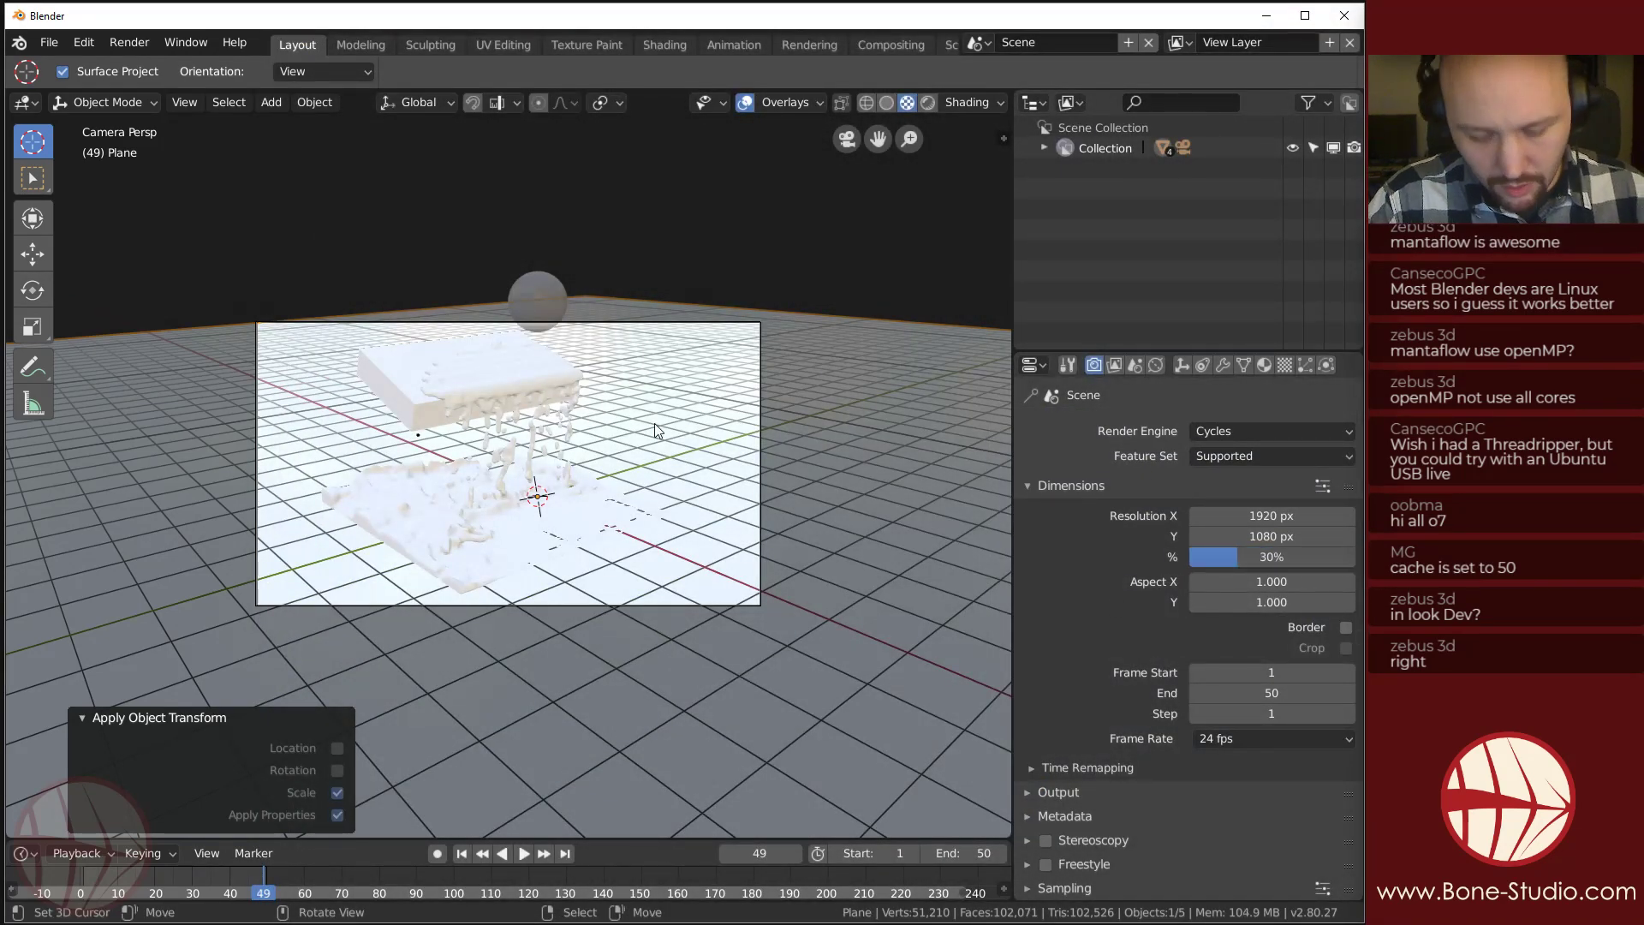
key("F12")
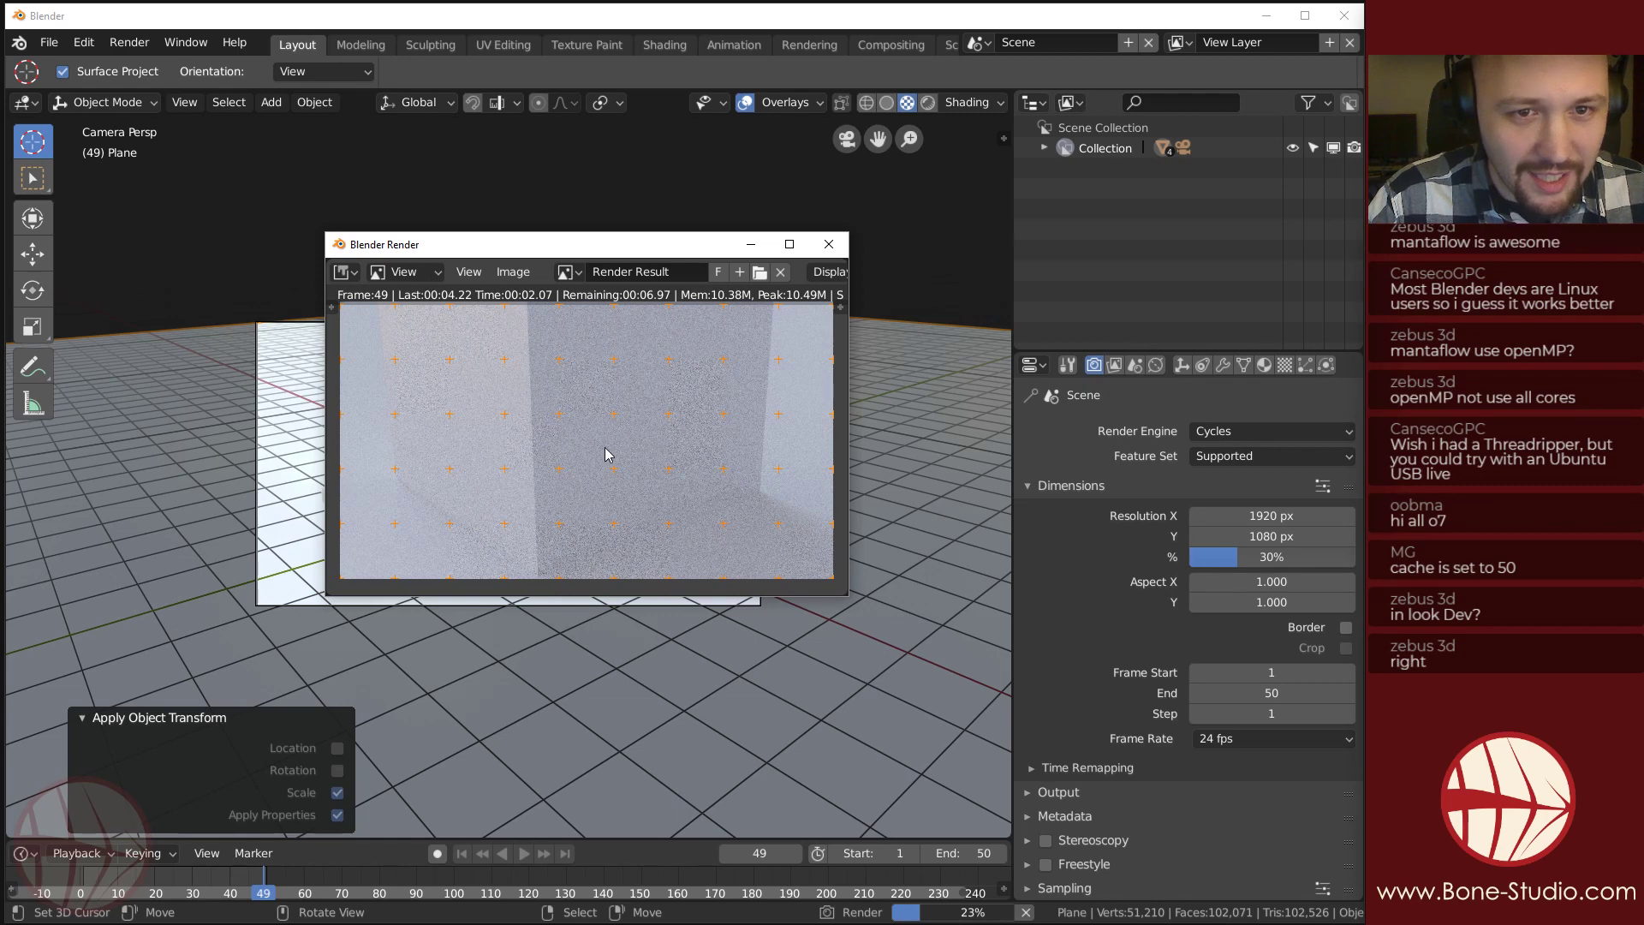
left_click(828, 246)
Return to frame 1 and set the render tile size to 16 in both X and Y.
key("shift+Left")
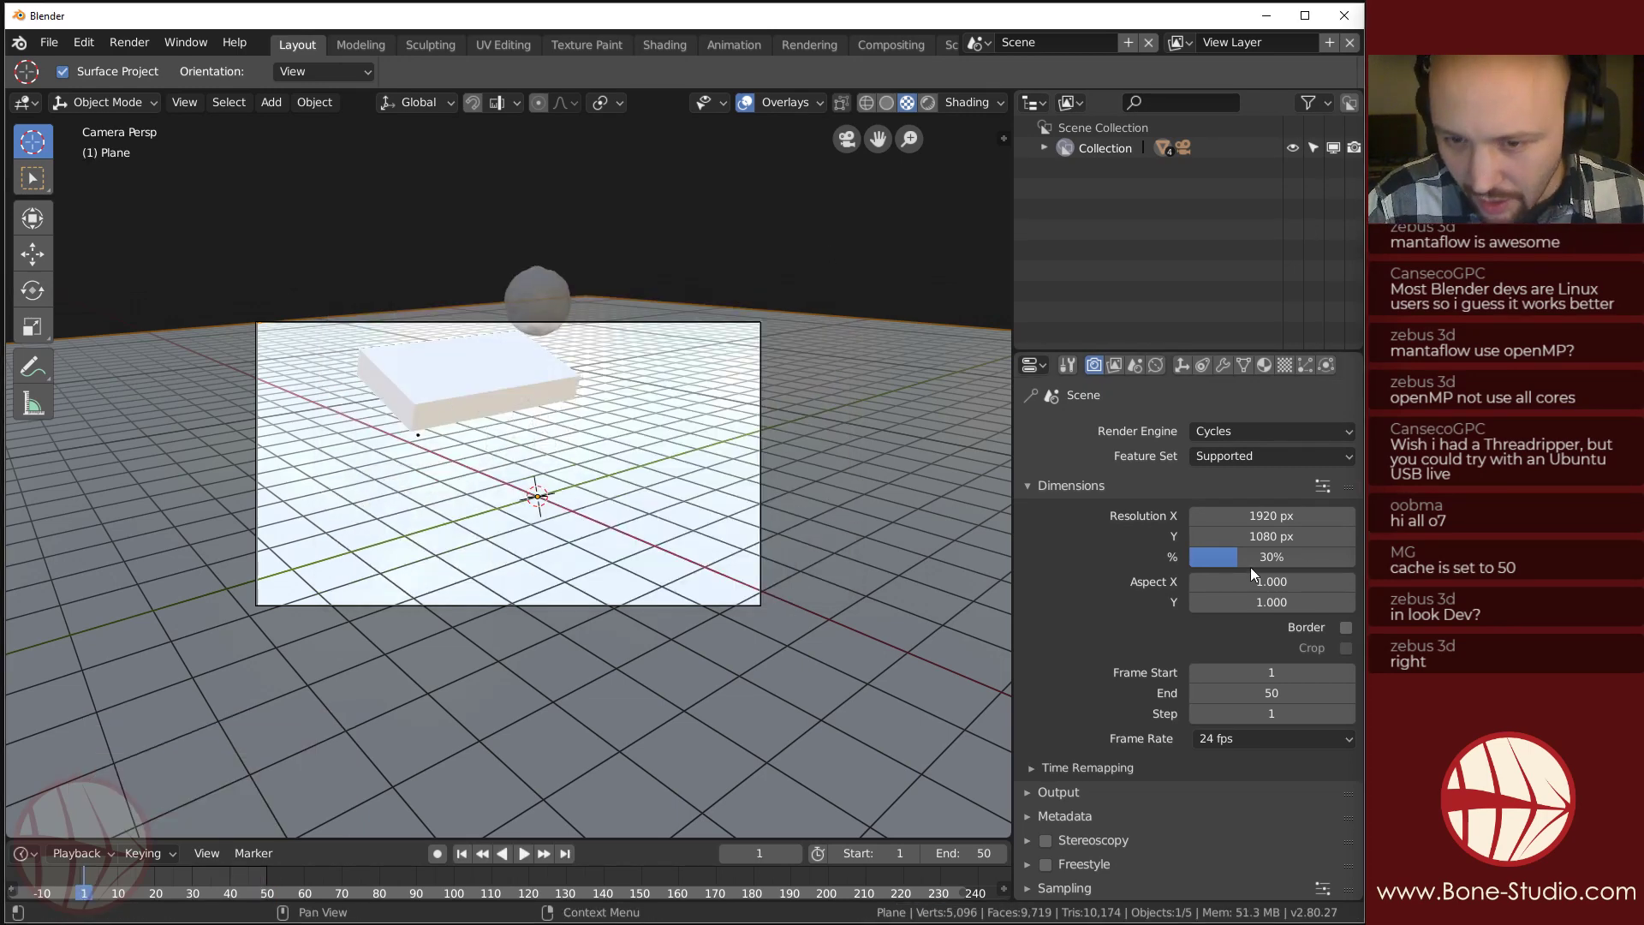
scroll(1250, 567, "down", 12)
left_click(1298, 699)
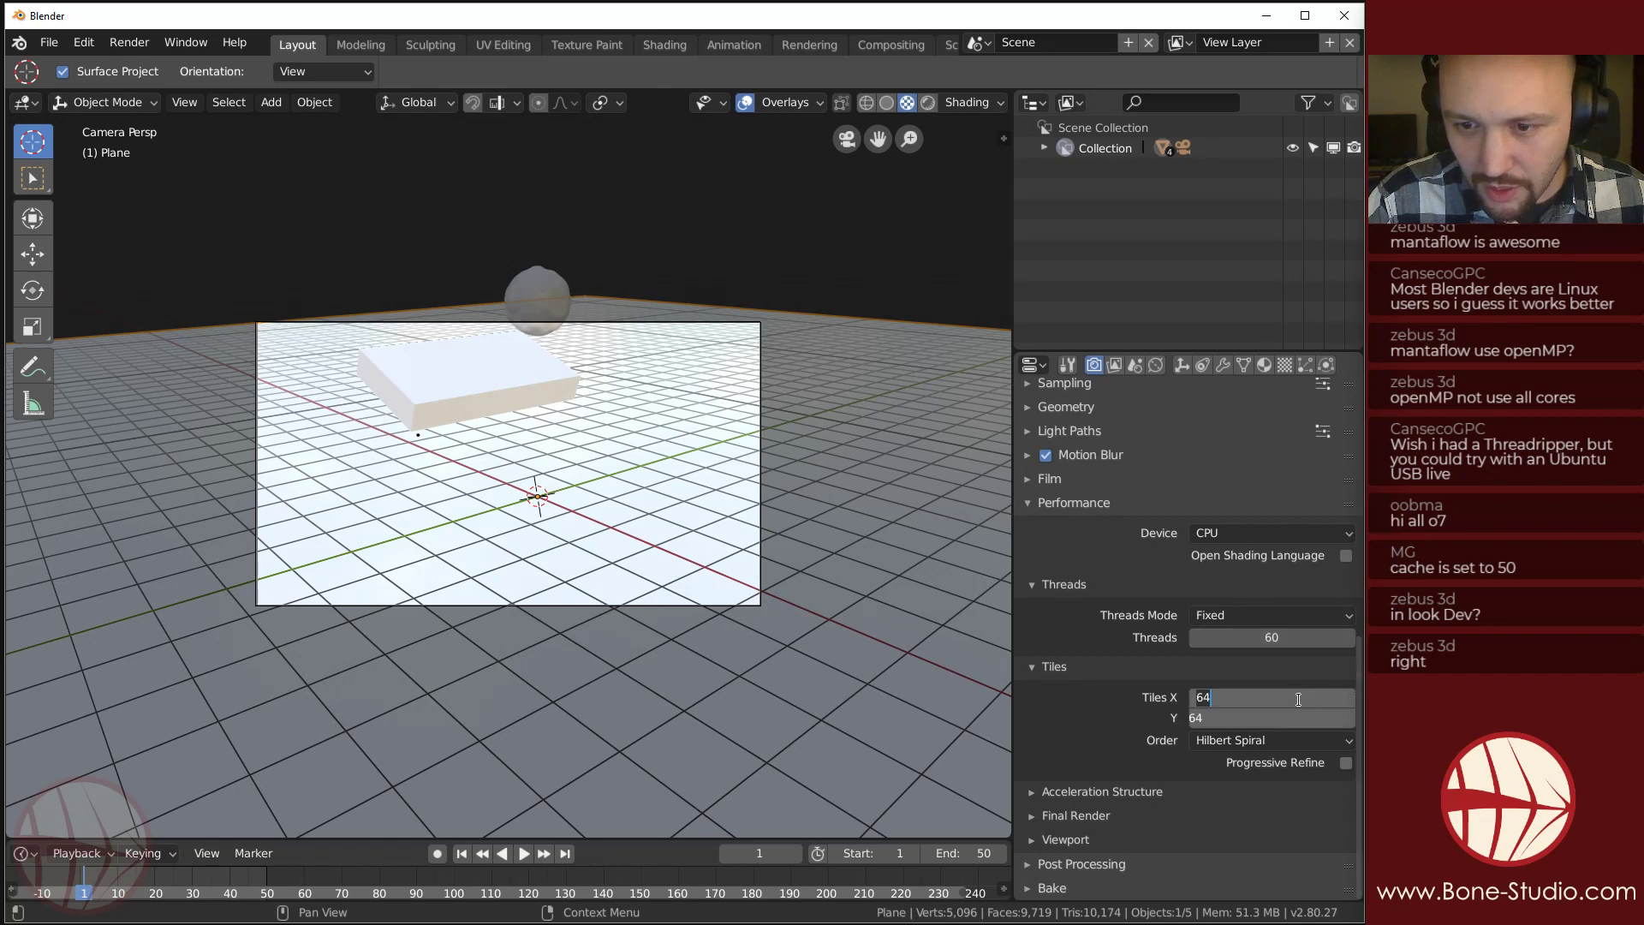
type("16")
key("Return")
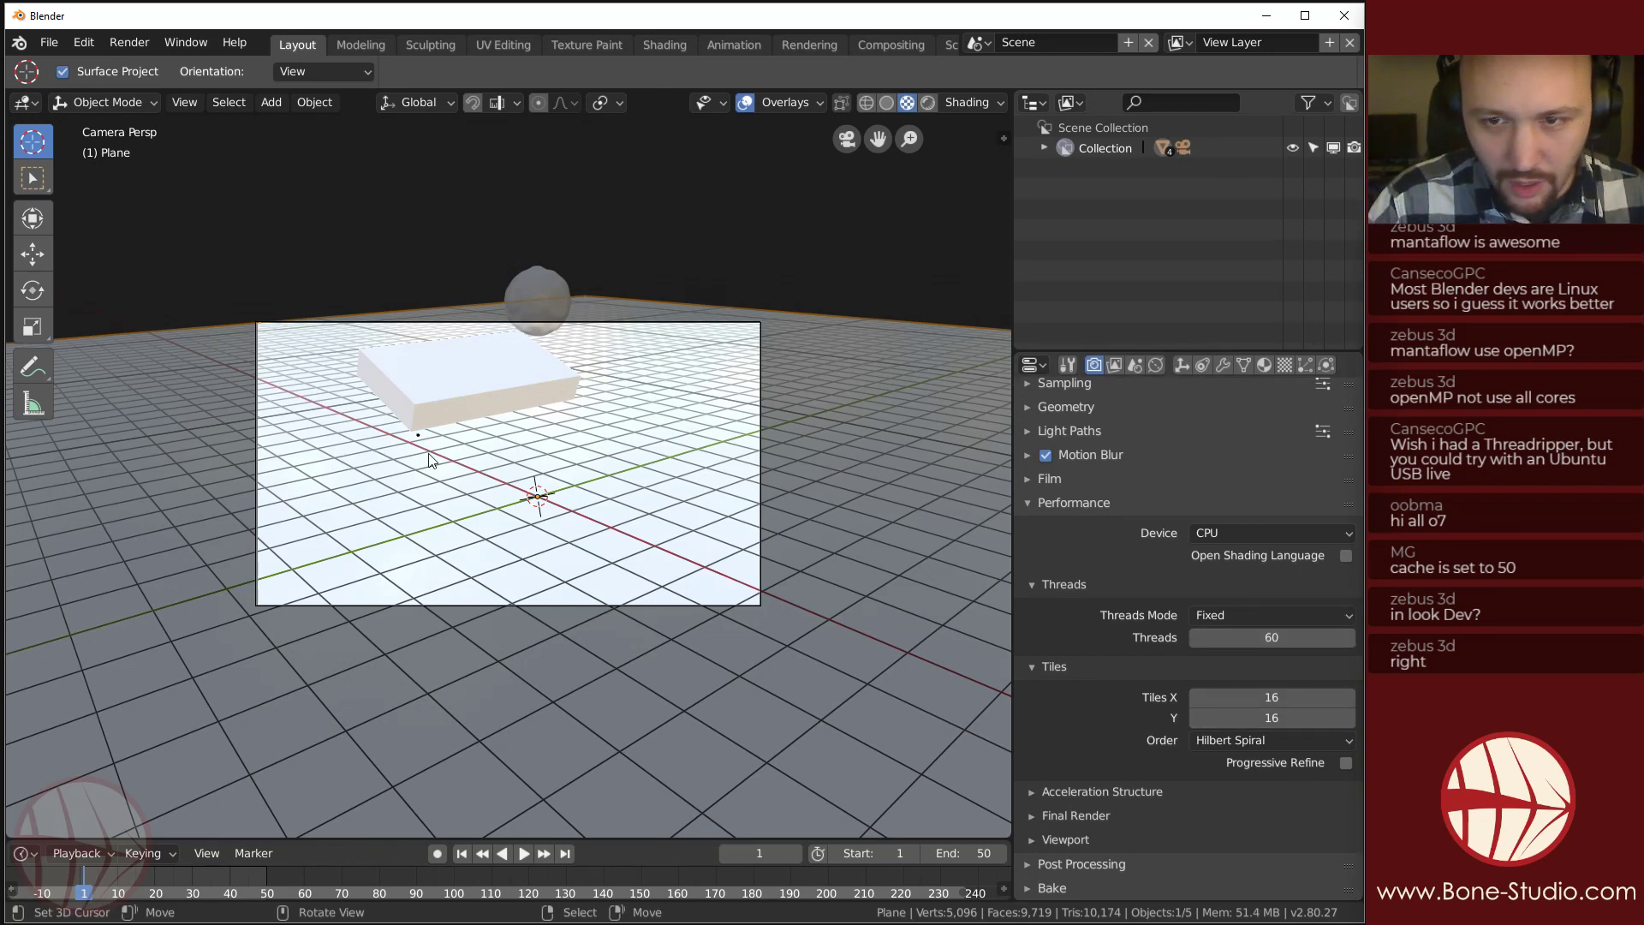
Play the simulation up to frame 24, render that frame and move the render window away from the viewport.
key("space")
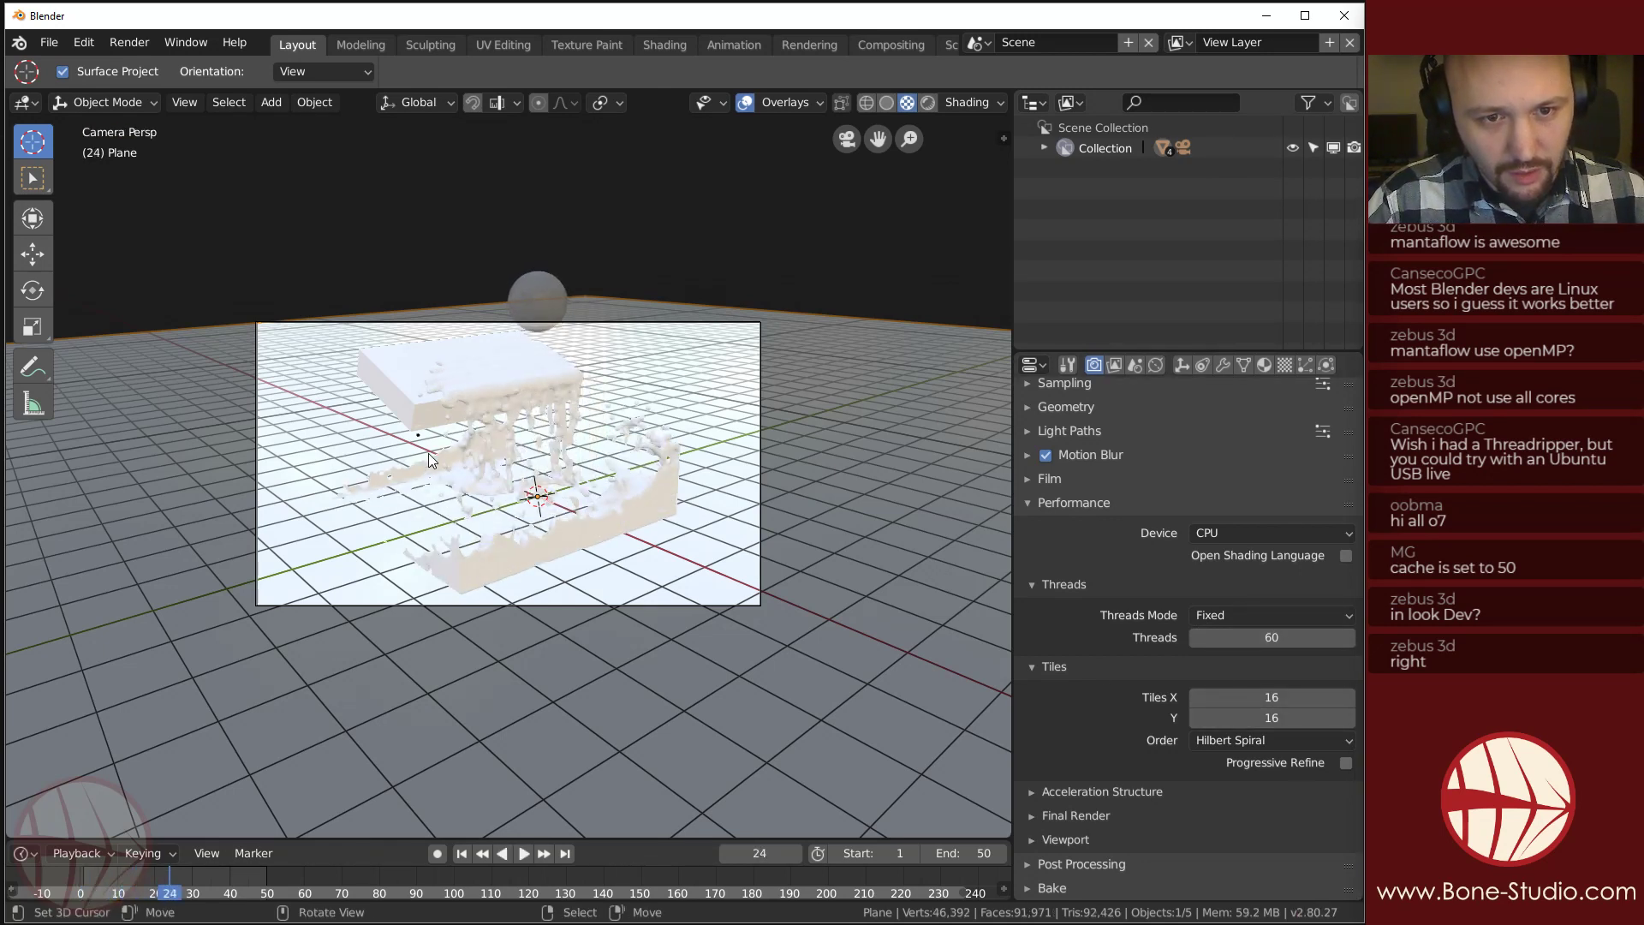
key("F12")
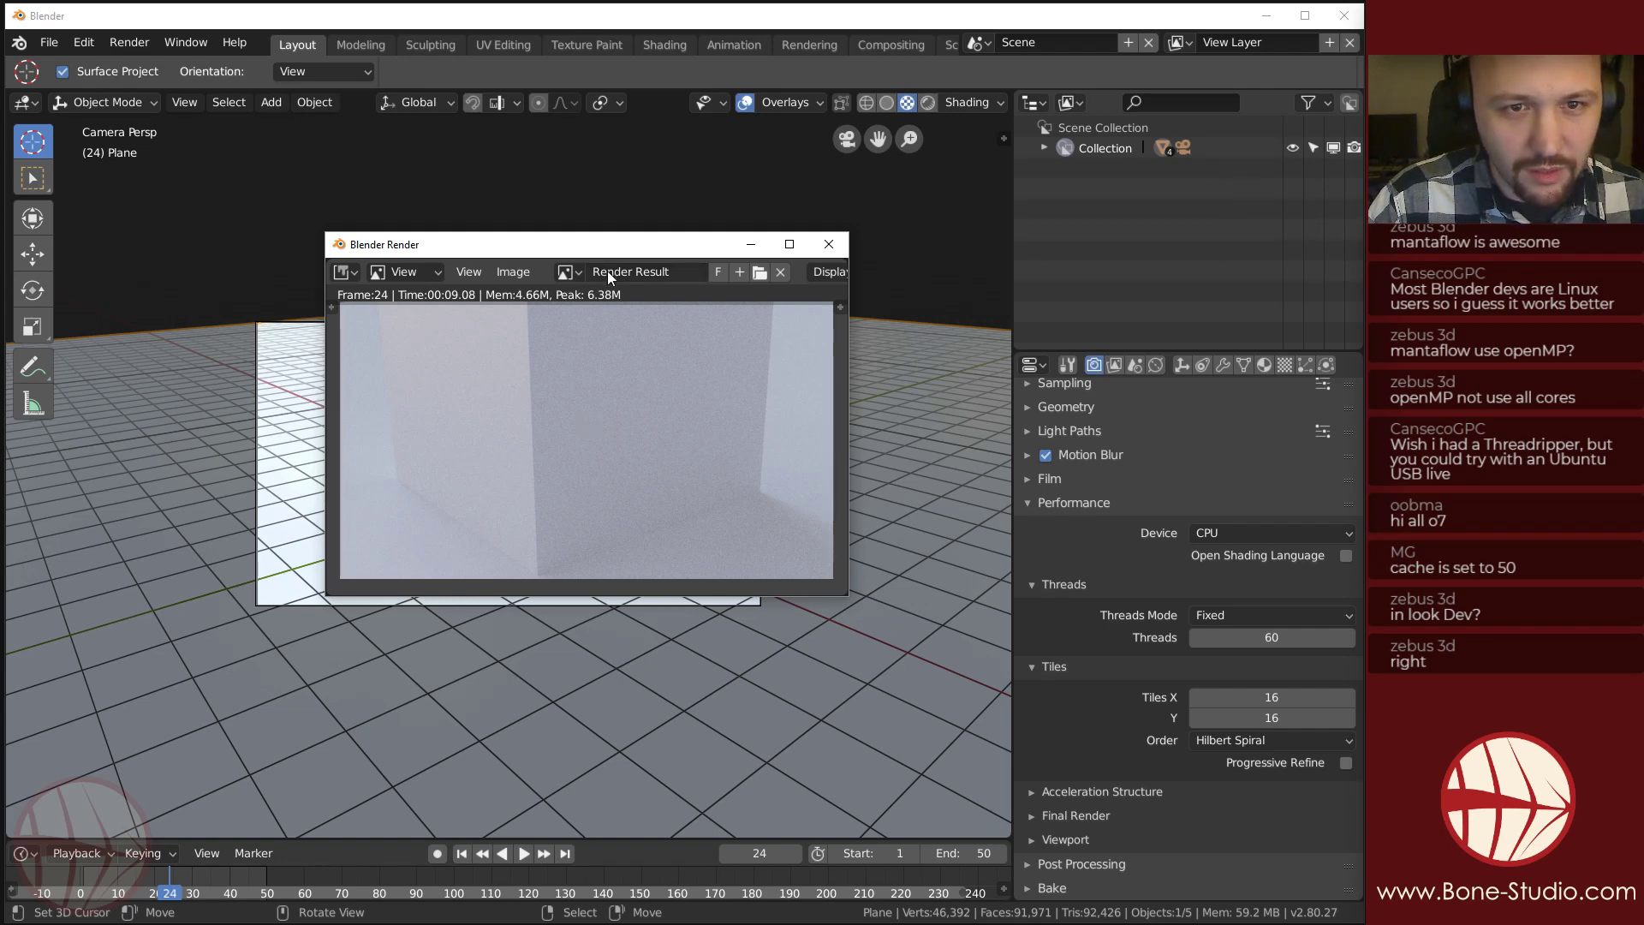
left_click_drag(560, 244, 529, 201)
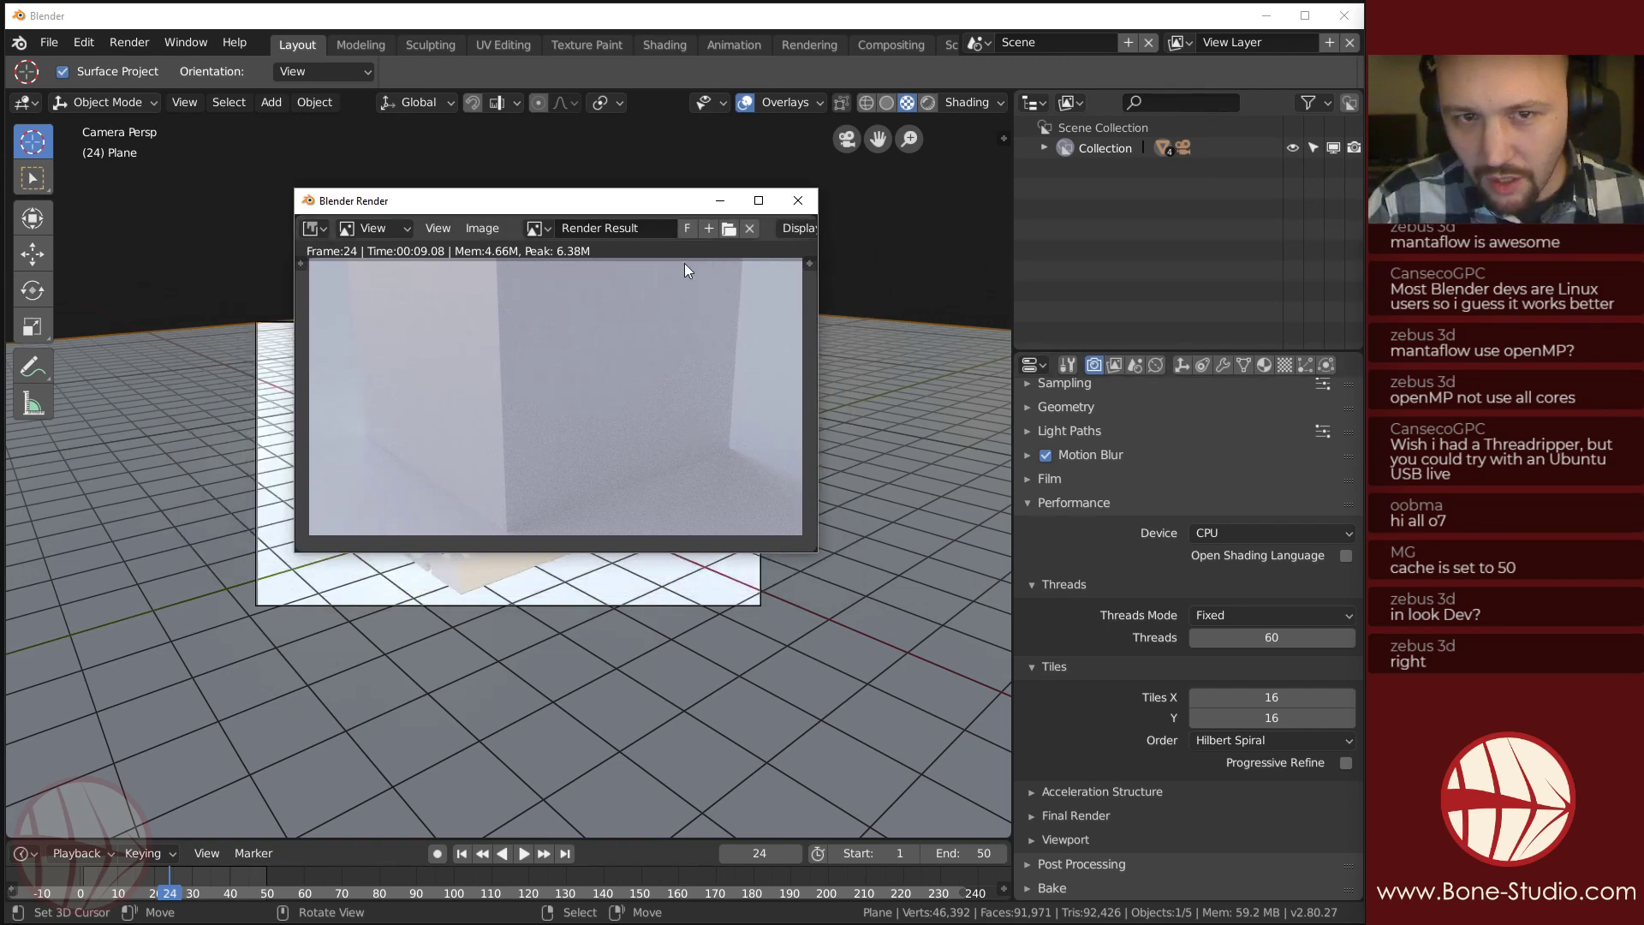
left_click_drag(675, 204, 683, 658)
Enable viewport display of the fluid domain's FLIP Particle System modifier, re-render frame 24 and close the render window.
left_click(619, 459)
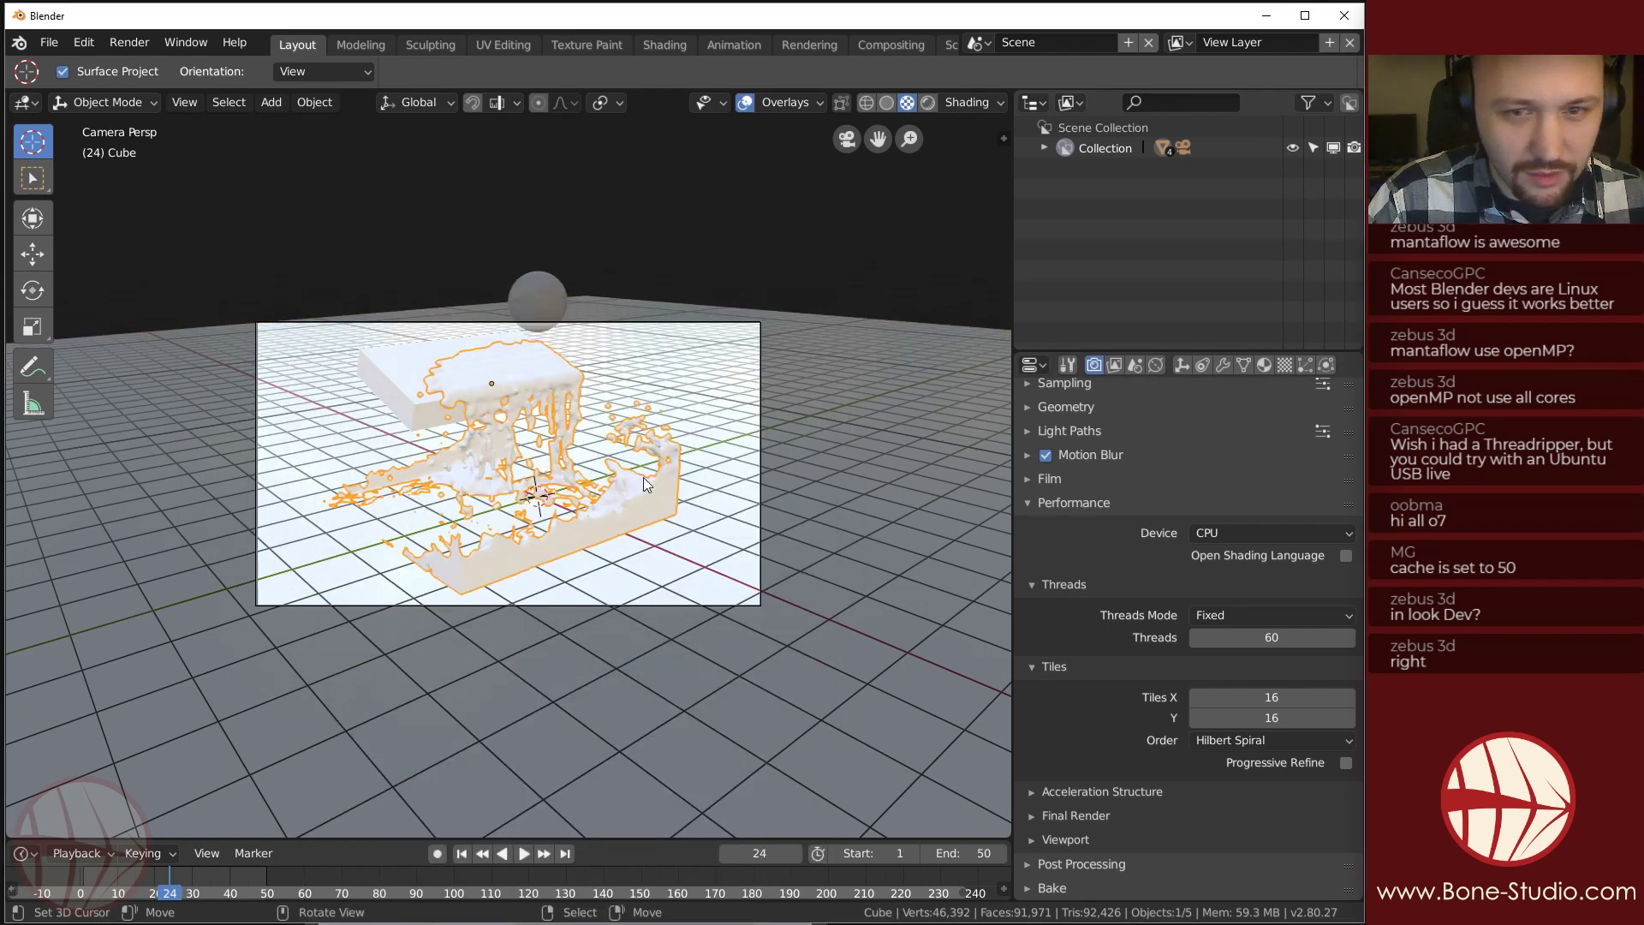
left_click(1157, 366)
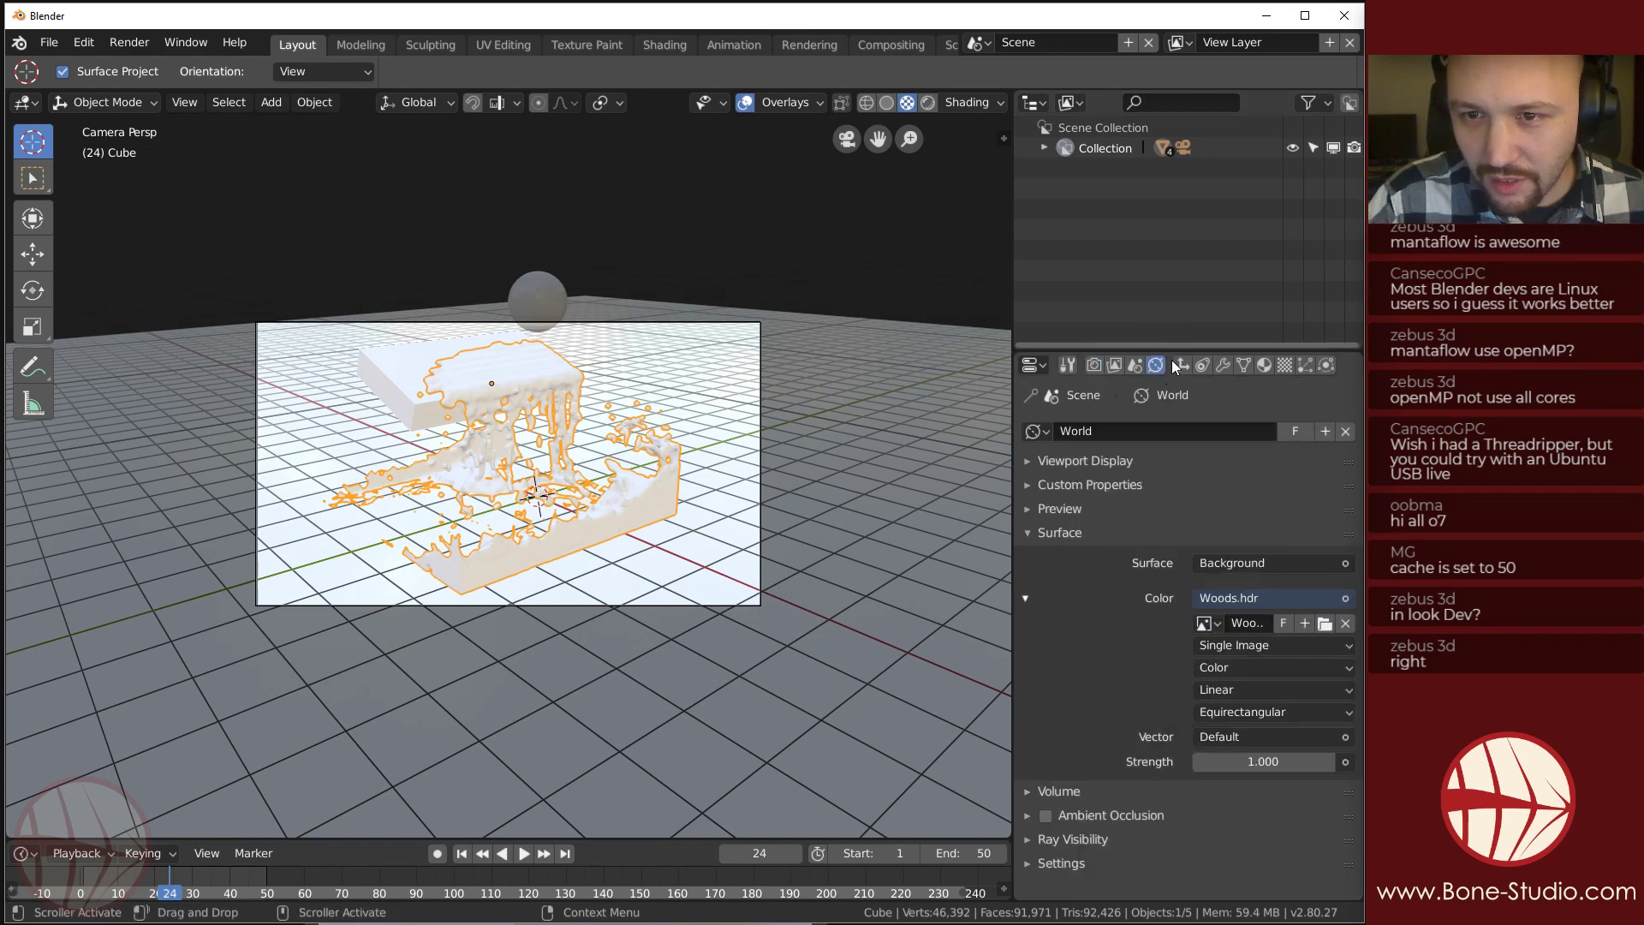
left_click(1223, 365)
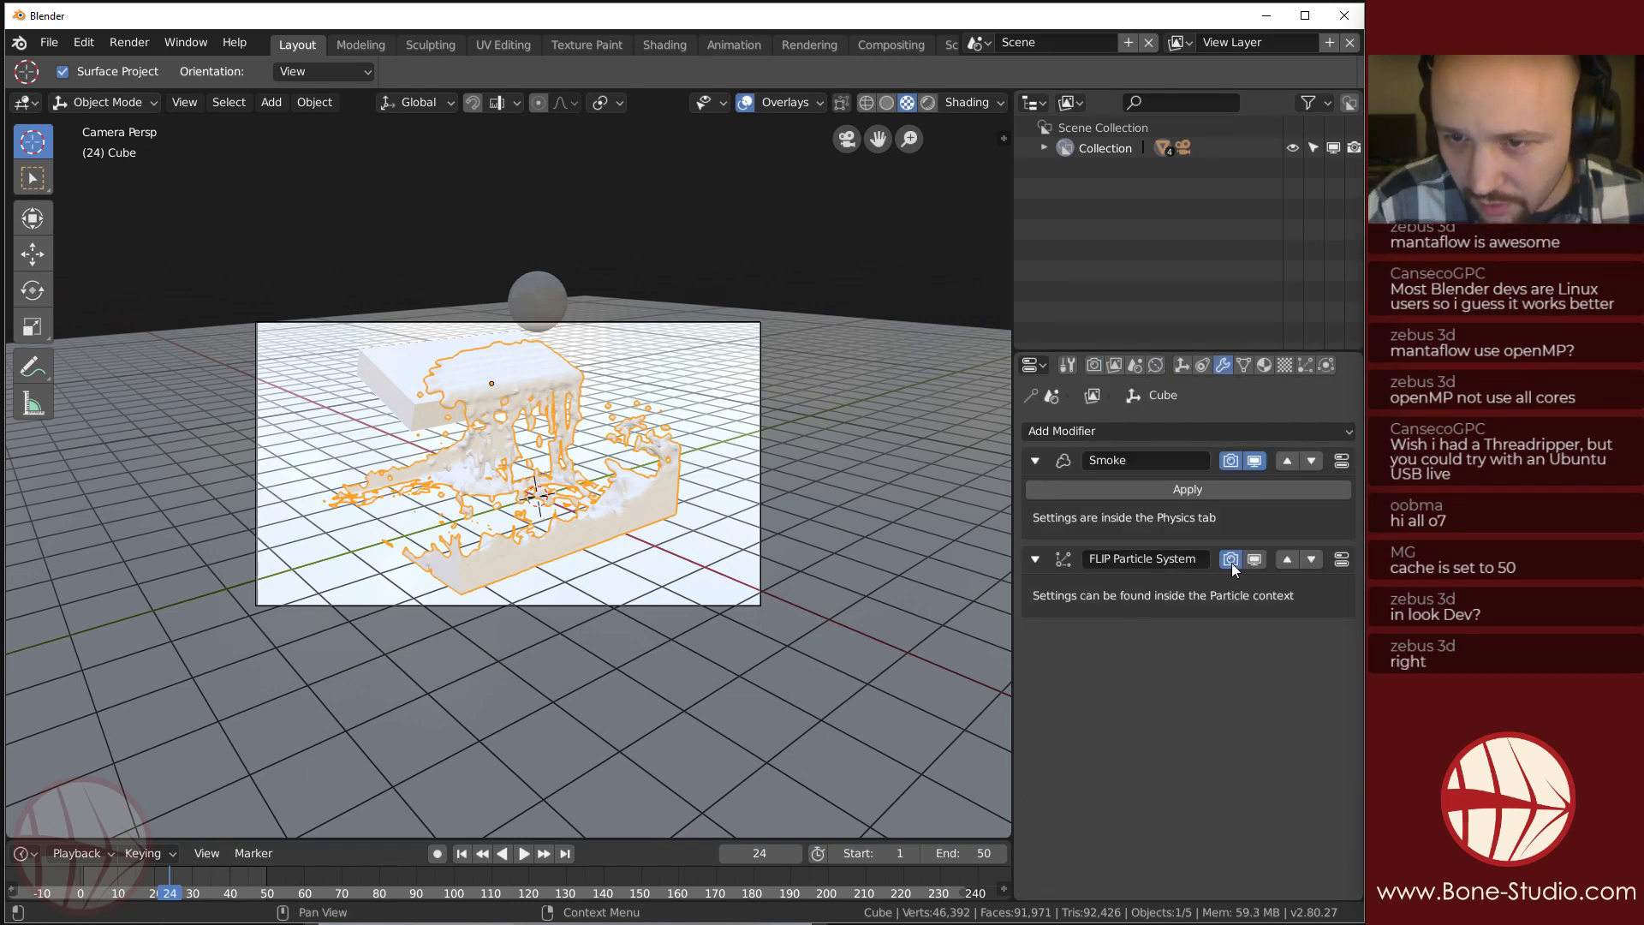
key("space")
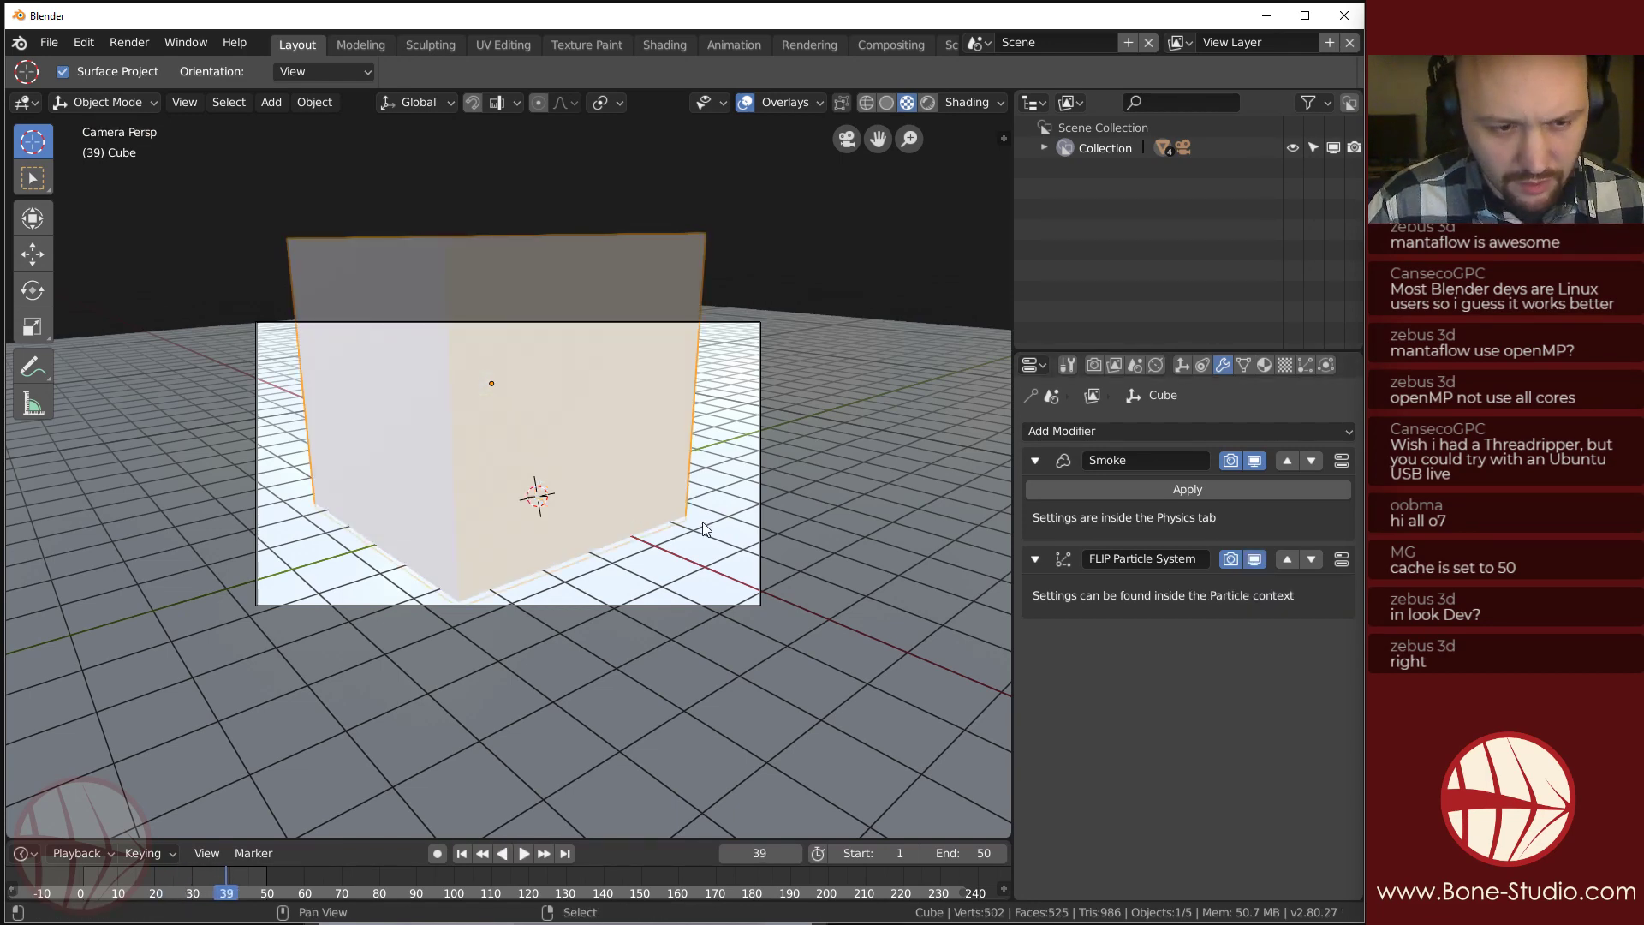
key("space")
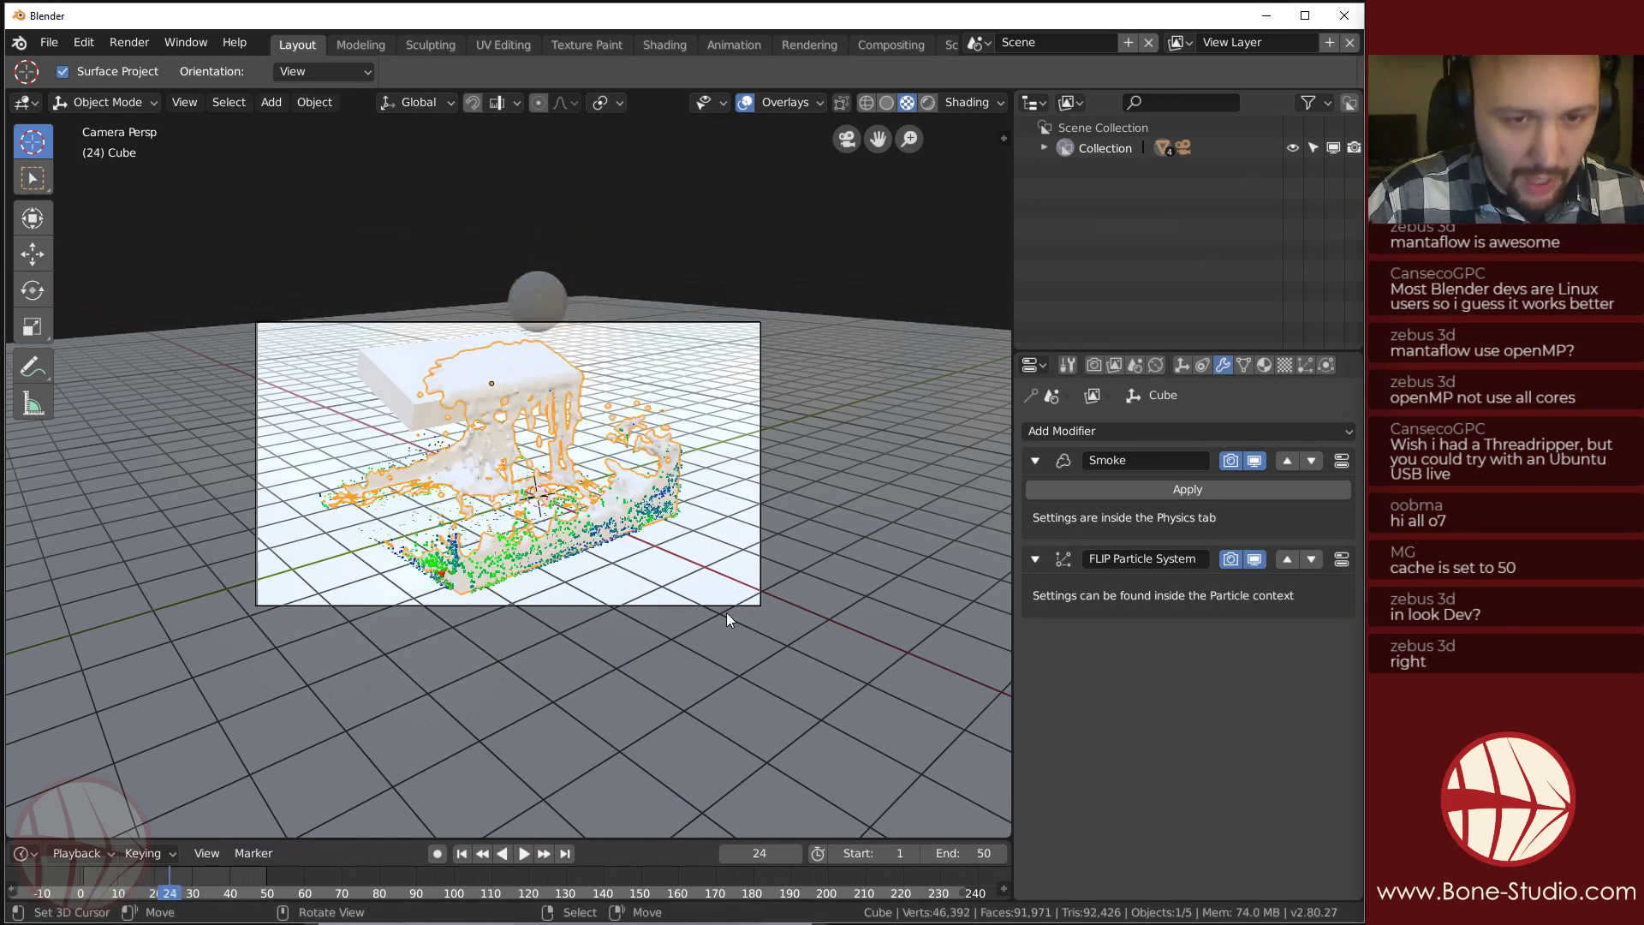
key("F12")
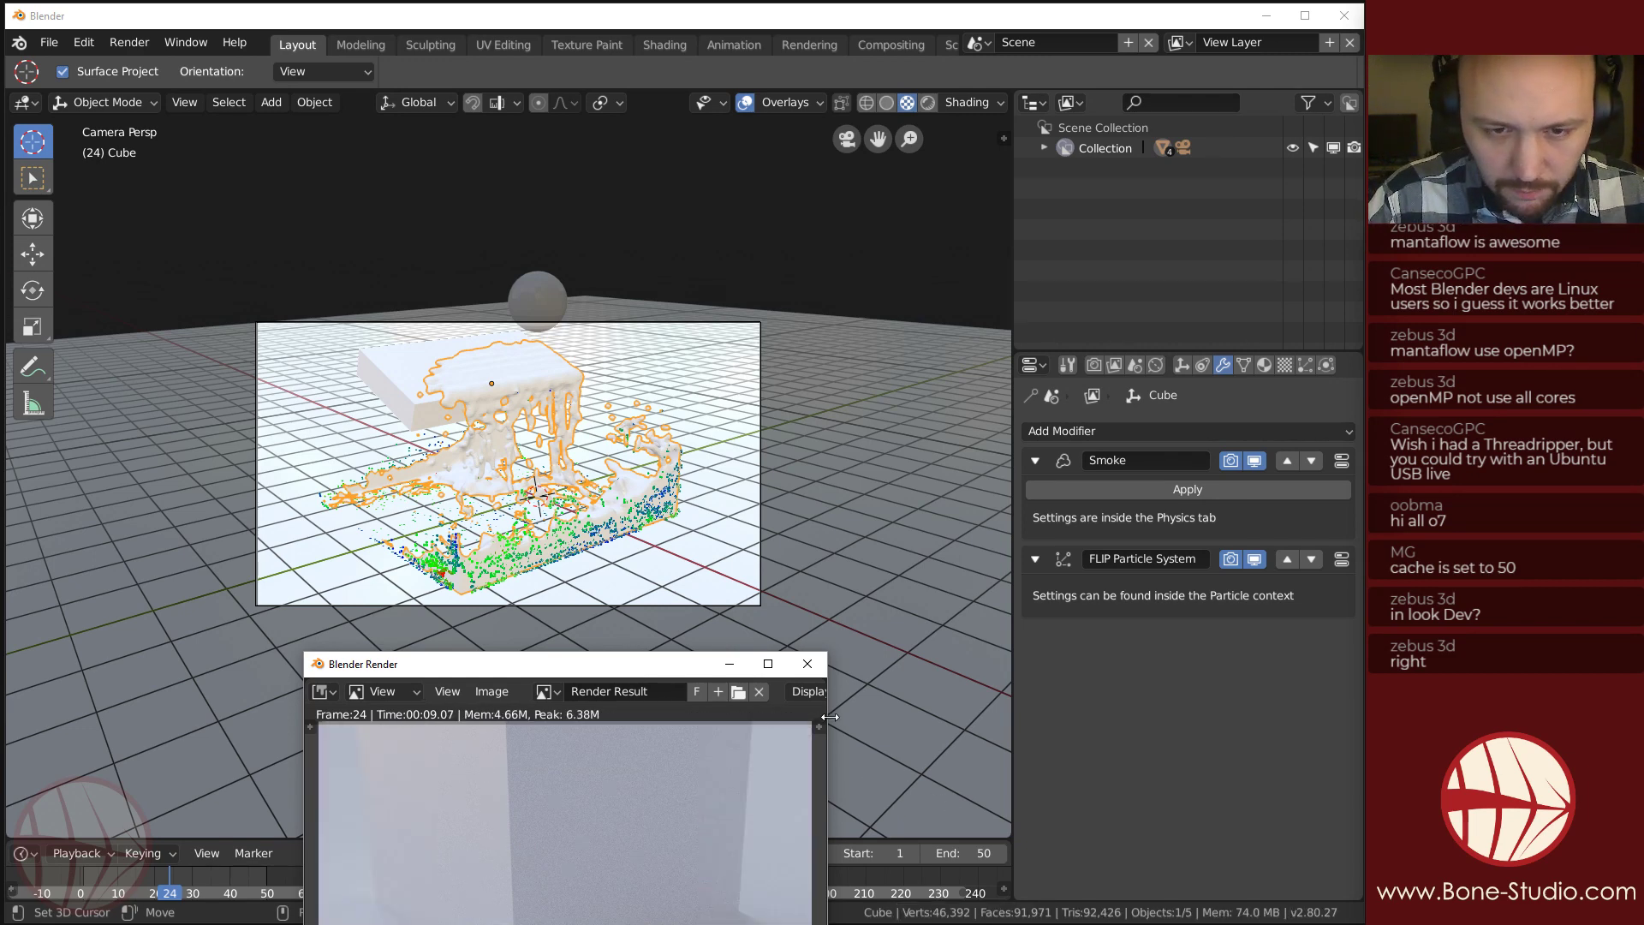
left_click(808, 663)
Save the scene as test3 in the Scenes folder.
key("ctrl+shift+s")
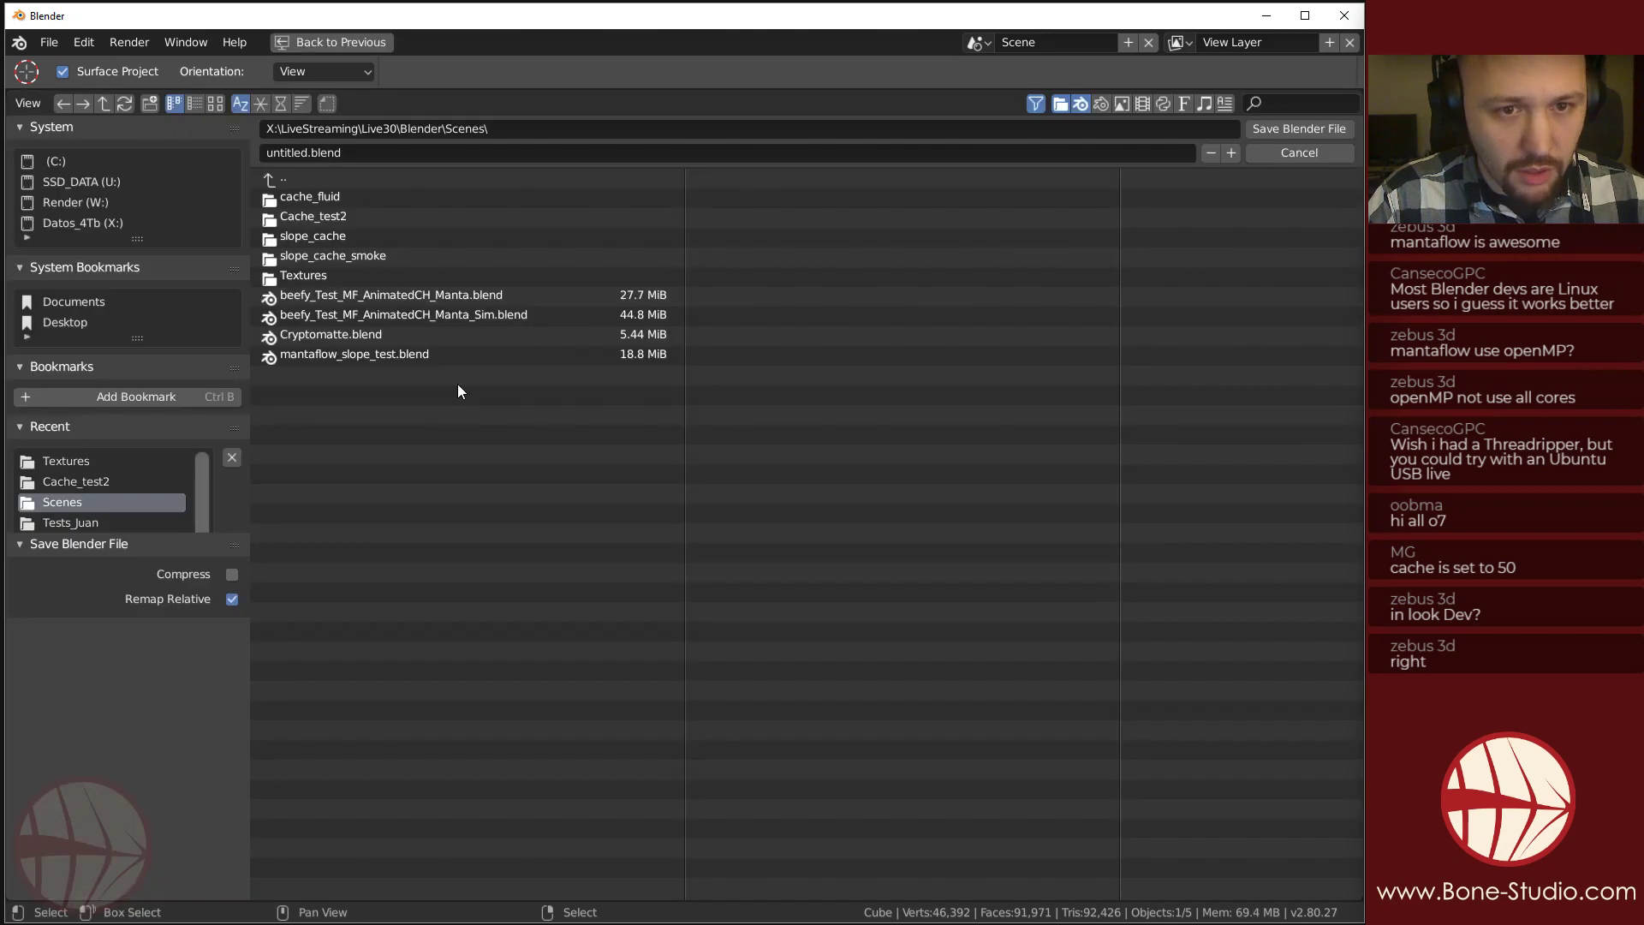
left_click(368, 152)
type("test3")
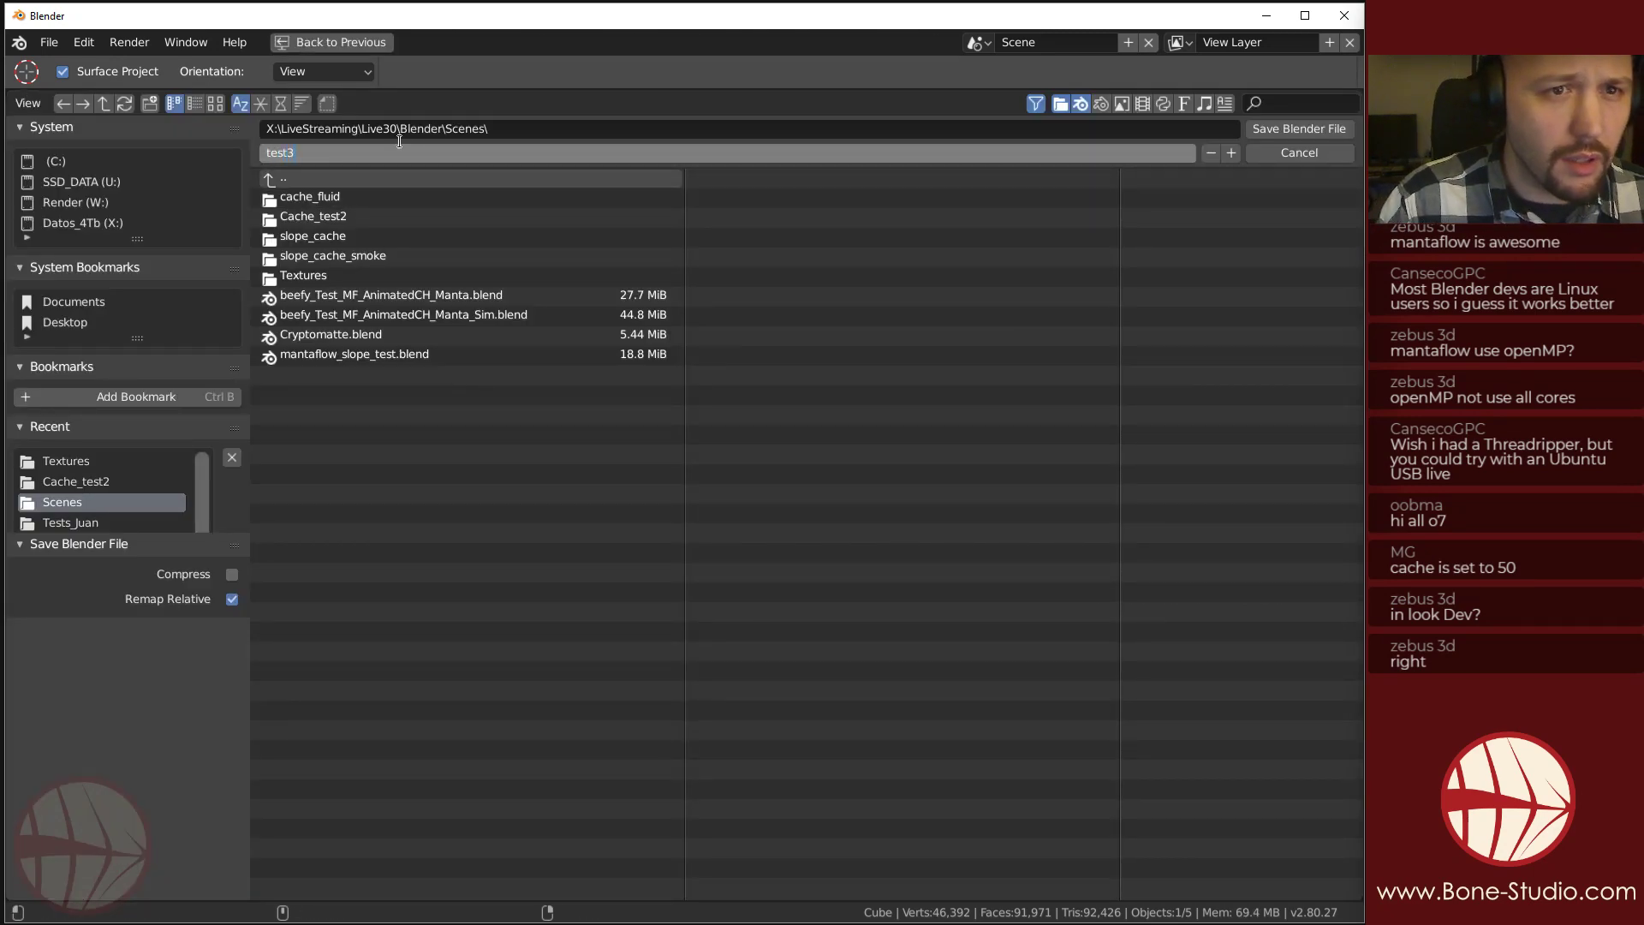
key("Return")
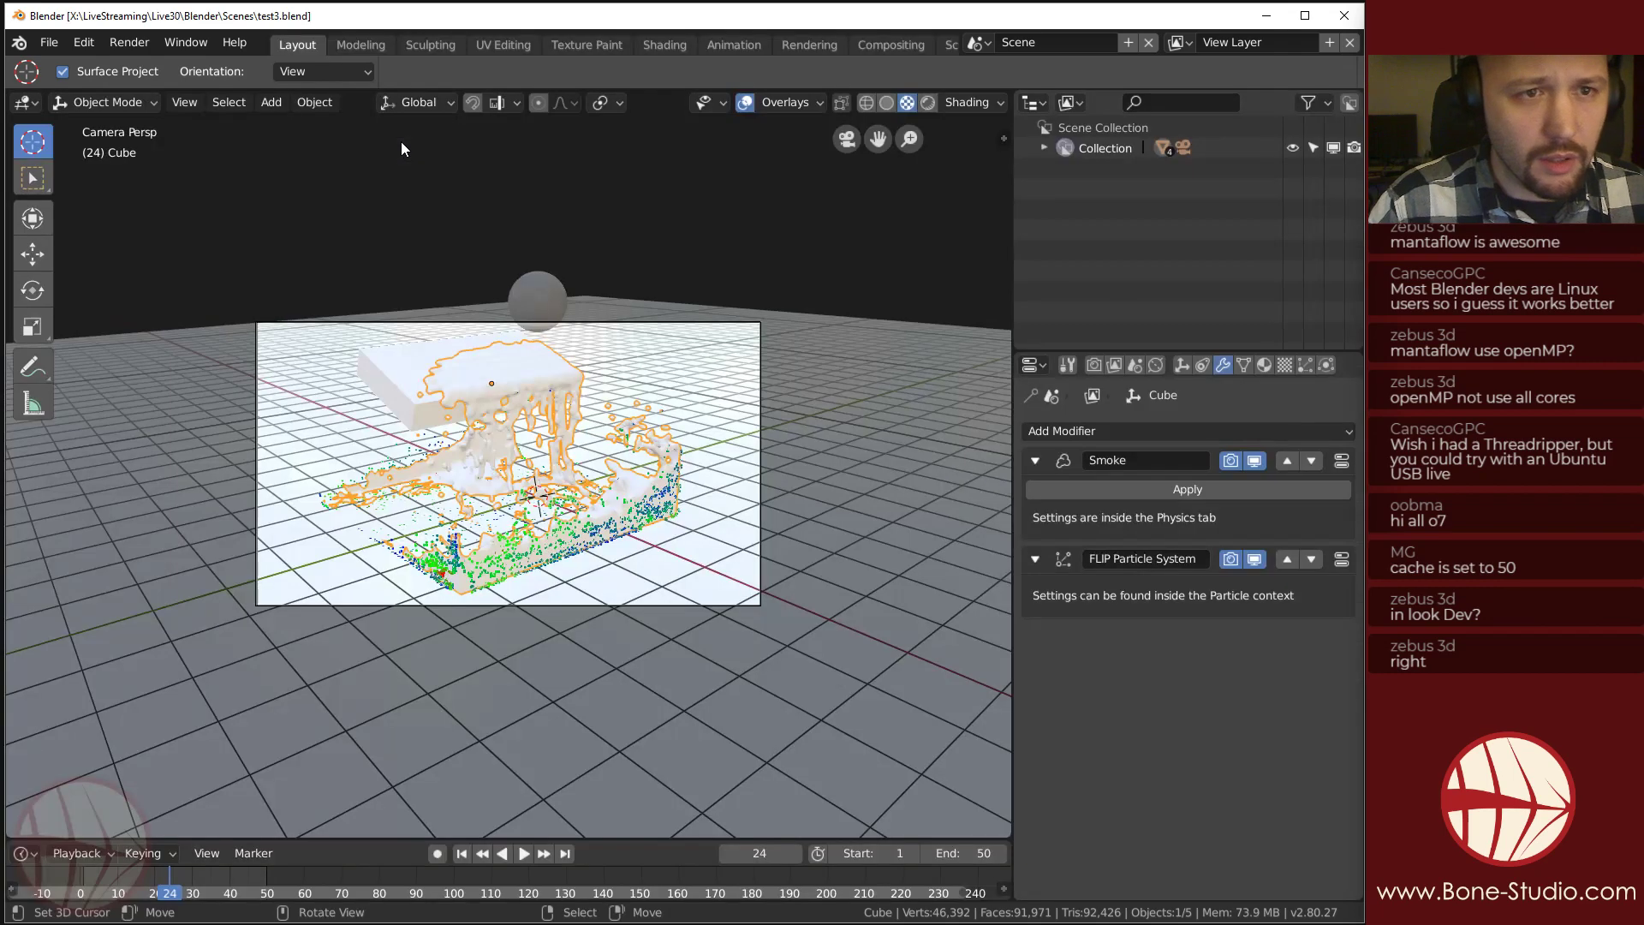
Start a new file and reopen test3.blend with Trusted Source enabled.
left_click(48, 43)
mouse_move(64, 66)
left_click(300, 67)
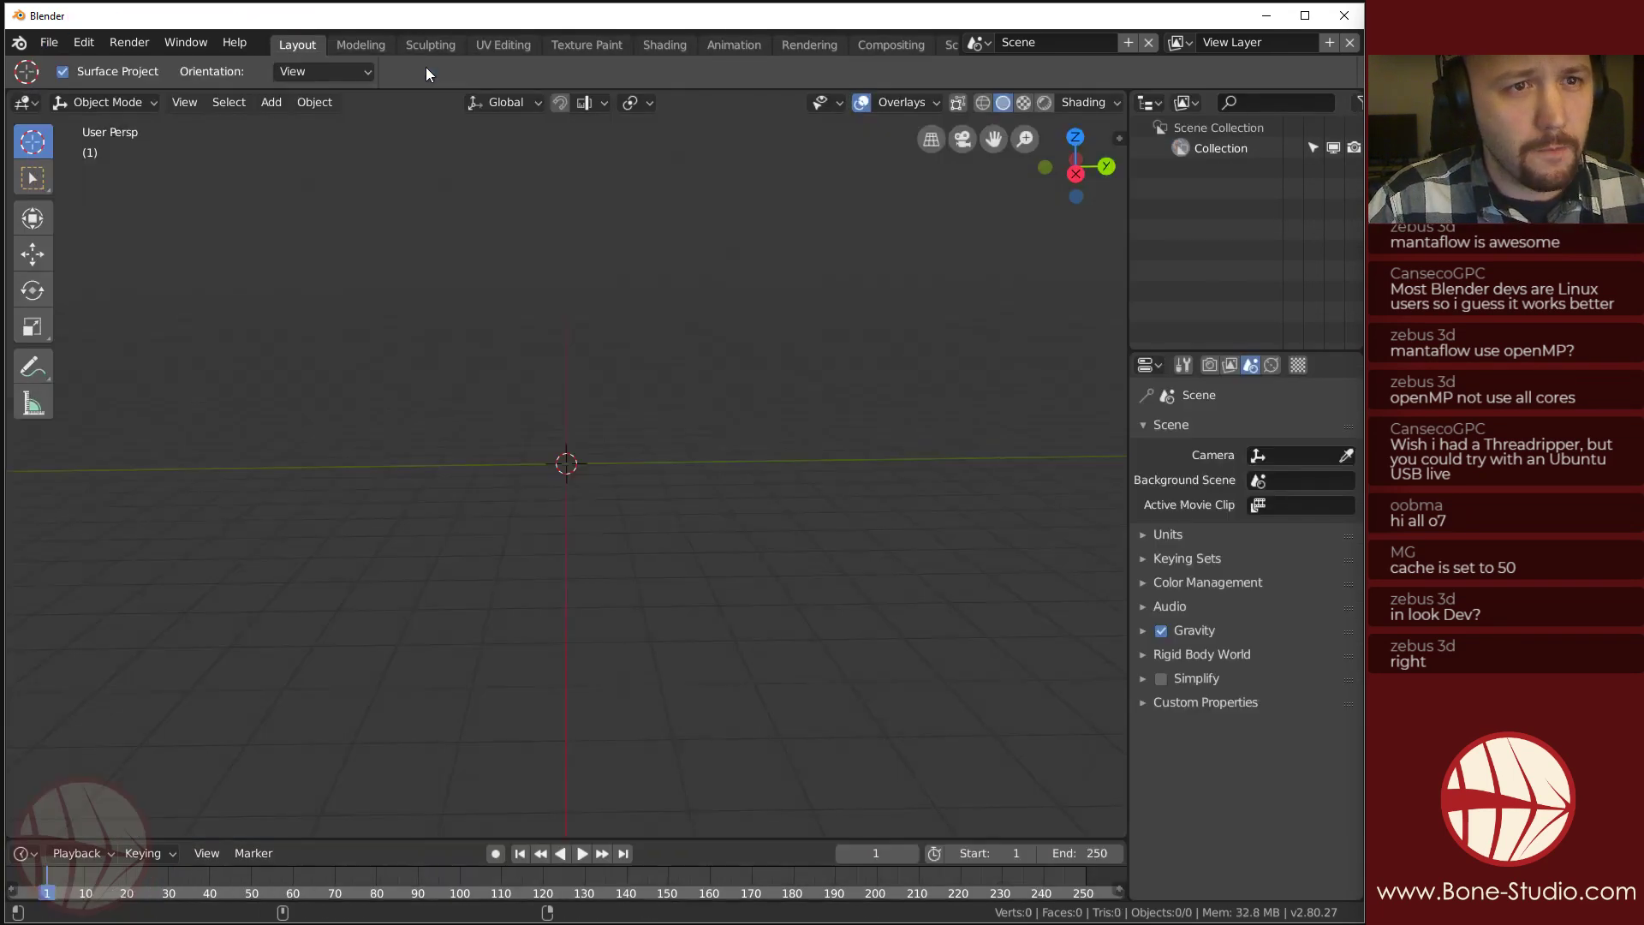
left_click(48, 42)
left_click(62, 85)
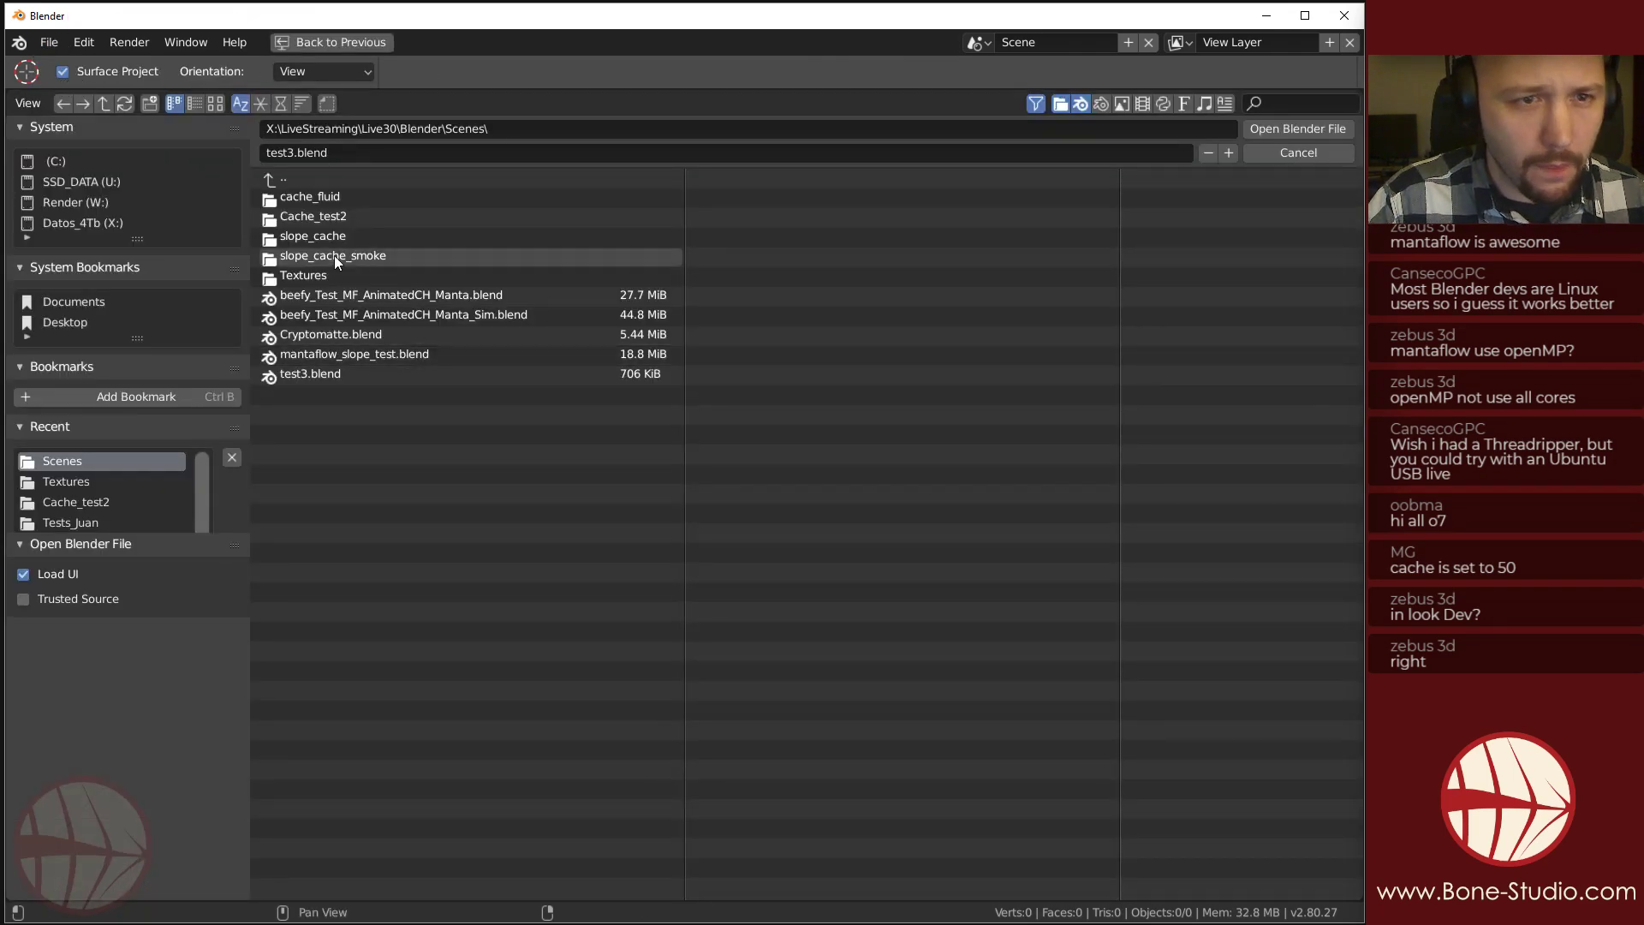
left_click(312, 382)
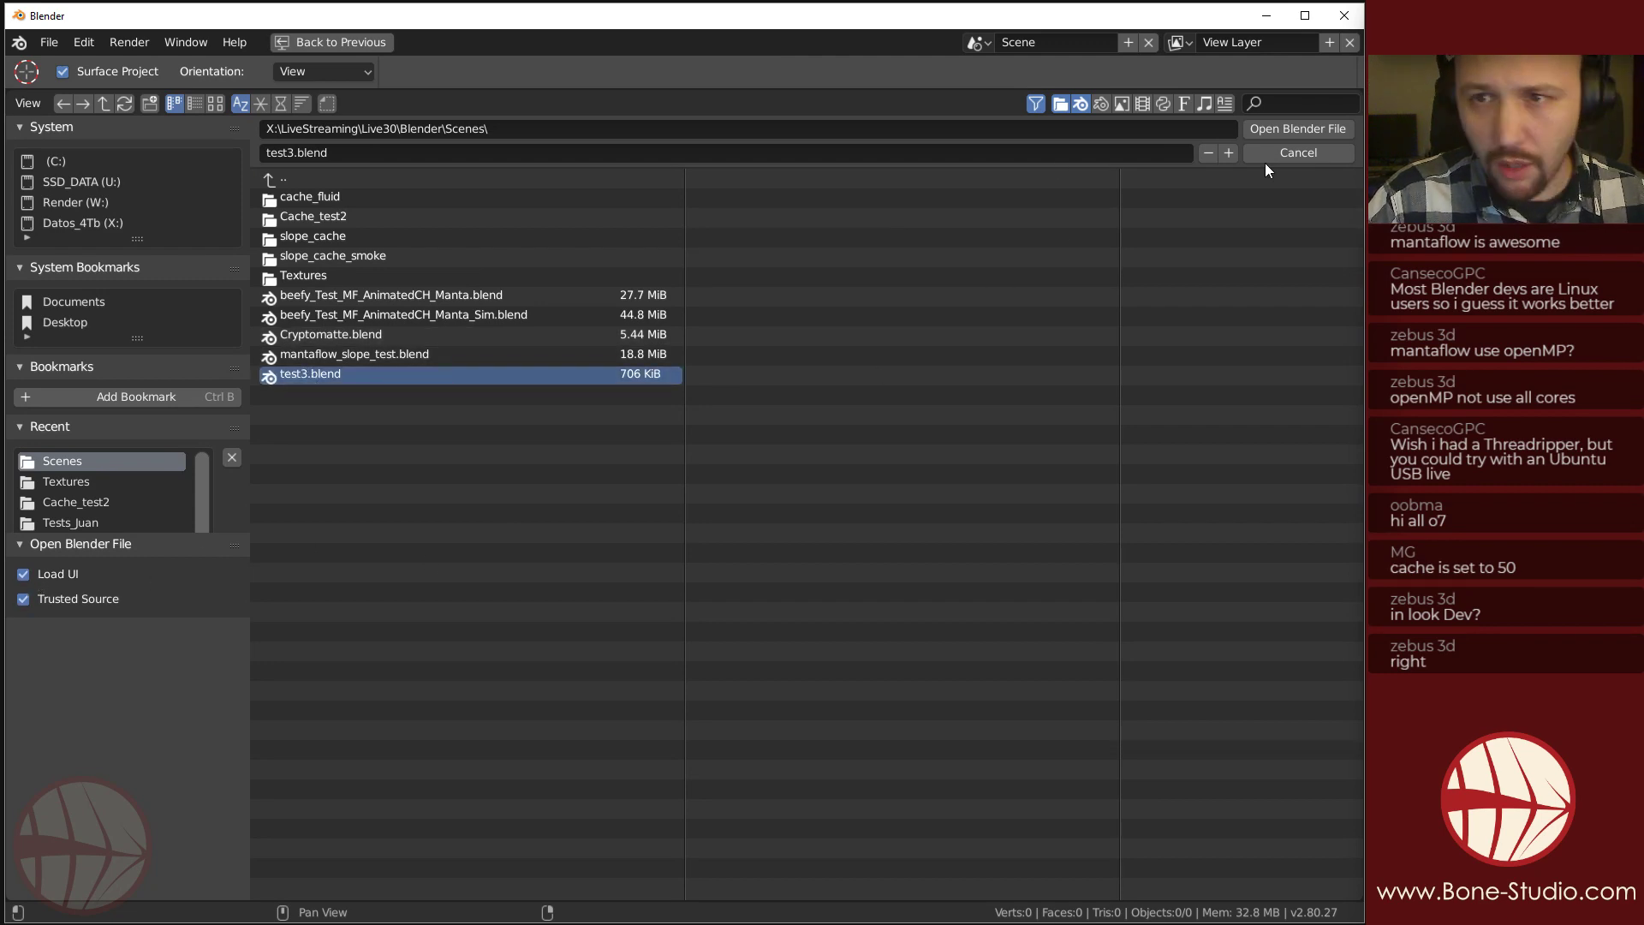
left_click(1312, 127)
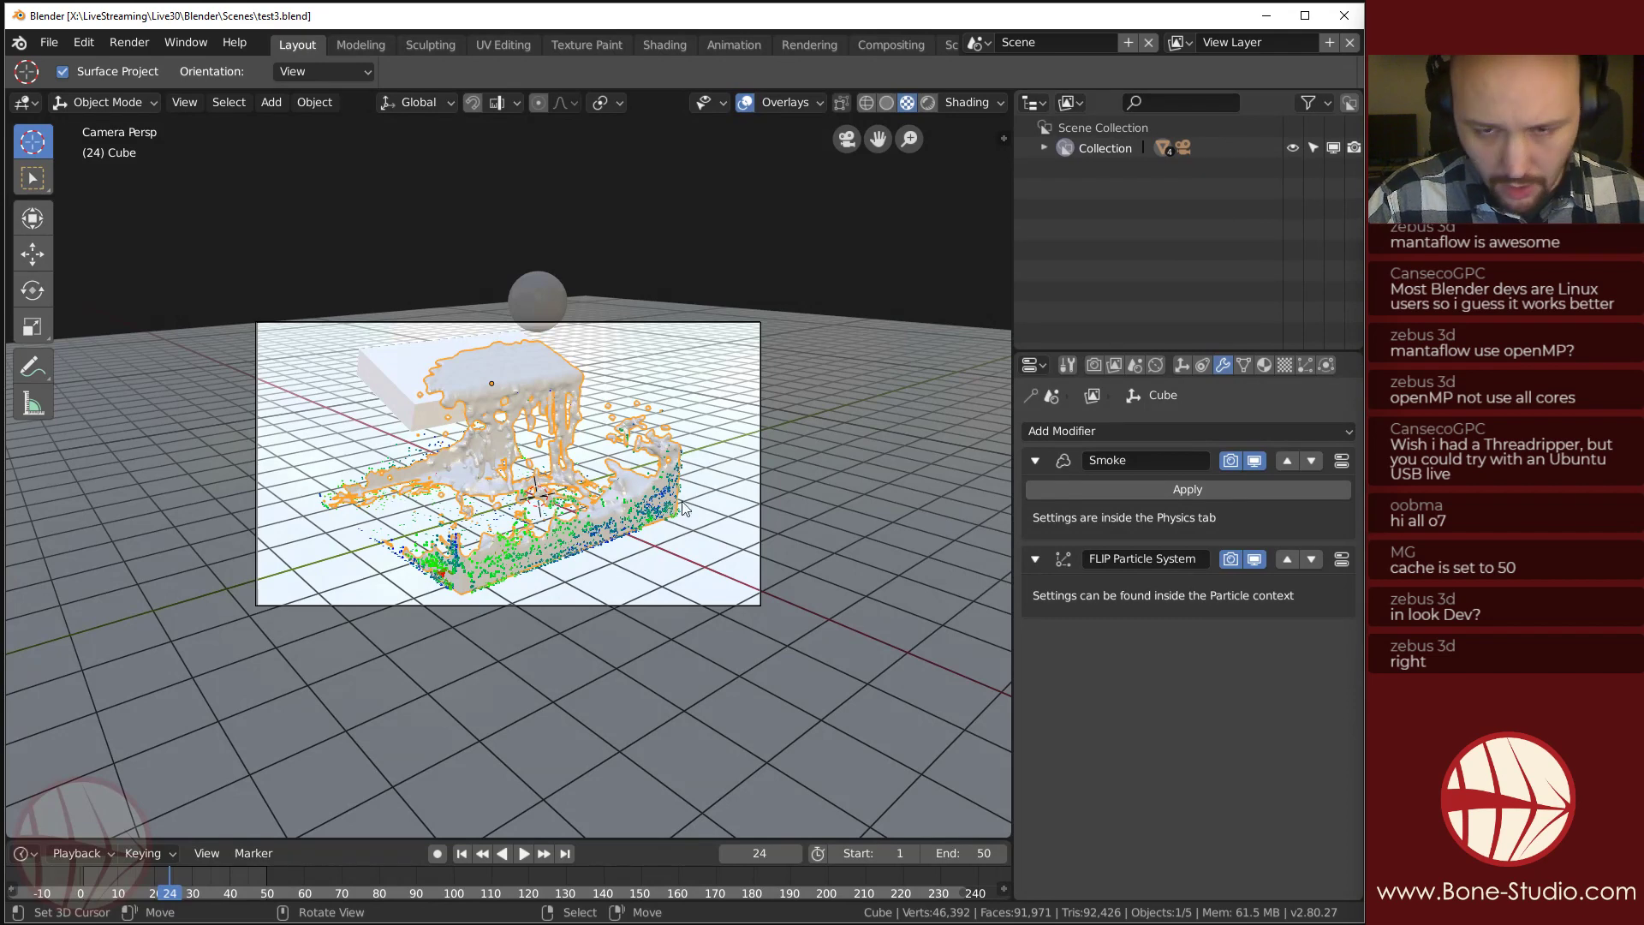
Render frame 24 of the reopened scene and open Task Manager to check the CPU load.
key("F12")
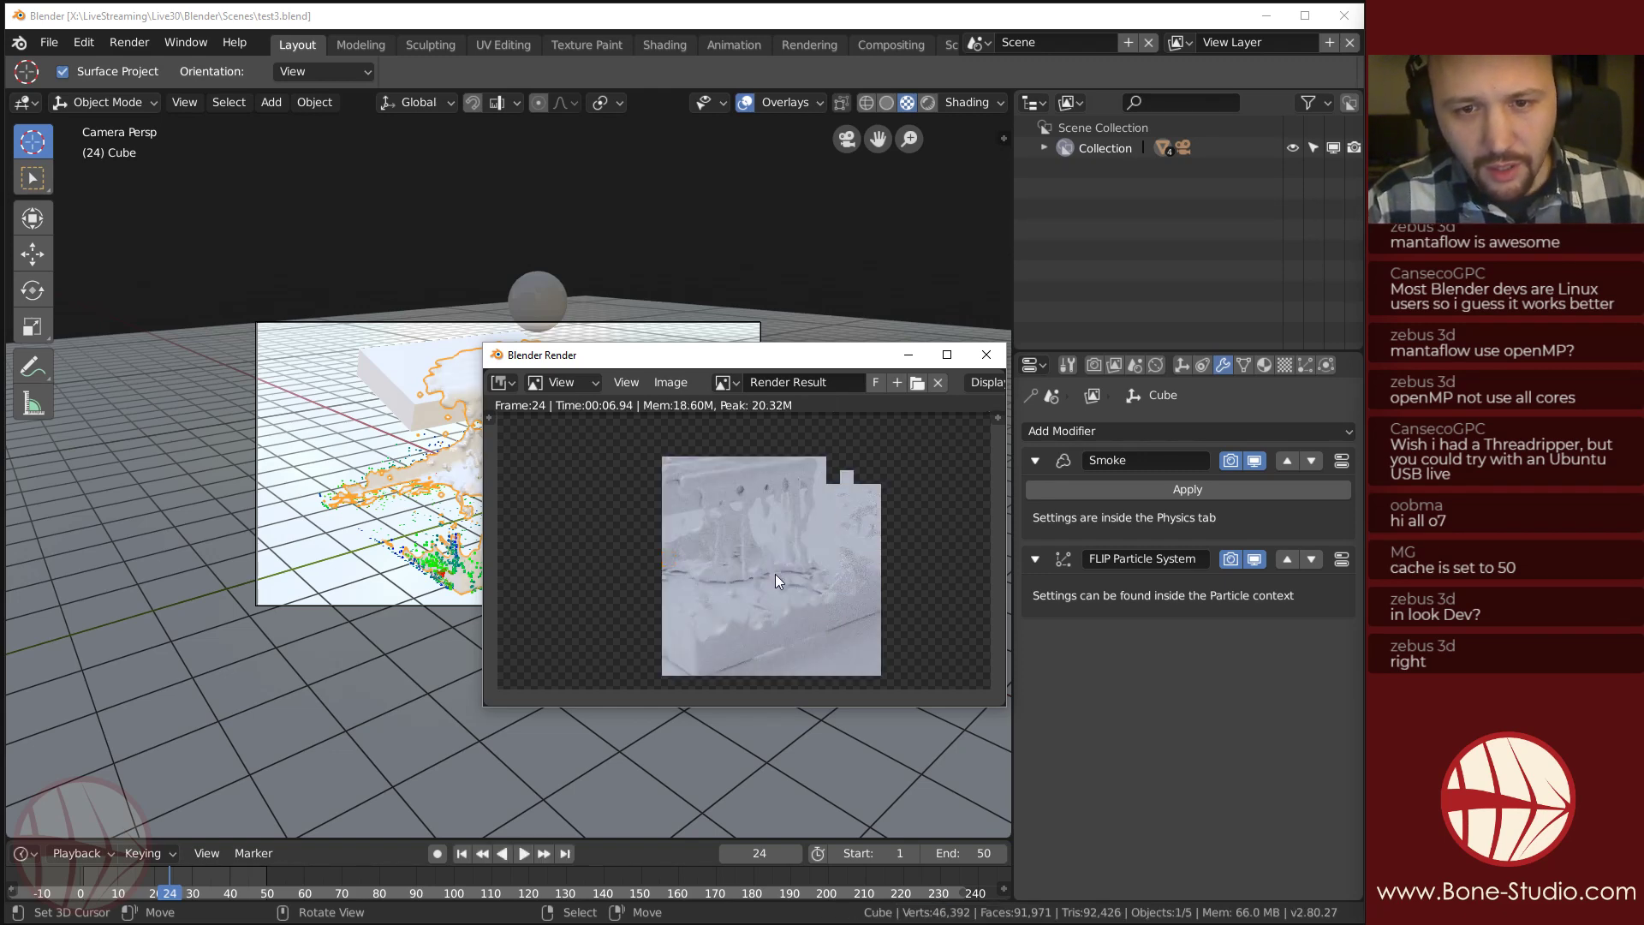
key("ctrl+shift+Escape")
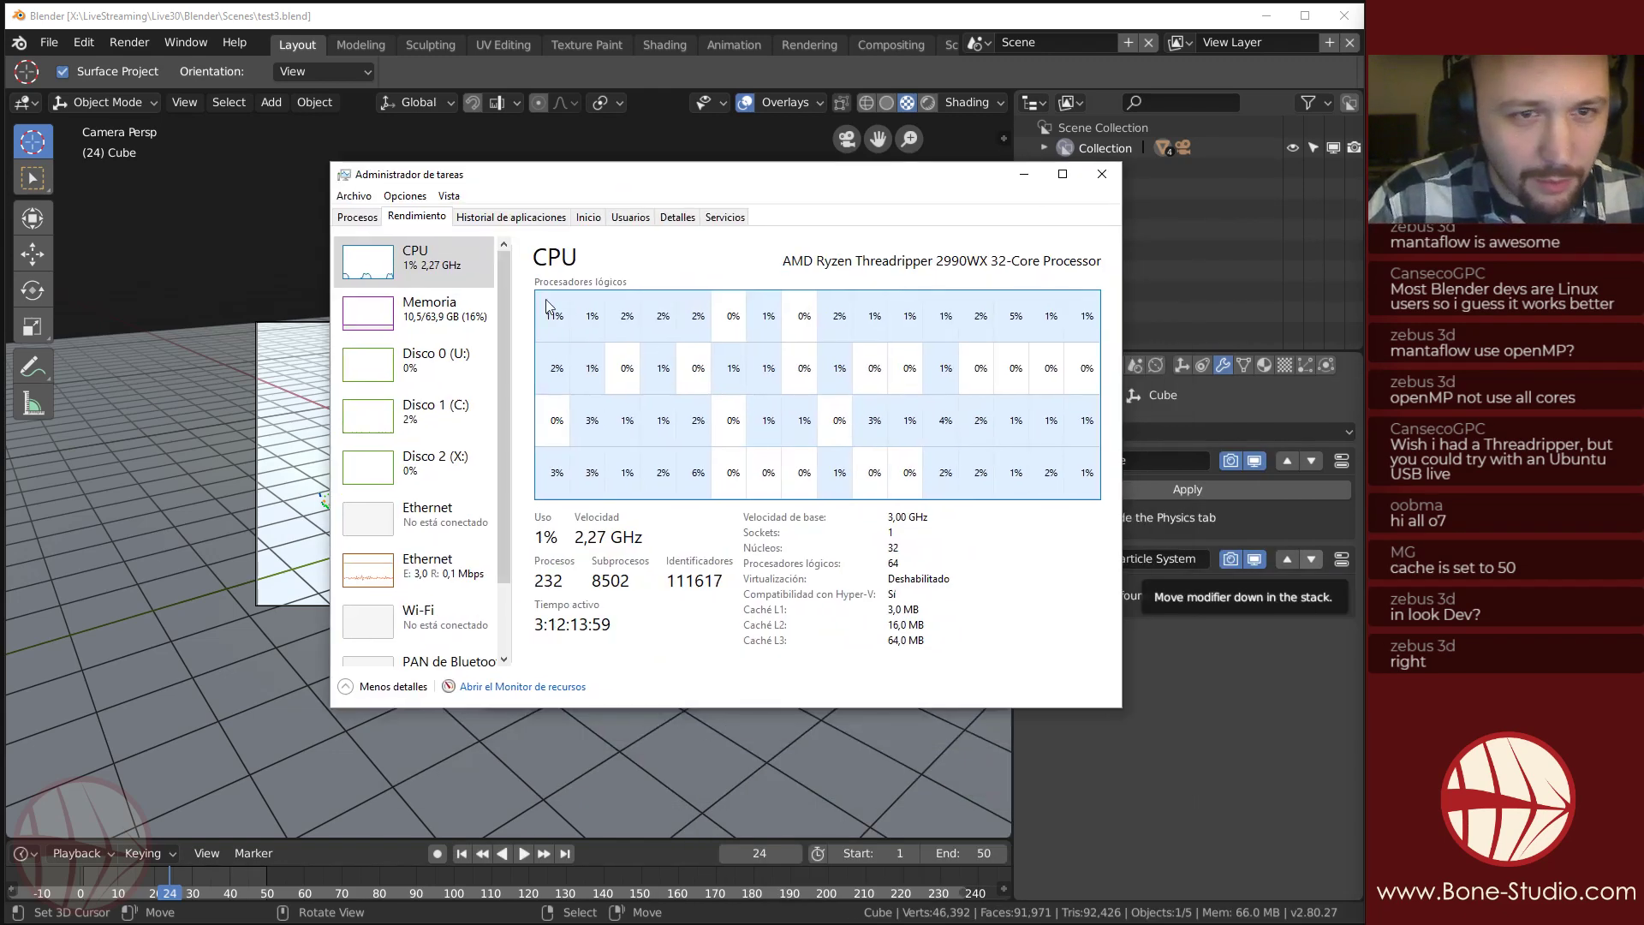
Set the processor affinity of blender.exe to all processors in Task Manager and close Task Manager.
left_click(677, 217)
right_click(422, 510)
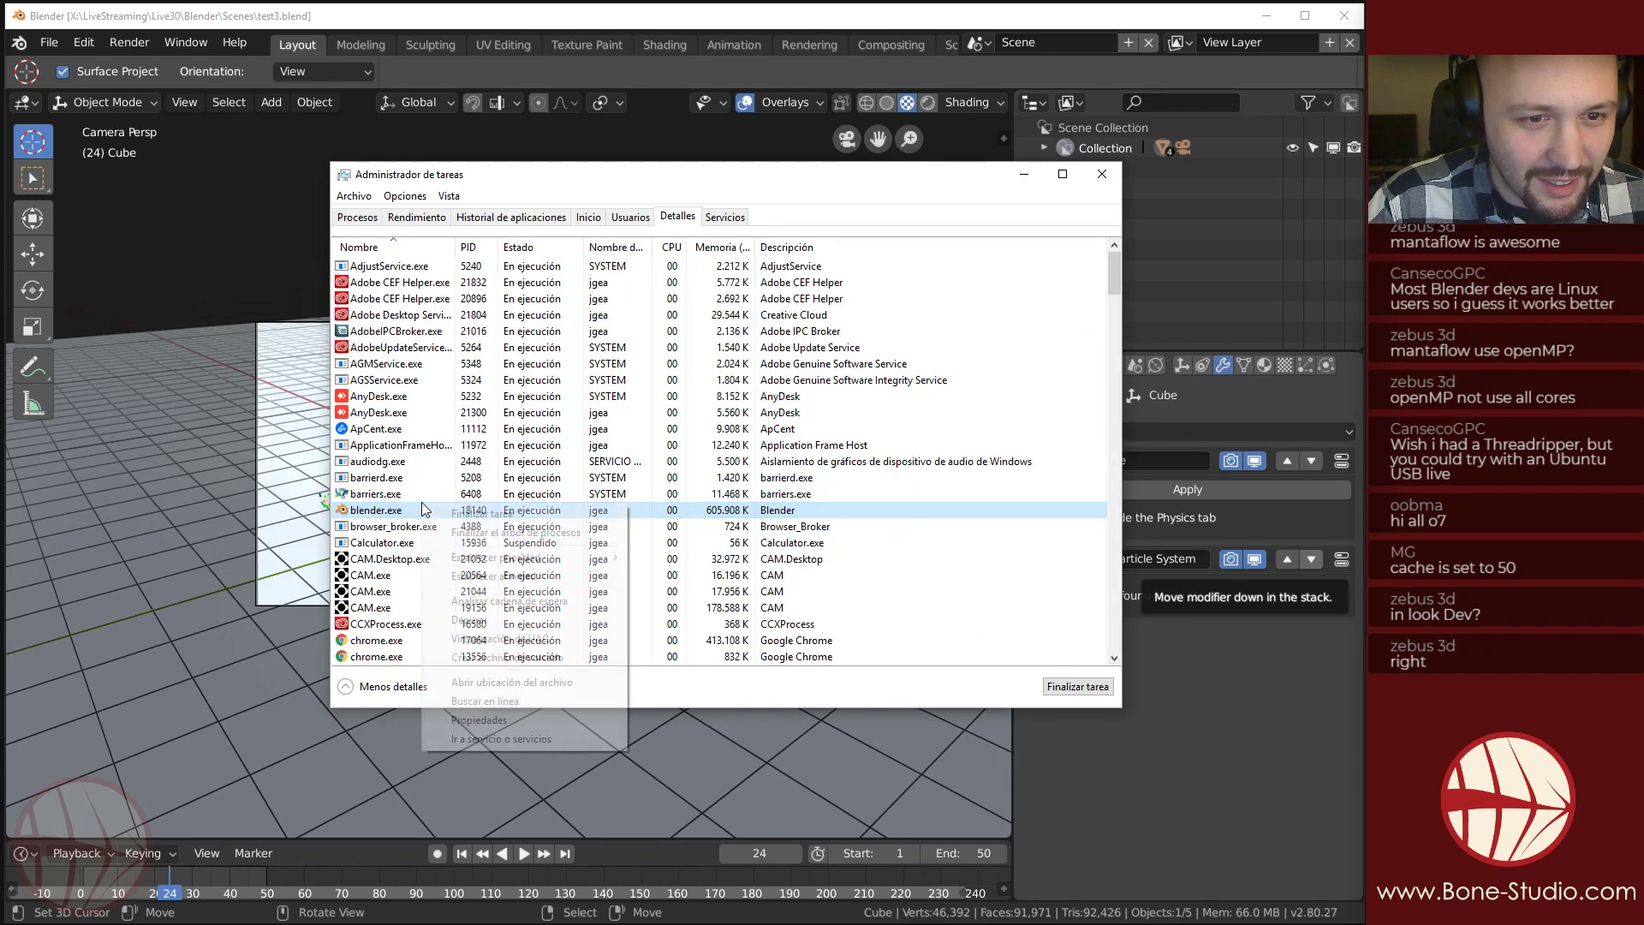
left_click(493, 574)
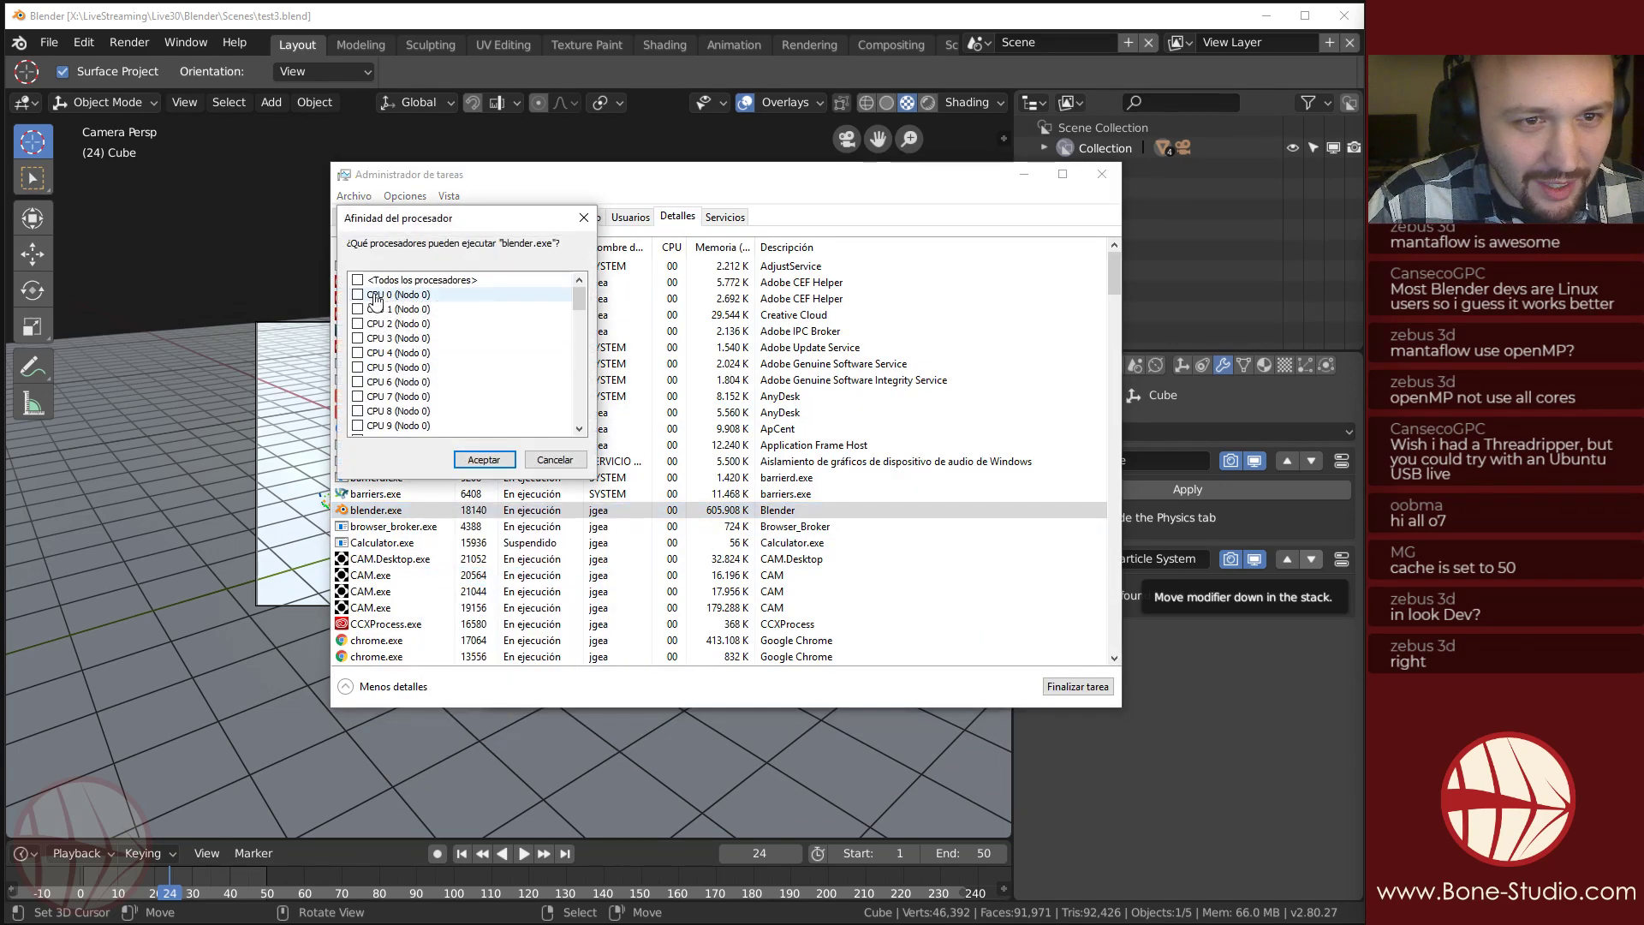
left_click(358, 280)
left_click(484, 460)
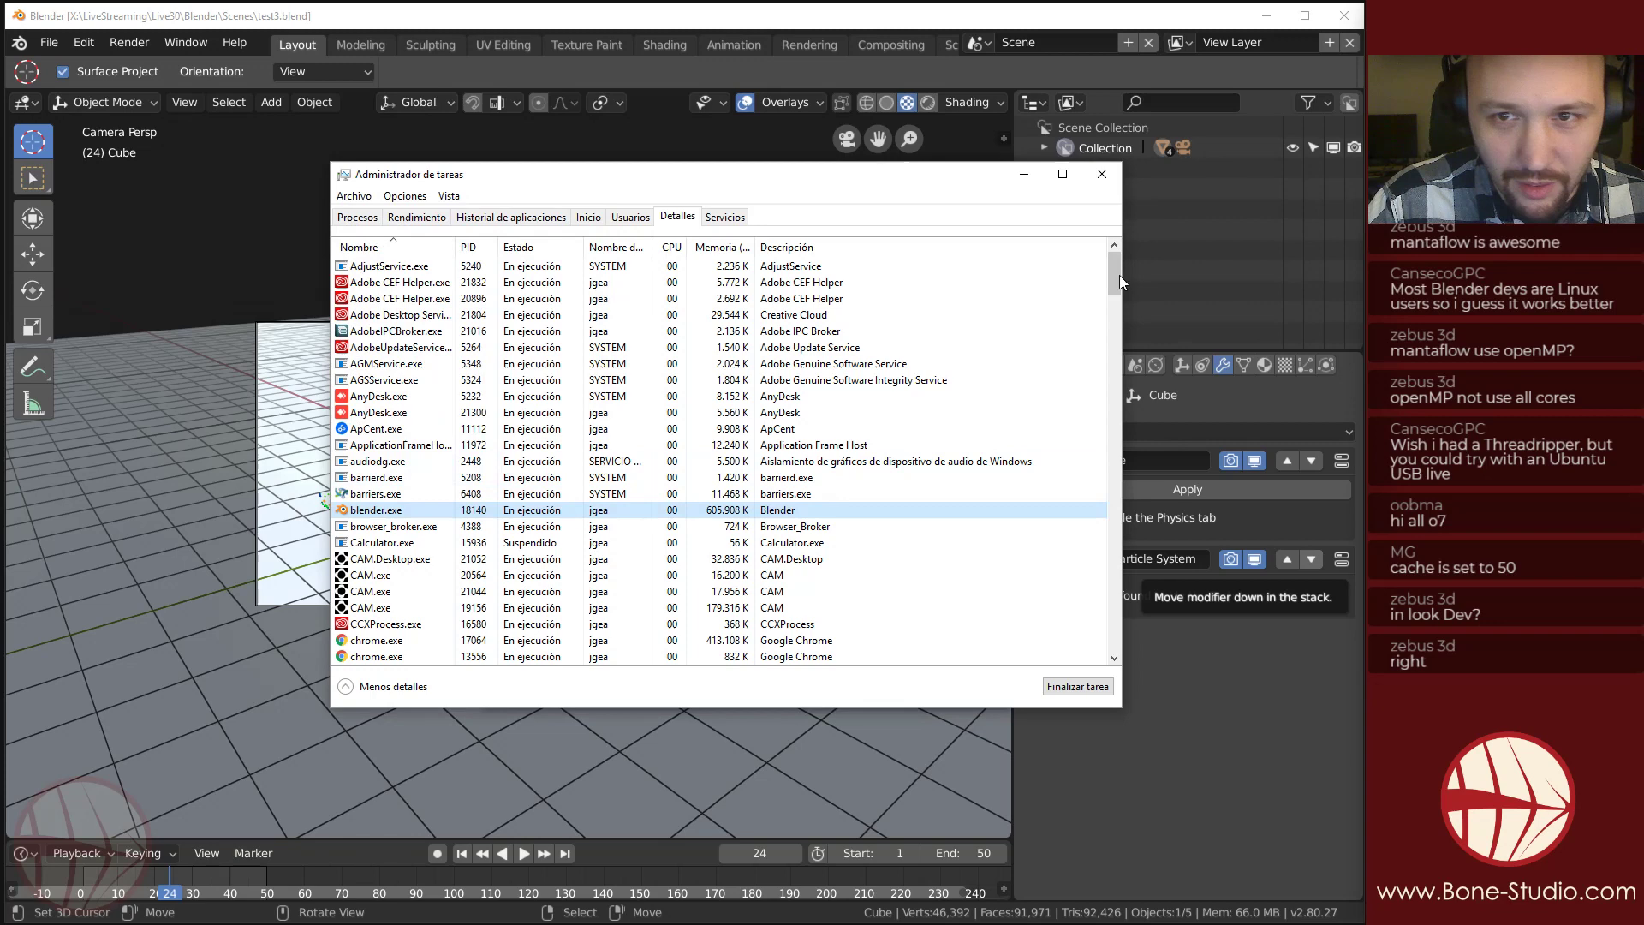
left_click(1101, 174)
Render frame 24 again, zoom in on the result and move the render window off the fluid preview.
key("F12")
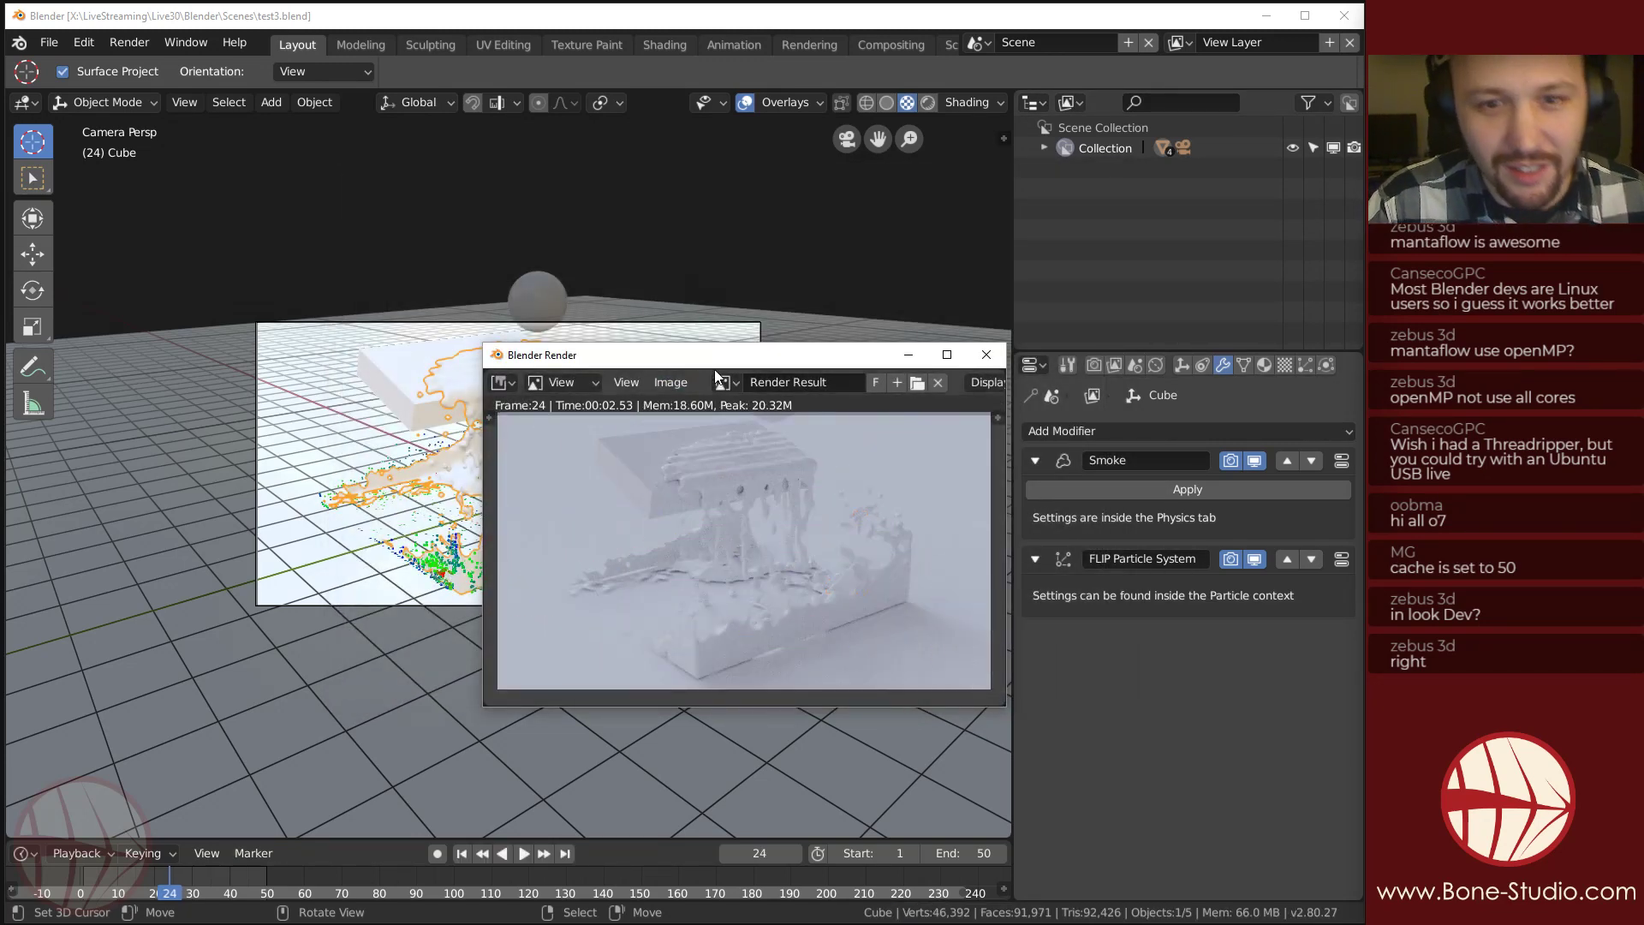
left_click_drag(741, 358, 419, 185)
scroll(483, 332, "up", 3)
scroll(547, 409, "down", 2)
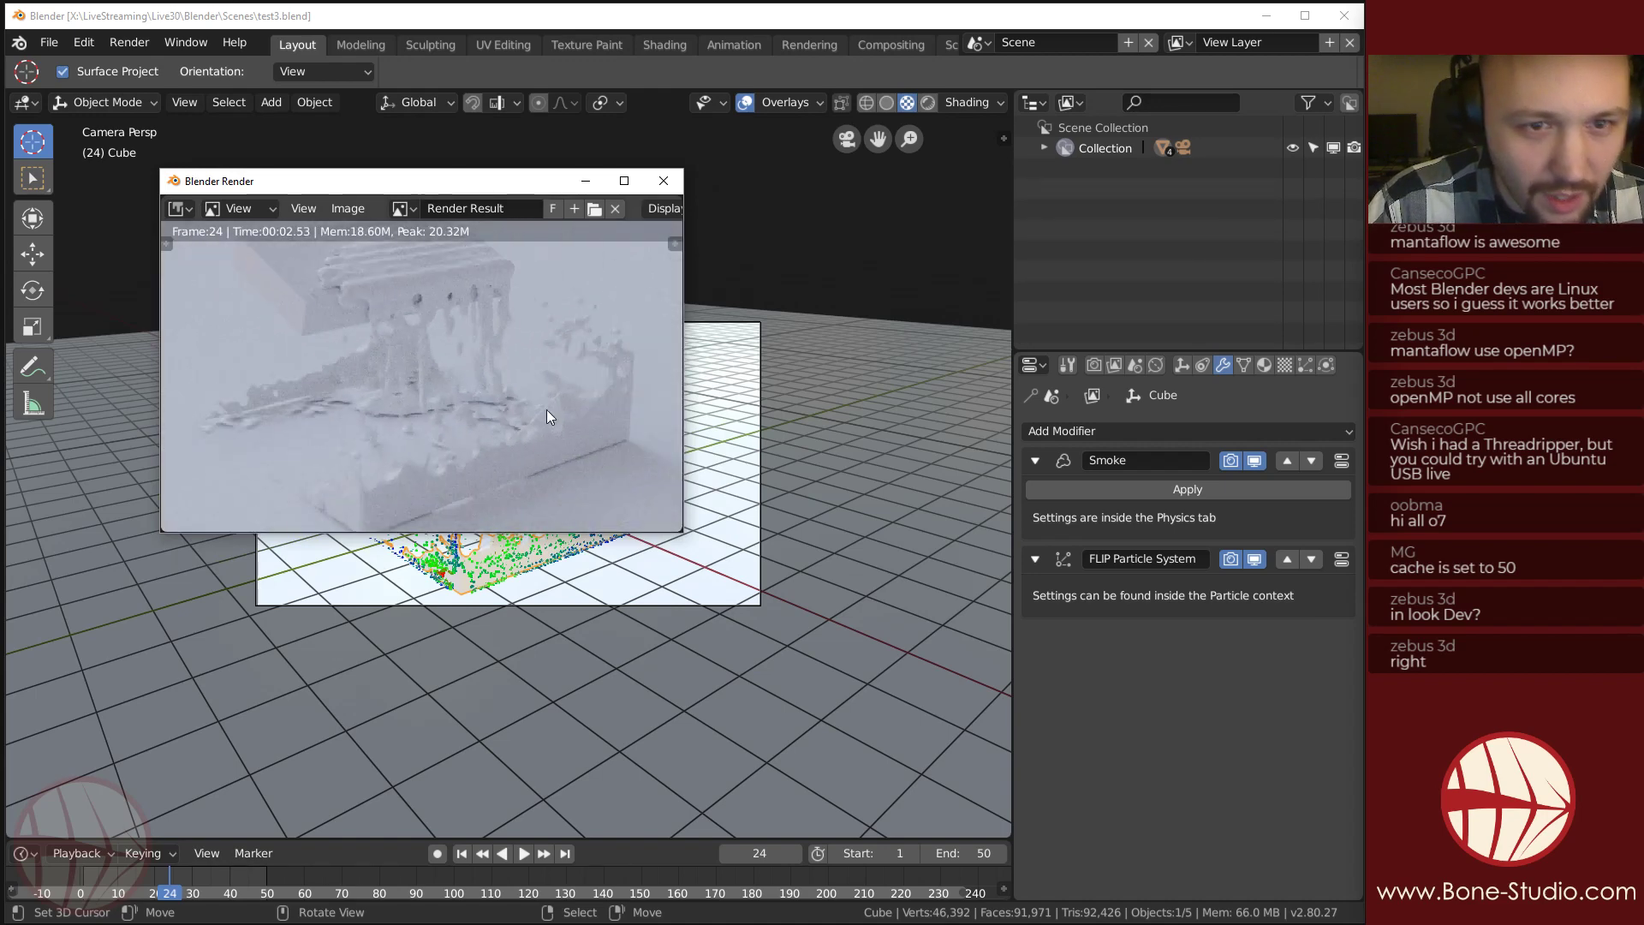
left_click_drag(385, 181, 304, 341)
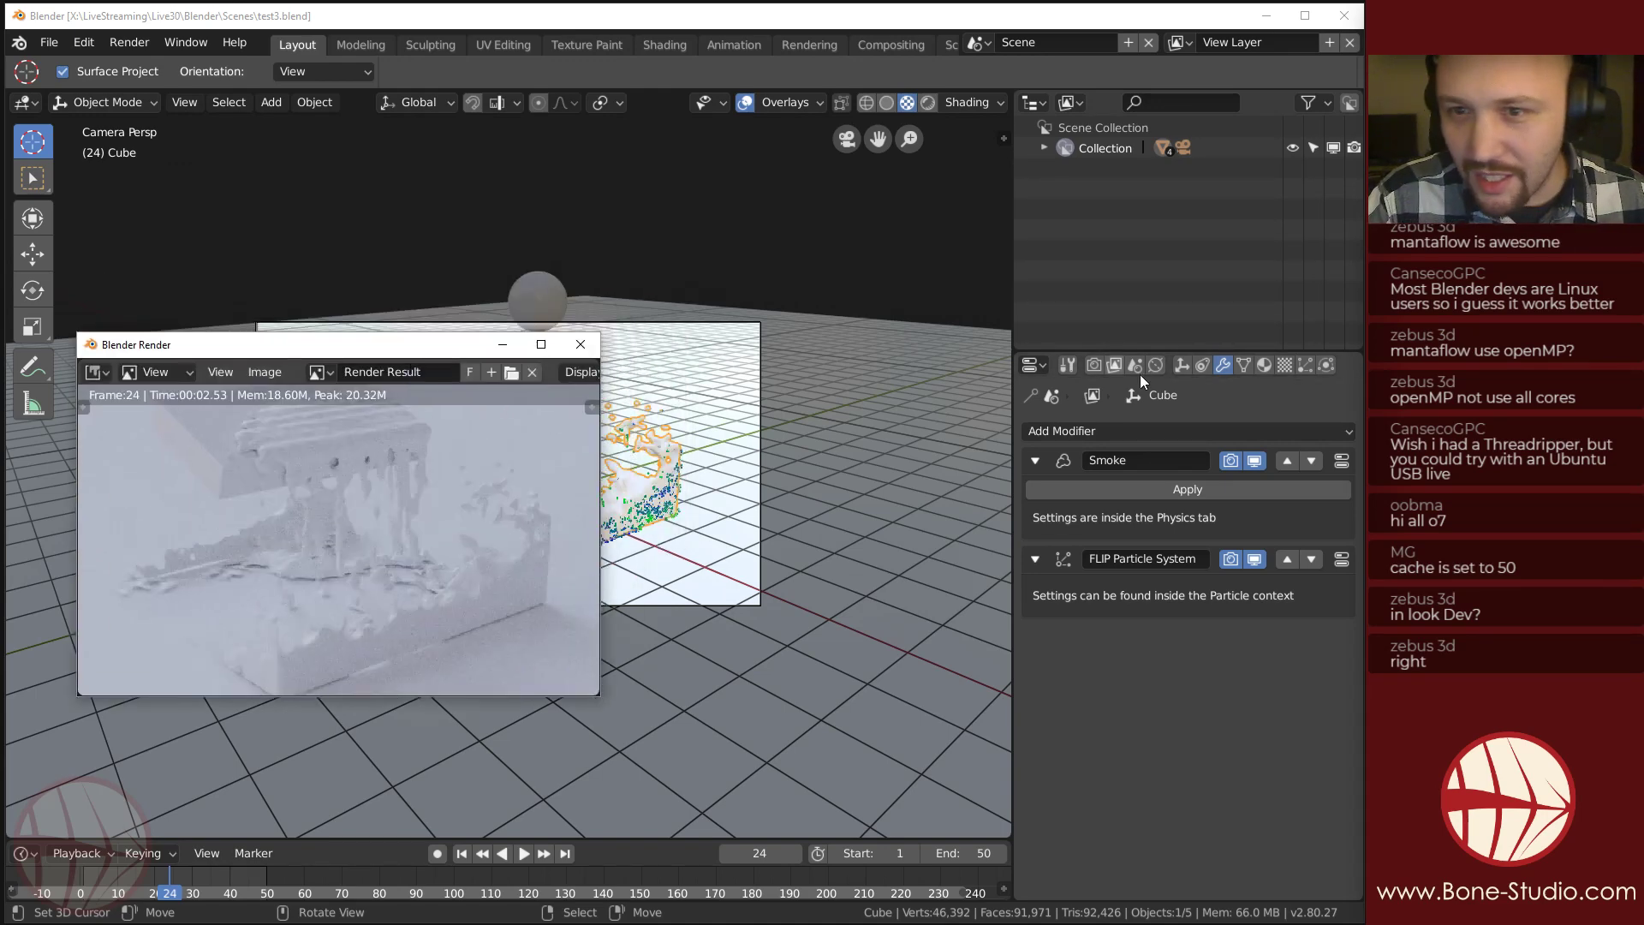
Set the strength of the Woods.hdr world background to 2.
left_click(1155, 365)
left_click(1266, 762)
type("2")
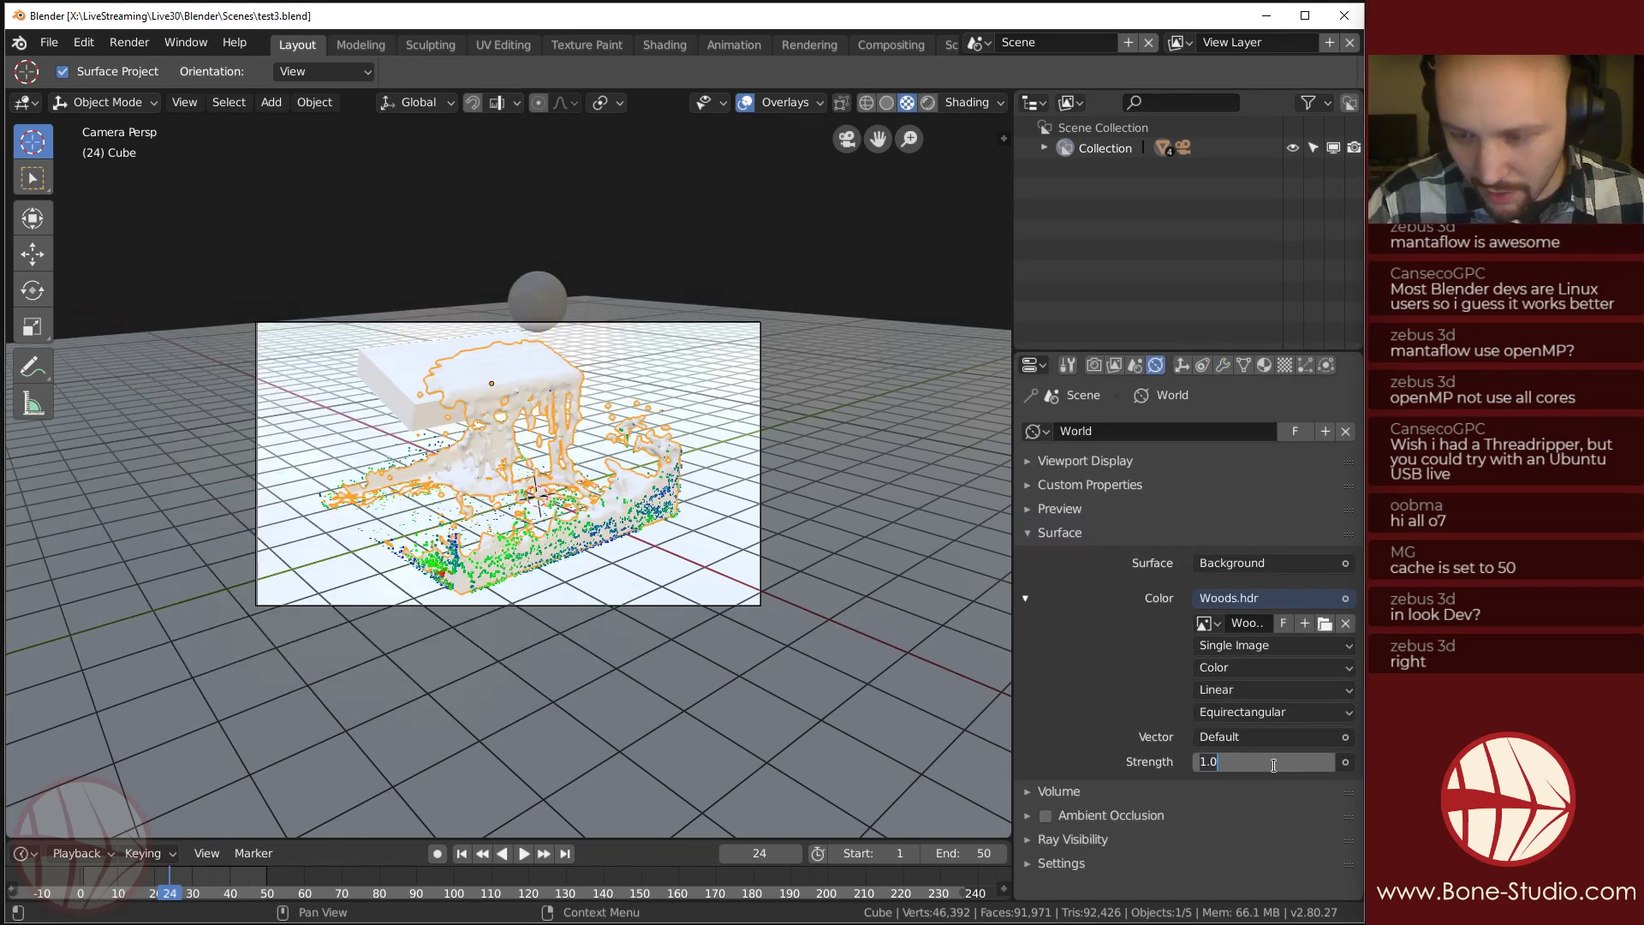
key("Return")
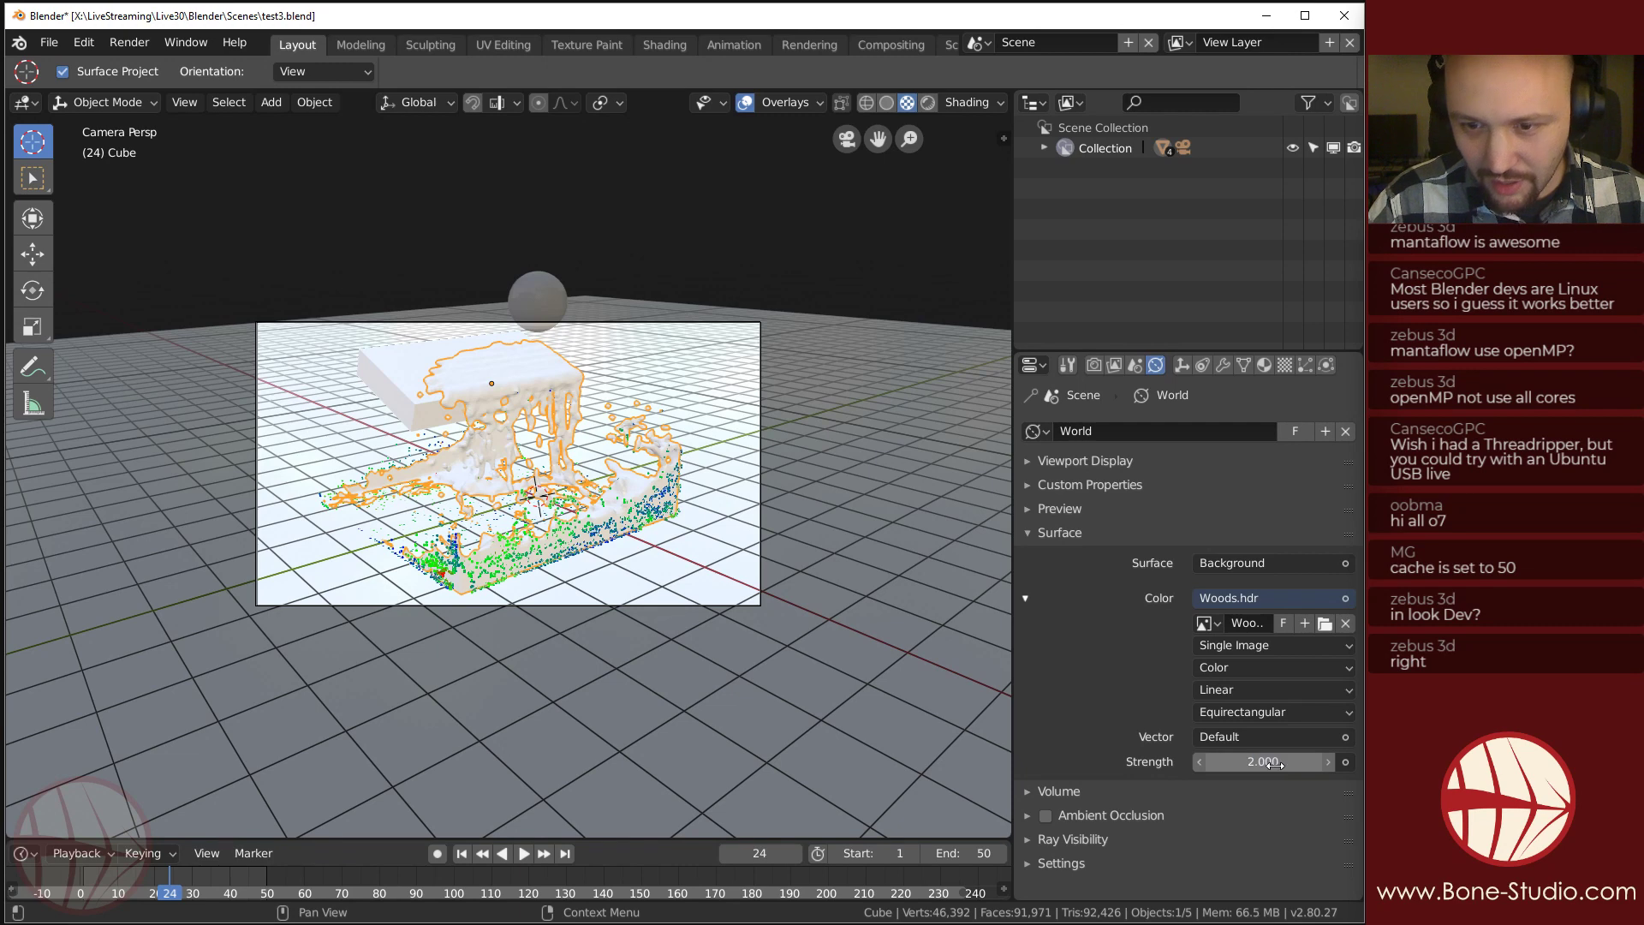
Collapse the Performance render settings and raise the scene's Color Management exposure to about 0.814.
left_click(1094, 365)
scroll(1079, 711, "down", 8)
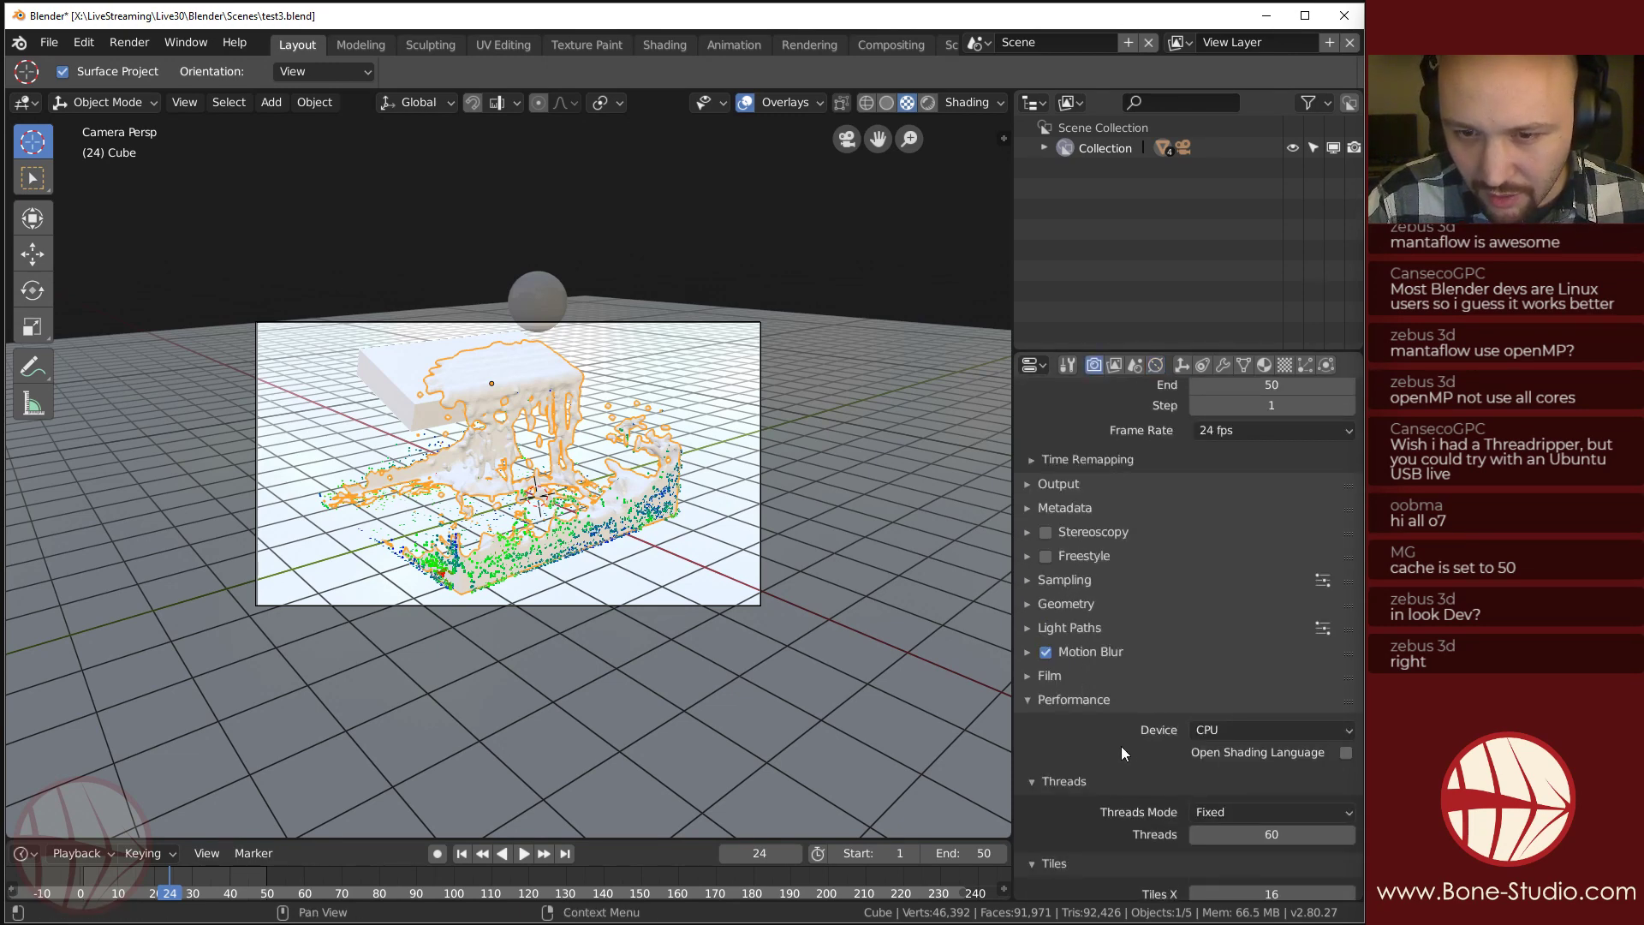
left_click(1078, 698)
scroll(1105, 737, "up", 8)
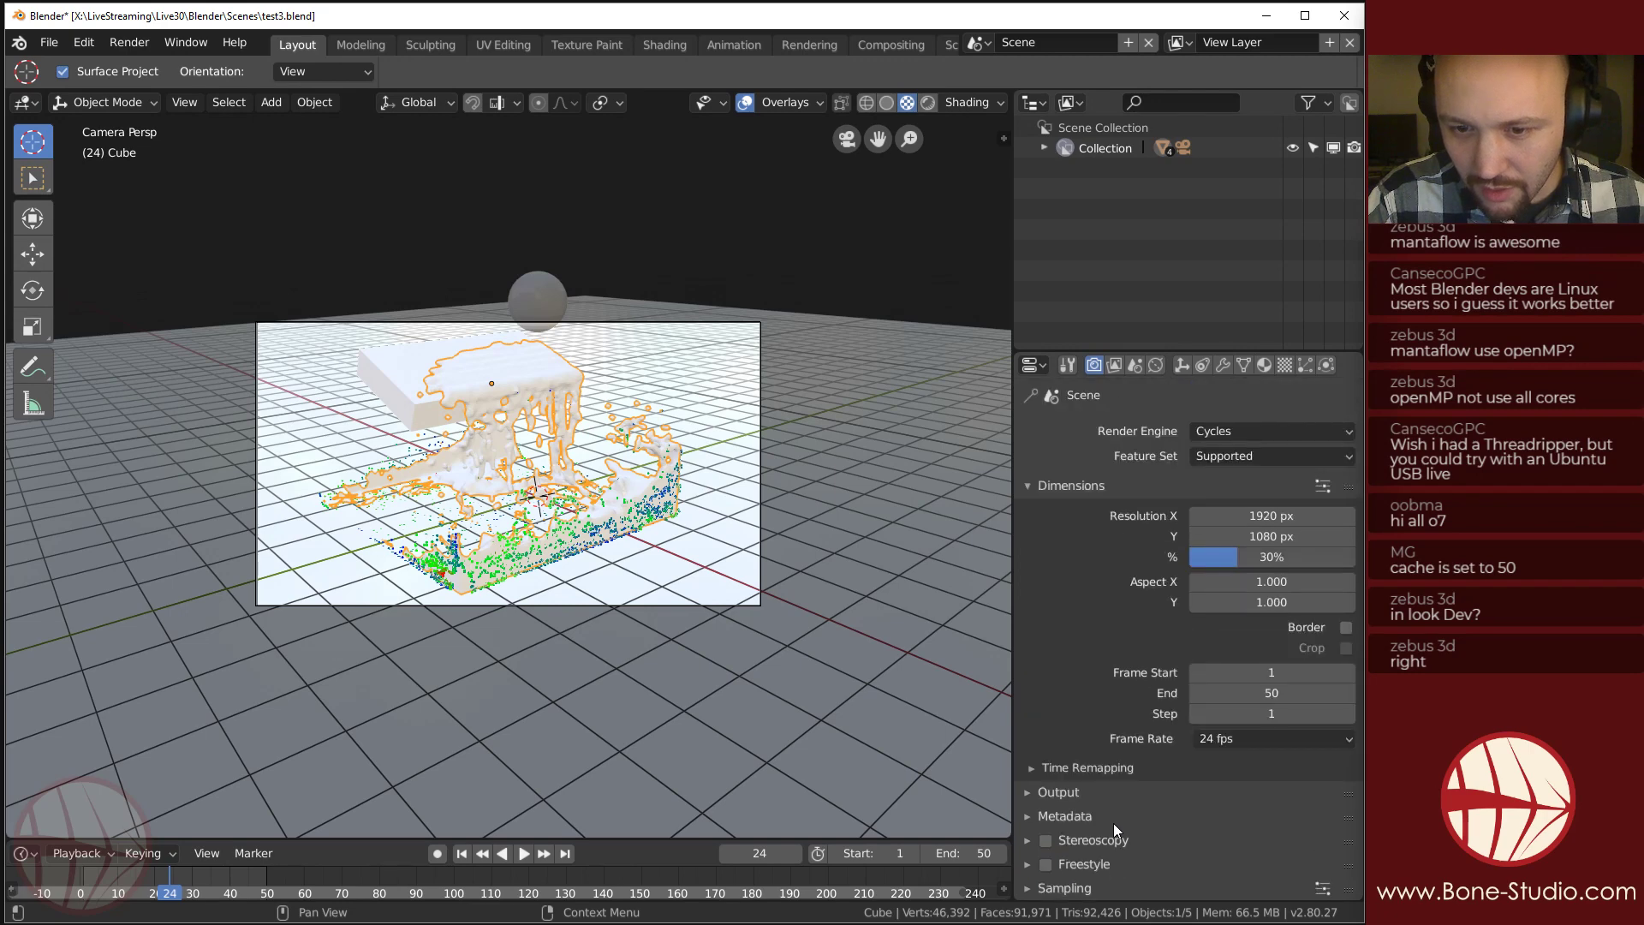
left_click(1112, 368)
left_click(1137, 366)
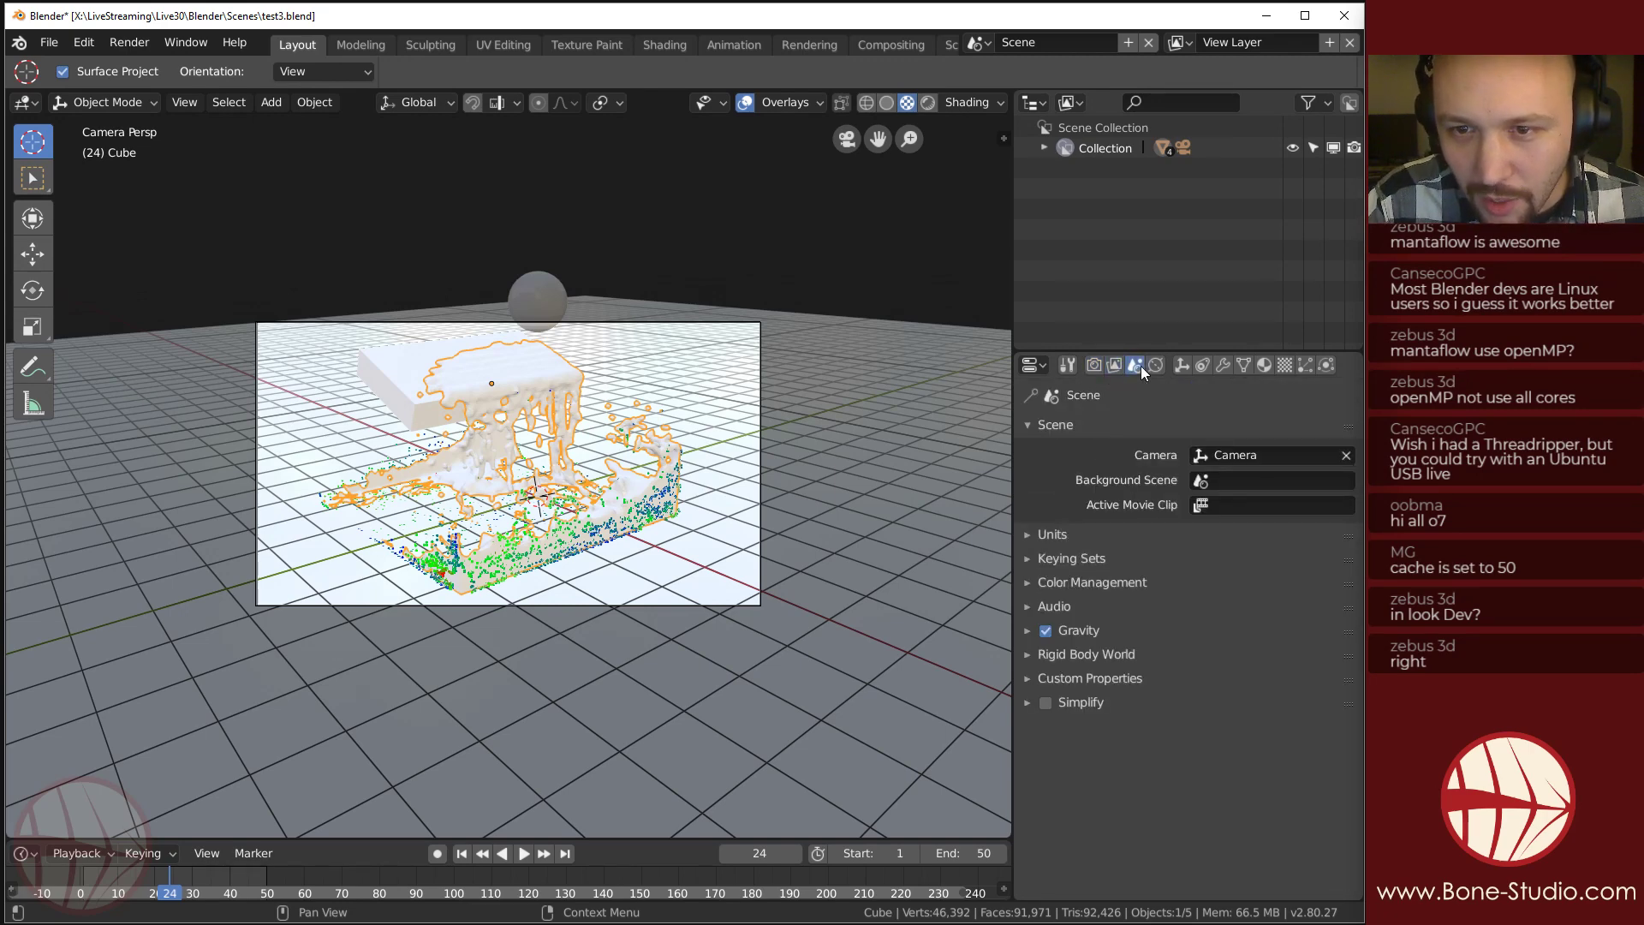
left_click(1084, 582)
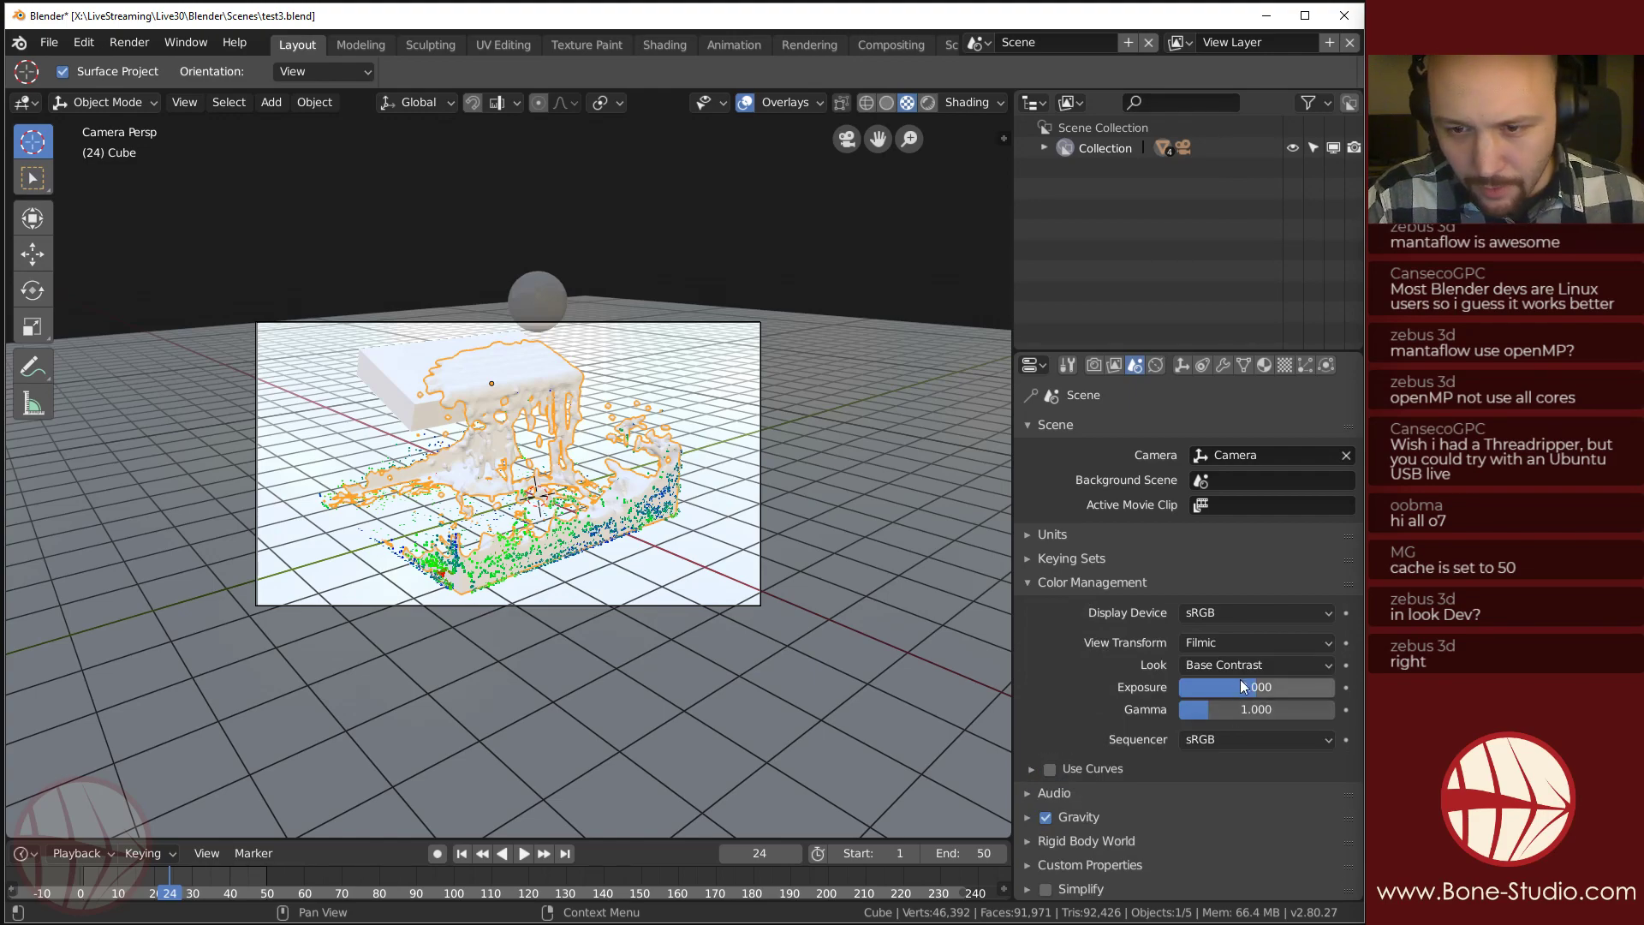
left_click_drag(1244, 685, 1248, 692)
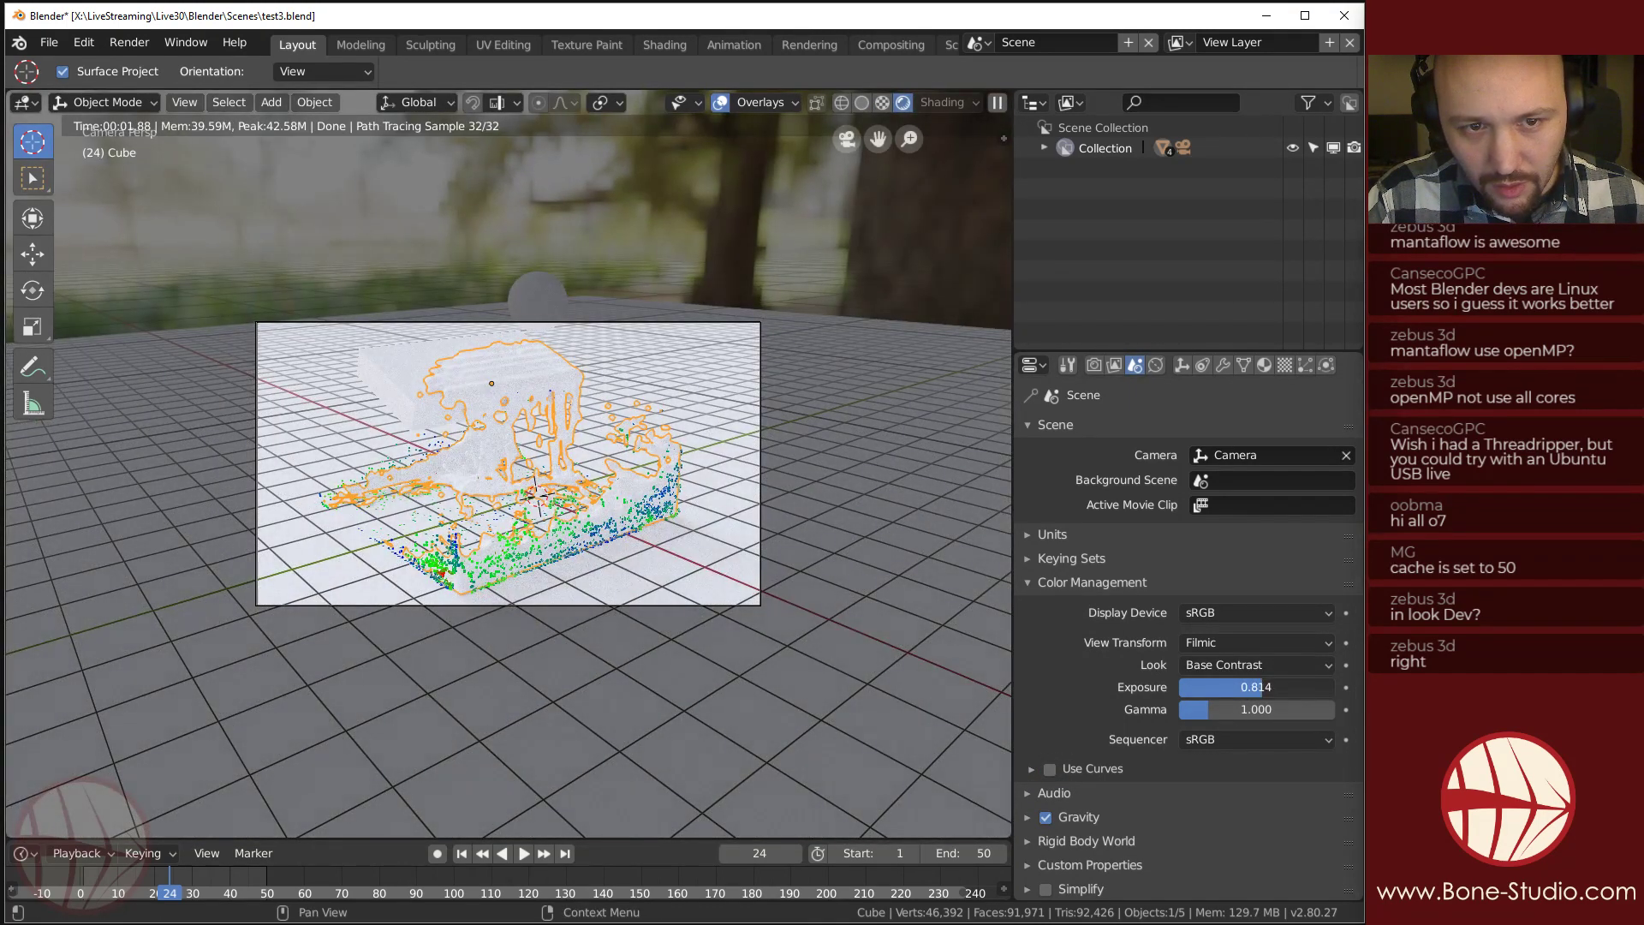
Set the render resolution scale to 60%.
left_click(1093, 364)
left_click(1262, 557)
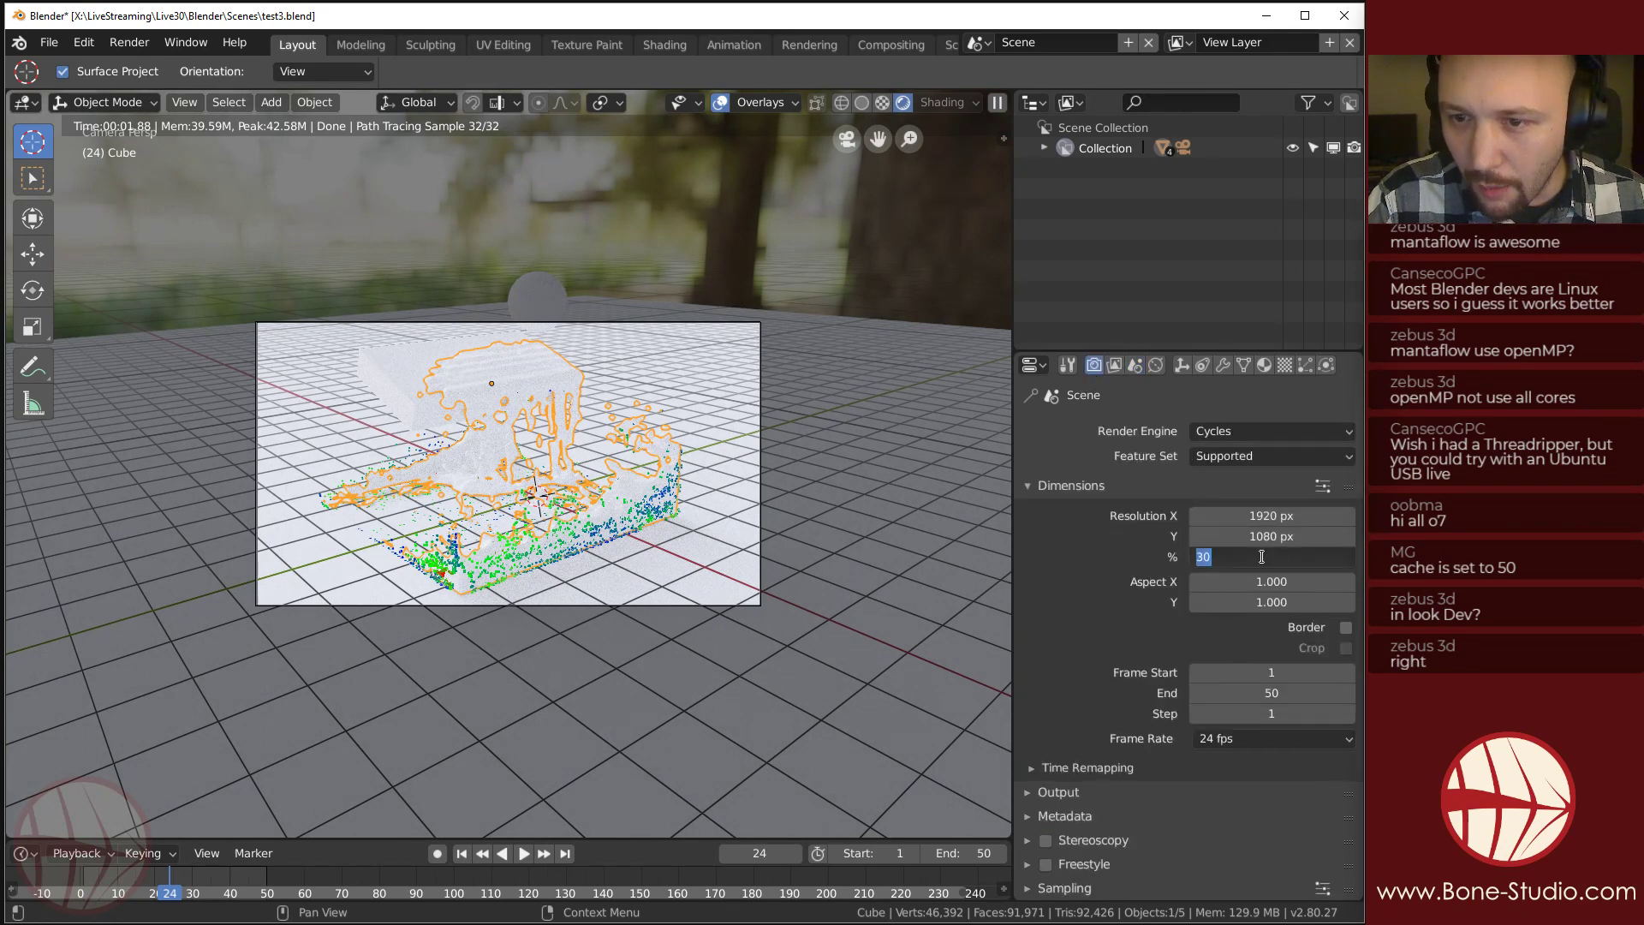
type("60")
key("Return")
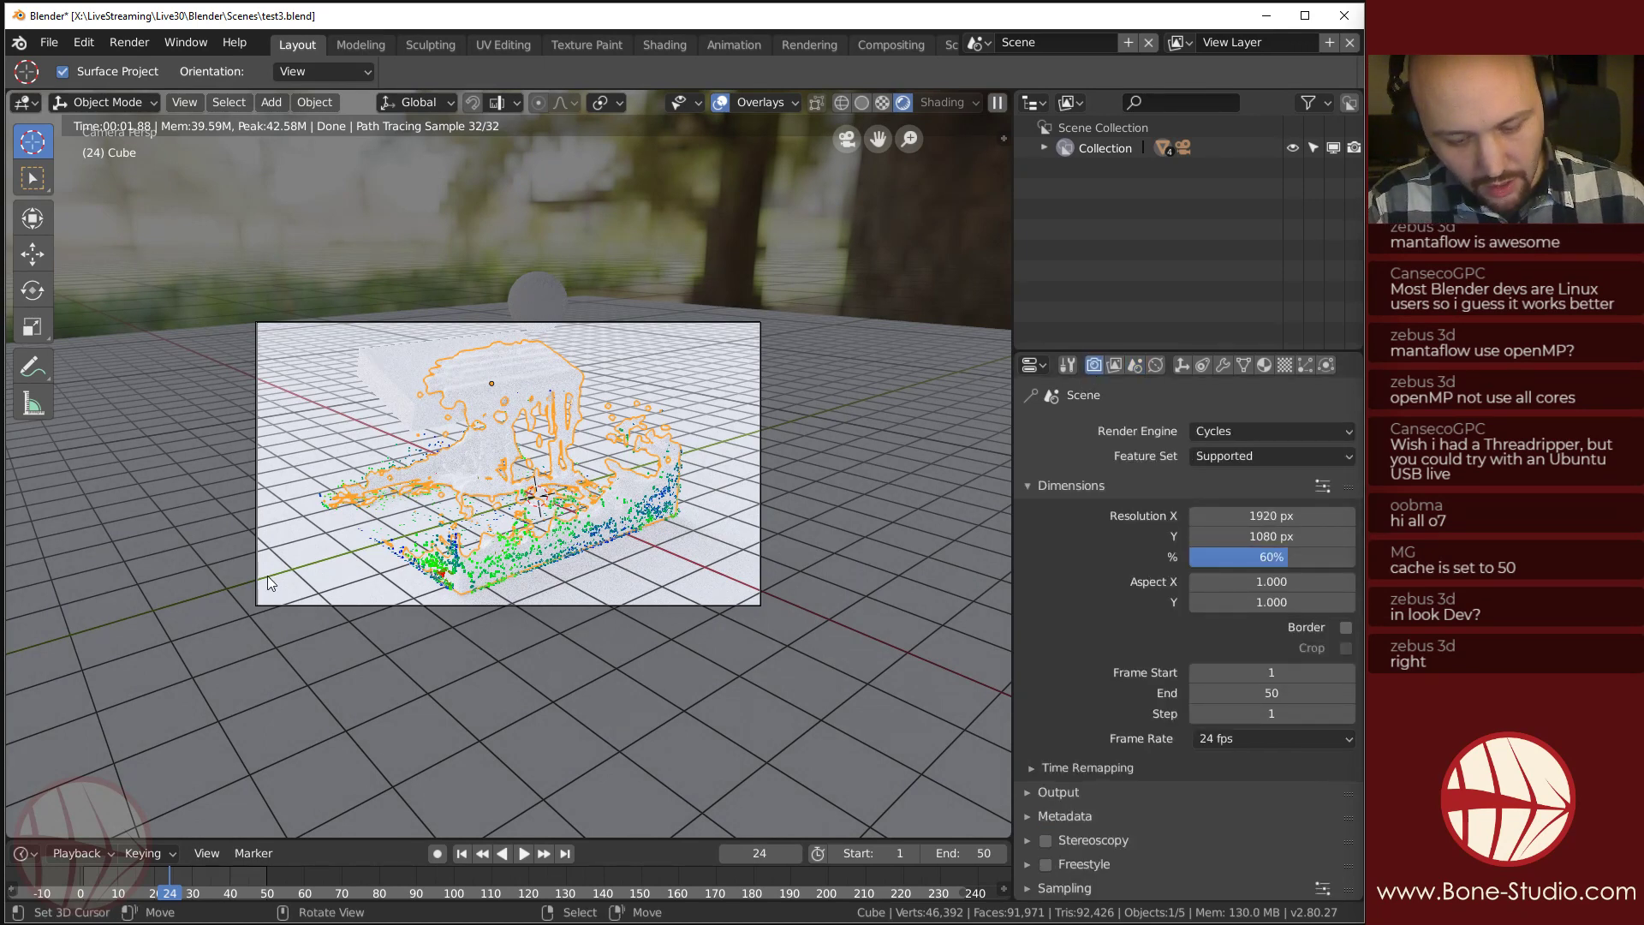
Take the viewport out of rendered shading, render frame 24, inspect the larger image and close the render window.
key("shift+z")
key("F12")
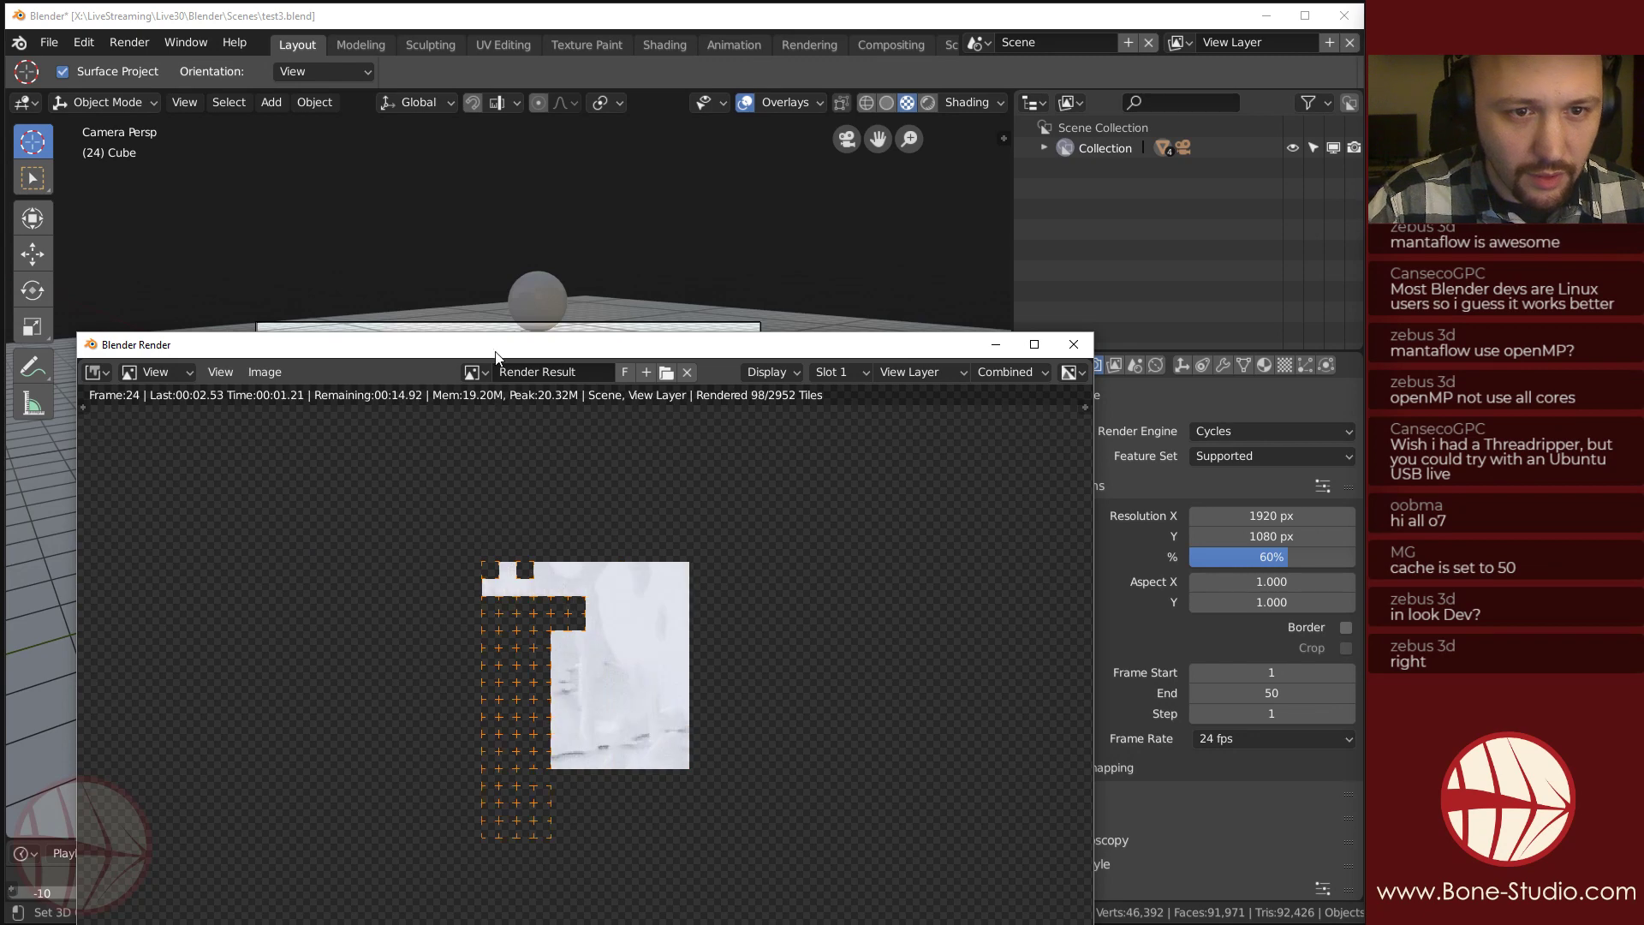
left_click_drag(496, 357, 482, 182)
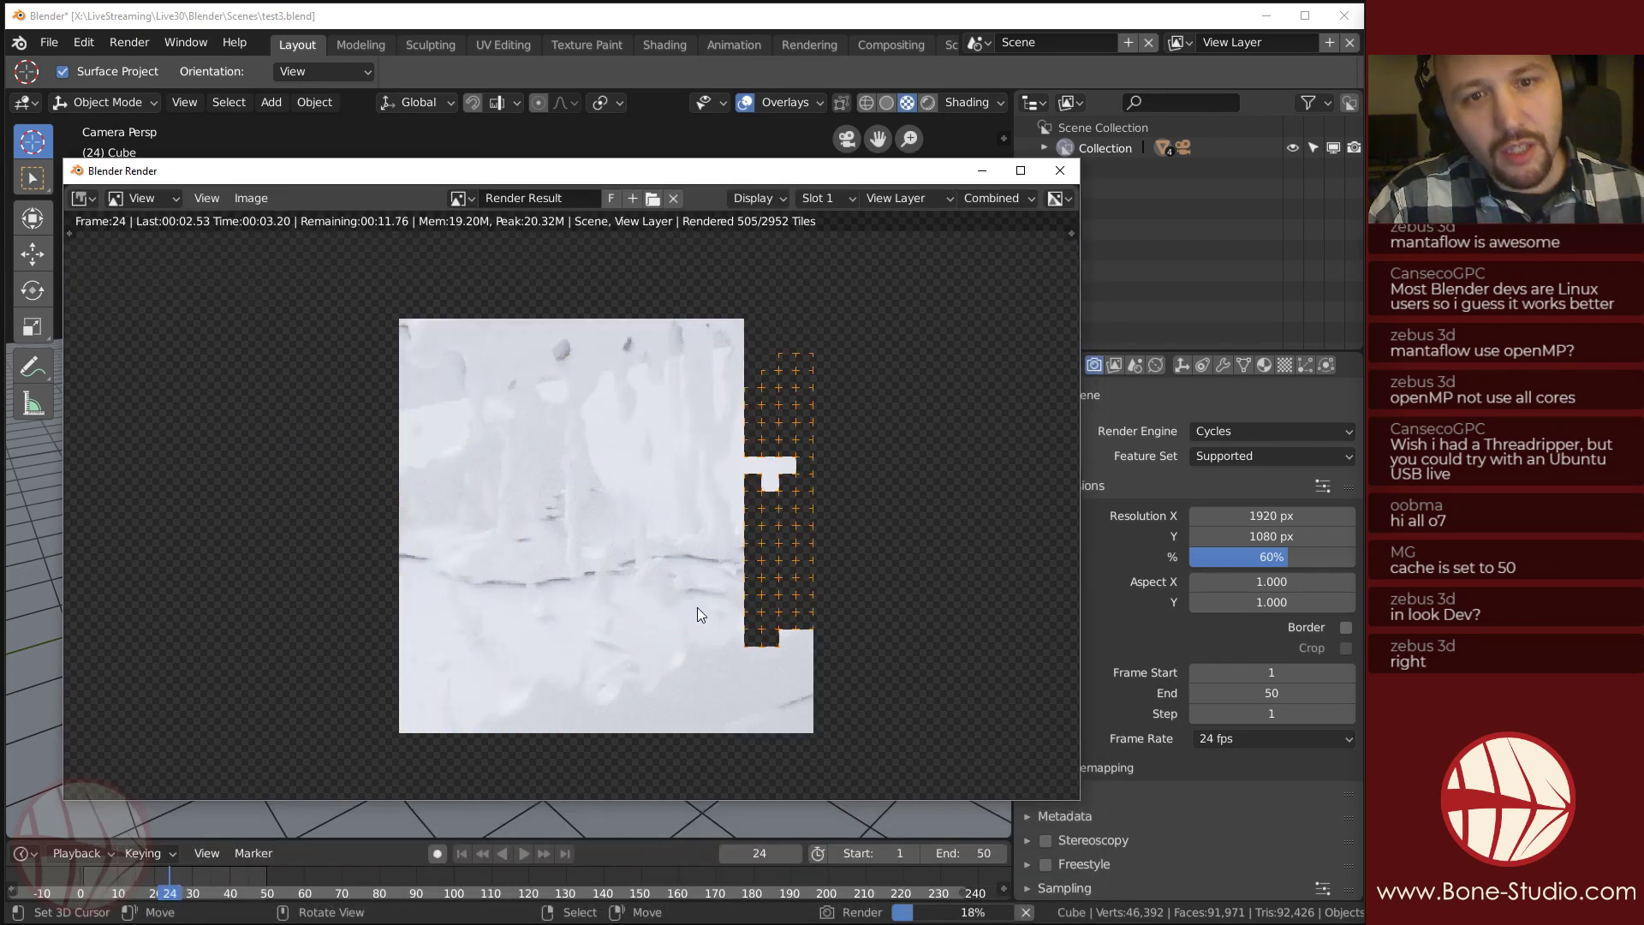
scroll(700, 595, "up", 1)
scroll(655, 582, "up", 1)
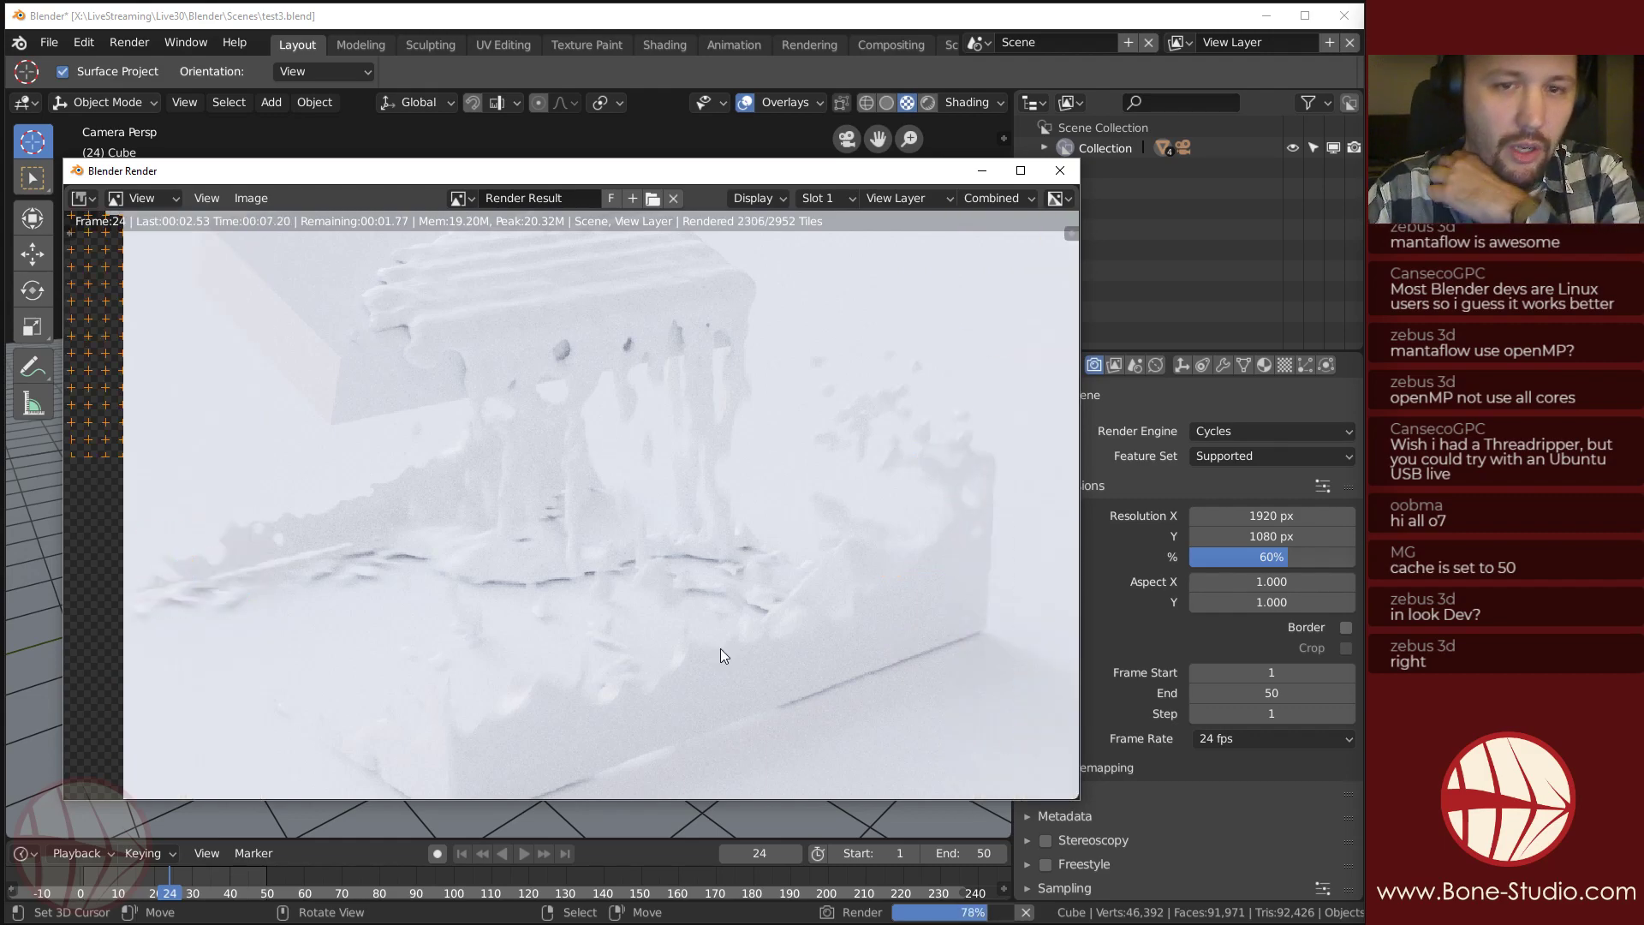
left_click(1060, 171)
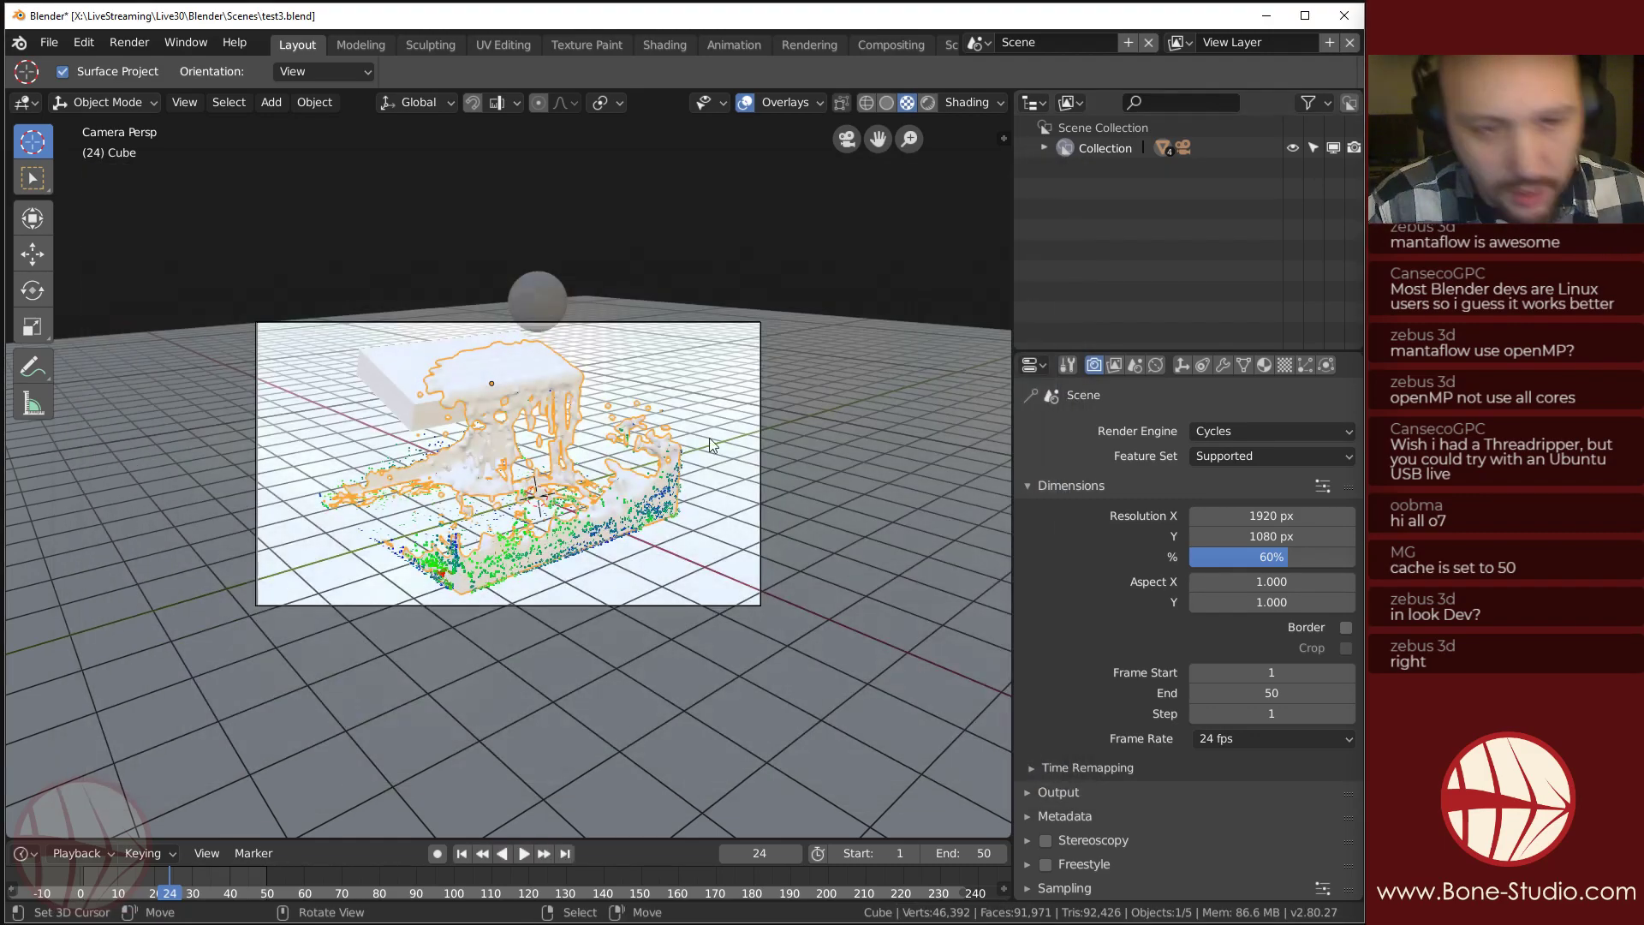
Show the viewport in wireframe and add a 1 m UV sphere at the 3D cursor.
mouse_move(595, 481)
middle_mouse_down()
mouse_move(558, 512)
mouse_move(524, 495)
middle_mouse_up()
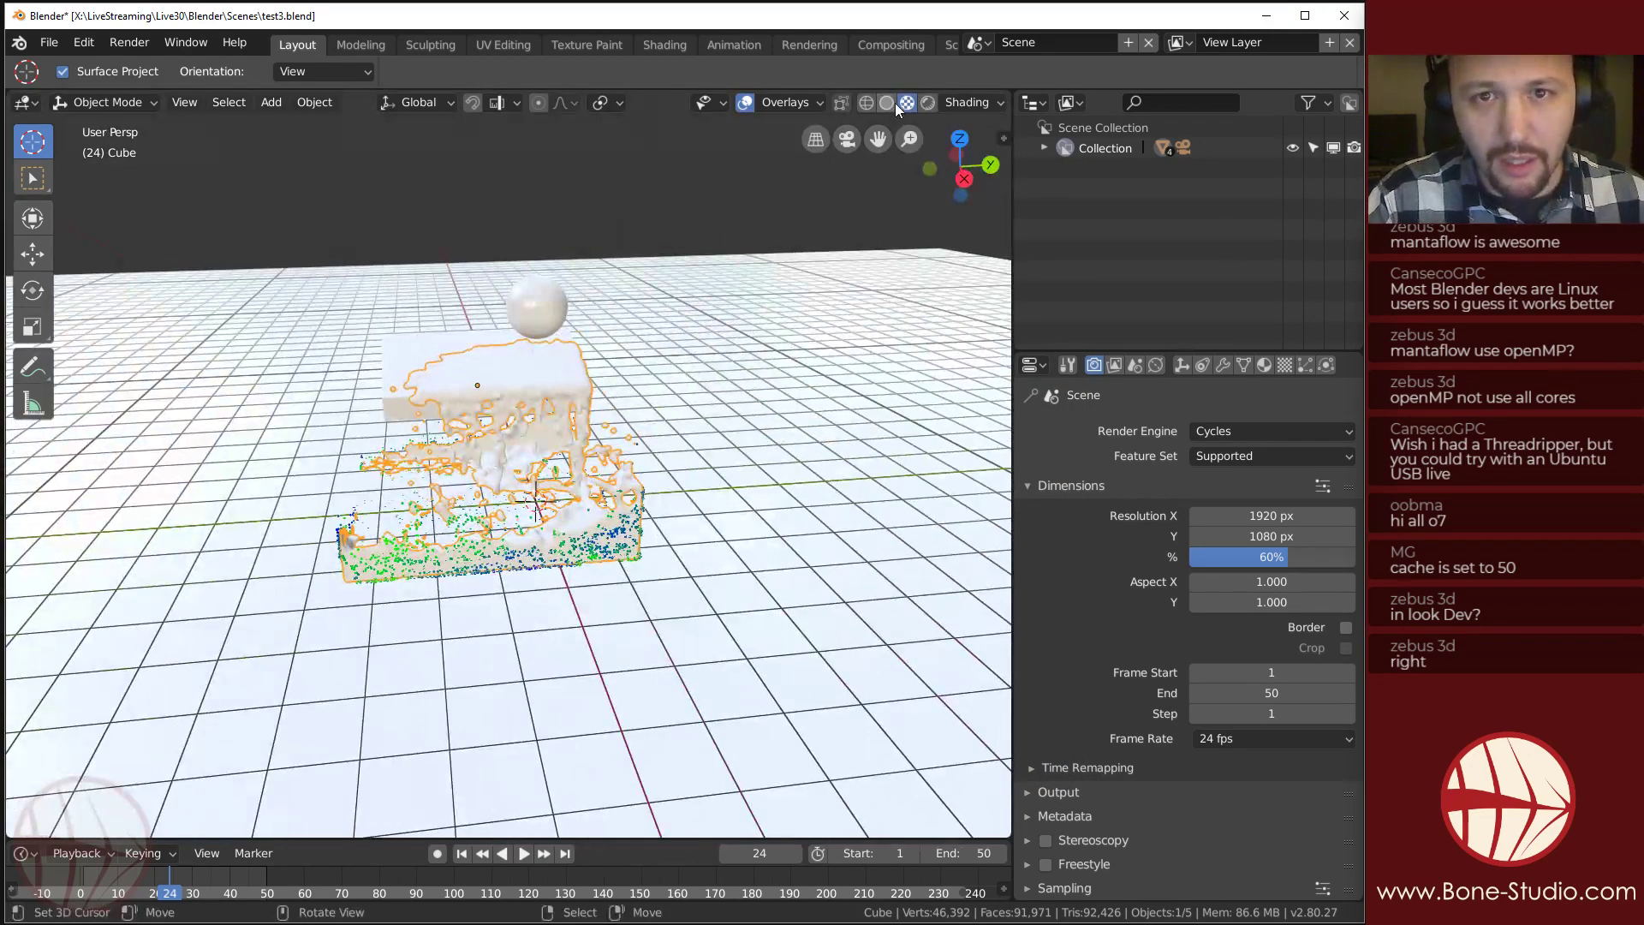
left_click(867, 104)
scroll(467, 511, "up", 4)
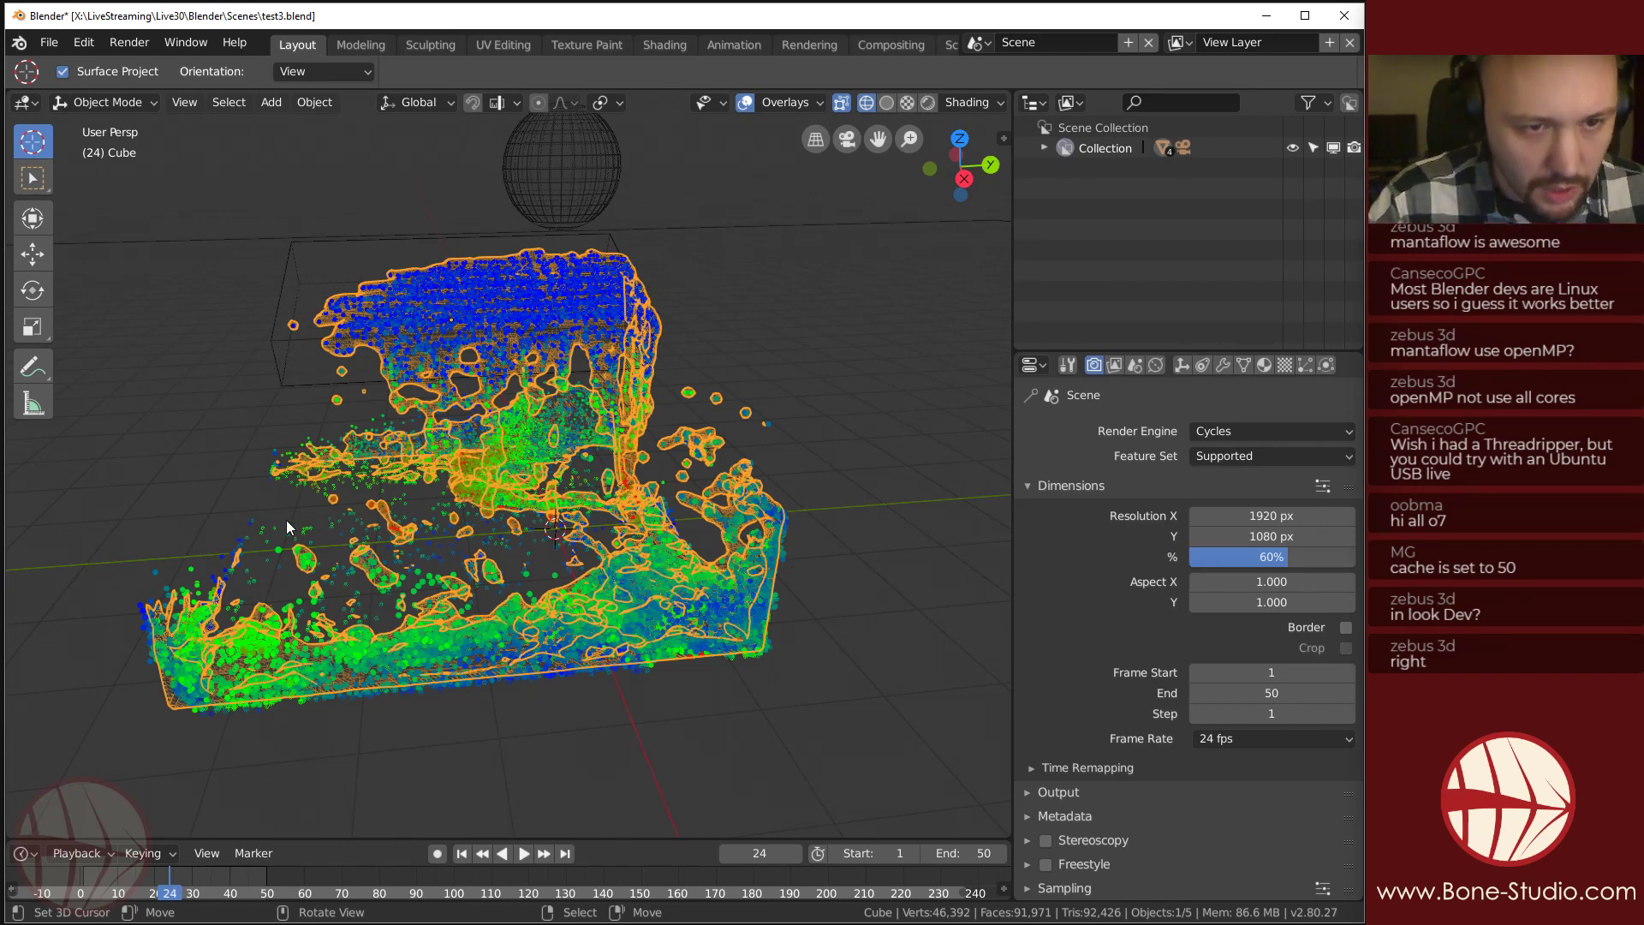
middle_click_drag(288, 528, 443, 584)
key("shift+a")
mouse_move(444, 575)
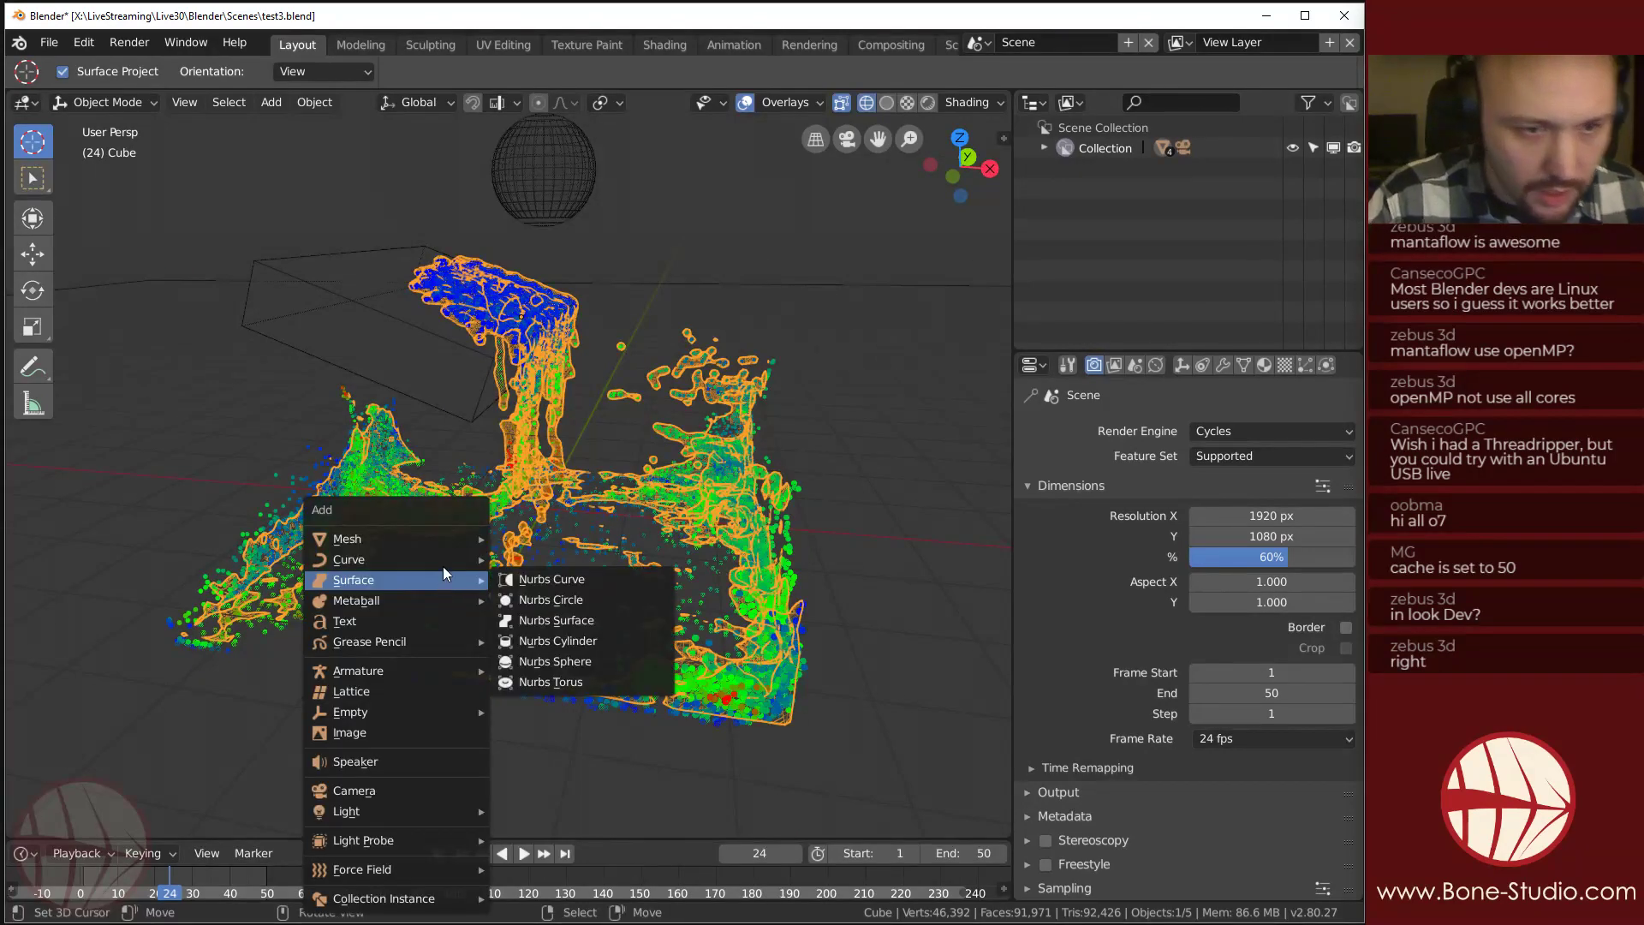
mouse_move(431, 536)
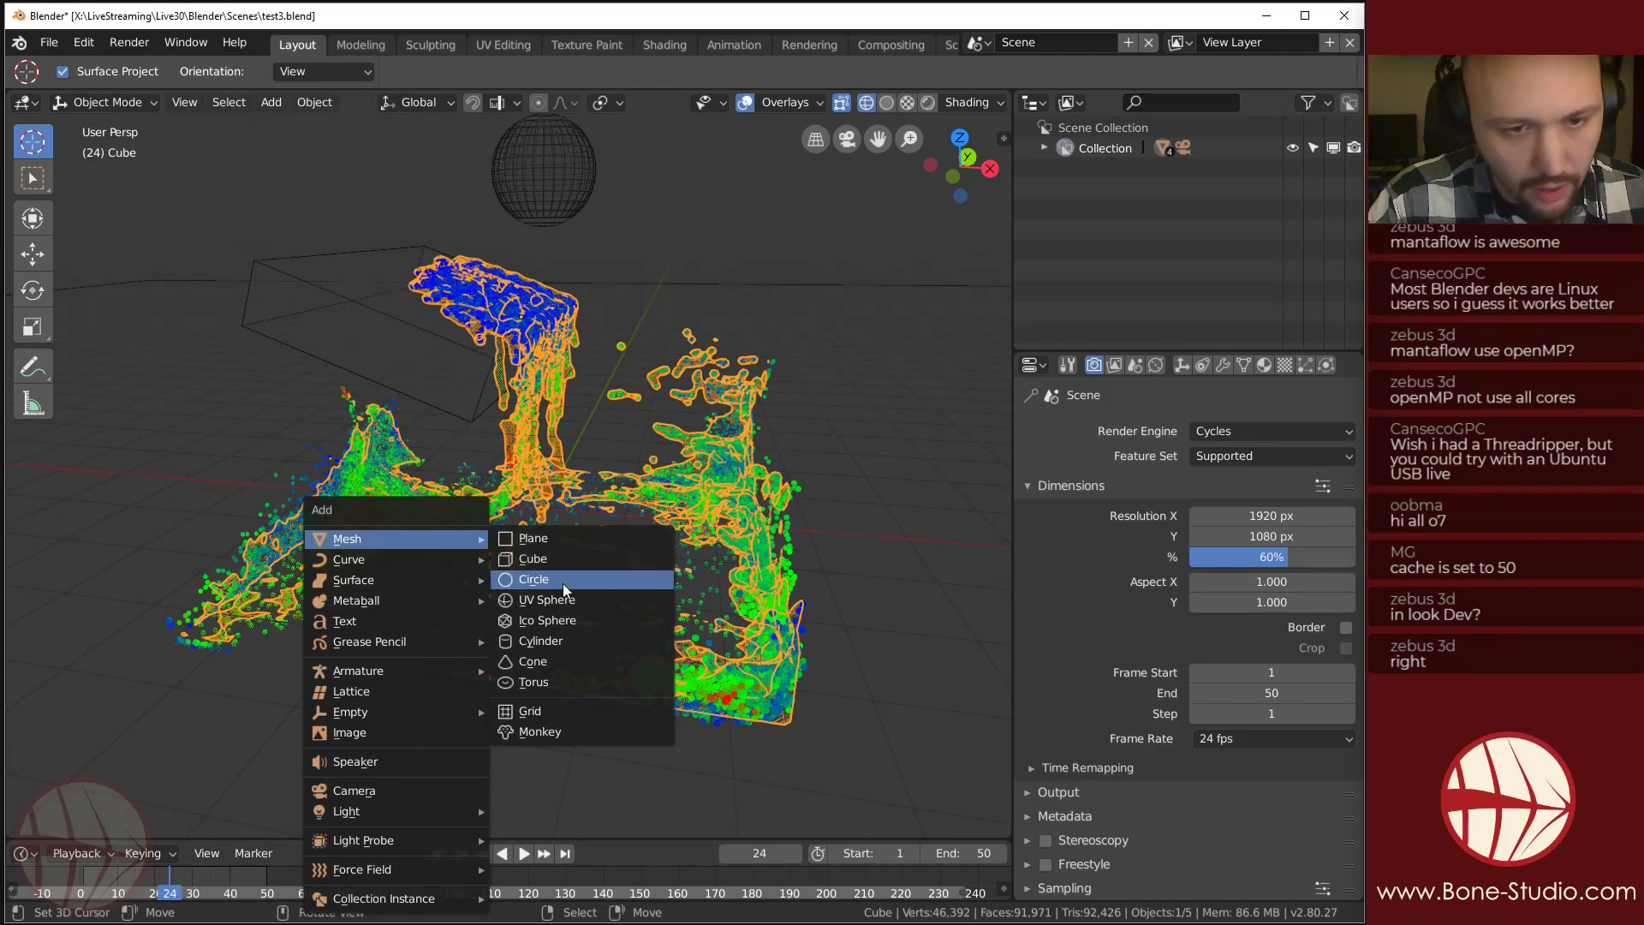
left_click(573, 602)
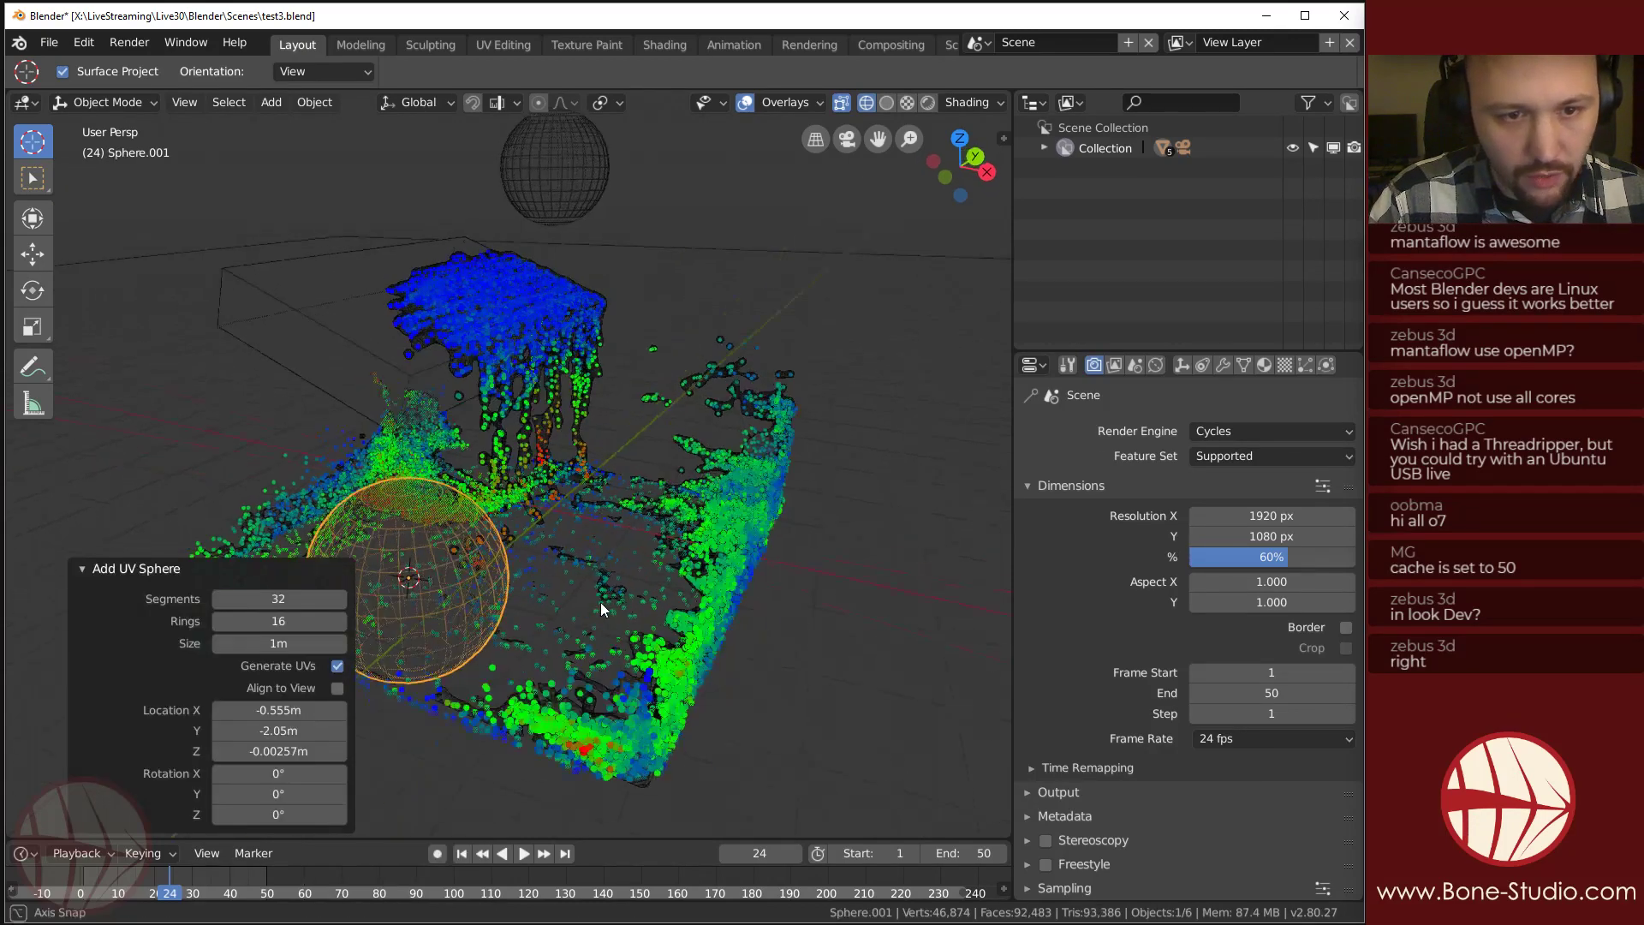
Scale the new sphere to about 0.547 and move it about 0.614 m in X and 0.654 m in Z.
key("s")
left_click(666, 635)
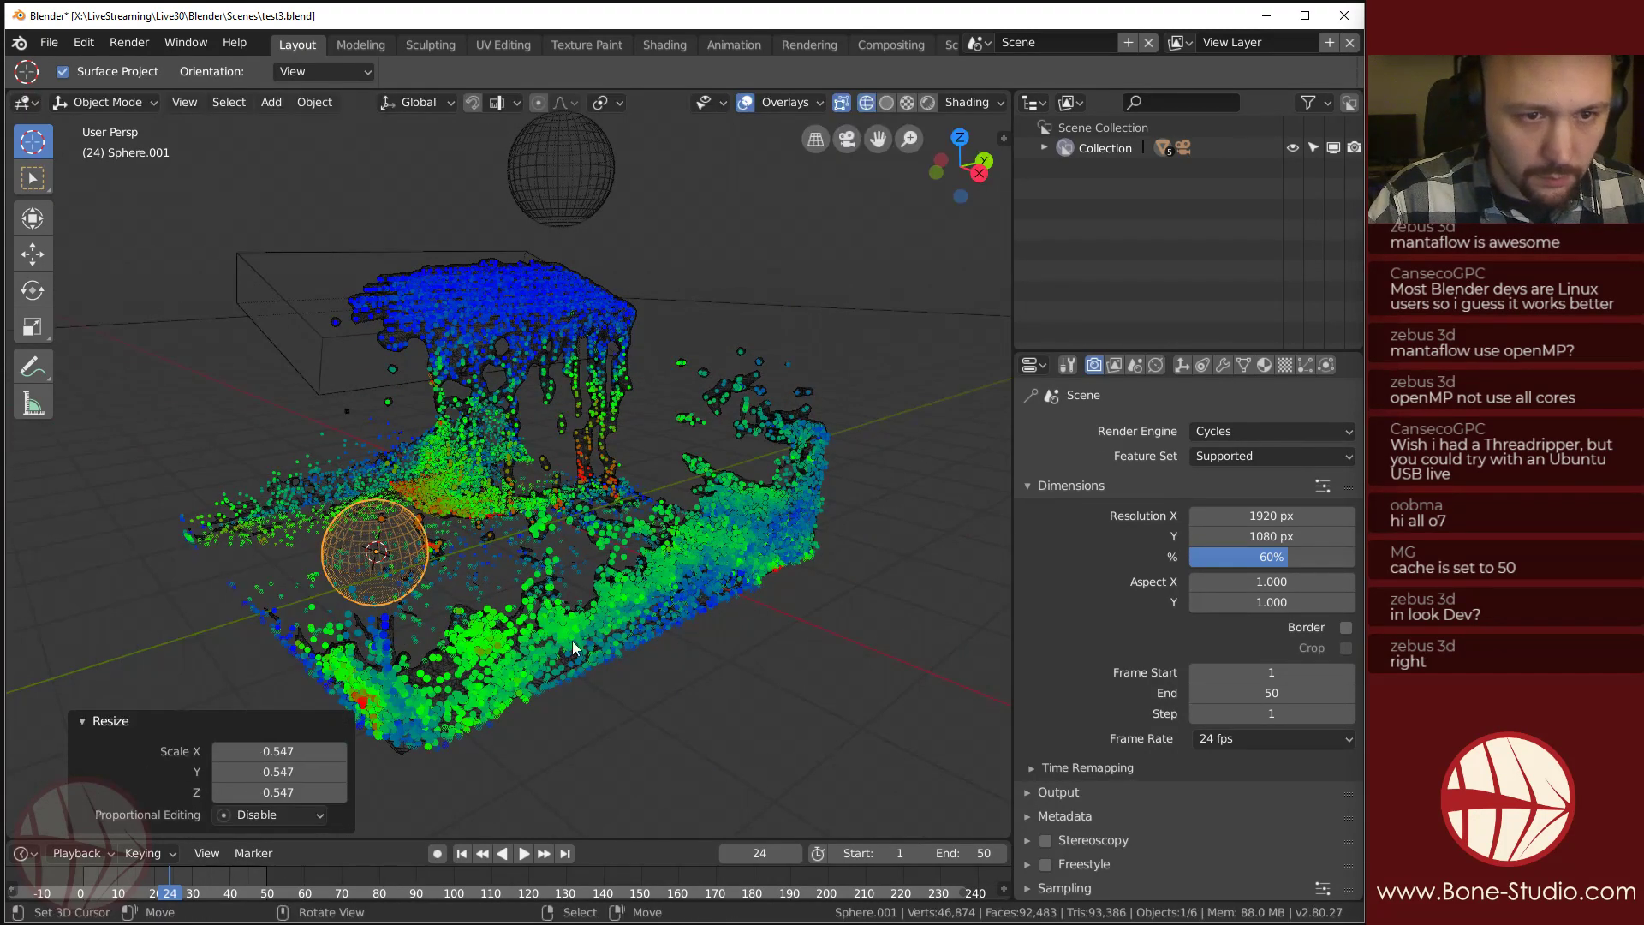
middle_click_drag(666, 635, 668, 639)
key("g")
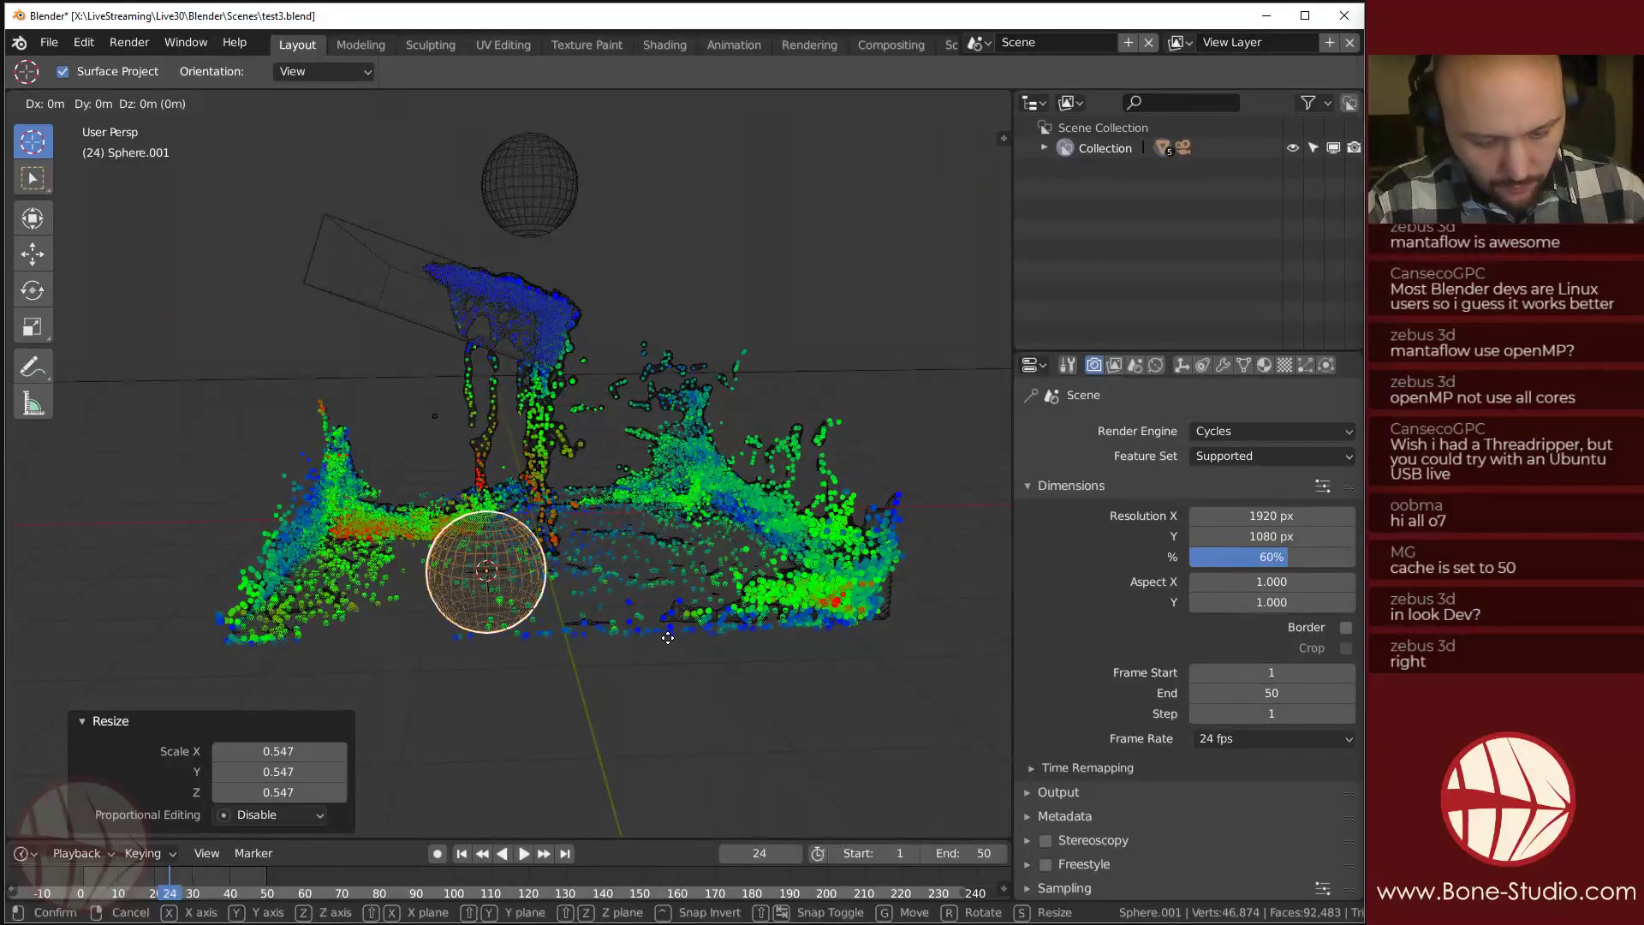
key("y")
left_click(735, 568)
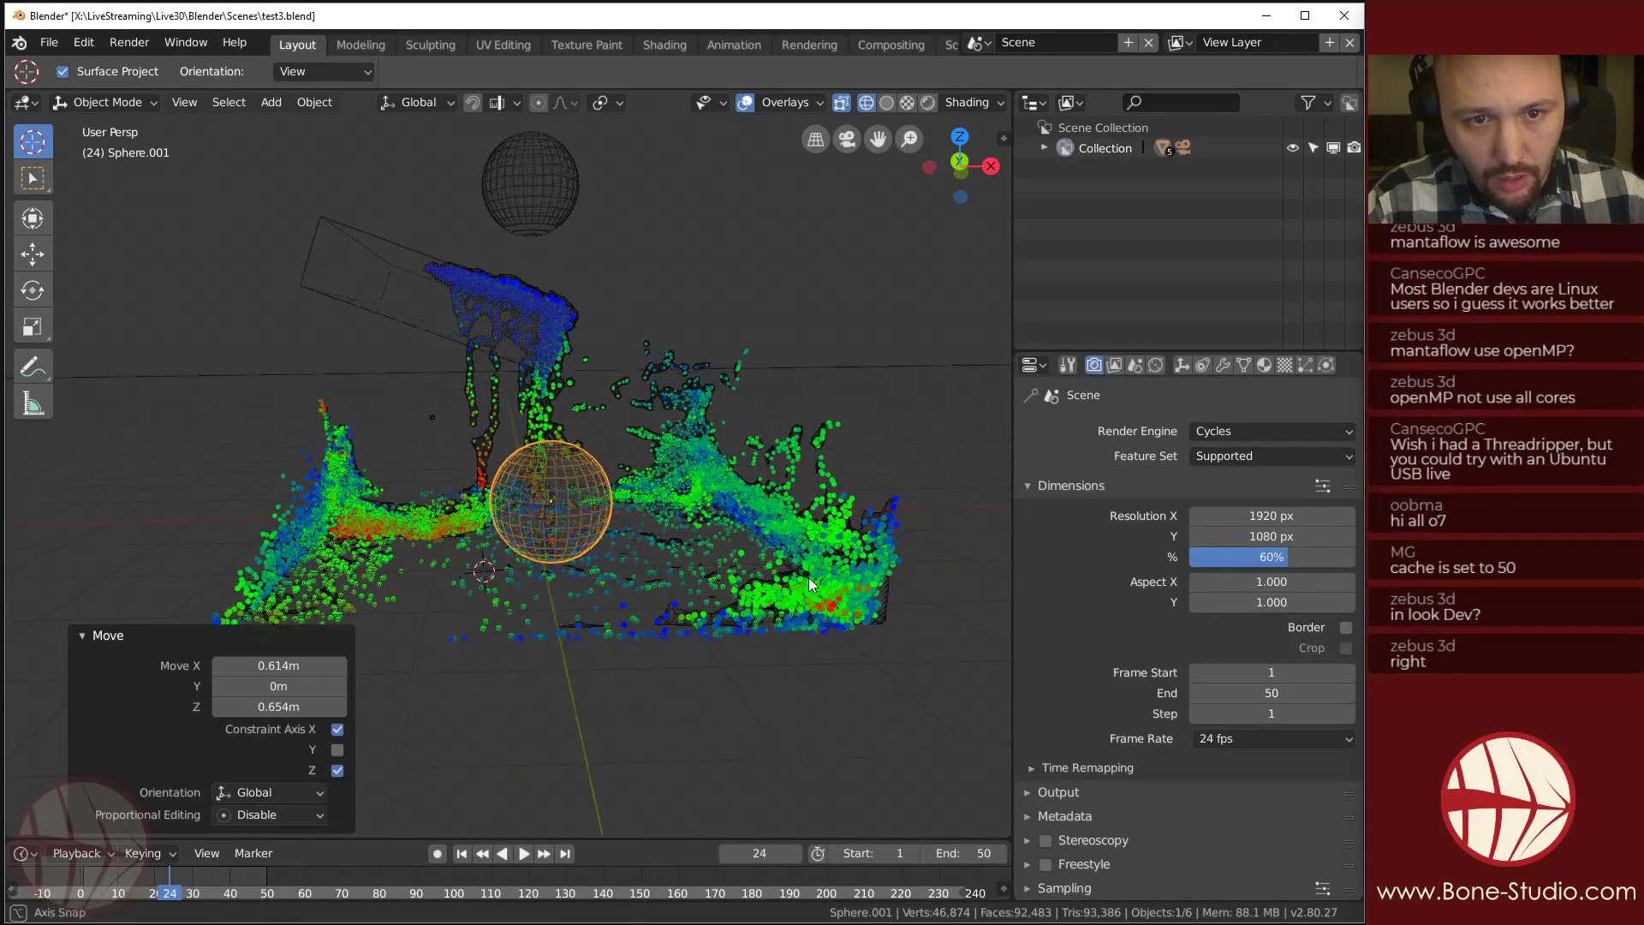
Move the new sphere about -0.422 m along the global Y axis.
middle_click_drag(735, 568, 481, 556)
key("g")
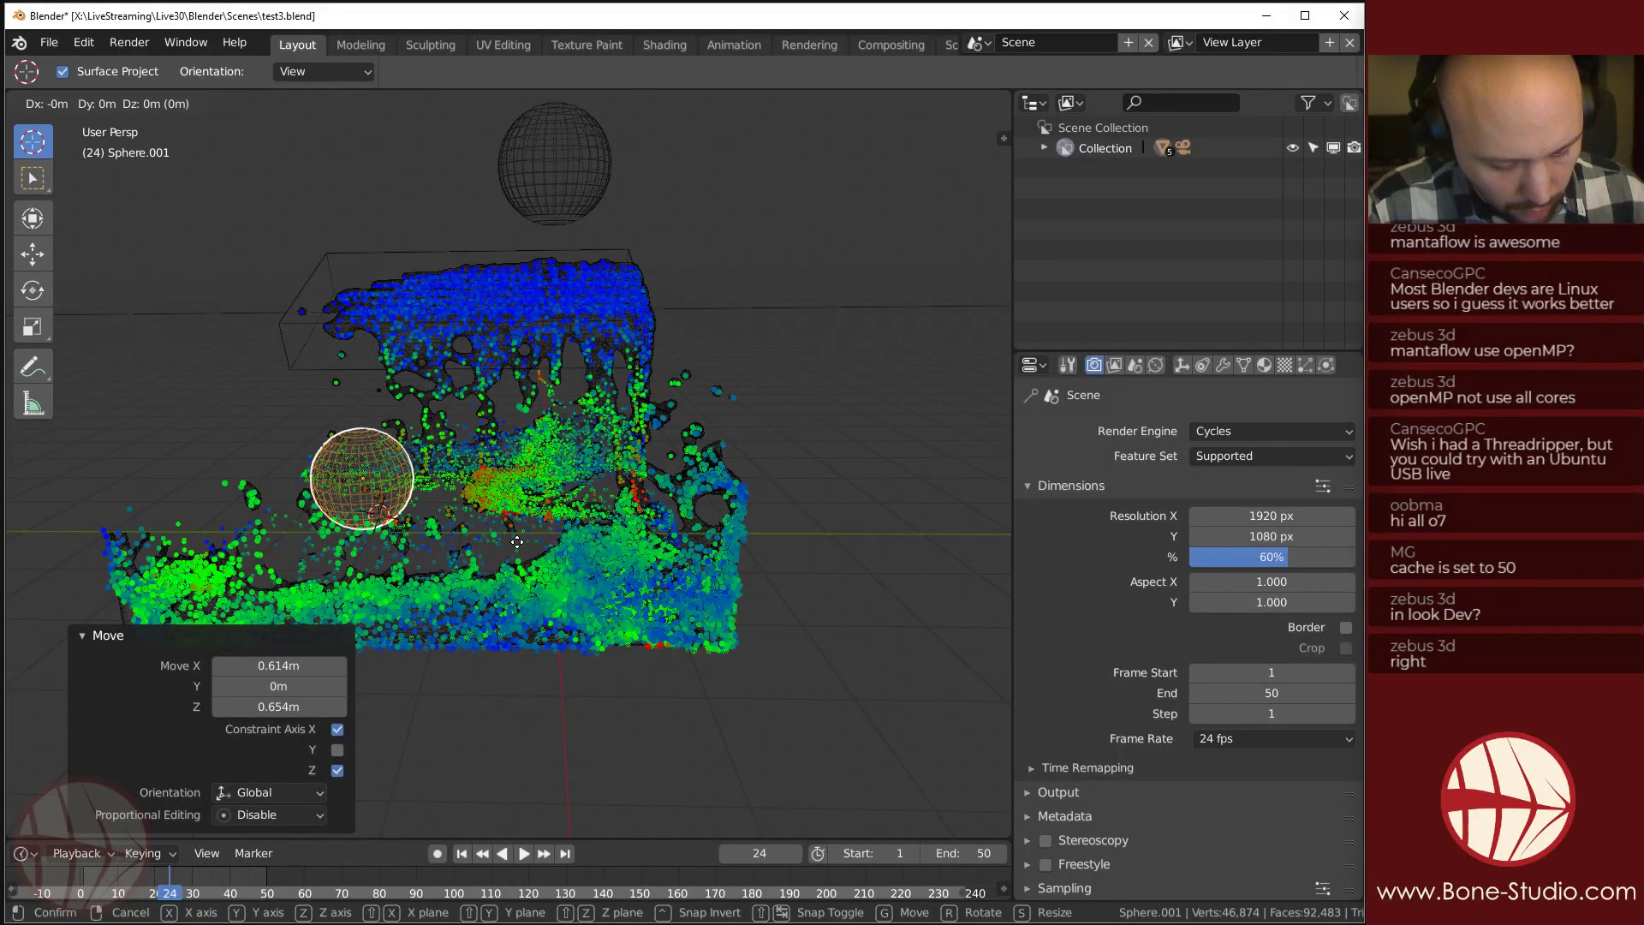
key("x")
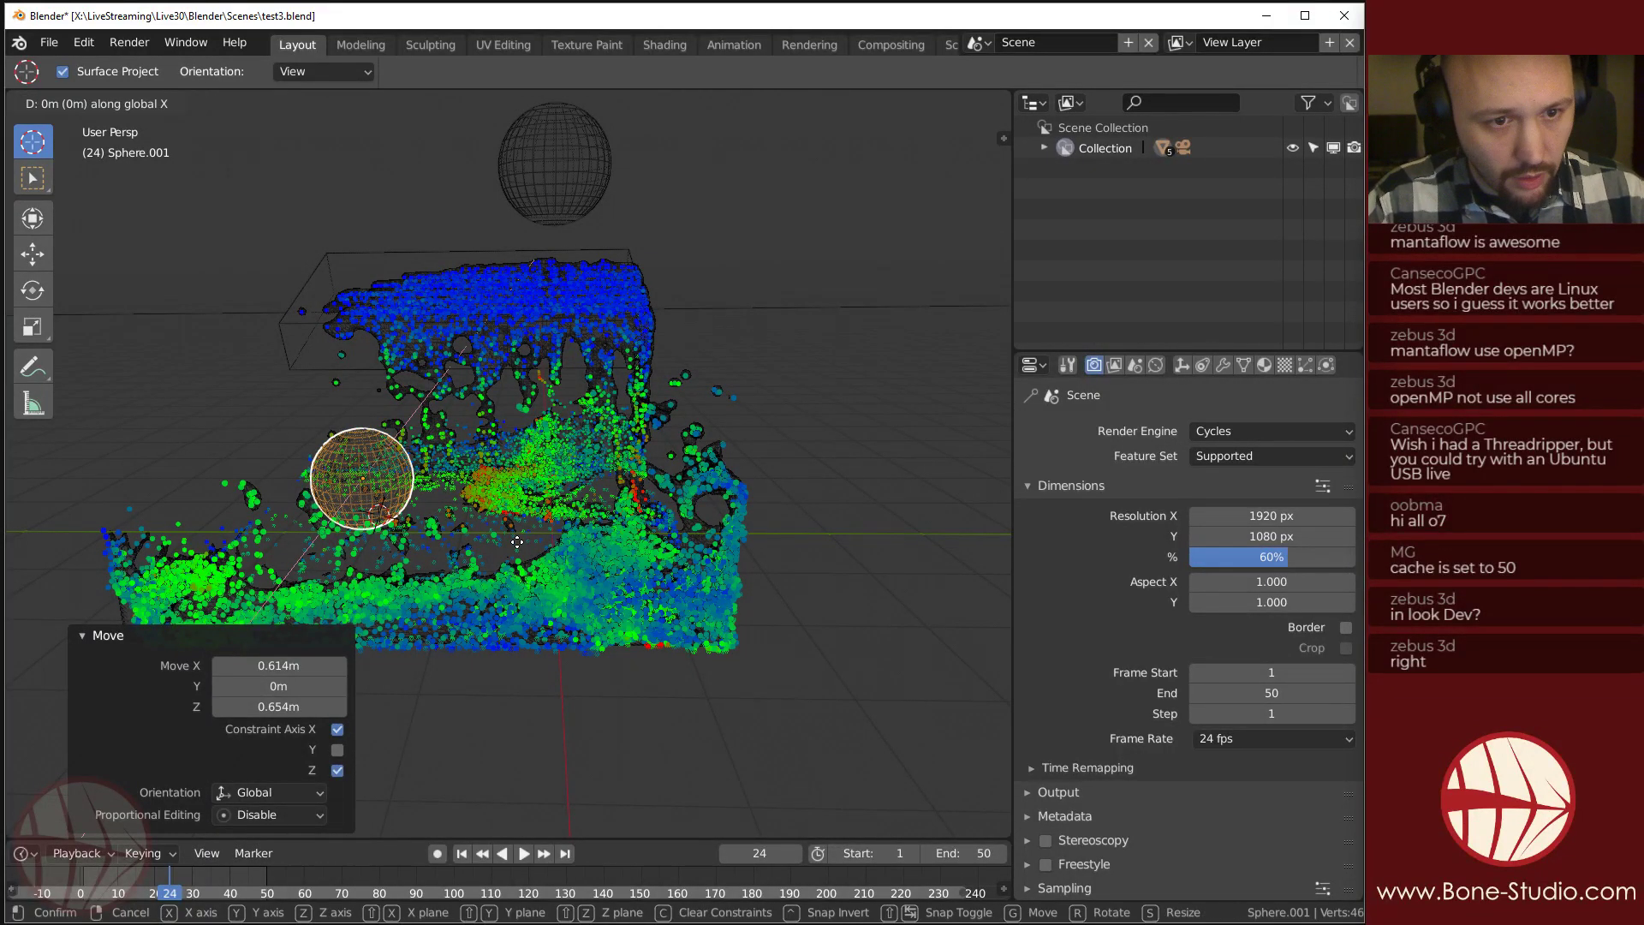
key("y")
left_click(517, 541)
middle_click_drag(518, 542, 599, 599)
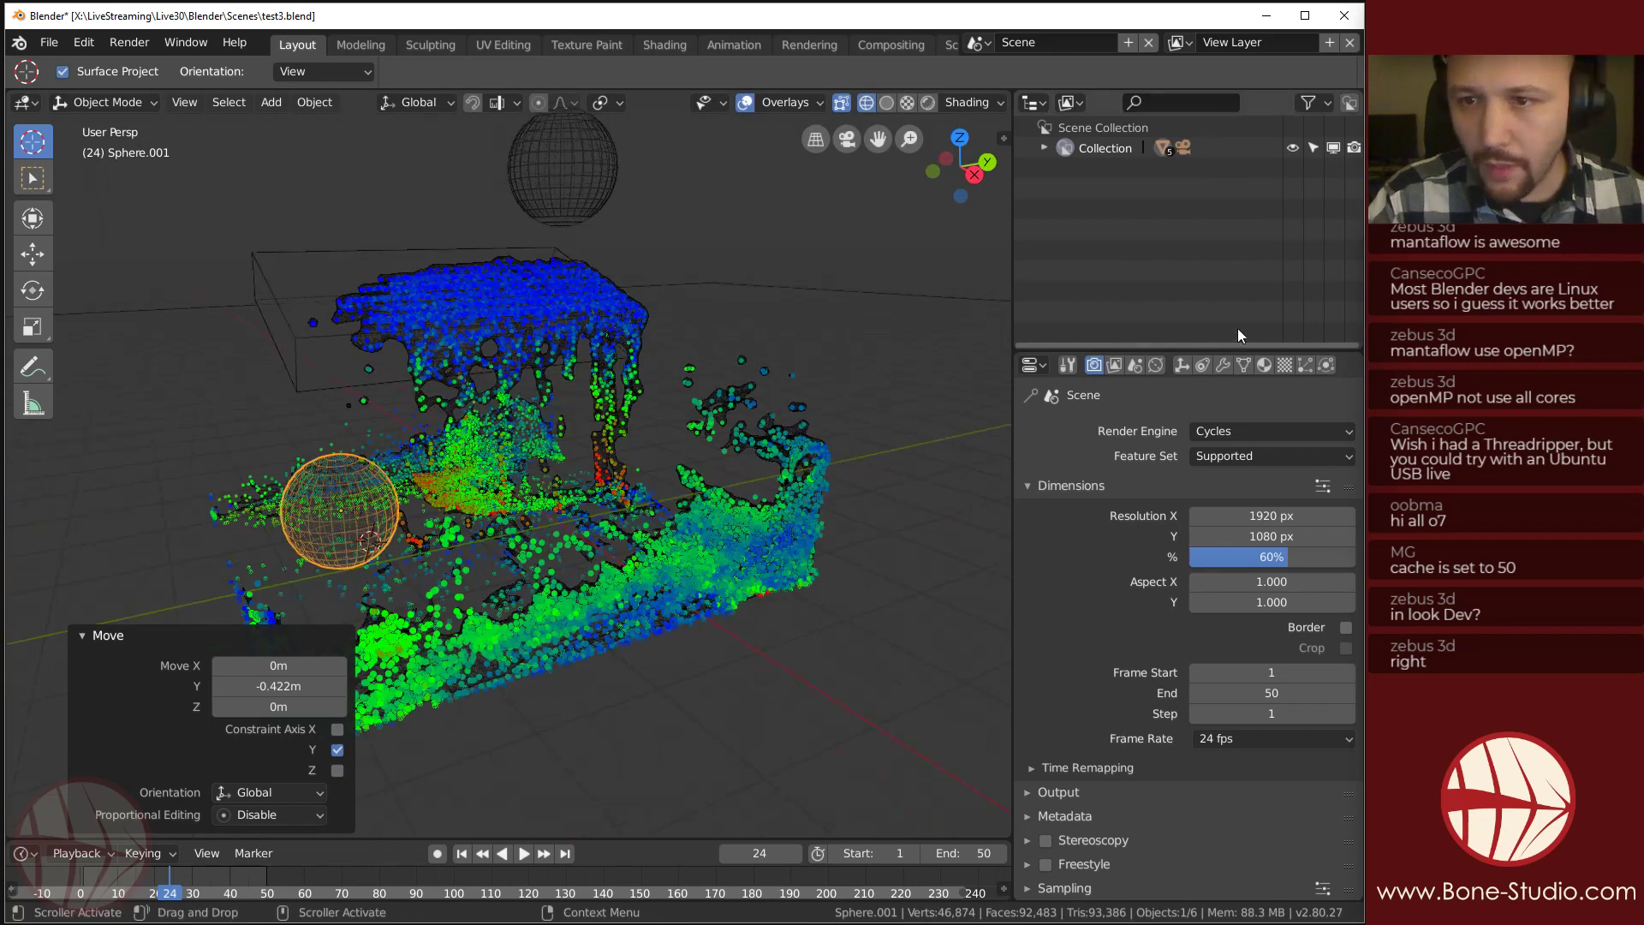
Enable Fluid physics on the new sphere, set its type to Flow and review the flow settings.
left_click(1326, 366)
left_click(1267, 479)
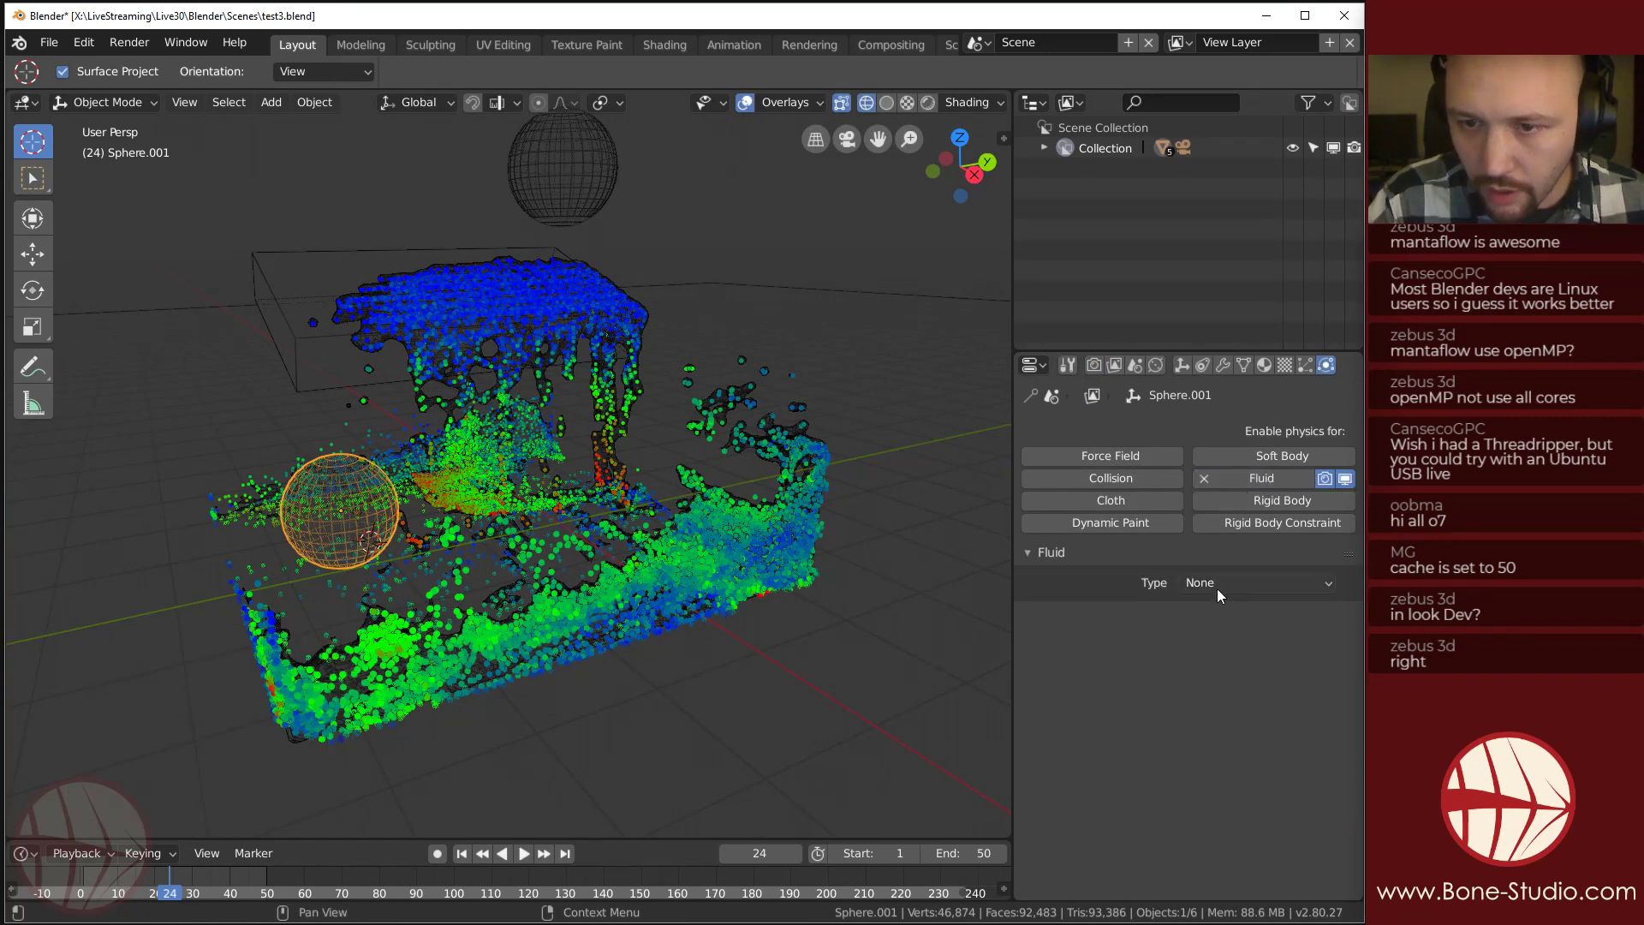
left_click(1241, 583)
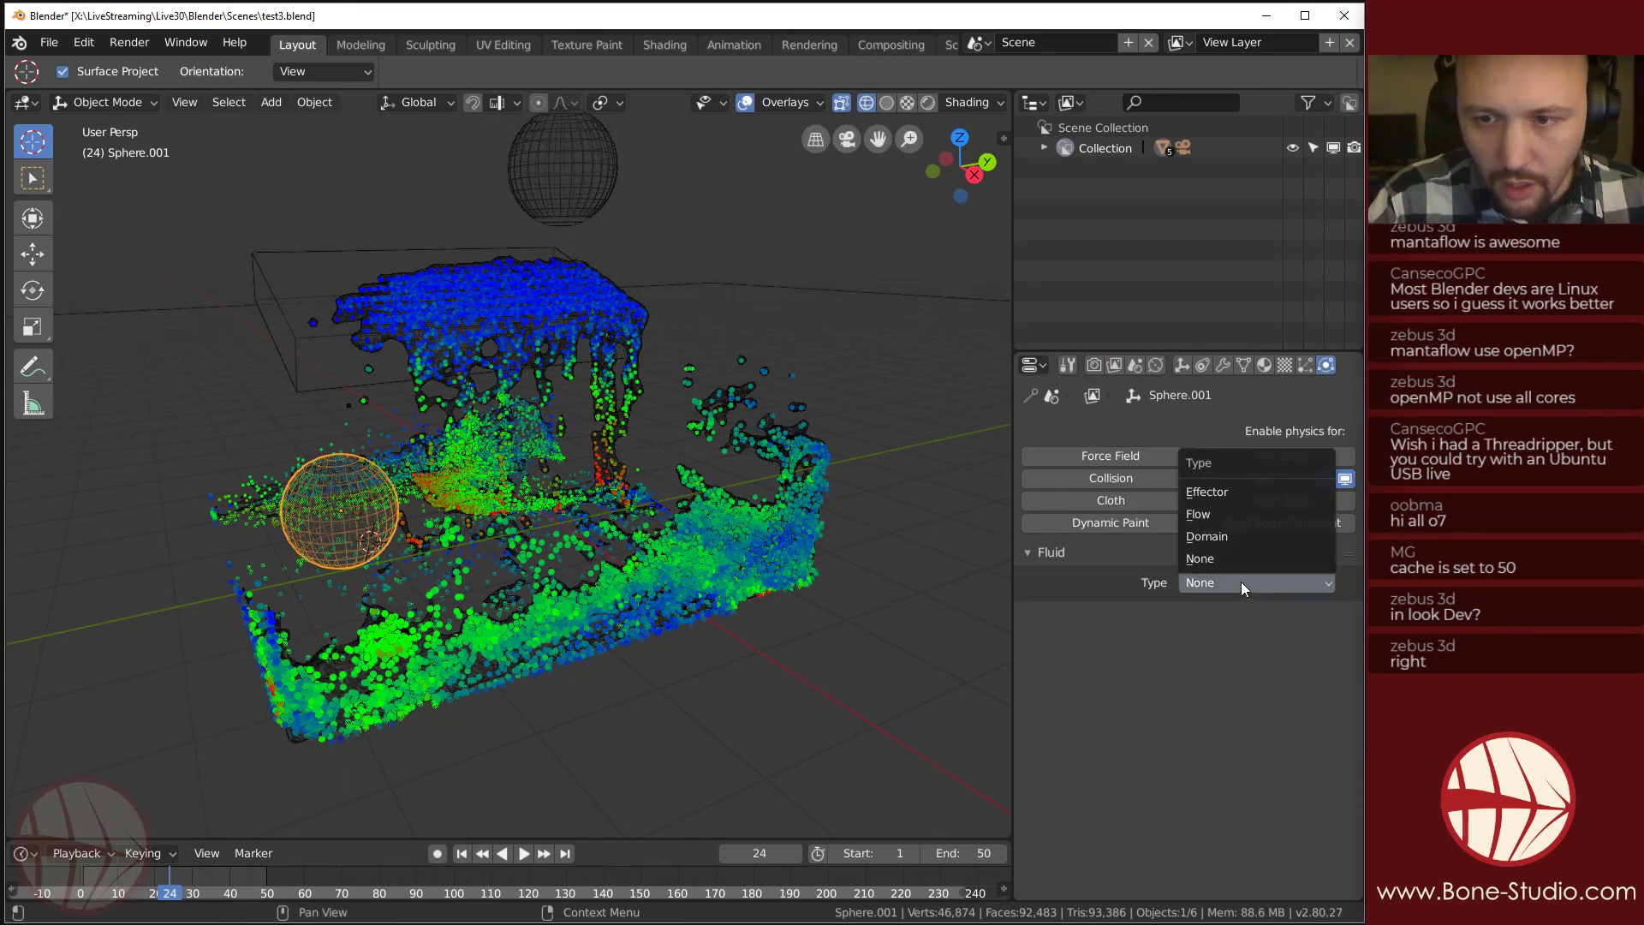
left_click(1225, 514)
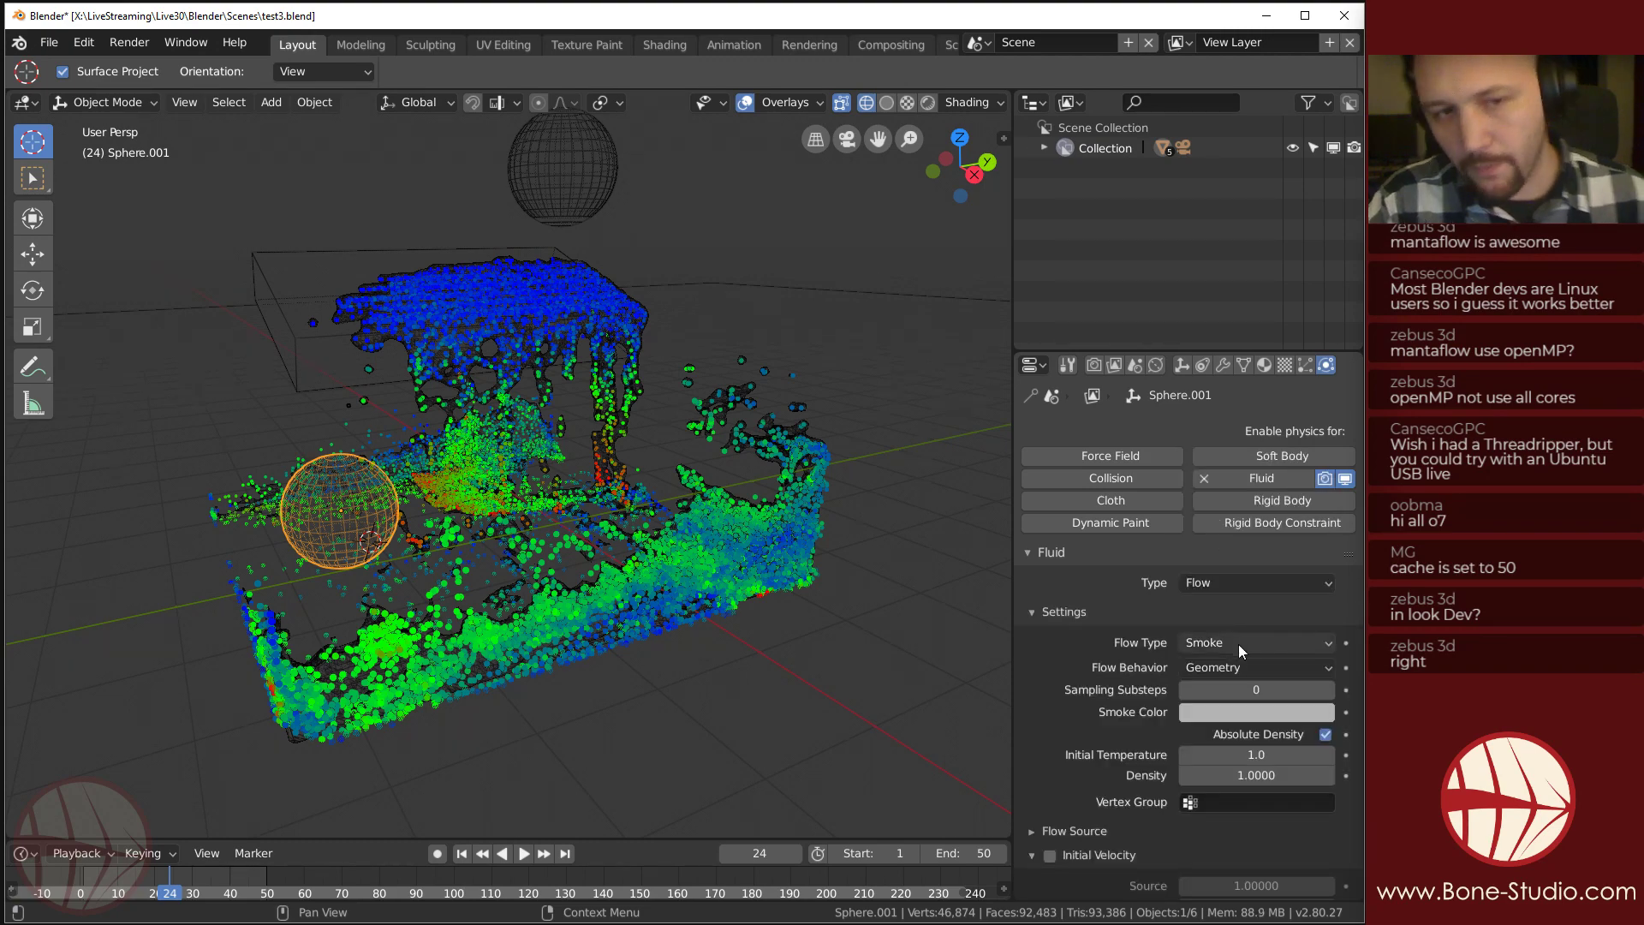
middle_click_drag(968, 642, 1075, 639)
scroll(1081, 748, "down", 3)
scroll(1072, 728, "up", 2)
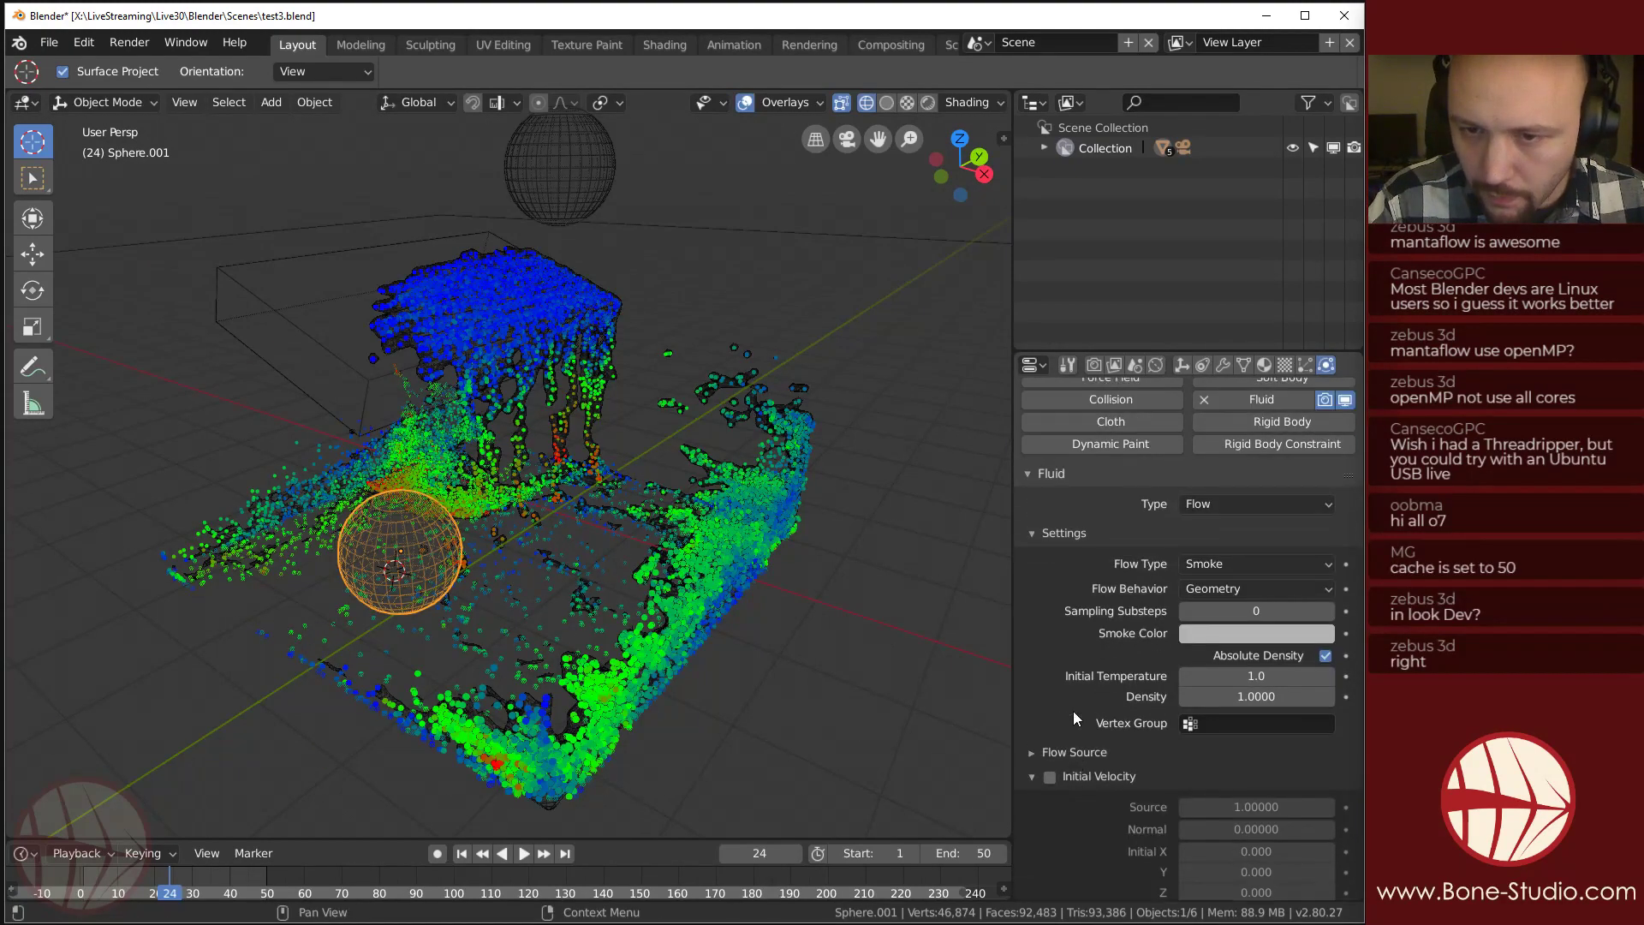
middle_click_drag(558, 593, 602, 610)
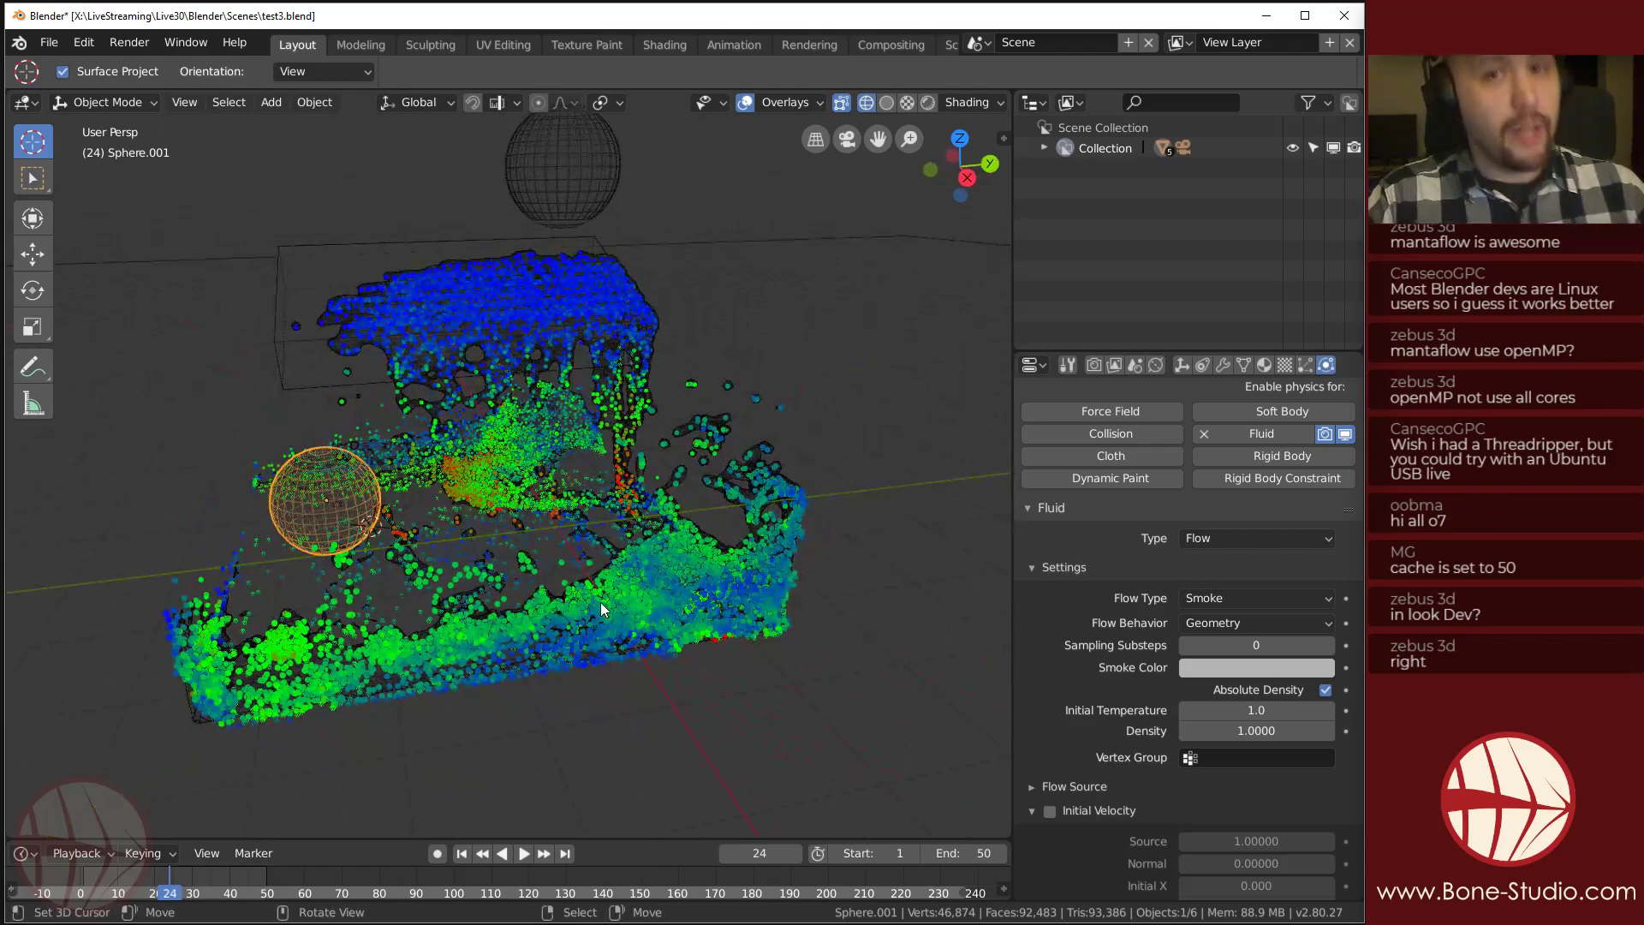
Duplicate the liquid domain cube in place and remove the Fluid physics from the copy.
left_click(788, 570)
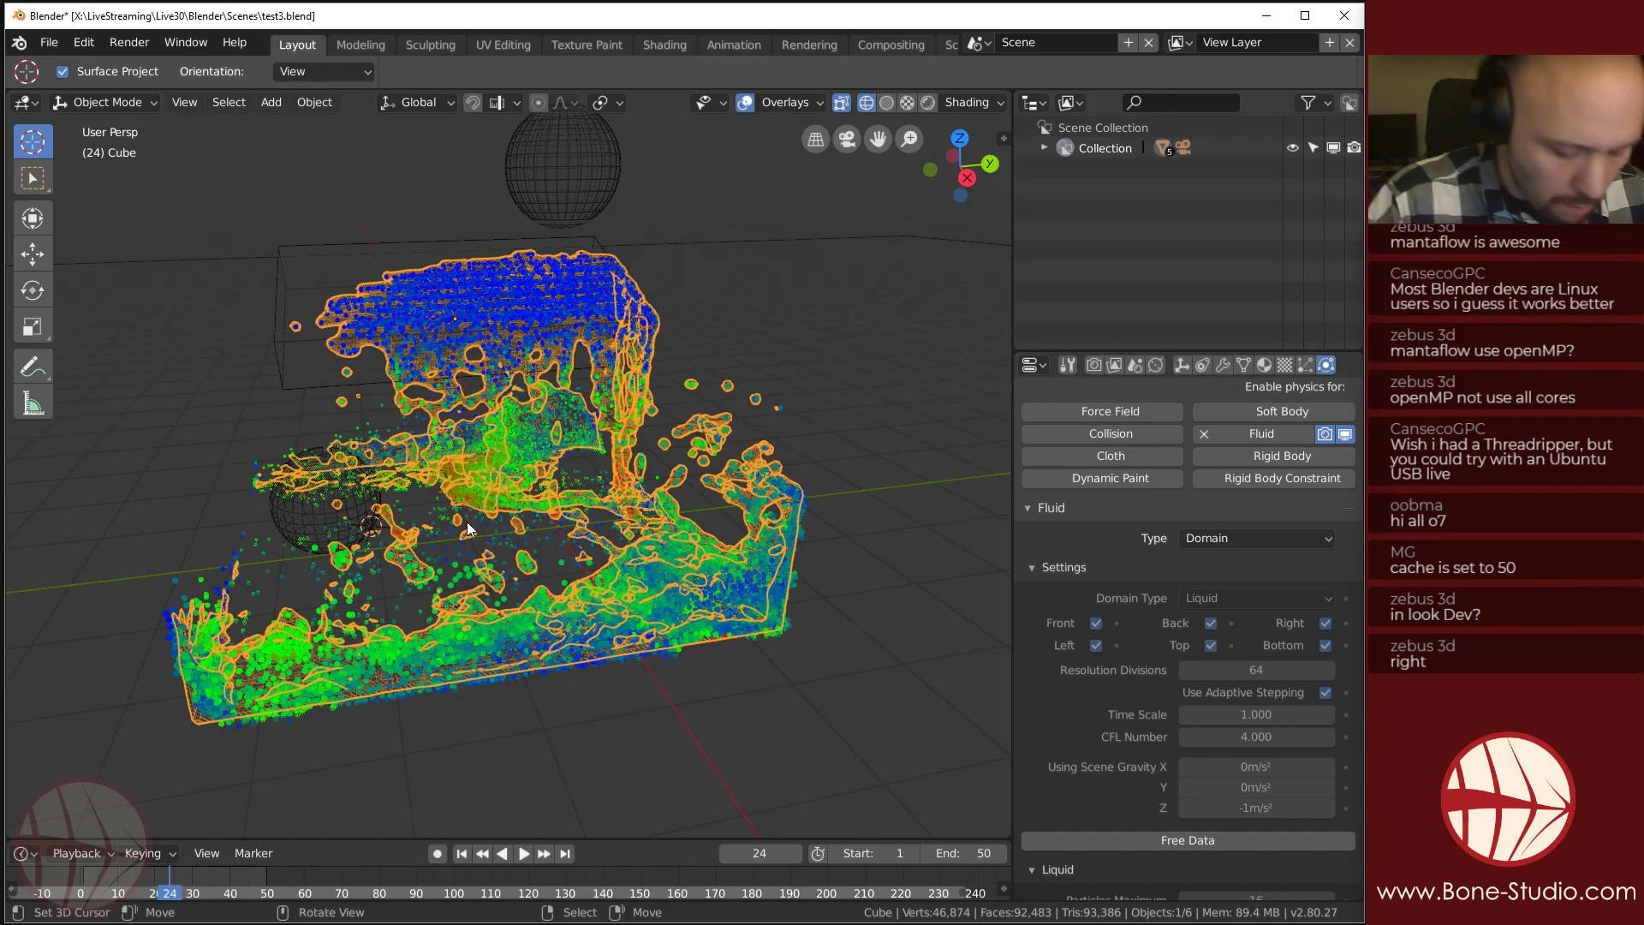
key("shift+d")
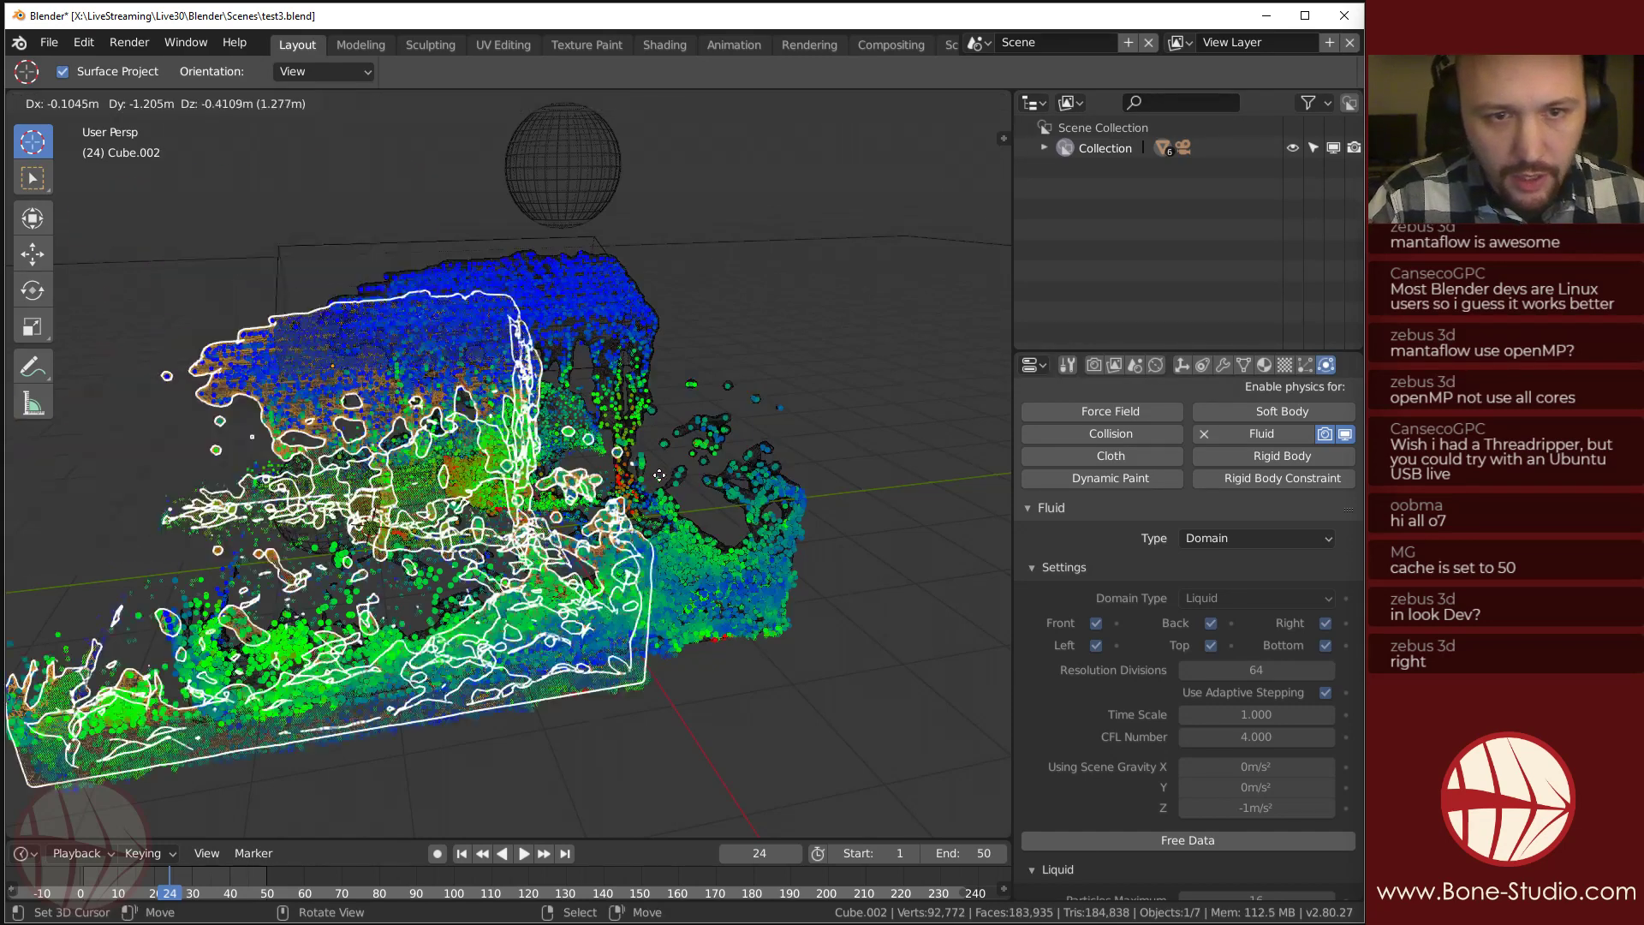
key("Escape")
left_click(1272, 433)
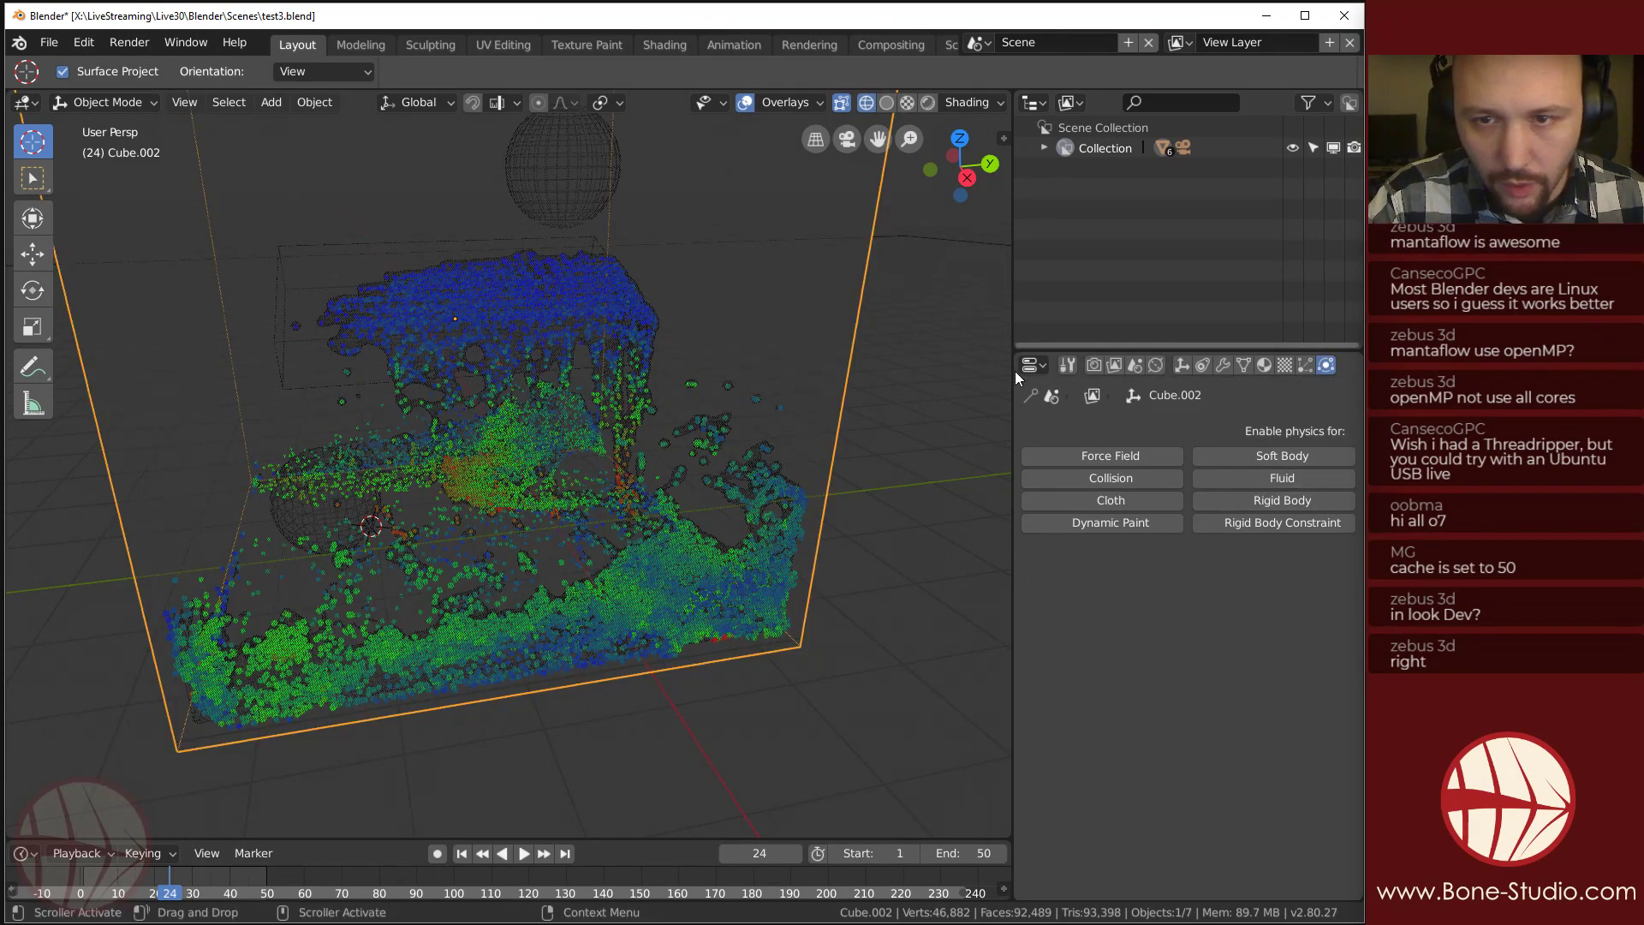
Rename the duplicated domain cube as Smoke_Domain.
left_click(1043, 145)
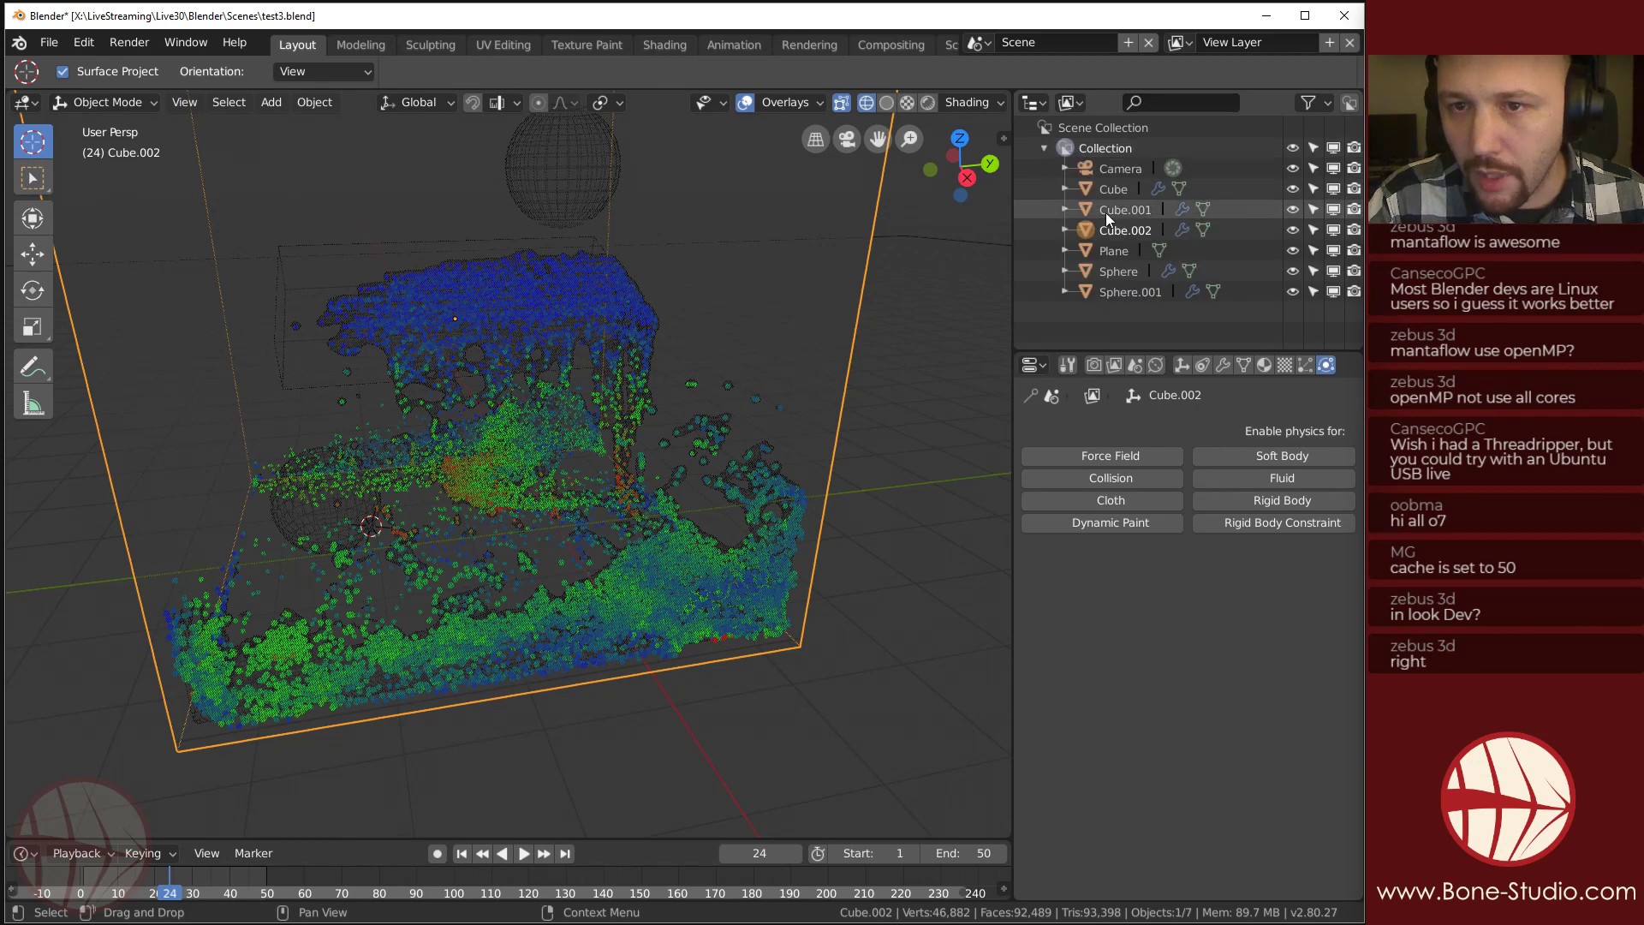
double_click(1126, 229)
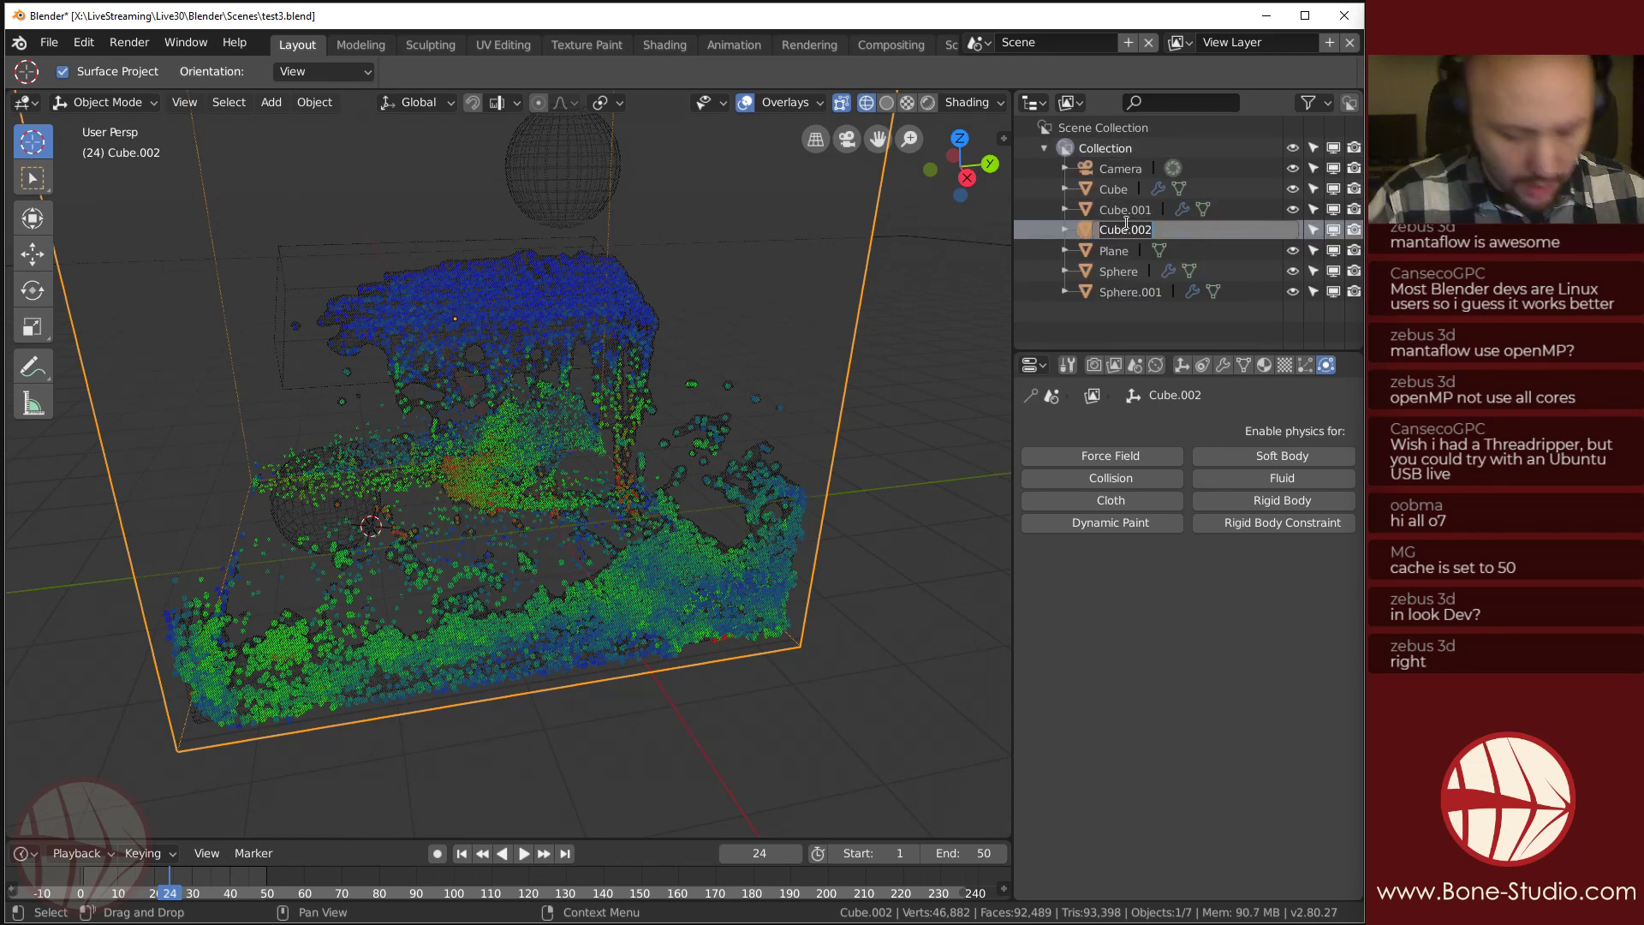
type("Smoke_Domain")
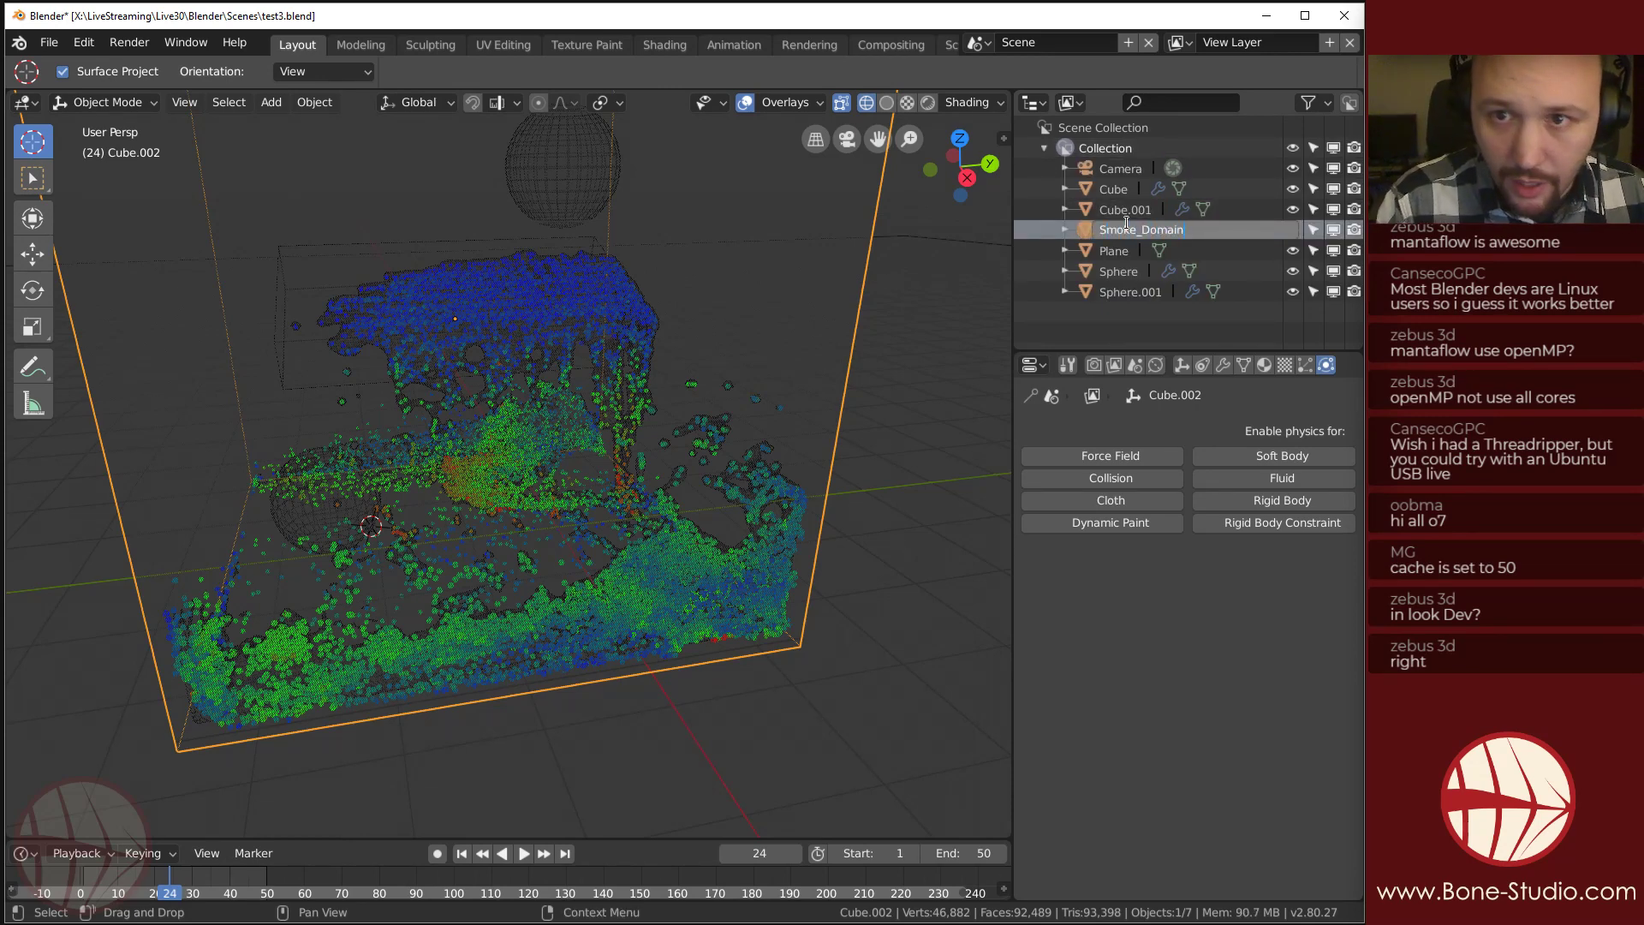
key("Return")
Rename the box-shaped collision effector as Collider.
left_click(1122, 209)
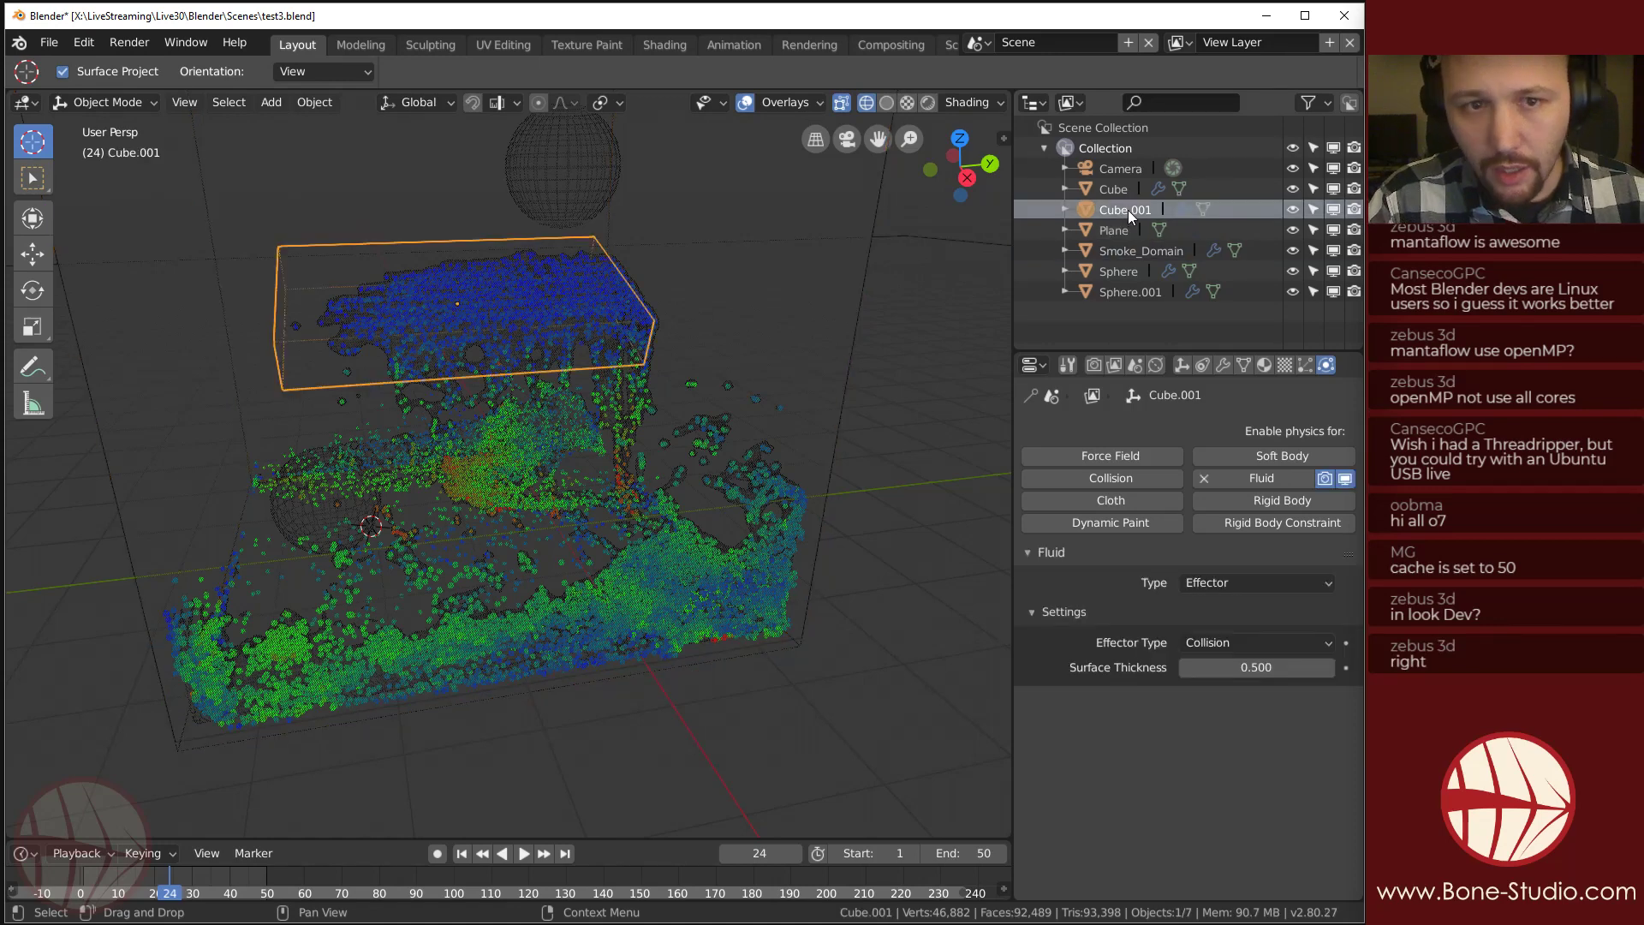
double_click(1120, 210)
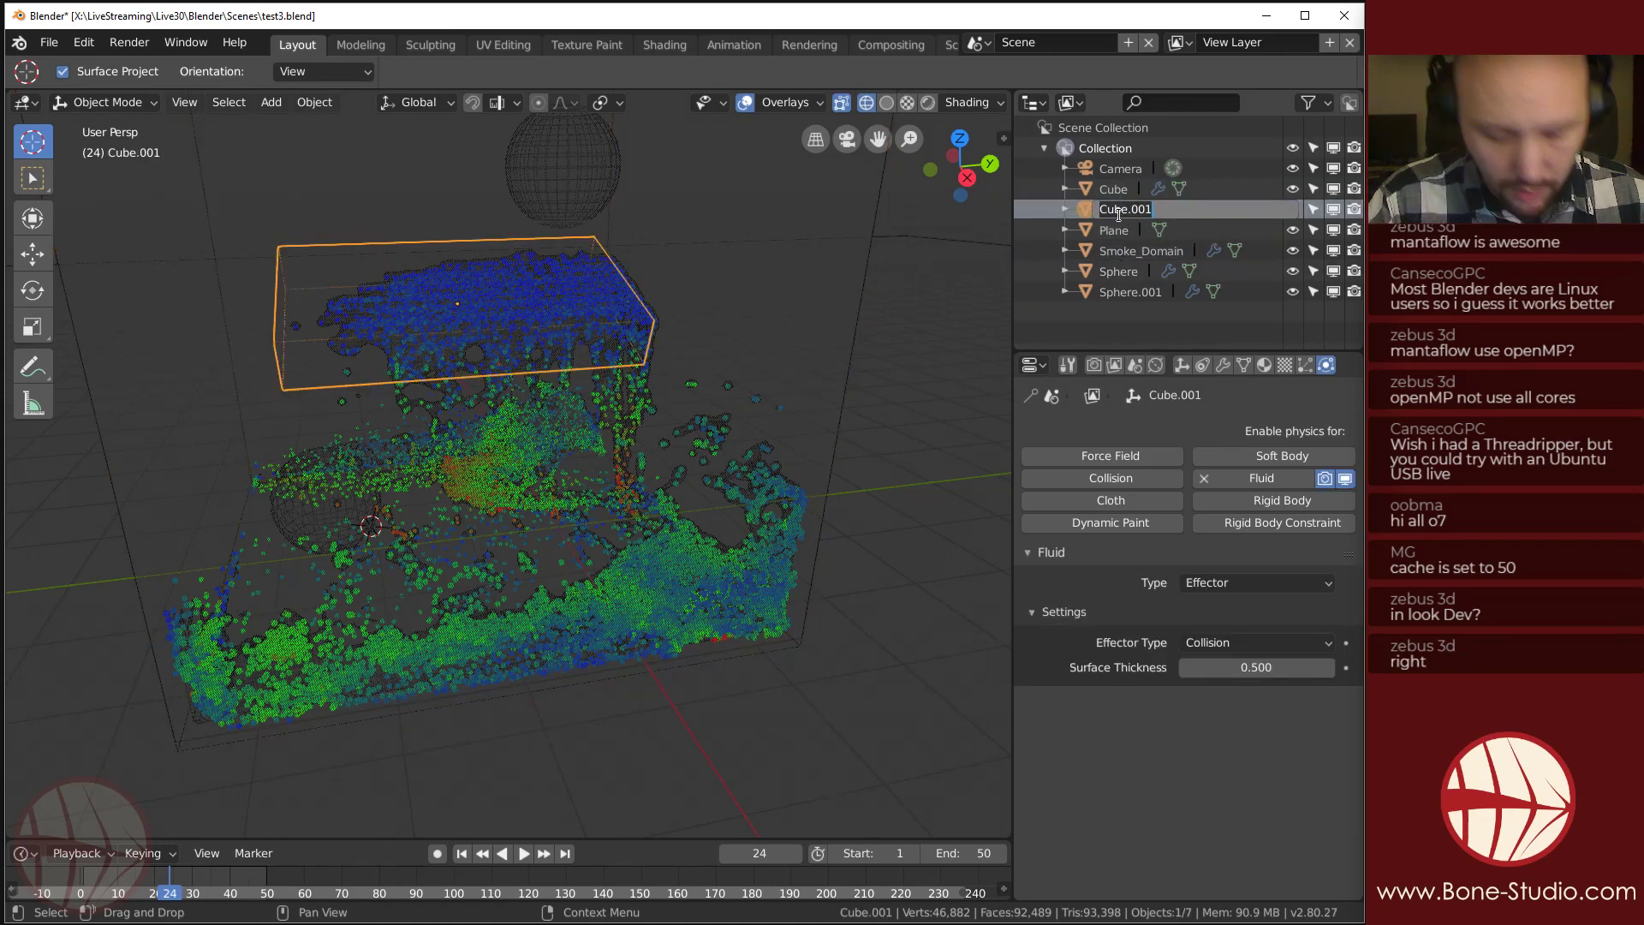
type("Collider")
key("Return")
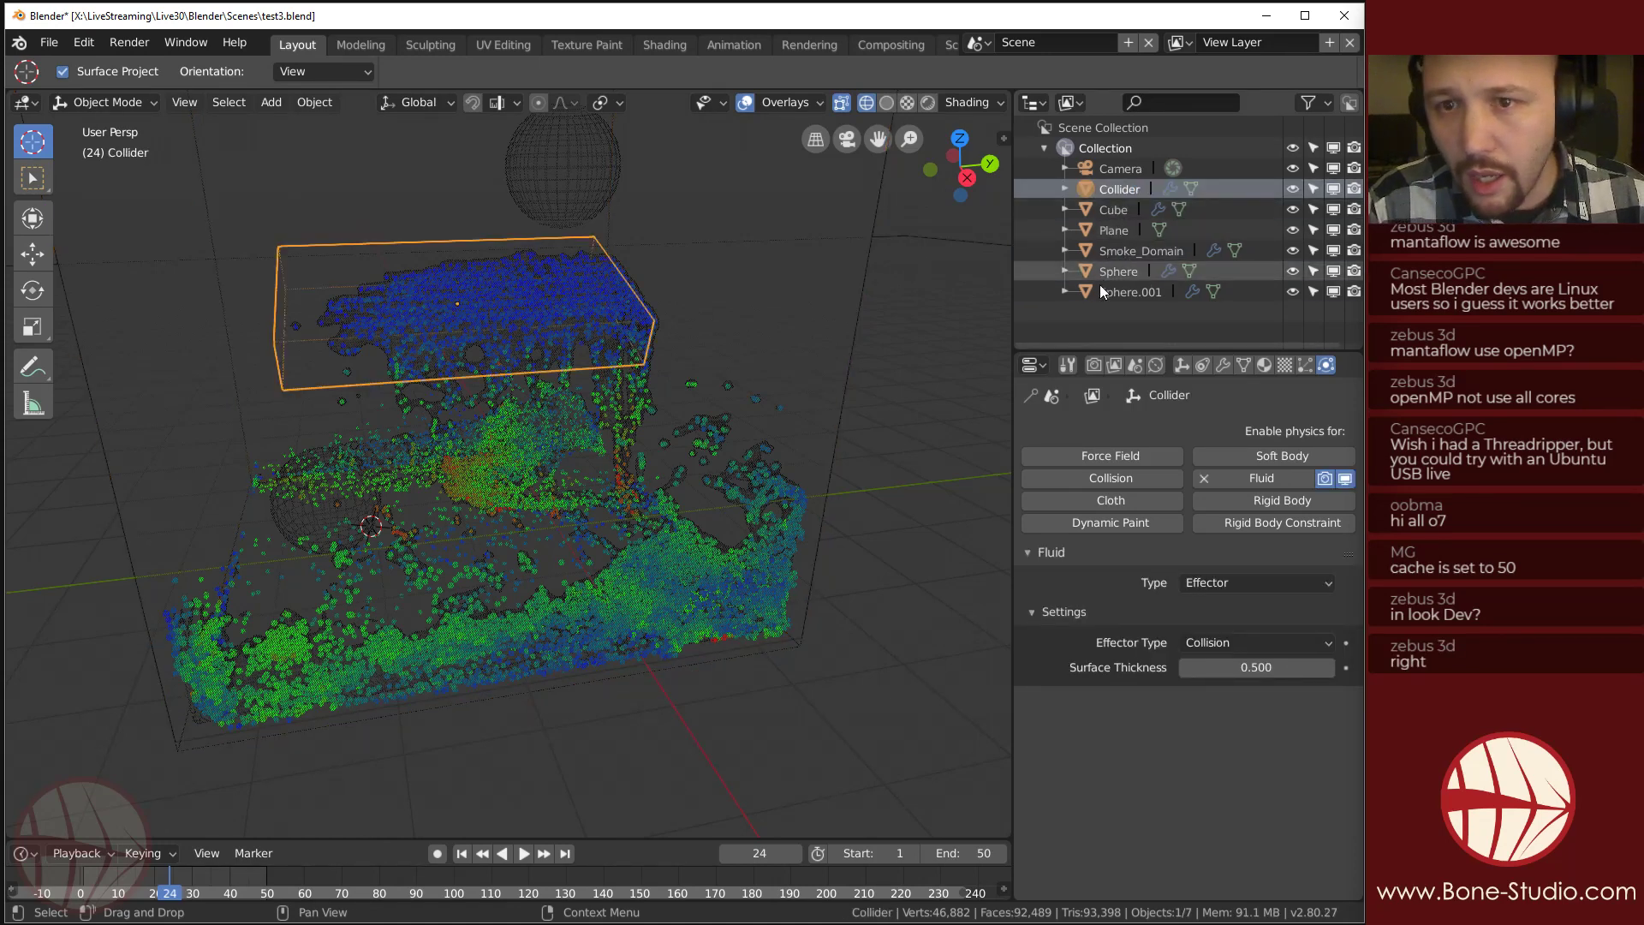
Rename the original liquid domain cube as Liquid_Domain.
left_click(1117, 210)
double_click(1115, 212)
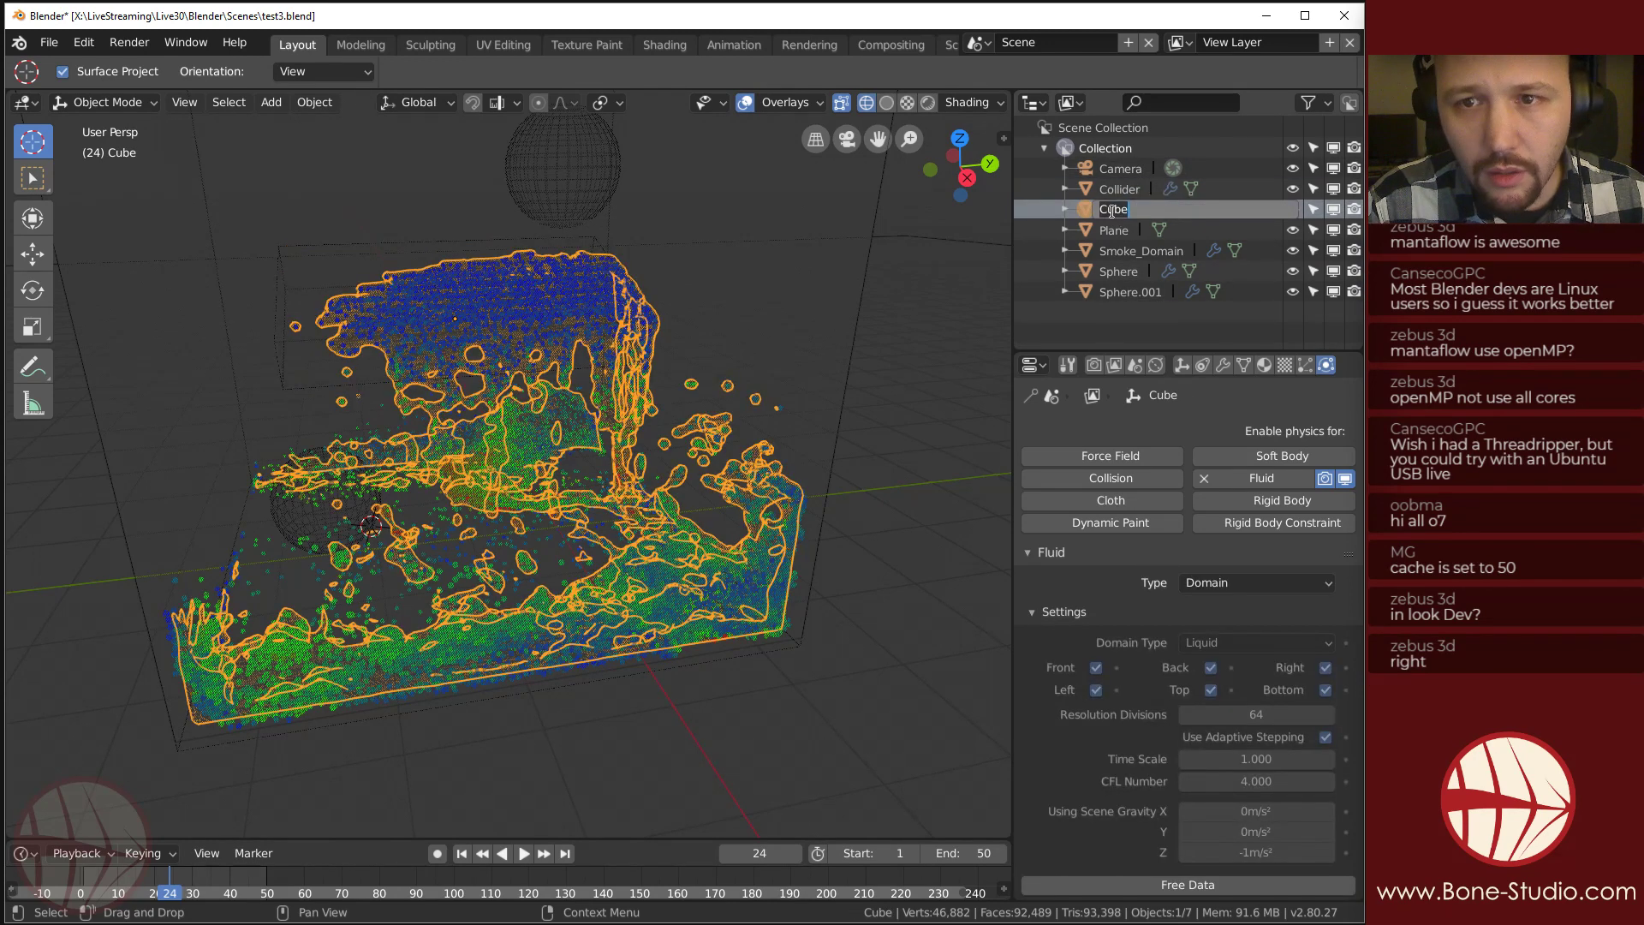
type("Liquid_Doma")
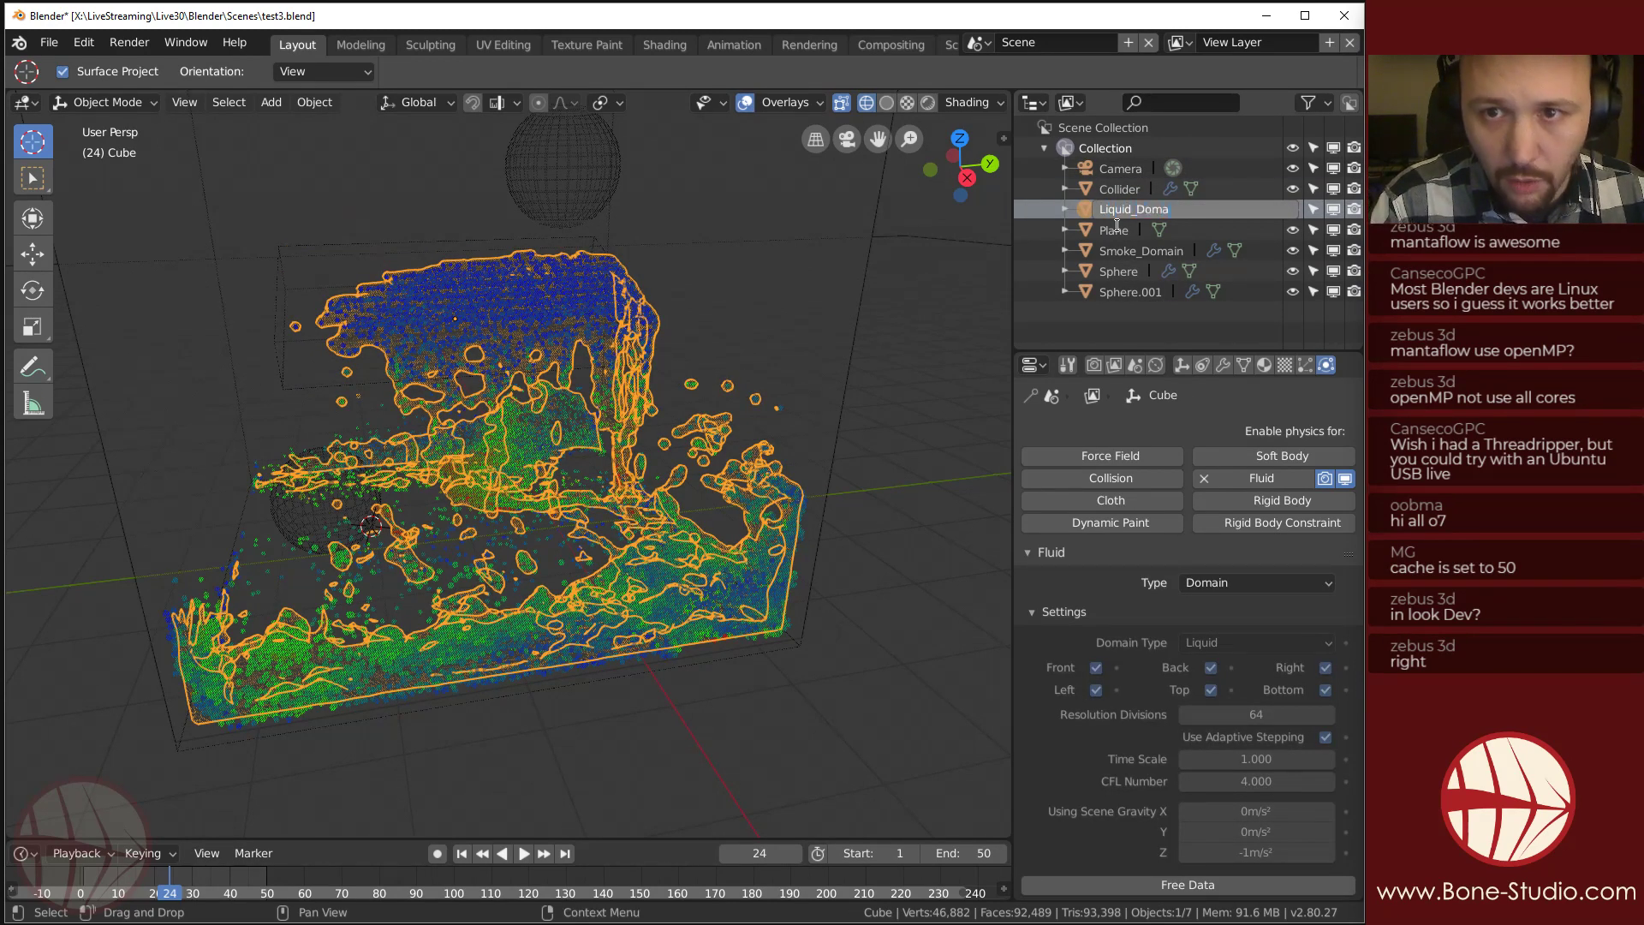
type("in")
key("Return")
Enable Fluid physics on Smoke_Domain and set its type to Domain.
left_click(1114, 228)
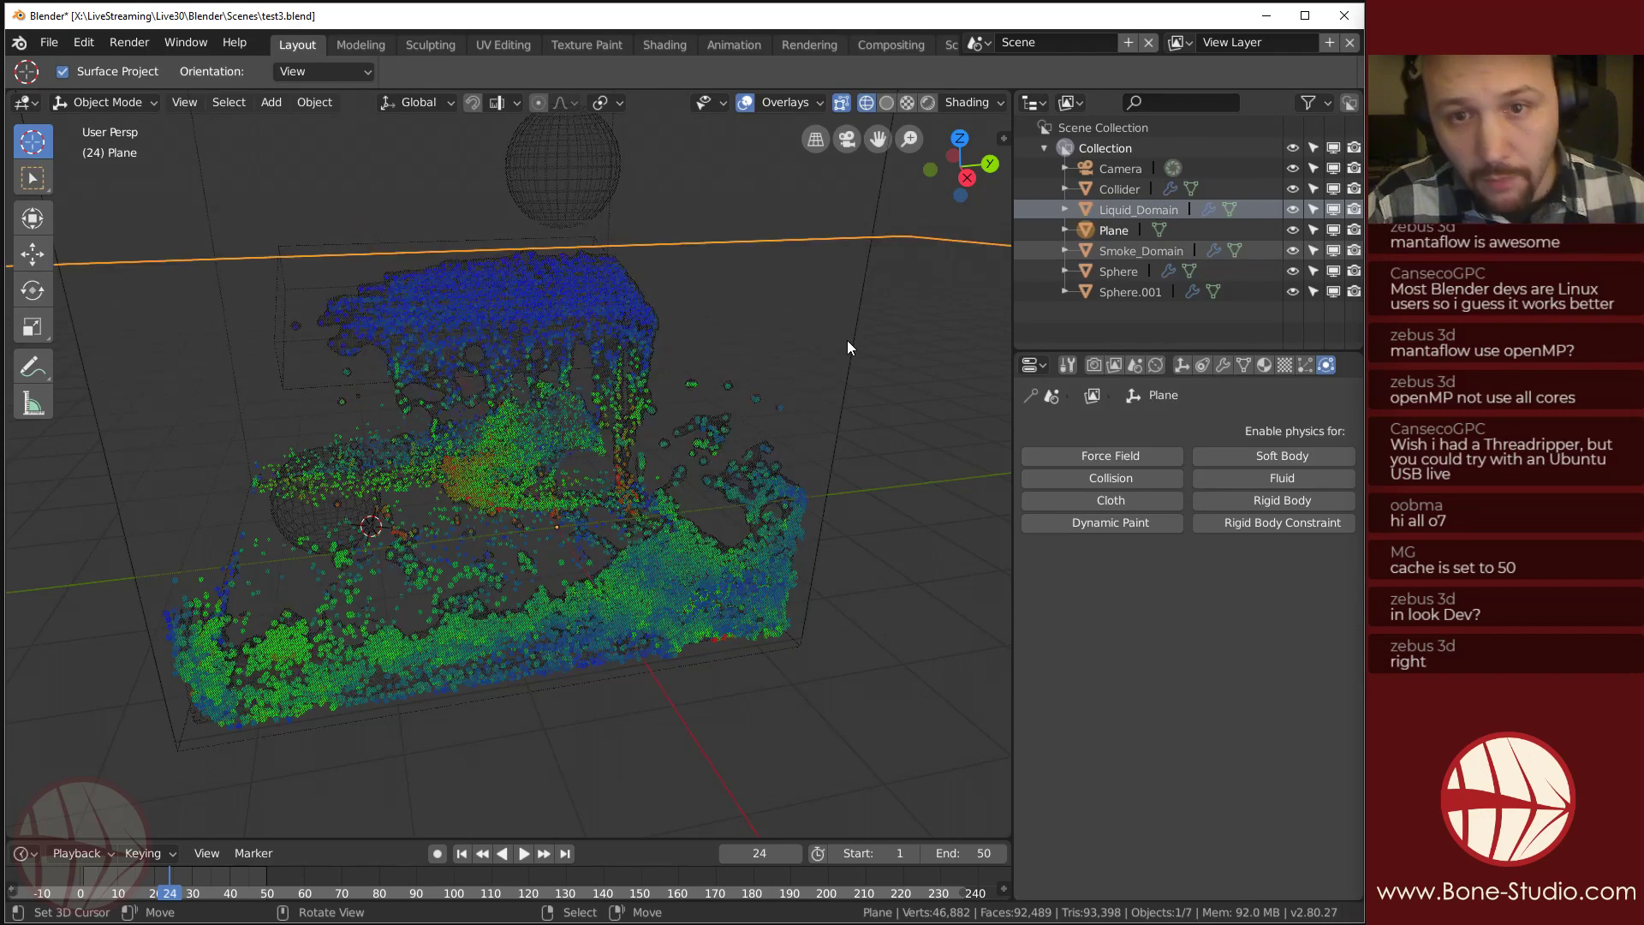
left_click(1140, 251)
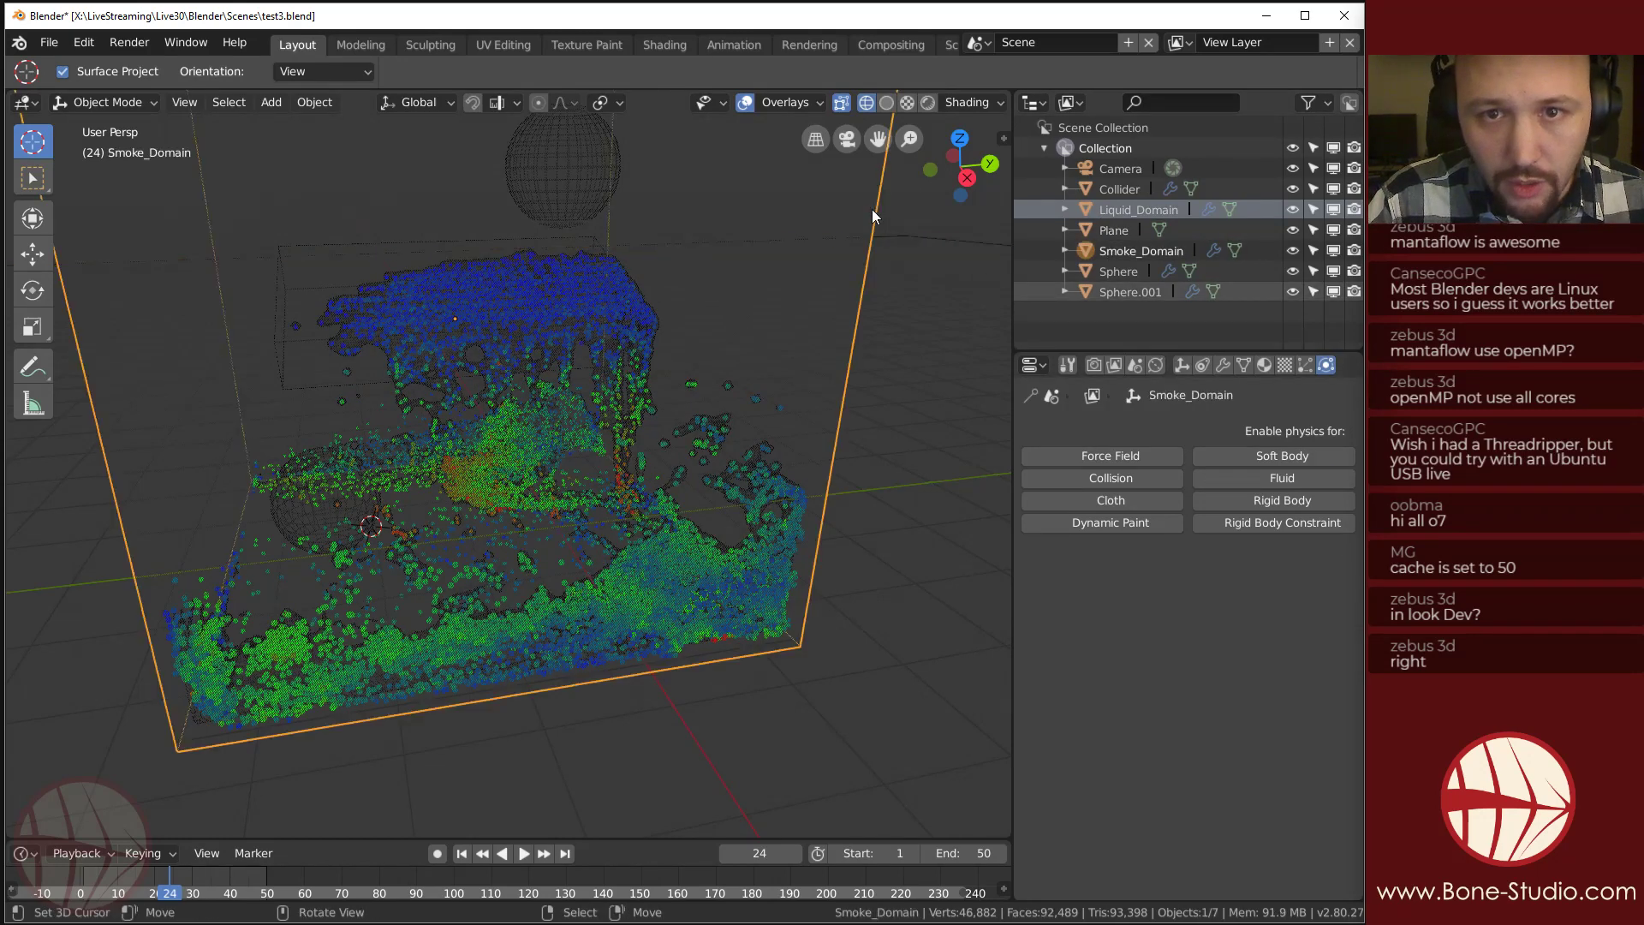
left_click(1282, 478)
left_click(1252, 579)
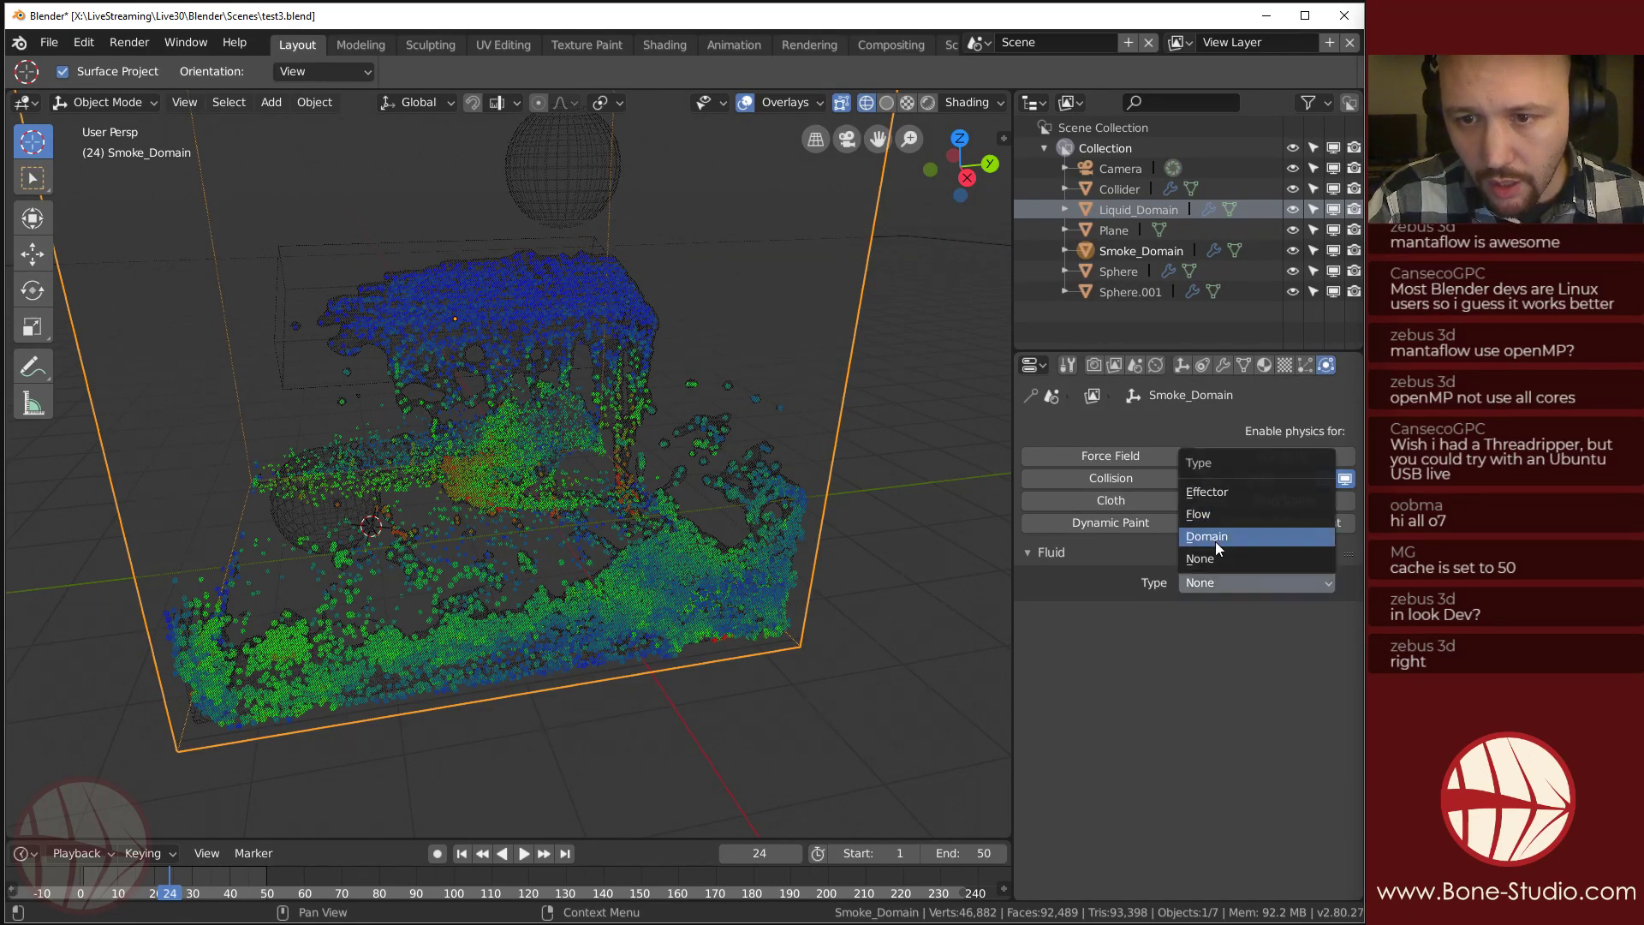
left_click(1216, 493)
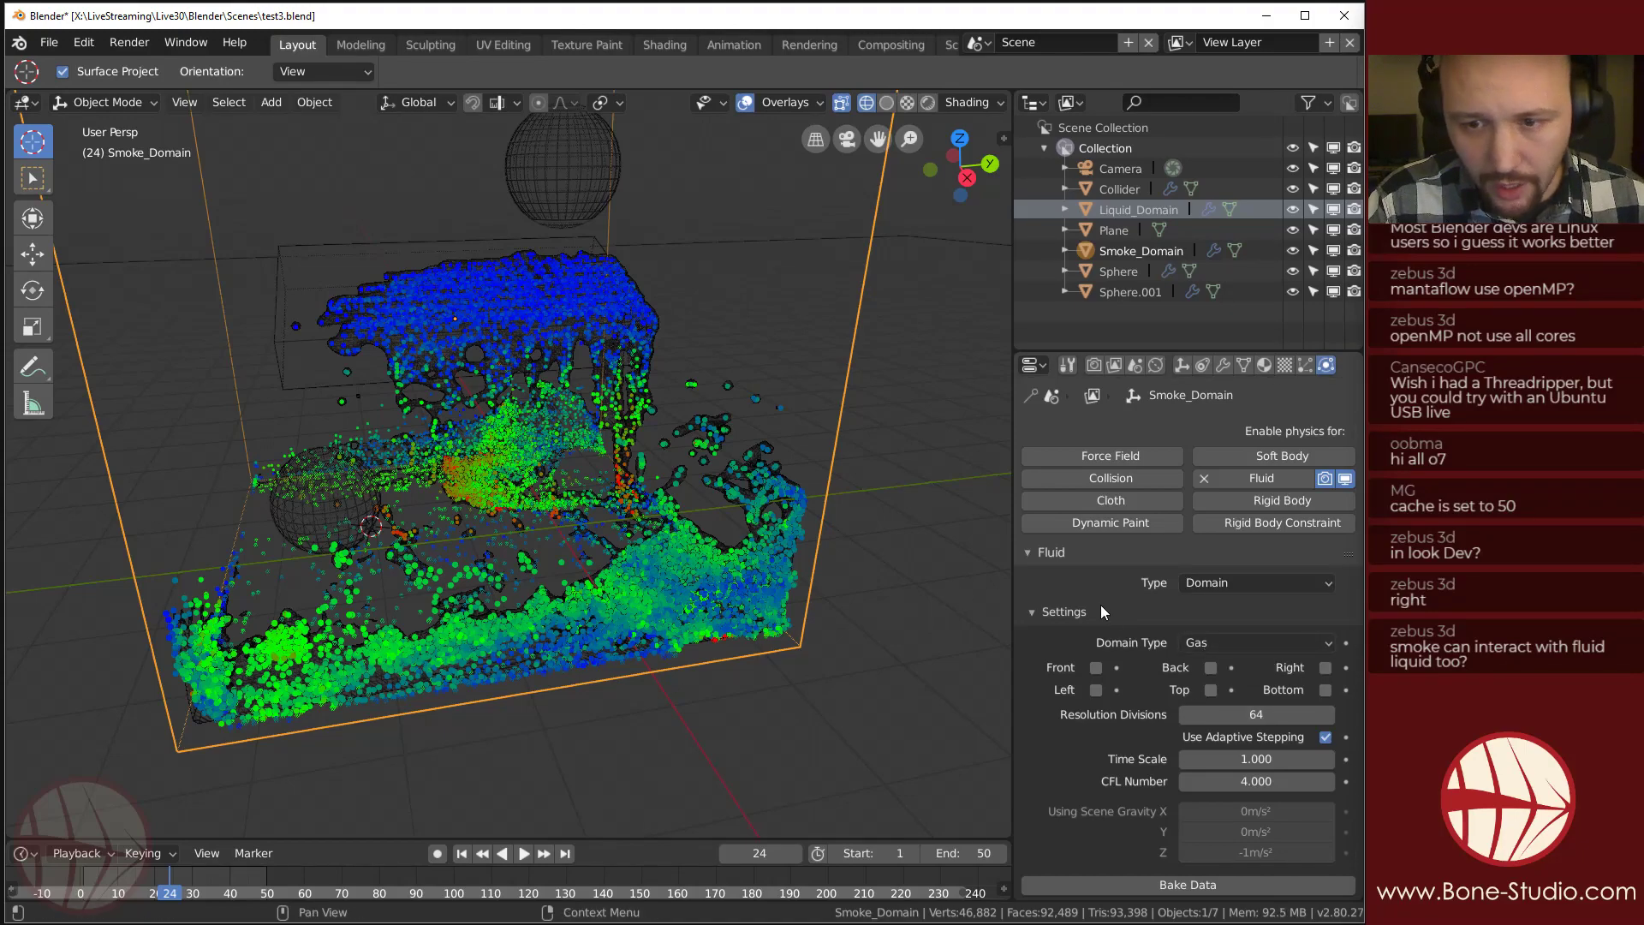
Save the scene over the existing test3.blend file.
middle_click_drag(446, 506, 489, 515)
scroll(484, 511, "down", 3)
key("F2")
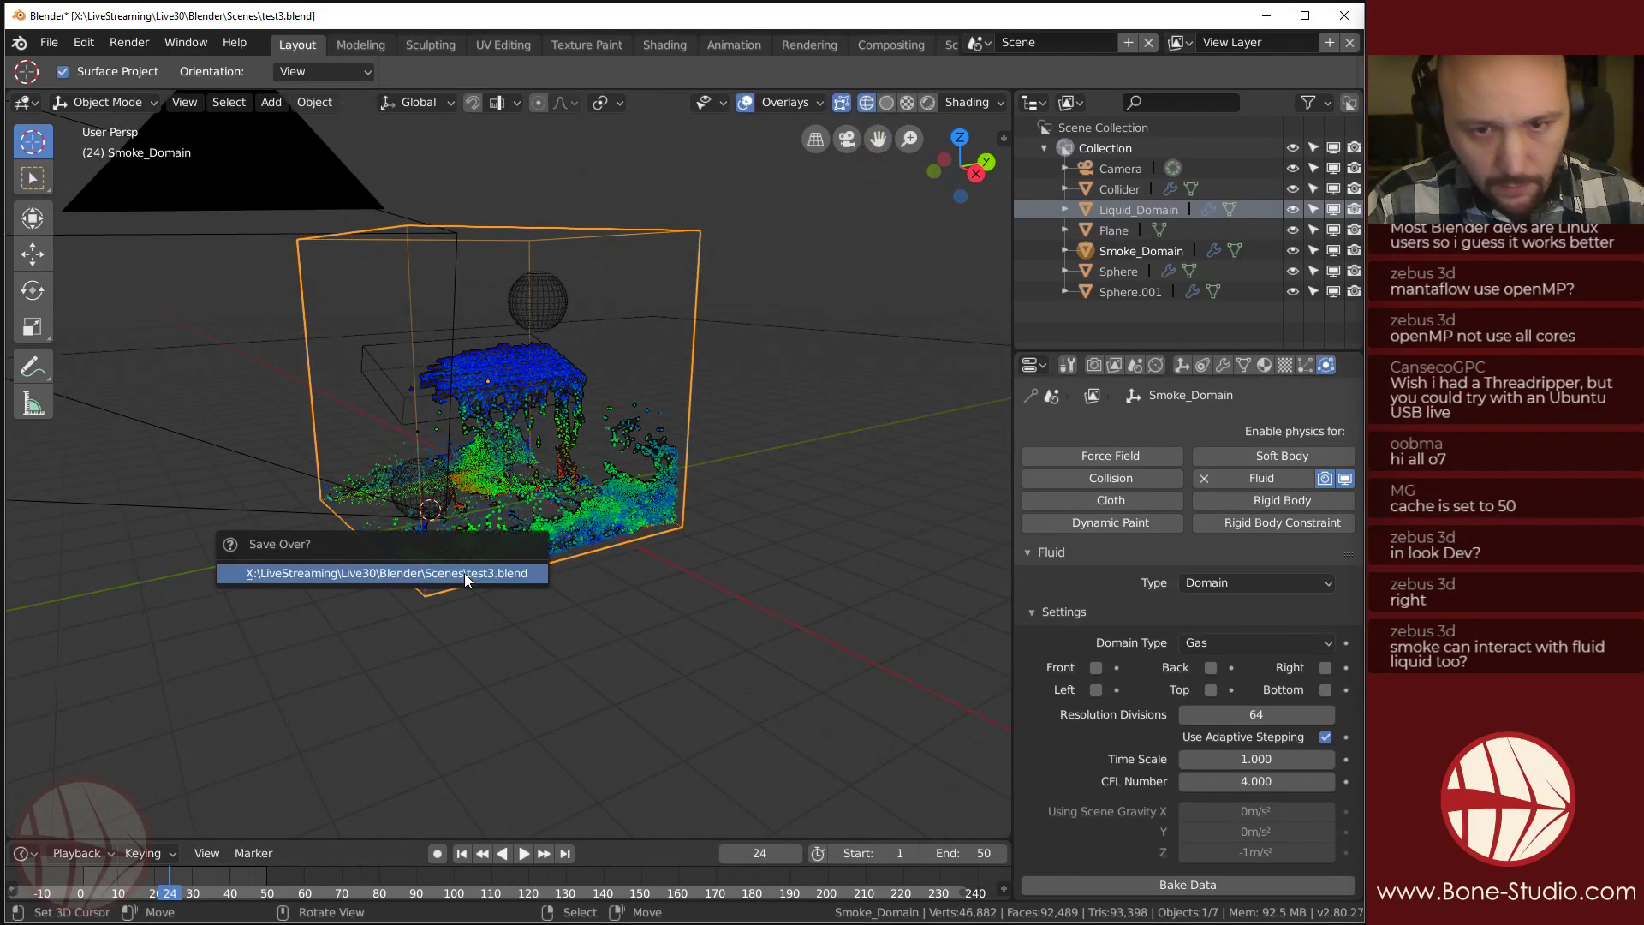
Browse for Smoke_Domain's cache location and create a folder named cache_test2_smoke in the Scenes directory.
scroll(1096, 685, "down", 12)
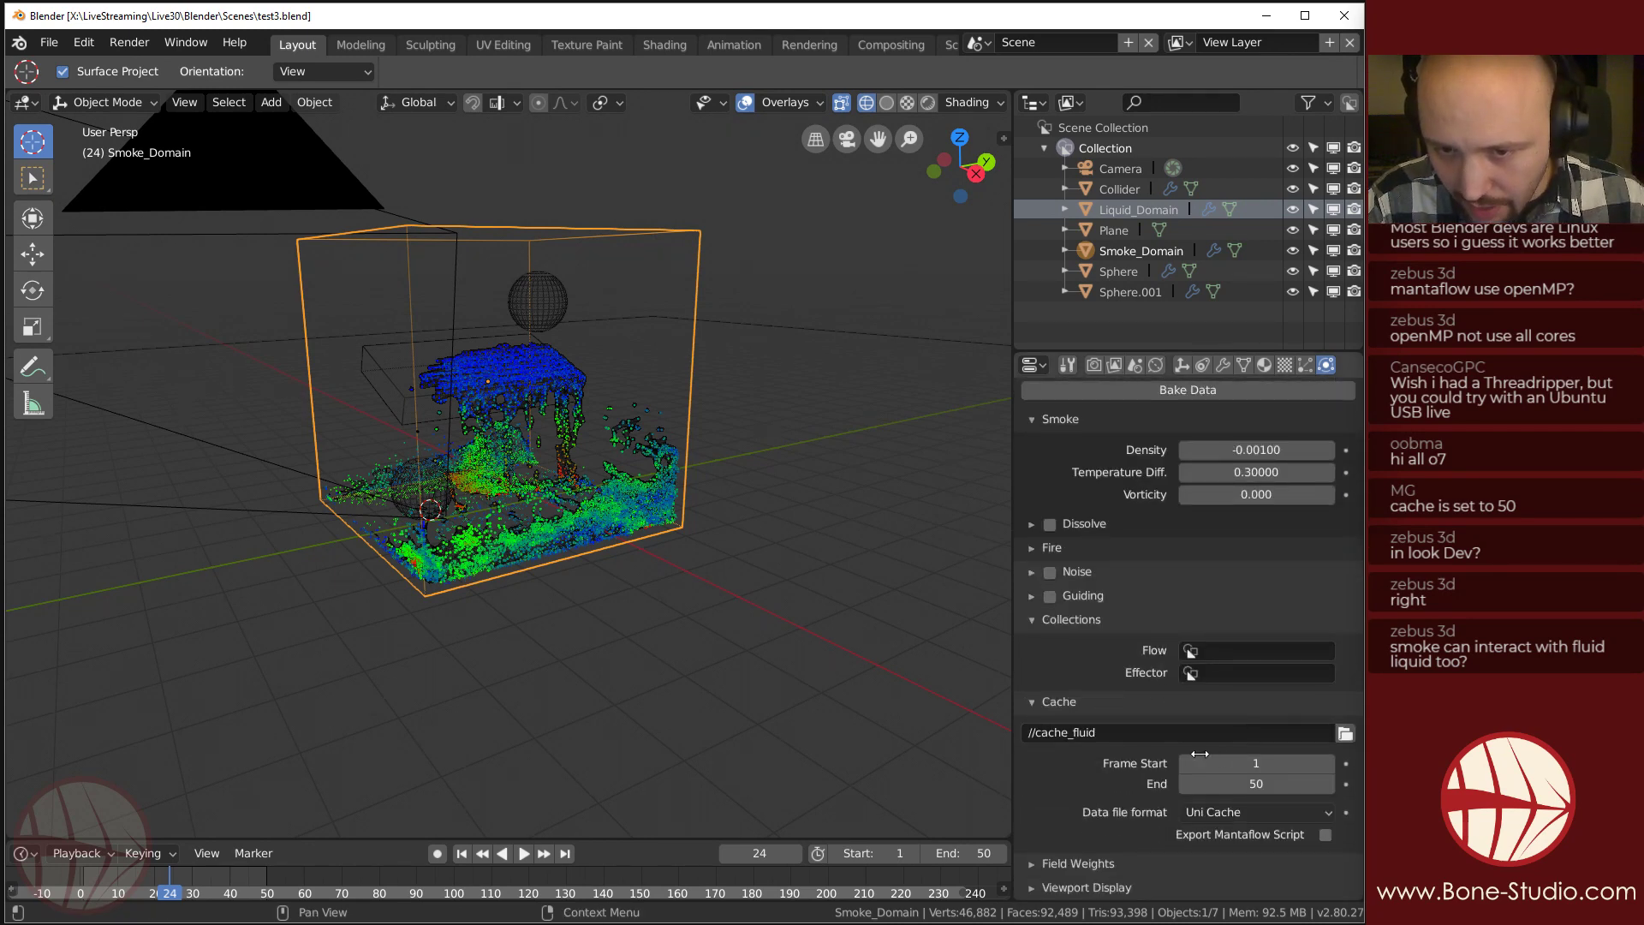
left_click(1345, 735)
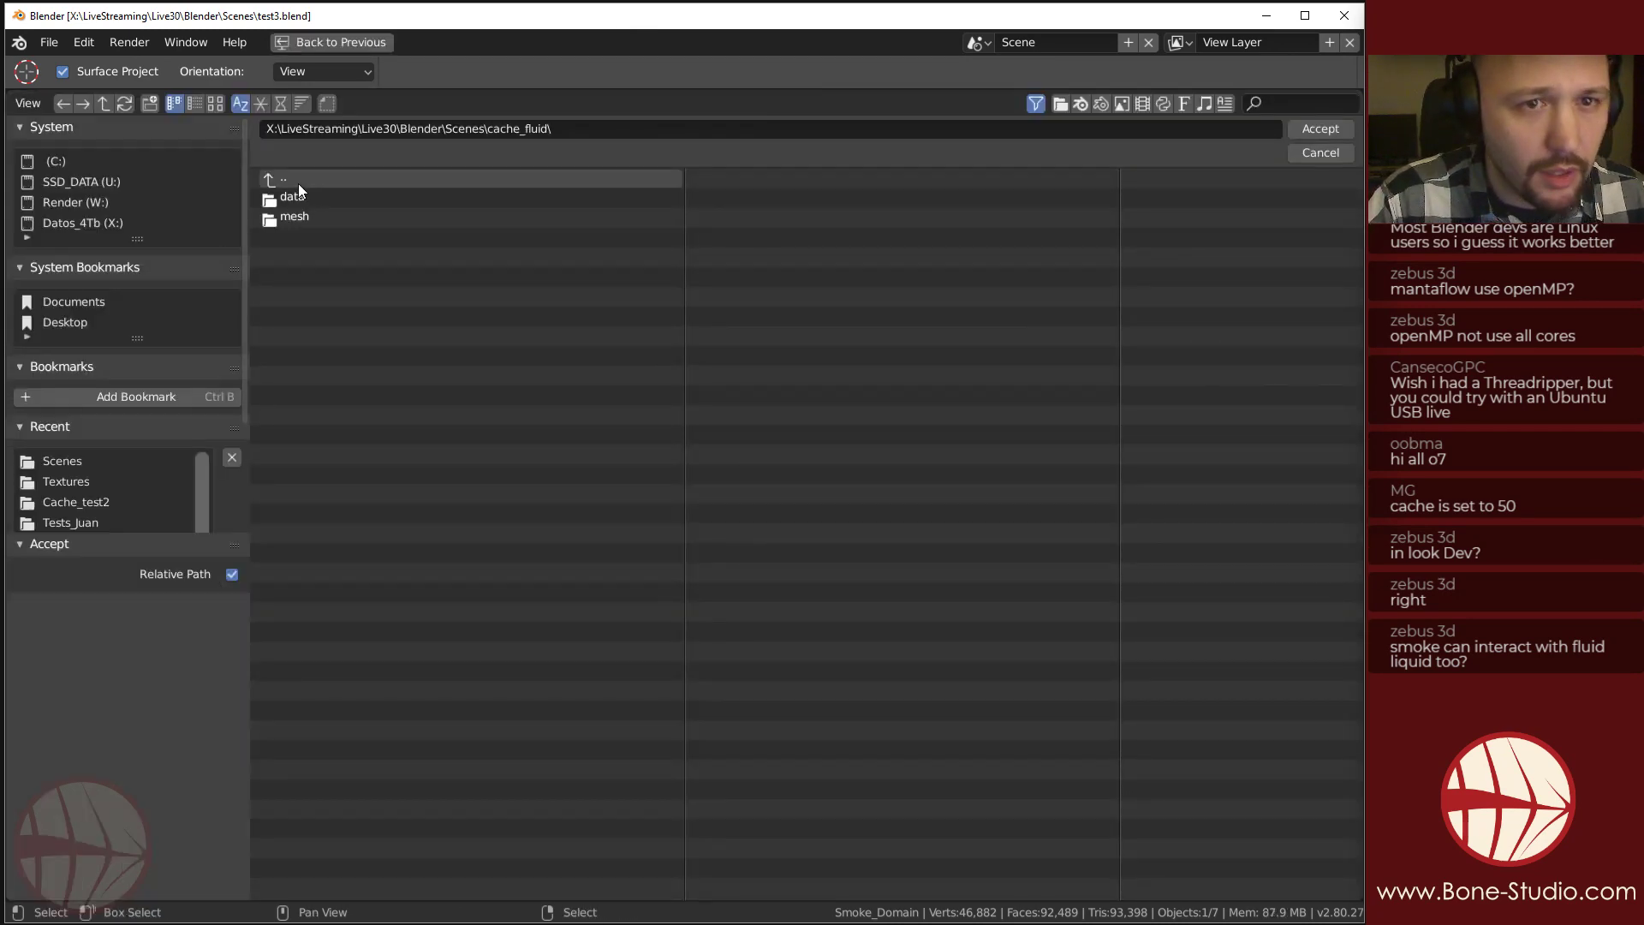
left_click(102, 461)
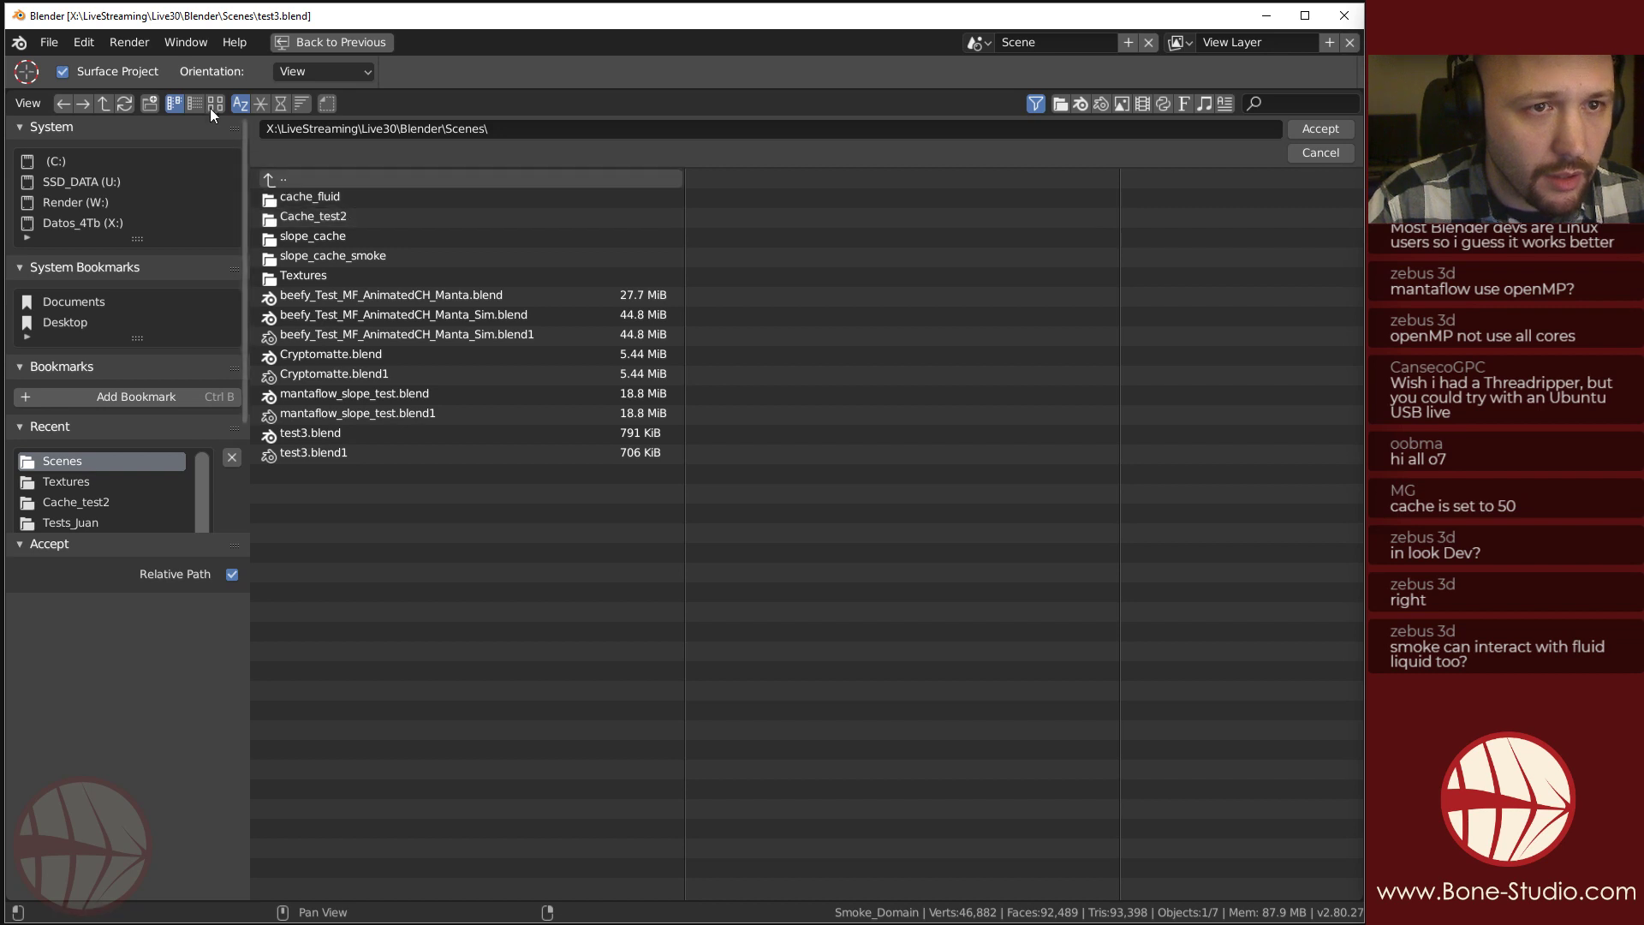
left_click(149, 103)
type("cach")
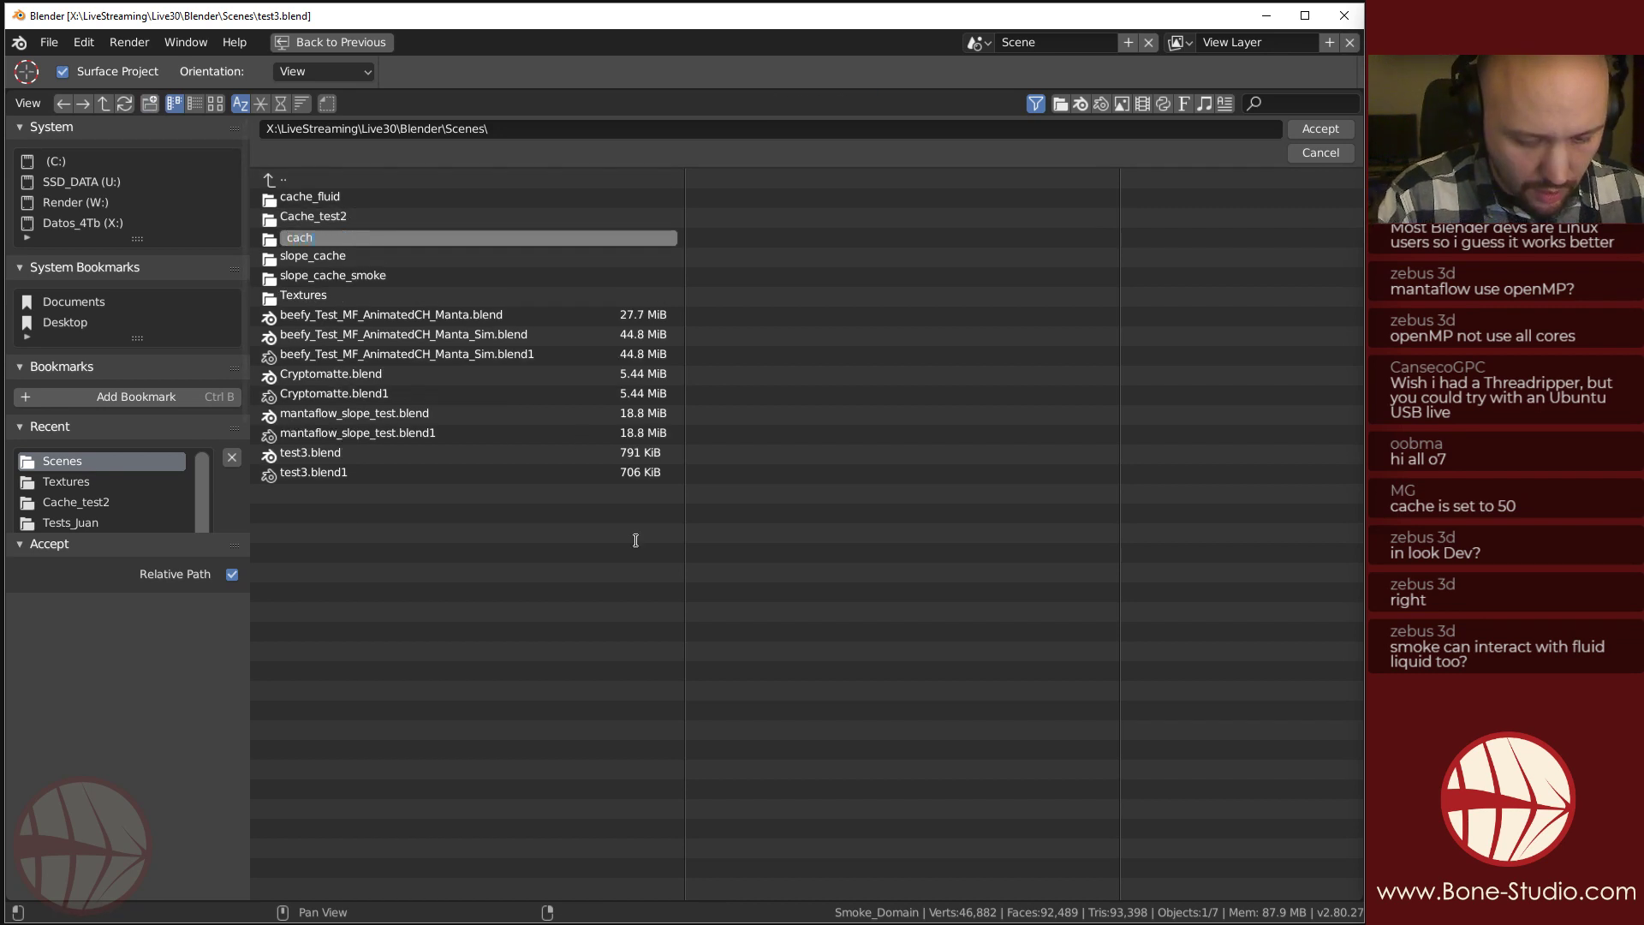
type("e_test2_smoke")
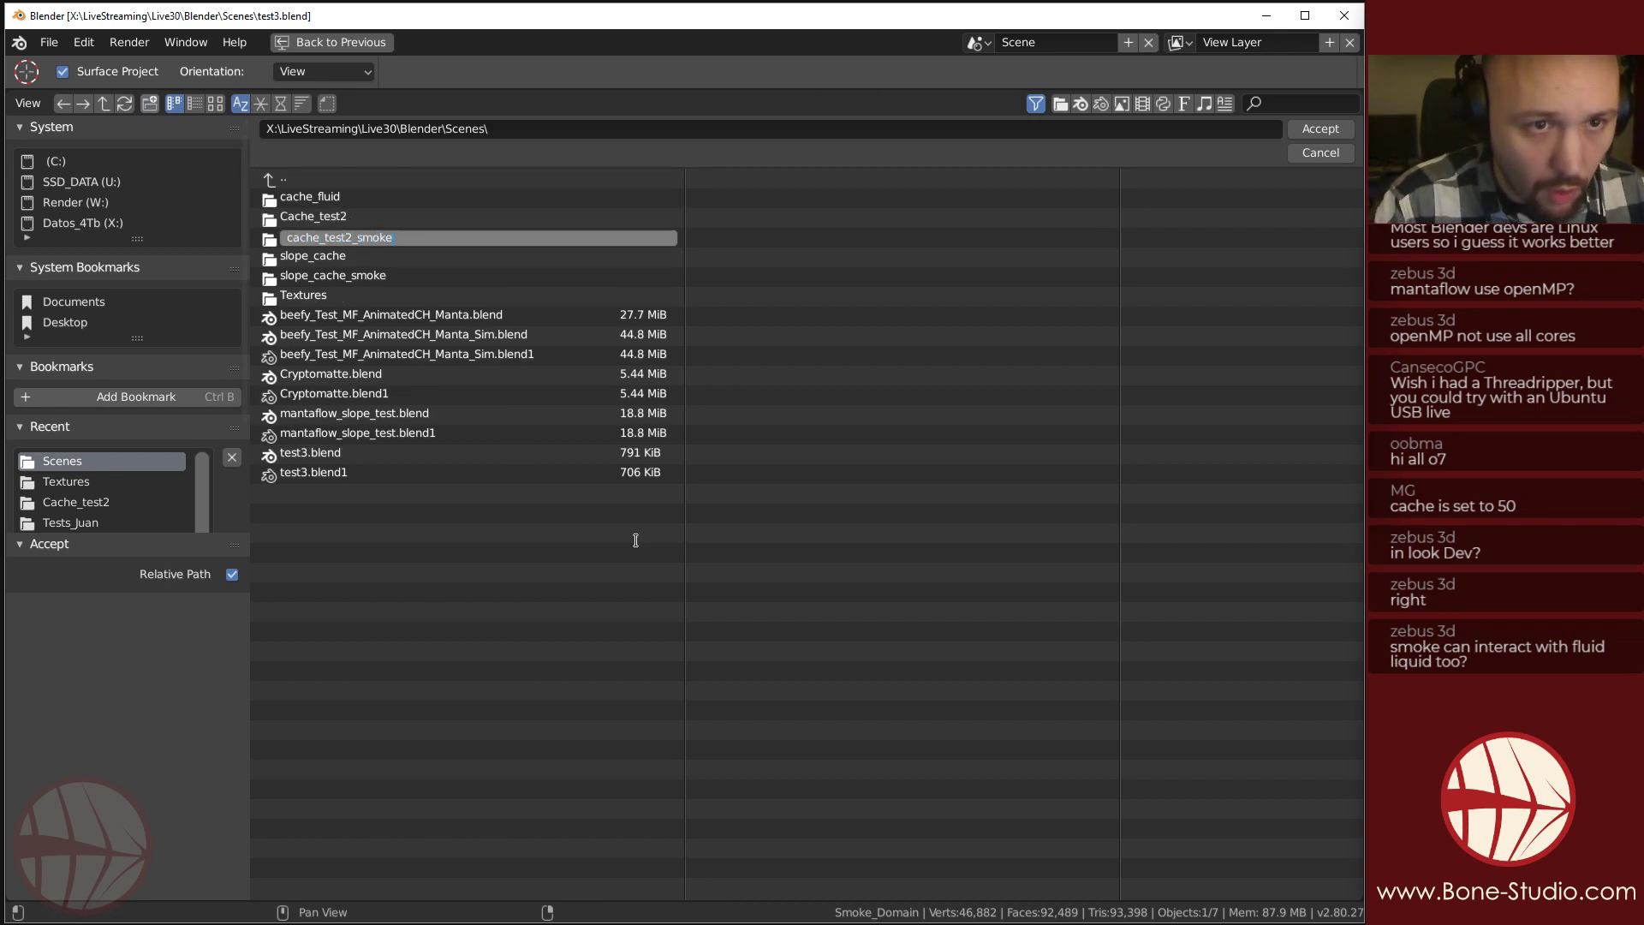
key("Return")
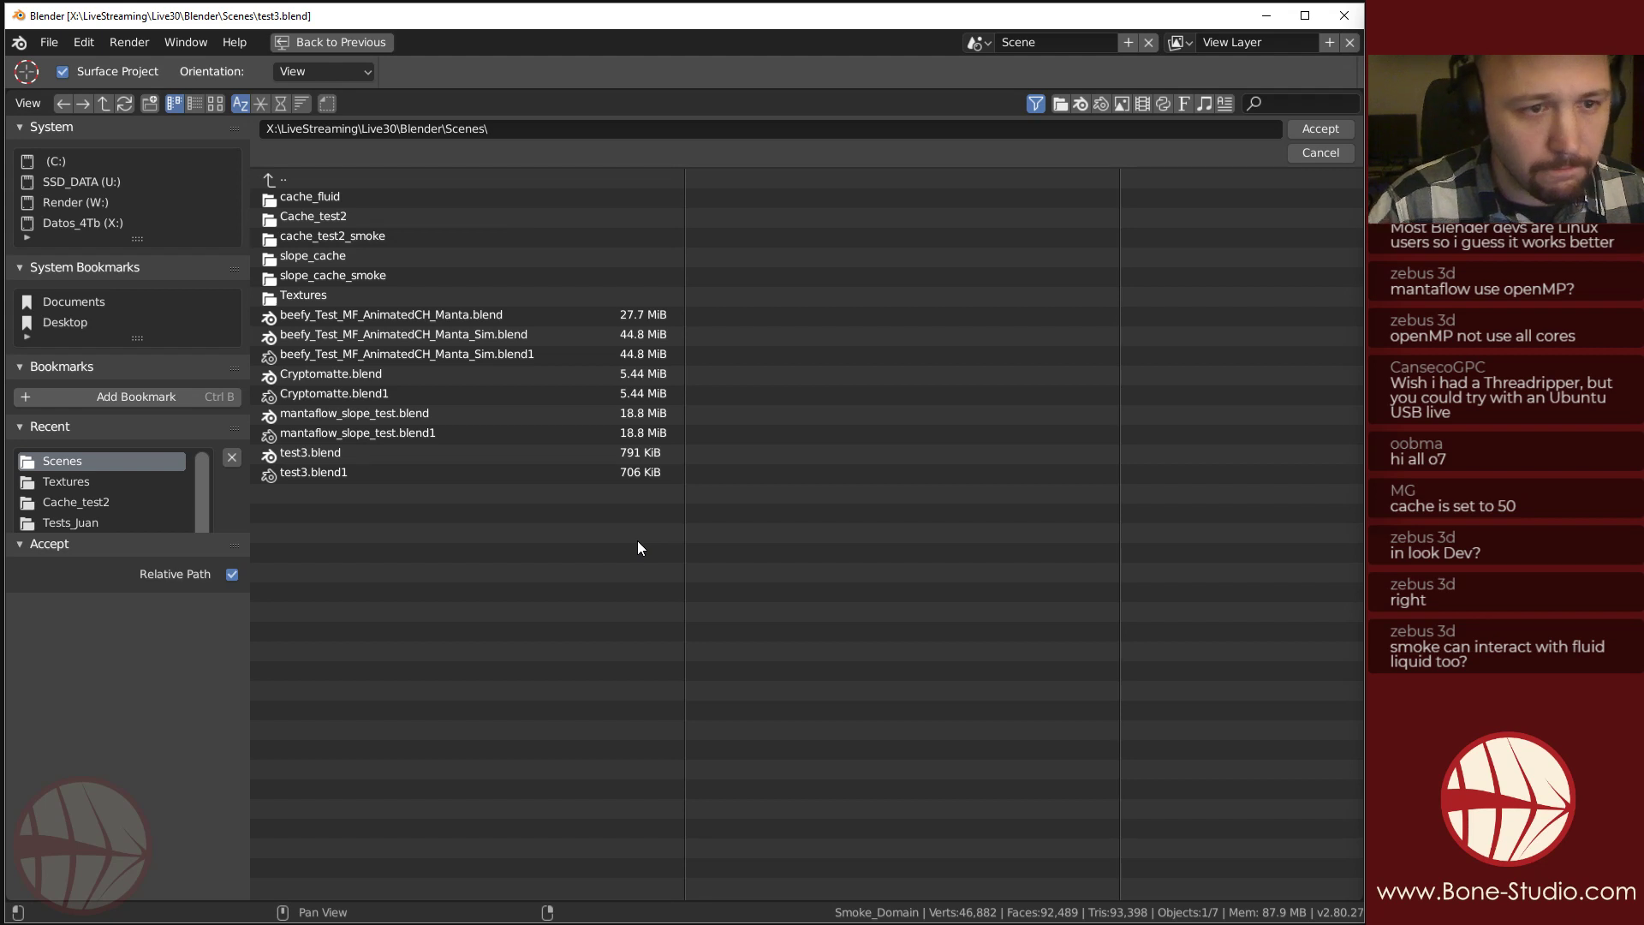
Set cache_test2_smoke as the smoke domain's cache folder with Relative Path turned off.
left_click(430, 237)
left_click(224, 575)
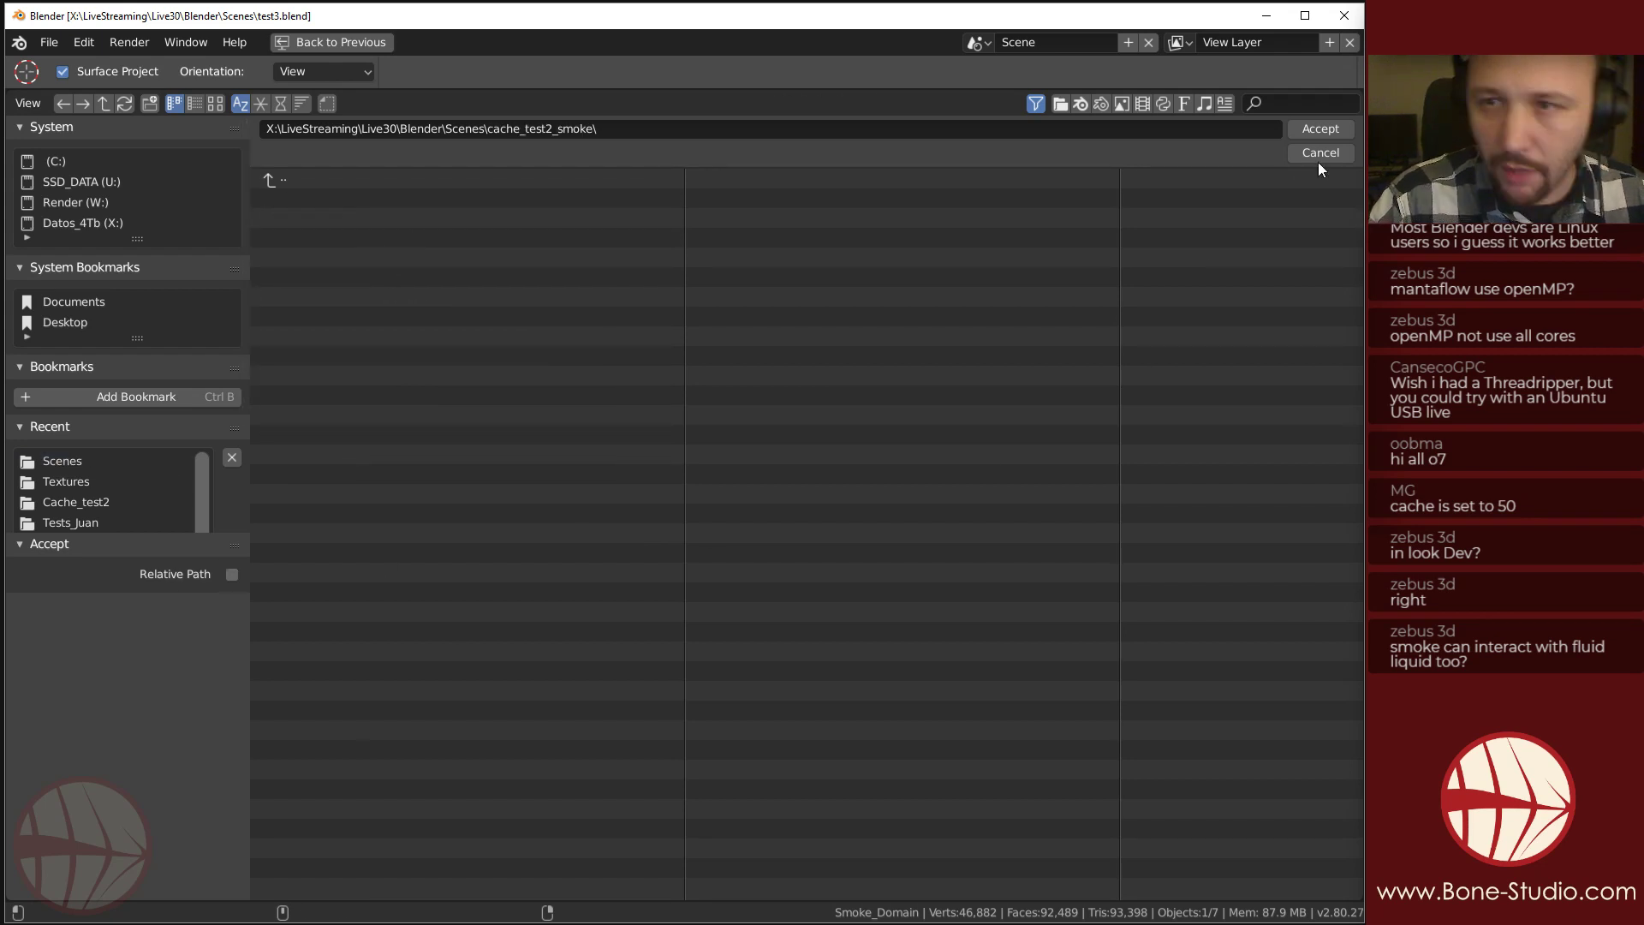
left_click(1332, 131)
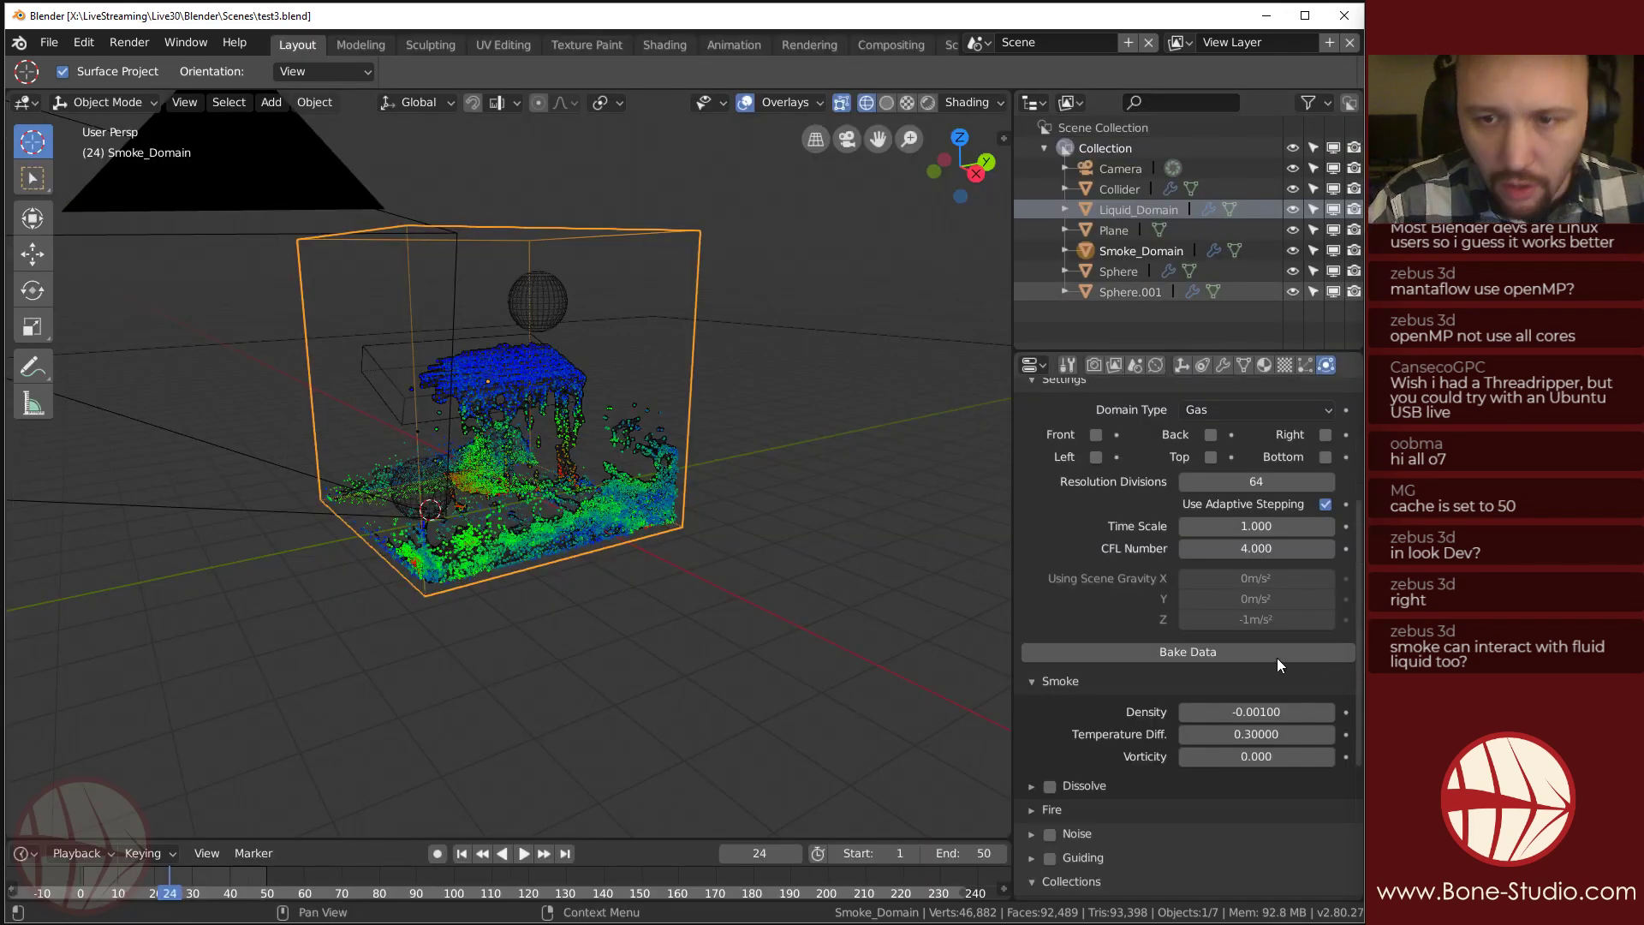
Bake the simulation data of the gas domain Smoke_Domain.
left_click(1139, 653)
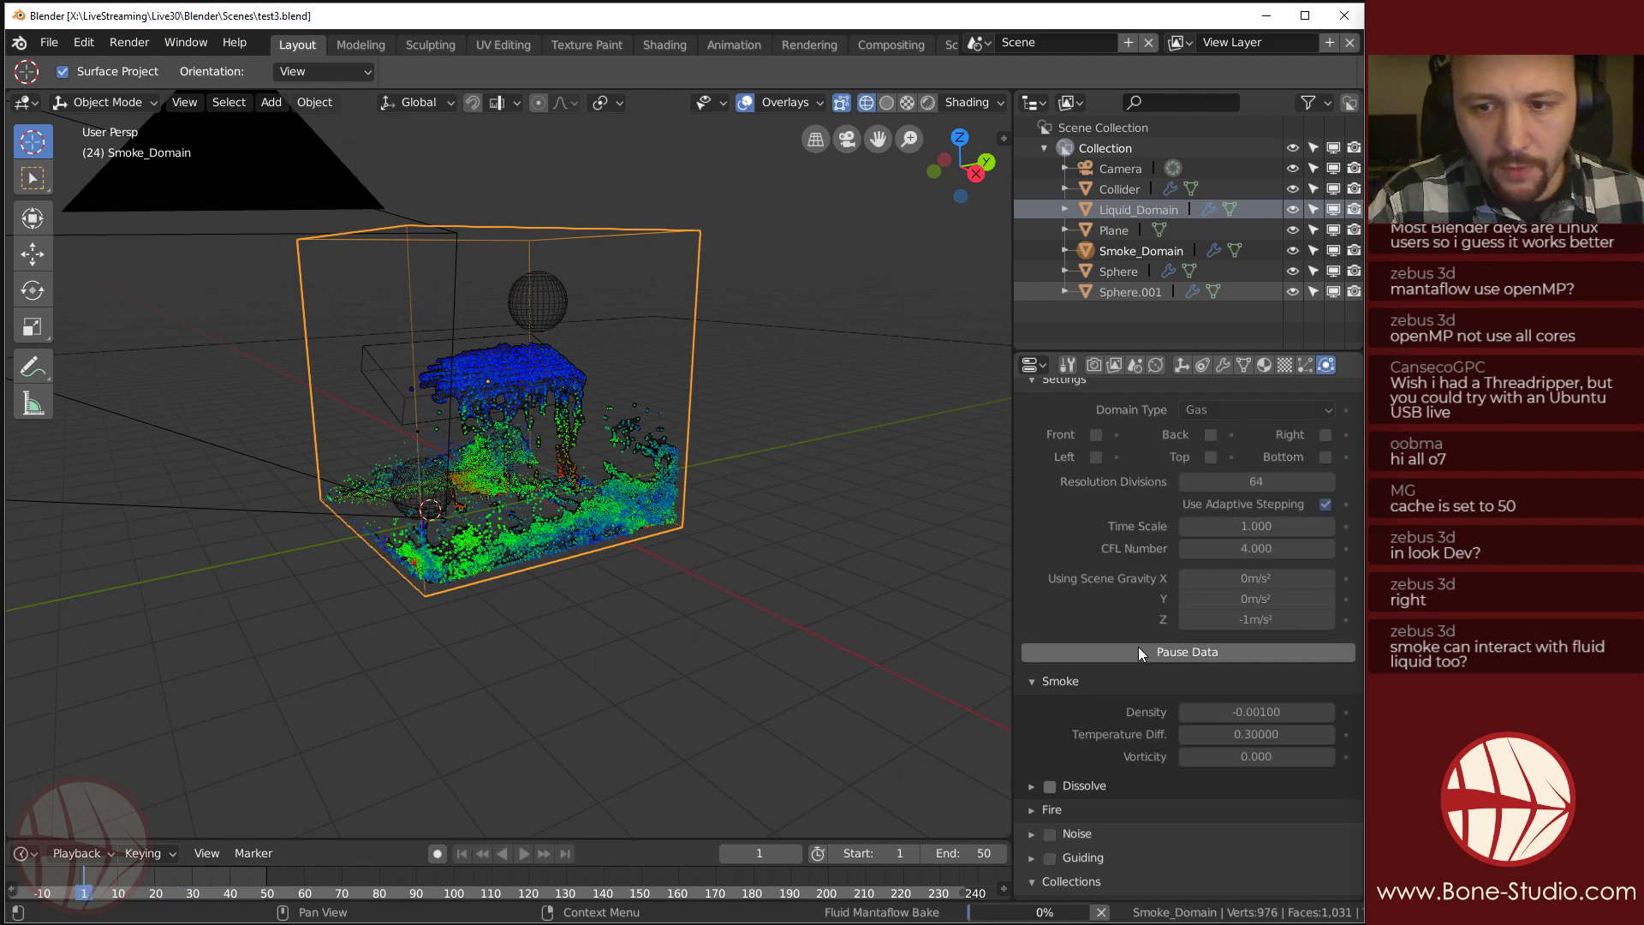
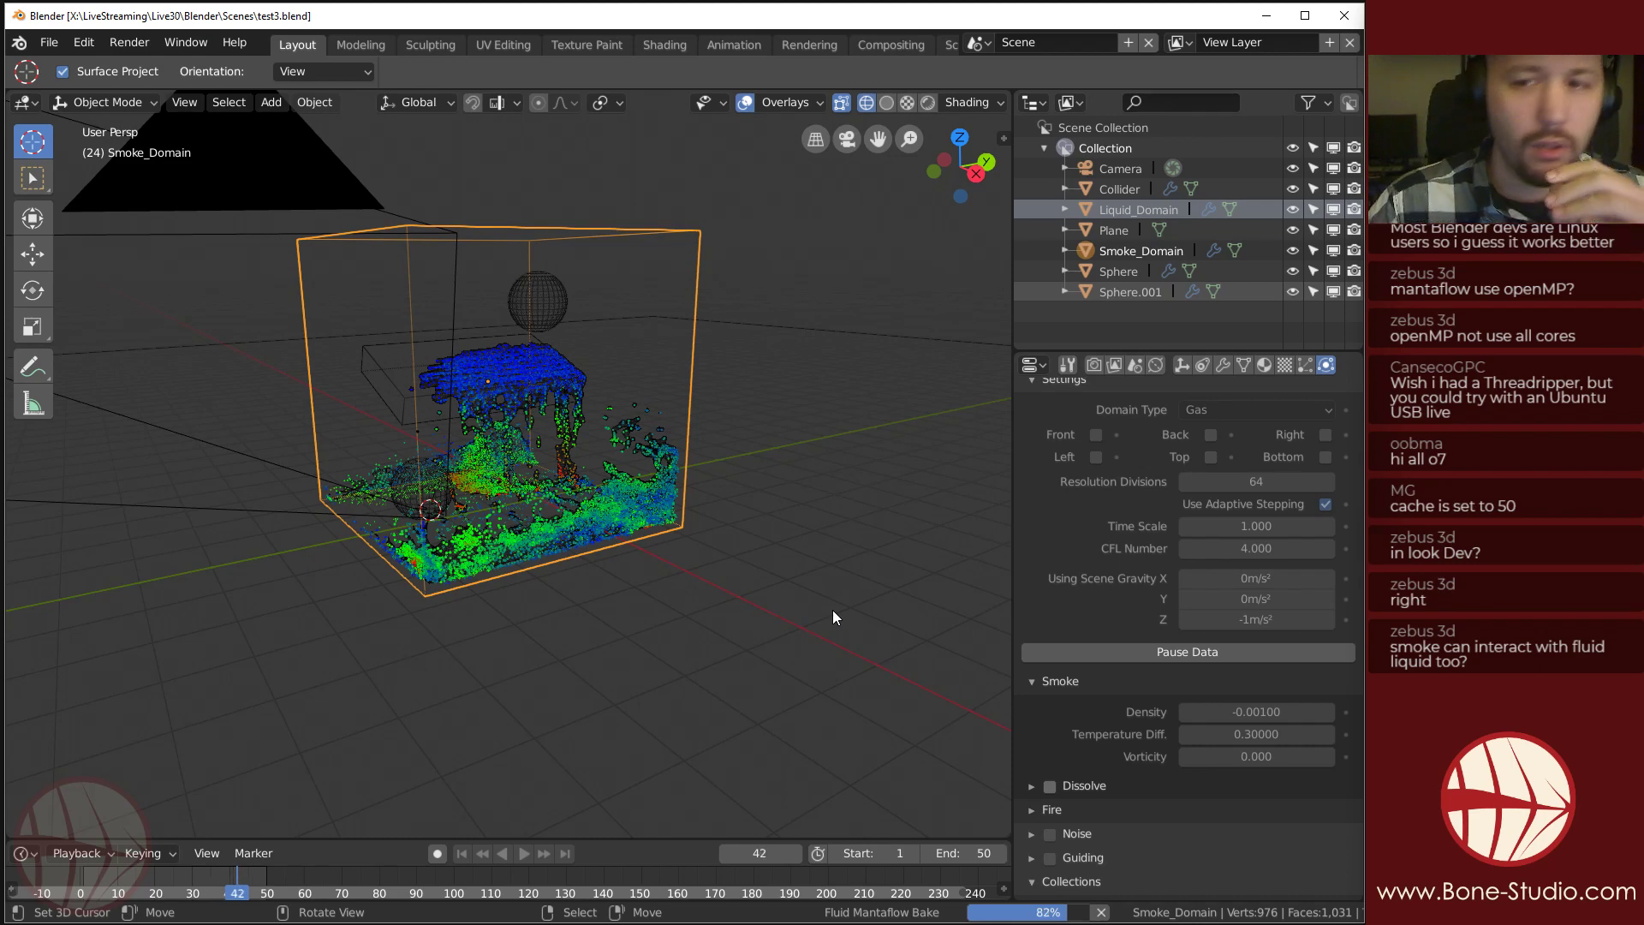
scroll(1197, 548, "up", 6)
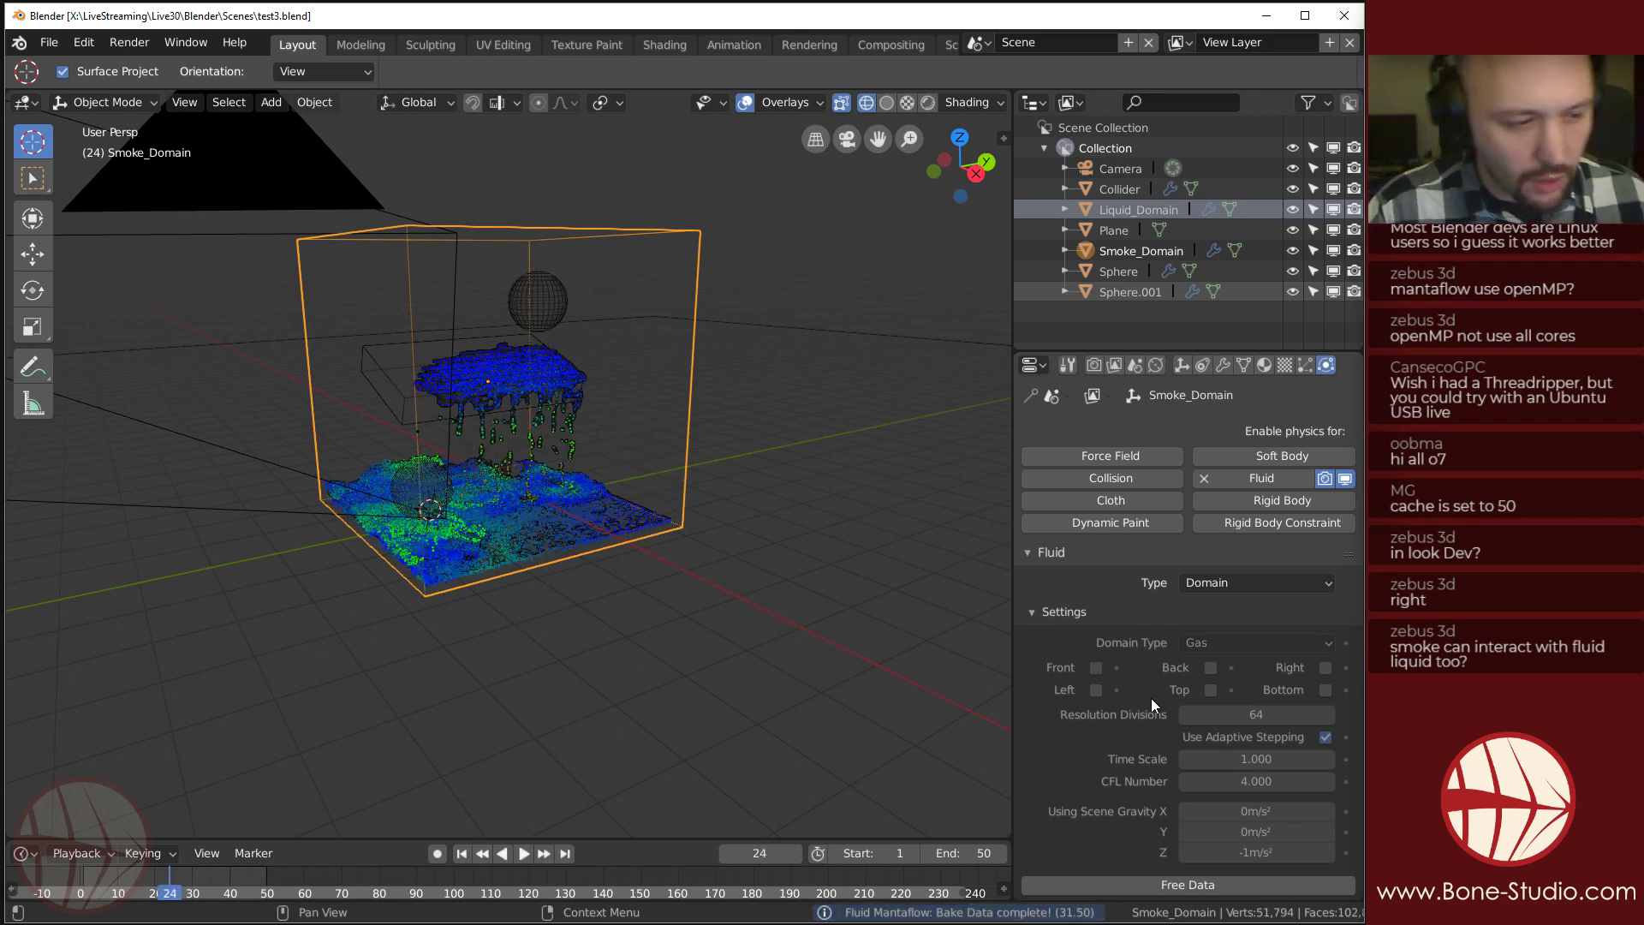
middle_click_drag(441, 518, 479, 522)
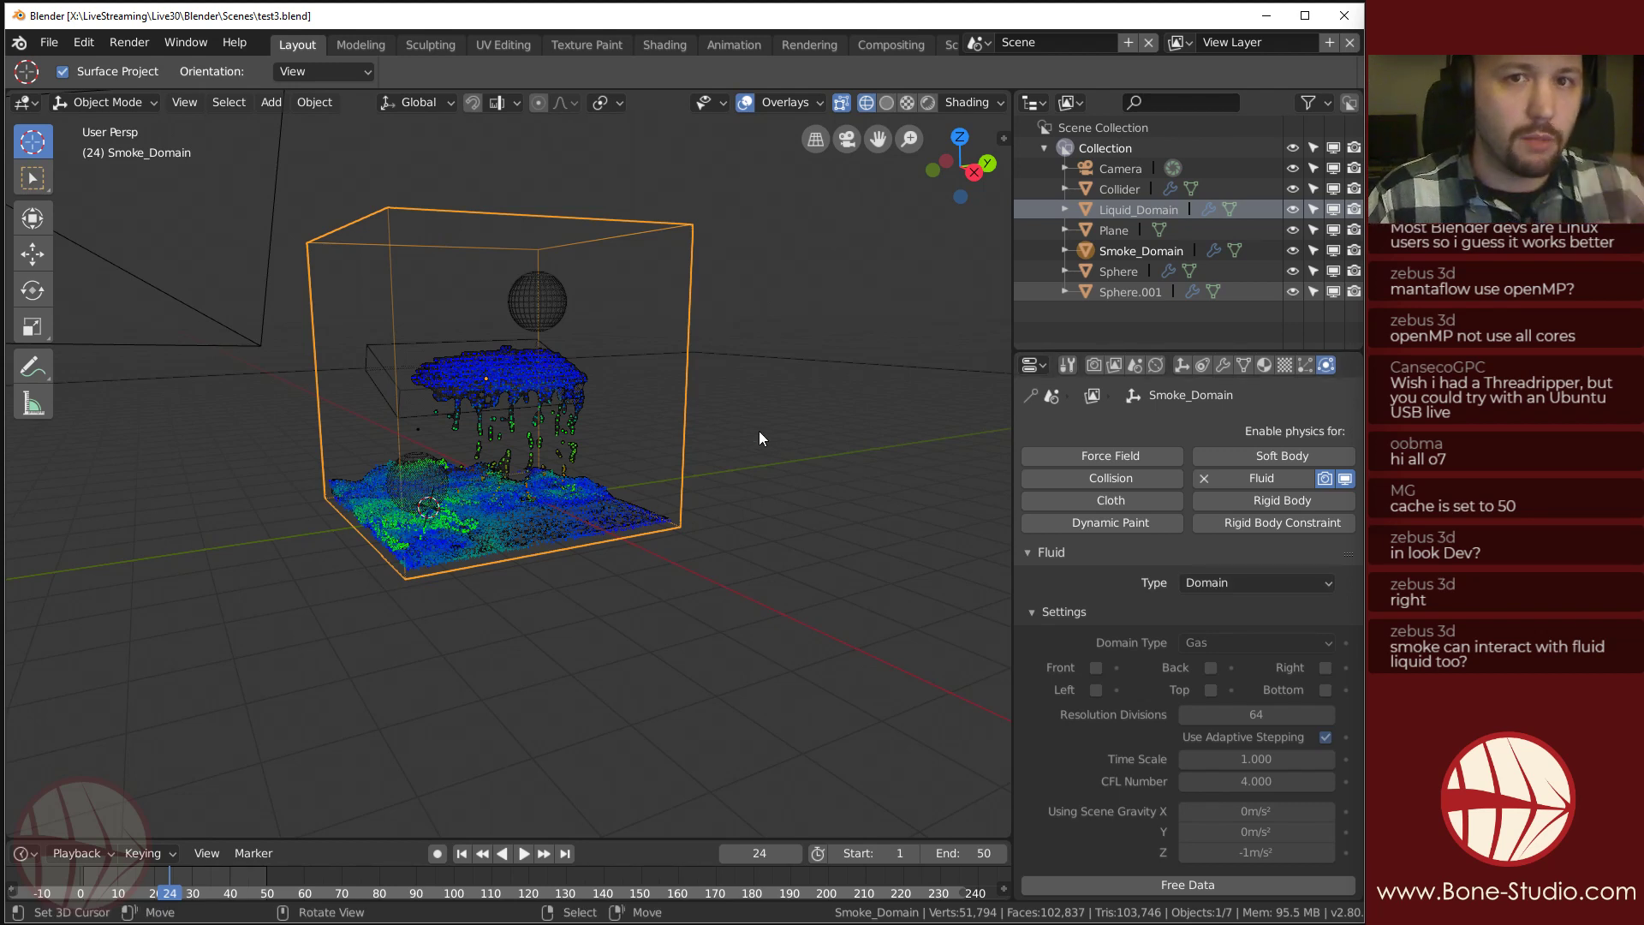
Return to the first frame and play back the combined liquid and smoke simulation with the whole domain in view.
scroll(665, 439, "up", 5)
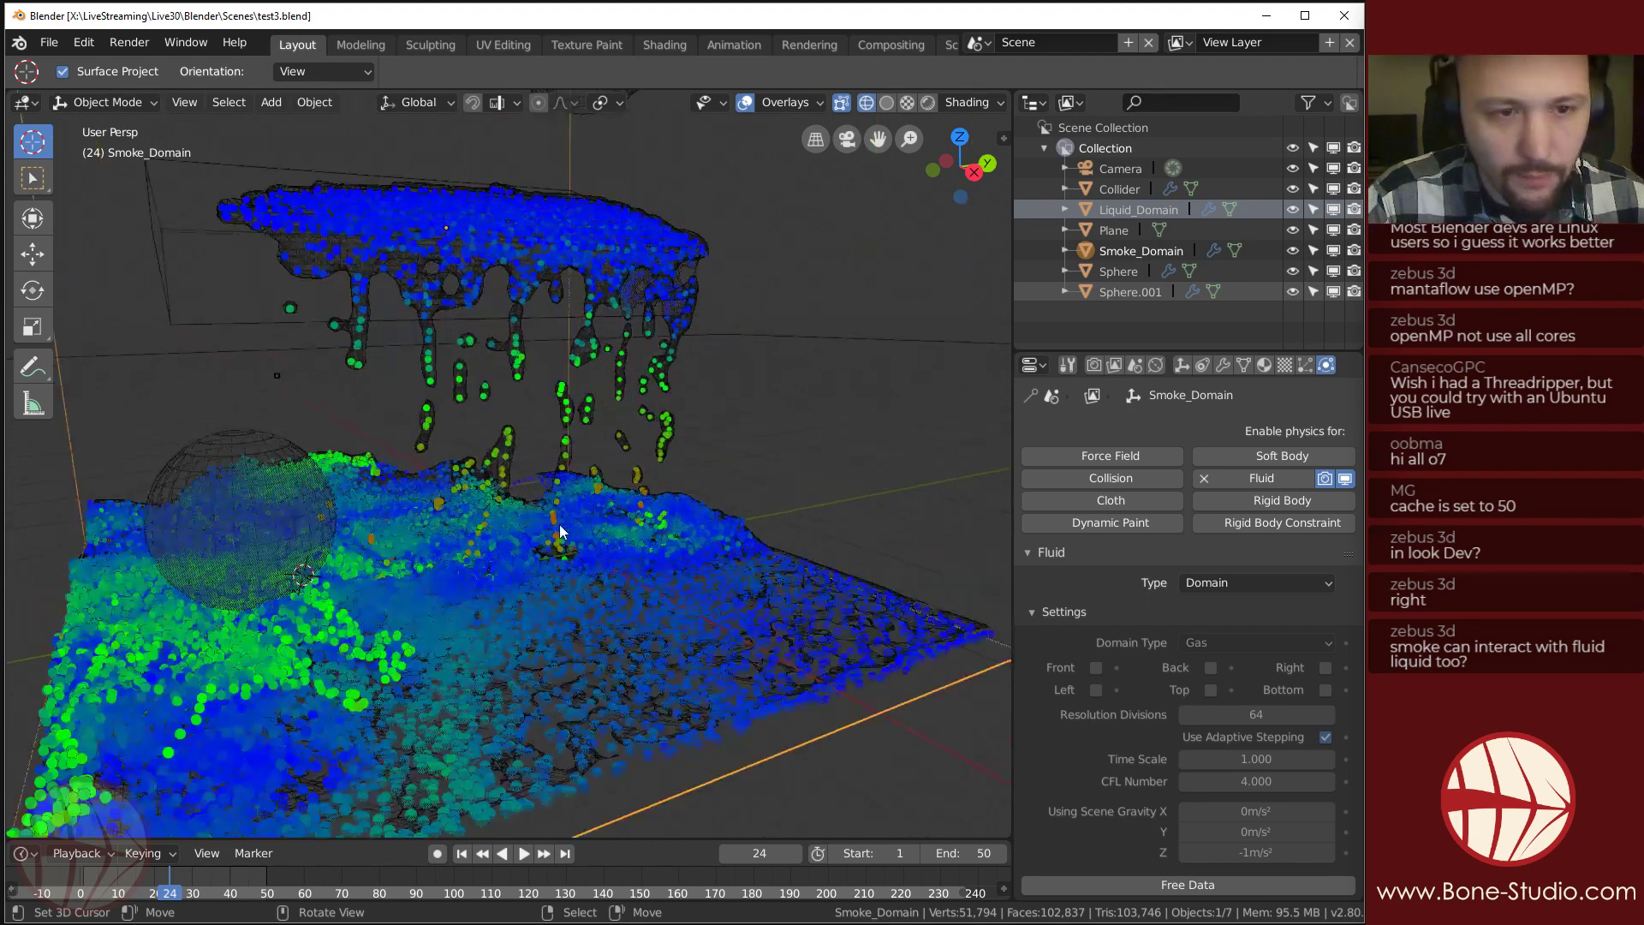
middle_click_drag(665, 439, 598, 568)
key("shift+Left")
scroll(559, 548, "down", 5)
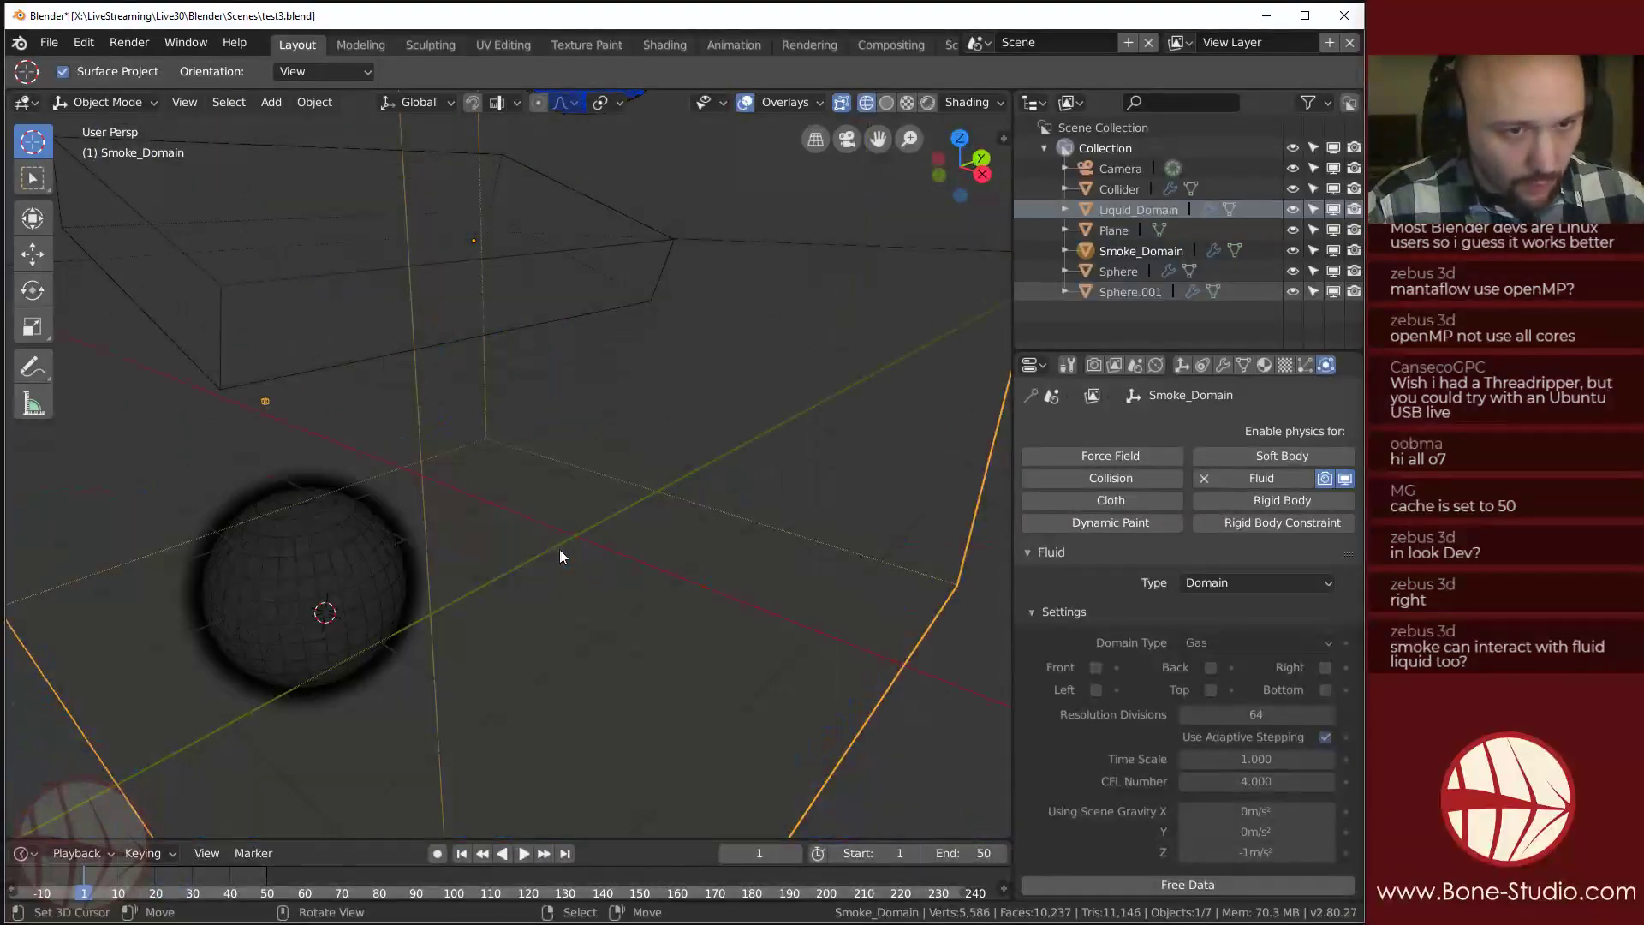
middle_click_drag(505, 476, 599, 487)
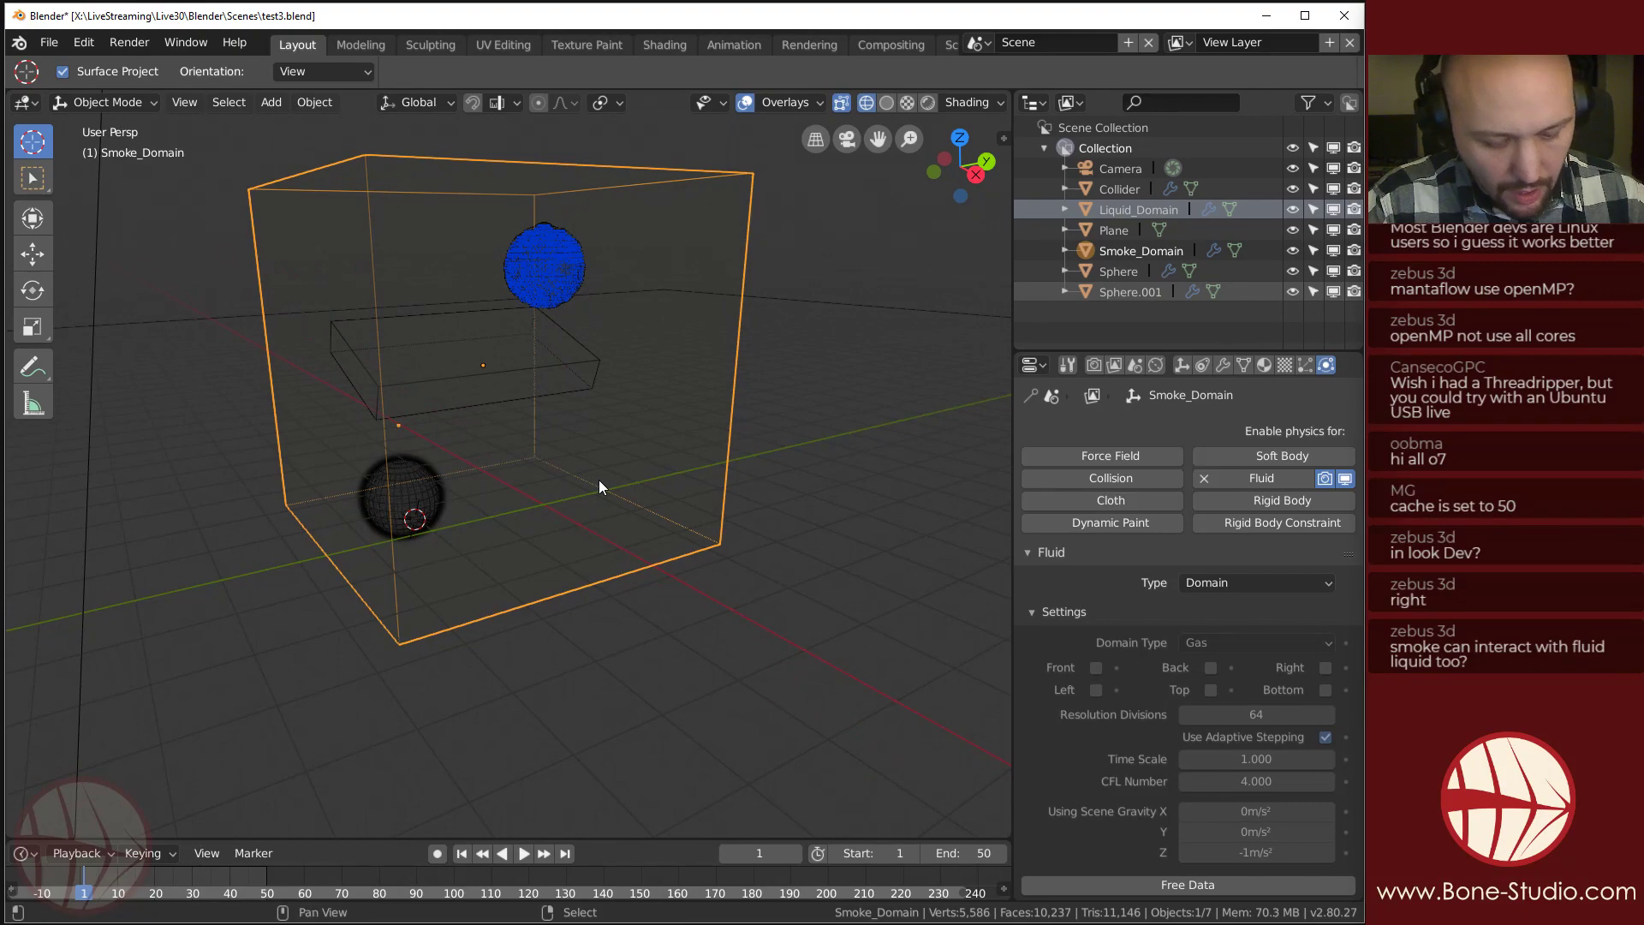
key("space")
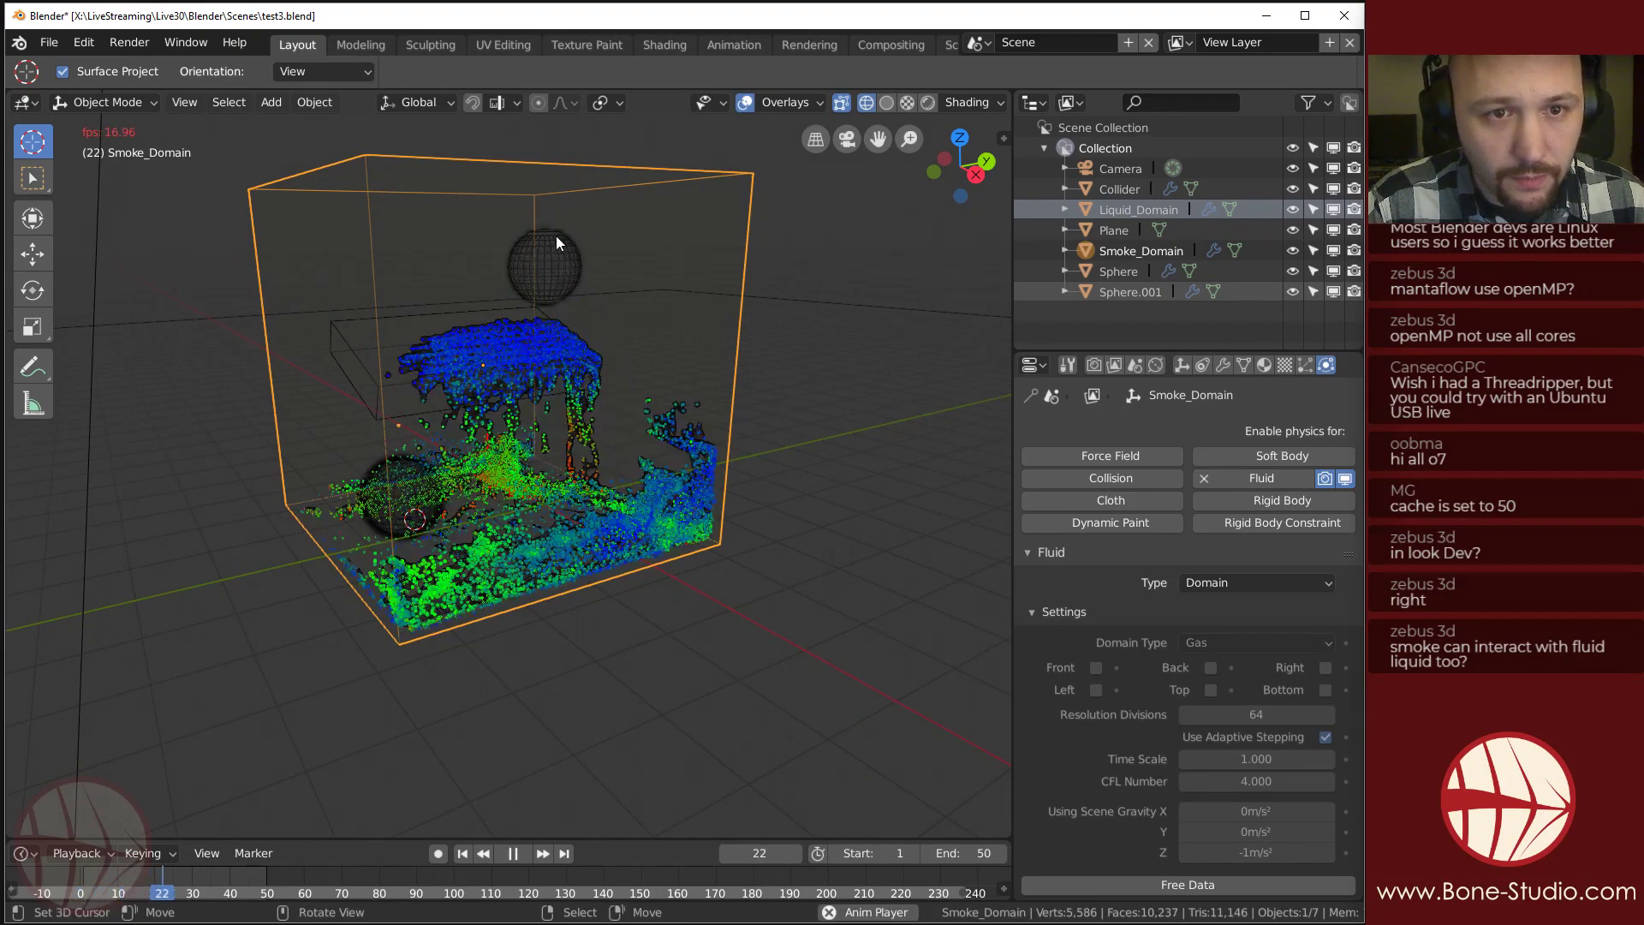
Stop playback at frame 24, select the sphere above the collider and examine its fluid flow settings.
scroll(557, 235, "up", 6)
middle_click_drag(557, 234, 522, 475, "shift")
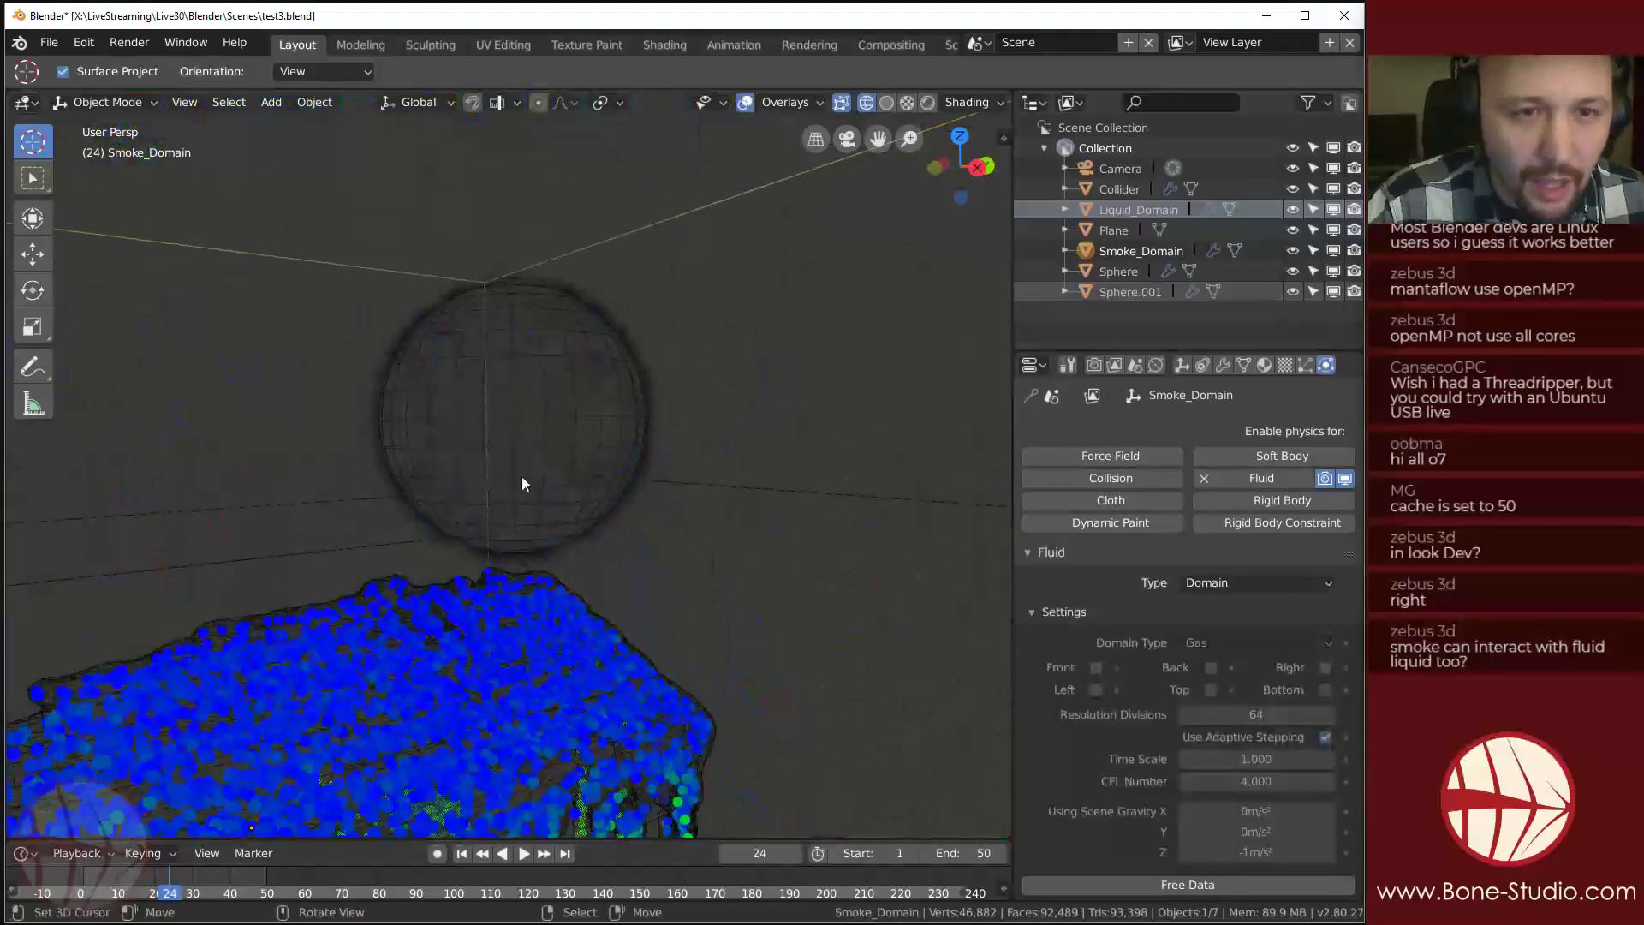
scroll(449, 338, "up", 1)
scroll(448, 339, "up", 2)
left_click(532, 336)
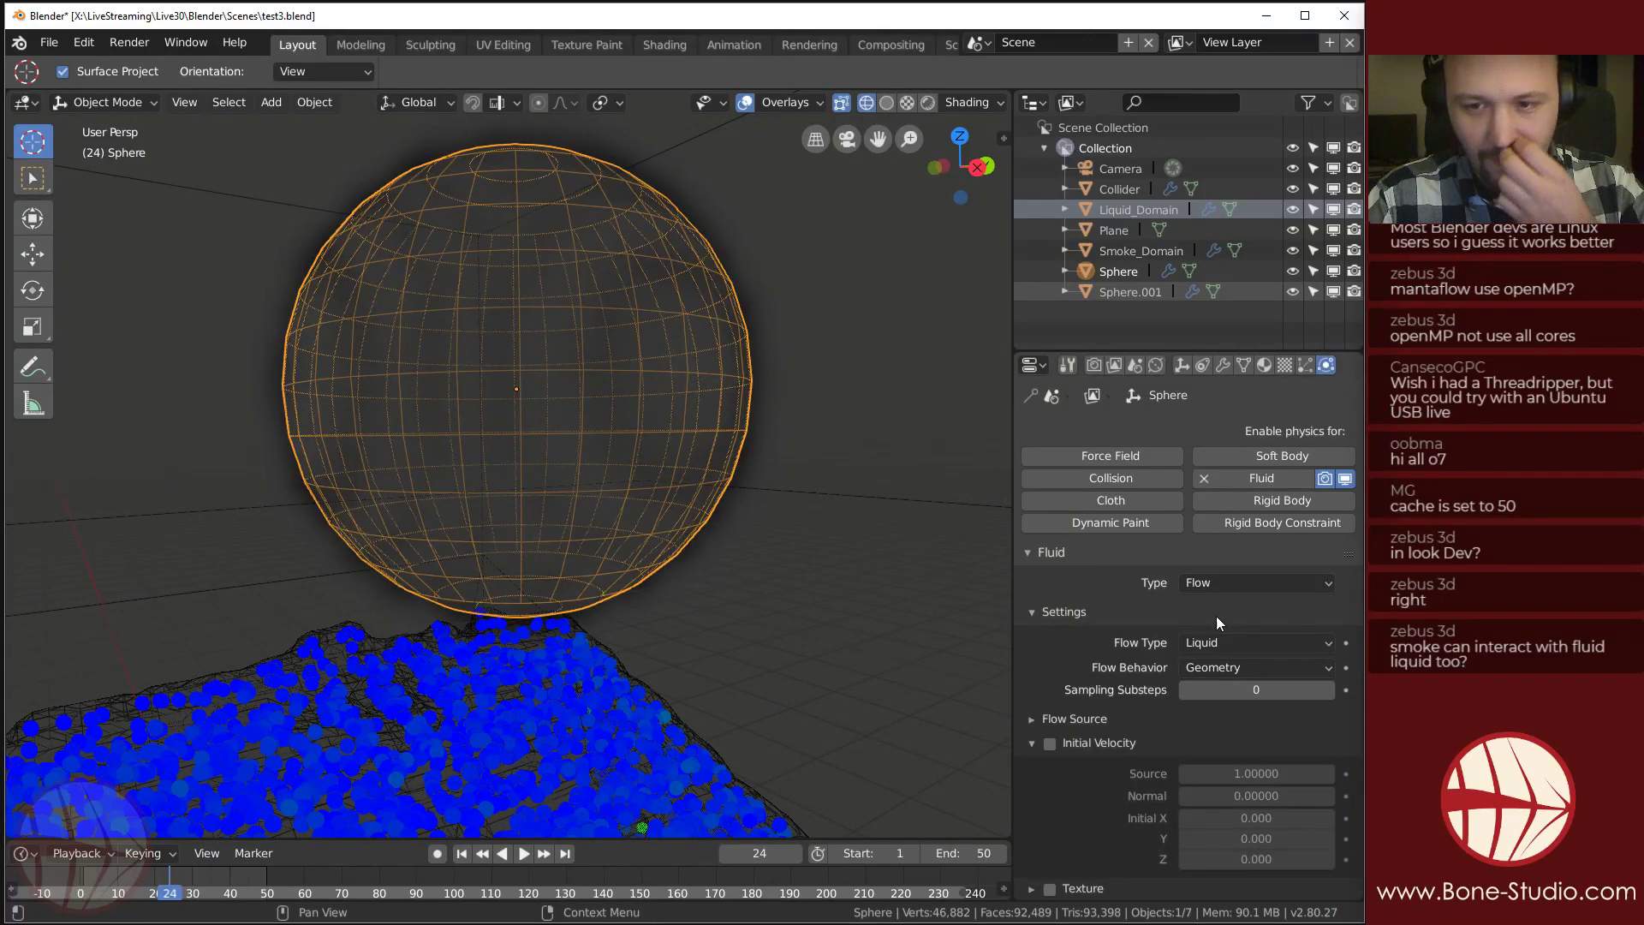
scroll(410, 351, "down", 5)
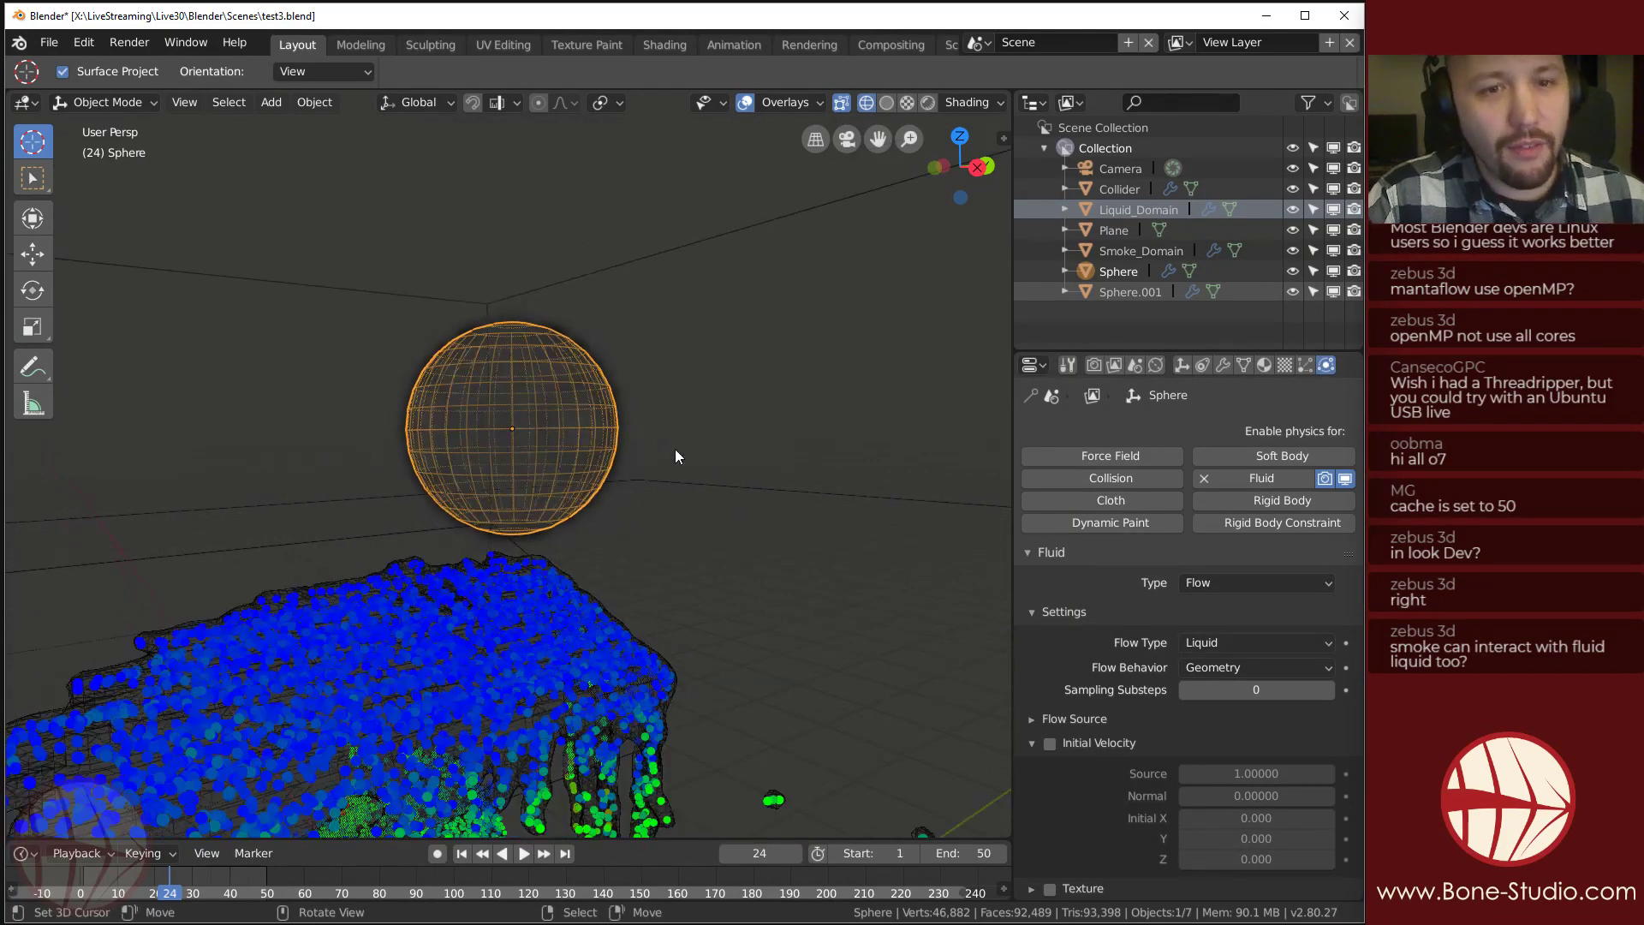
Return to the first frame and examine the fluid settings of the lower sphere emitter and the smoke domain.
scroll(485, 378, "down", 5)
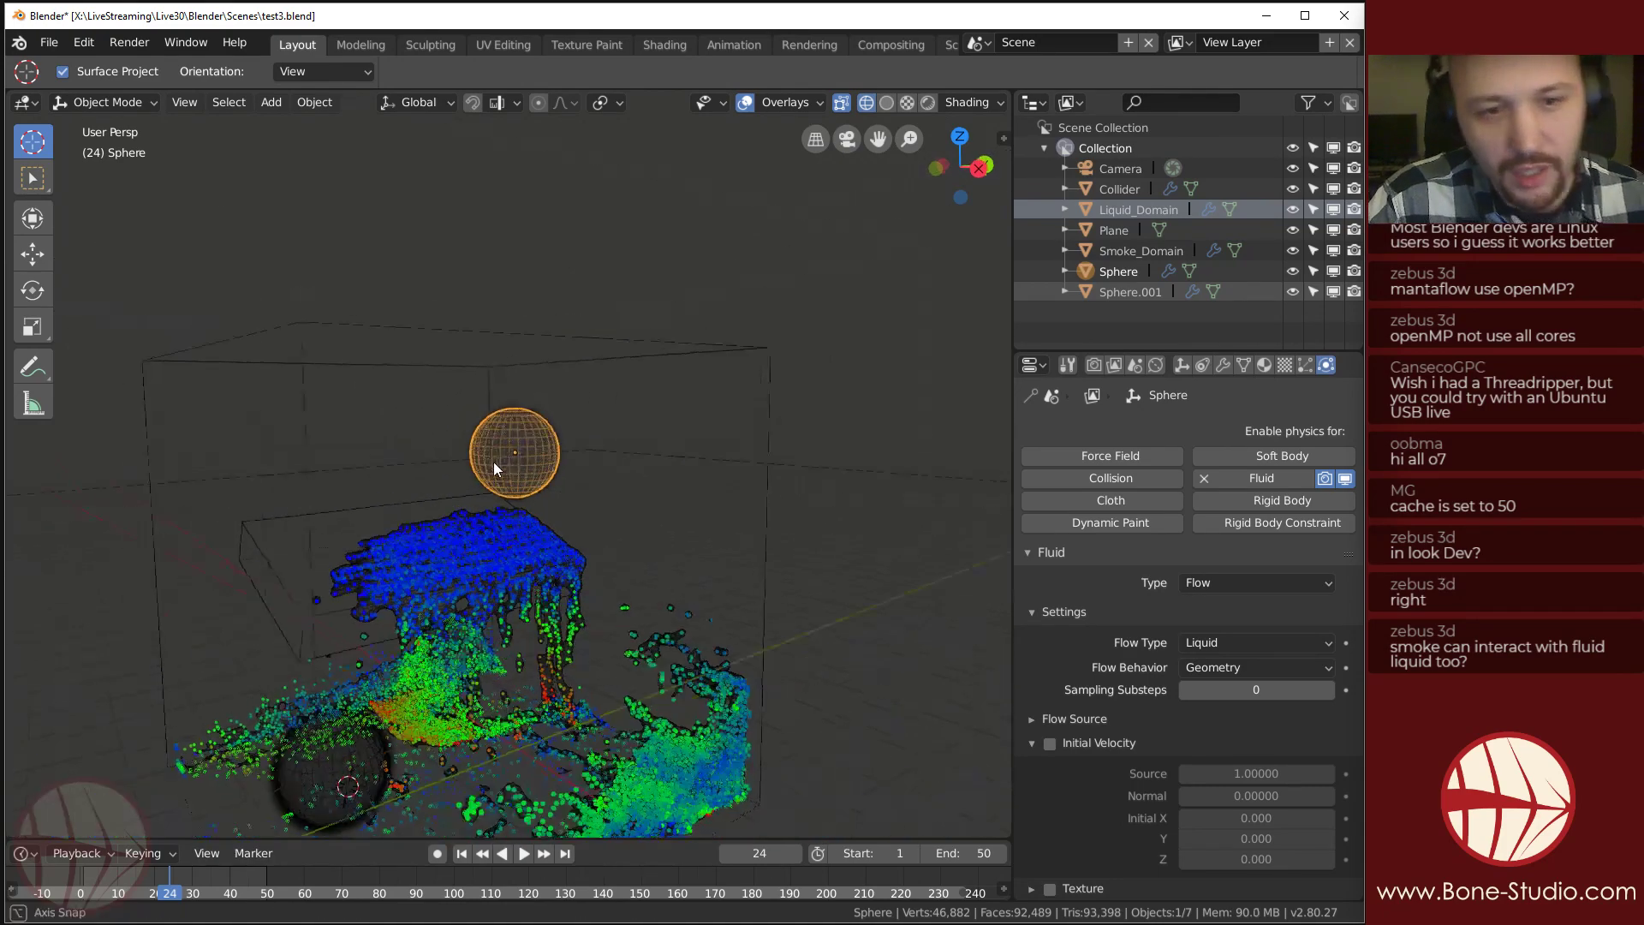
middle_click_drag(493, 461, 476, 557)
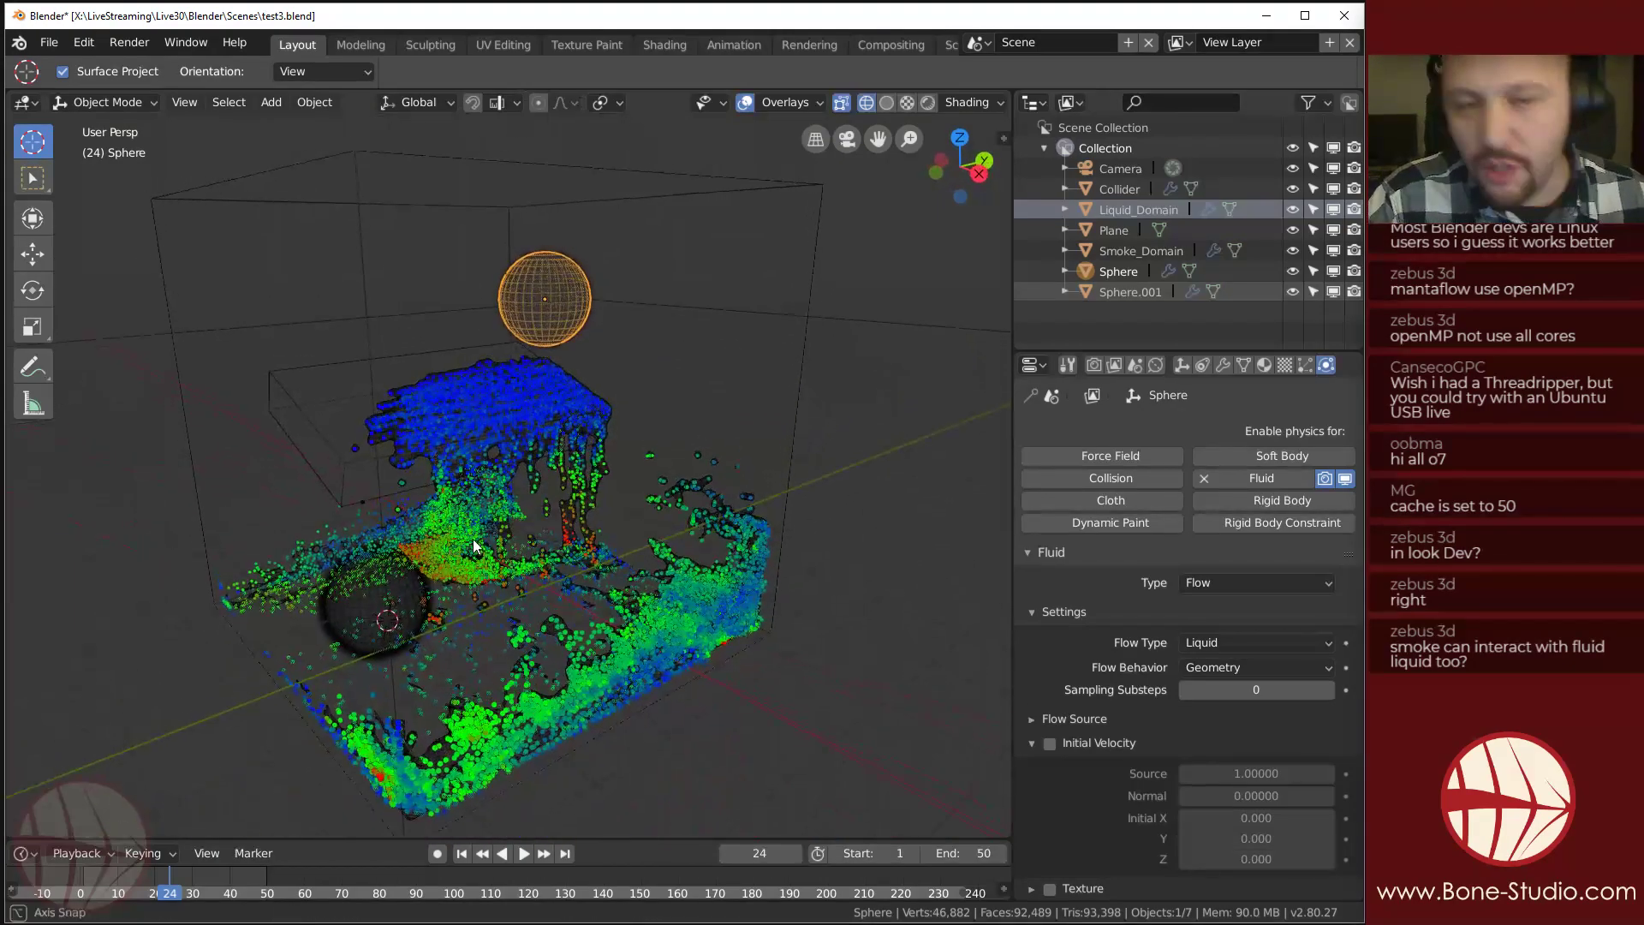
key("shift+Left")
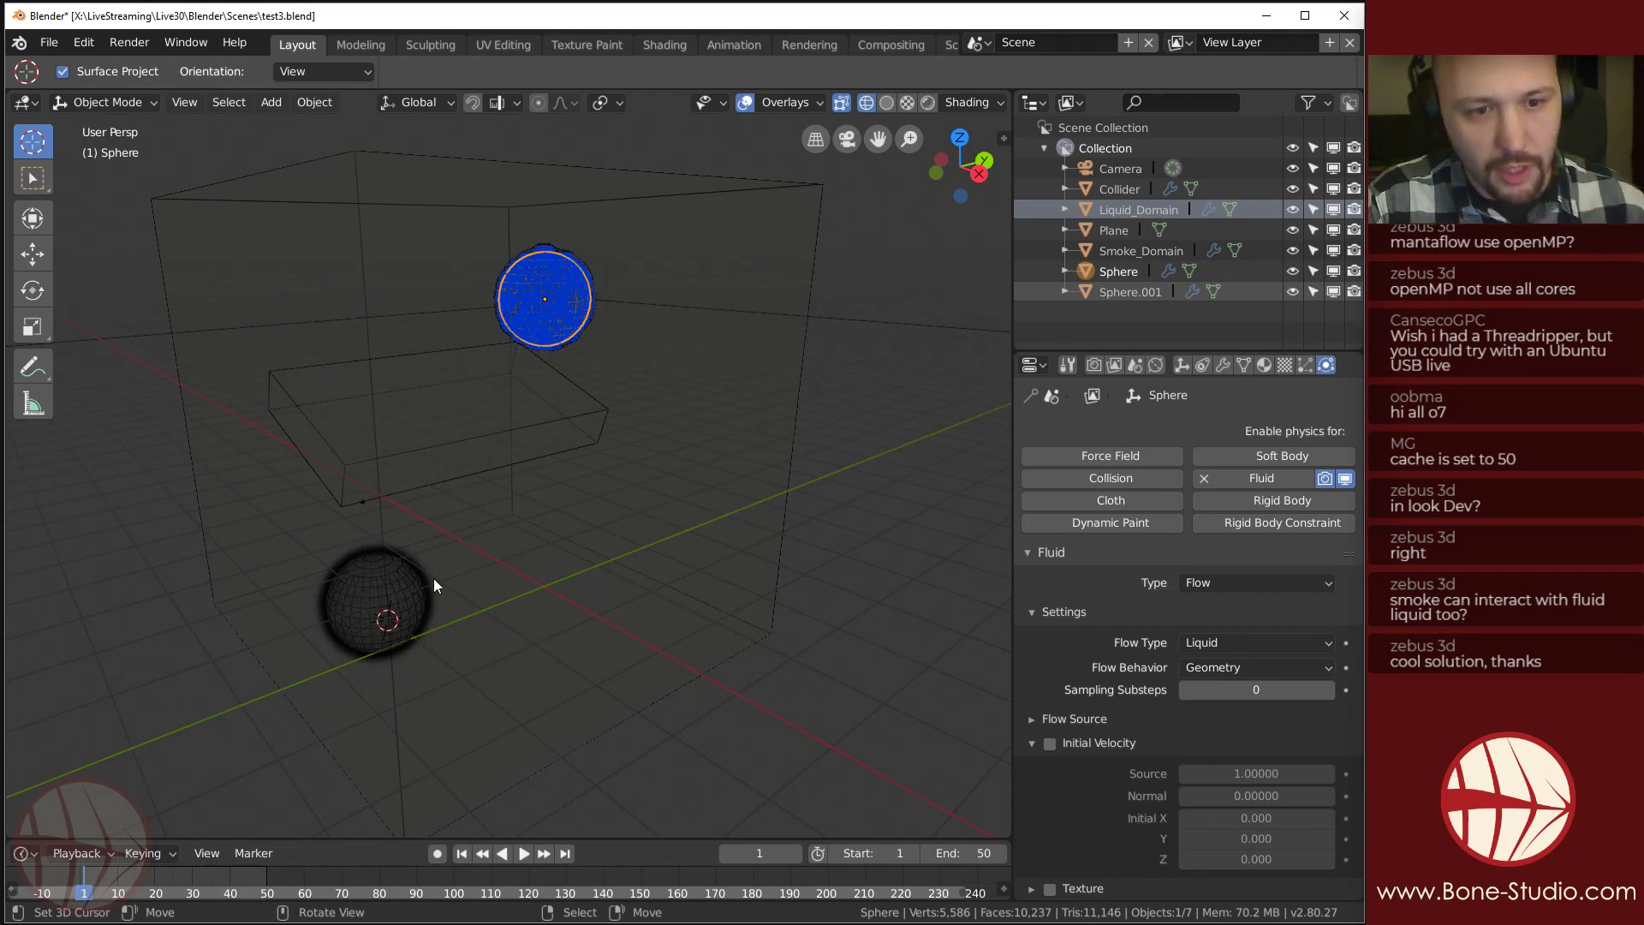
left_click(372, 577)
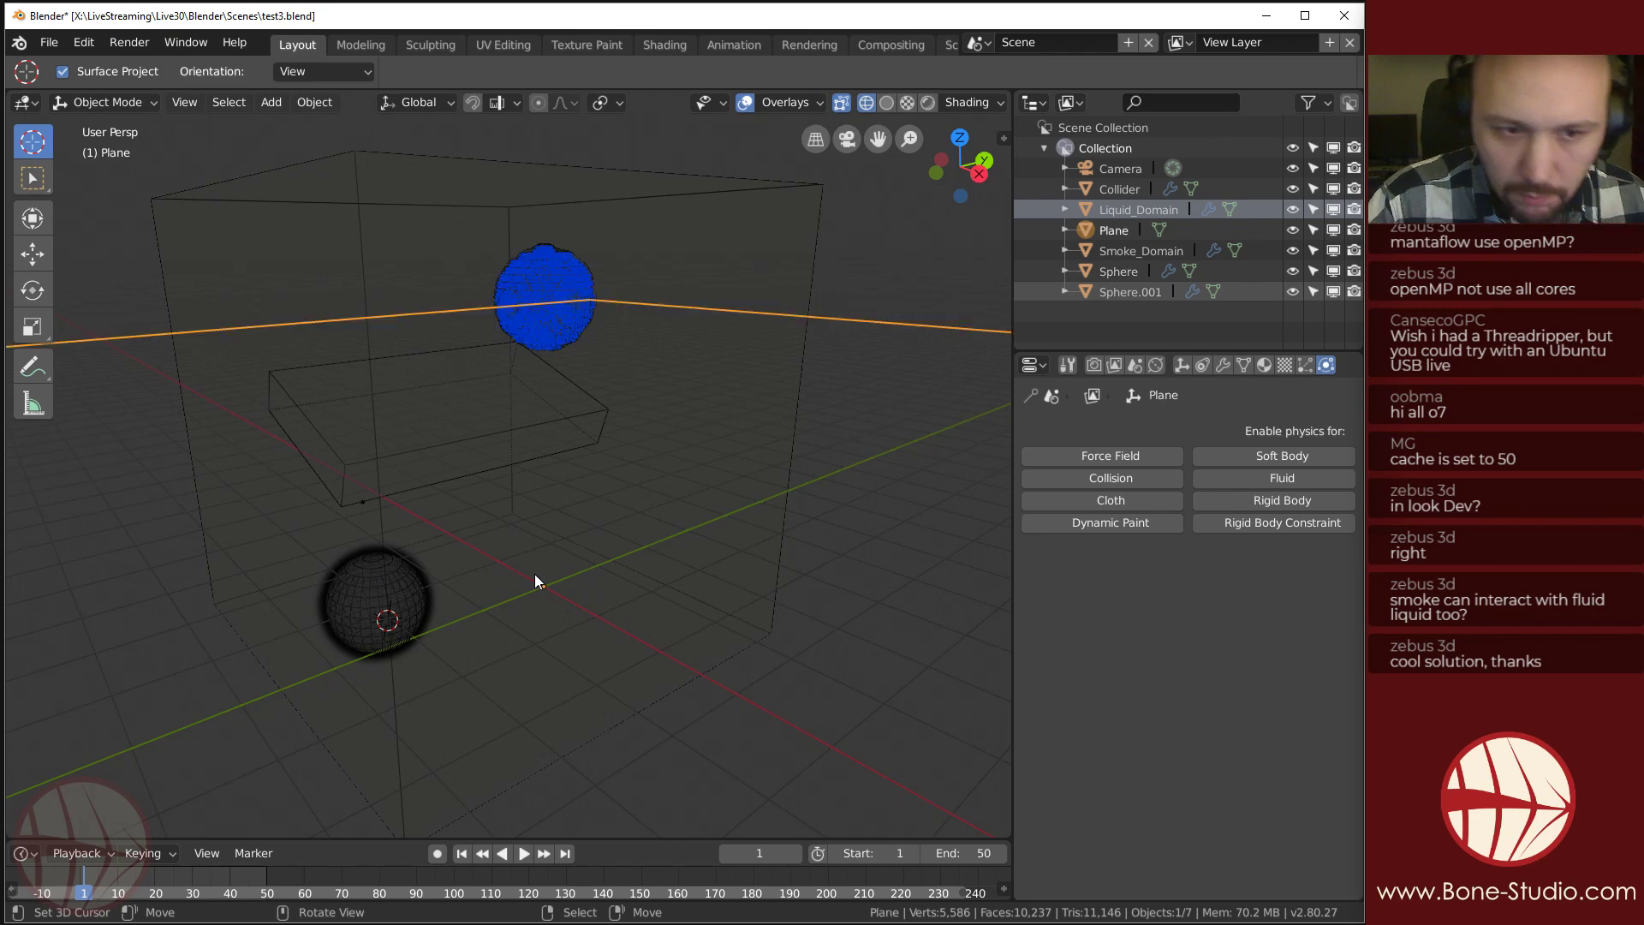
left_click(365, 579)
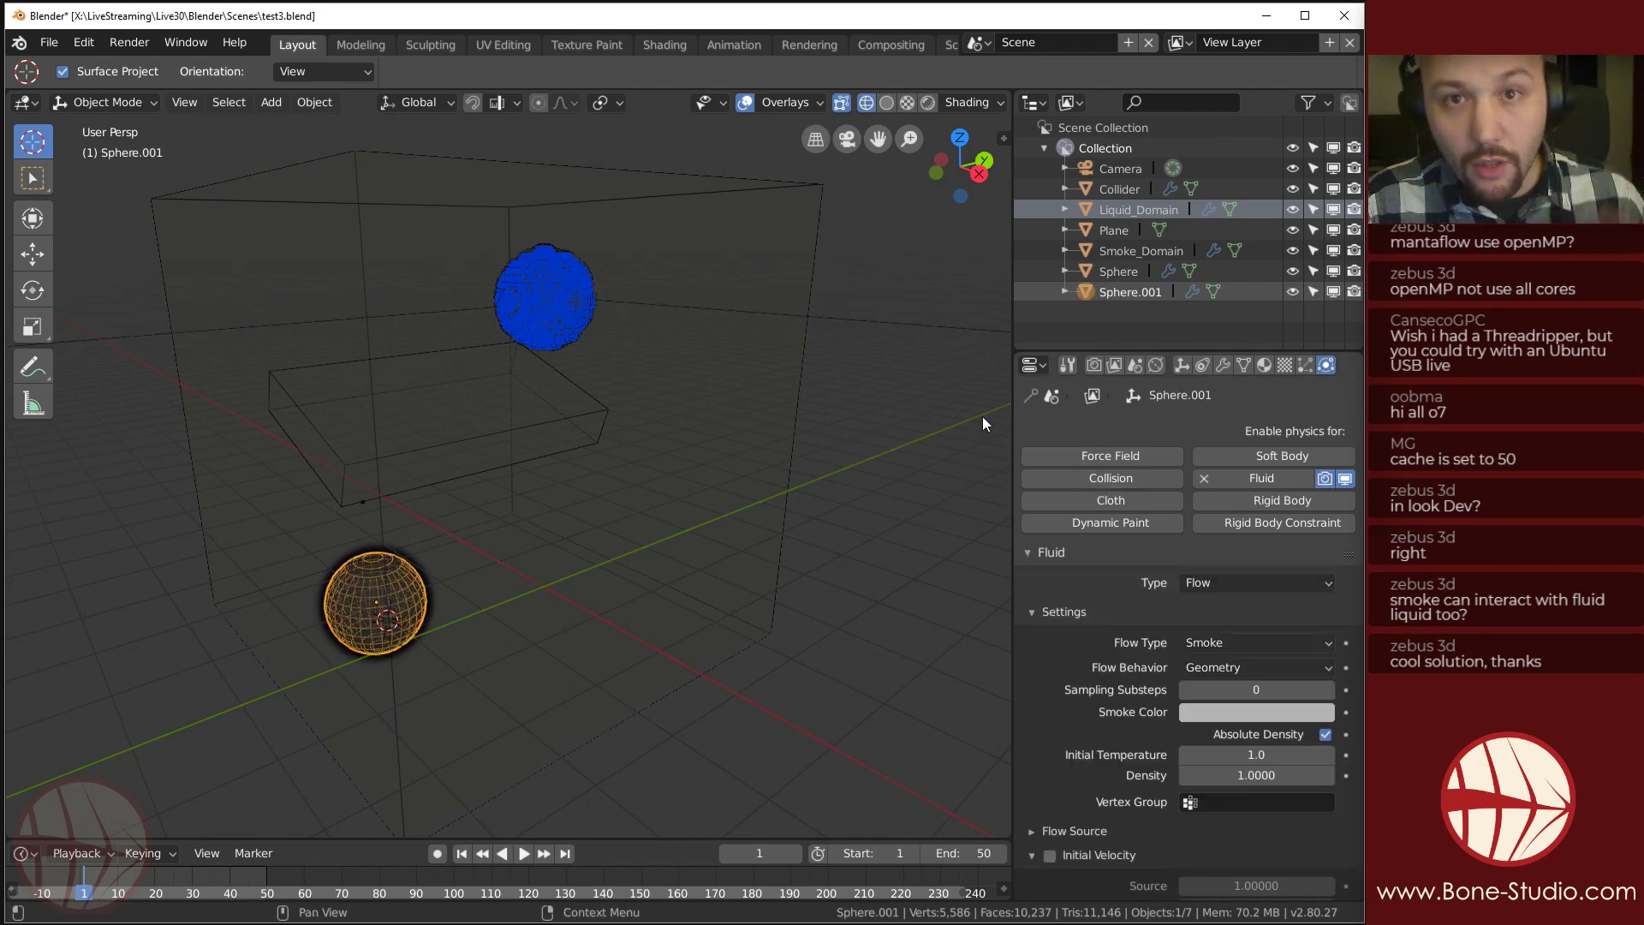
left_click(805, 305)
left_click(820, 282)
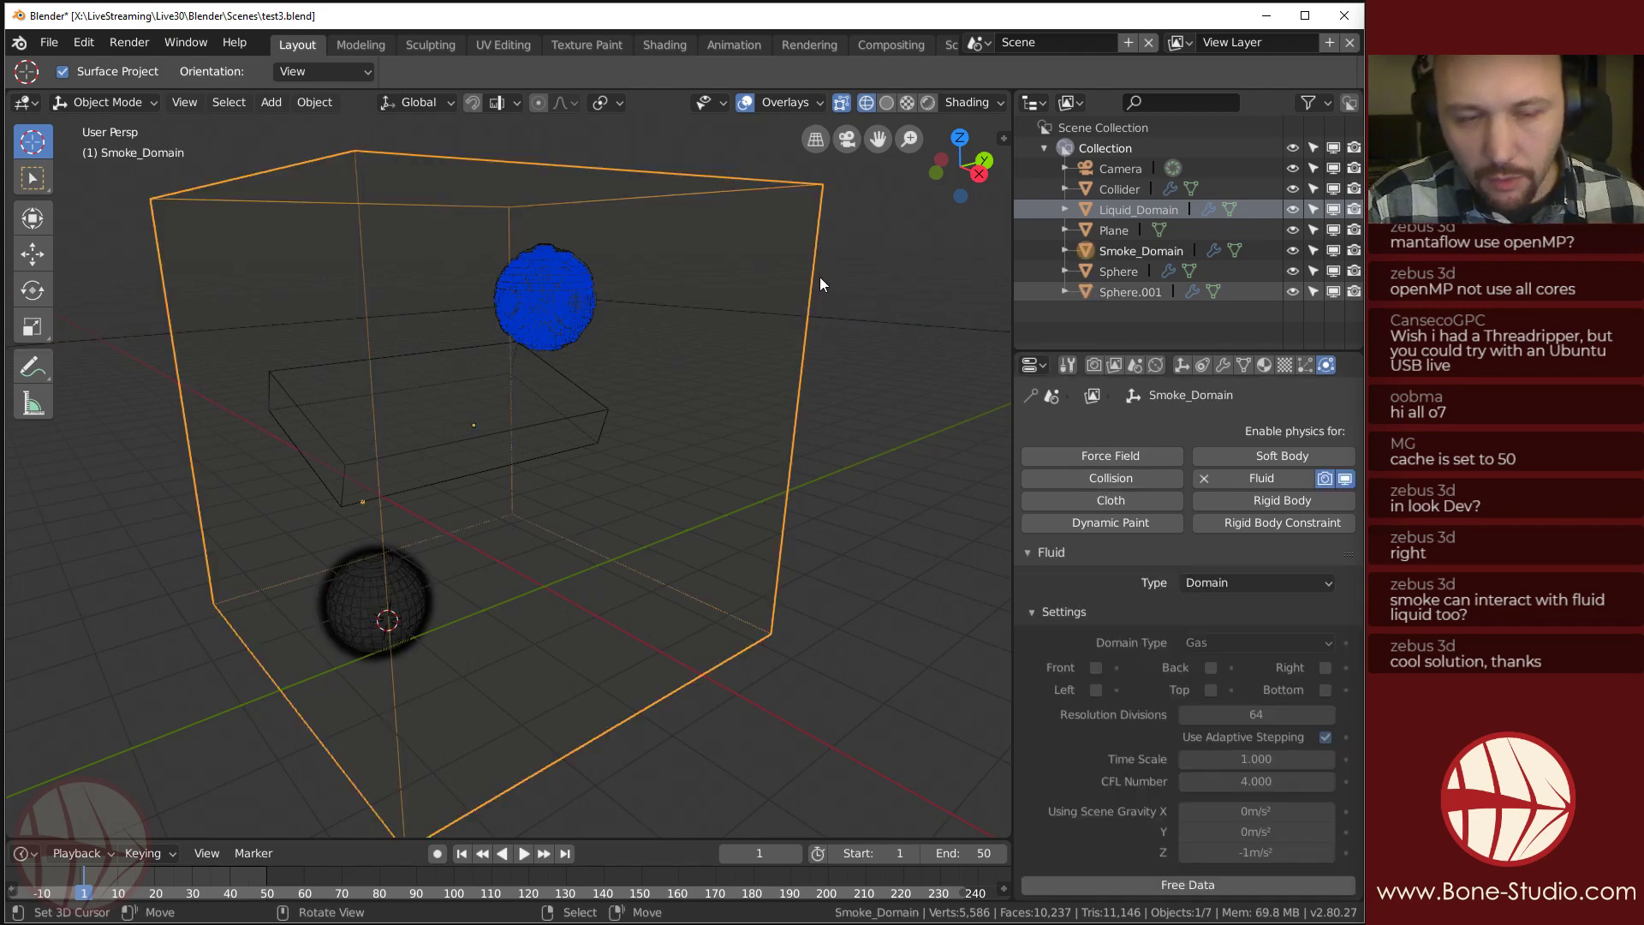
Set the lower sphere emitter's flow type to Fire + Smoke and its initial temperature to 3.0.
left_click(403, 561)
left_click(322, 589)
scroll(1102, 638, "down", 3)
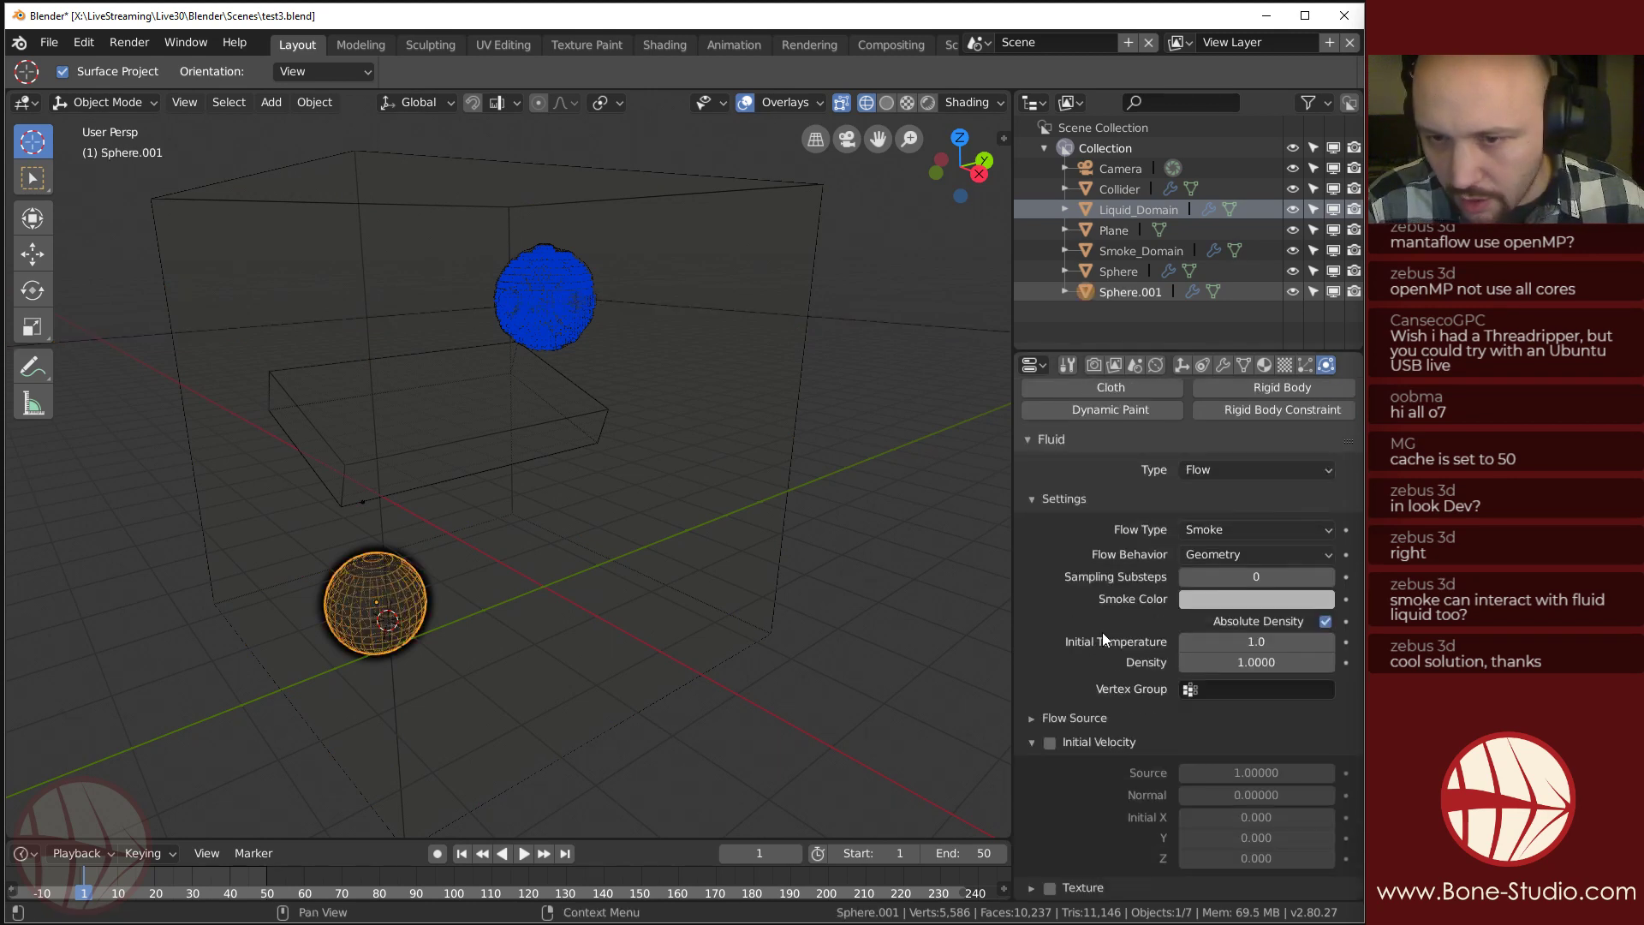
left_click(1246, 530)
left_click(1249, 483)
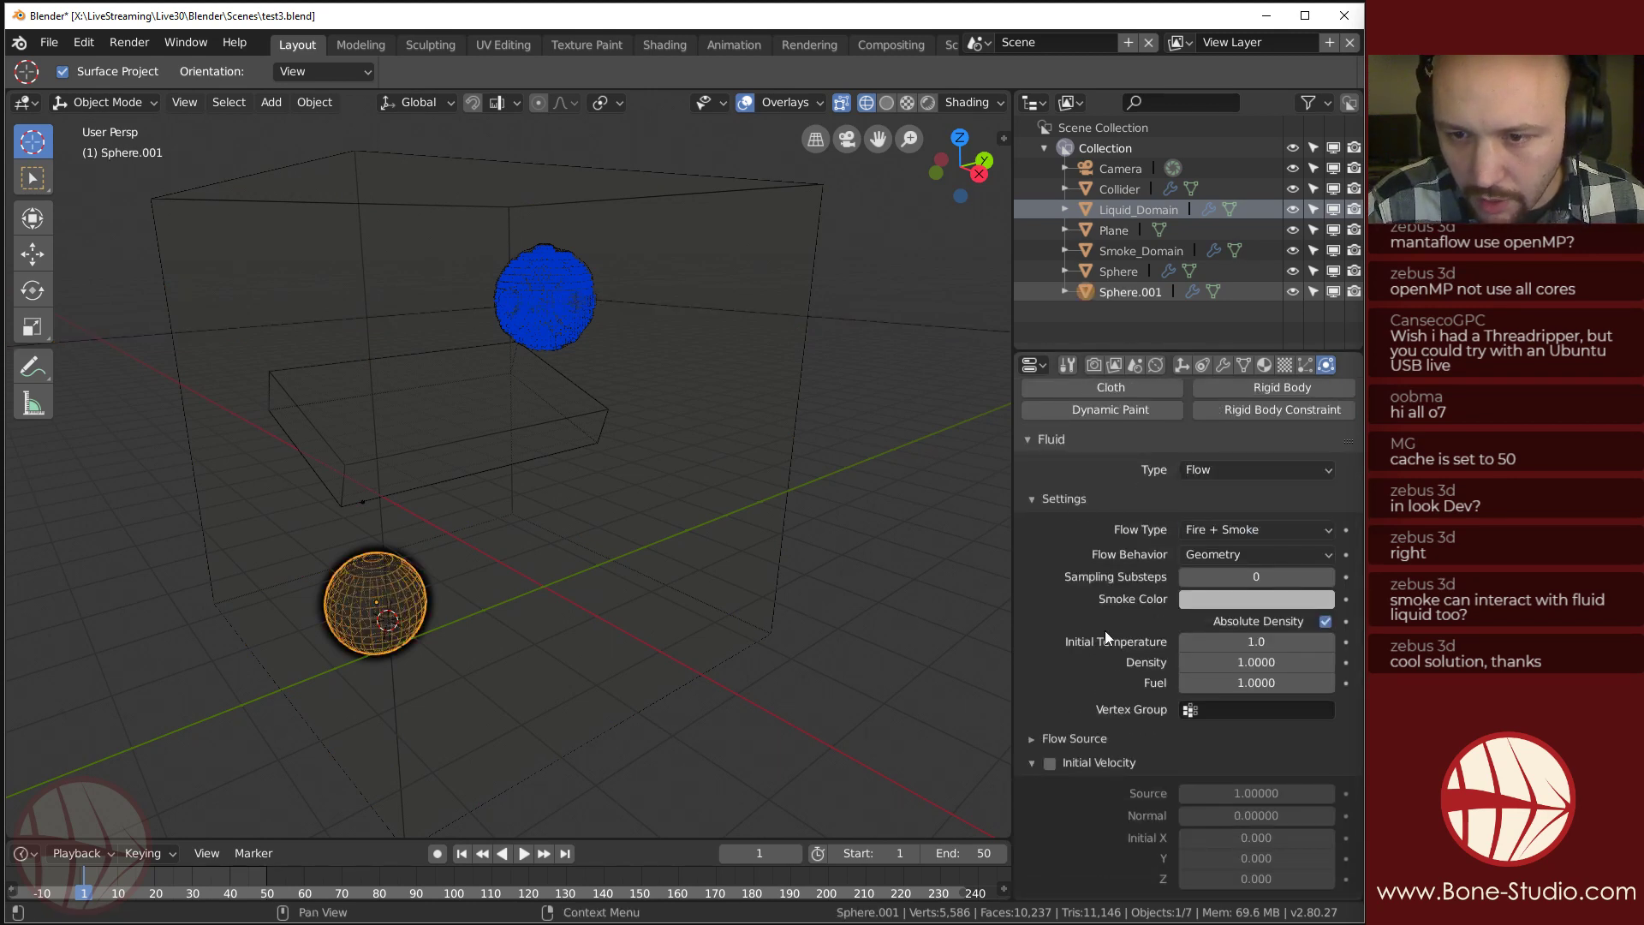
left_click(1254, 642)
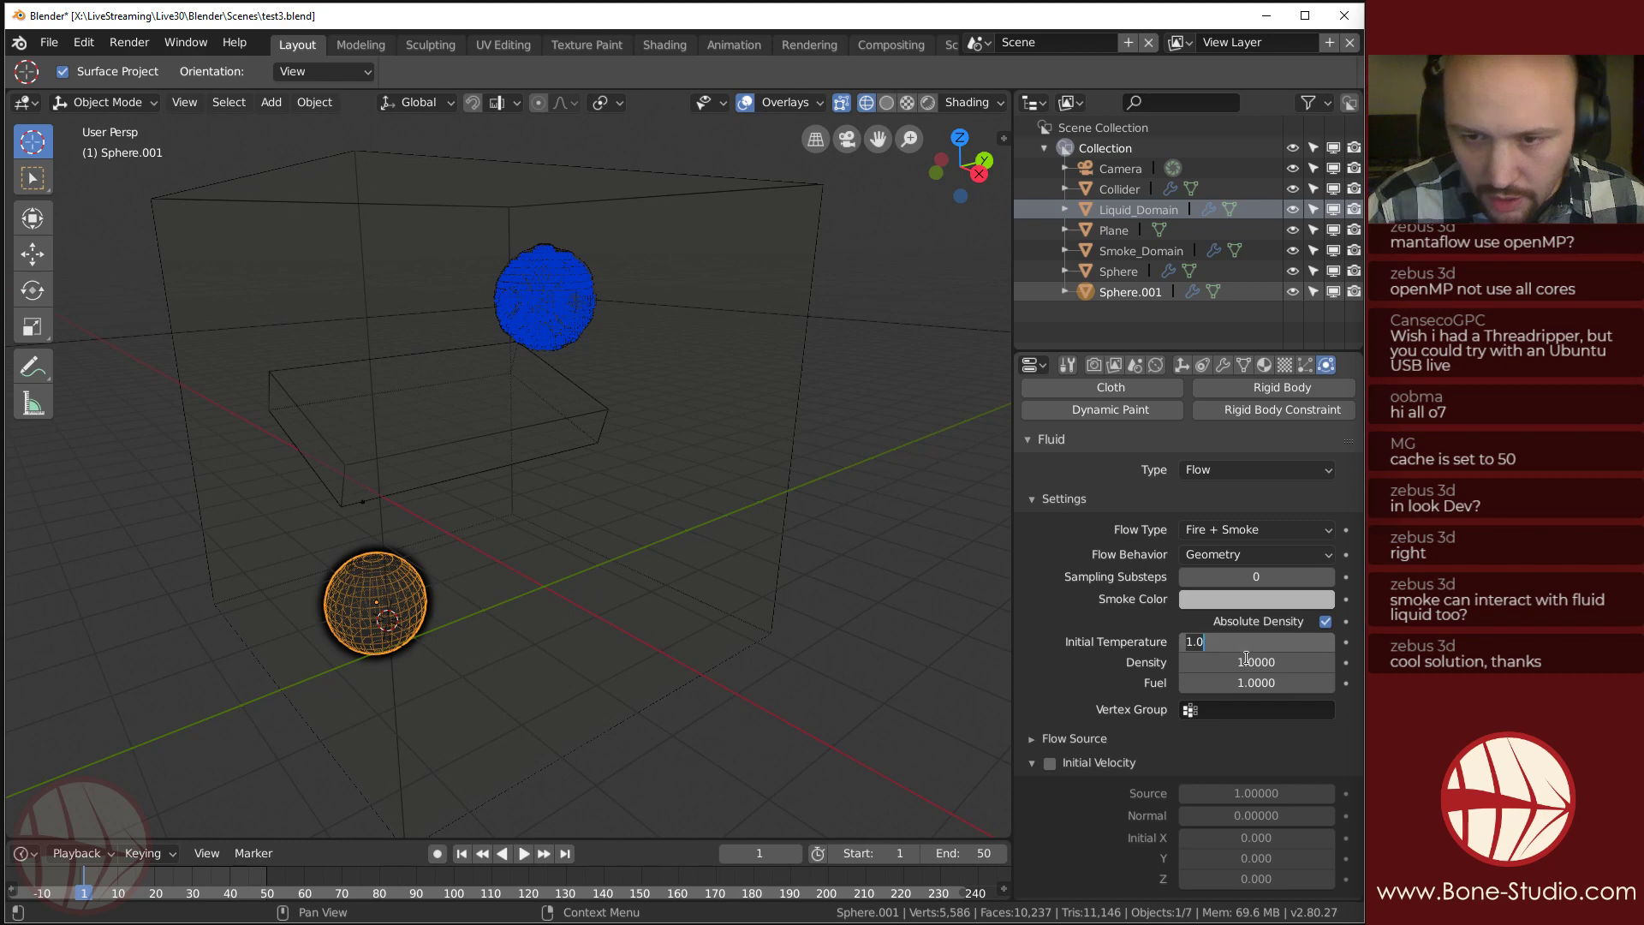
key("Return")
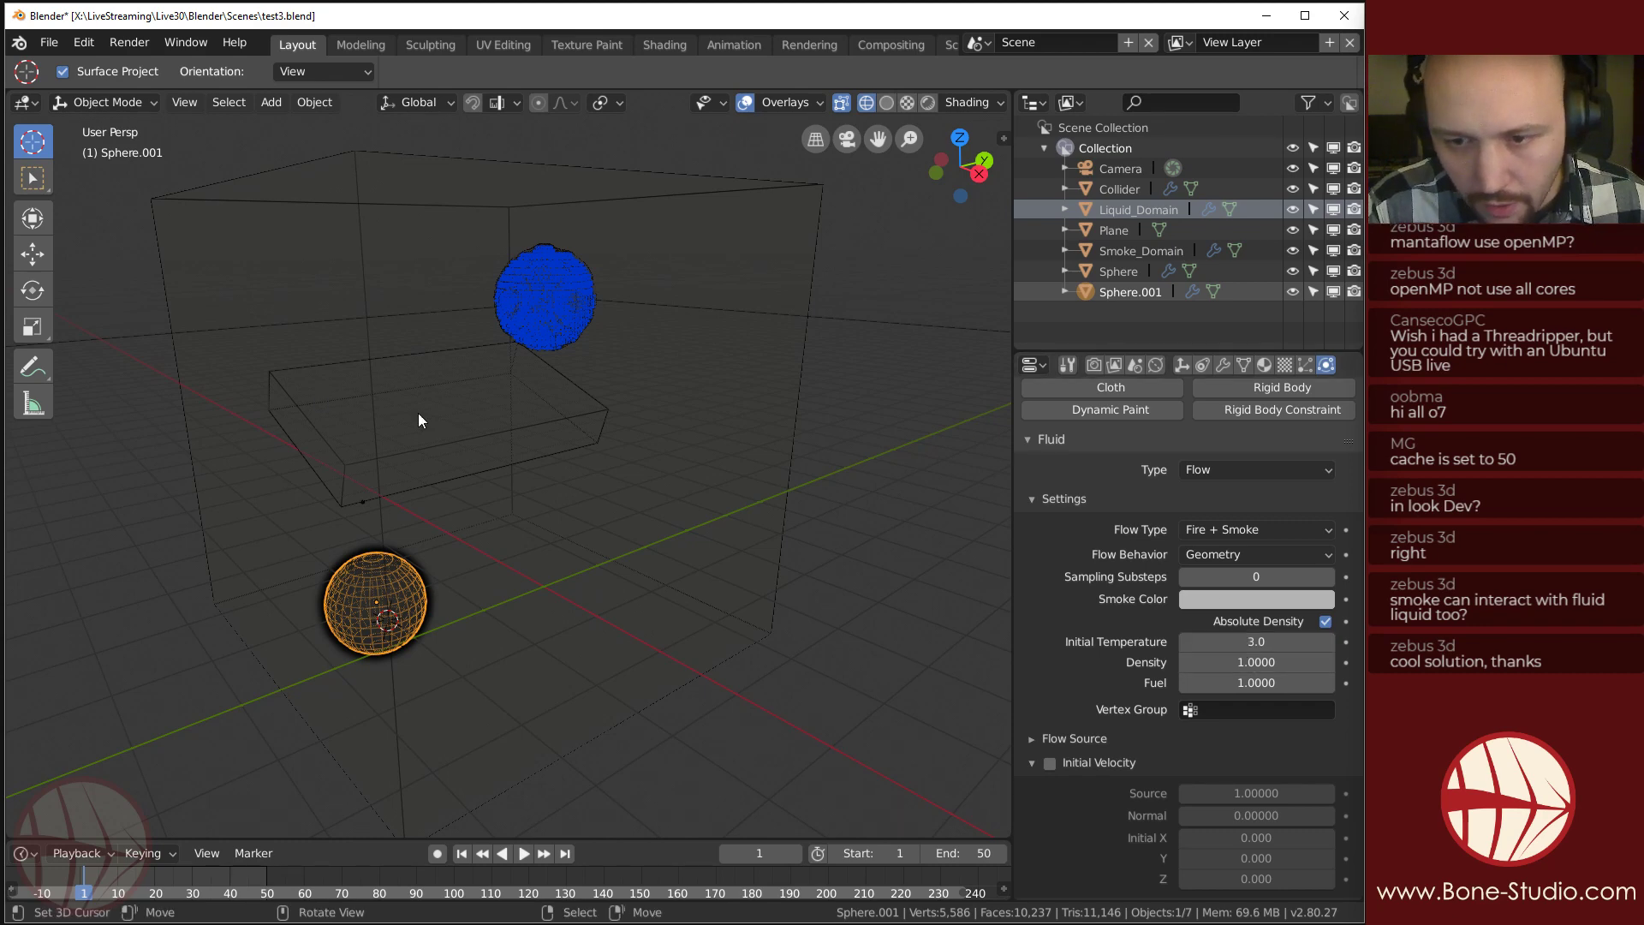
Enable Initial Velocity for the lower sphere emitter.
middle_click_drag(418, 413, 690, 428)
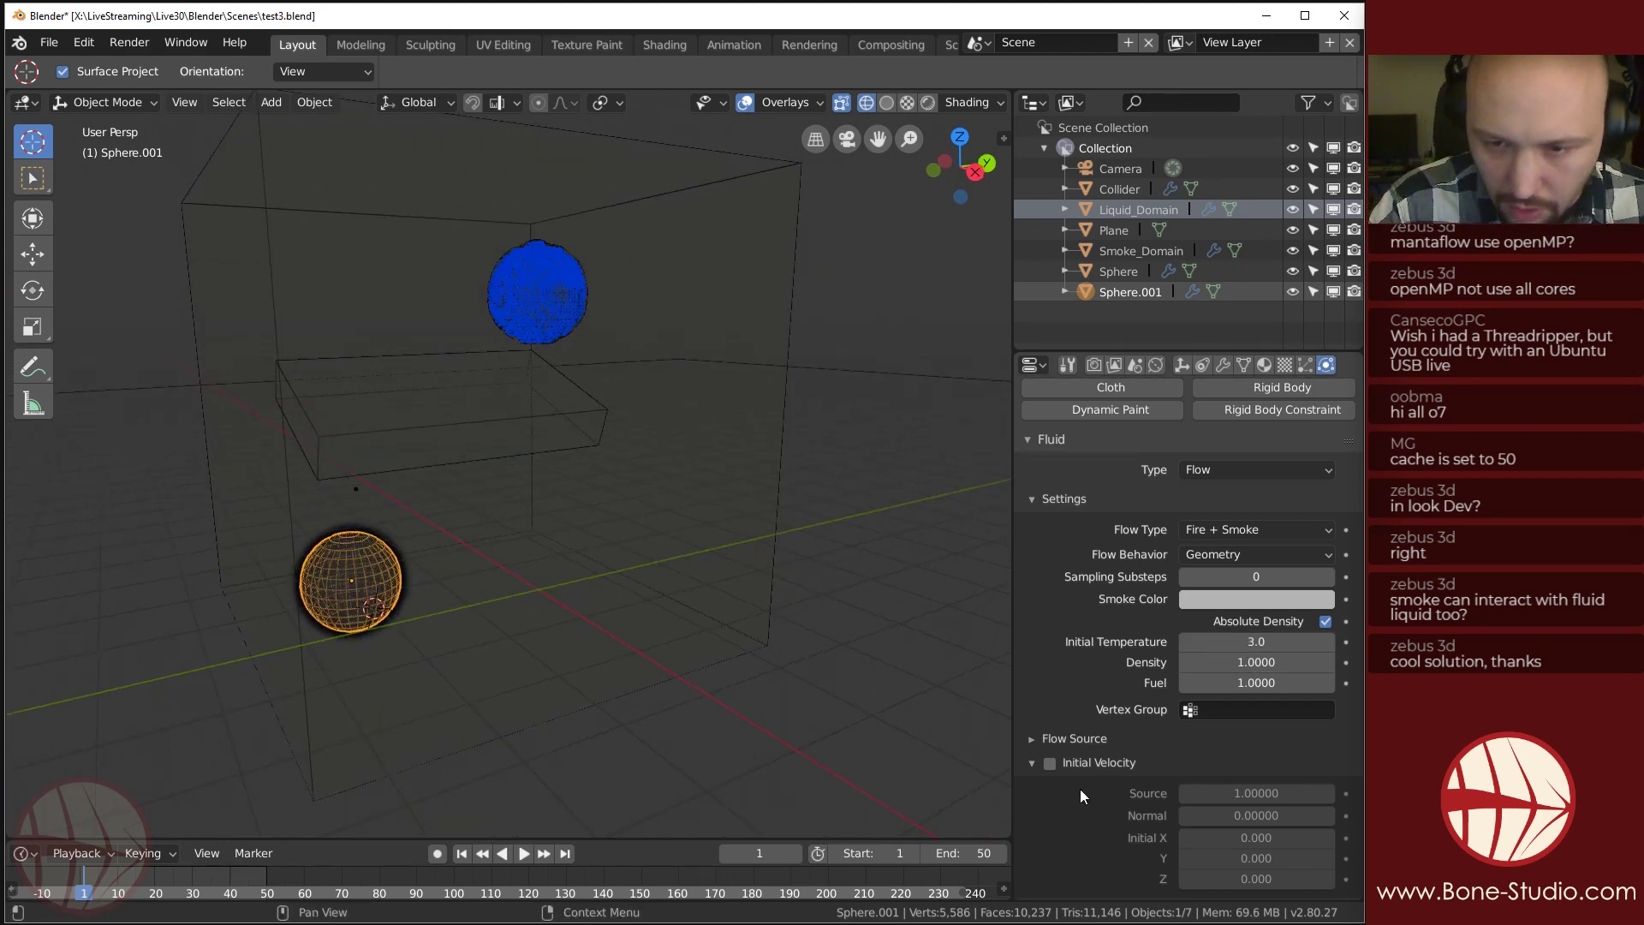
left_click(1047, 764)
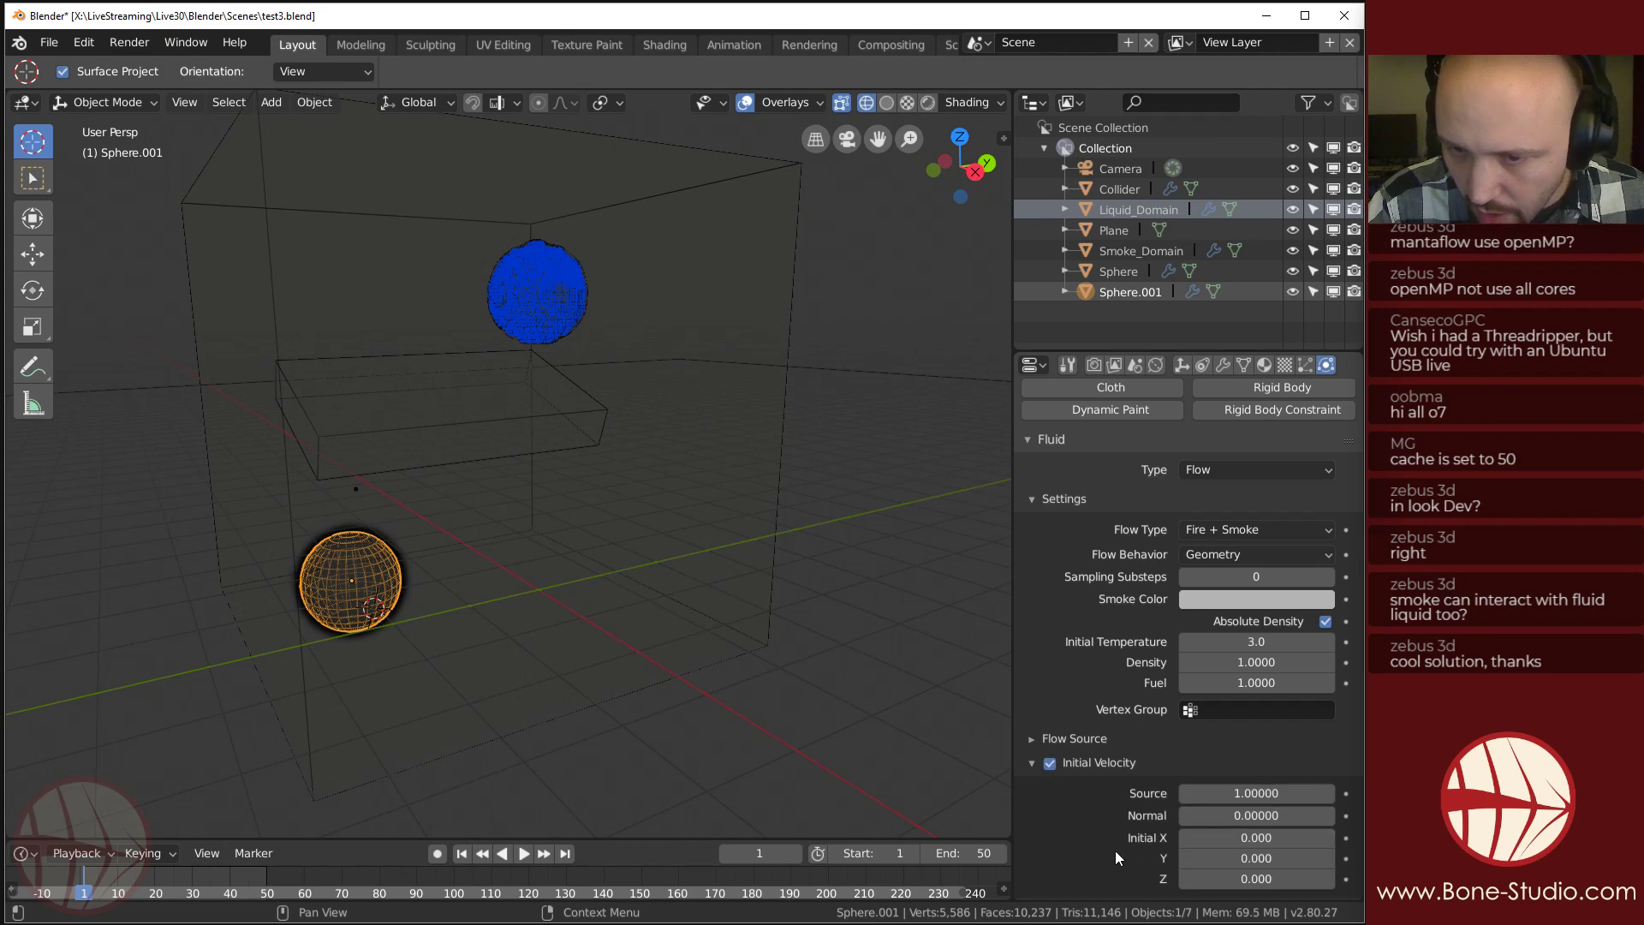
Disable Initial Velocity for the fire and smoke flow sphere.
left_click(1050, 763)
middle_click_drag(505, 512, 561, 531)
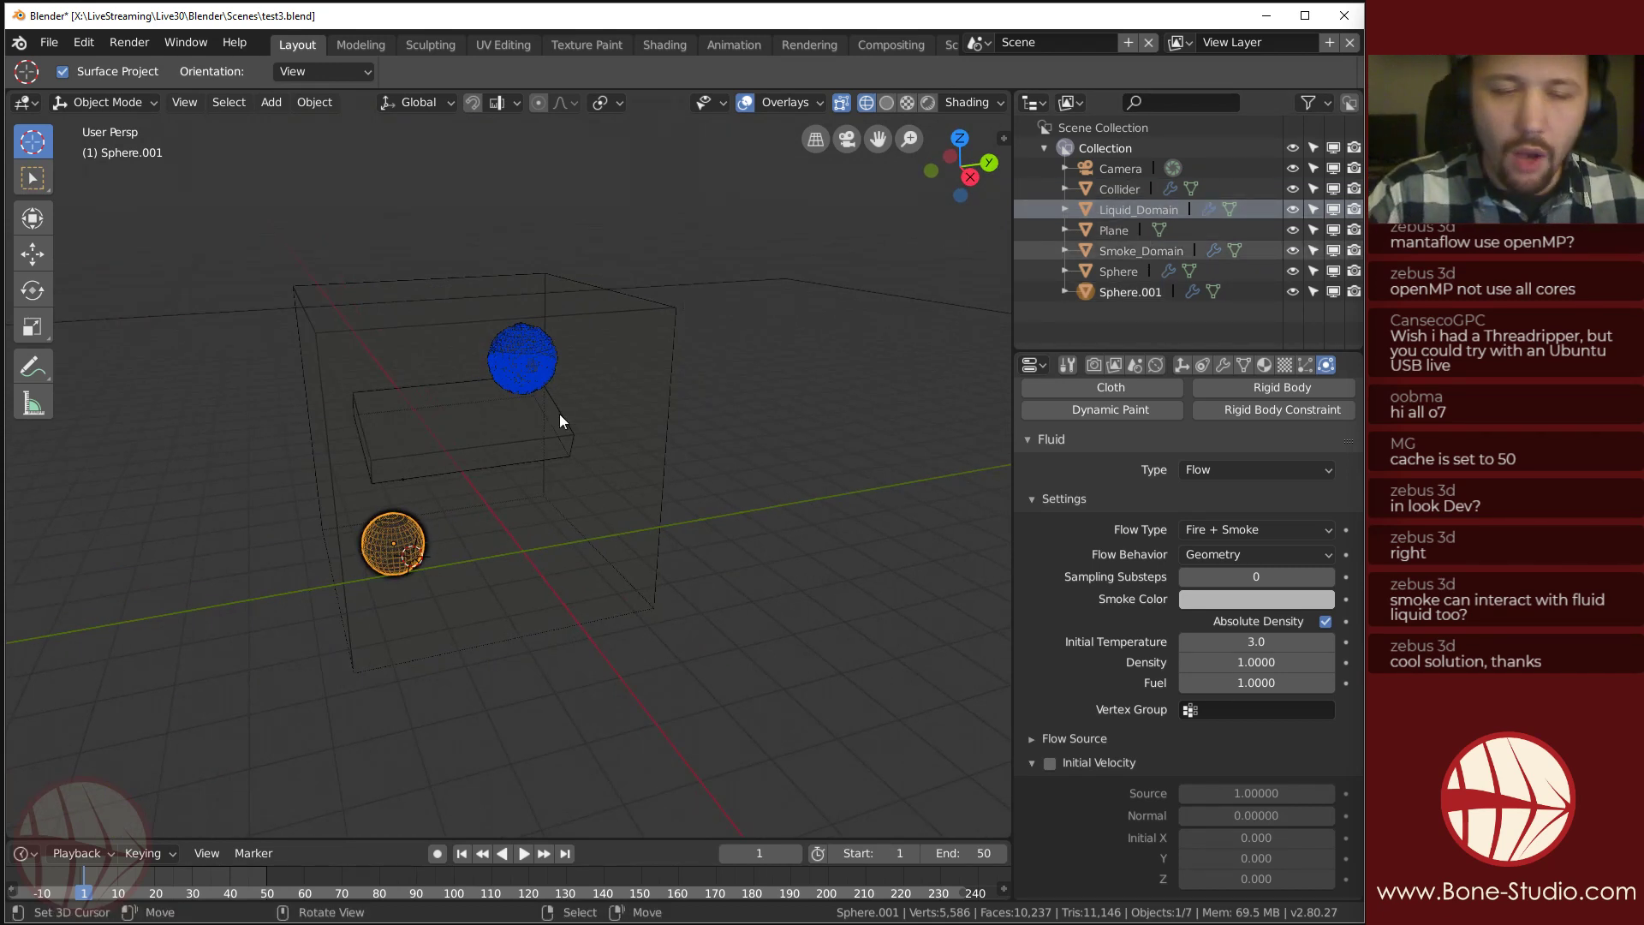
Select Liquid_Domain together with Collider and move both into a new collection named Liquid.
left_click(609, 319)
left_click(612, 316)
scroll(611, 315, "up", 2)
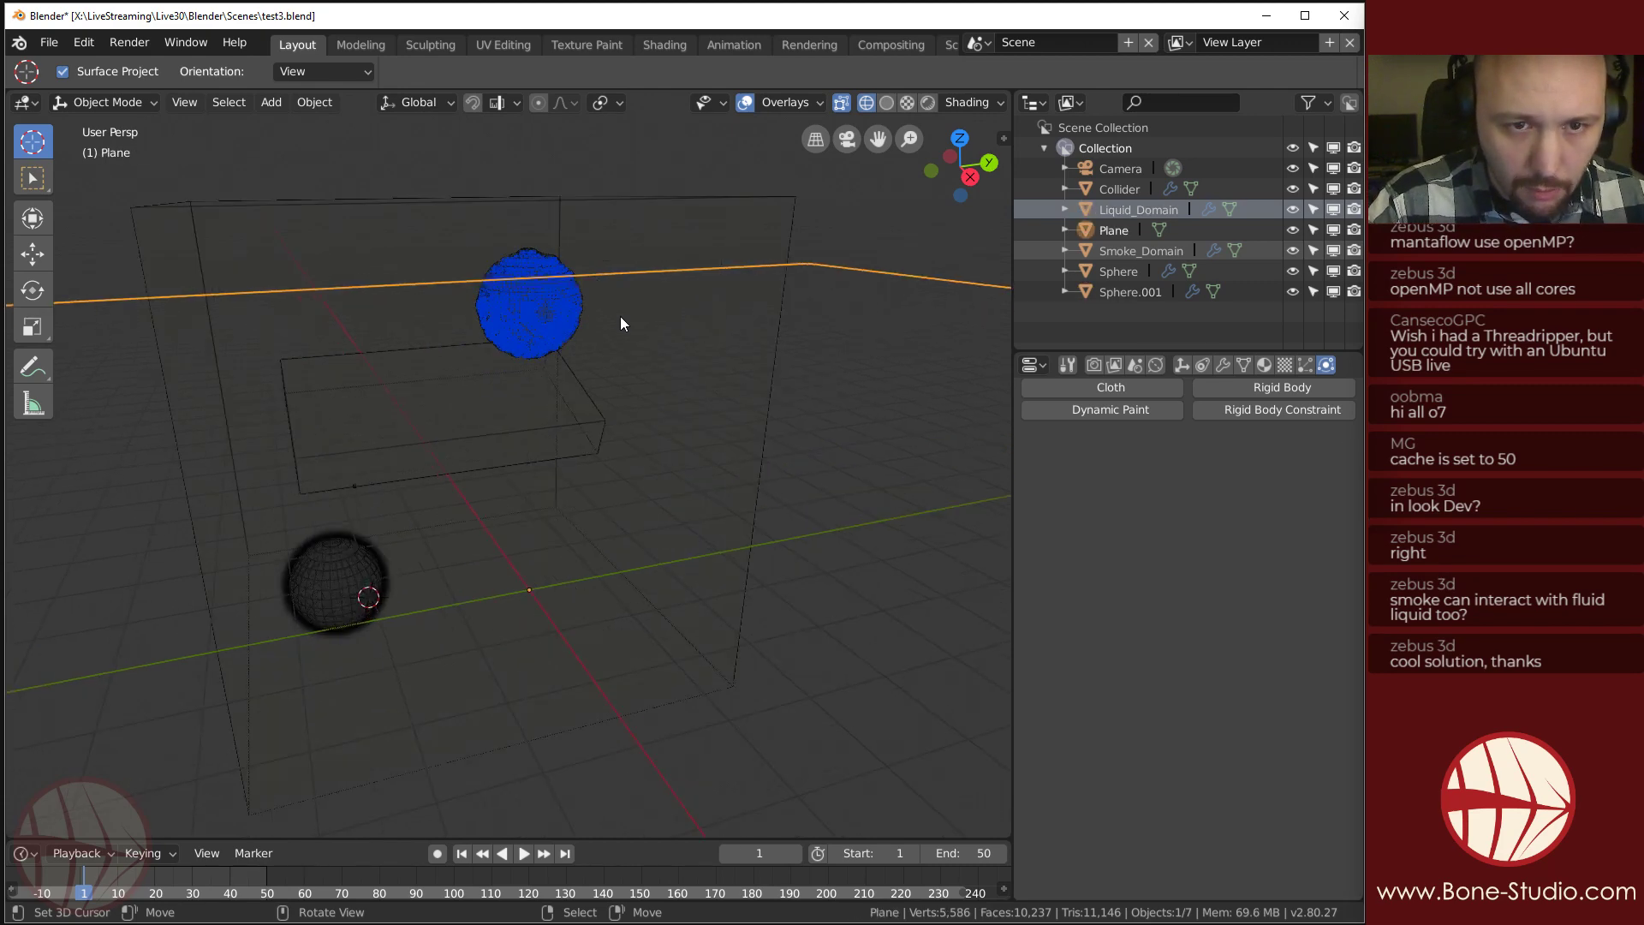
left_click(533, 317)
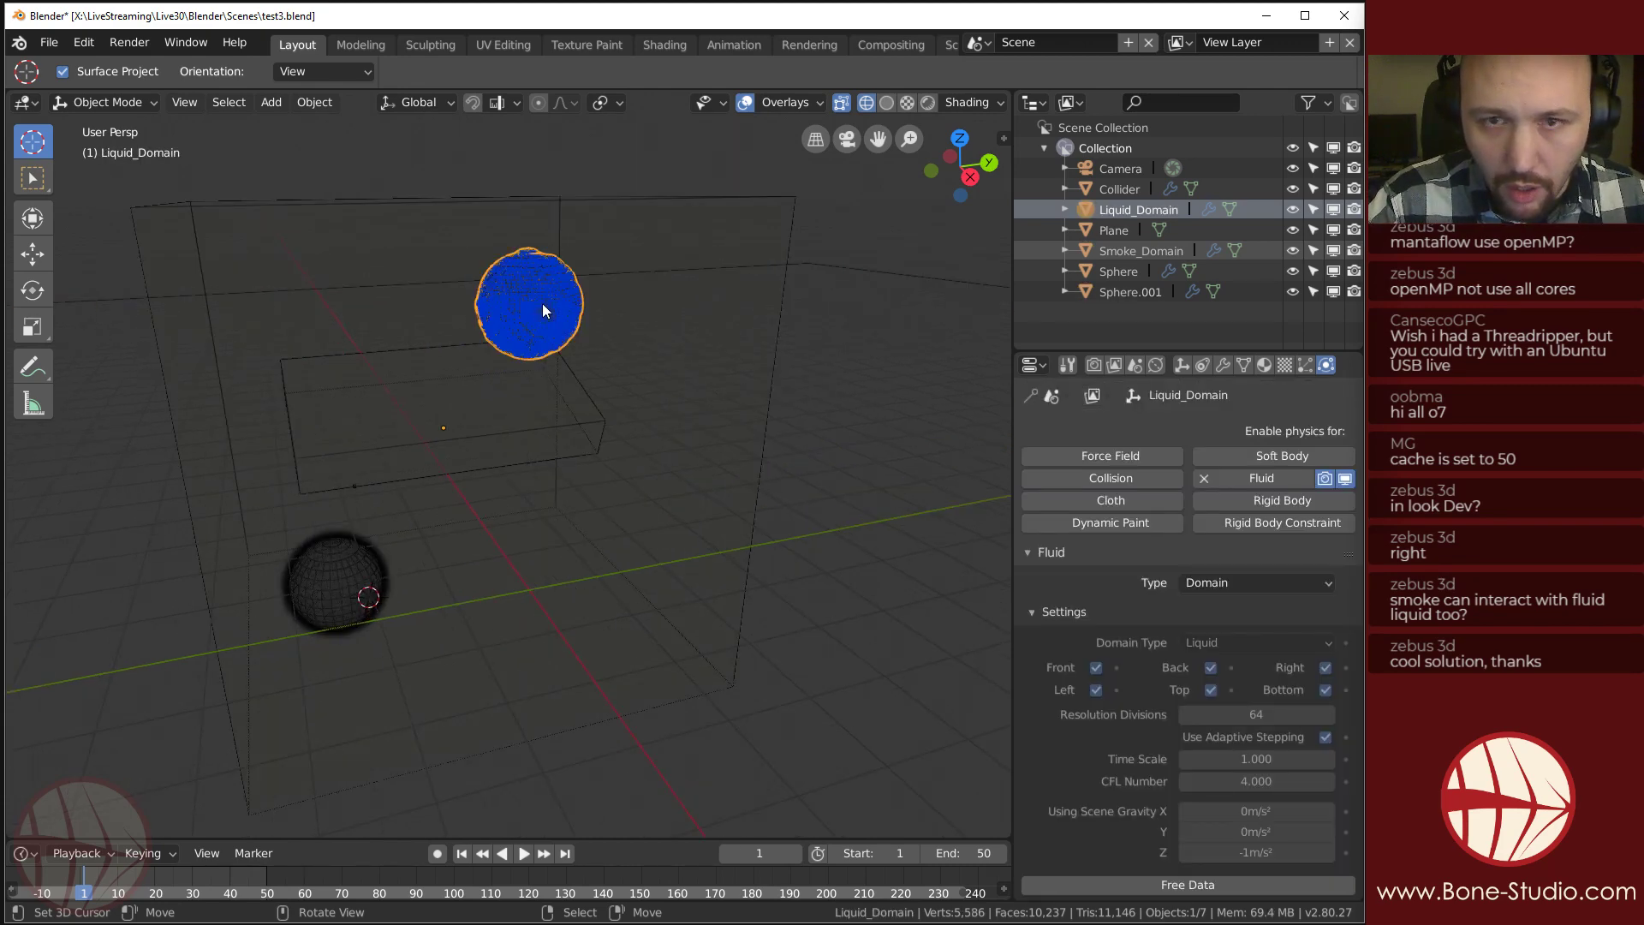
left_click(1122, 189, "ctrl")
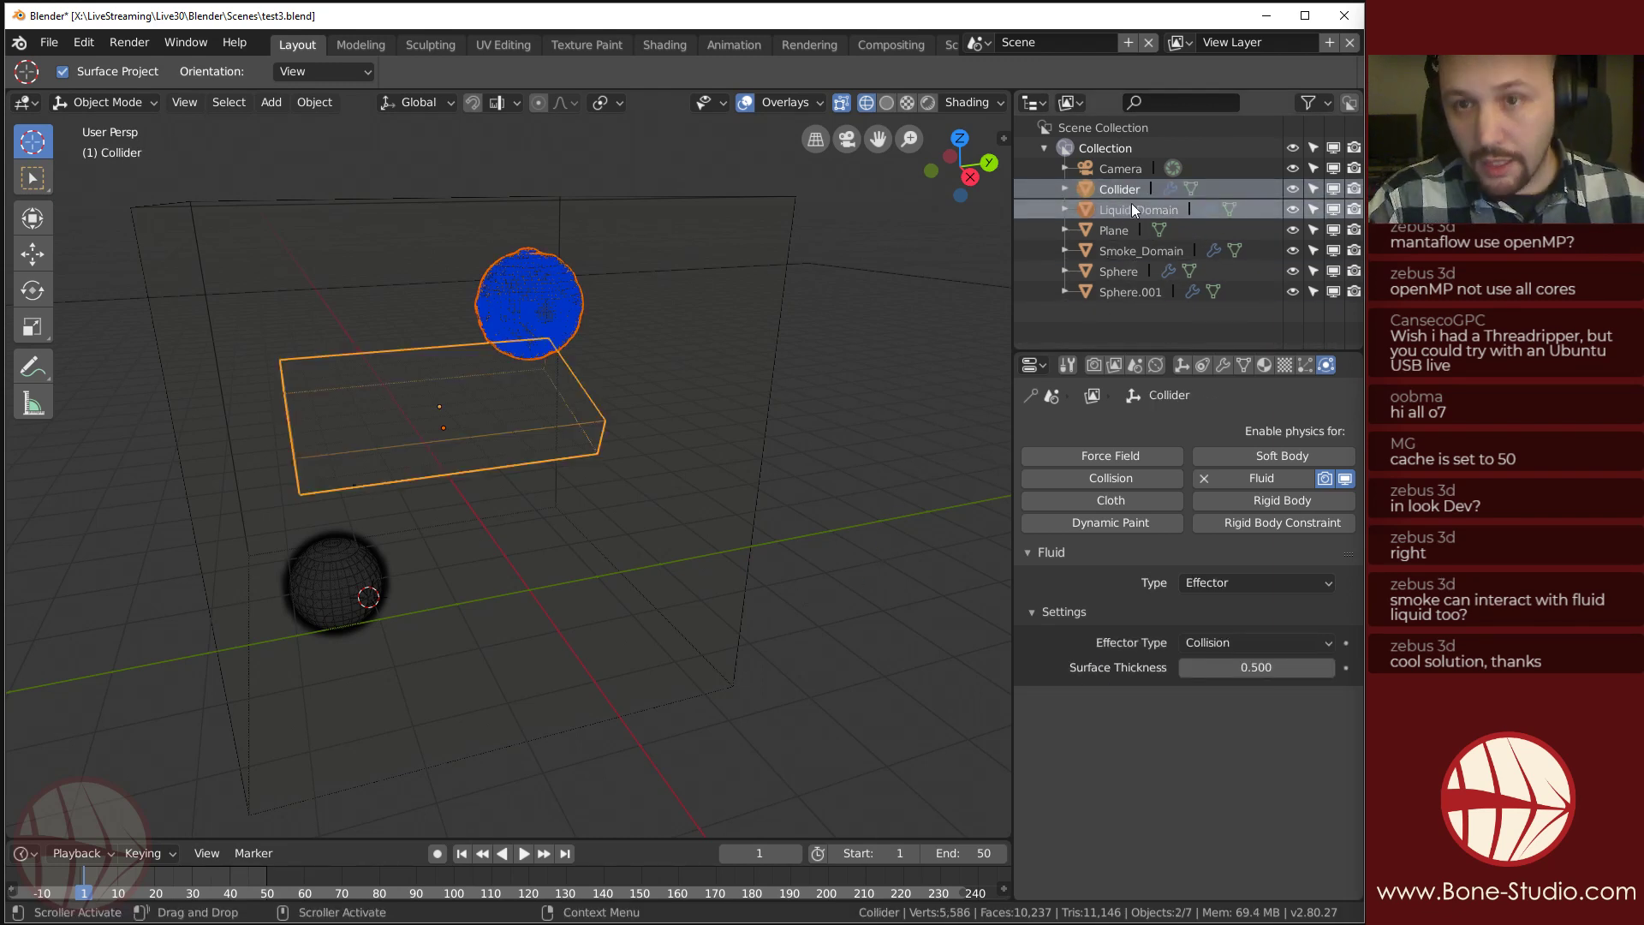
key("m")
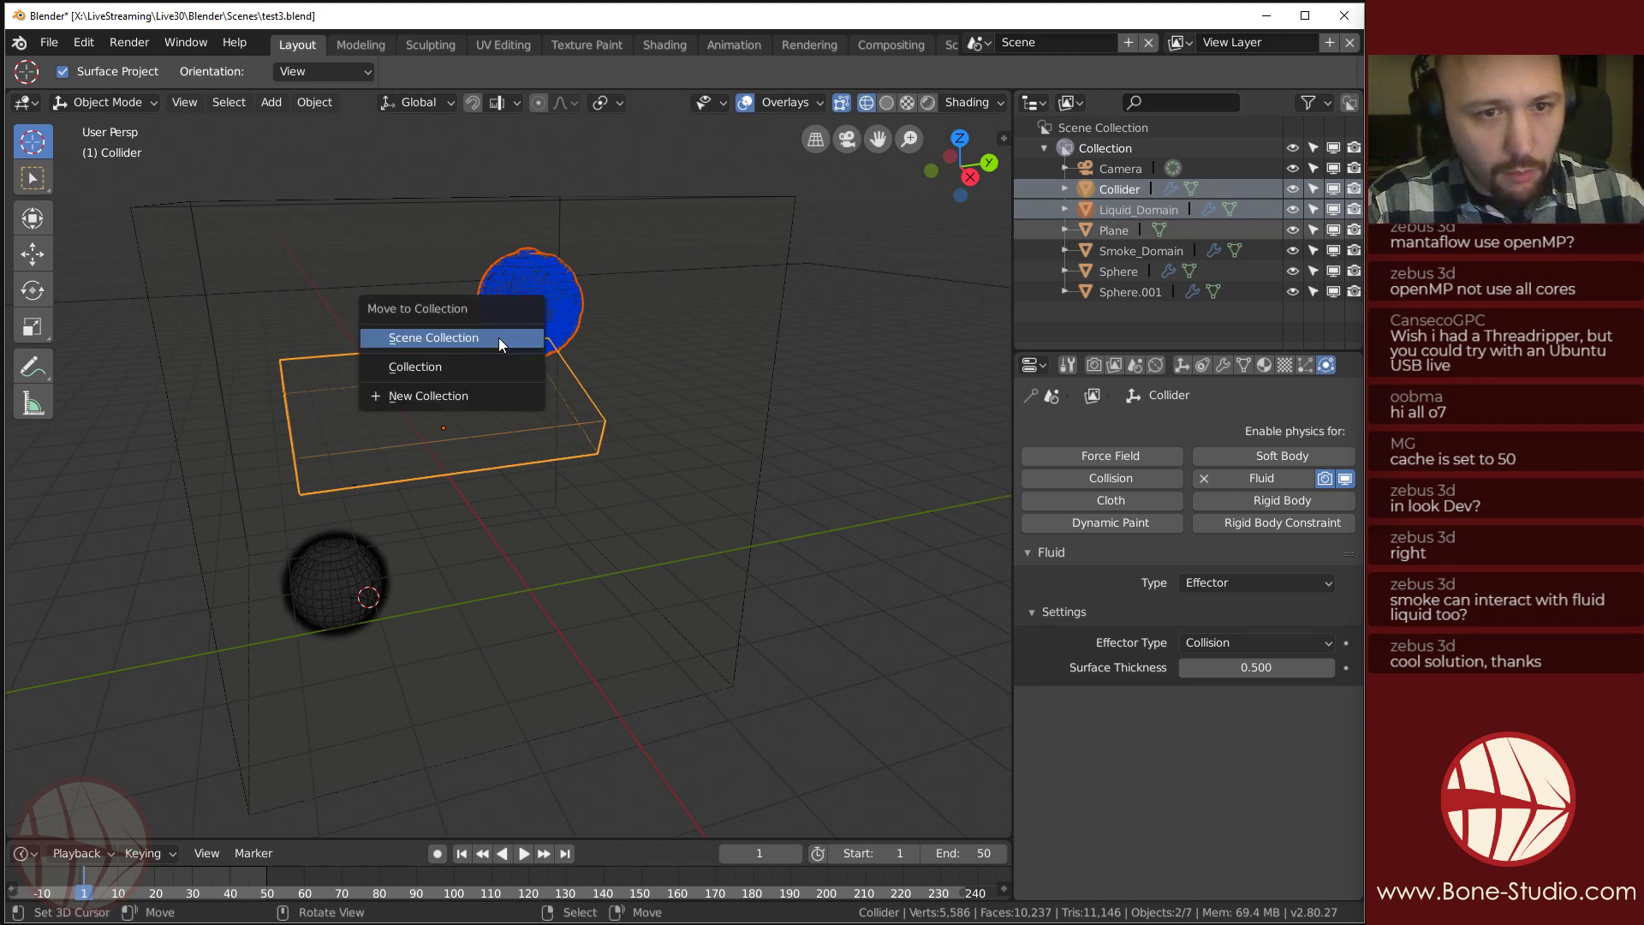
left_click(393, 396)
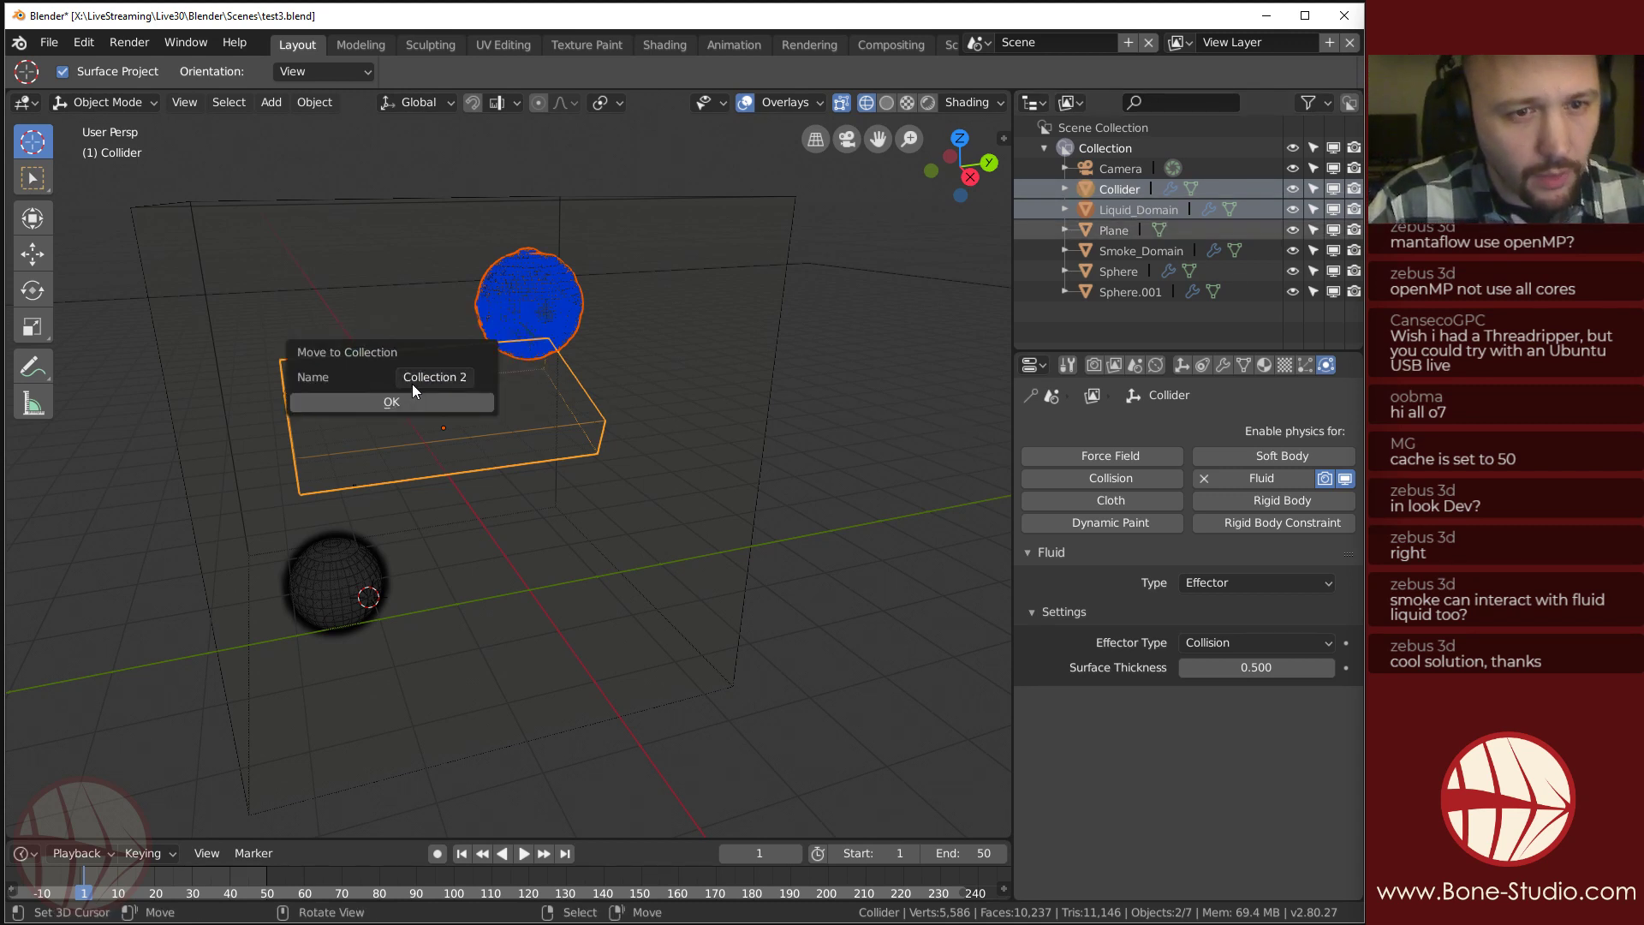
left_click(402, 378)
type("Liquid")
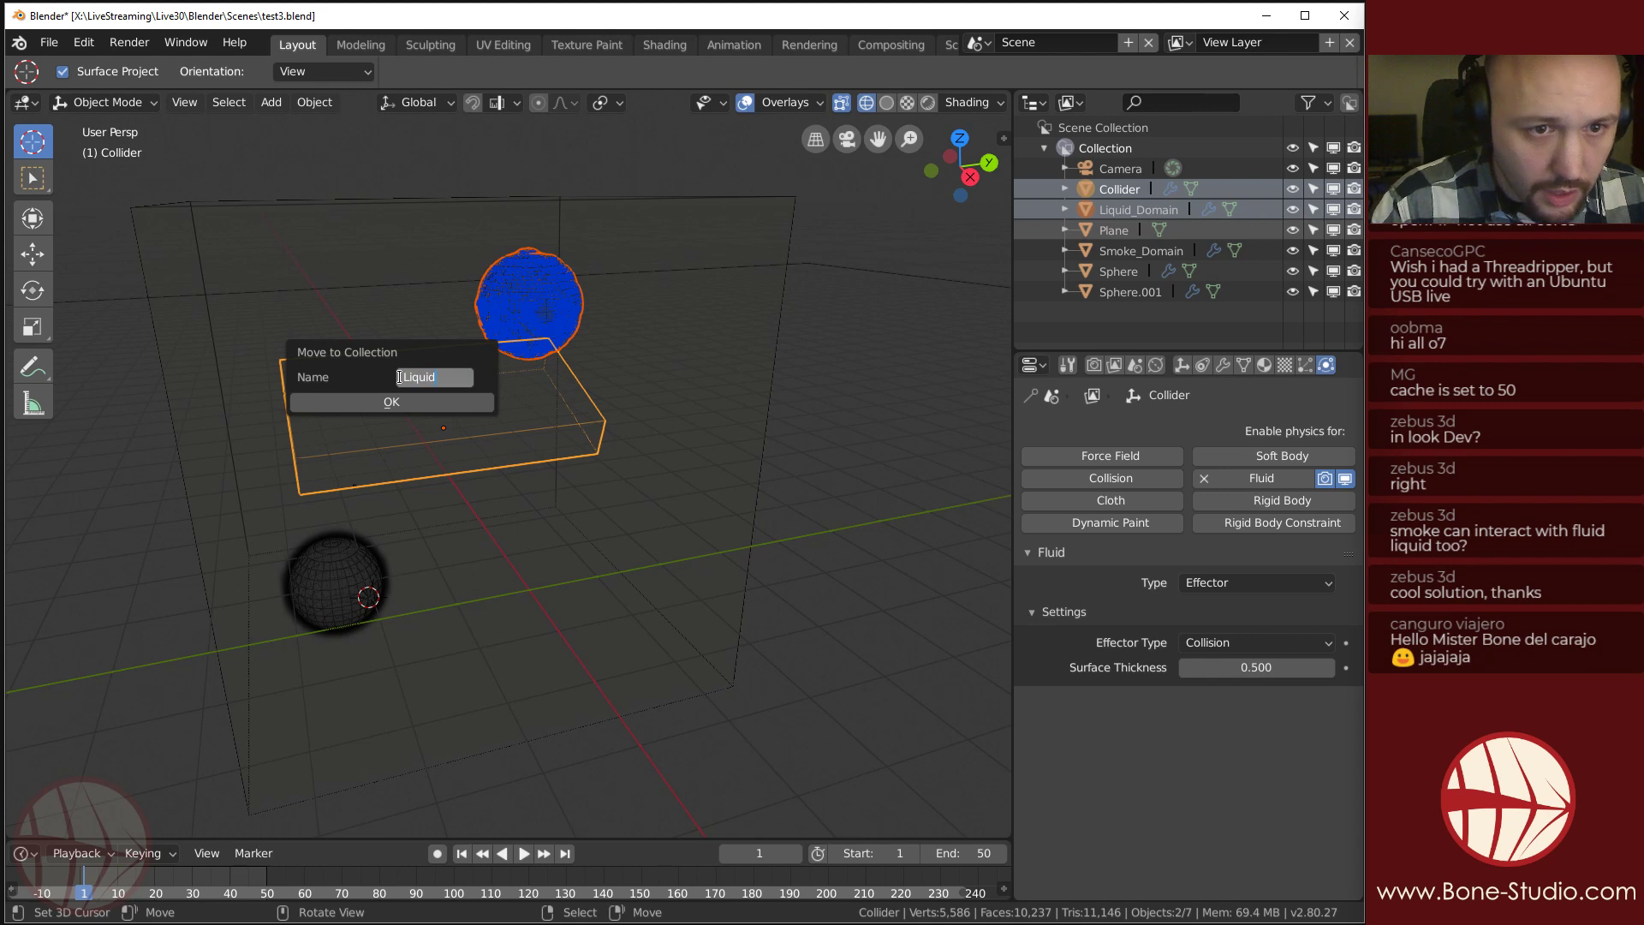
key("Return")
left_click(392, 399)
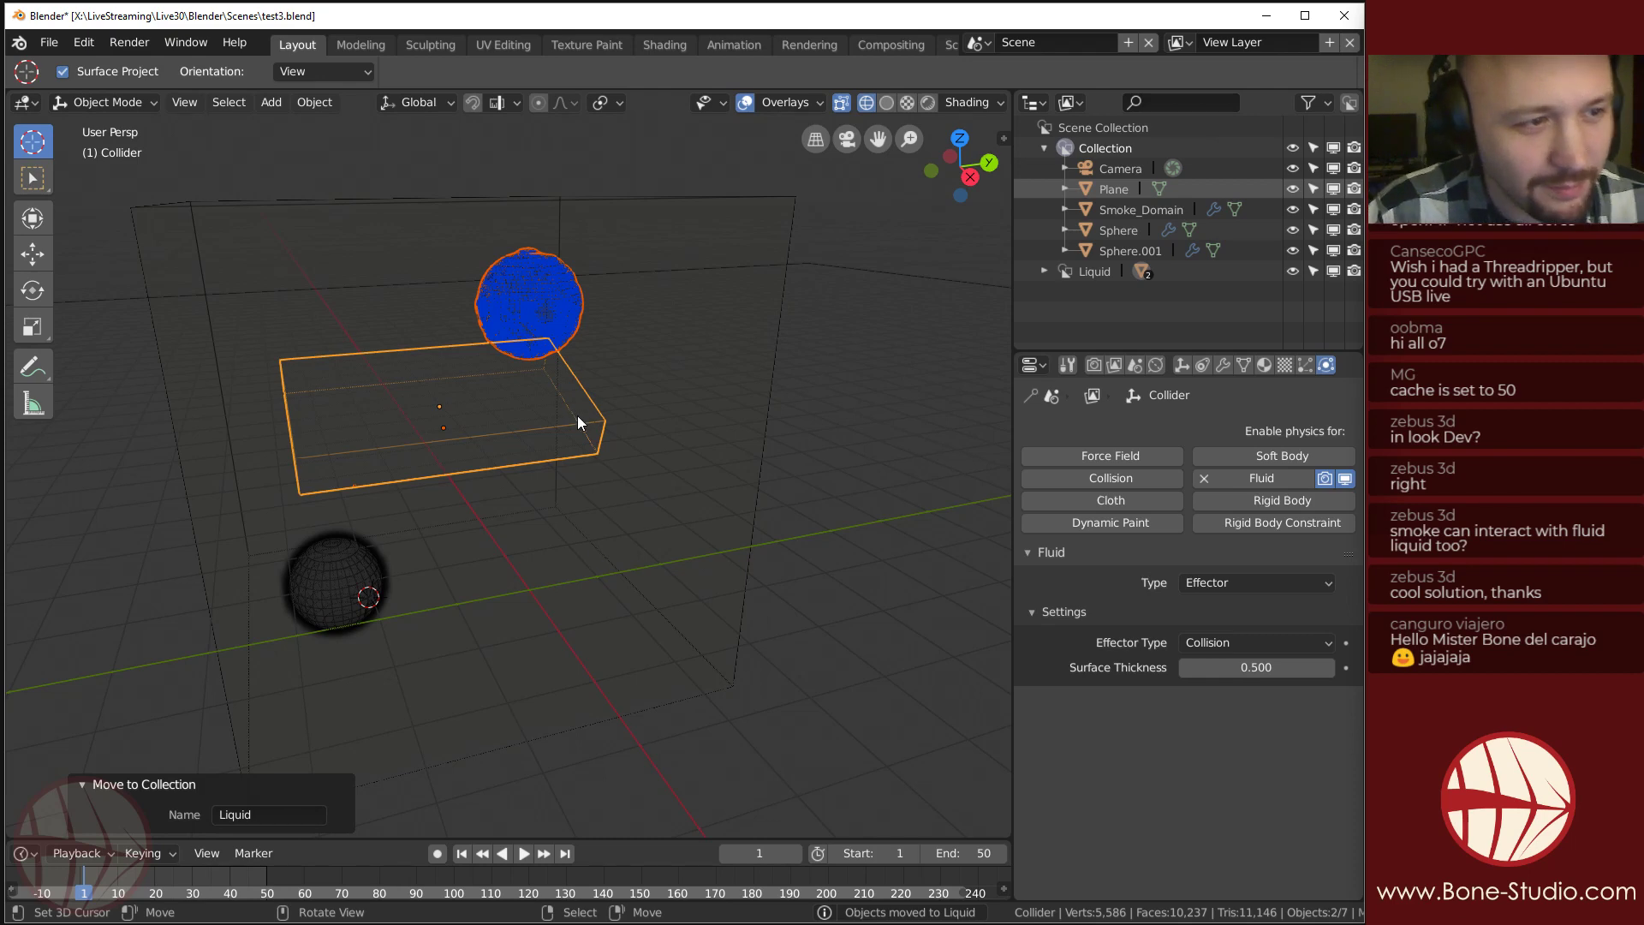
Expand the Liquid collection in the scene hierarchy and move the upper liquid flow sphere into it.
middle_click_drag(548, 377, 513, 375)
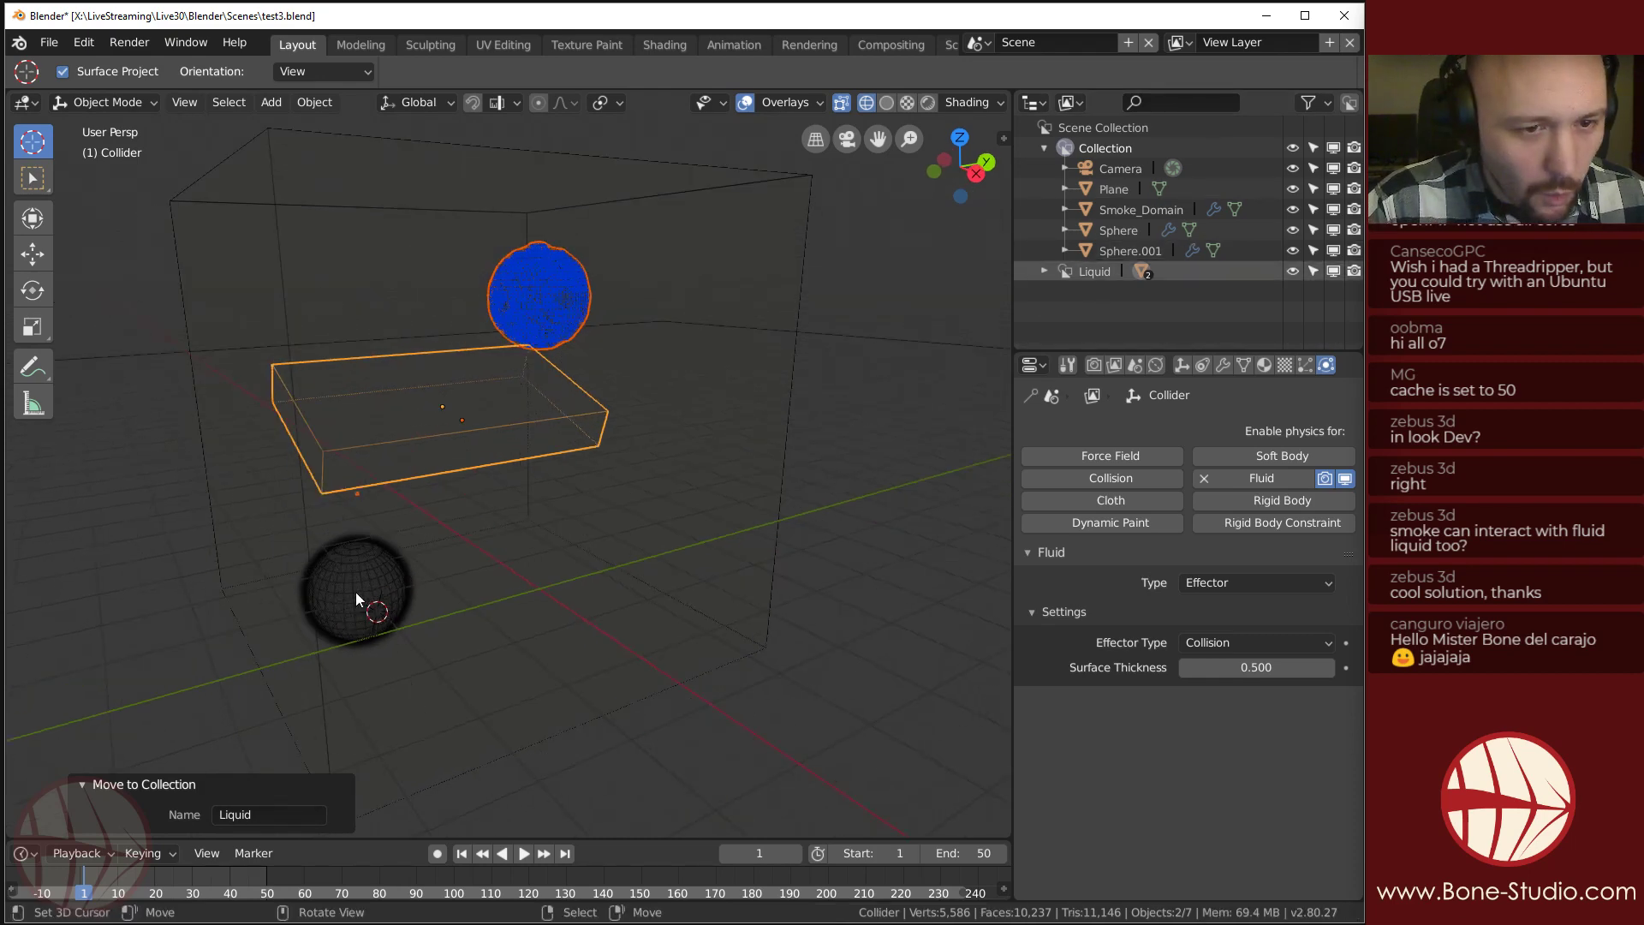
key("alt+a")
left_click(805, 240)
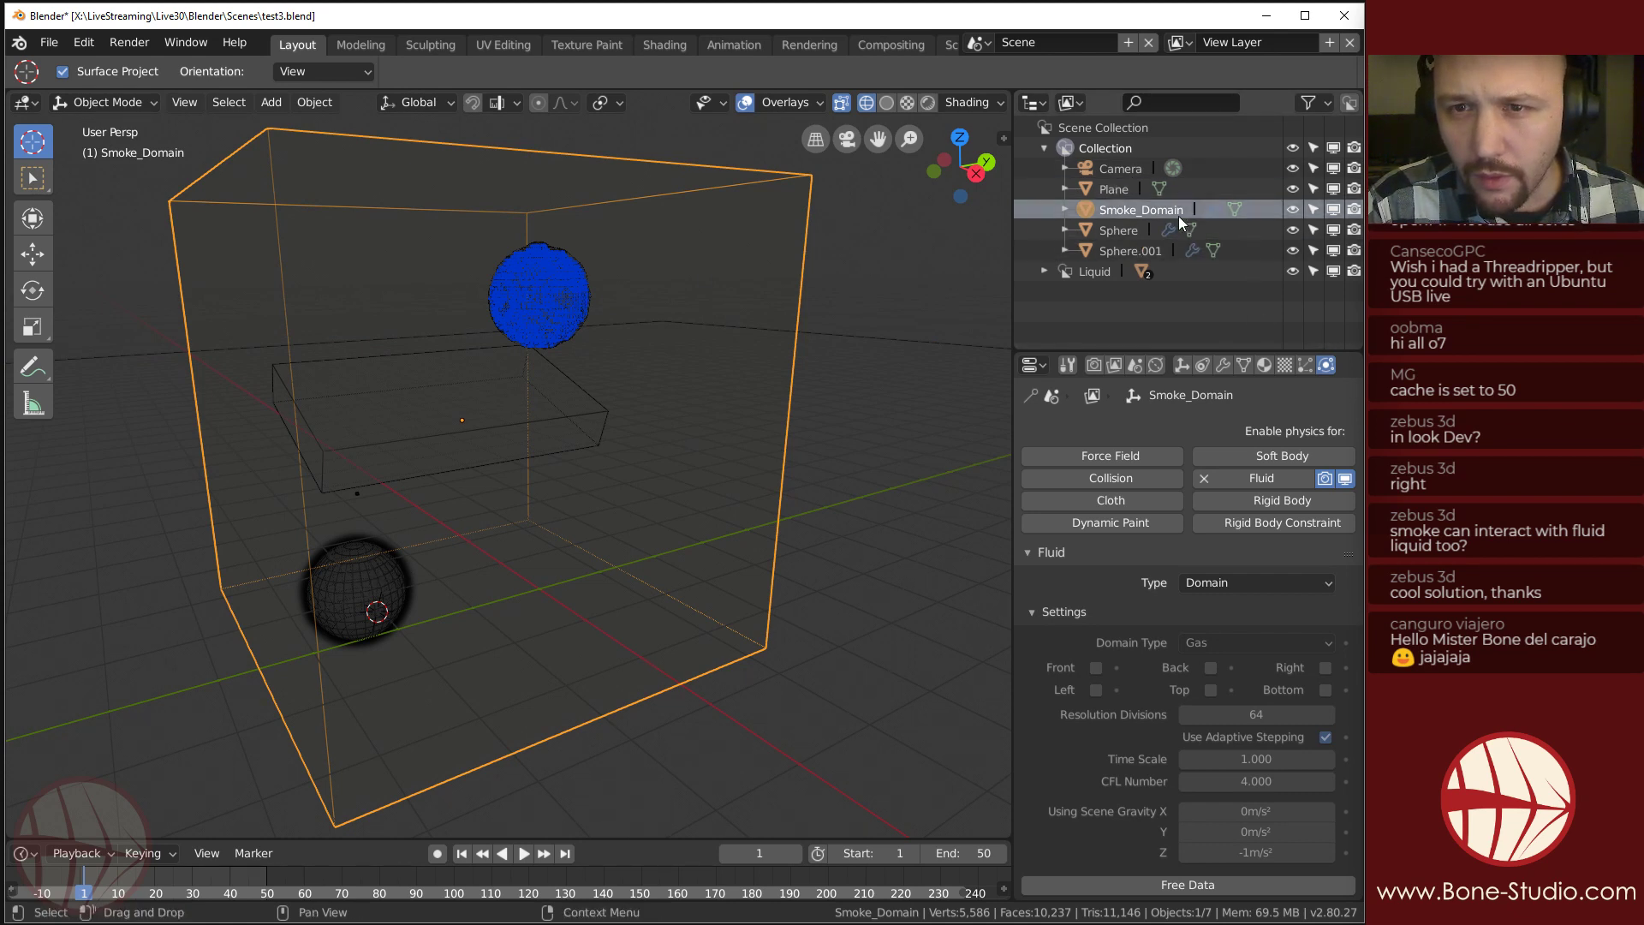
left_click(1044, 272)
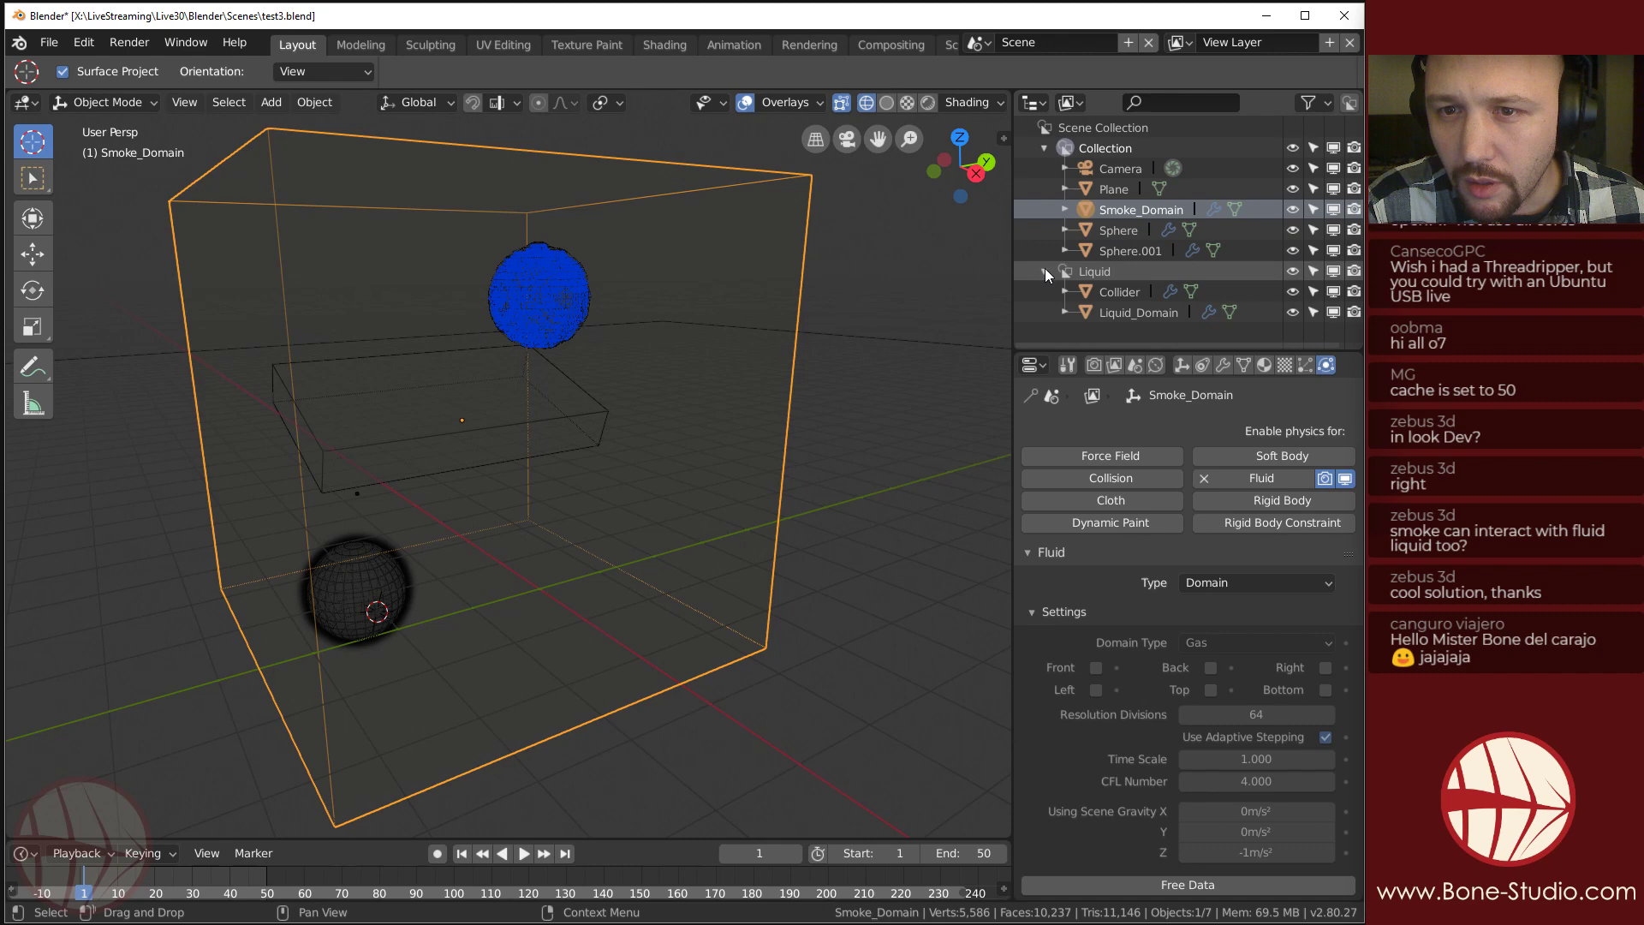
left_click(1127, 293)
left_click(1128, 314)
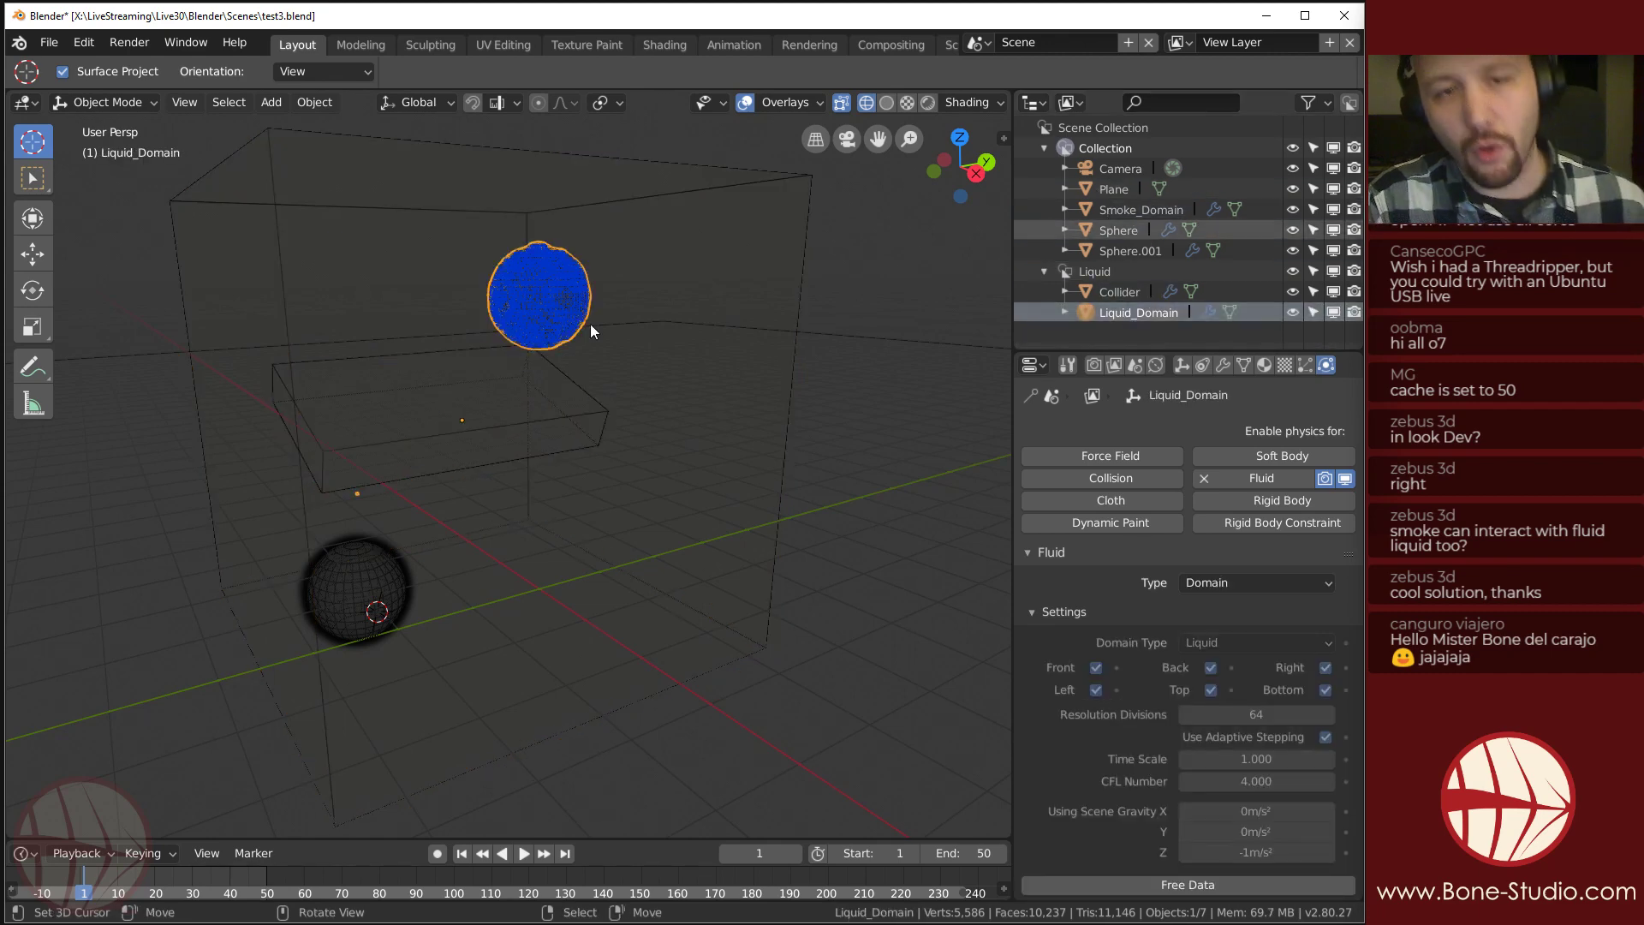
left_click(548, 291)
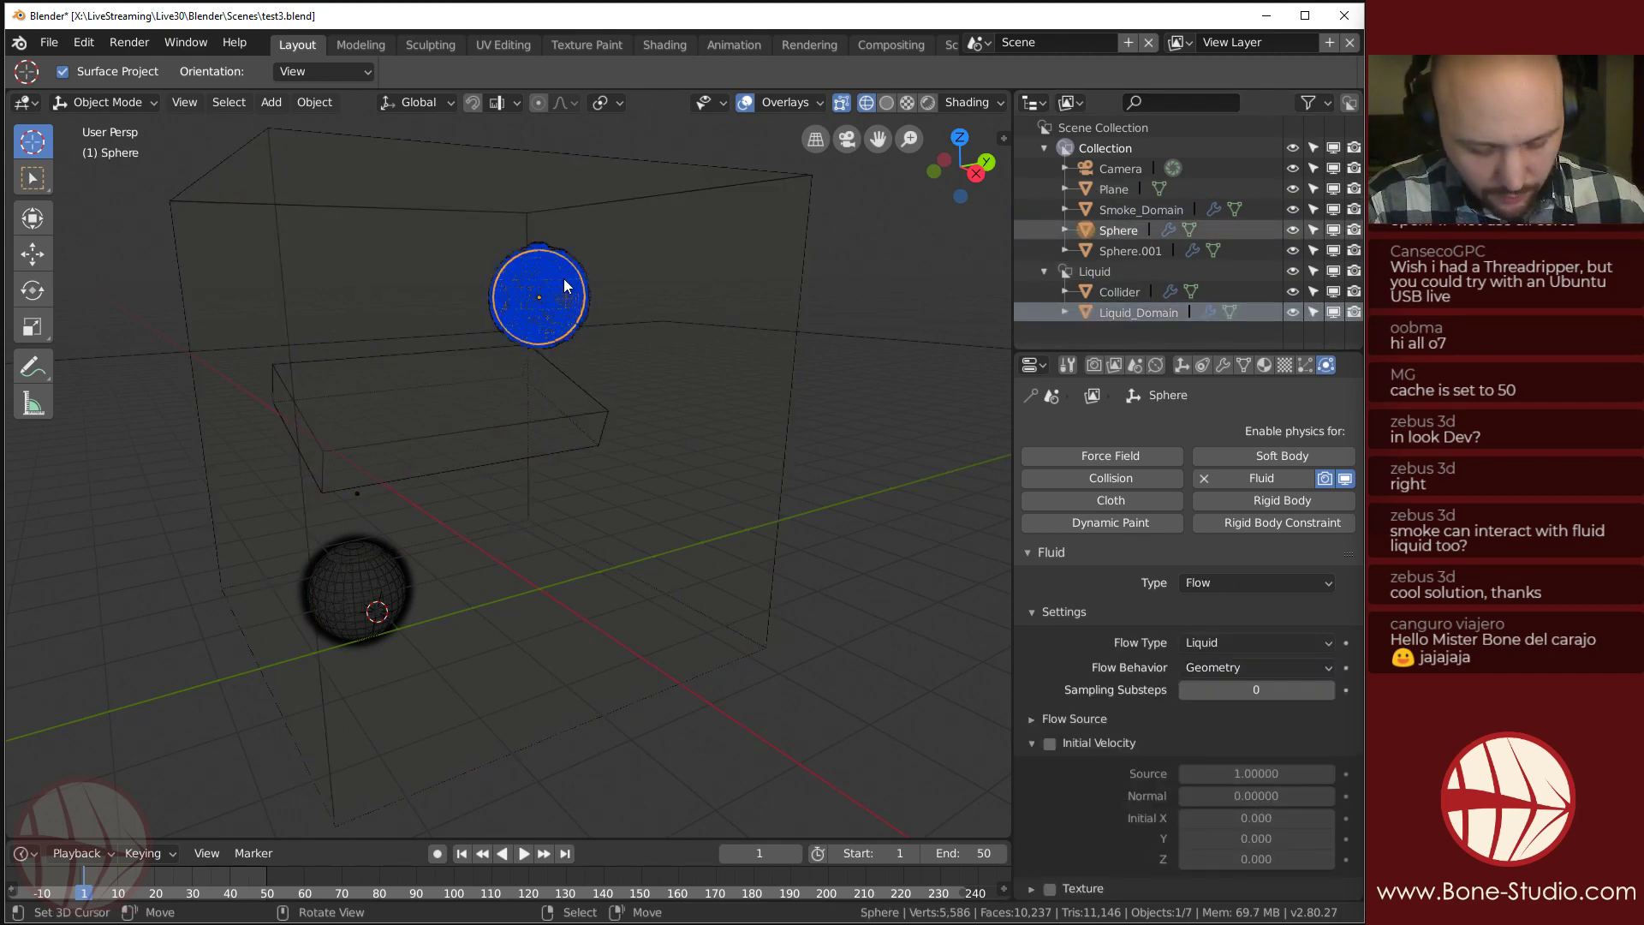
key("m")
left_click(512, 249)
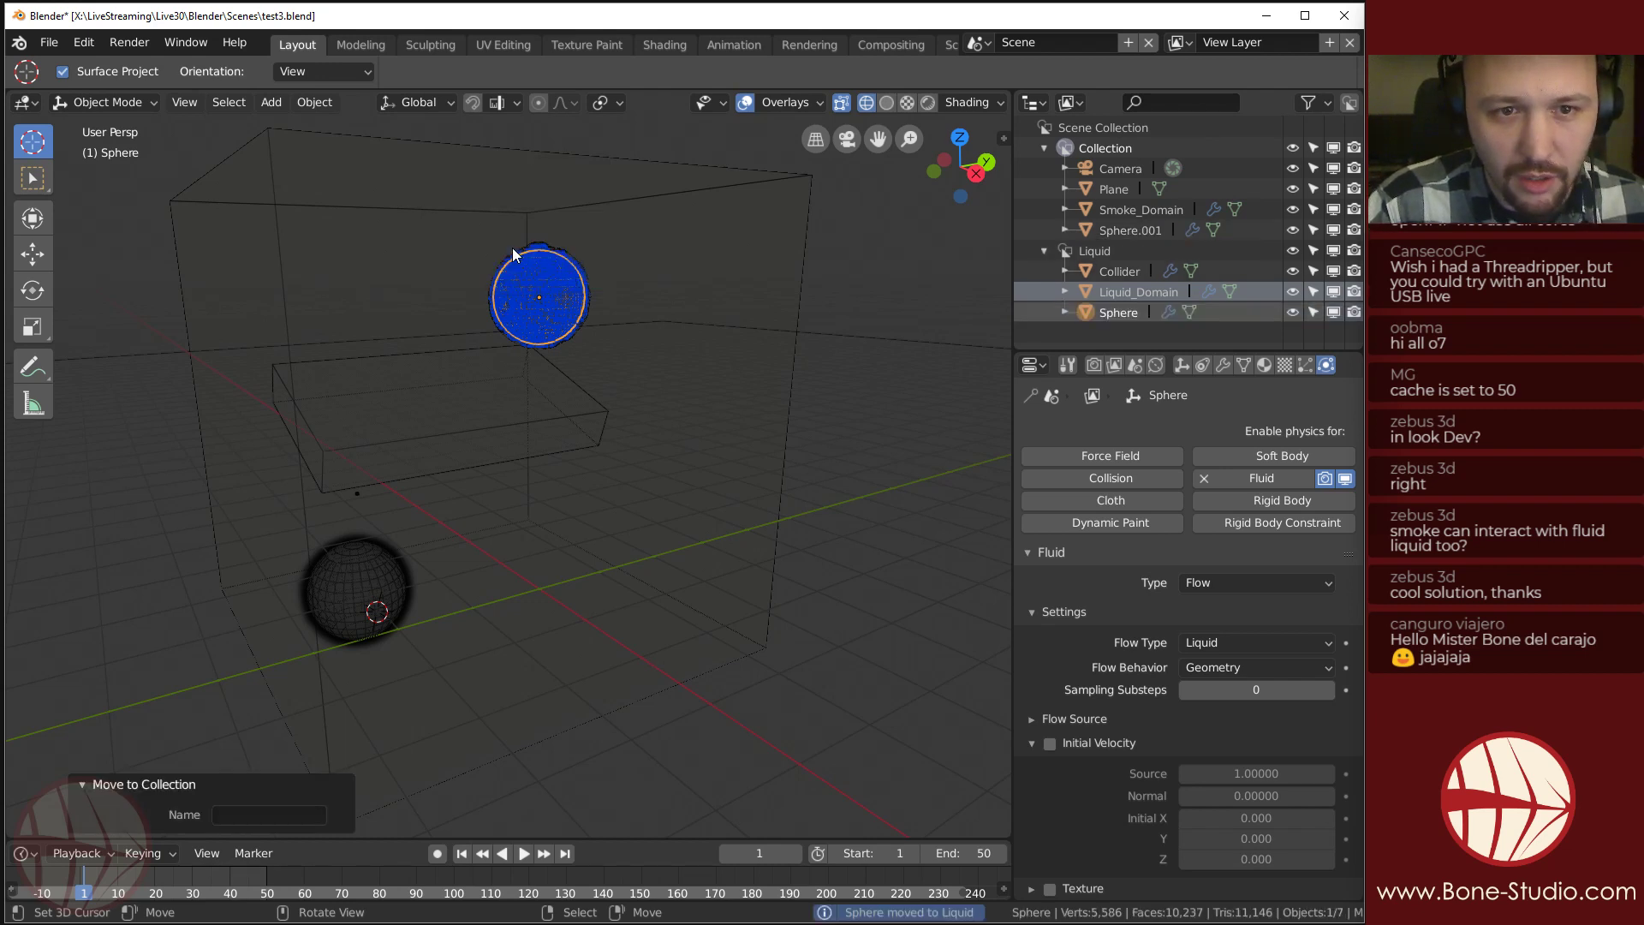
left_click(1127, 271)
left_click(1122, 291)
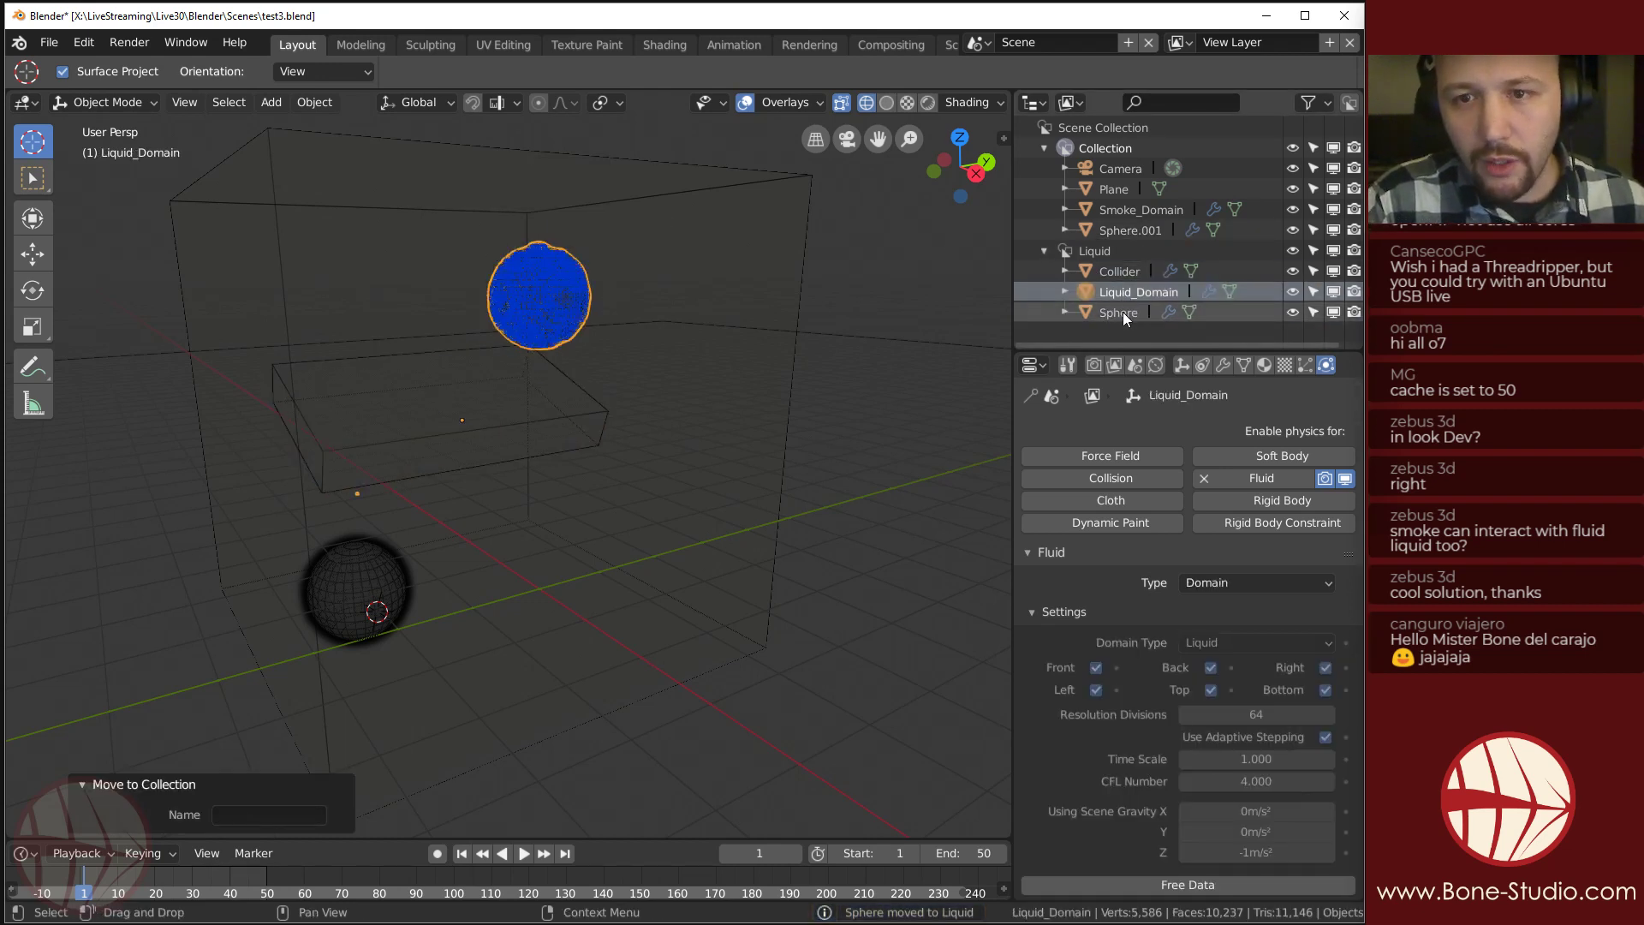
left_click(1123, 312)
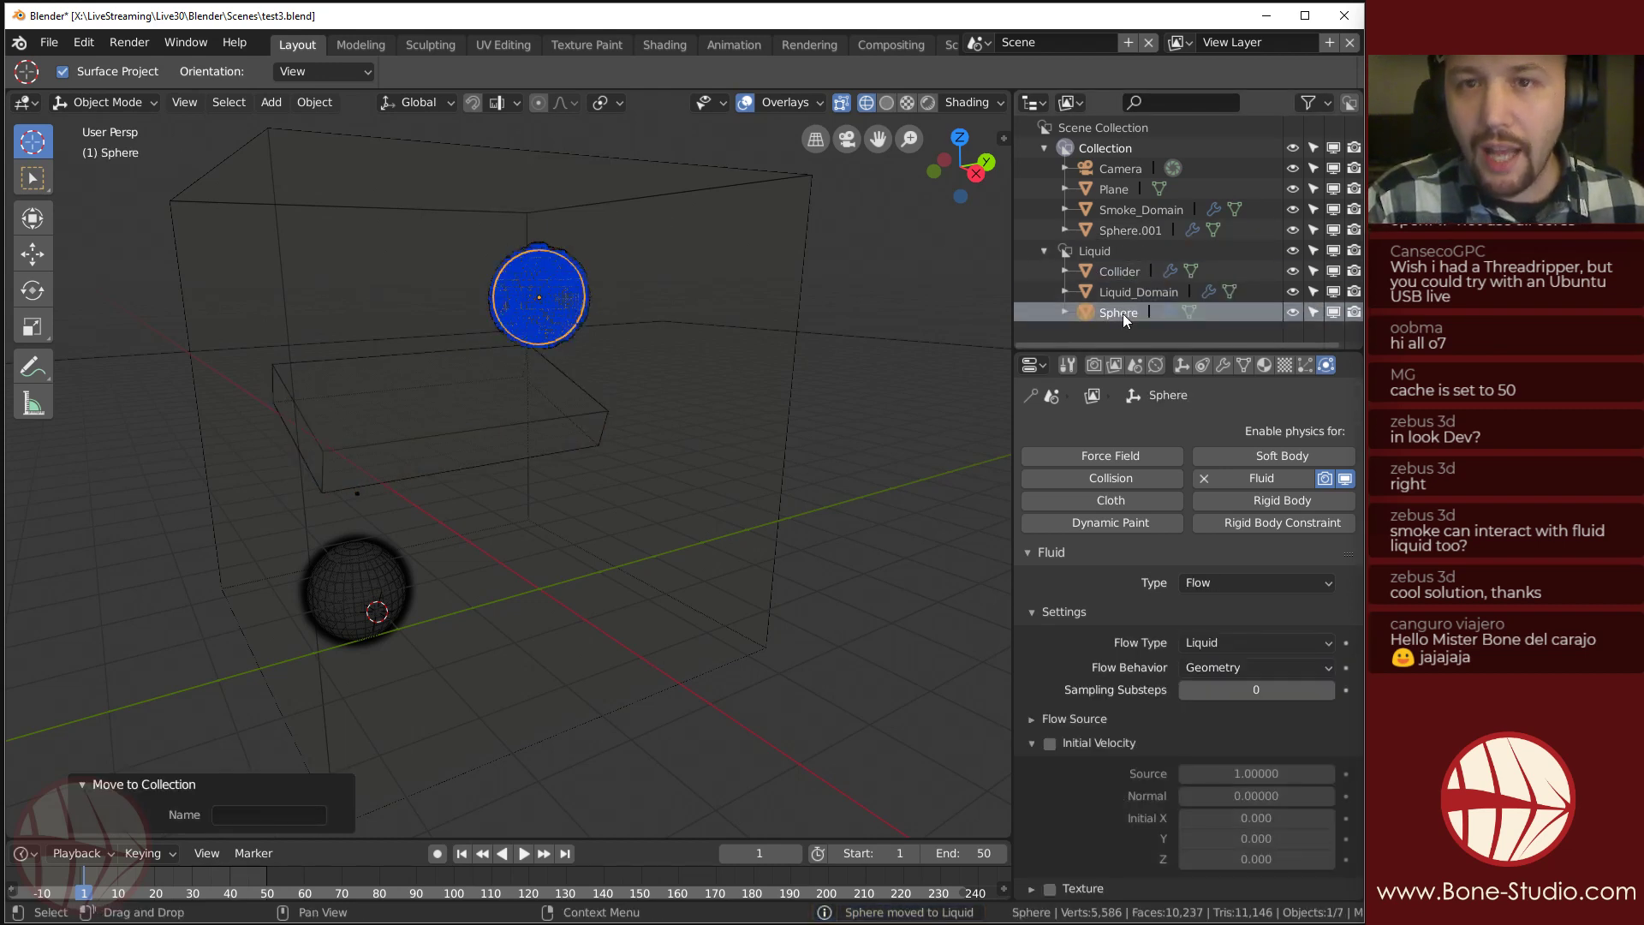
Move the lower smoke sphere and Smoke_Domain into a new collection named Smoke_Sim, and expand that collection.
left_click(346, 588)
right_click(346, 588)
right_click(358, 591)
right_click(359, 591)
right_click(360, 591)
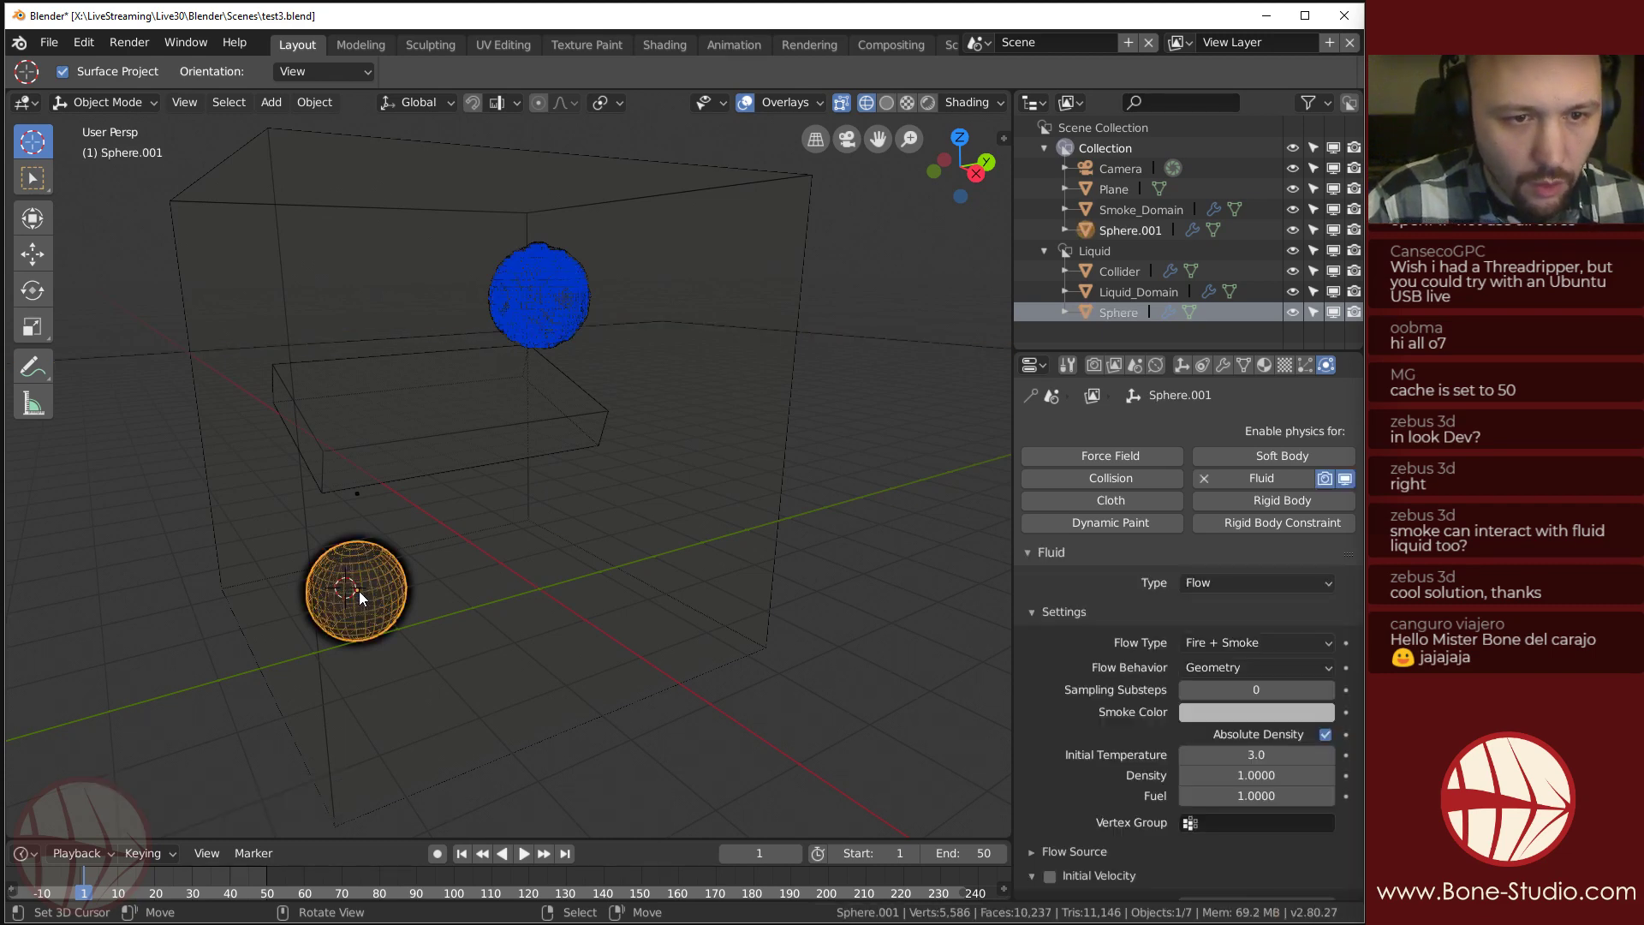
right_click(804, 256, "shift")
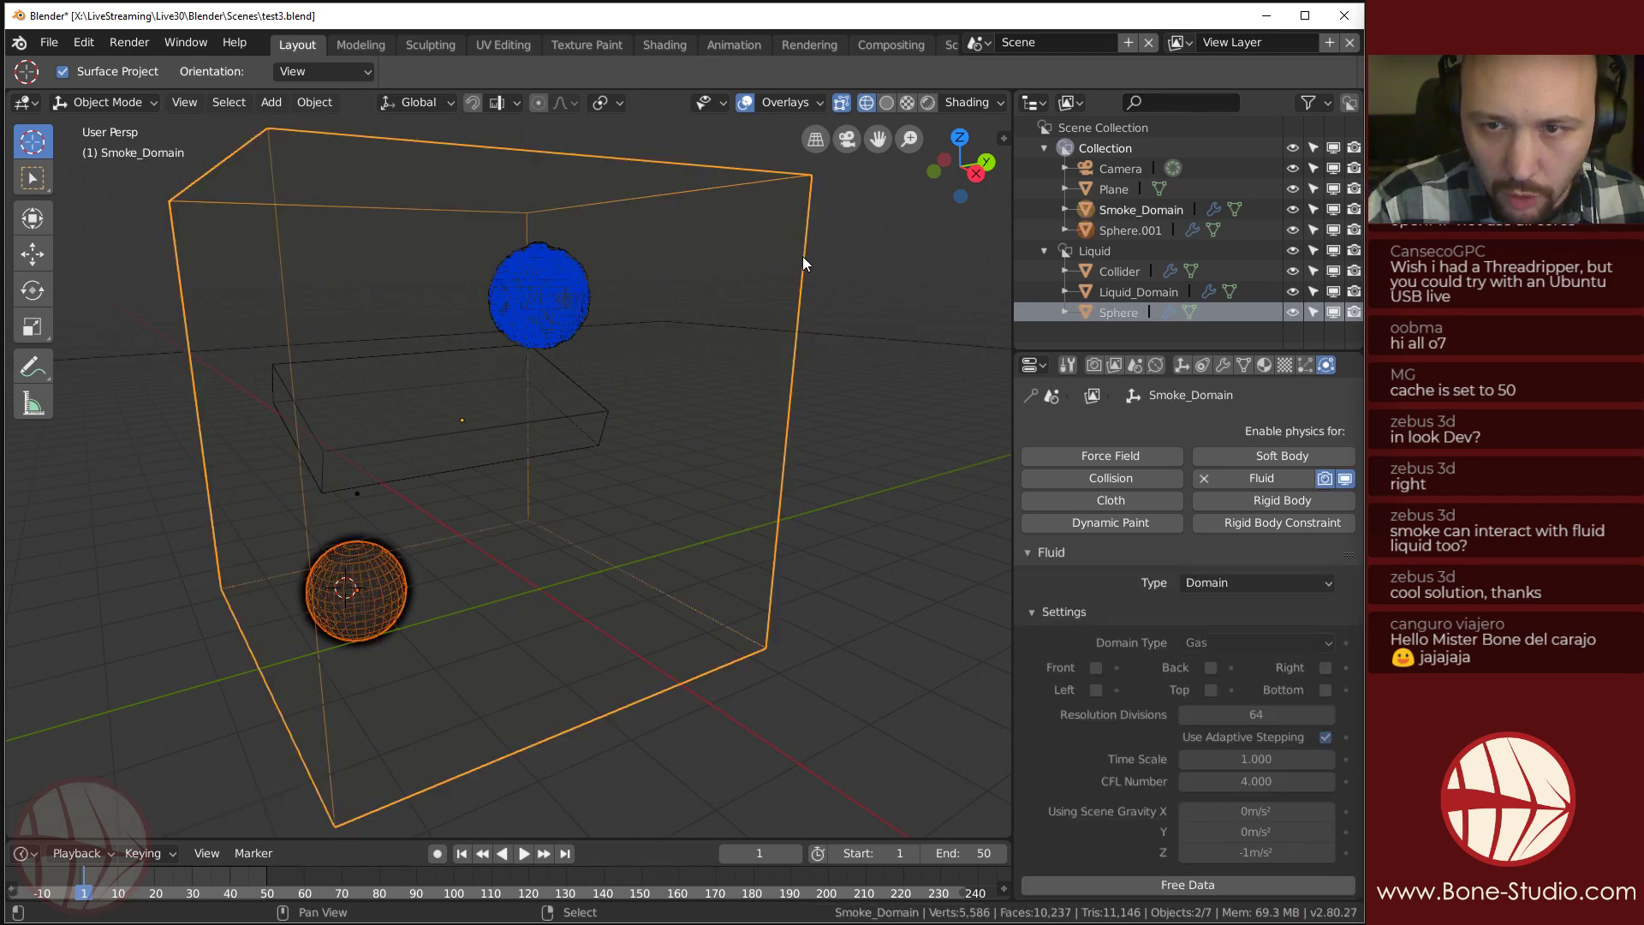
key("m")
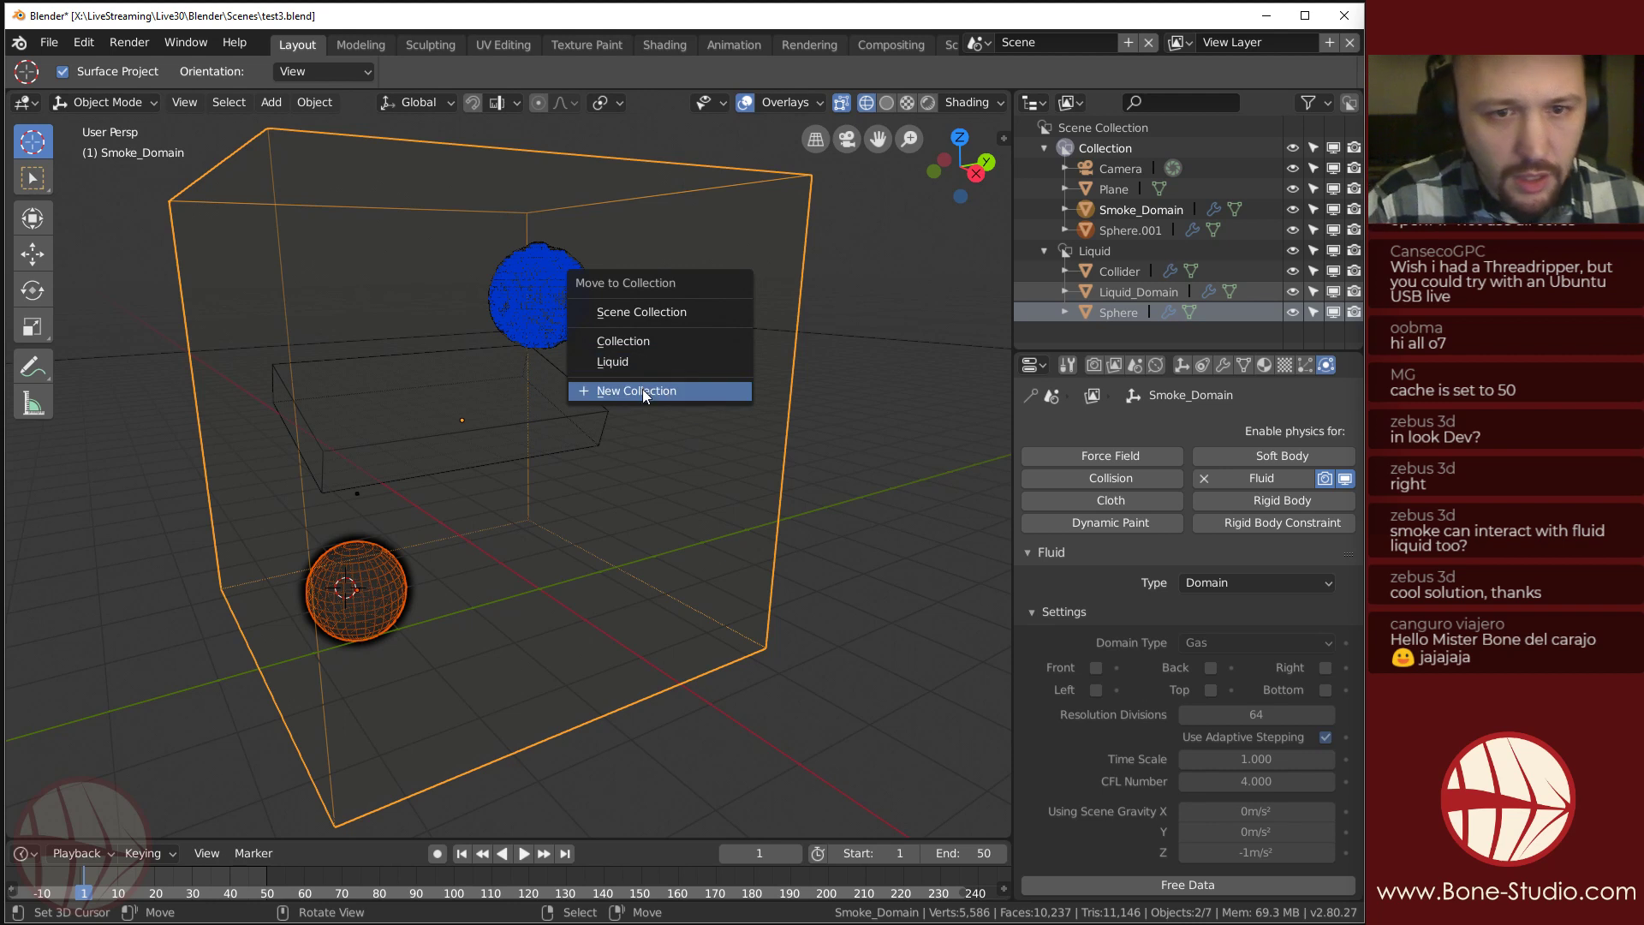
left_click(642, 389)
left_click(664, 372)
type("Smoke_")
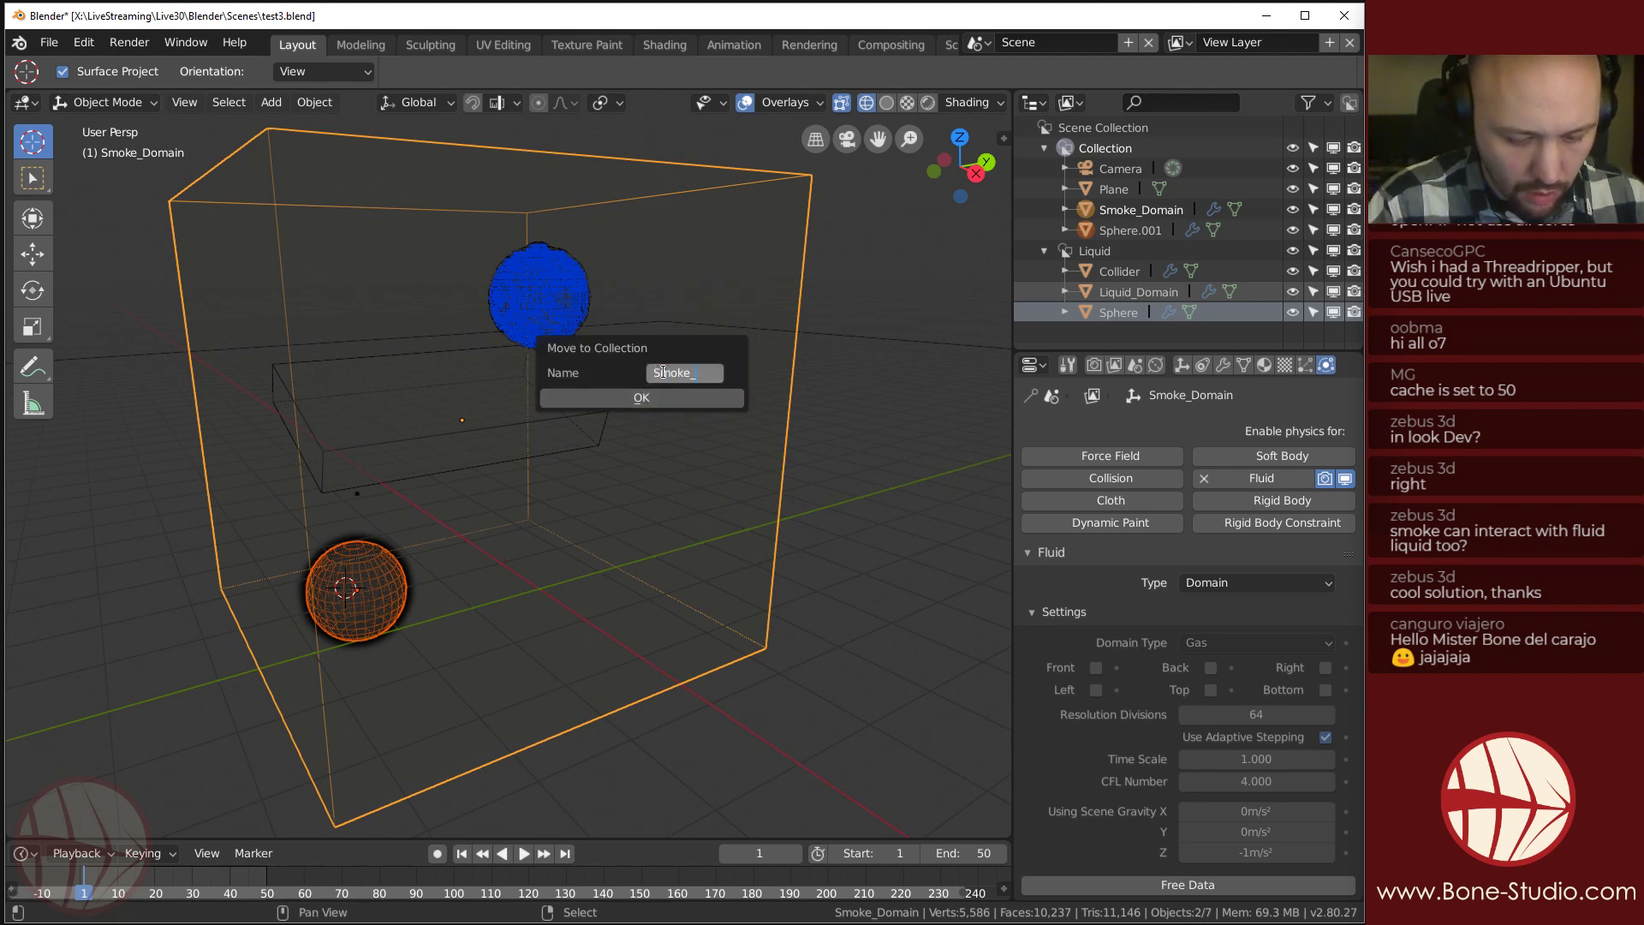
type("Sim")
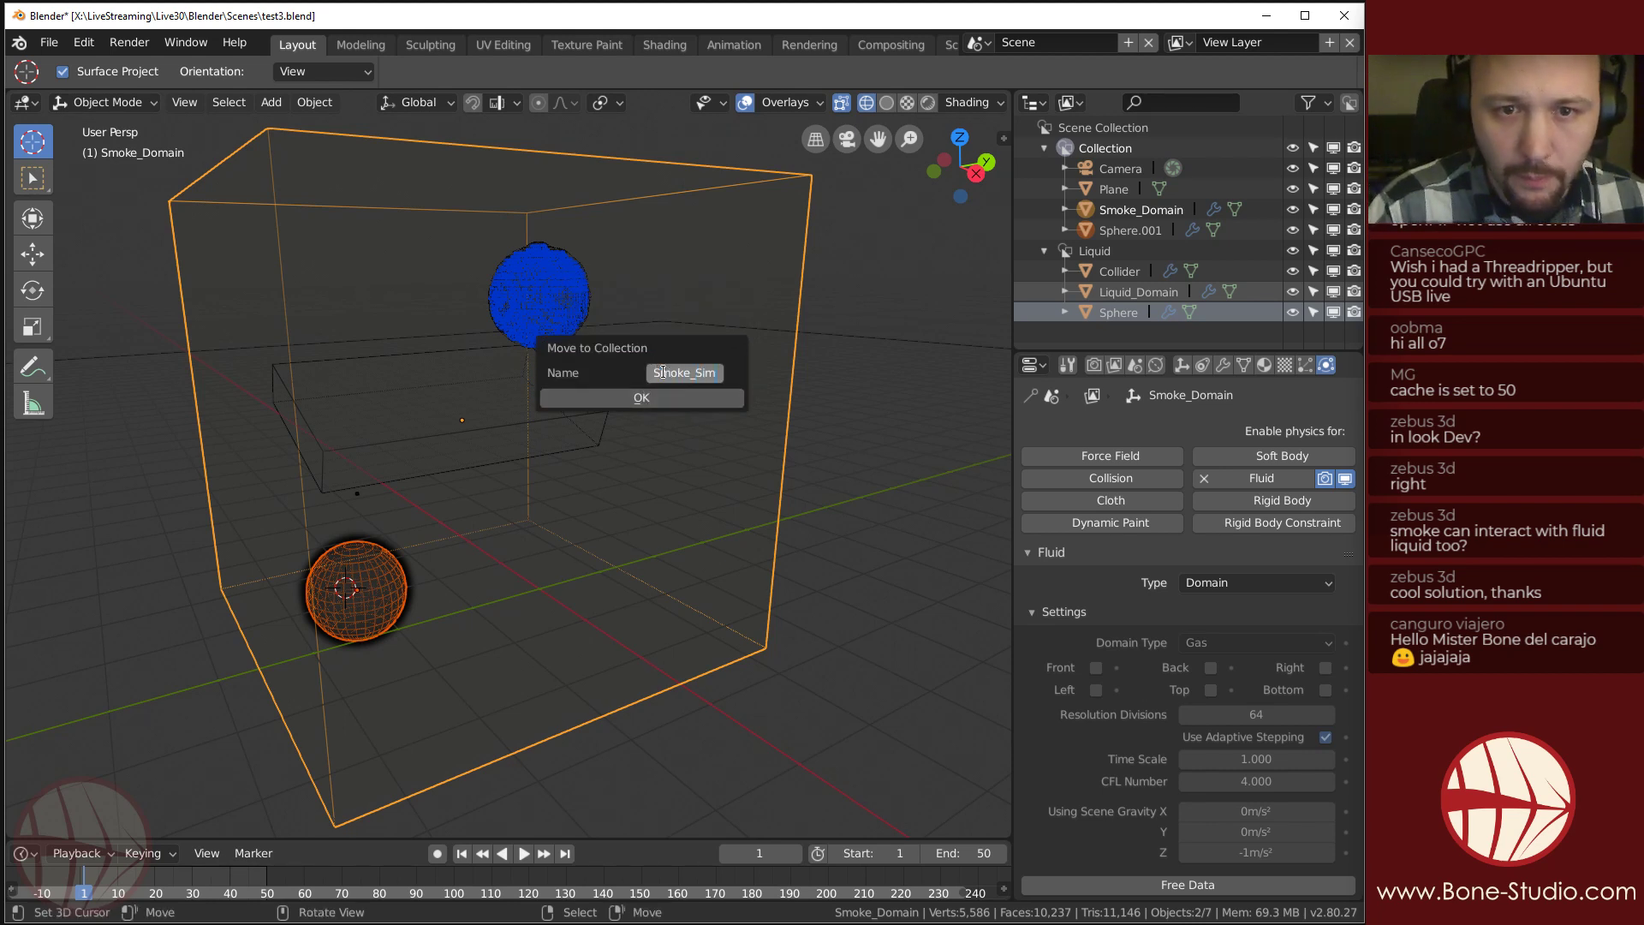
key("Return")
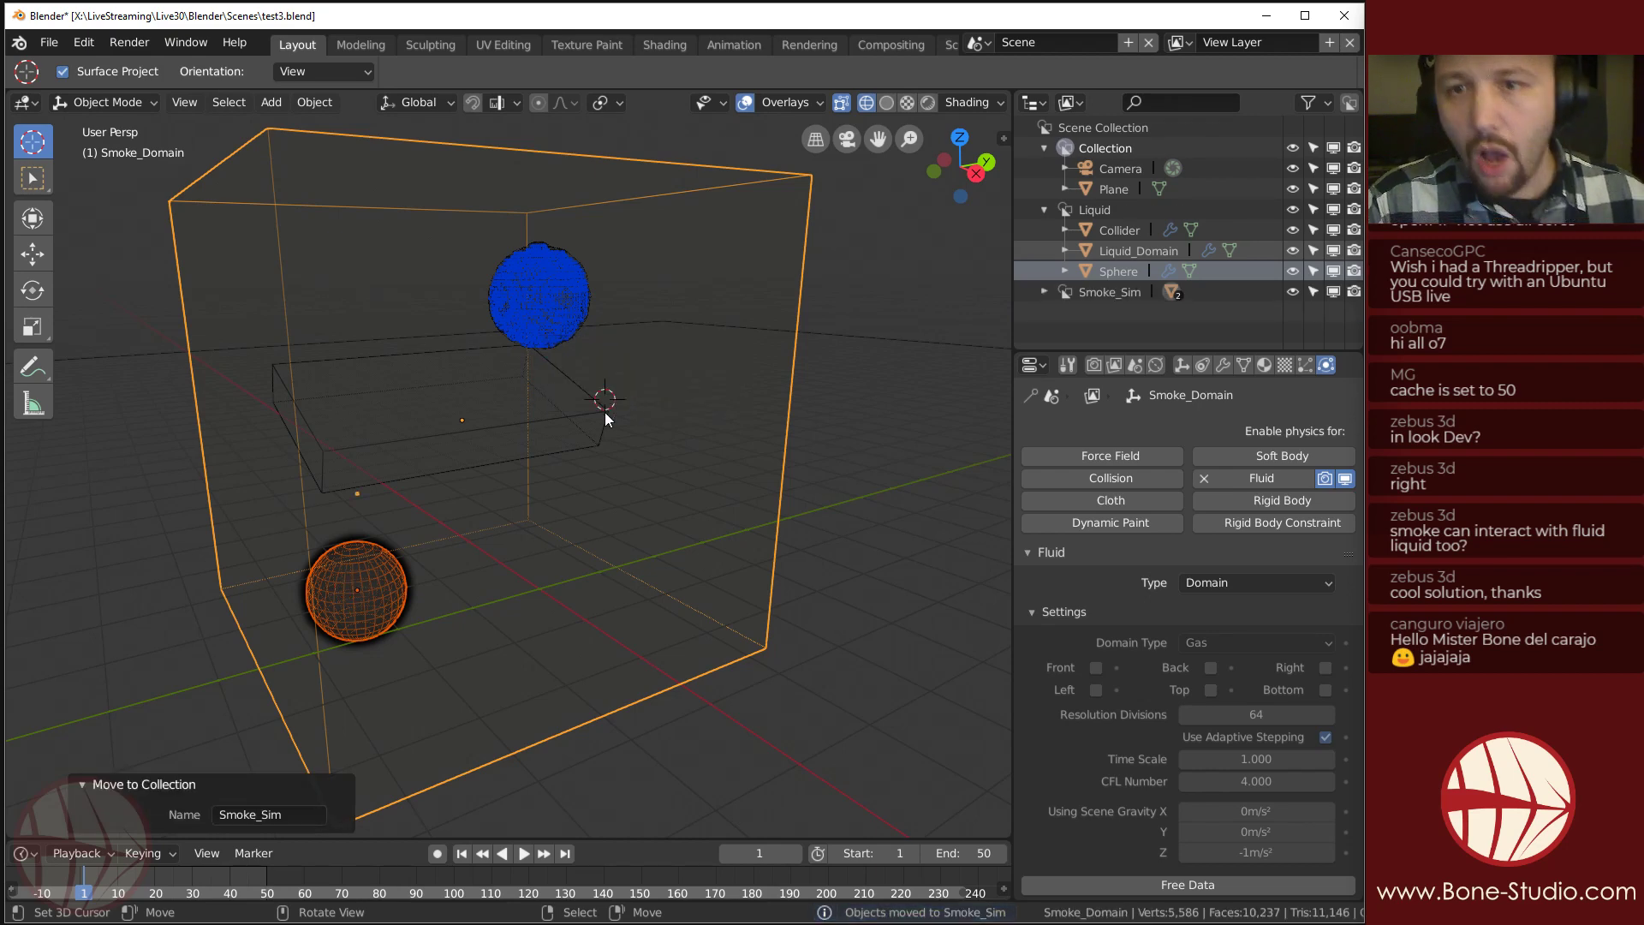
left_click(1044, 294)
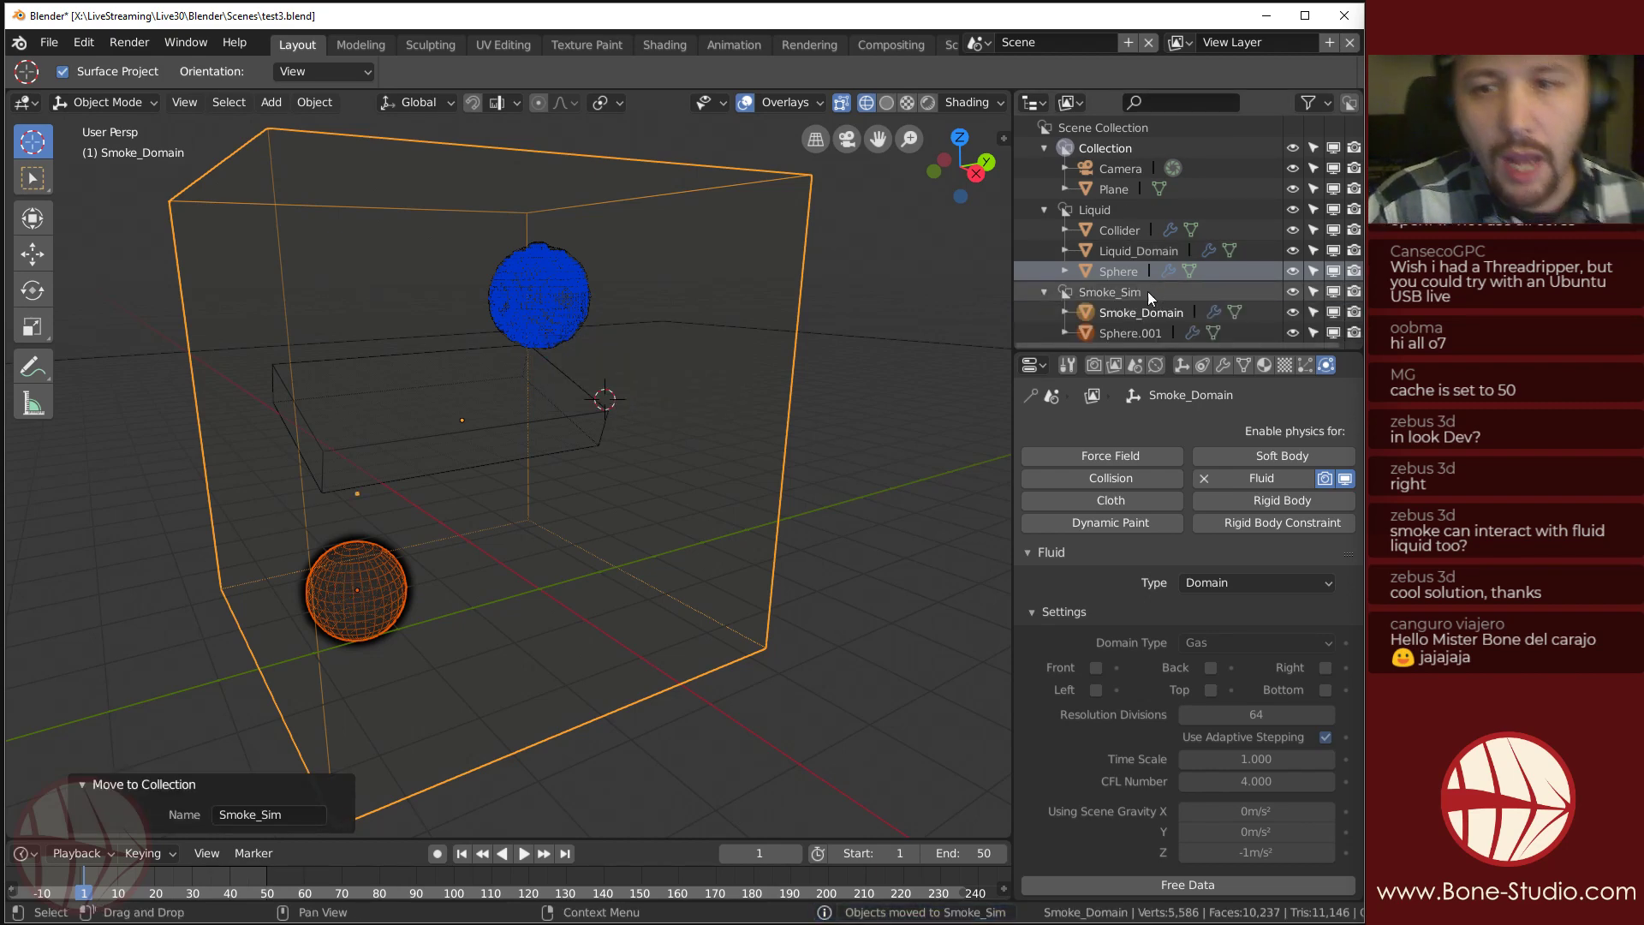
Select the Collider box and assign it to the Liquid collection with Move to Collection.
left_click(368, 451)
left_click(387, 435)
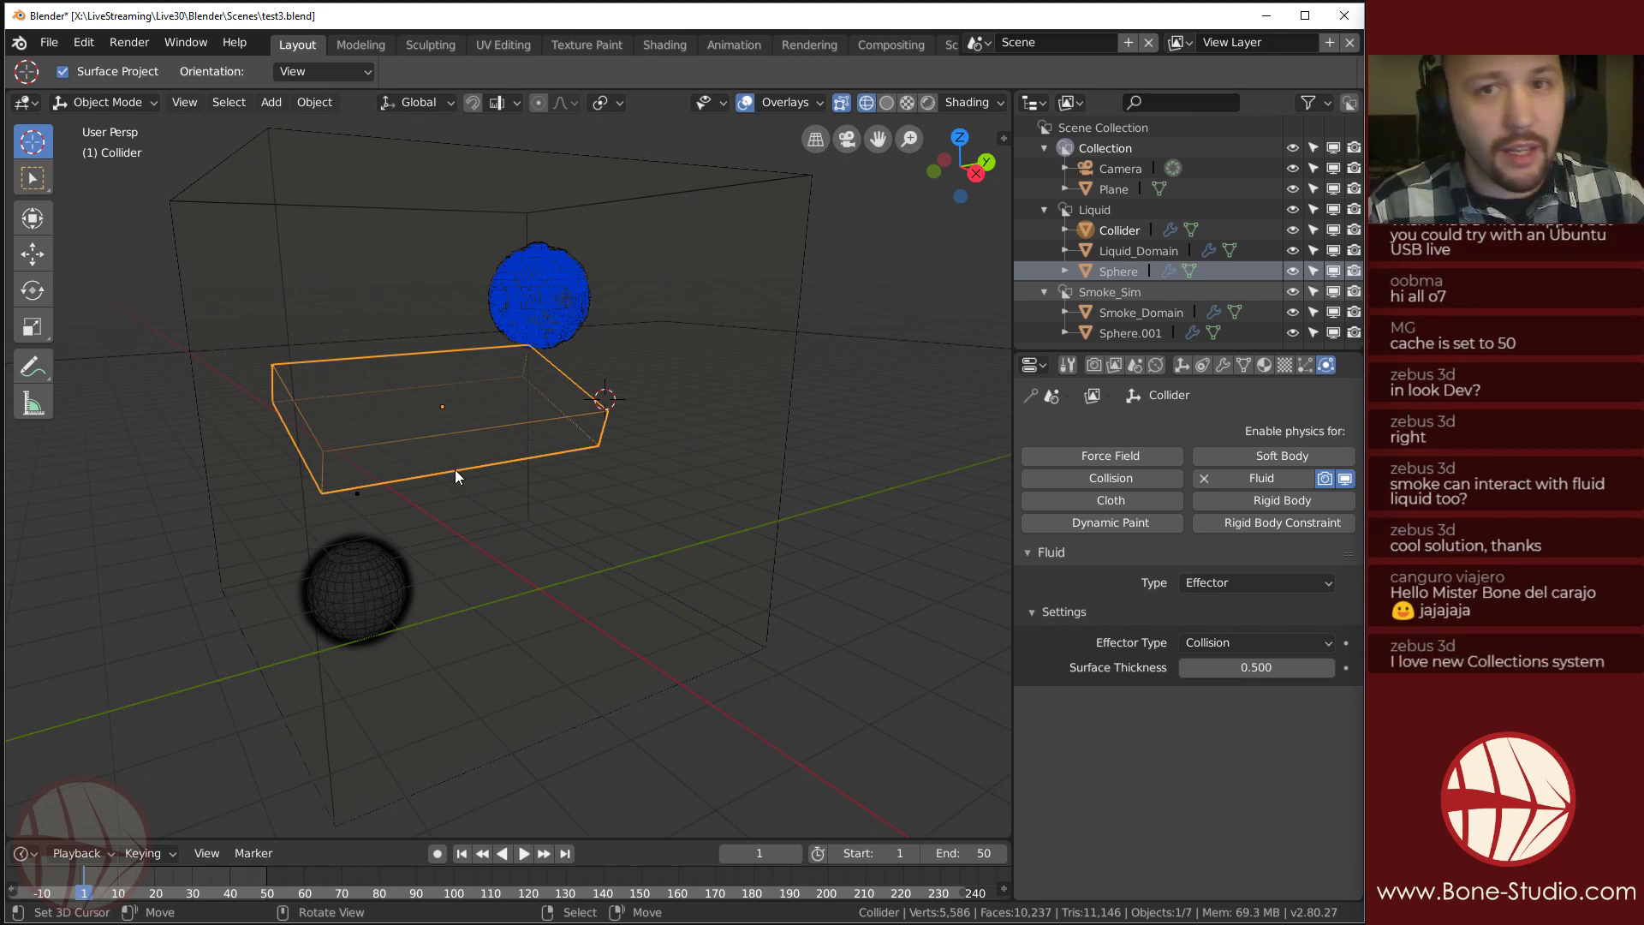
key("m")
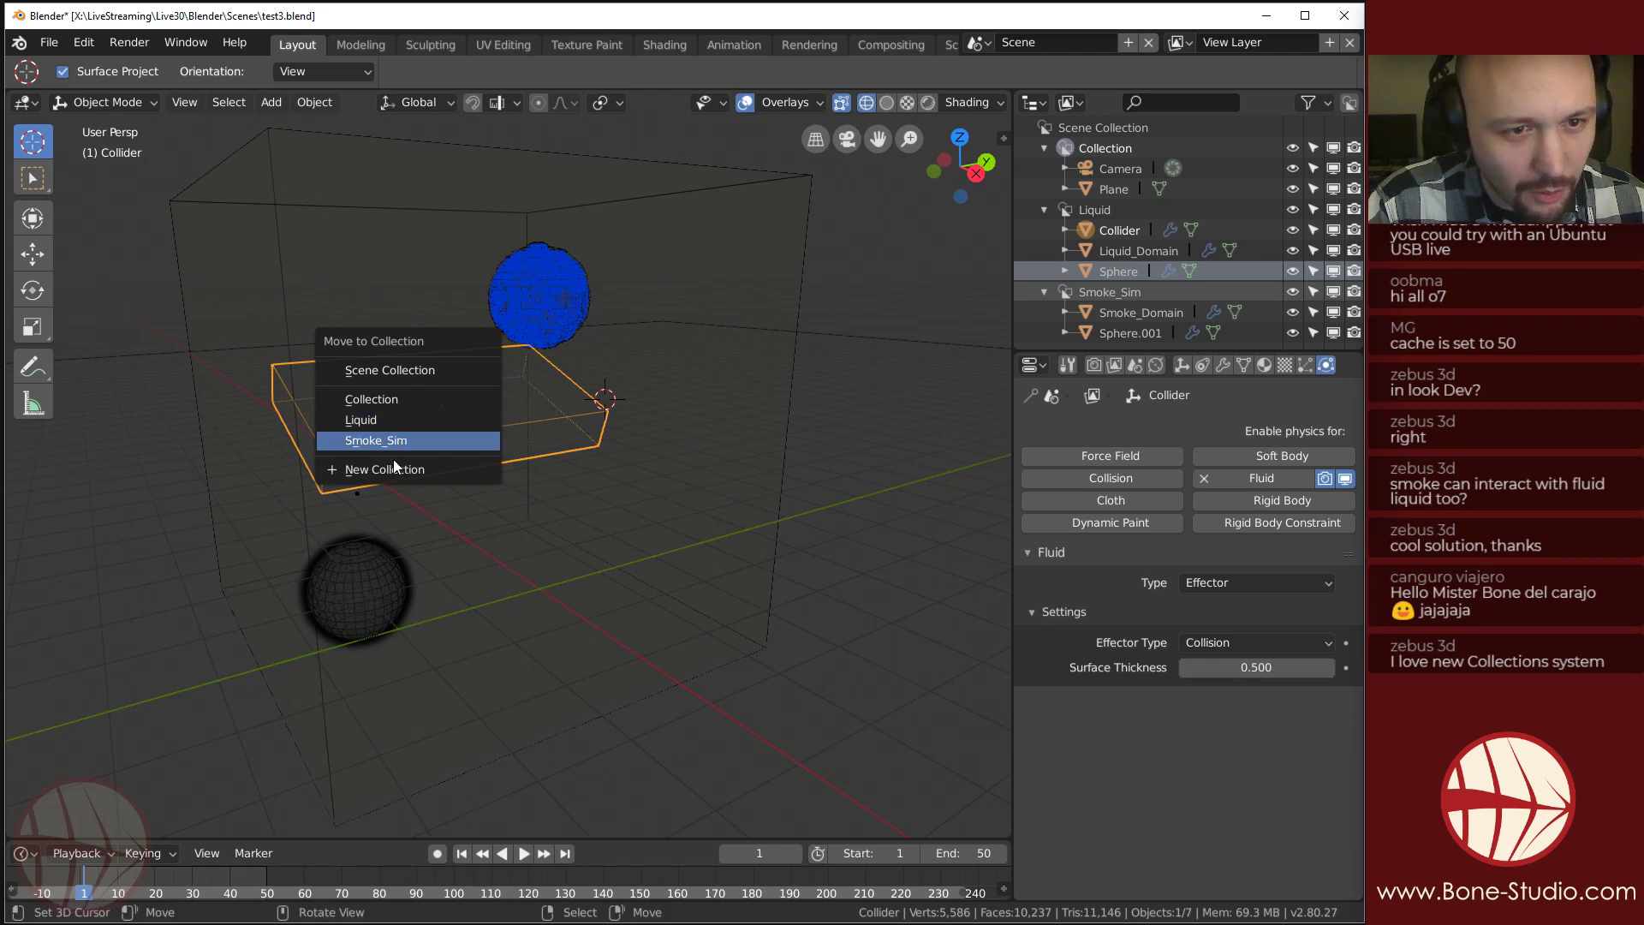
right_click(397, 422)
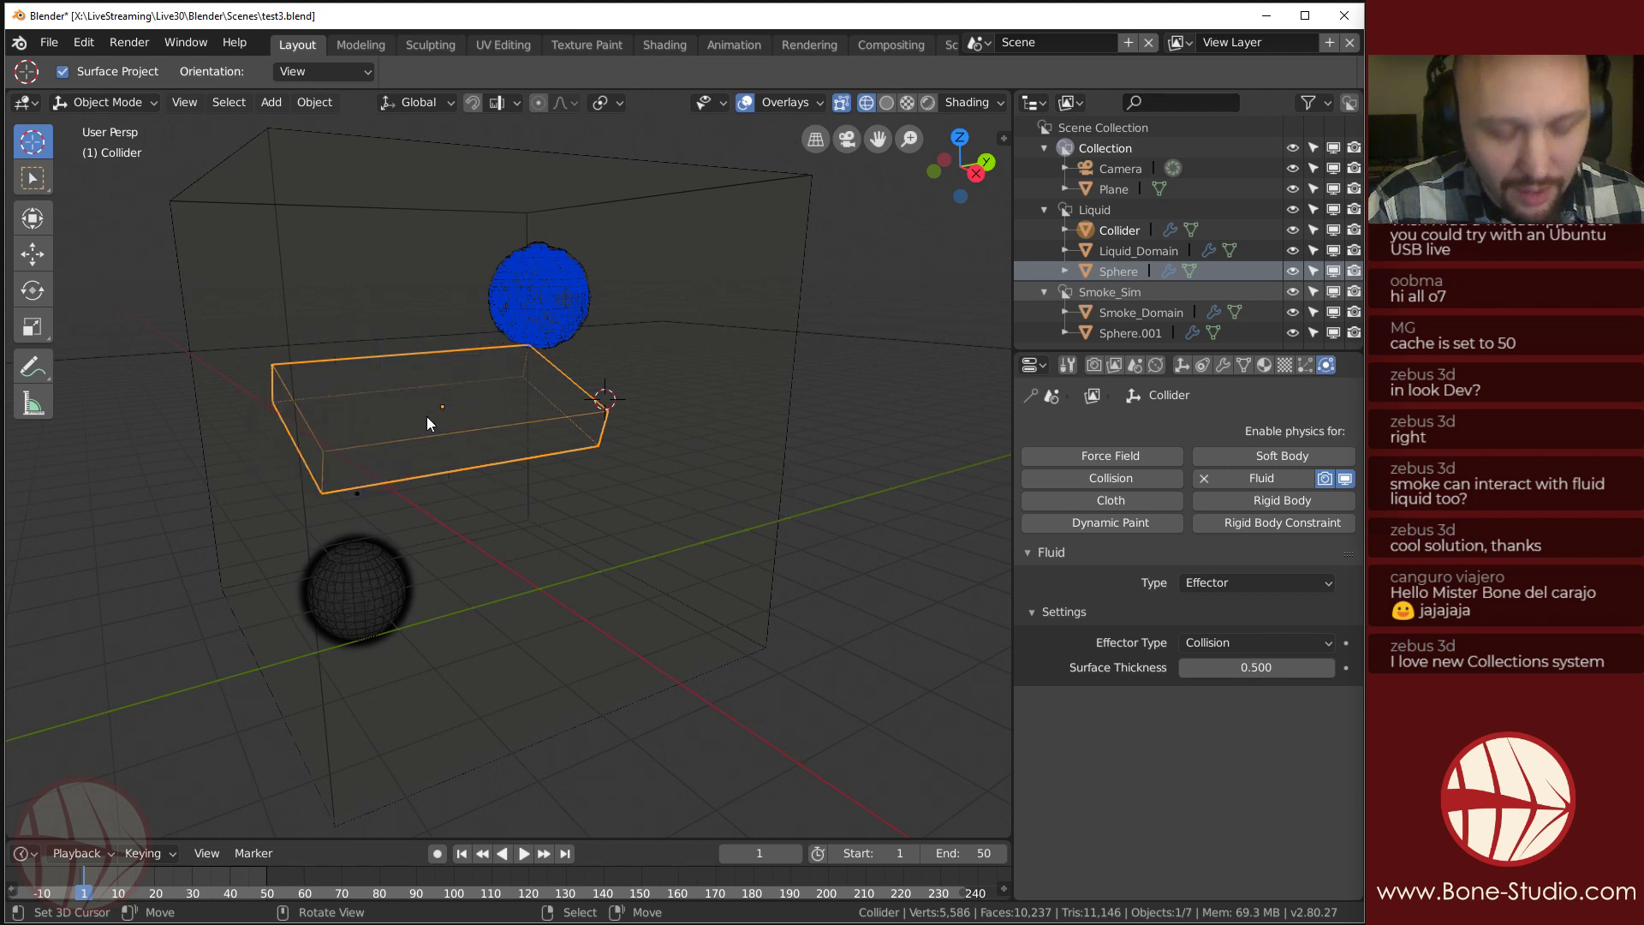
key("m")
left_click(334, 406)
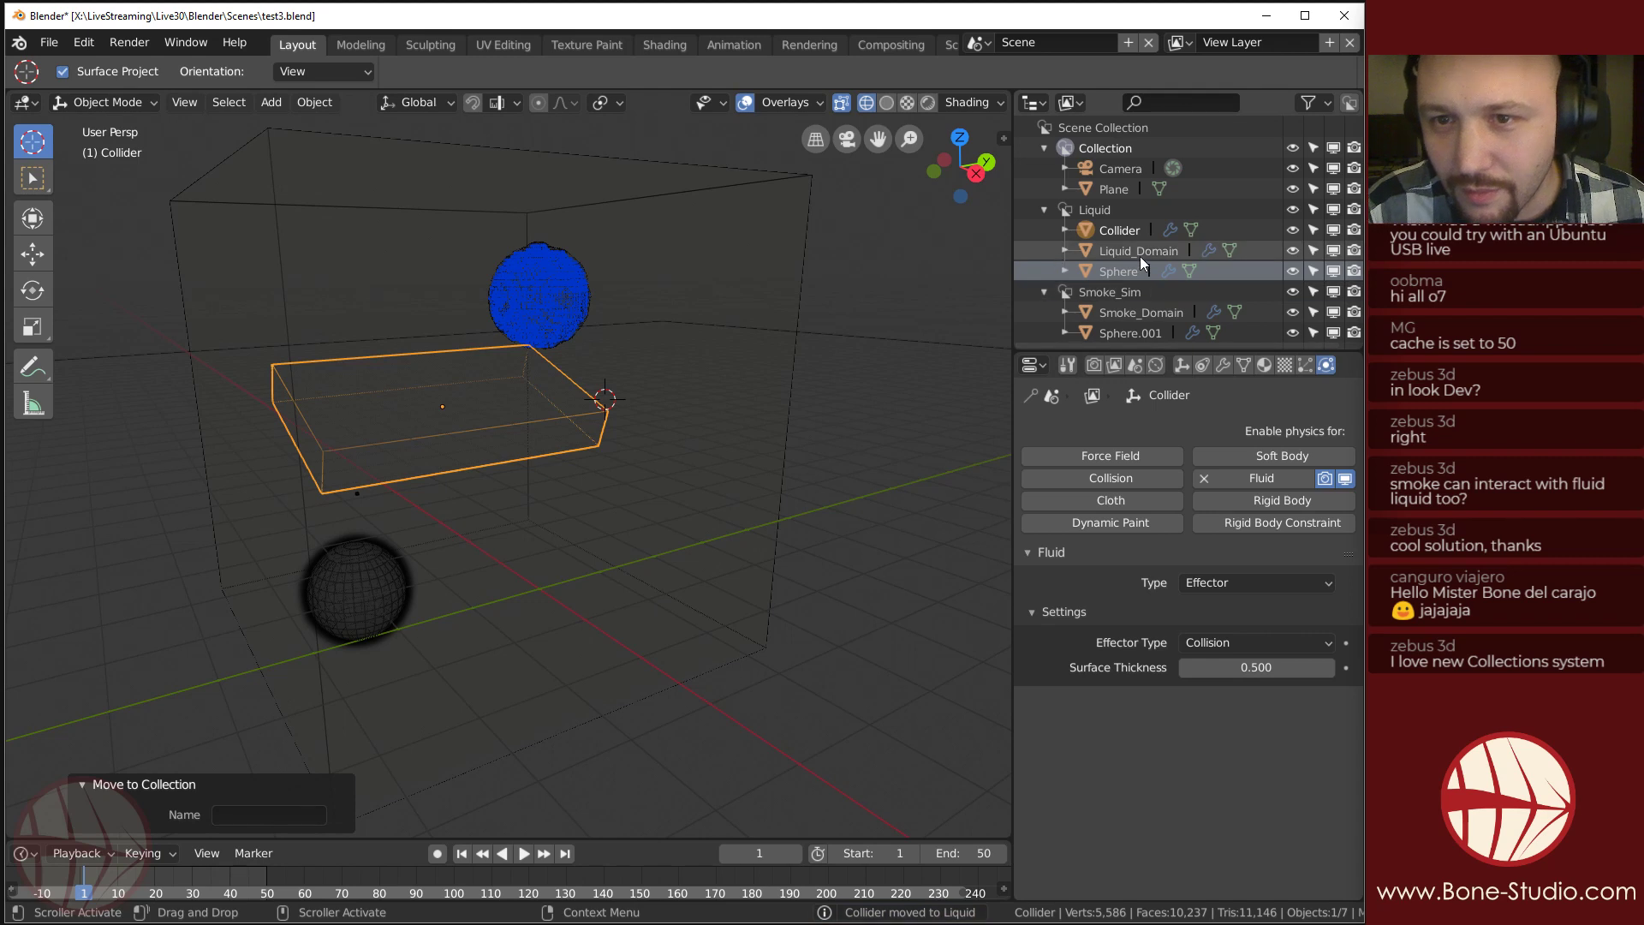
Add the Collider to the Smoke_Sim collection as well through its object properties, and select its entry in each collection.
left_click(576, 434)
left_click(539, 429)
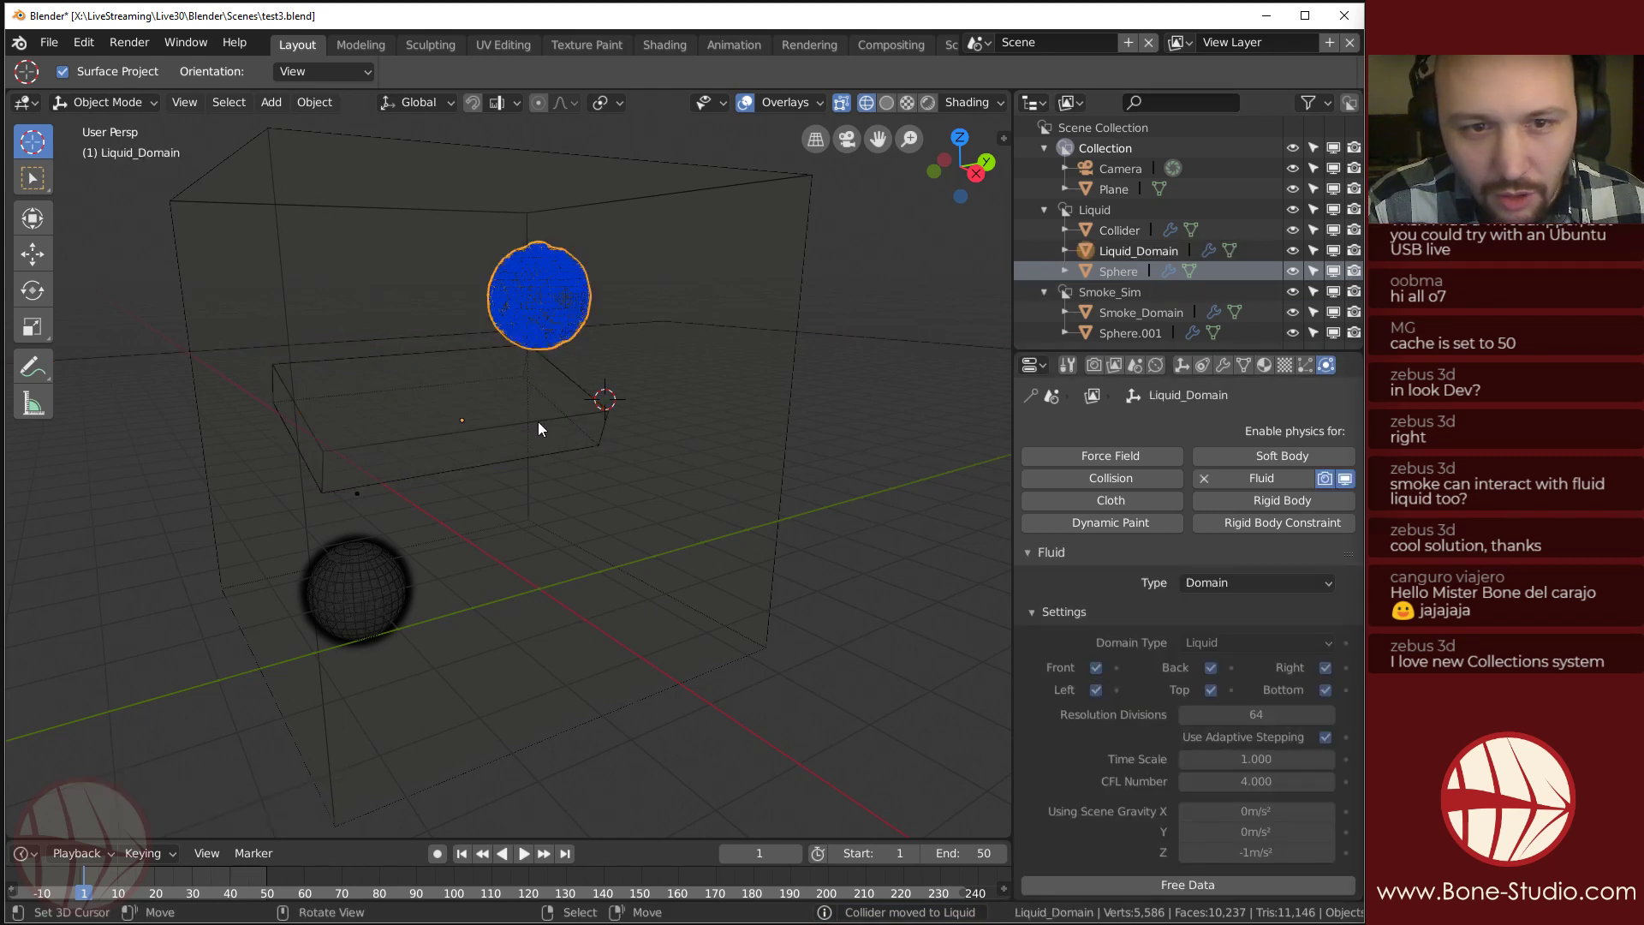
left_click(540, 428)
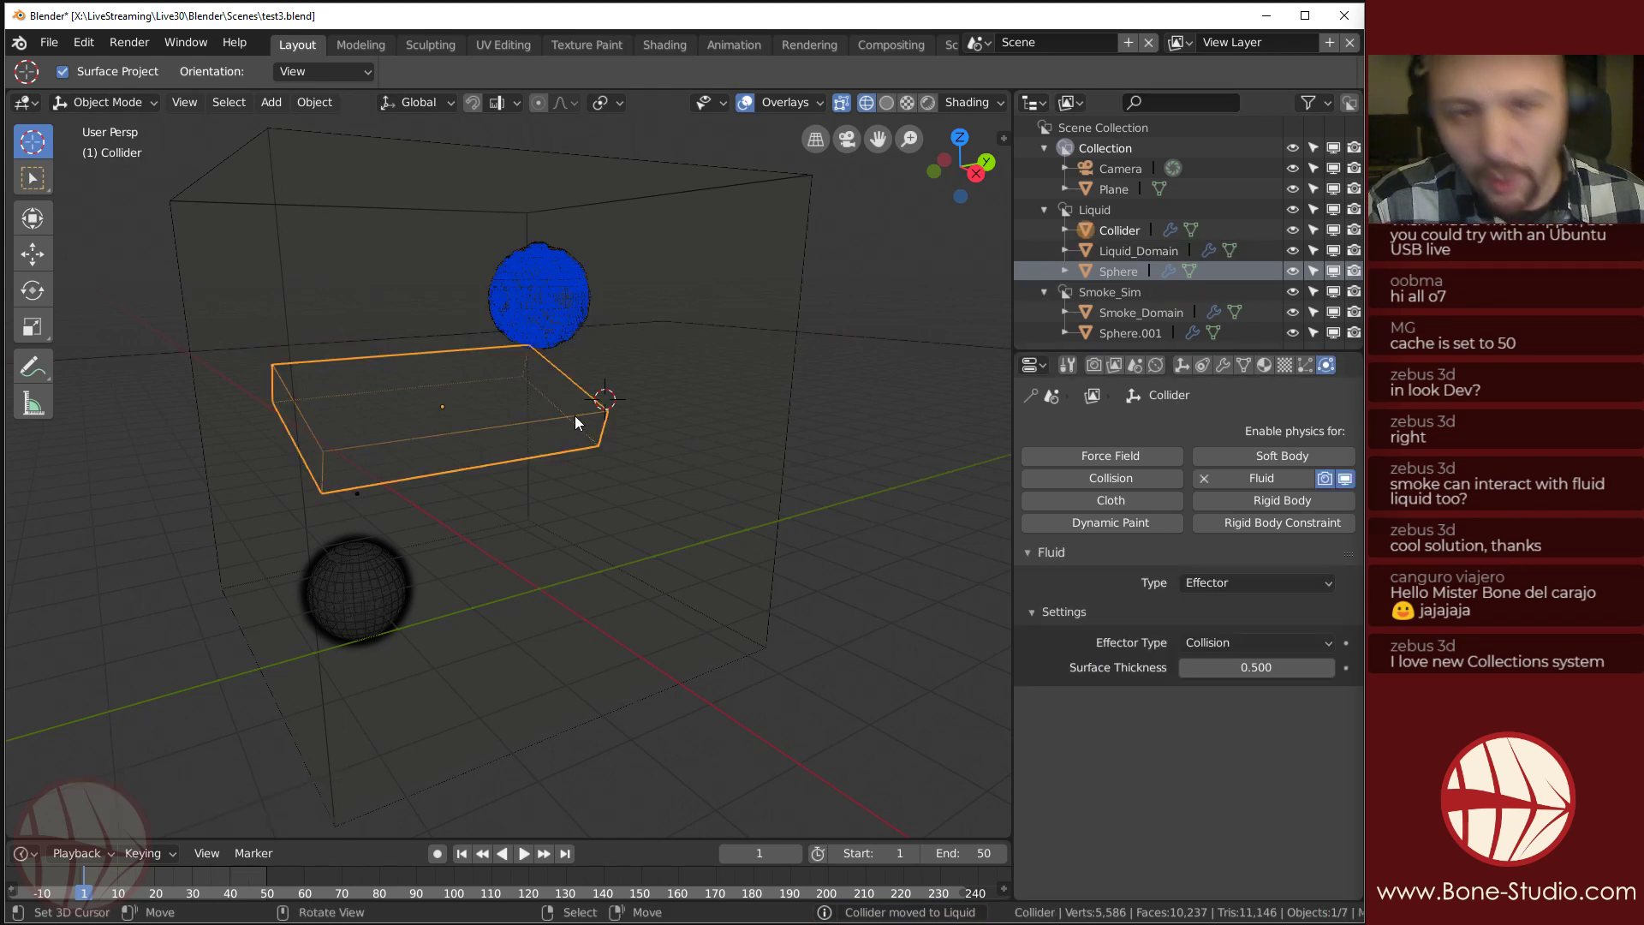
left_click(1224, 366)
left_click(1183, 364)
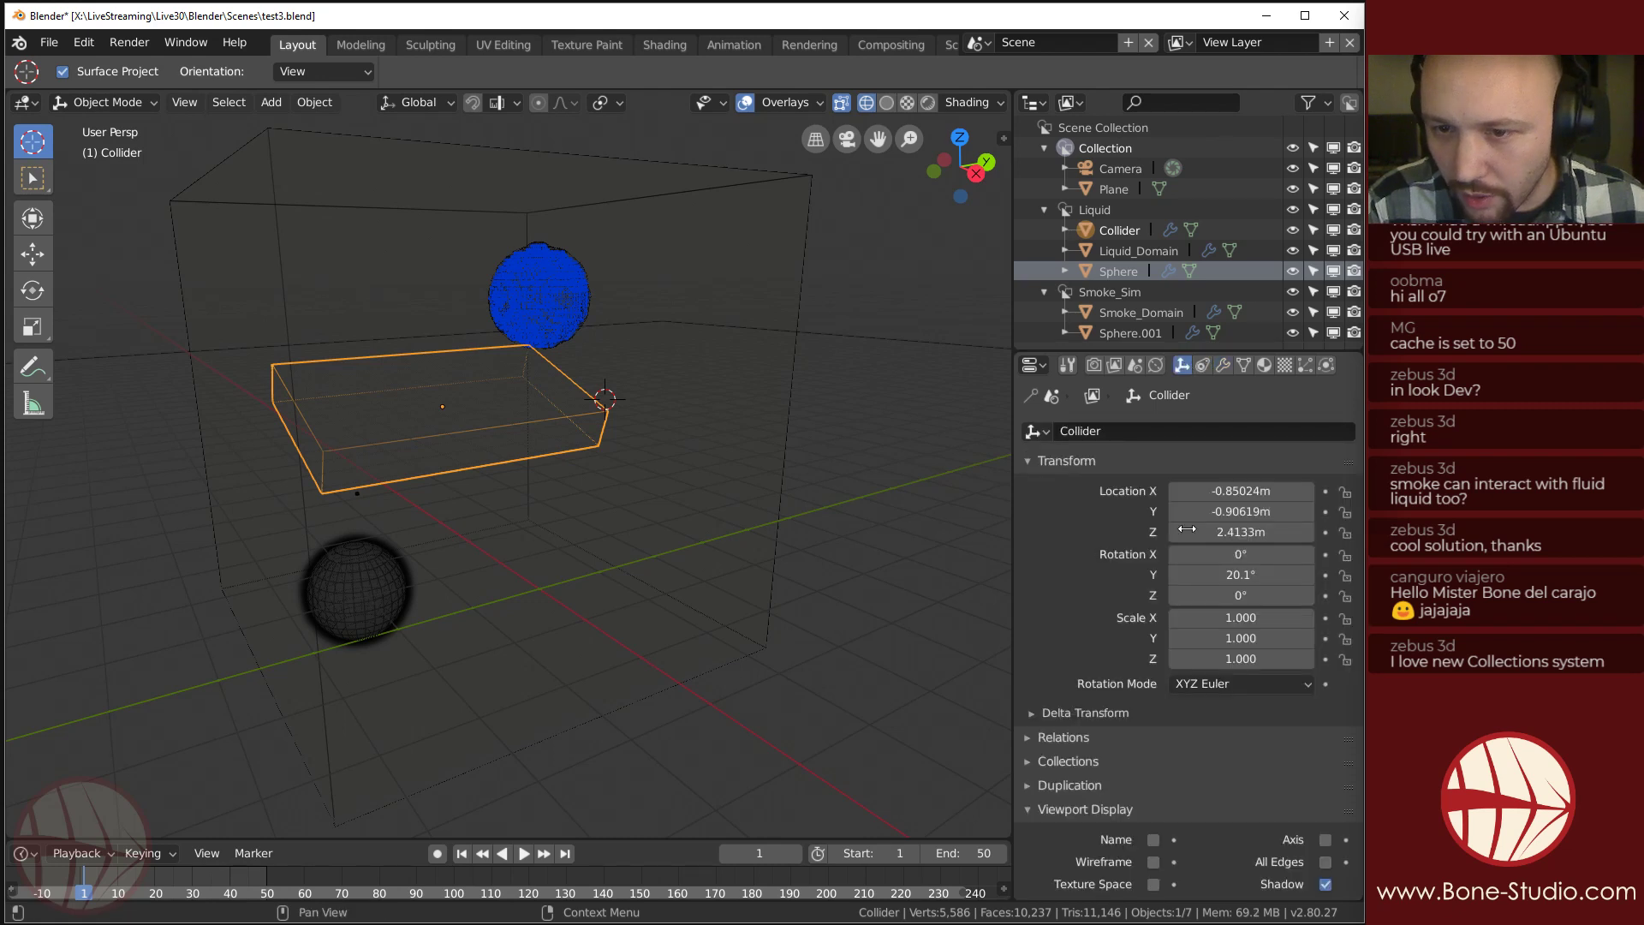
scroll(1071, 591, "down", 4)
left_click(1062, 572)
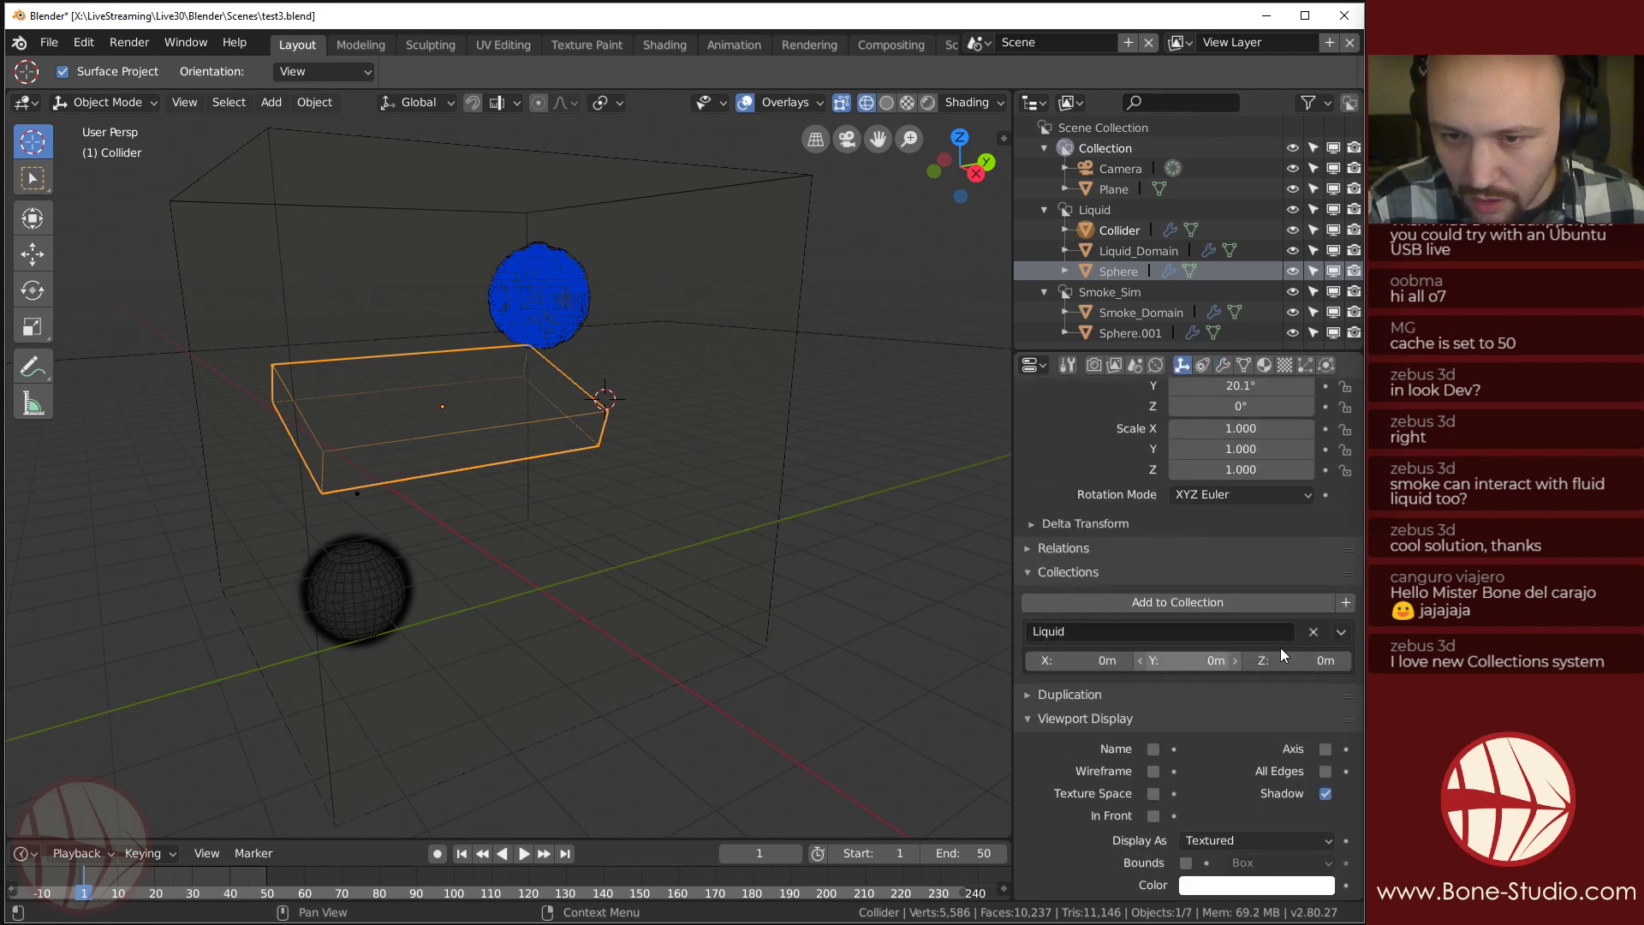
left_click(1186, 600)
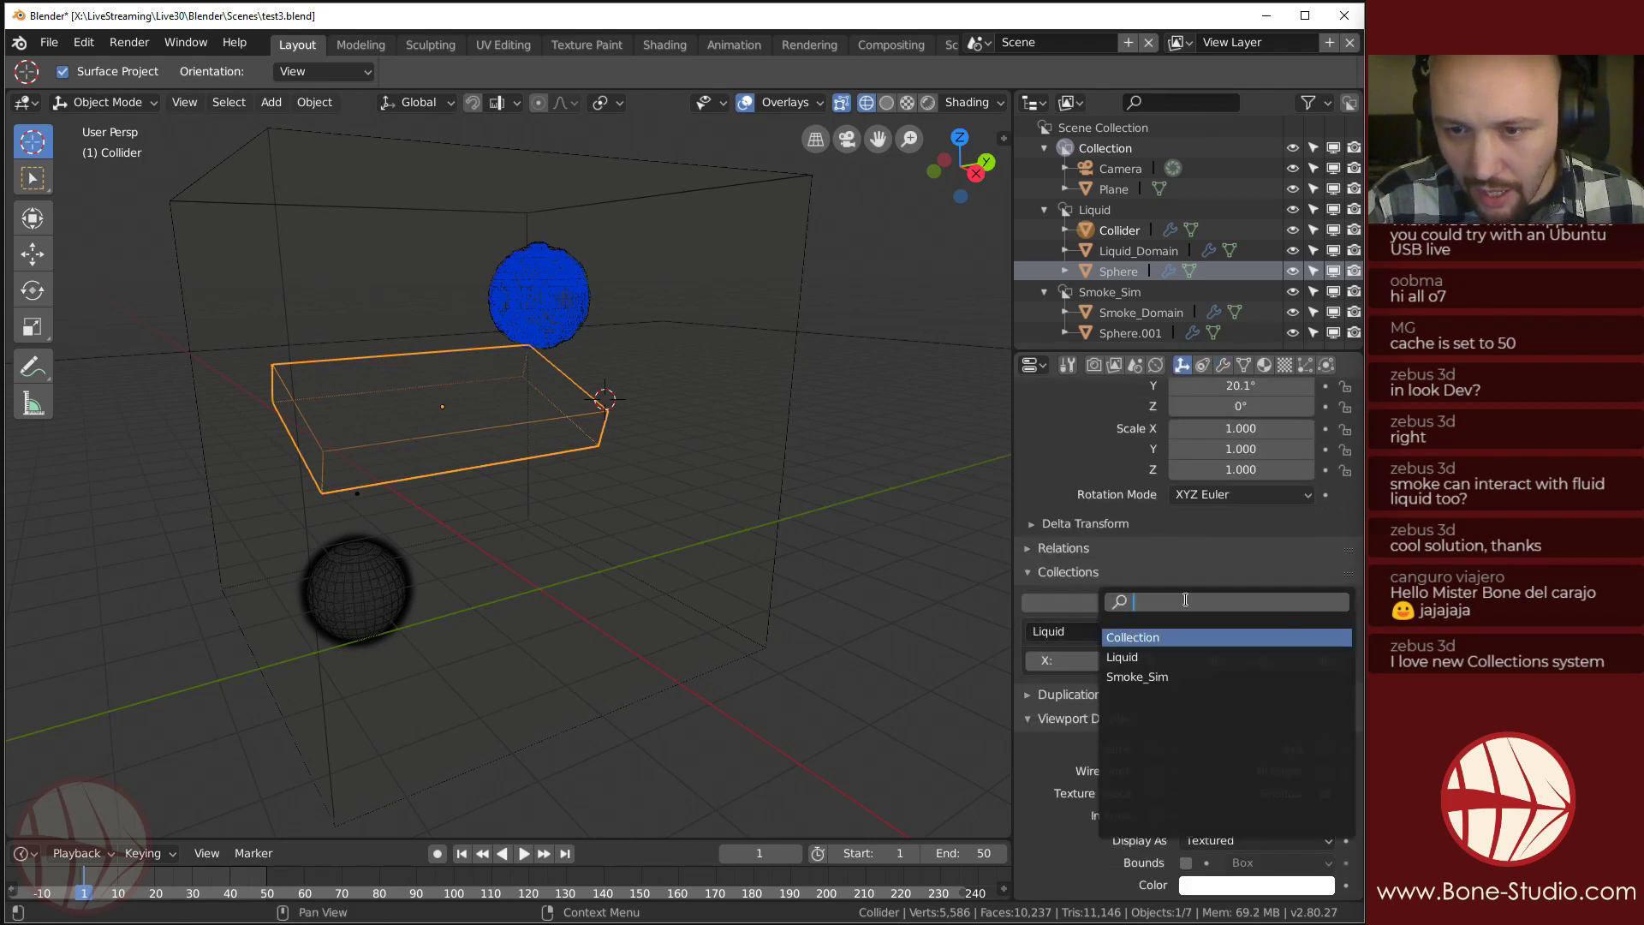
left_click(1169, 677)
scroll(1110, 254, "down", 1)
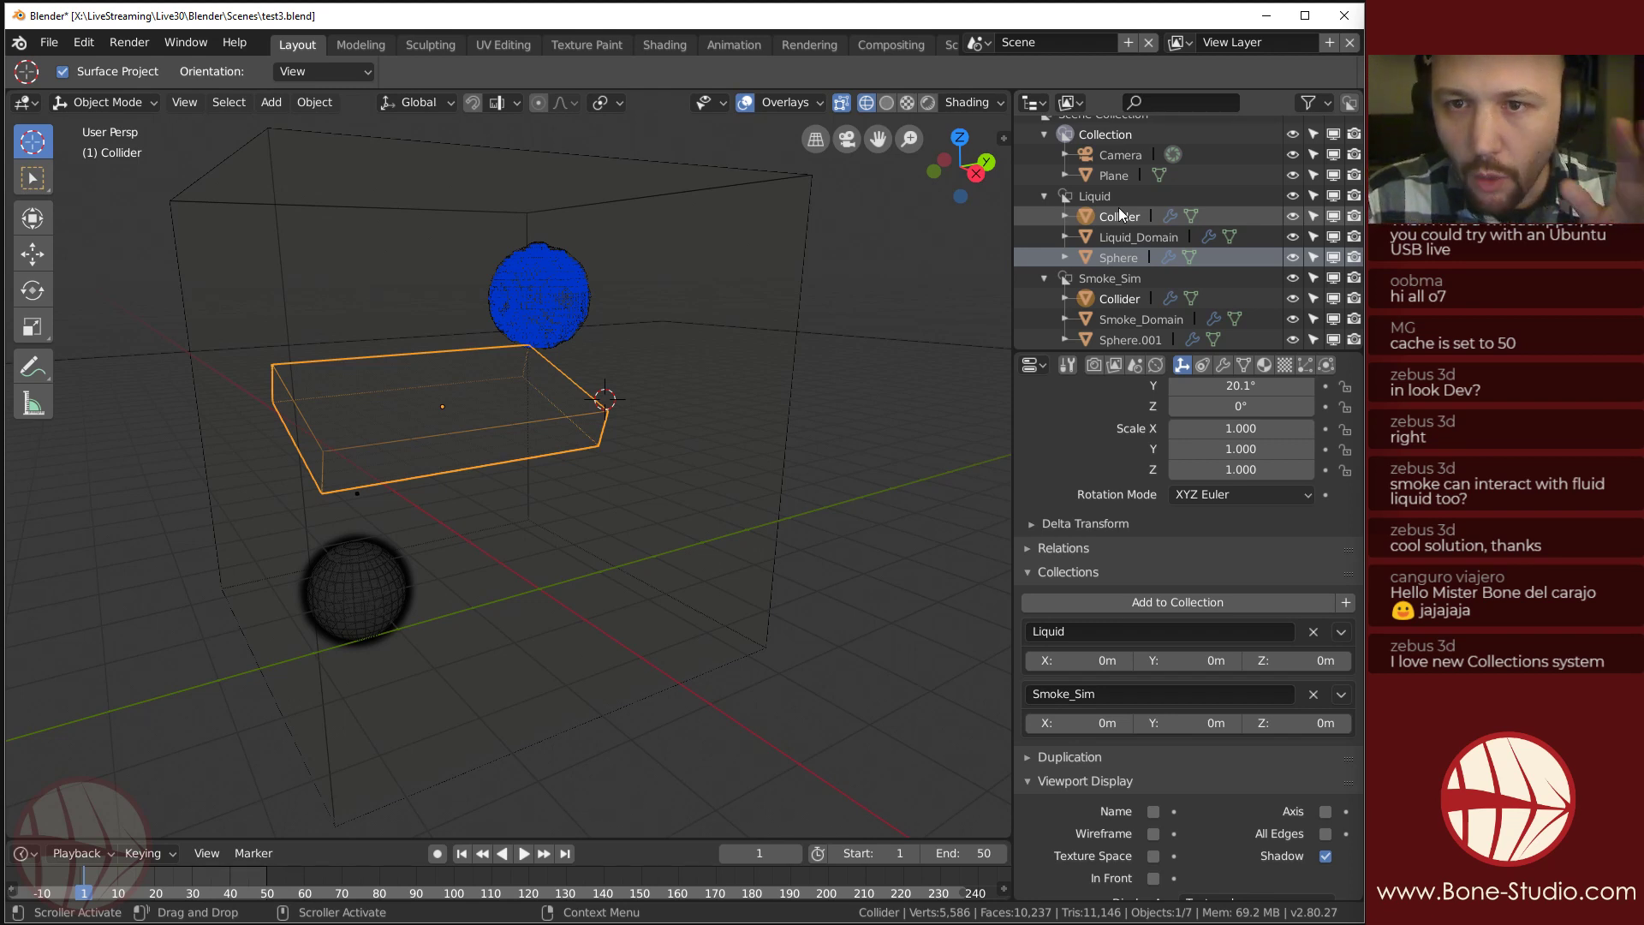
left_click(1123, 217)
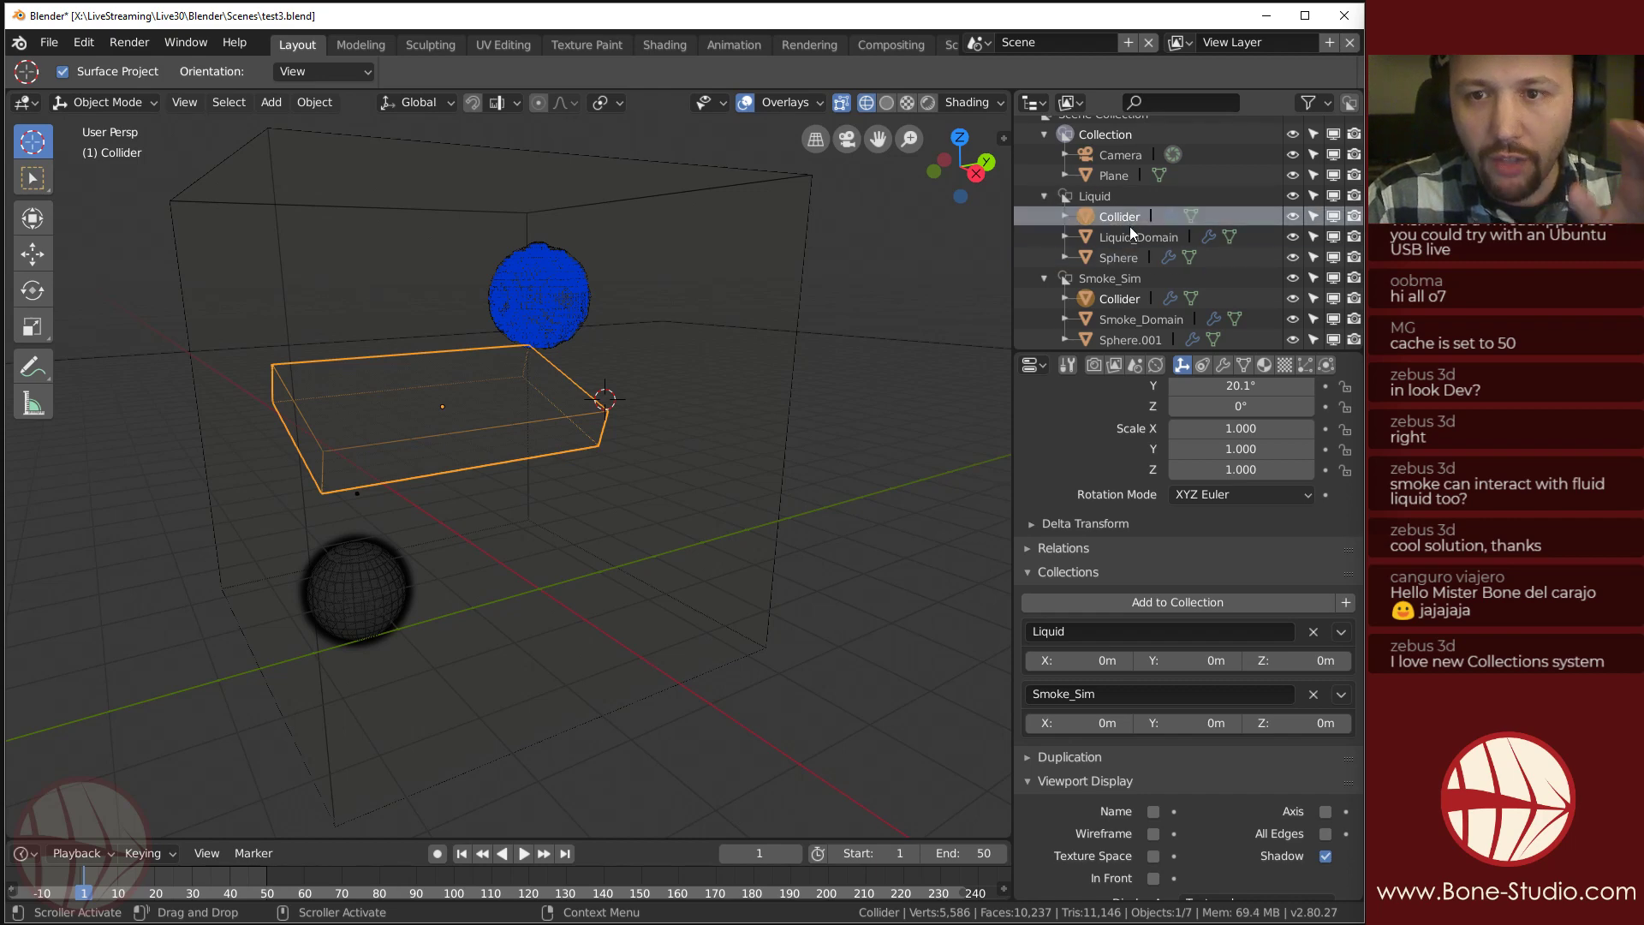
left_click(1121, 298)
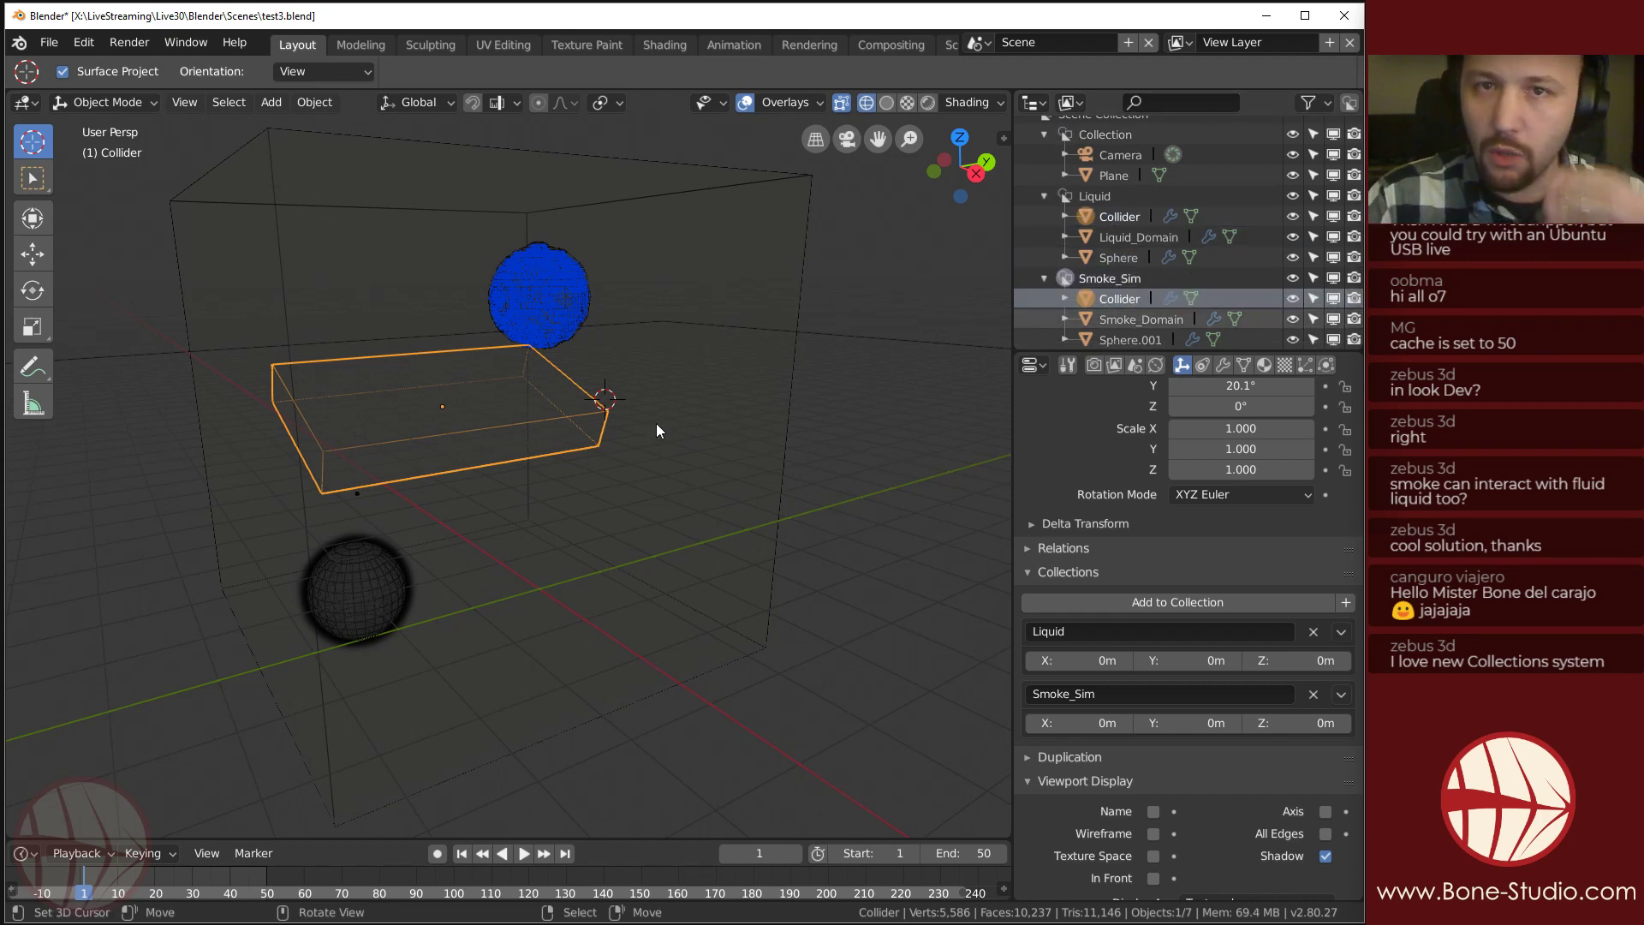
Select Smoke_Domain and free its baked fluid data.
scroll(672, 439, "down", 3)
scroll(673, 372, "up", 2)
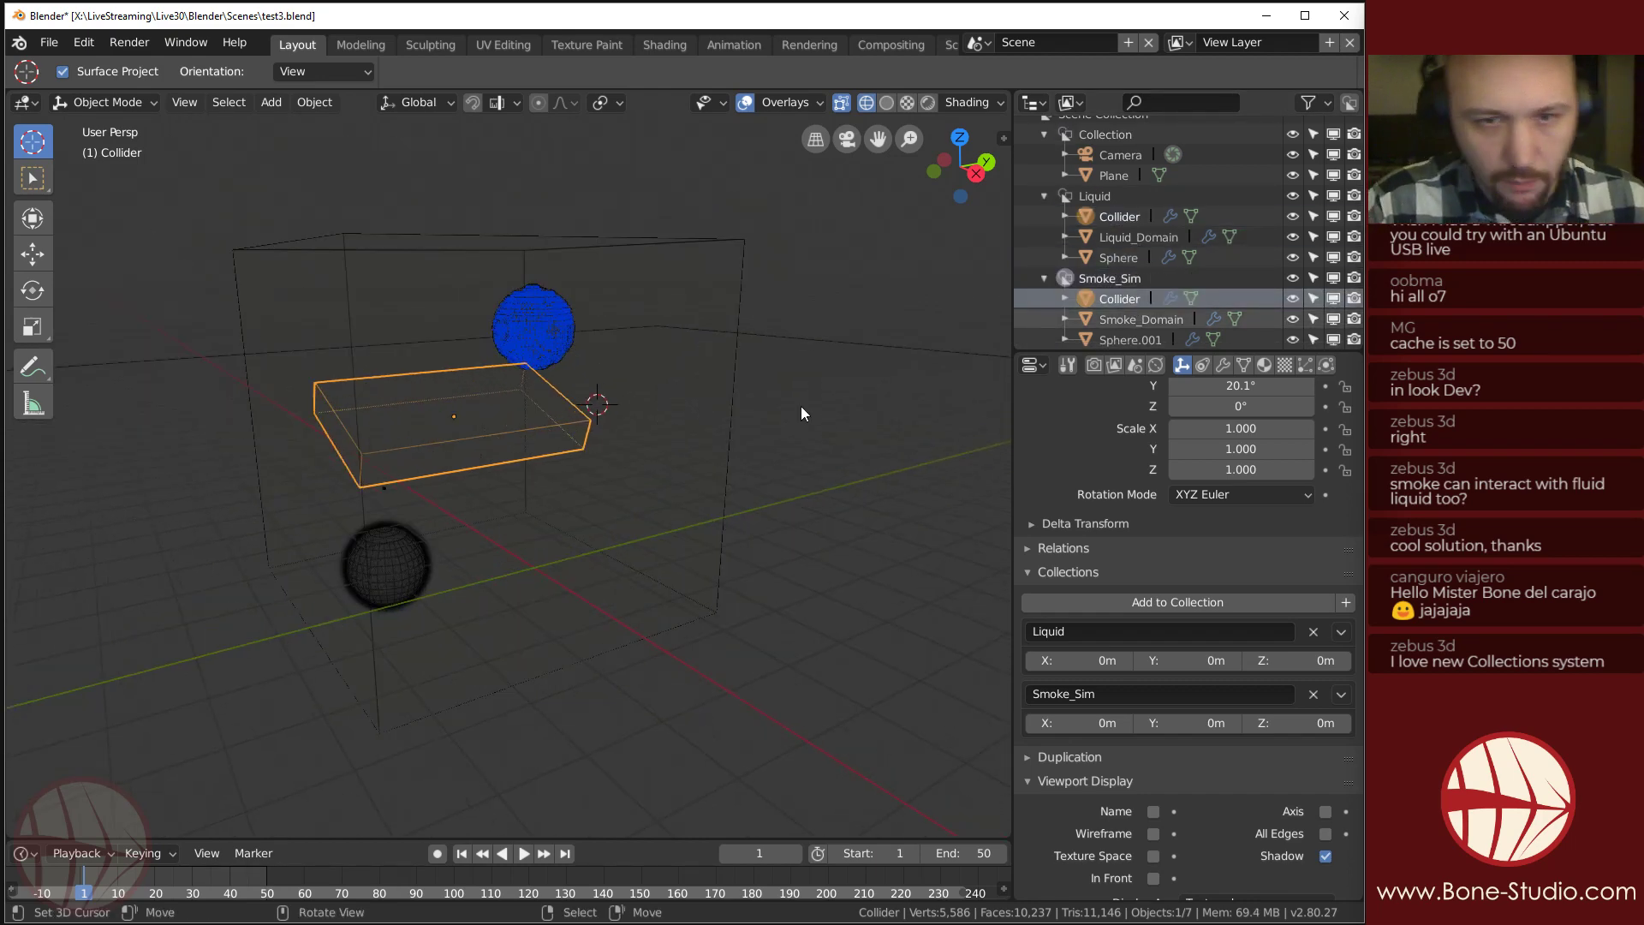
left_click(746, 283)
scroll(1157, 524, "down", 3)
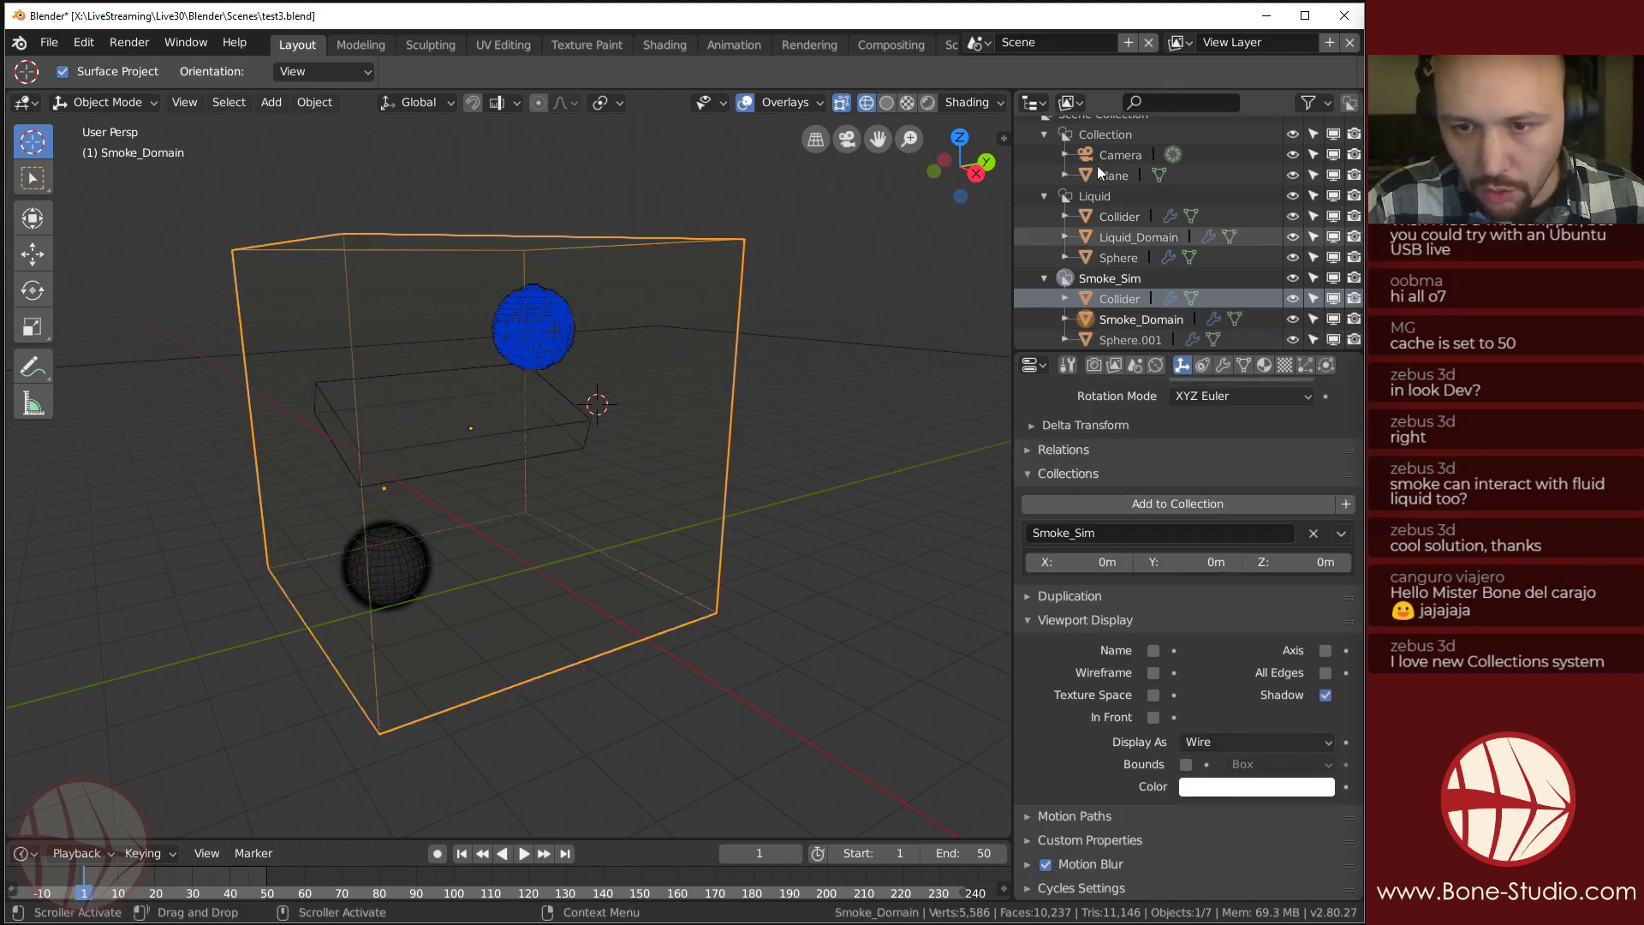
scroll(1156, 525, "up", 5)
left_click(1326, 365)
scroll(1173, 583, "down", 7)
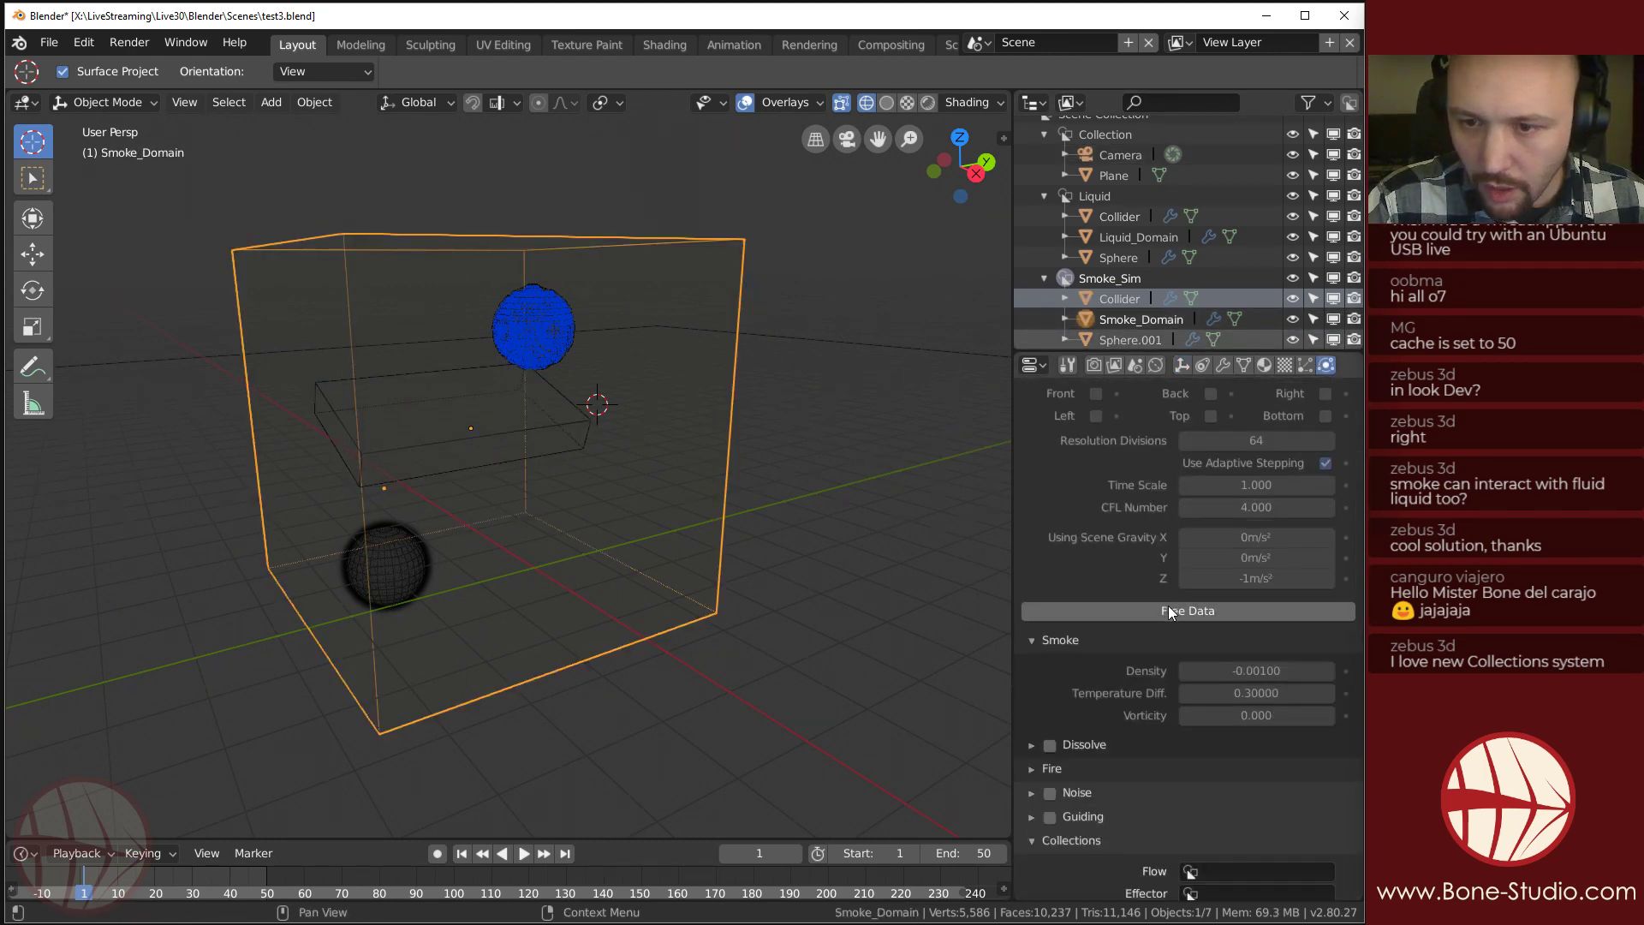
left_click(1173, 578)
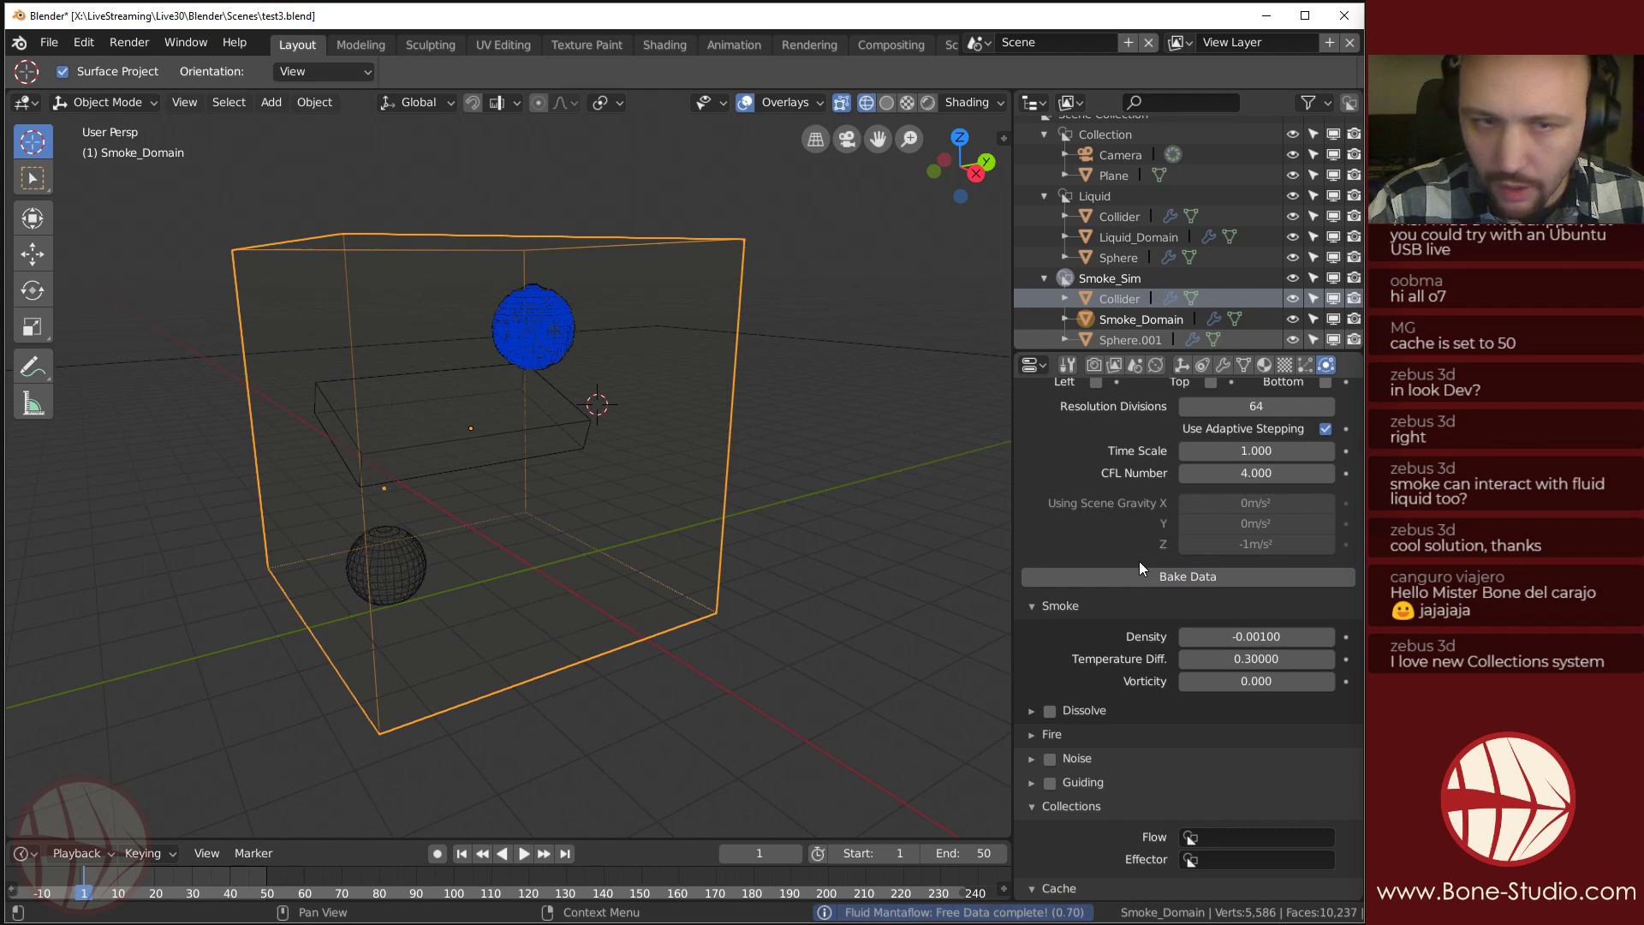
Select Liquid_Domain and turn off the viewport display of its FLIP Particles.
scroll(500, 286, "up", 8)
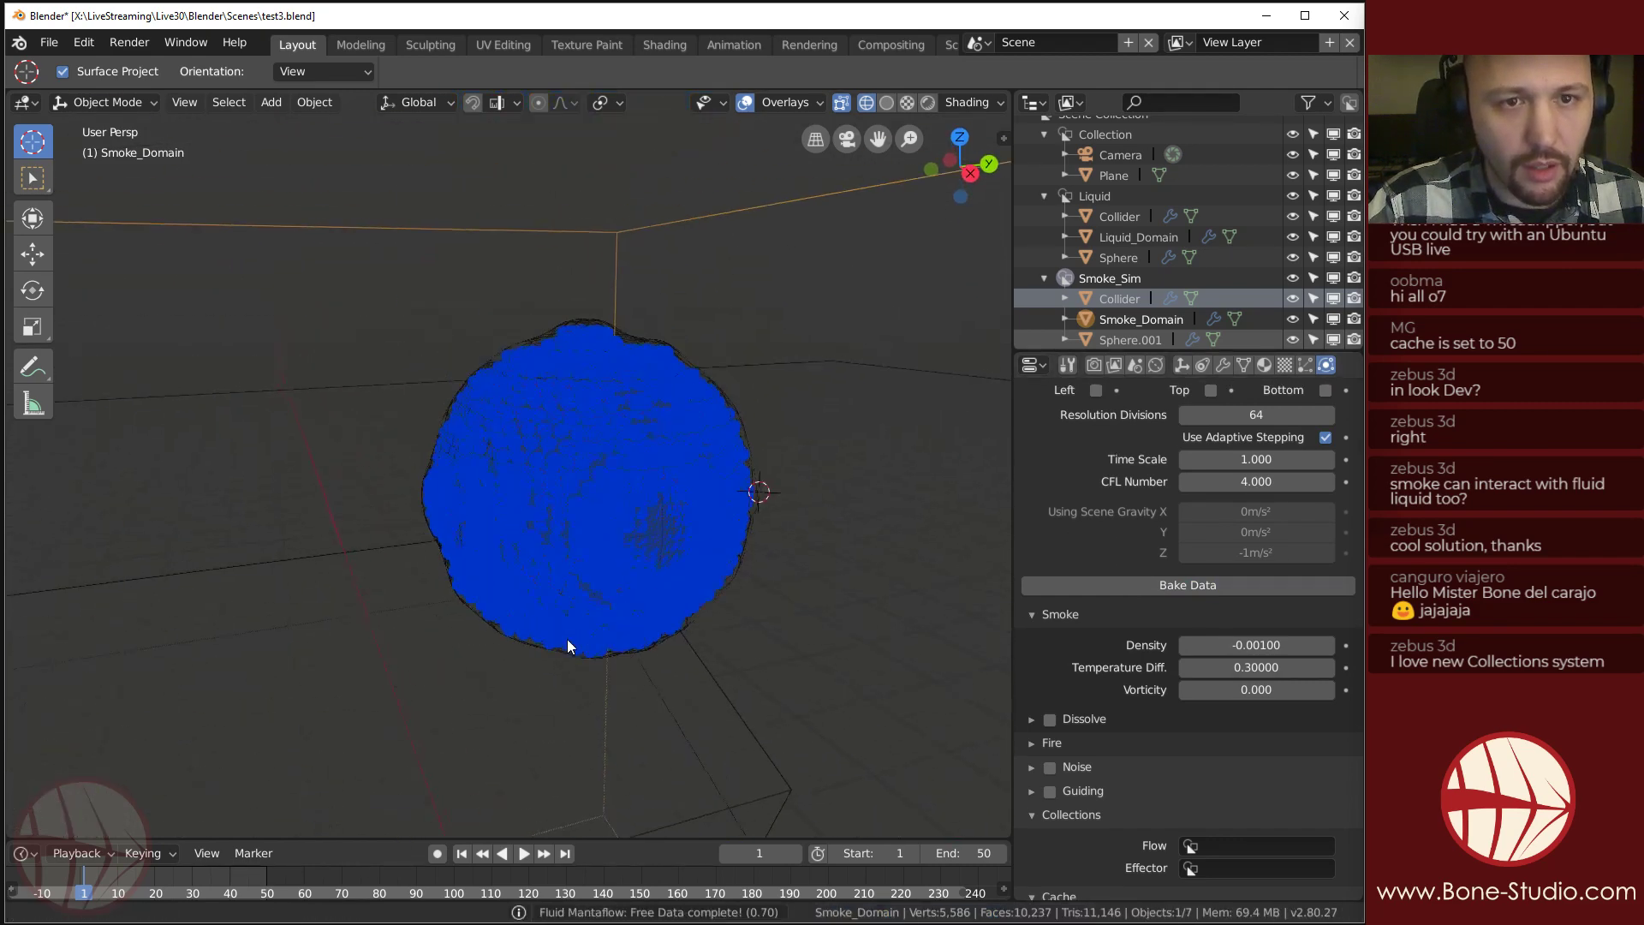
scroll(572, 438, "down", 3)
left_click(572, 432)
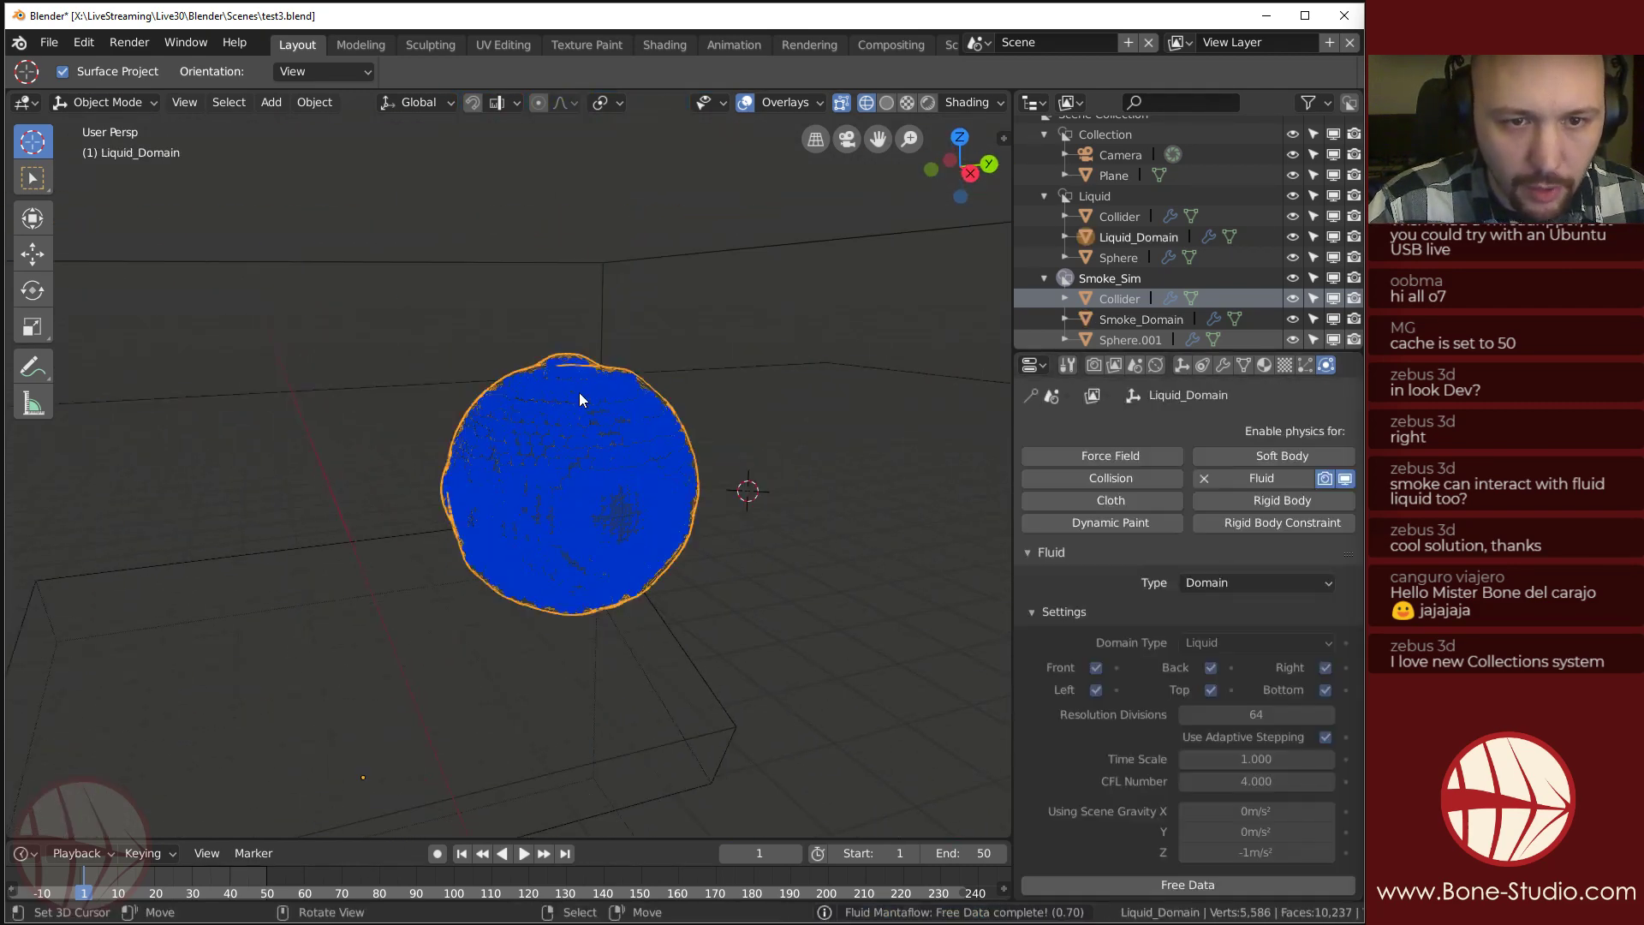
left_click(1305, 365)
scroll(728, 428, "down", 5)
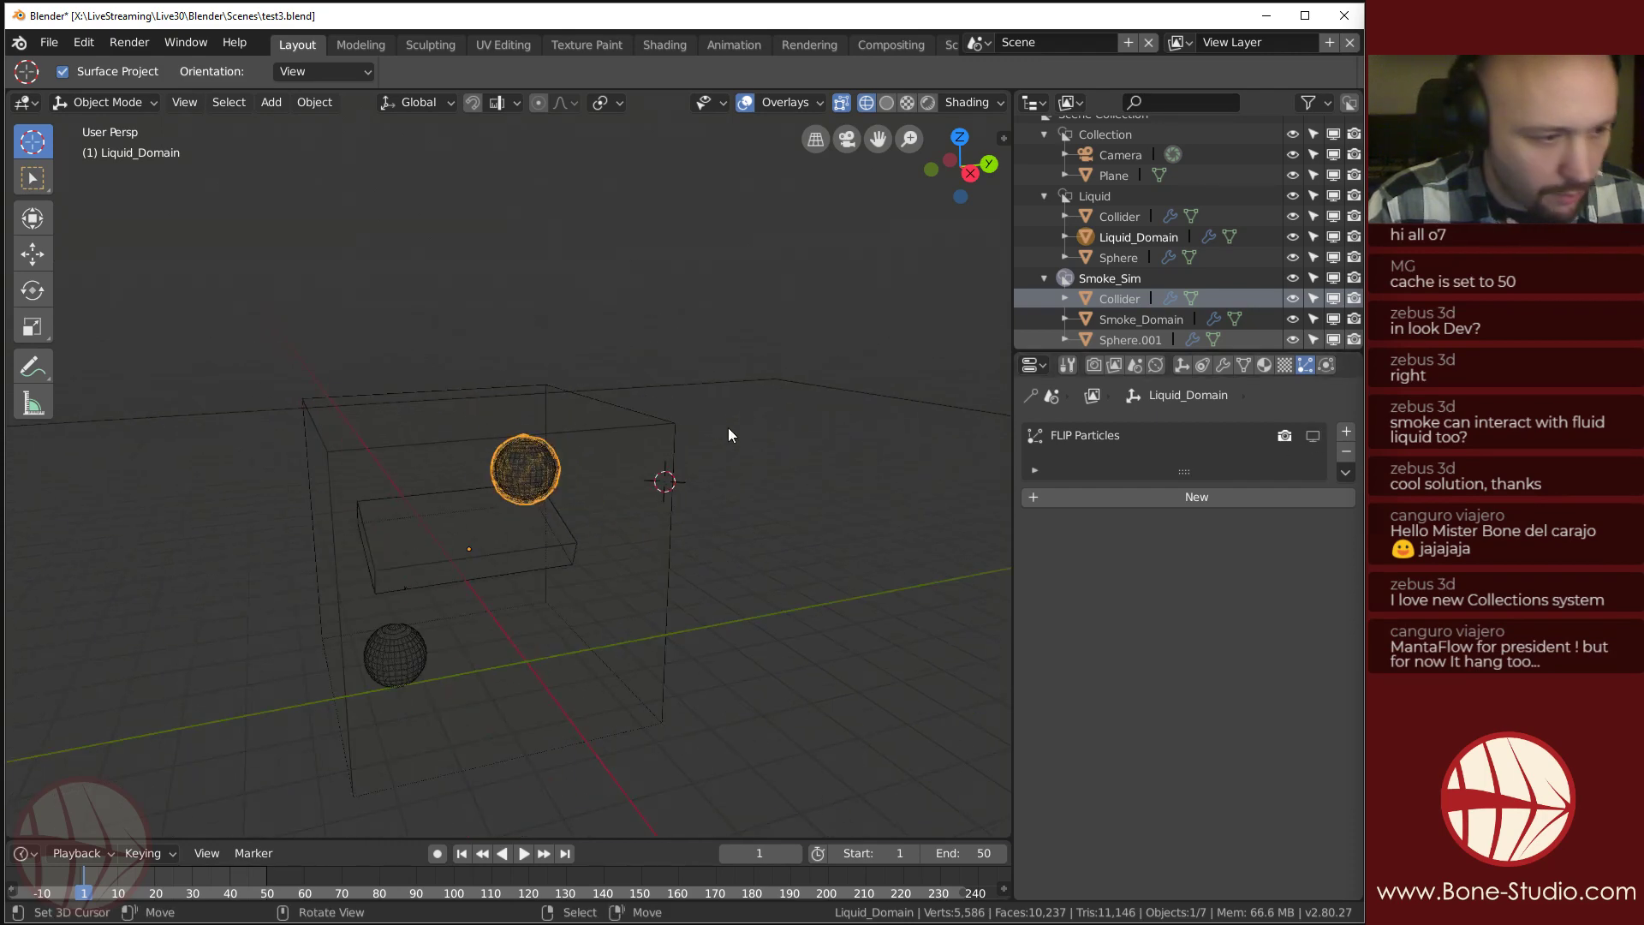
Reselect Smoke_Domain and bake its gas simulation data up to frame 50.
middle_click_drag(727, 428, 603, 377)
left_click(597, 252)
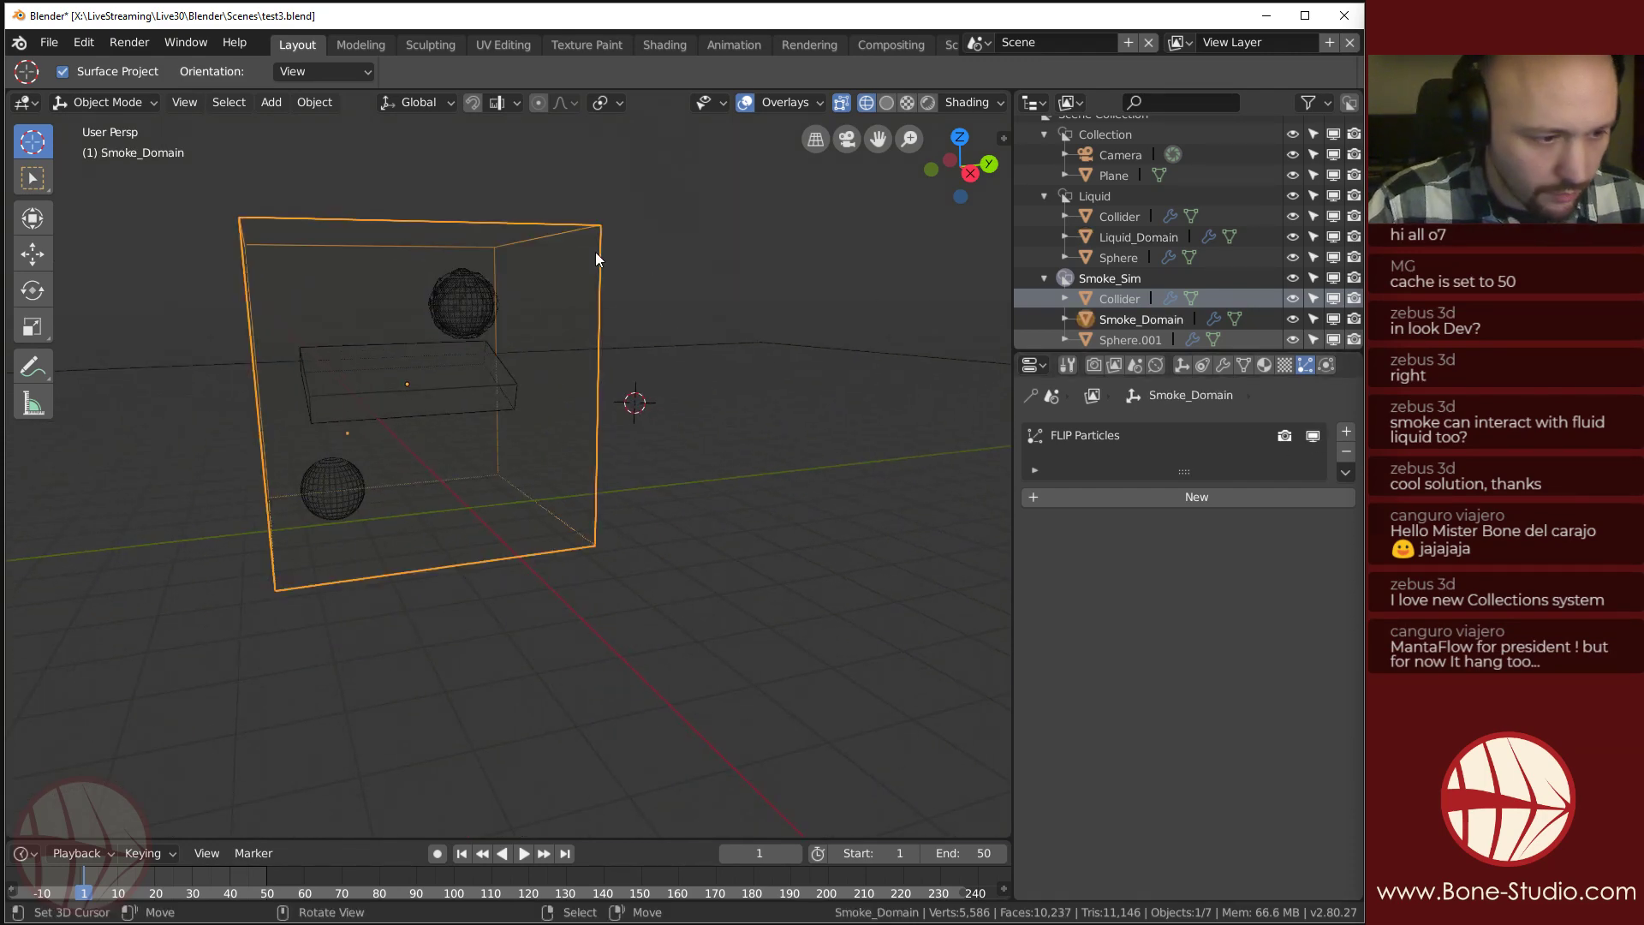
middle_click_drag(597, 252, 586, 440)
scroll(498, 416, "up", 4)
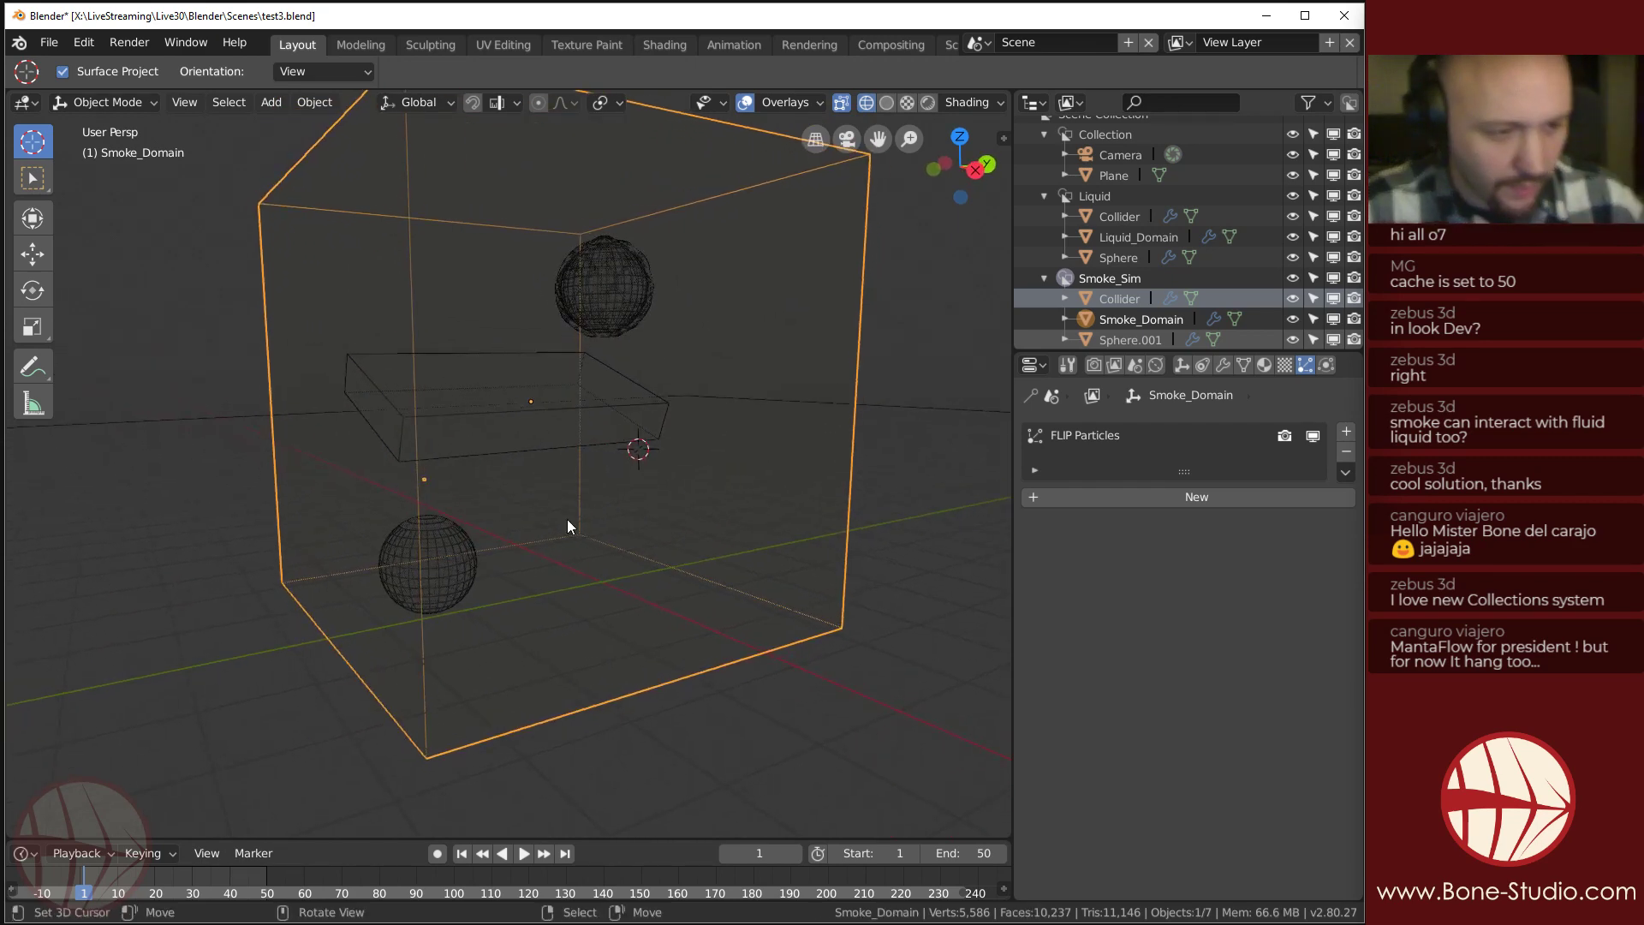
right_click(425, 528)
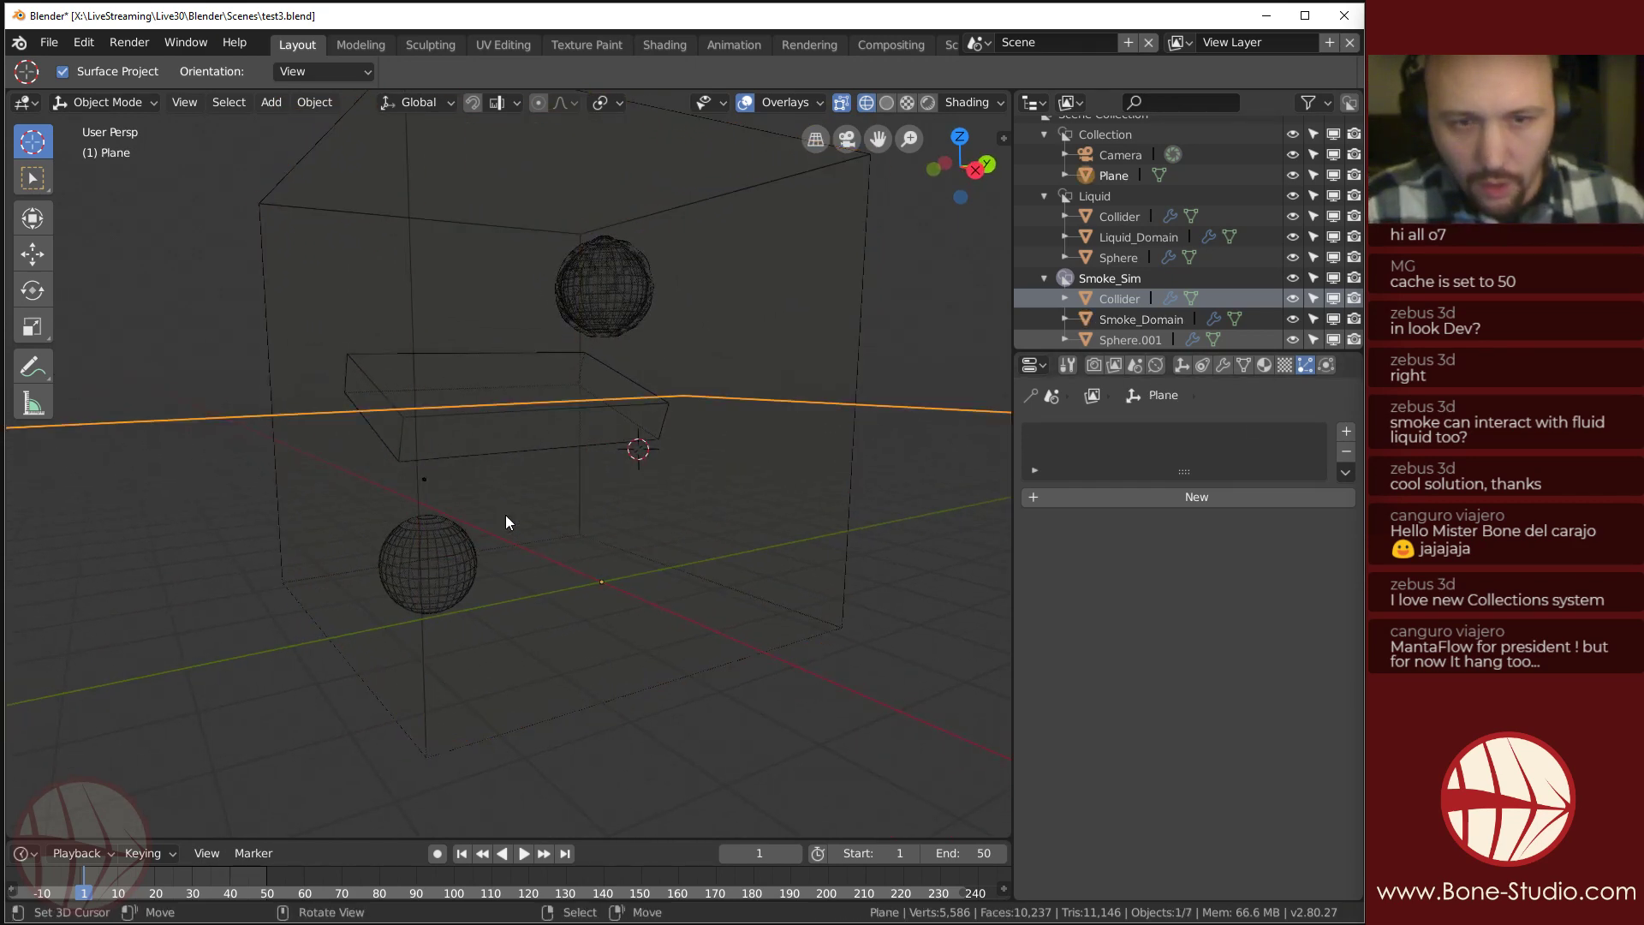
right_click(845, 239)
left_click(1326, 365)
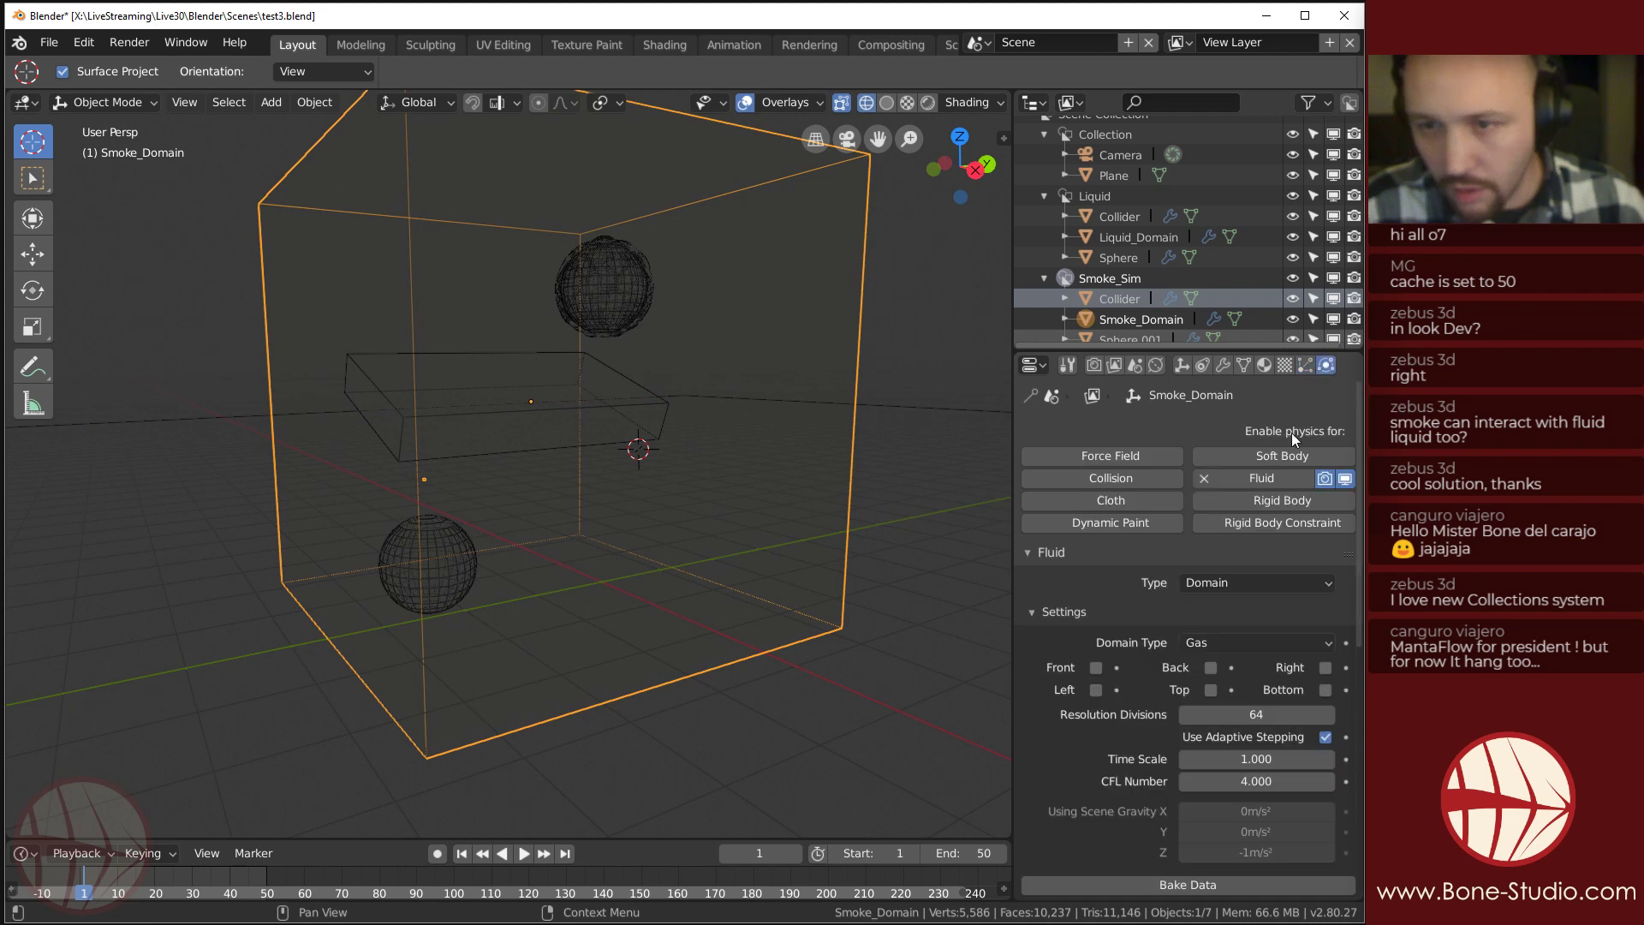
scroll(1291, 433, "down", 5)
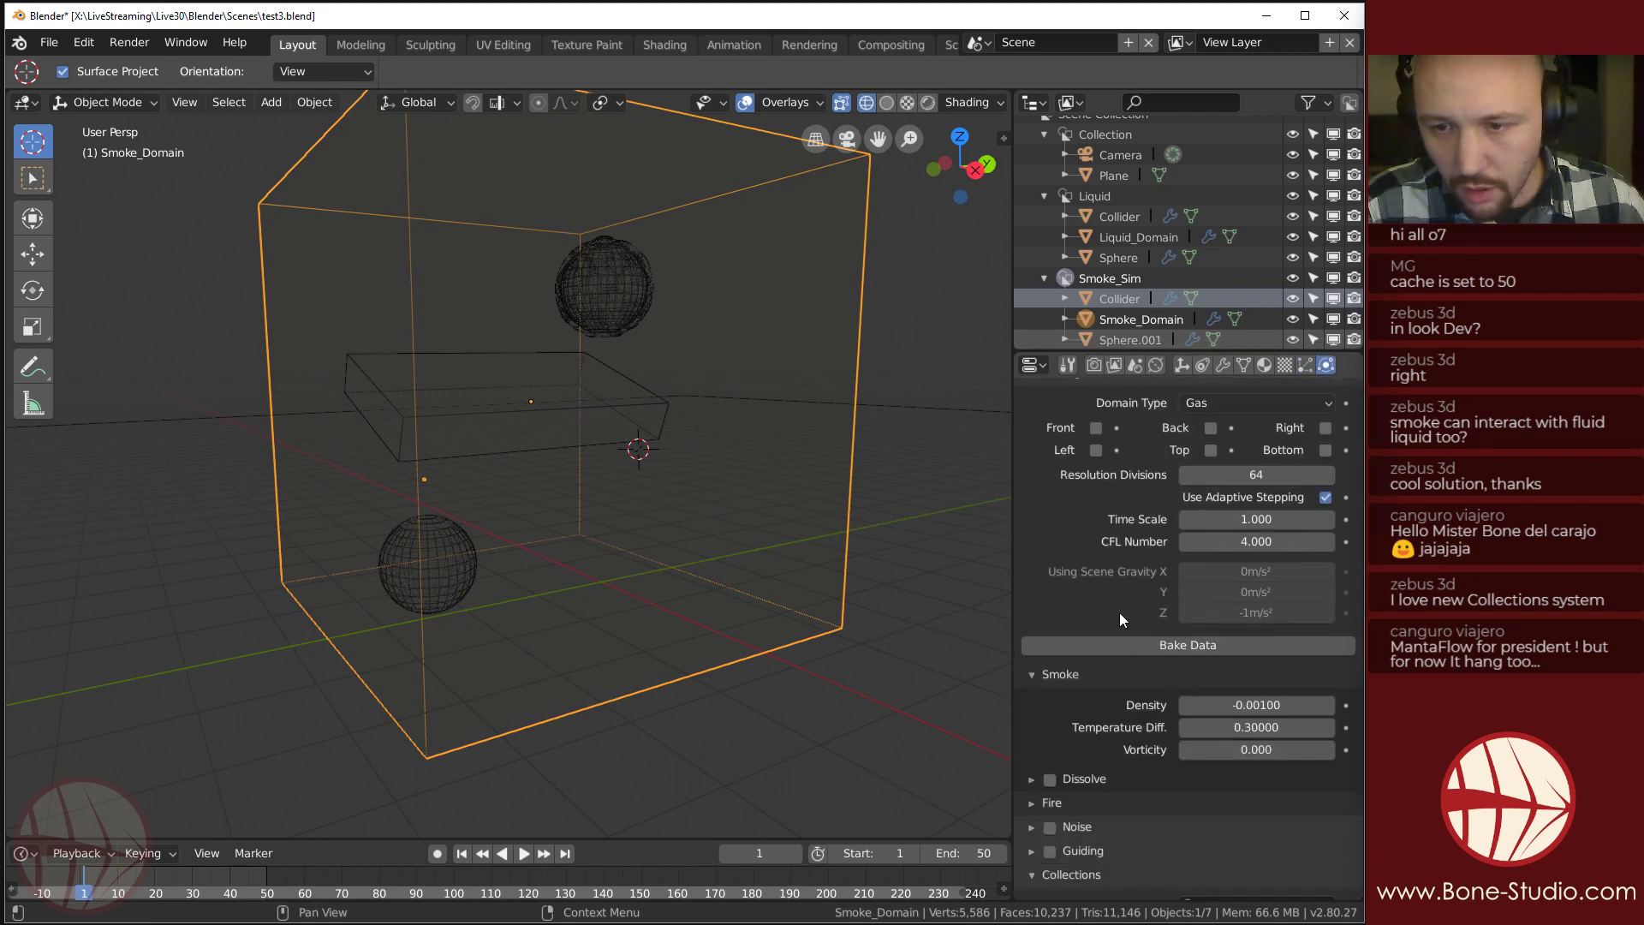
left_click(1170, 644)
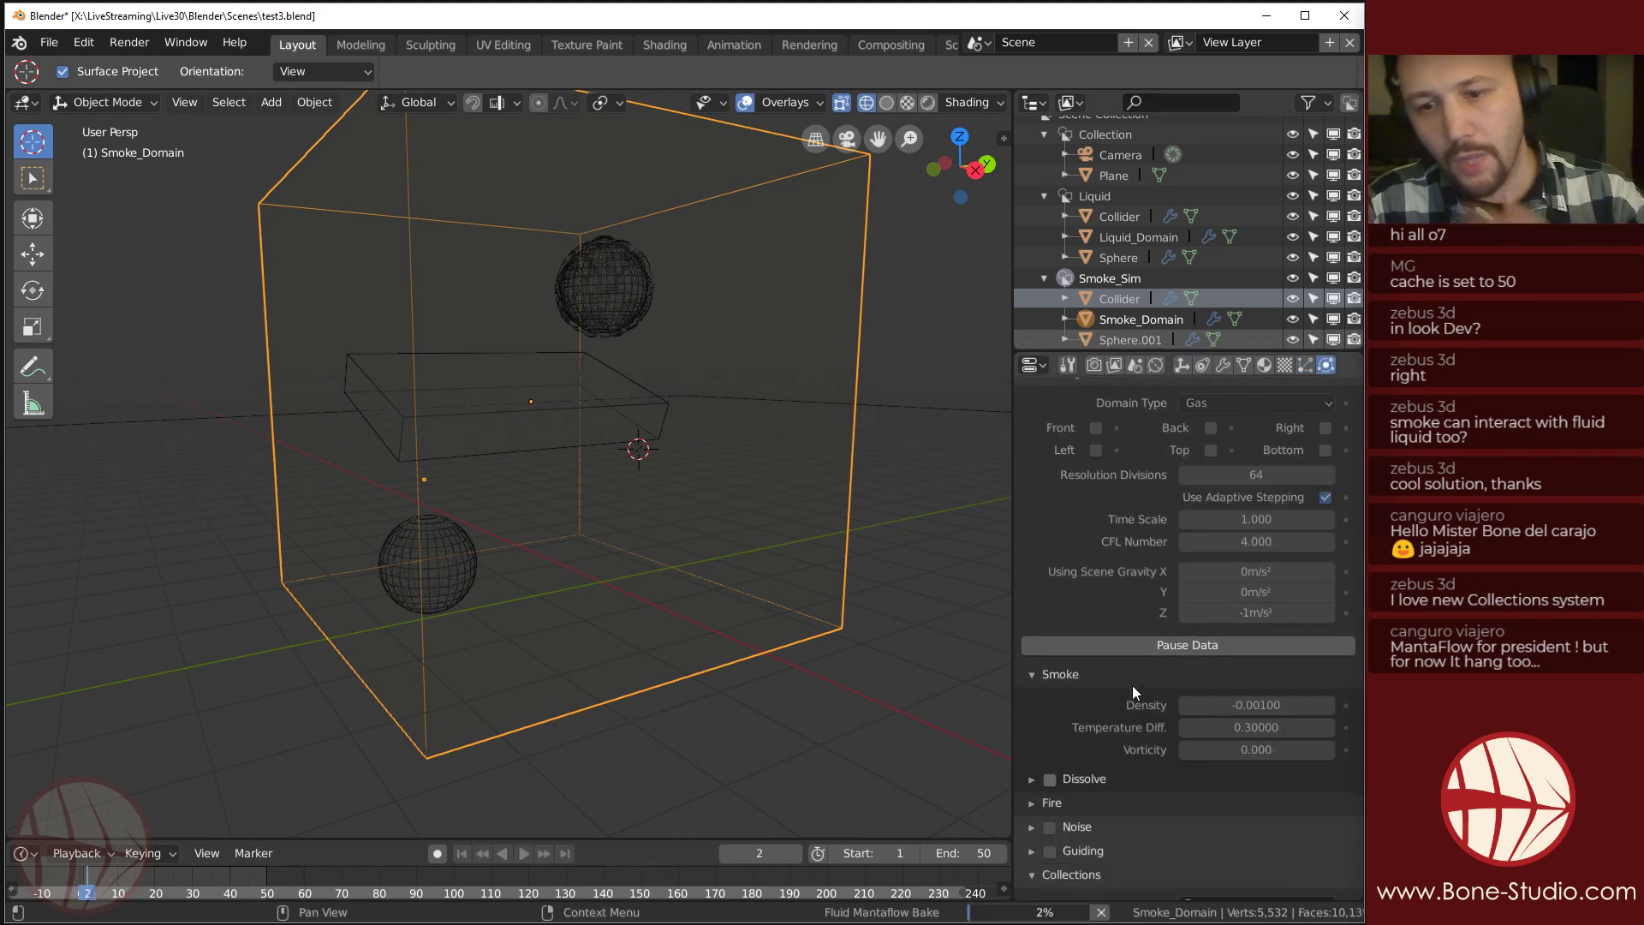
scroll(1146, 708, "down", 4)
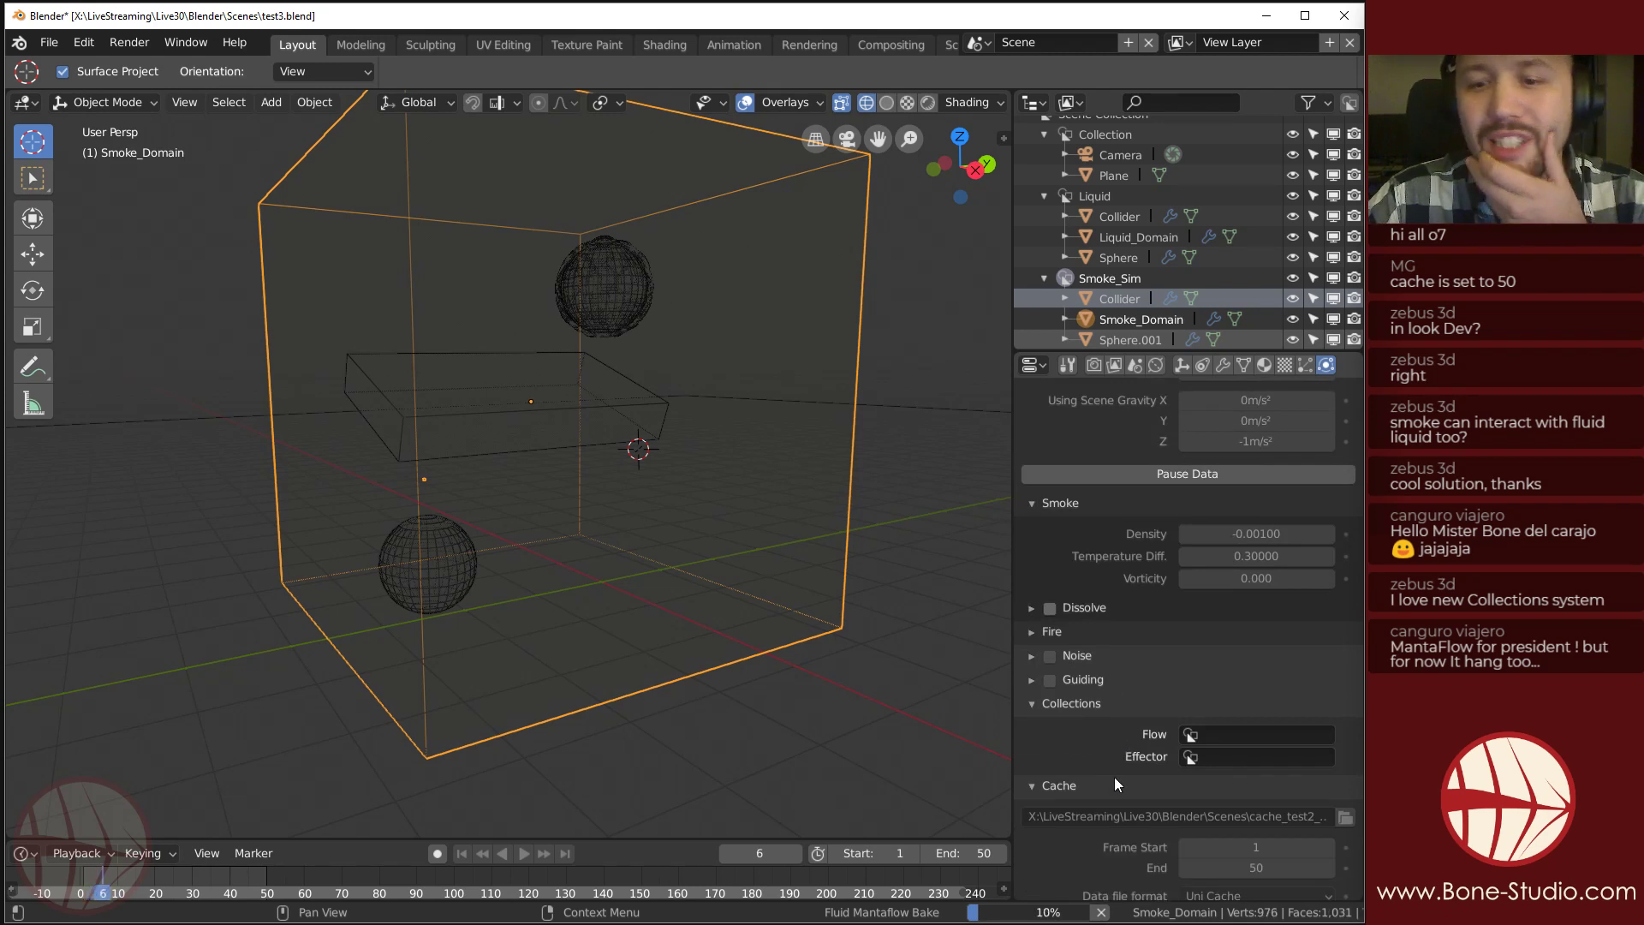
scroll(1112, 763, "down", 2)
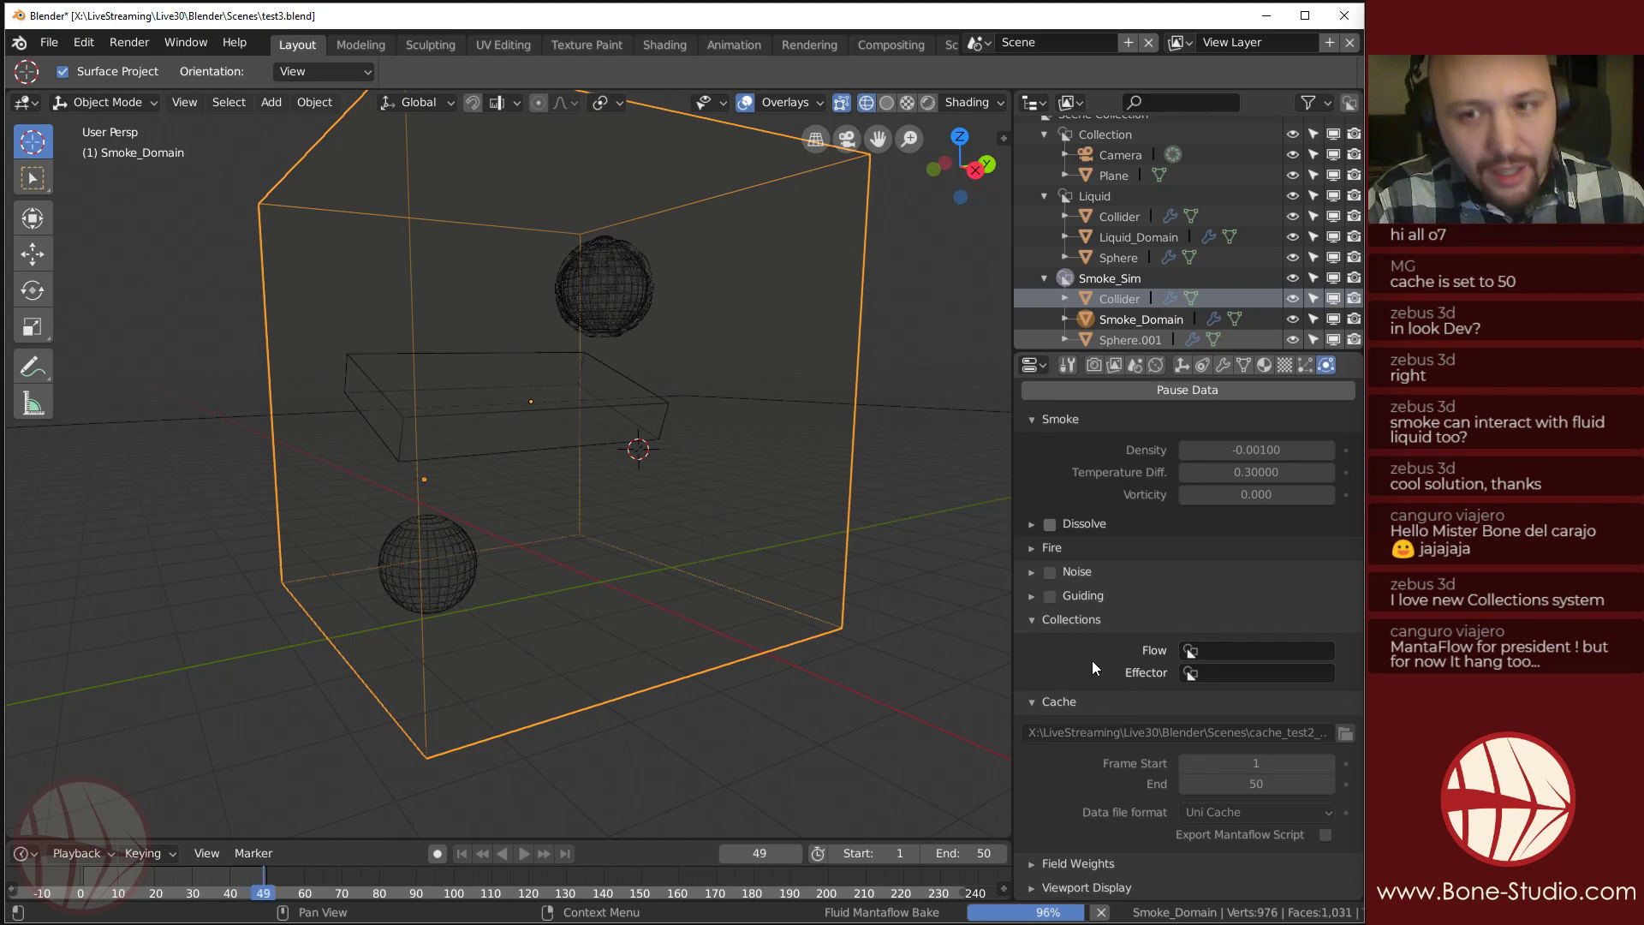
Play the timeline to examine how the baked liquid and smoke behave, stopping past frame 30.
scroll(1092, 661, "up", 6)
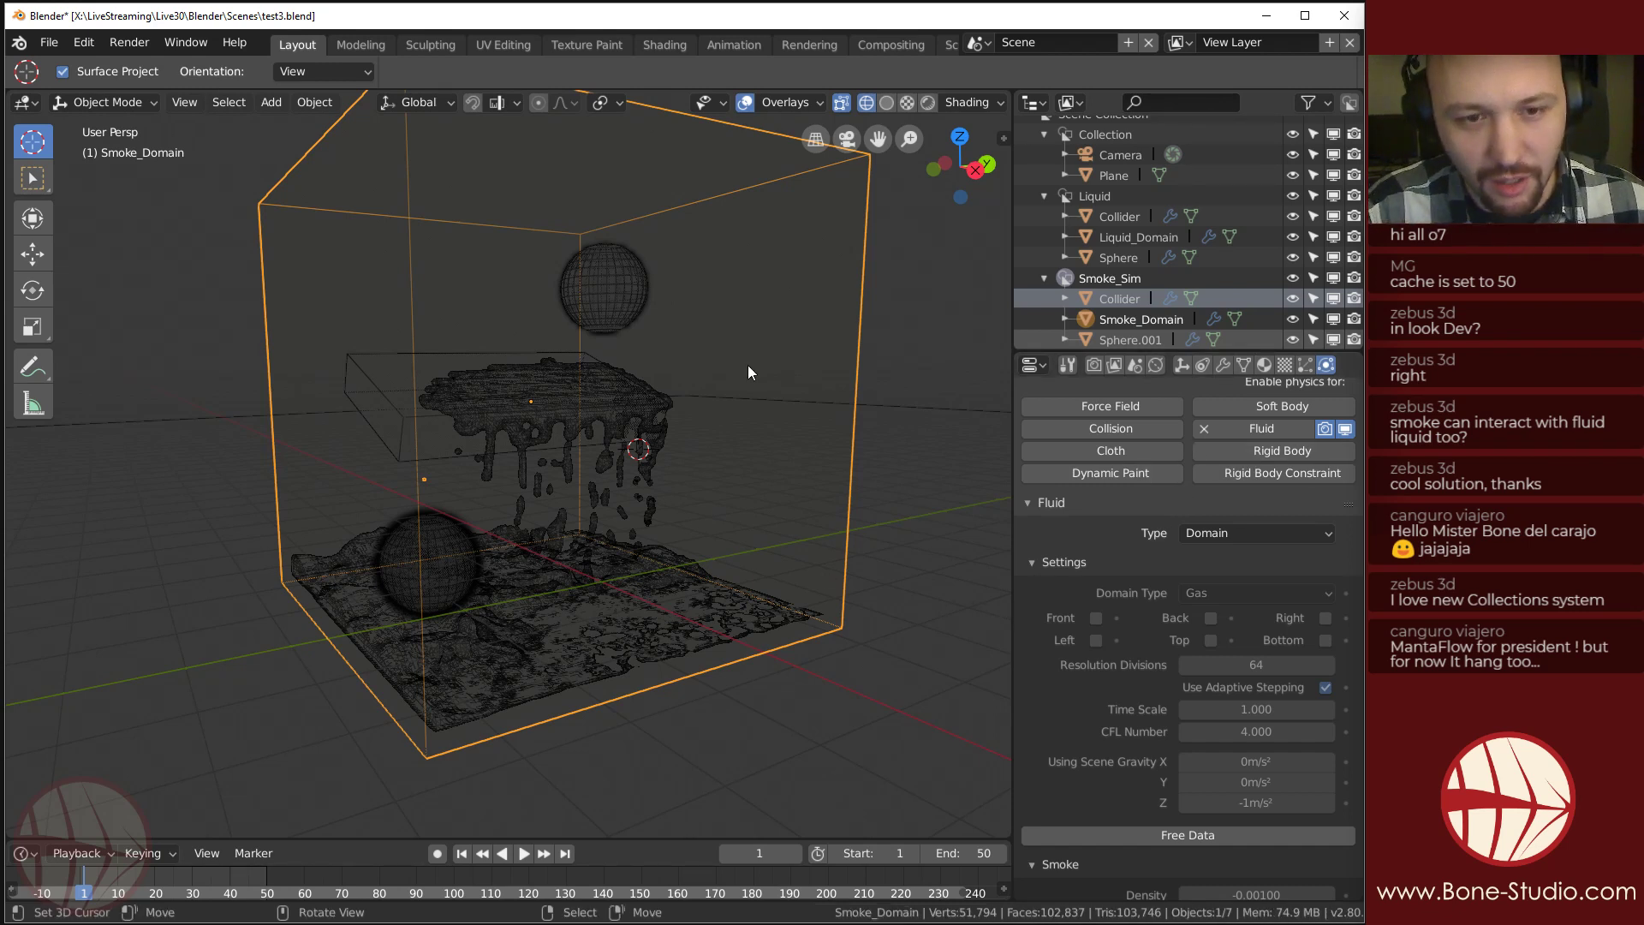
middle_click_drag(747, 365, 567, 484)
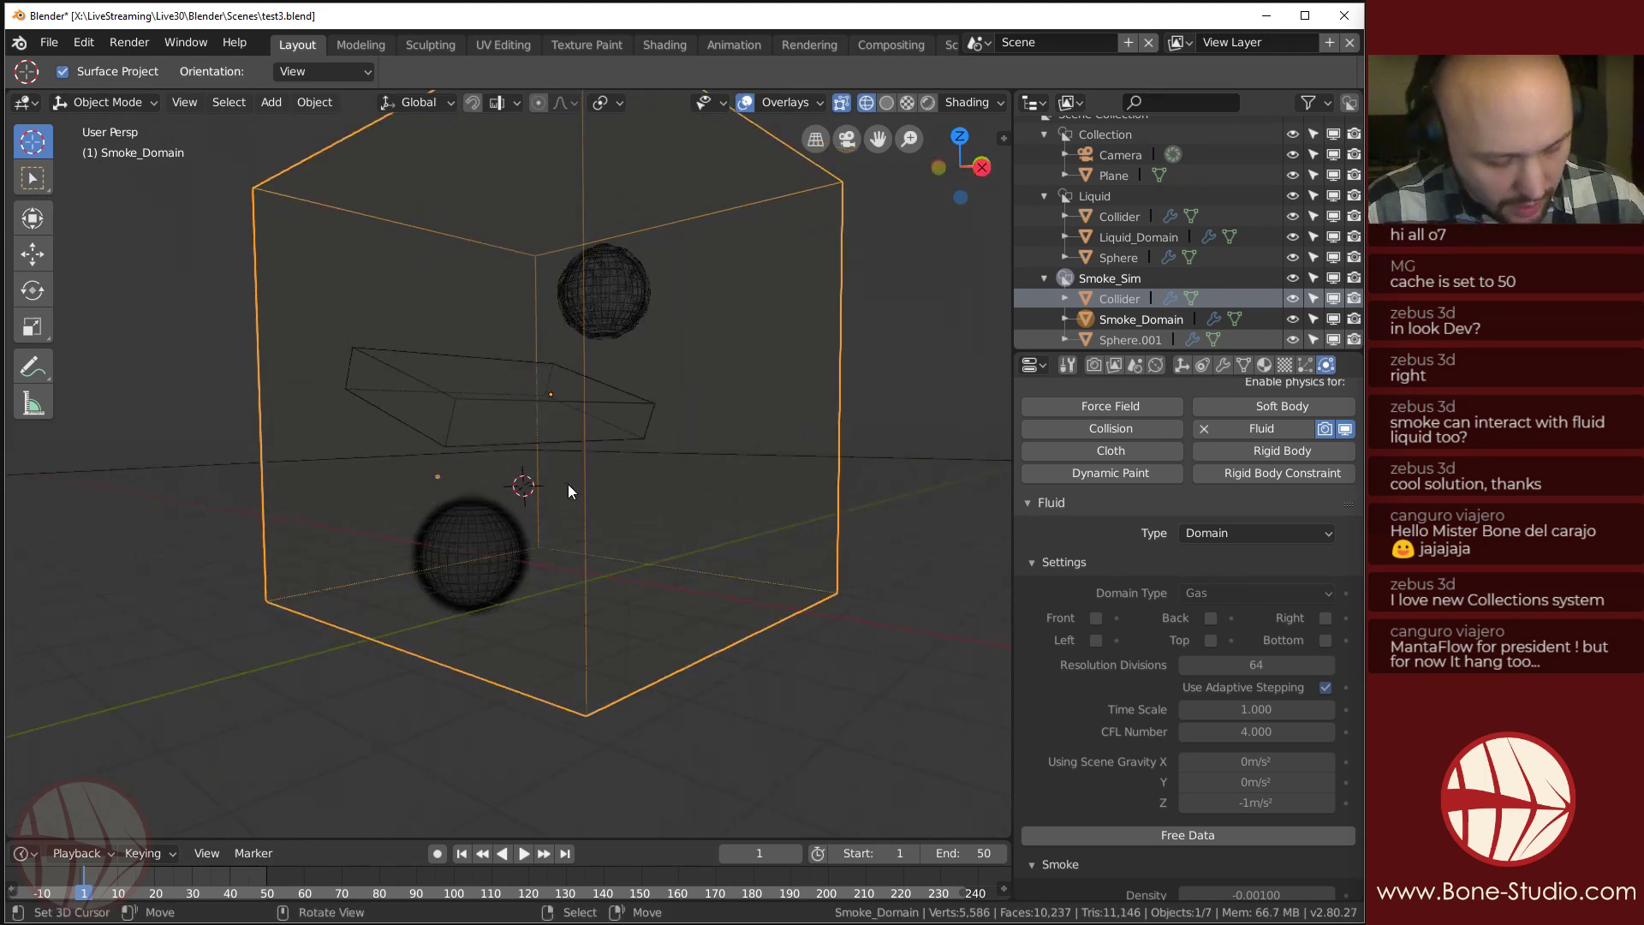
key("space")
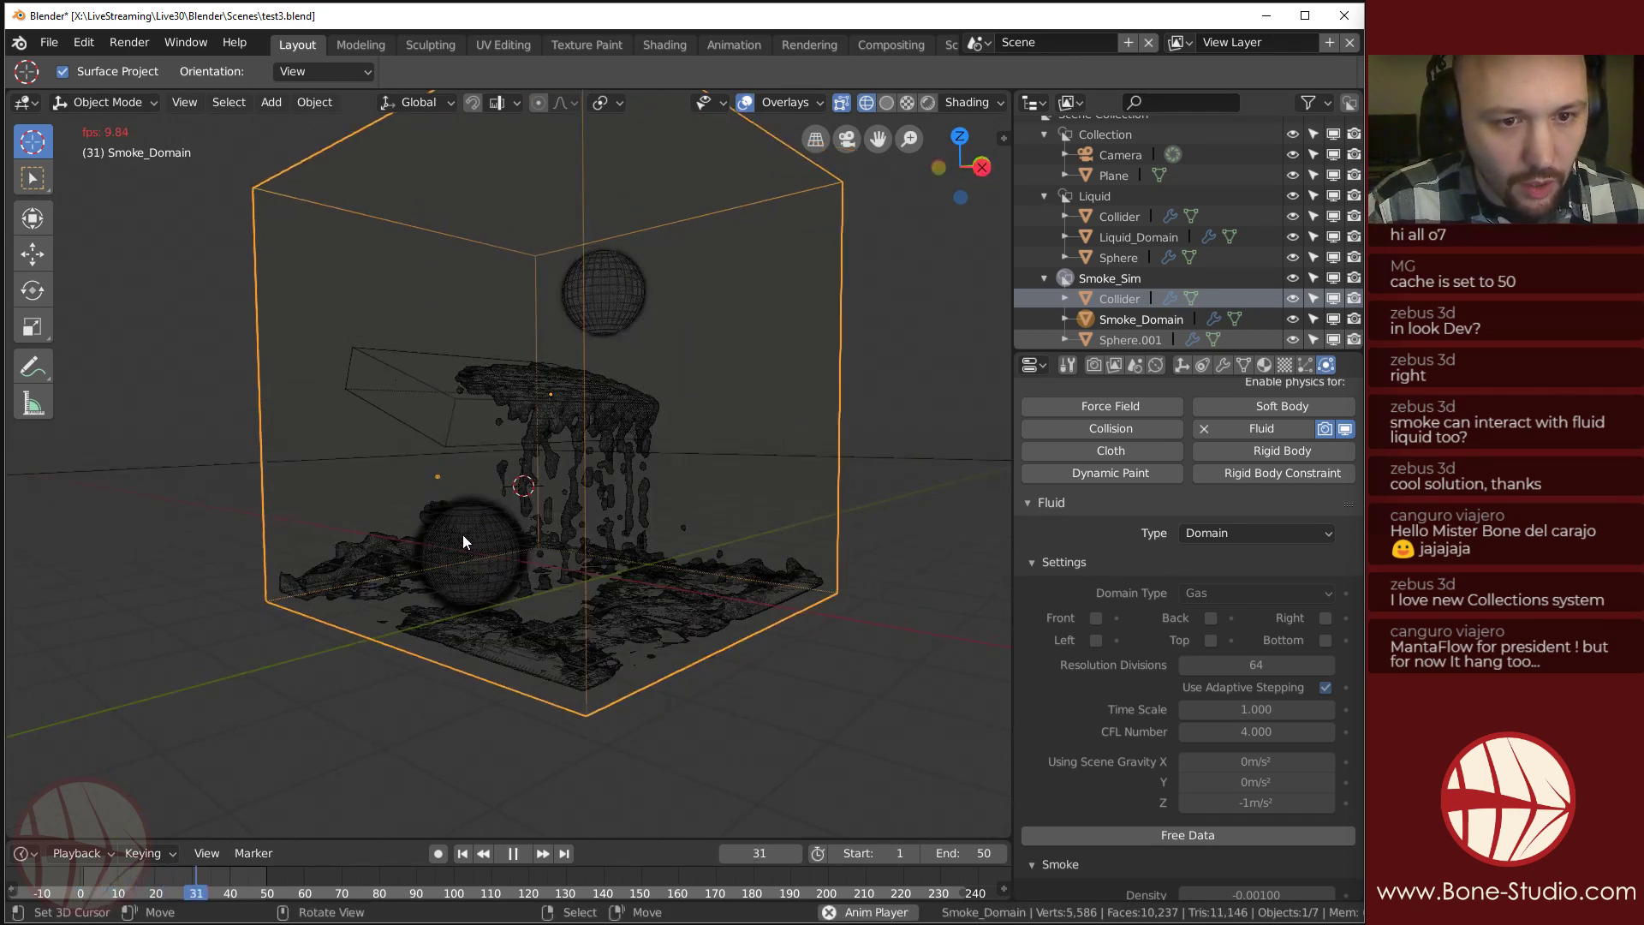
key("space")
Select the lower smoke sphere and set its fluid Flow Behavior to Inflow.
scroll(483, 552, "up", 3)
left_click(446, 615)
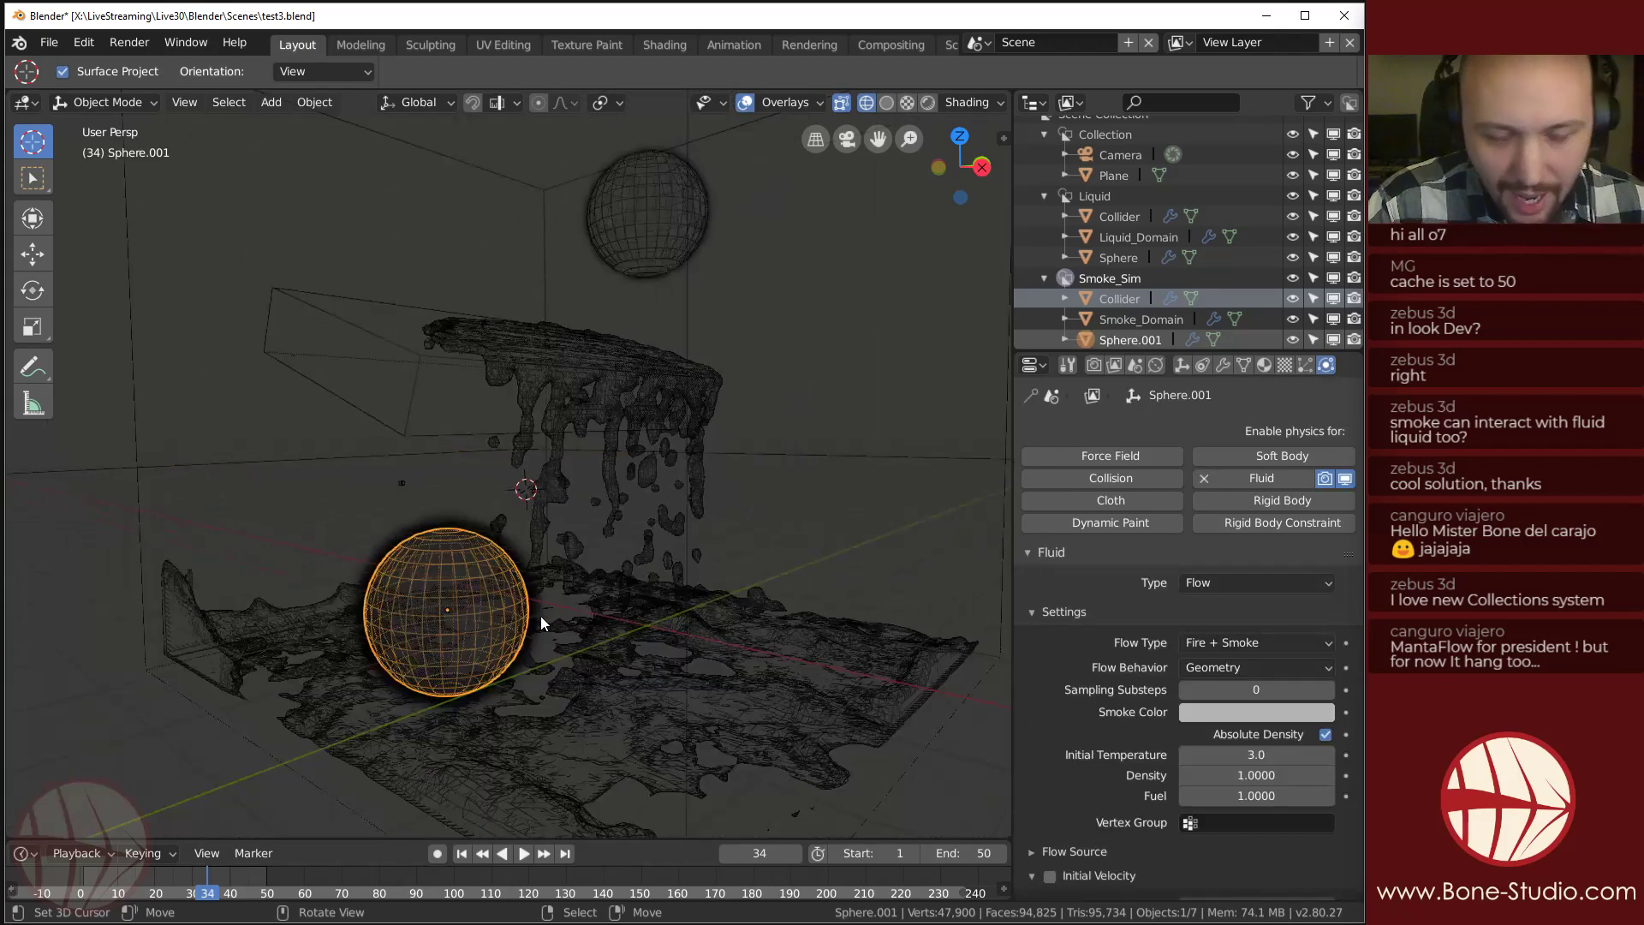
scroll(1218, 739, "down", 3)
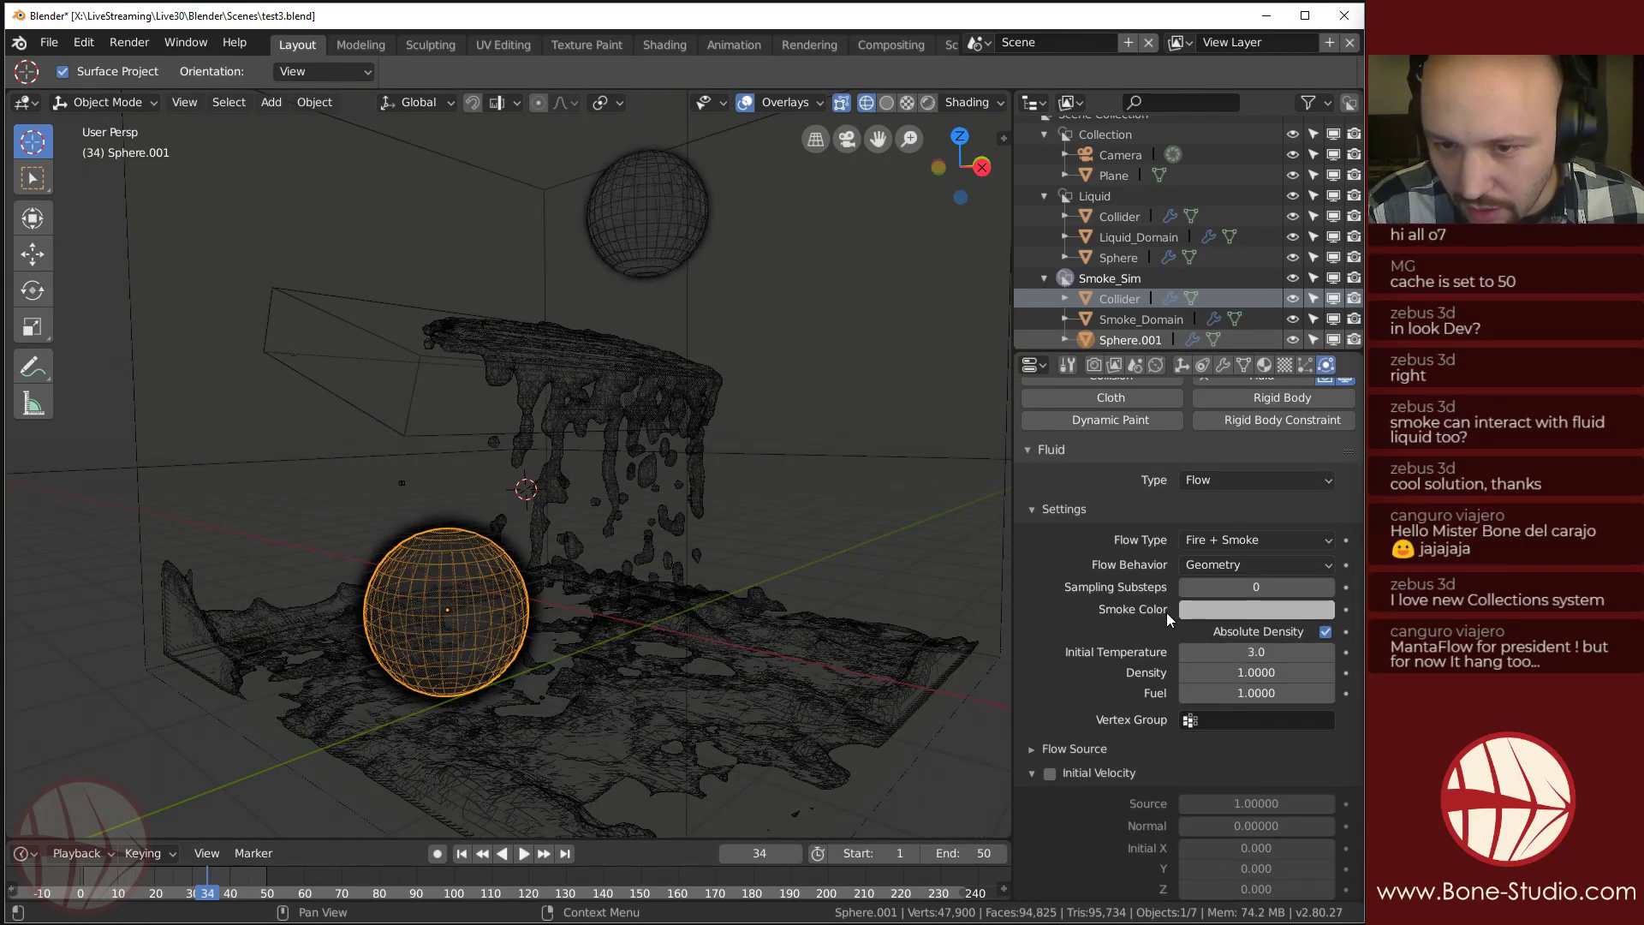
left_click(1210, 563)
left_click(1234, 567)
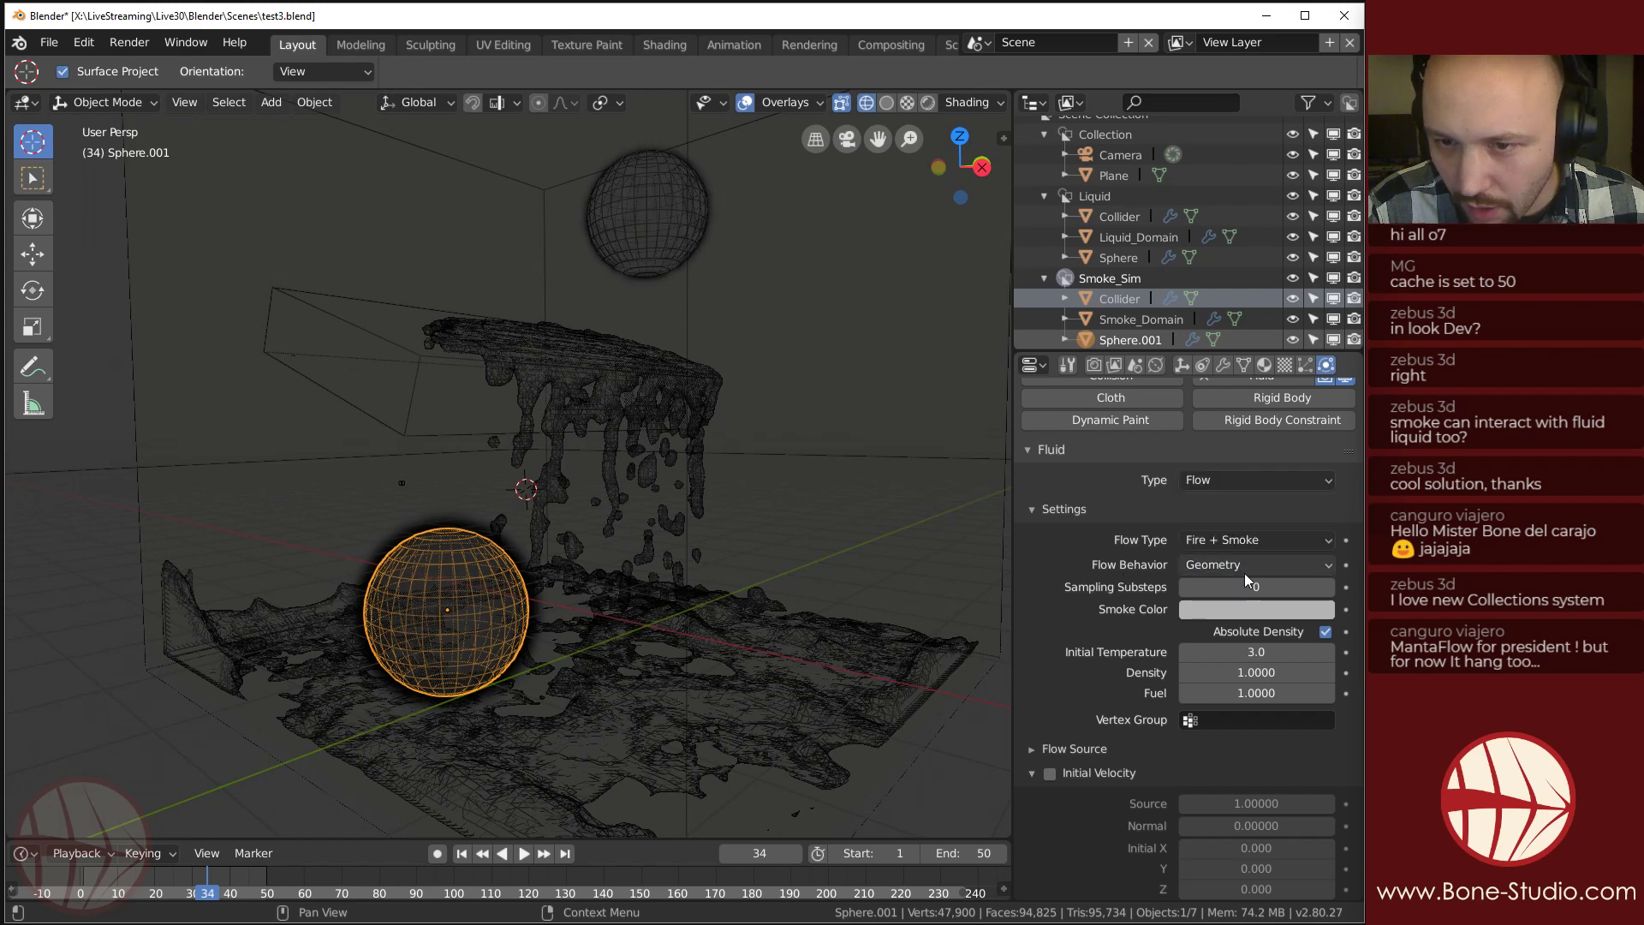
left_click(1246, 574)
left_click(1205, 540)
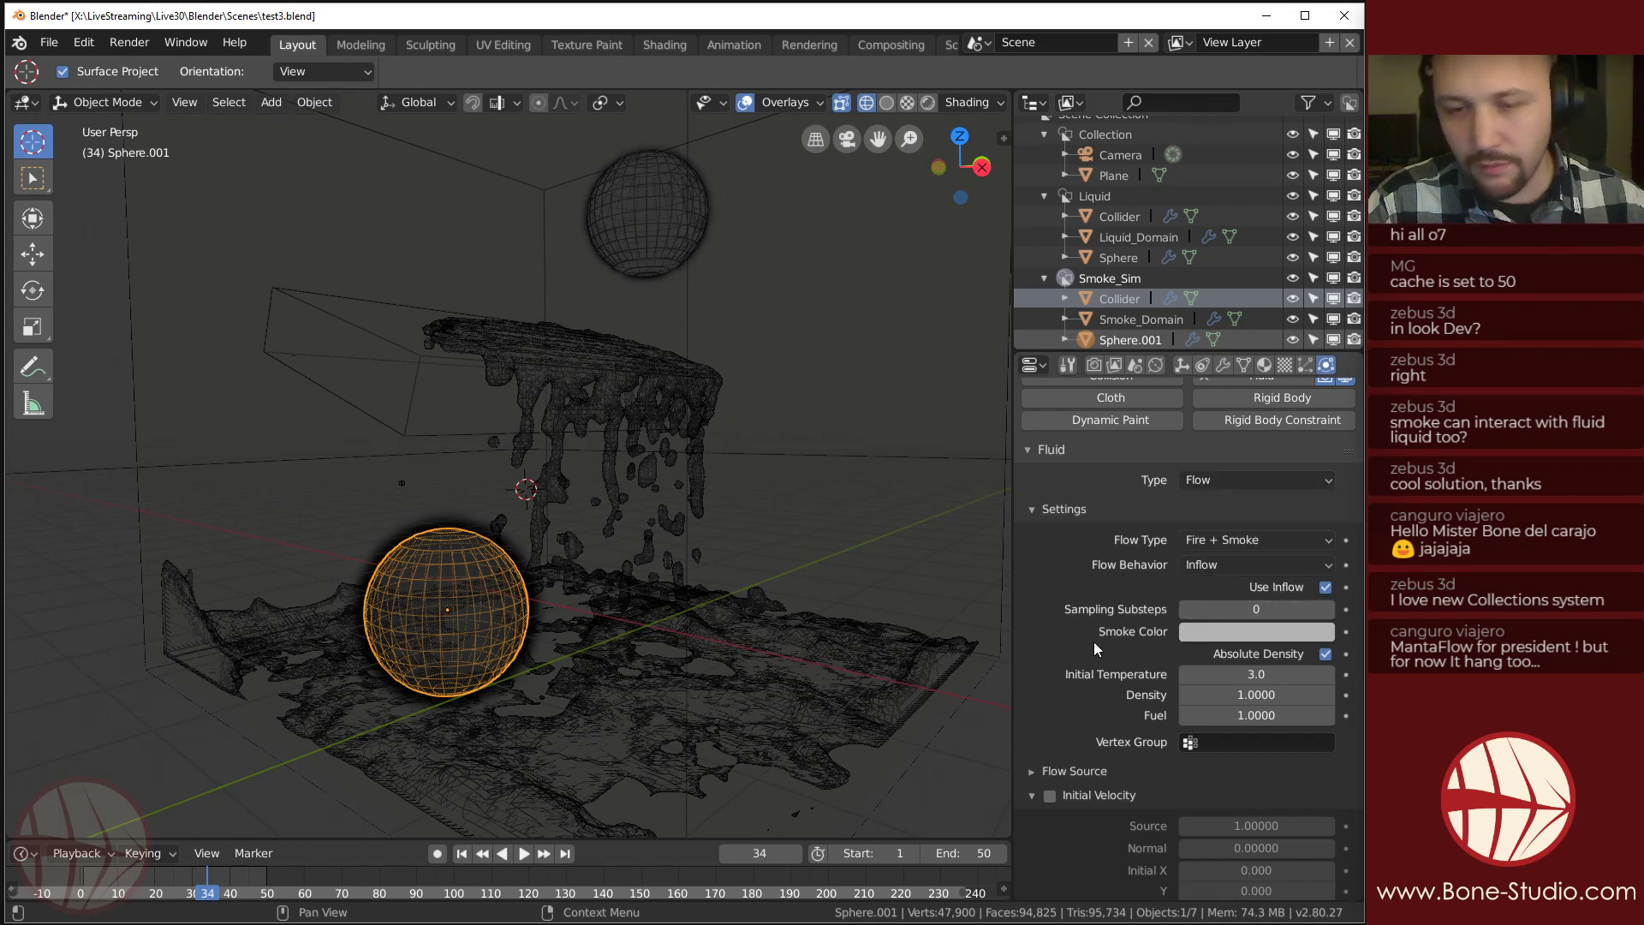
scroll(1093, 641, "up", 3)
middle_click_drag(649, 501, 639, 289)
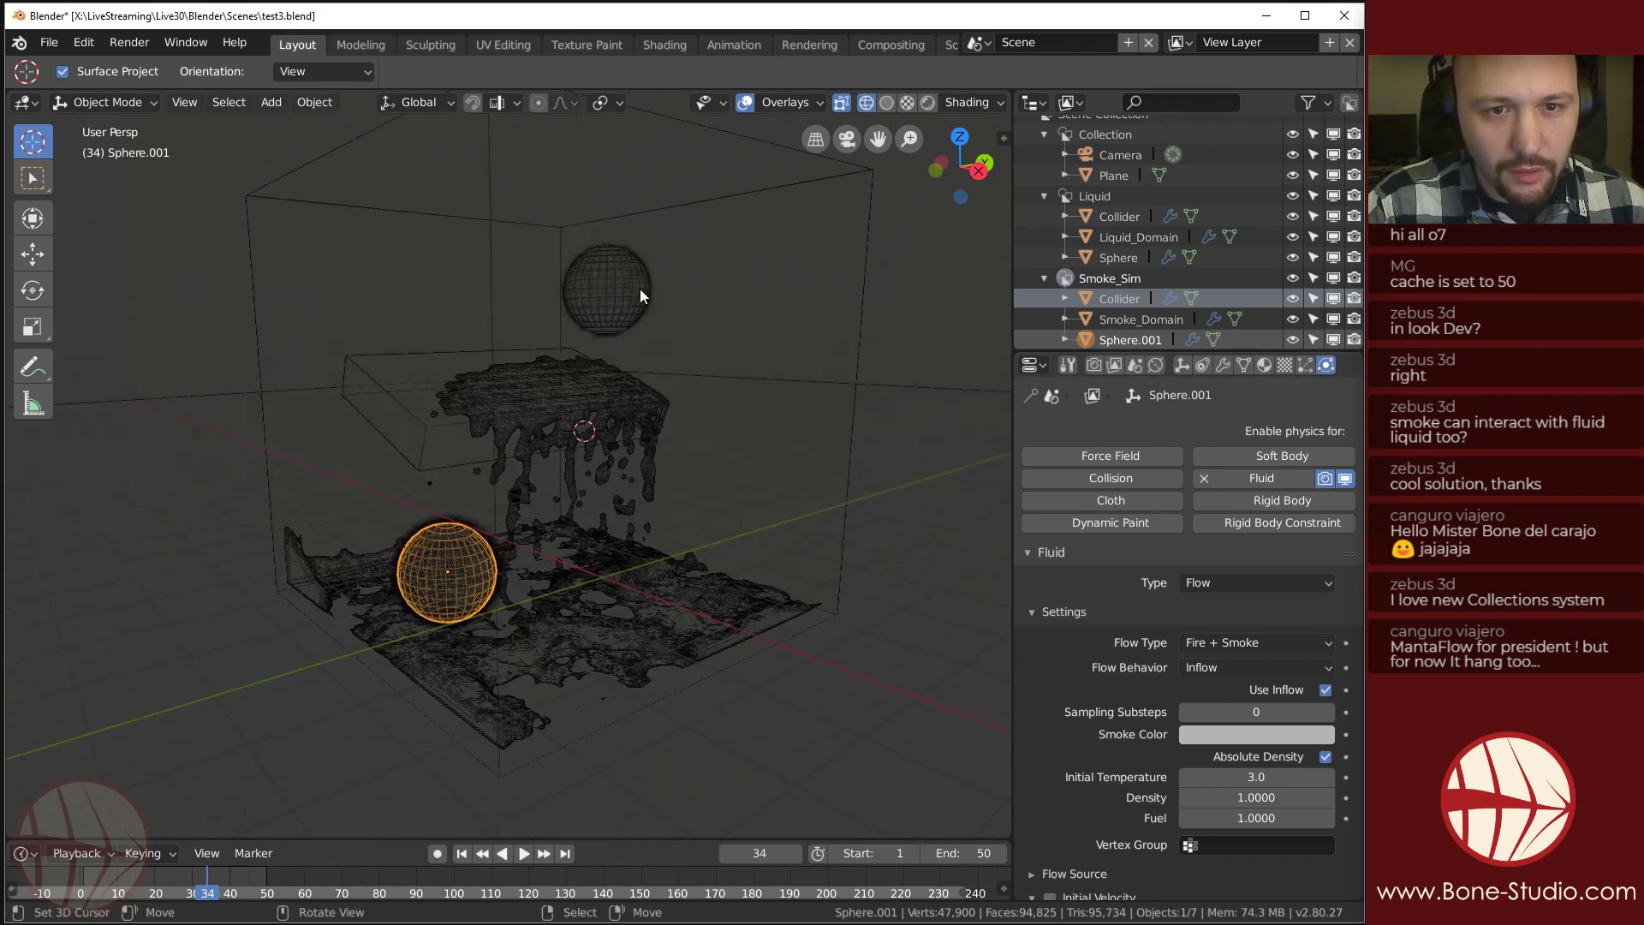
left_click(880, 199)
scroll(1113, 702, "down", 10)
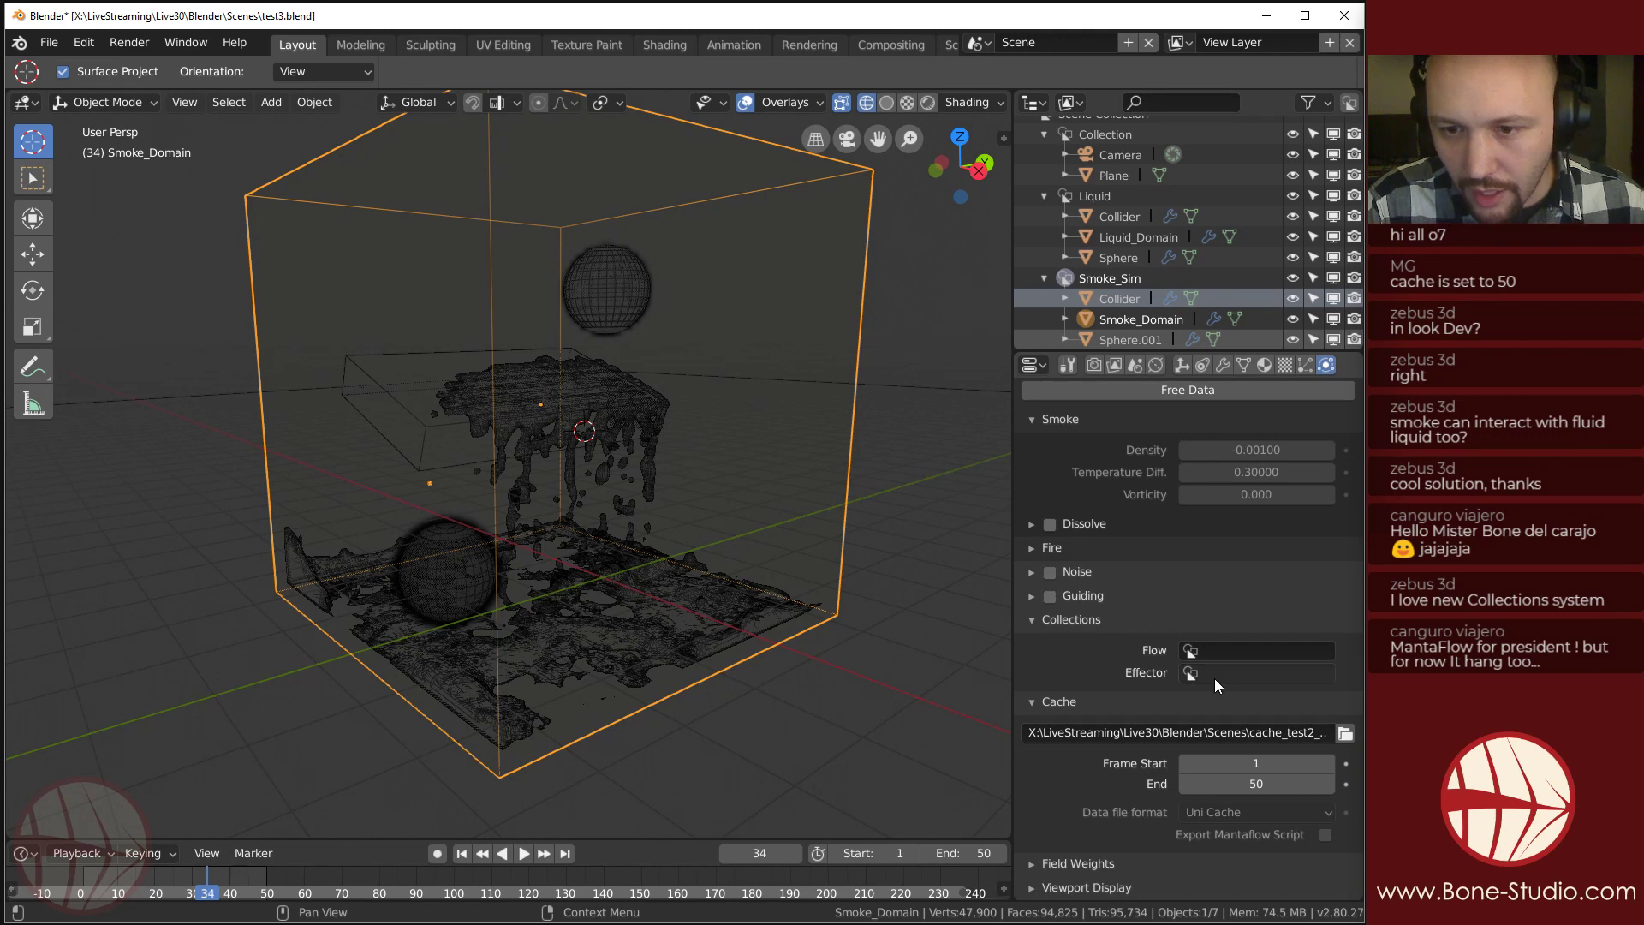
left_click(1196, 652)
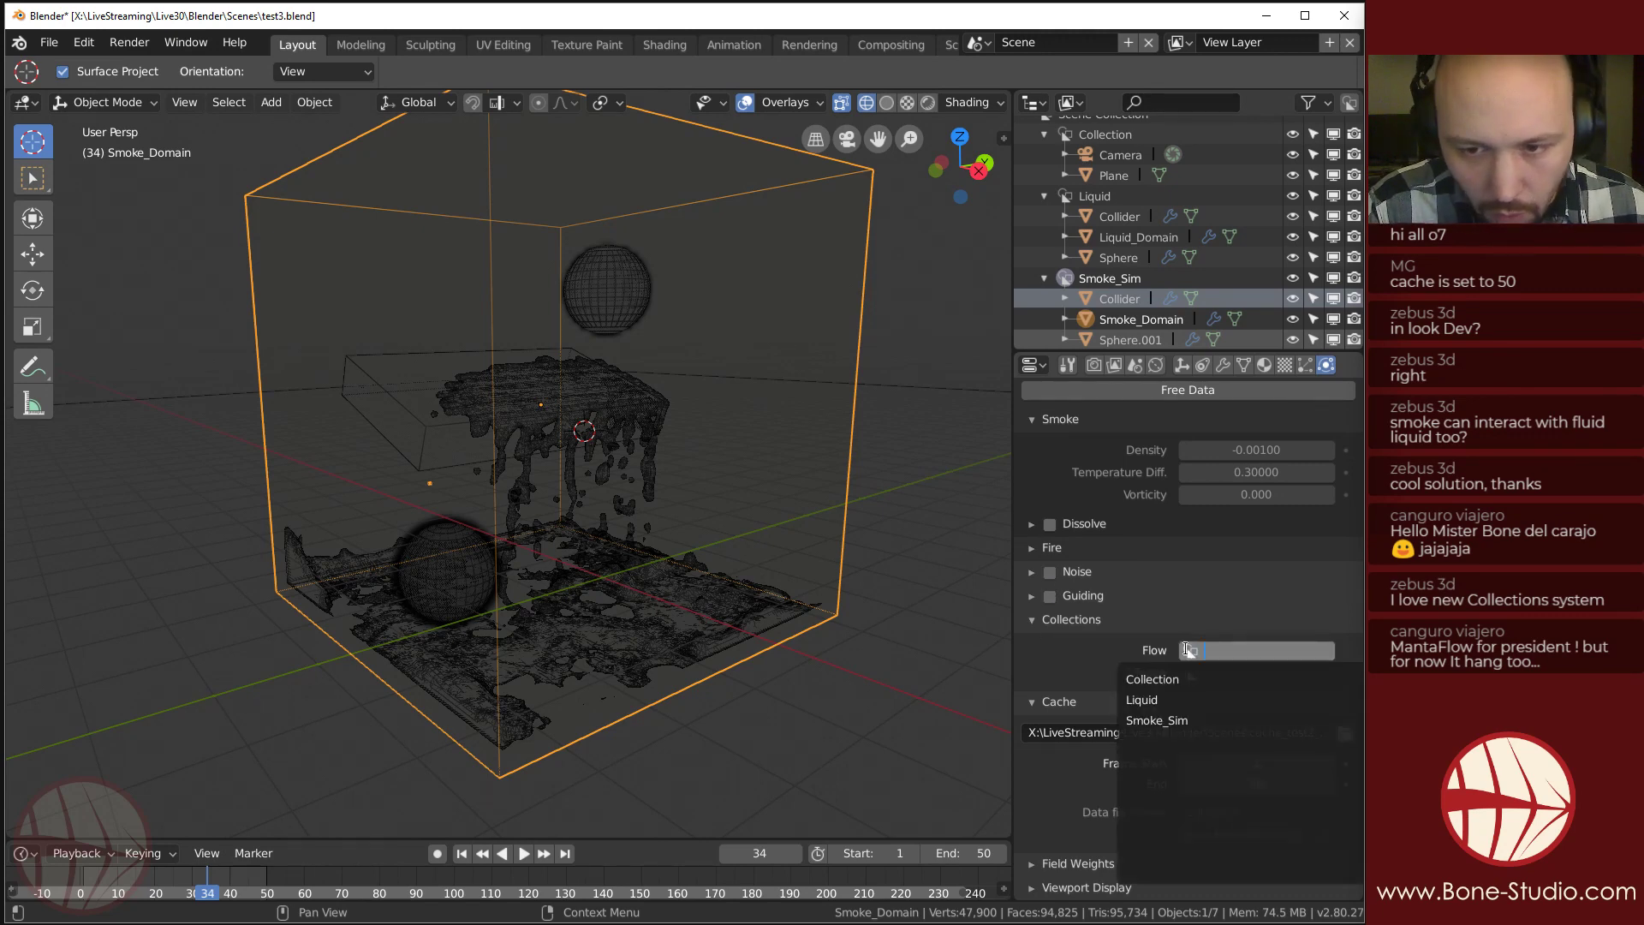
Rename the smoke emitter sphere Sphere.001 to Smoke_EM in the Smoke_Sim collection.
double_click(1123, 338)
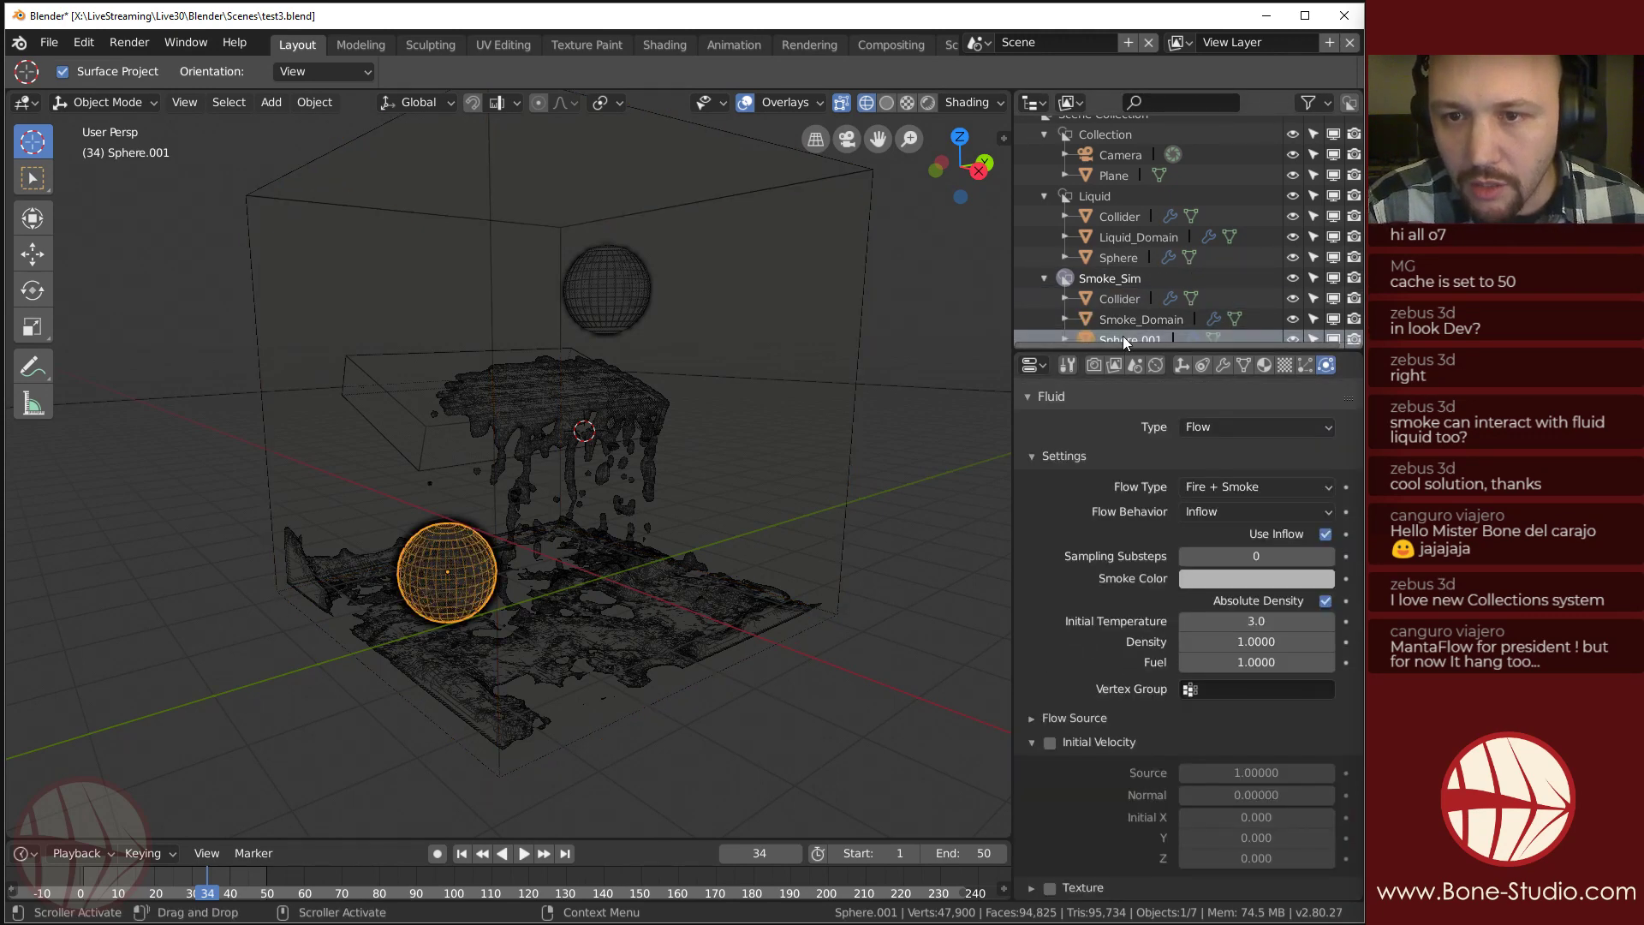
type("Smoke")
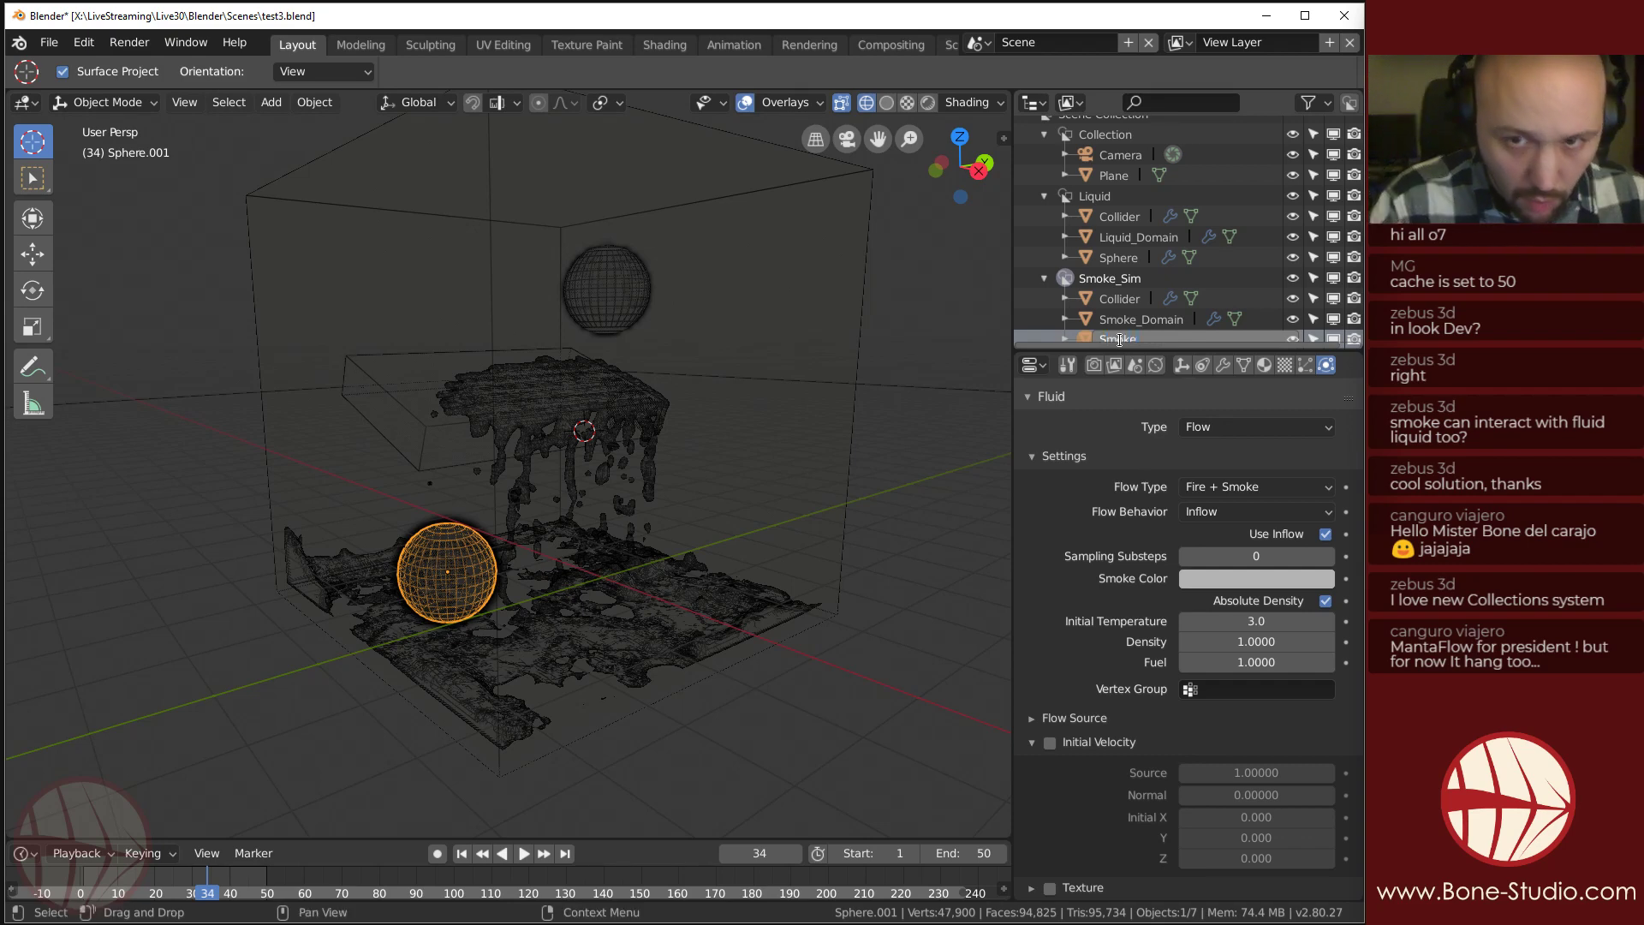
type("_Em")
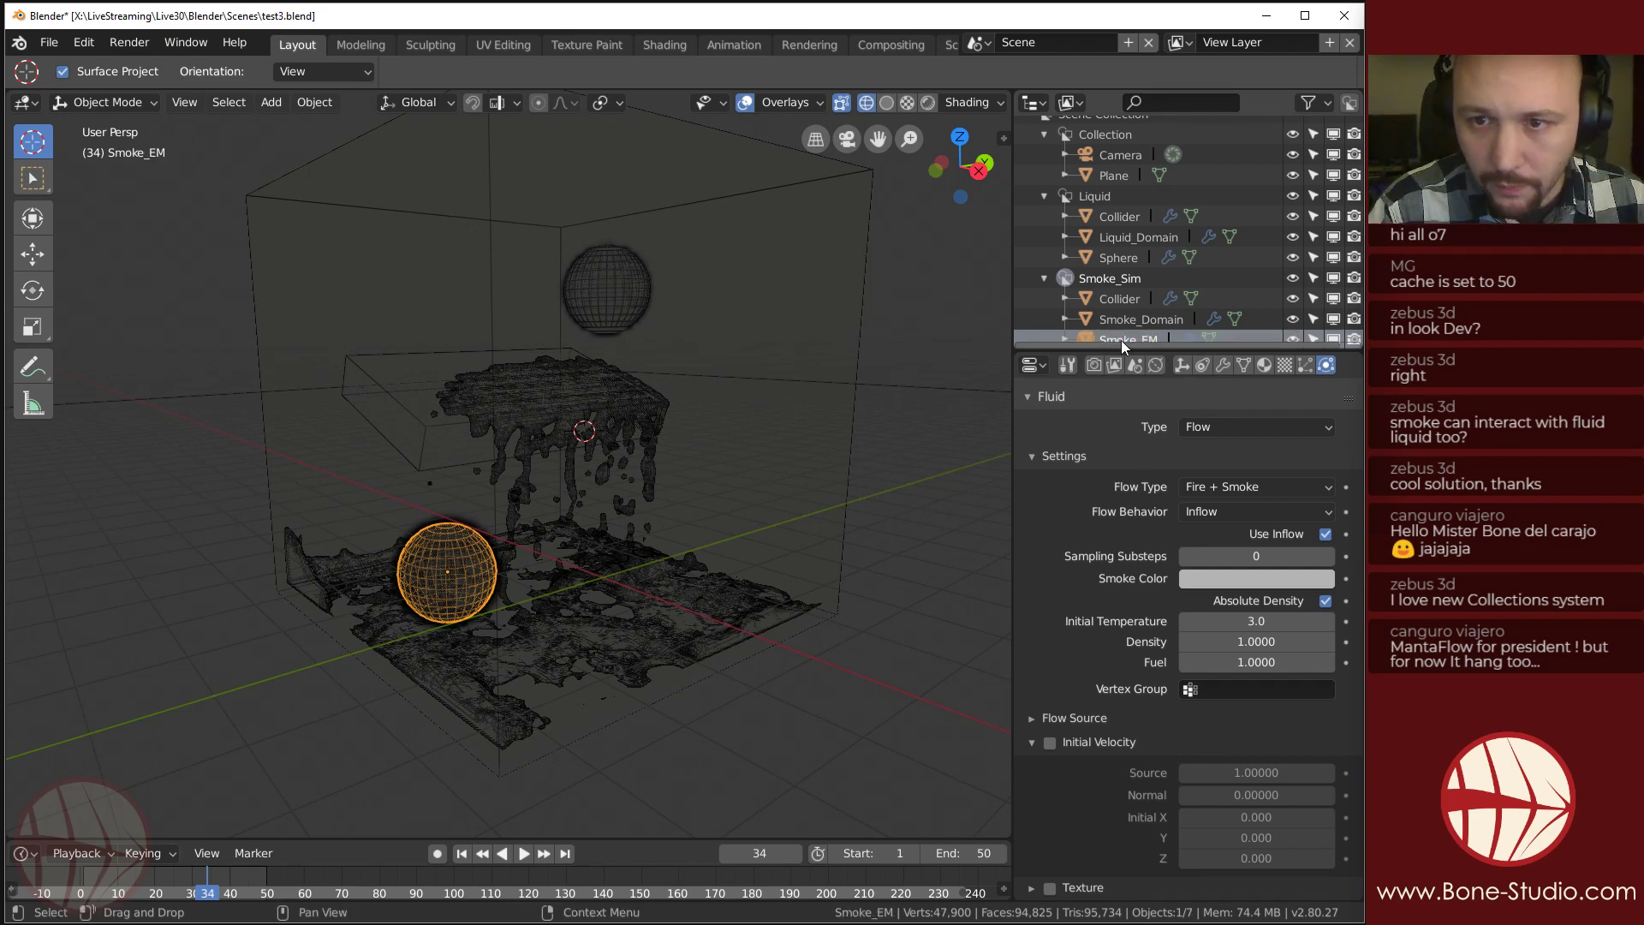
key("Return")
Set both the Flow and Effector collections of Smoke_Domain to Smoke_Sim, and free its baked data.
left_click(436, 558)
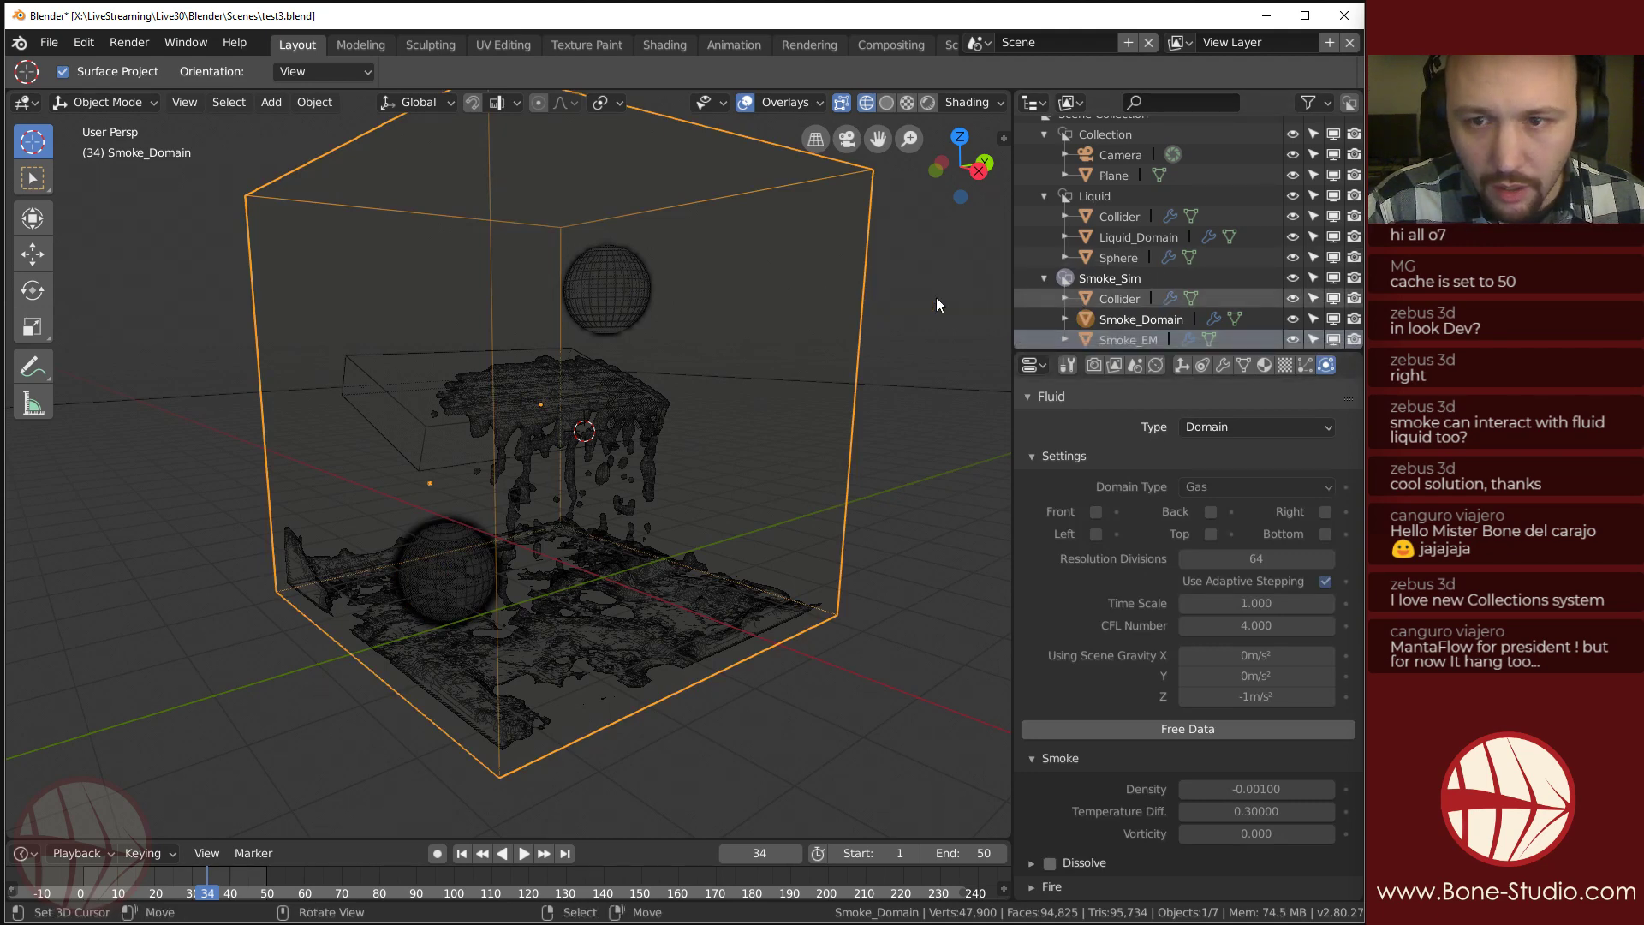
scroll(1152, 579, "down", 8)
left_click(1259, 653)
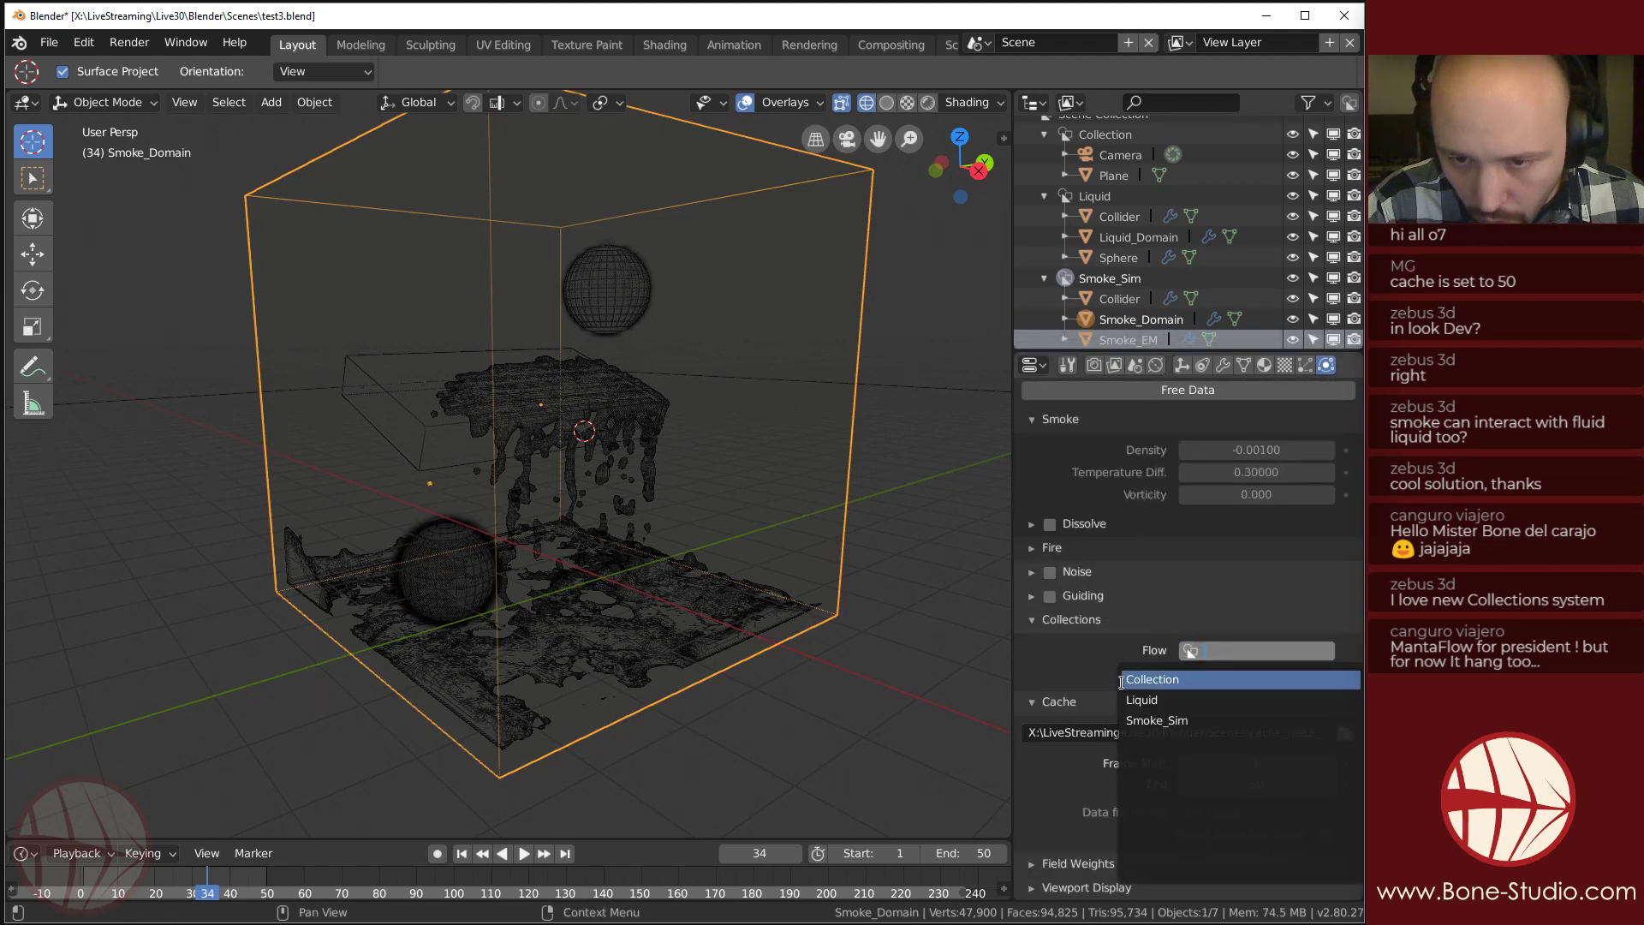
left_click(1156, 720)
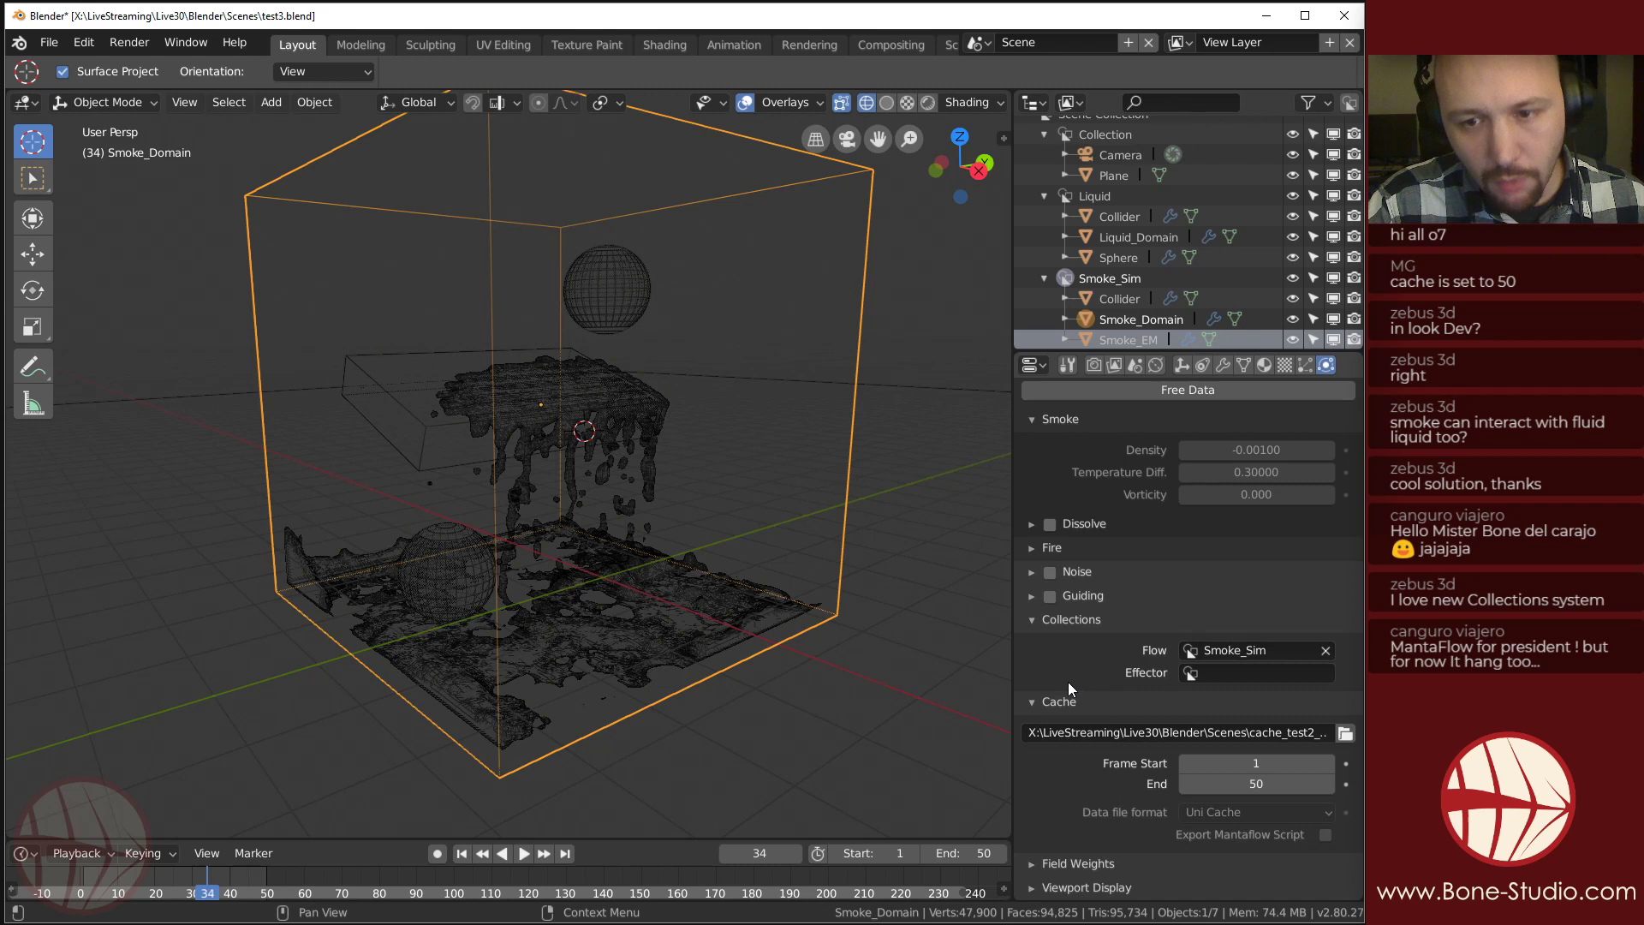
left_click(1189, 674)
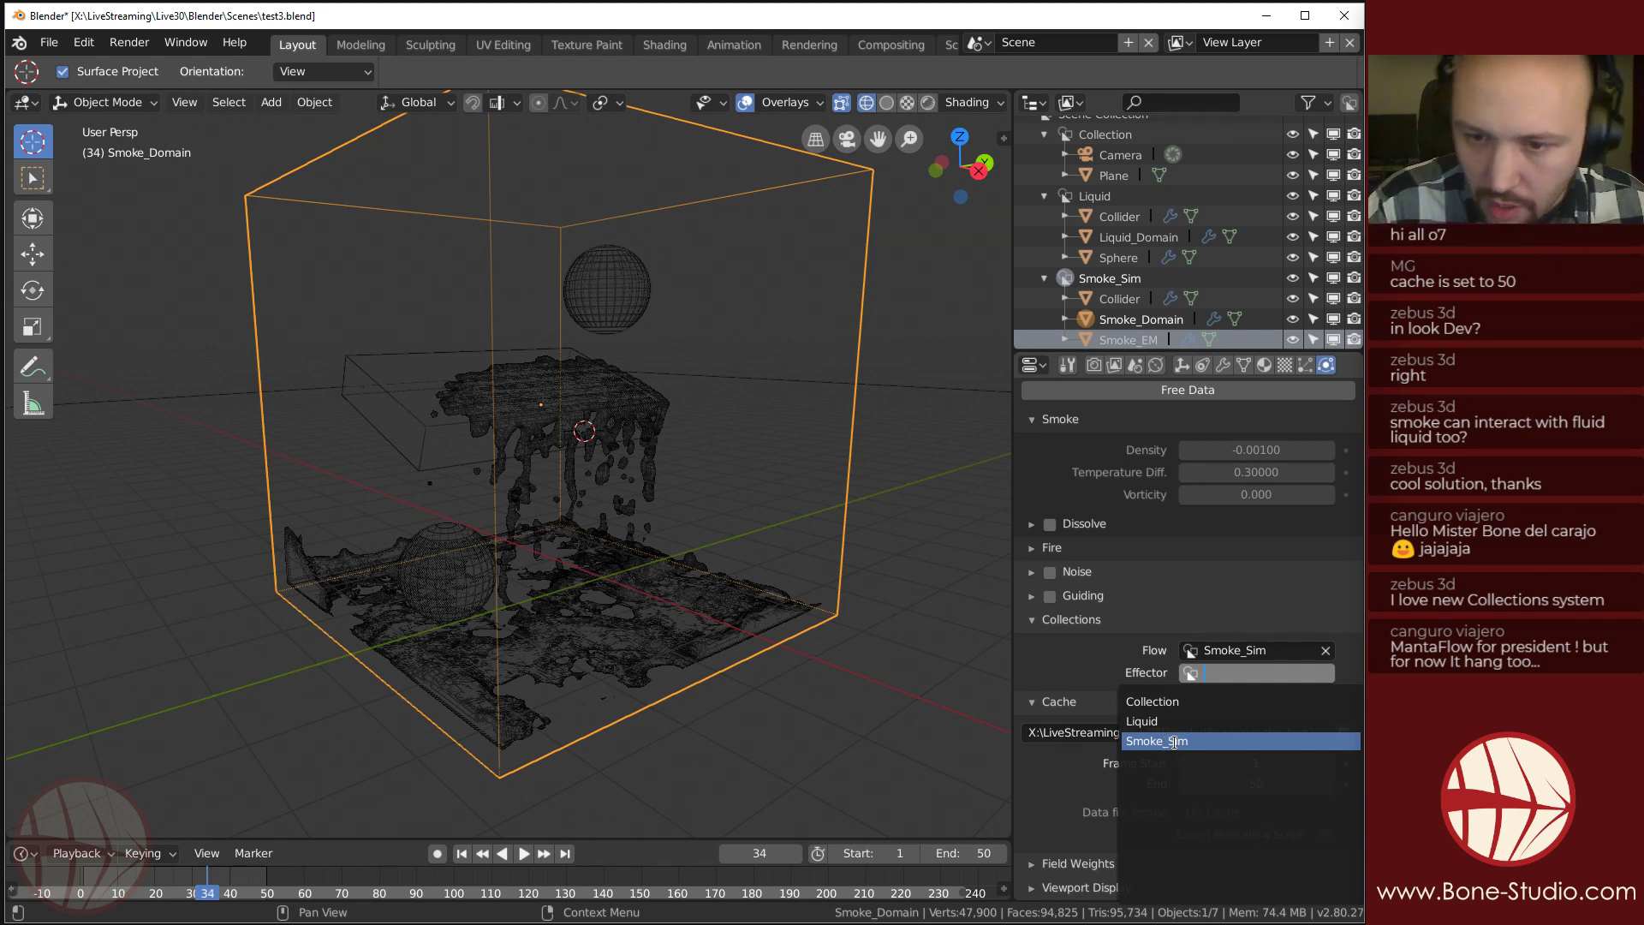
left_click(1174, 742)
scroll(1053, 664, "up", 6)
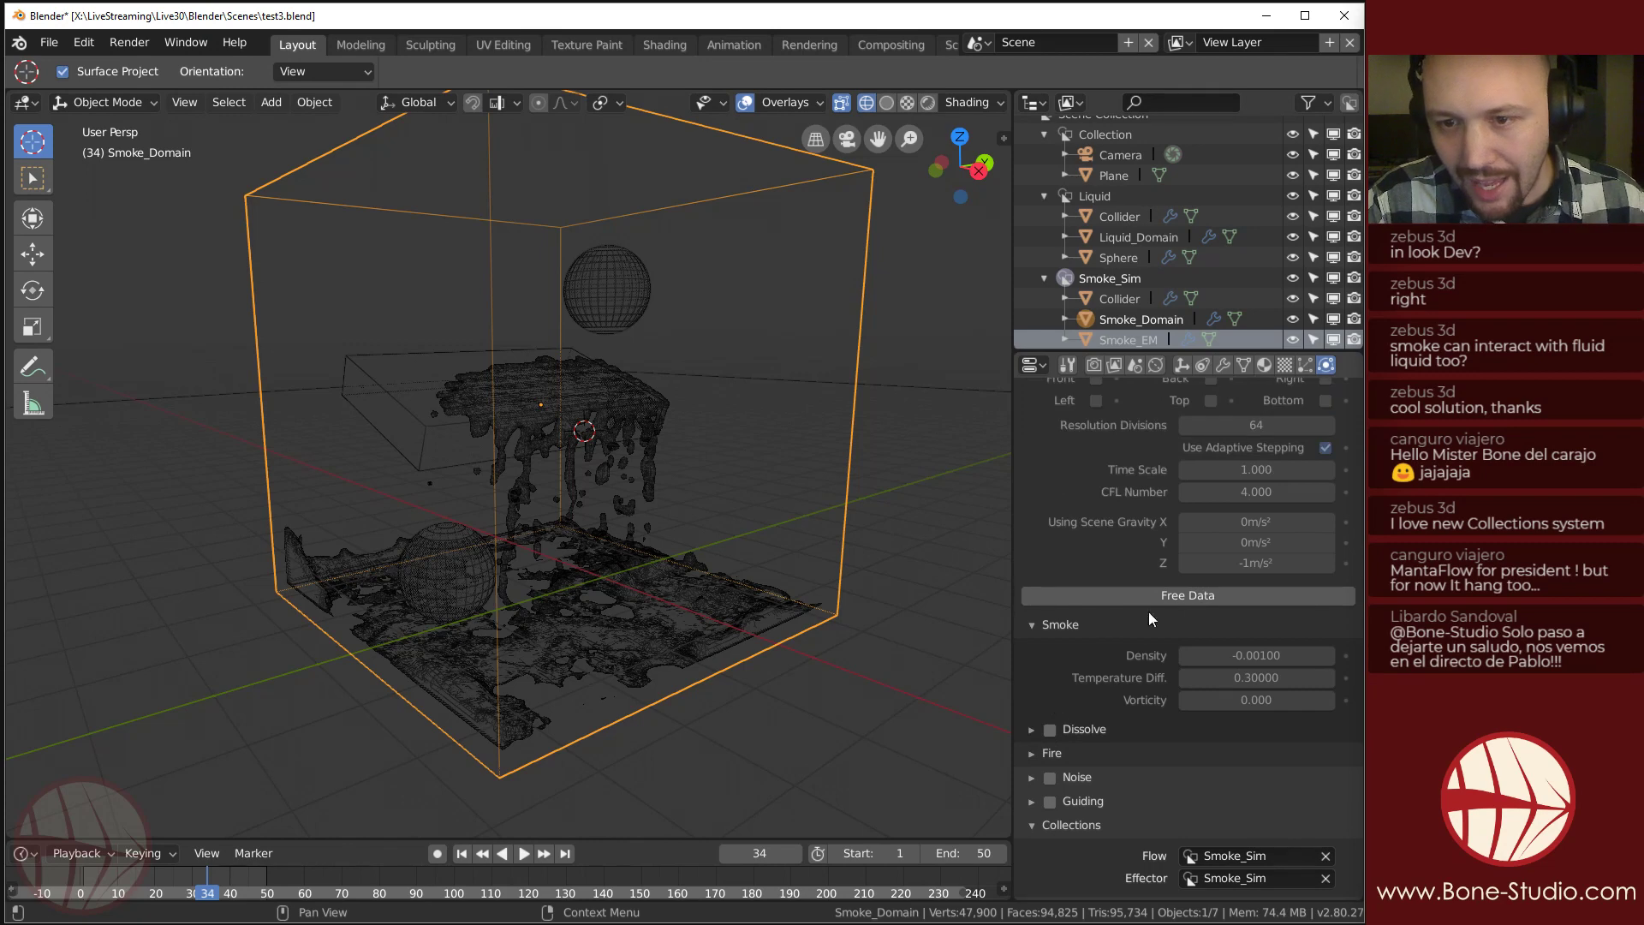
left_click(1148, 591)
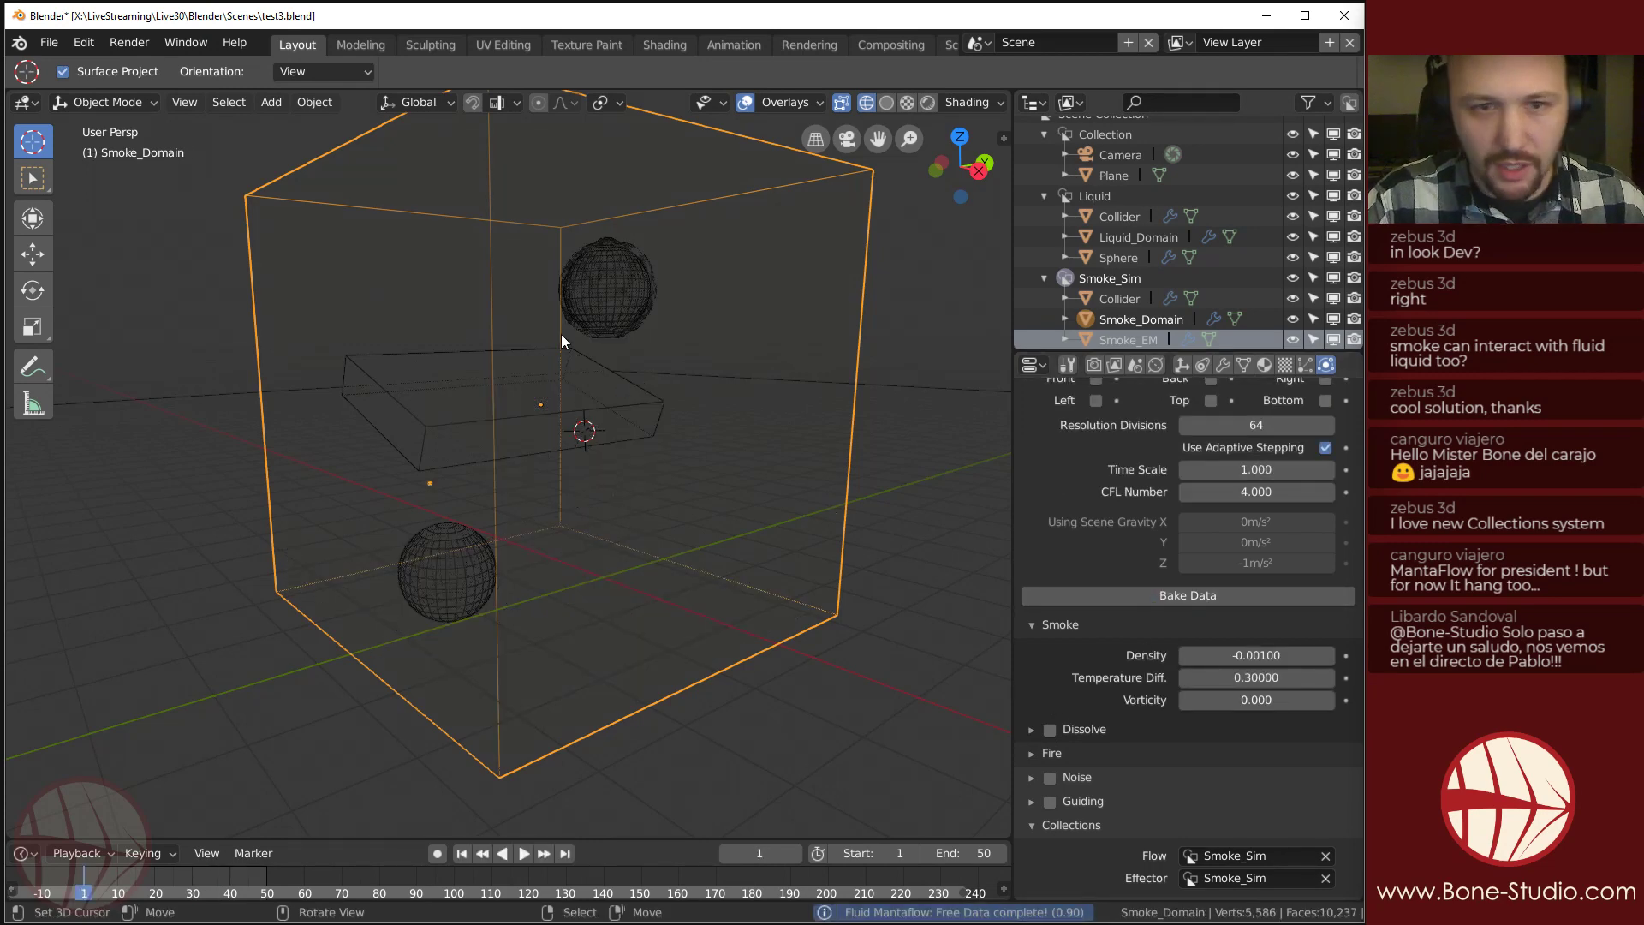
Set both the Flow and Effector collections of Liquid_Domain to Liquid.
left_click(603, 246)
scroll(1110, 567, "down", 15)
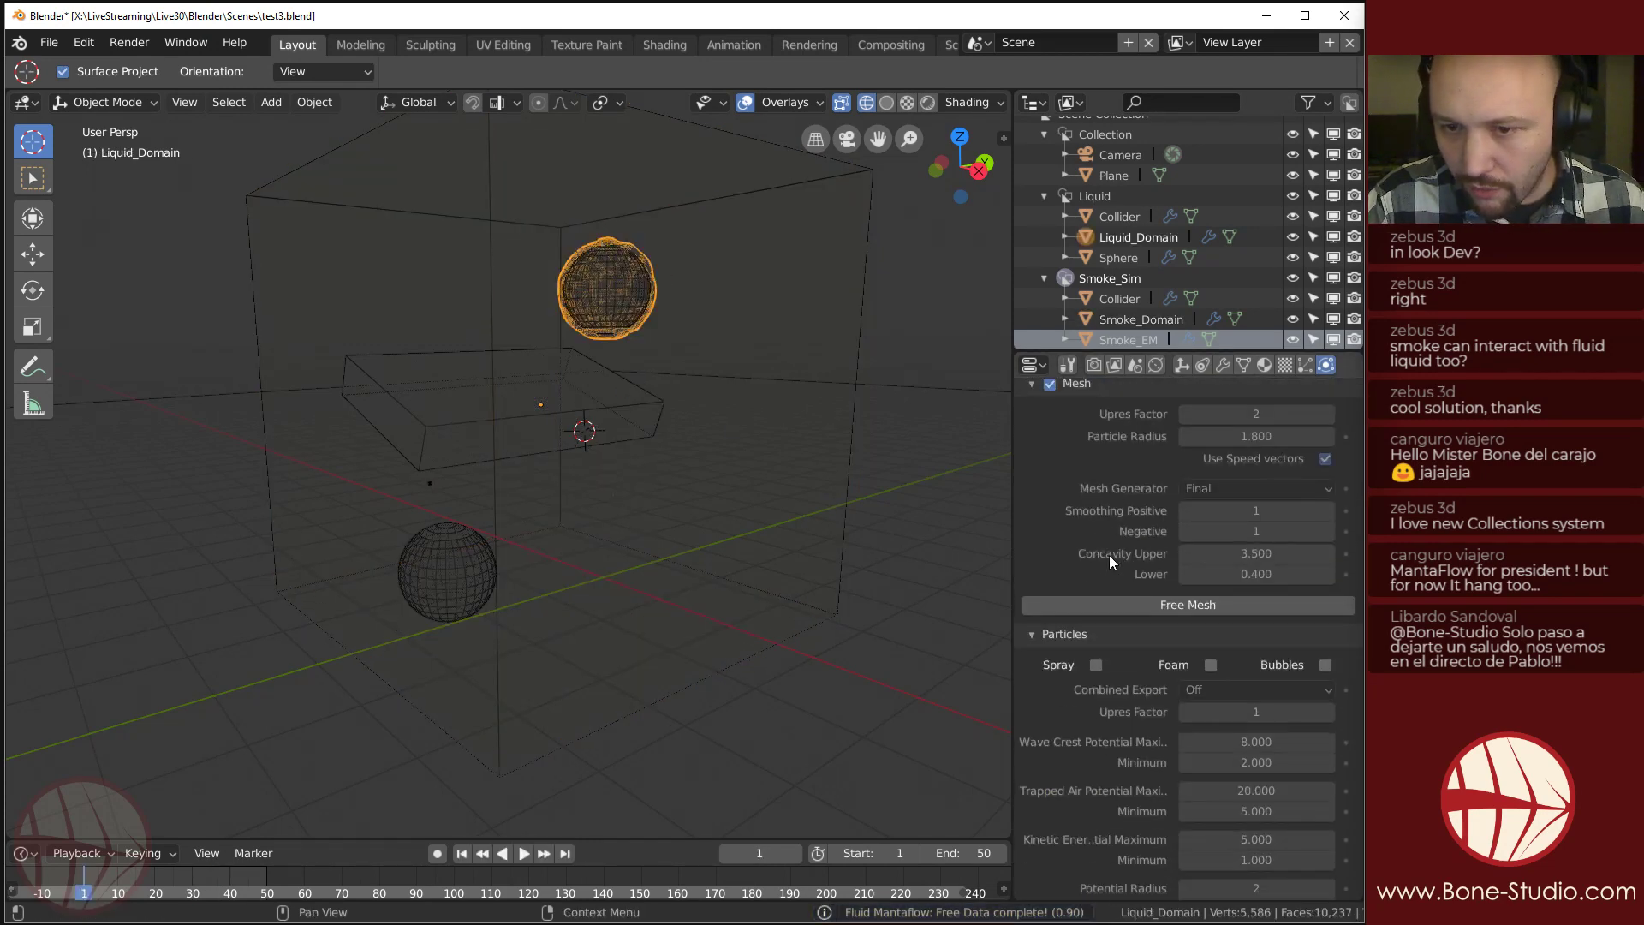
scroll(1121, 635, "down", 10)
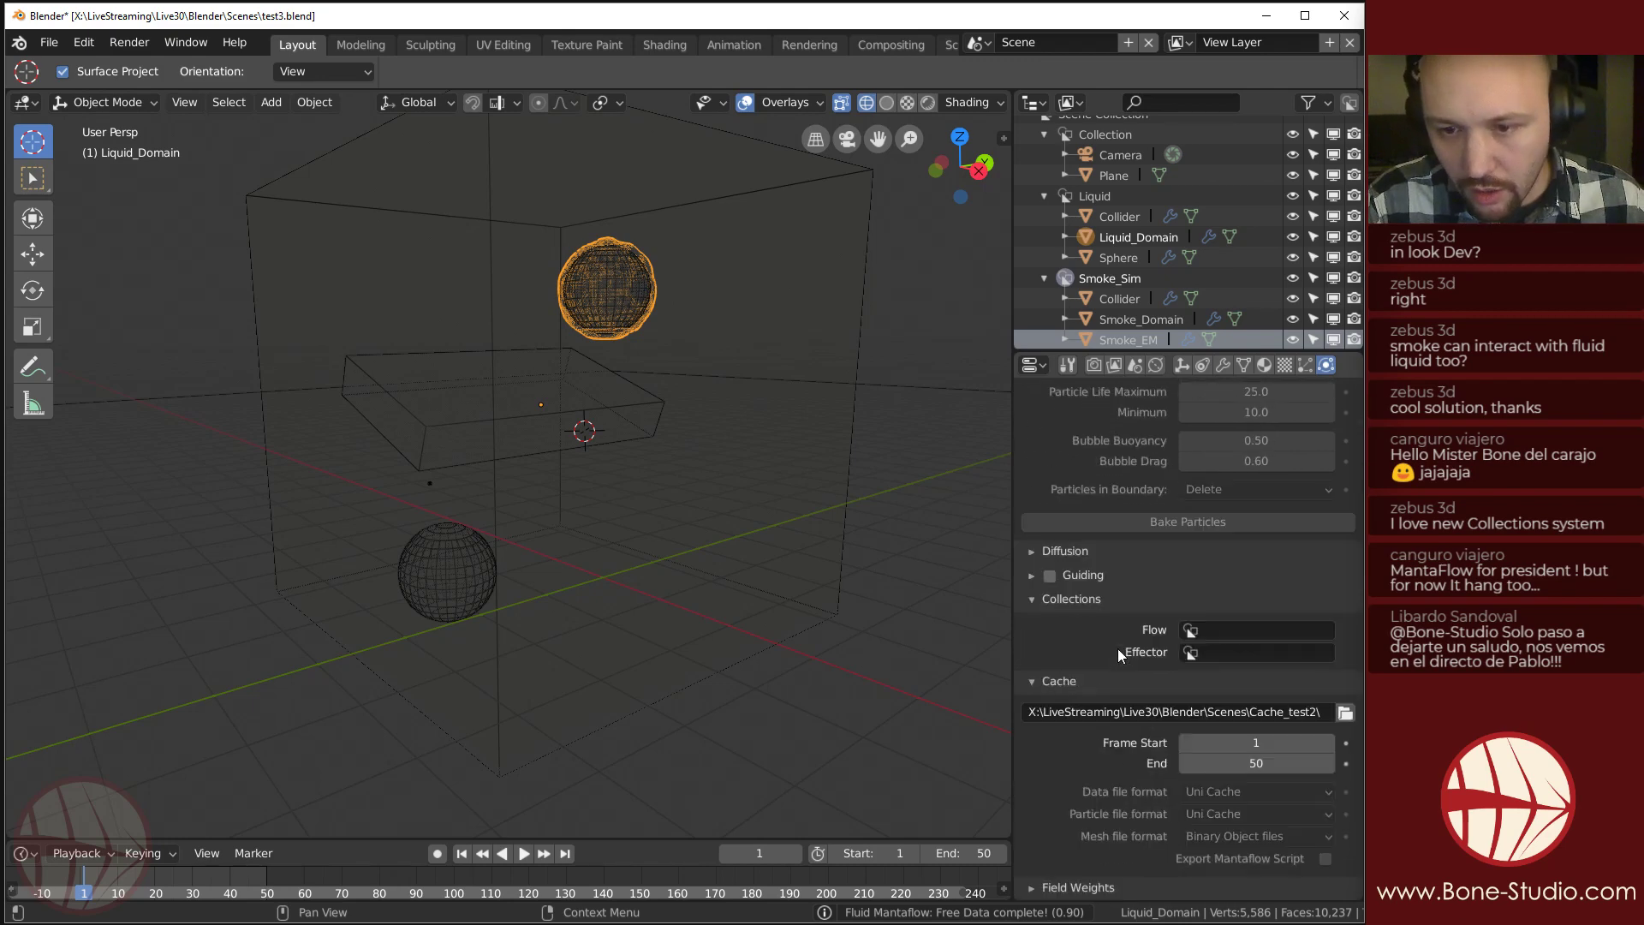
left_click(1200, 629)
left_click(1172, 676)
left_click(1192, 654)
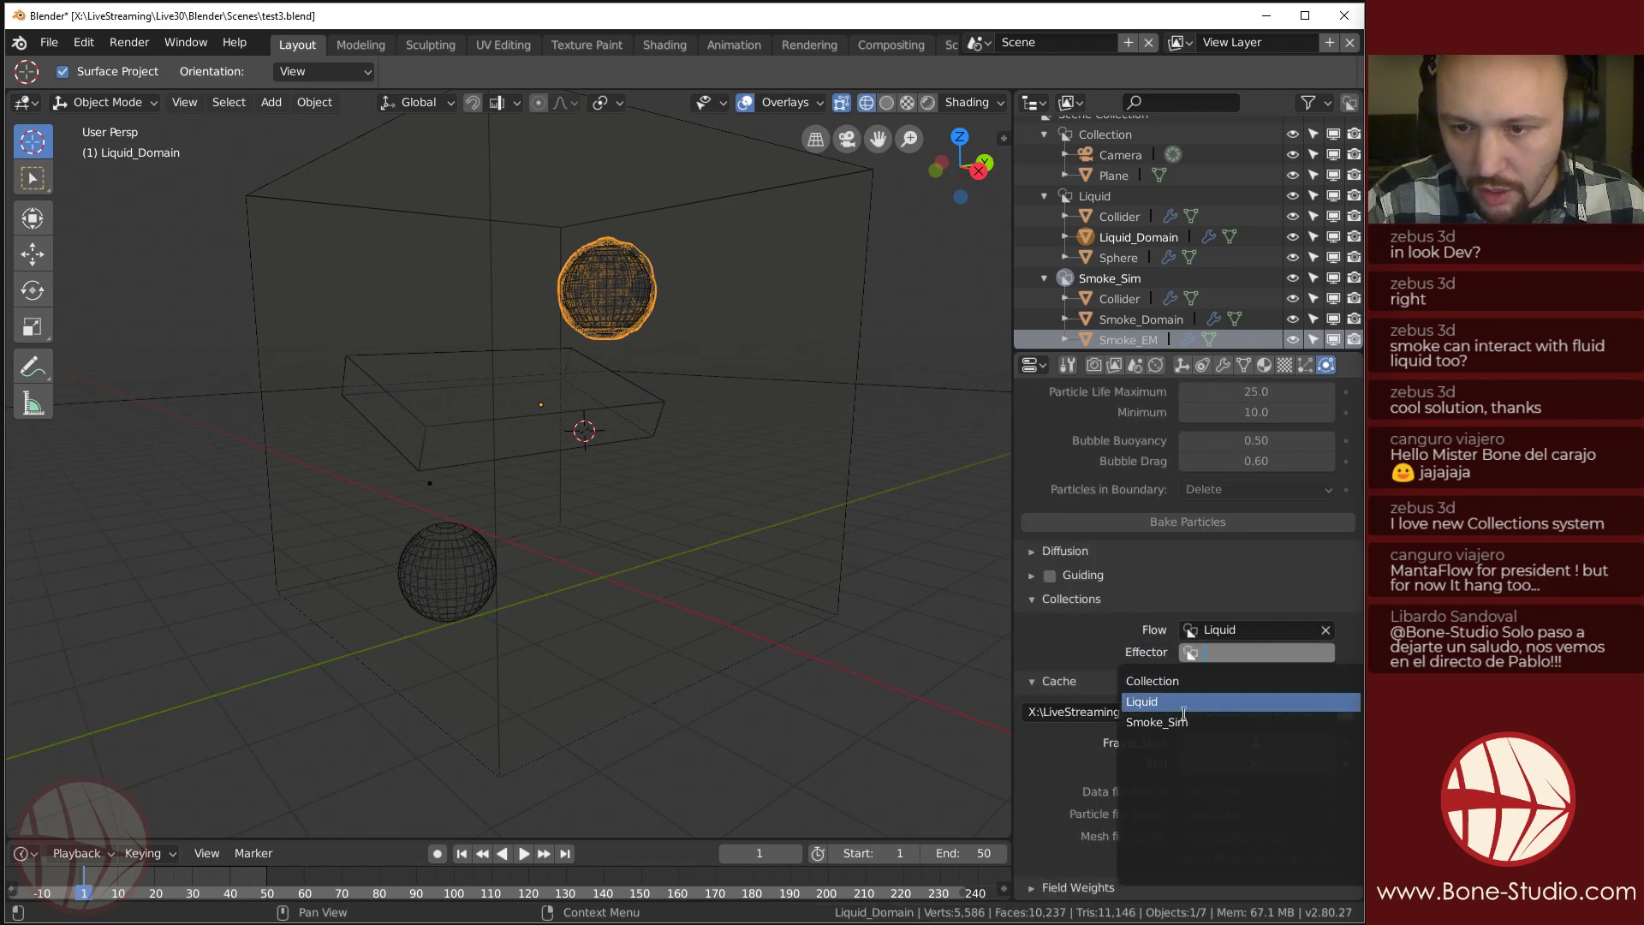
left_click(1180, 701)
Select Smoke_Domain and bake its fluid data.
left_click(860, 321)
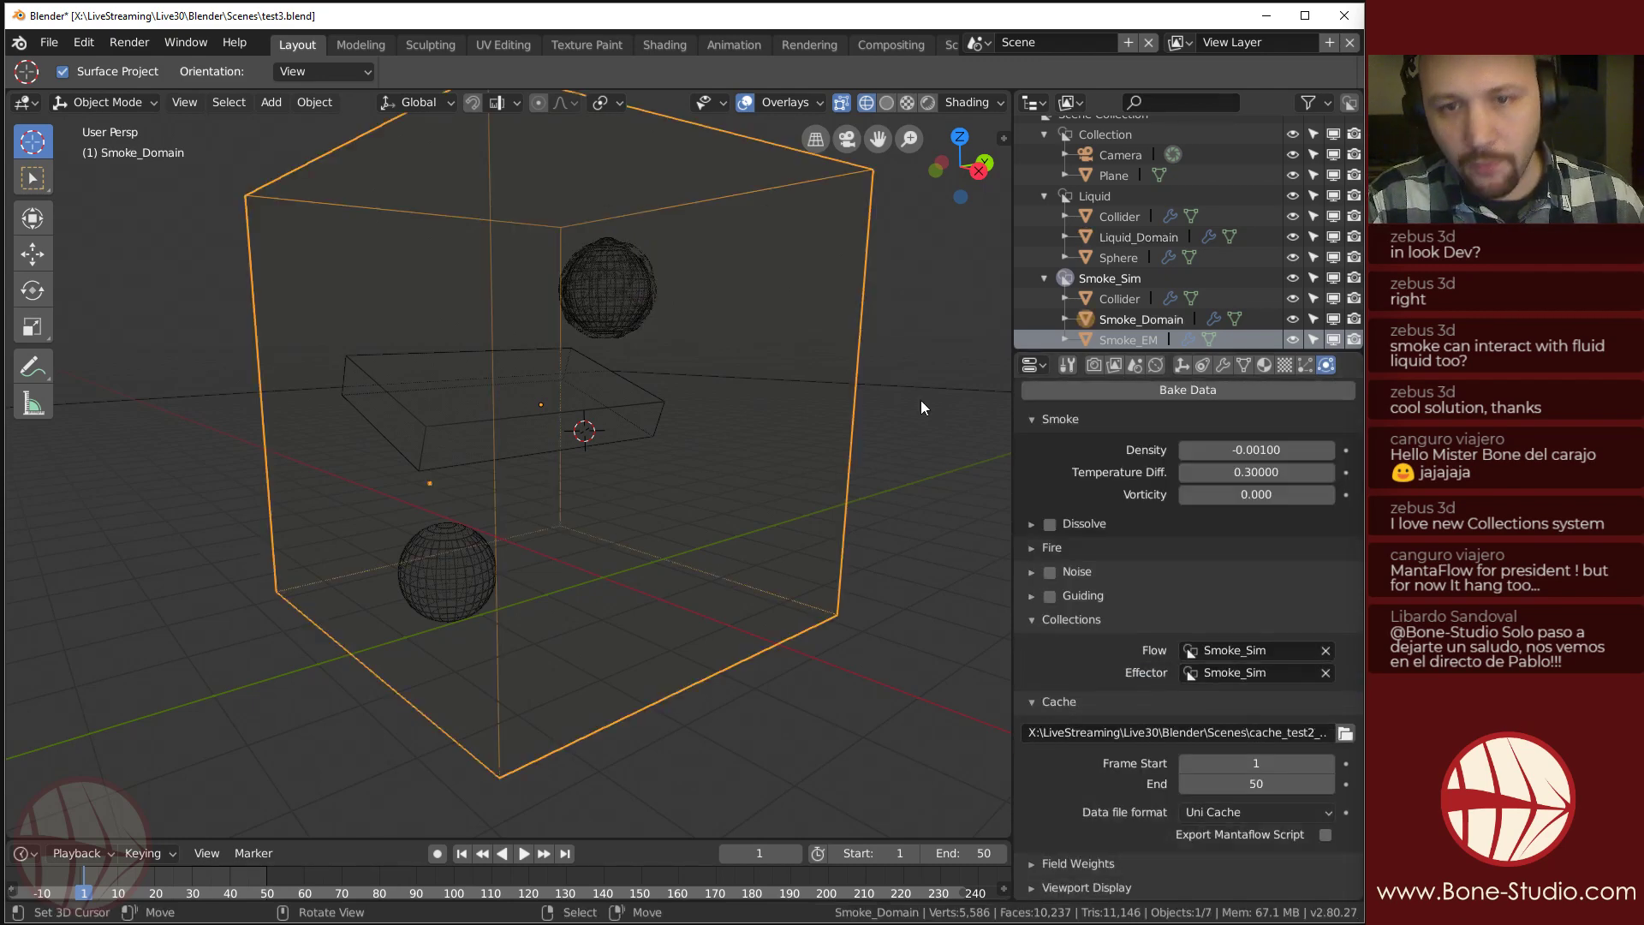
scroll(1154, 650, "up", 8)
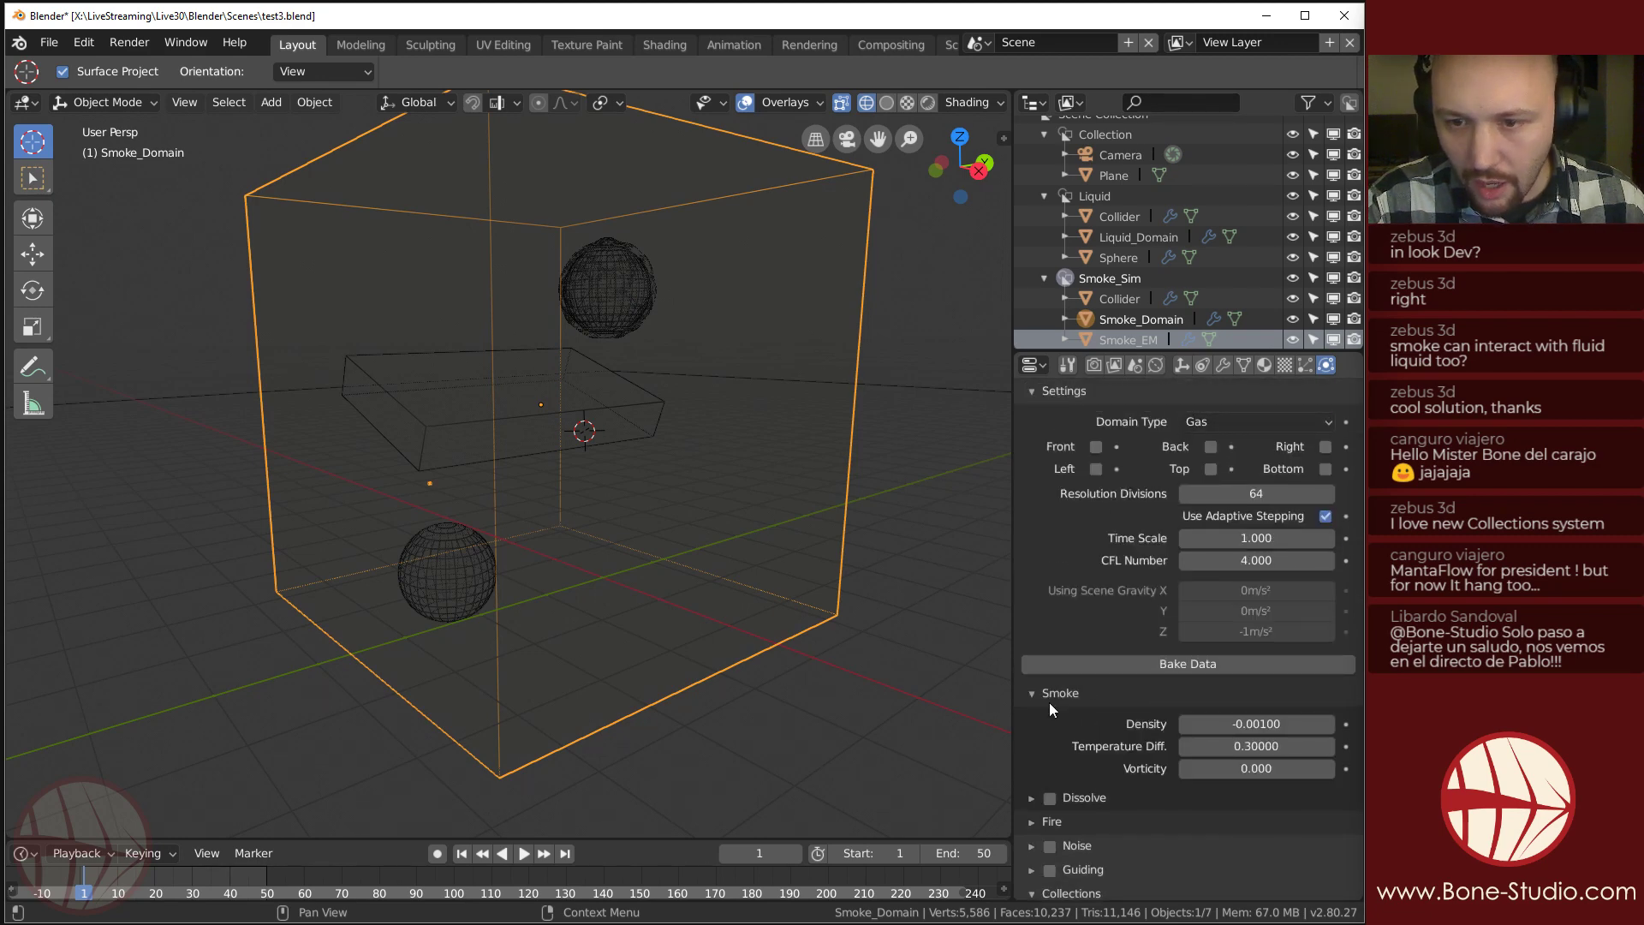
left_click(1188, 664)
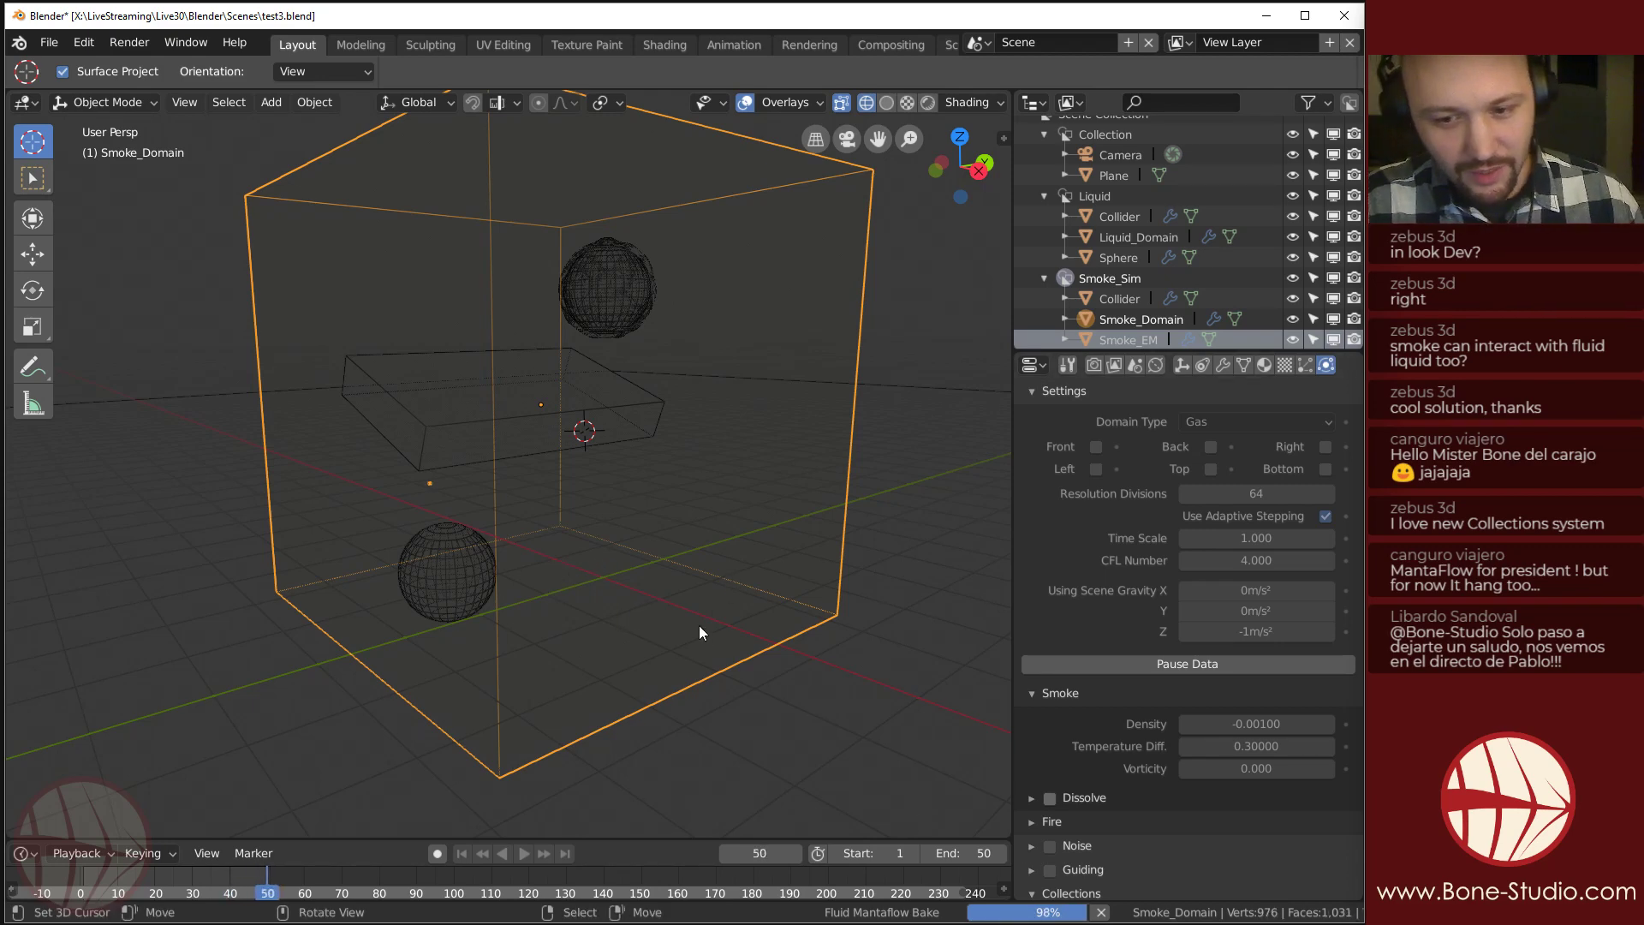
Play the baked simulation, stop at frame 27, and examine the smoke around its emitter and the Liquid_Domain mesh.
middle_click_drag(699, 625, 675, 596)
key("space")
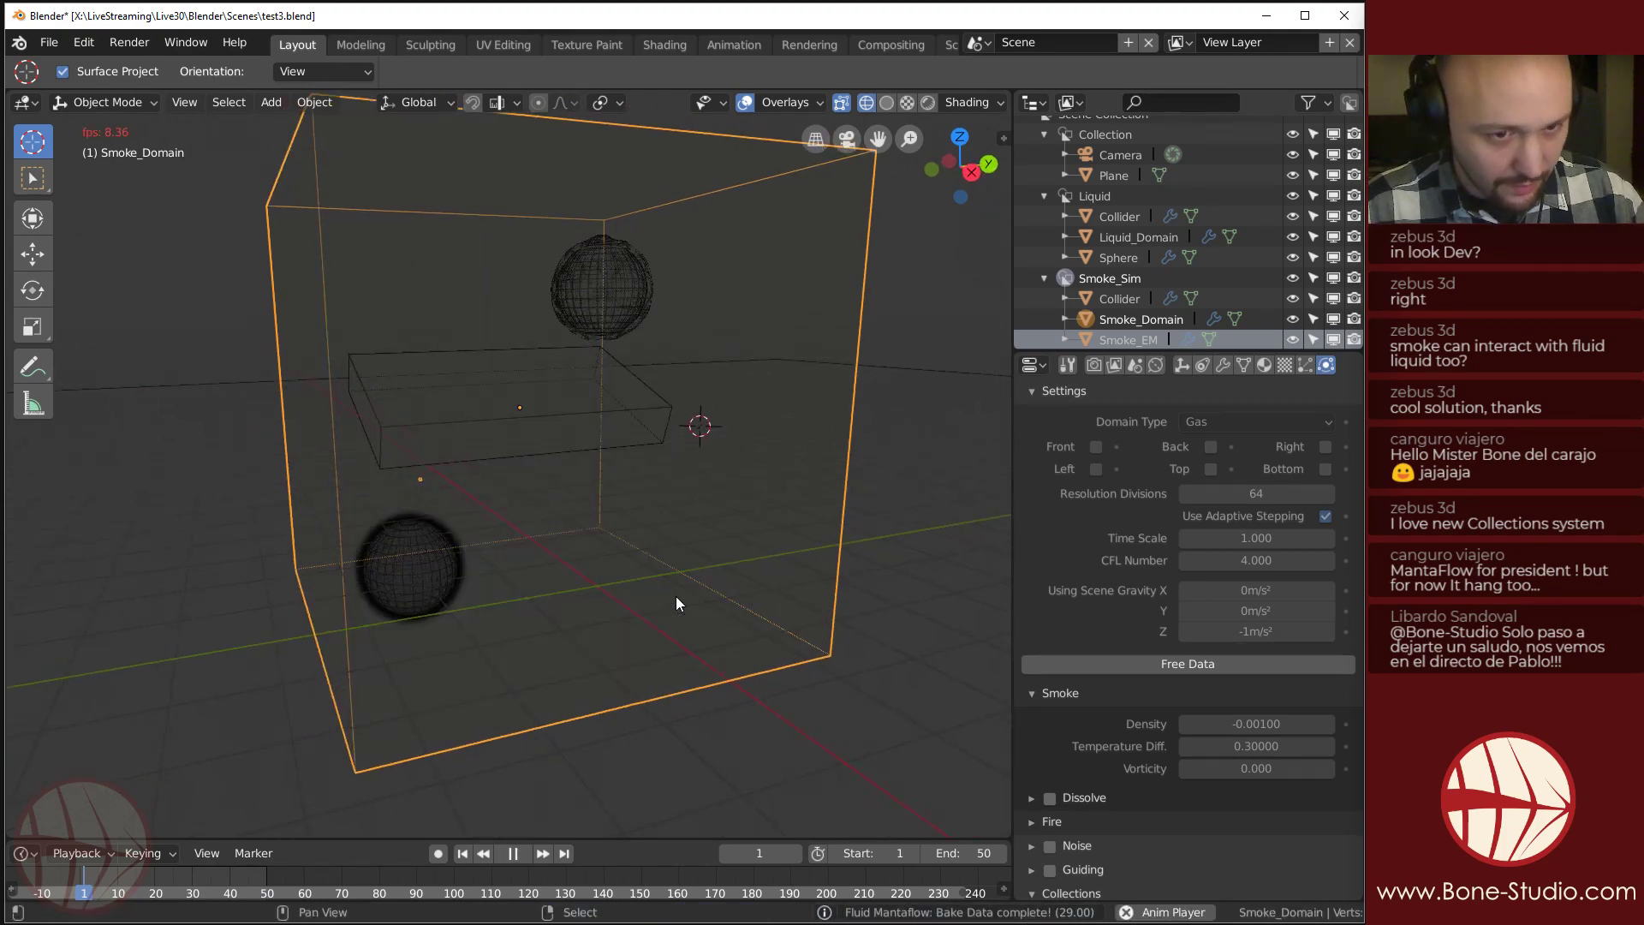
scroll(403, 587, "up", 4)
key("space")
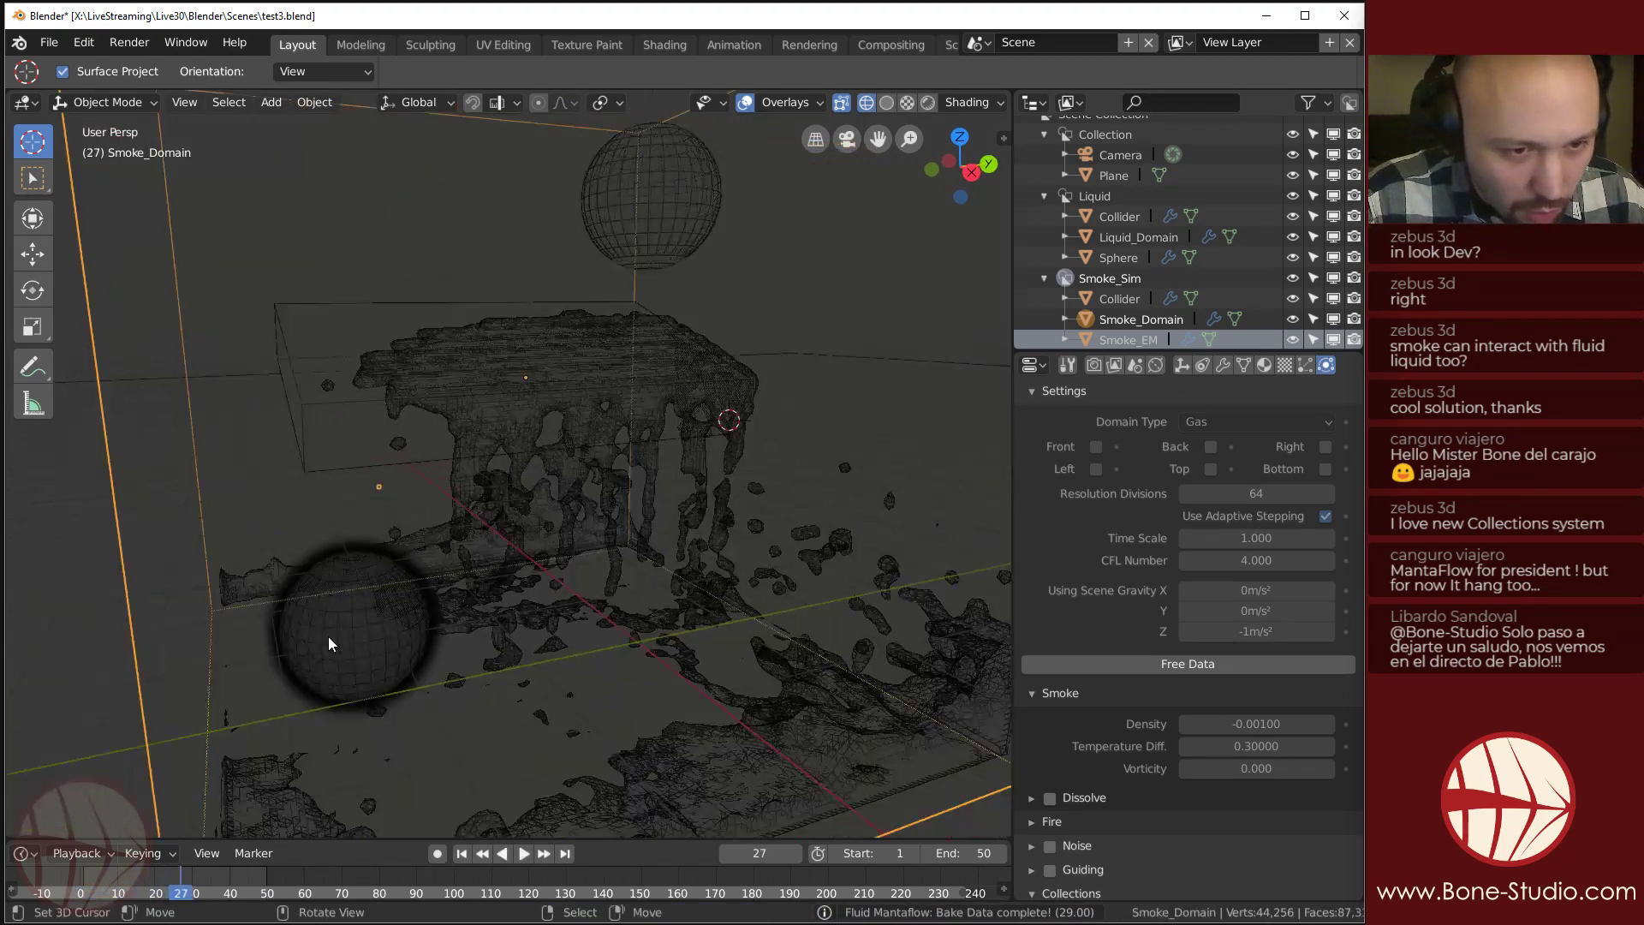
scroll(329, 644, "down", 3)
middle_click_drag(329, 644, 413, 622)
left_click(509, 628)
left_click(533, 542)
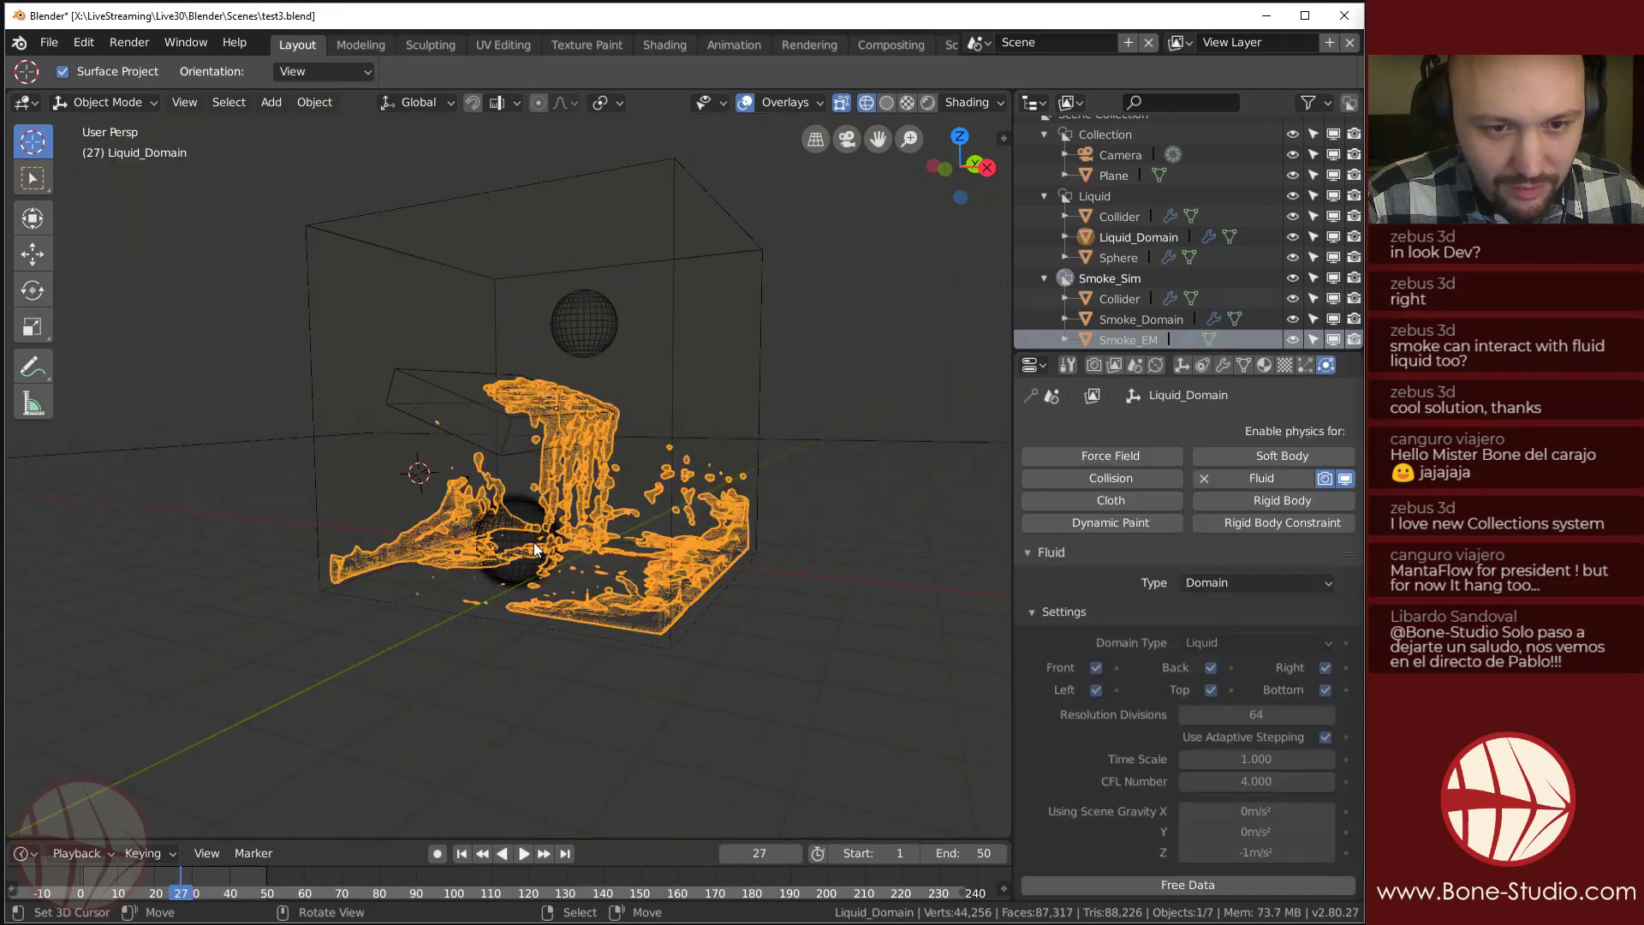
scroll(532, 542, "up", 3)
middle_click_drag(707, 525, 583, 559)
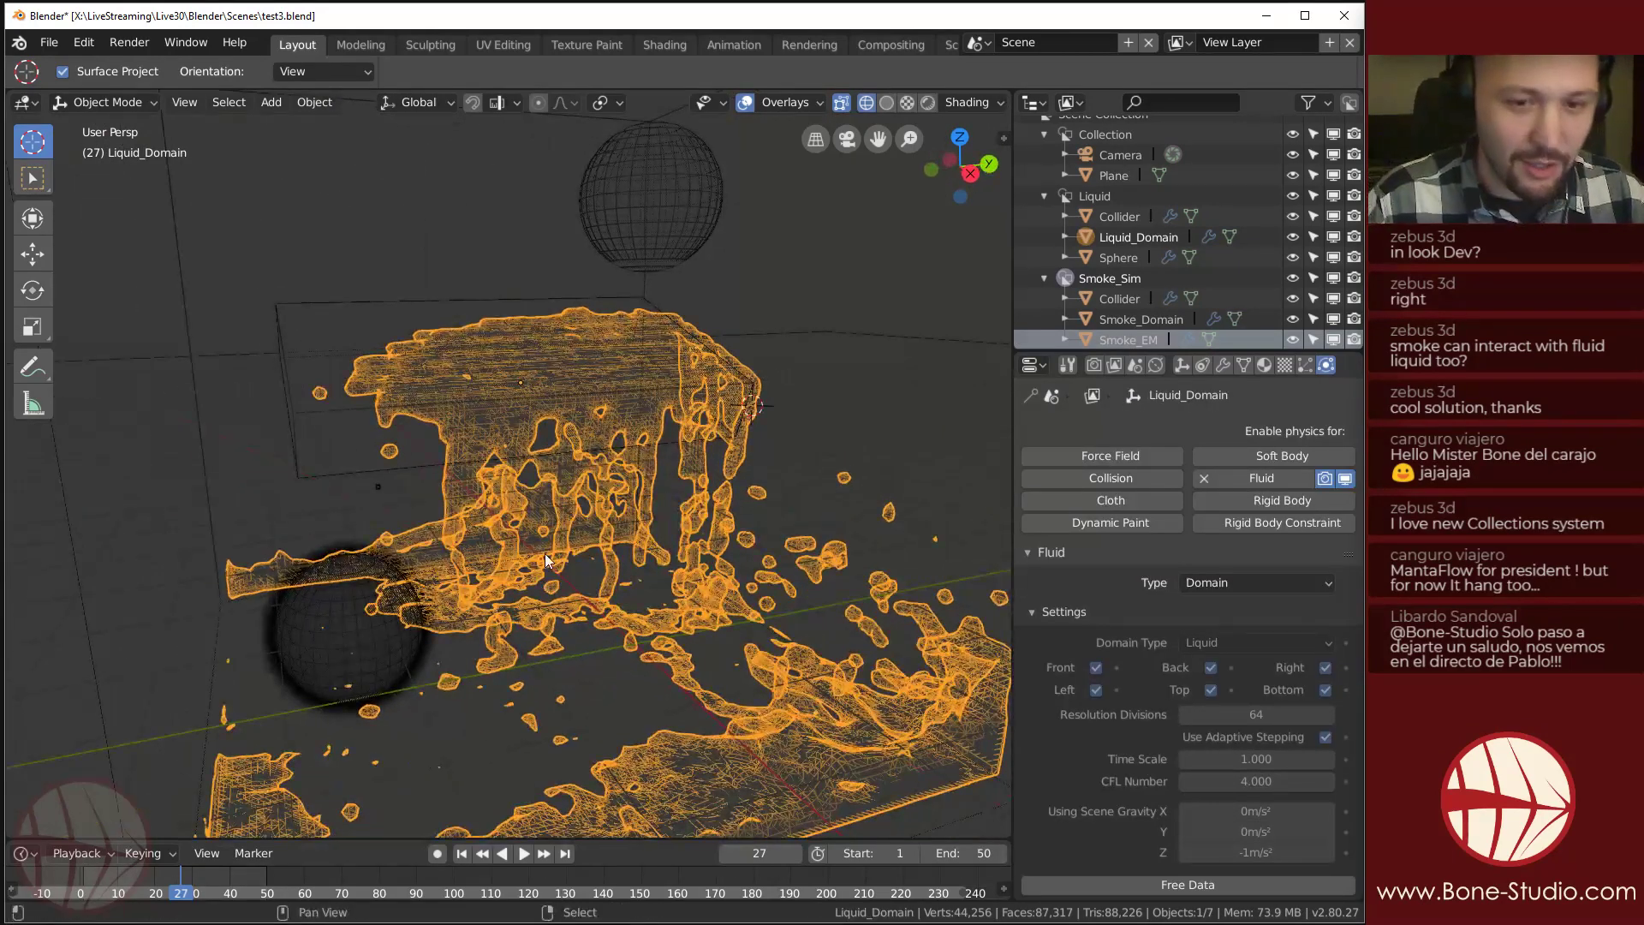
Return to the first frame, select the upper liquid sphere, and replay the simulation.
key("shift+Left")
scroll(545, 553, "down", 6)
left_click(605, 300)
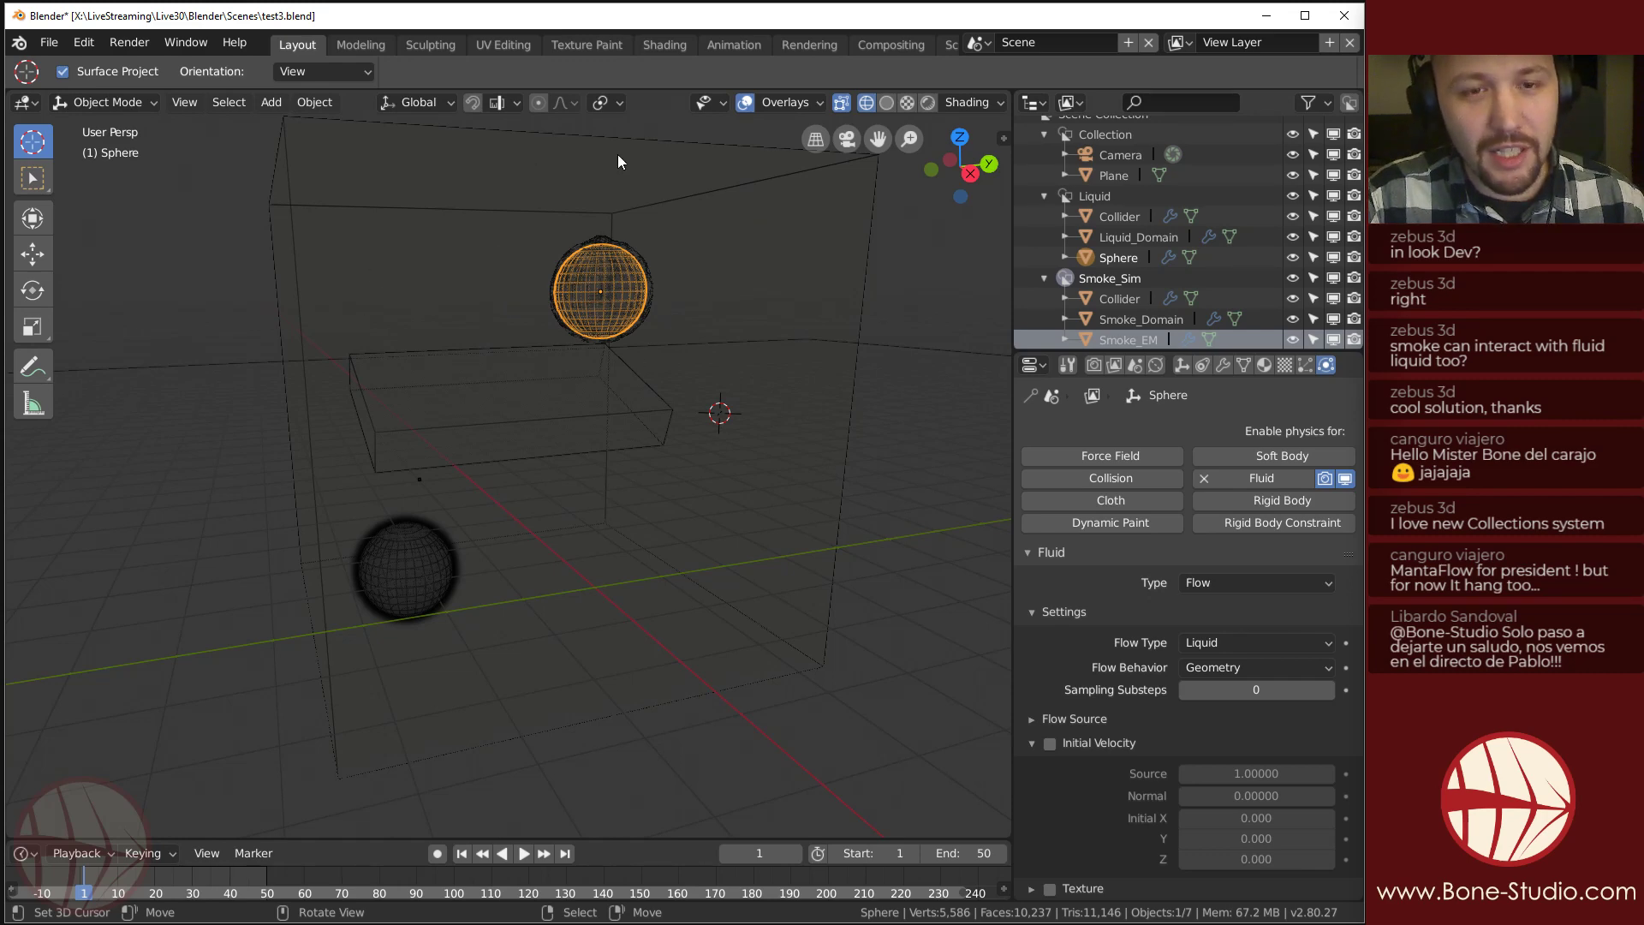
key("space")
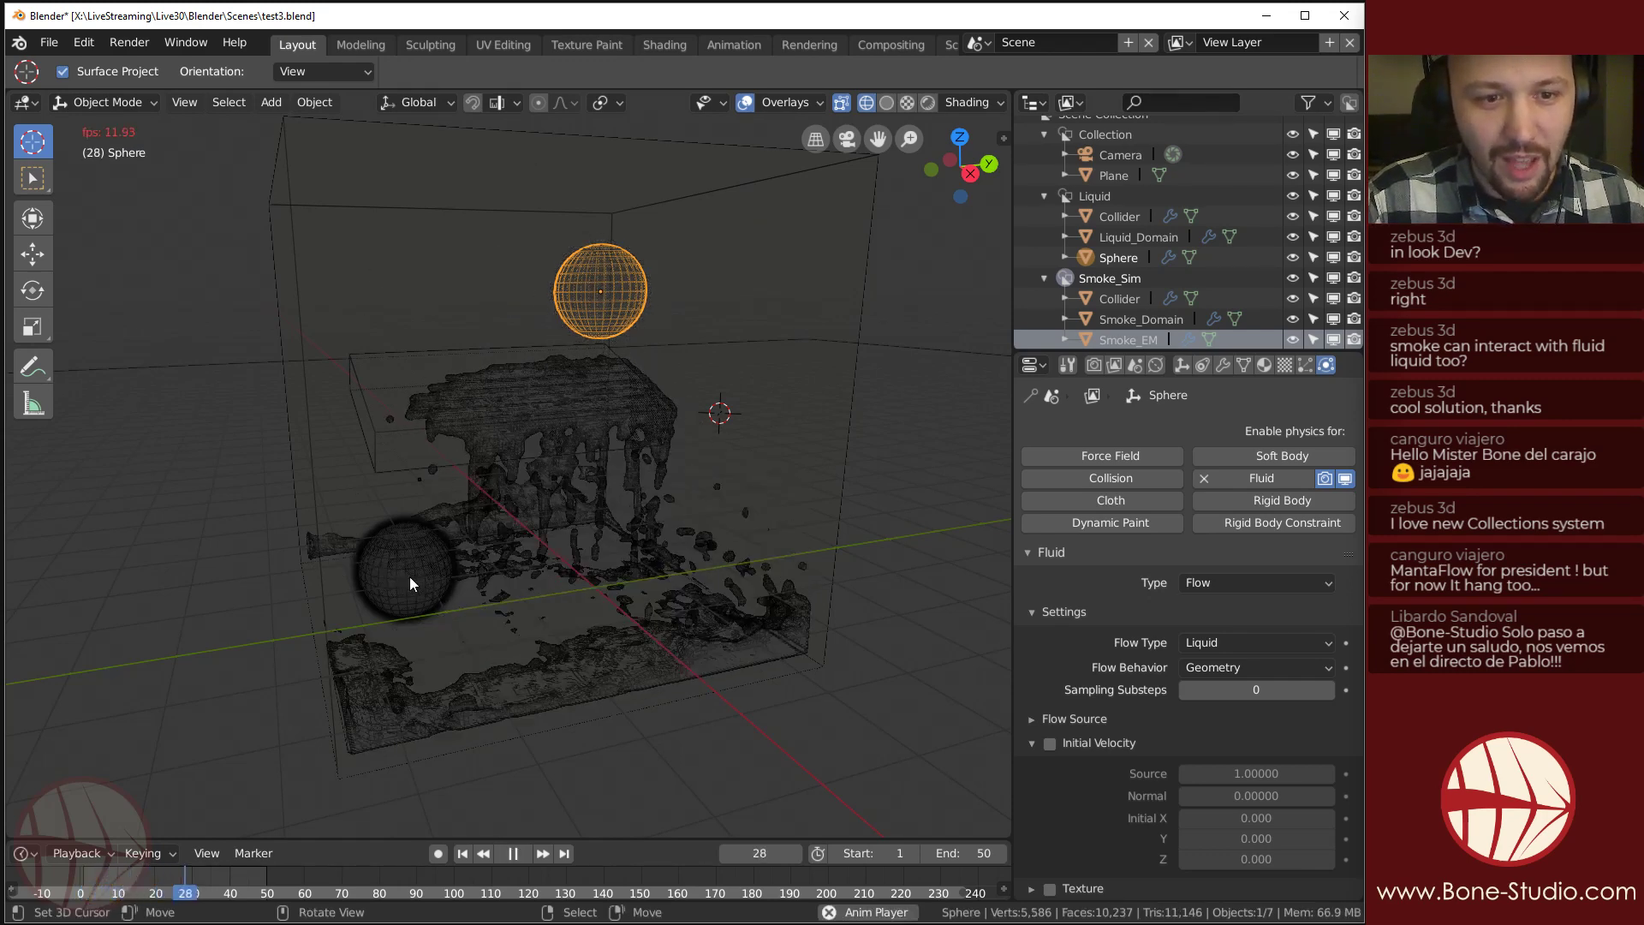
Select Smoke_EM, stop playback, and enable its Initial Velocity with the Z value set to 1.
left_click(404, 555)
key("space")
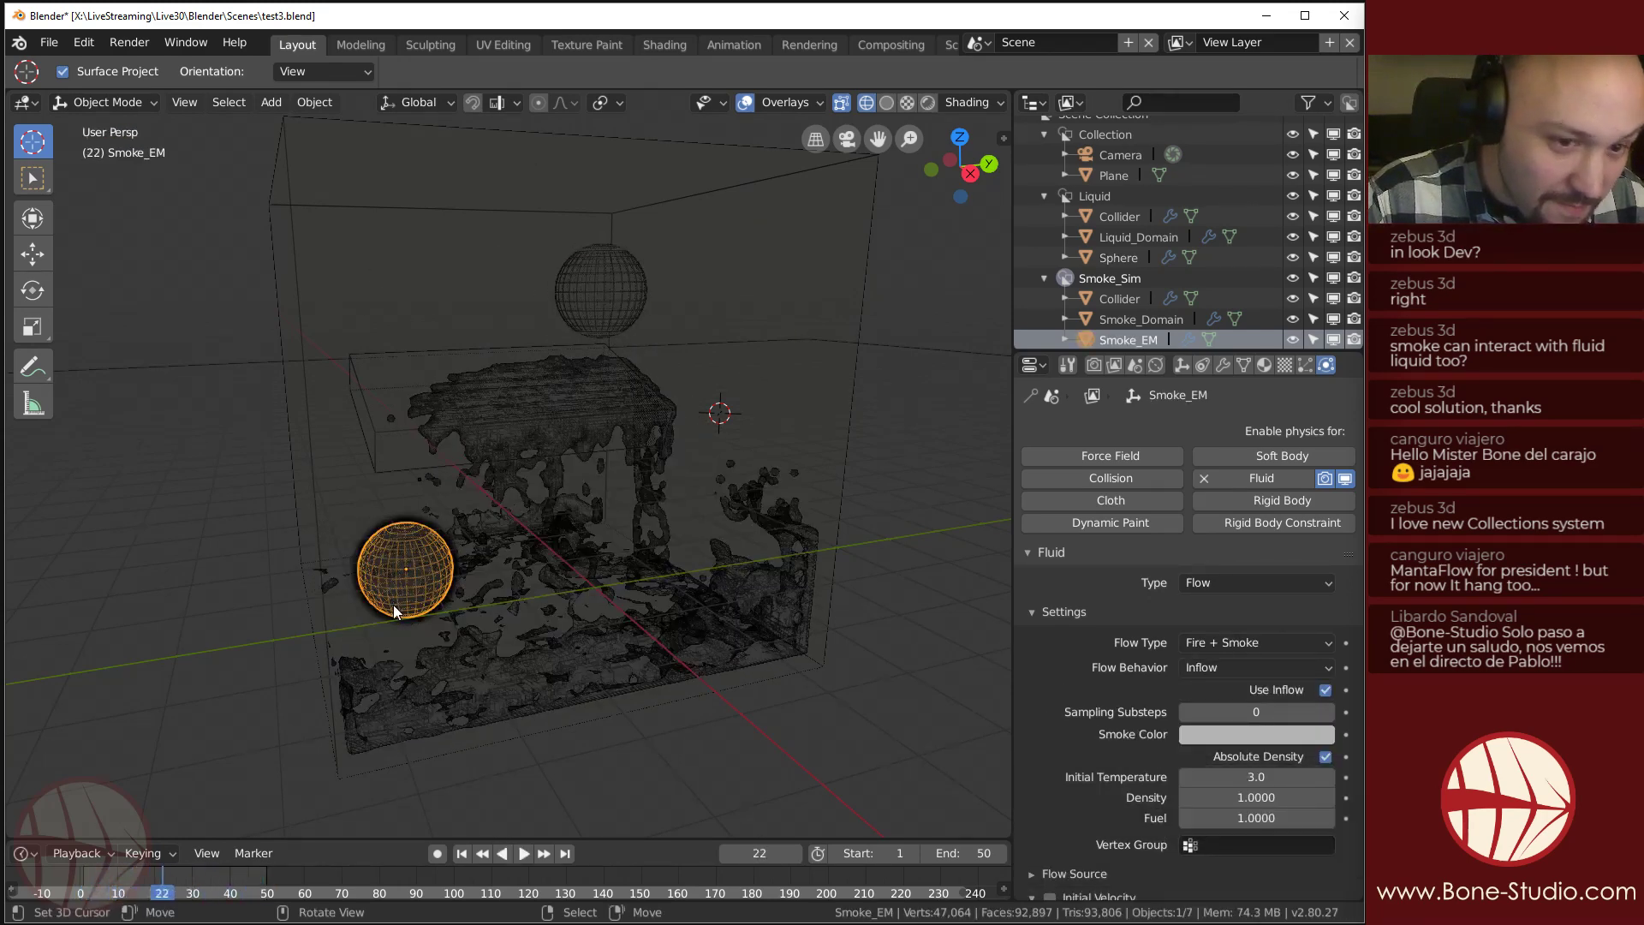
scroll(393, 604, "up", 4)
middle_click_drag(385, 620, 516, 587, "shift")
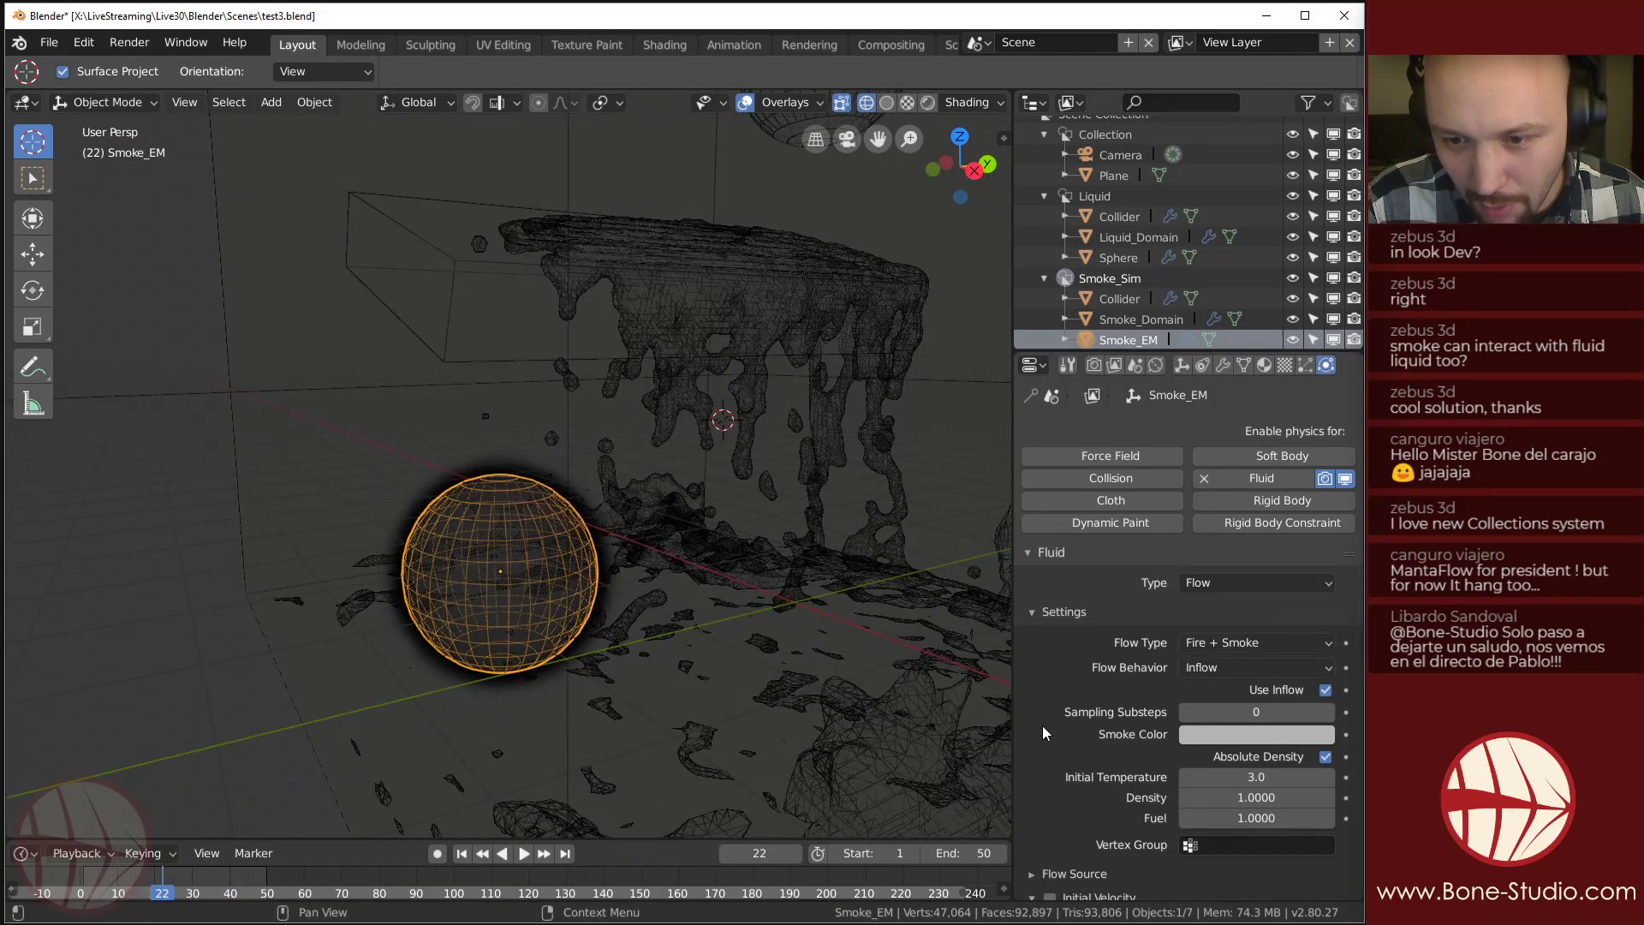
scroll(1062, 736, "down", 2)
scroll(1113, 758, "down", 2)
scroll(1114, 685, "down", 1)
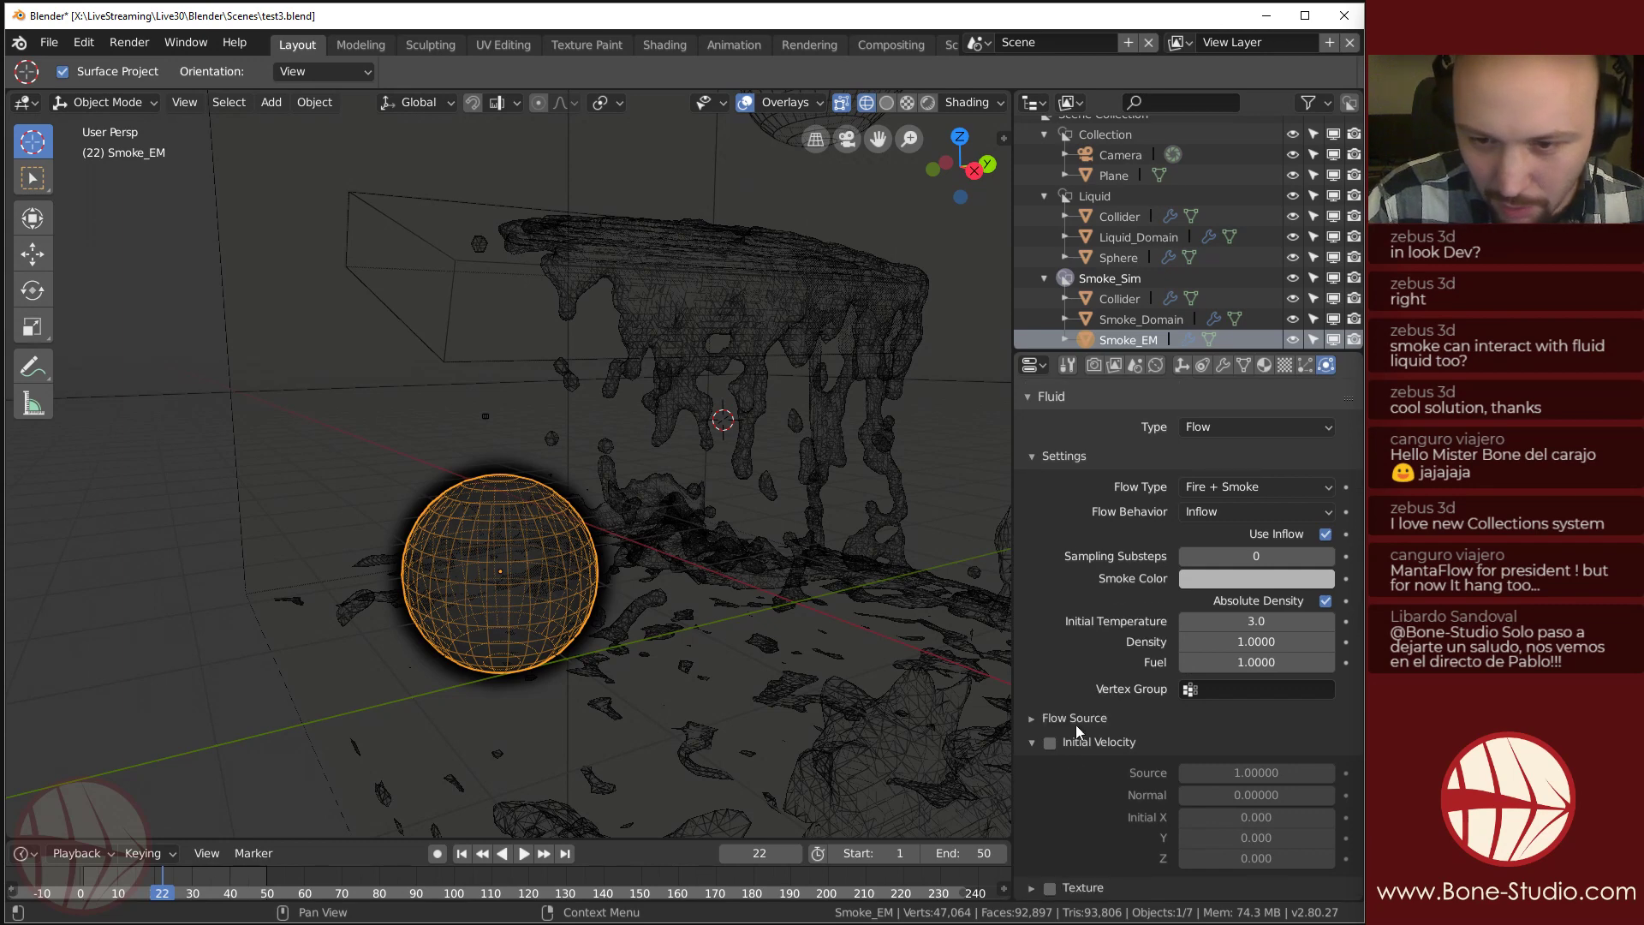
left_click(1050, 742)
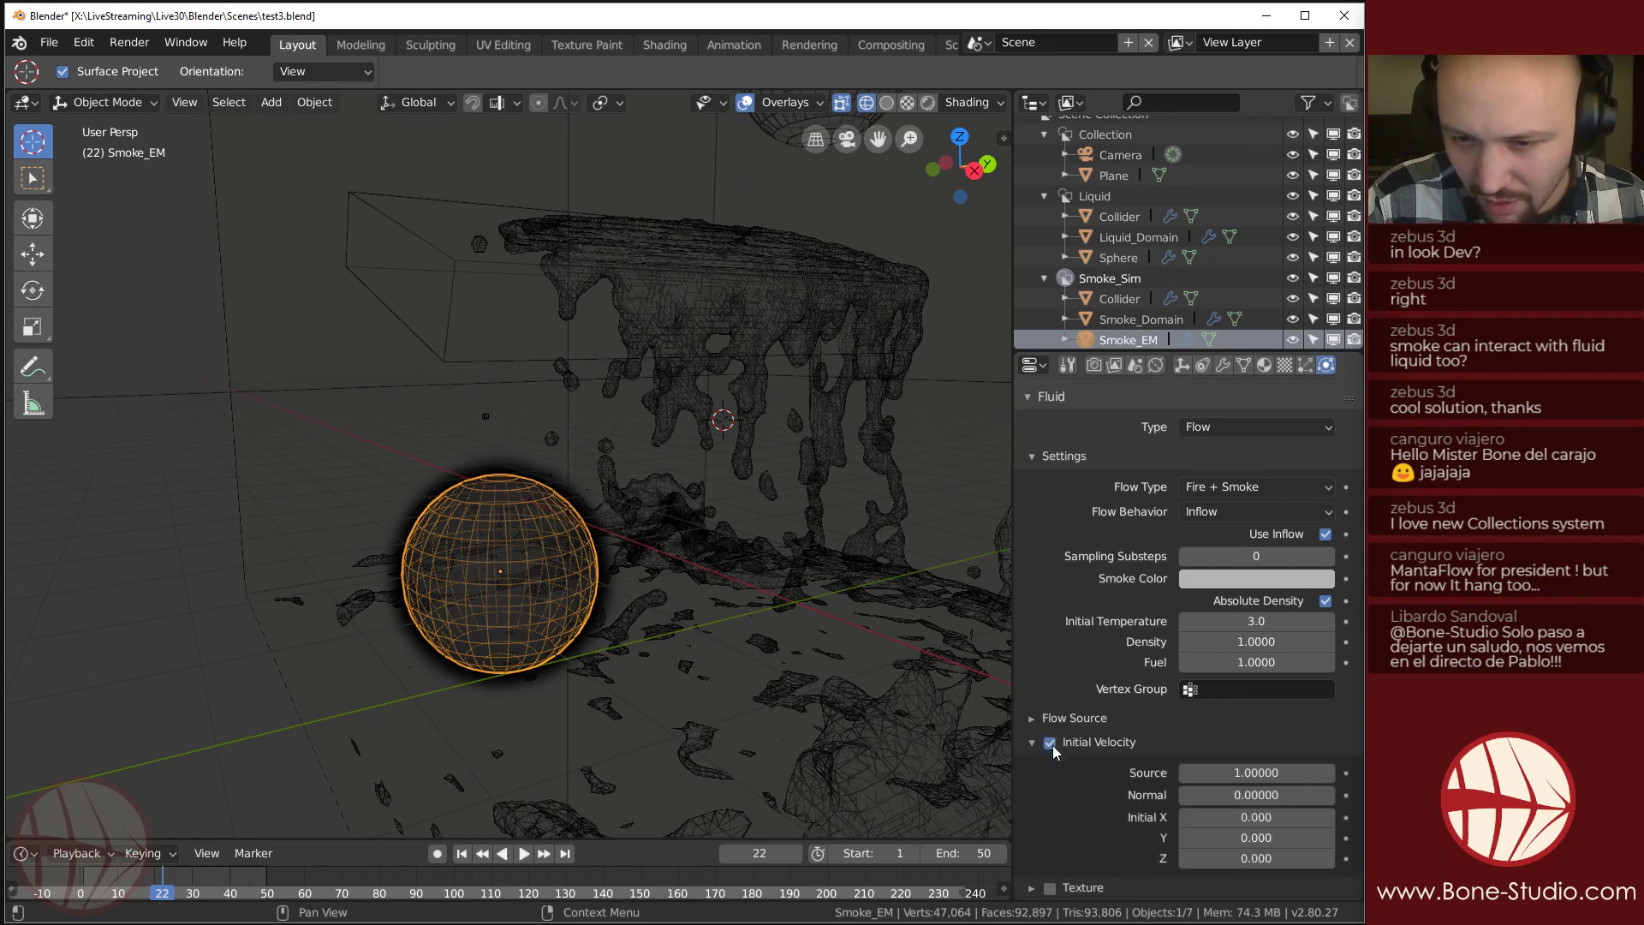
left_click(1257, 858)
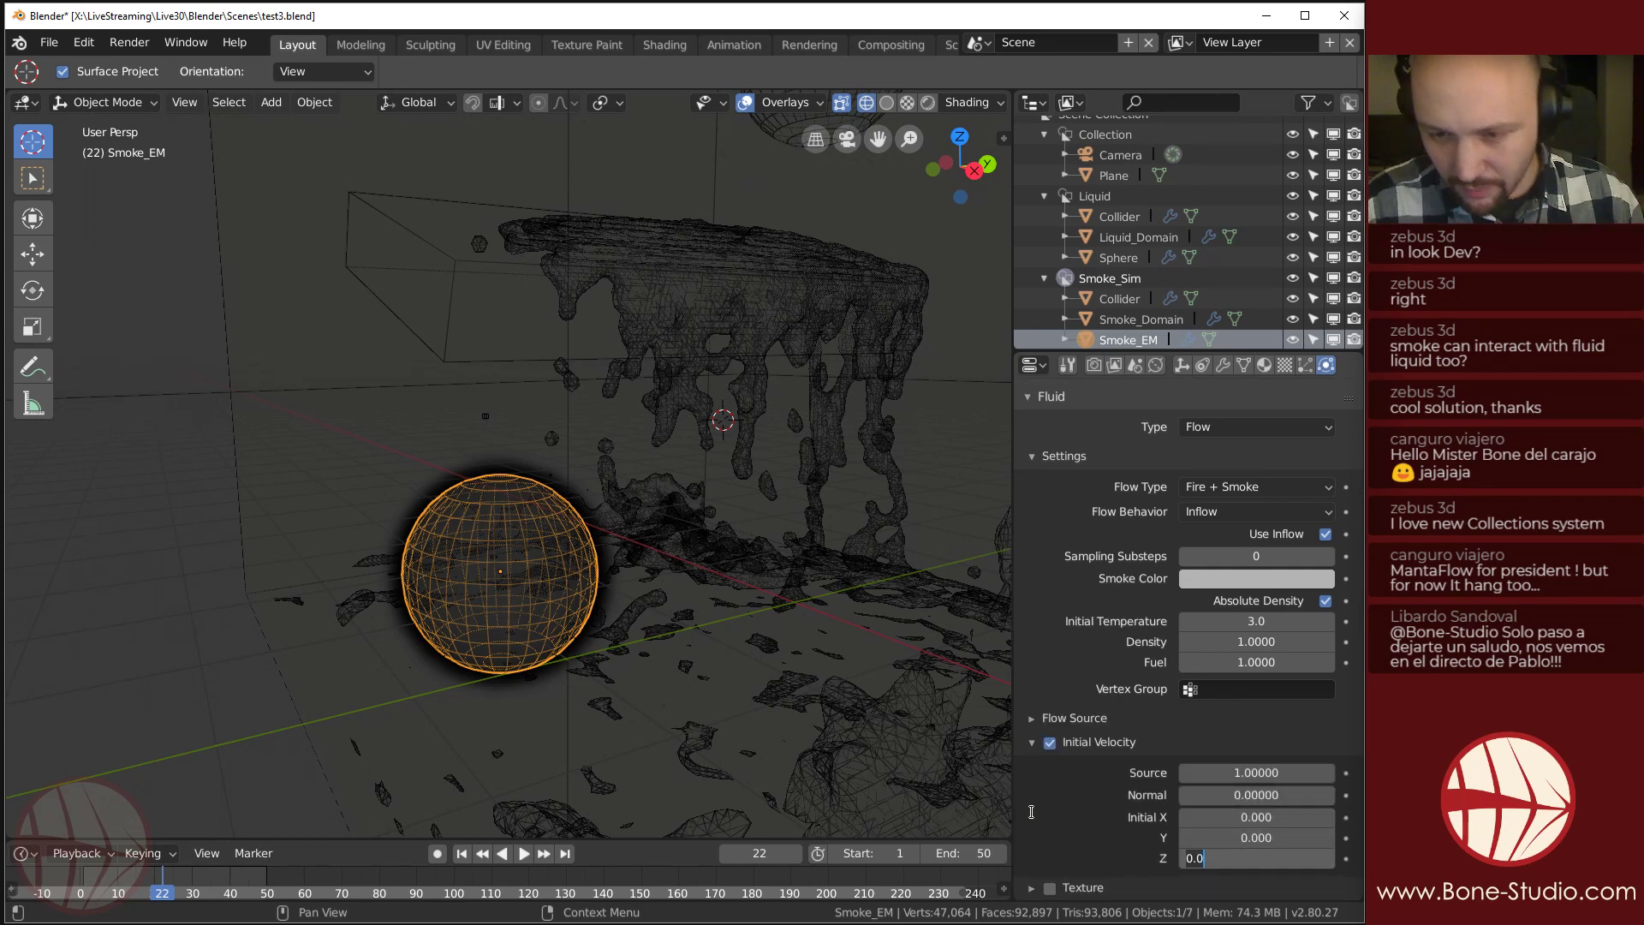
type("1")
key("Return")
Select Smoke_Domain, free its baked data, and bake the data again.
scroll(918, 418, "down", 5)
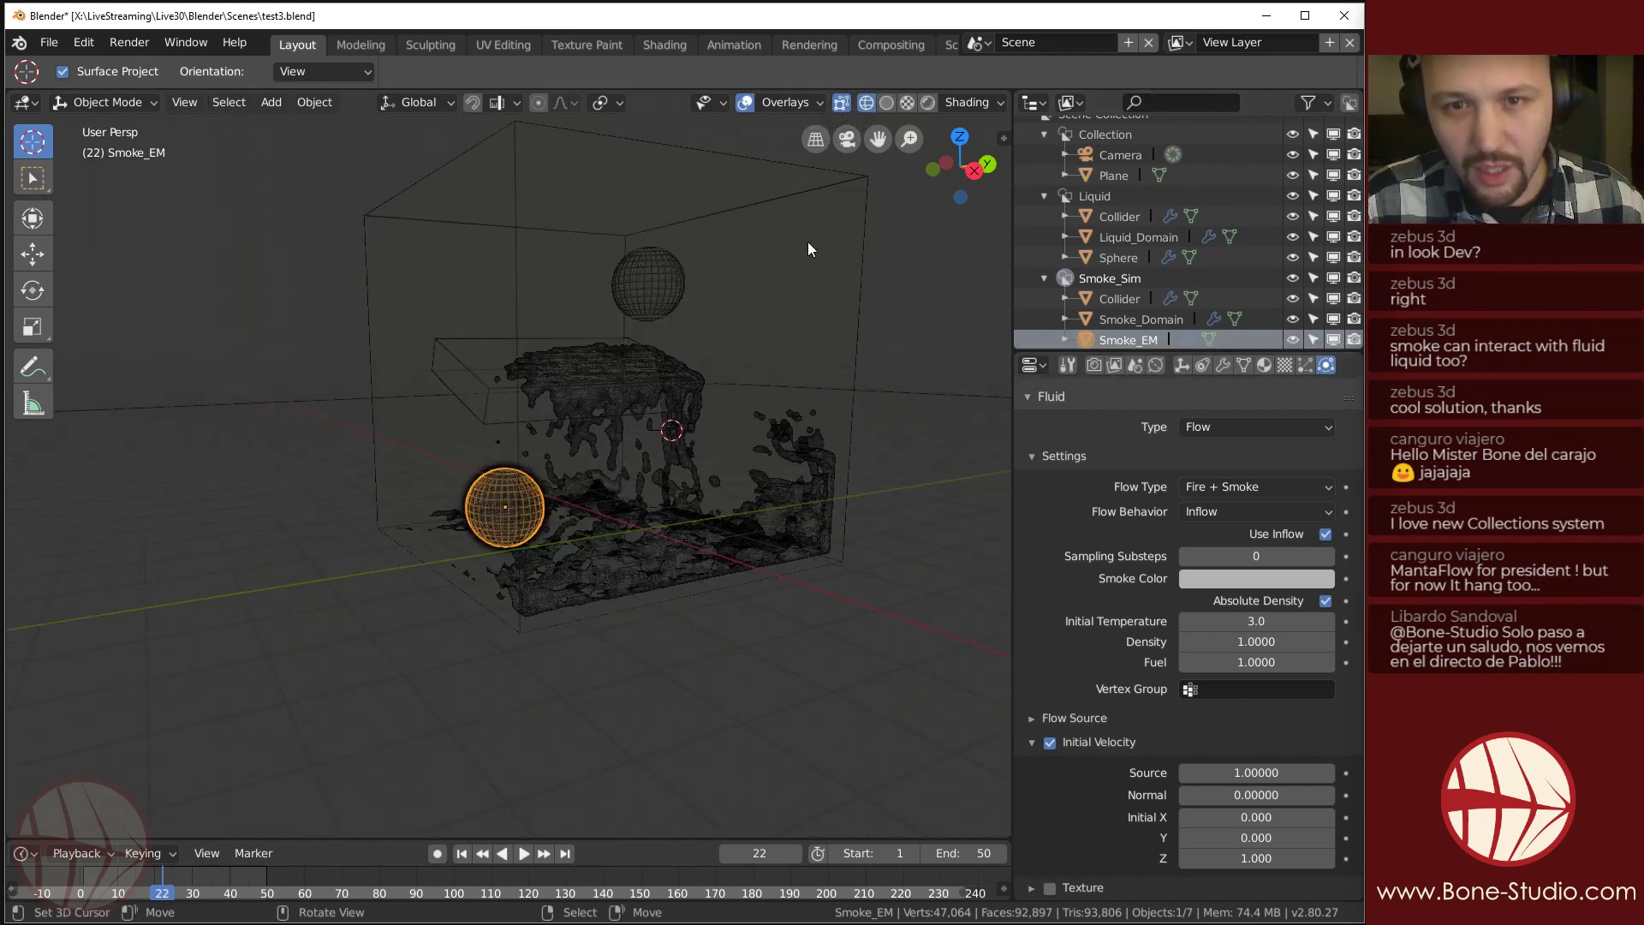
left_click(857, 264)
scroll(1139, 733, "down", 3)
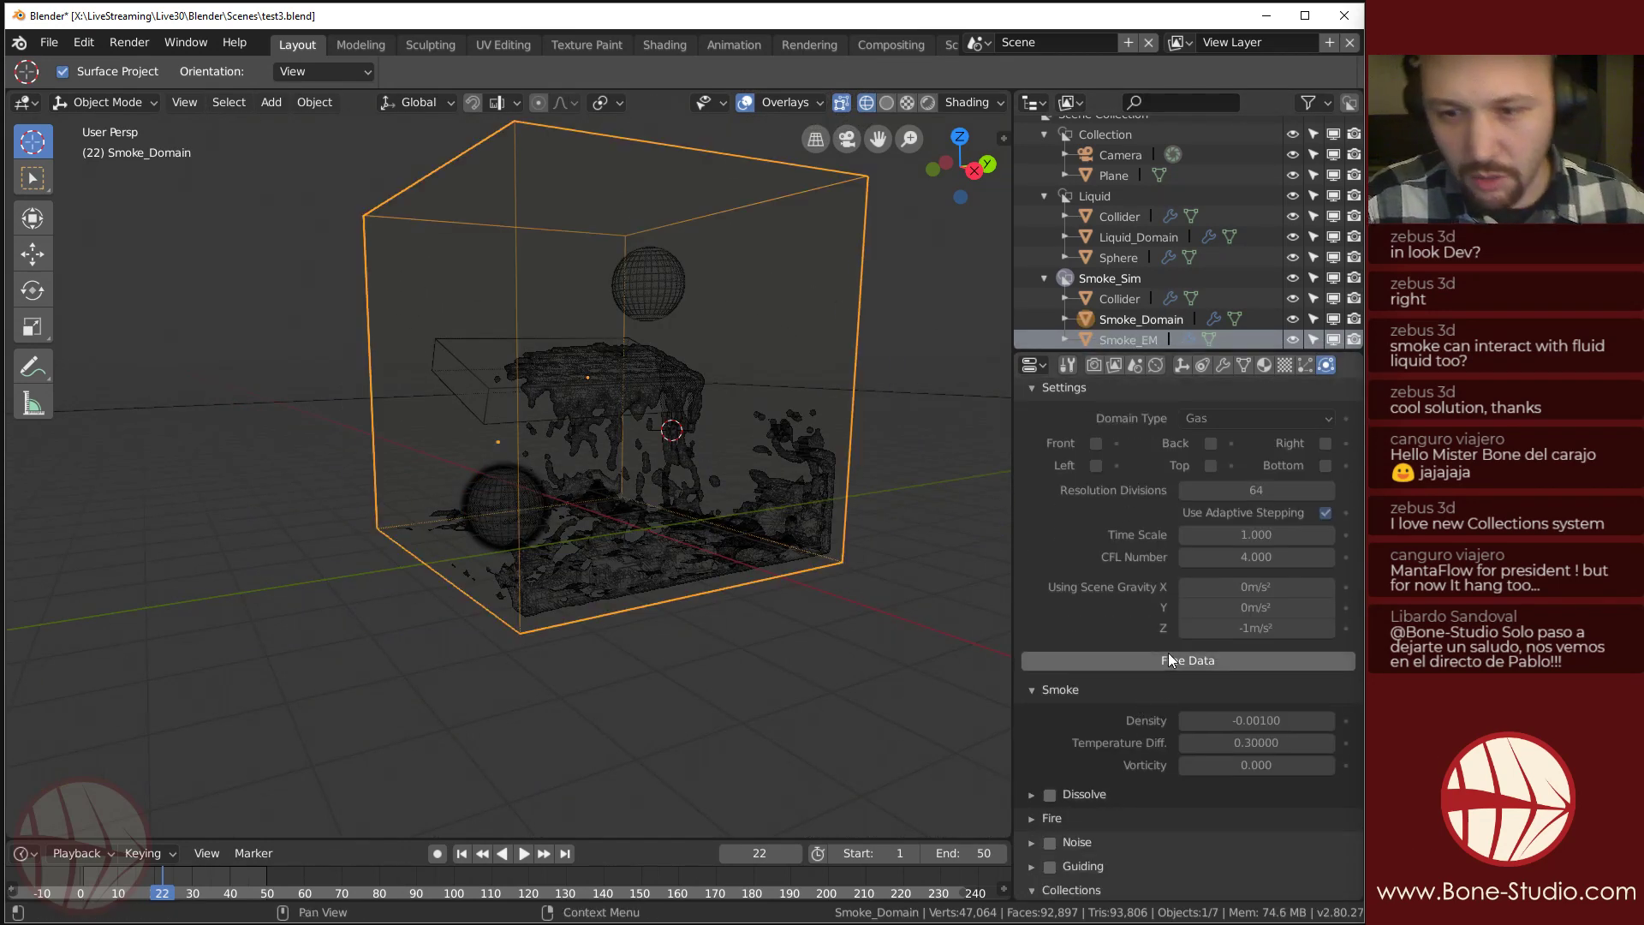
middle_click_drag(1168, 655, 1153, 792)
left_click(1154, 793)
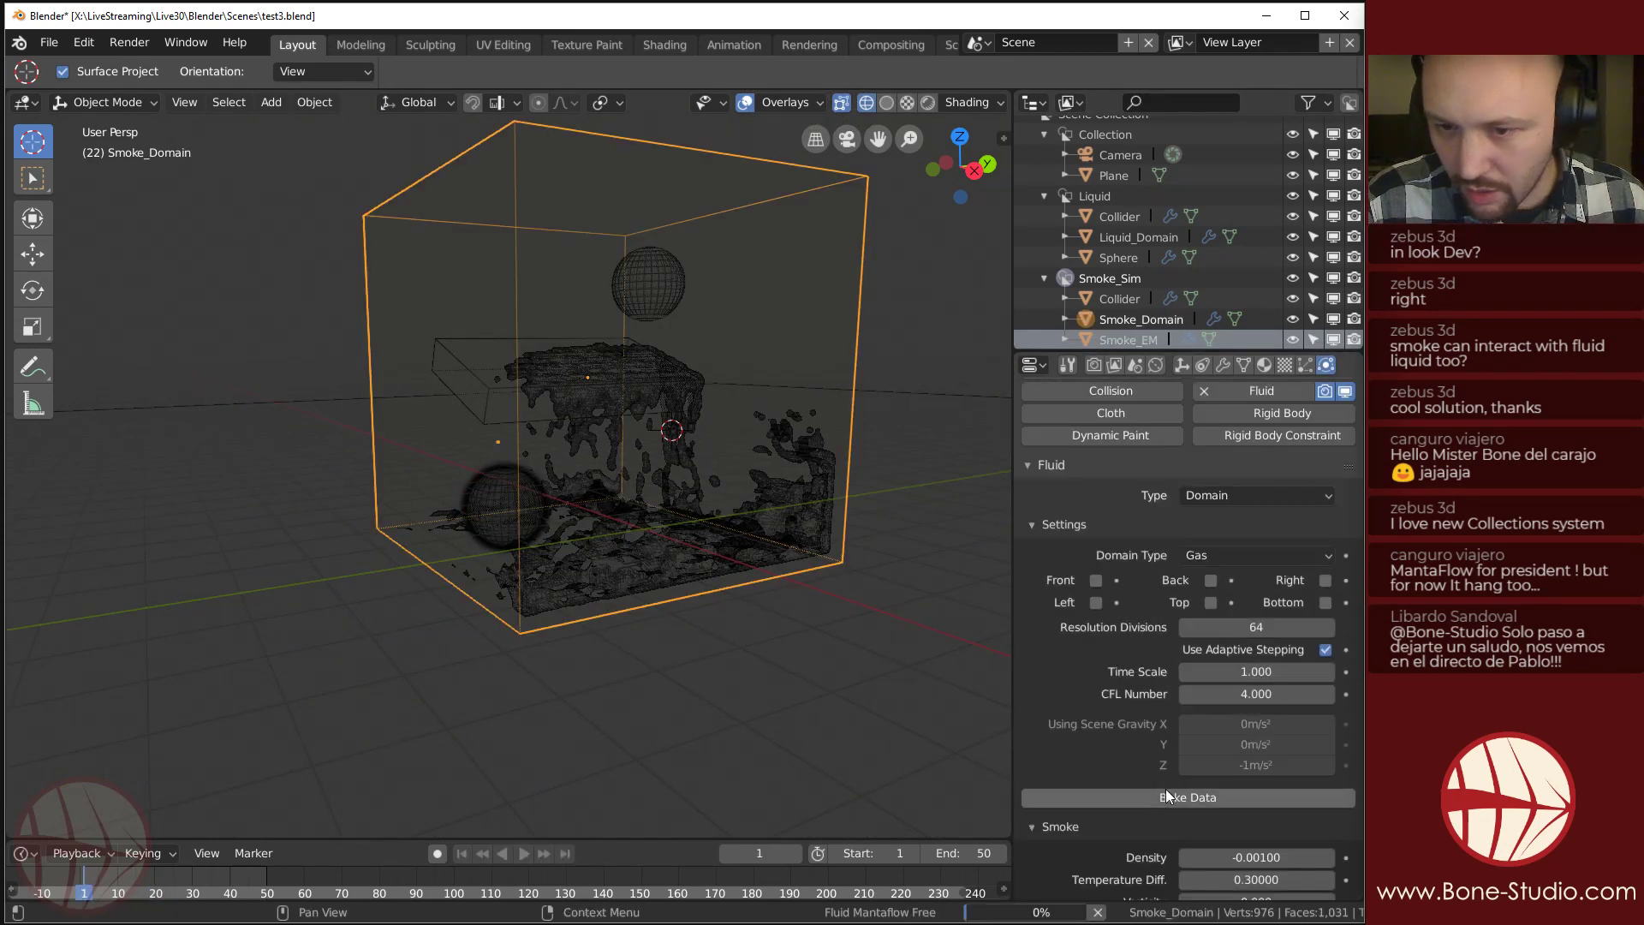
left_click(1167, 796)
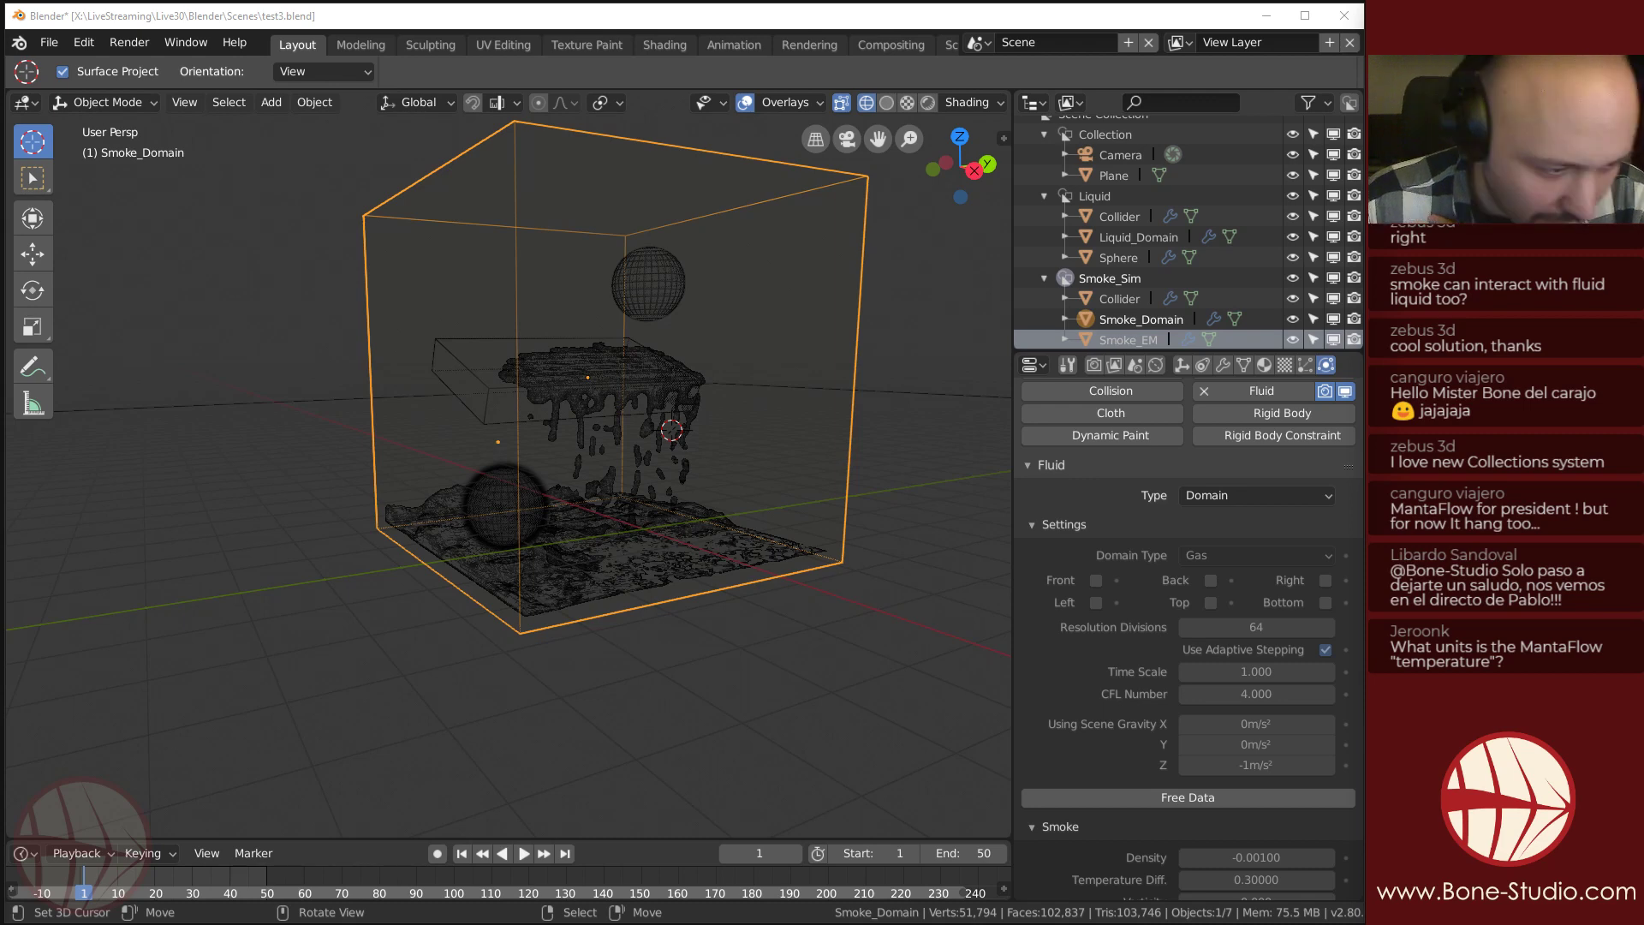
Play the rebaked simulation, stop at frame 48, and examine the smoke around the emitter and the domain's Collections settings.
left_click(116, 845)
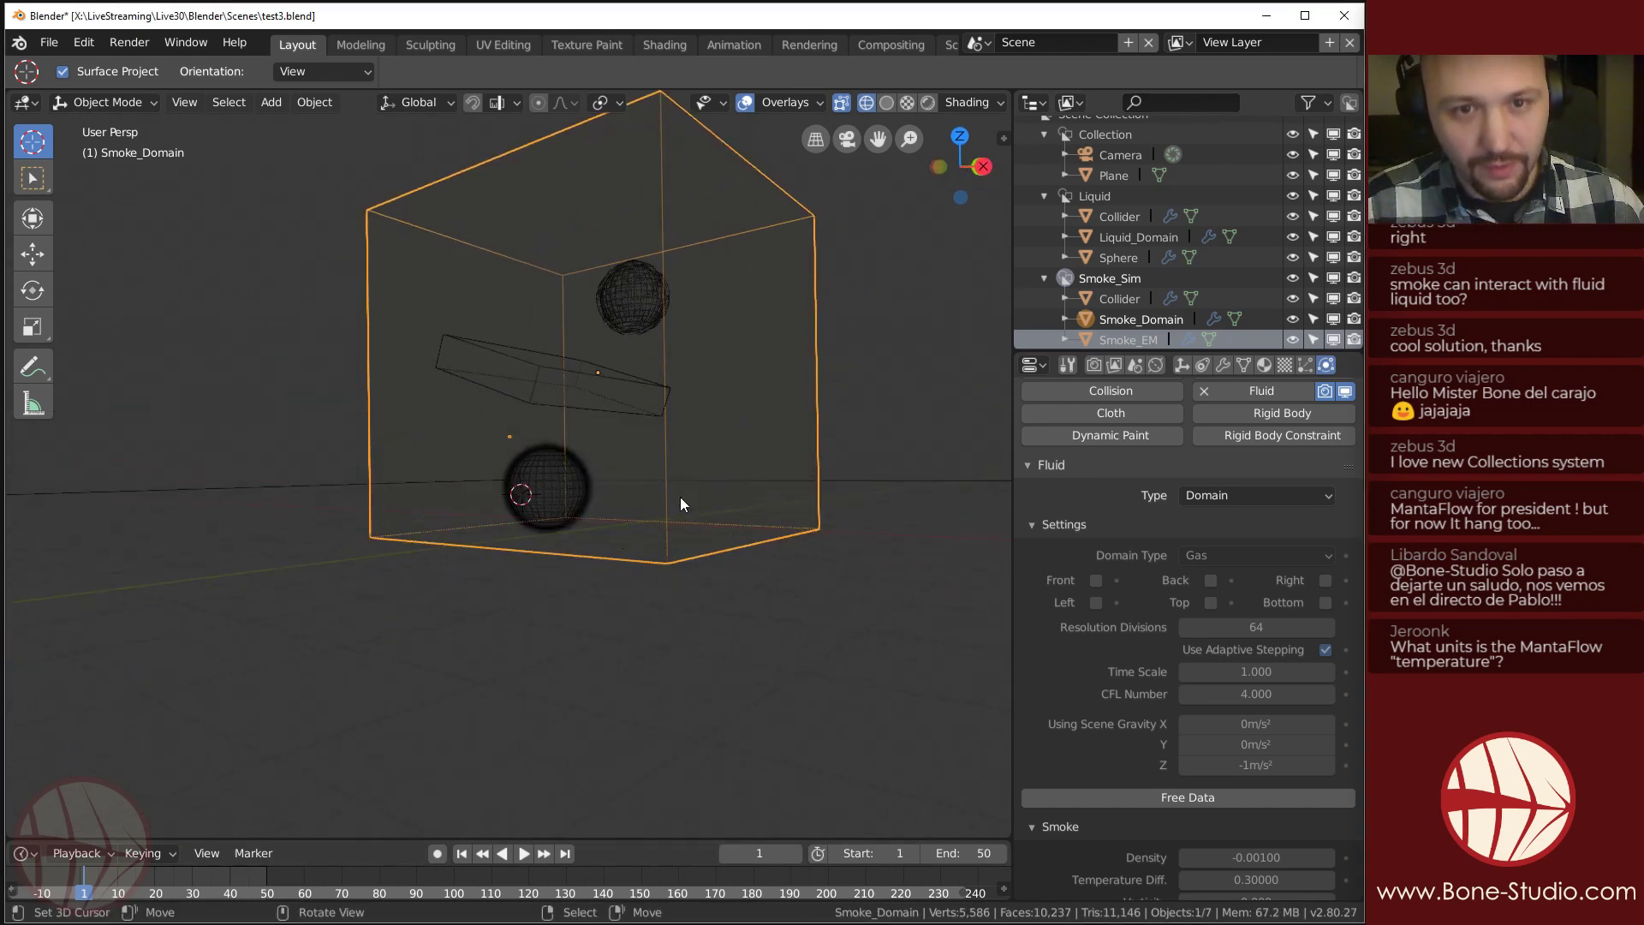
middle_click_drag(680, 497, 672, 458)
key("space")
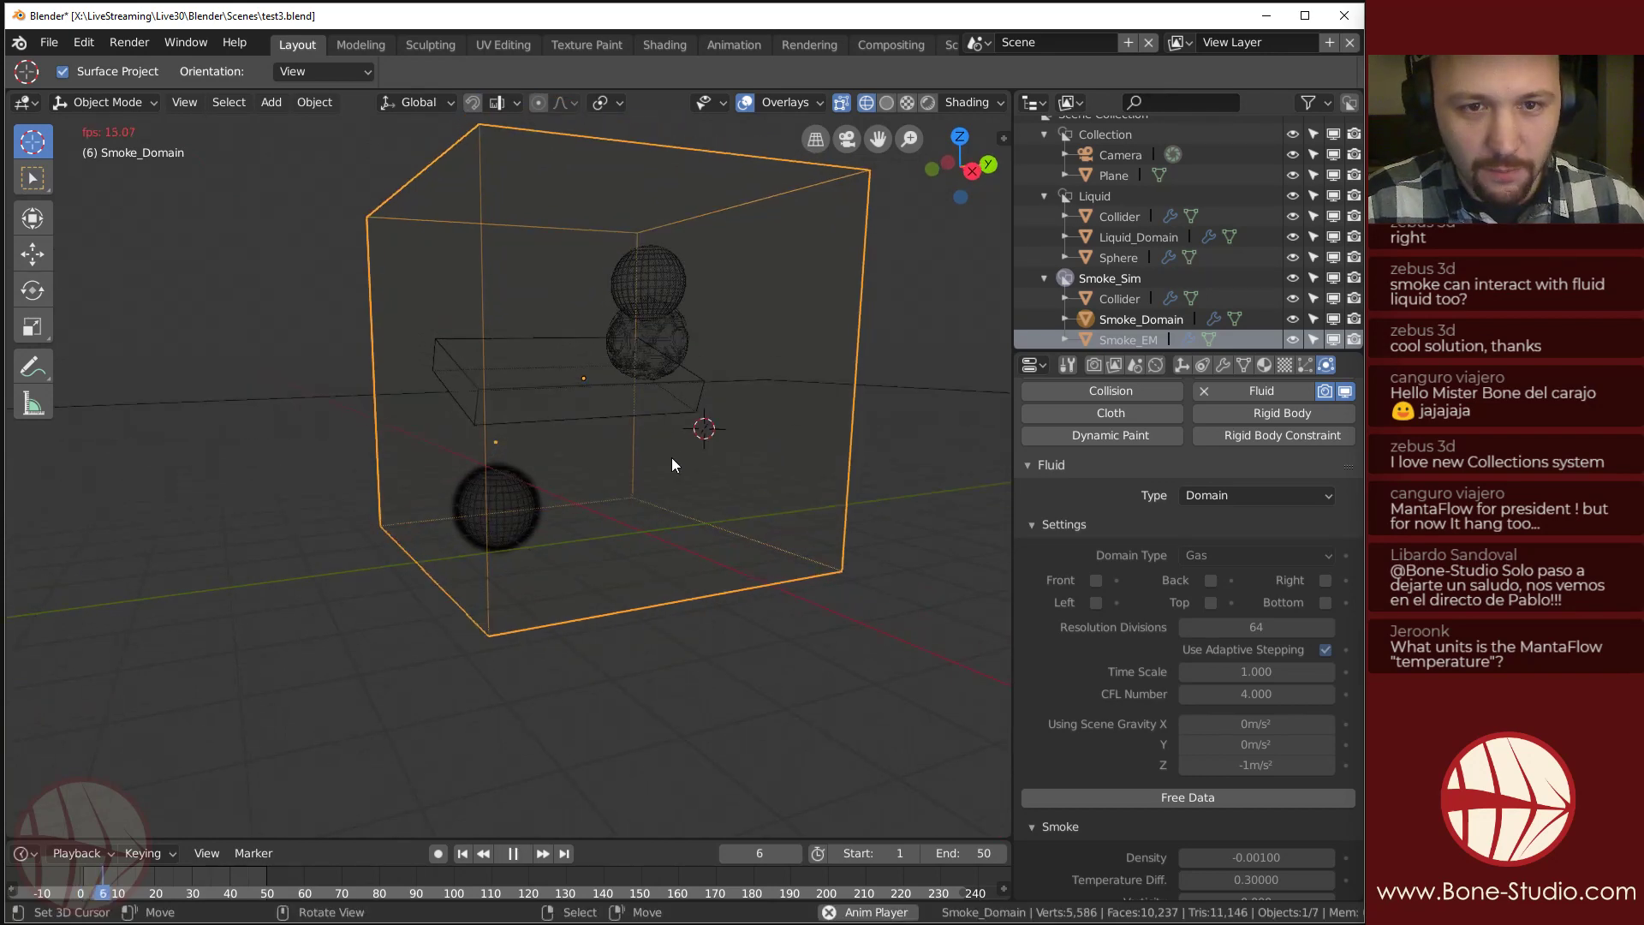
key("space")
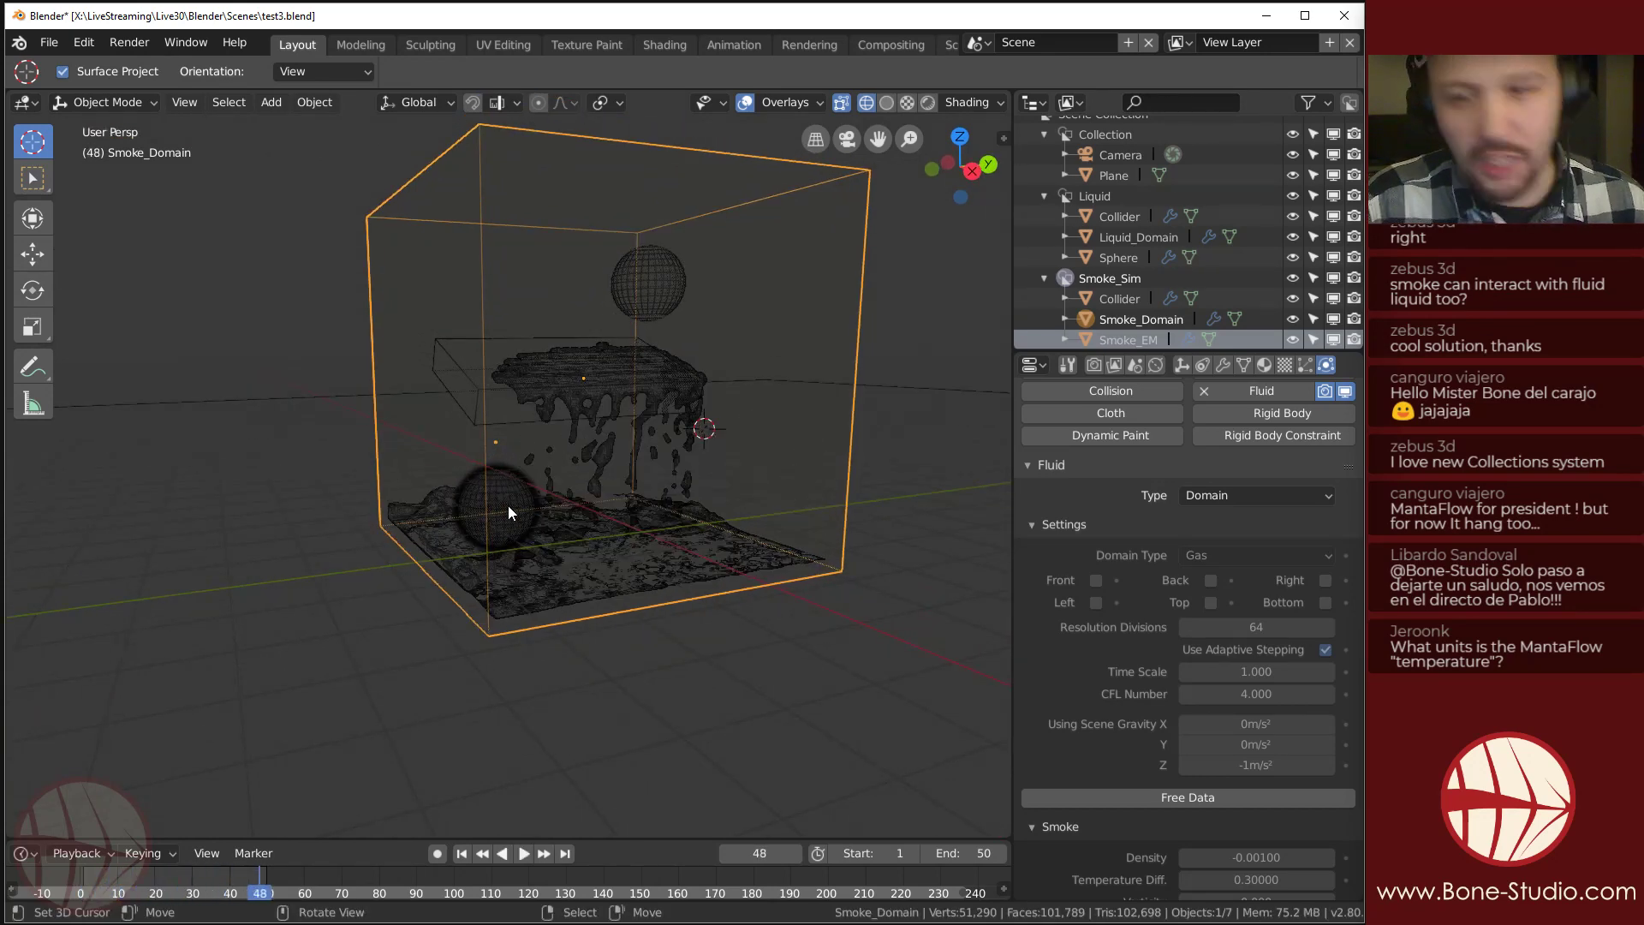
scroll(1281, 598, "down", 8)
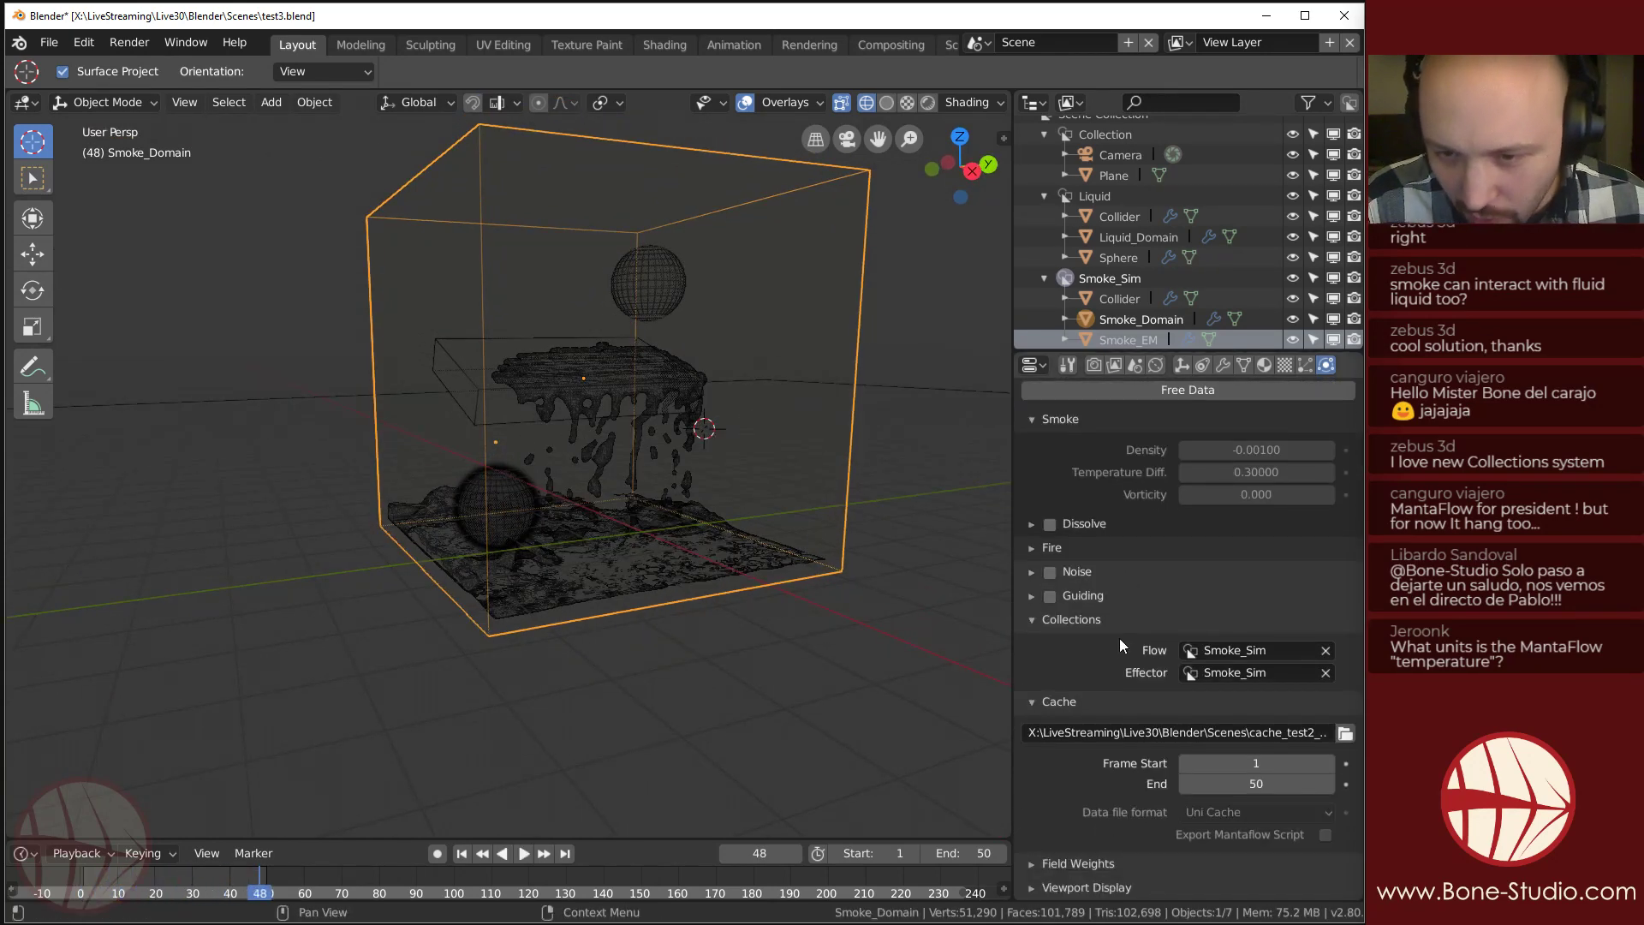
key("shift+z")
mouse_move(428, 488)
middle_mouse_down()
mouse_move(496, 517)
mouse_move(478, 487)
mouse_move(579, 506)
middle_mouse_up()
key("shift+z")
scroll(558, 512, "up", 3)
scroll(559, 511, "down", 3)
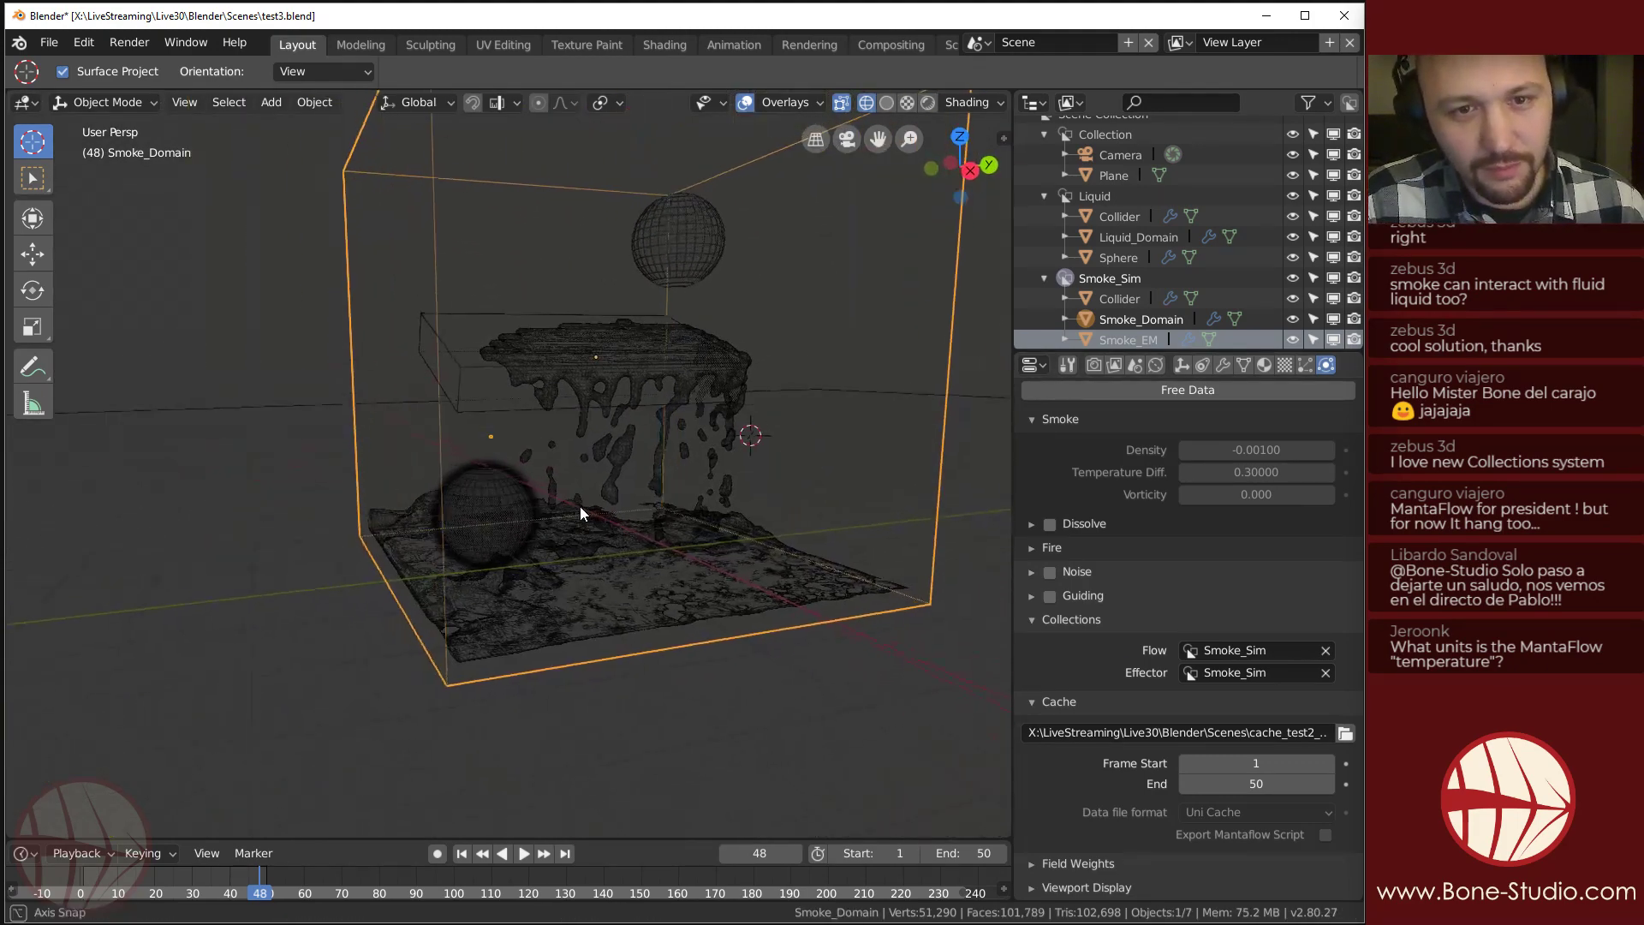
middle_click_drag(483, 304, 488, 425)
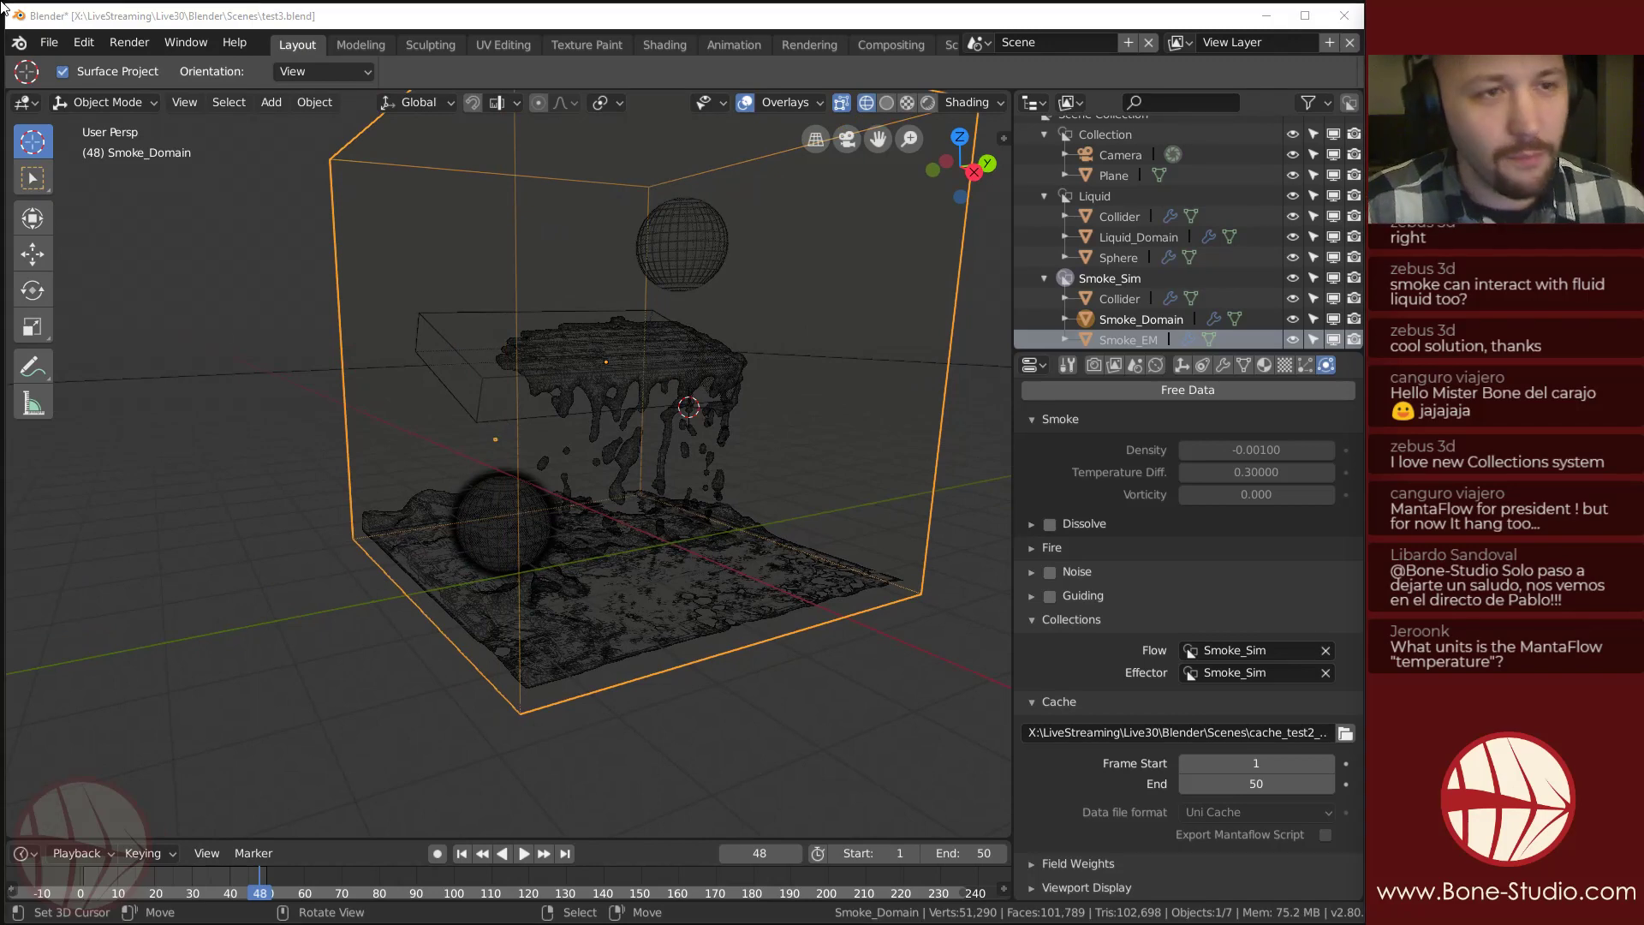
Open the recent file beefy_Test_MF_AnimatedCH_Manta_Sim.blend.
left_click(236, 89)
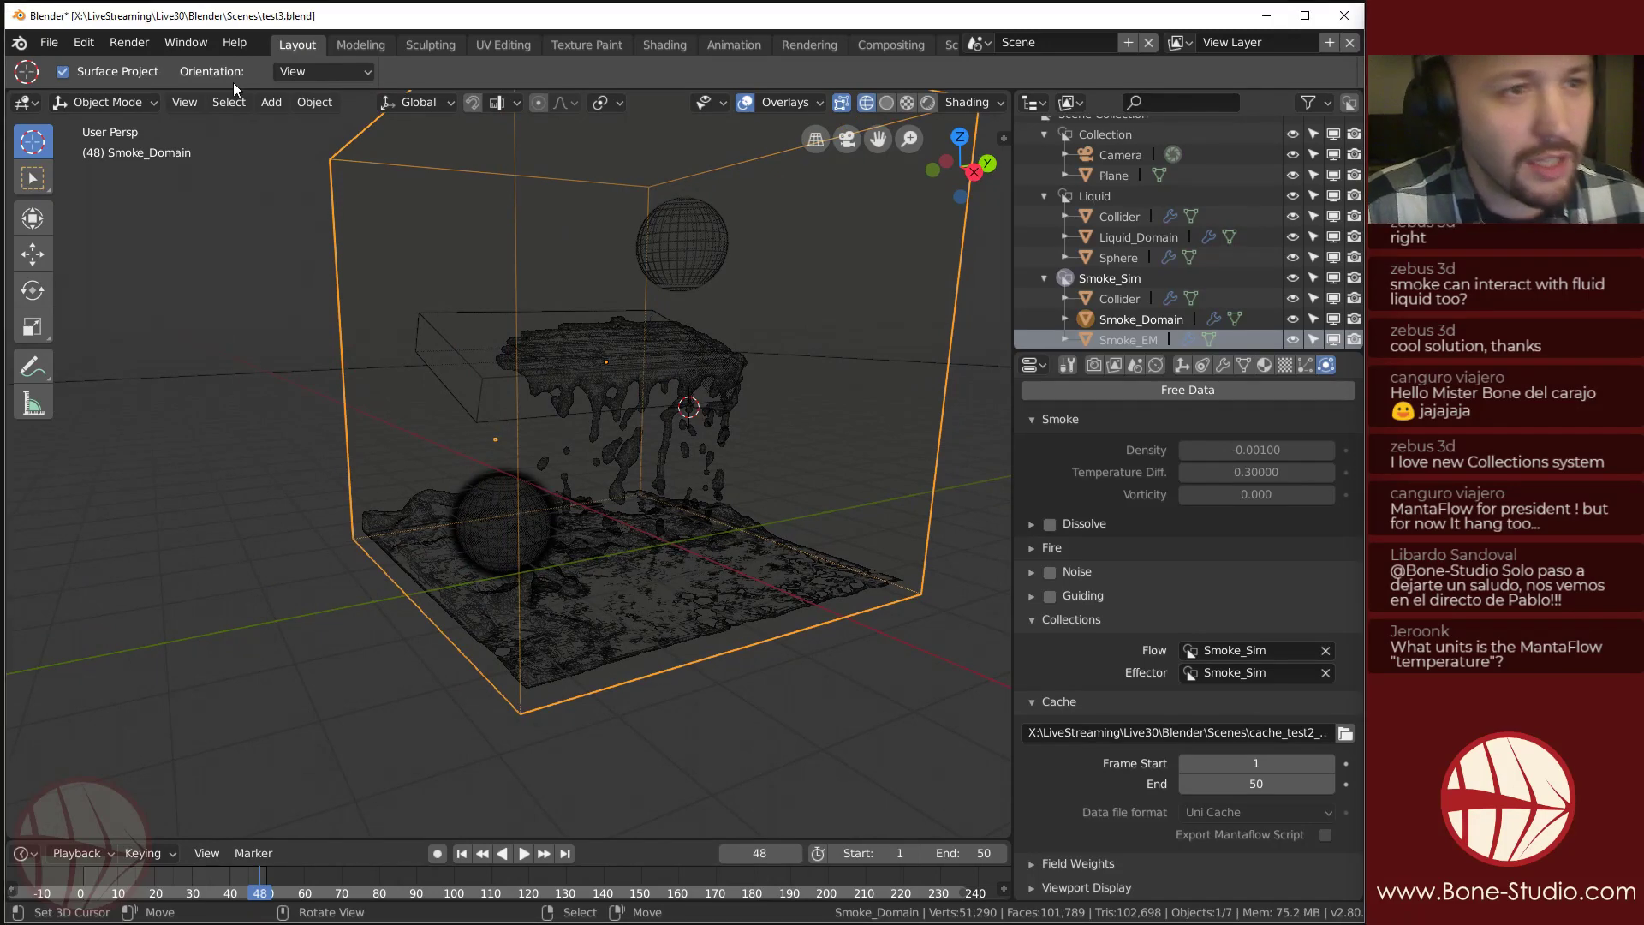
left_click(49, 43)
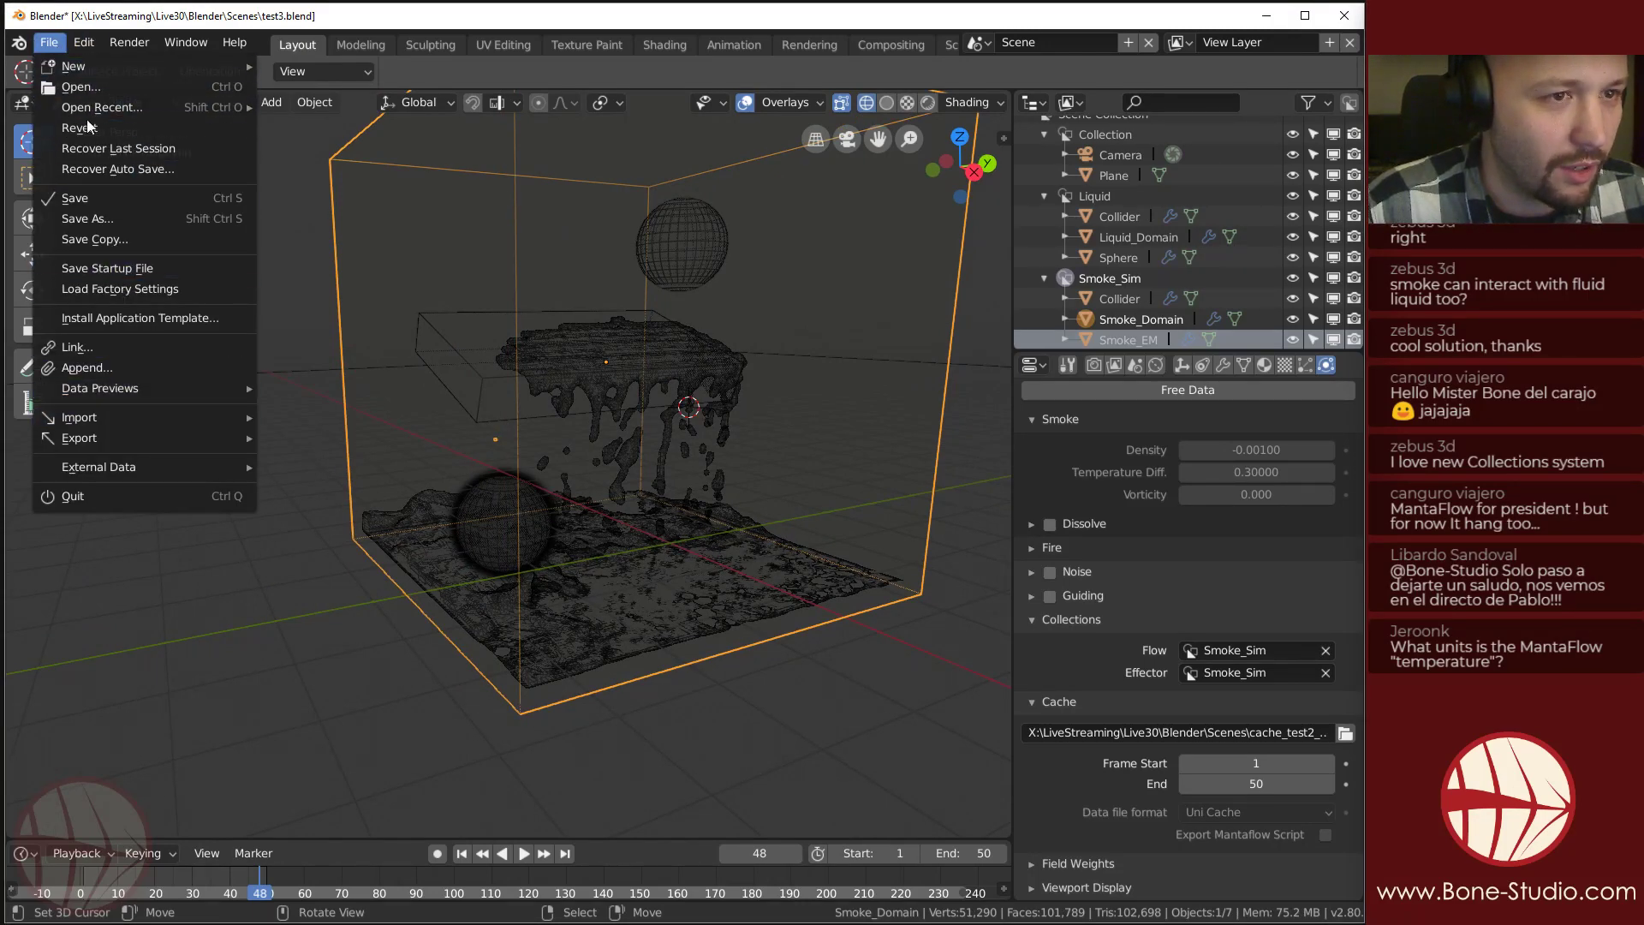
mouse_move(123, 106)
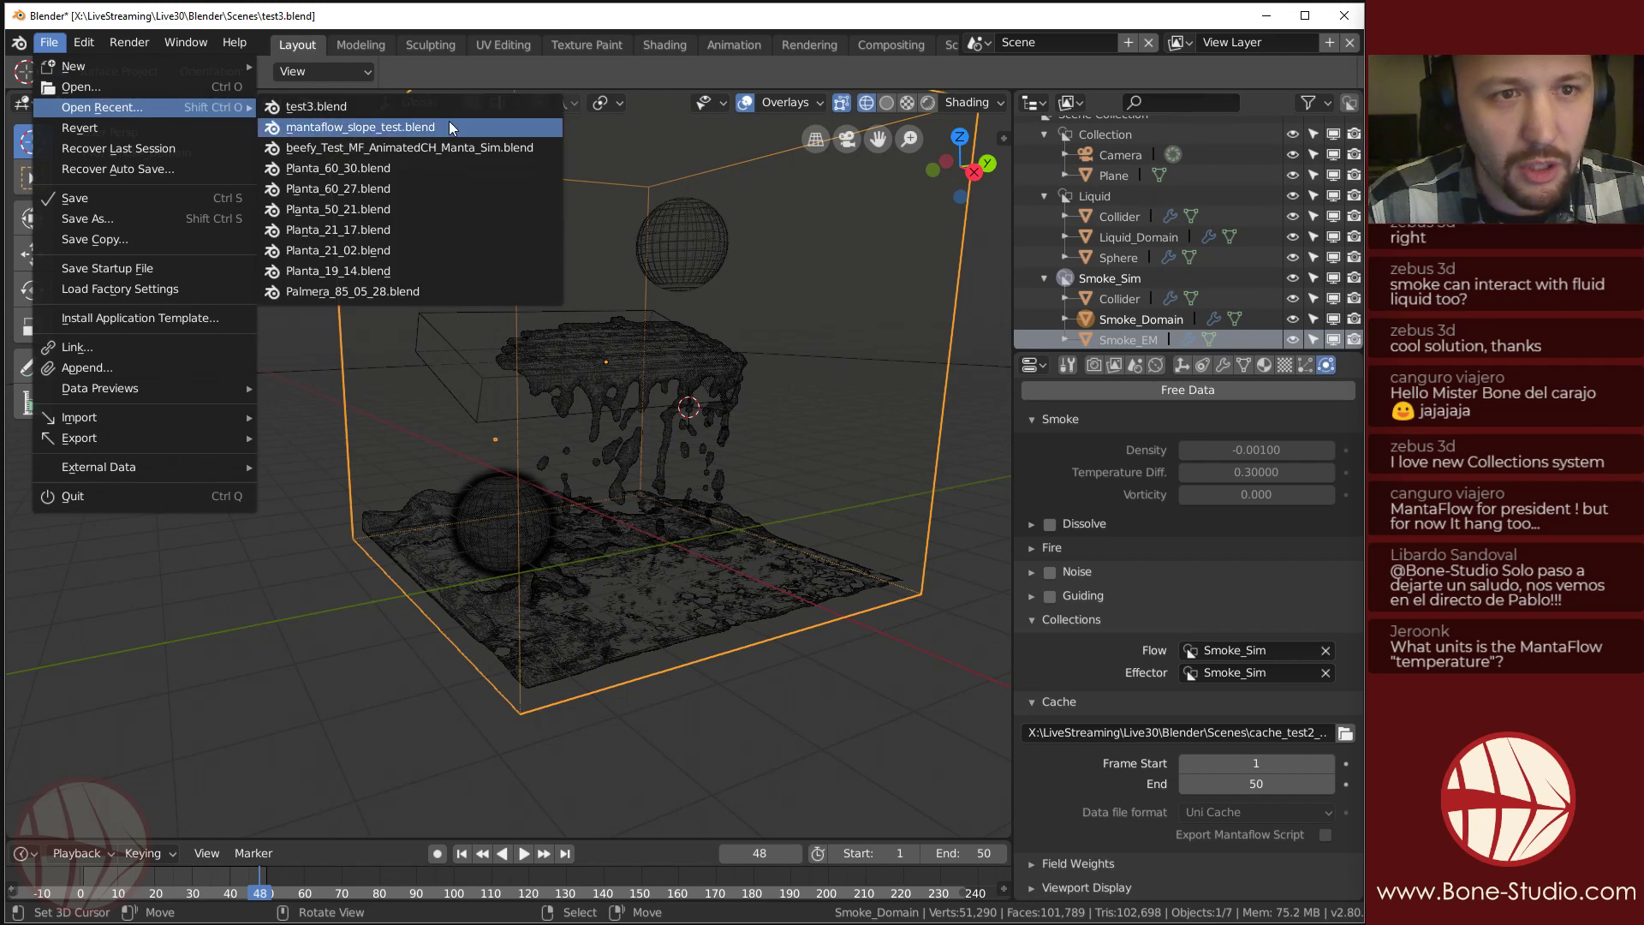
left_click(364, 148)
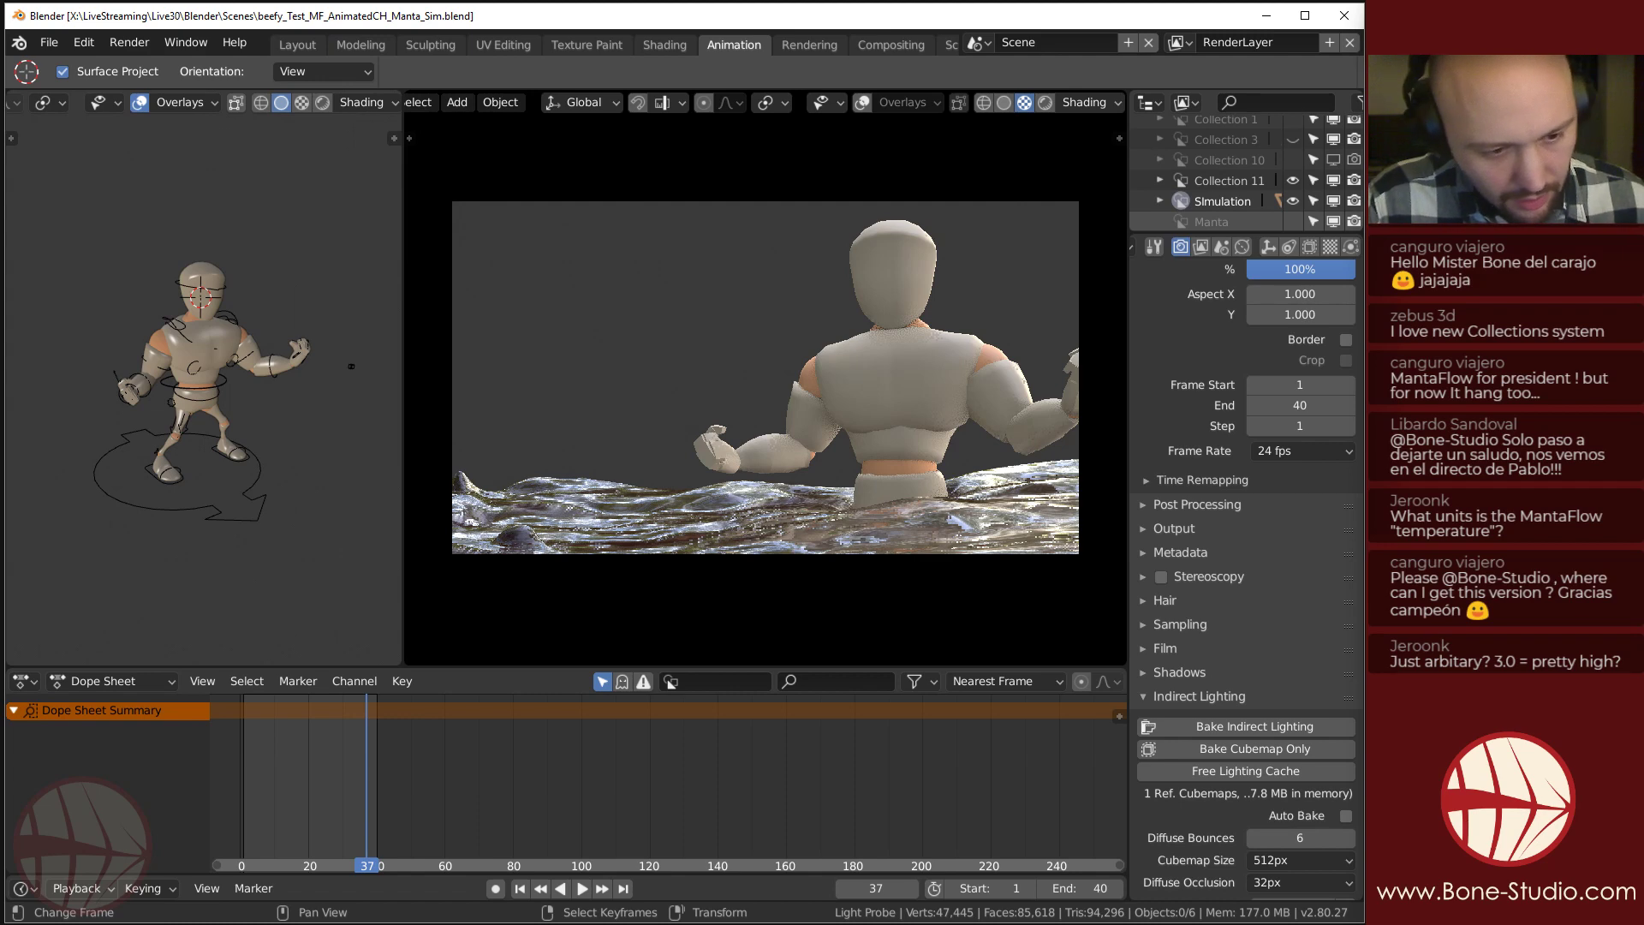
Switch to the Chrome browser, go to github.com/sebbas/BlenderMantaflow, and open the repository's releases page.
key("super")
left_click(323, 856)
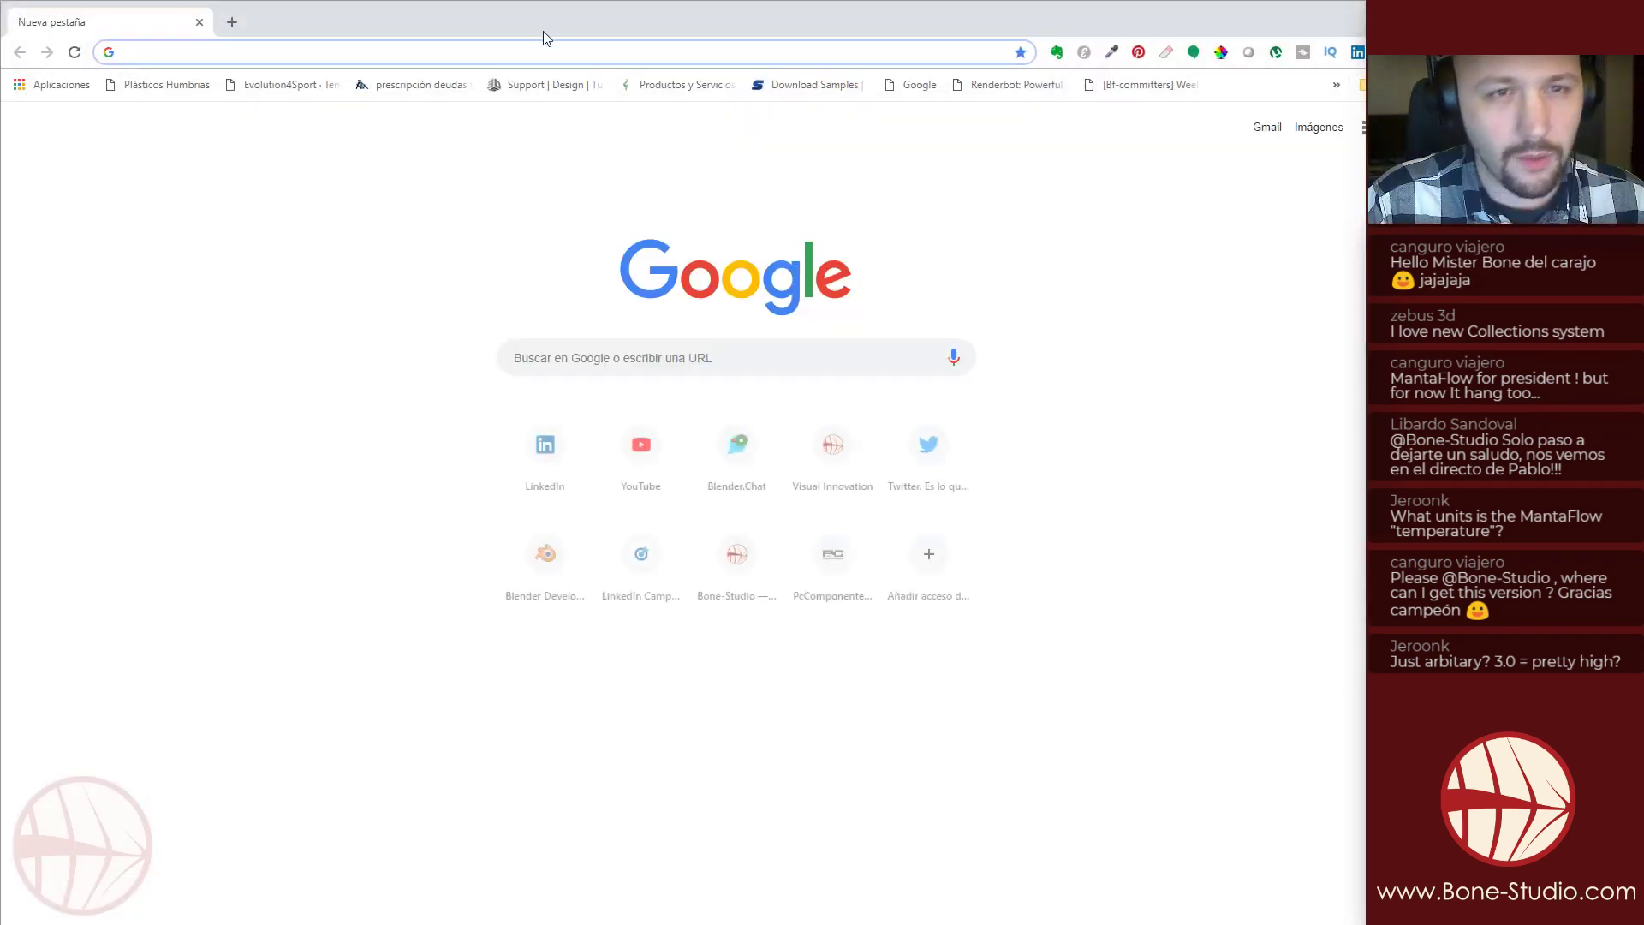
type("github.com/sebbas/BlenderMantaflow")
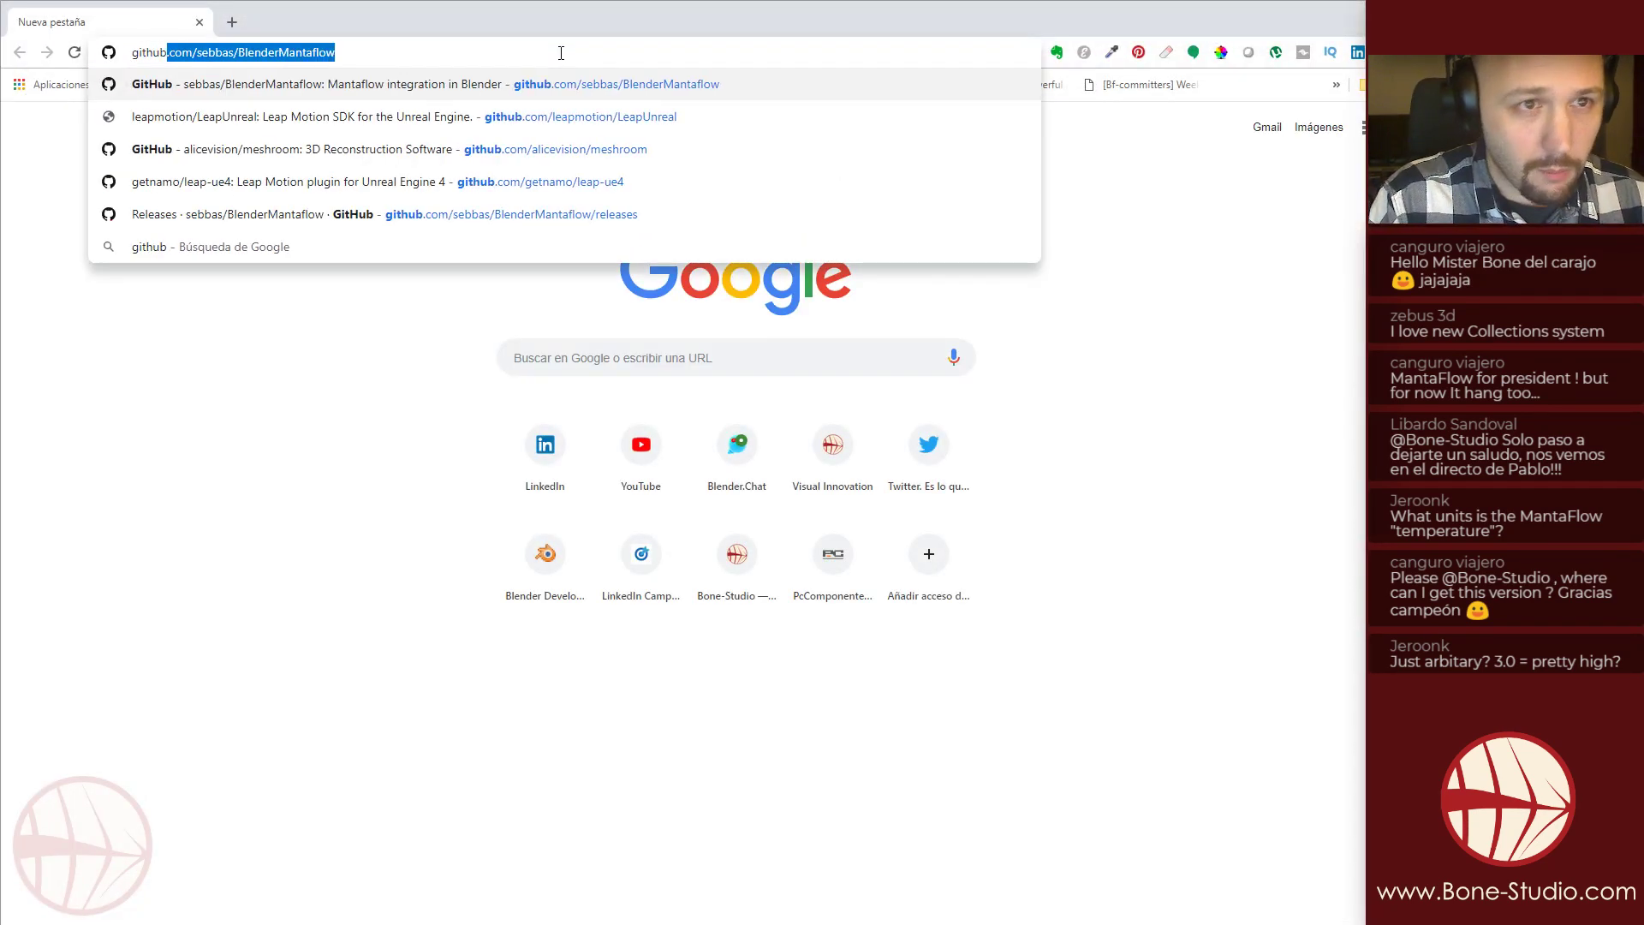
key("Return")
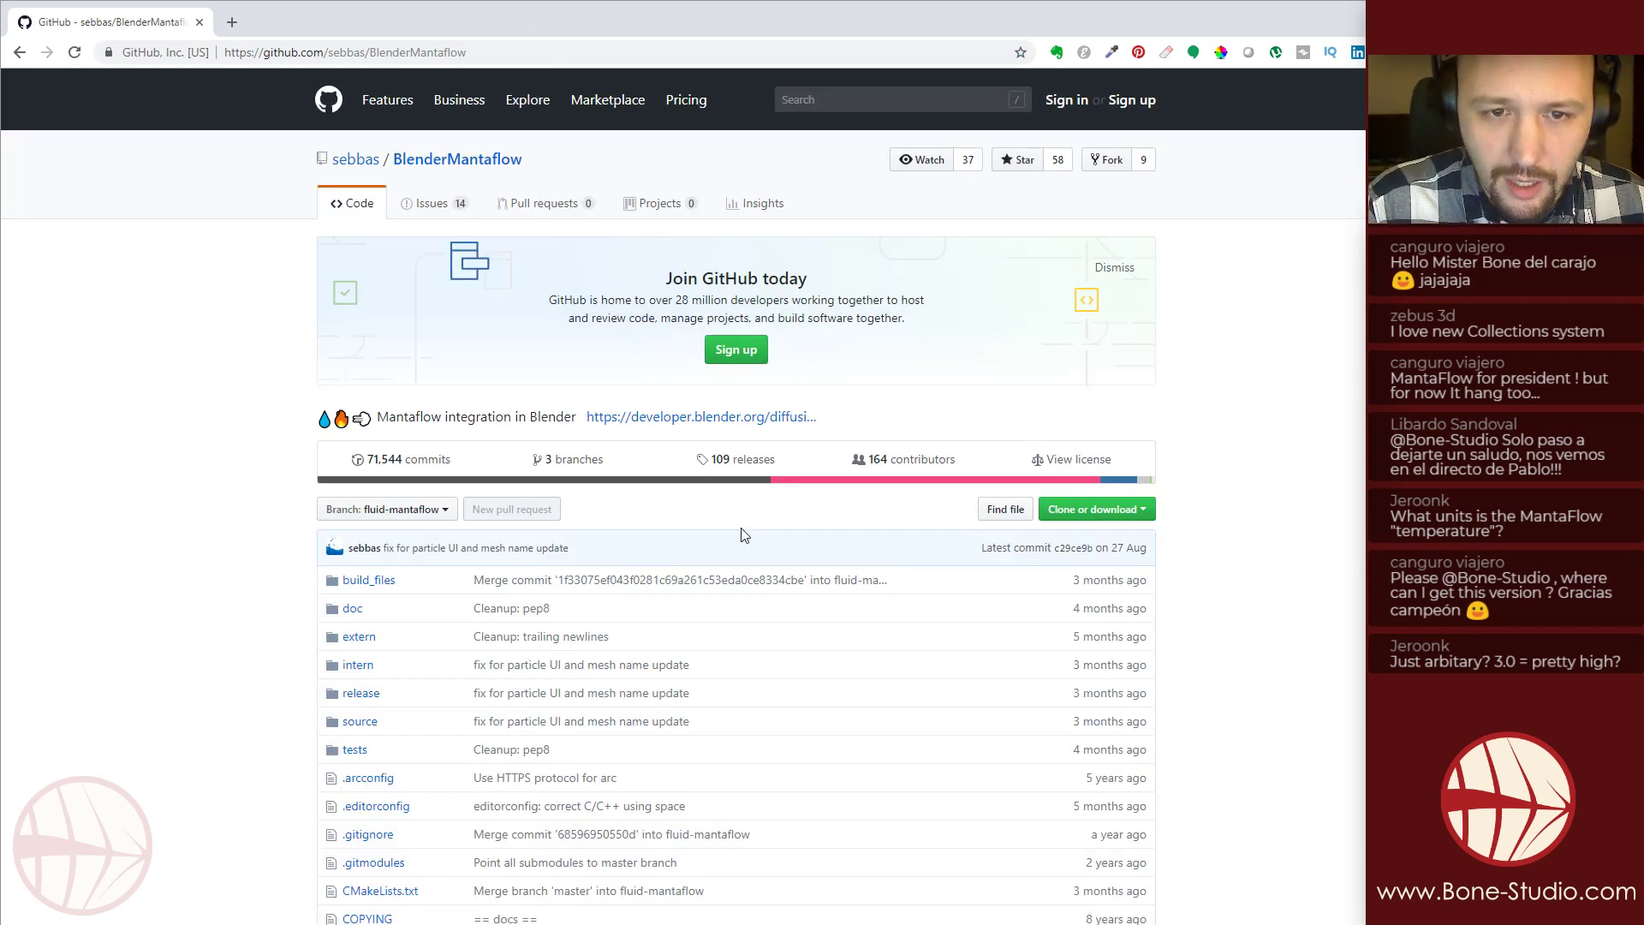
left_click(755, 460)
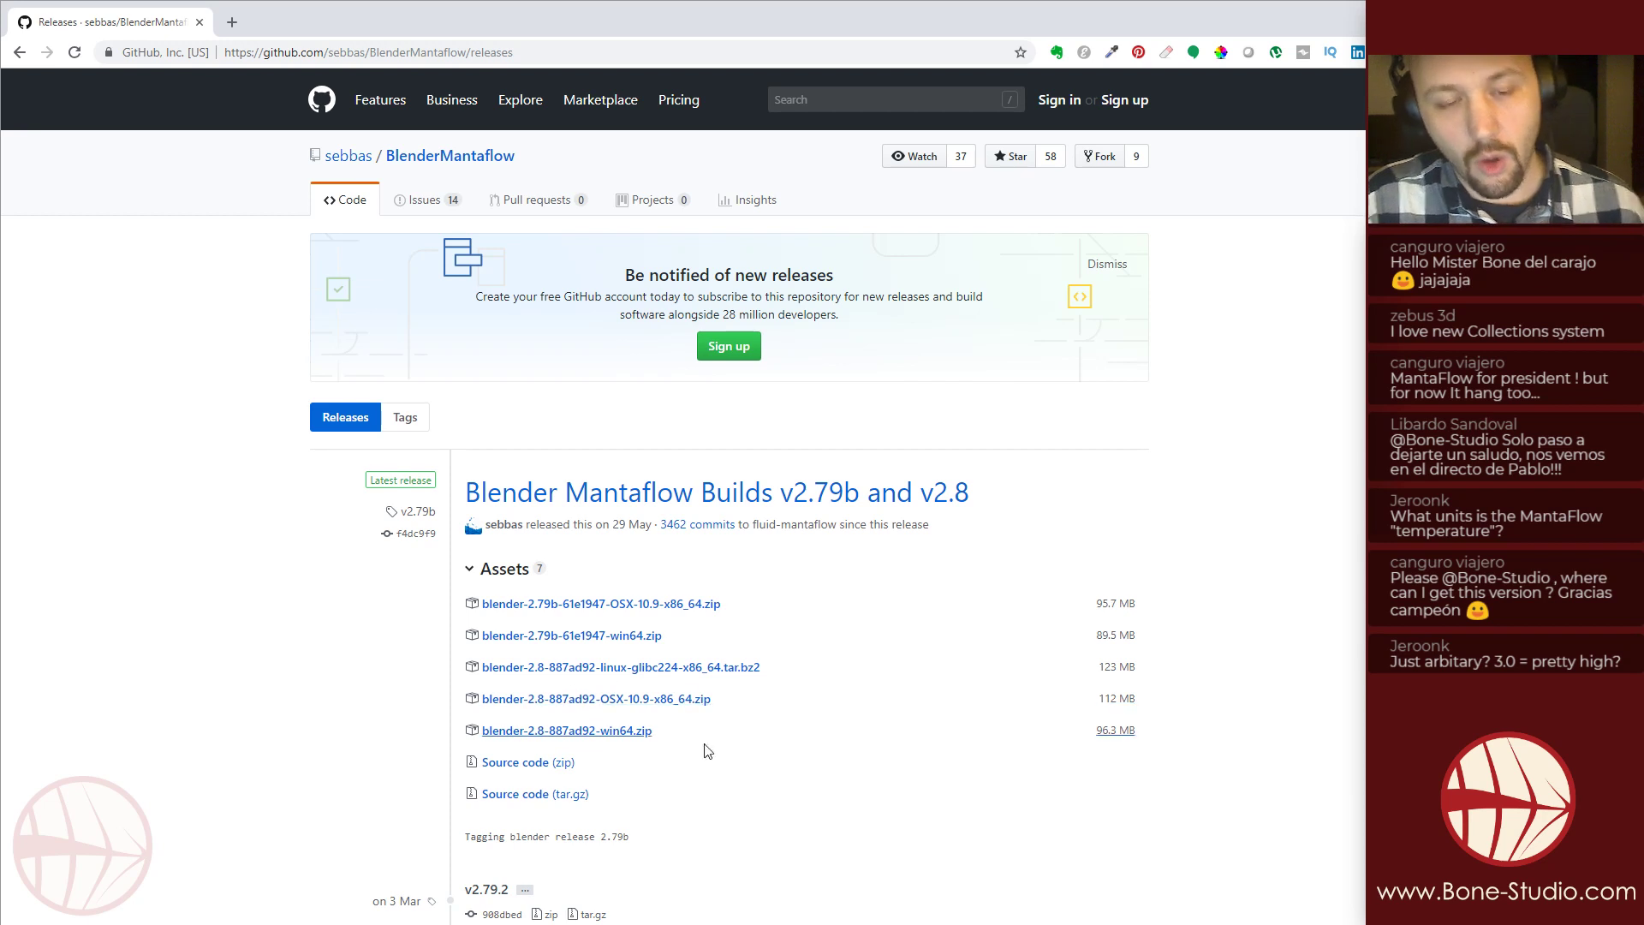
Select the full address of the BlenderMantaflow releases page for sharing, and switch back to Blender.
left_click(564, 45)
left_click(499, 921)
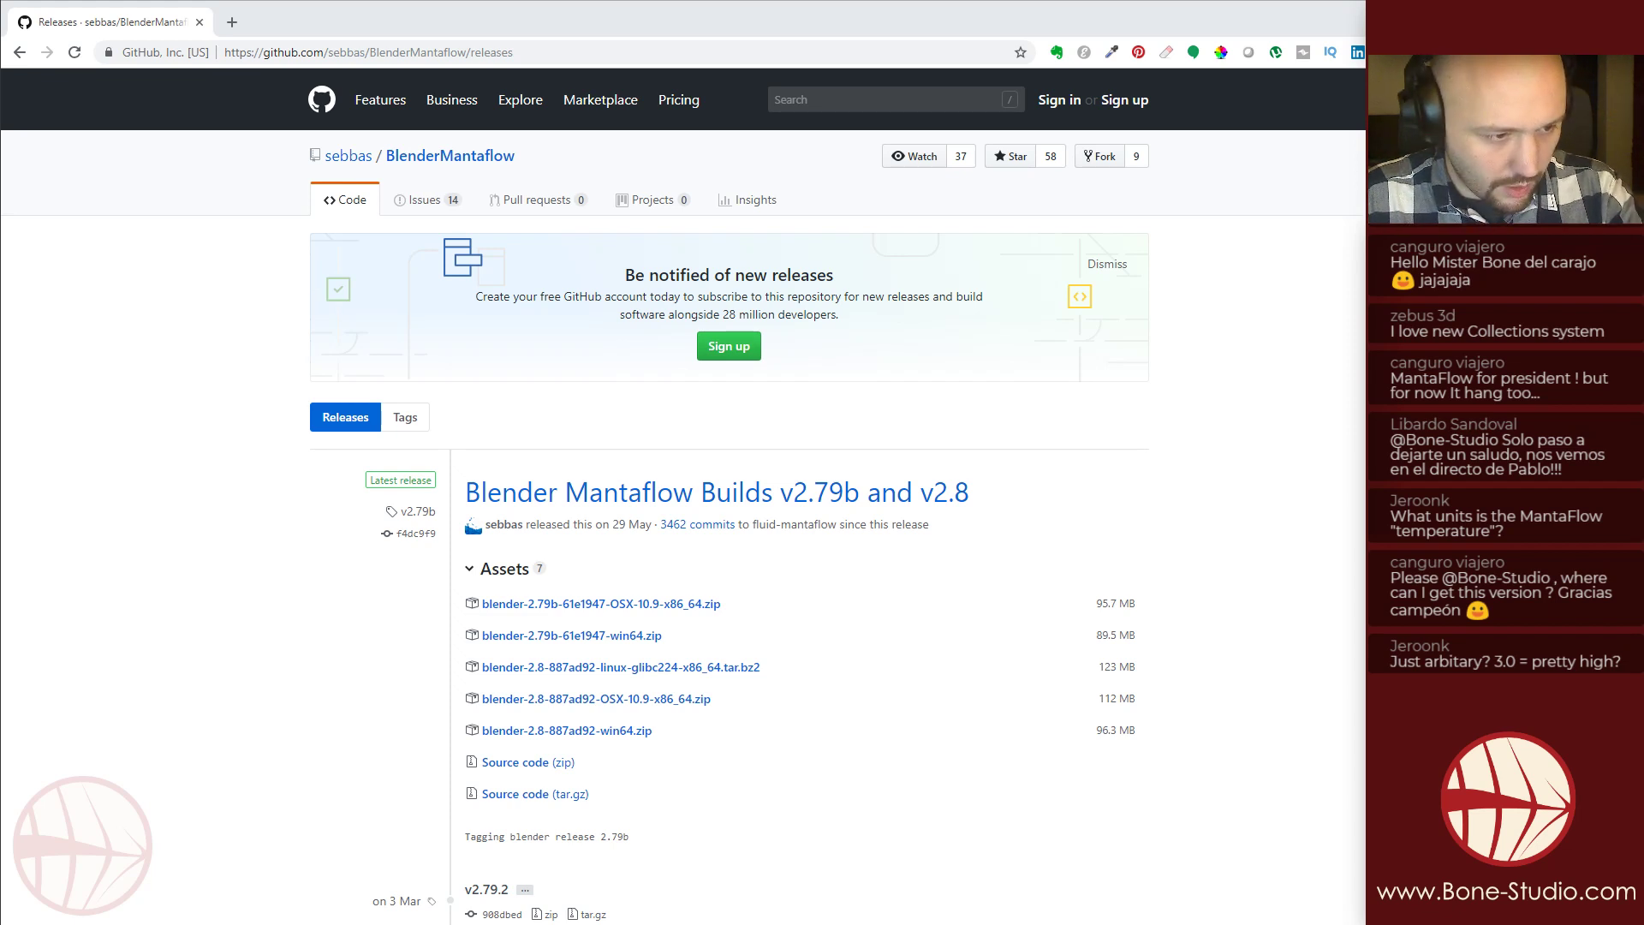
key("alt+Tab")
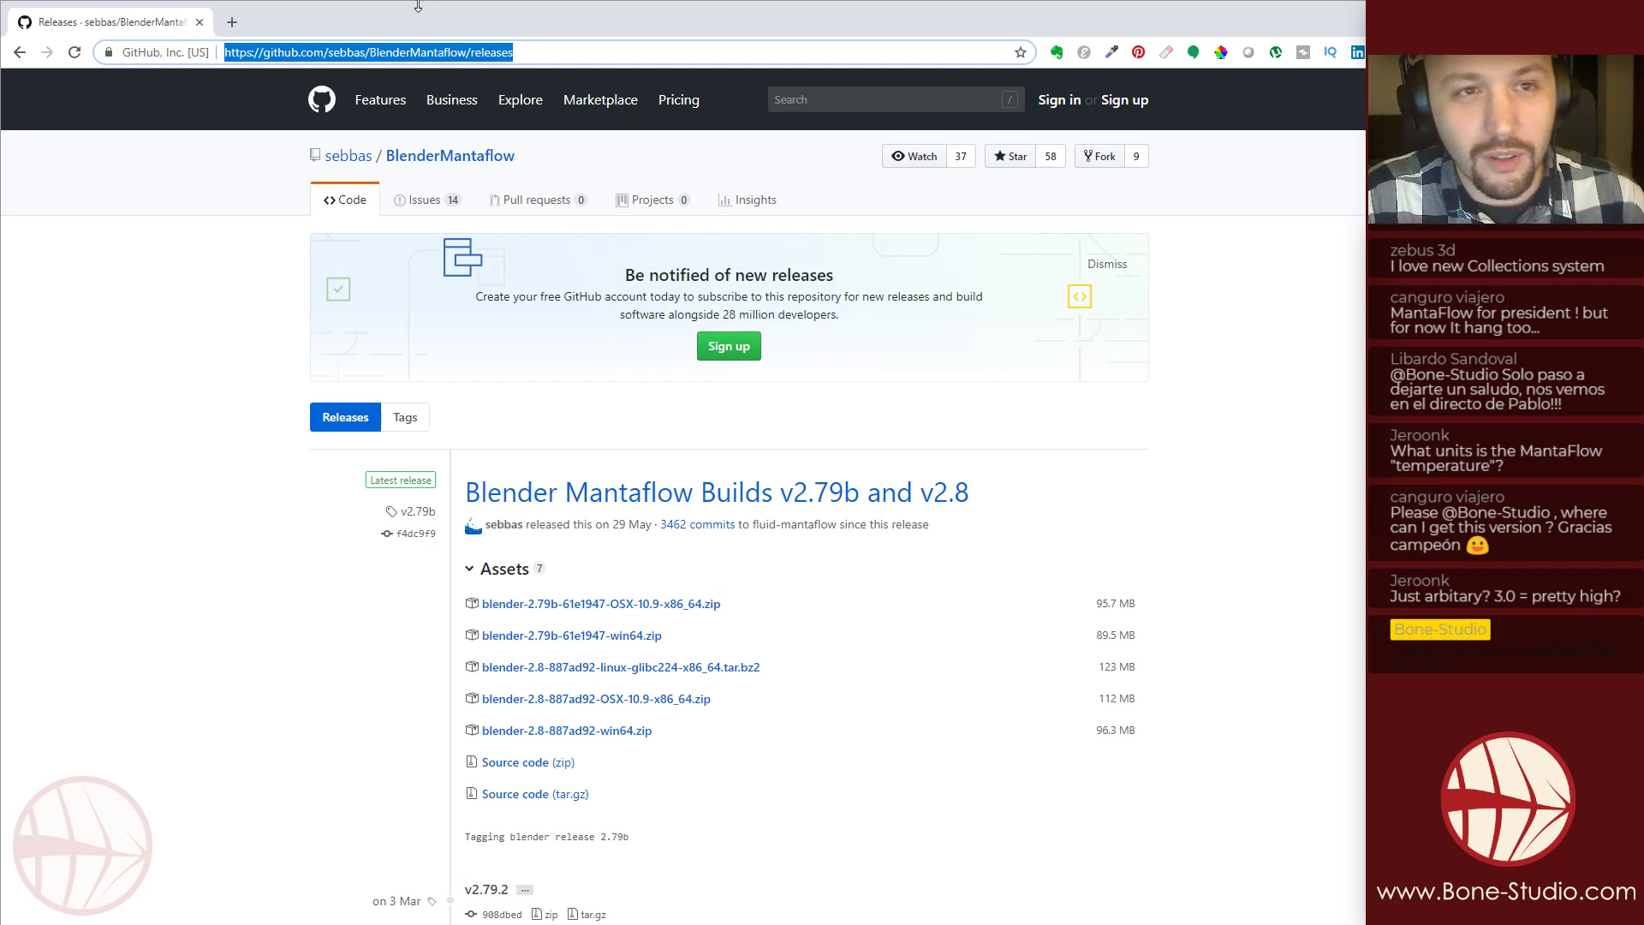
left_click(1360, 26)
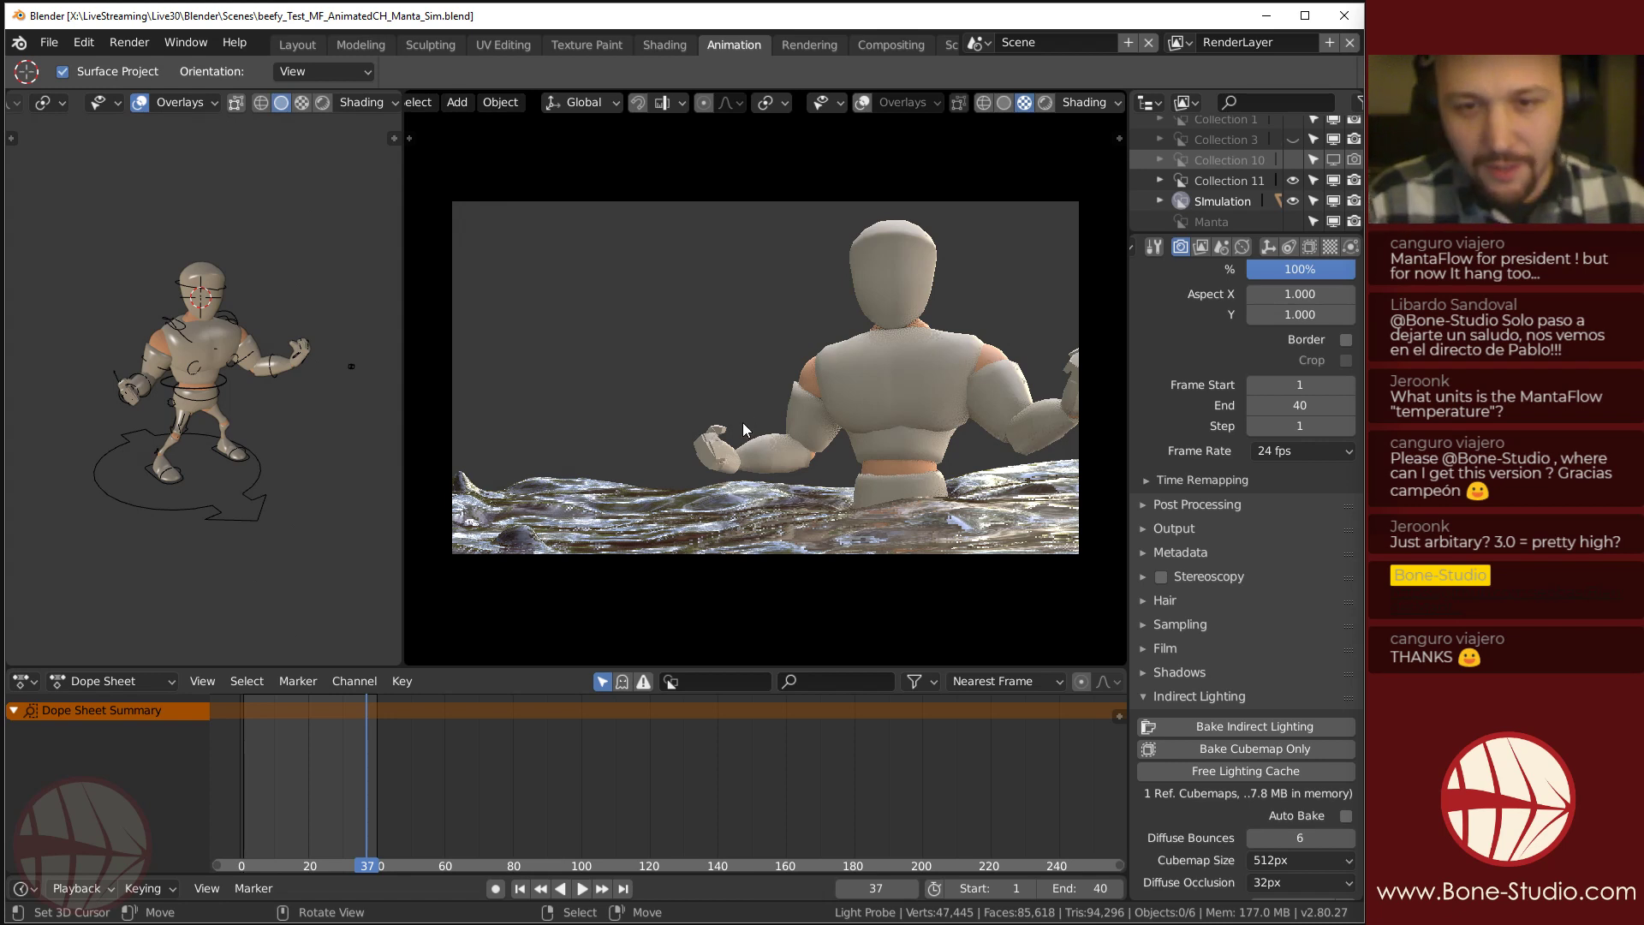
Play the fluid simulation from frame 1 in camera view, pausing at frame 16 to examine the splash around the character.
key("shift+Left")
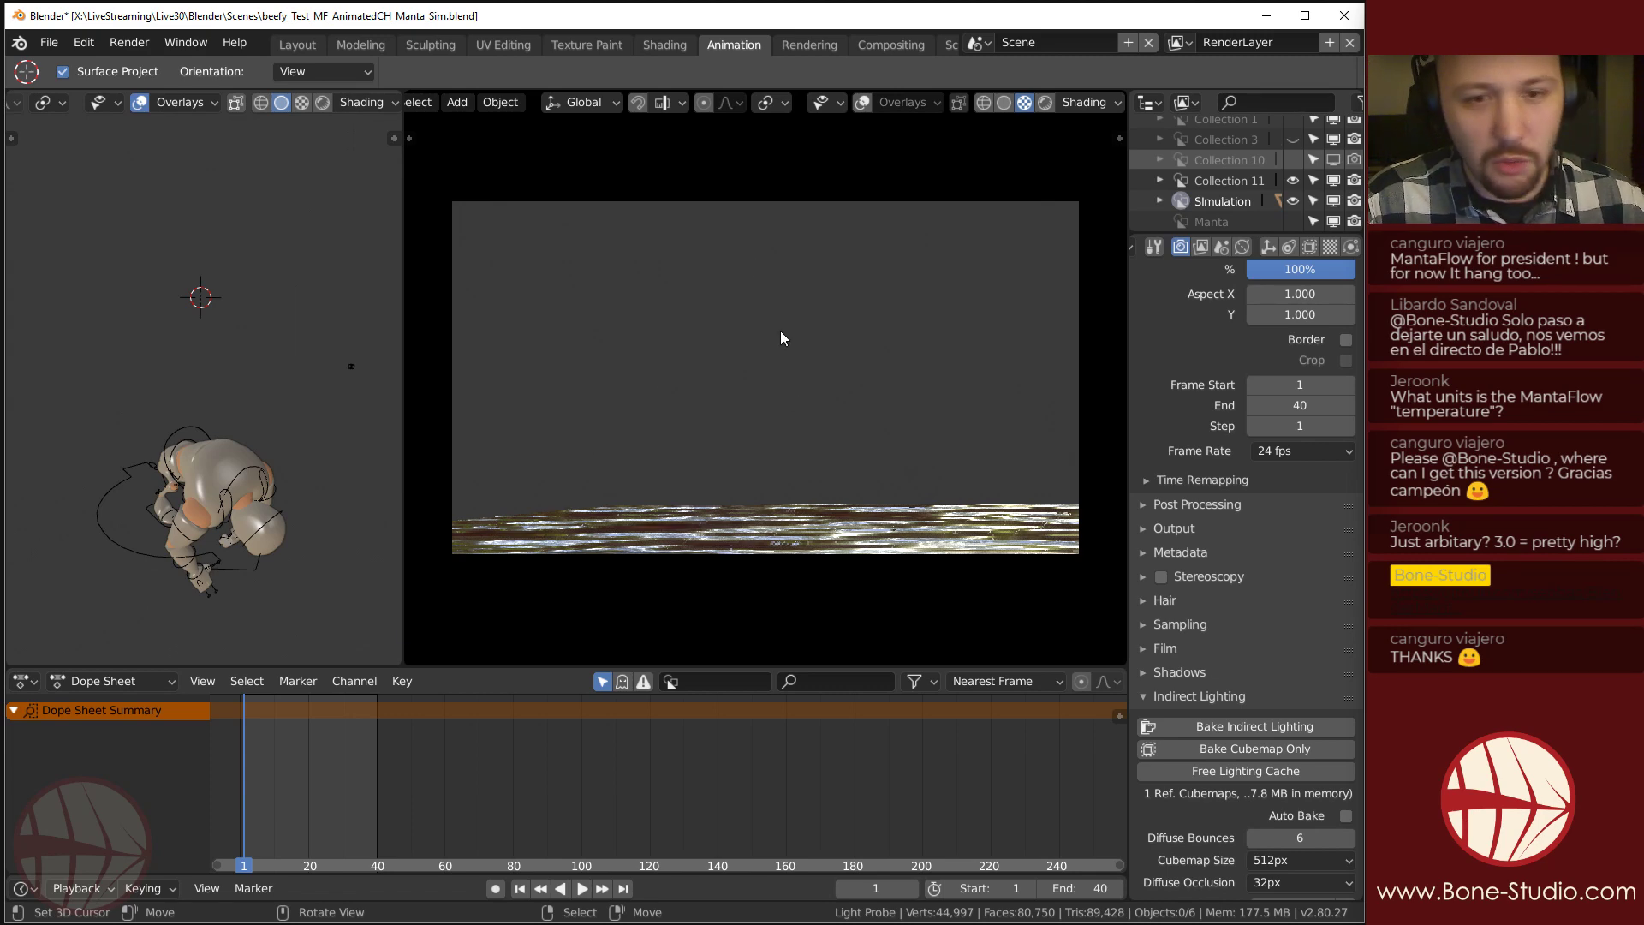
key("space")
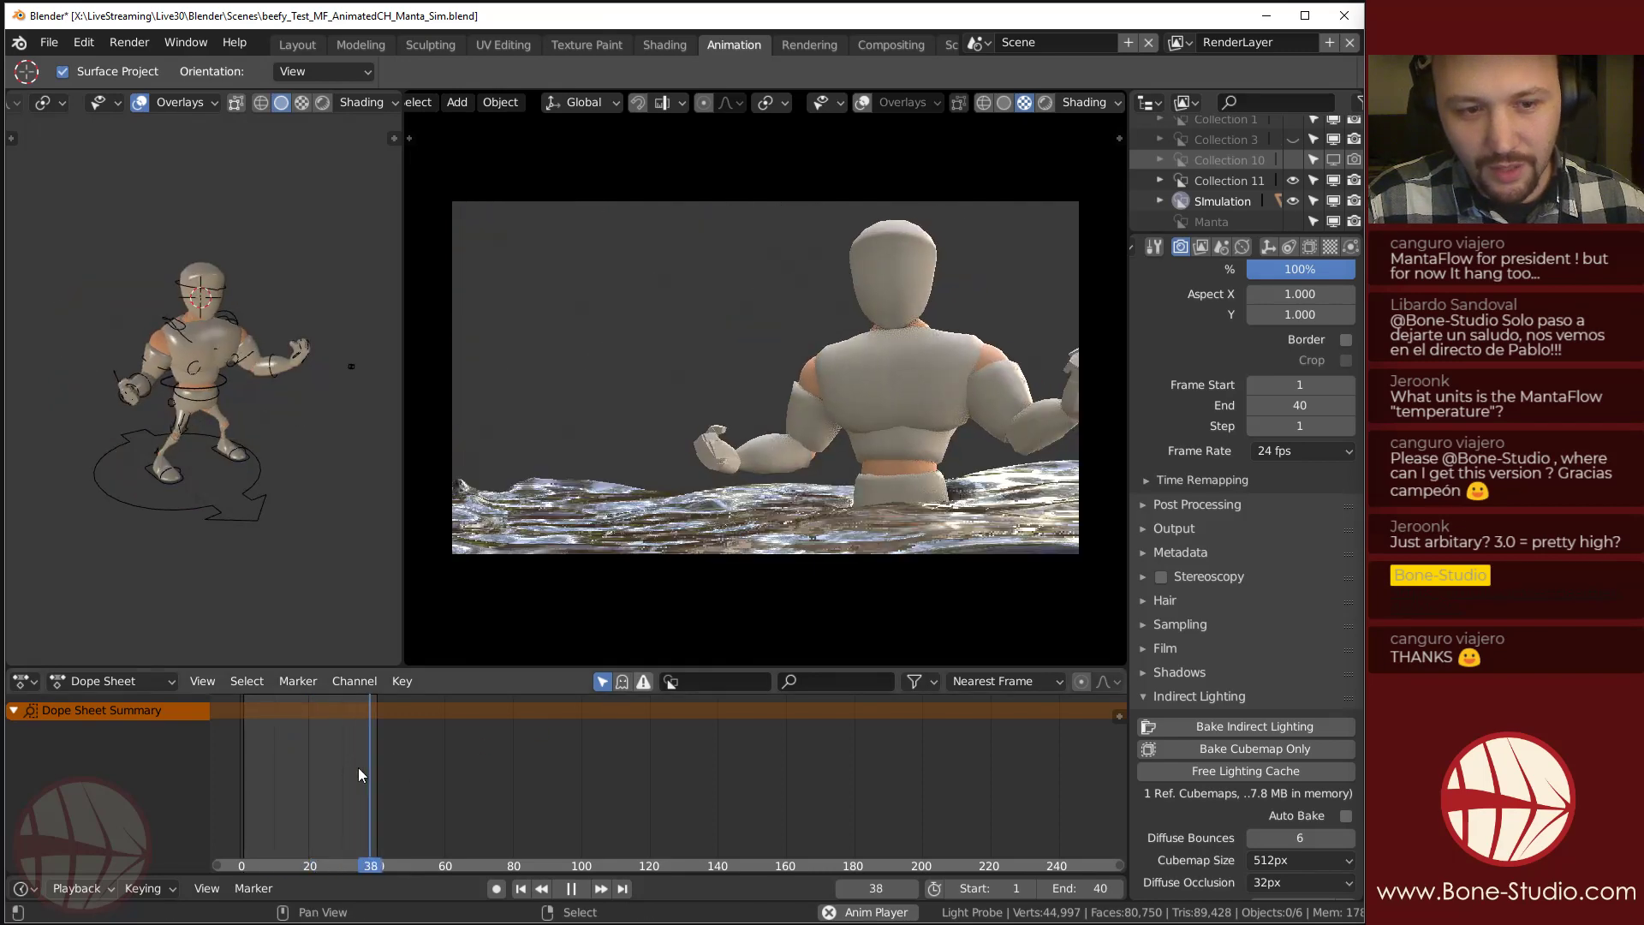
left_click(305, 789)
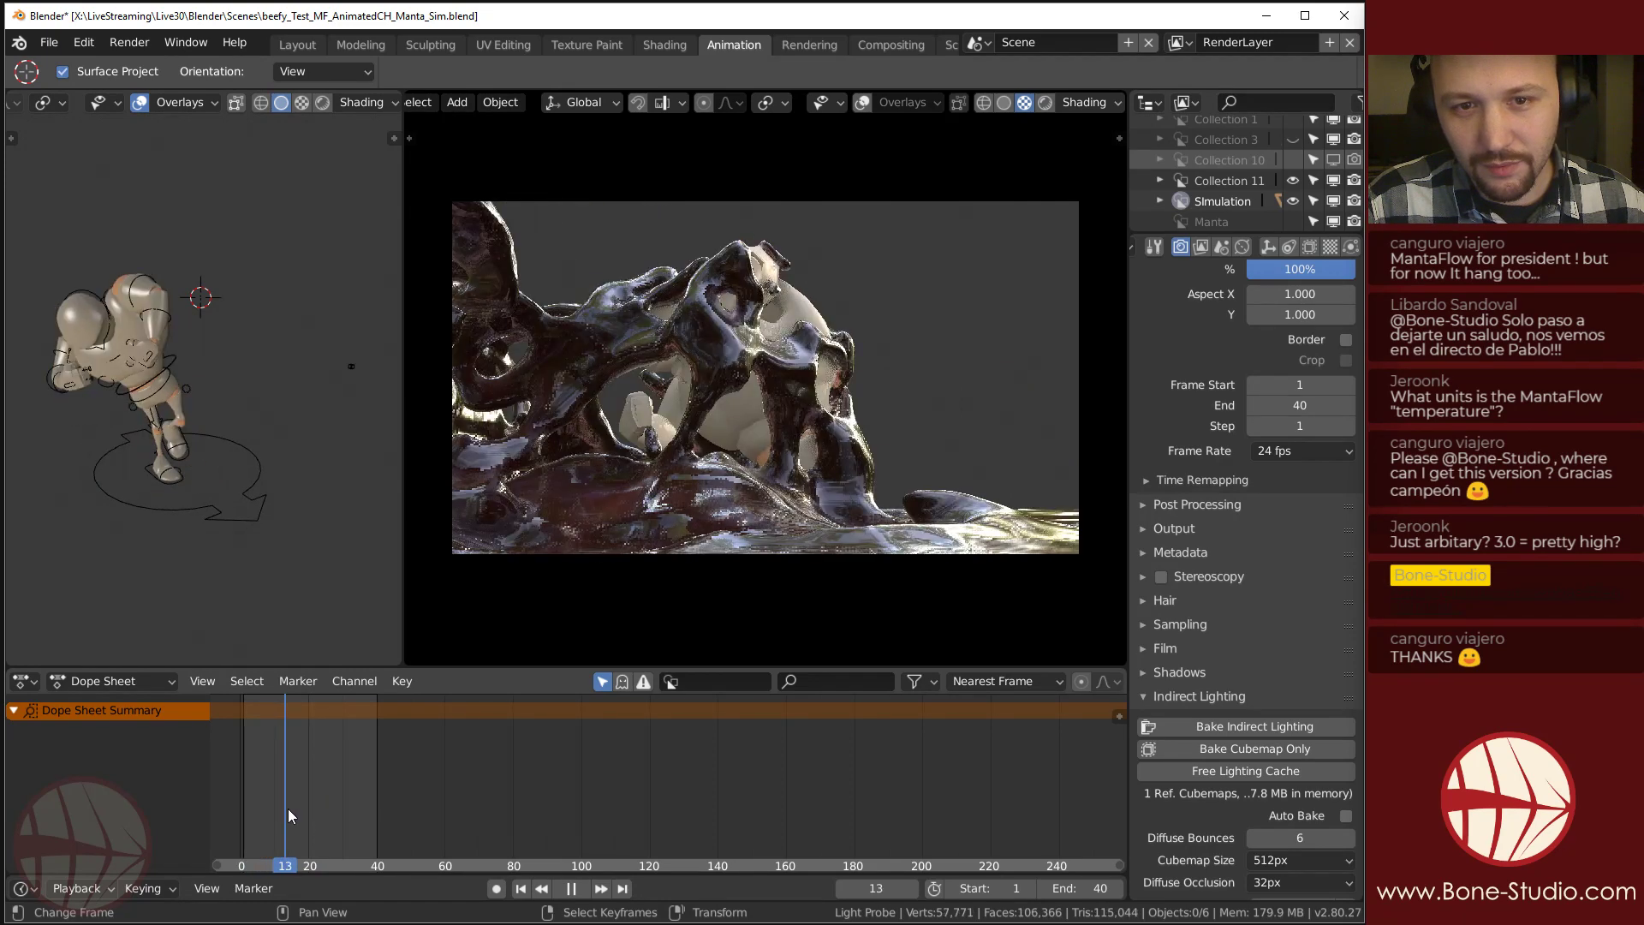
key("space")
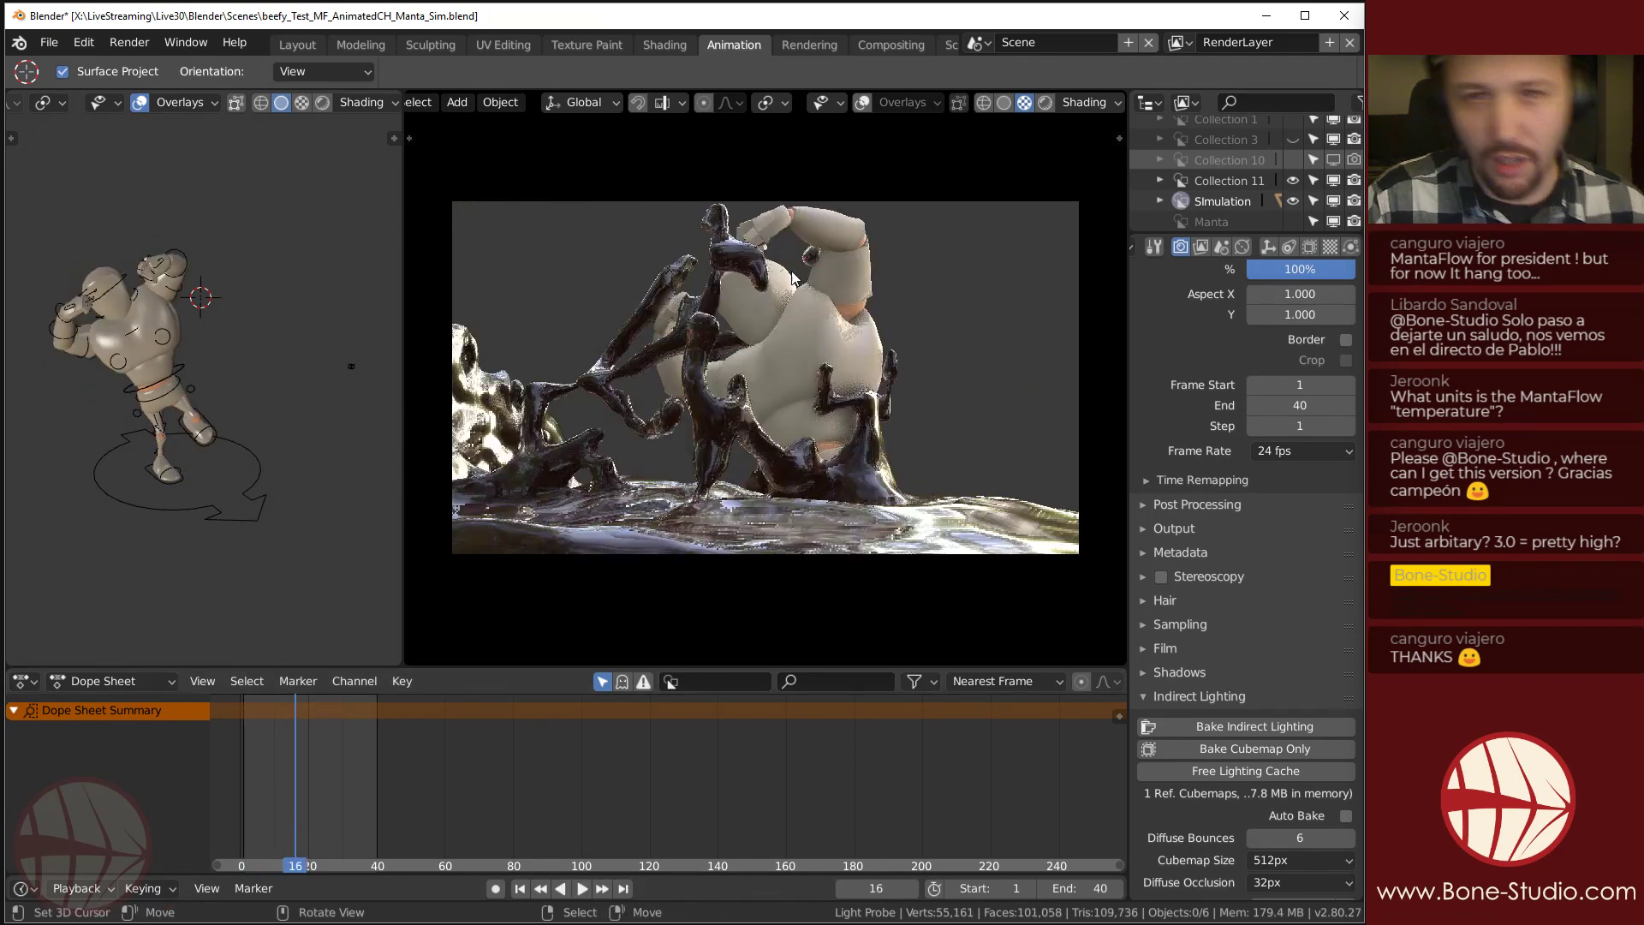
key("space")
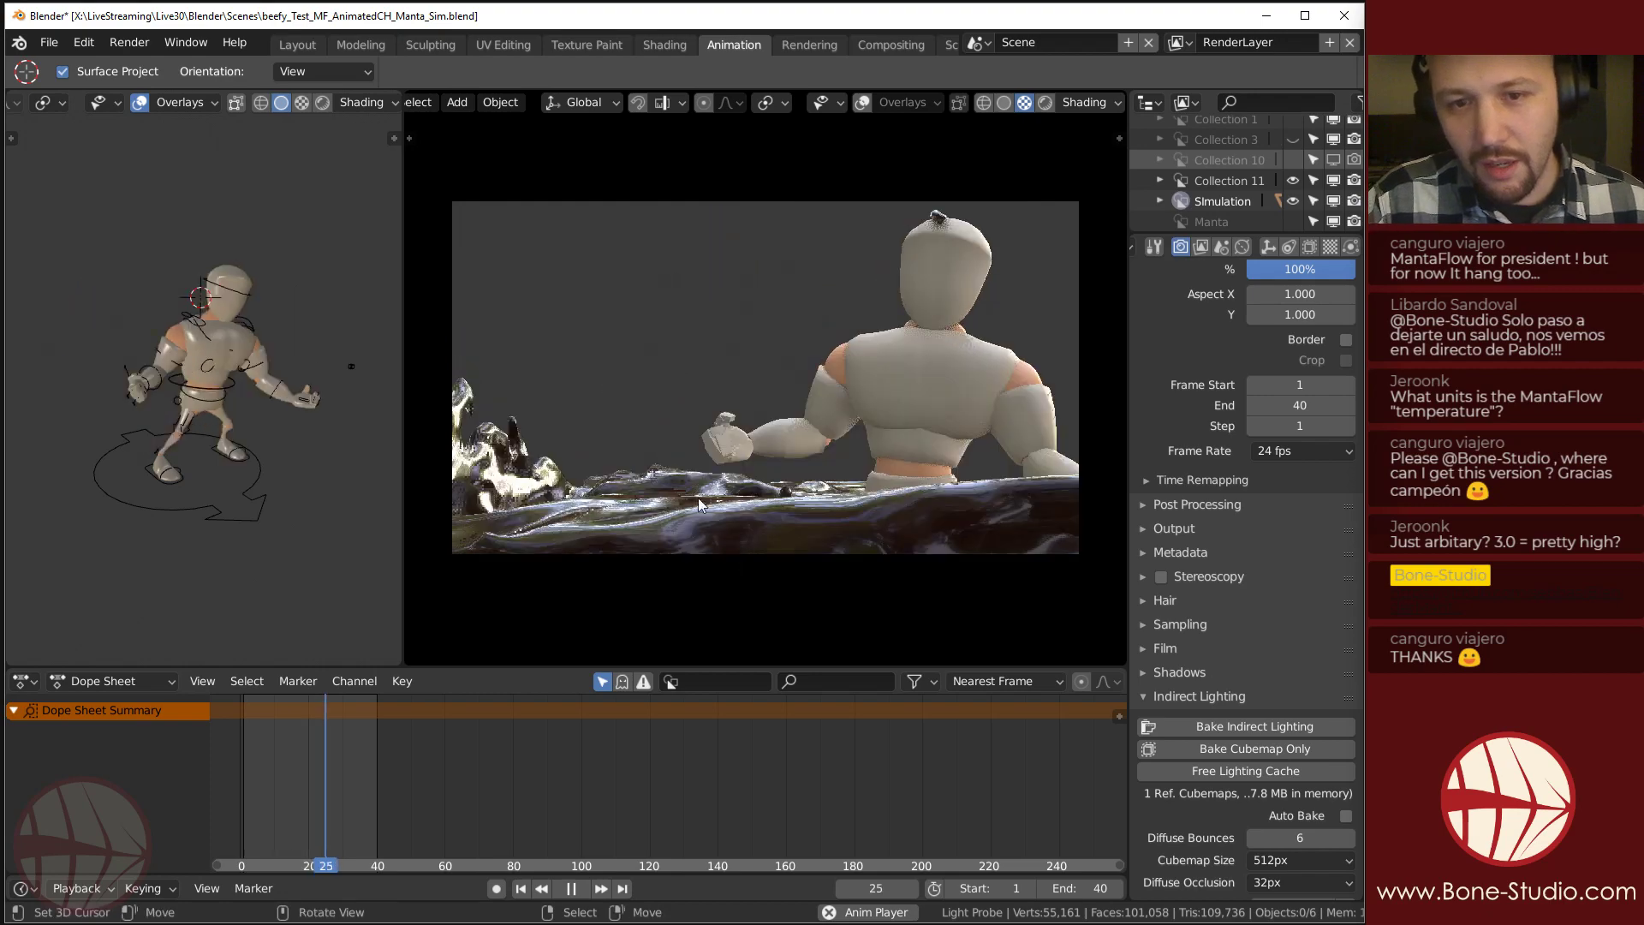
key("space")
Play the simulation from an angle outside the camera, stop at frame 35, and return to the camera view.
middle_click_drag(769, 413, 959, 439)
key("space")
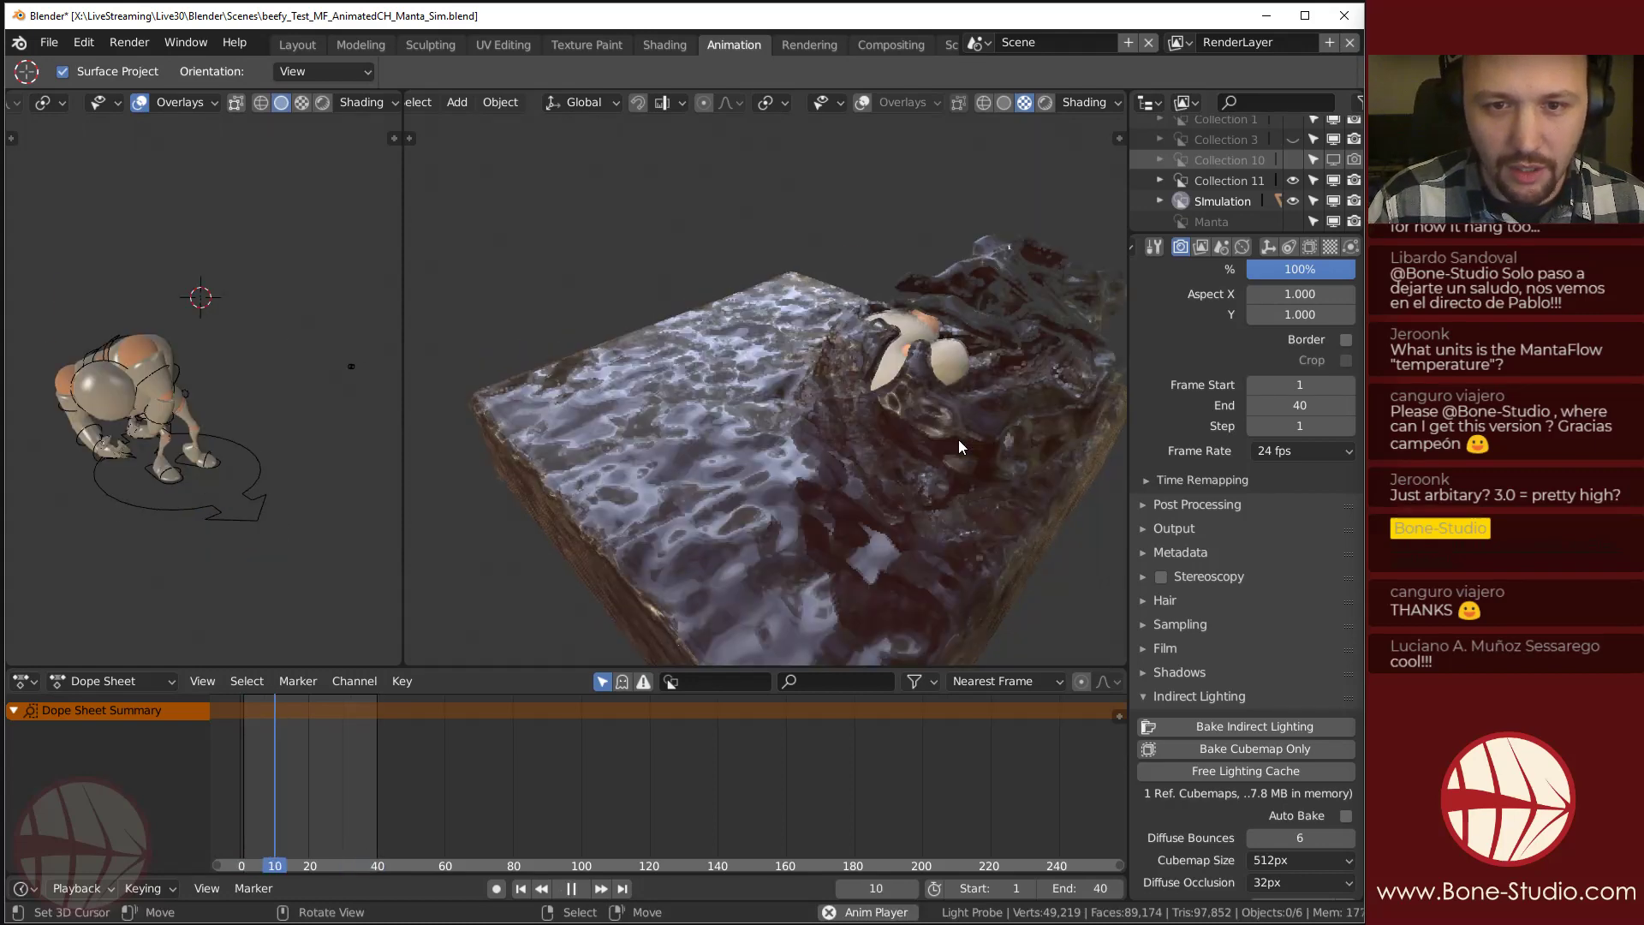
key("space")
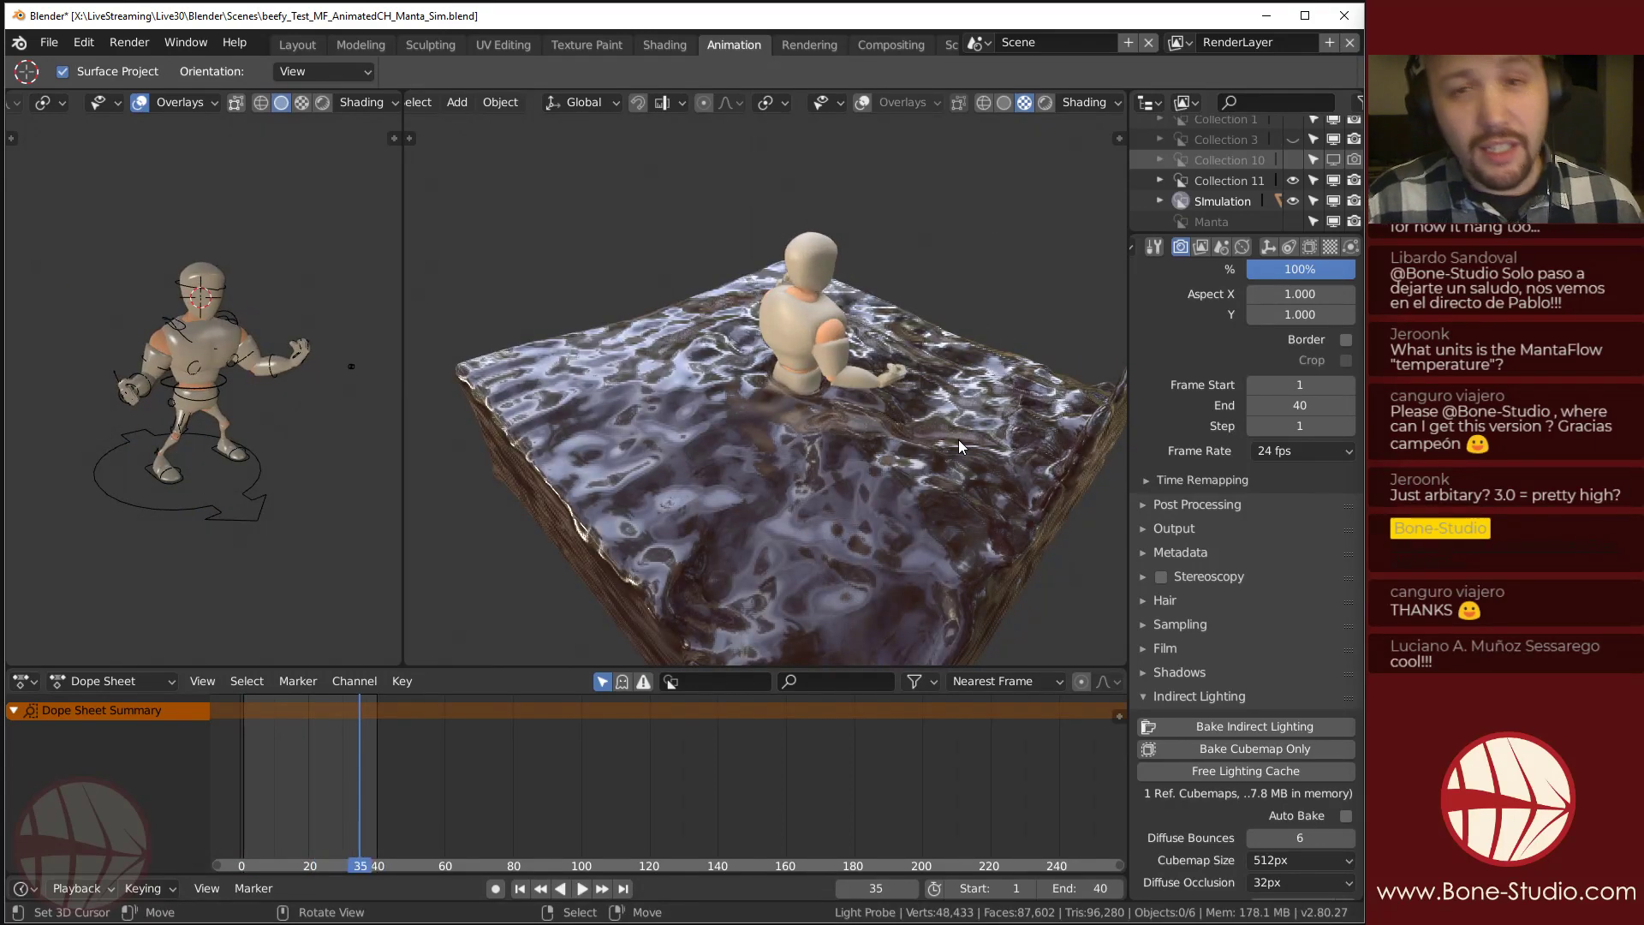
middle_click_drag(958, 439, 907, 337)
key("KP_0")
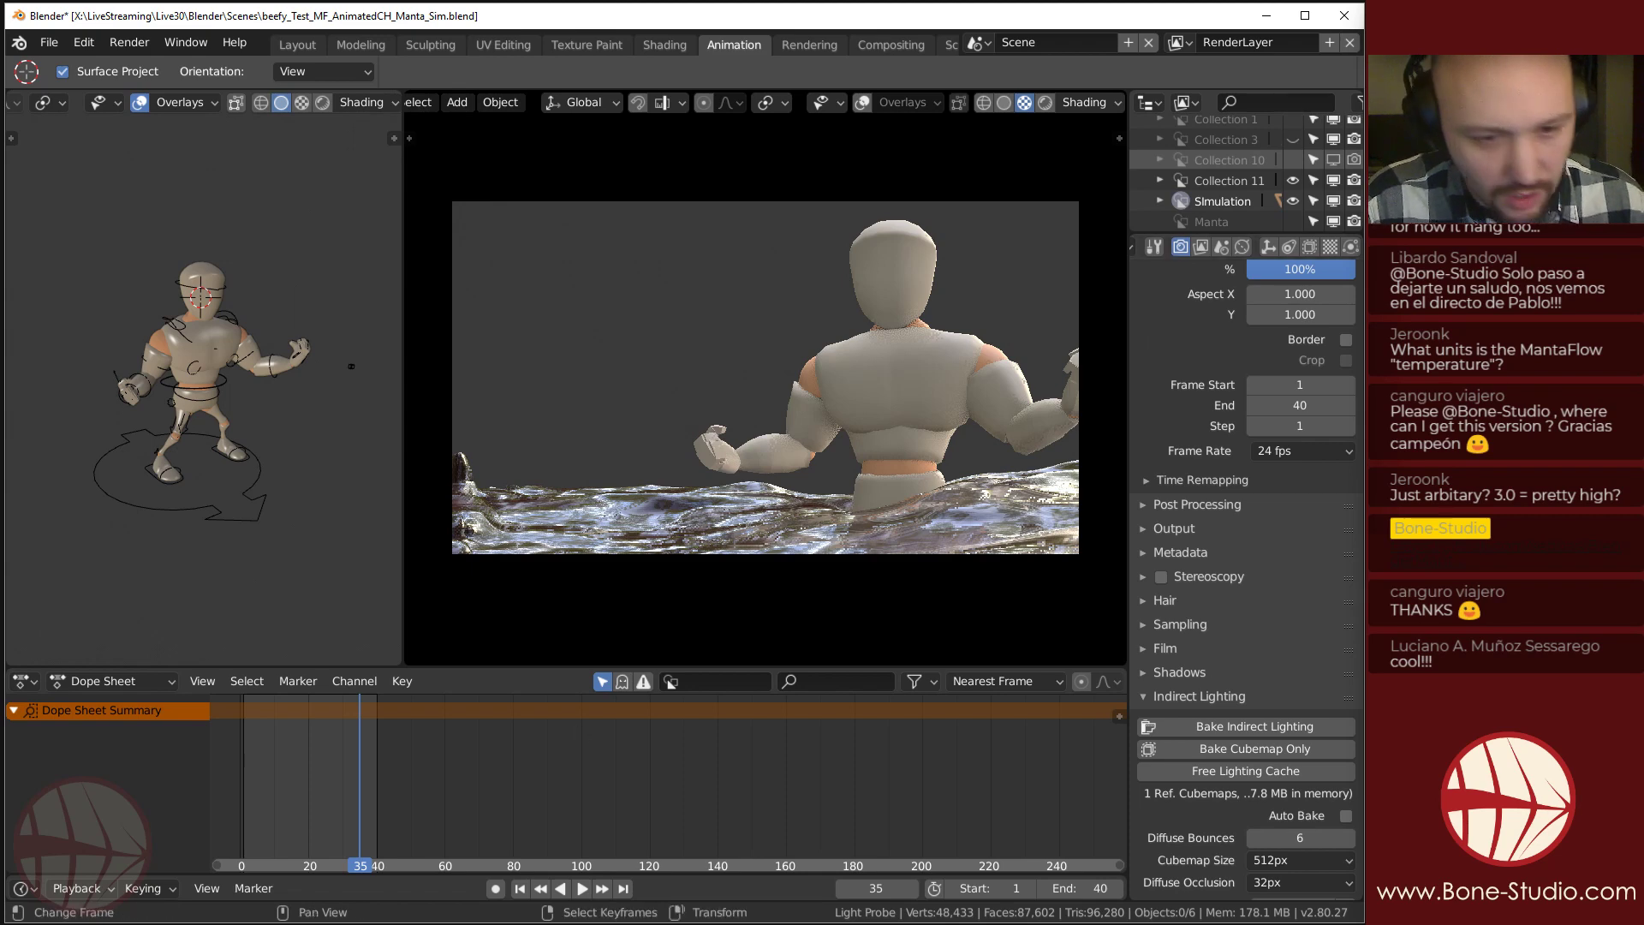
Set the current frame to 19 and render the image with Eevee.
left_click_drag(344, 796, 306, 799)
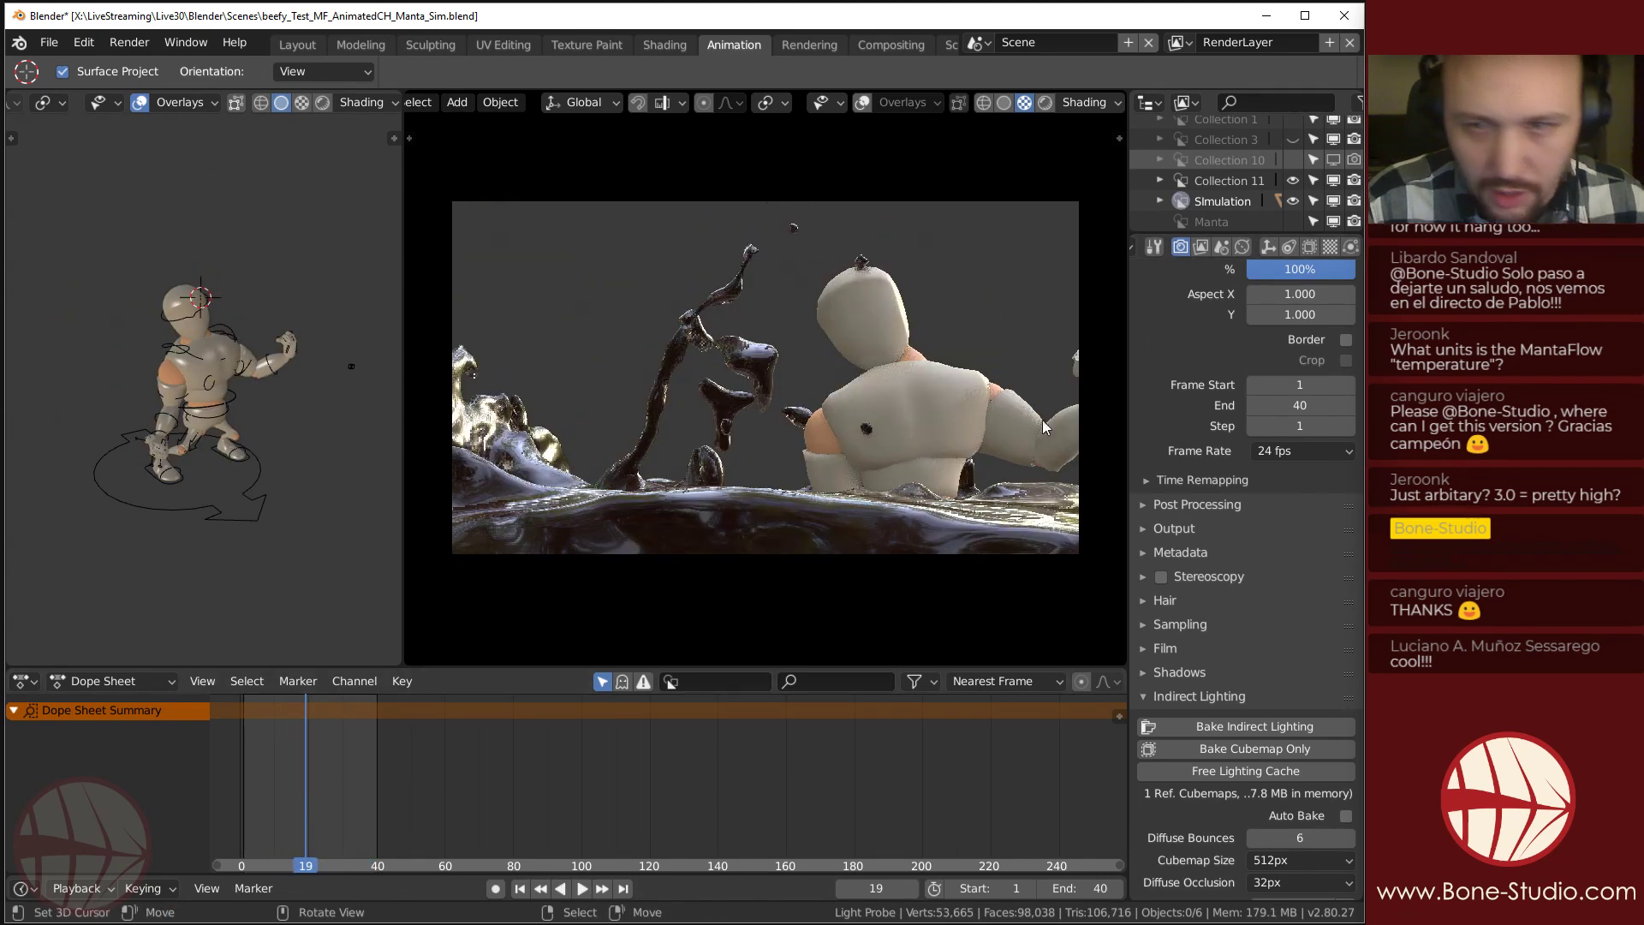
scroll(1195, 343, "up", 2)
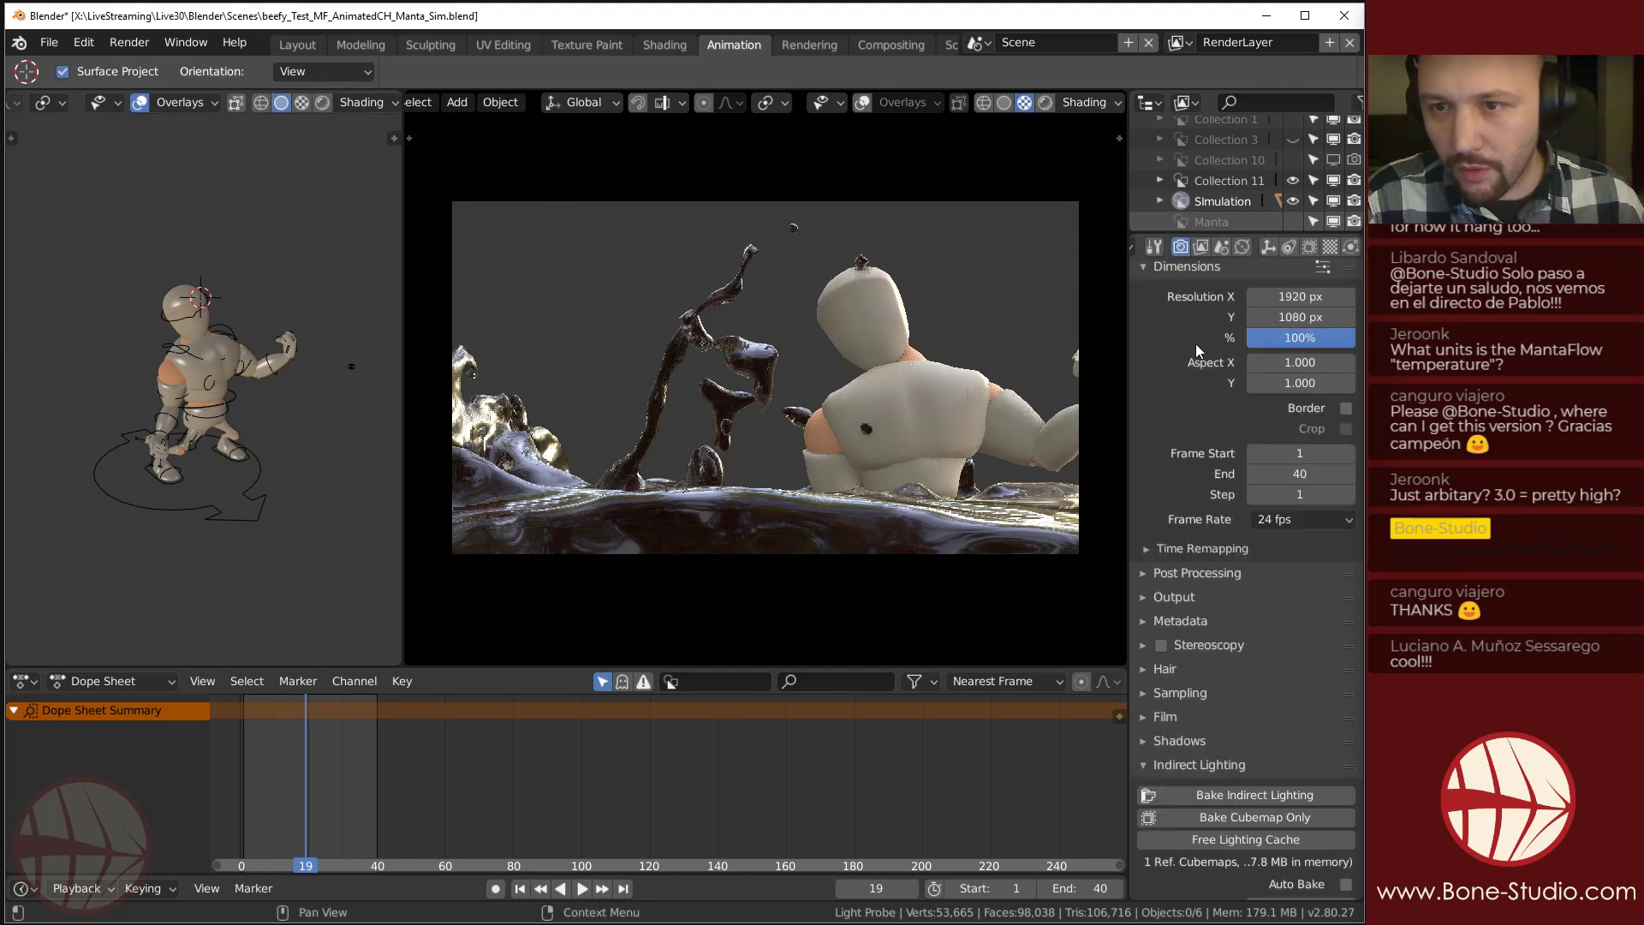
scroll(1196, 347, "up", 2)
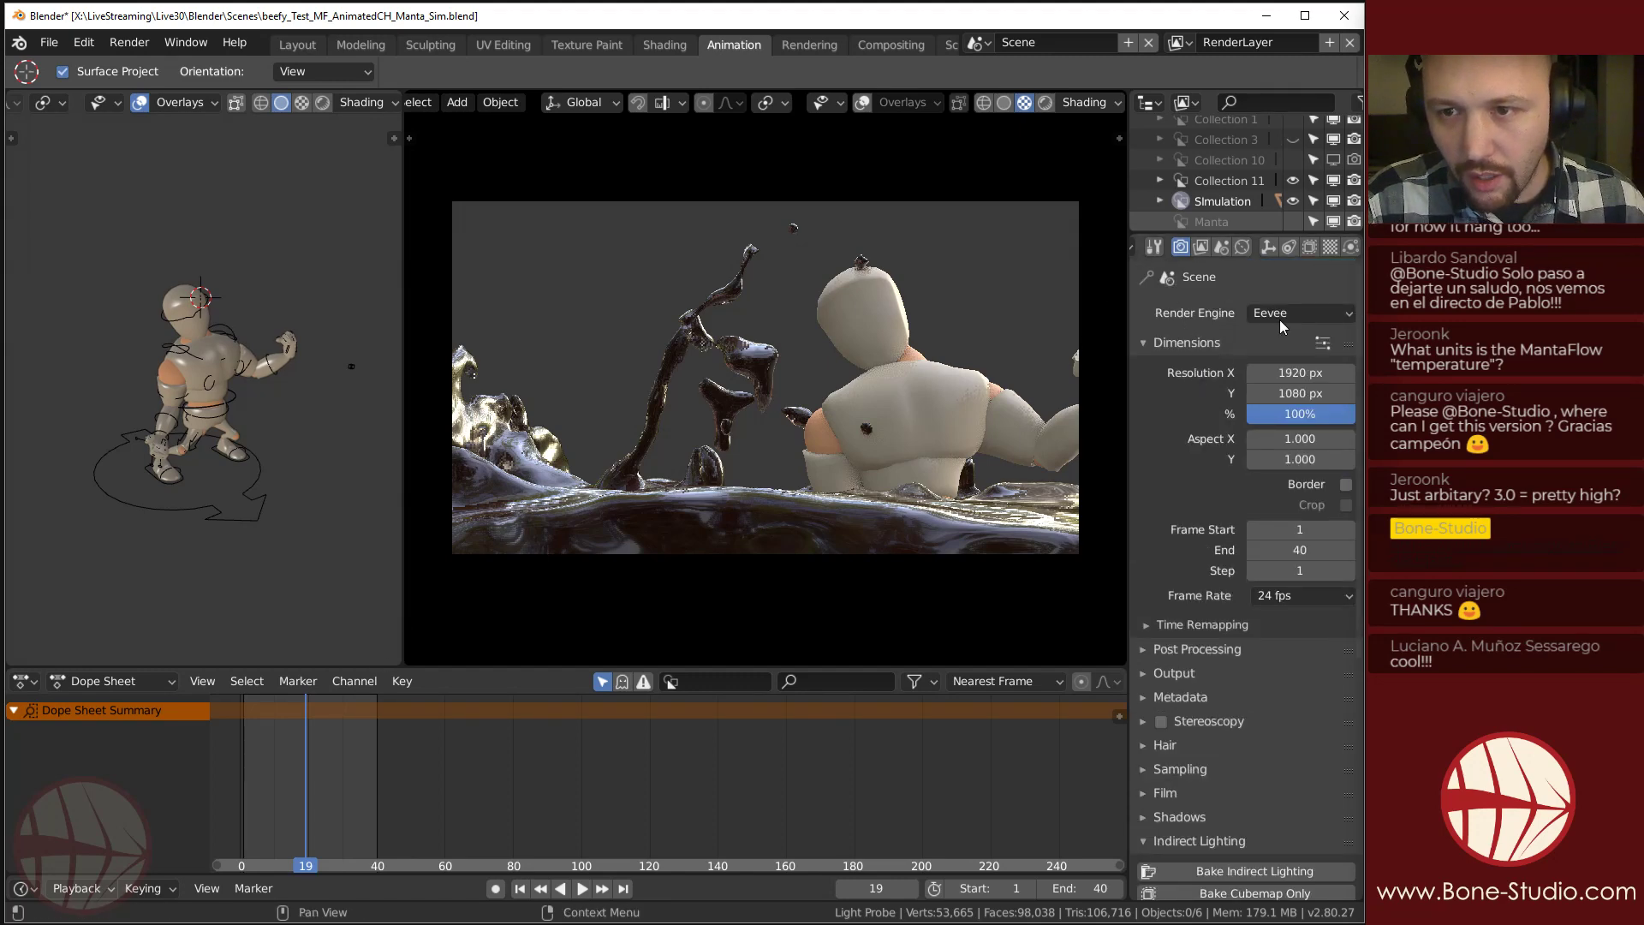
key("F12")
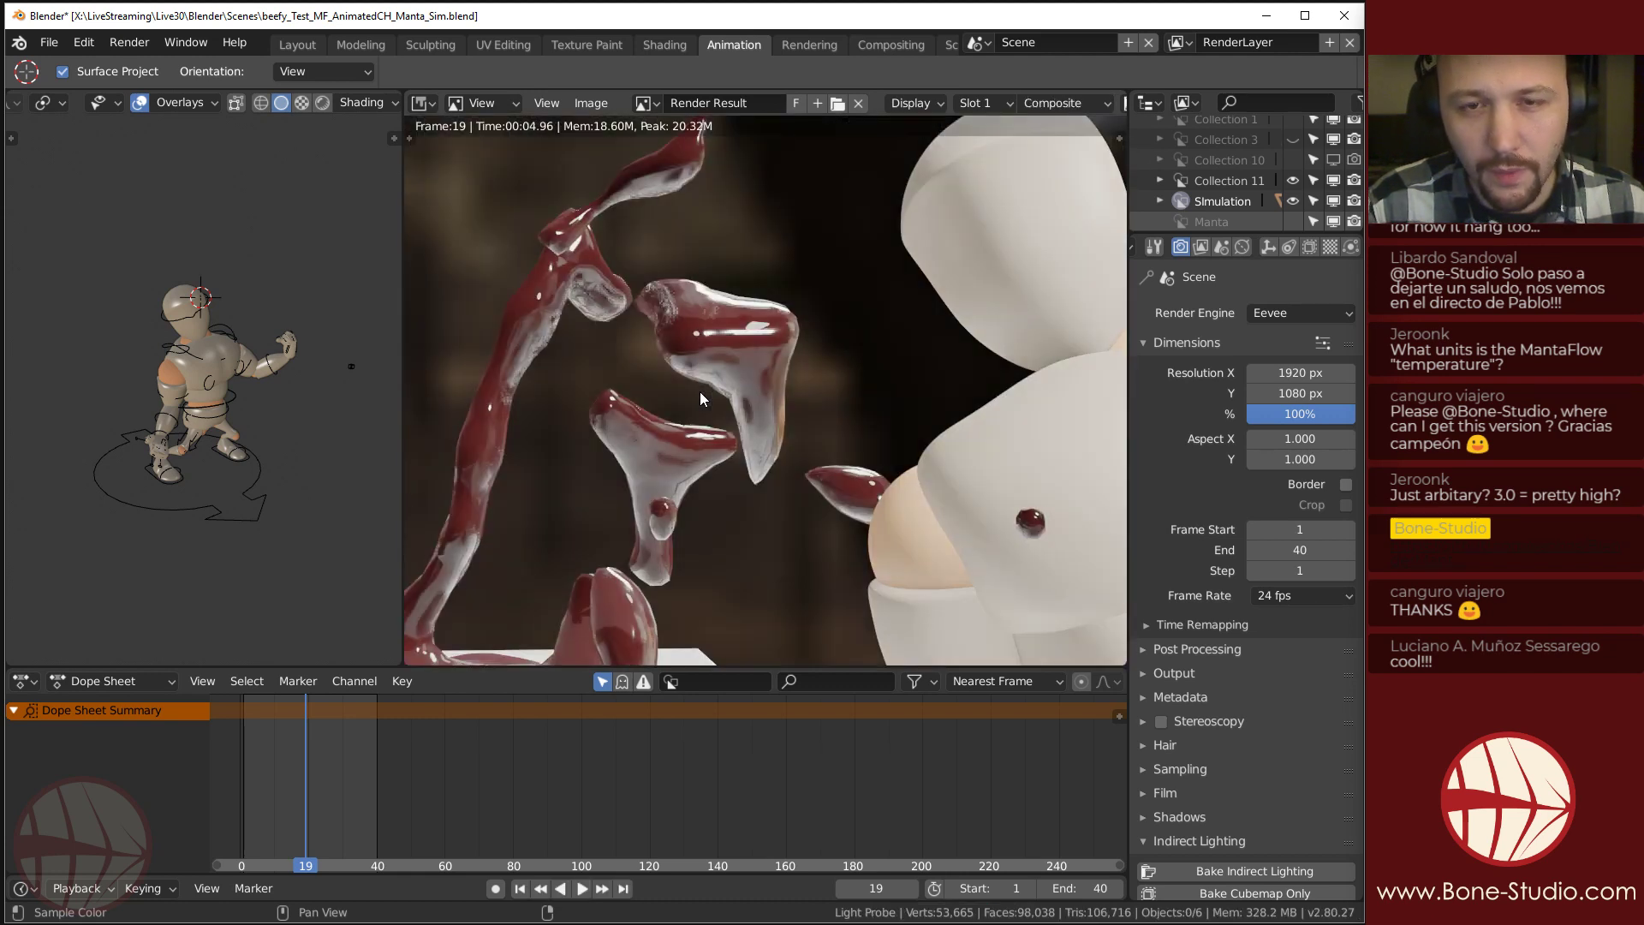
Examine the rendered splash and the Eevee render settings, and close the render result.
scroll(754, 413, "up", 1)
scroll(834, 459, "down", 1)
scroll(842, 478, "up", 1)
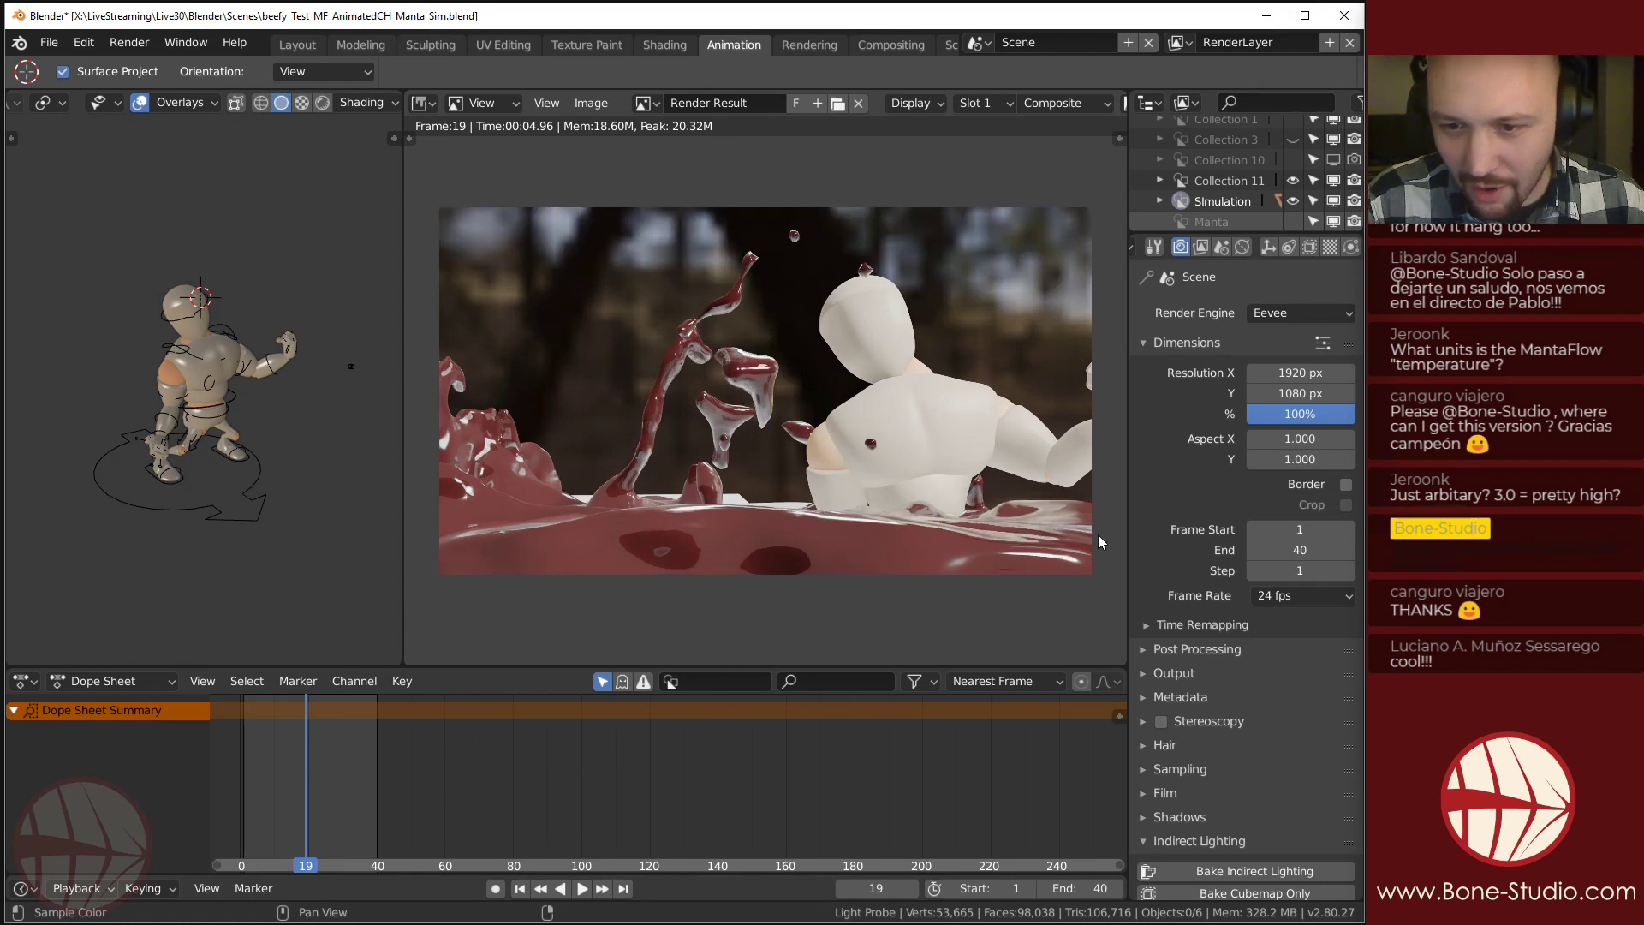
scroll(1191, 631, "down", 10)
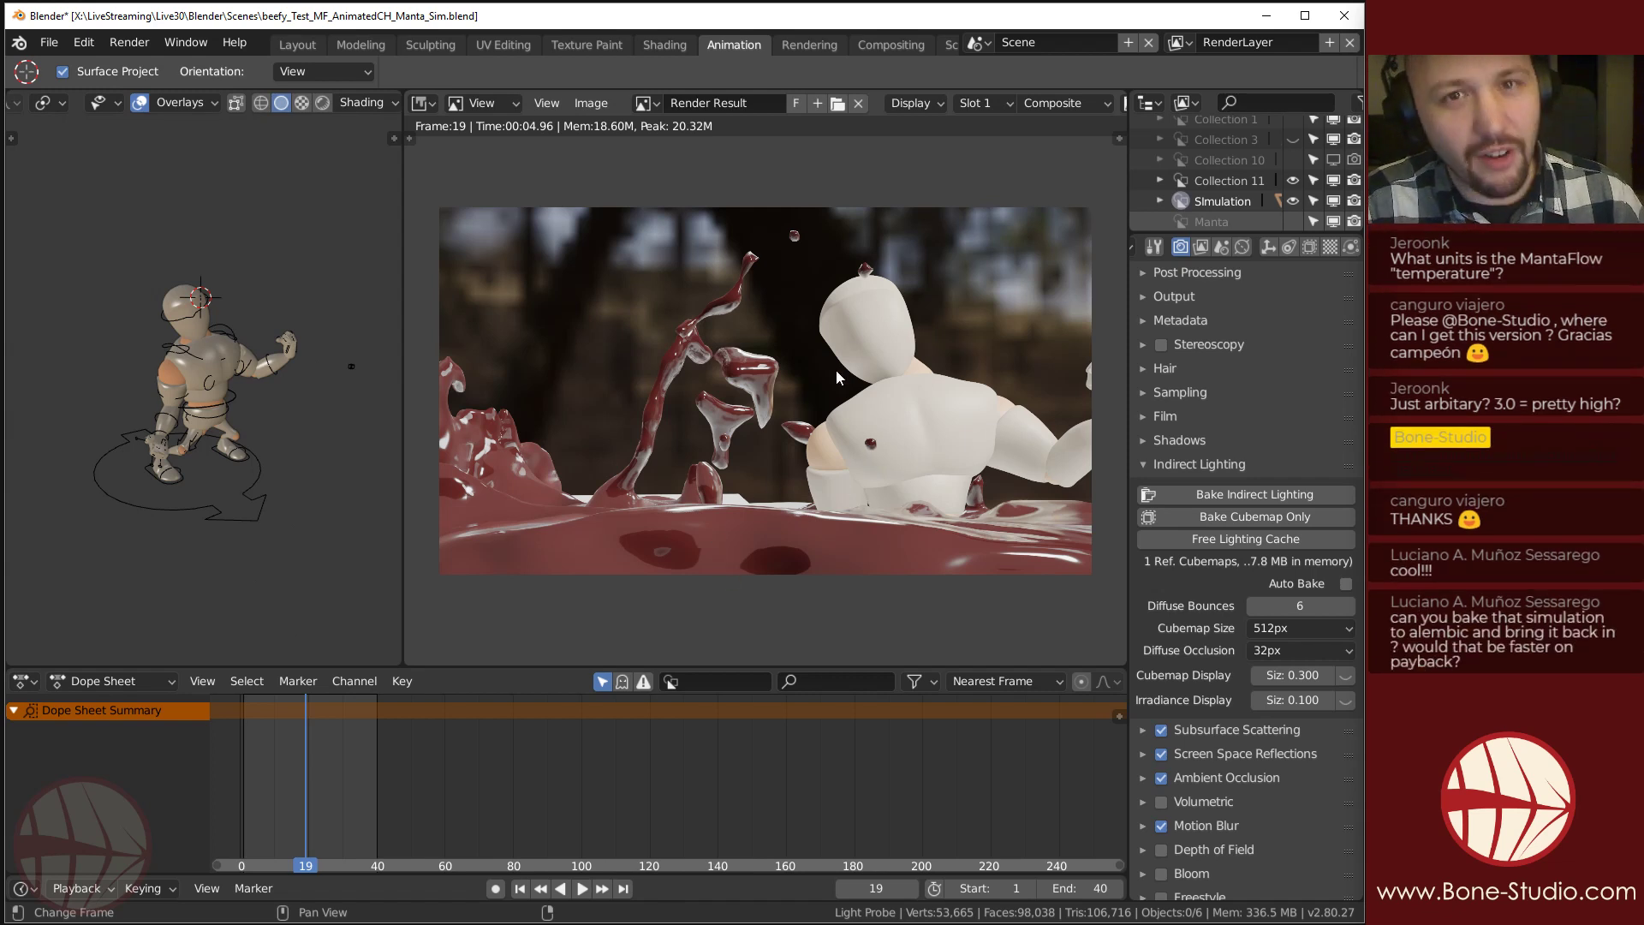
key("Escape")
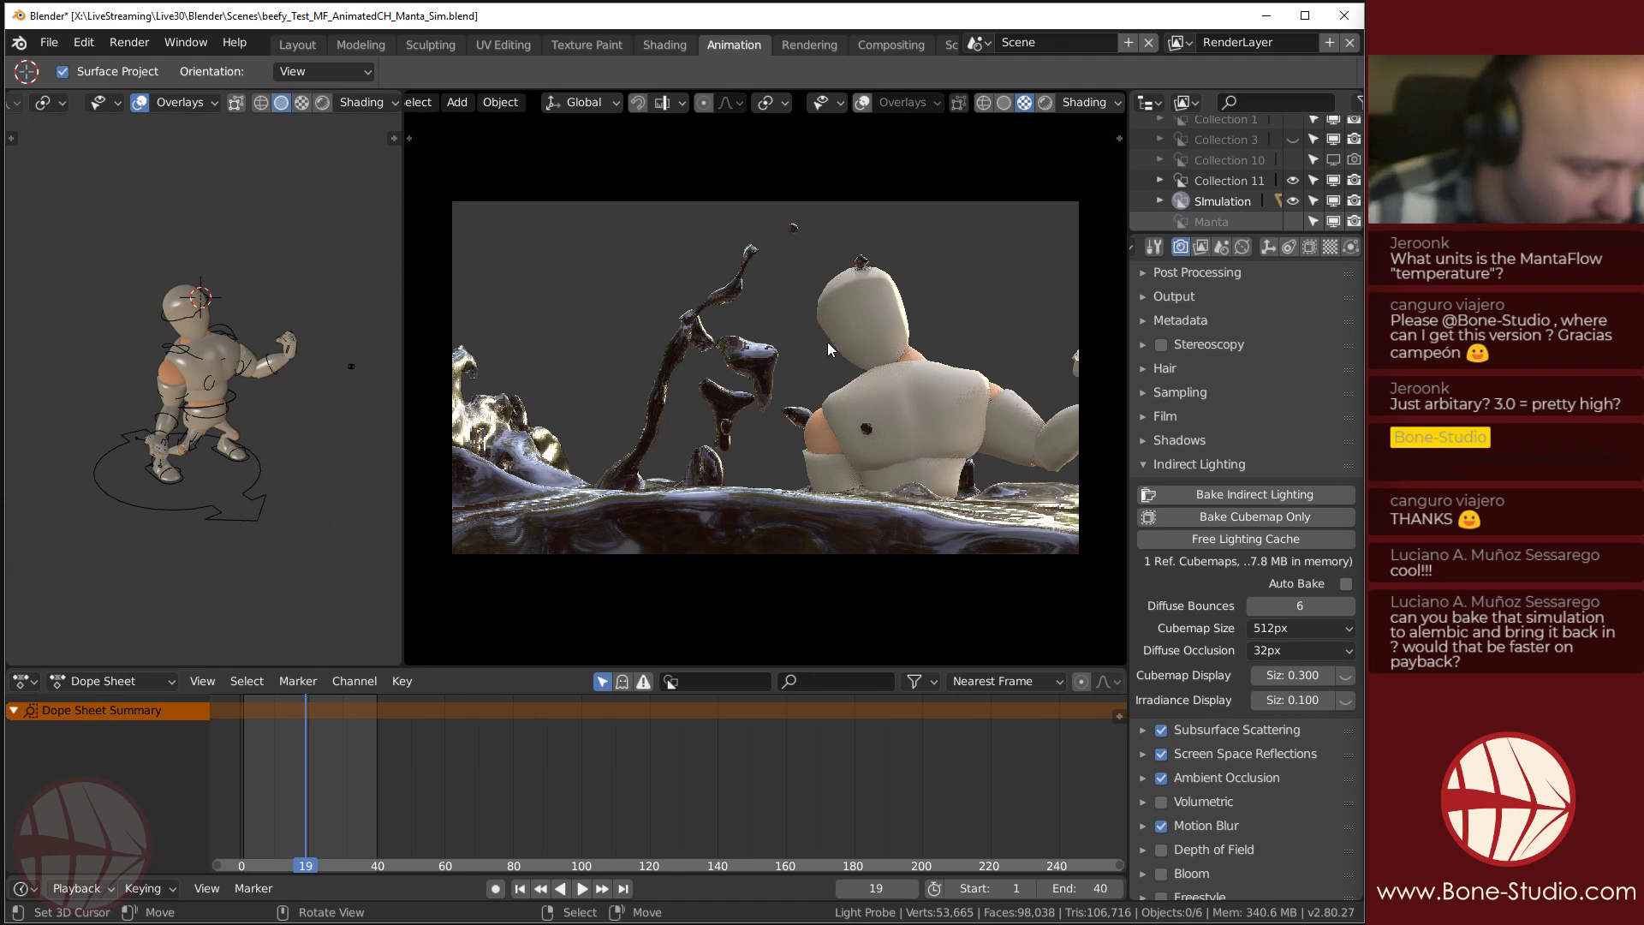
Select the liquid Domain object and start an Alembic (.abc) export.
middle_click_drag(733, 481, 421, 274)
left_click(716, 460)
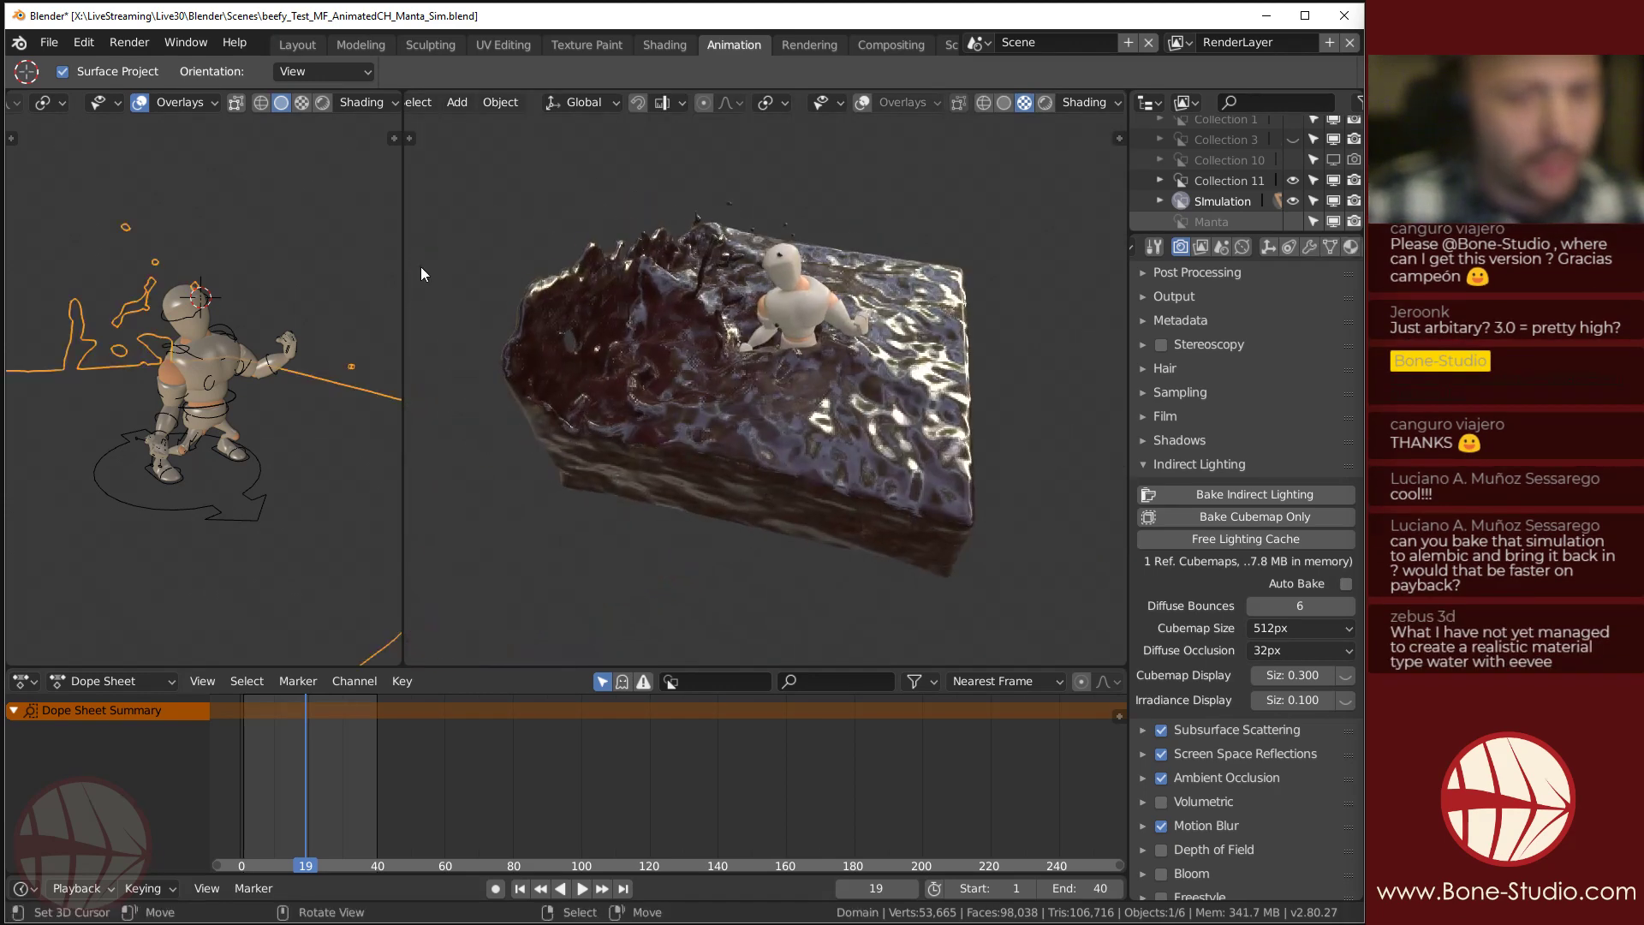
left_click(48, 42)
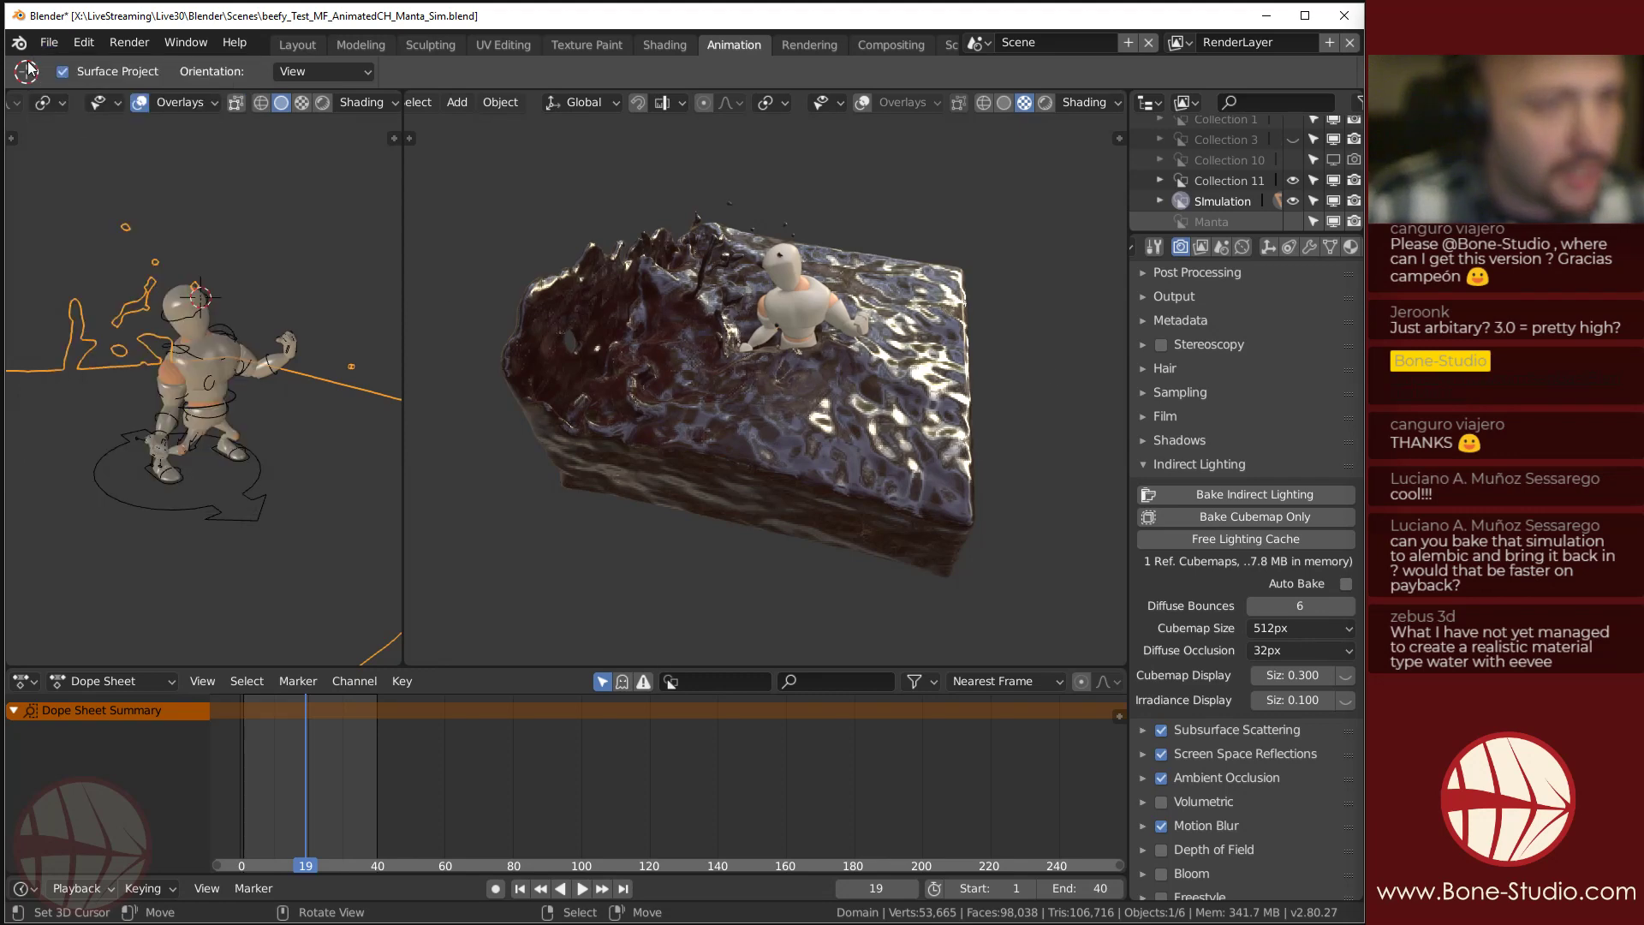
left_click(49, 42)
mouse_move(116, 439)
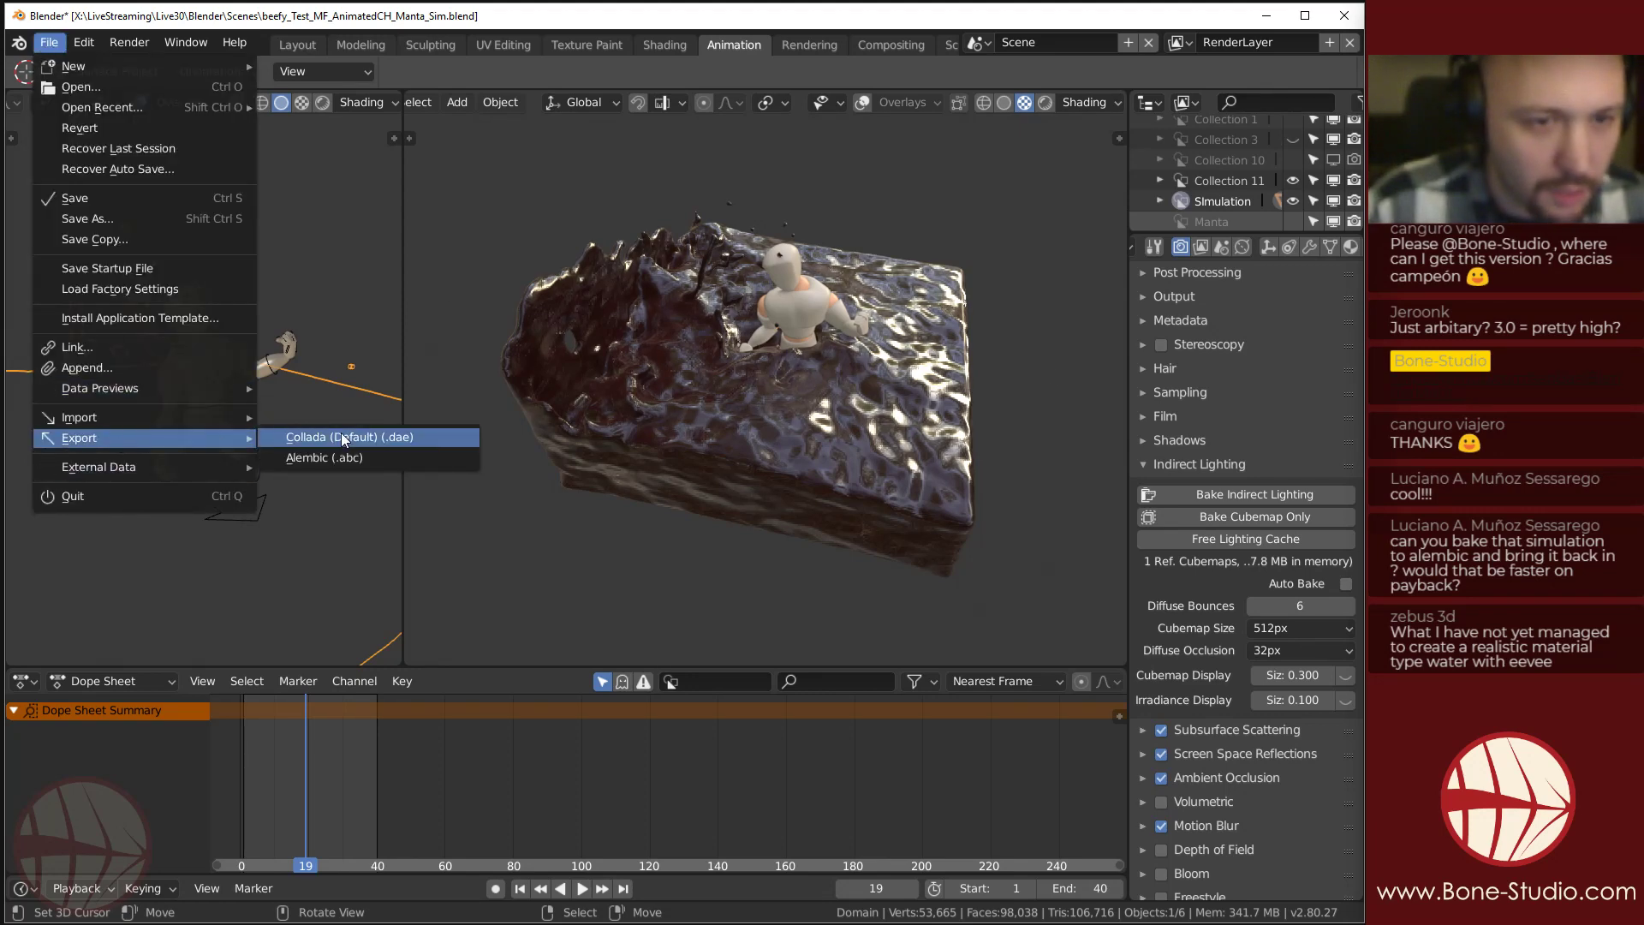
left_click(308, 456)
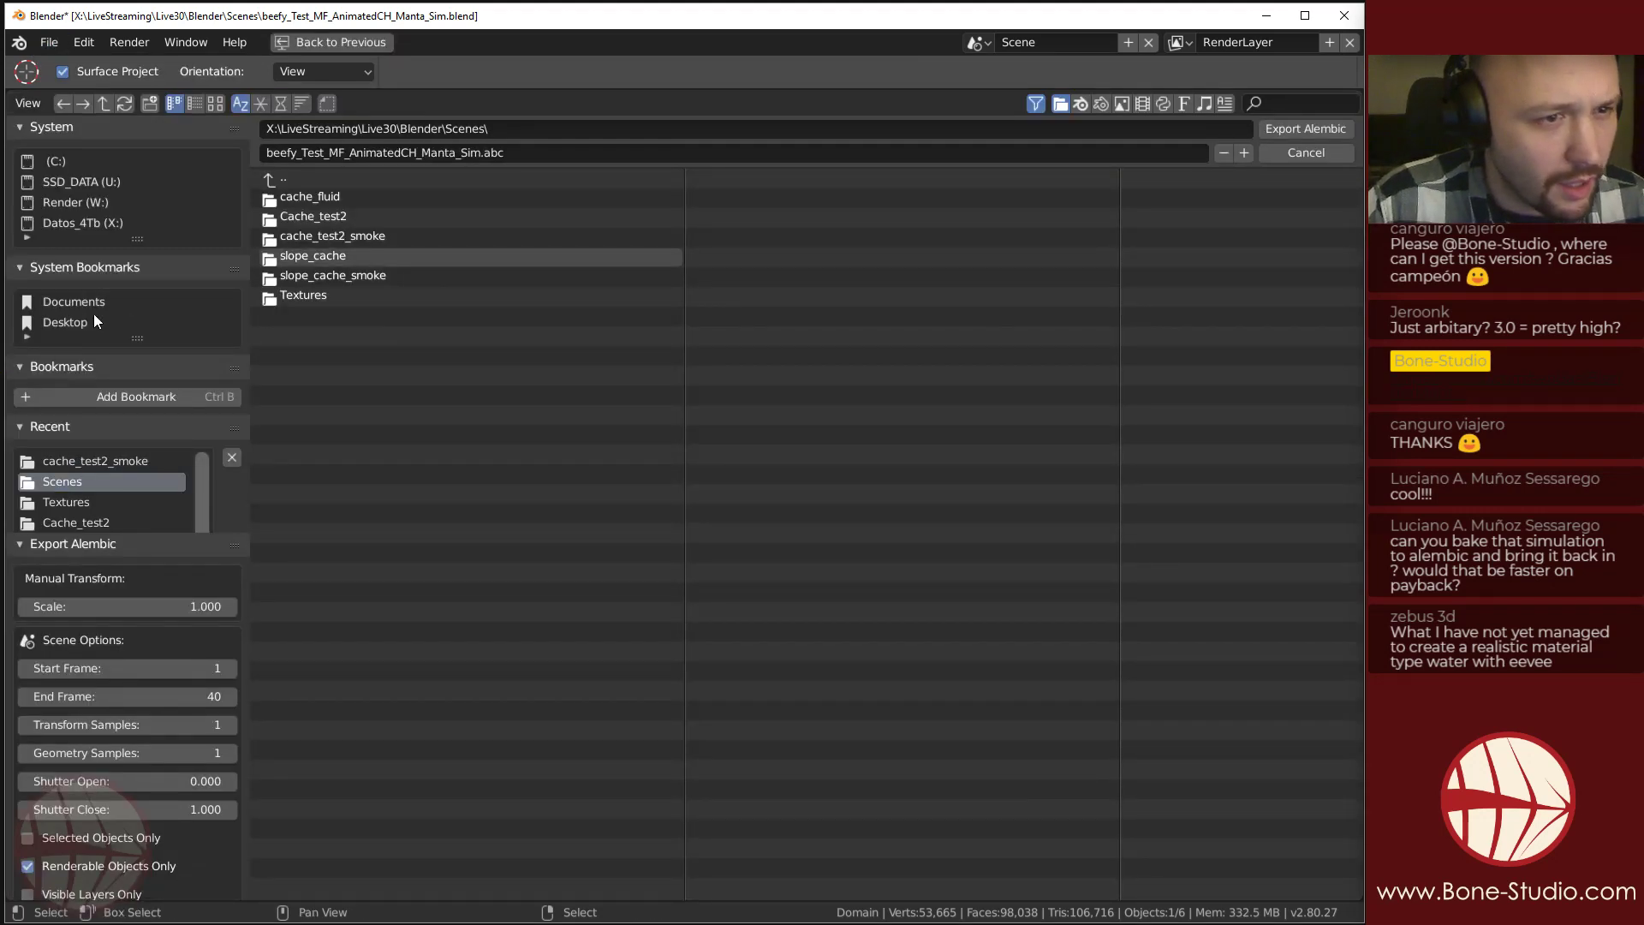
Create a folder named Alembic_charater inside the Scenes folder and open it as the export destination.
left_click(120, 460)
left_click(332, 180)
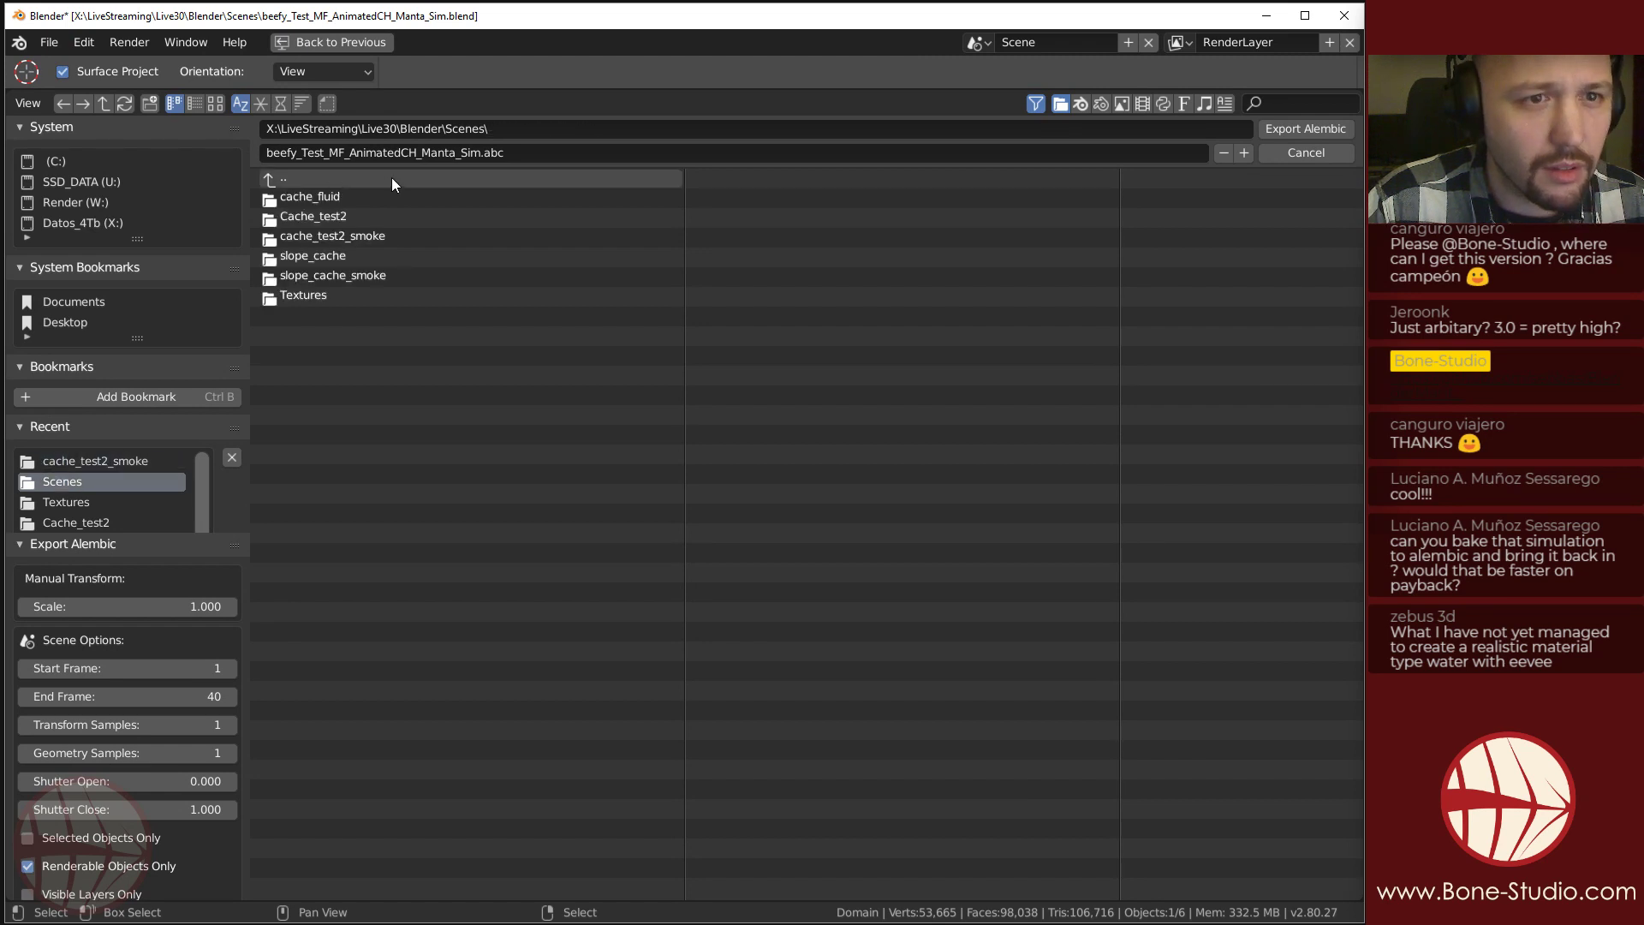
left_click(149, 103)
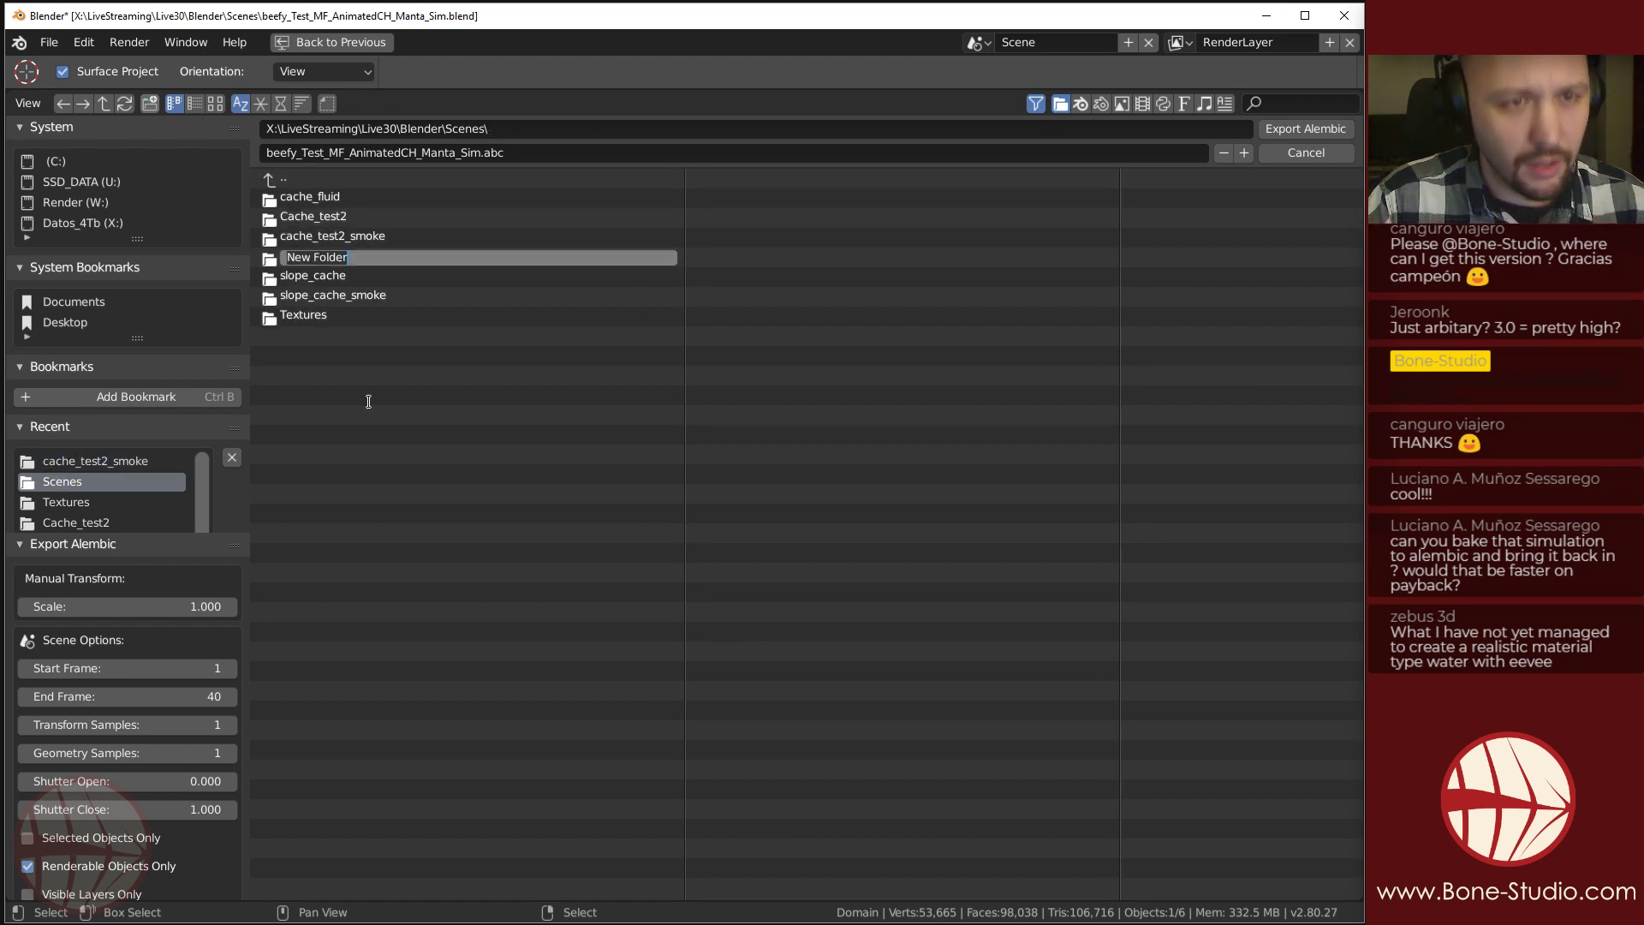
type("Alembic_C")
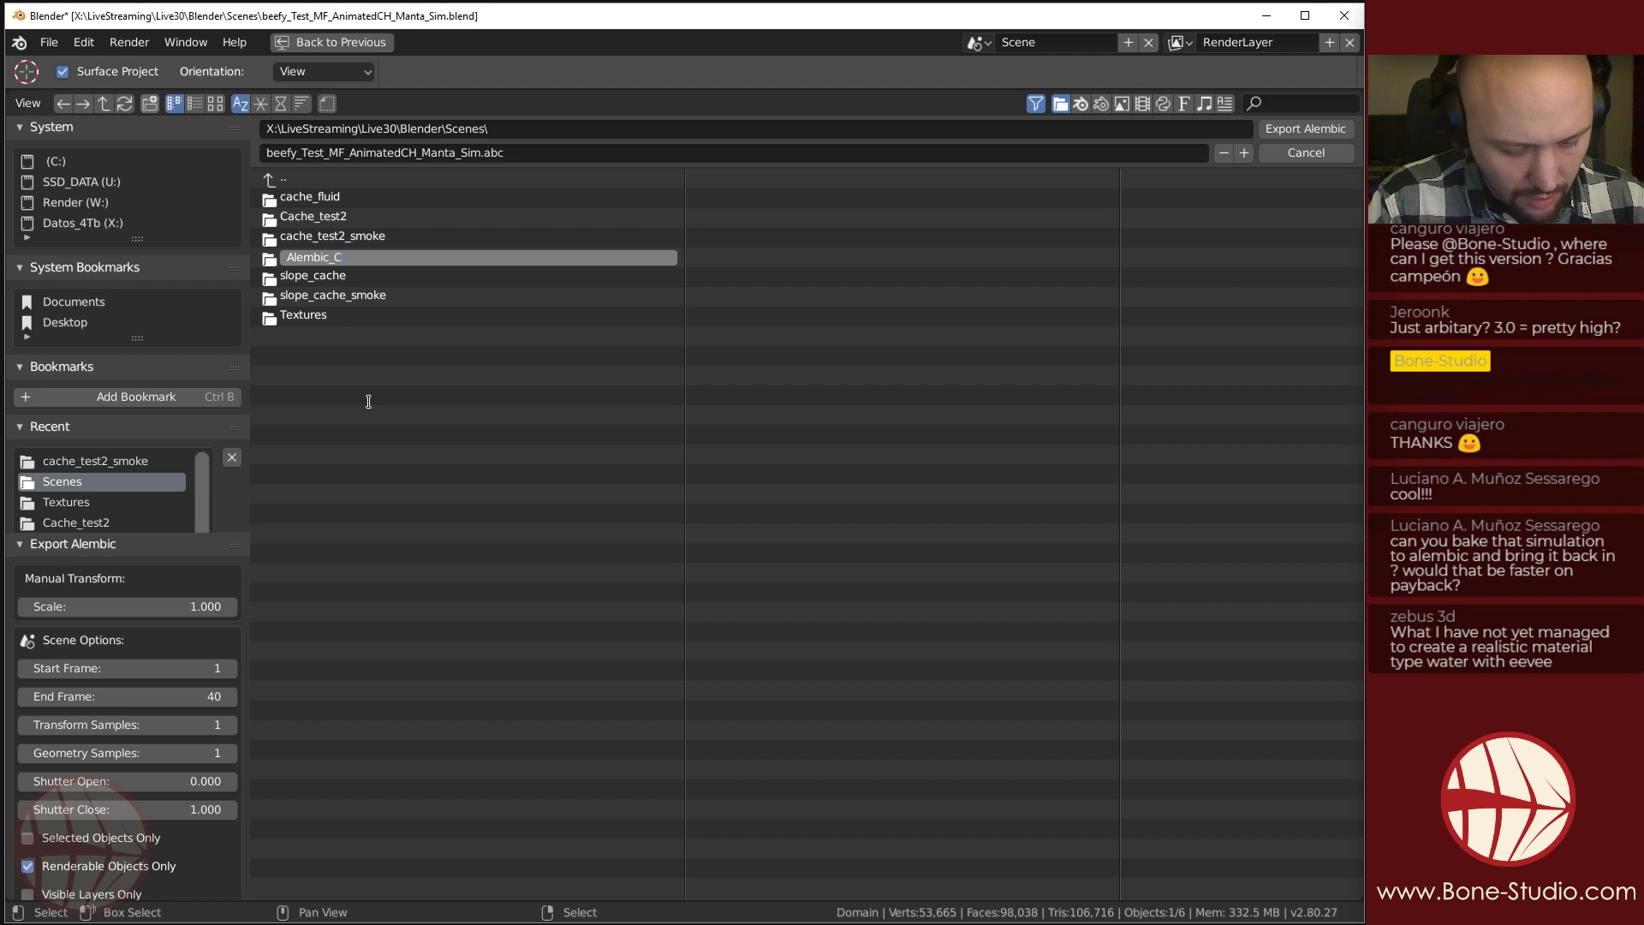
type("harater")
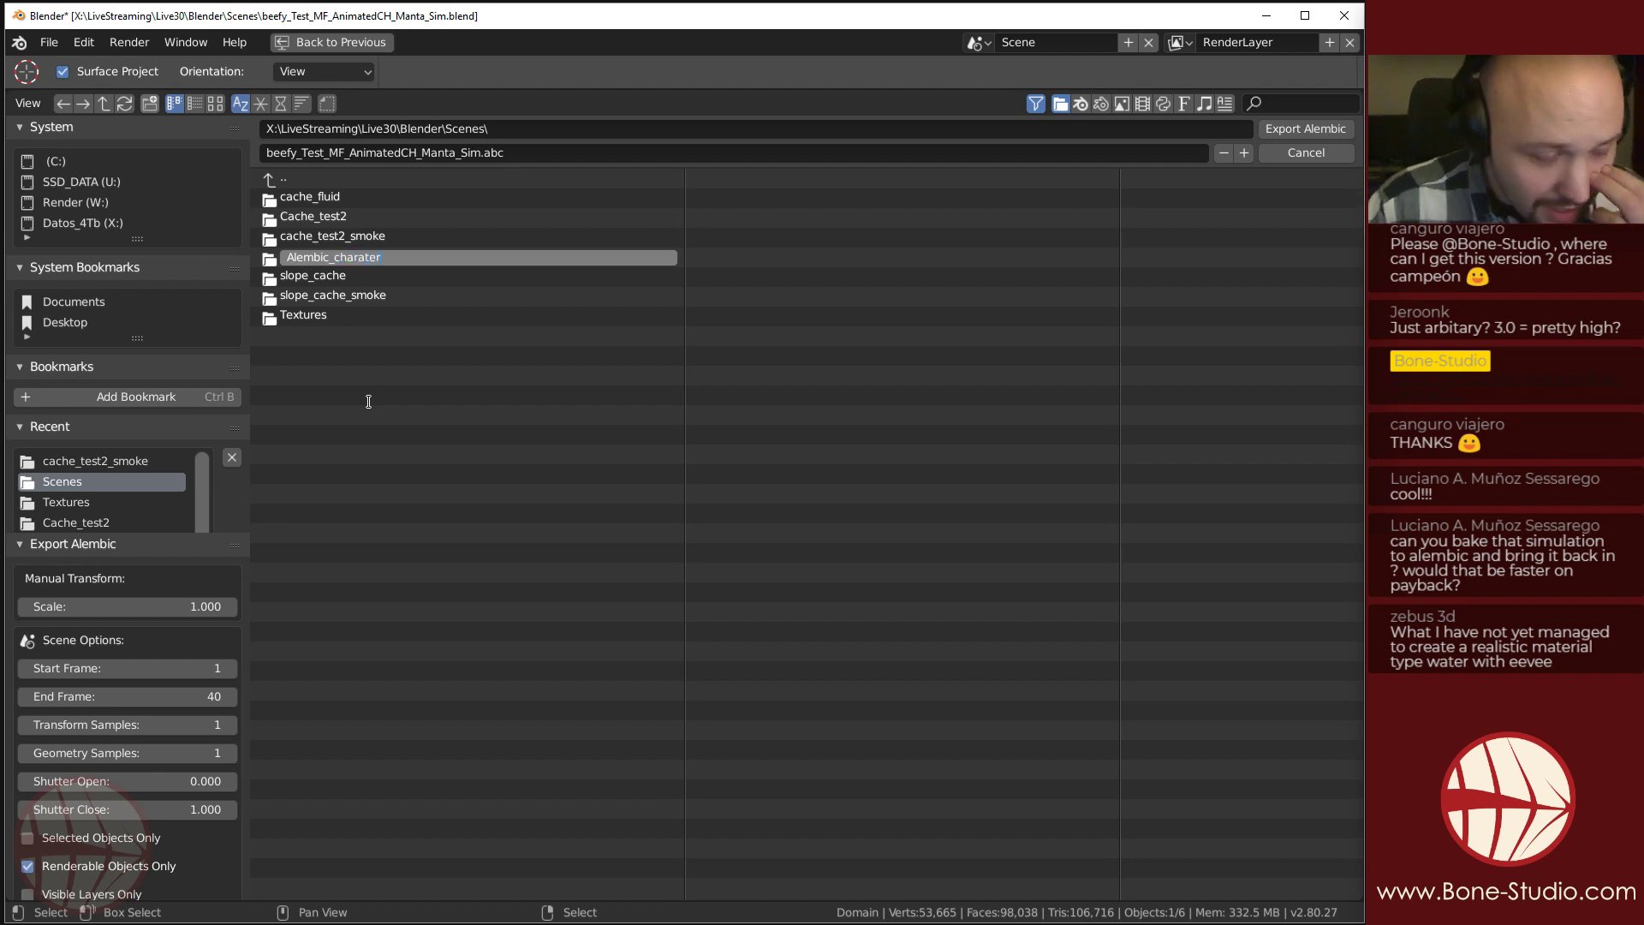
key("Return")
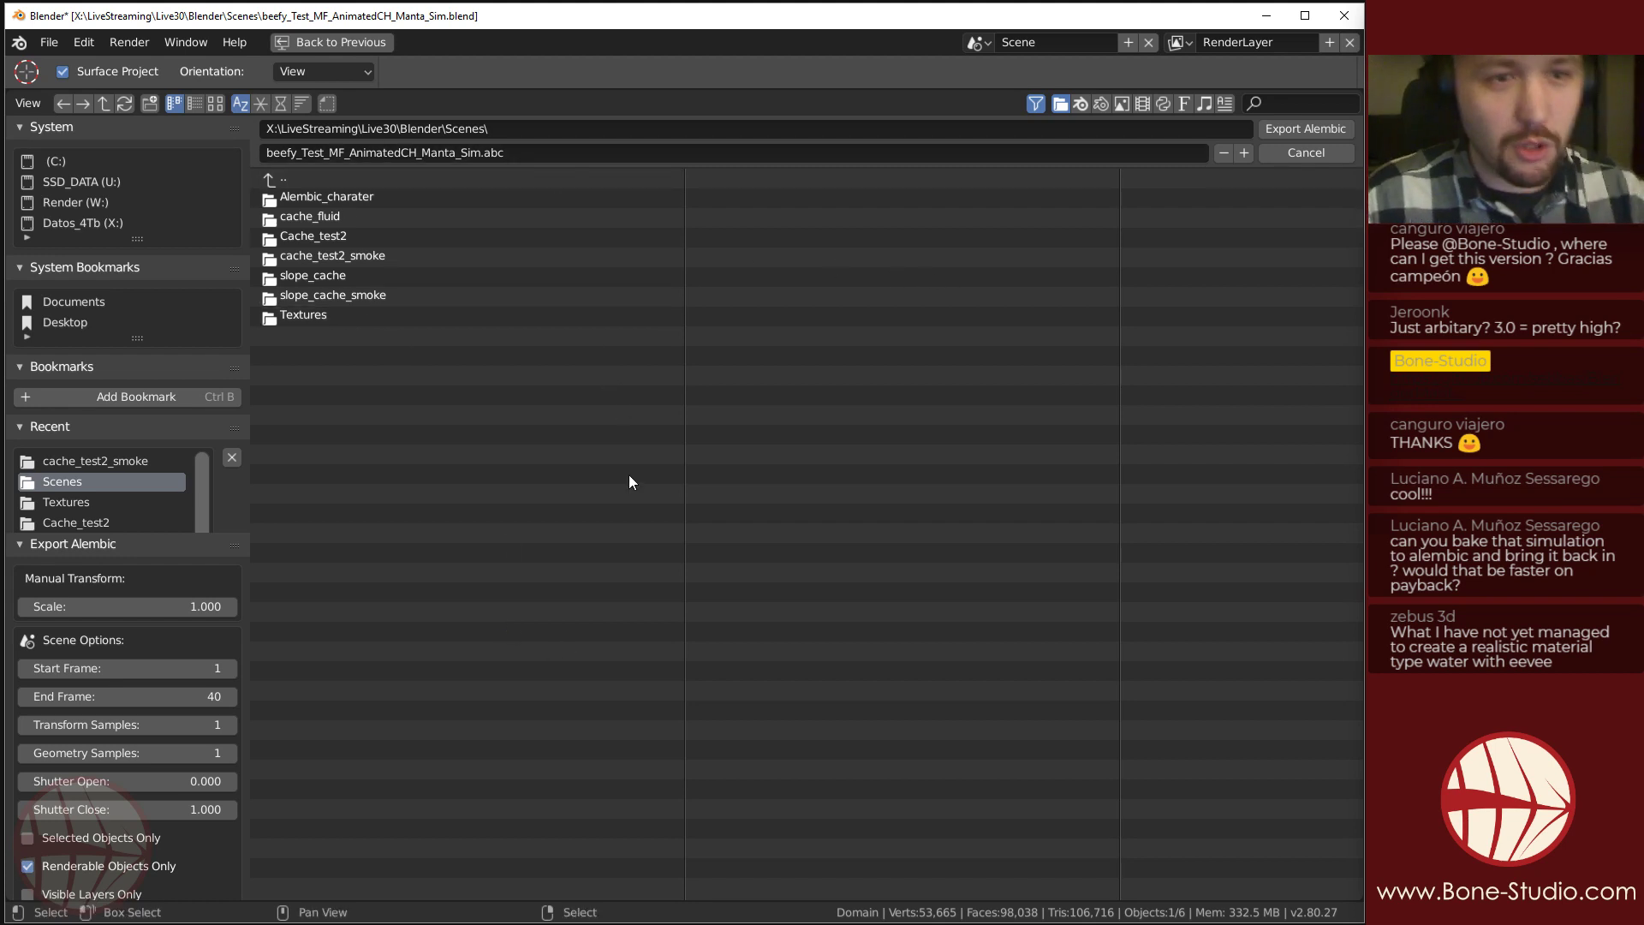
left_click(326, 199)
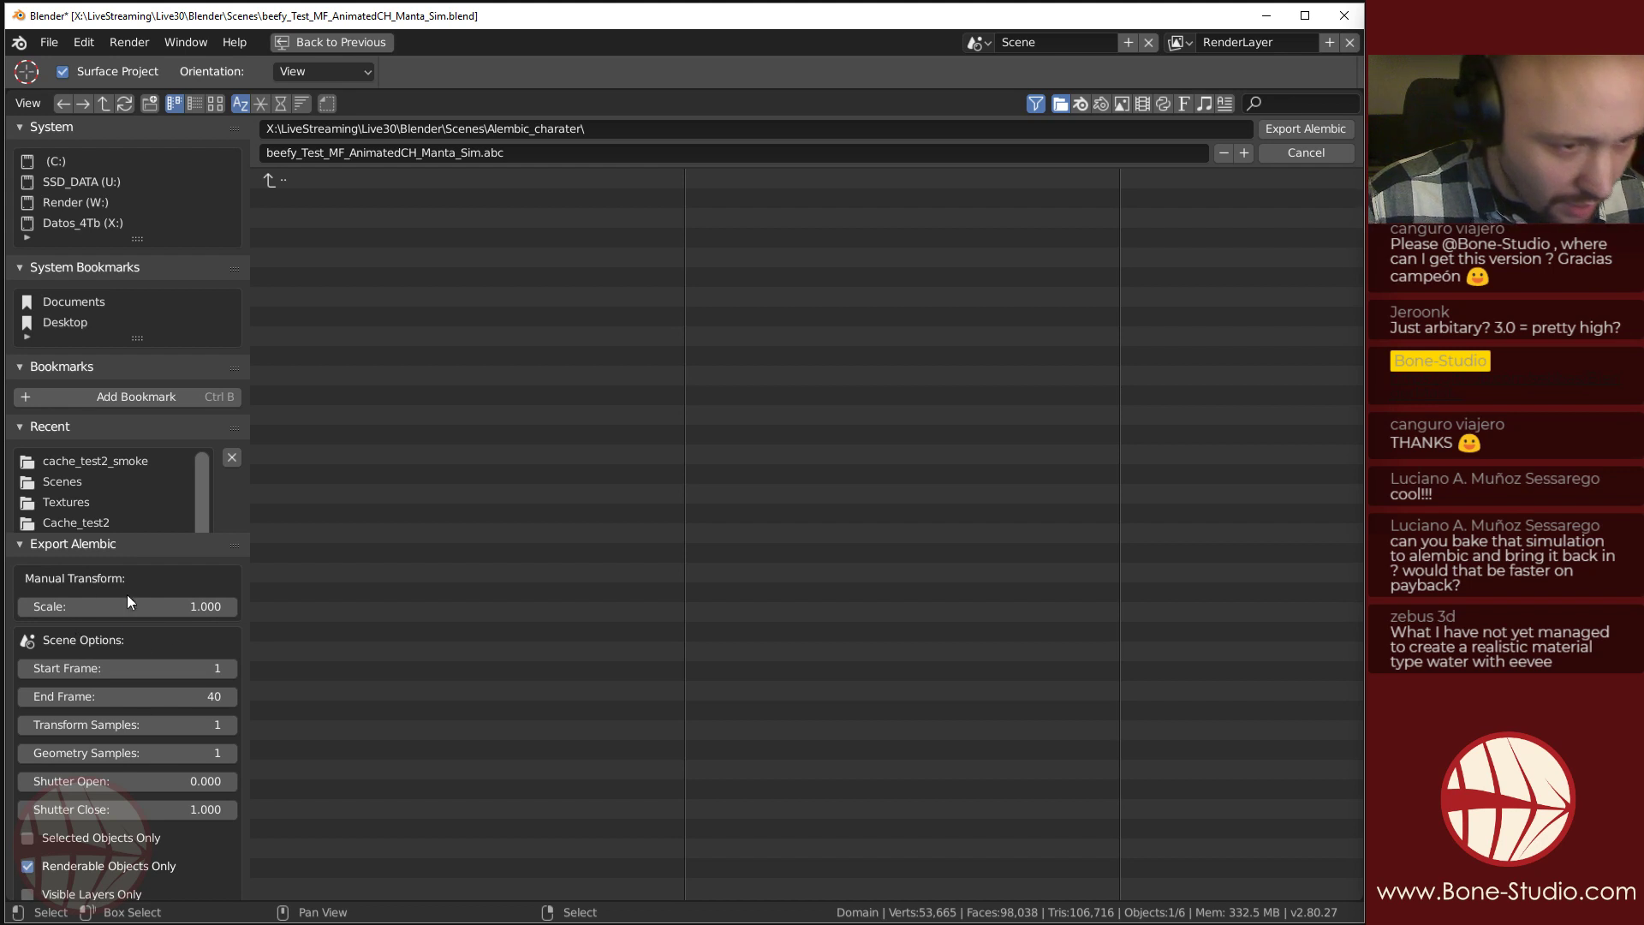
Limit the export to selected objects only and export the Alembic file beefy_Test_MF_AnimatedCH_Manta_Sim.abc.
scroll(129, 754, "down", 1)
scroll(135, 764, "down", 4)
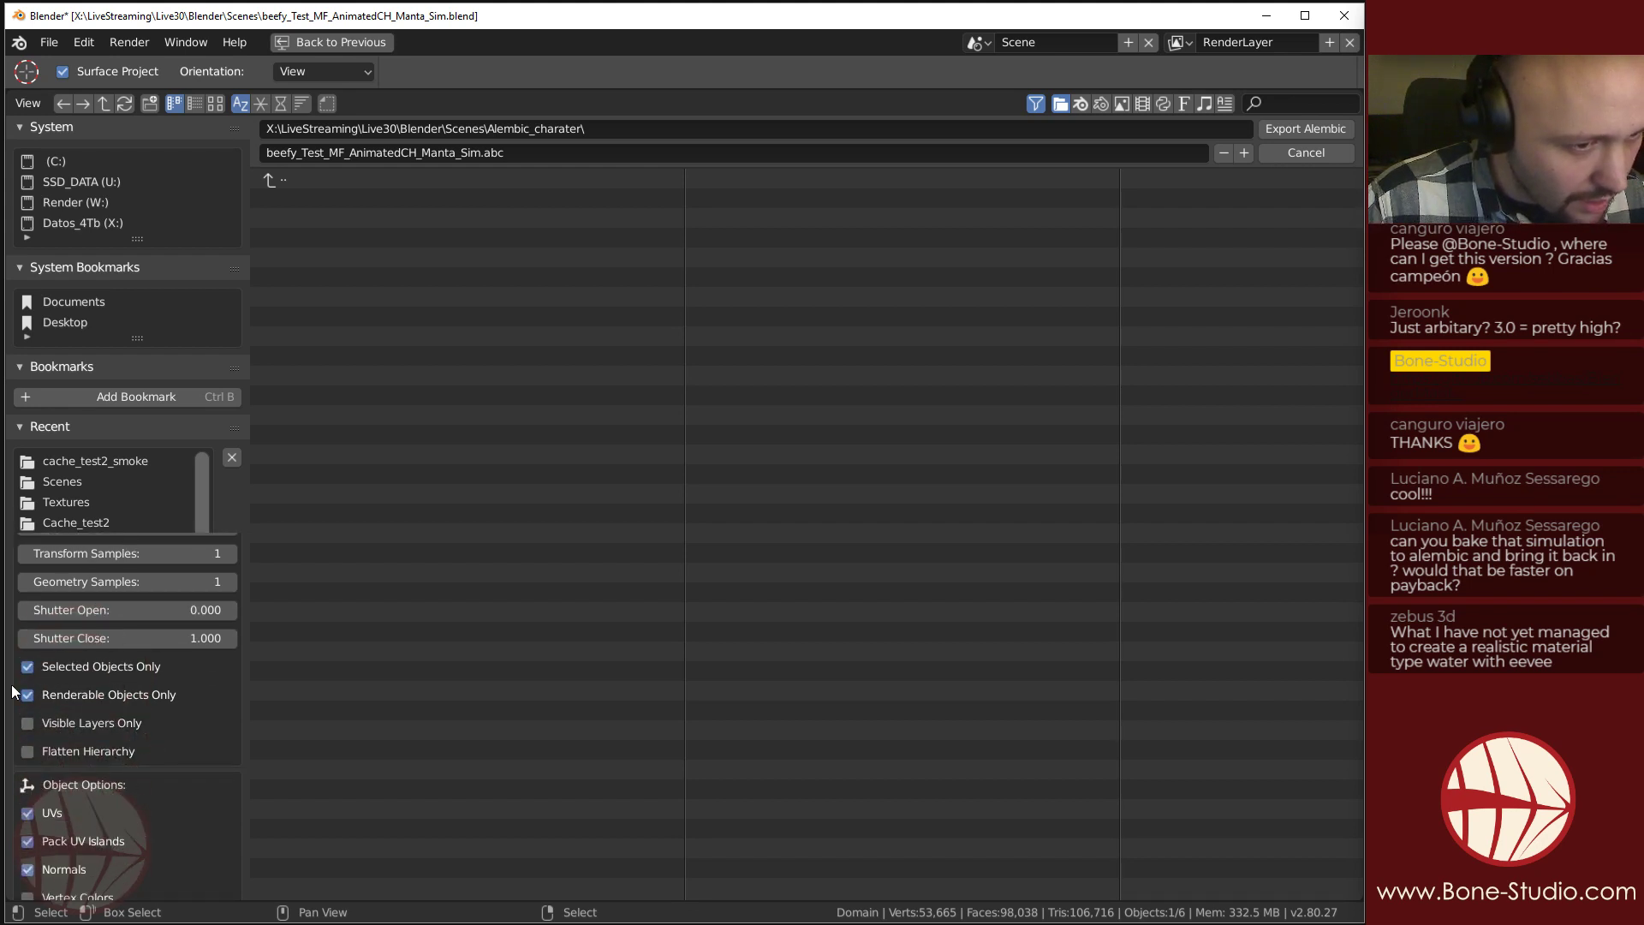
scroll(113, 733, "down", 8)
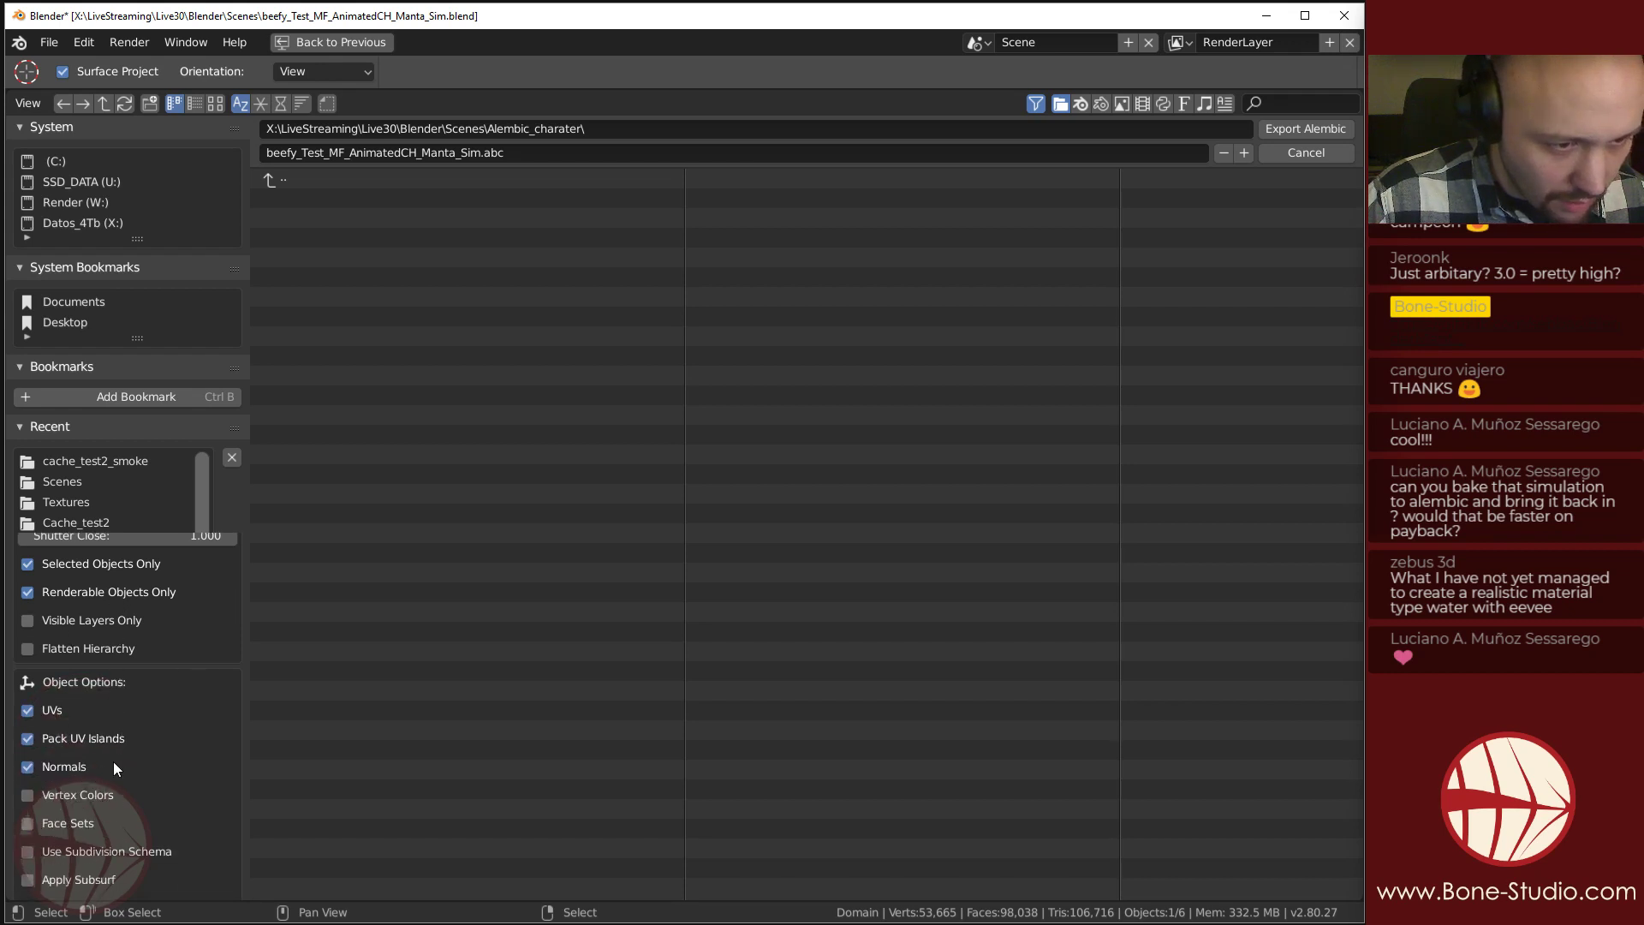
left_click(1302, 128)
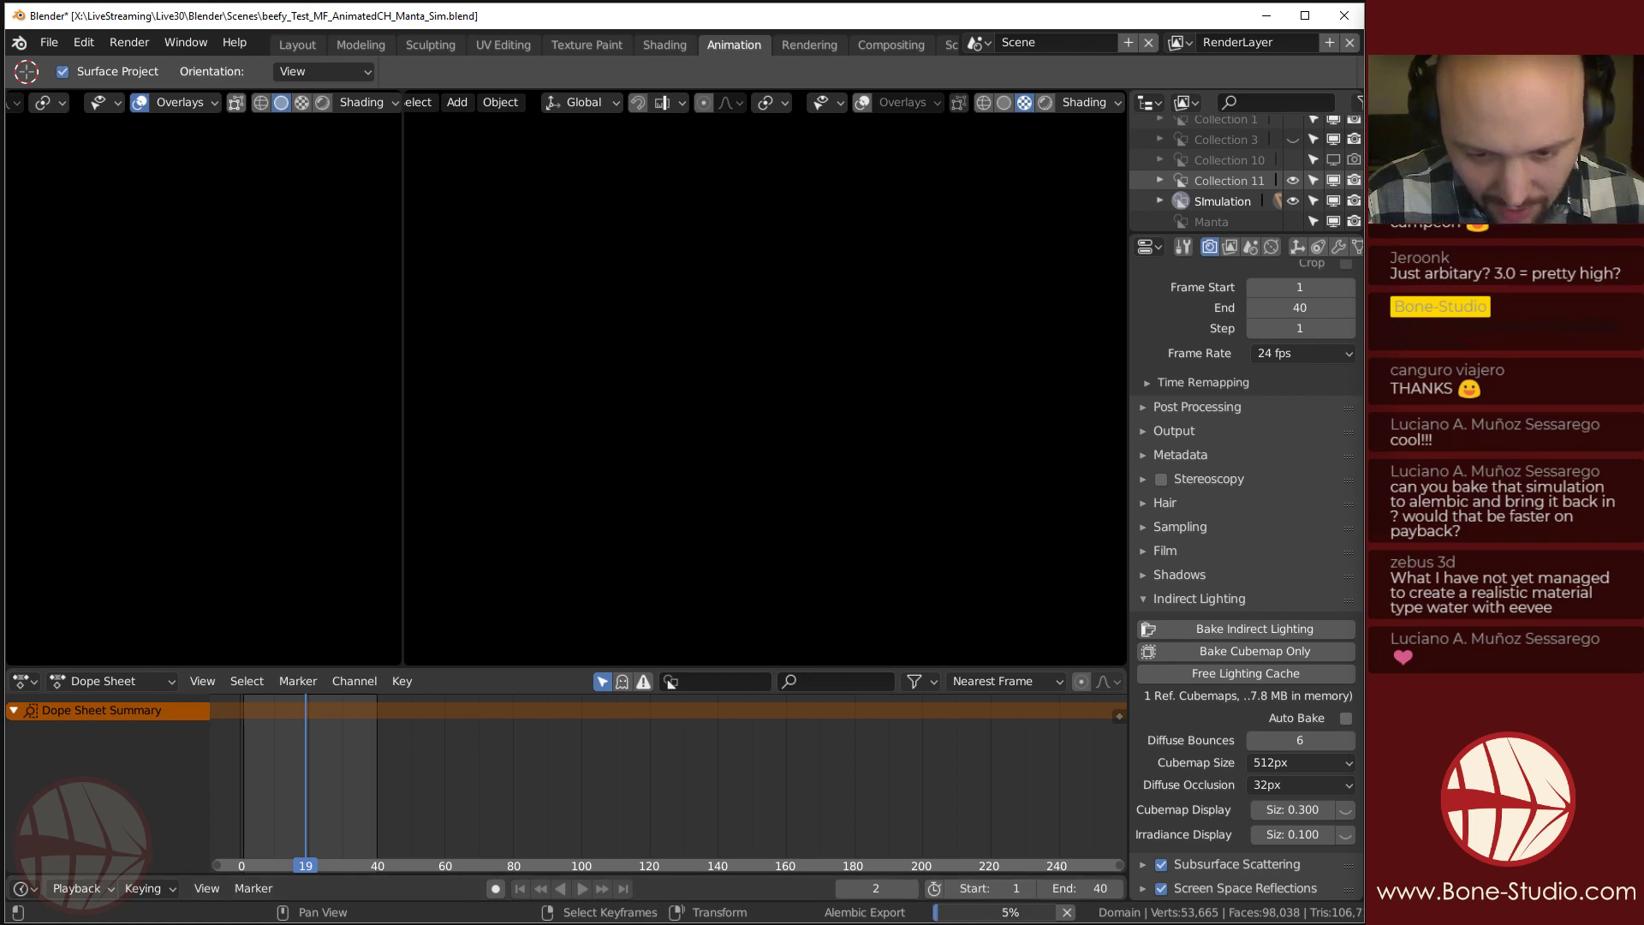
Switch to the web browser and search Google for the character rig author's Gumroad page.
key("alt+Tab")
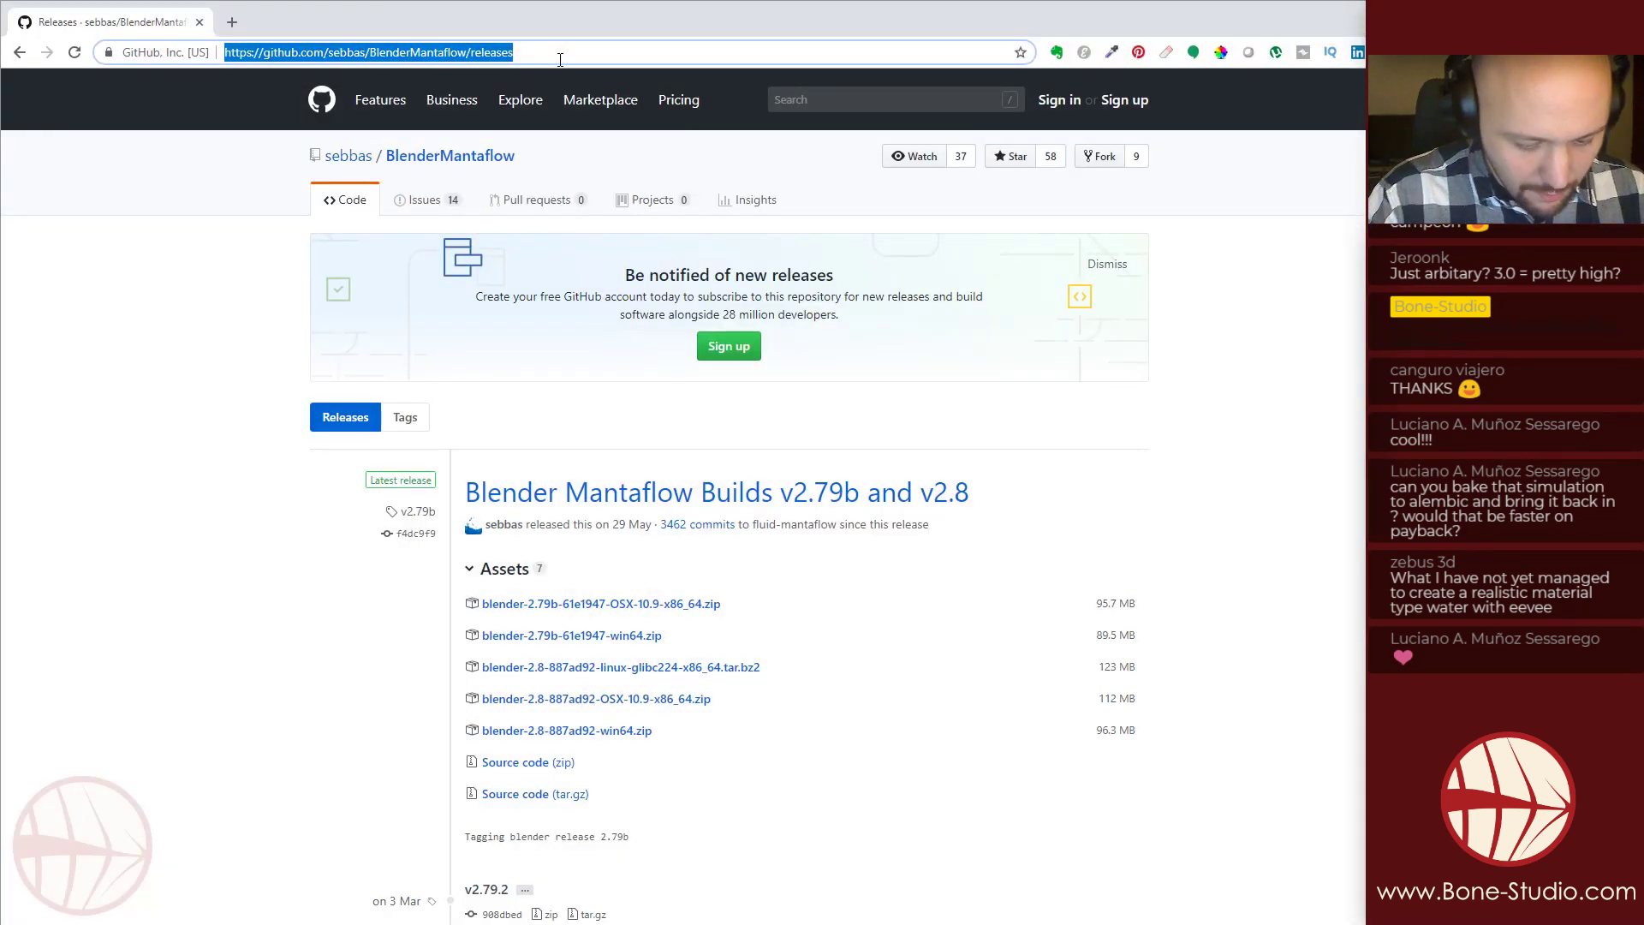
type("github looch")
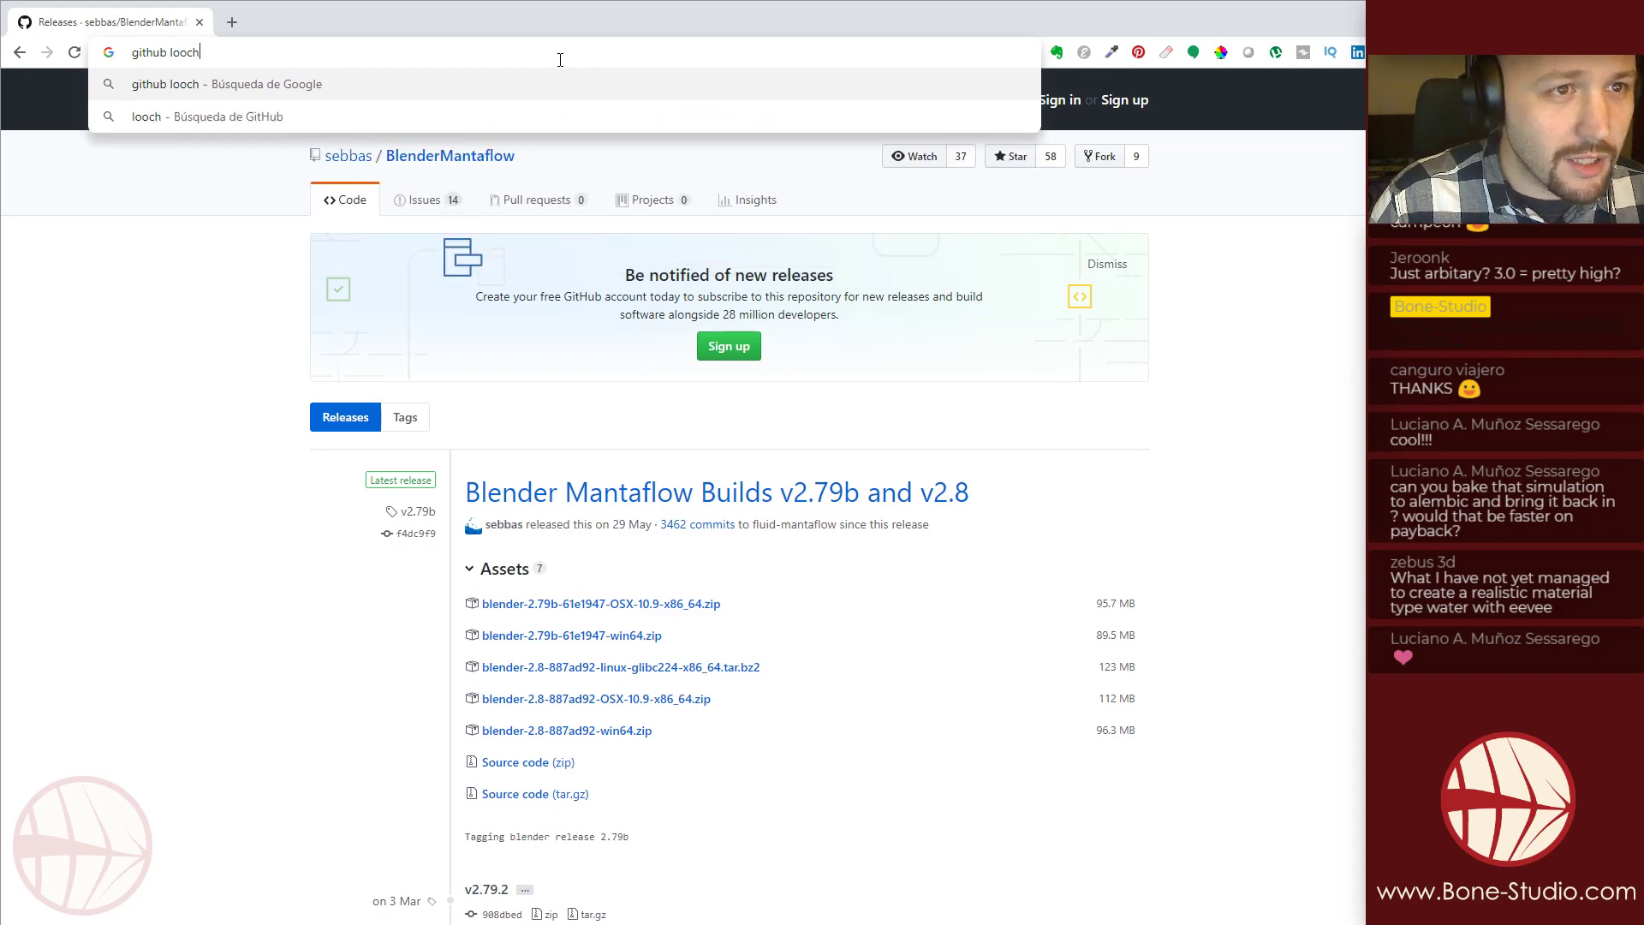
key("Return")
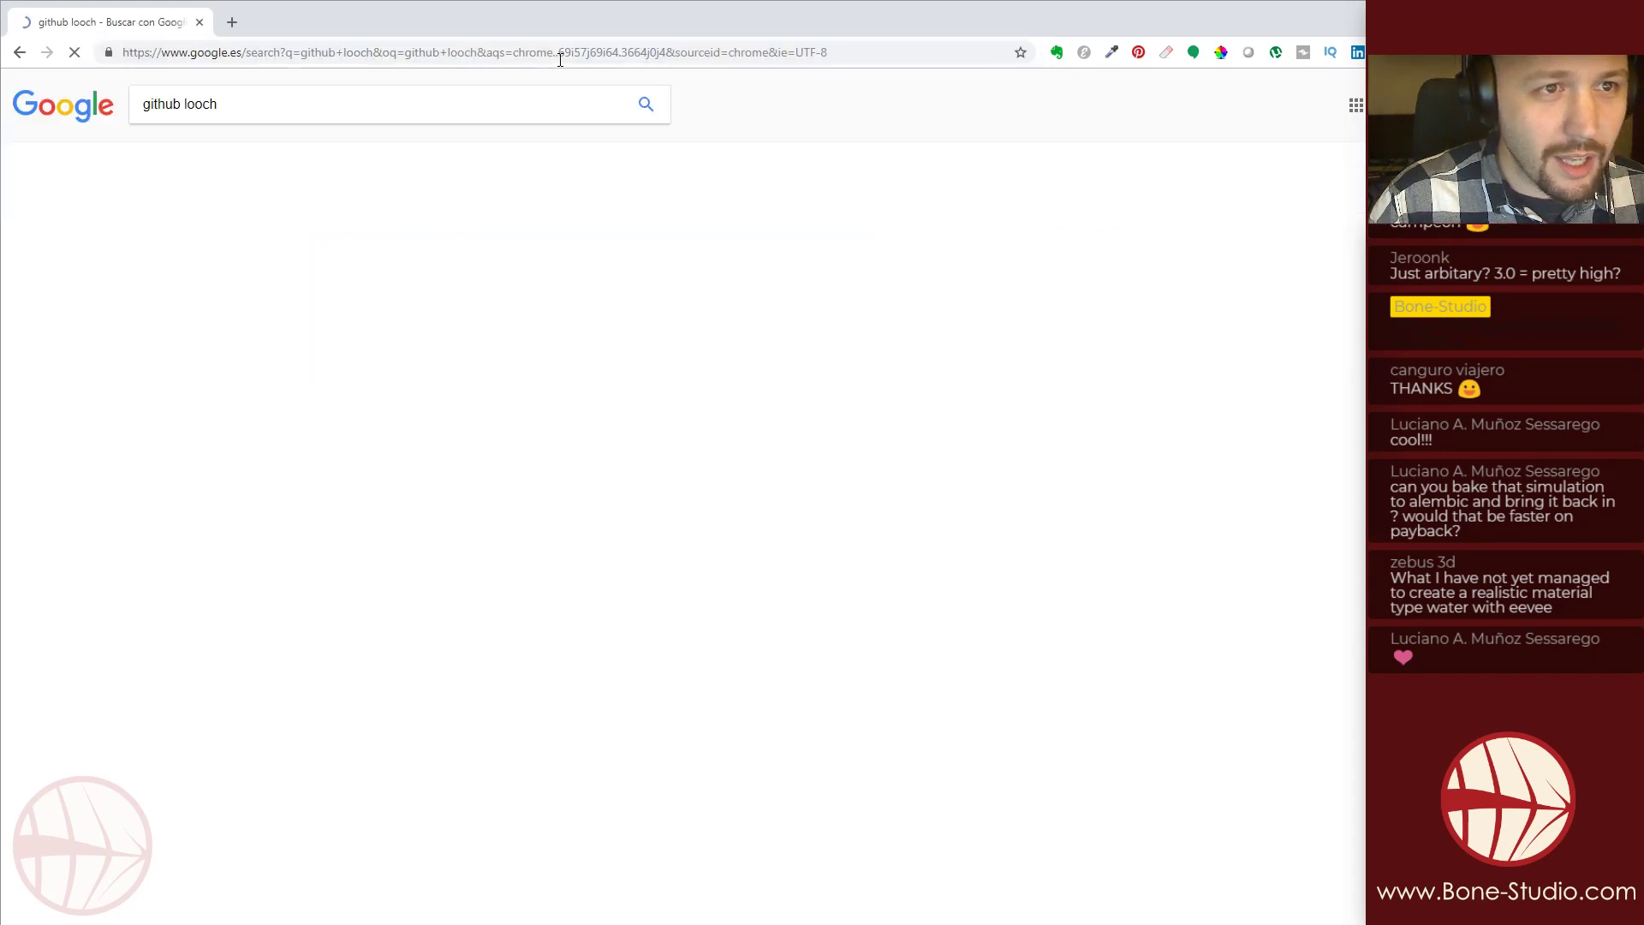
double_click(169, 104)
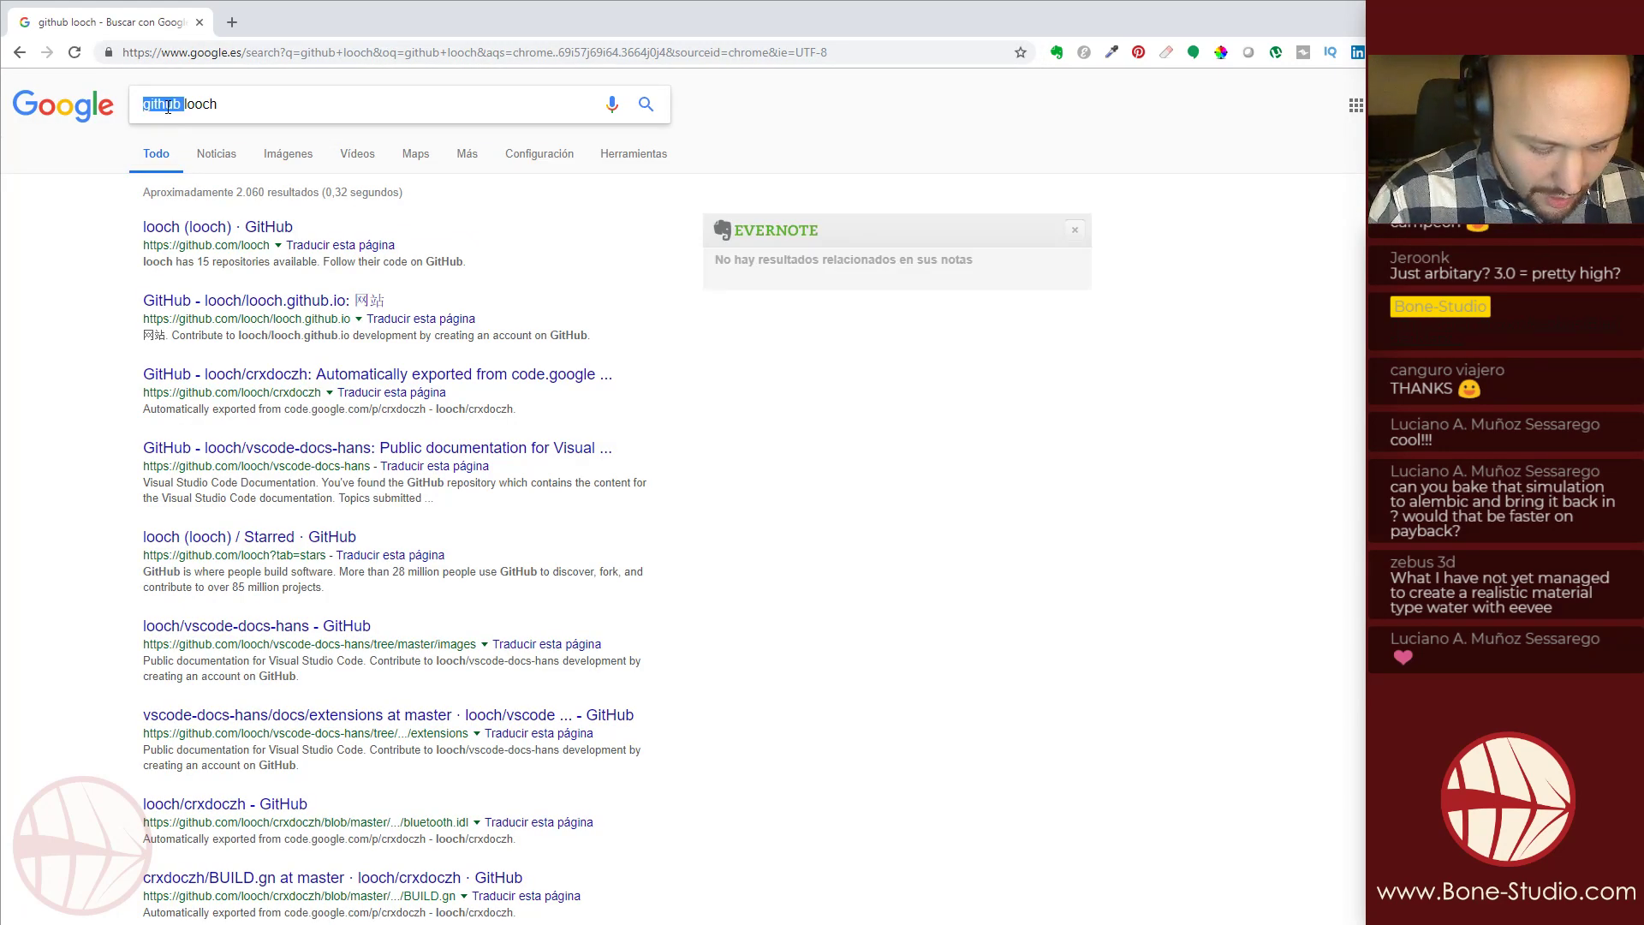
type("gumroad")
key("Return")
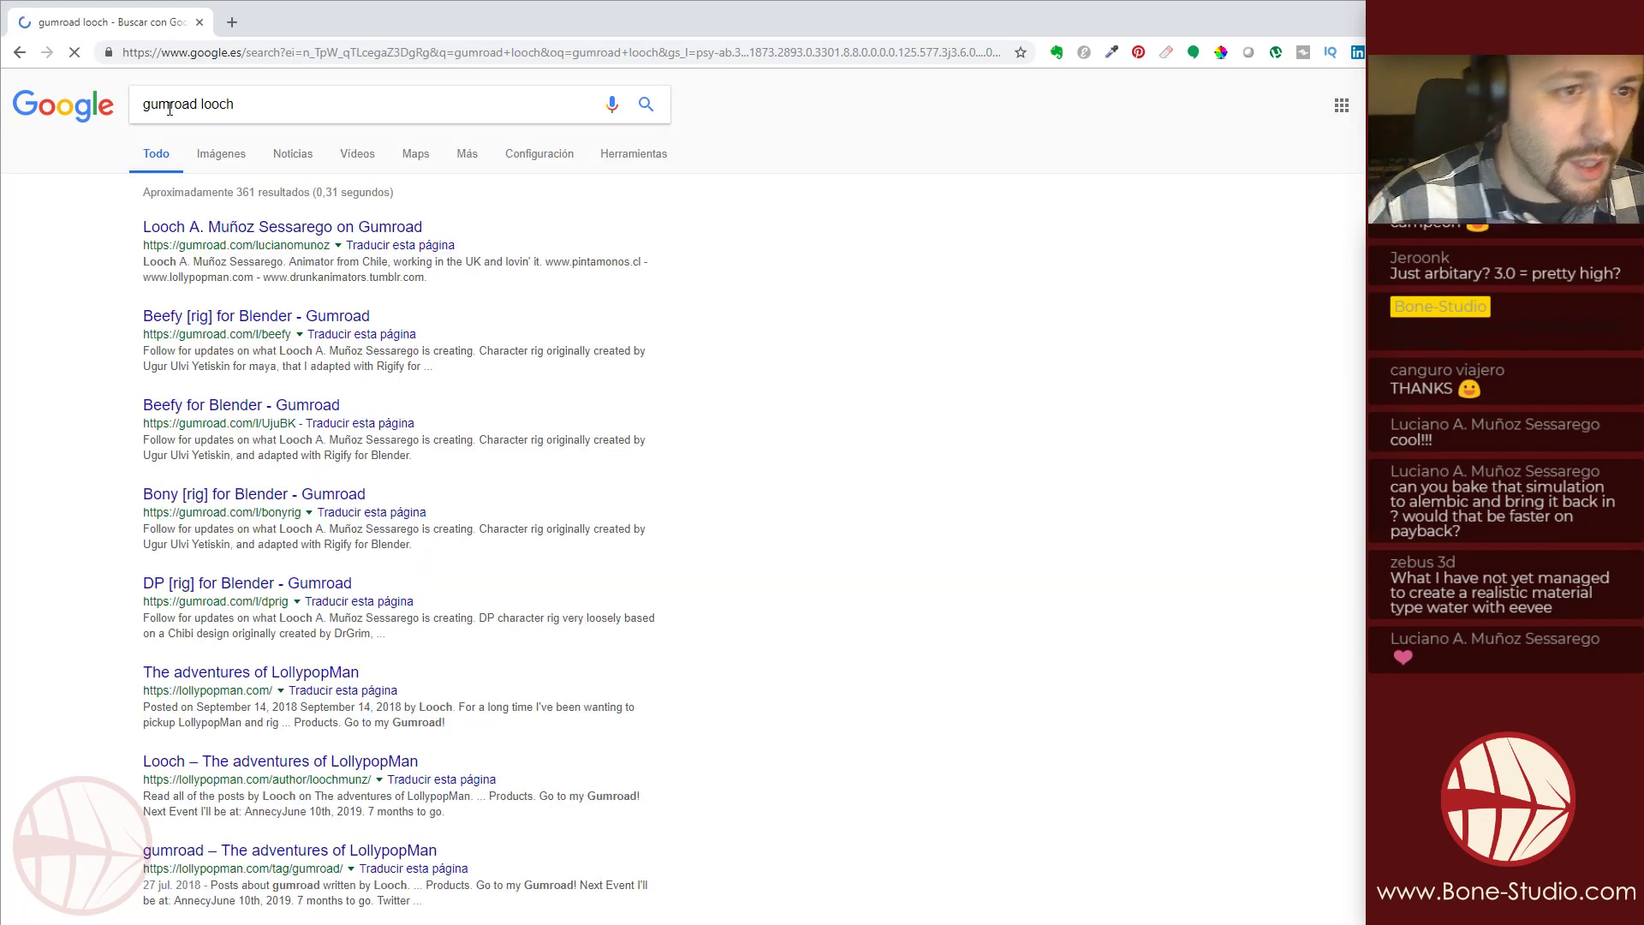
Open the rig author's Gumroad profile in a new tab and look over the Blender character rigs.
middle_click(214, 228)
key("ctrl+Tab")
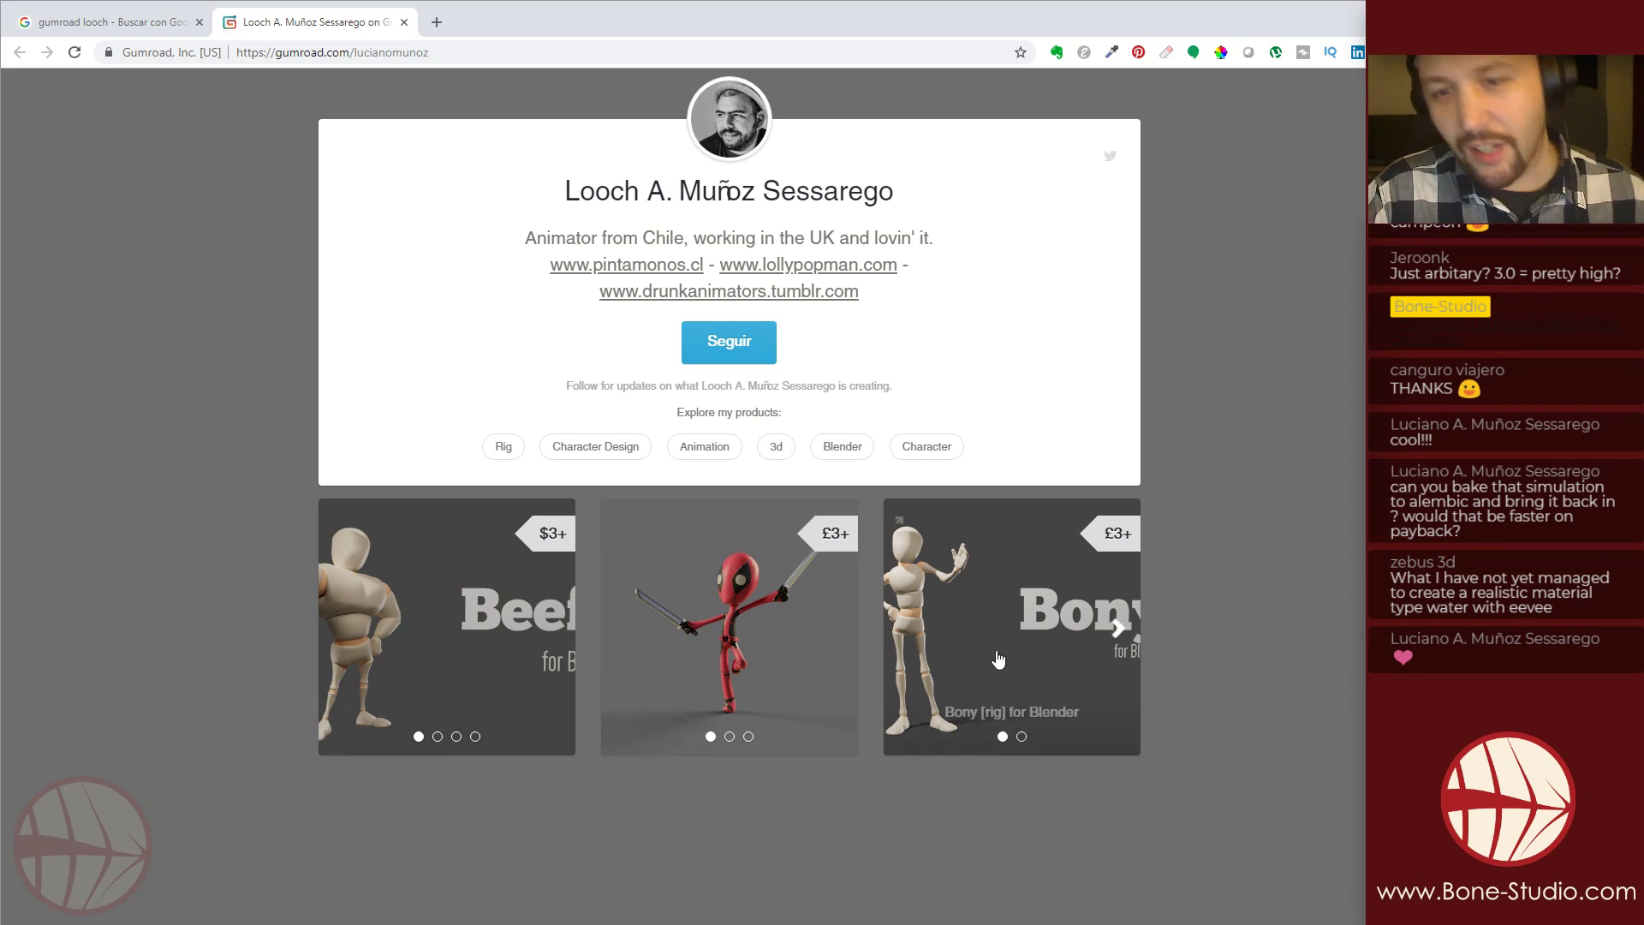
mouse_move(509, 594)
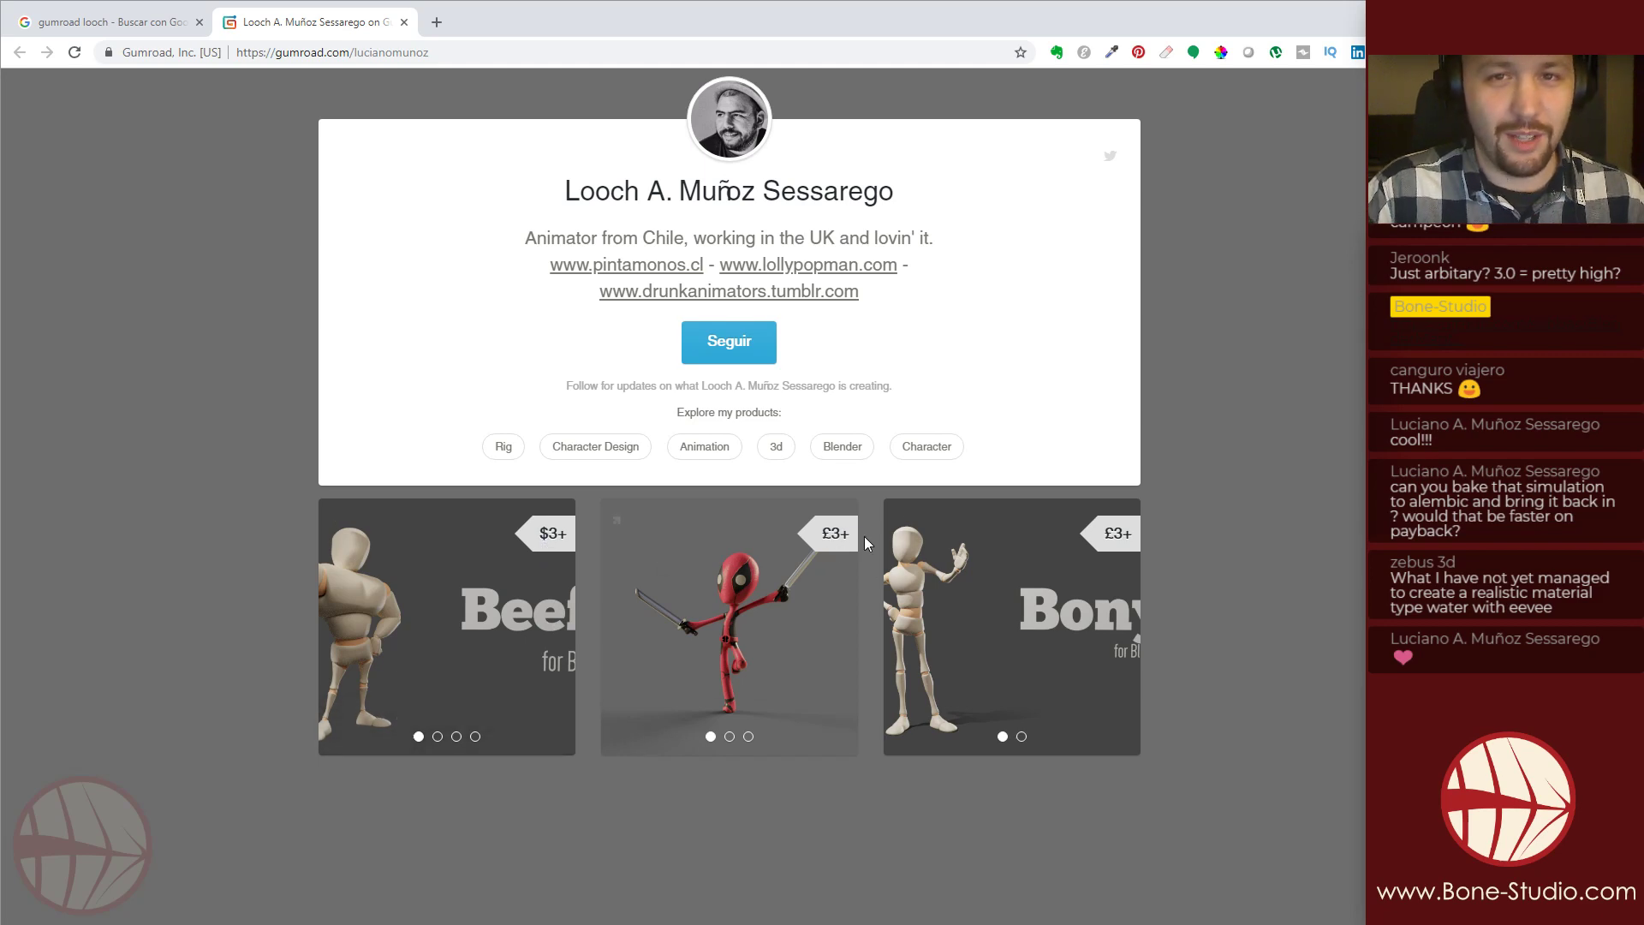
Switch back to Blender, inspect the liquid splash around the character and save the scene file.
key("alt+Tab")
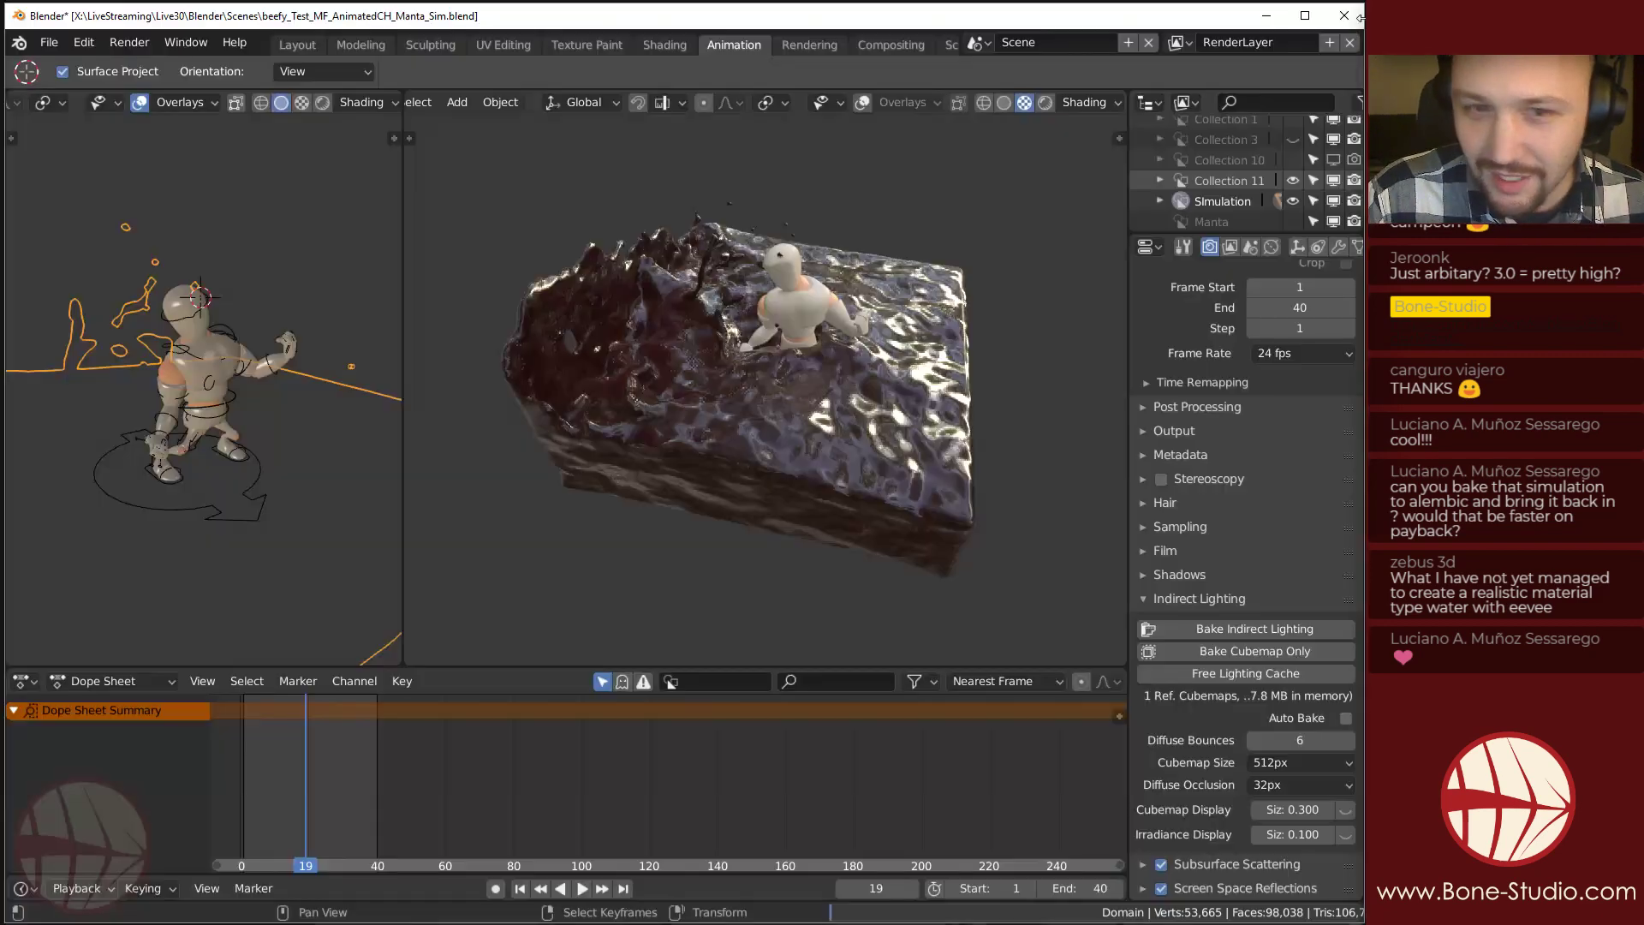
middle_click_drag(697, 429, 728, 463)
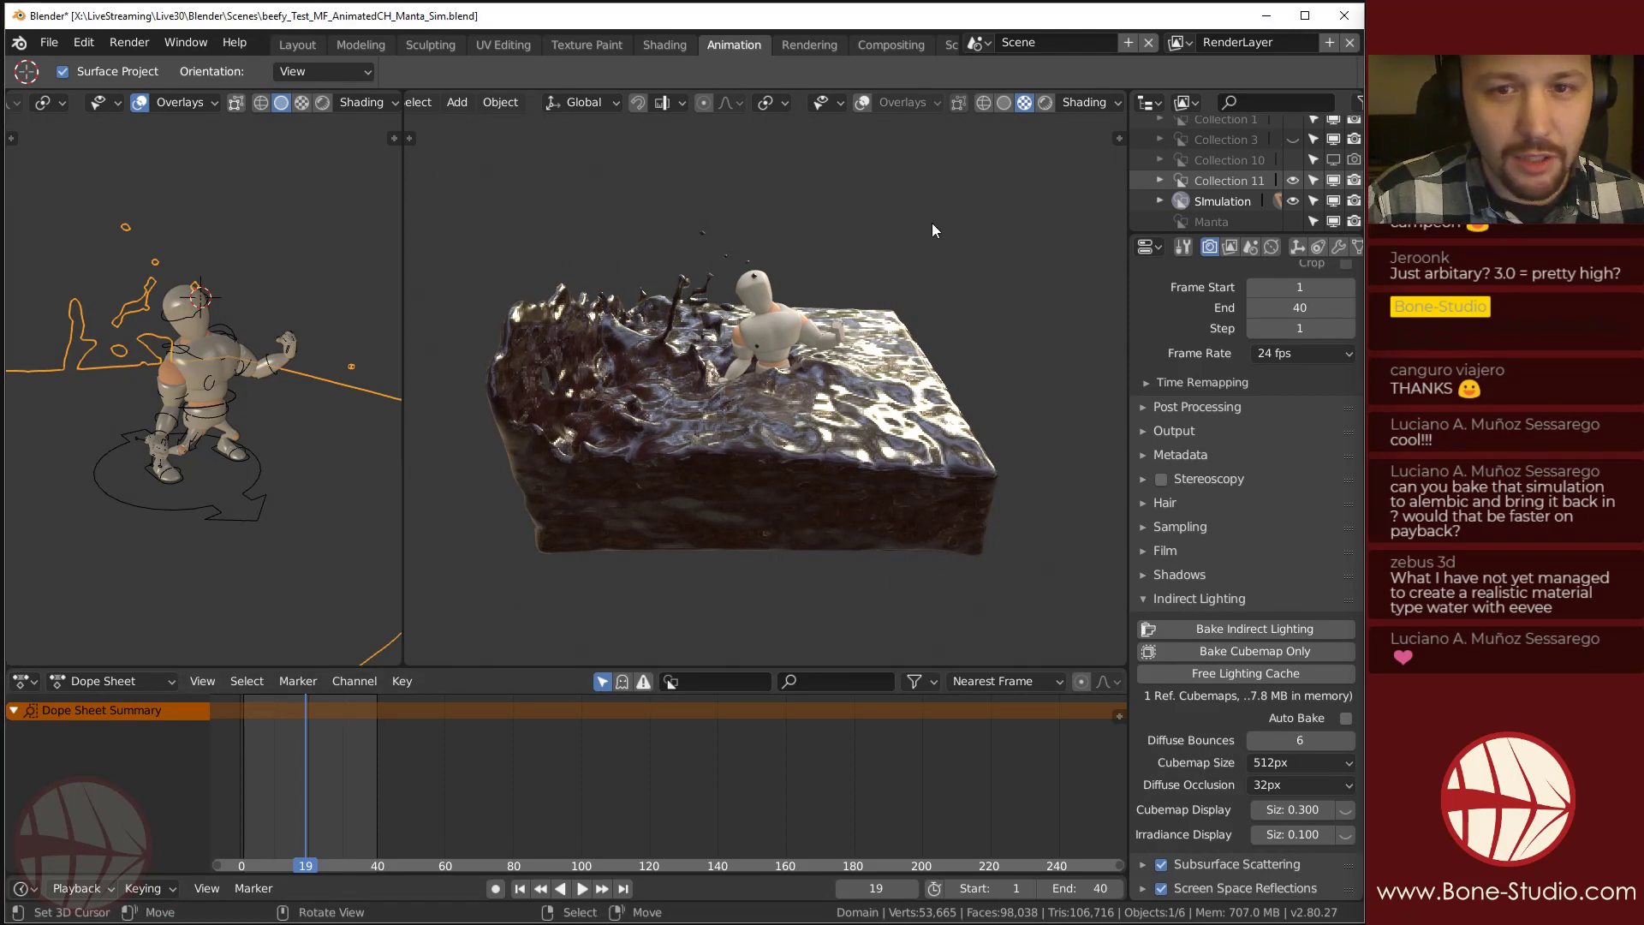
key("ctrl+s")
key("Return")
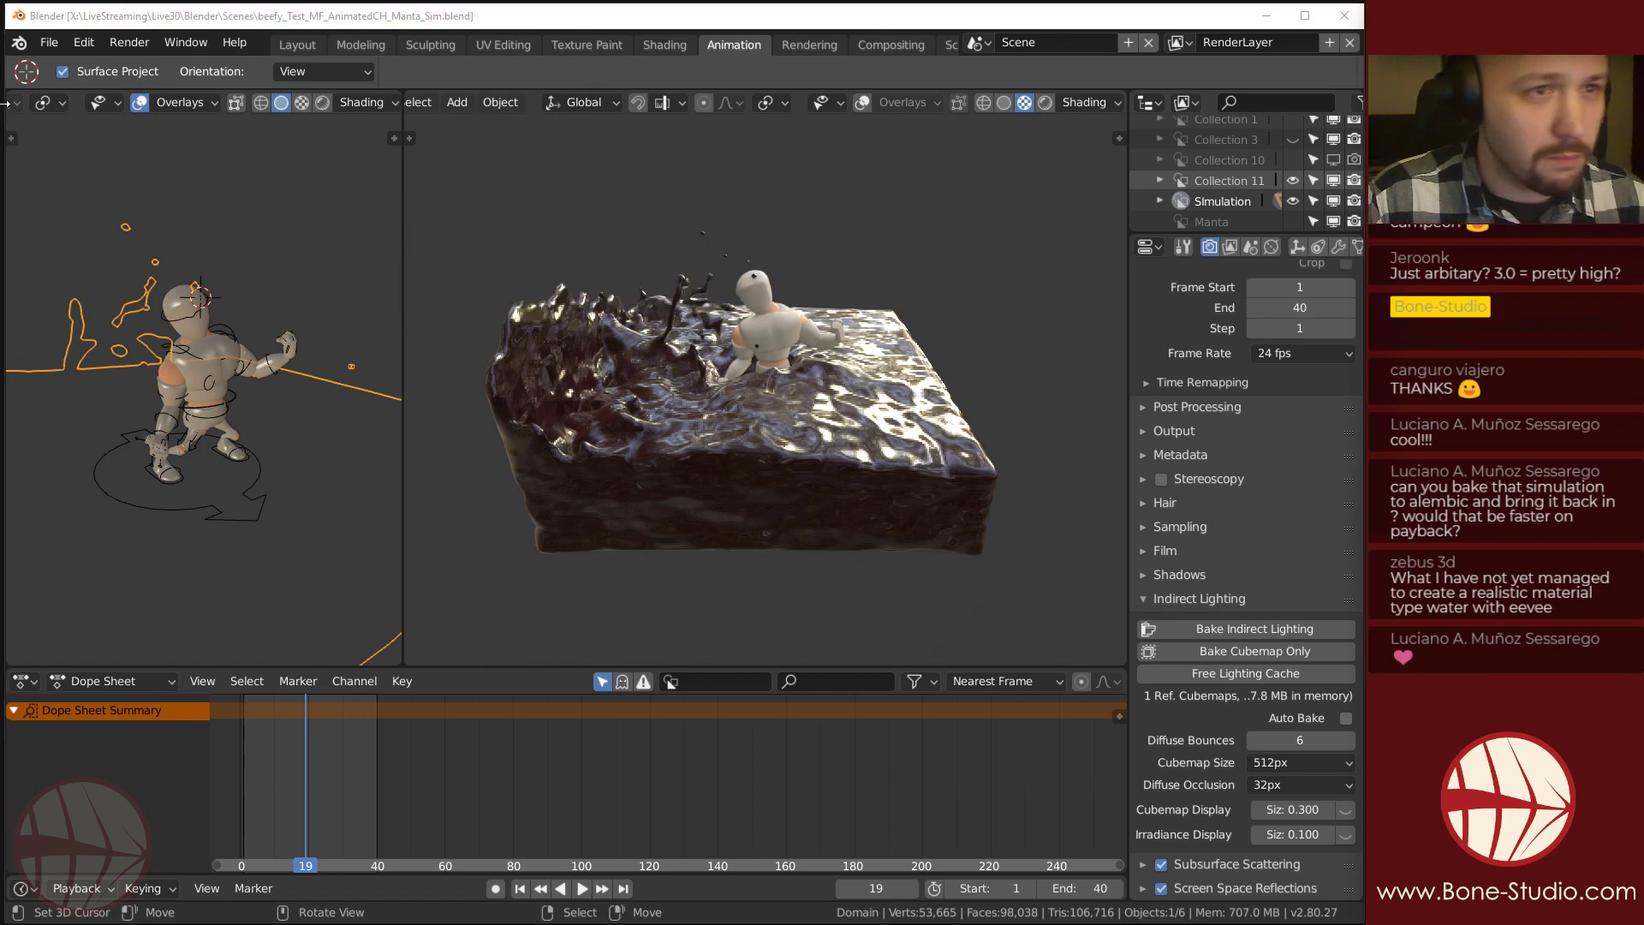
Start a new General Blender file.
left_click(49, 42)
mouse_move(240, 67)
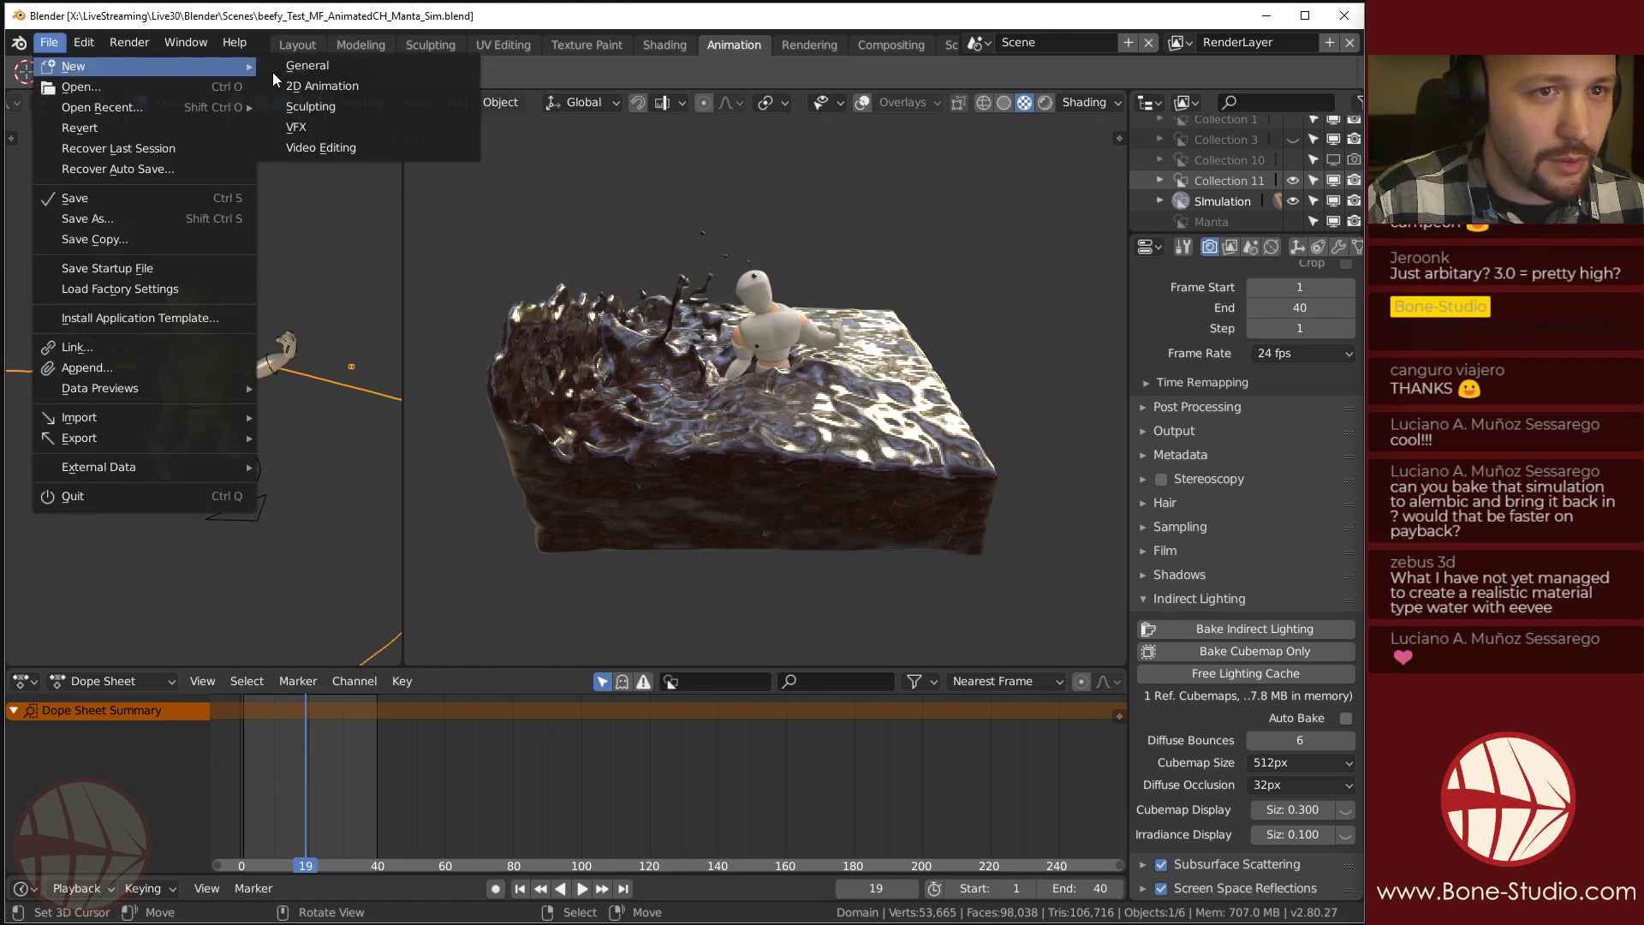
left_click(296, 72)
Import the Alembic file beefy_Test_MF_AnimatedCH_Manta_Sim.abc from the recent Alembic_charater folder.
left_click(49, 42)
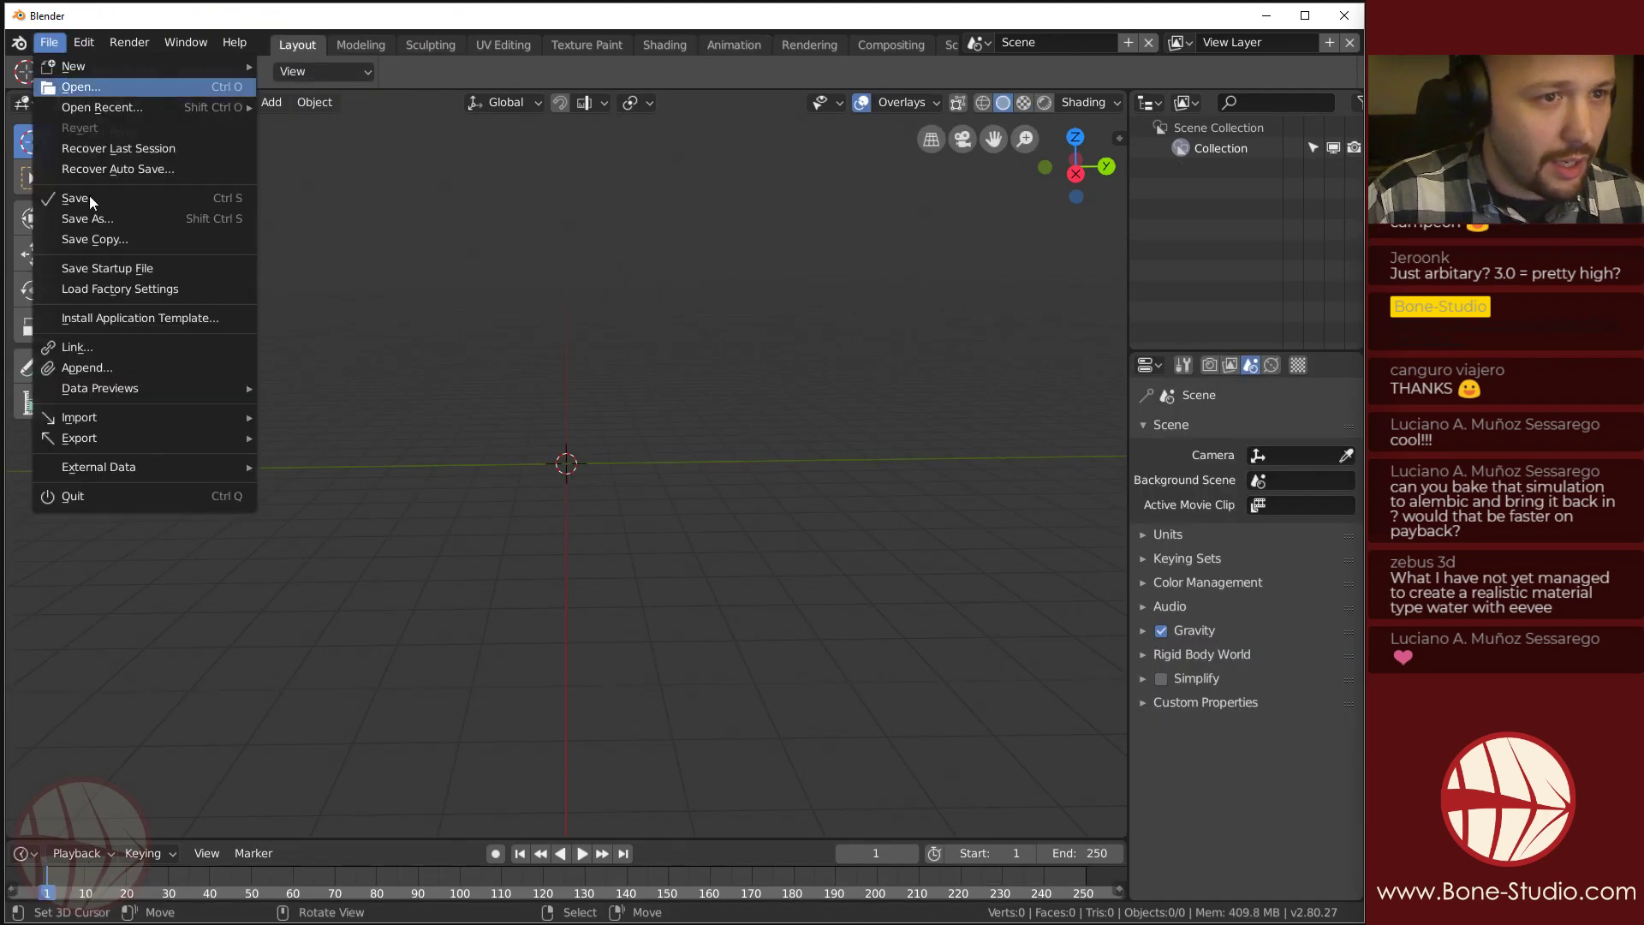
mouse_move(124, 420)
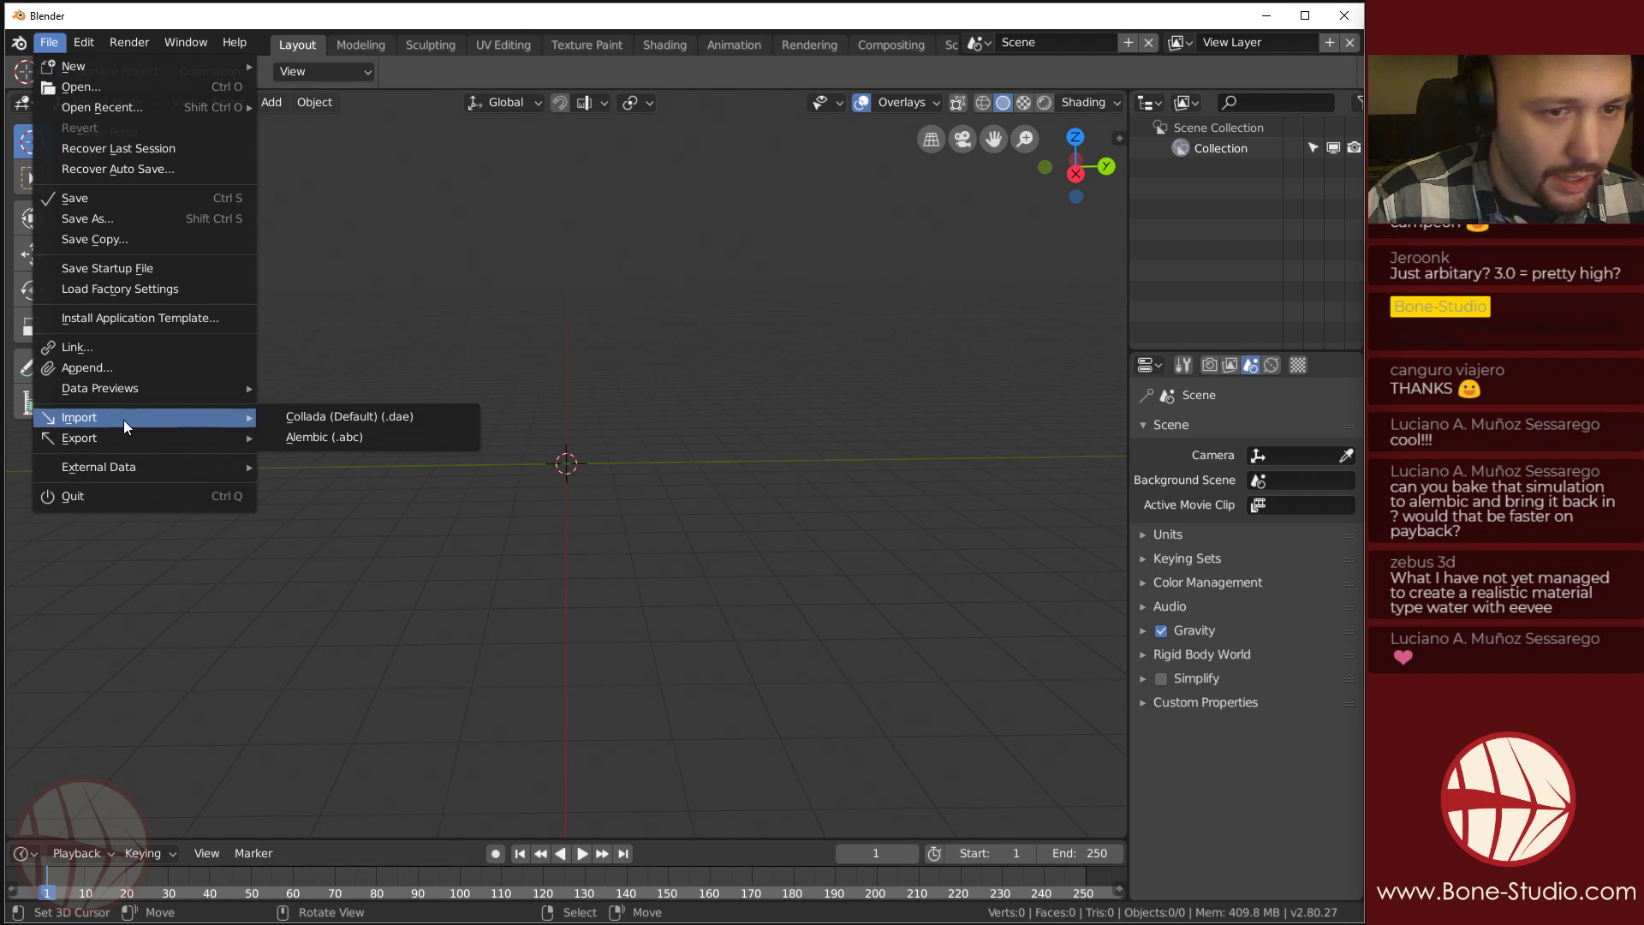
left_click(384, 437)
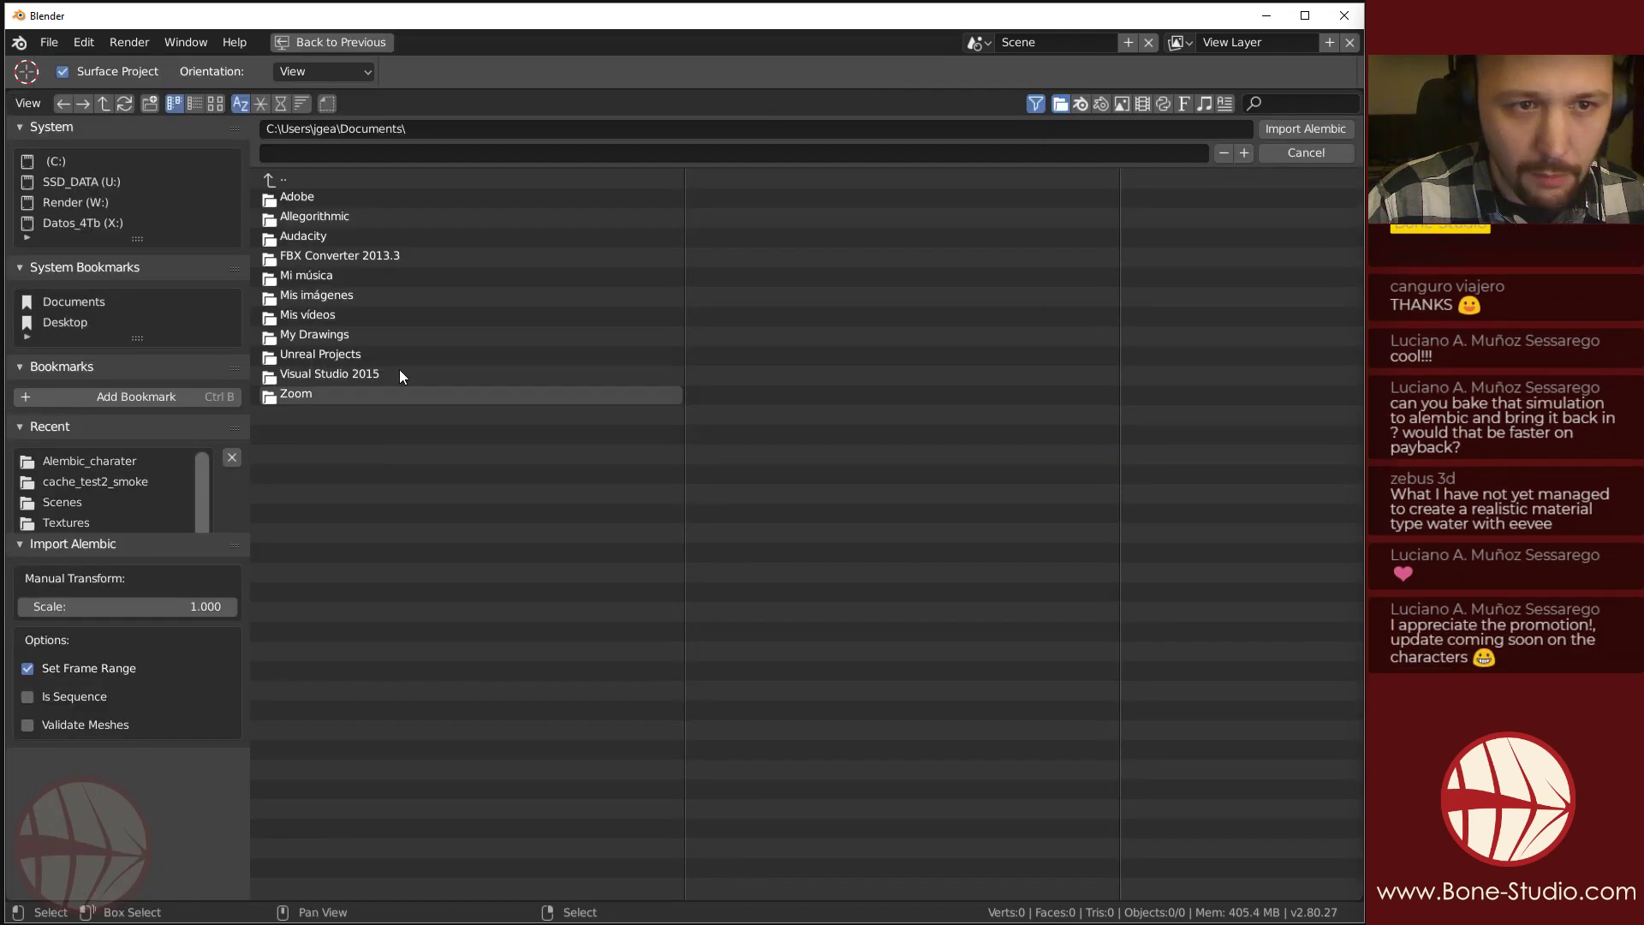
left_click(101, 460)
left_click(334, 197)
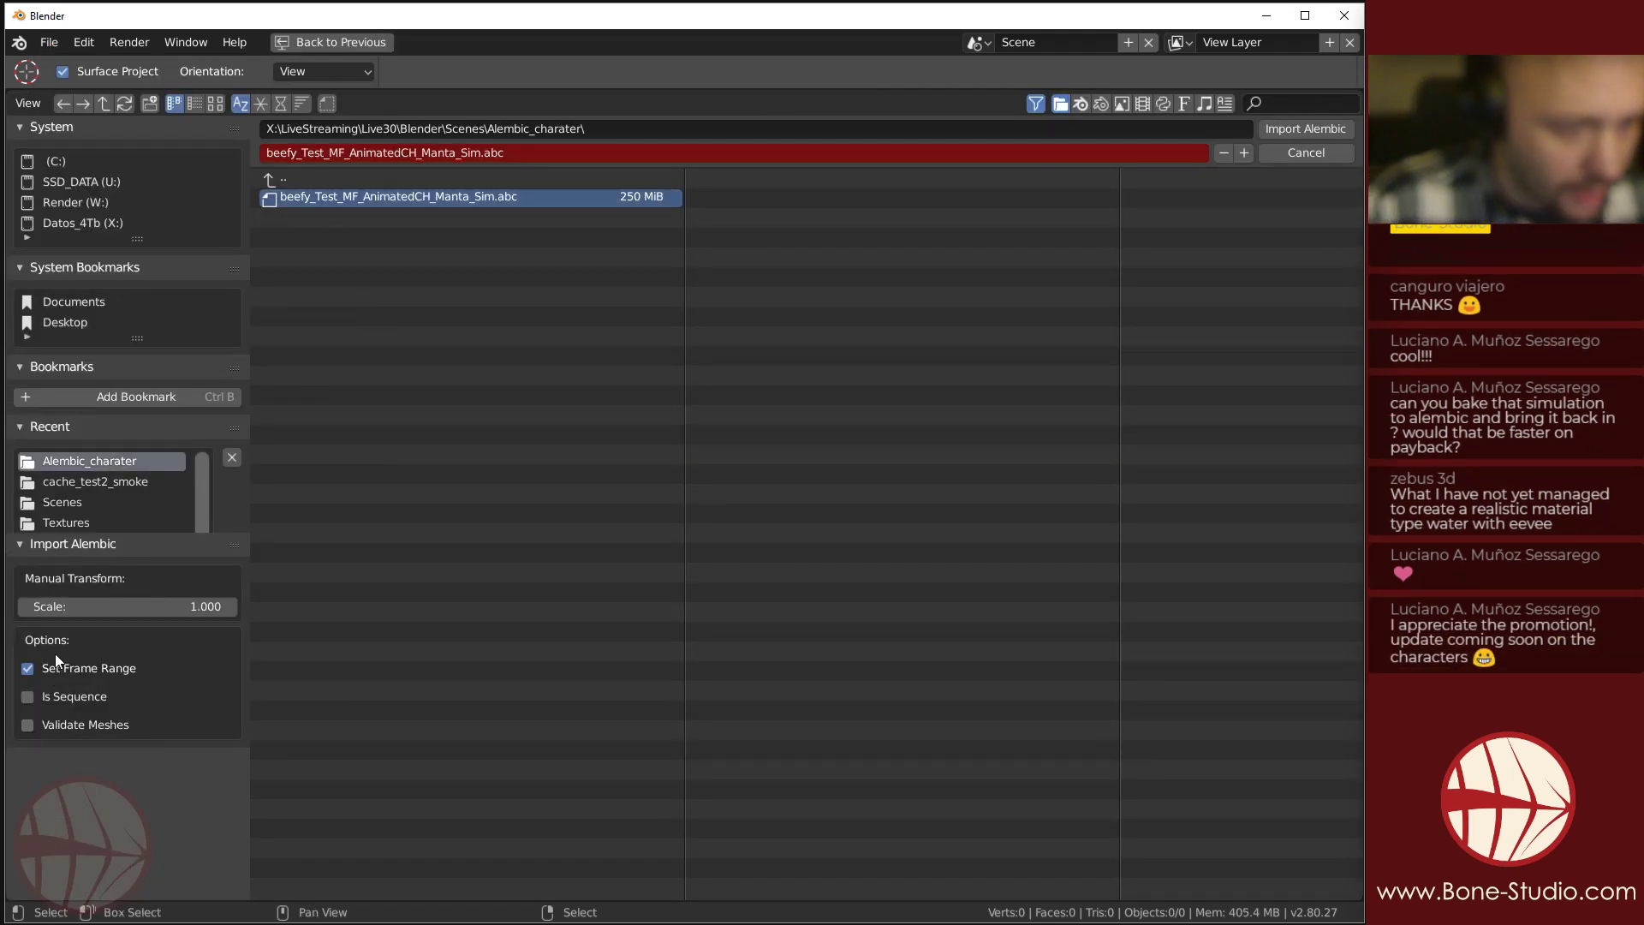
left_click(1300, 127)
Play the imported Alembic liquid animation up close and stop the playback.
middle_click_drag(593, 543, 584, 506)
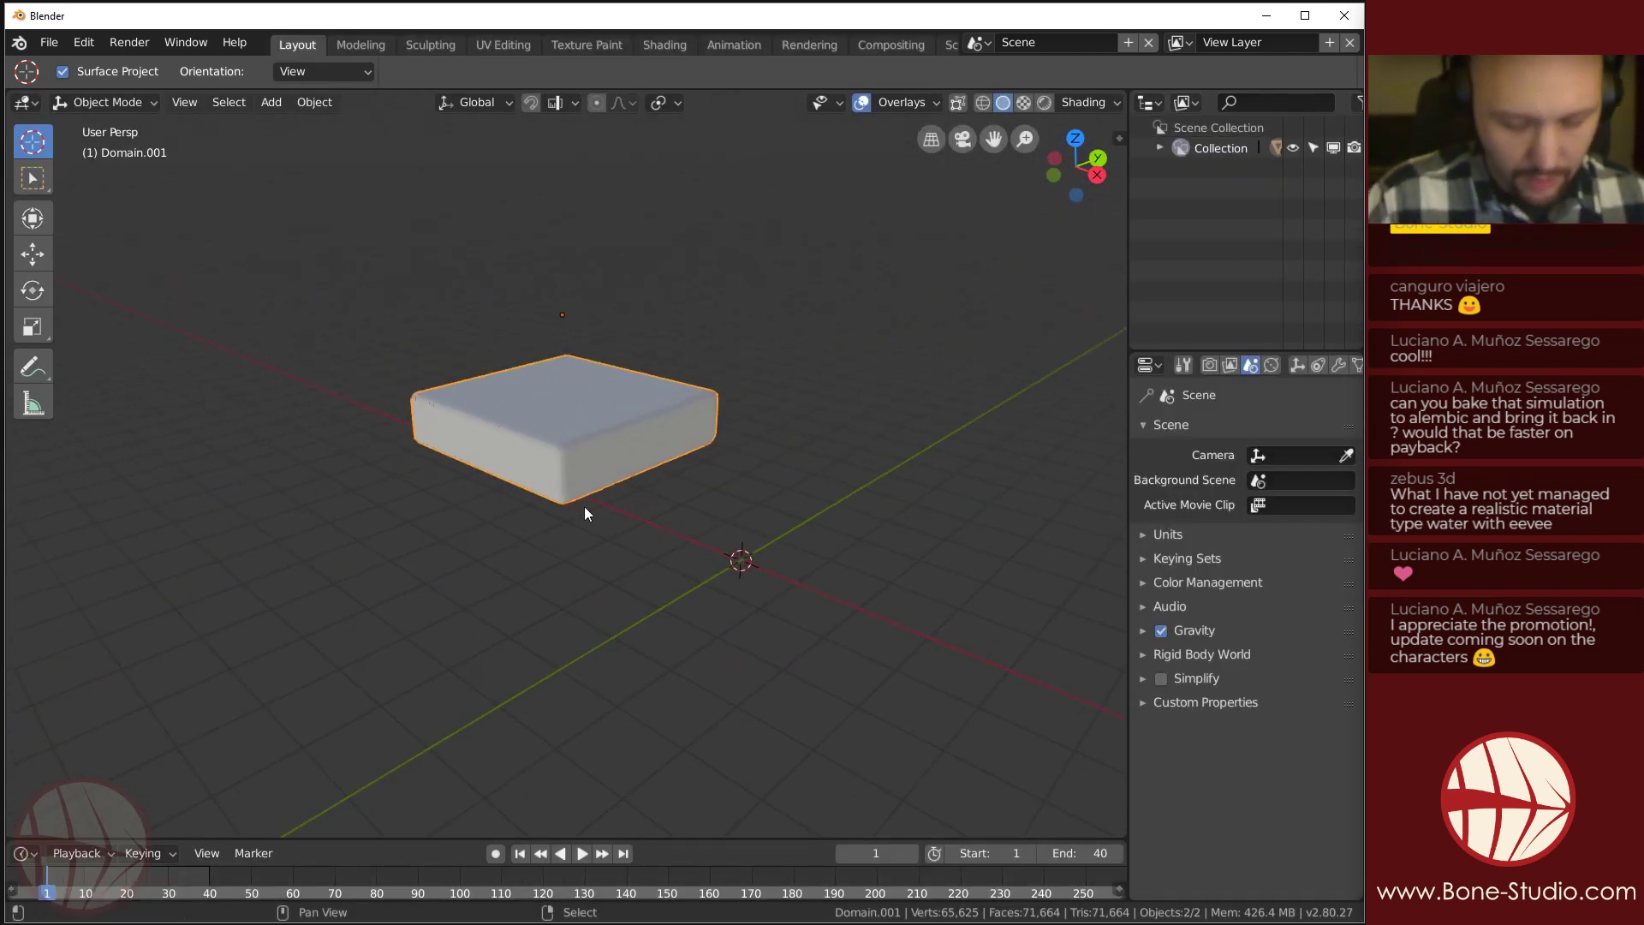
key("space")
scroll(578, 382, "up", 2)
scroll(577, 382, "up", 3)
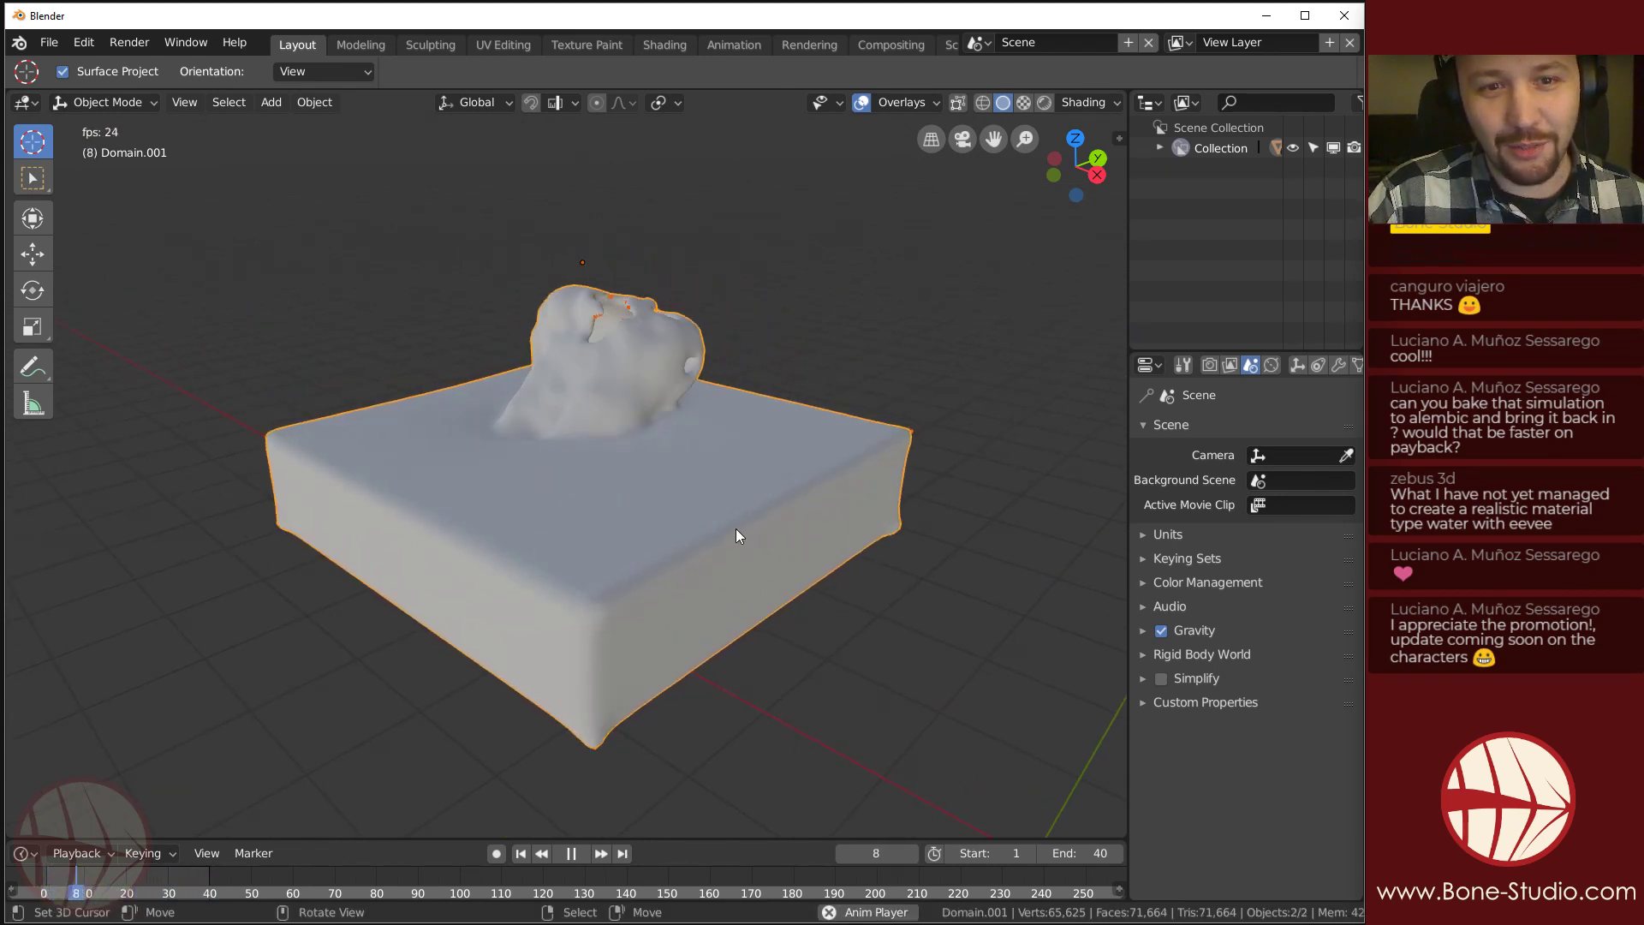
key("space")
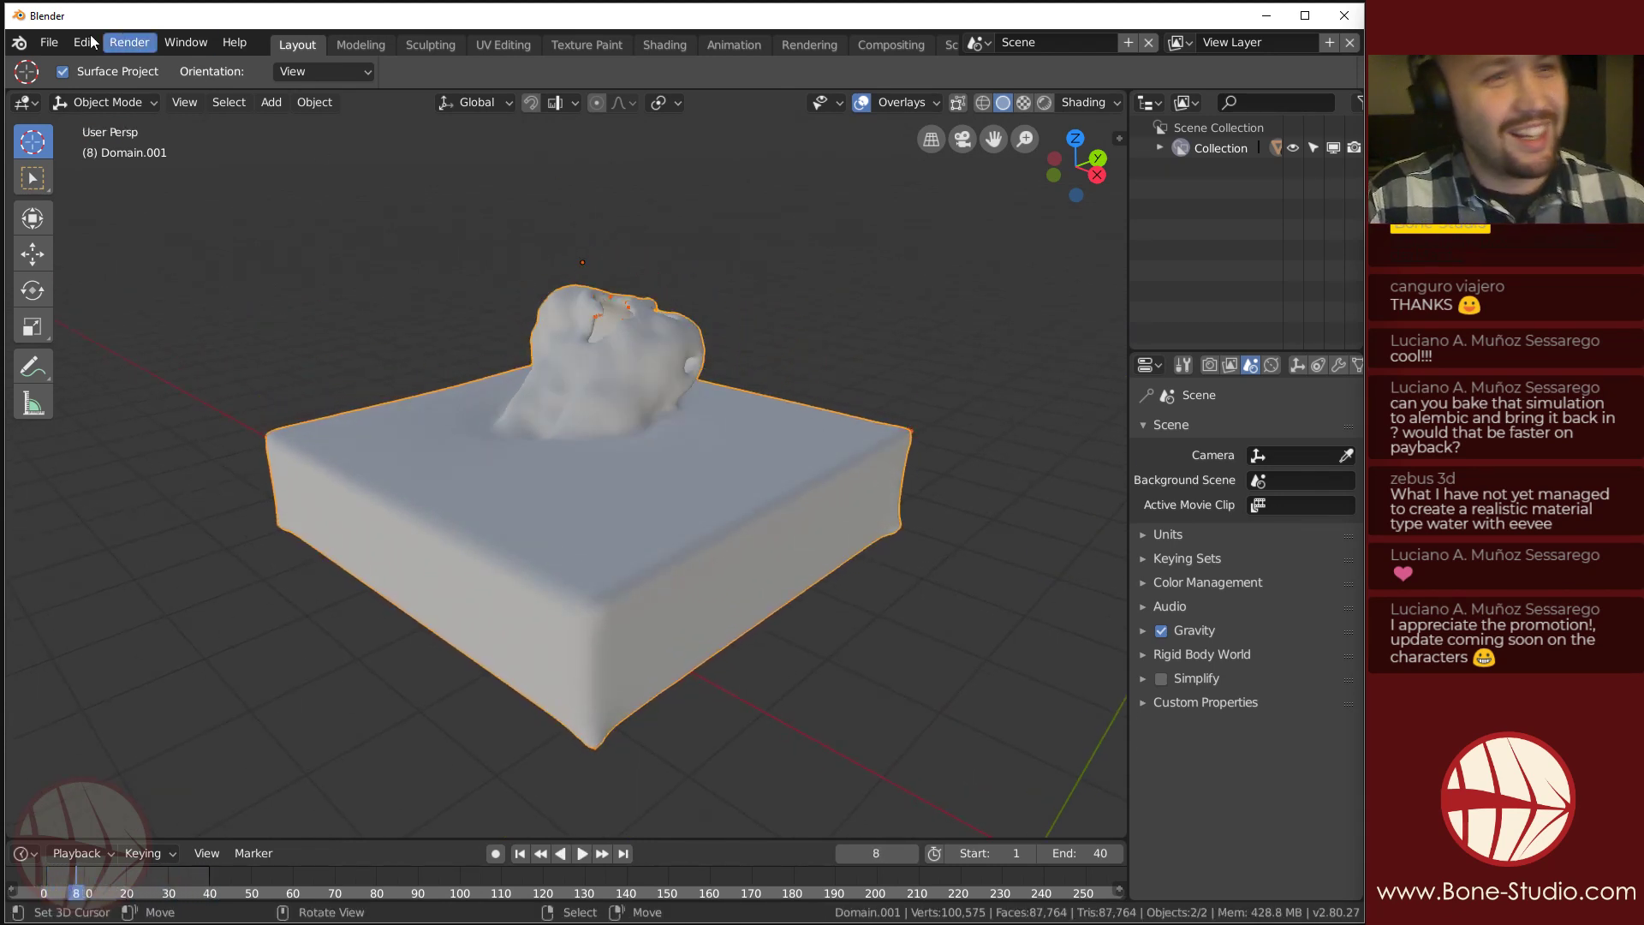
Reopen the recent scene file beefy_Test_MF_AnimatedCH_Manta_Sim.blend.
left_click(49, 42)
mouse_move(125, 115)
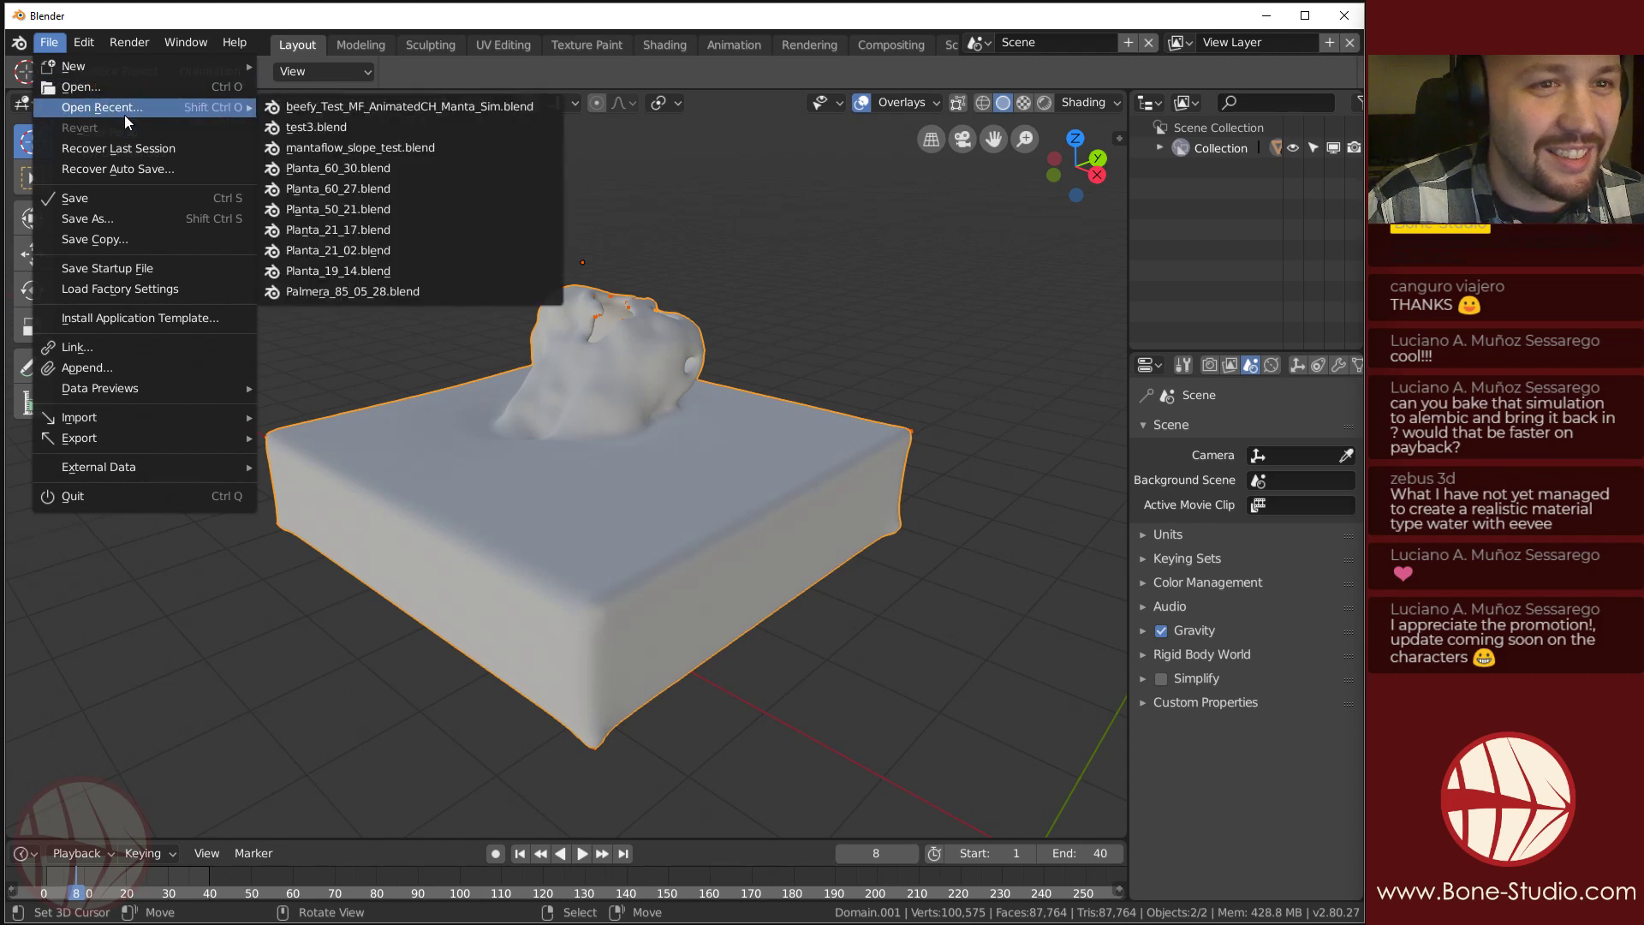
left_click(424, 106)
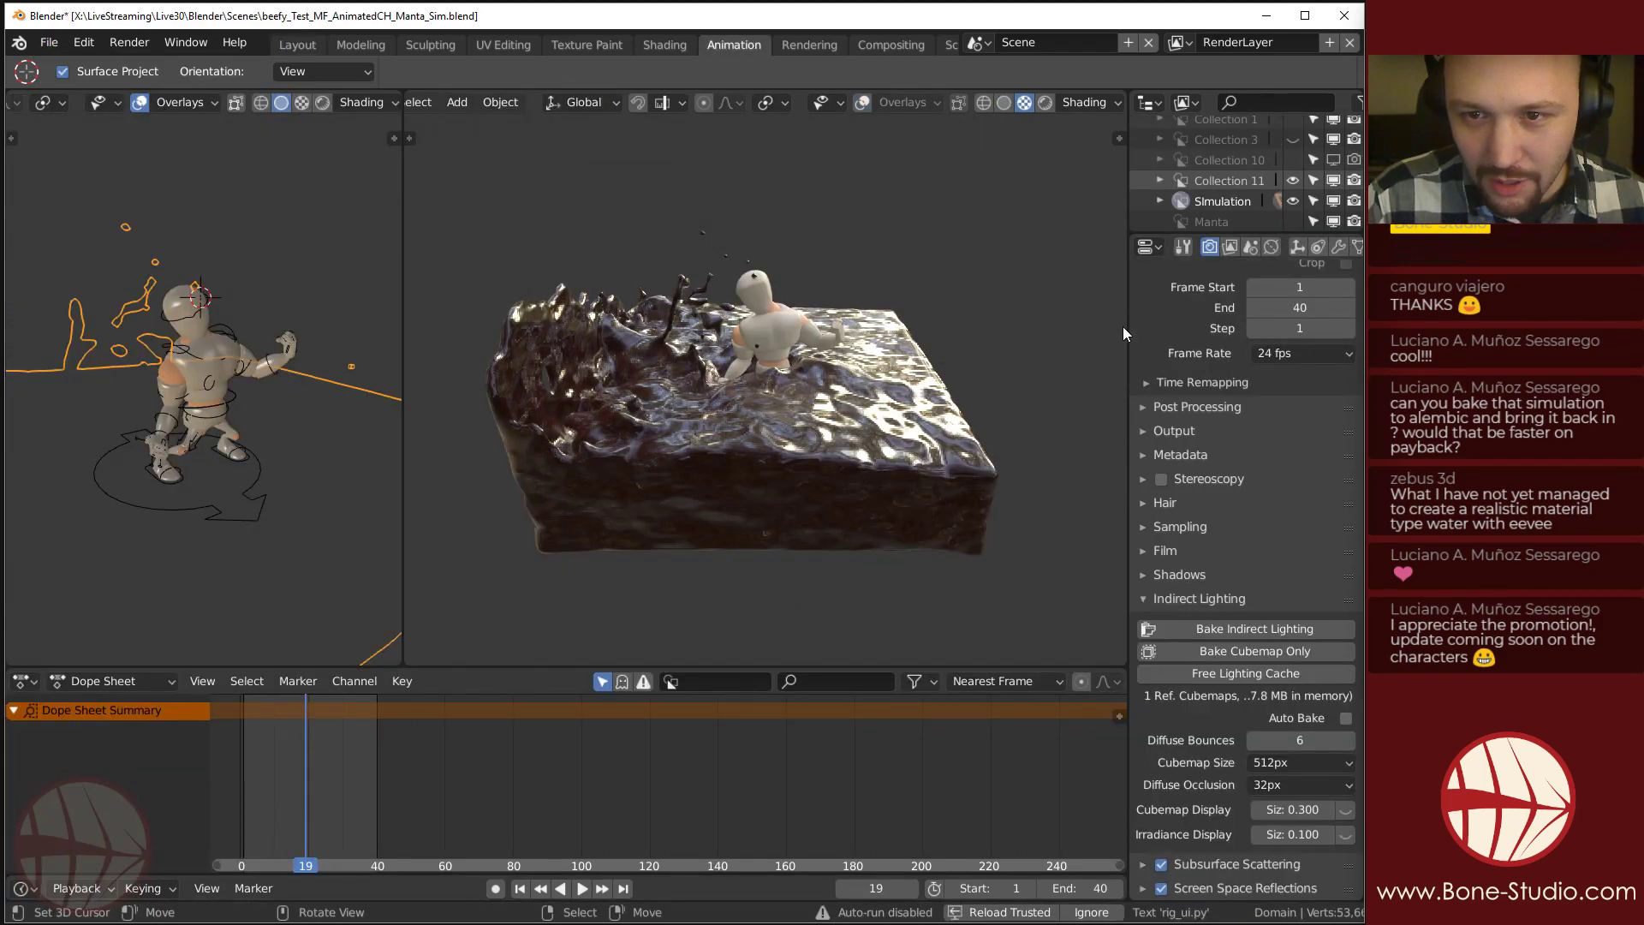
Enlarge the Outliner and expand the Simulation collection to locate its Liquid object.
left_click_drag(1127, 328, 907, 326)
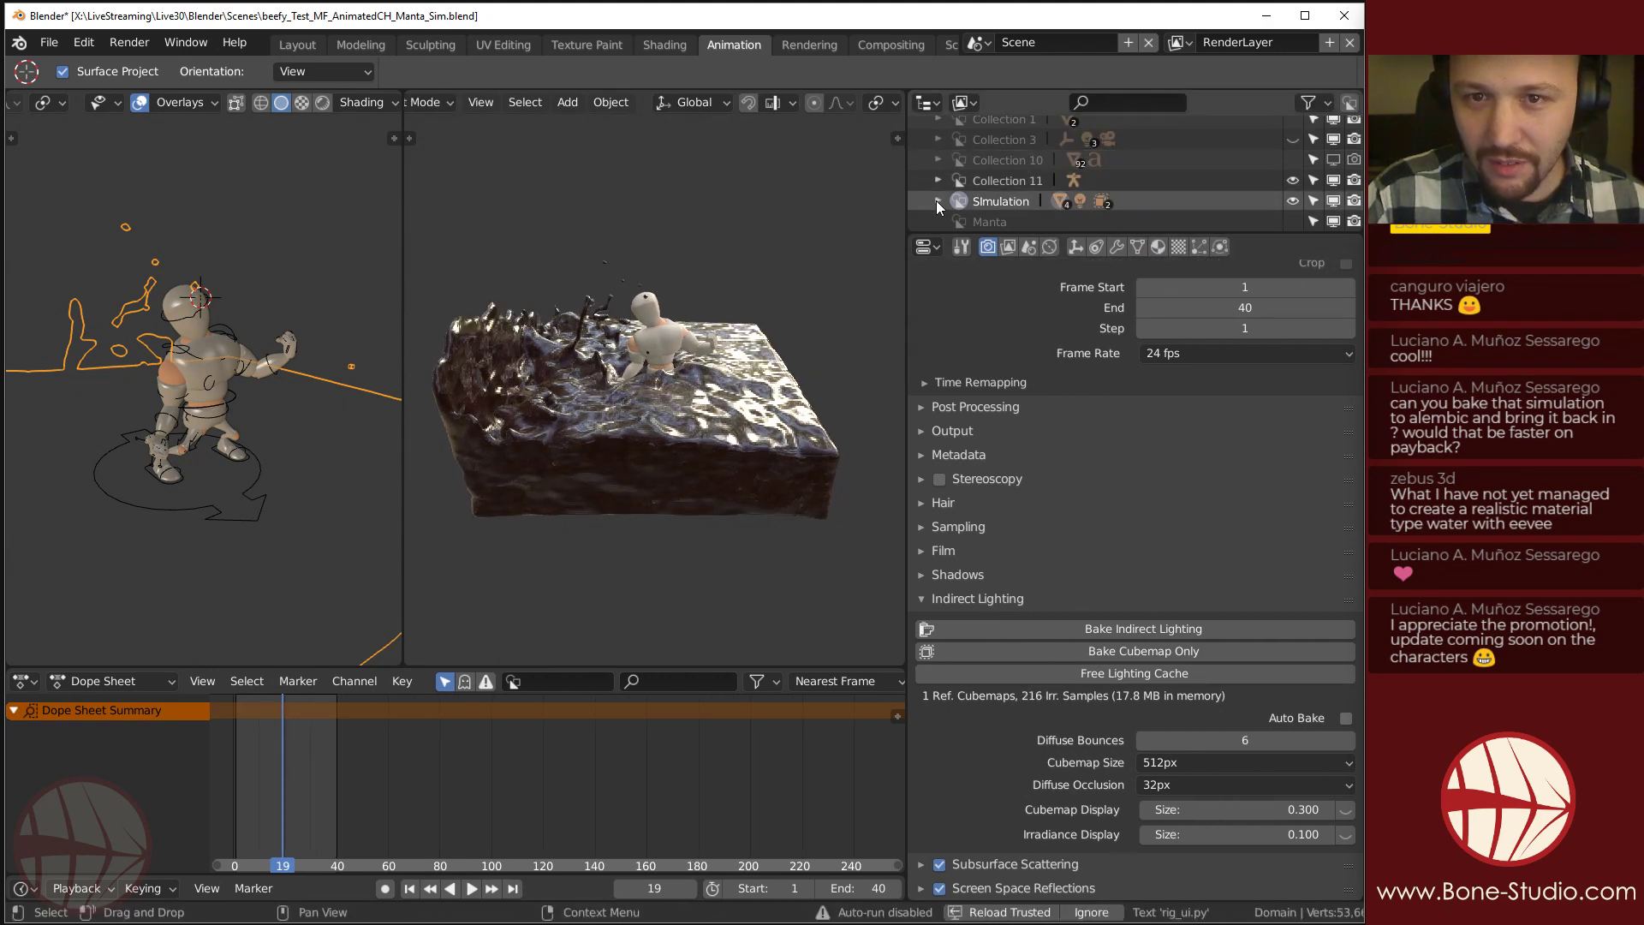
left_click(1295, 202)
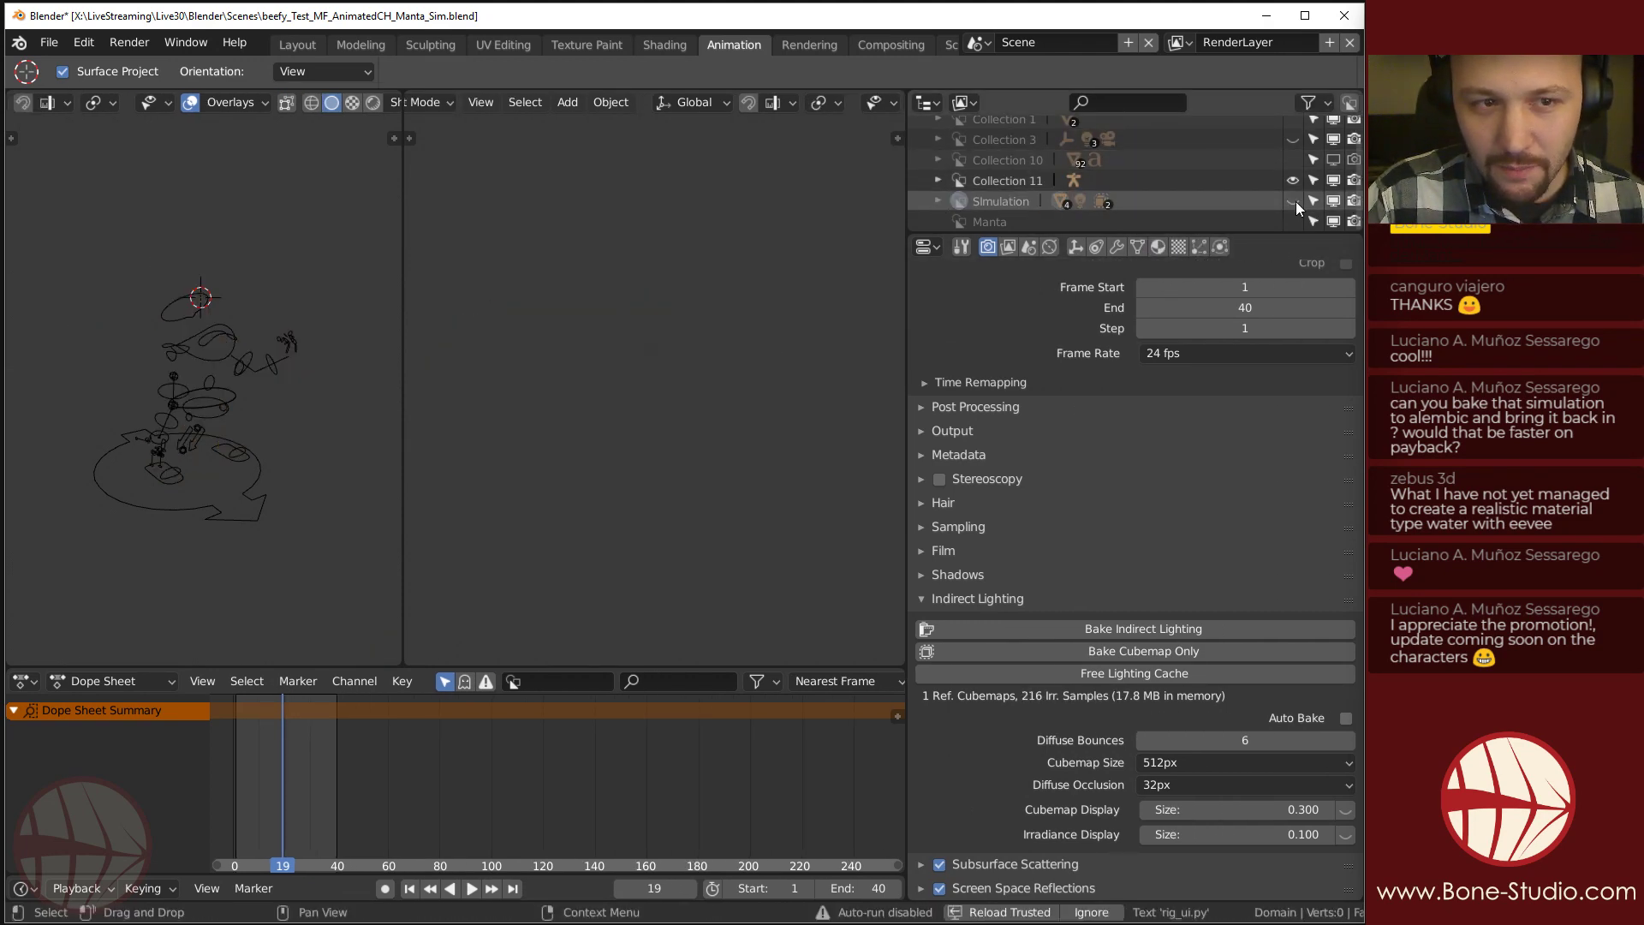
left_click(1295, 202)
left_click(829, 360)
left_click(938, 203)
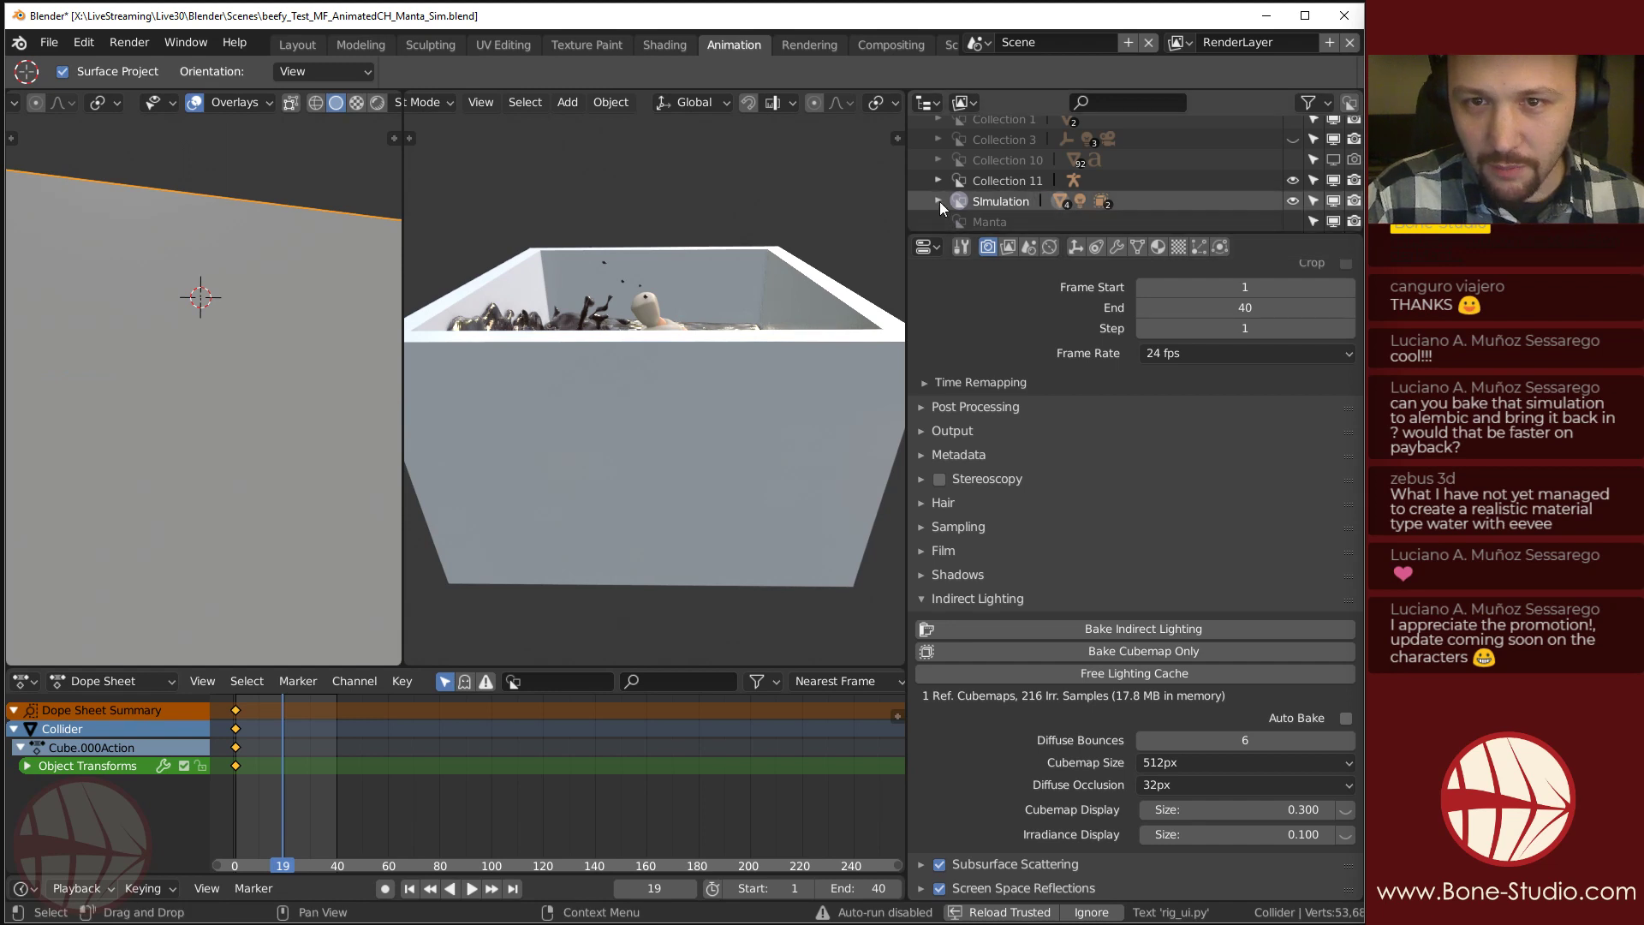
scroll(1004, 174, "down", 2)
scroll(1003, 171, "down", 2)
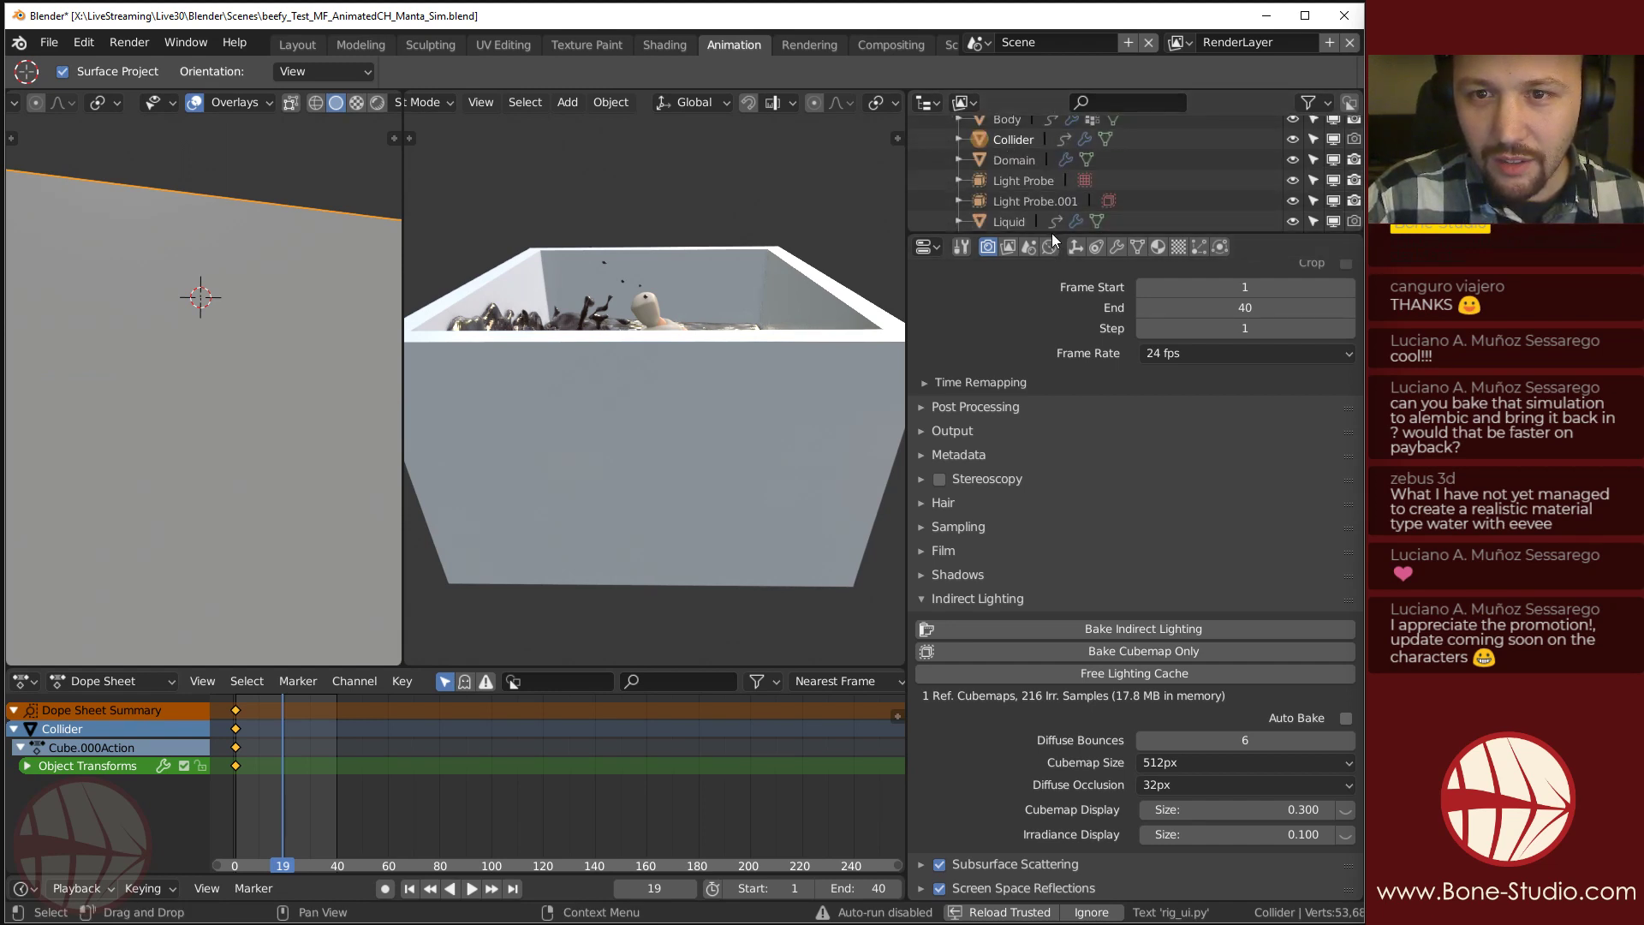
left_click_drag(1262, 231, 1256, 574)
left_click(1024, 354)
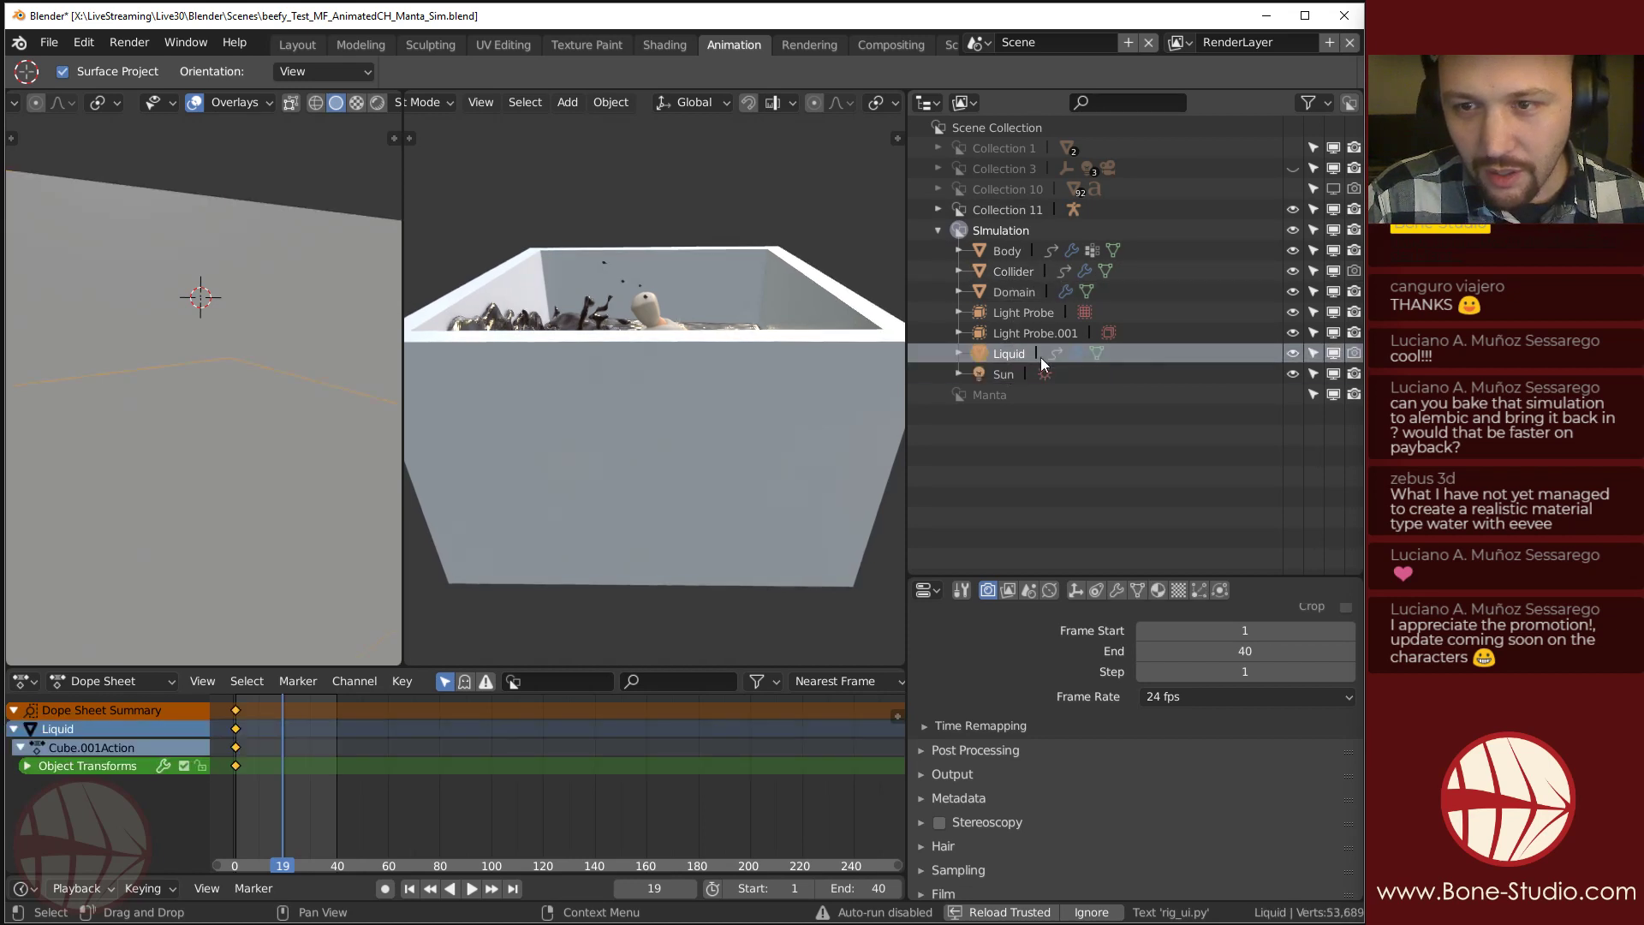
Hide the Collider and Domain objects and play the animation to check the remaining Liquid object and character.
left_click(809, 361)
key("h")
left_click(774, 424)
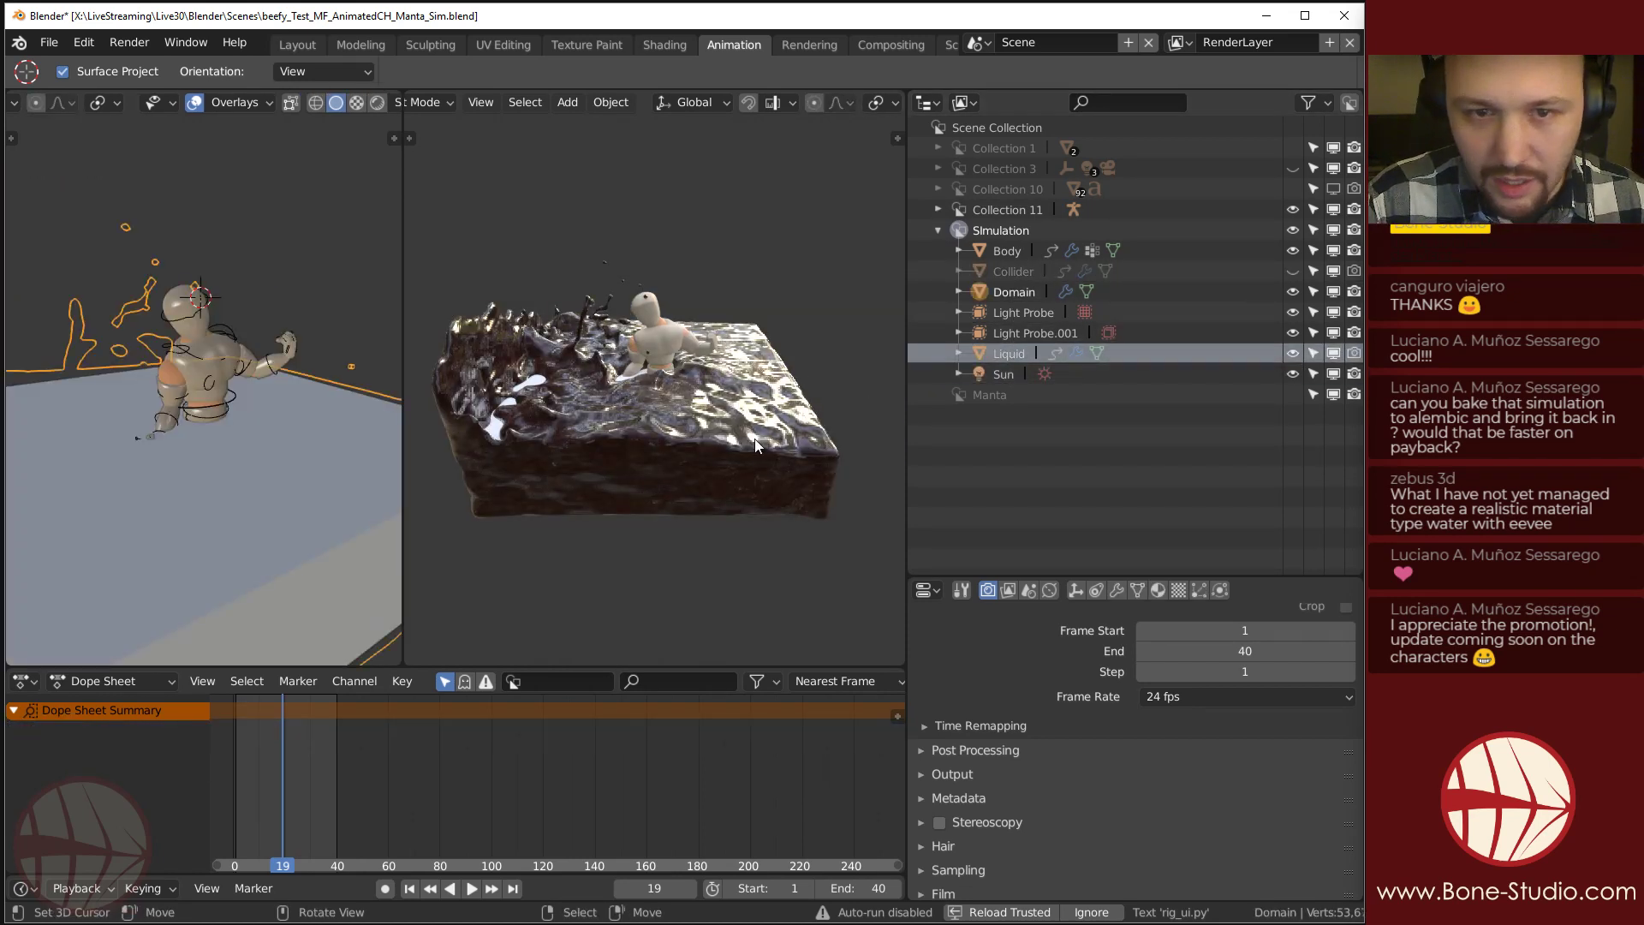
key("h")
key("space")
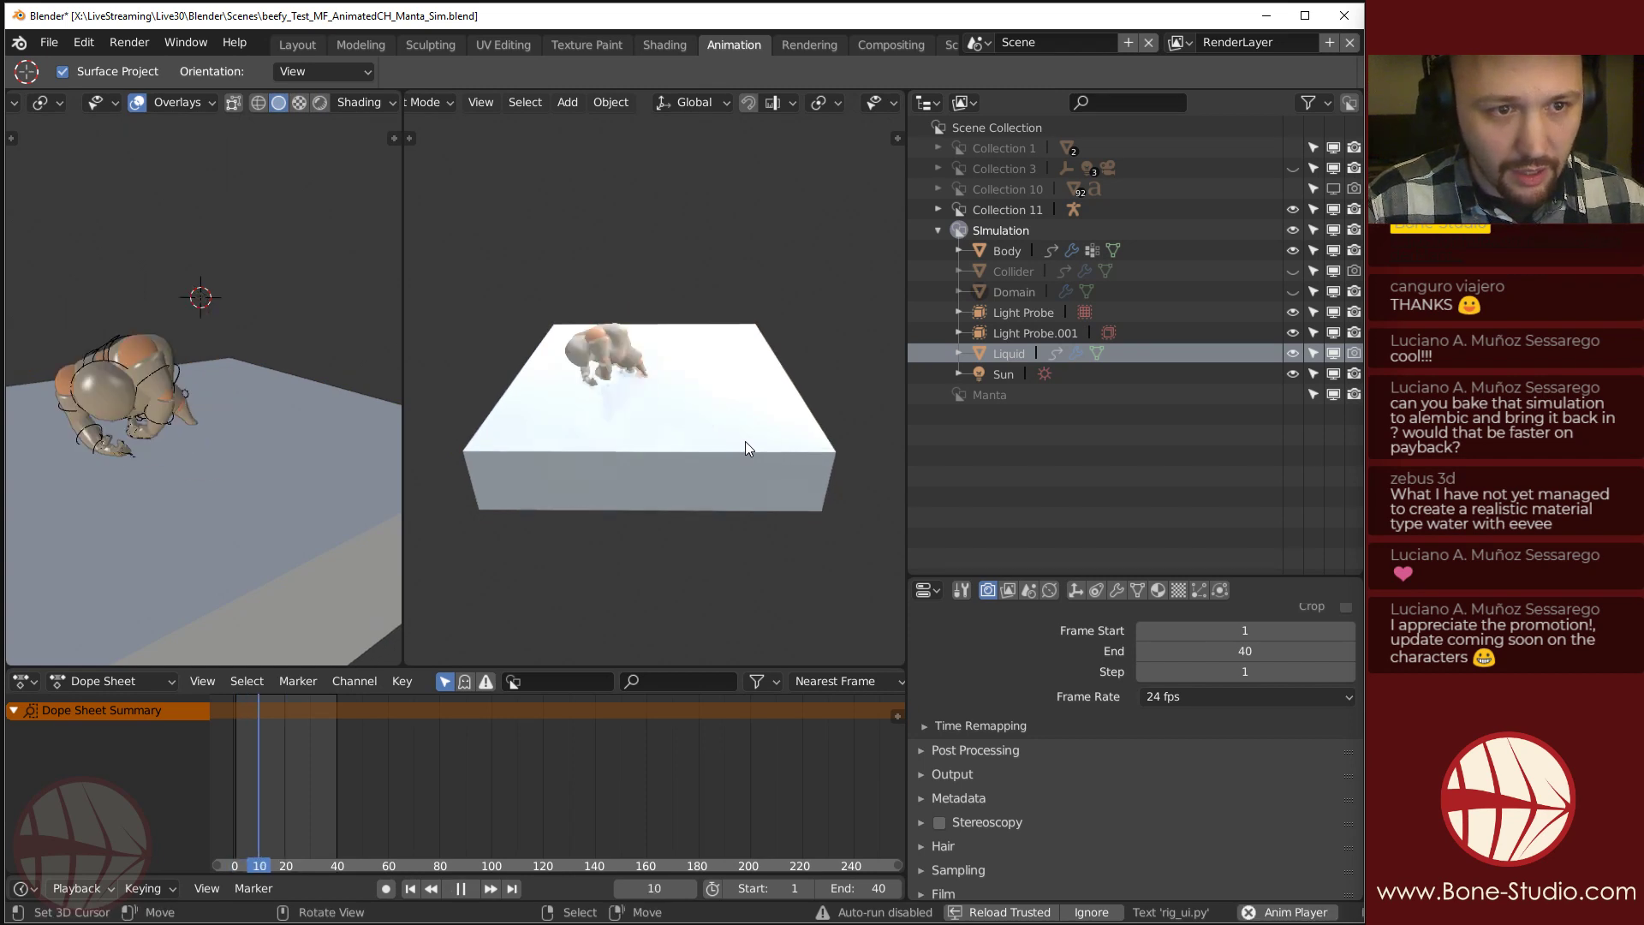
key("space")
Make the Domain object visible again and review its Fluid physics settings.
left_click(1010, 291)
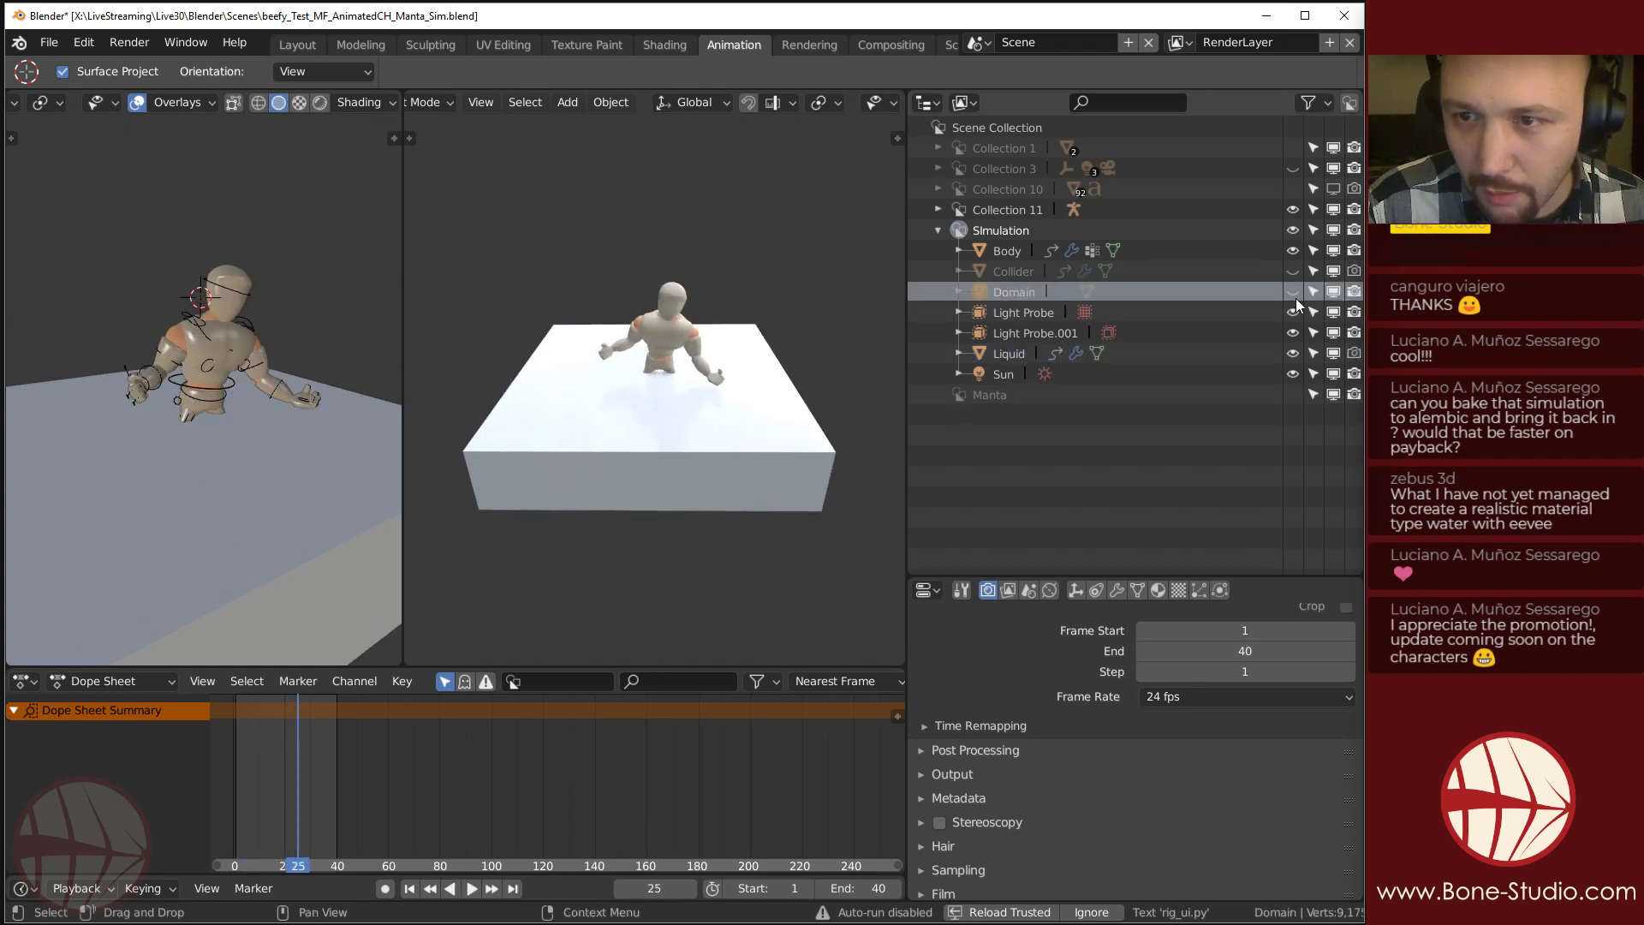
left_click(1293, 291)
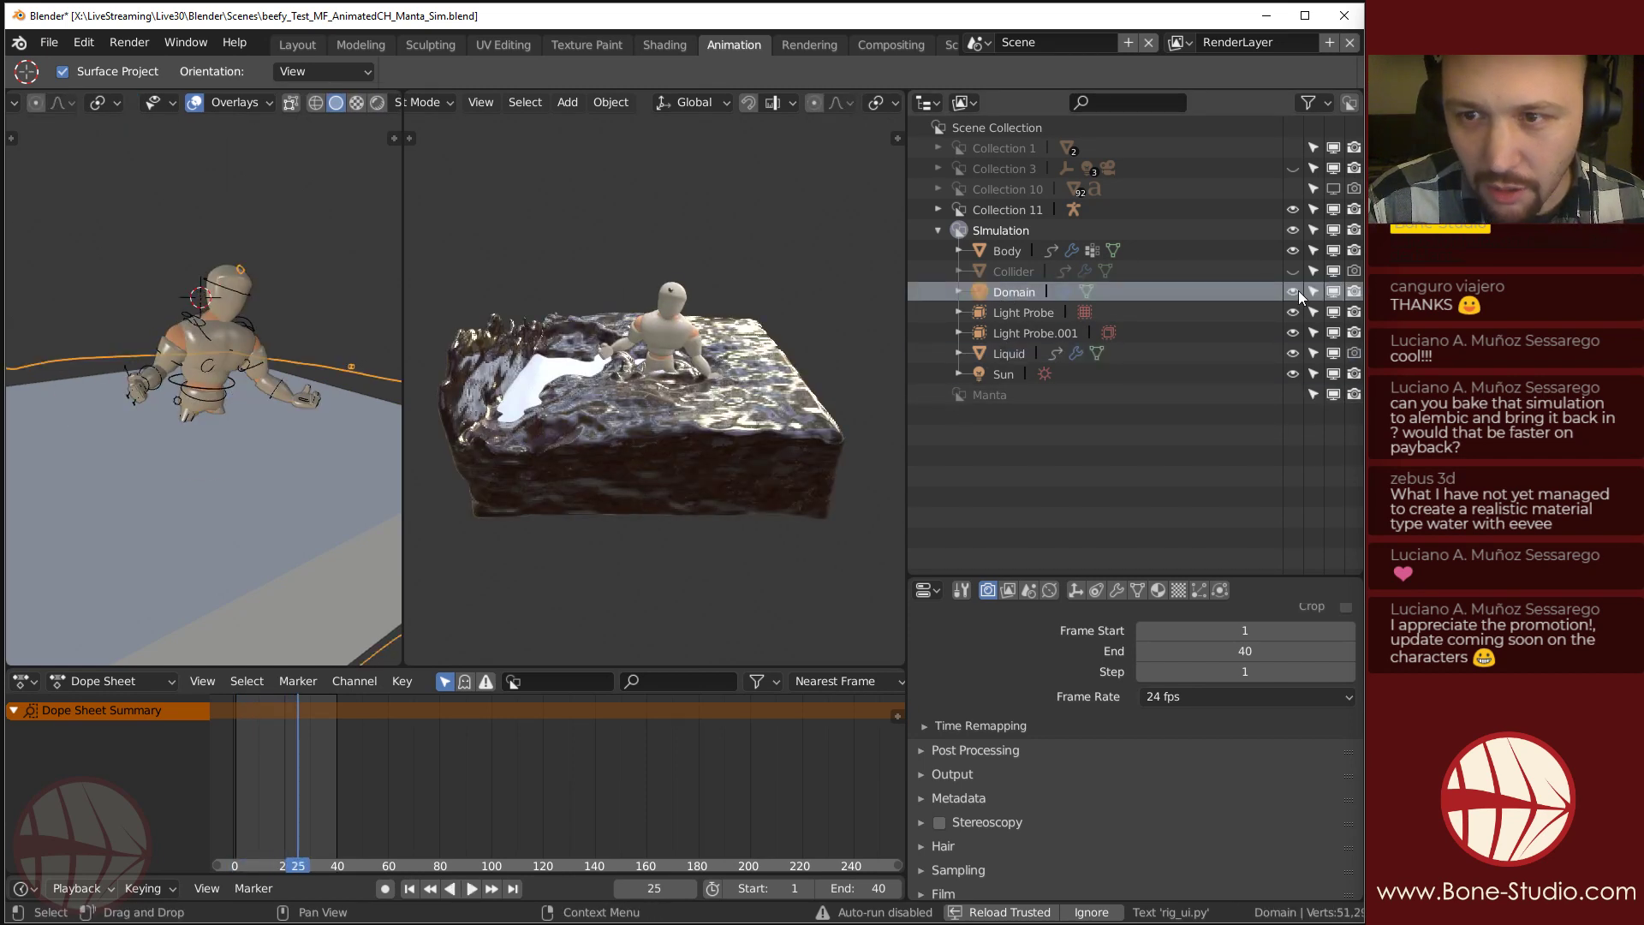
left_click(1219, 591)
scroll(1194, 700, "down", 7)
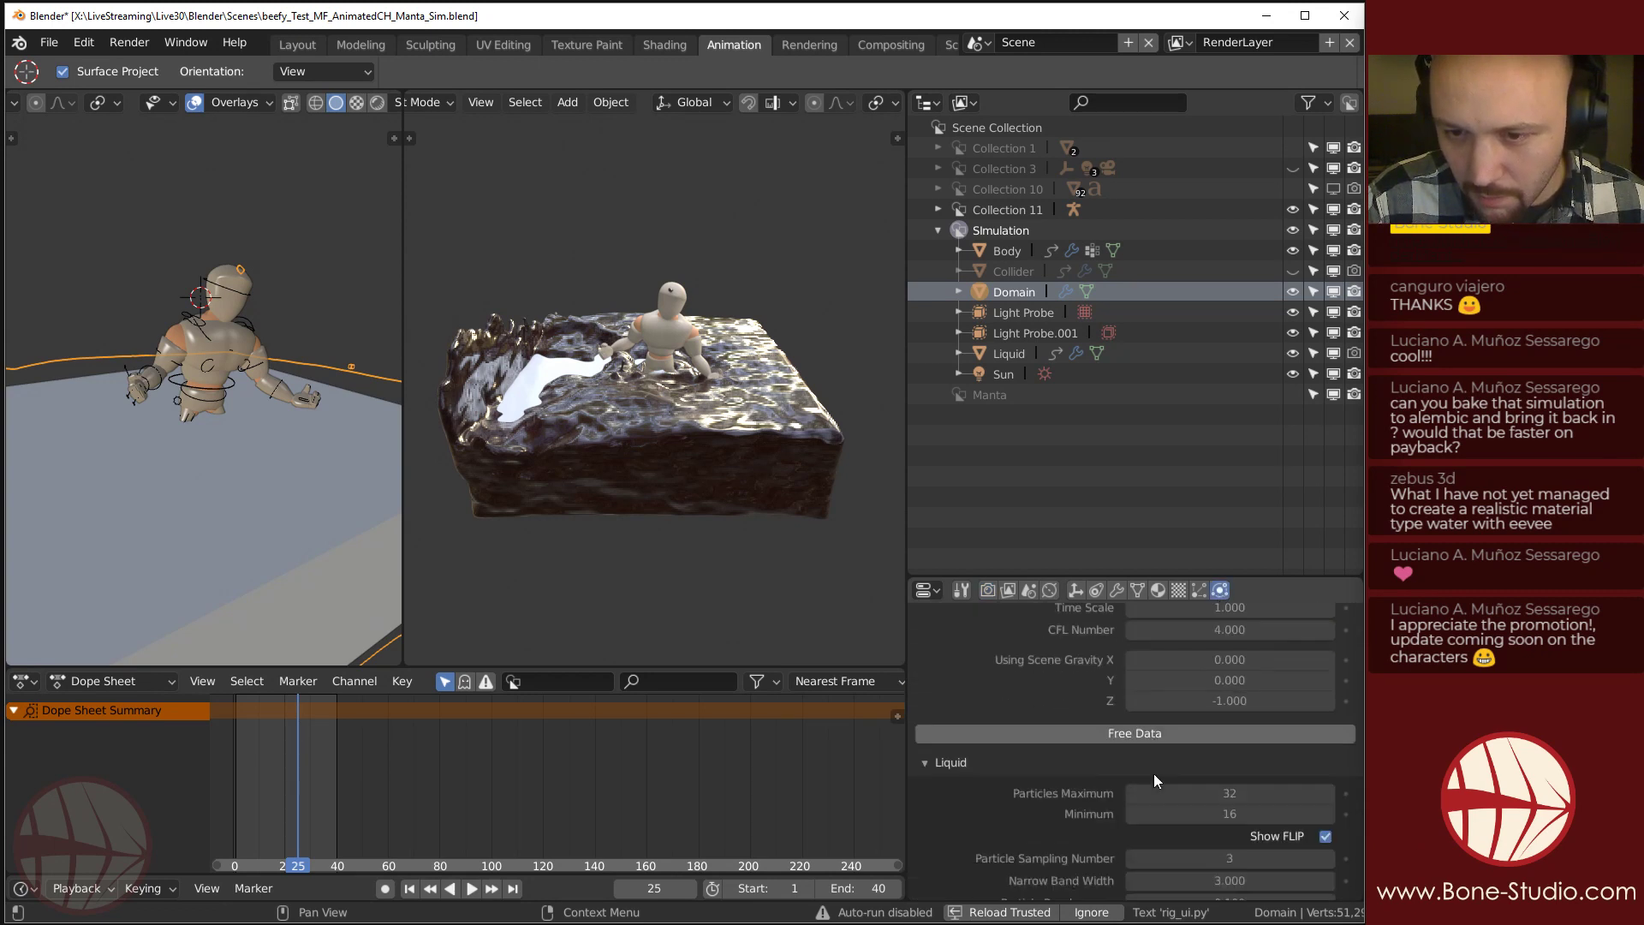
scroll(1153, 774, "up", 7)
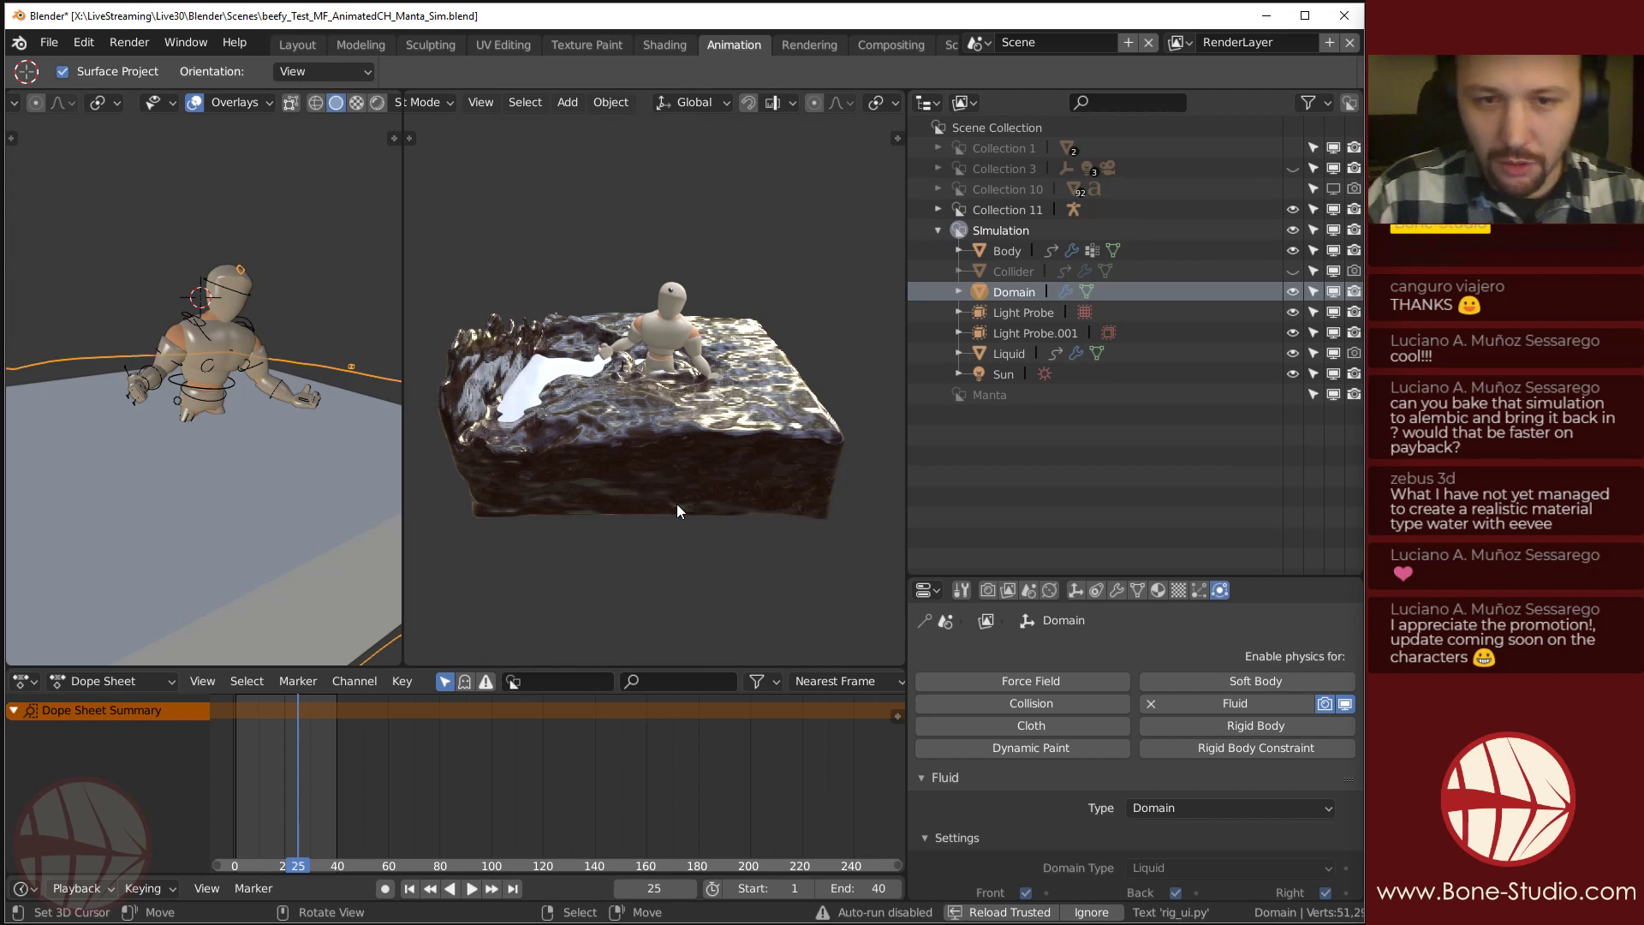
Delete the Domain and Liquid objects from the Simulation collection.
key("x")
left_click(744, 445)
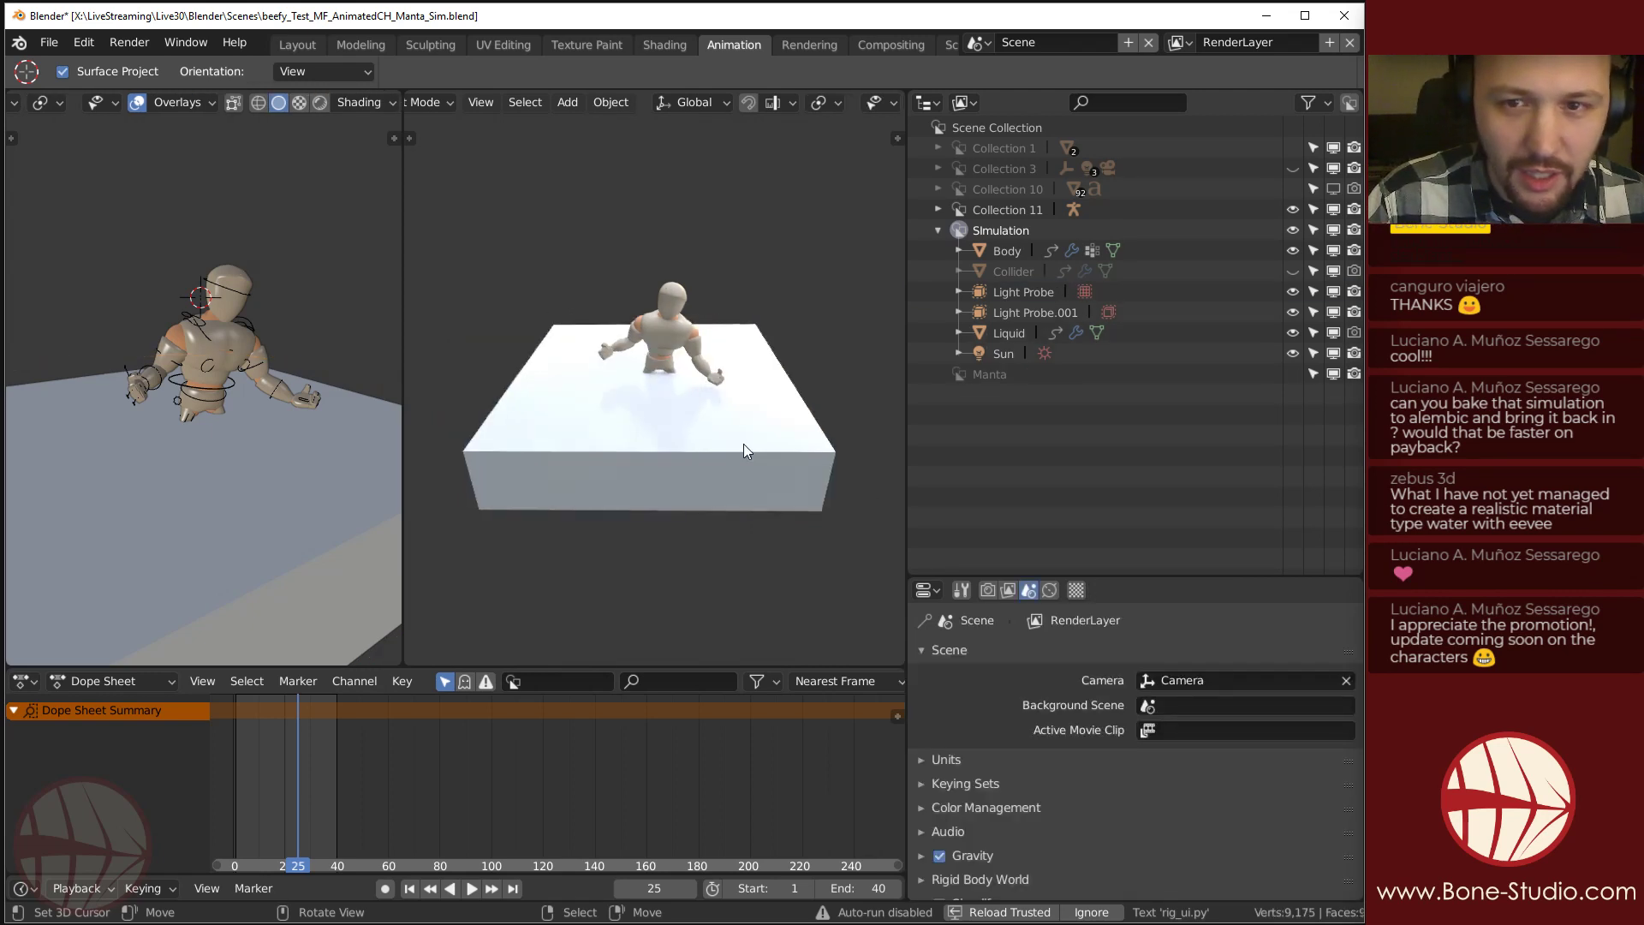
left_click(732, 427)
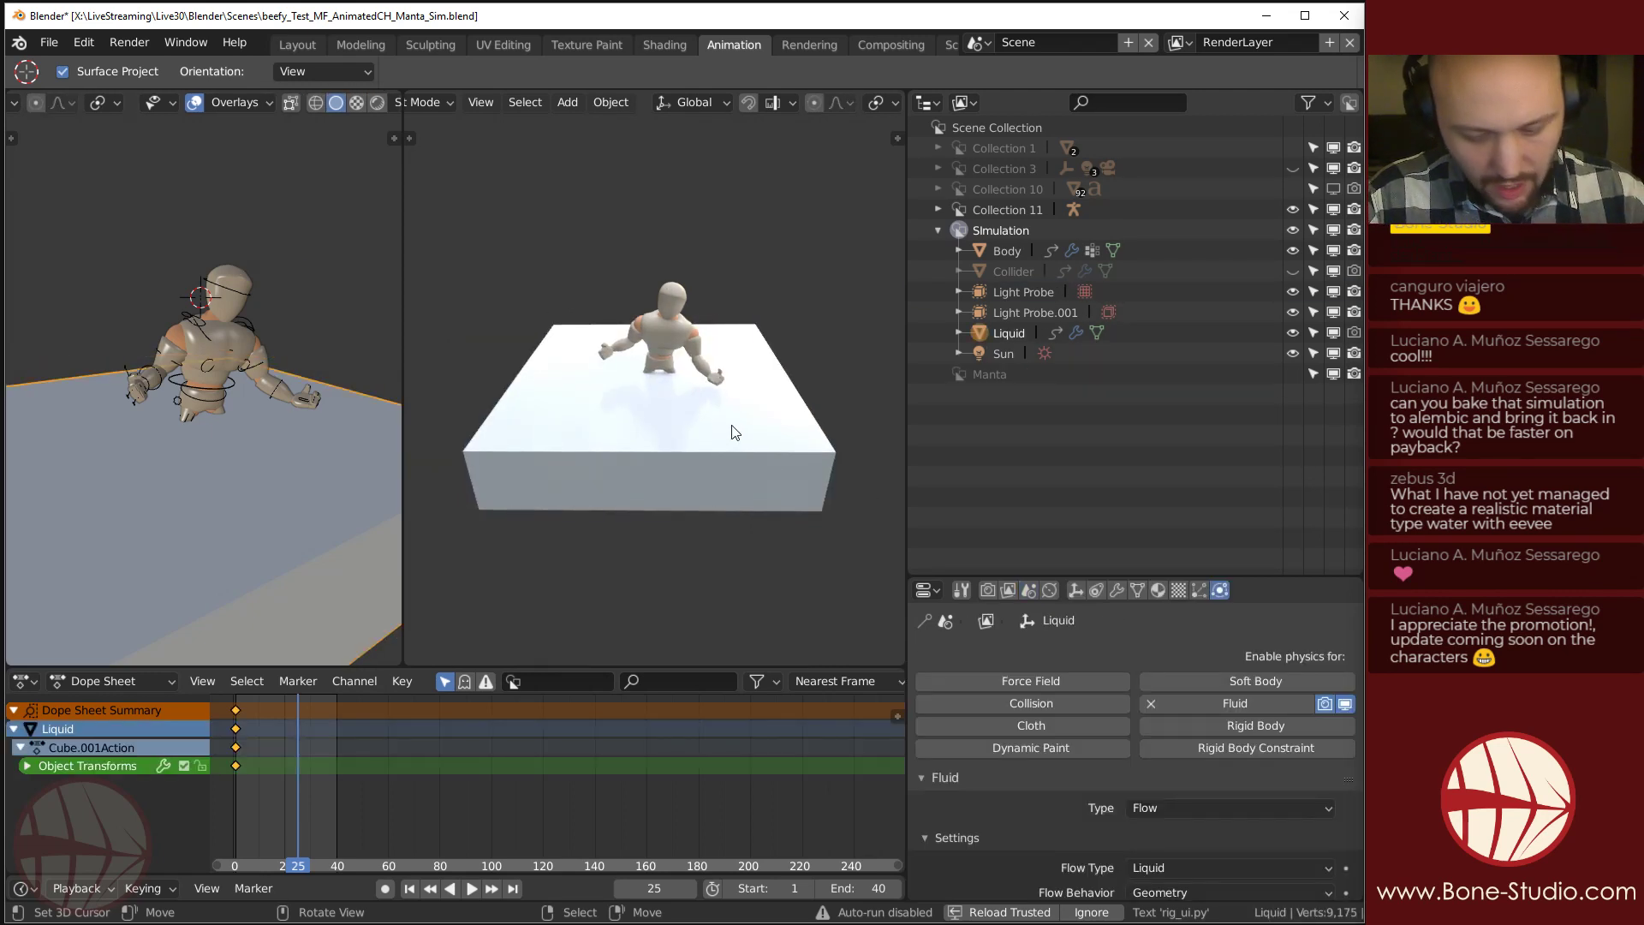
key("x")
left_click(731, 425)
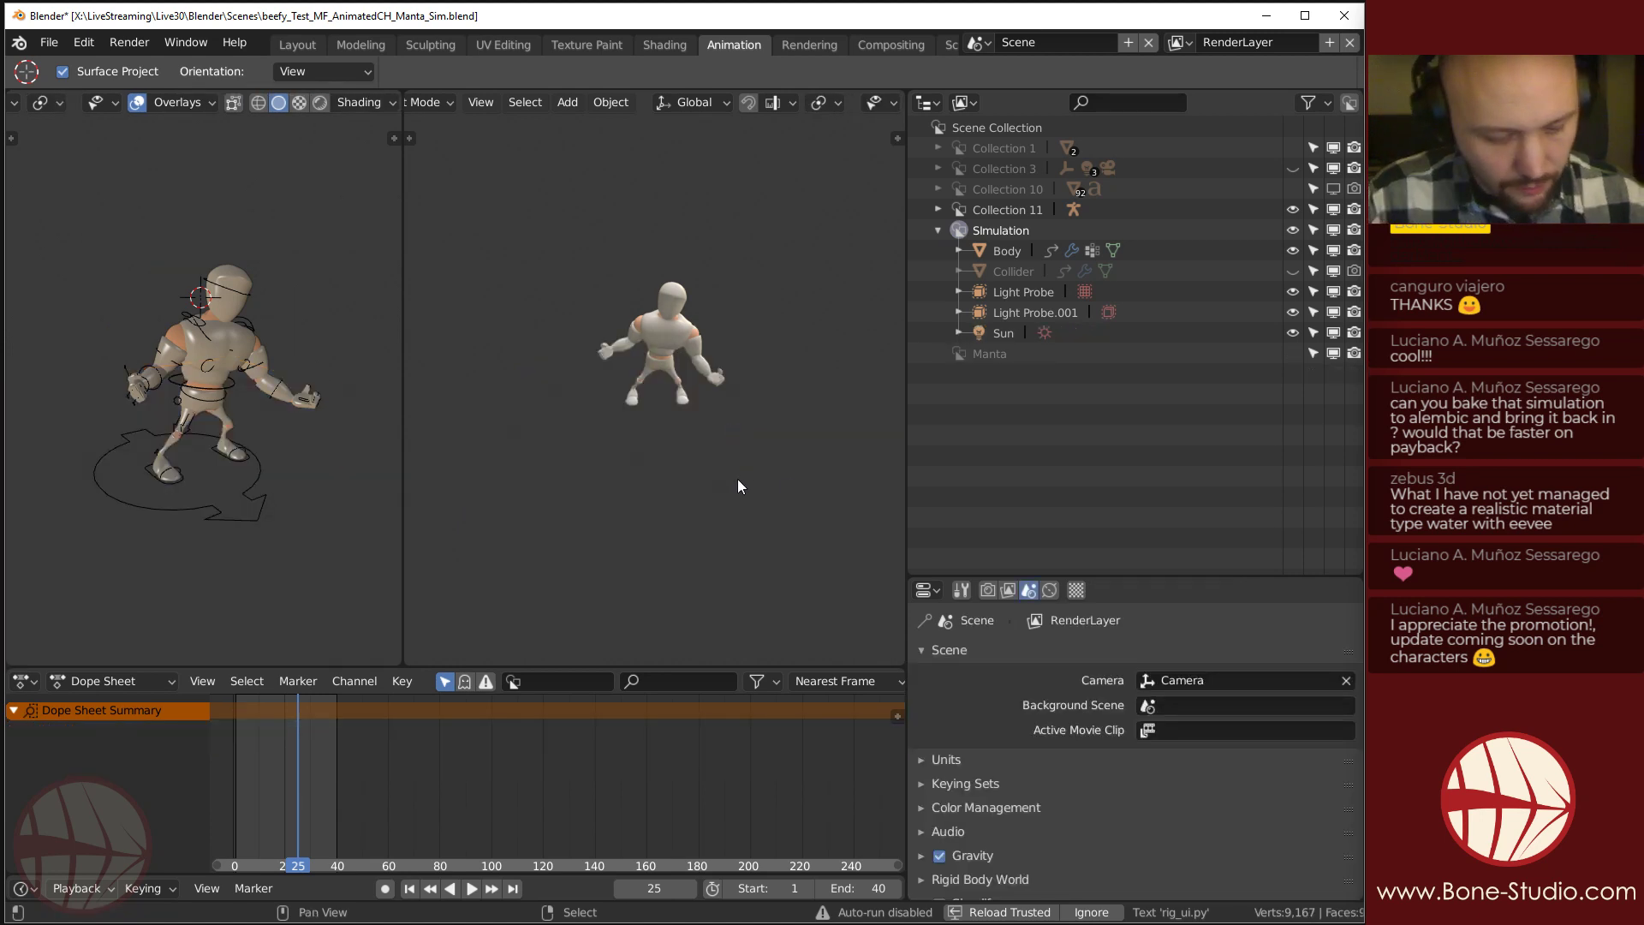
Move the 3D cursor to the world center and import beefy_Test_MF_AnimatedCH_Manta_Sim.abc as Alembic with Set Frame Range disabled.
key("shift+s")
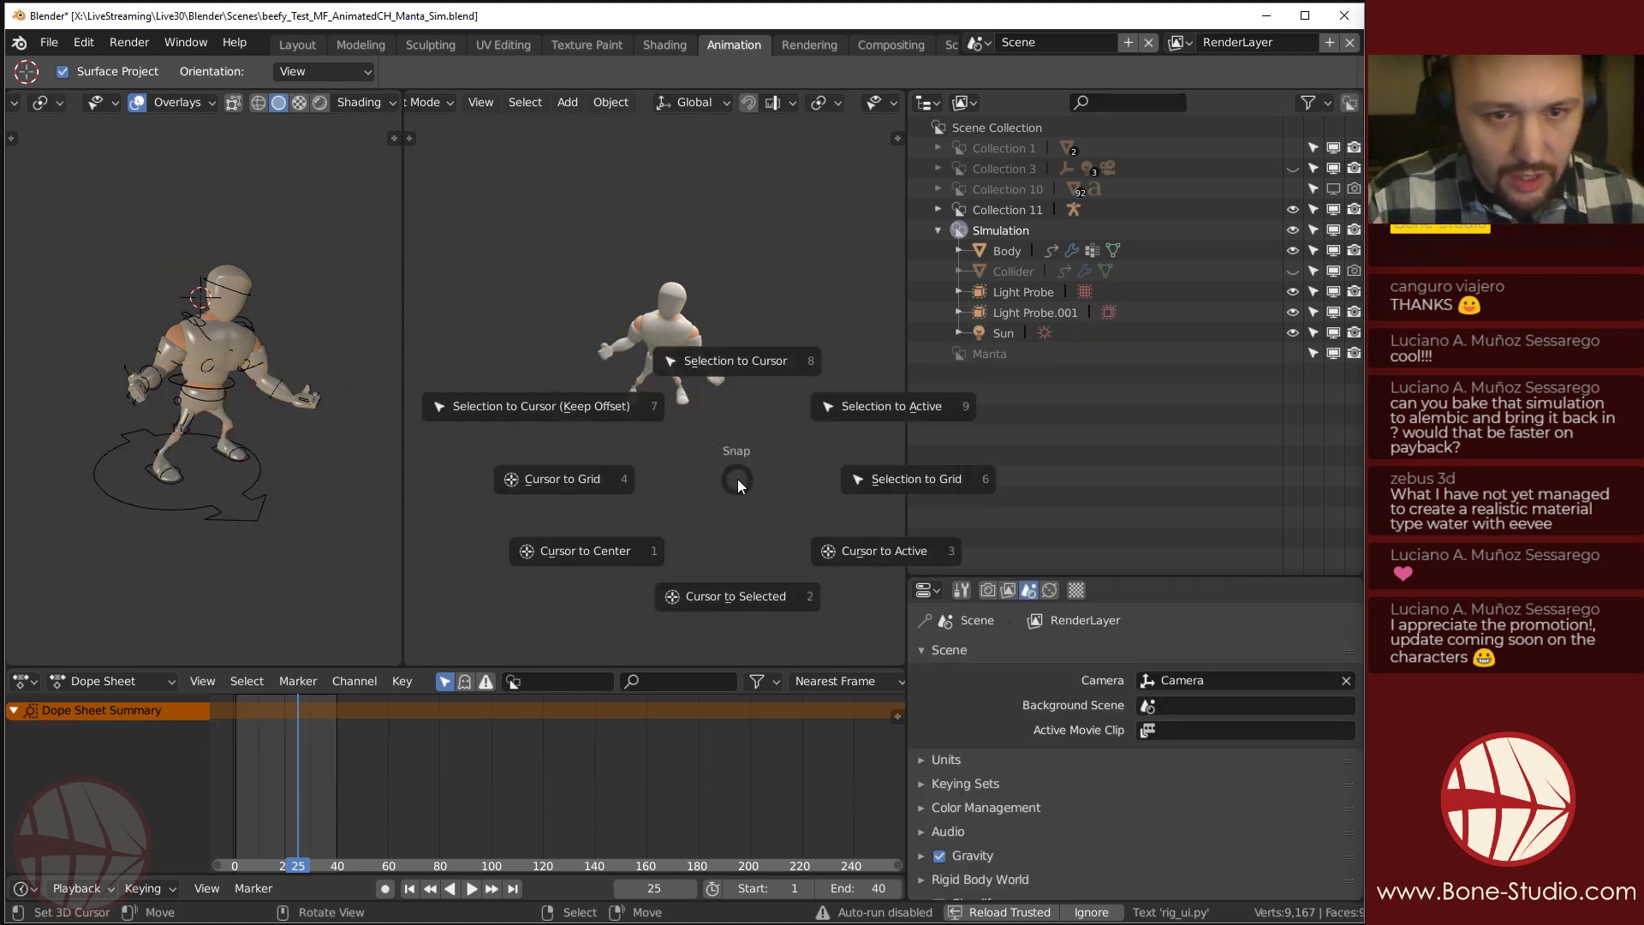
left_click(586, 552)
left_click(38, 45)
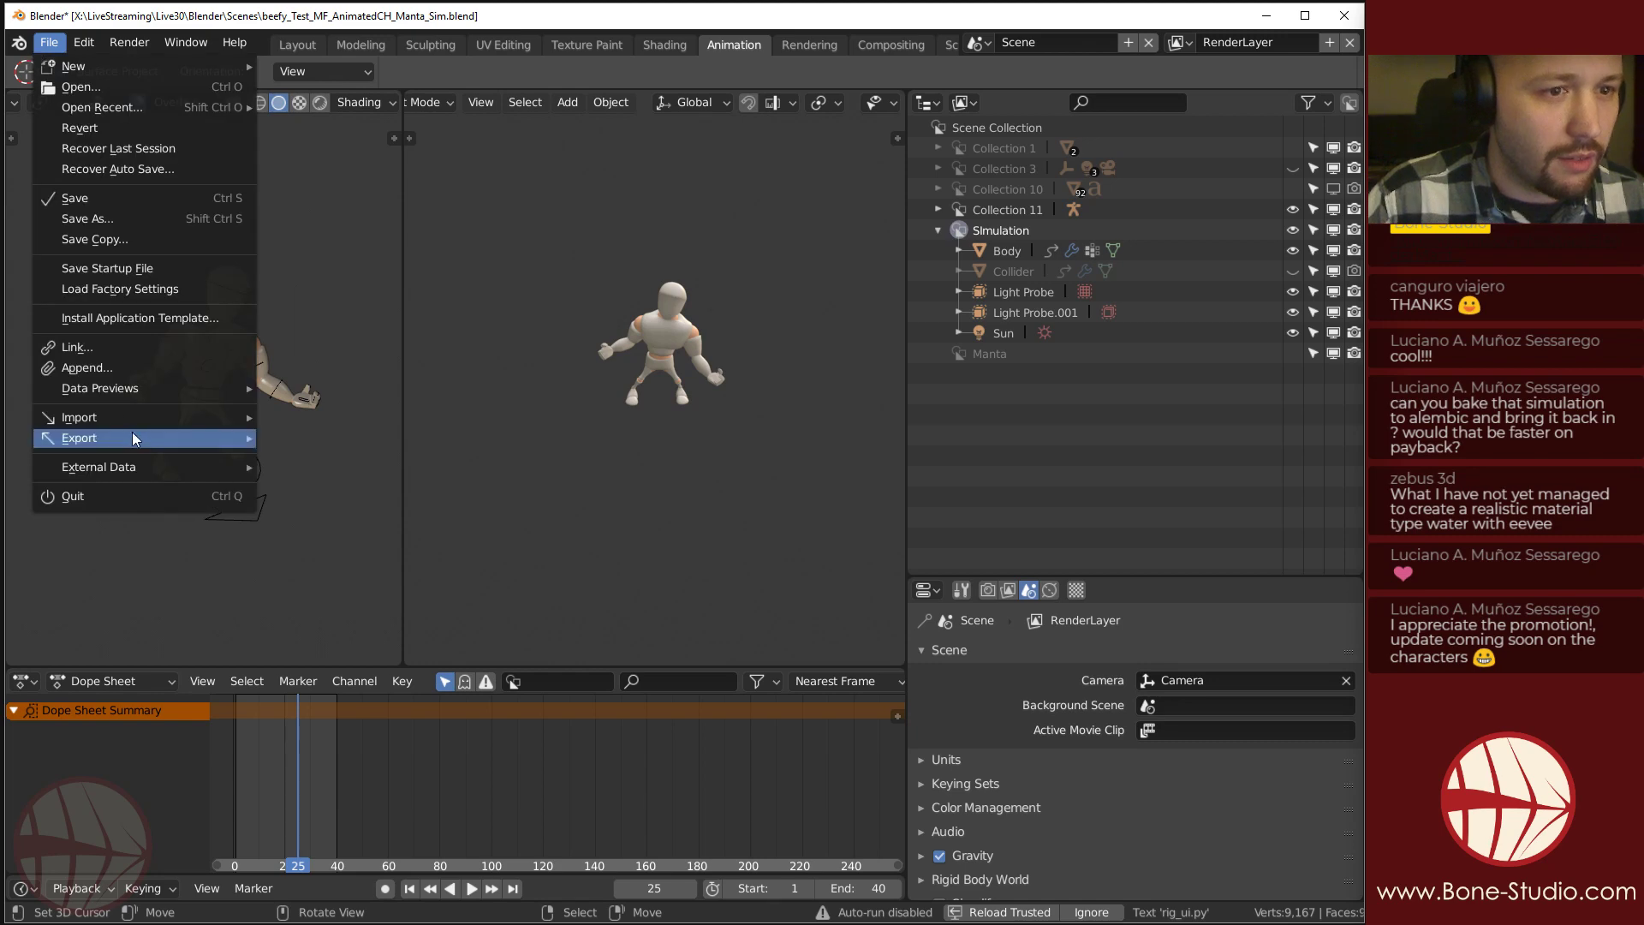
mouse_move(133, 423)
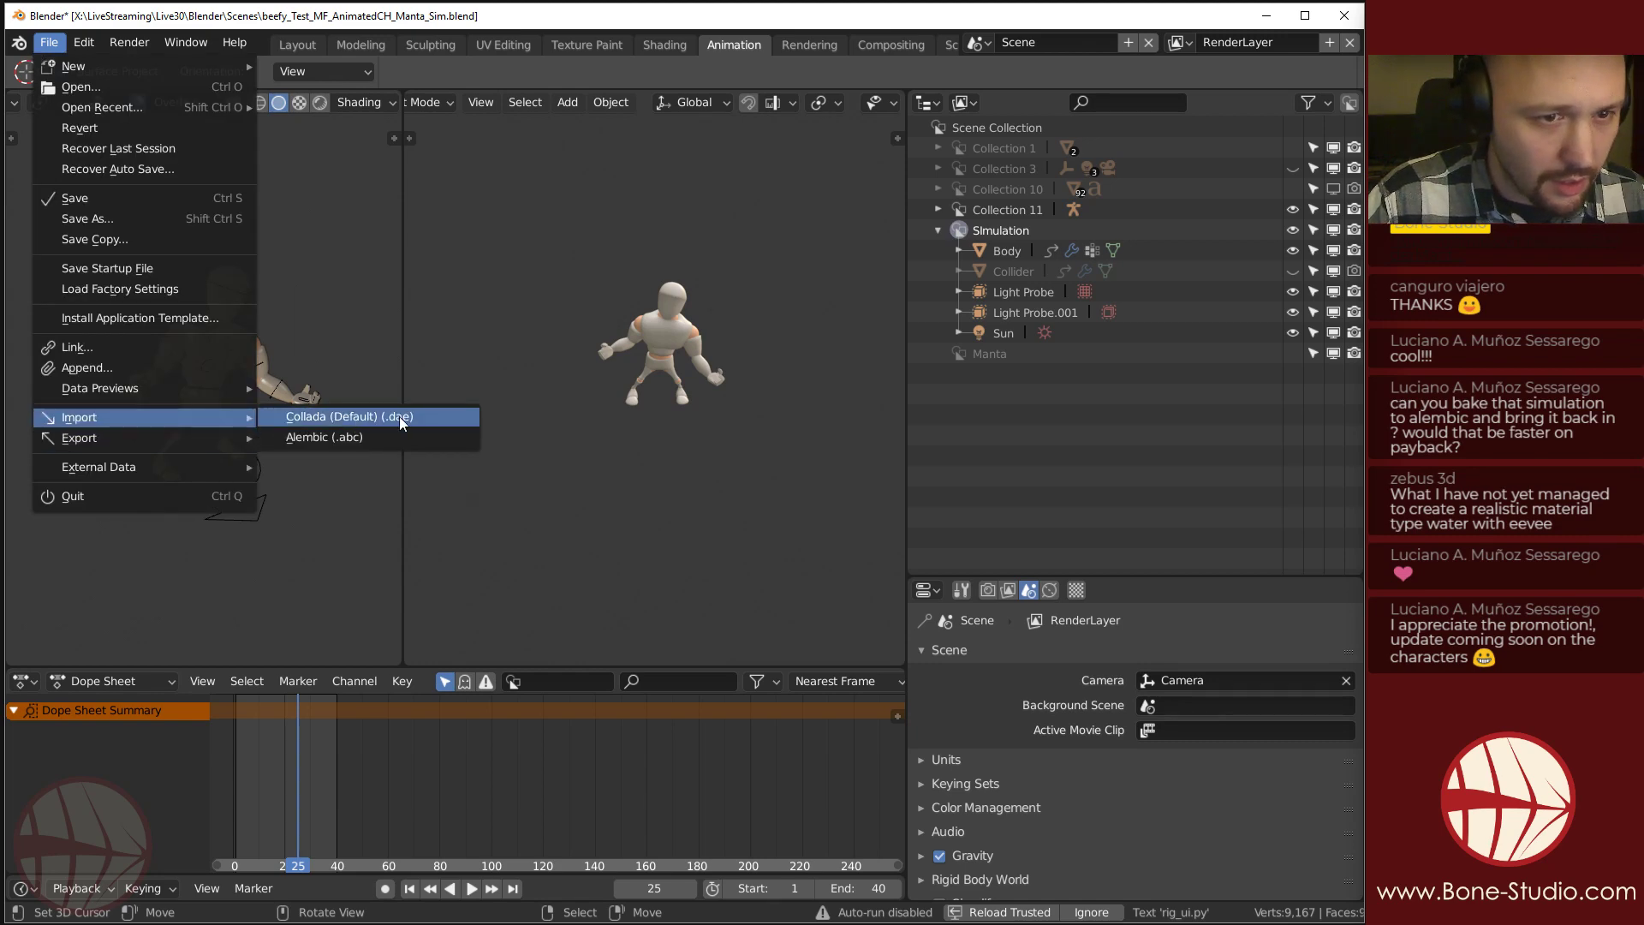
left_click(382, 437)
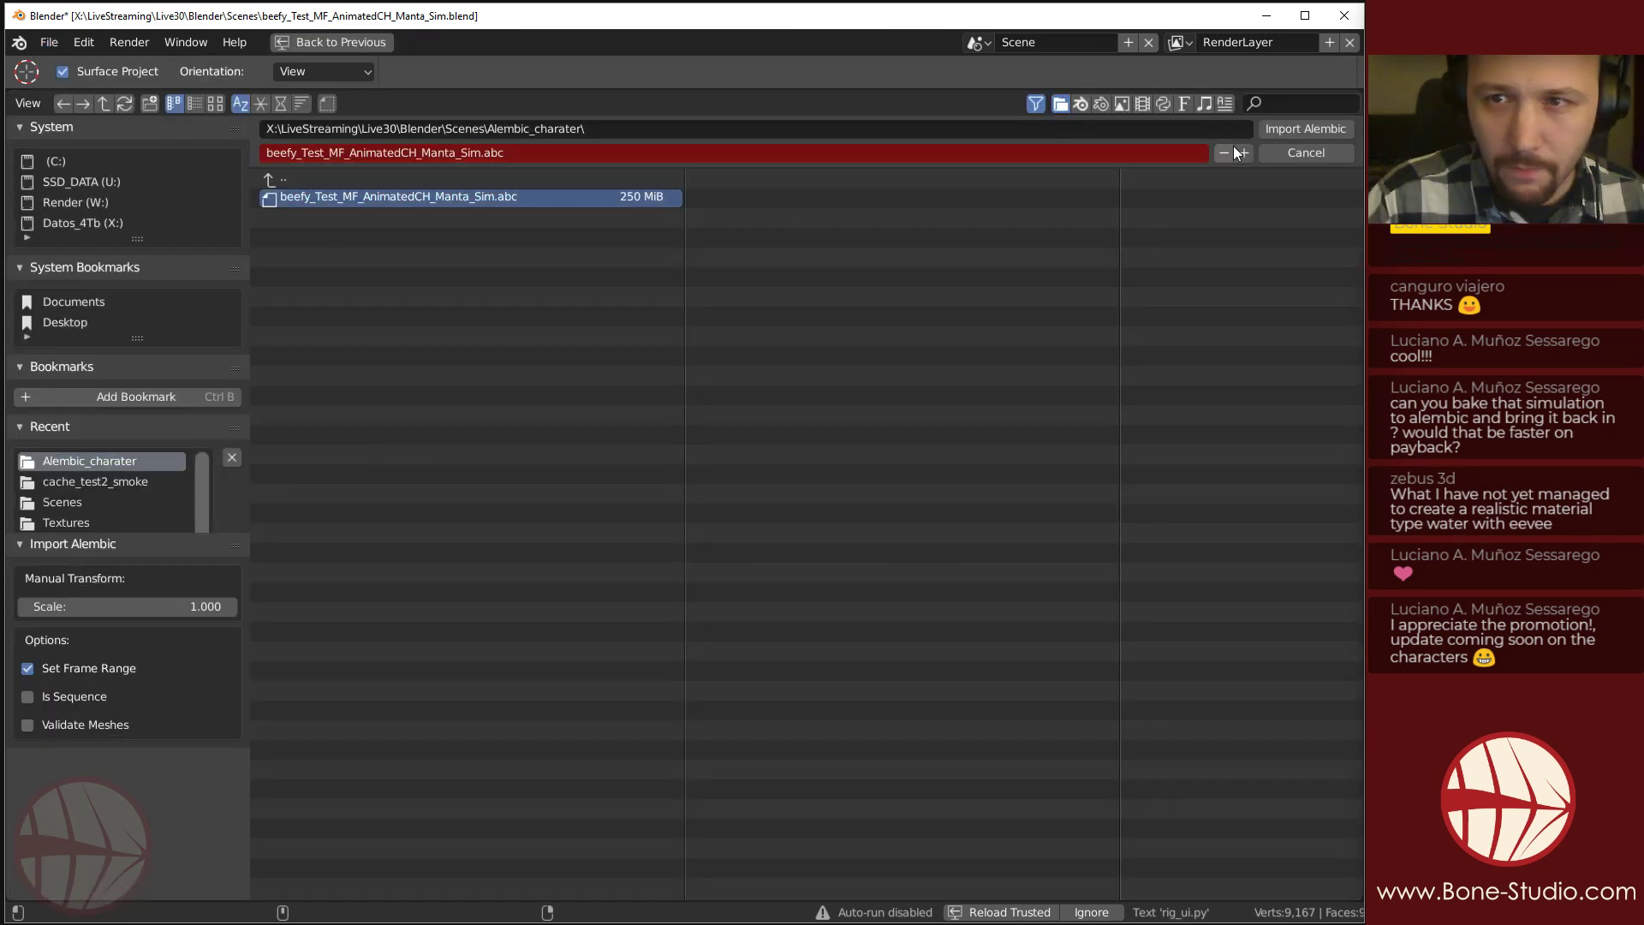
left_click(91, 670)
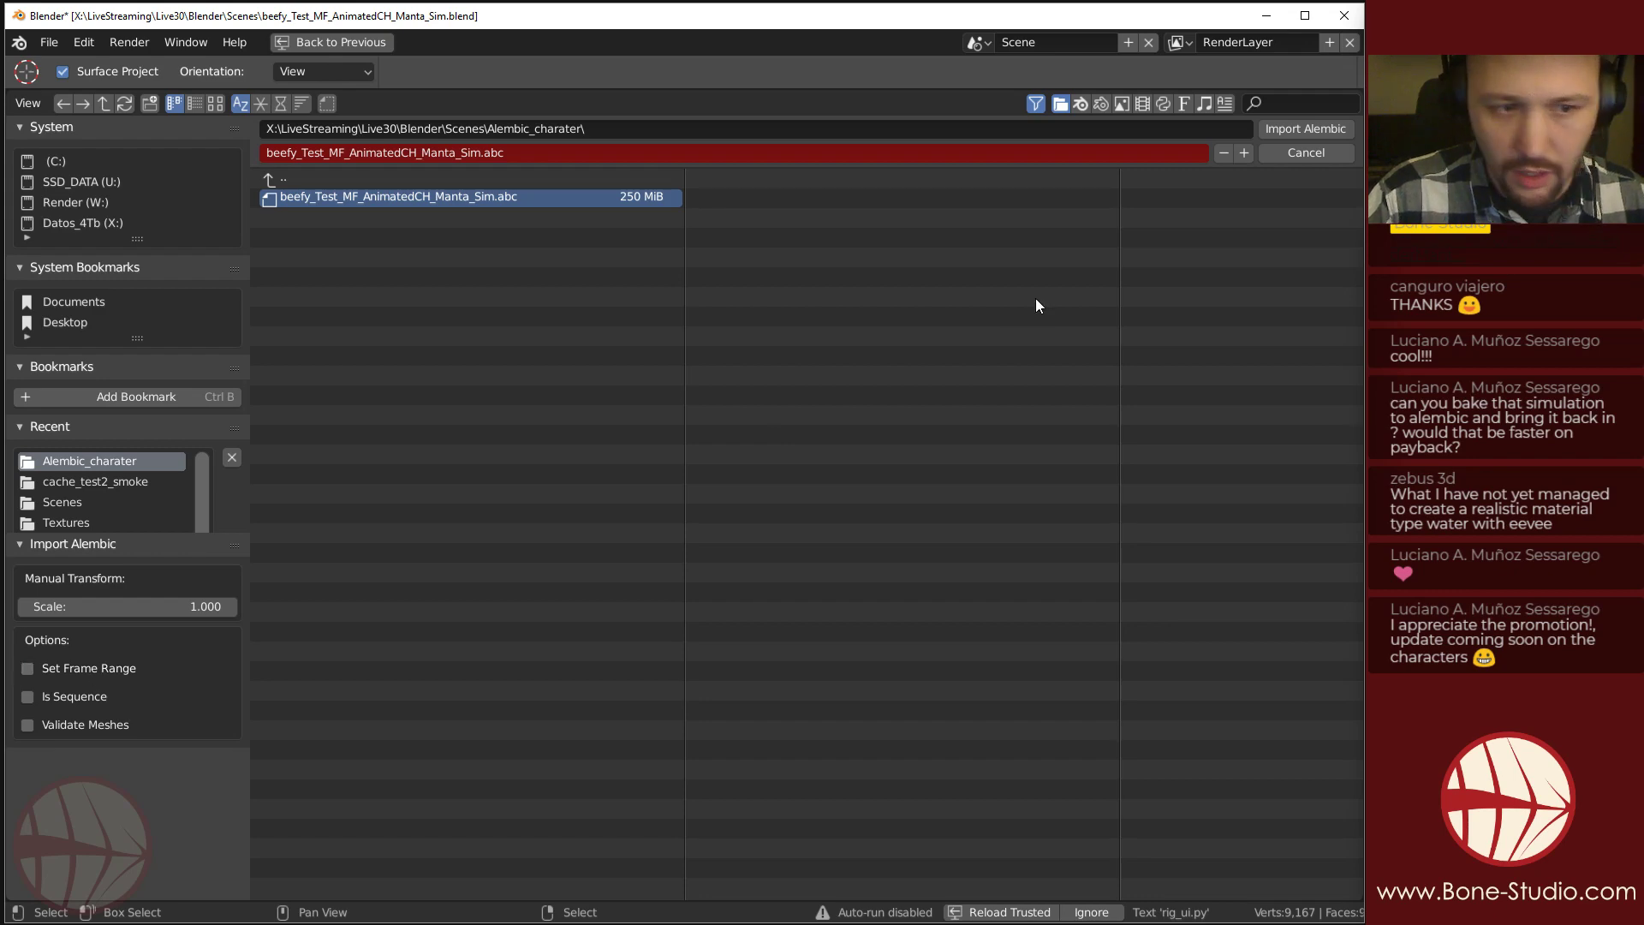
left_click(1292, 129)
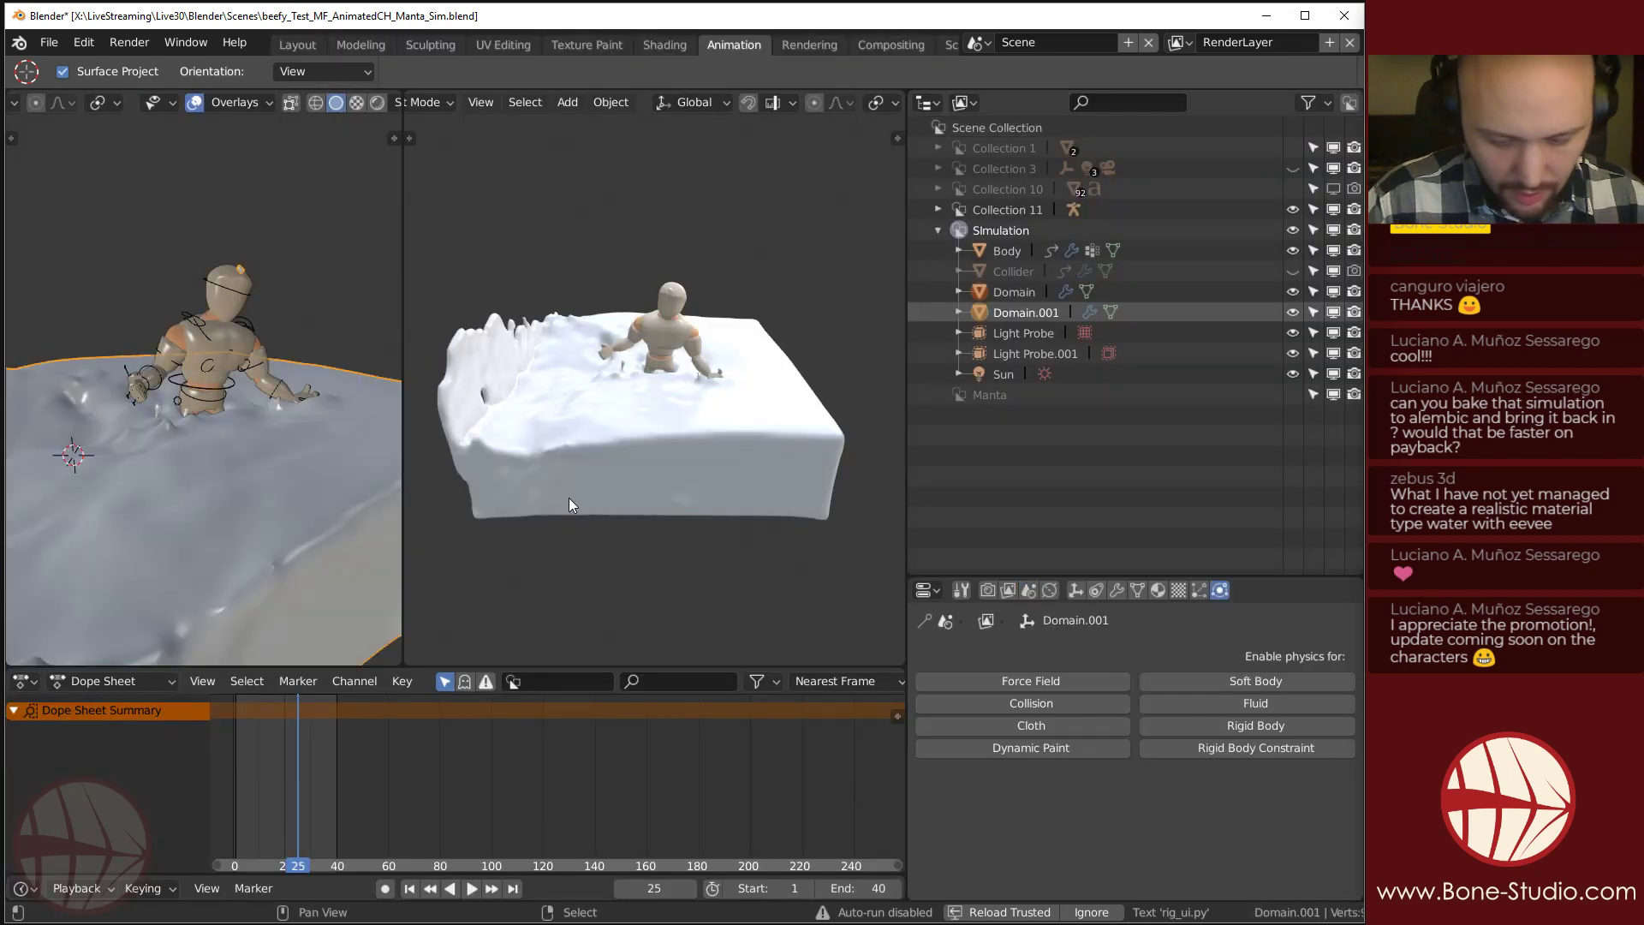
Play the imported Alembic liquid animation, viewing it up close and through the camera.
key("space")
scroll(616, 429, "up", 4)
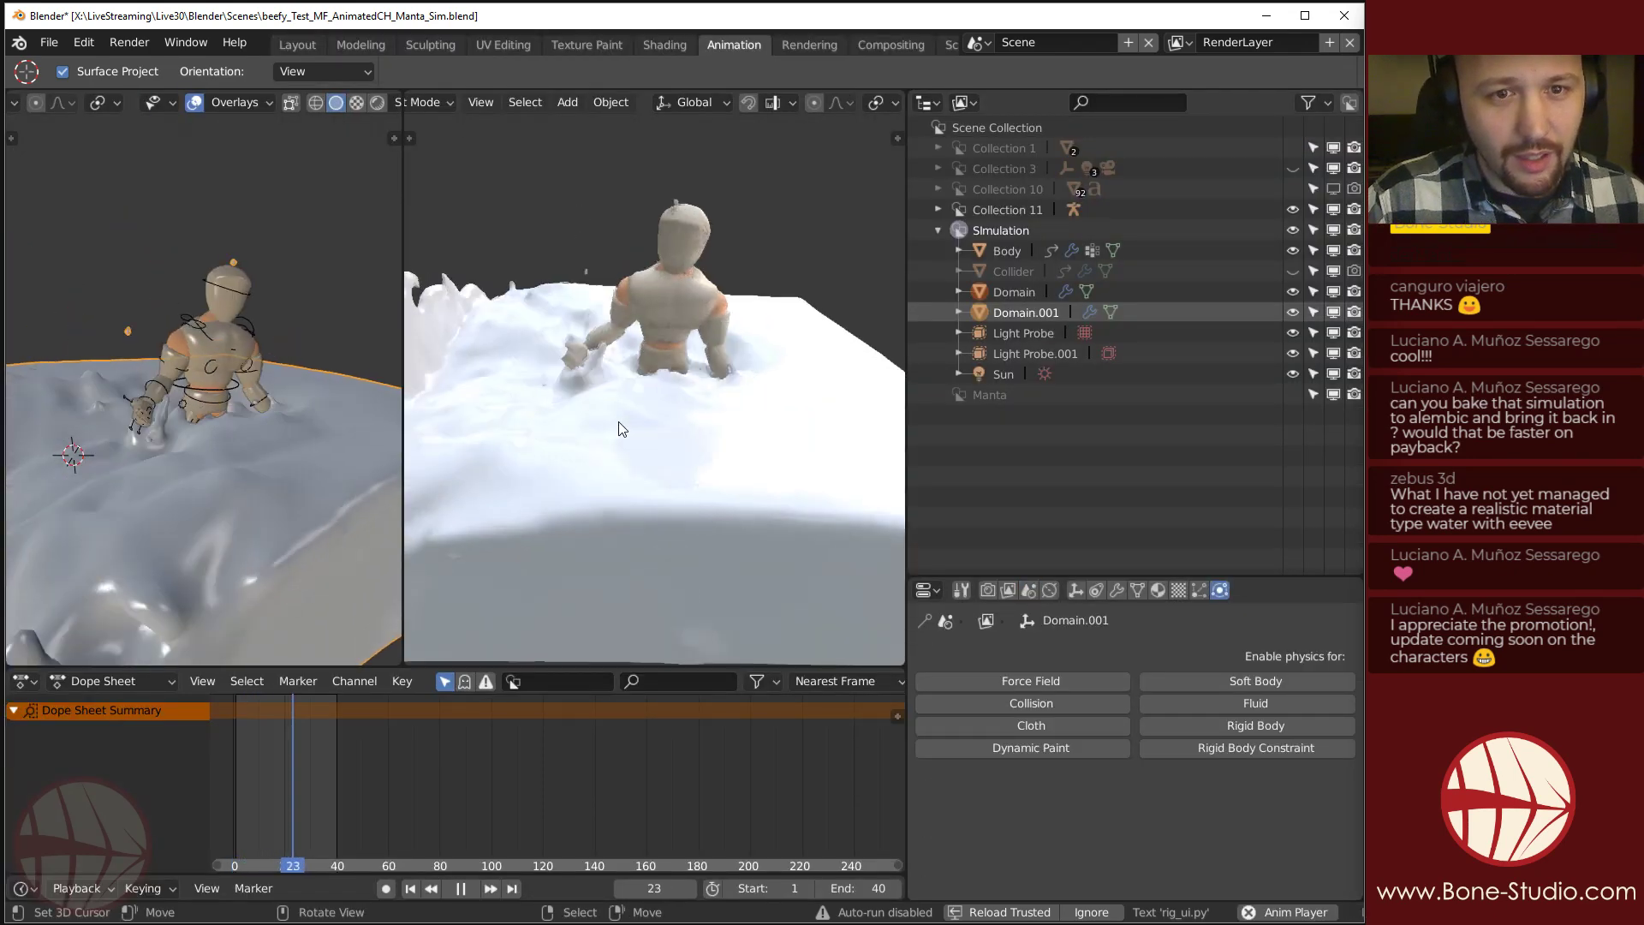
key("KP_0")
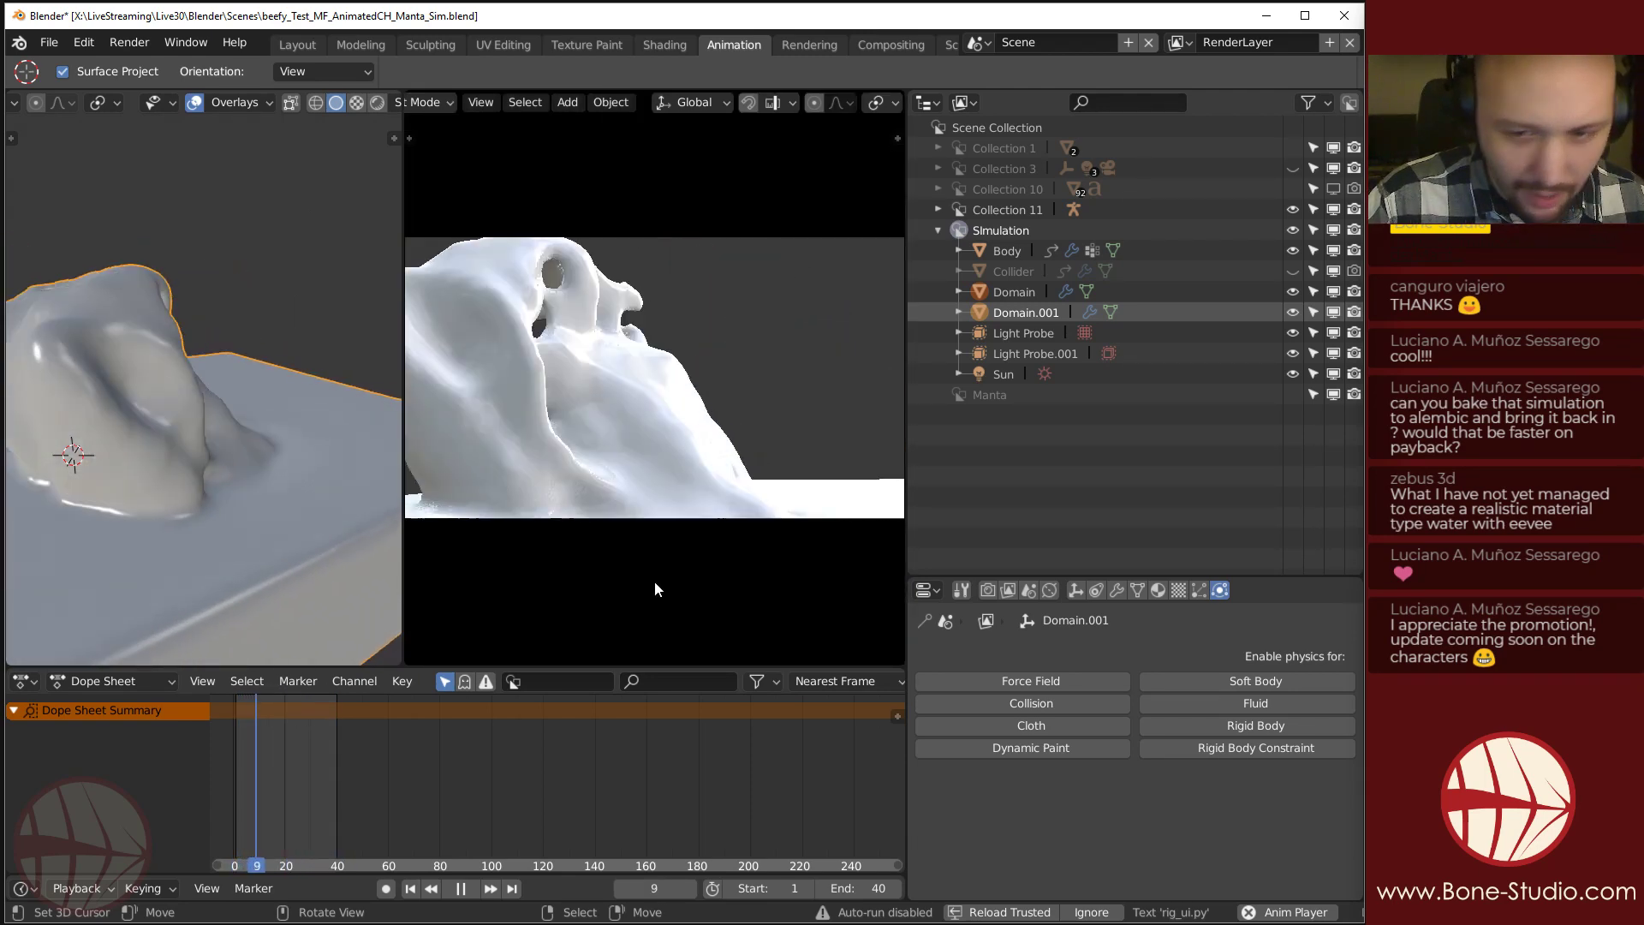
key("space")
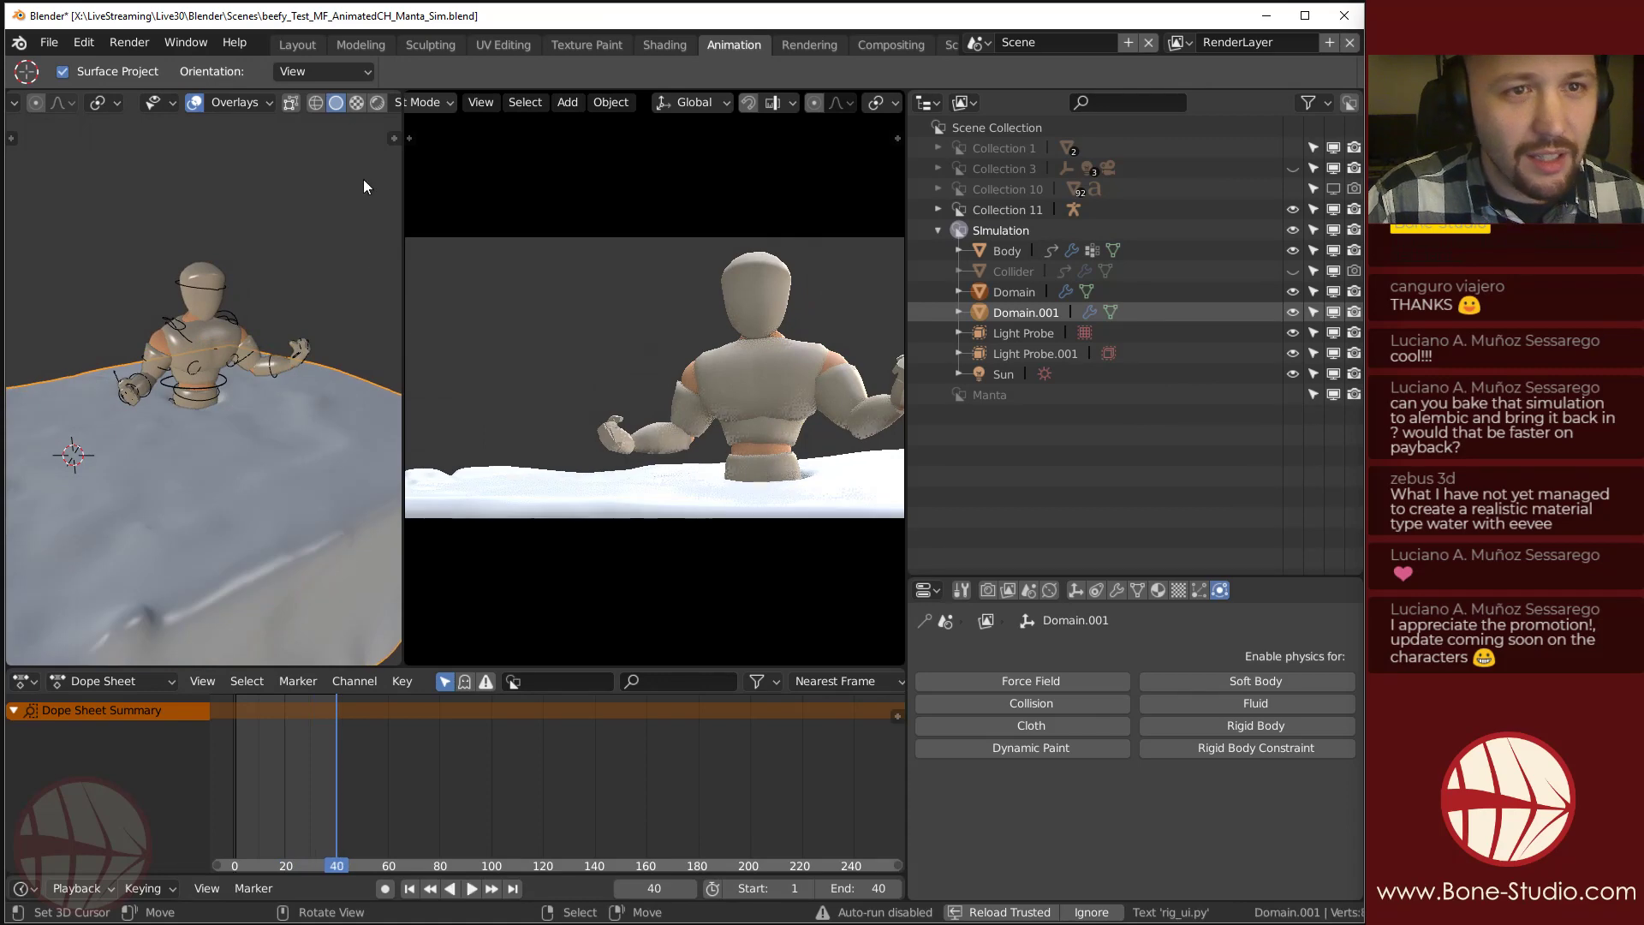
Enlarge the camera viewport and replay the liquid splash around the character.
key("ctrl+space")
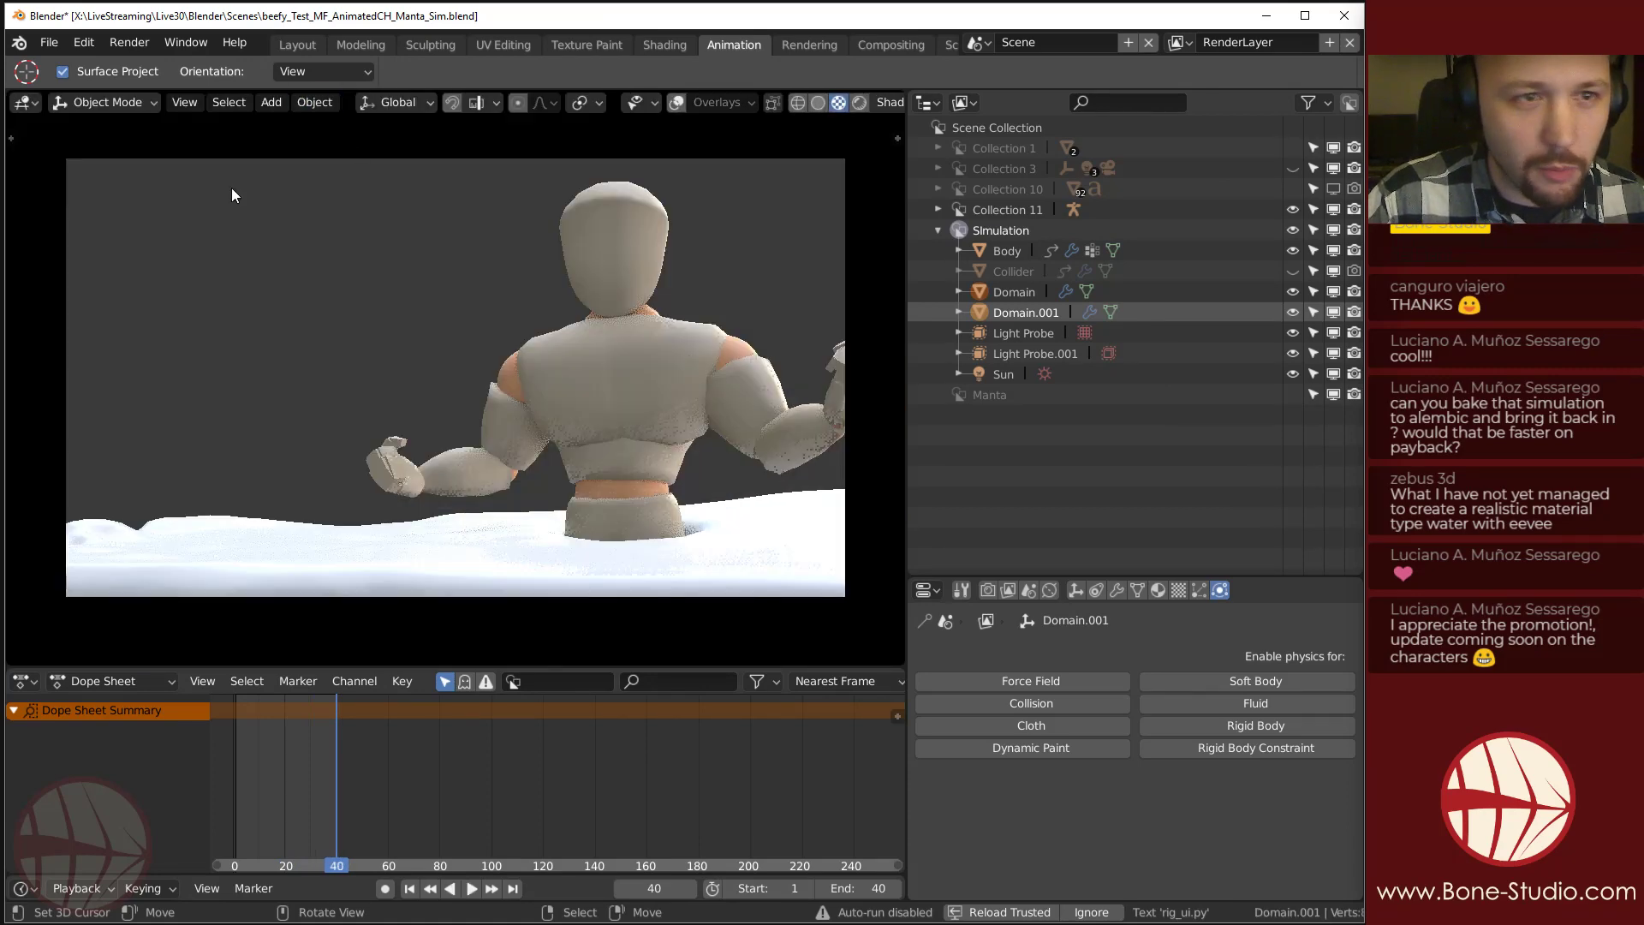
left_click(36, 104)
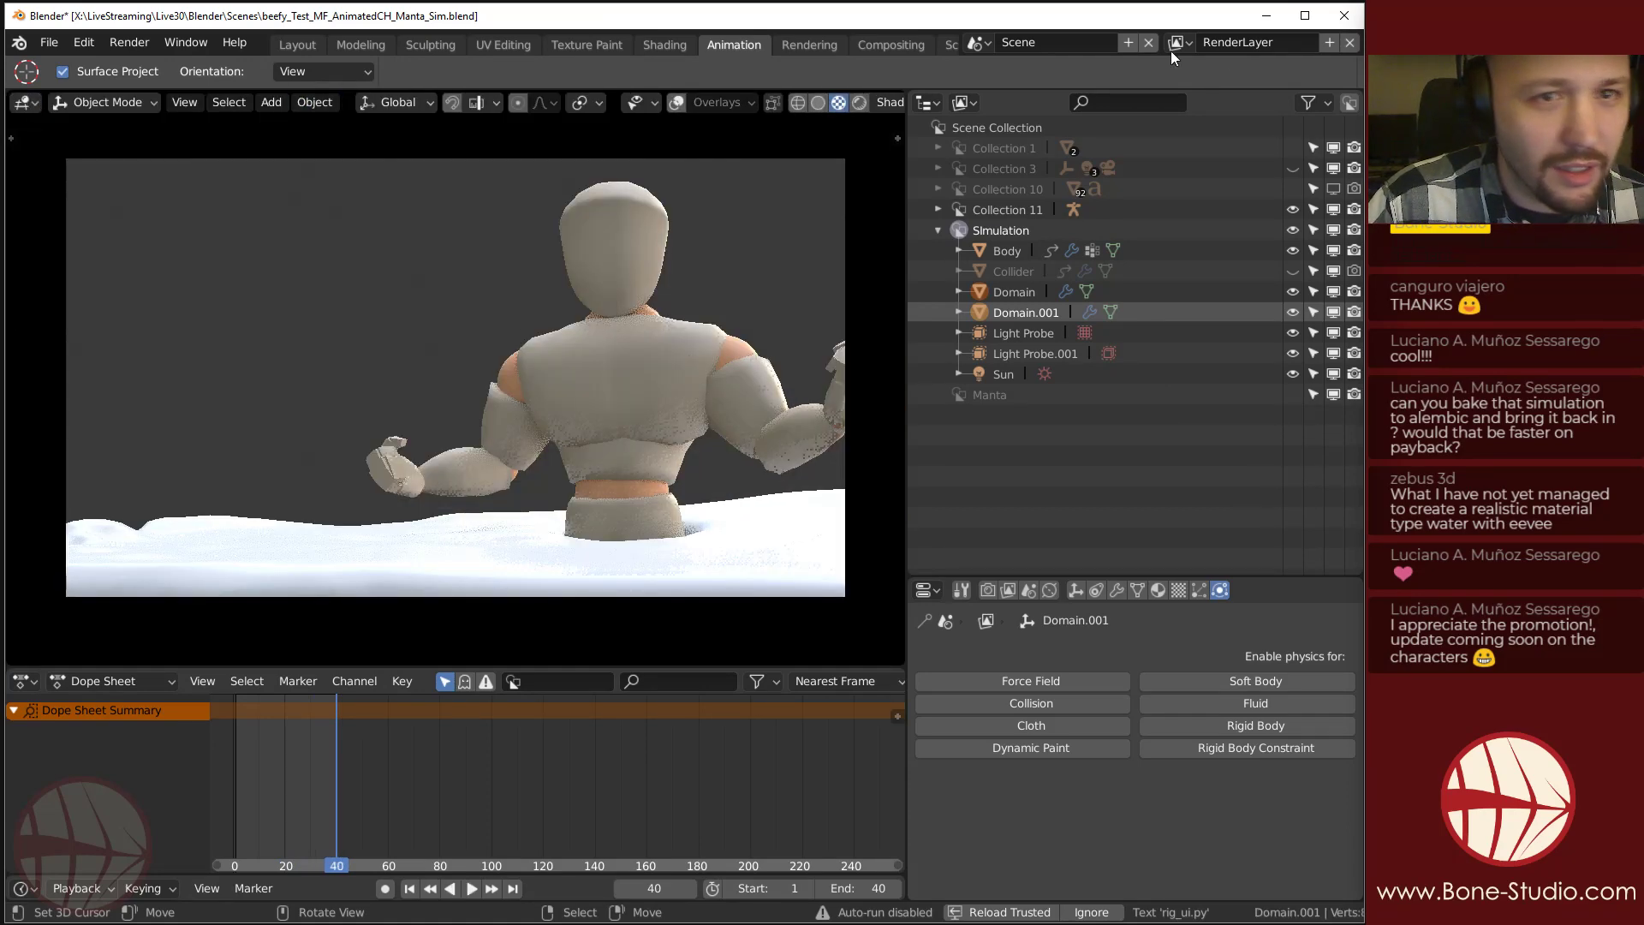
left_click(185, 102)
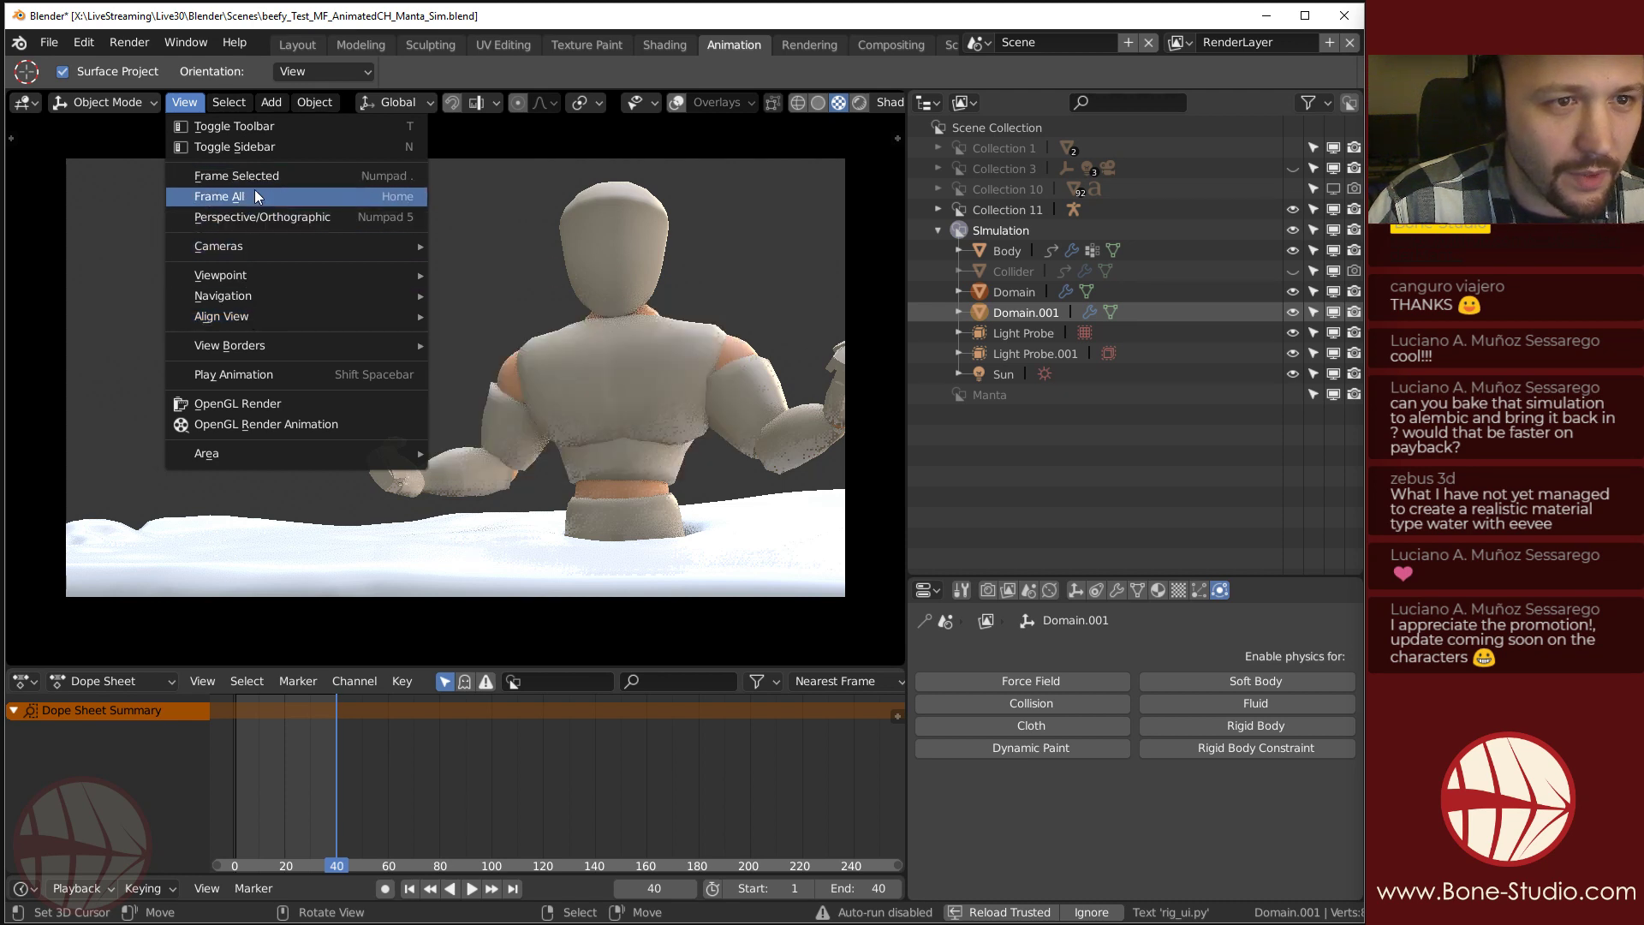
mouse_move(286, 105)
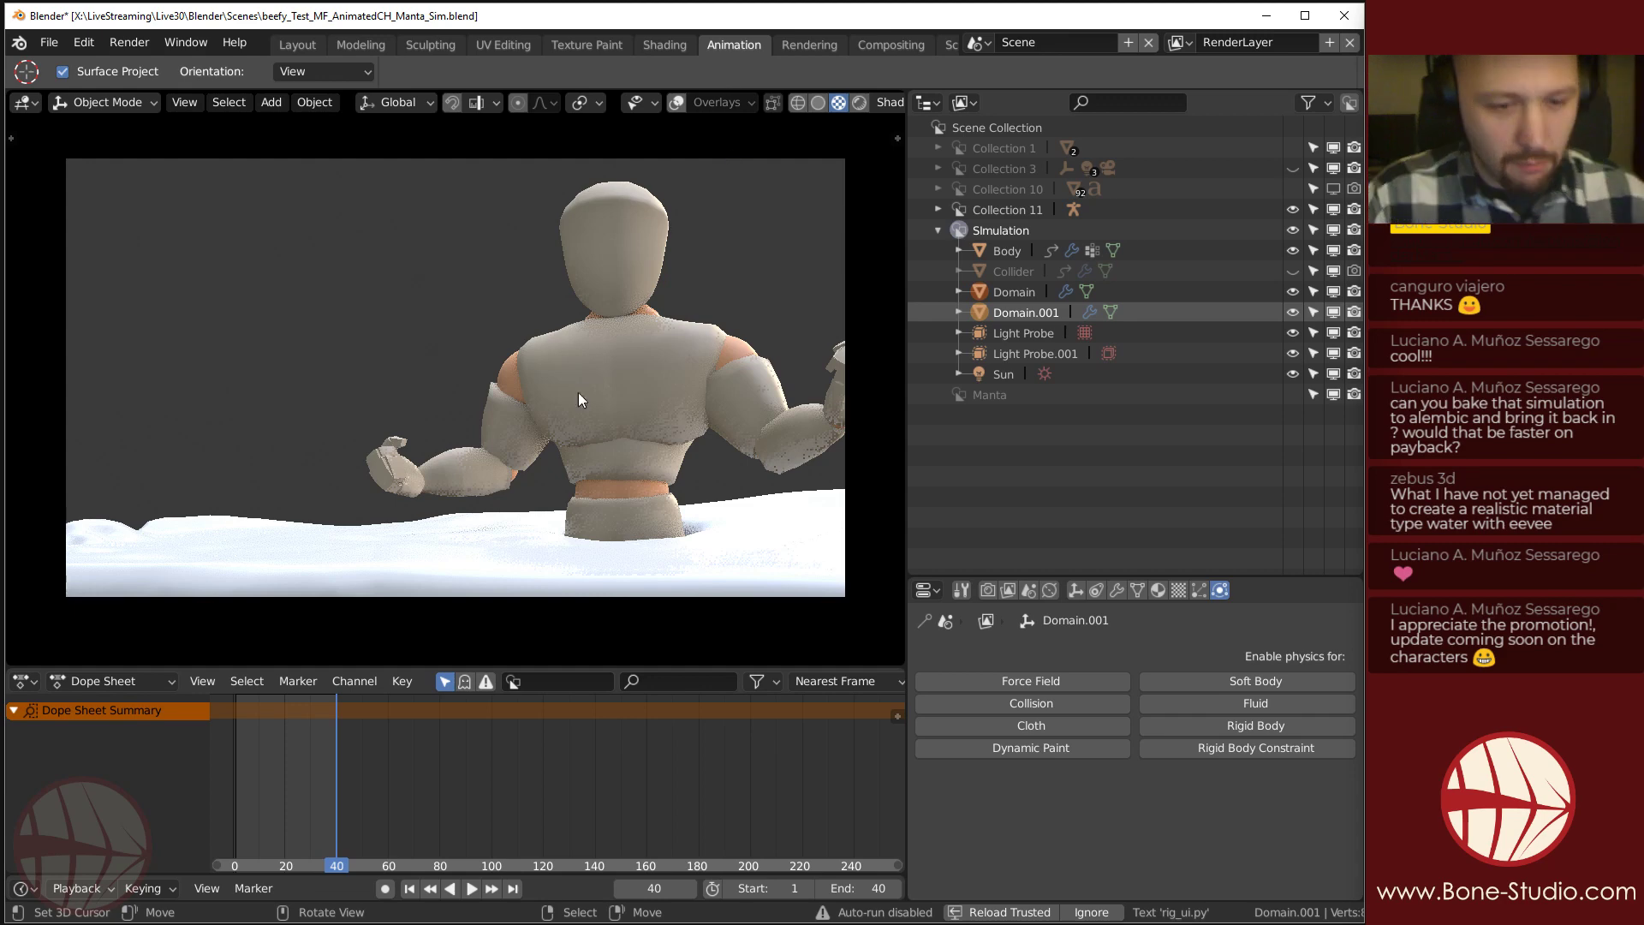
key("space")
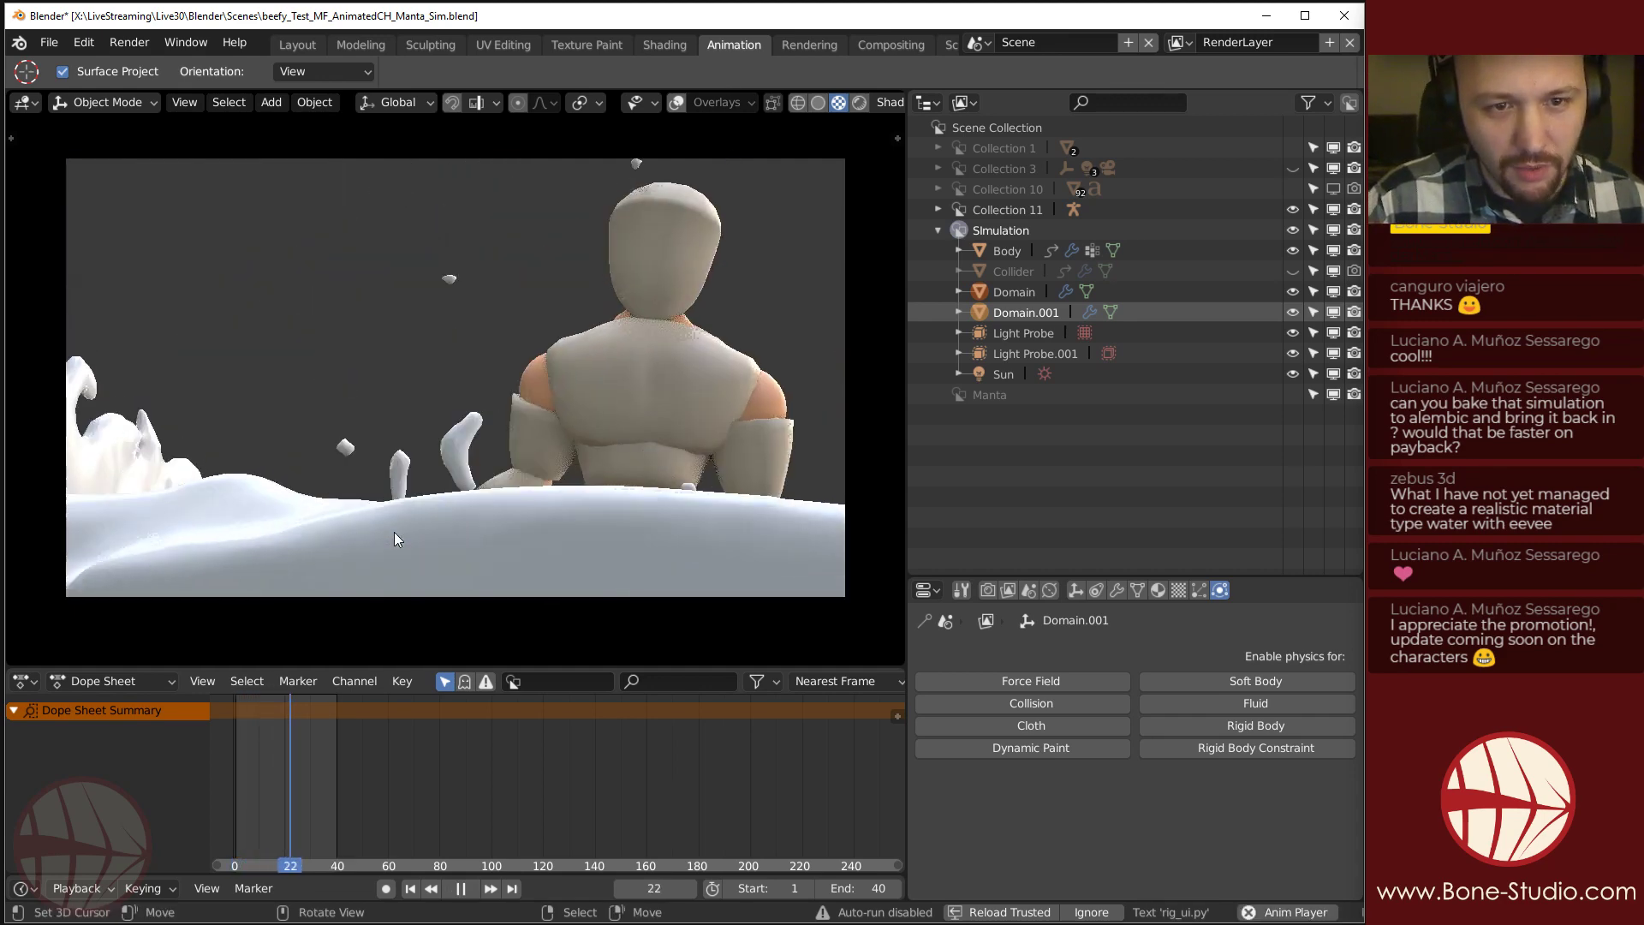
key("space")
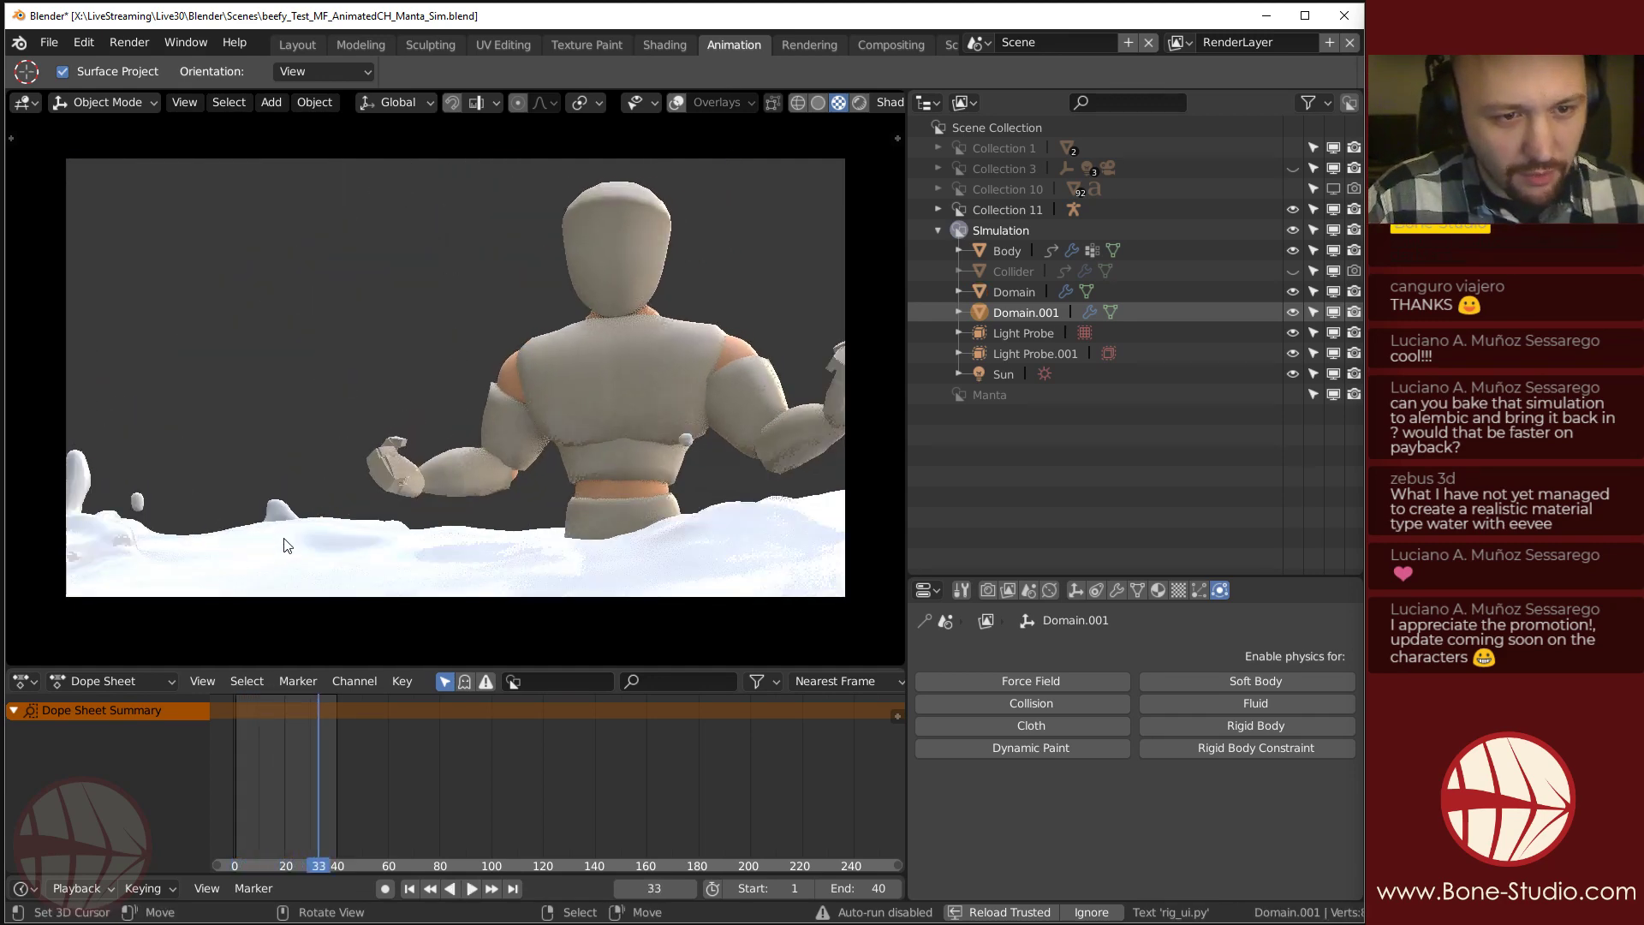
Enlarge the Properties editor and open the list of existing materials for Domain.001.
left_click(1157, 590)
left_click_drag(1161, 577, 1161, 272)
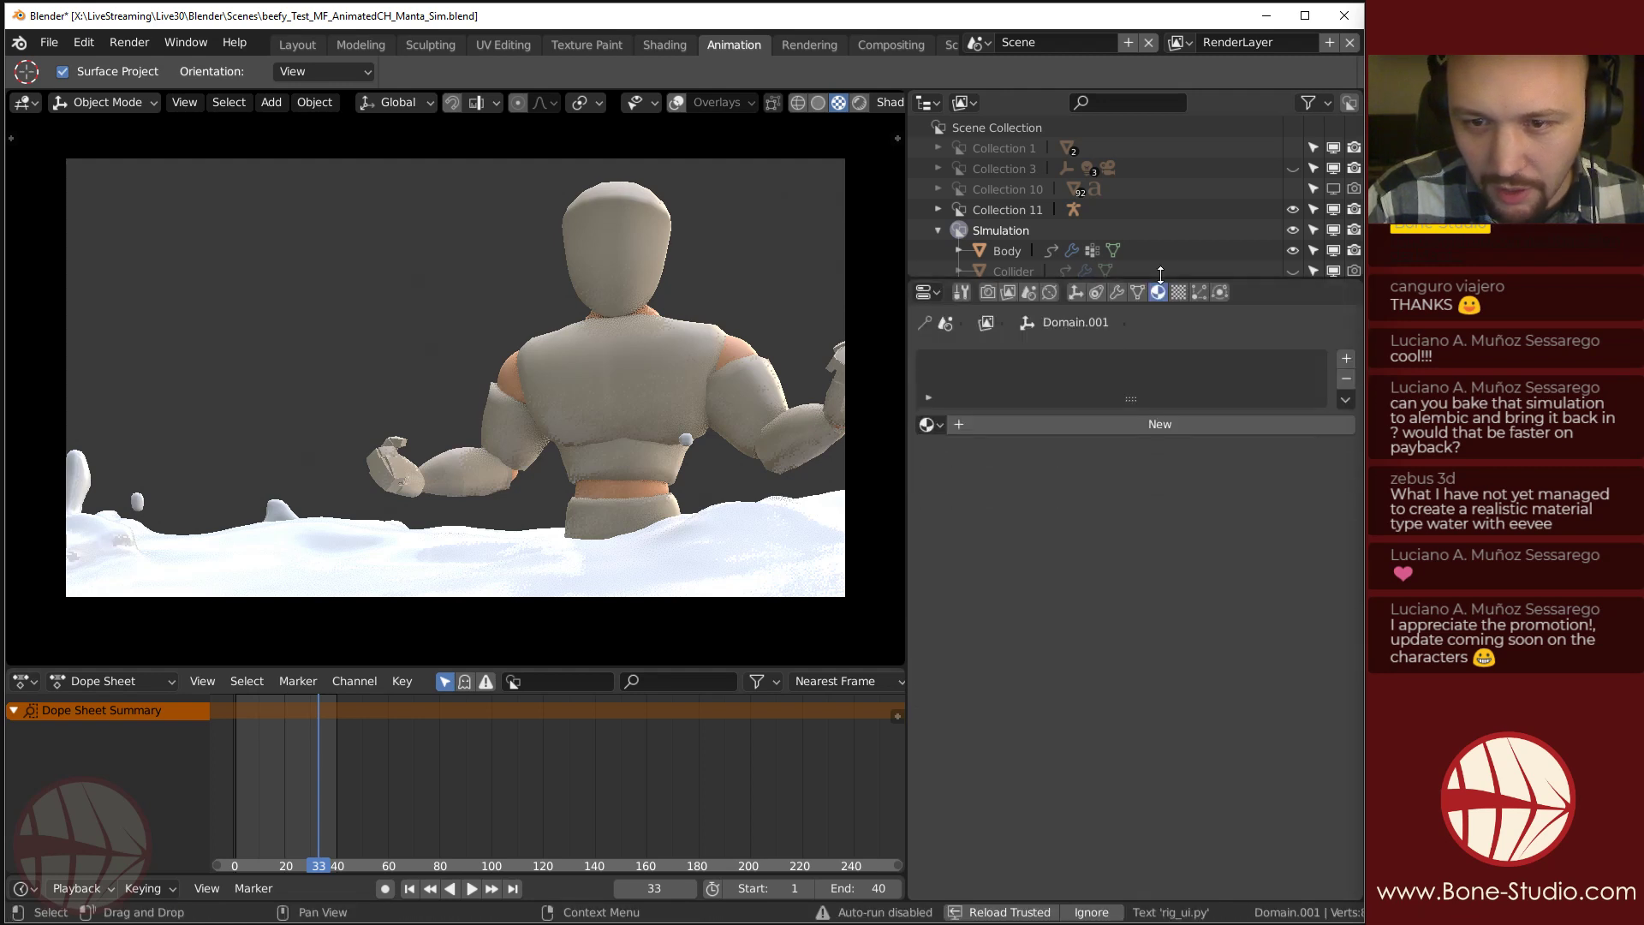
left_click(929, 424)
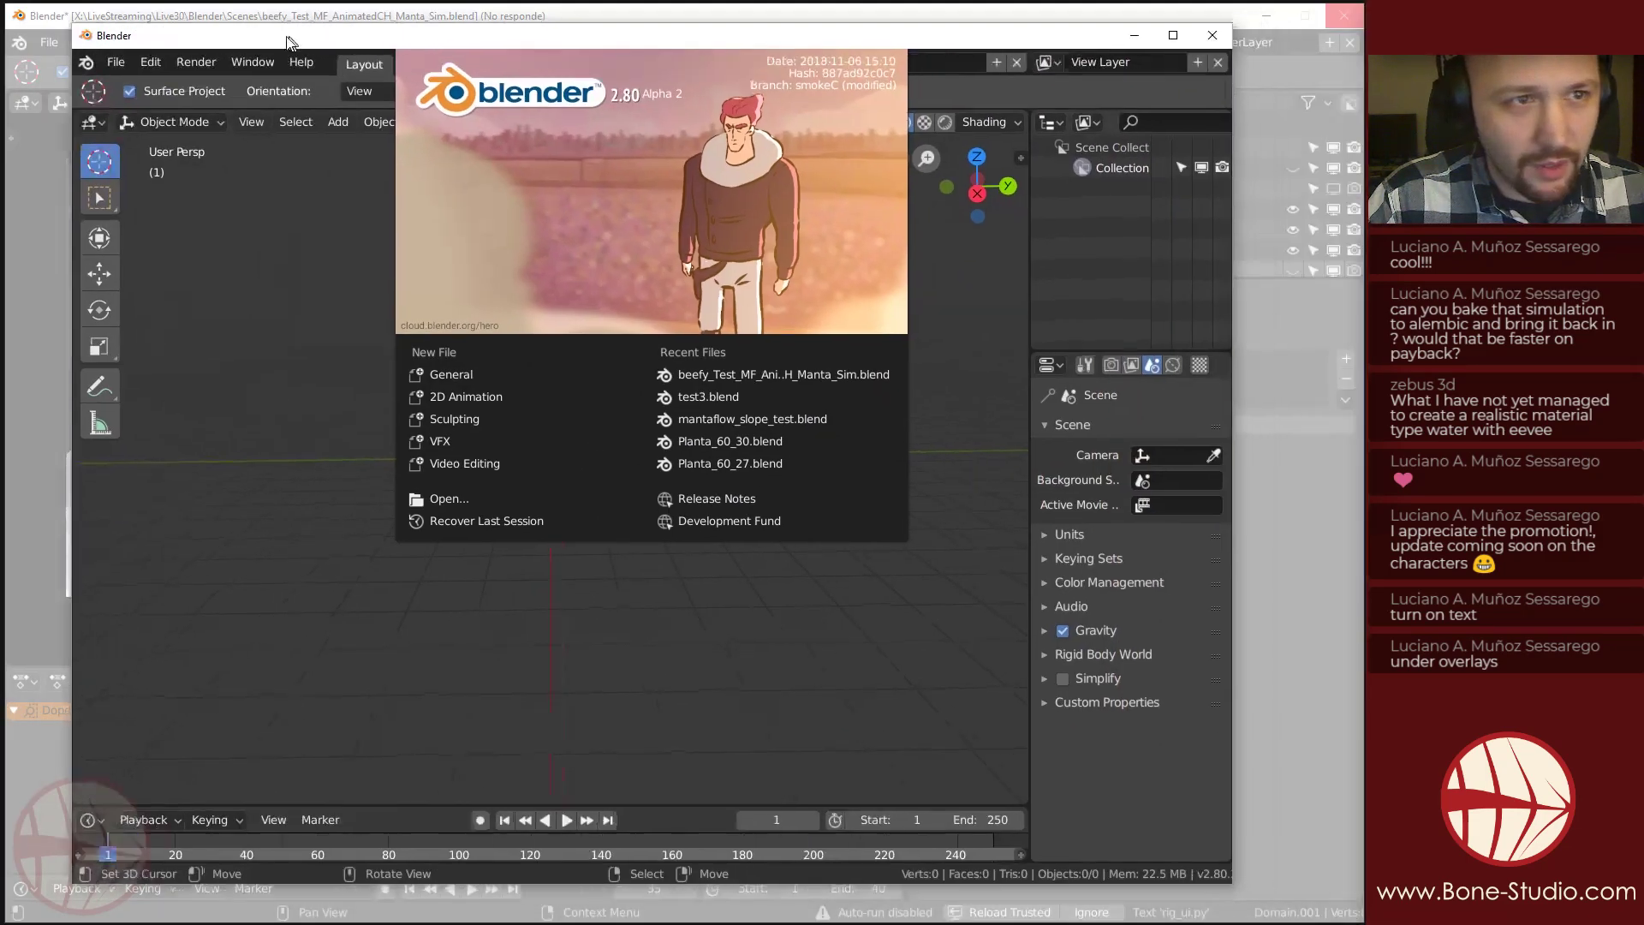
Reposition and enlarge the new Blender window to cover the old one, and switch back to the frozen Blender window.
left_click_drag(289, 42, 227, 23)
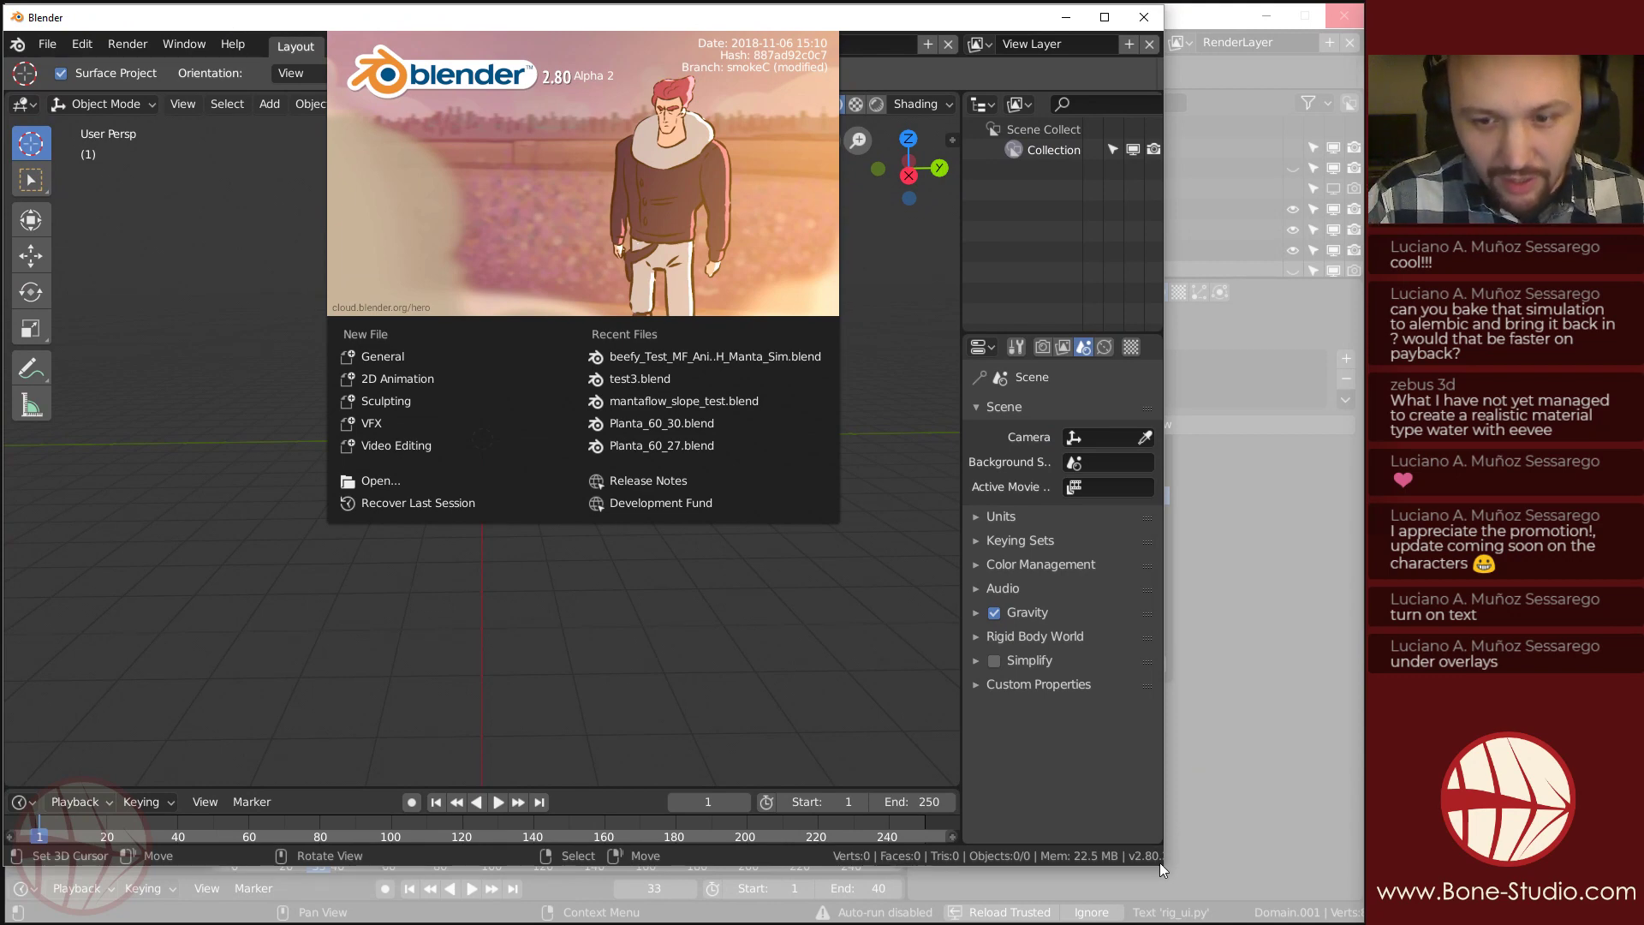
left_click_drag(1166, 868, 1363, 922)
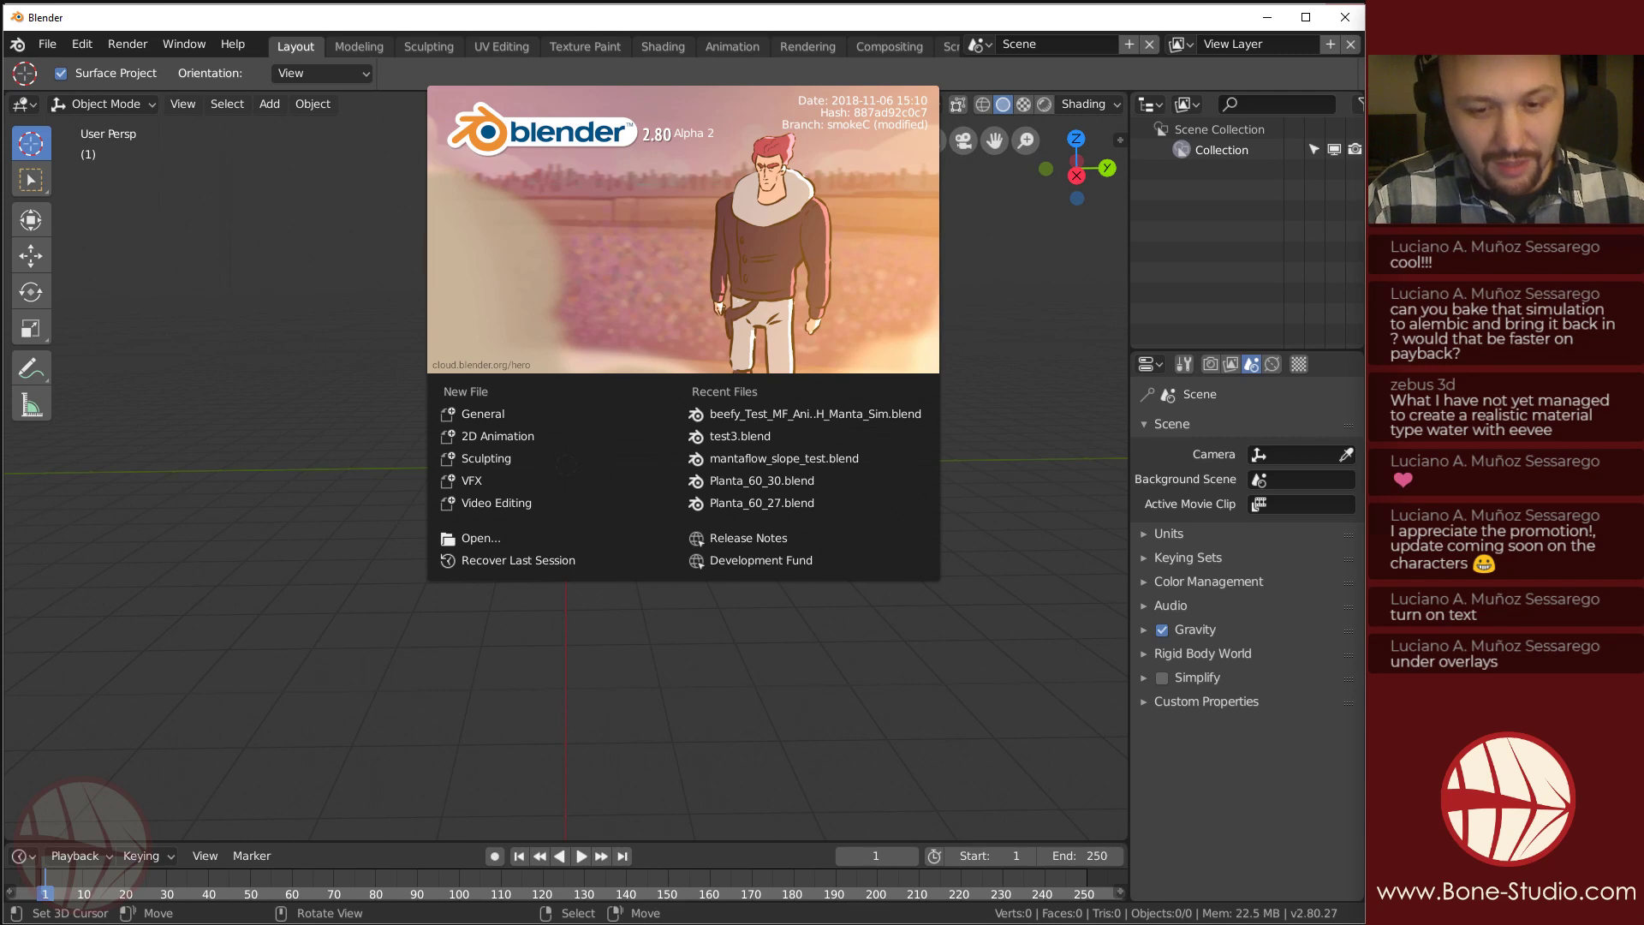
key("alt+Tab")
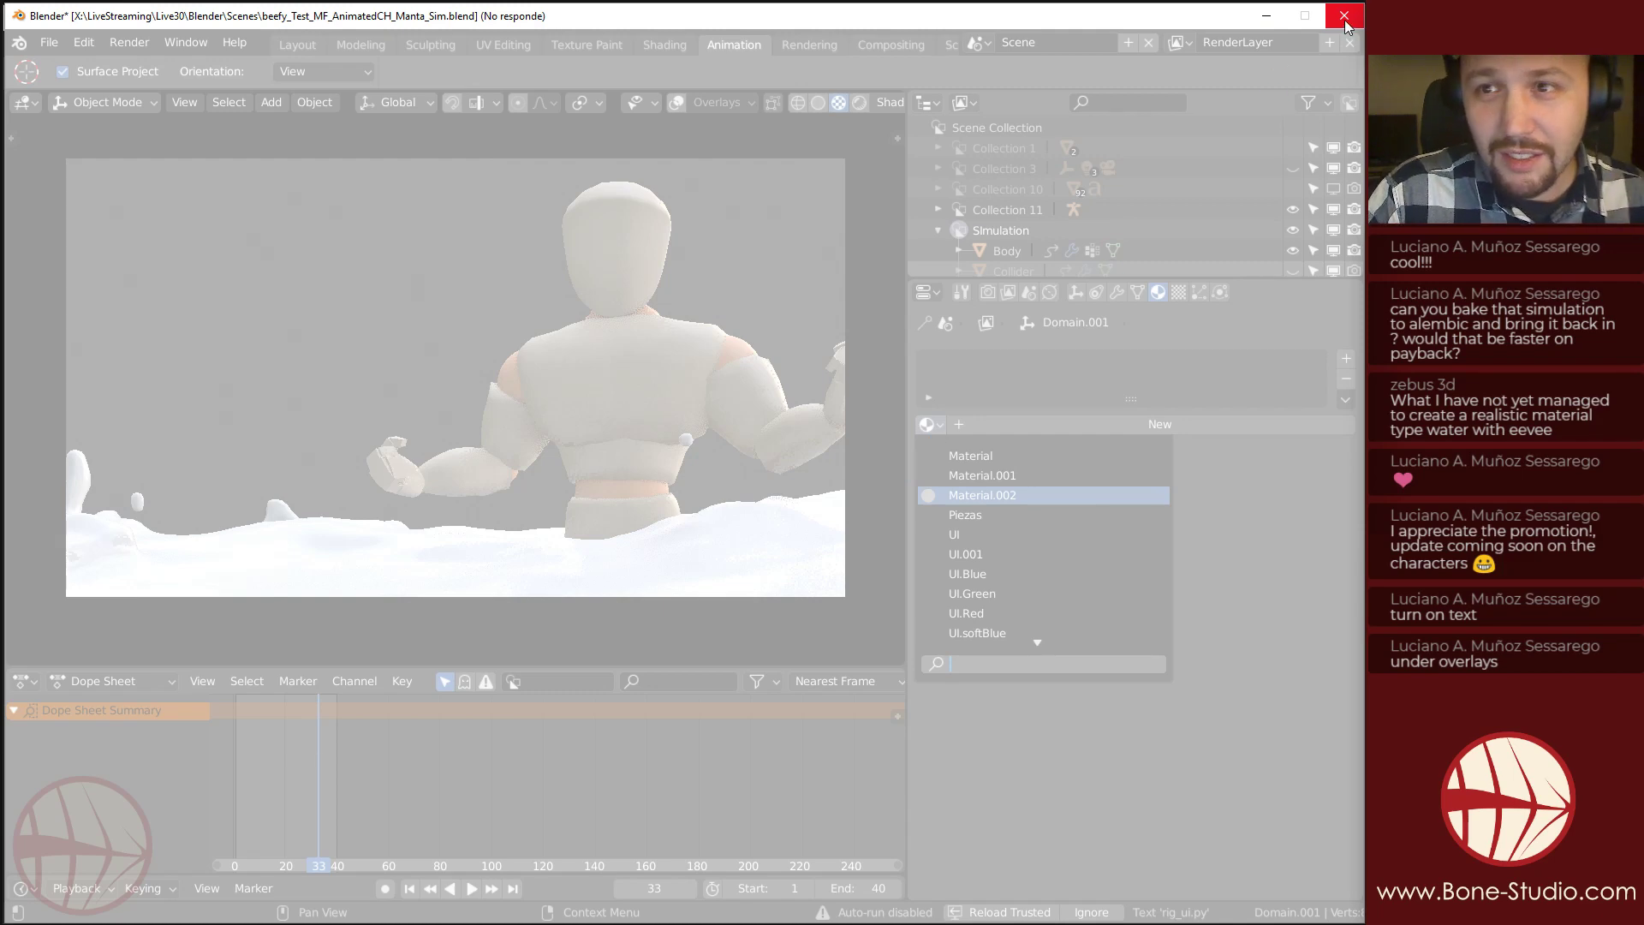
Move the frozen window aside, switch to Task Manager, end the suspended blender.exe process and close Task Manager.
left_click_drag(1190, 9, 1219, 175)
right_click(969, 924)
left_click(1028, 923)
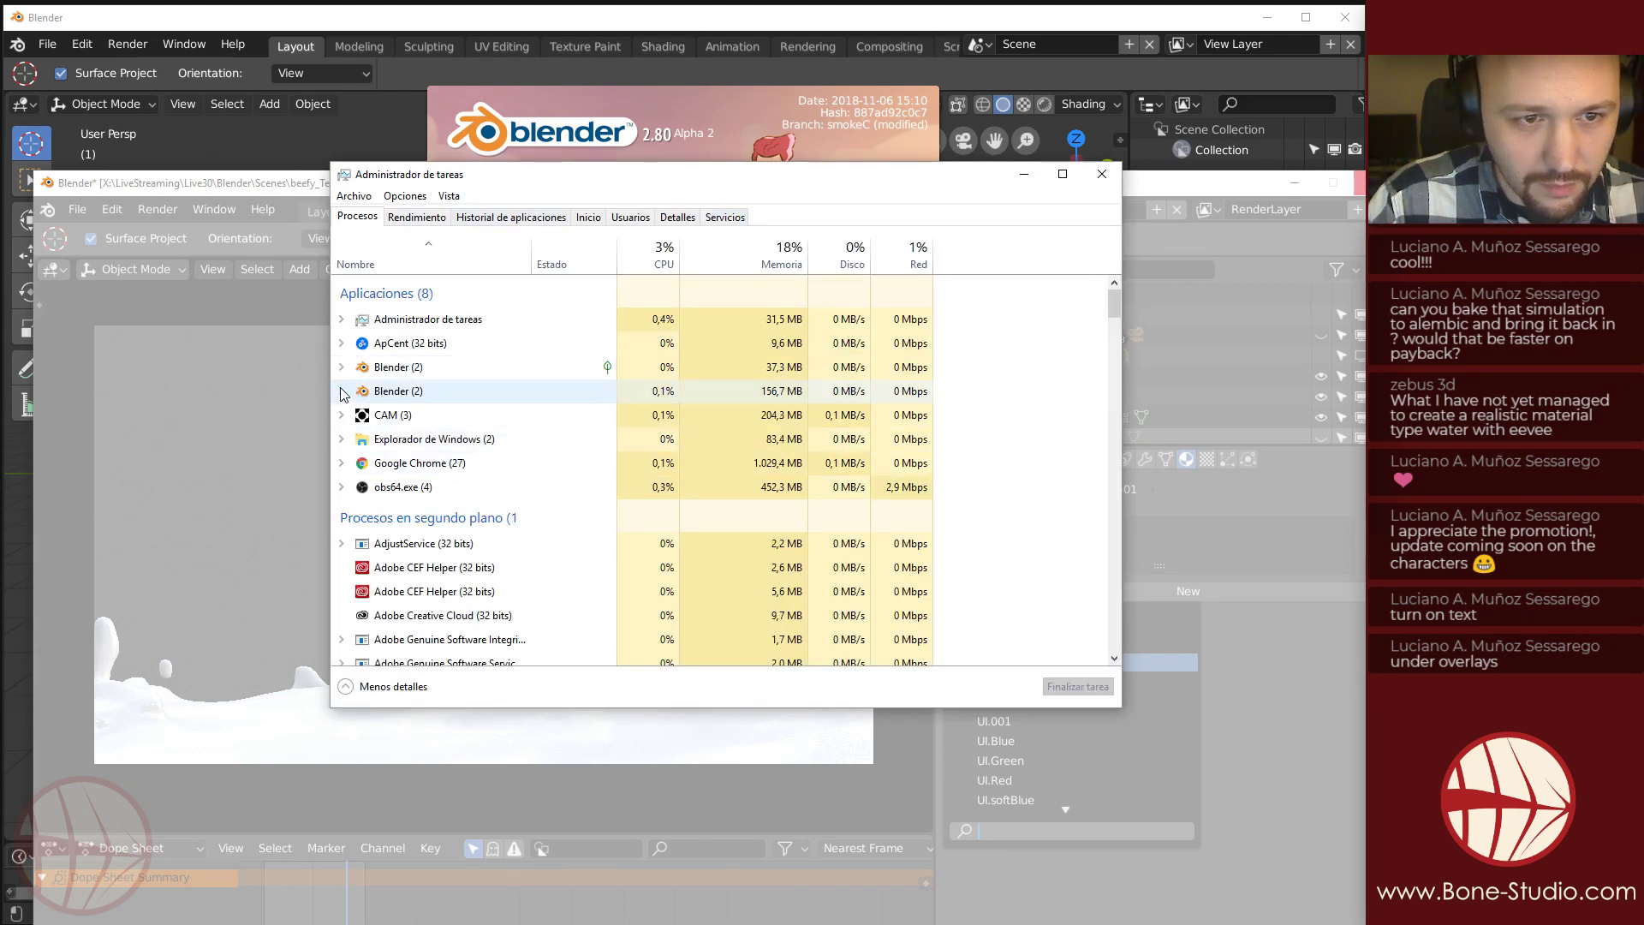
left_click(341, 367)
left_click(417, 409)
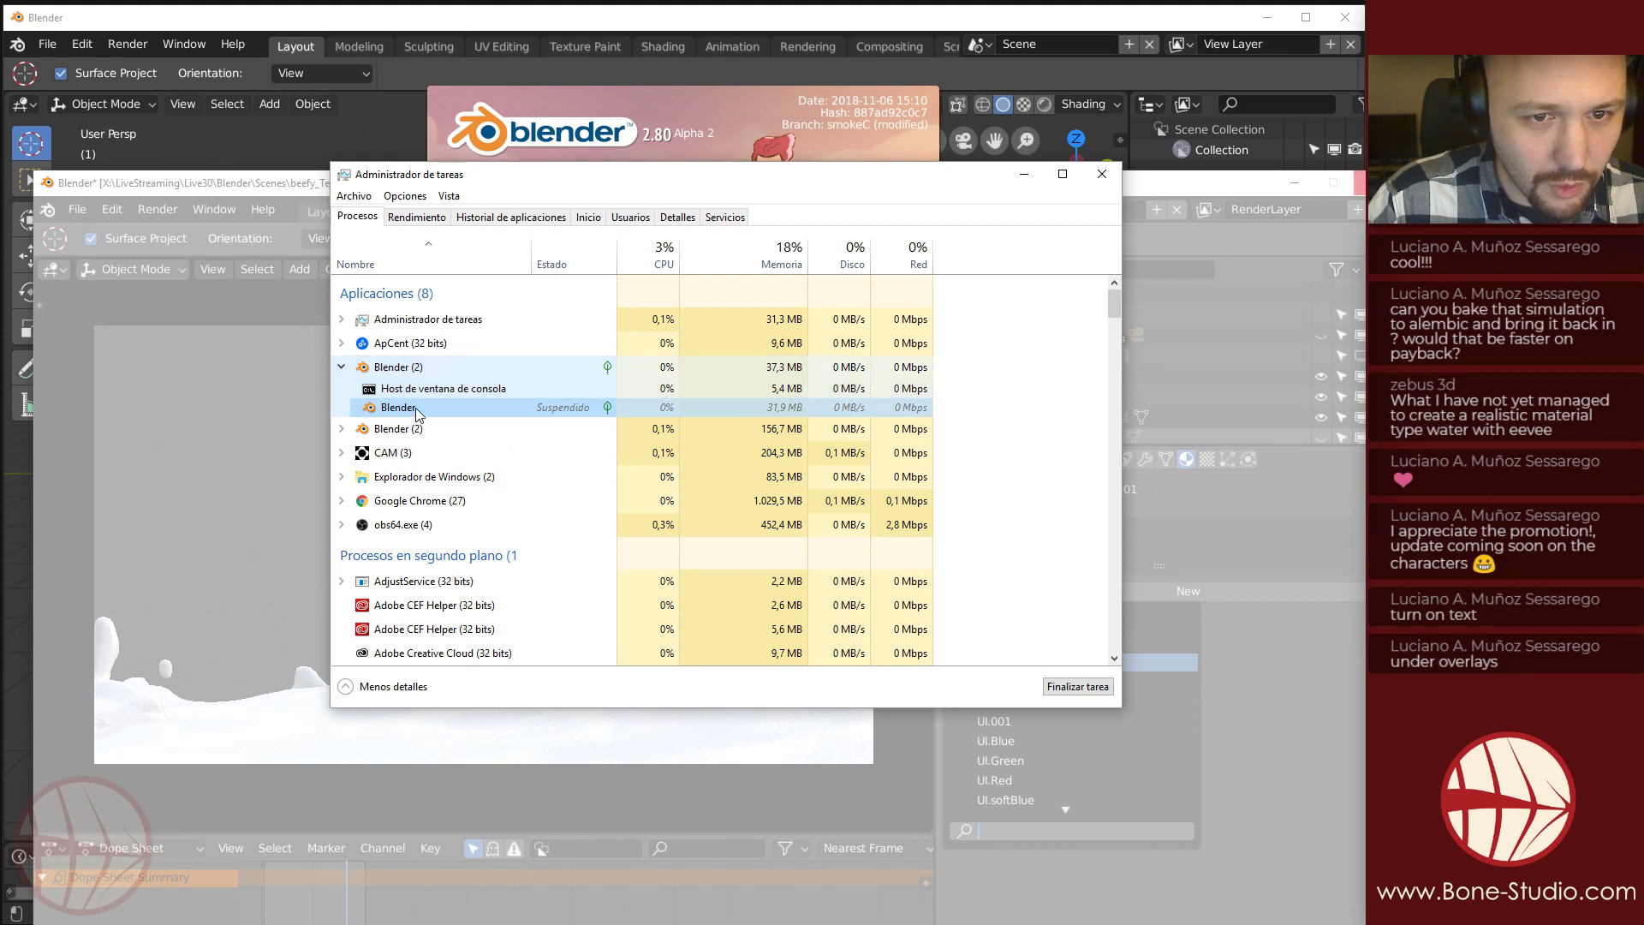
right_click(548, 410)
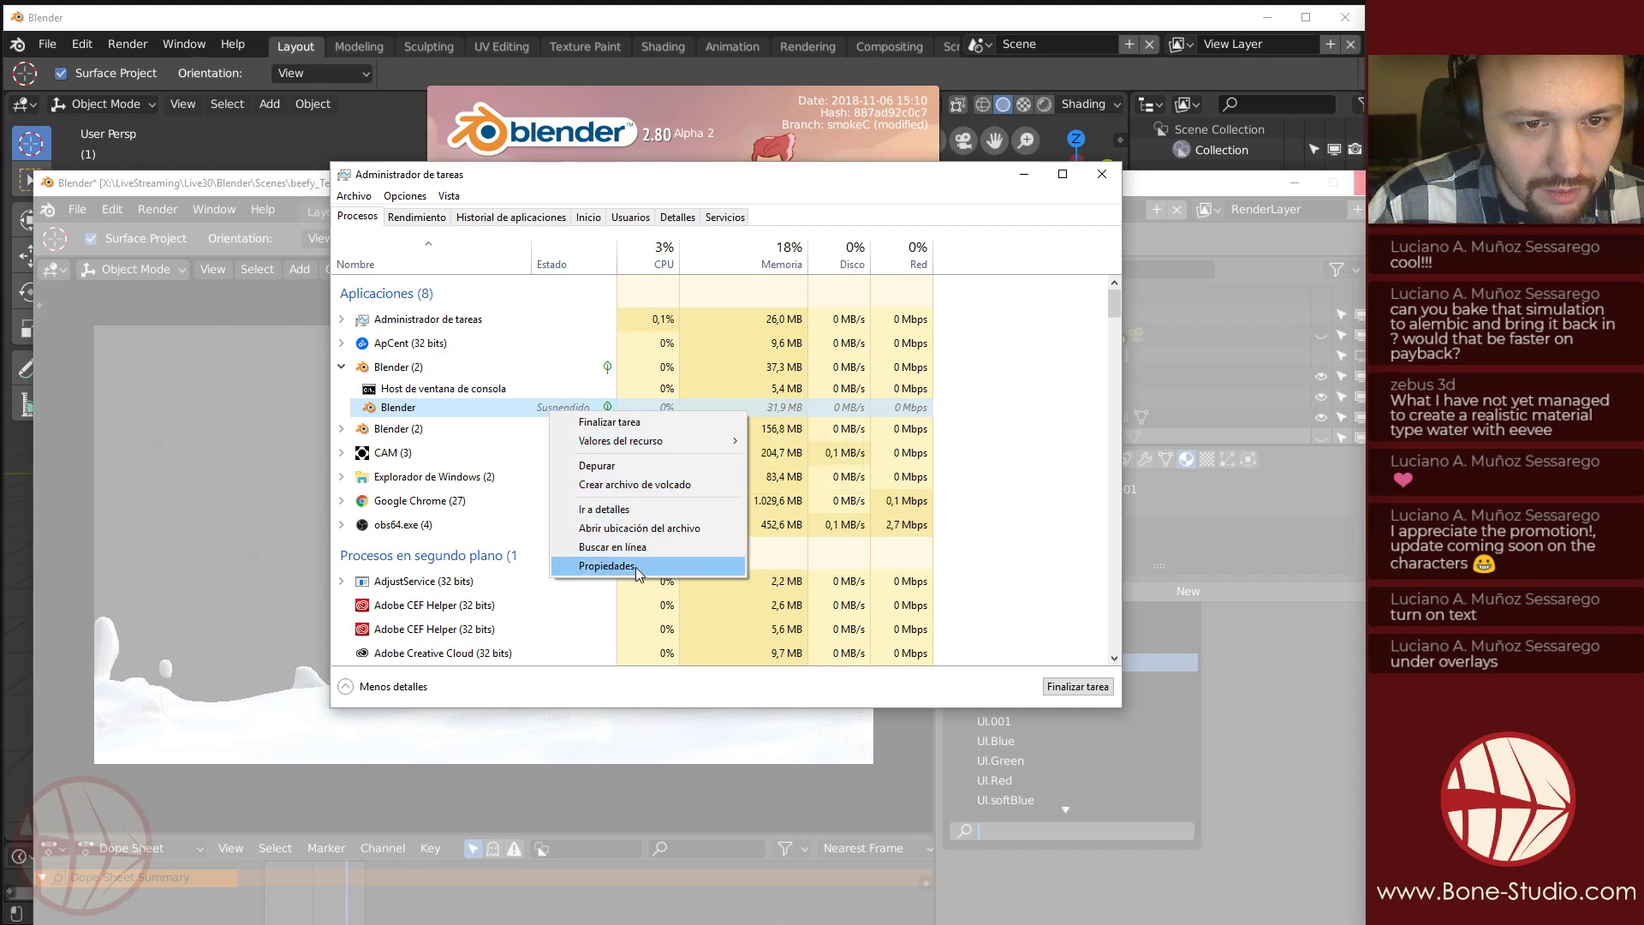
left_click(638, 511)
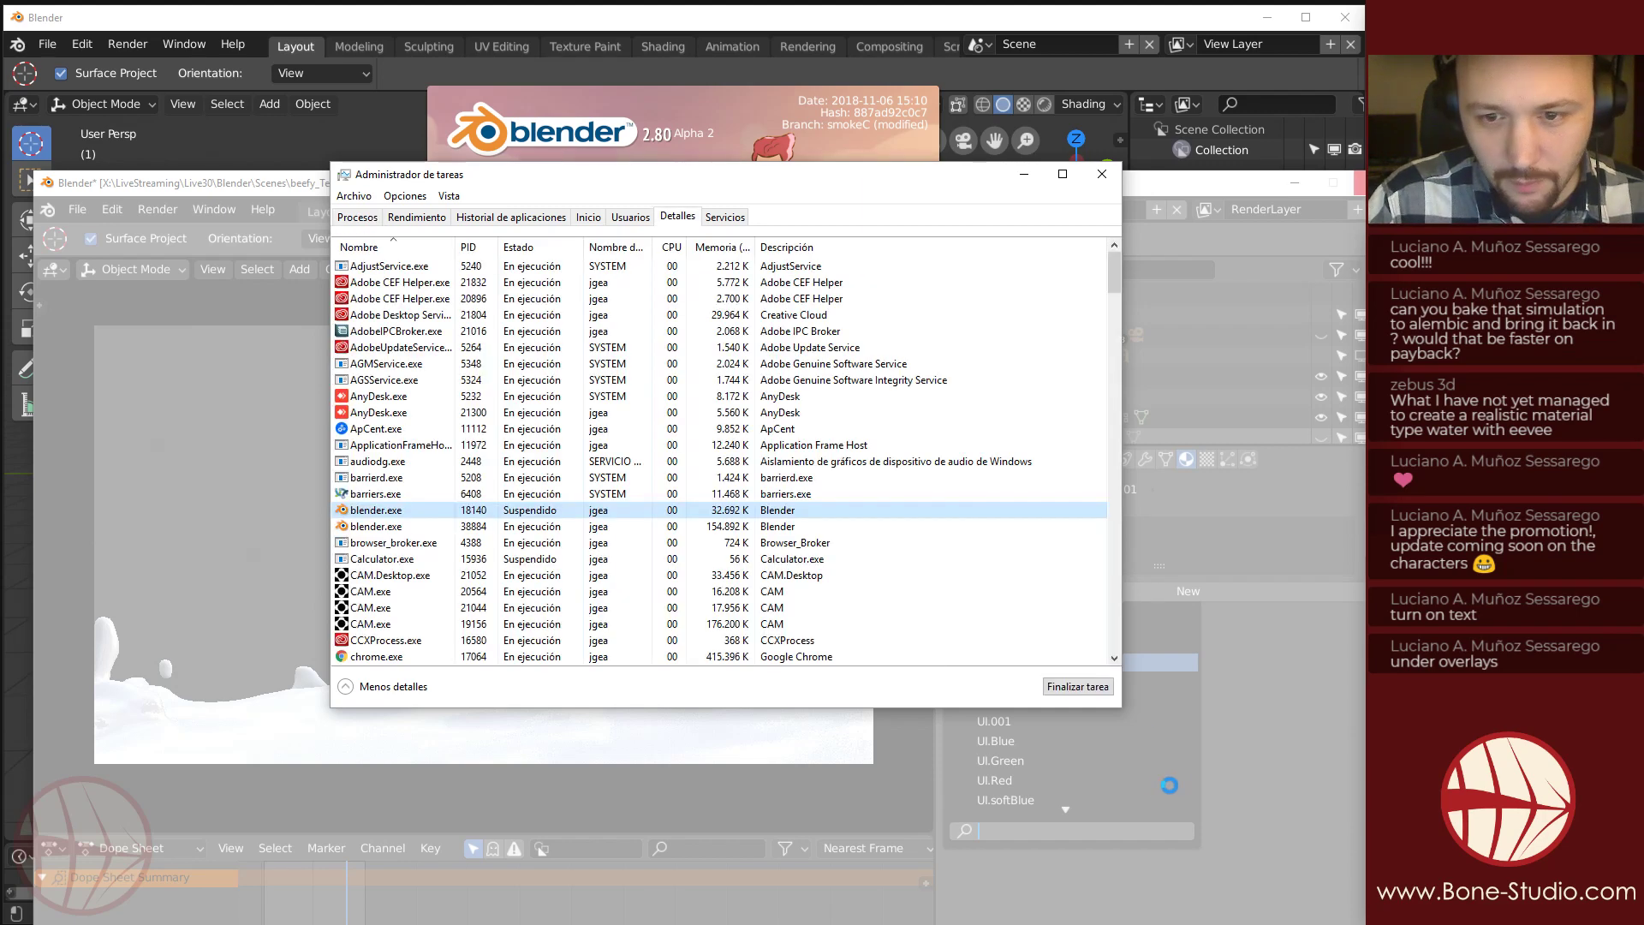
left_click(1073, 686)
left_click(1491, 635)
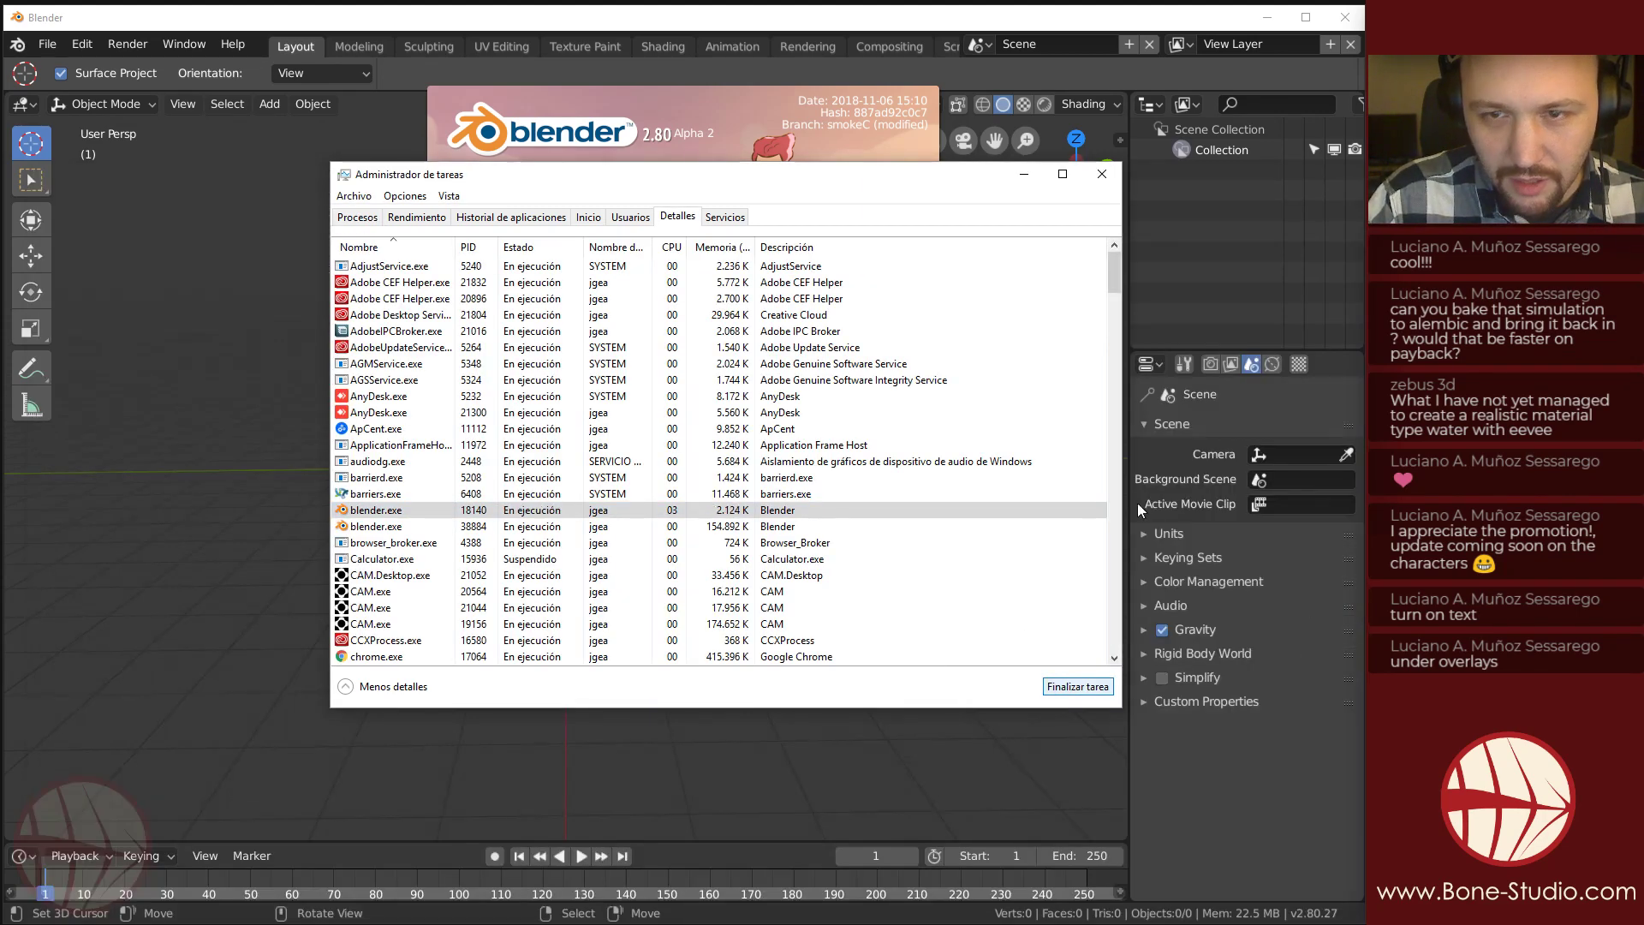
left_click(1100, 174)
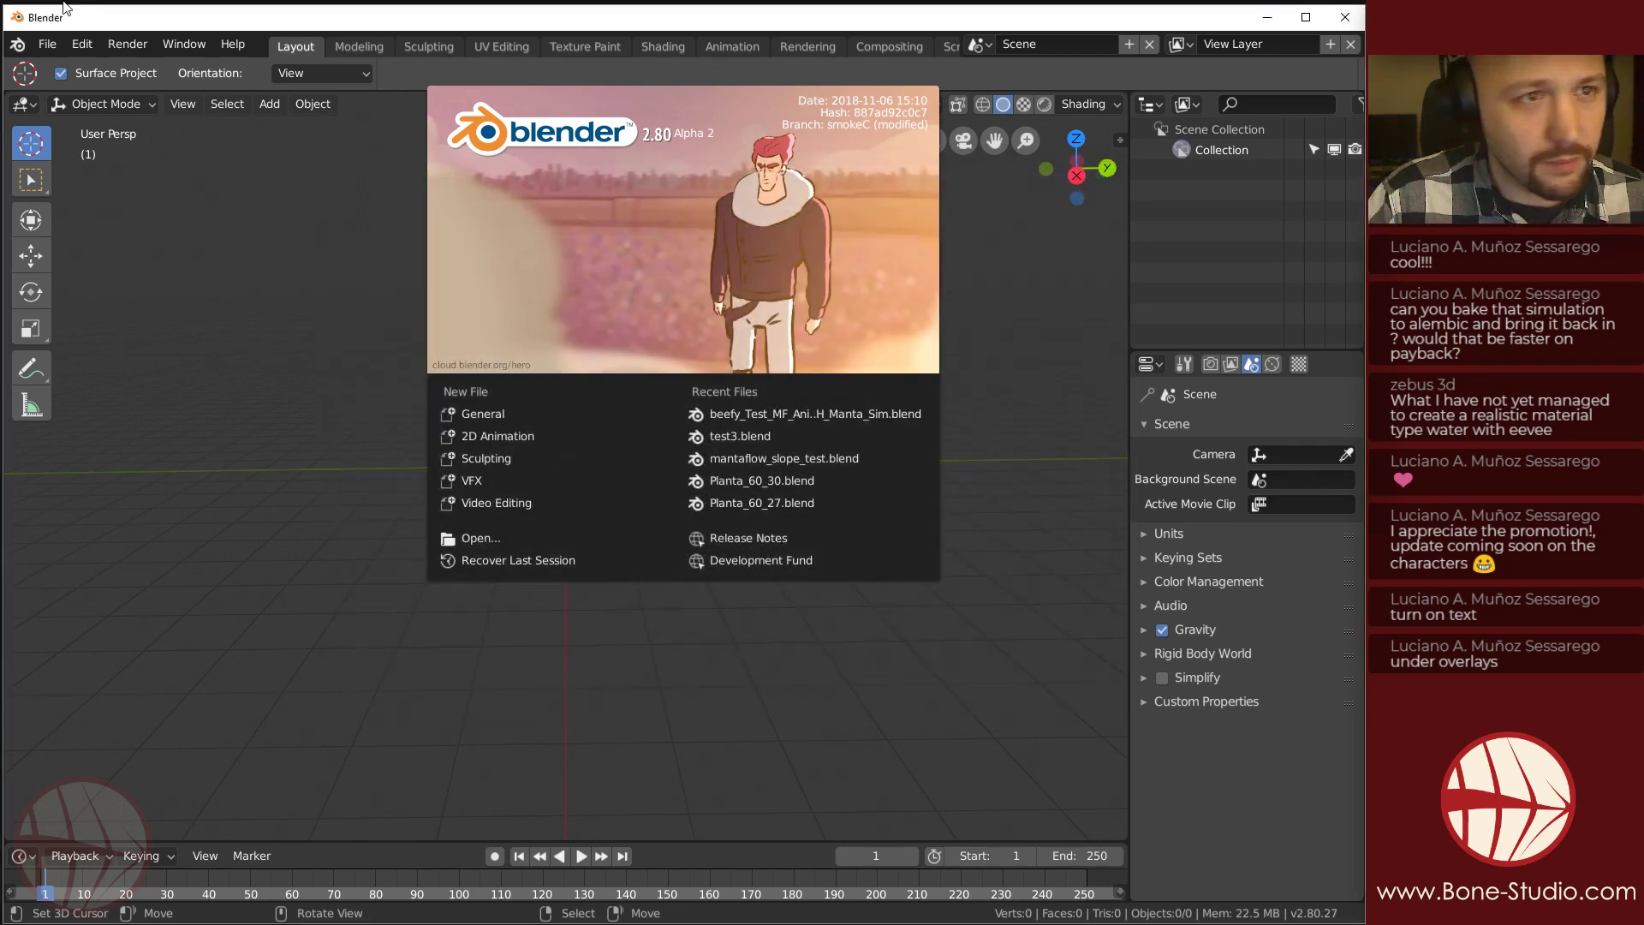
Reopen the recent file beefy_Test_MF_AnimatedCH_Manta_Sim.blend and play its original simulation.
left_click(793, 416)
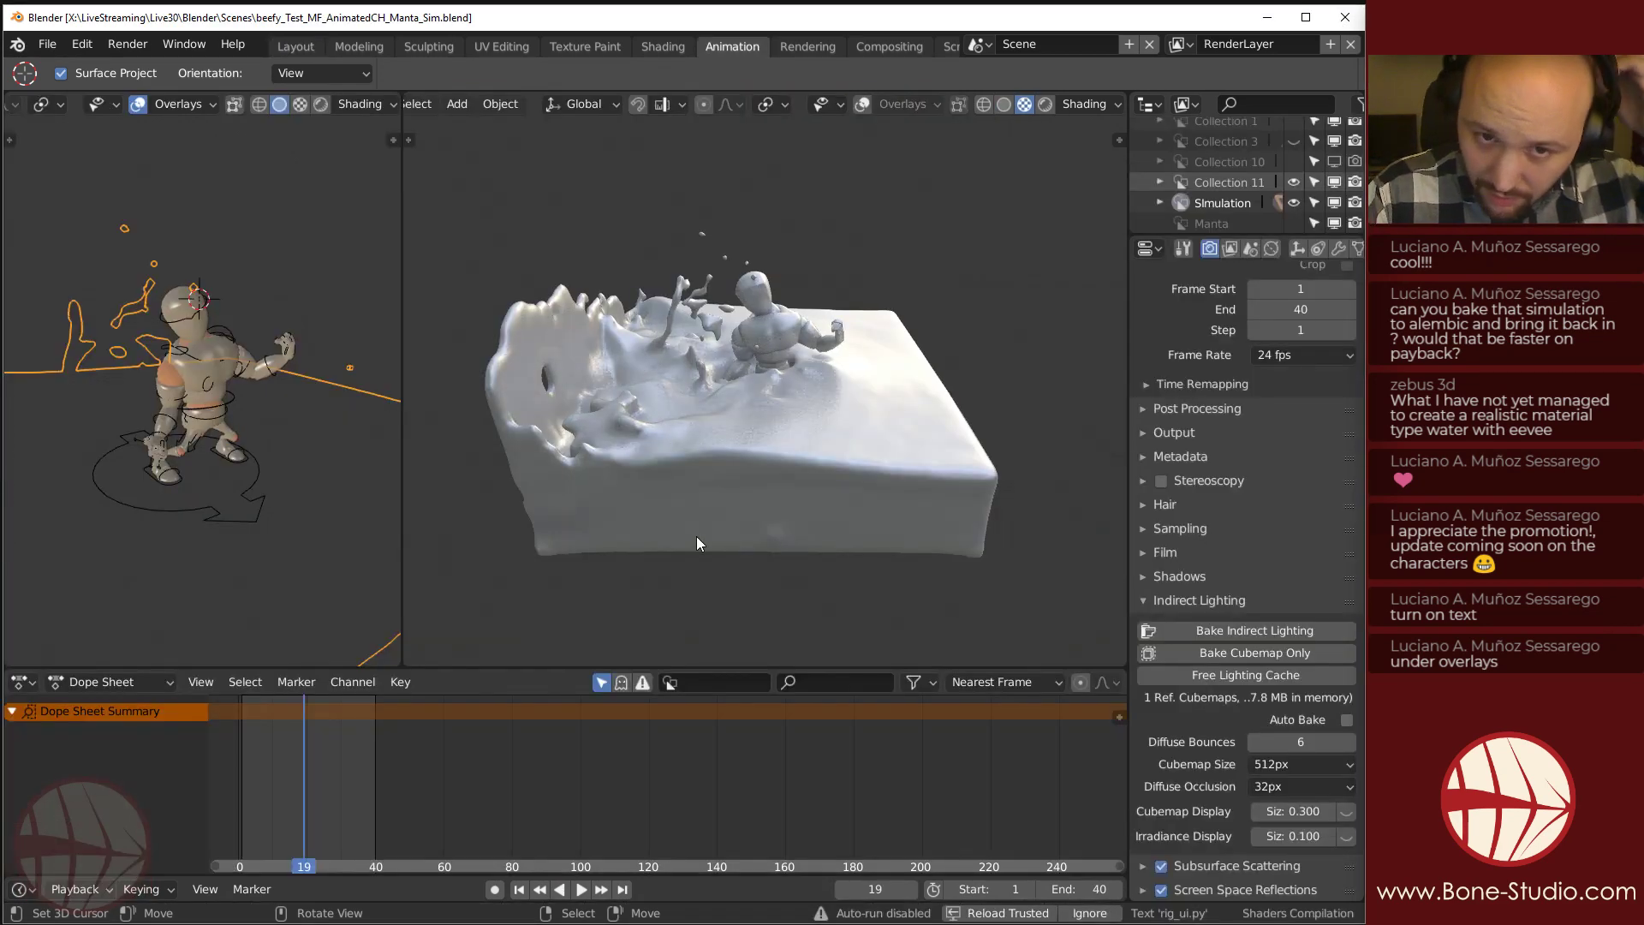
key("space")
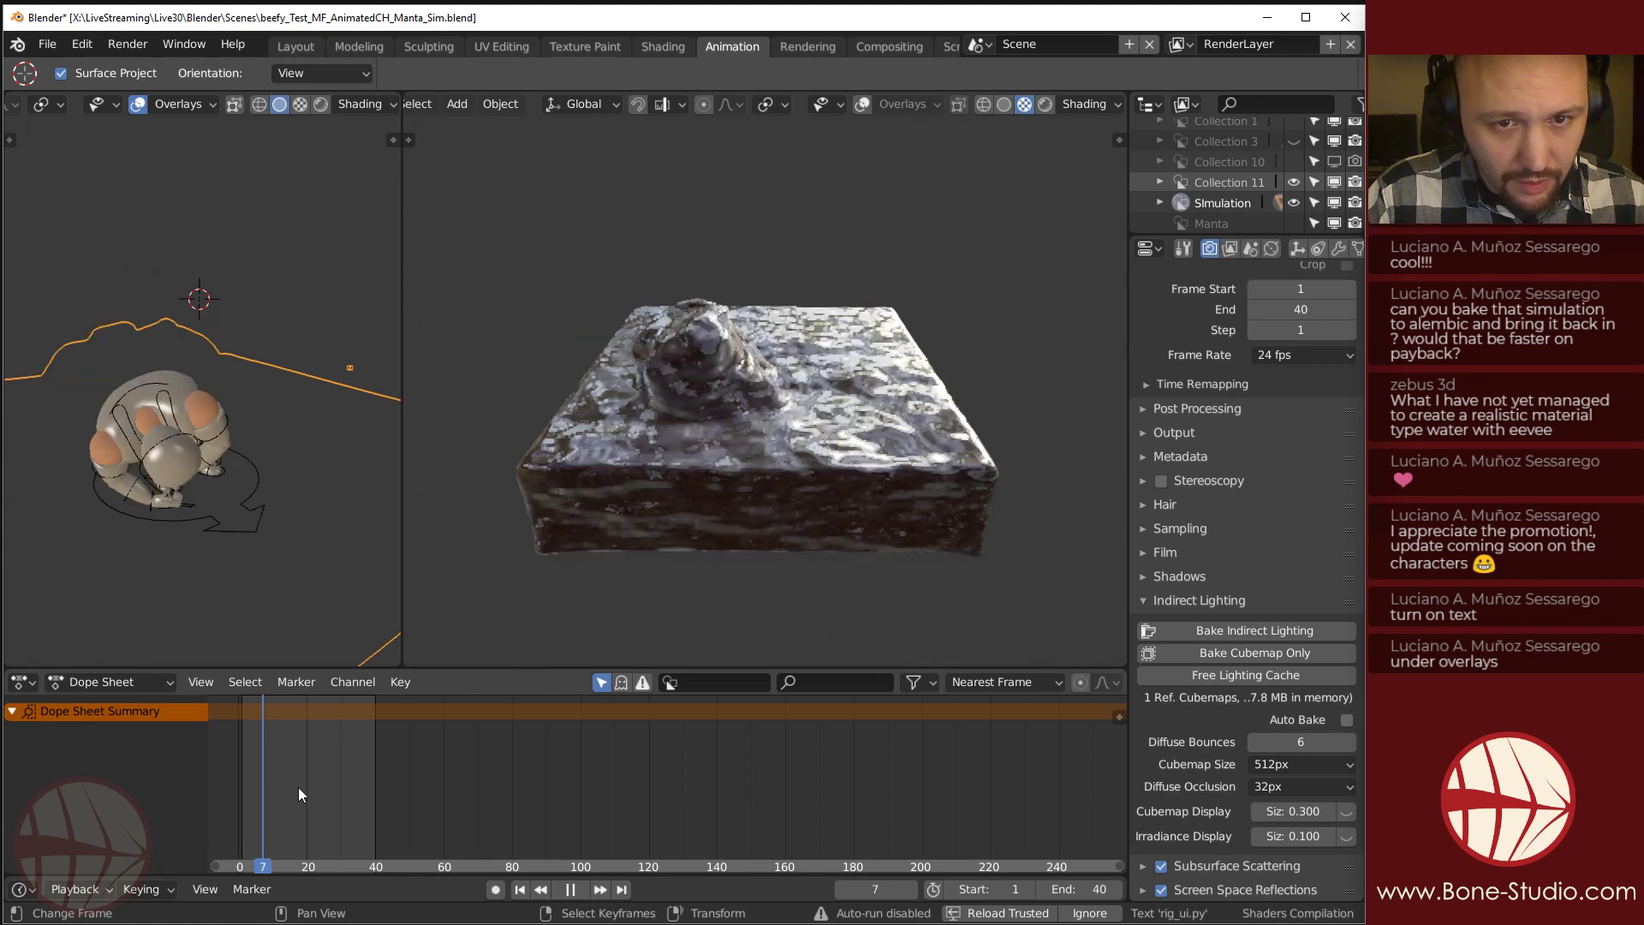
key("space")
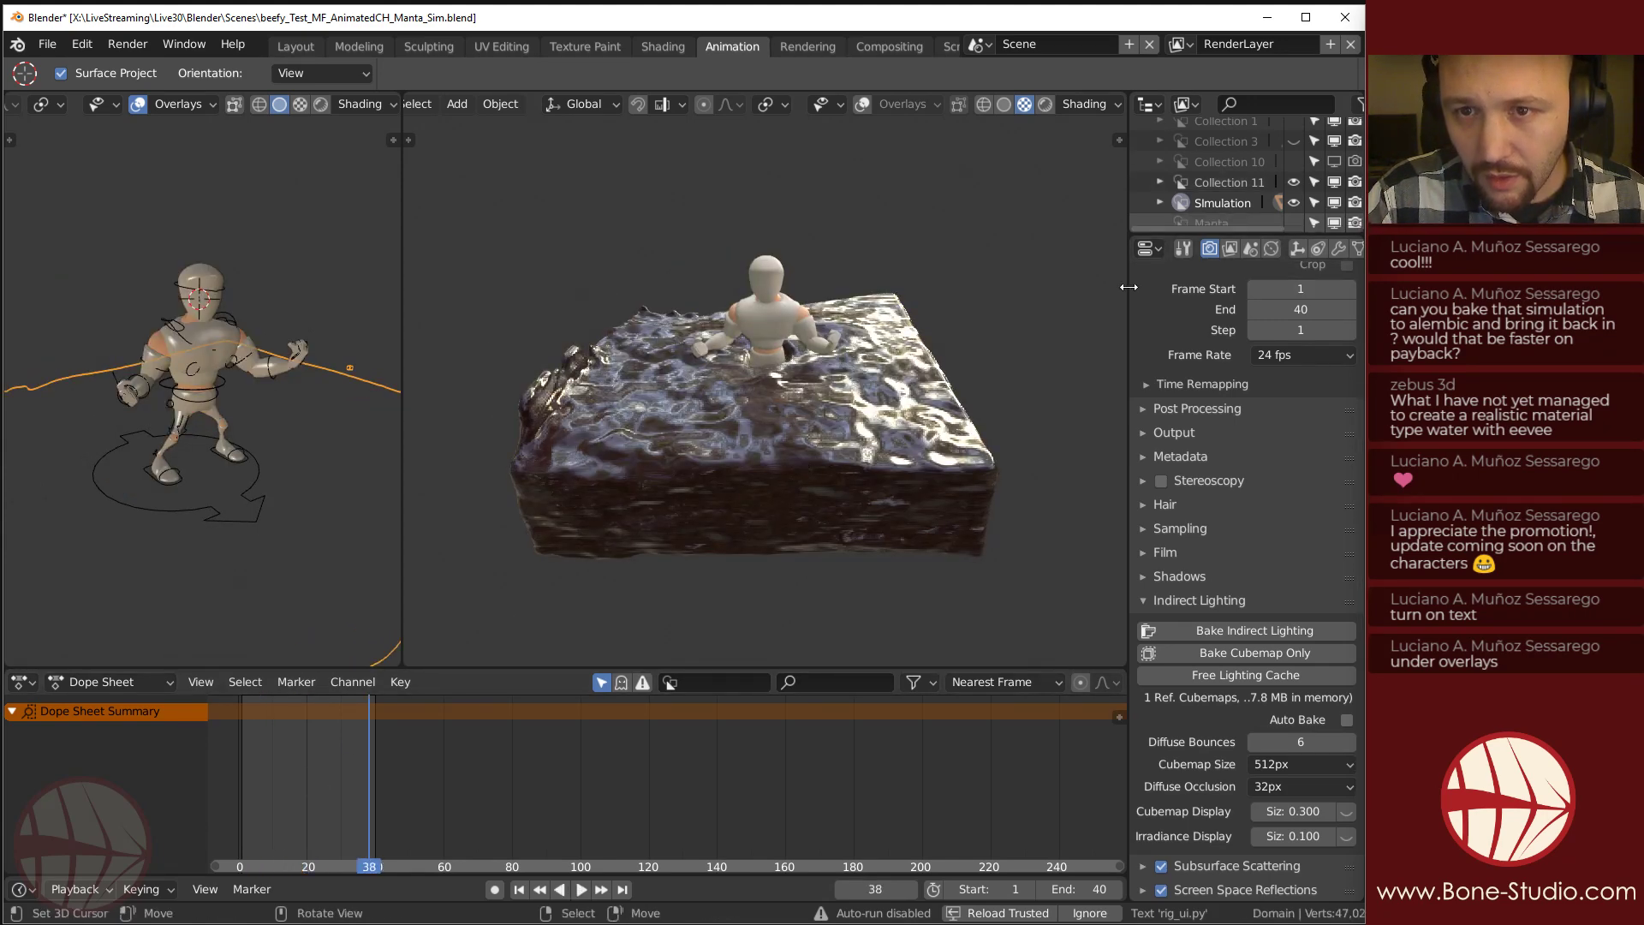
Widen the Properties editor, check the Domain's material settings and delete the Domain object.
left_click_drag(1127, 287, 923, 286)
left_click(1183, 249)
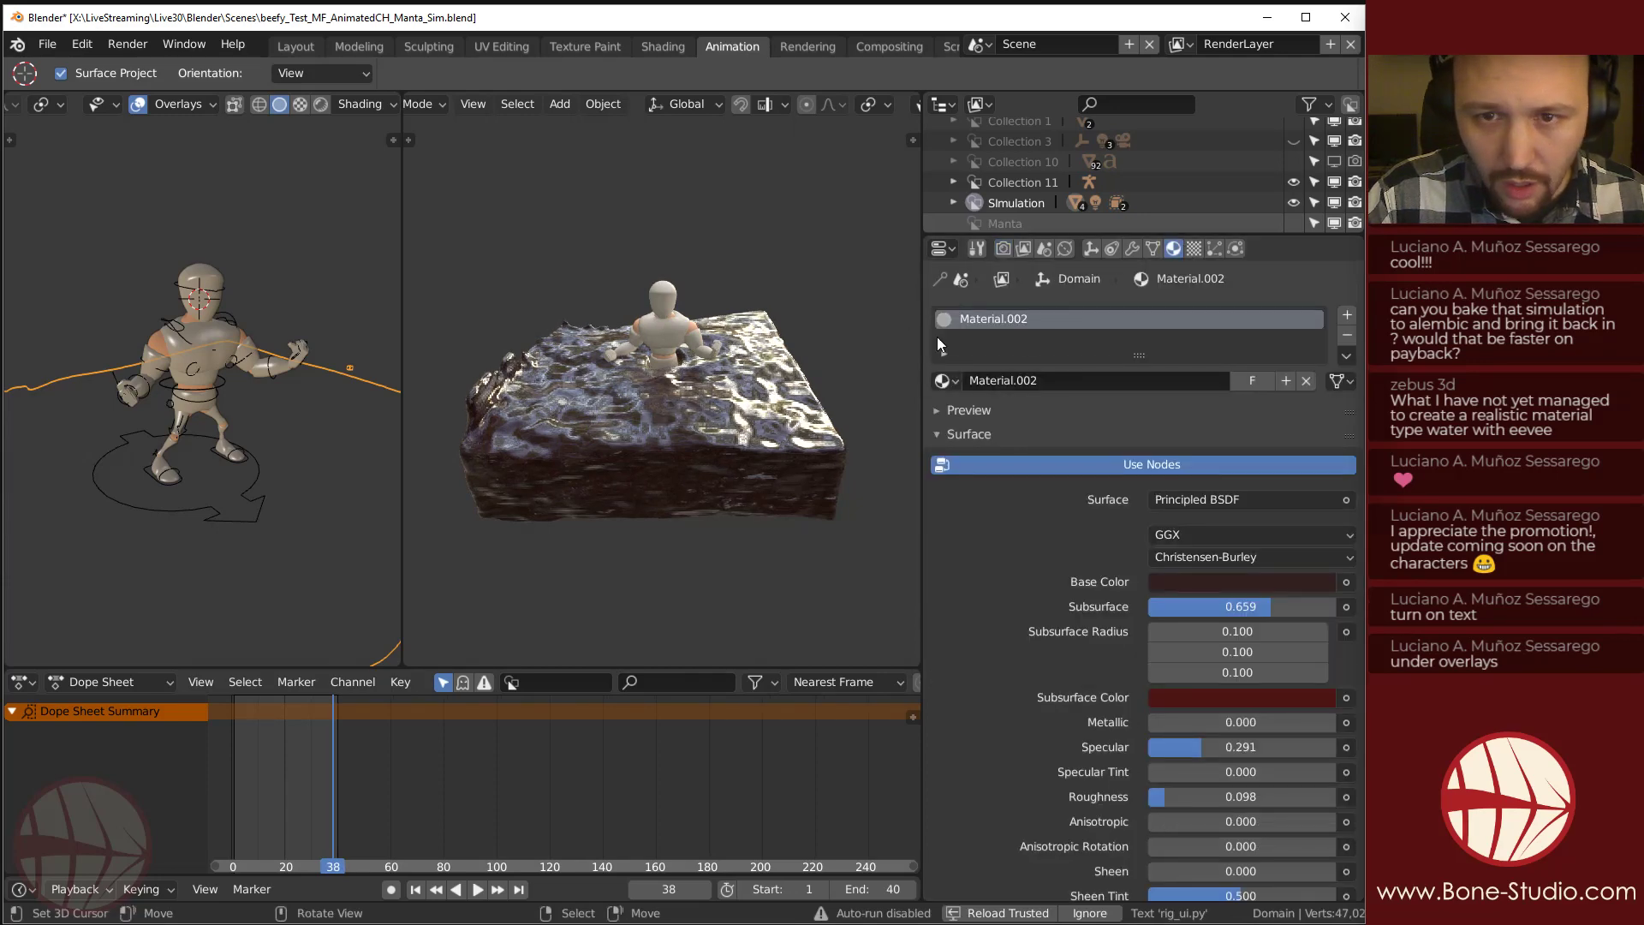
key("x")
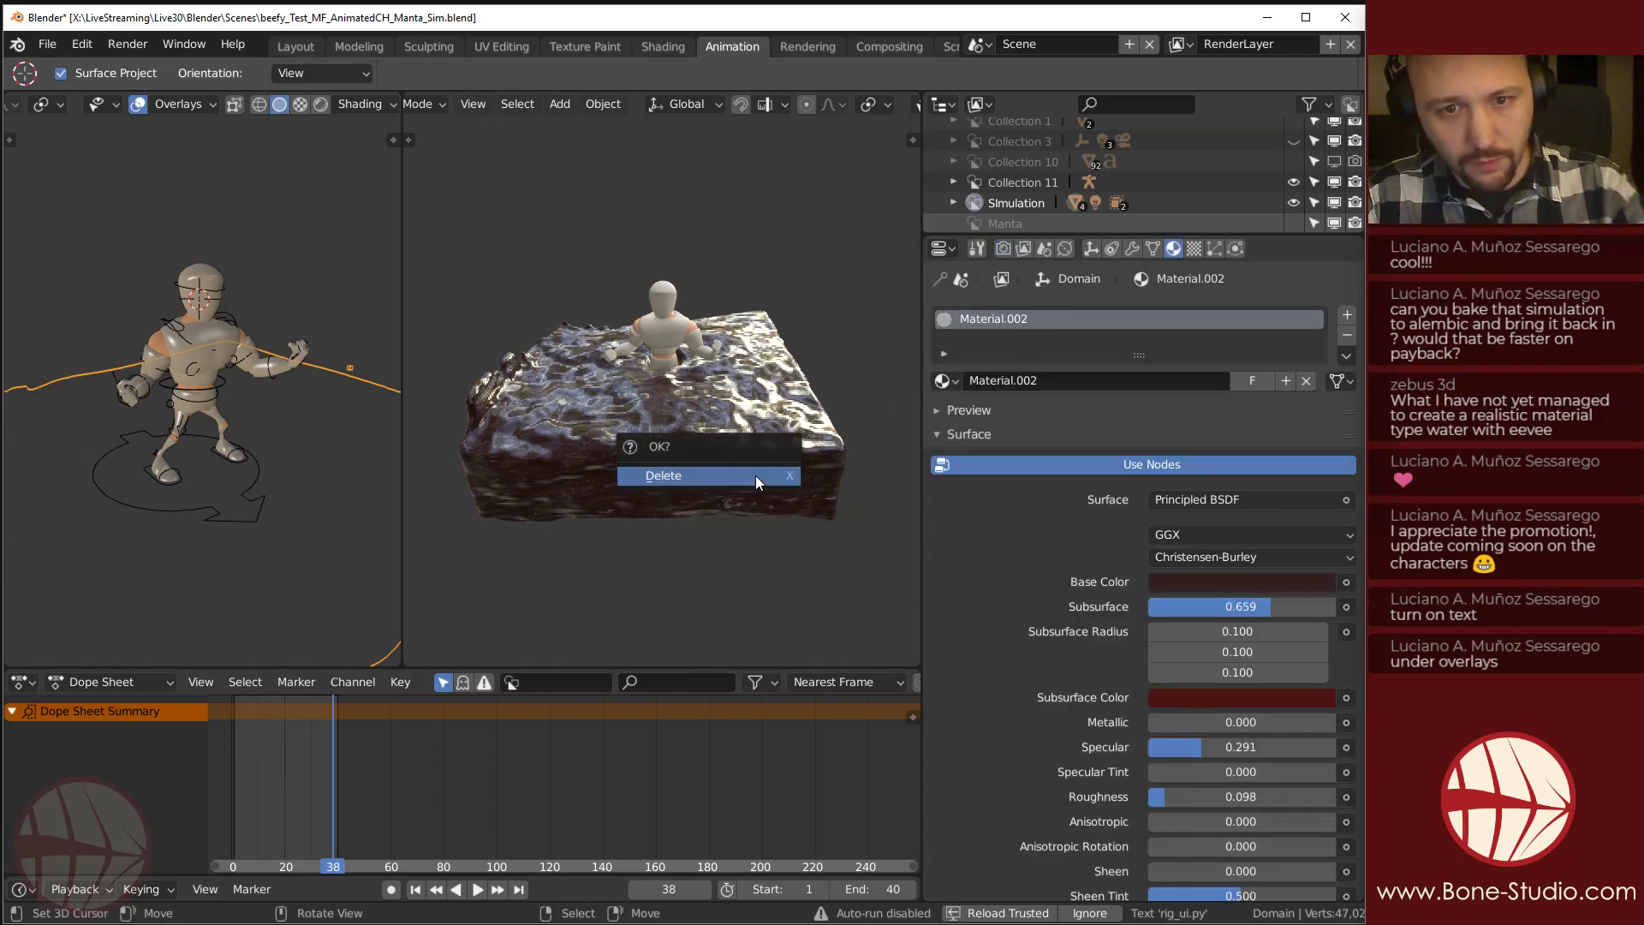
left_click(755, 475)
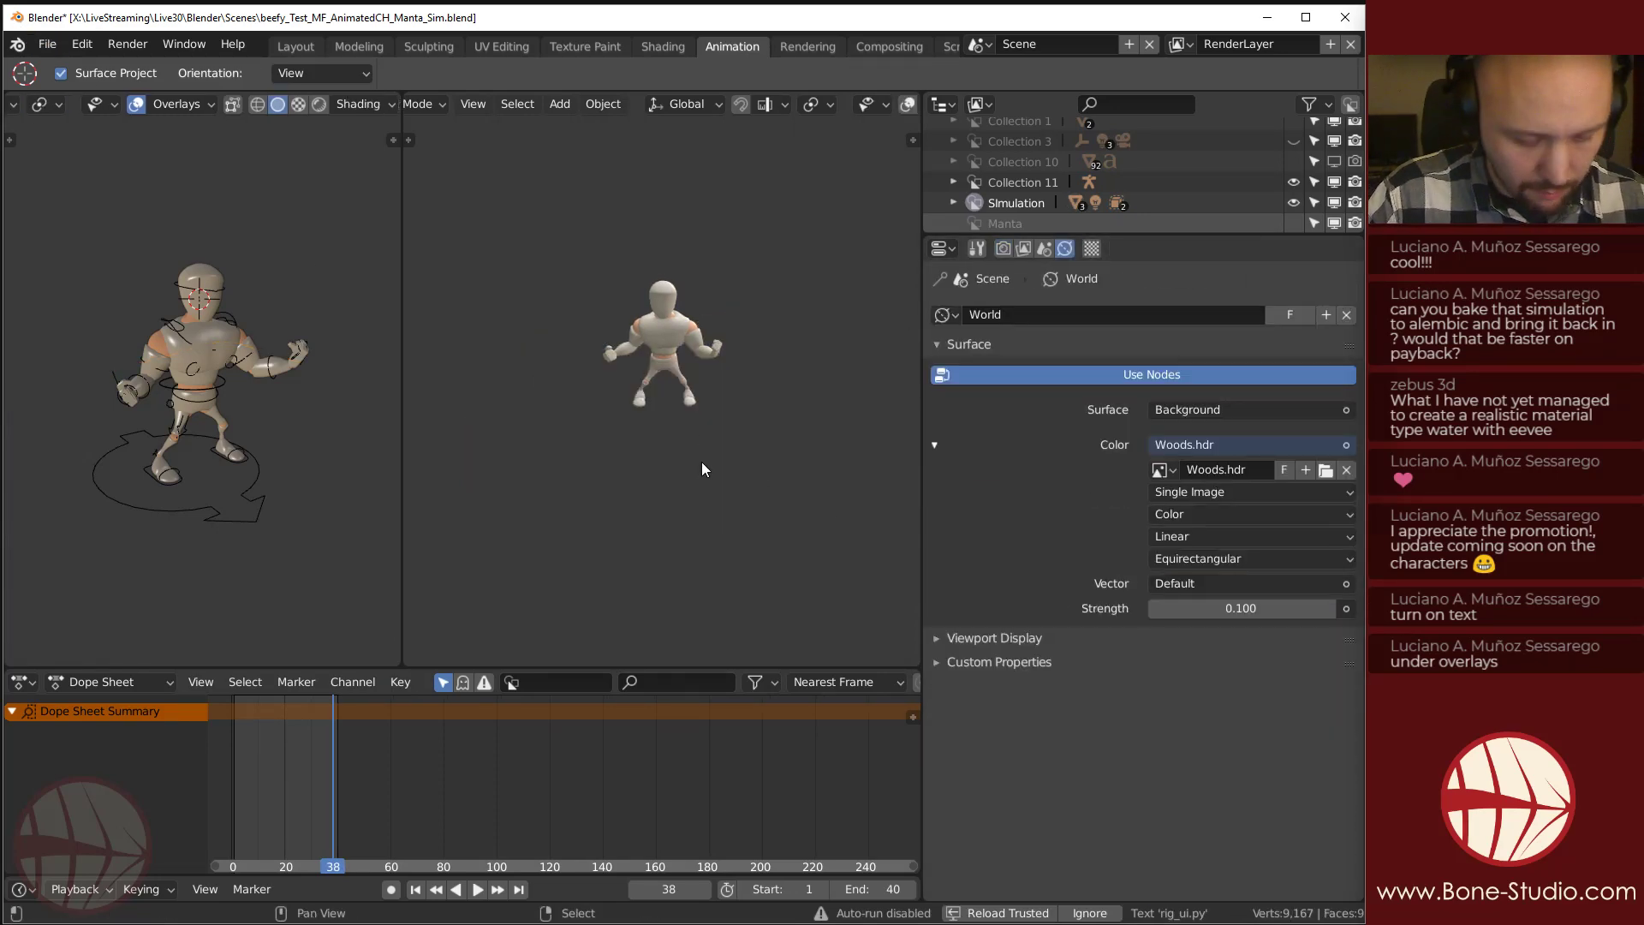
Snap the 3D cursor to the world origin and import the Alembic file beefy_Test_MF_AnimatedCH_Manta_Sim.abc with Set Frame Range disabled.
key("shift+s")
left_click(578, 526)
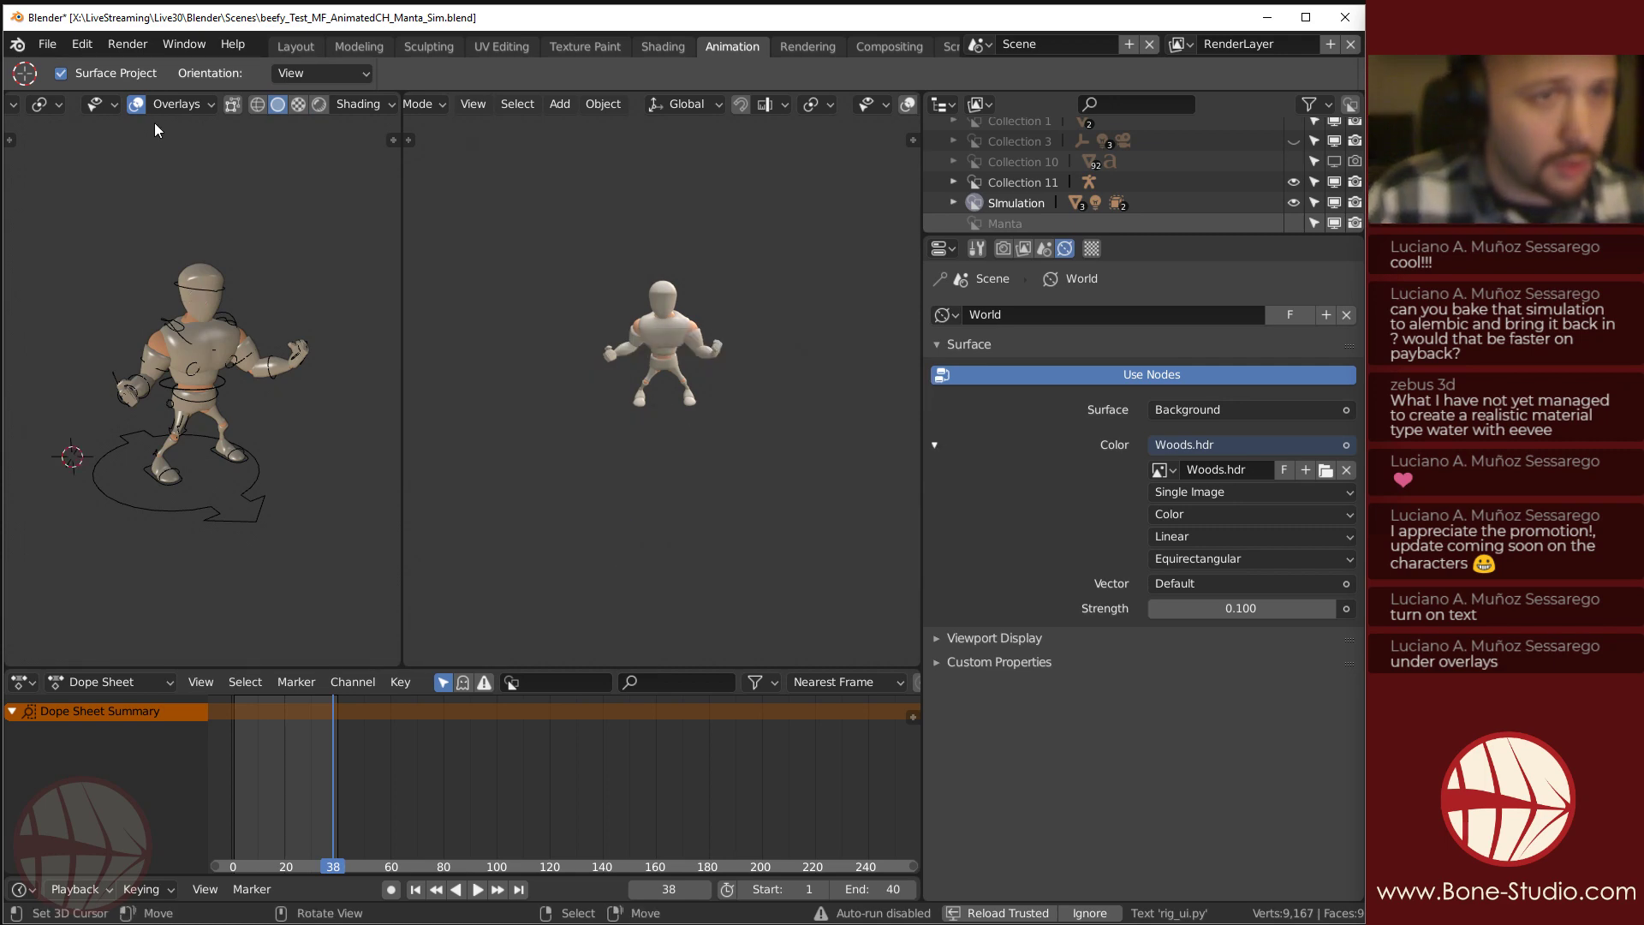
left_click(43, 43)
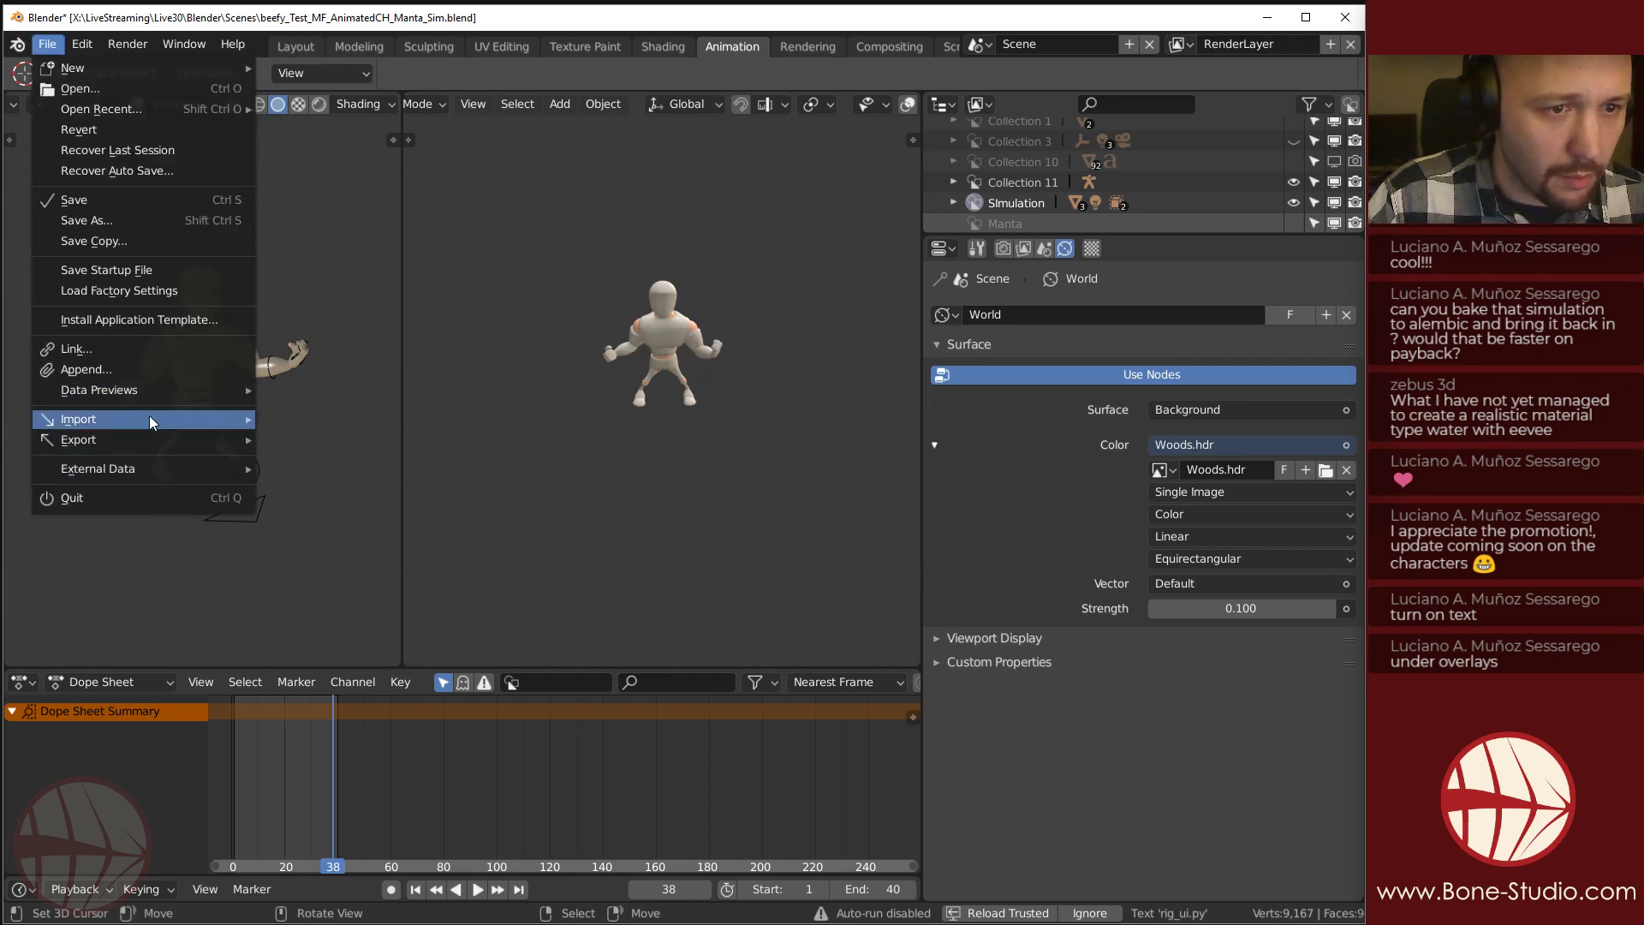
mouse_move(149, 417)
left_click(347, 438)
left_click(342, 205)
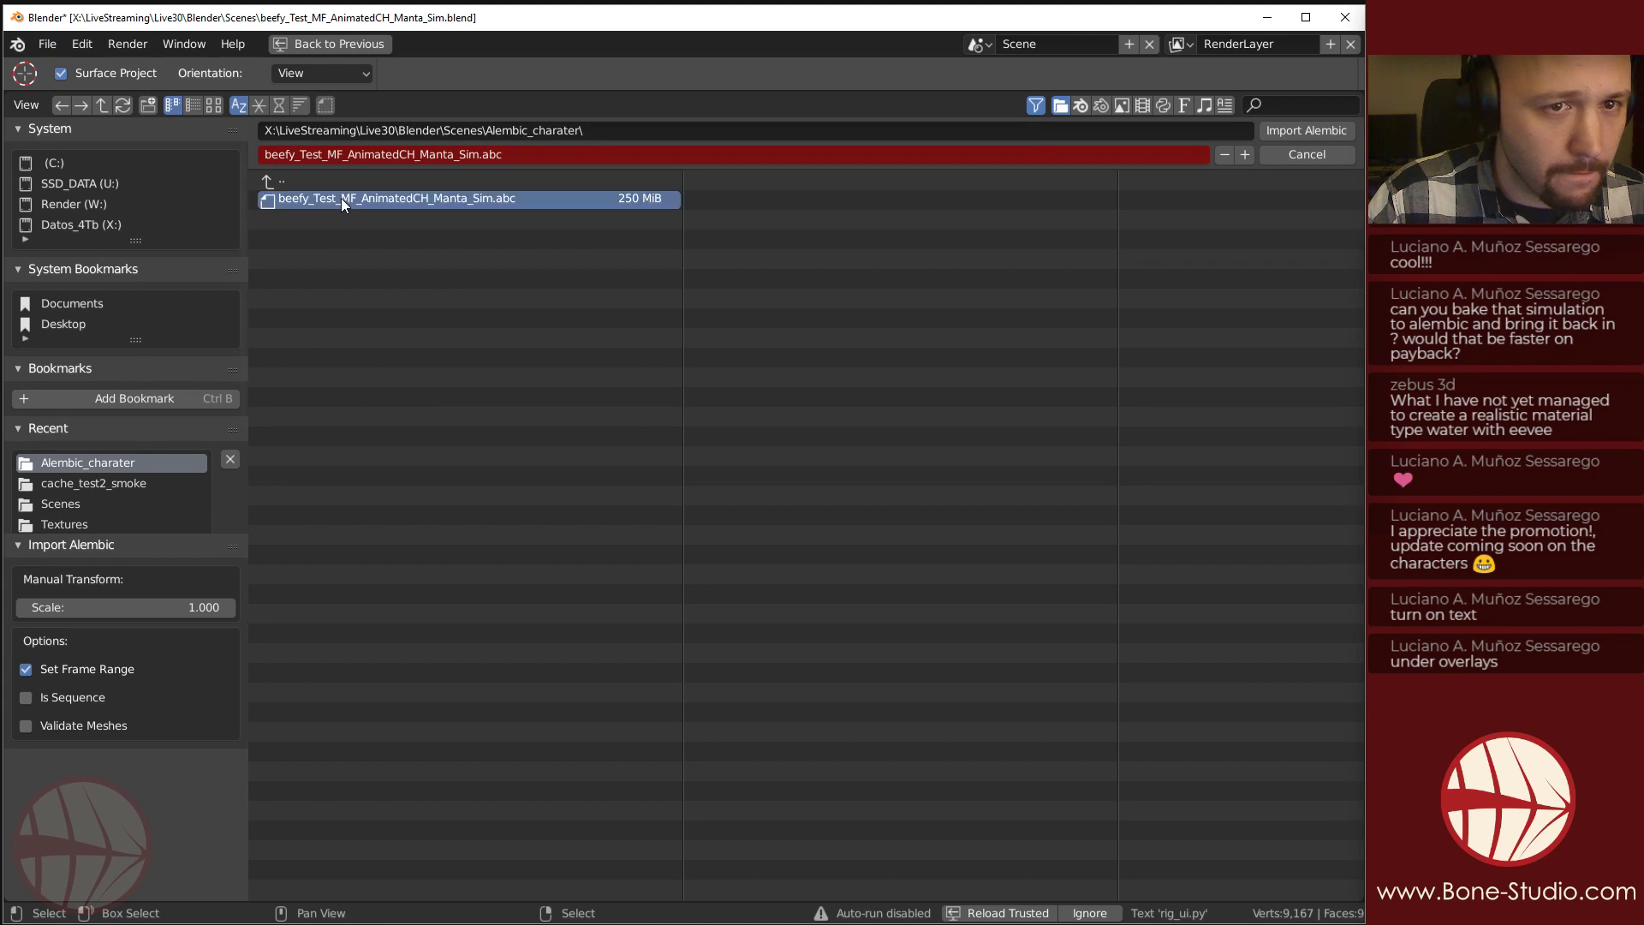
left_click(77, 670)
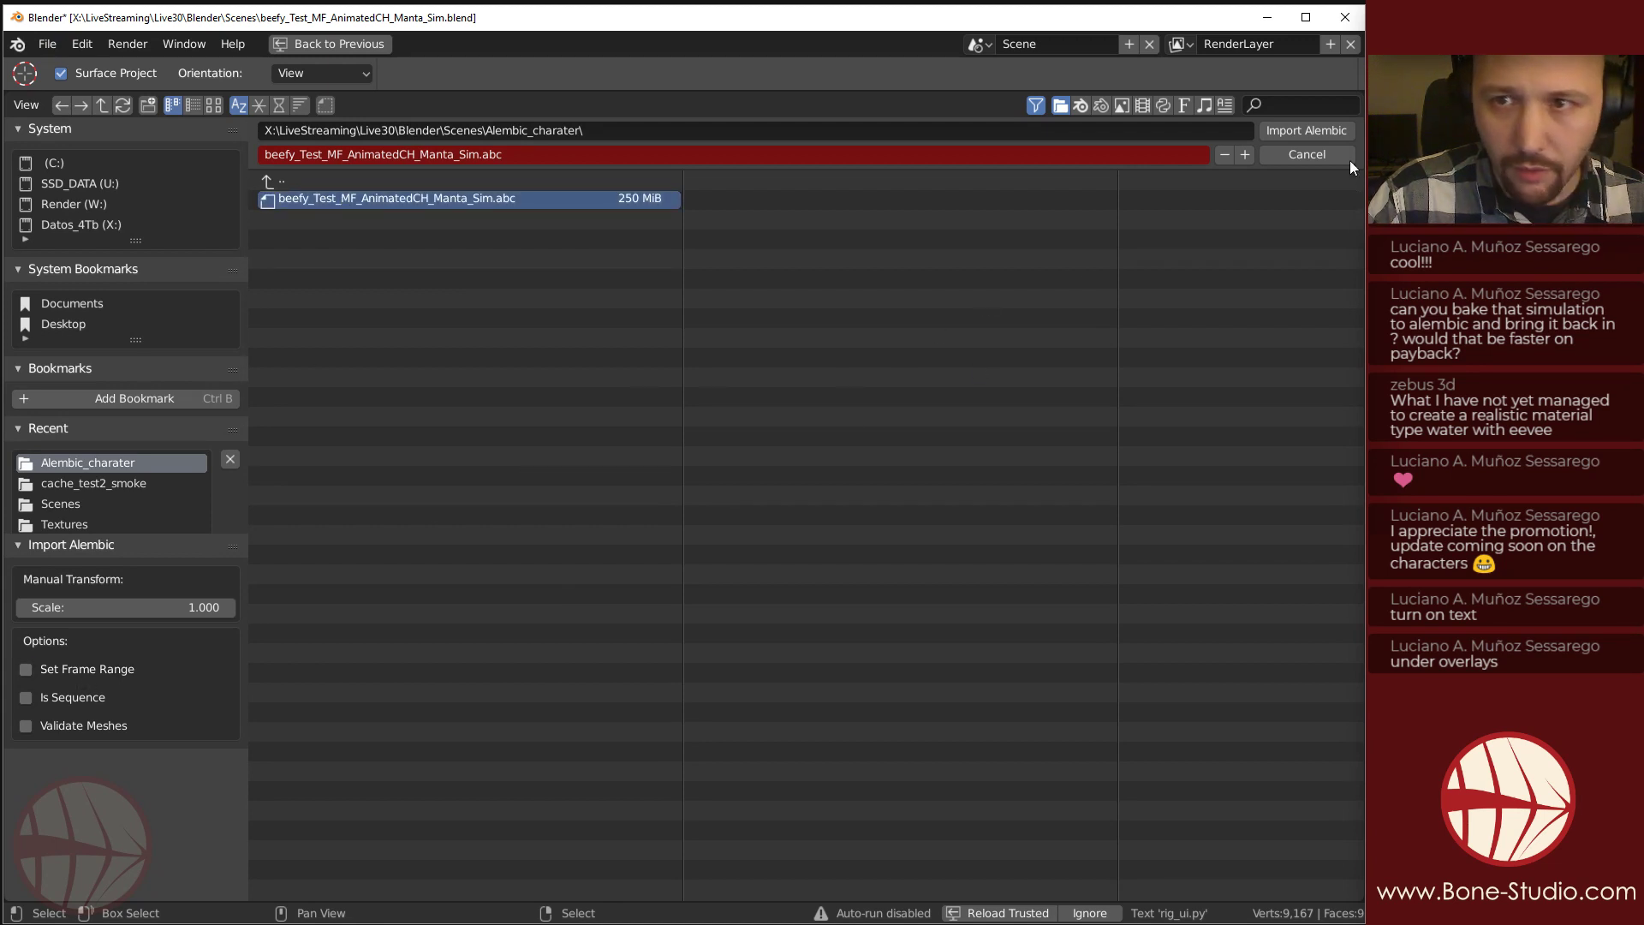
left_click(1324, 132)
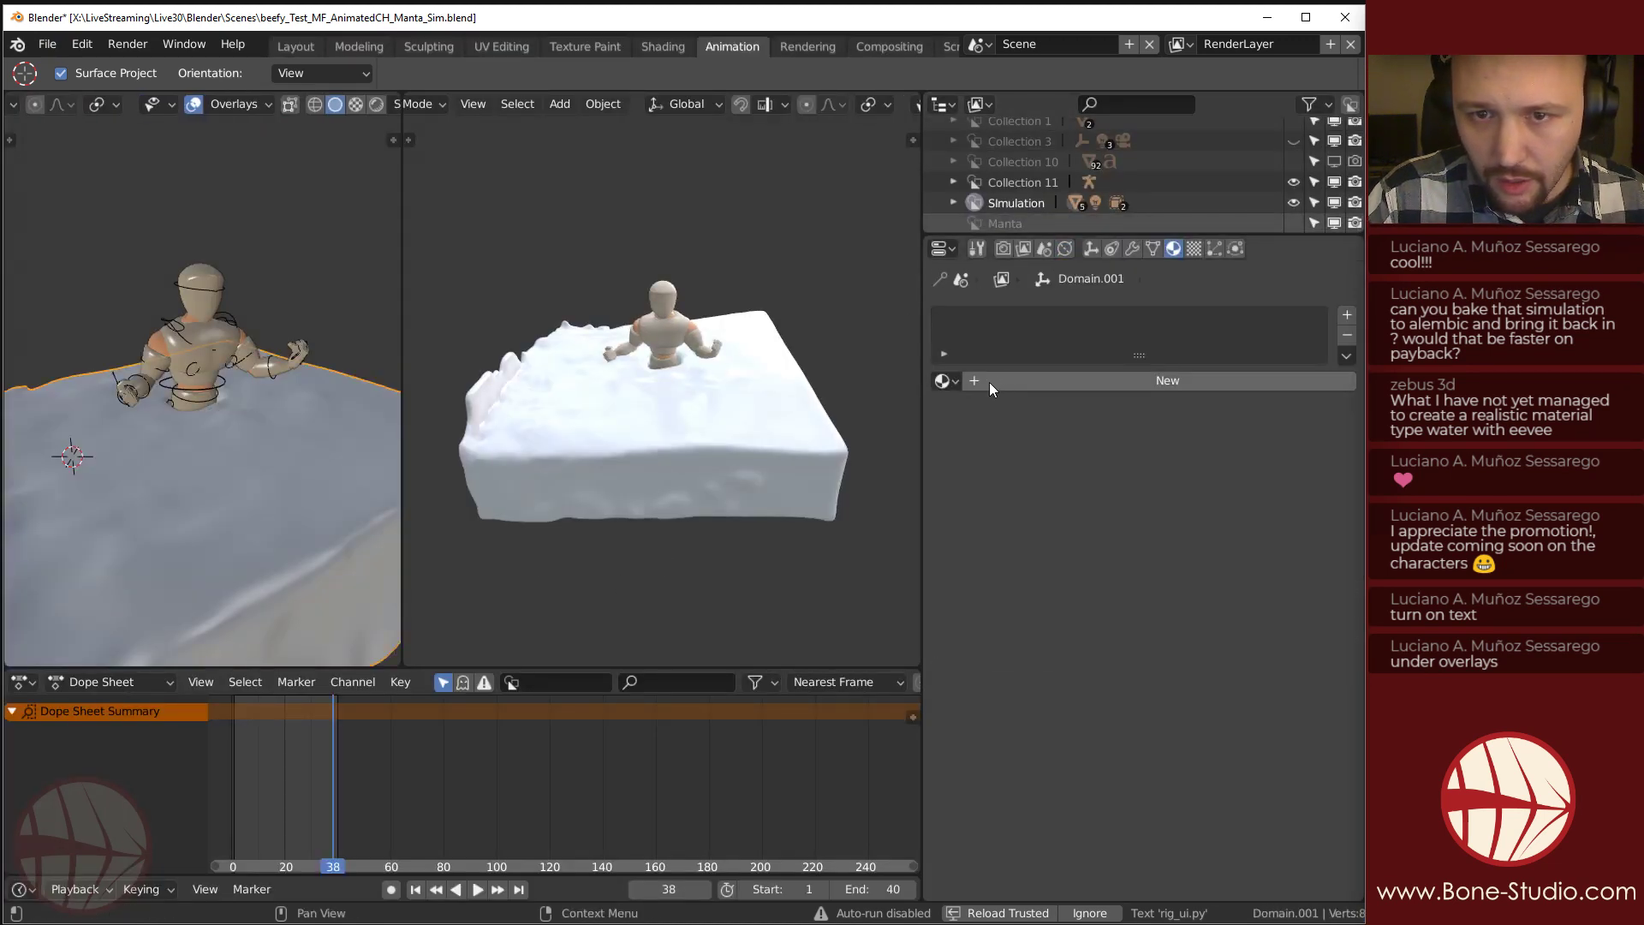
Try to create a material for the imported water mesh and browse the existing materials.
left_click(1036, 382)
left_click(945, 381)
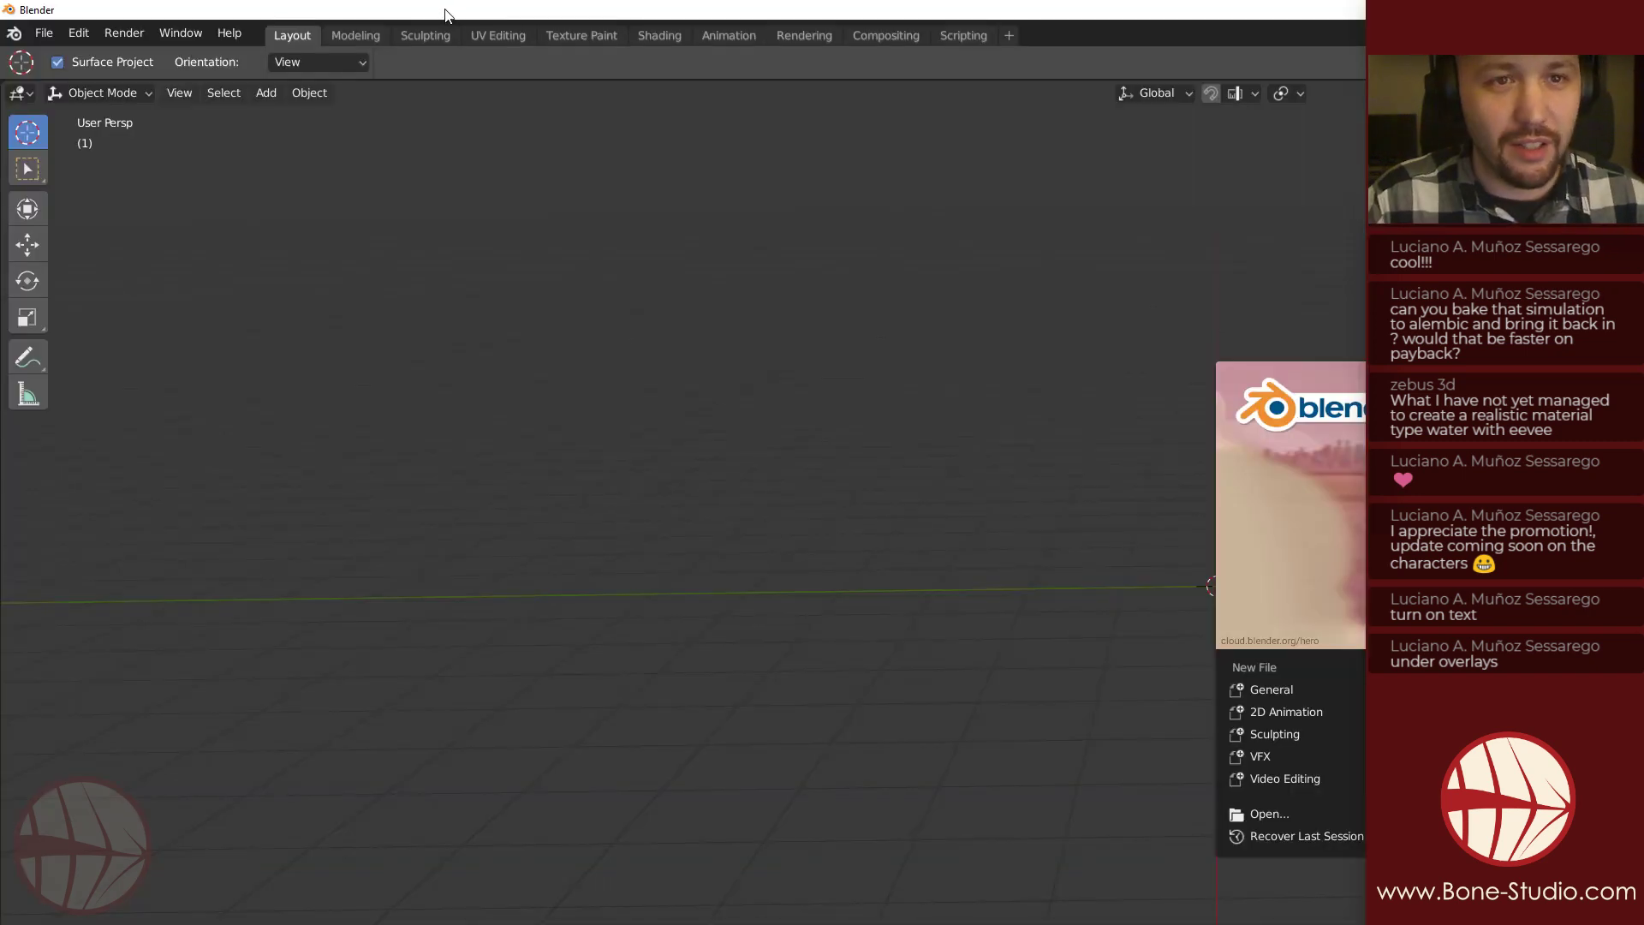
Reposition the new Blender window, reopen the recent file beefy_Test_MF_AnimatedCH_Manta_Sim.blend and enlarge the window.
left_click_drag(437, 9, 380, 62)
double_click(26, 56)
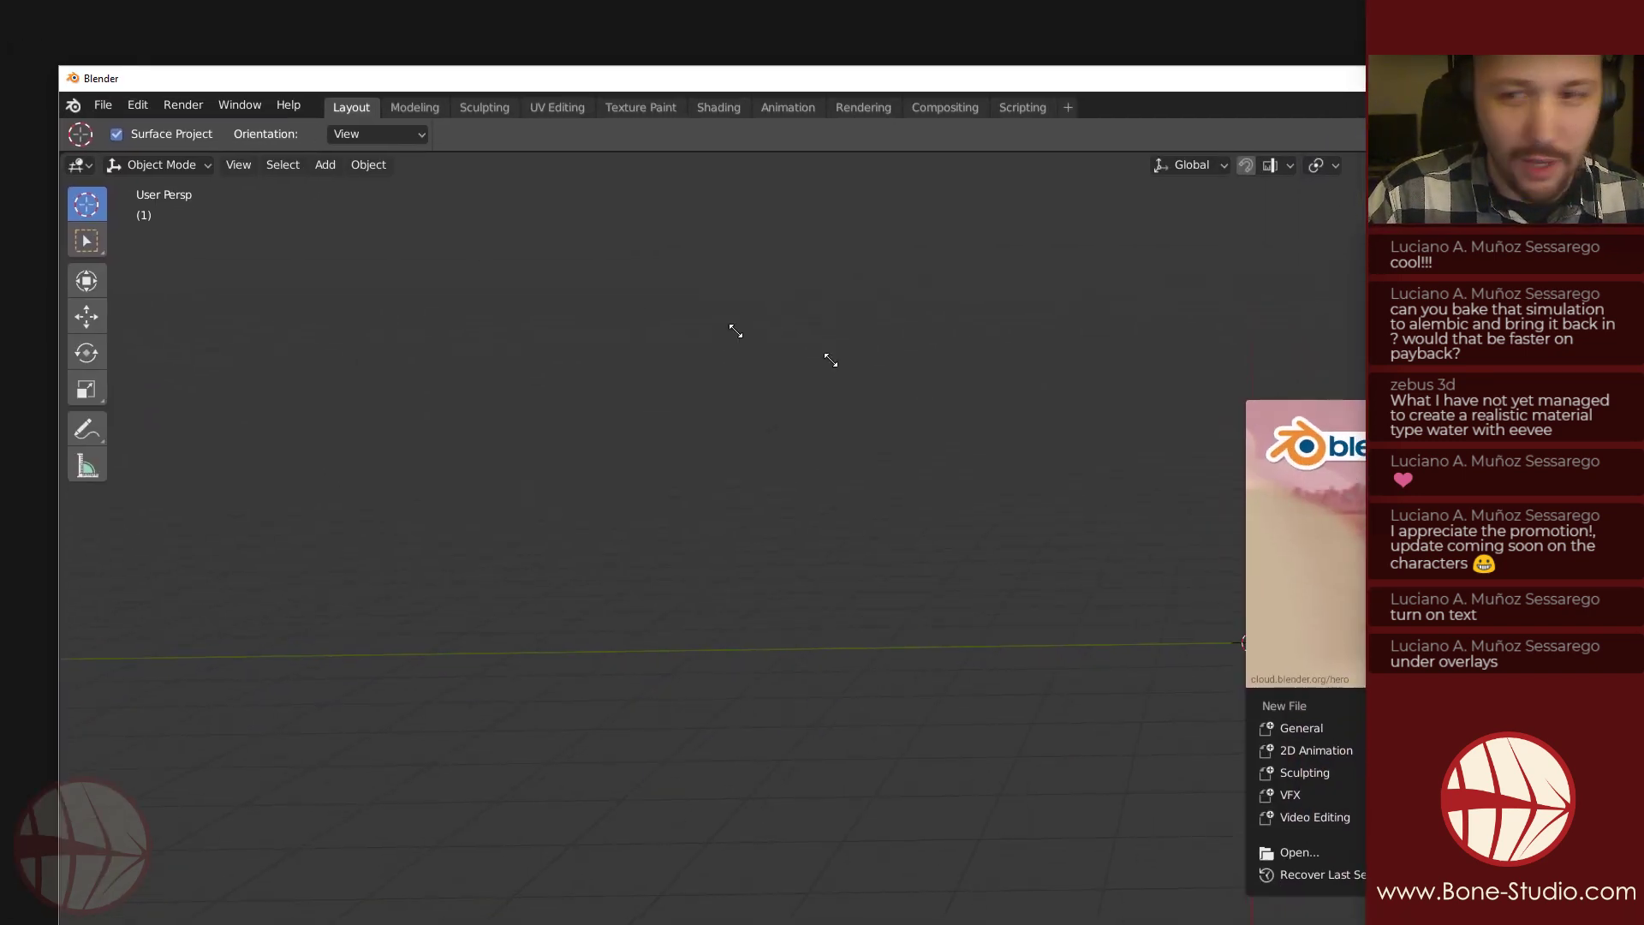
left_click_drag(528, 215, 170, 20)
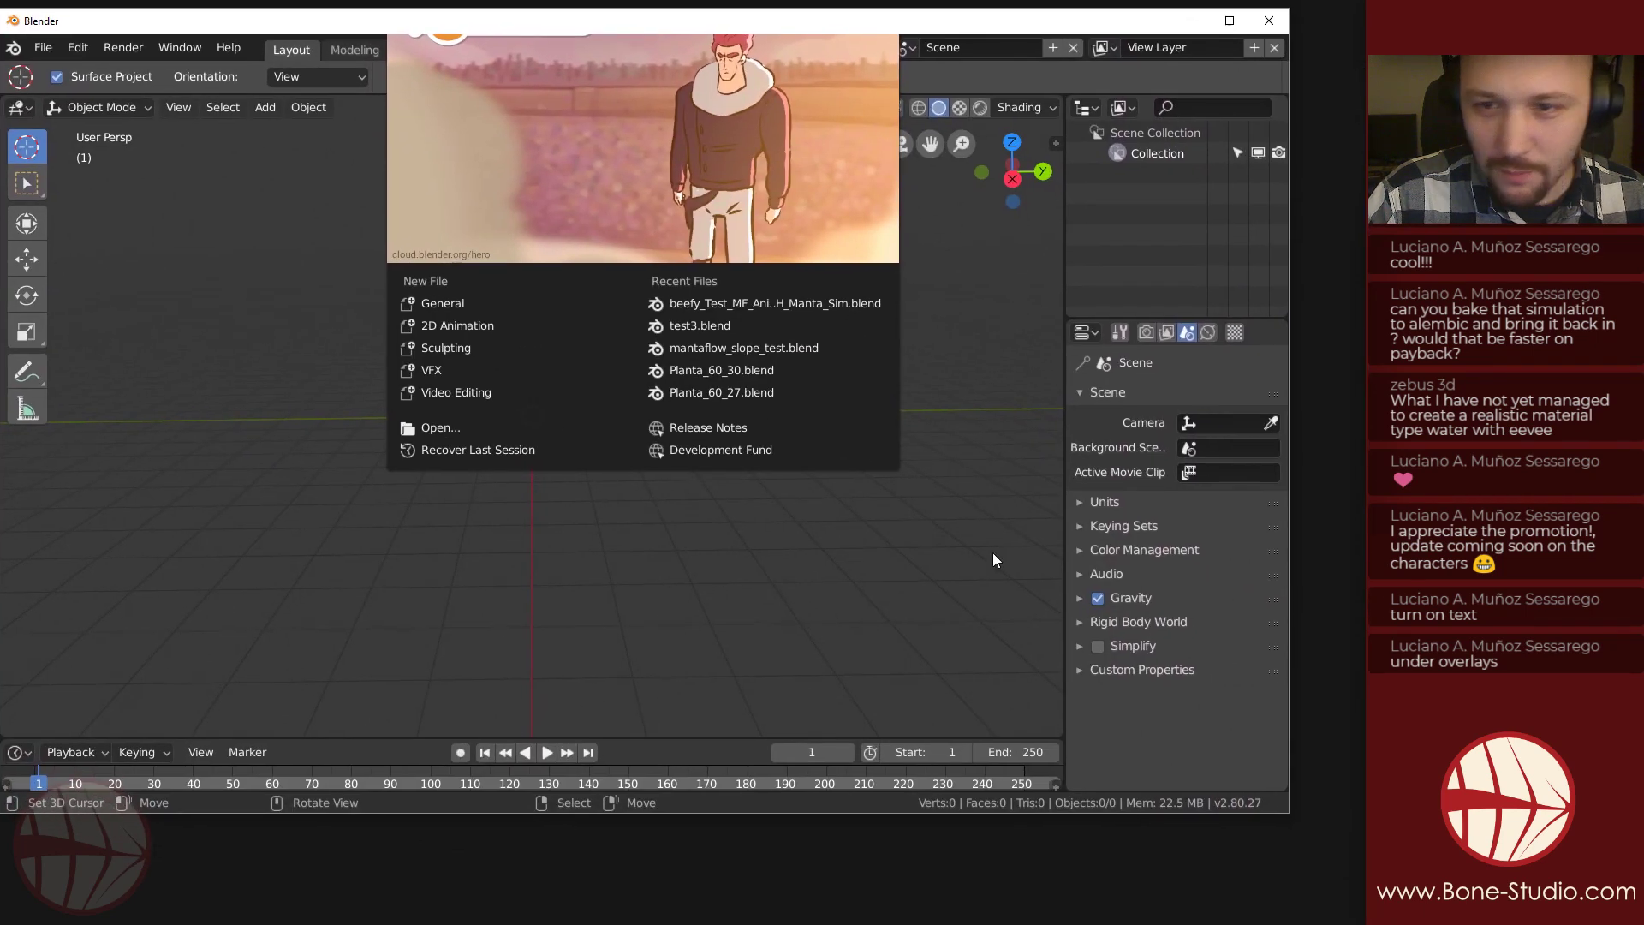
left_click(743, 302)
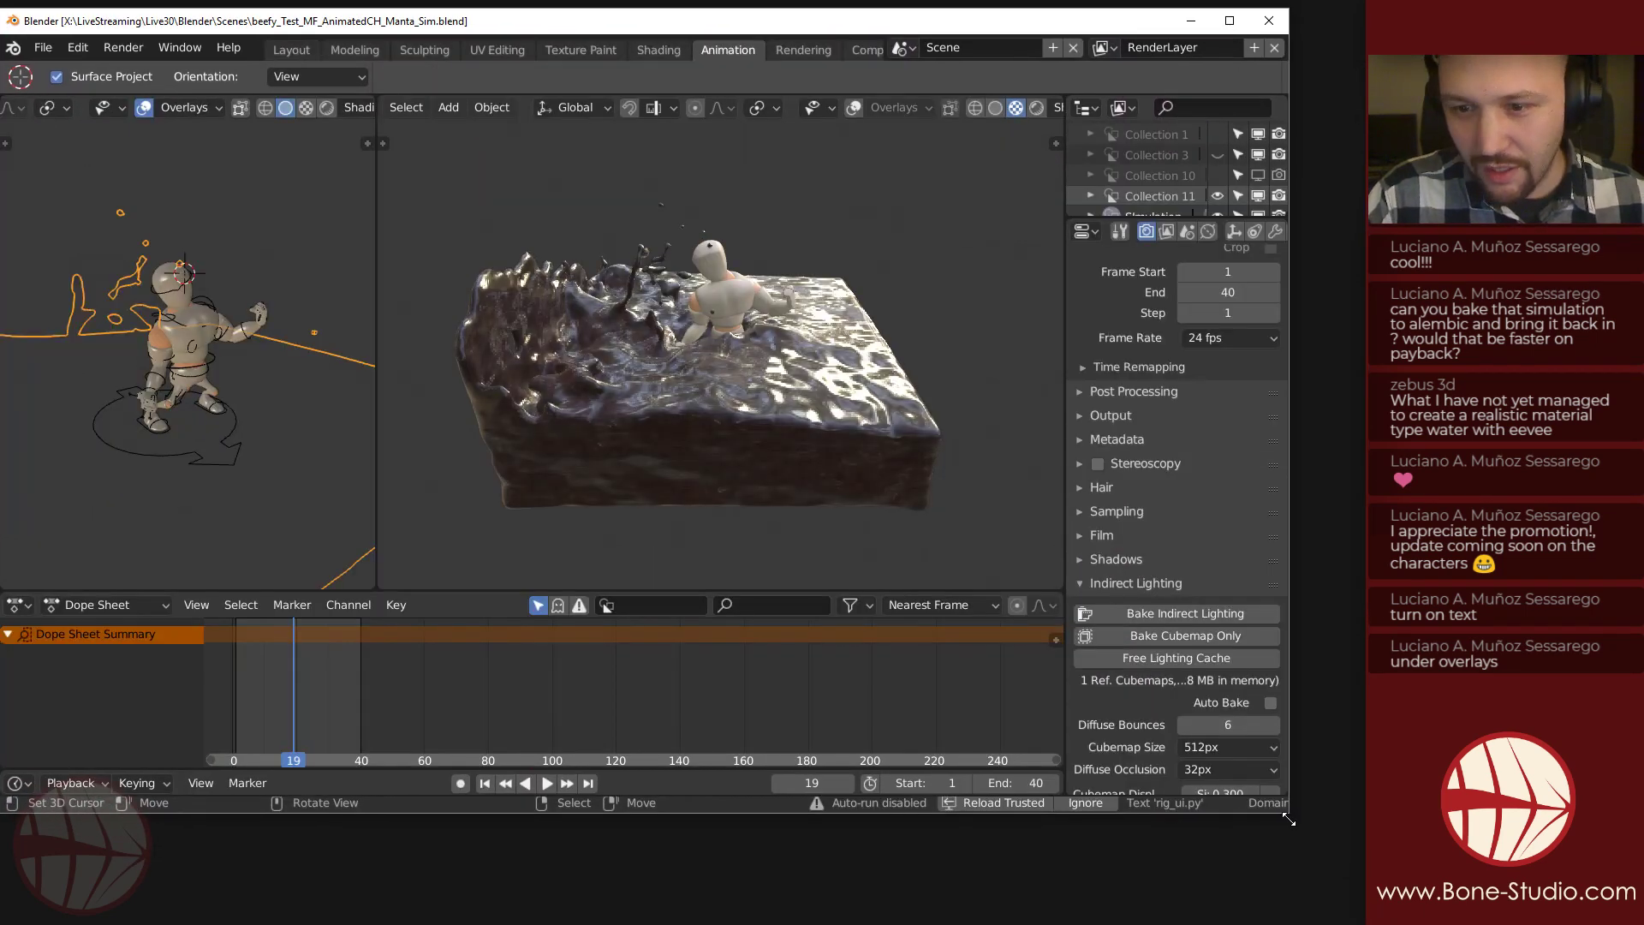
left_click_drag(1288, 813, 1358, 924)
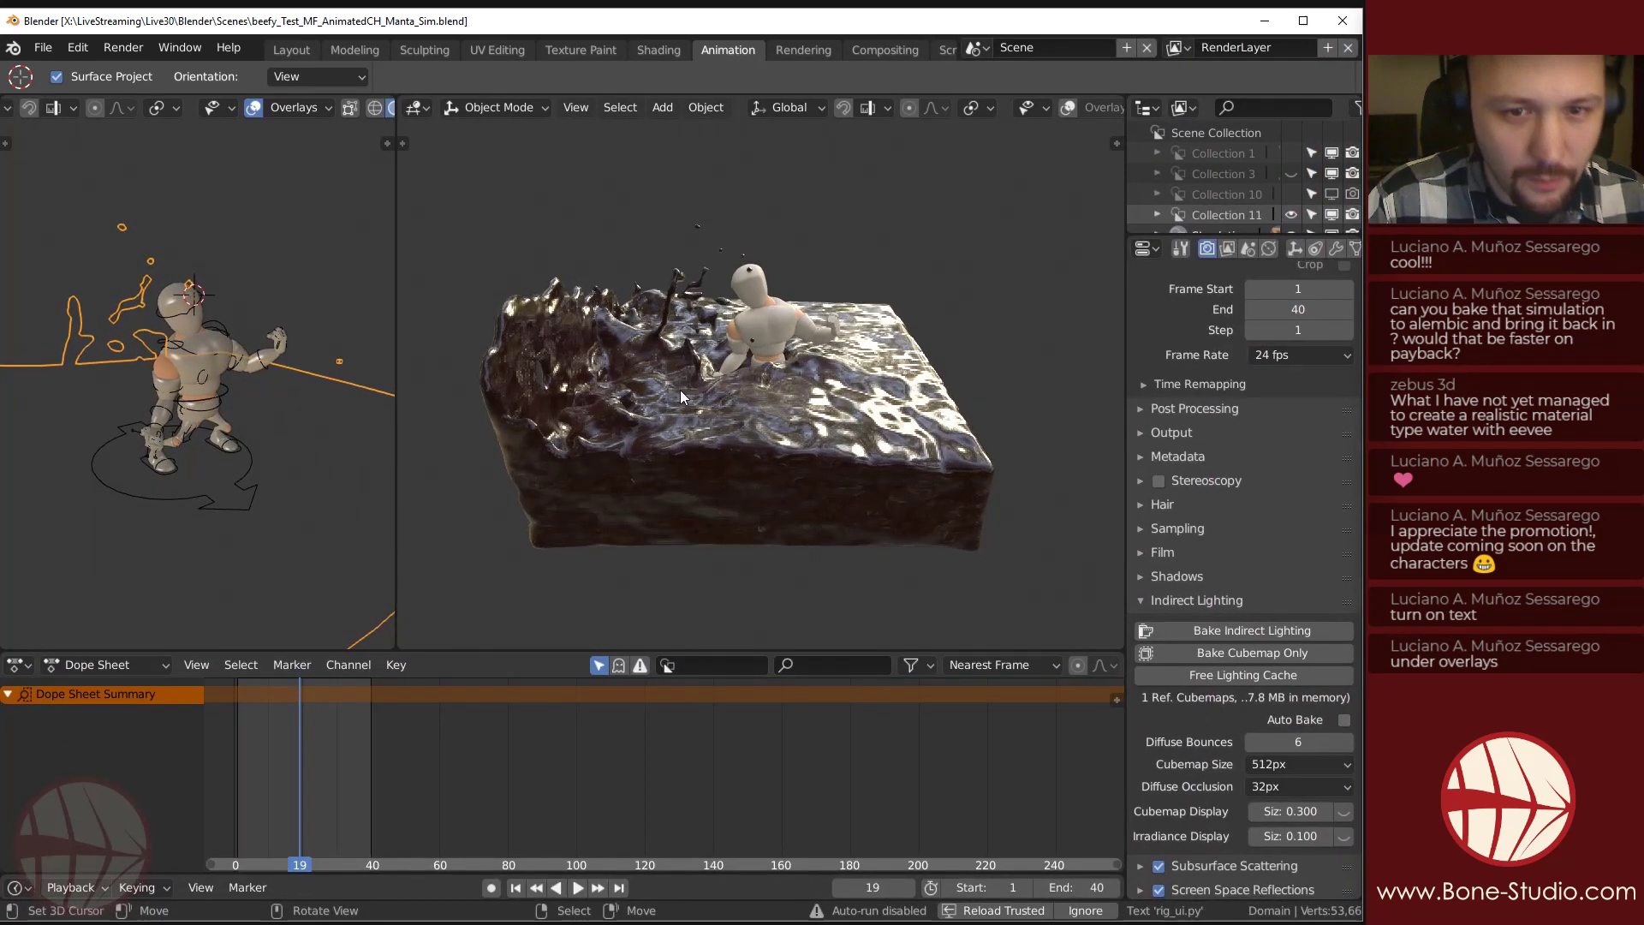
Delete the Domain liquid object and snap the 3D cursor to the world origin.
key("x")
left_click(686, 393)
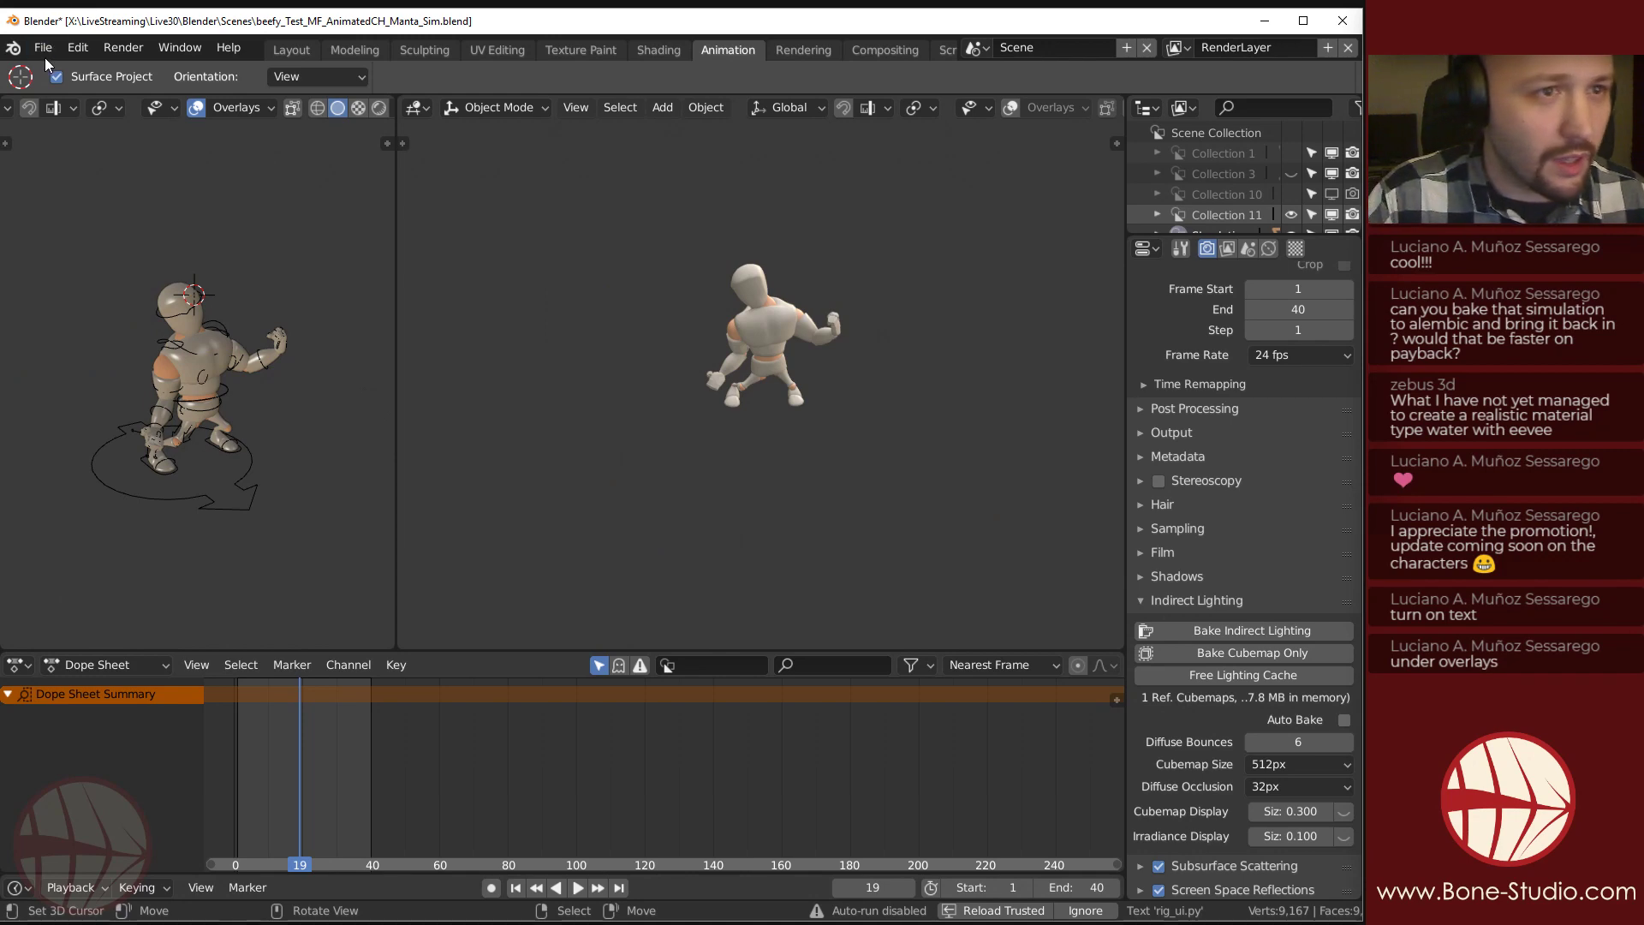
key("shift+s")
left_click(591, 484)
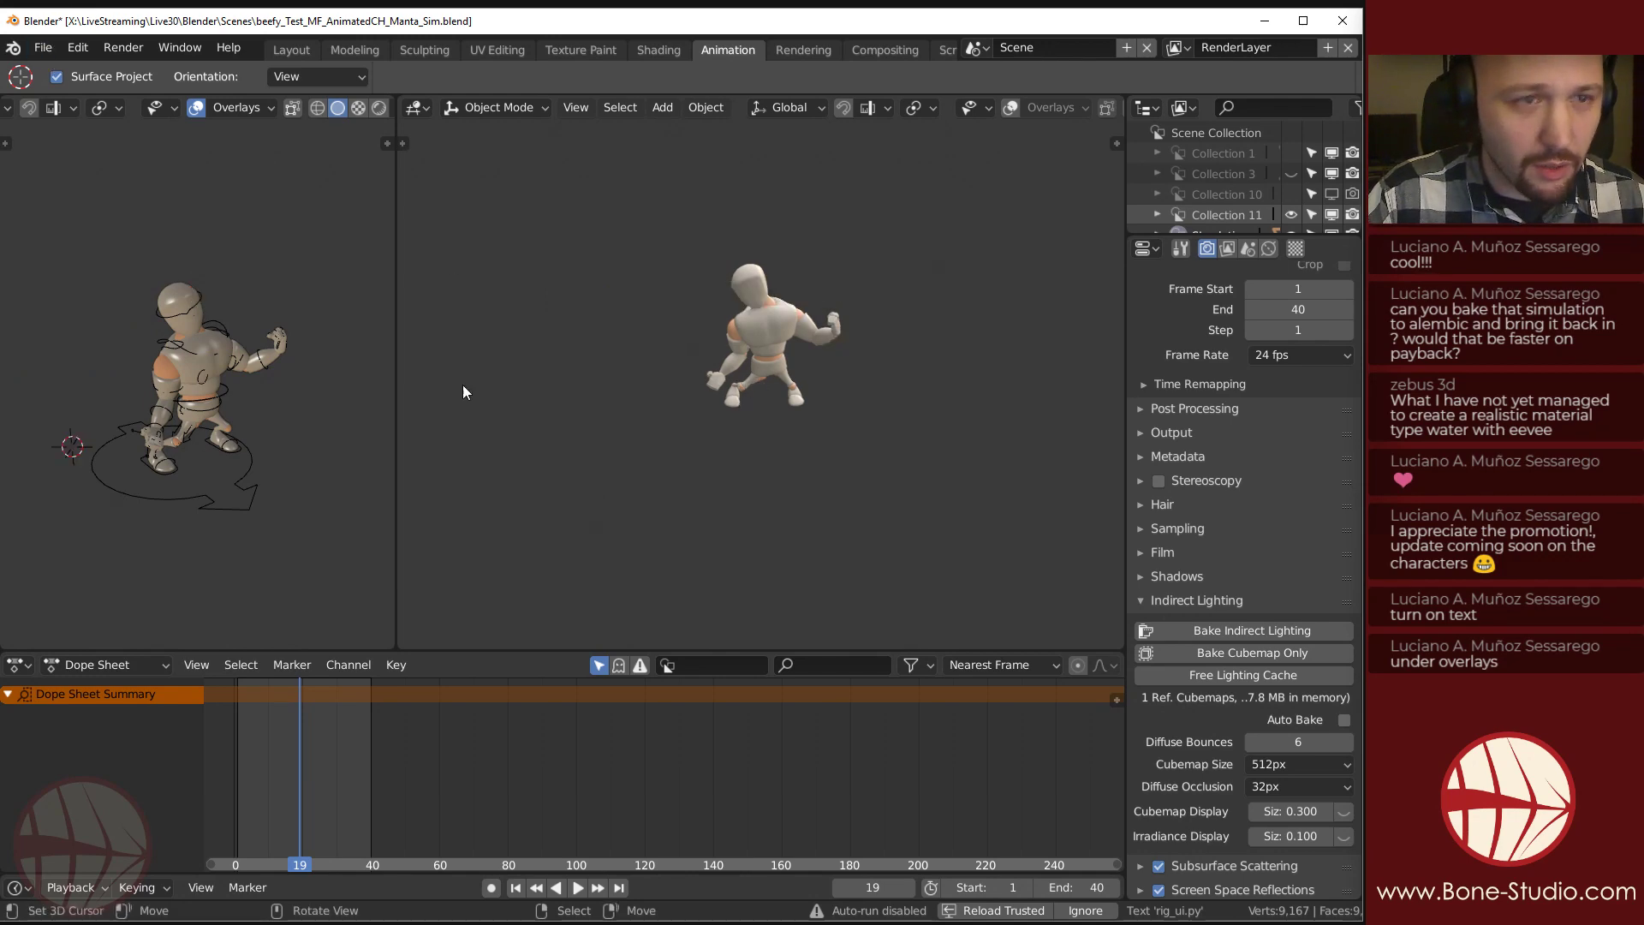
Import the Alembic cache beefy_Test_MF_AnimatedCH_Manta_Sim.abc at scale 1.000 with Set Frame Range enabled.
left_click(43, 48)
mouse_move(106, 419)
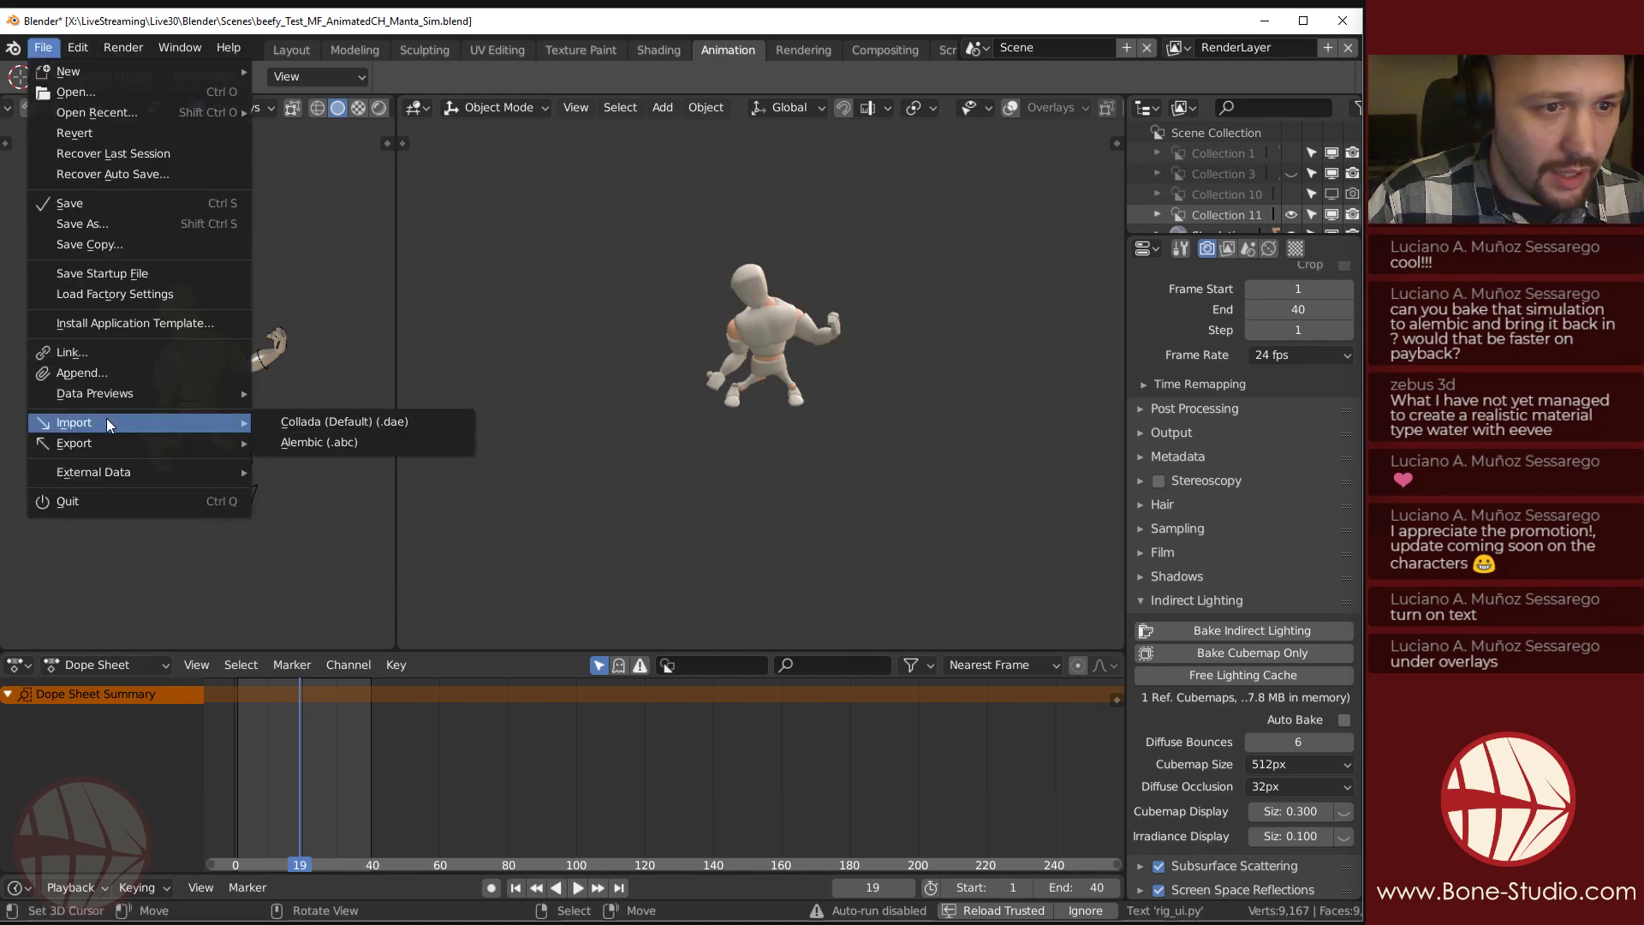
left_click(341, 442)
left_click(384, 202)
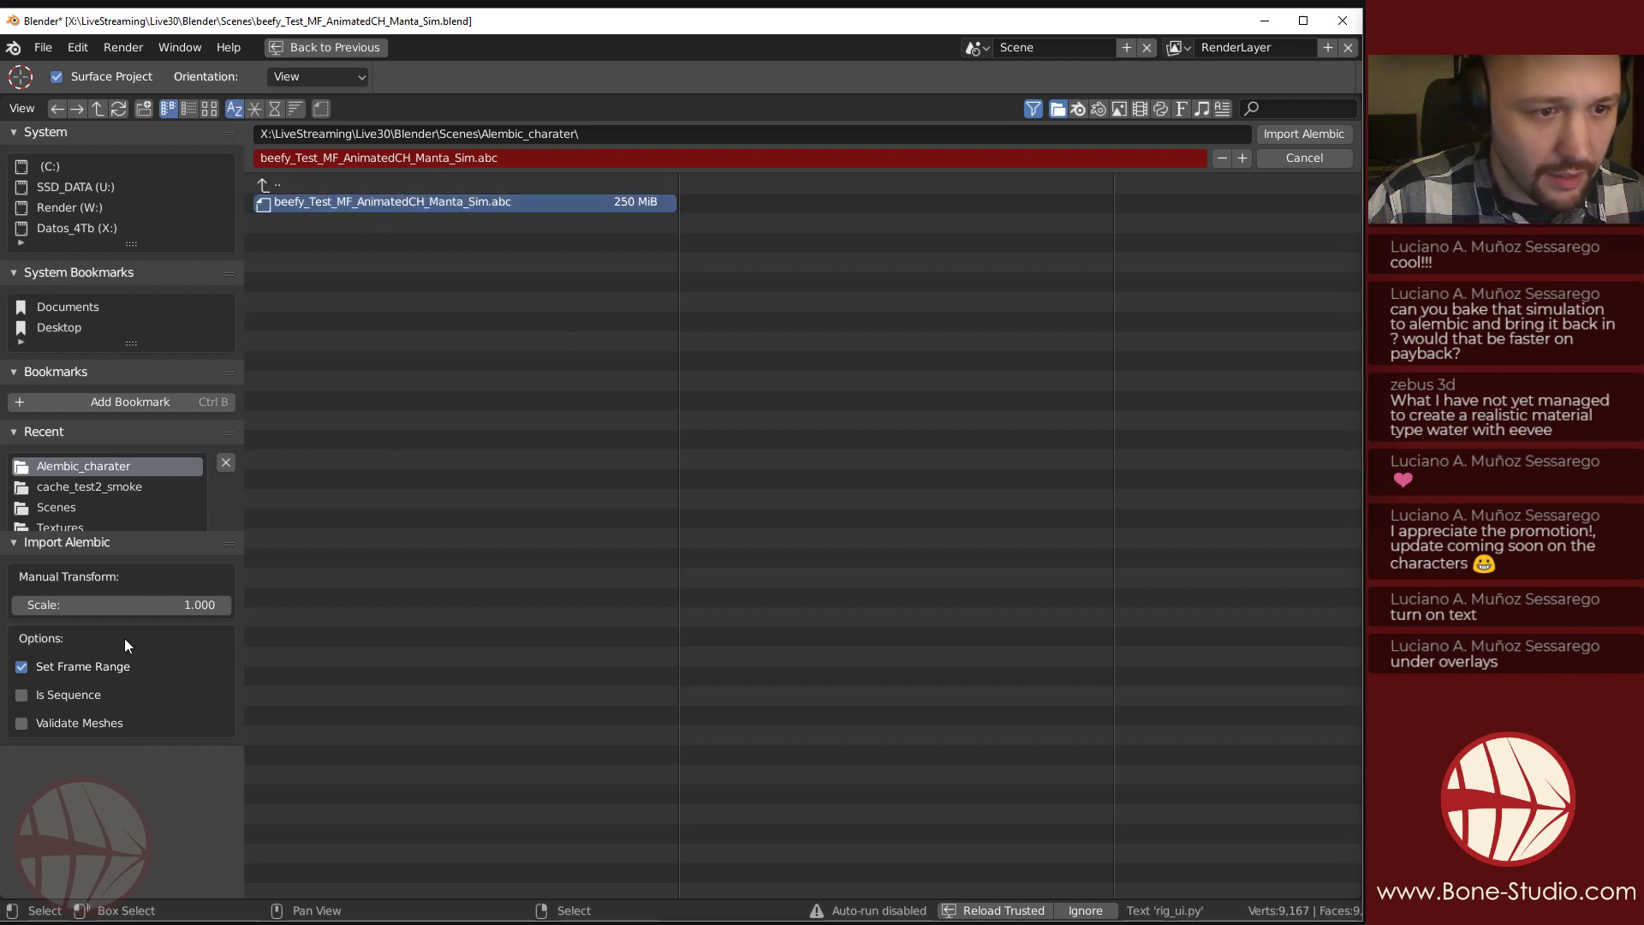
left_click(1289, 136)
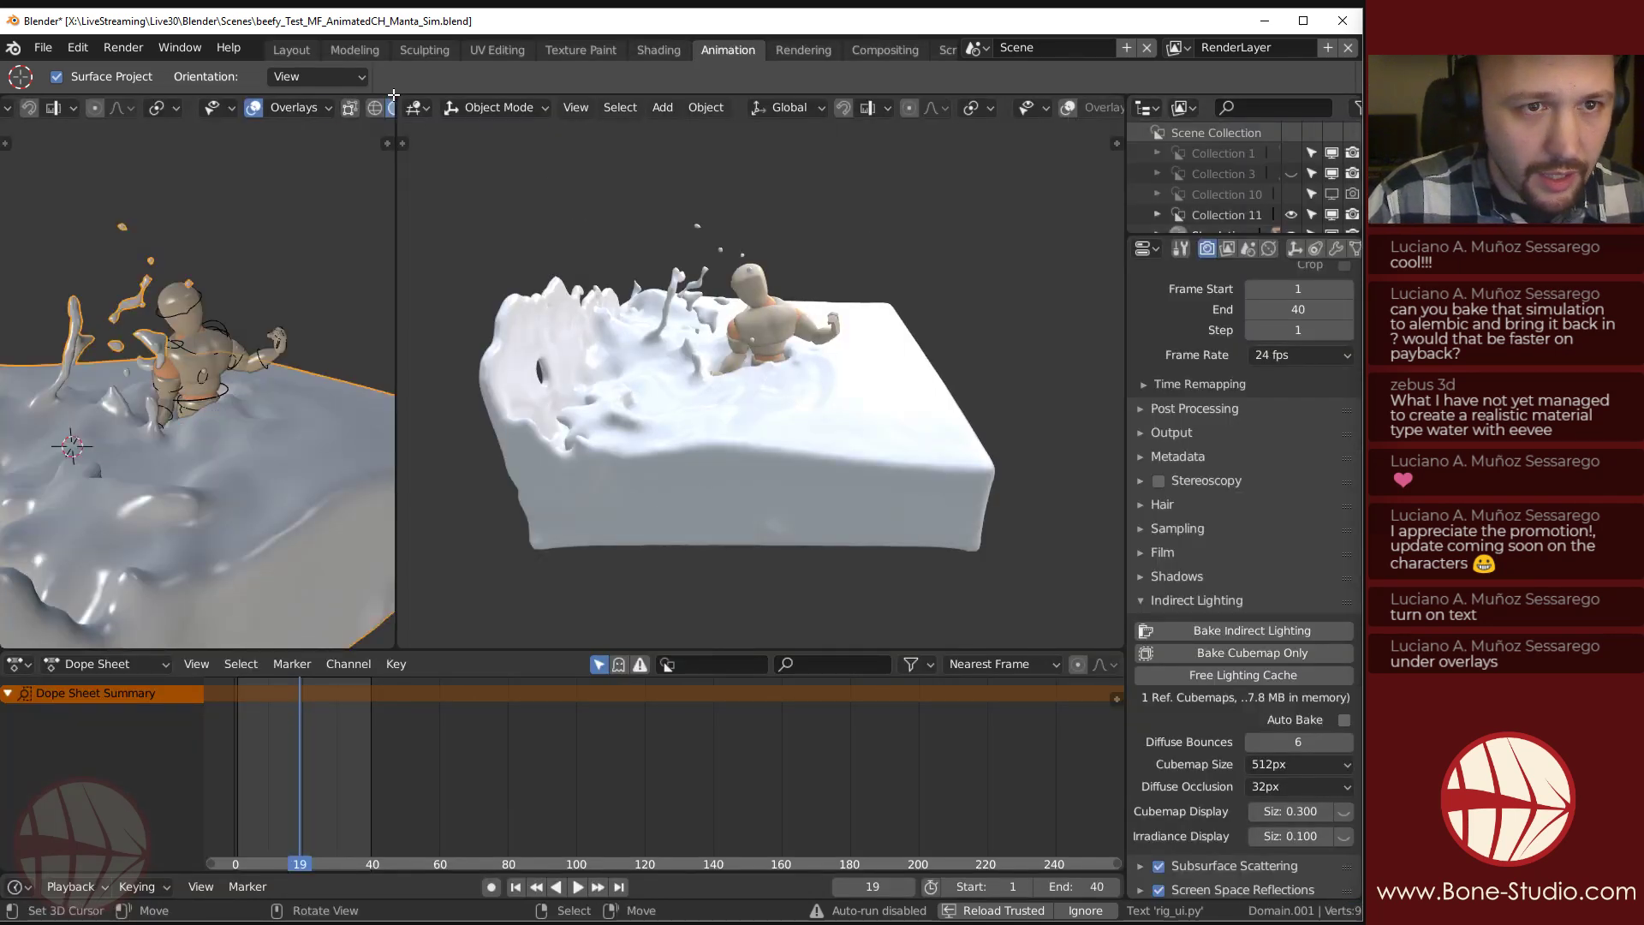
Expand the main 3D viewport over the narrow one beside it and turn on its overlays.
left_click_drag(396, 95, 4, 95)
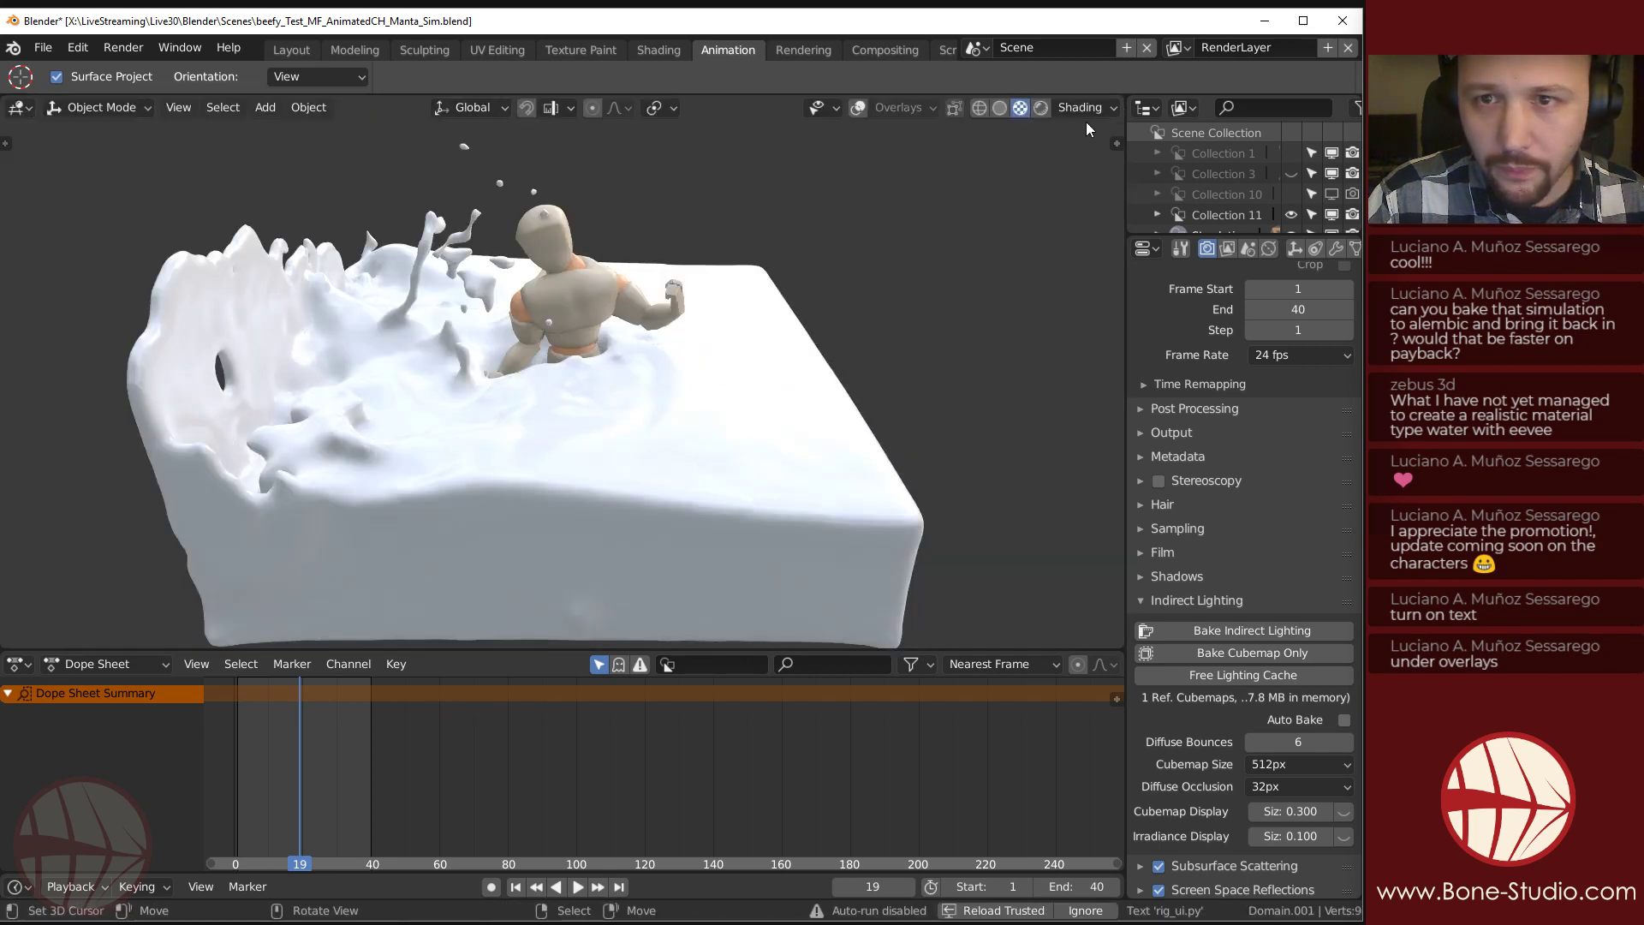
left_click(891, 107)
left_click(857, 107)
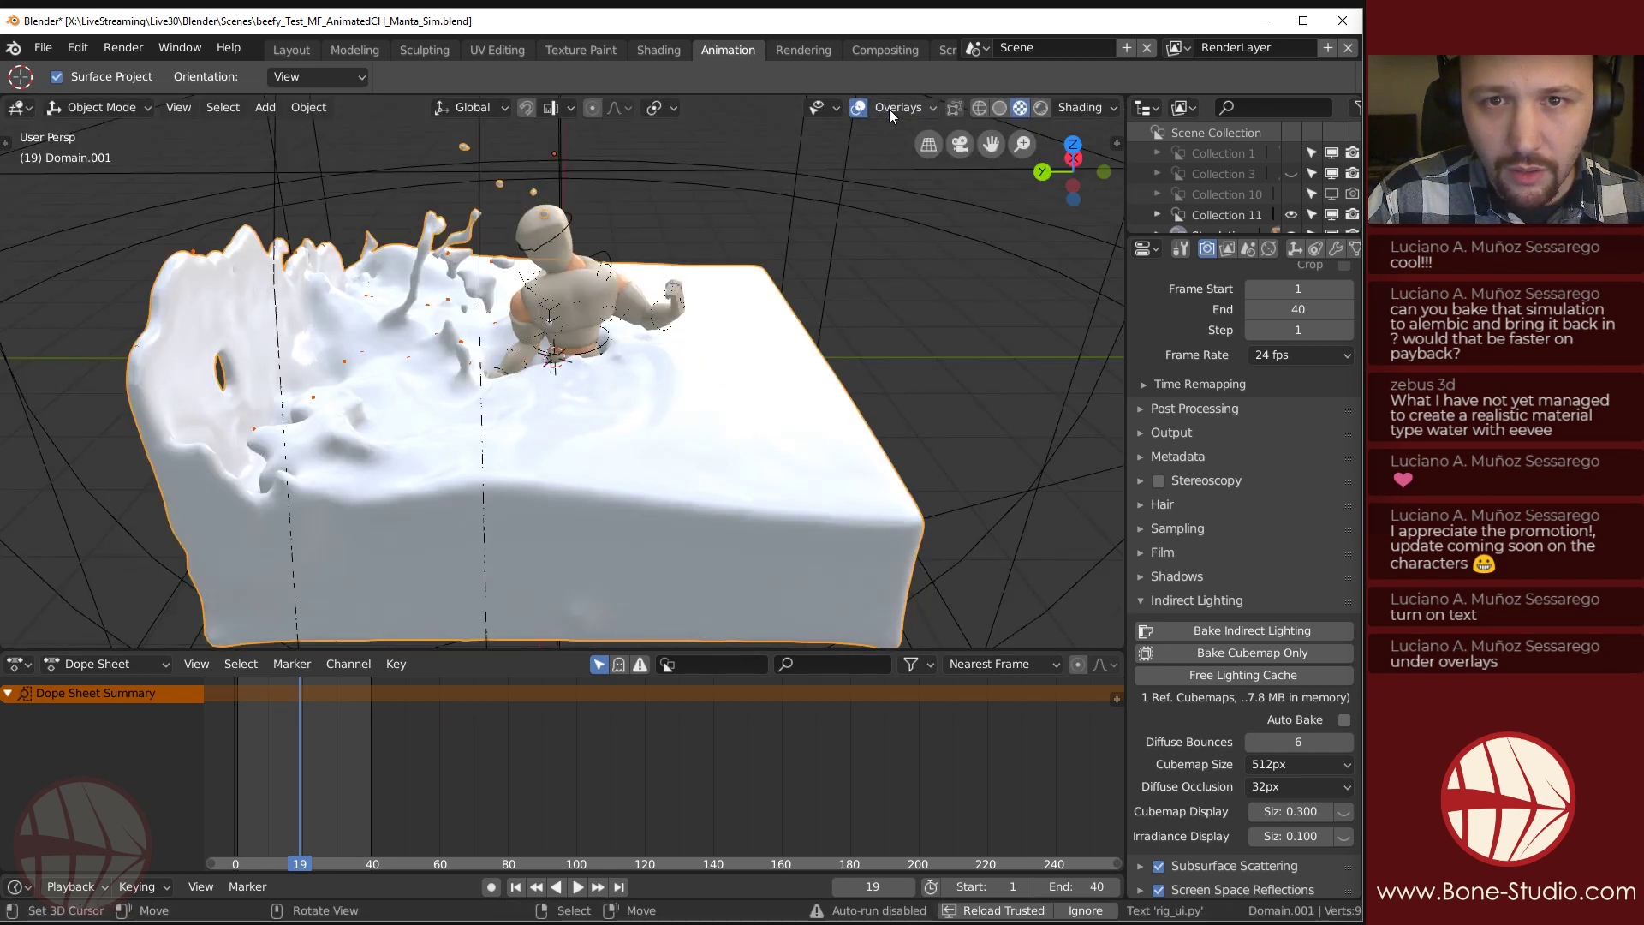
left_click(891, 110)
middle_click_drag(847, 429, 812, 484)
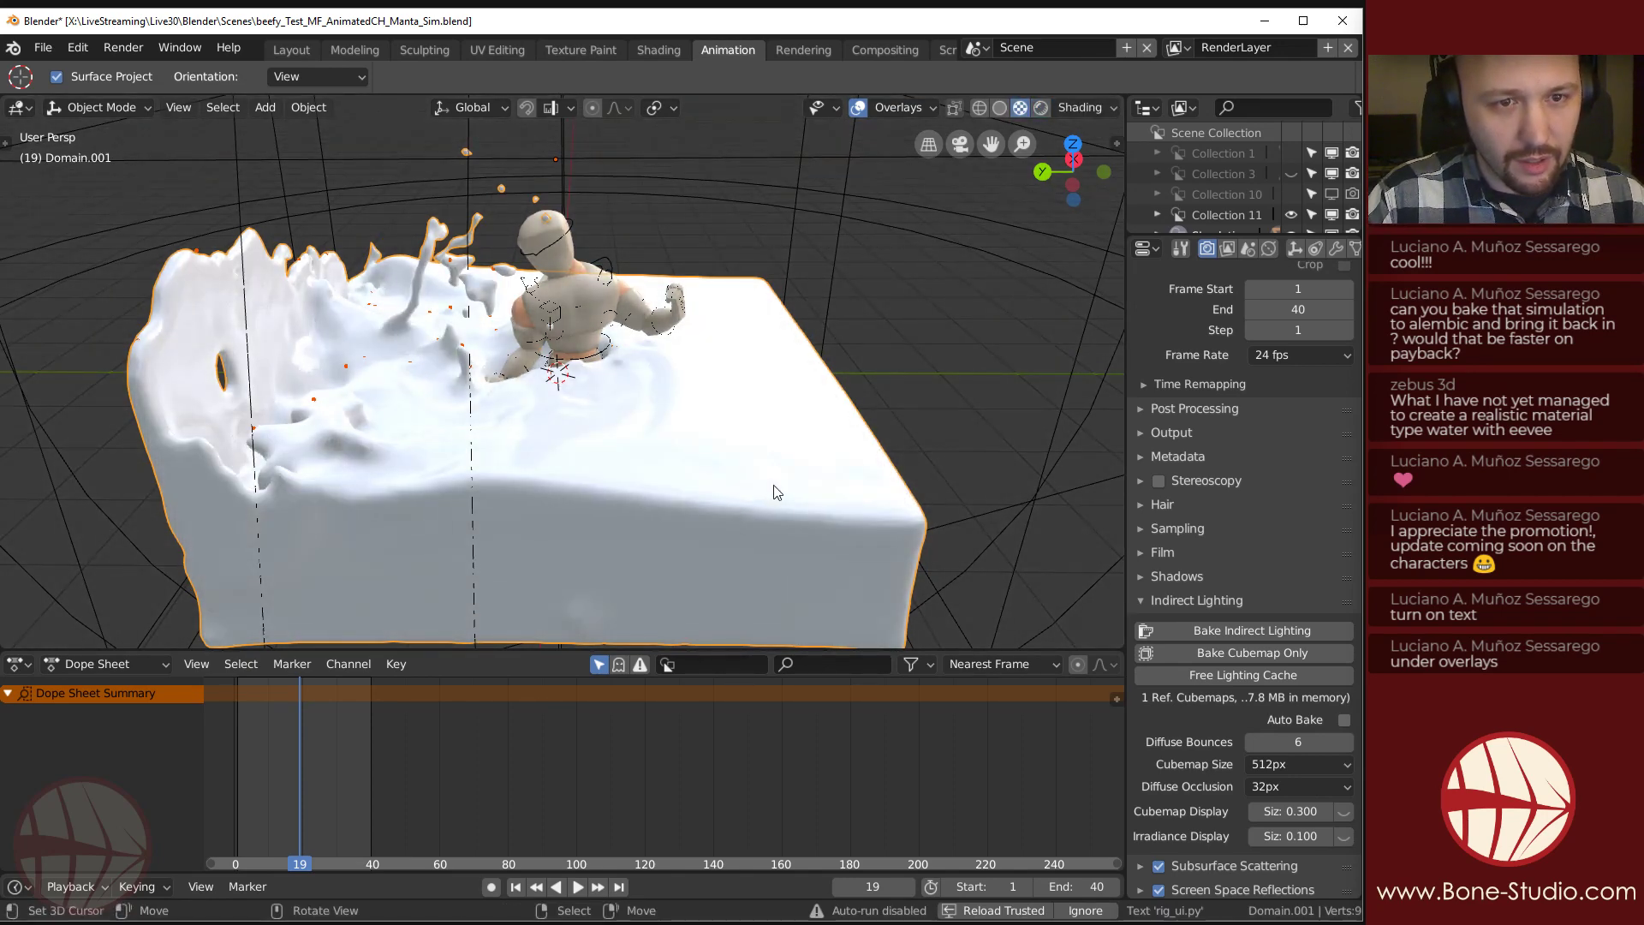
Play the imported water cache in LookDev shading and replay it from the first frame in Solid shading to compare playback speed.
key("space")
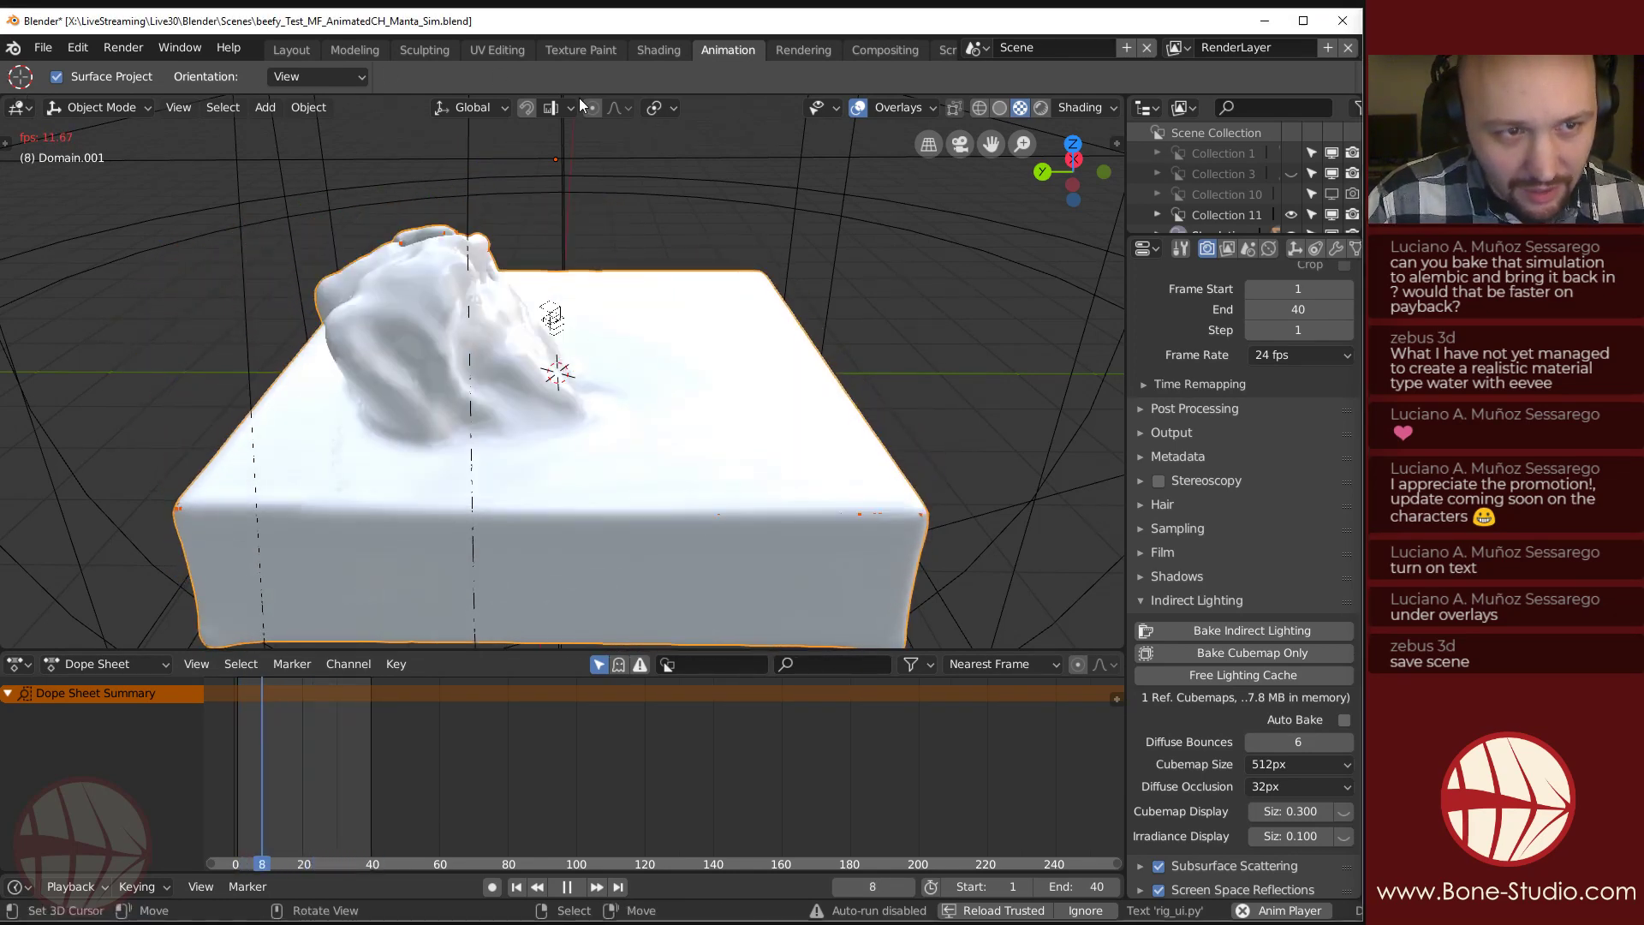
key("space")
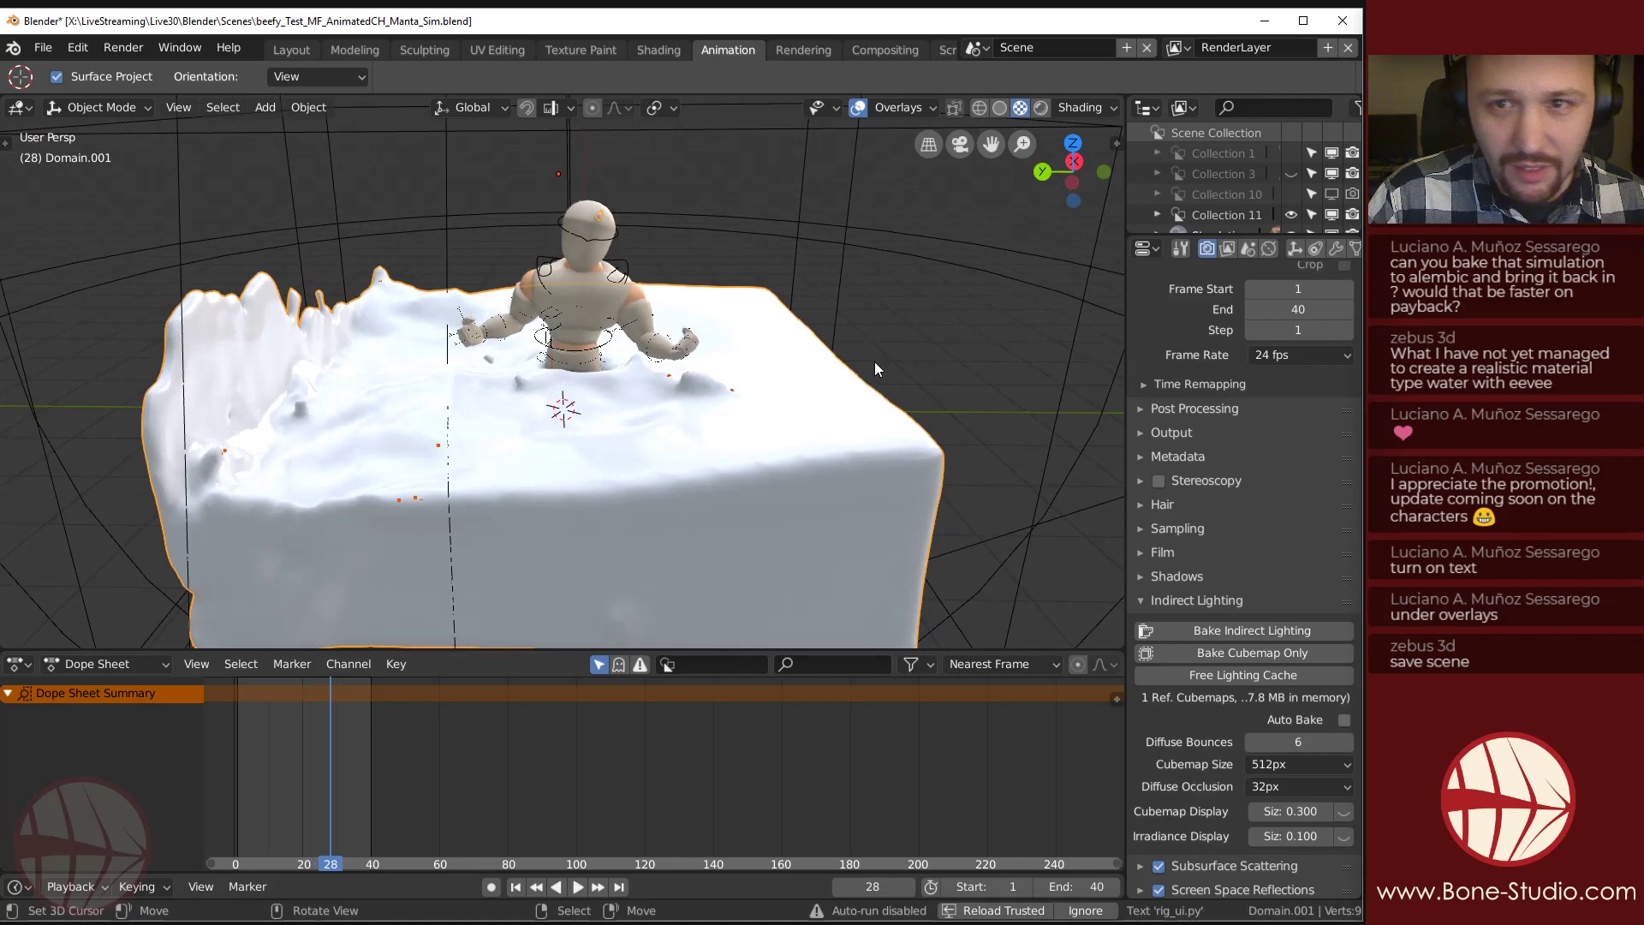
left_click(1000, 109)
key("shift+Left")
key("space")
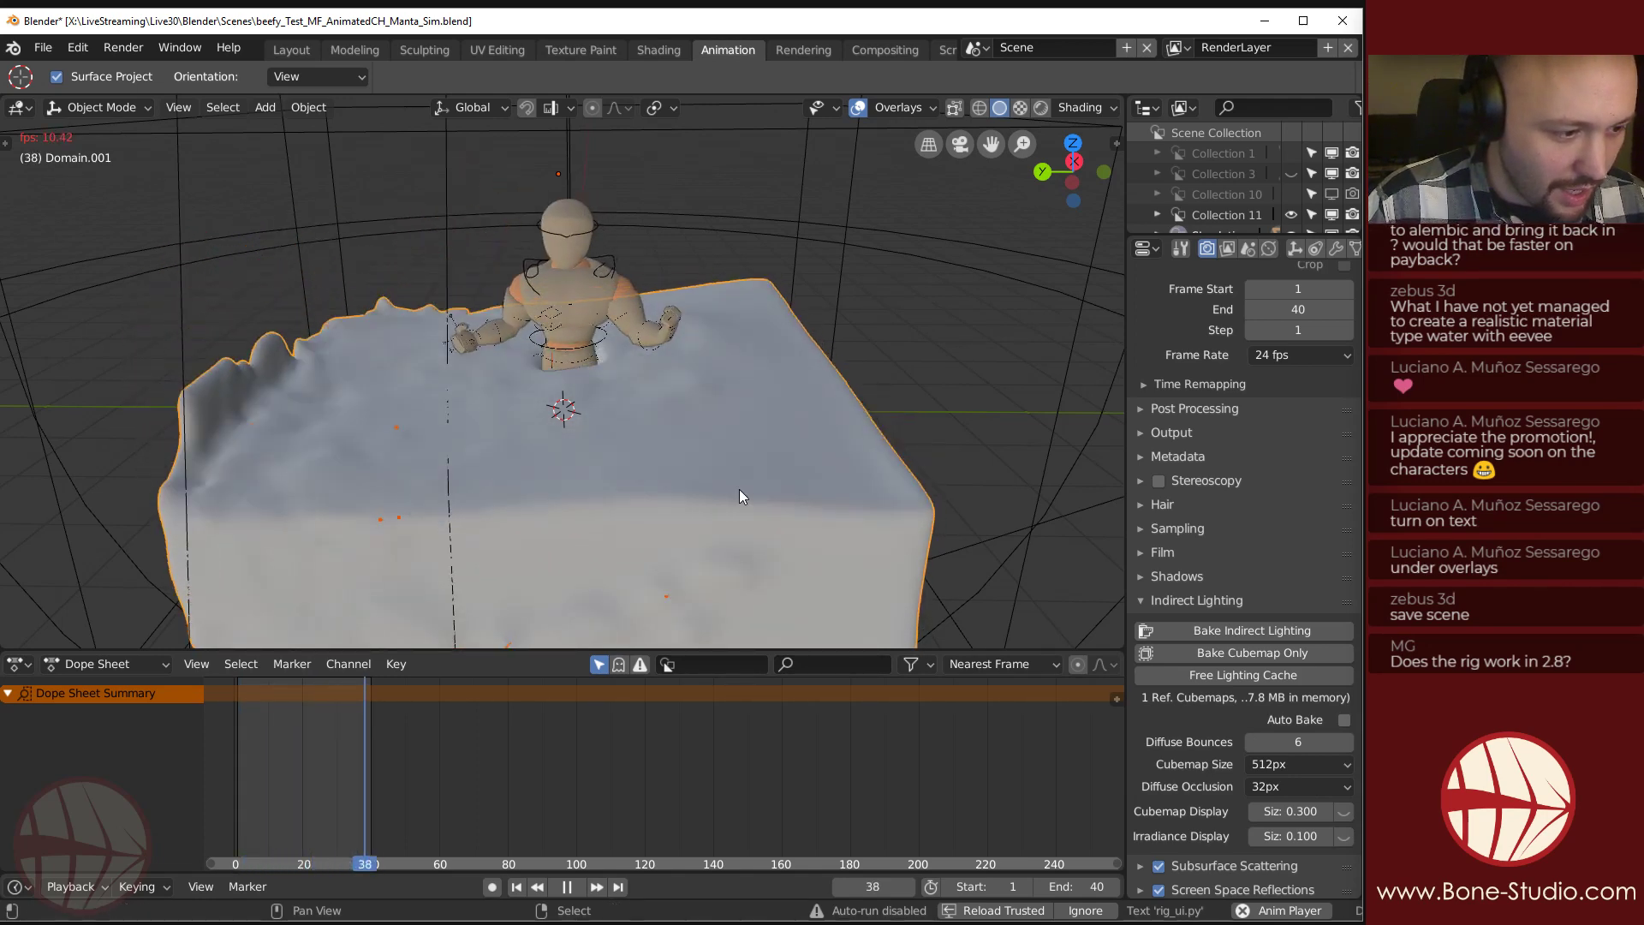
key("space")
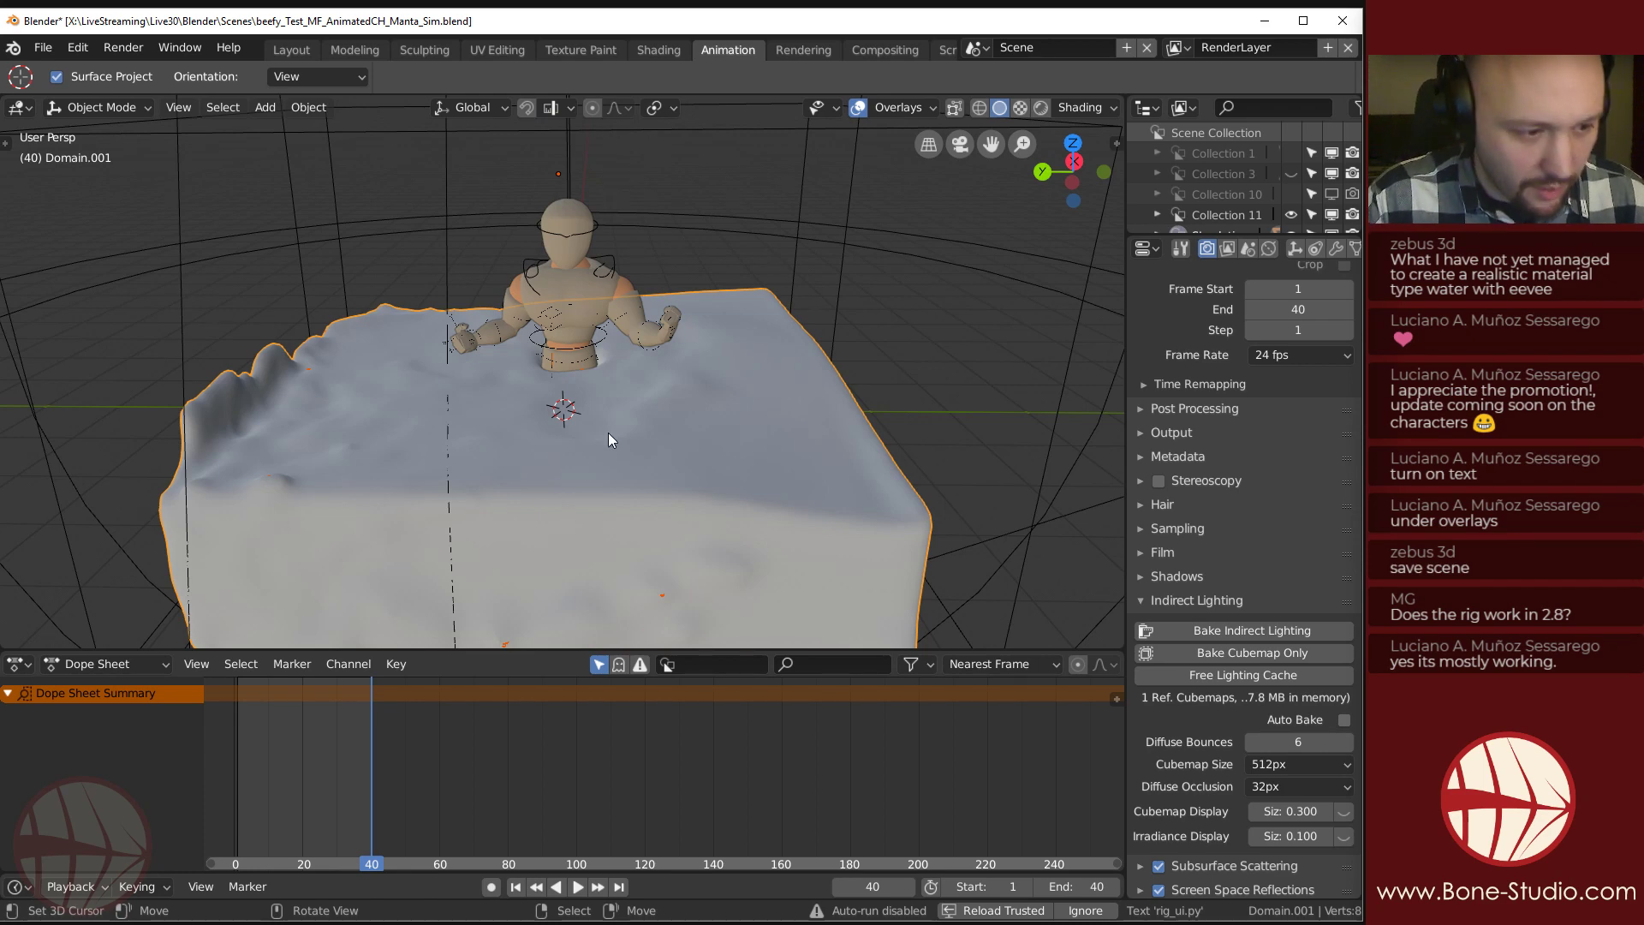
Play the cache in wireframe shading, stop it and delete the Domain particle object inside the water mesh.
key("space")
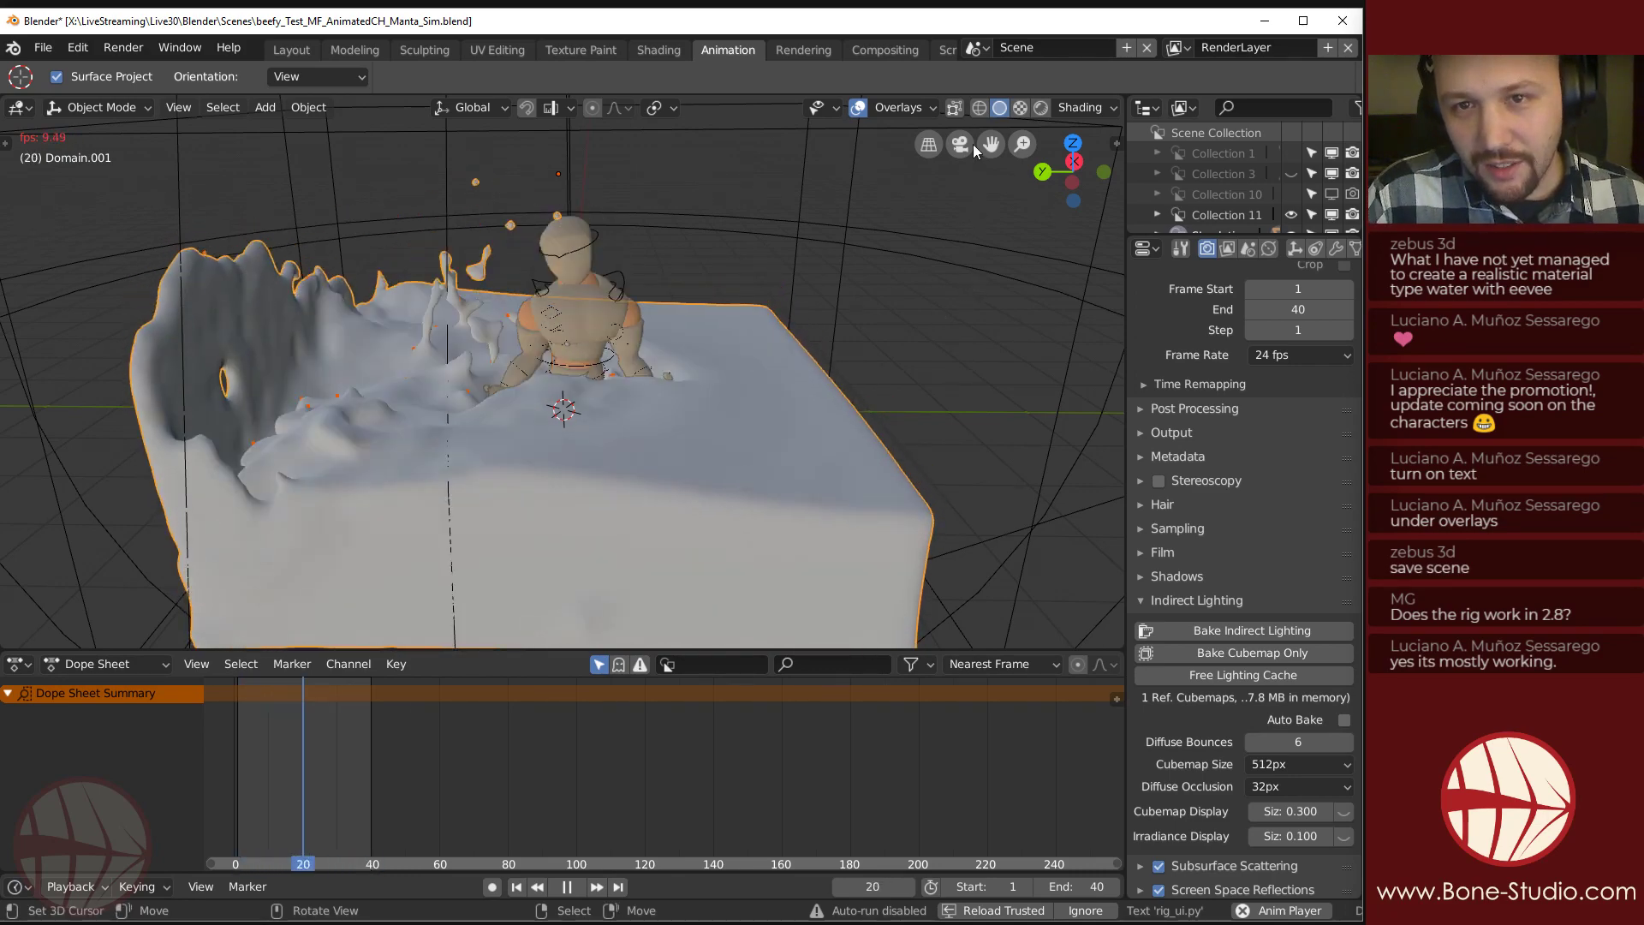
left_click(978, 108)
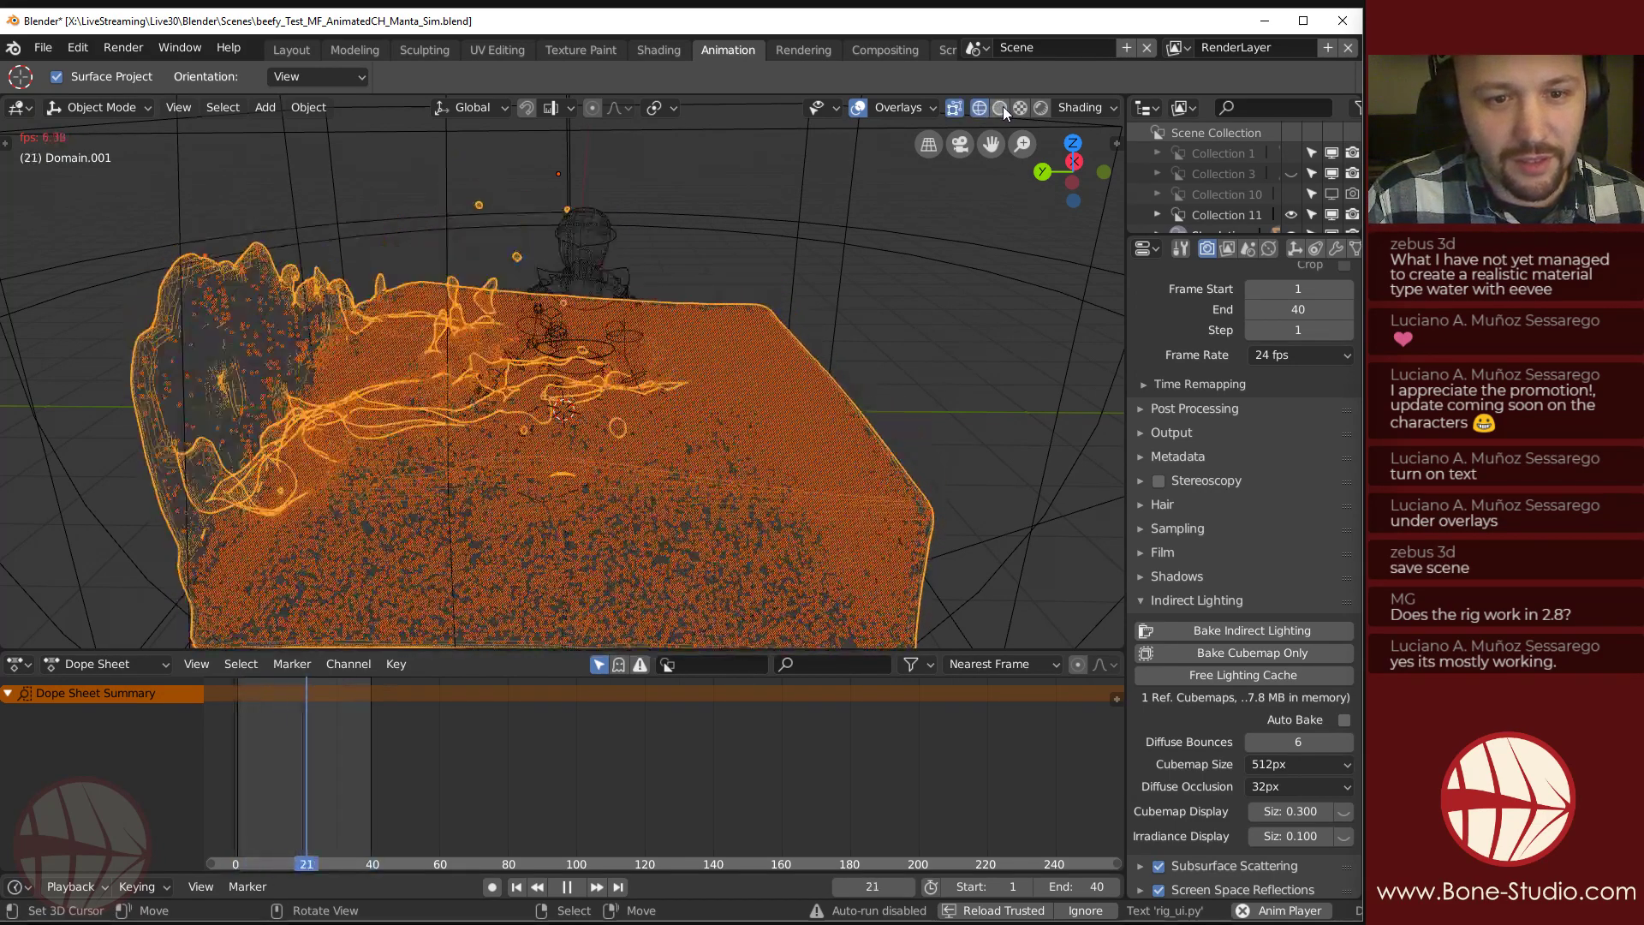
key("space")
left_click(779, 446)
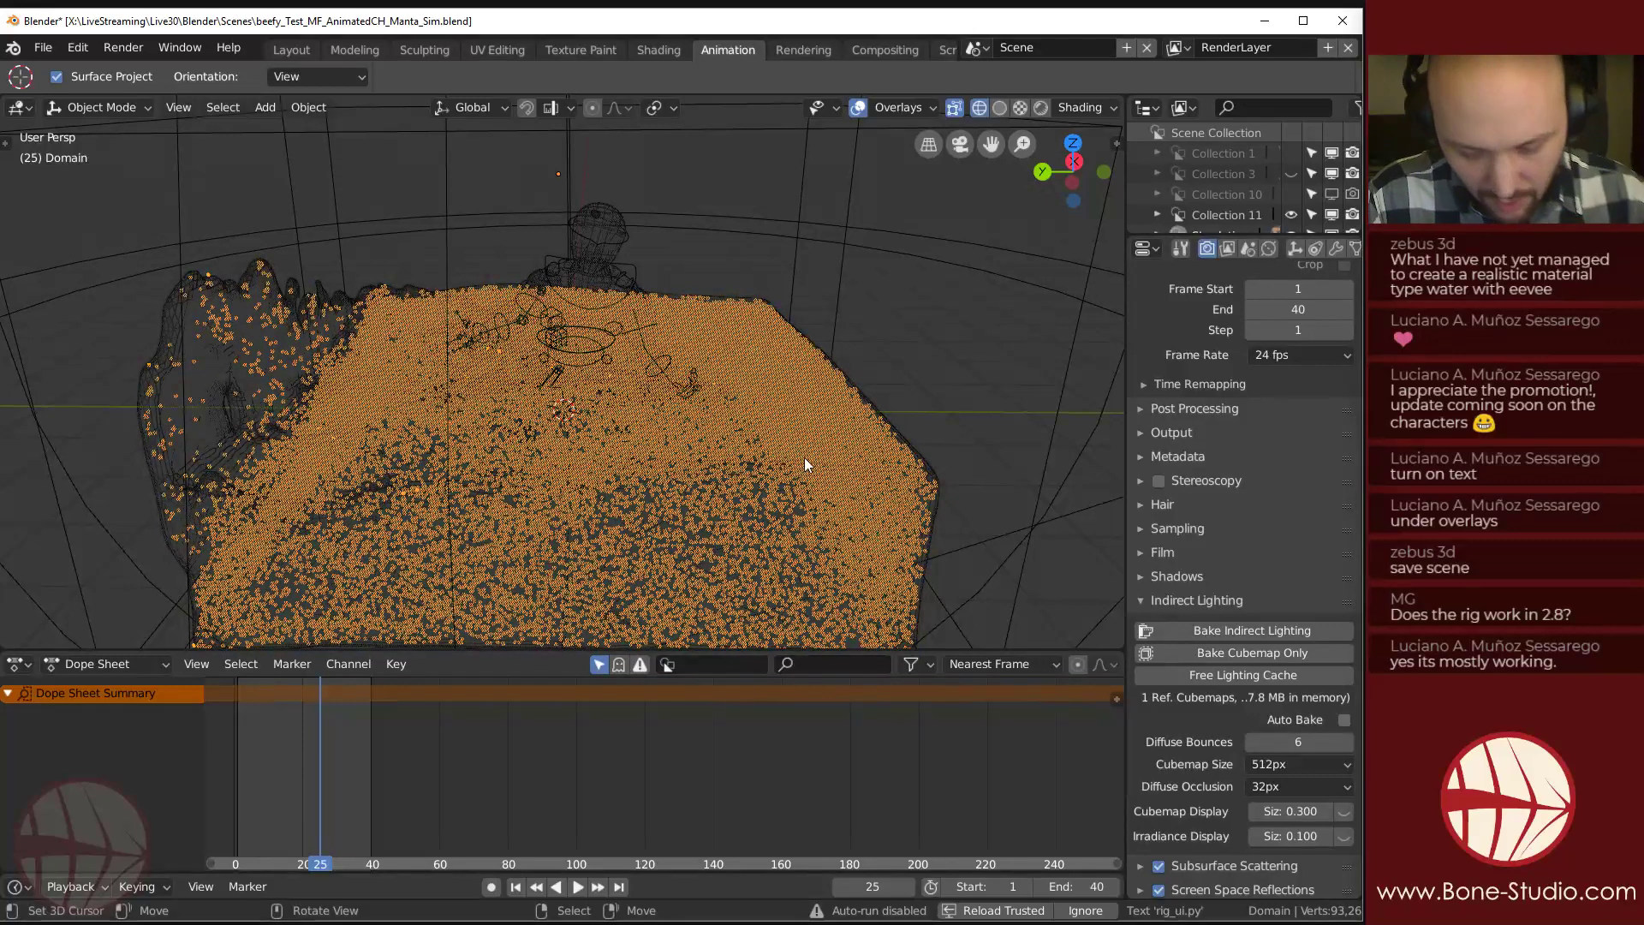
key("x")
left_click(804, 457)
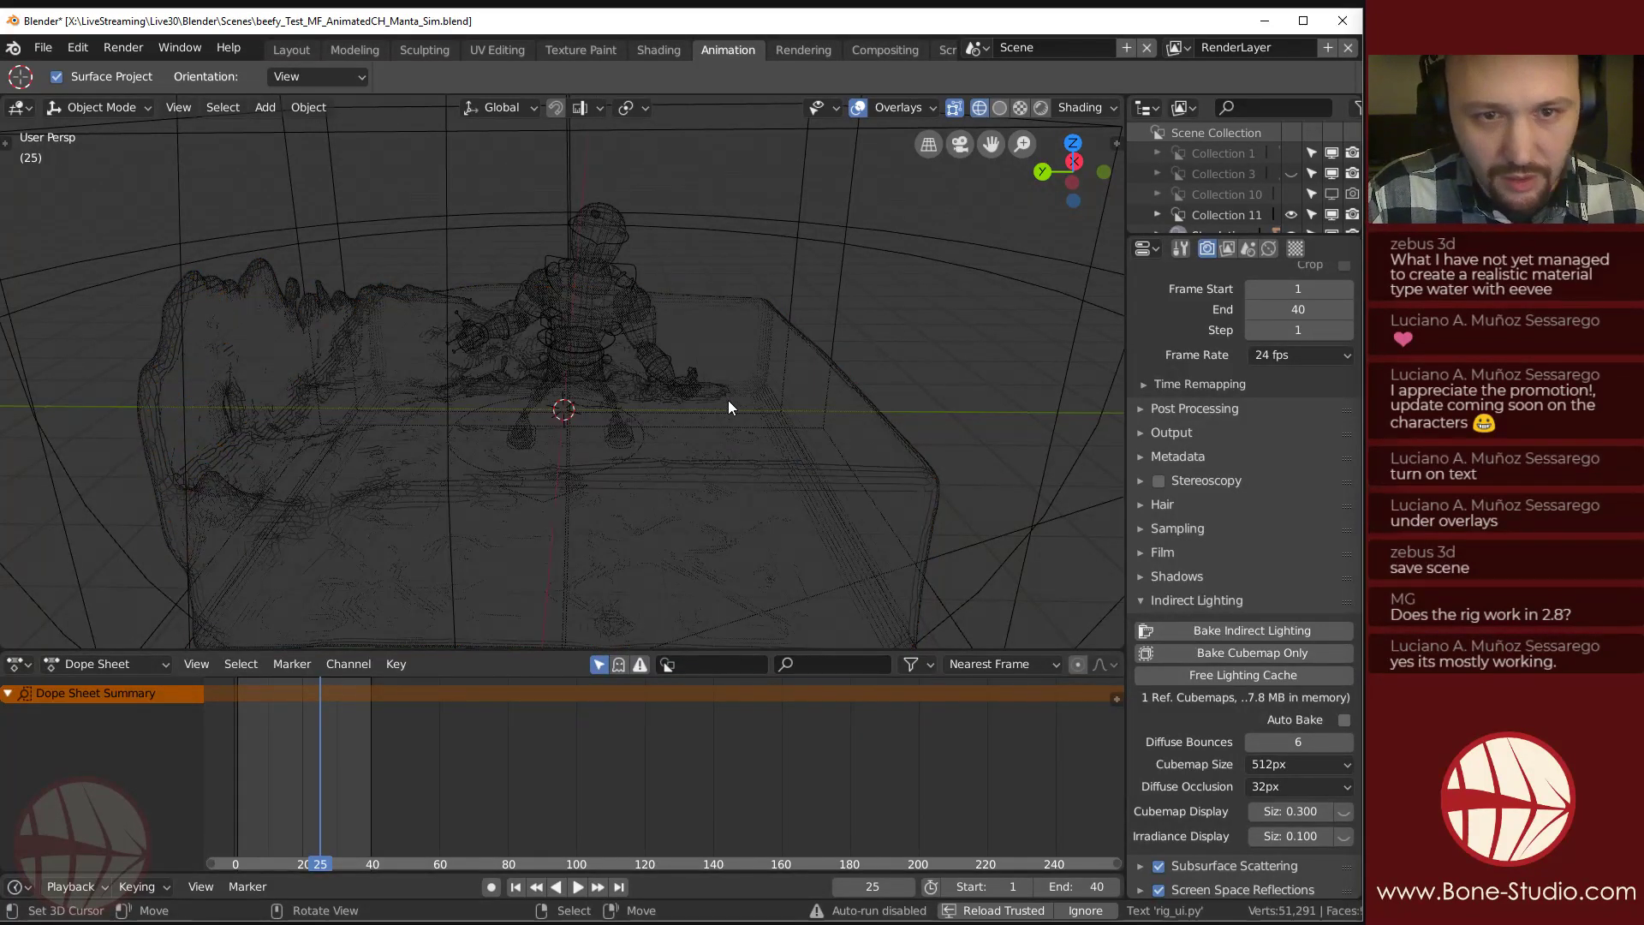
Replay the splash without the particles in Solid shading and watch it through the scene camera.
key("space")
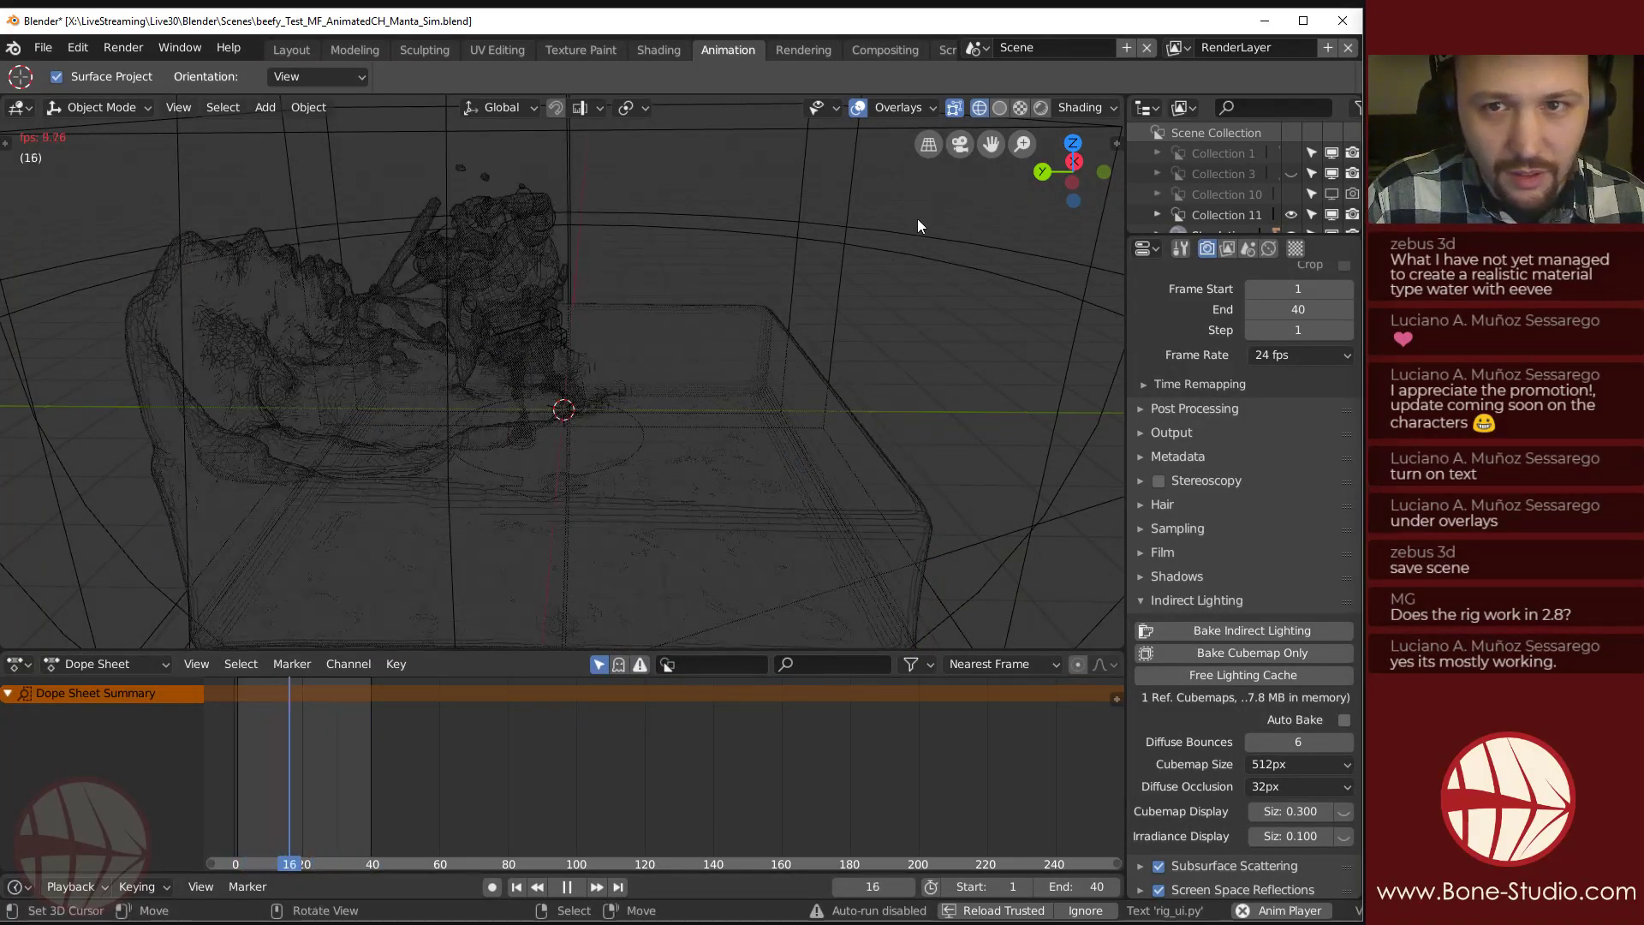
left_click(997, 107)
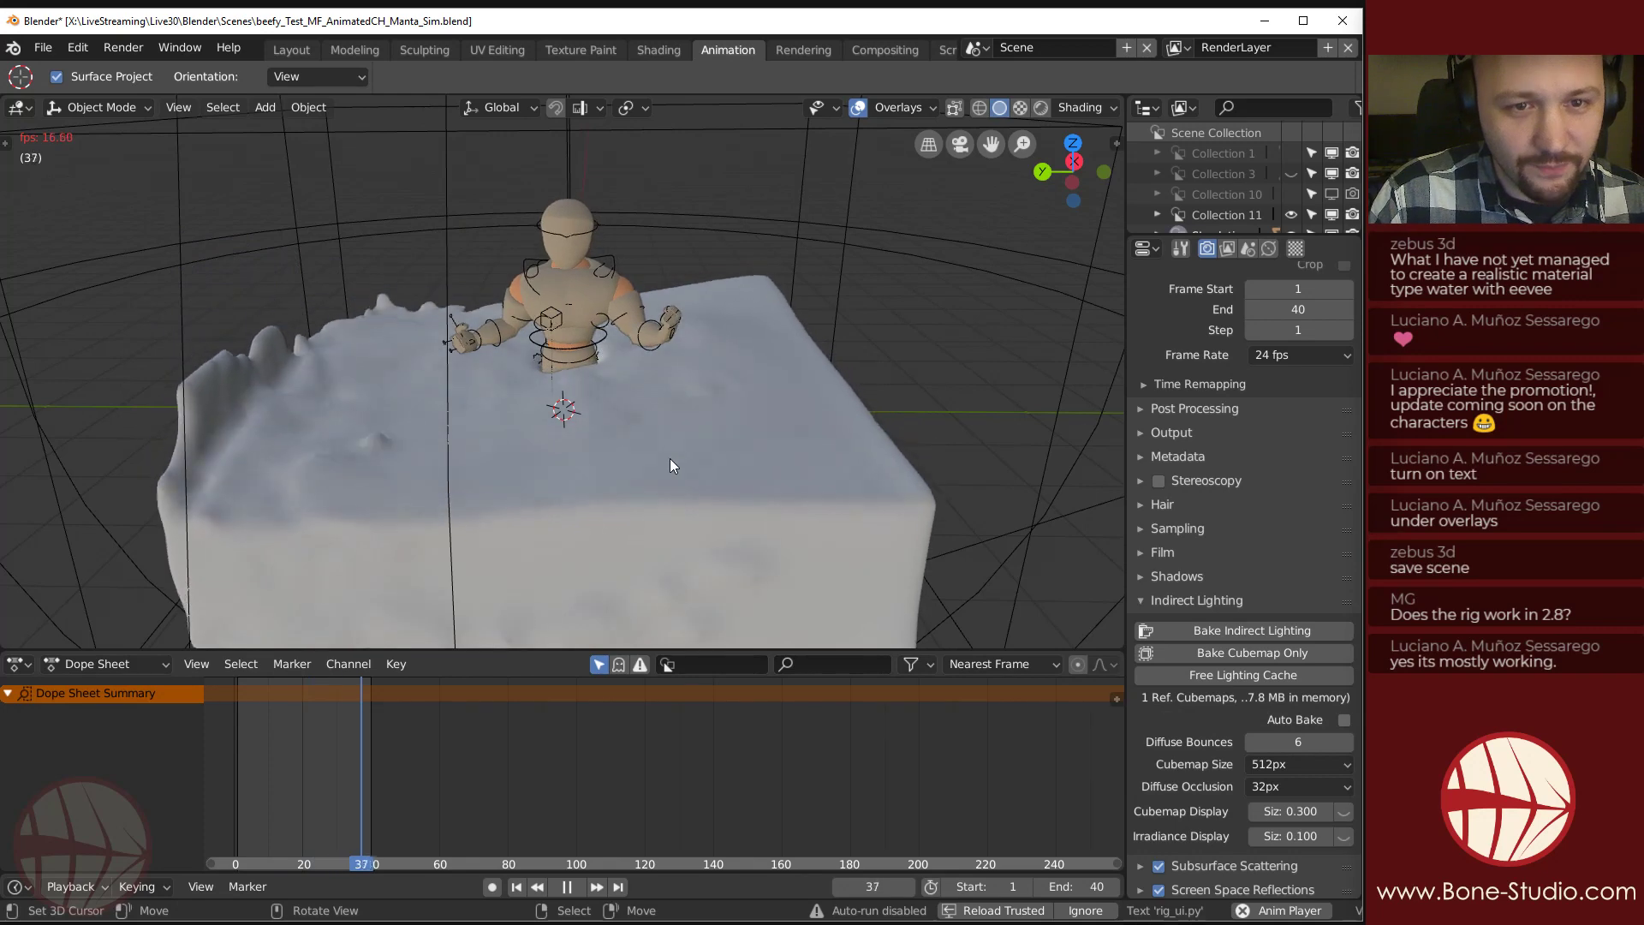
key("KP_0")
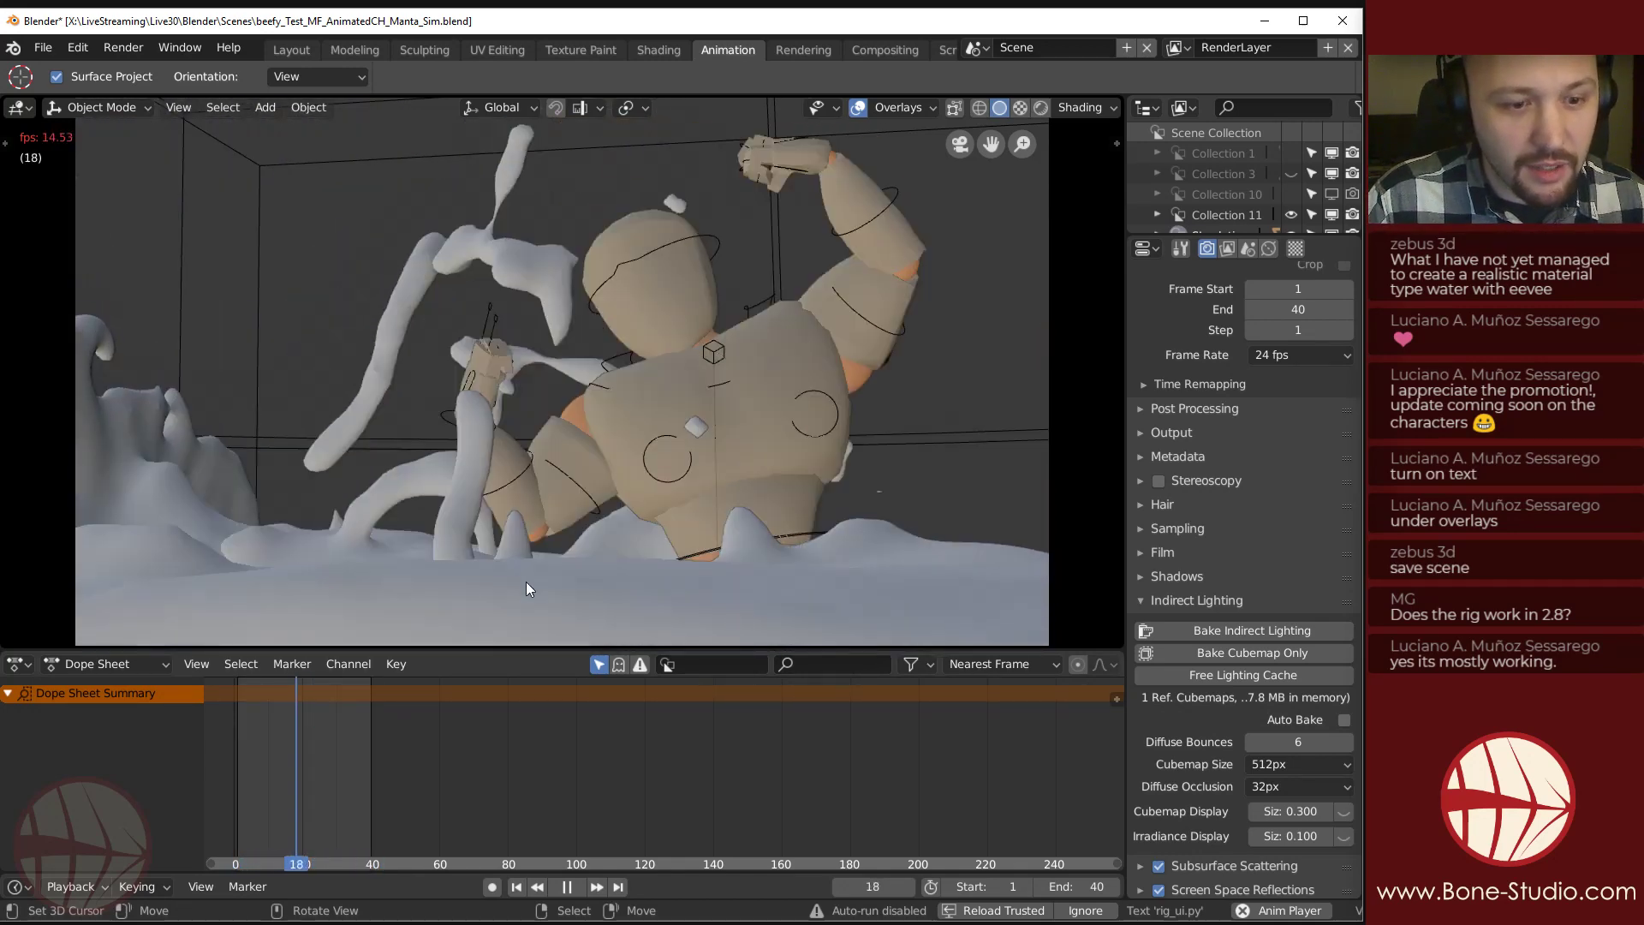
key("space")
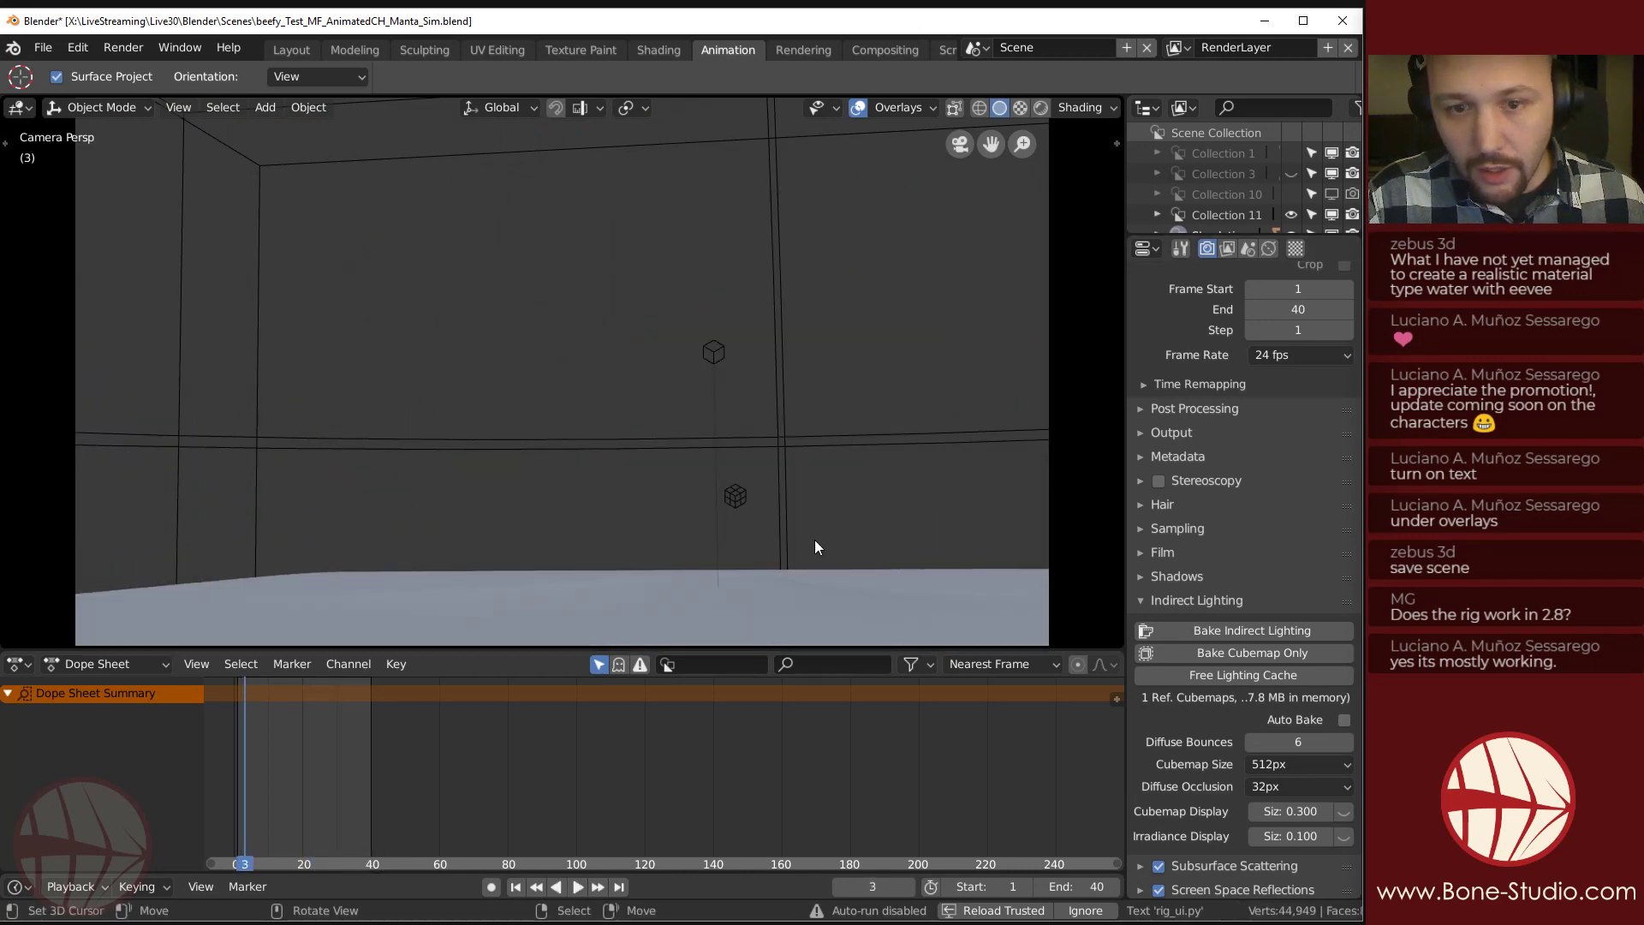
Select the imported water mesh and switch to the Compositing workspace.
left_click(793, 589)
left_click(43, 47)
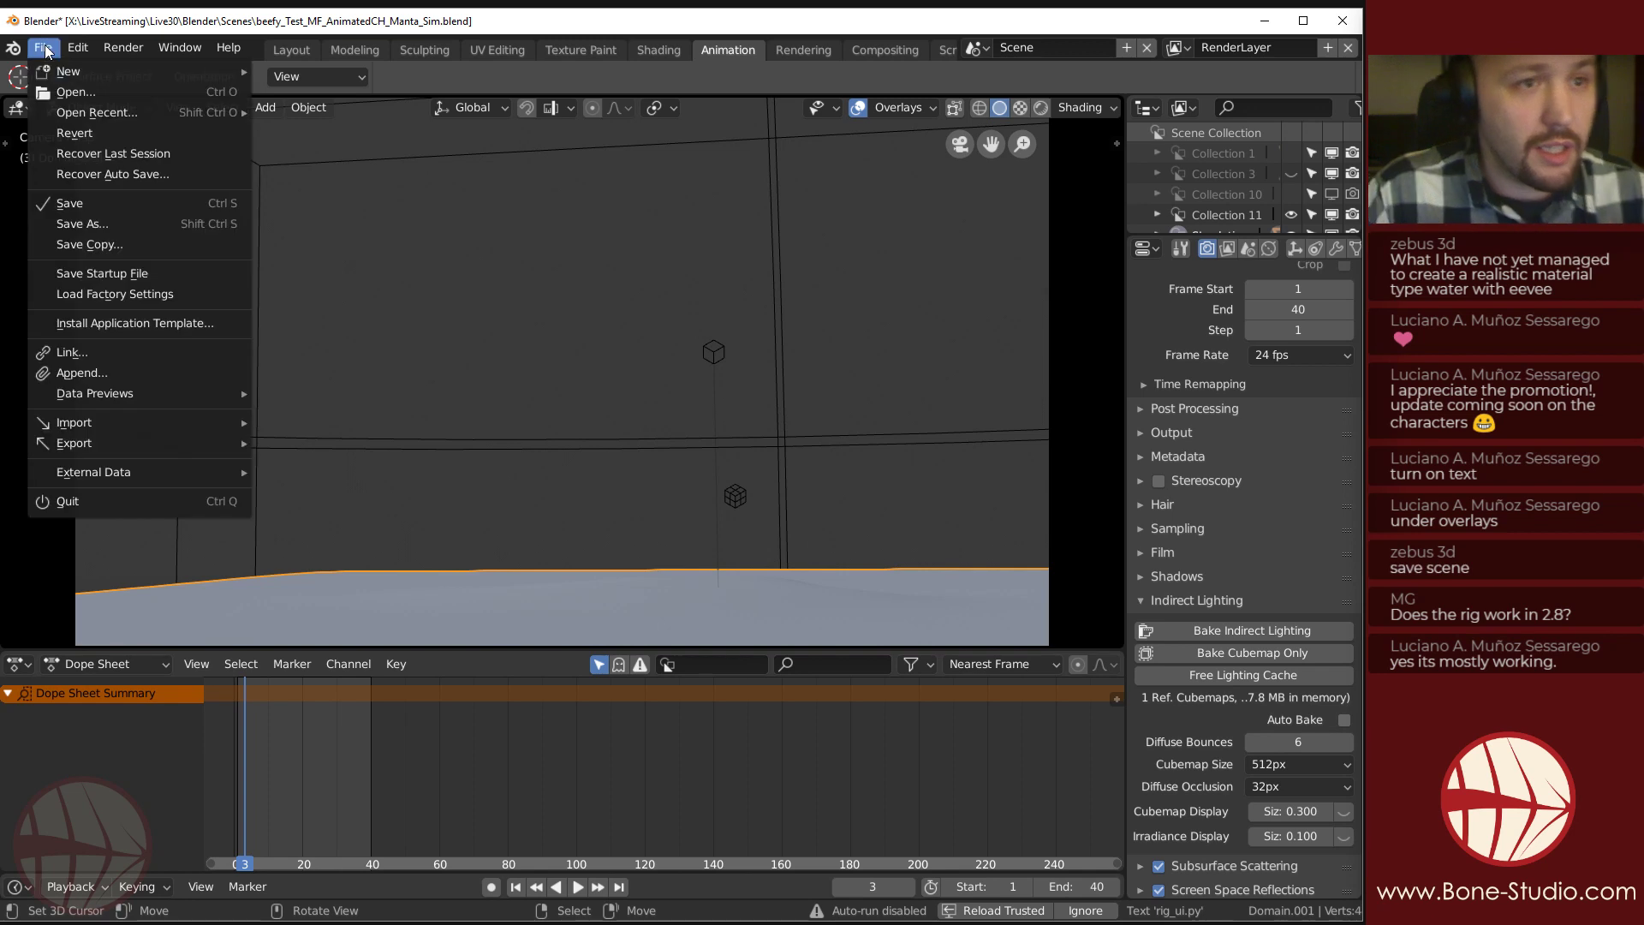
mouse_move(94, 122)
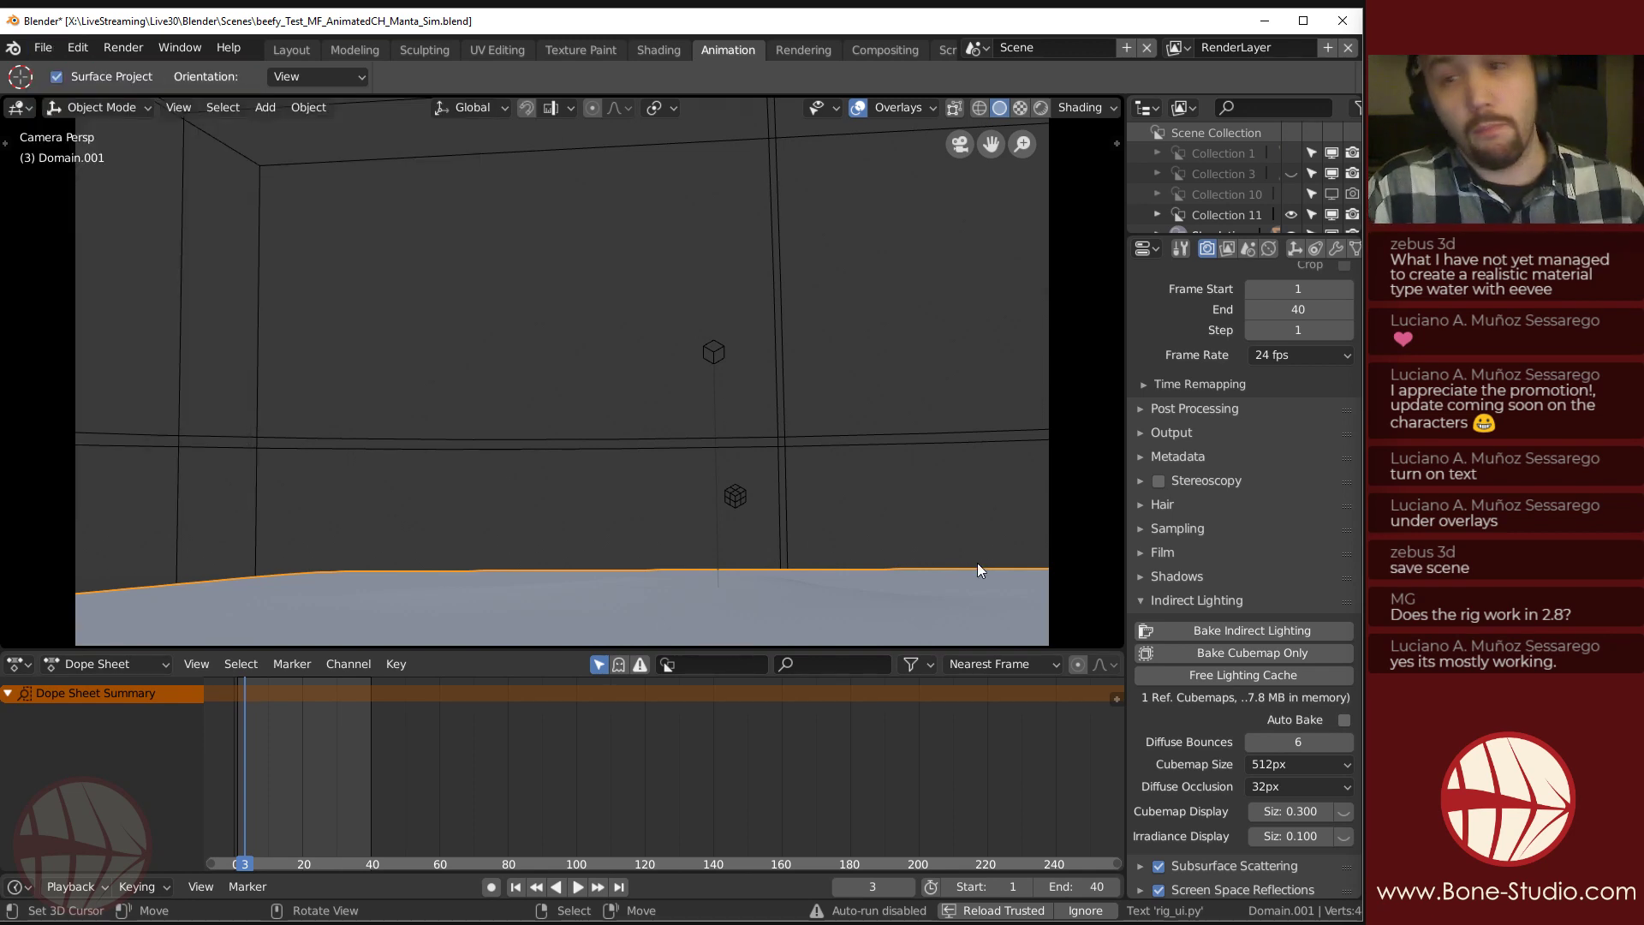
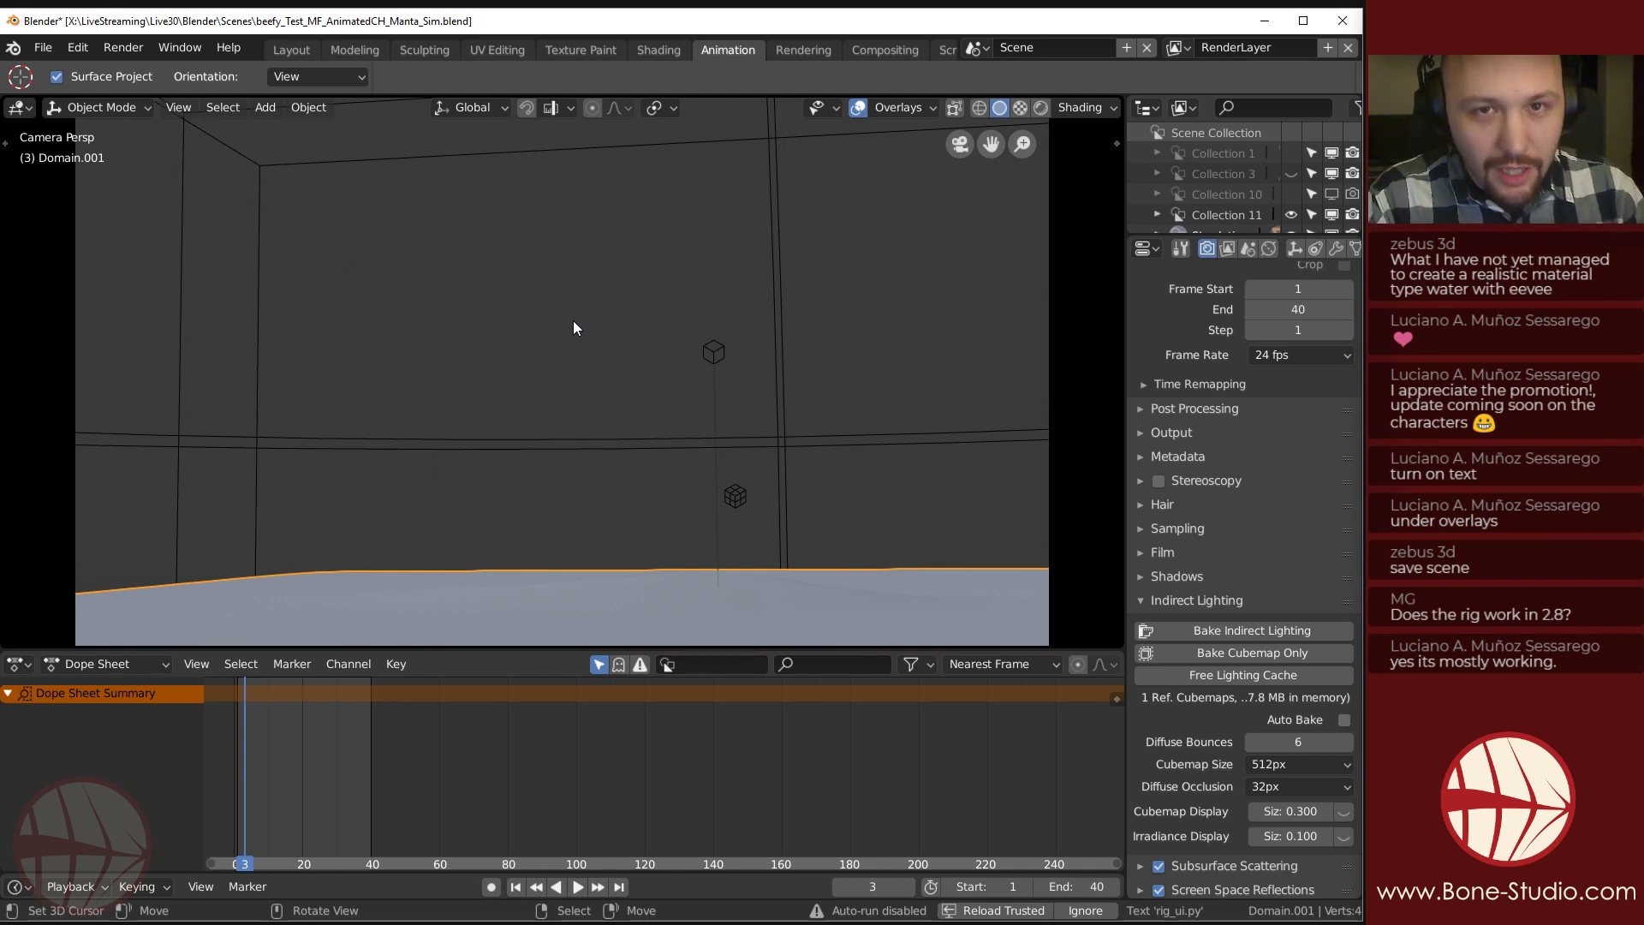
left_click(52, 49)
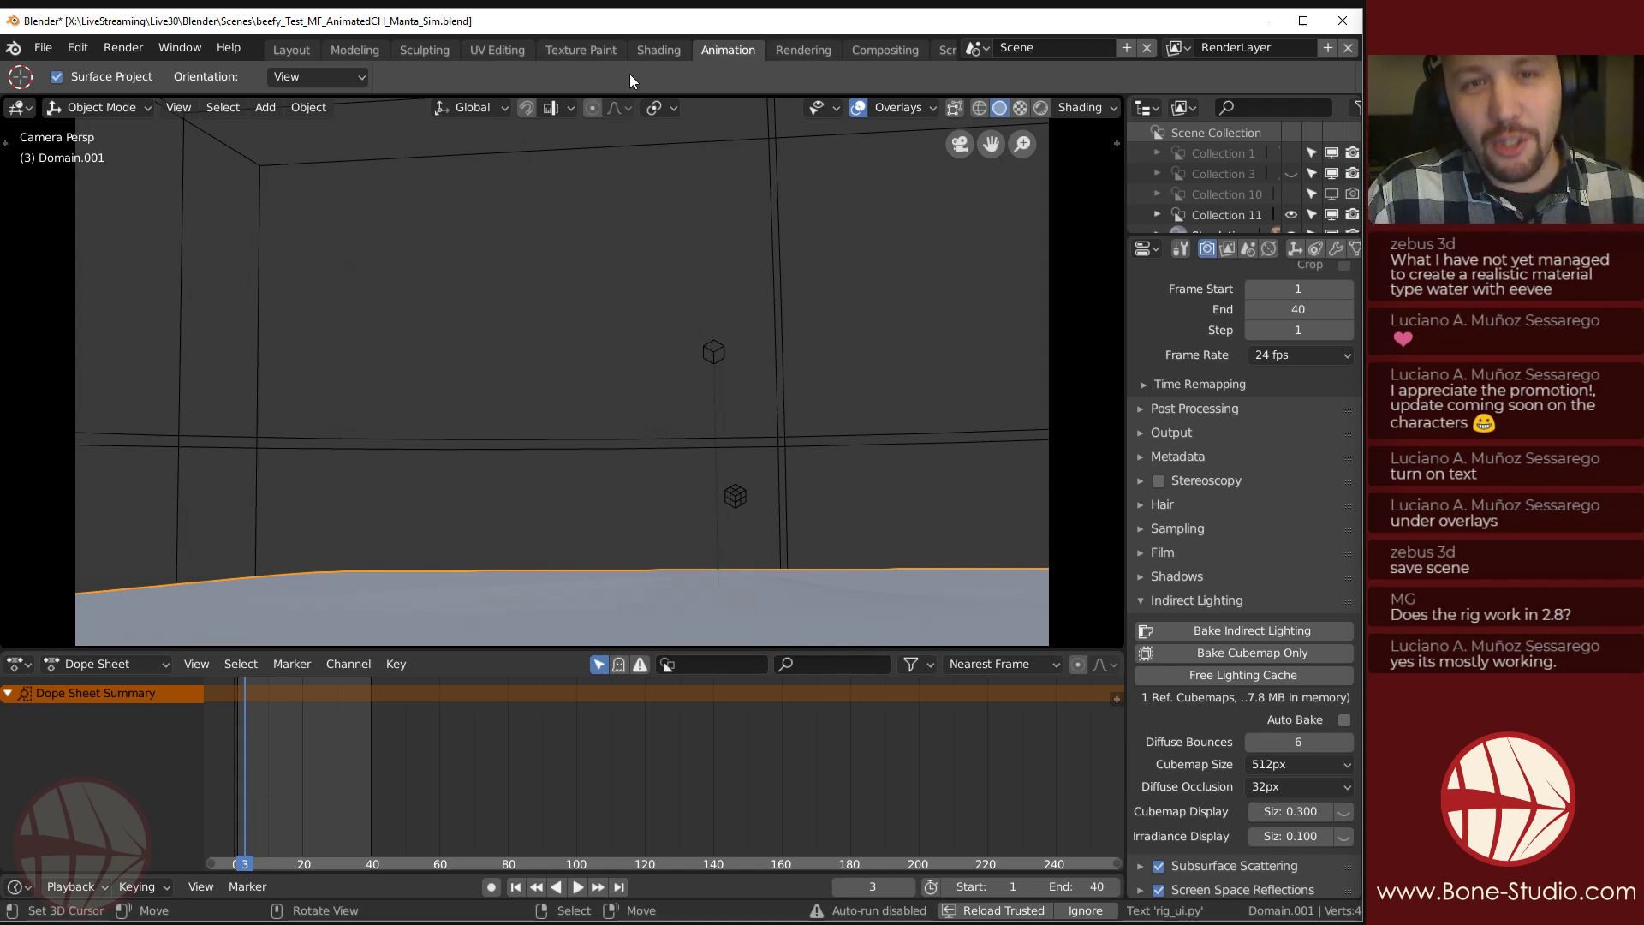
left_click(856, 50)
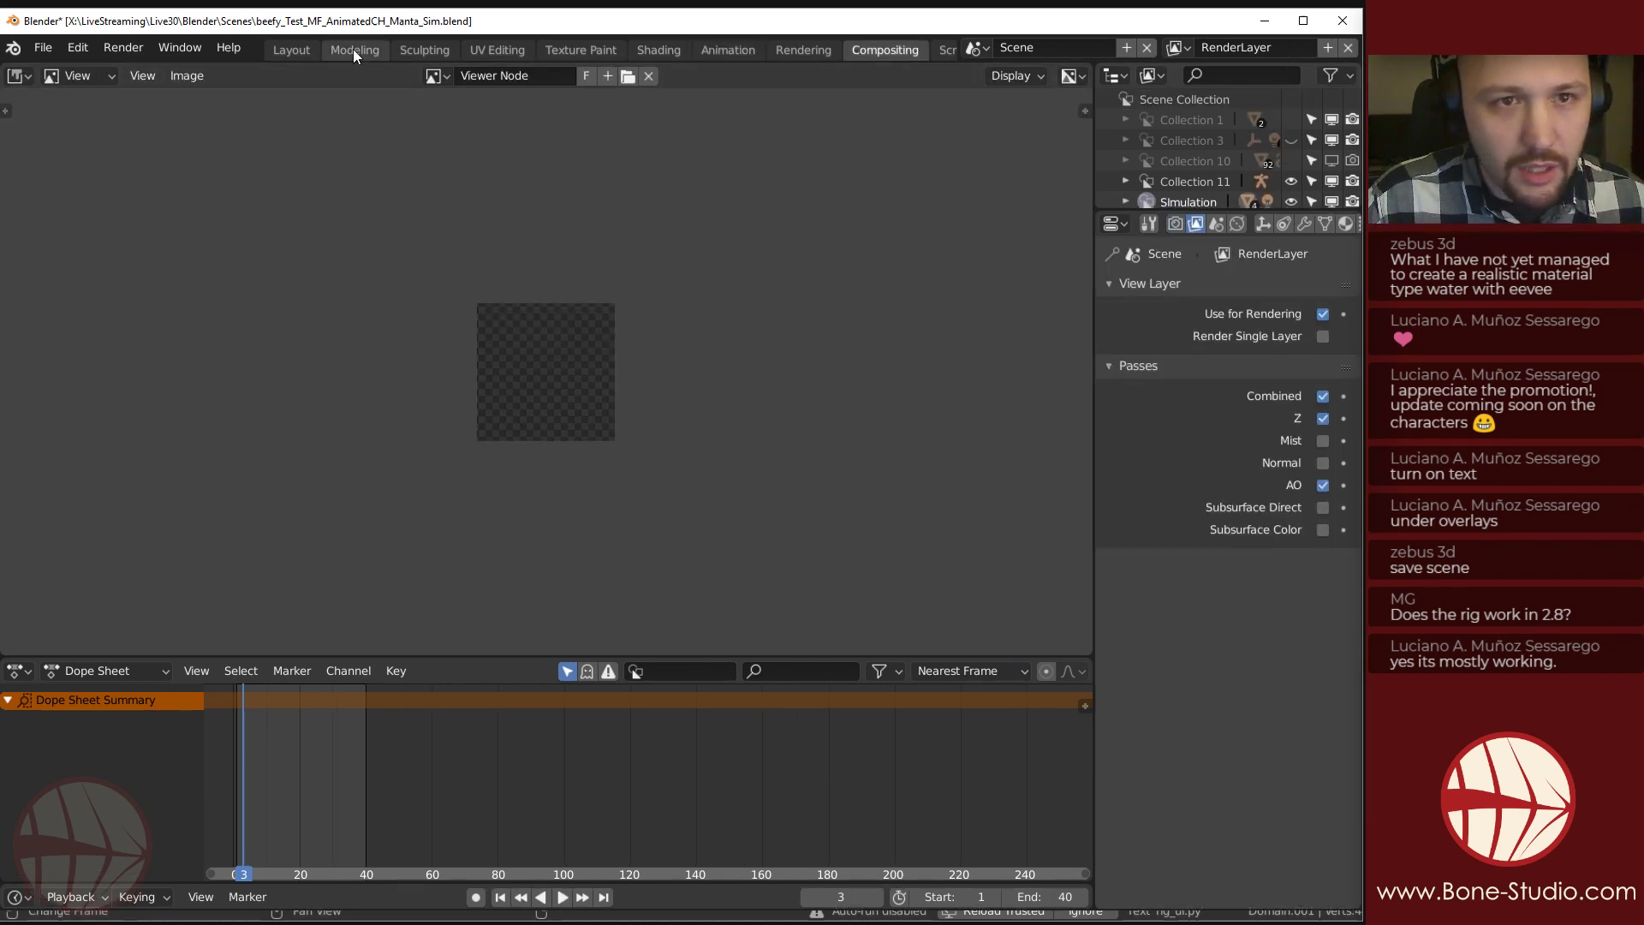
Close the Blender session that holds the character splash scene.
scroll(557, 50, "down", 3)
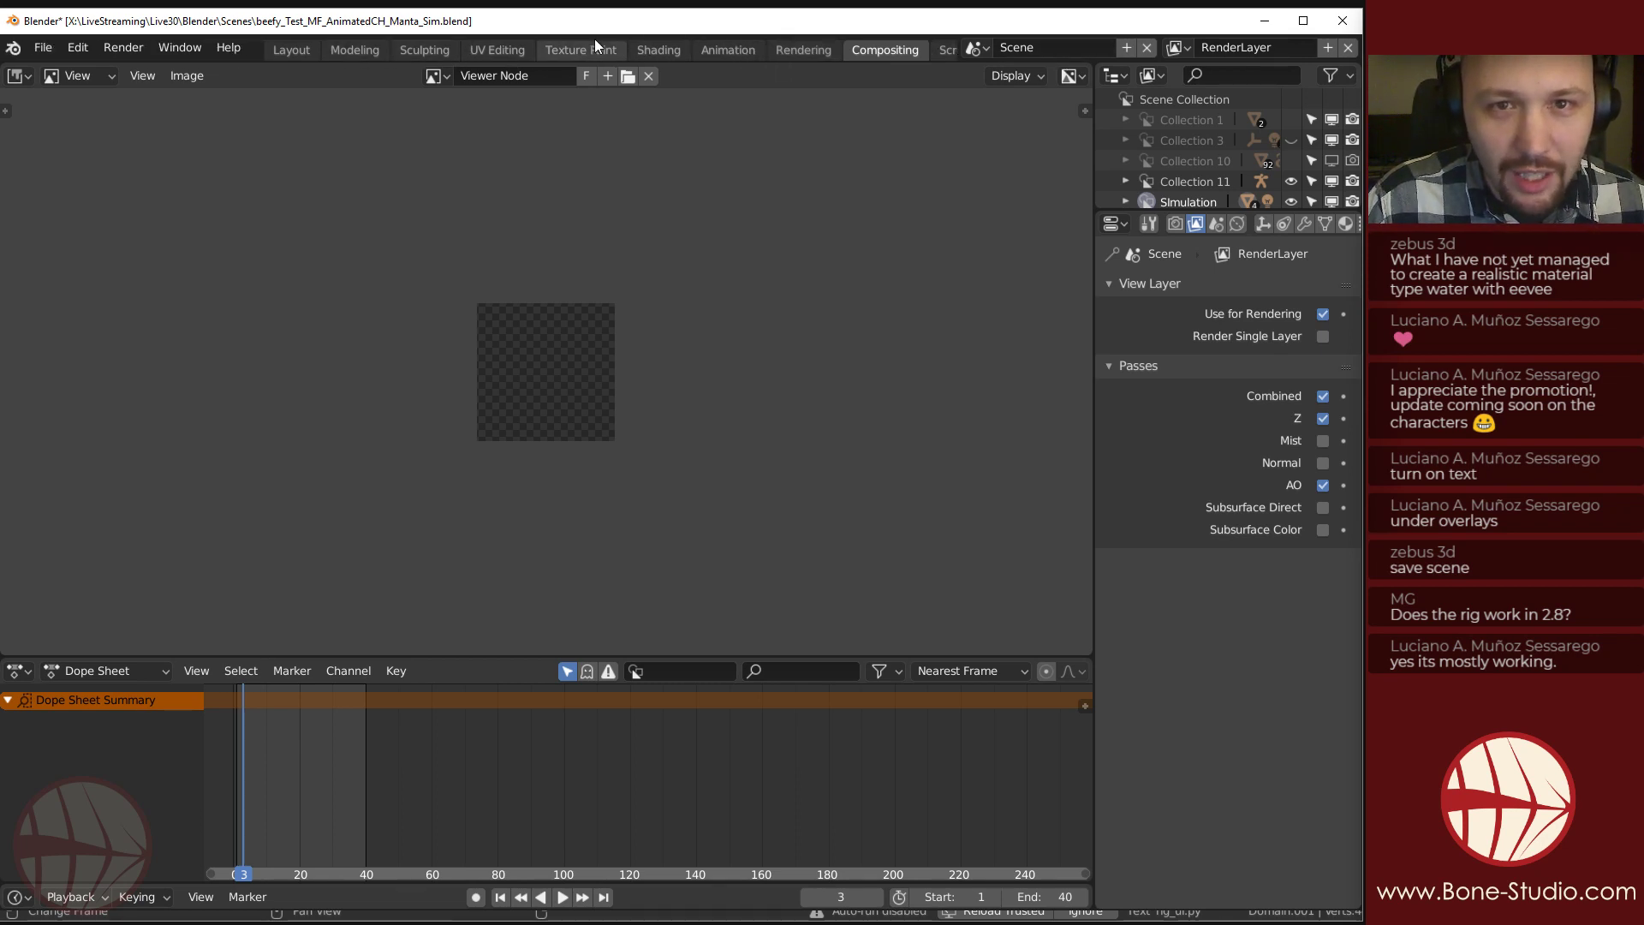
scroll(861, 50, "up", 3)
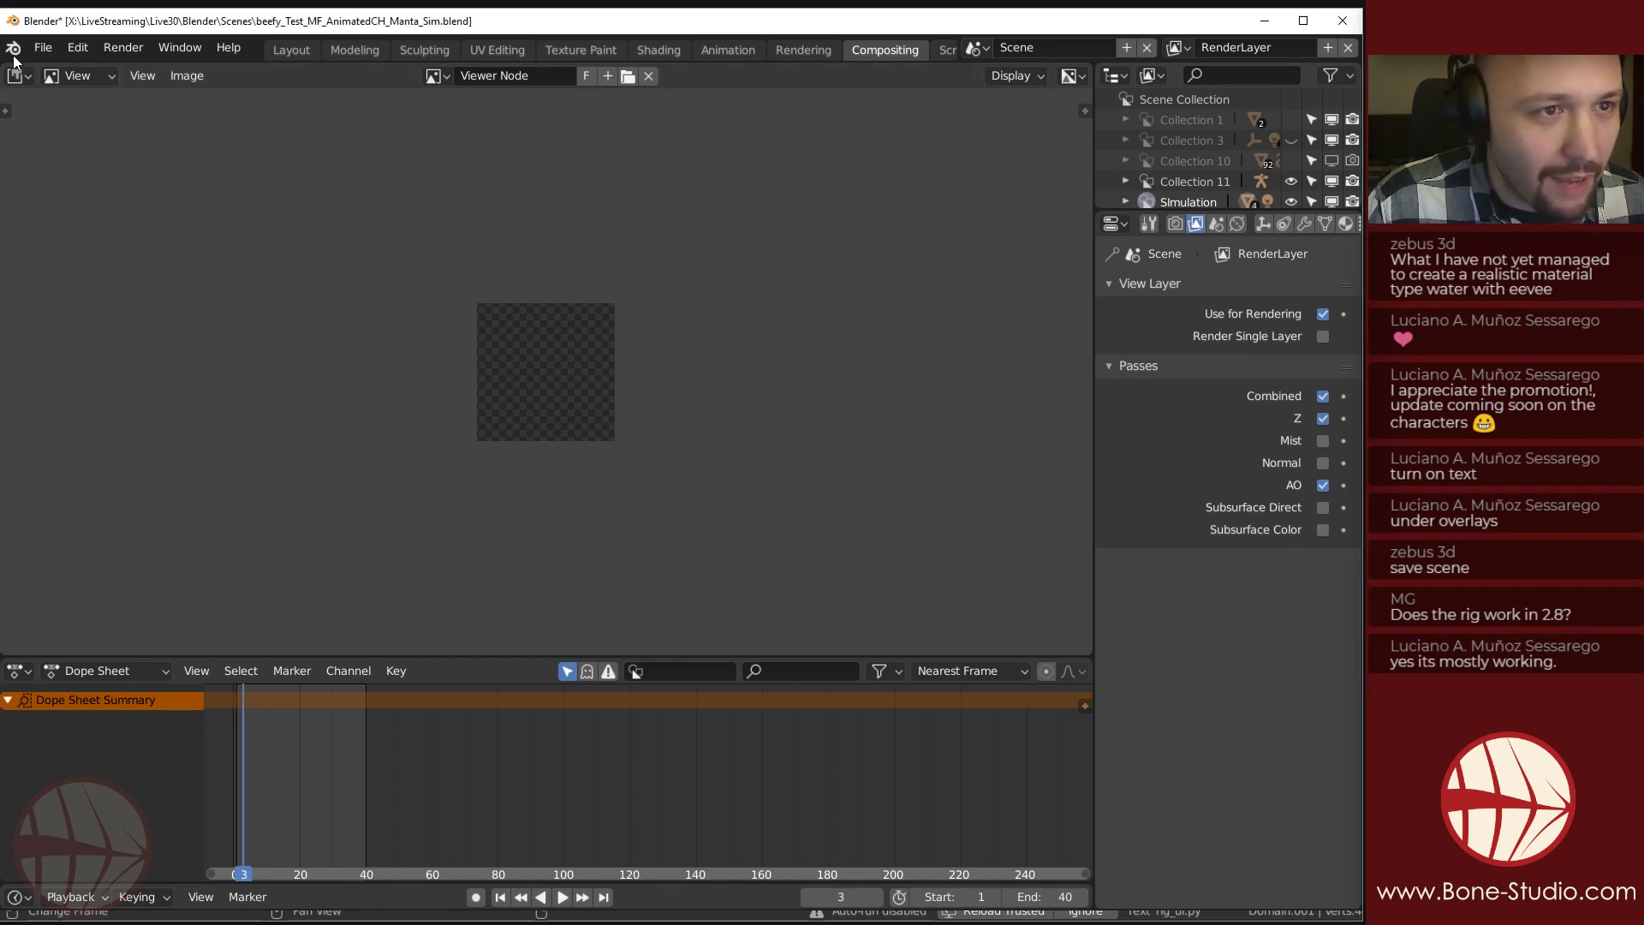
left_click(43, 47)
mouse_move(50, 75)
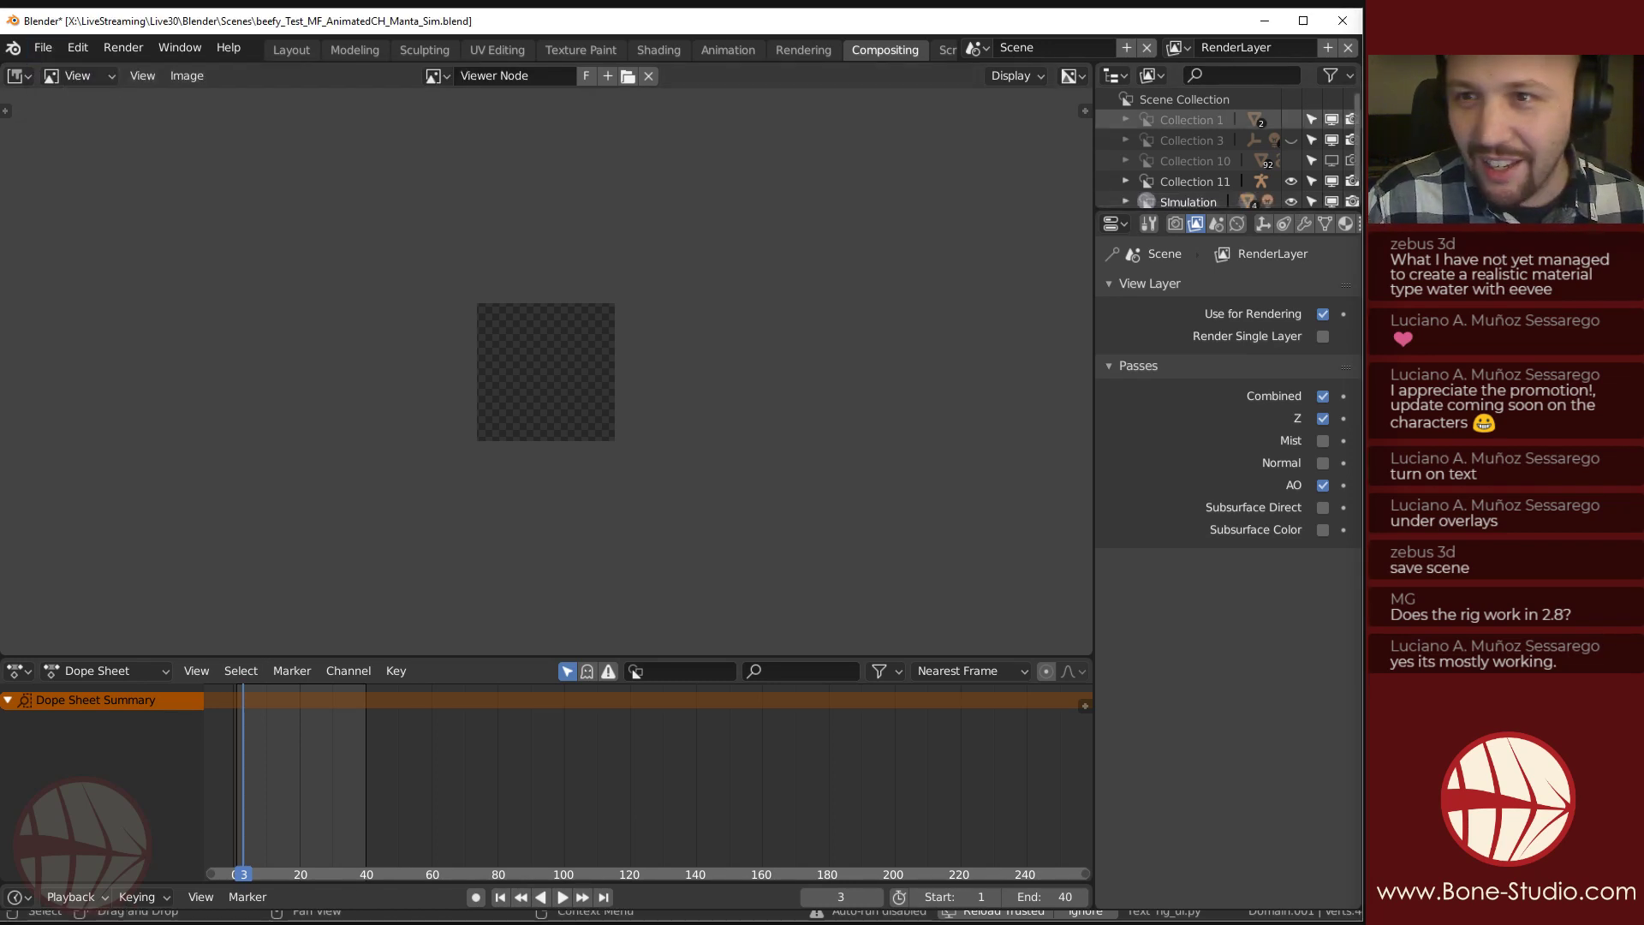
left_click(1339, 23)
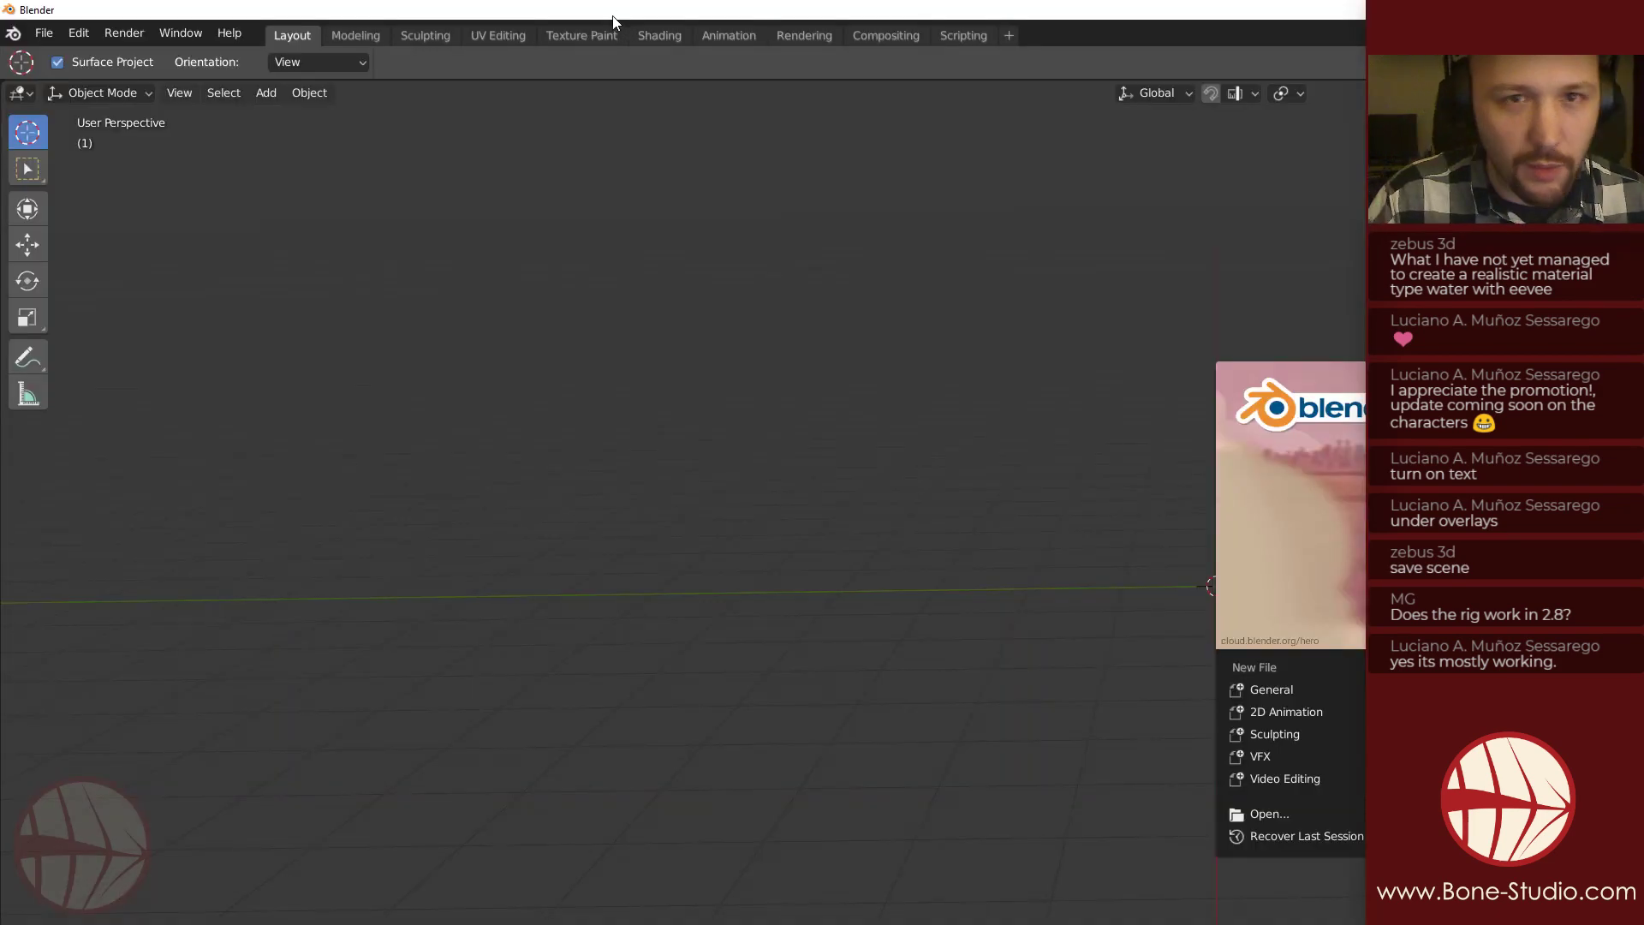
Reposition the new empty Blender window and narrow it to fit the visible screen area.
left_click_drag(620, 31, 612, 101)
left_click_drag(93, 83, 1379, 394)
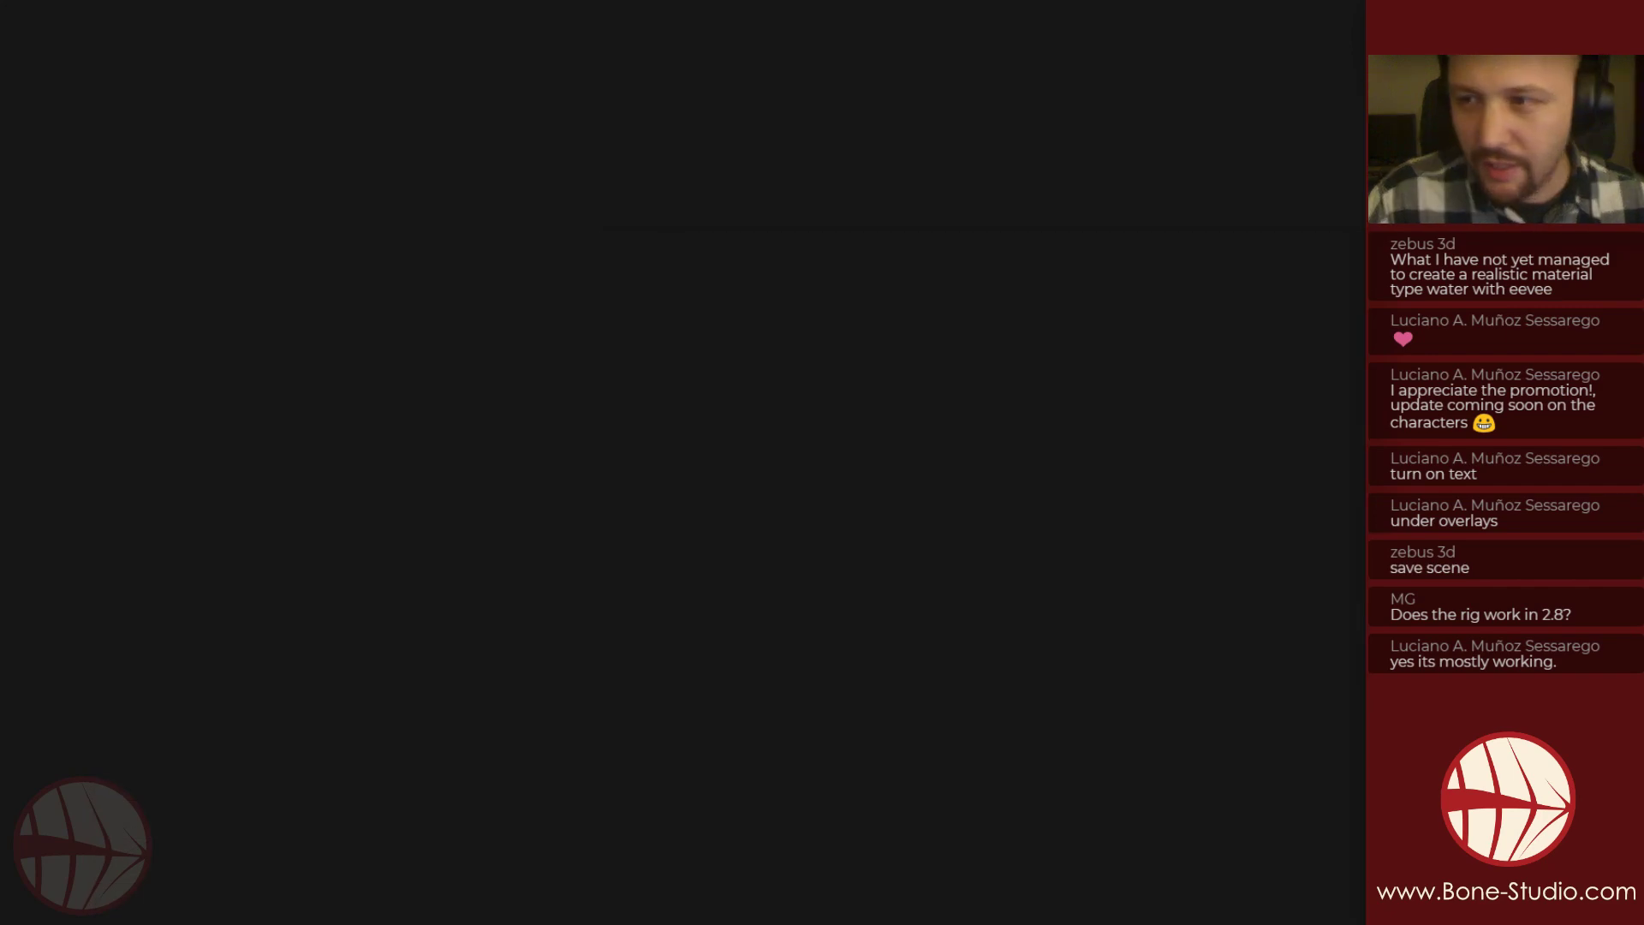
left_click_drag(1589, 408, 208, 24)
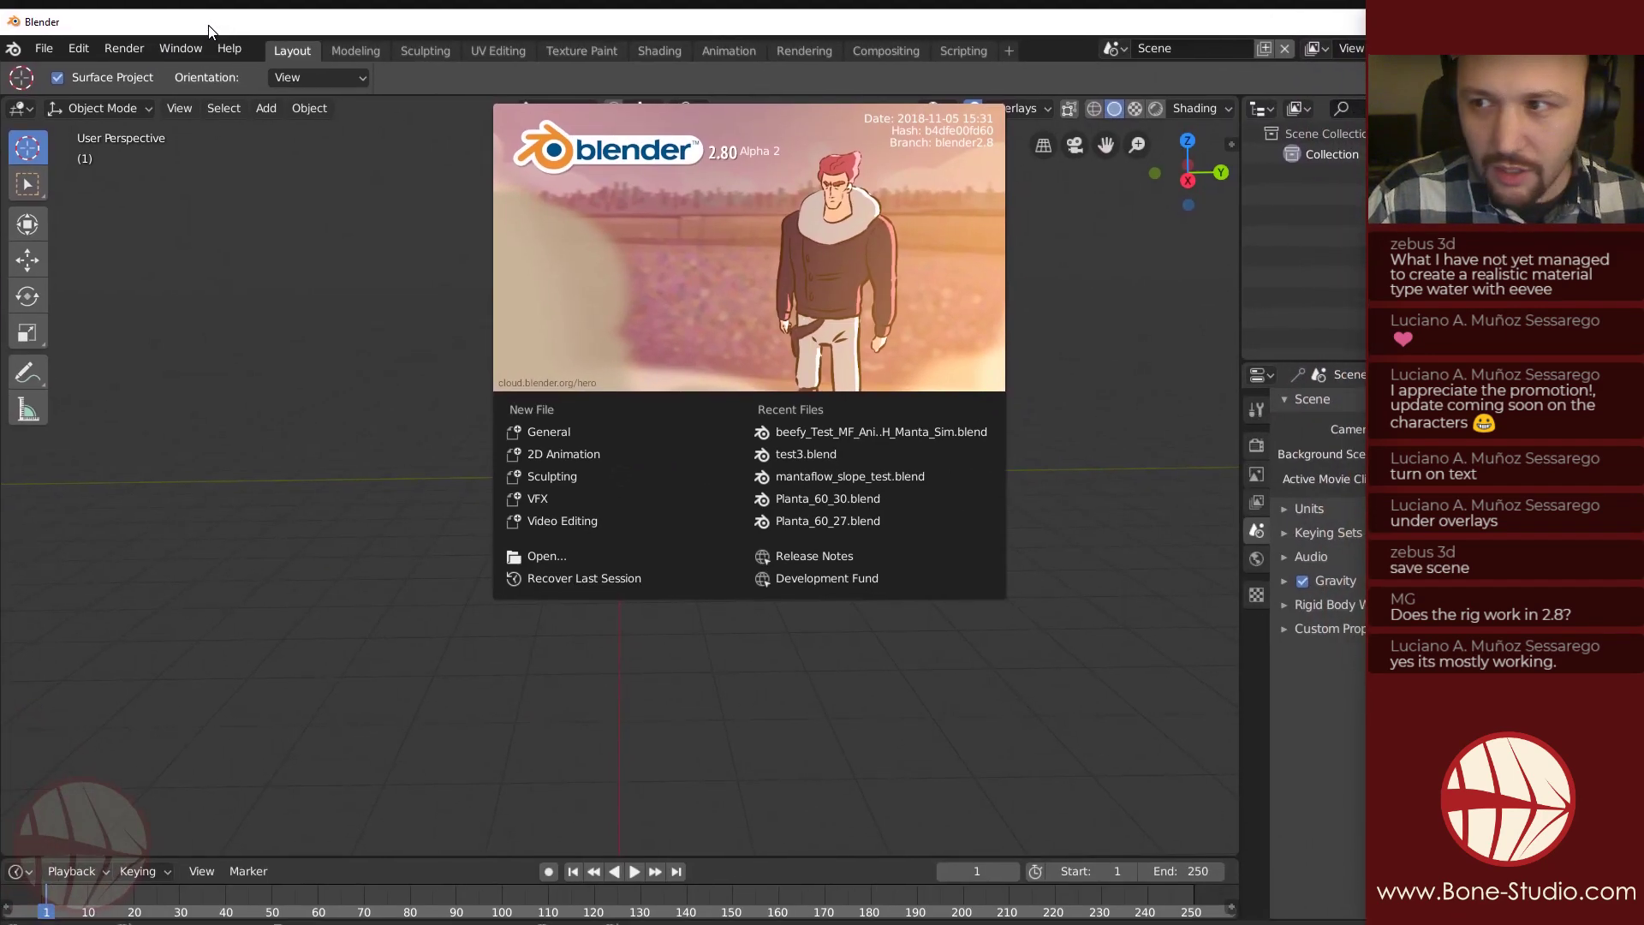
left_click_drag(1497, 924, 1368, 924)
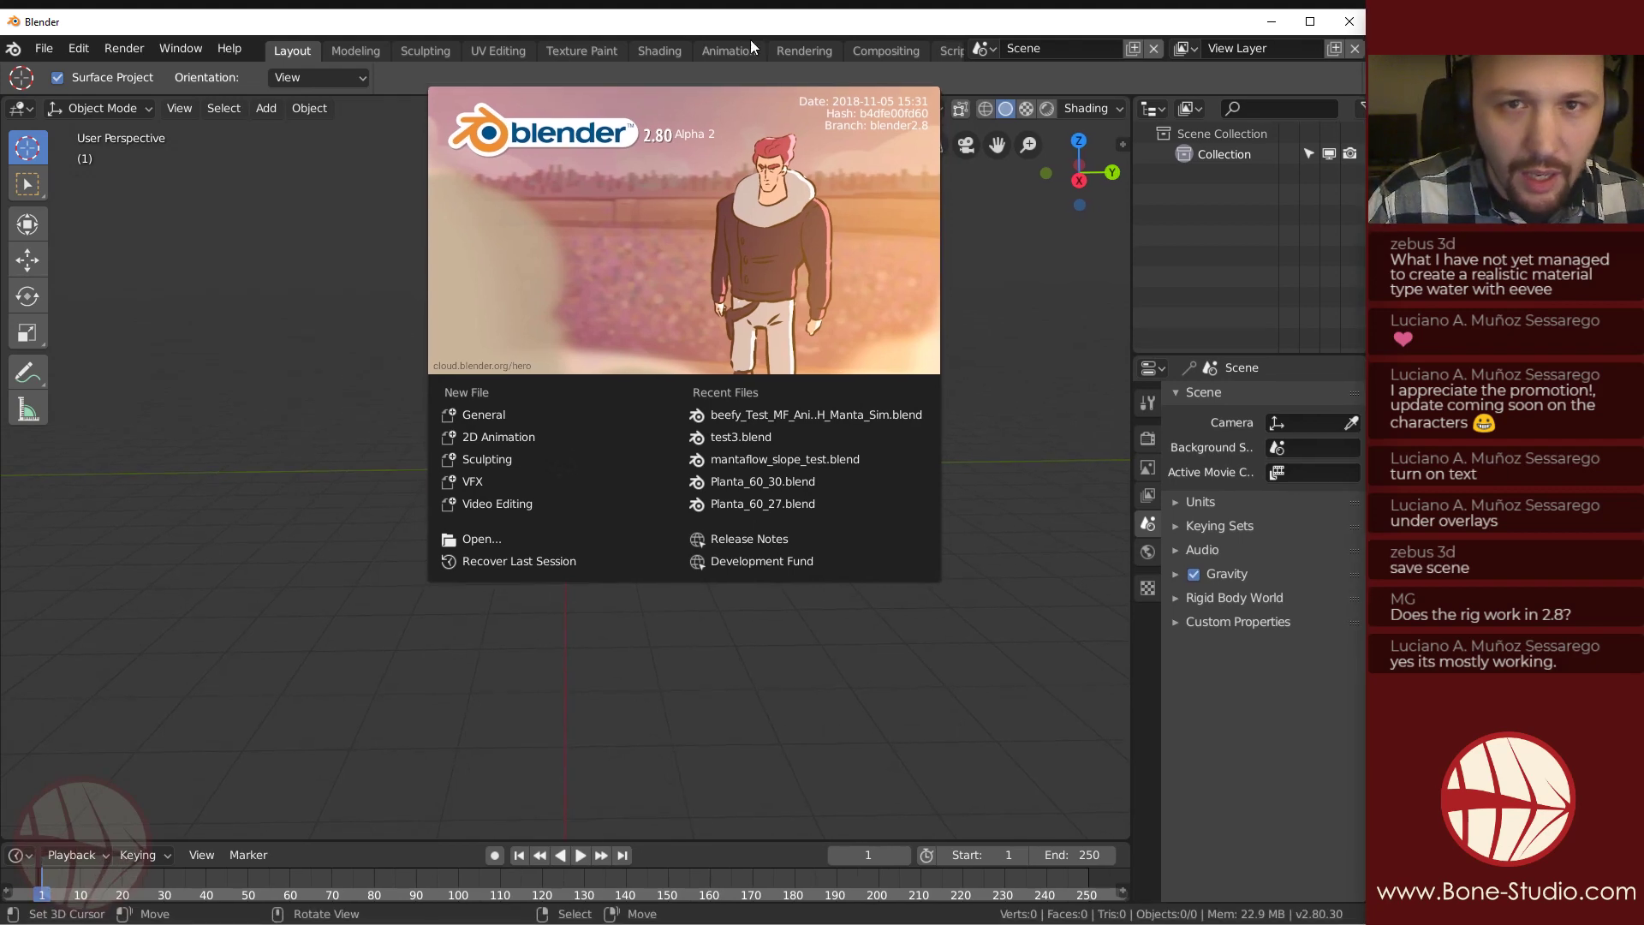
Enable compositing nodes in the Compositing workspace and delete the default Render Layers node, keeping only the Composite node.
left_click(882, 52)
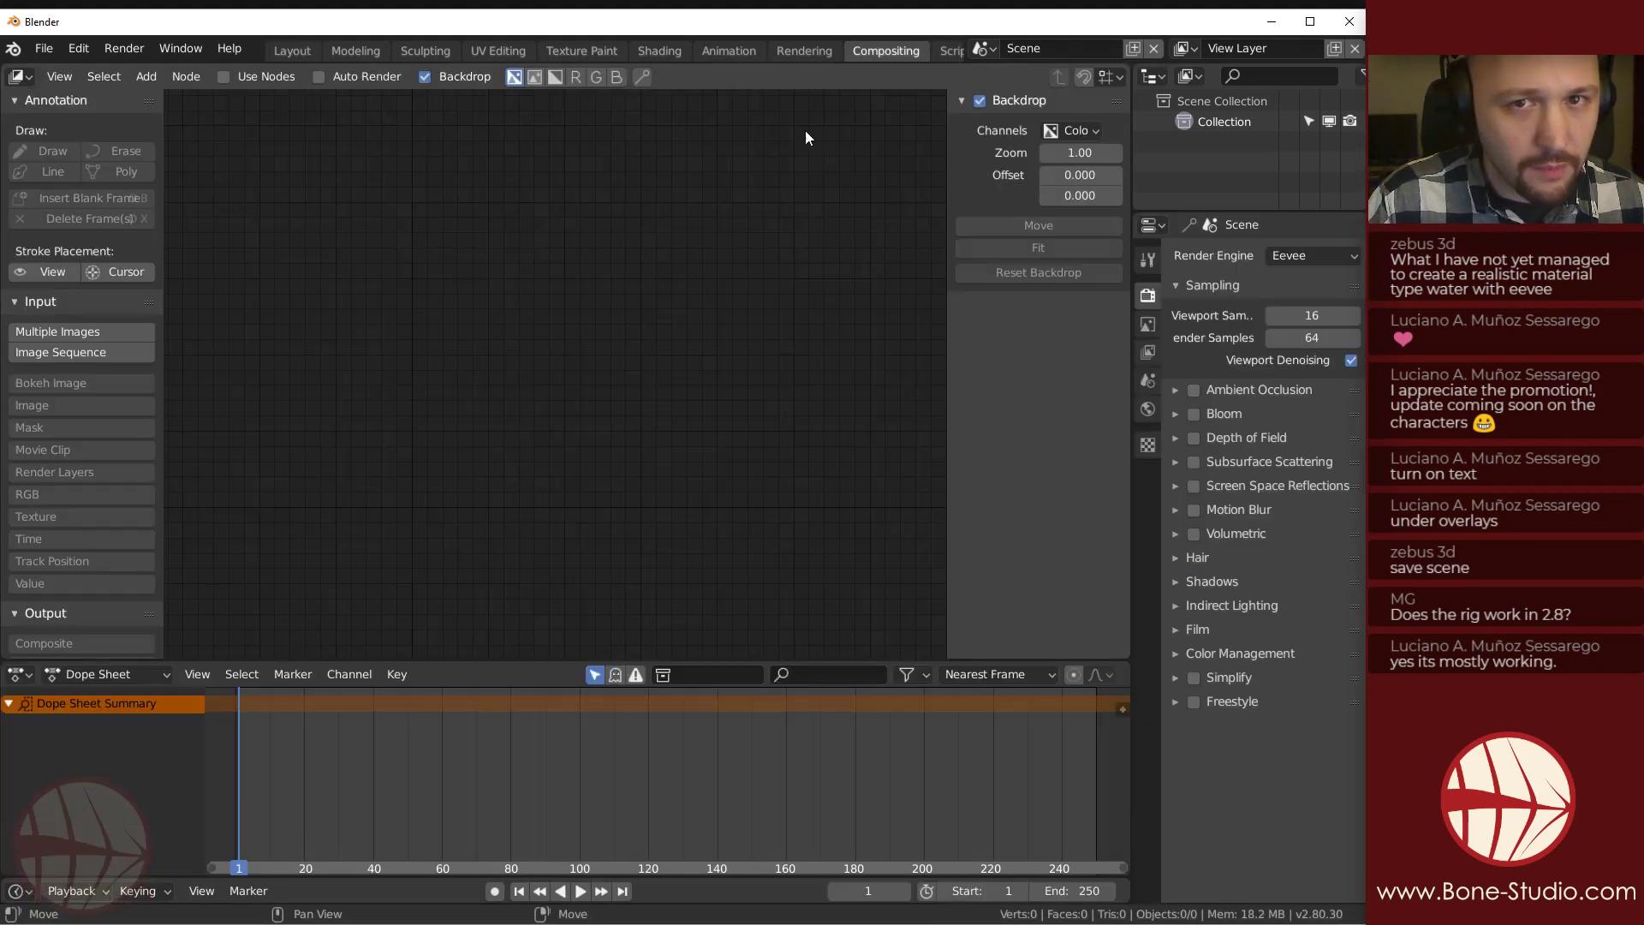
left_click(247, 76)
left_click(464, 317)
key("x")
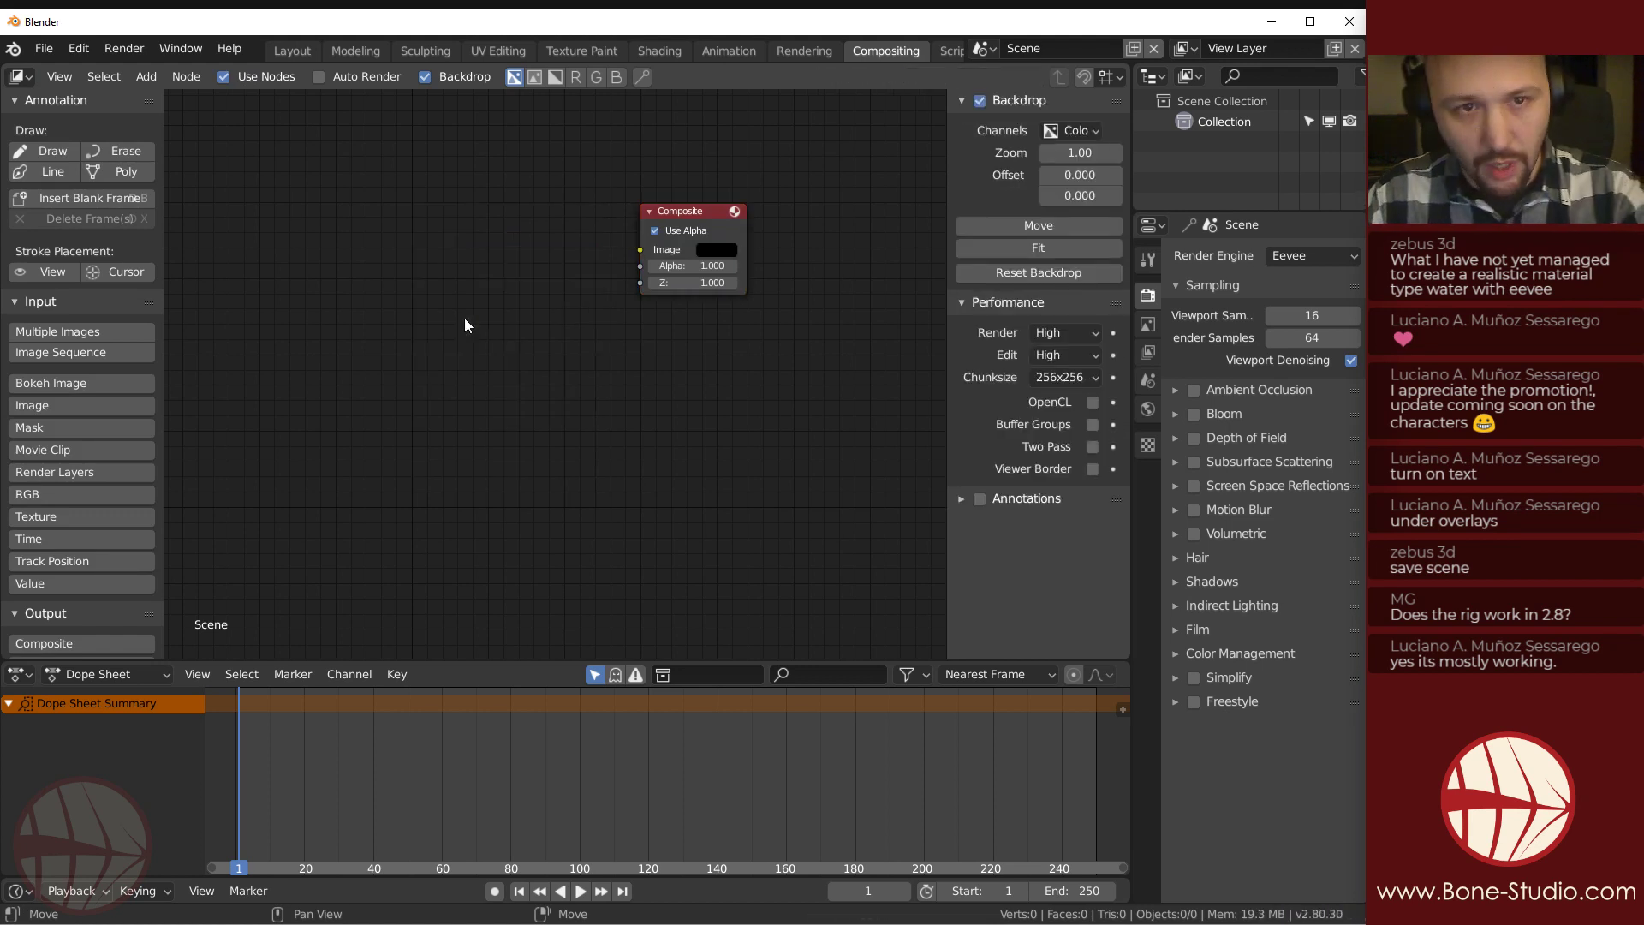
Add an Image input node beside the Composite node and open the file browser for its image.
key("shift+a")
left_click(346, 323)
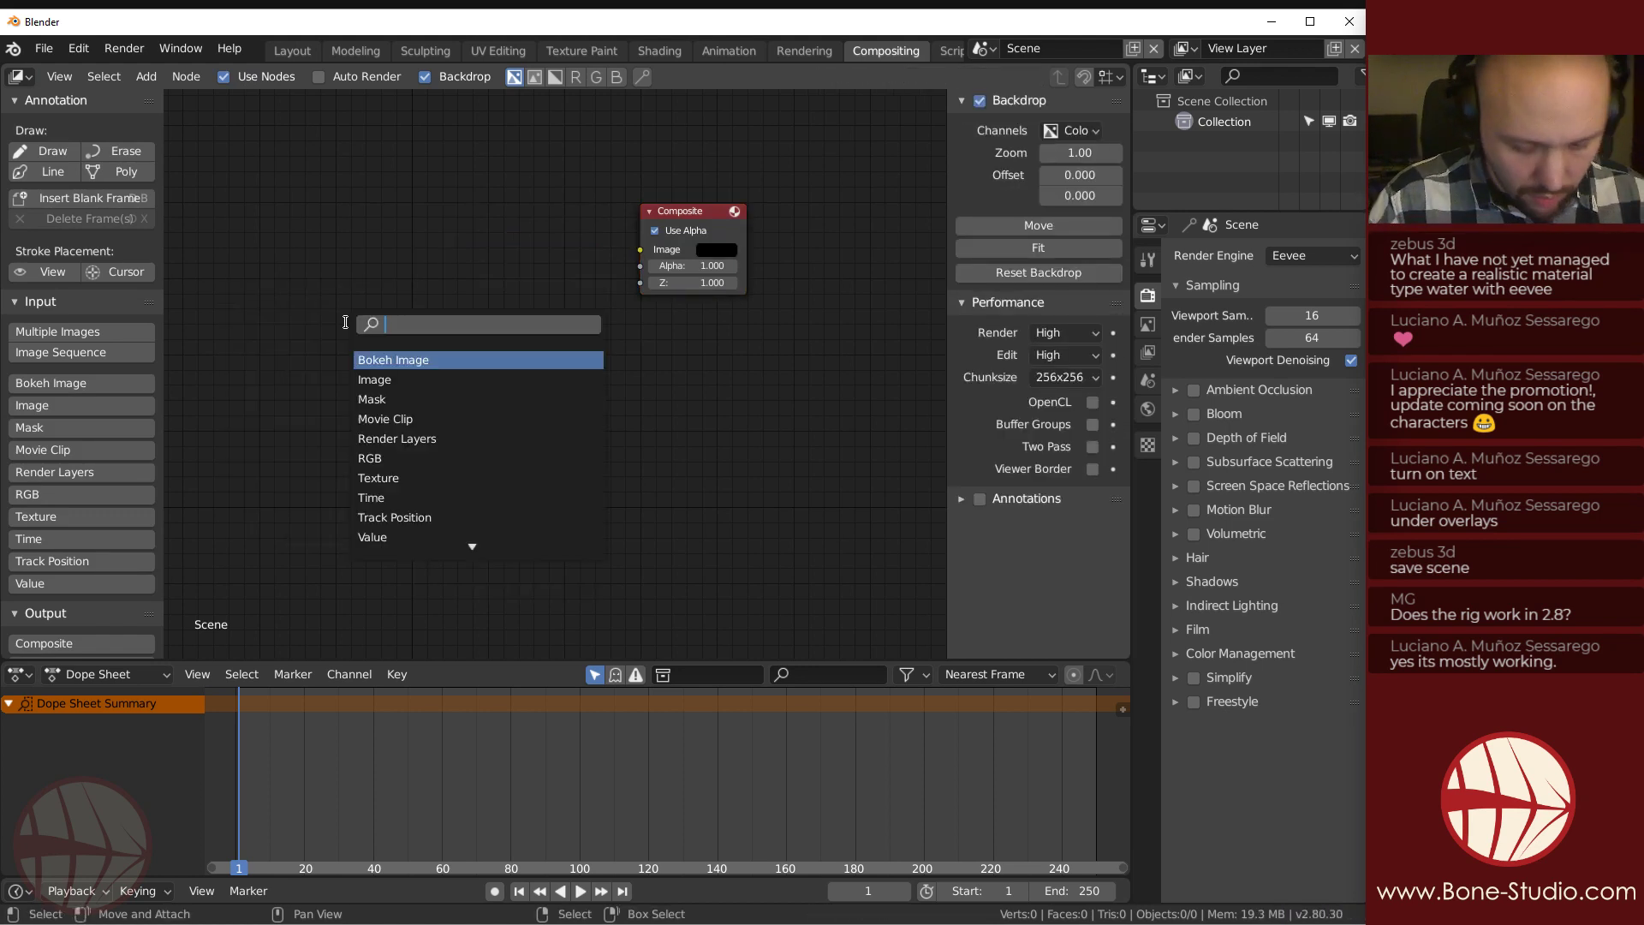
type("image")
left_click(377, 380)
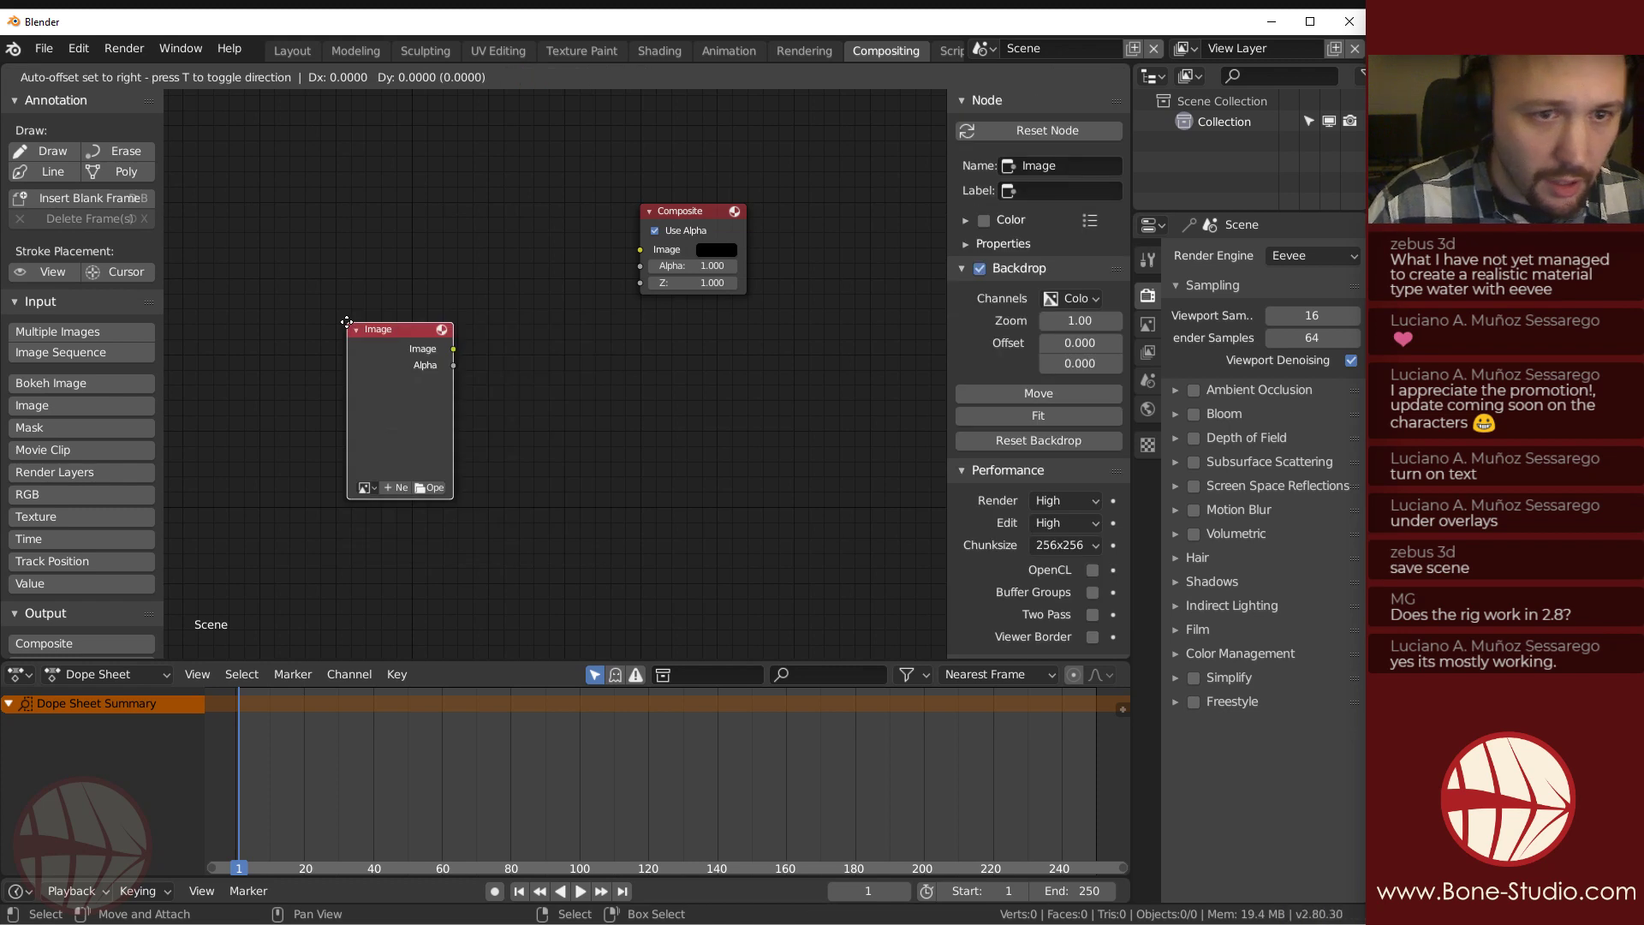
left_click(396, 394)
left_click(411, 428)
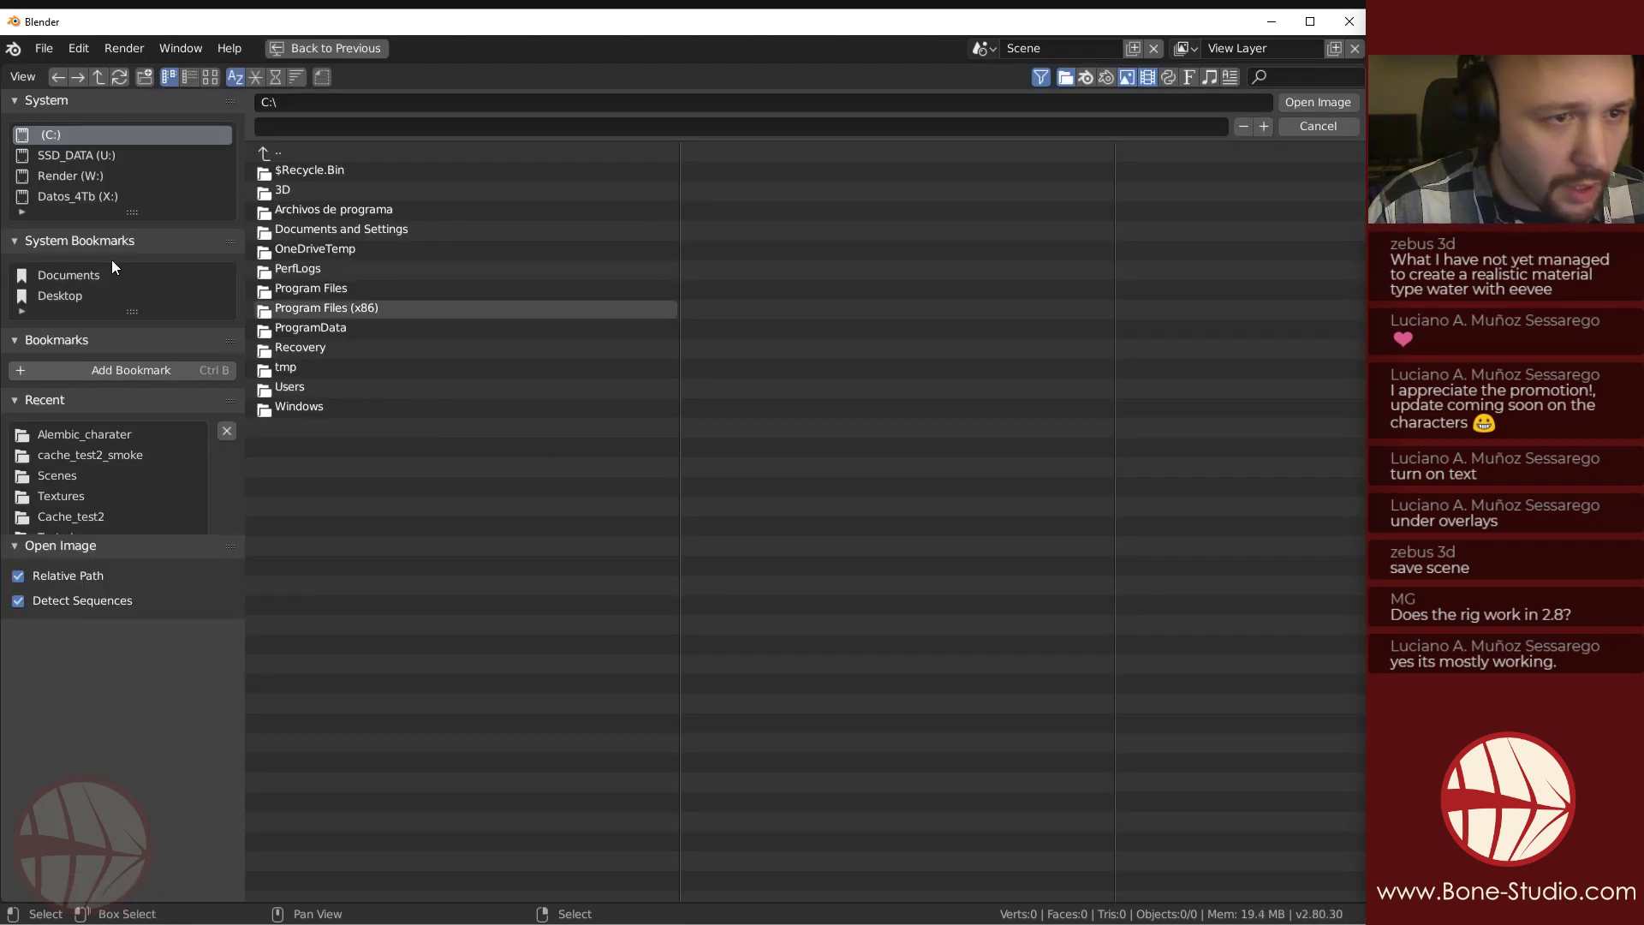
left_click(81, 434)
left_click(326, 160)
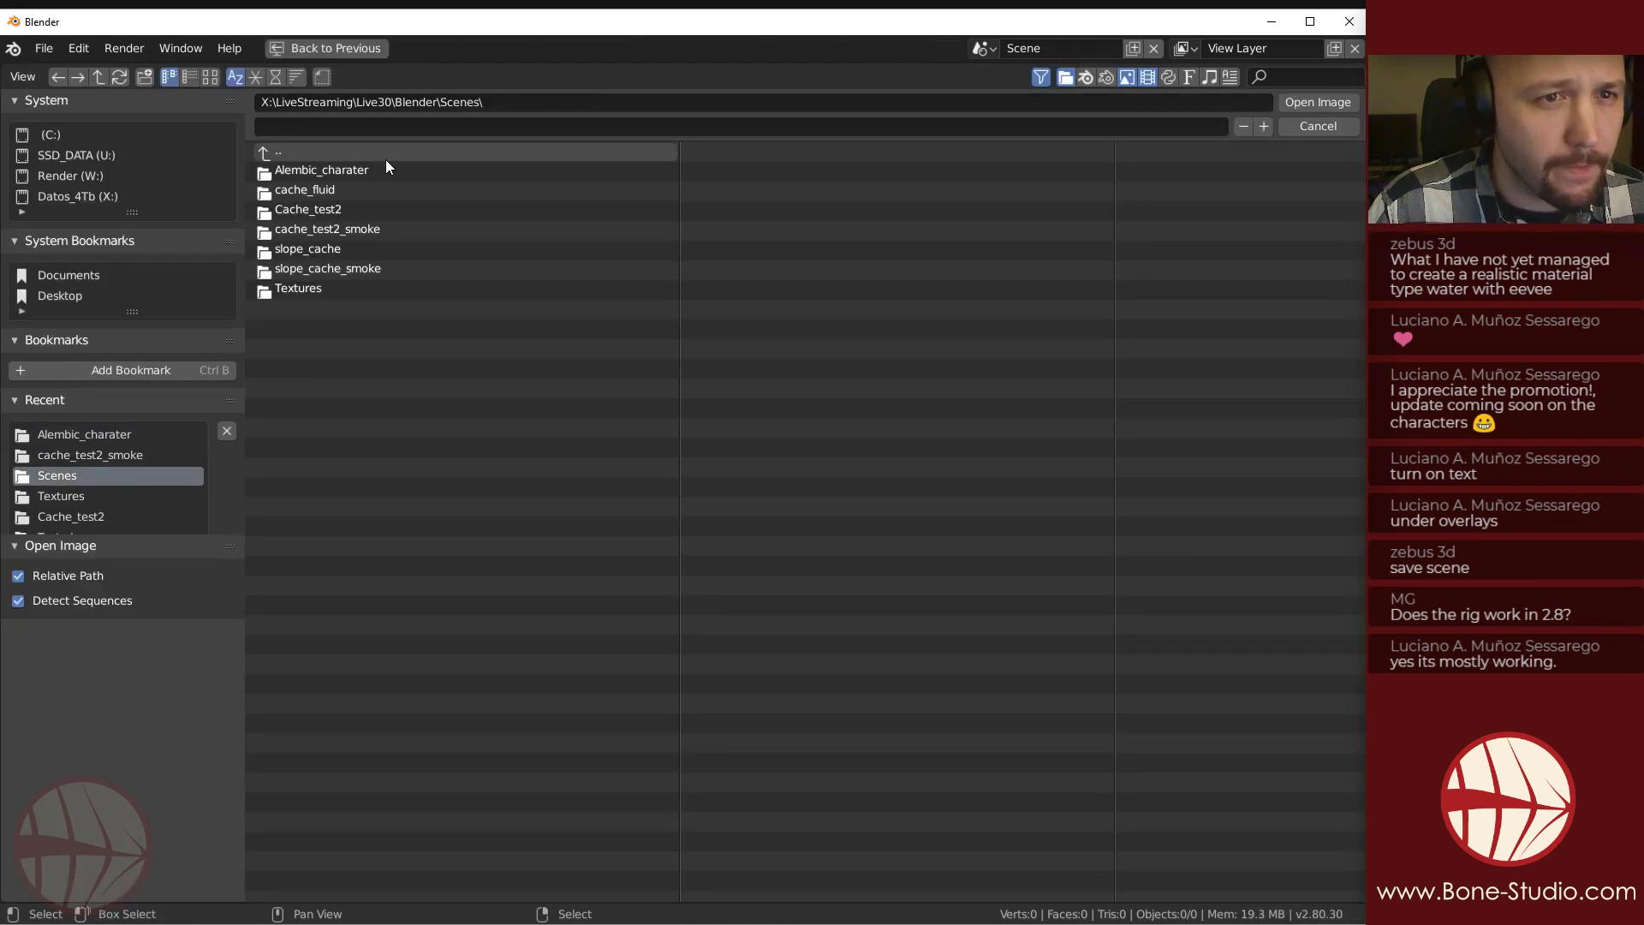
left_click(344, 151)
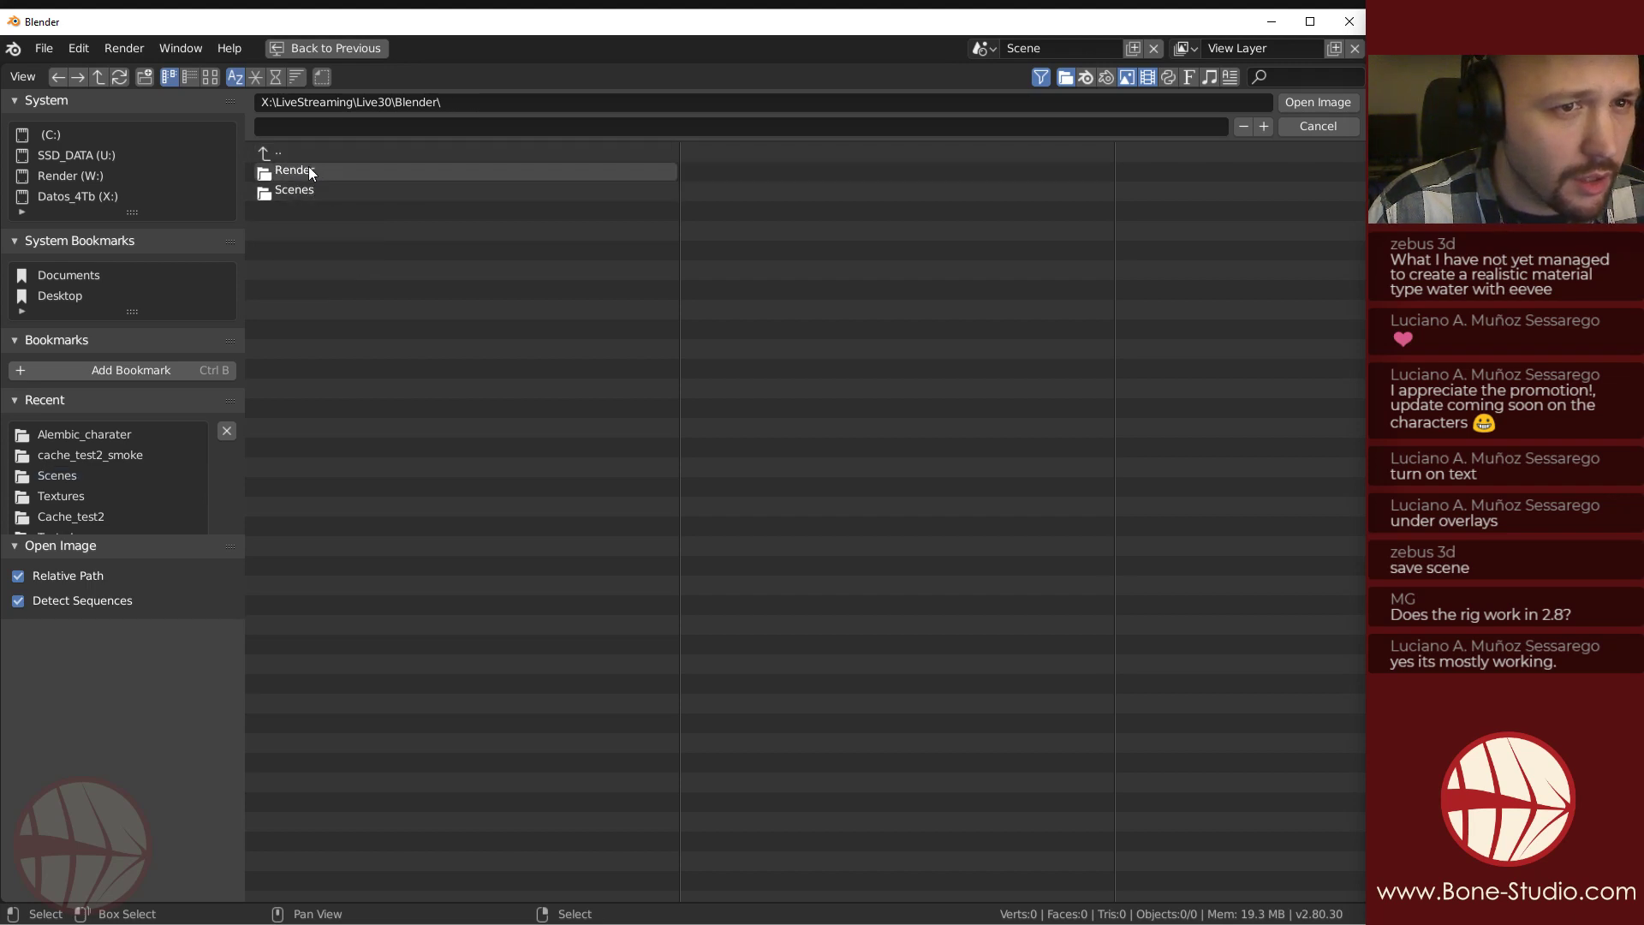
left_click(308, 168)
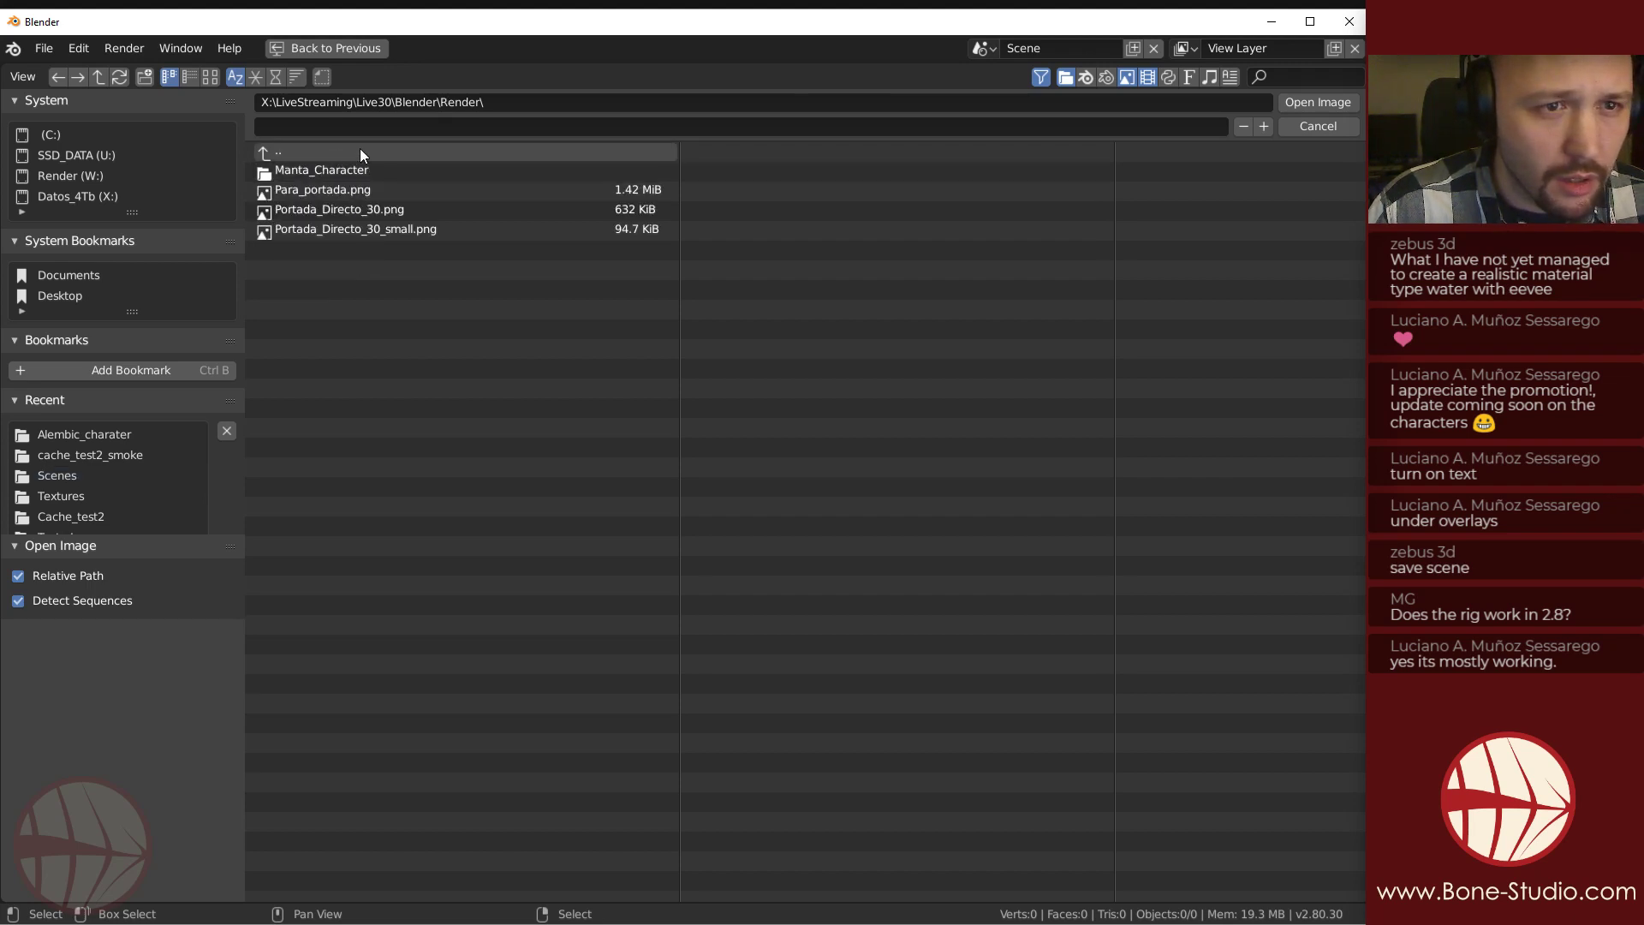
left_click(290, 150)
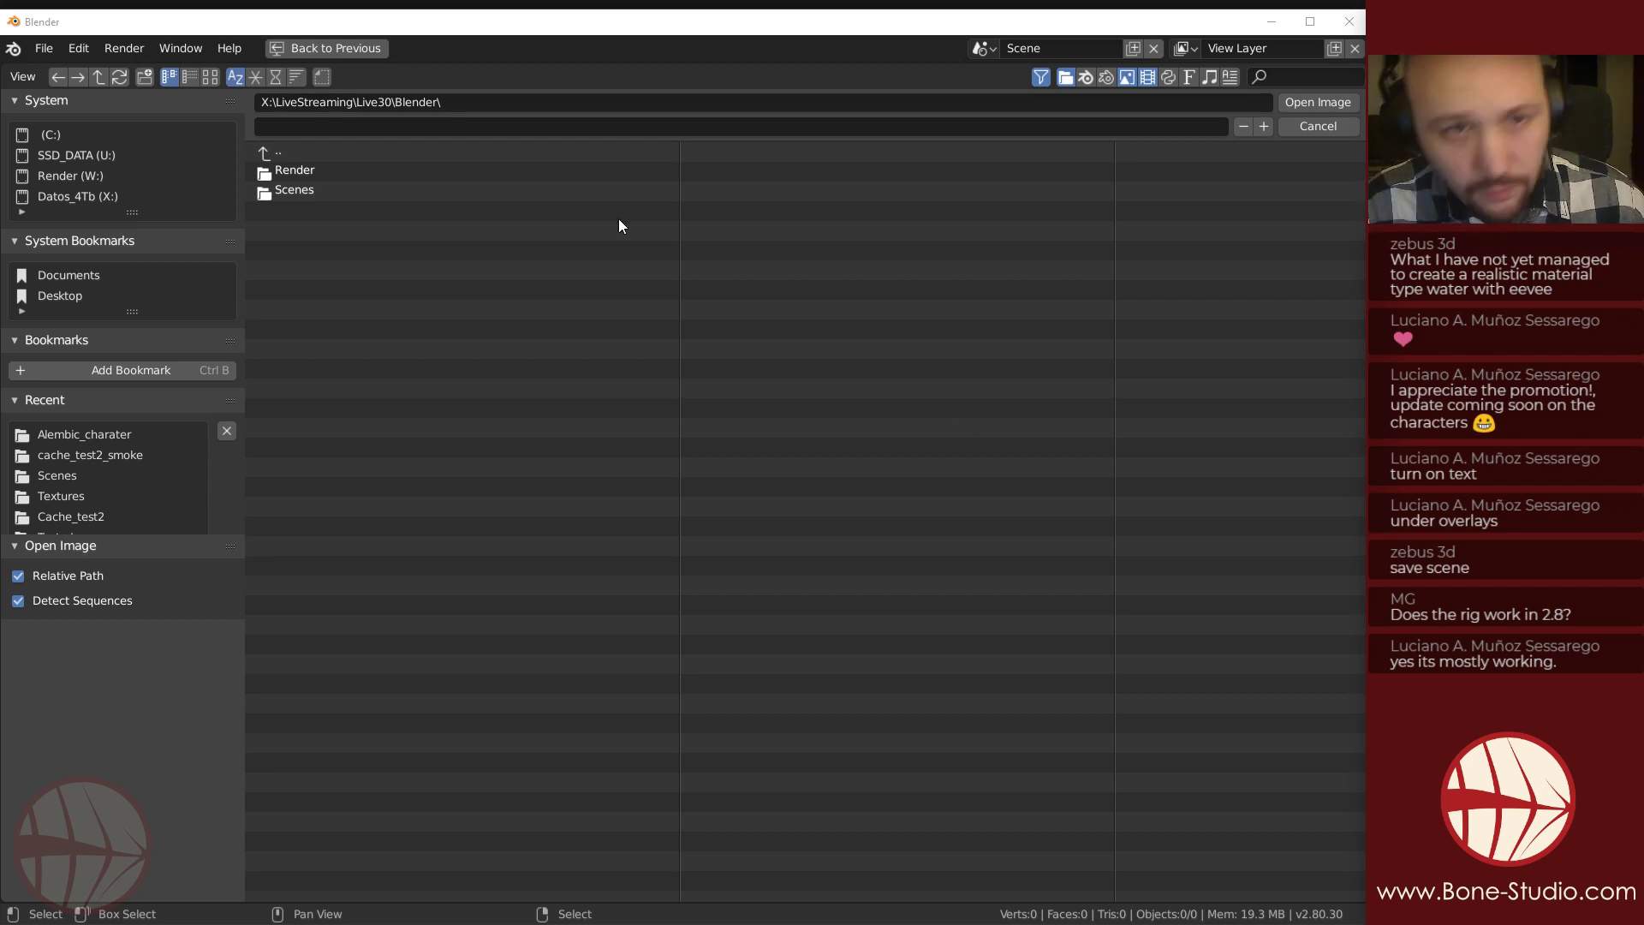
Load Casi2.exr from the tests folder under X:\CR_Village\Blender\Render with Relative Path and Detect Sequences turned off.
left_click(480, 102)
type("X:\\CR_Village\\Blender\\Render\\Tests_Juan\\")
key("Return")
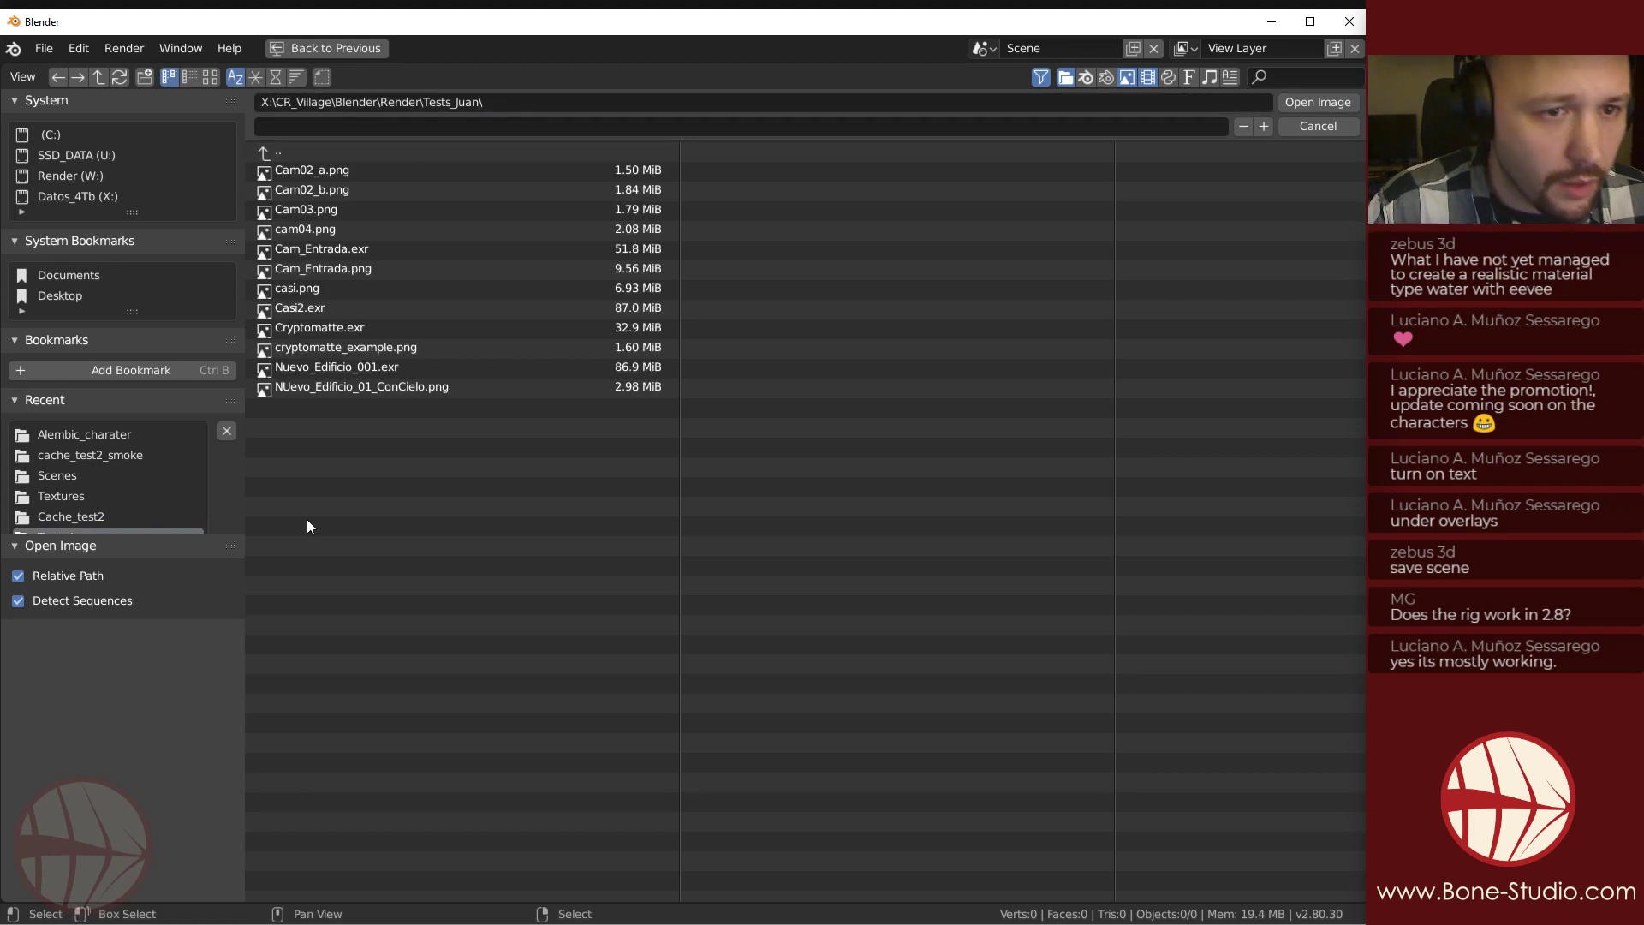
left_click(288, 307)
left_click(35, 600)
left_click(35, 575)
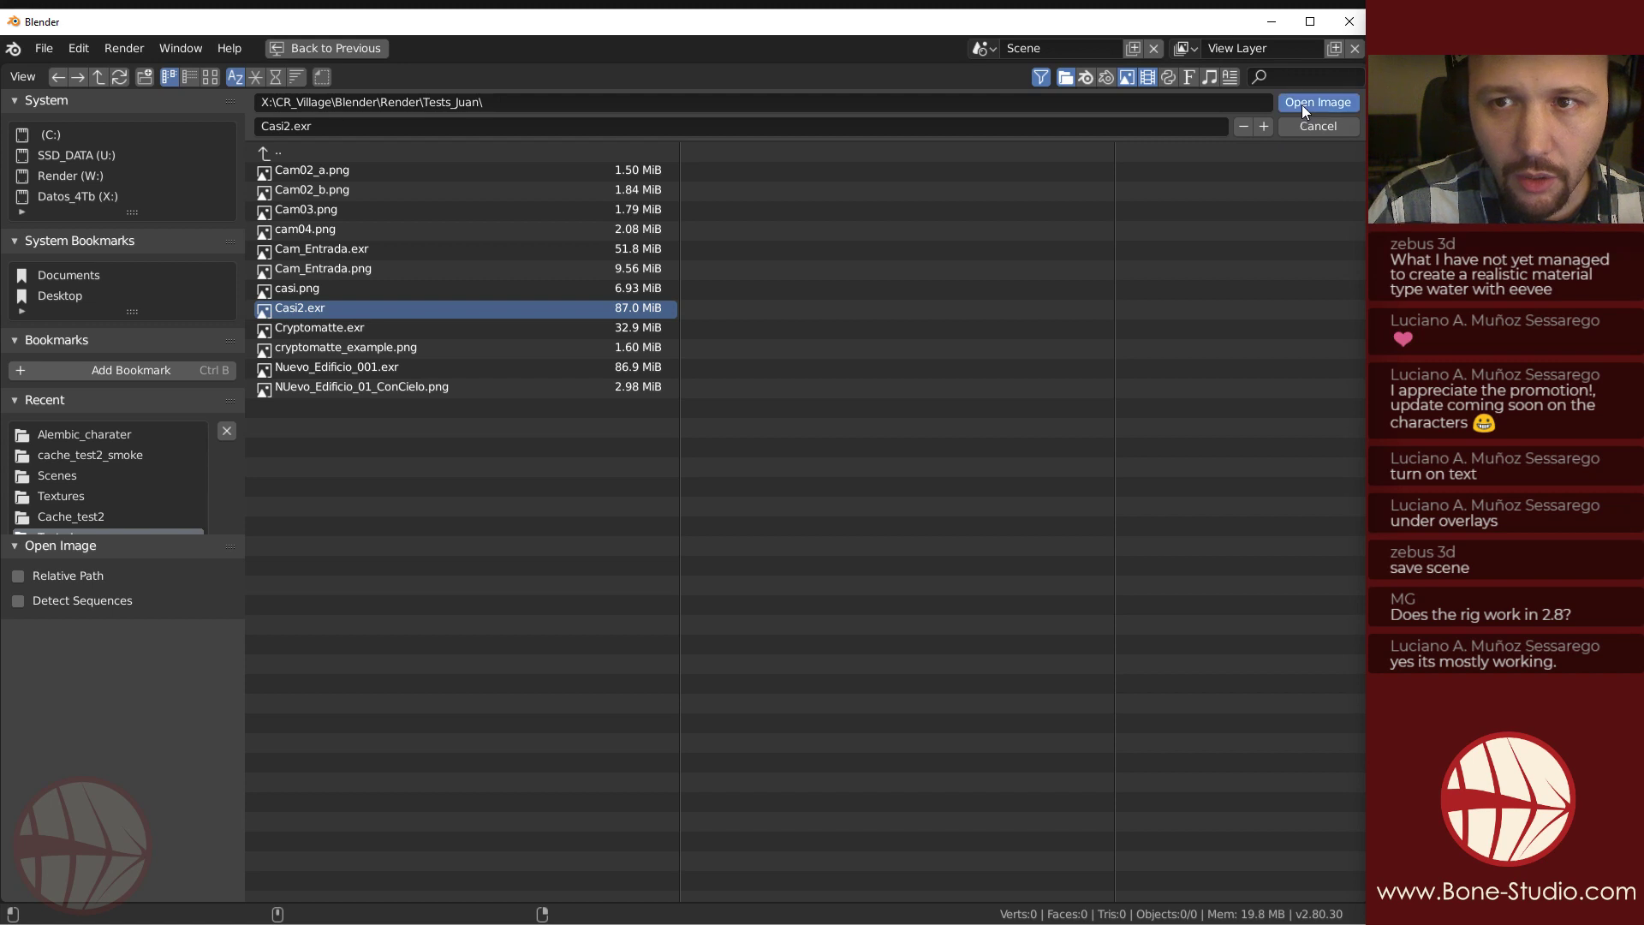
key("Return")
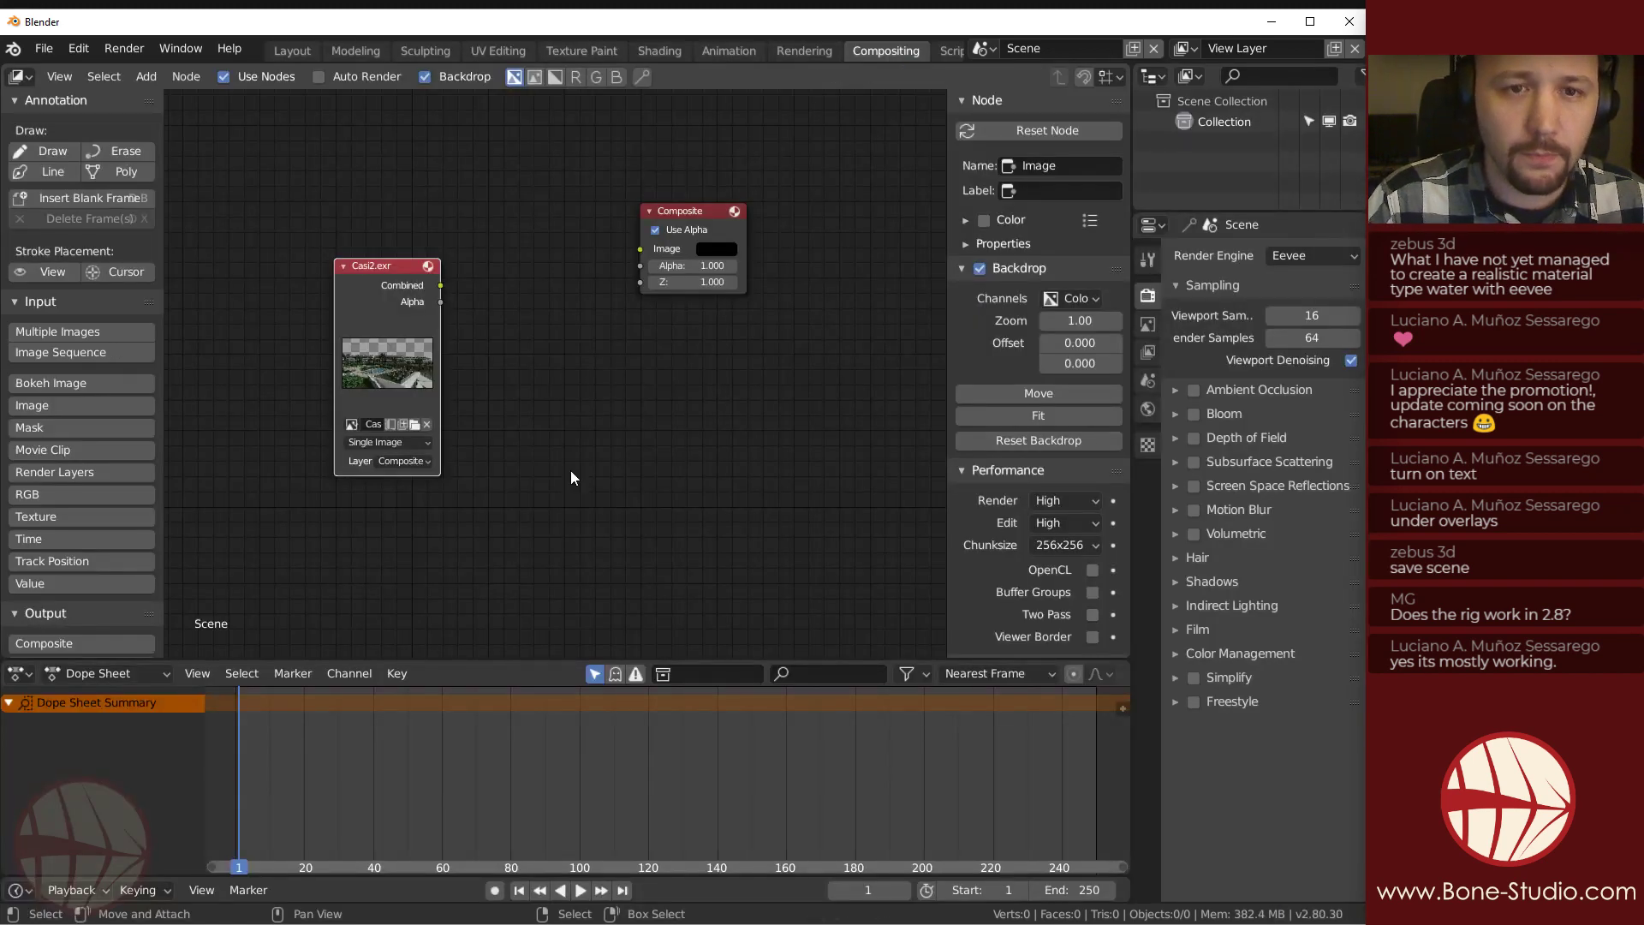
Link the Casi2.exr Combined output to the Composite node and to a new Viewer node placed below it.
left_click_drag(396, 272, 726, 211)
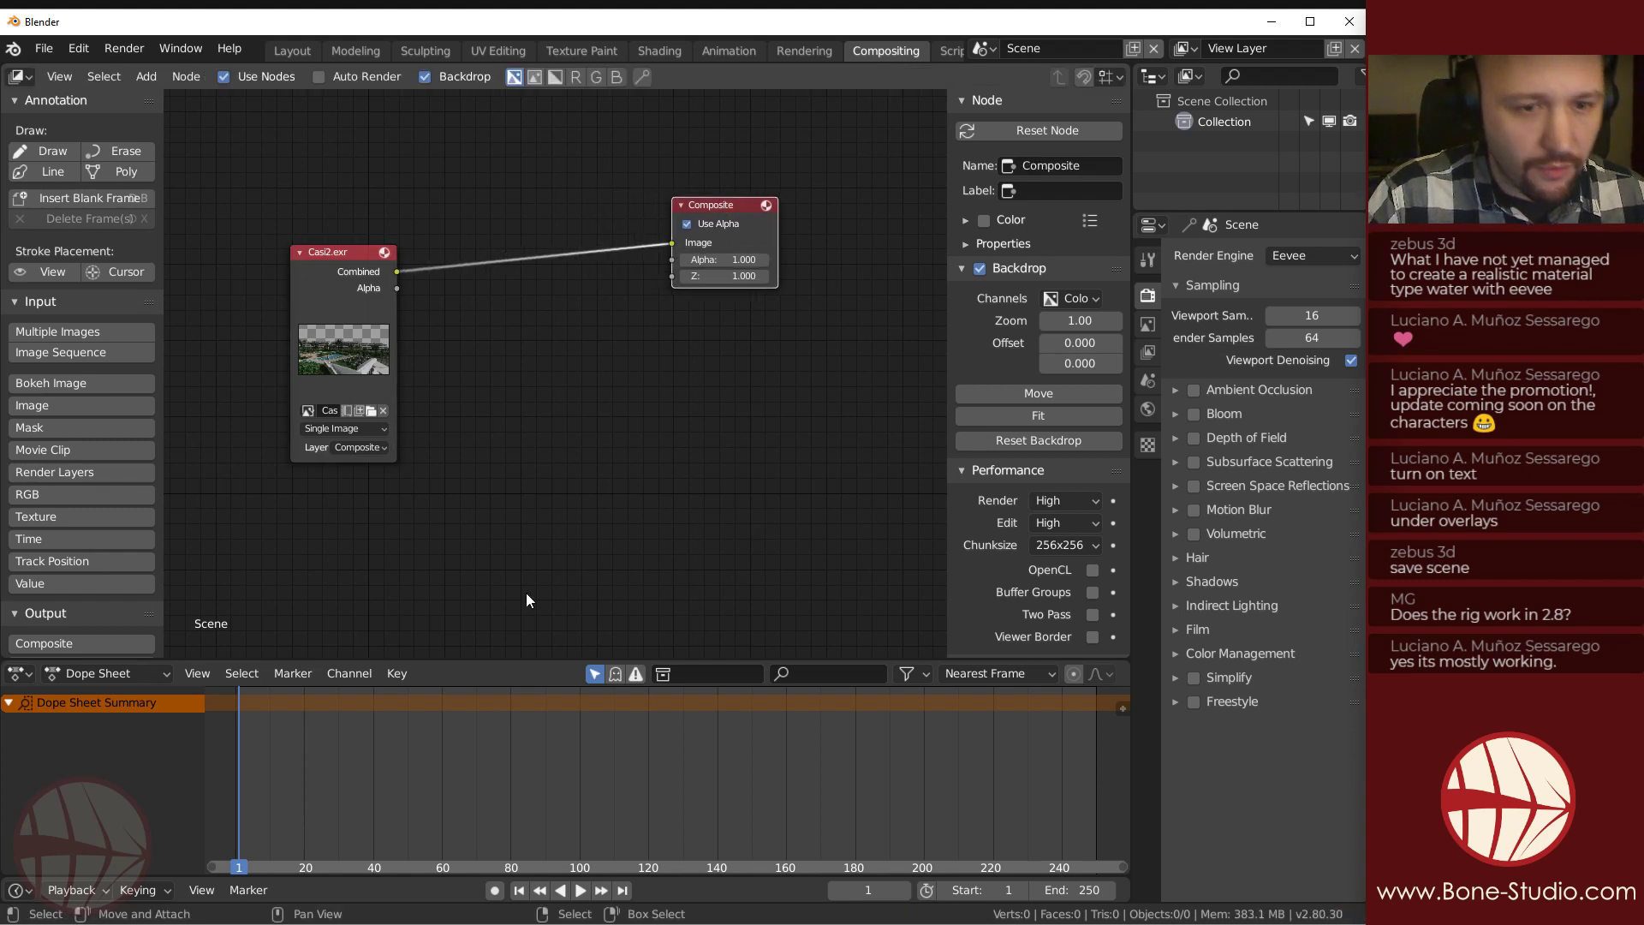
left_click(316, 271, "ctrl+shift")
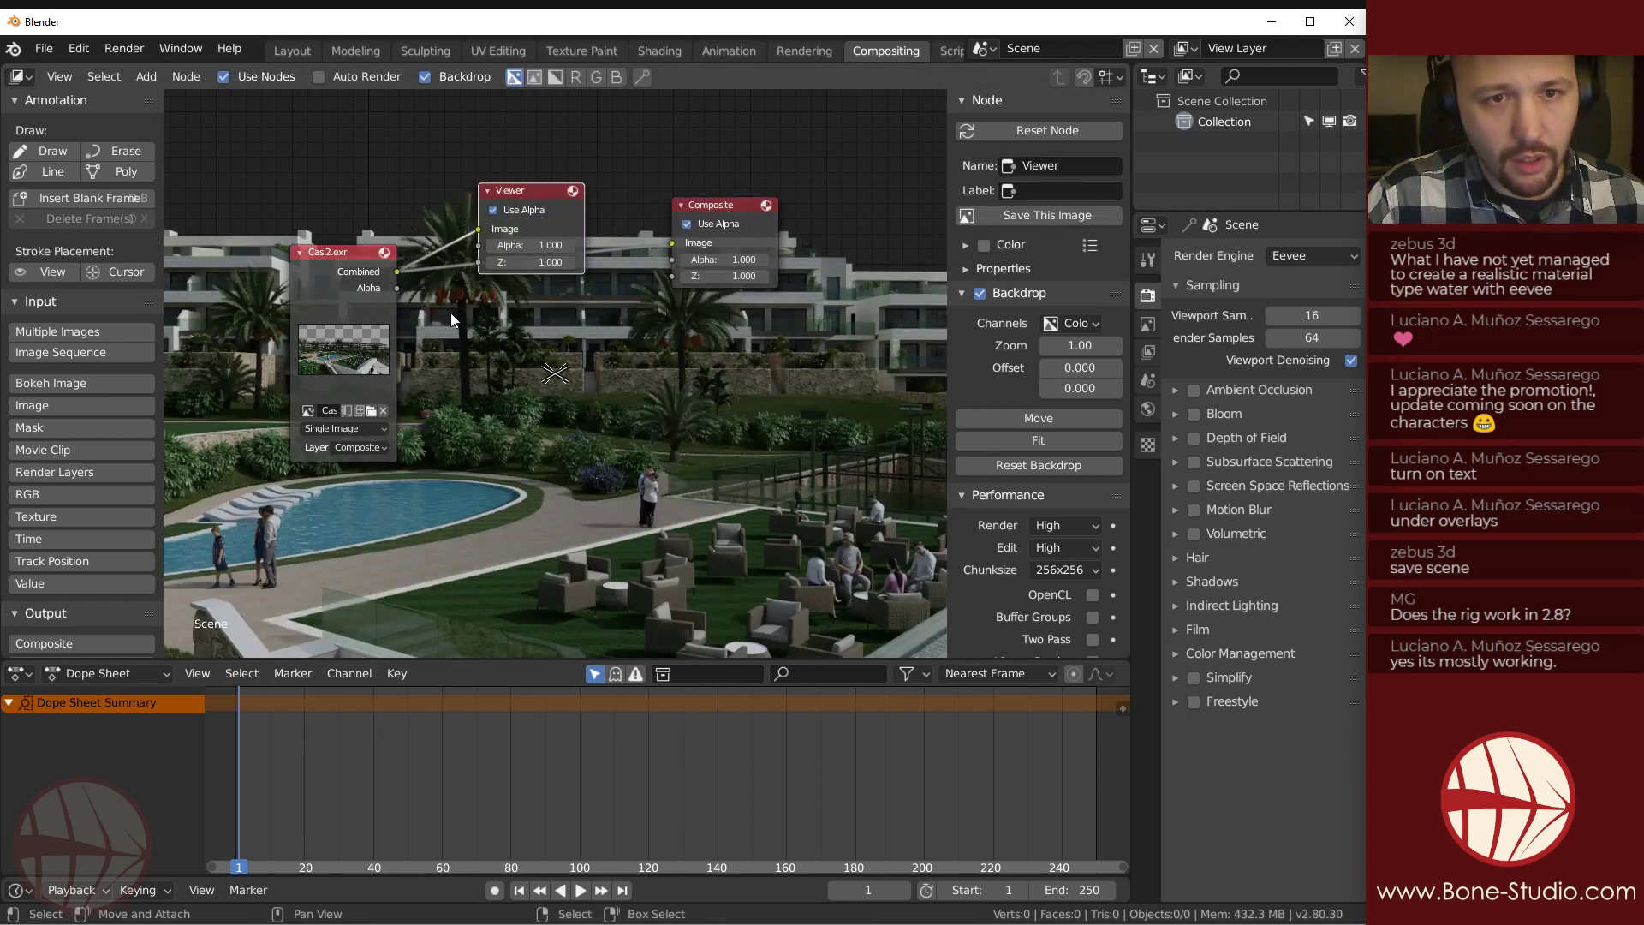
left_click_drag(534, 193, 838, 364)
Hide the node editor's sidebar and scale and shift the backdrop until the whole resort image fits behind the nodes.
scroll(563, 499, "down", 2)
scroll(563, 498, "up", 2)
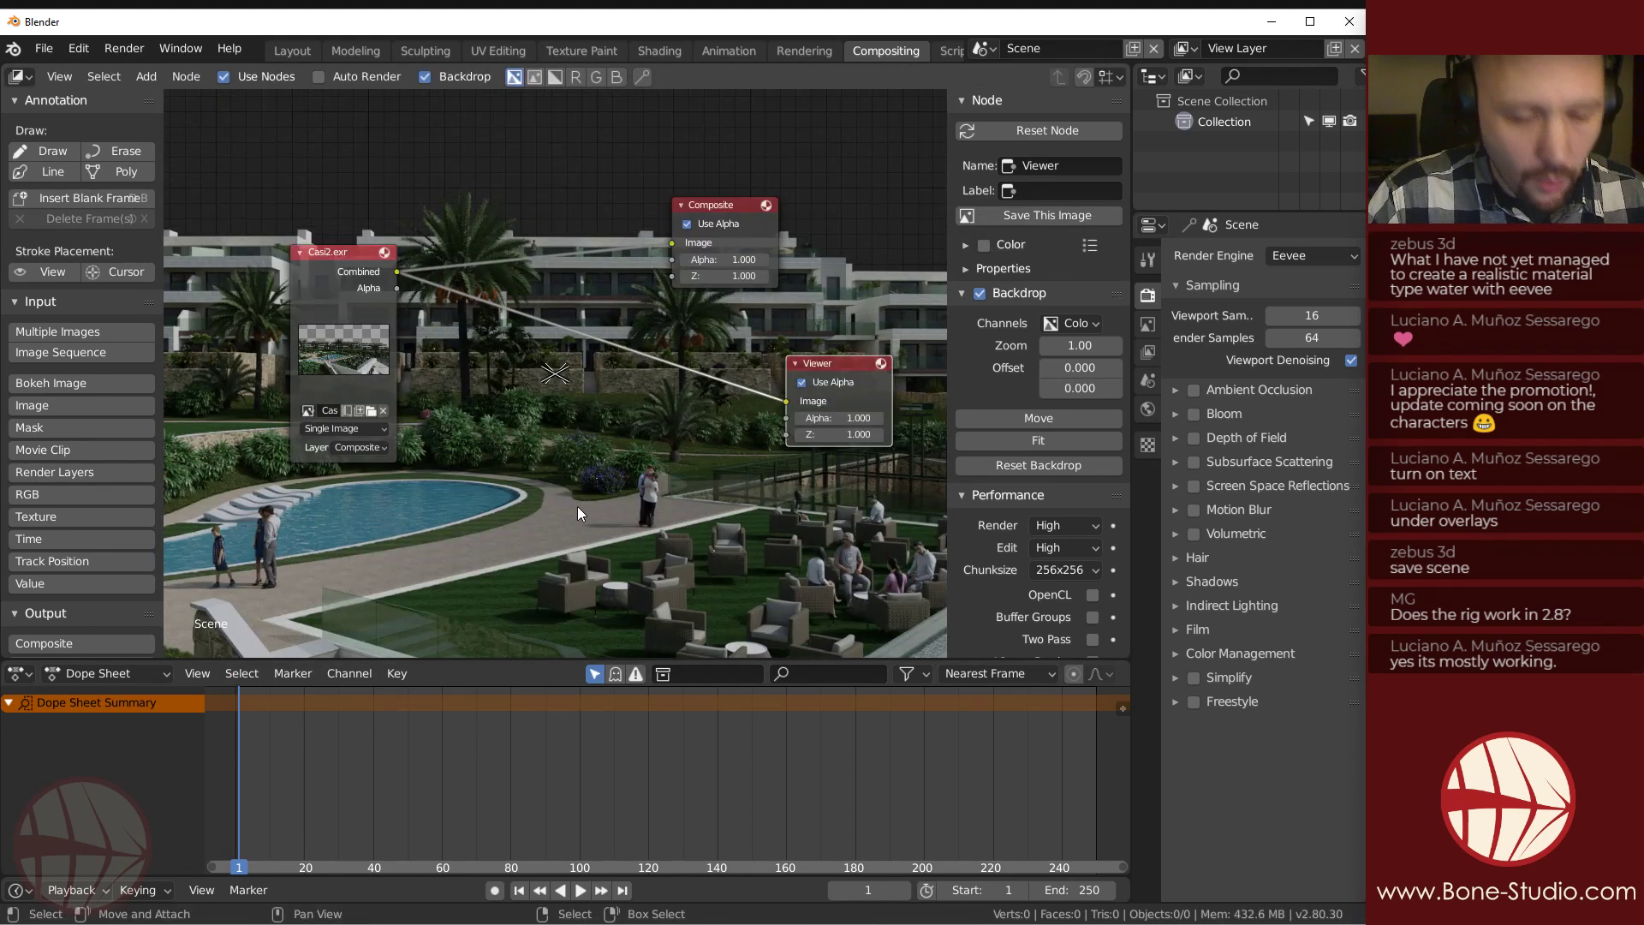
key("v")
key("v")
key("v")
key("n")
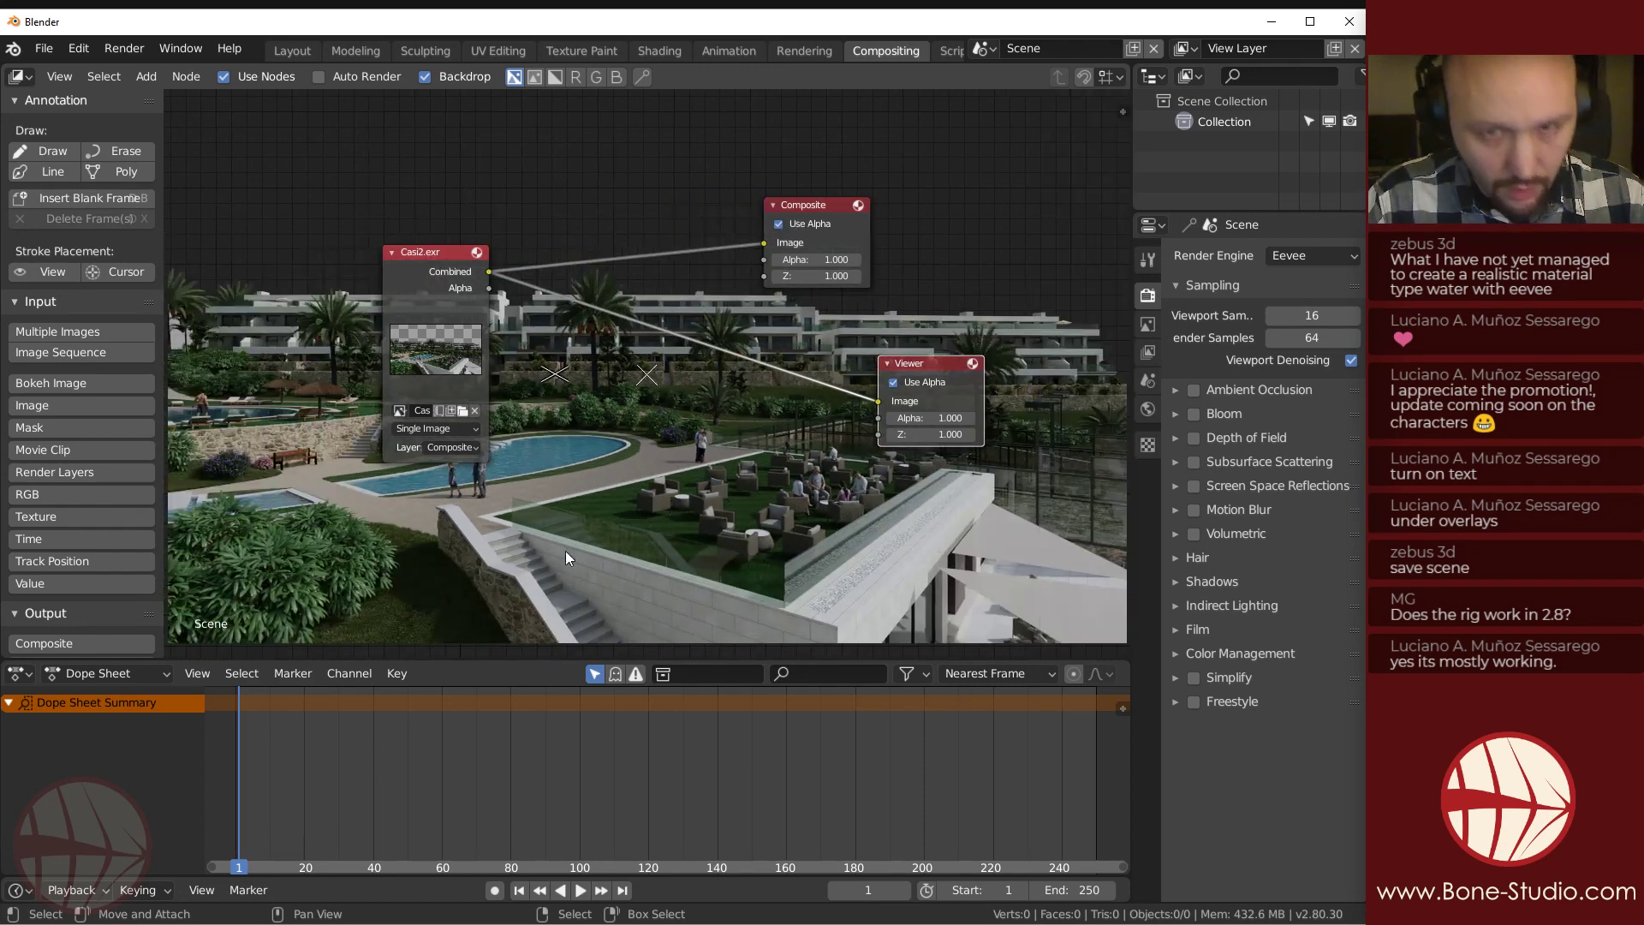
key("alt+v")
middle_click_drag(594, 615, 603, 471, "alt")
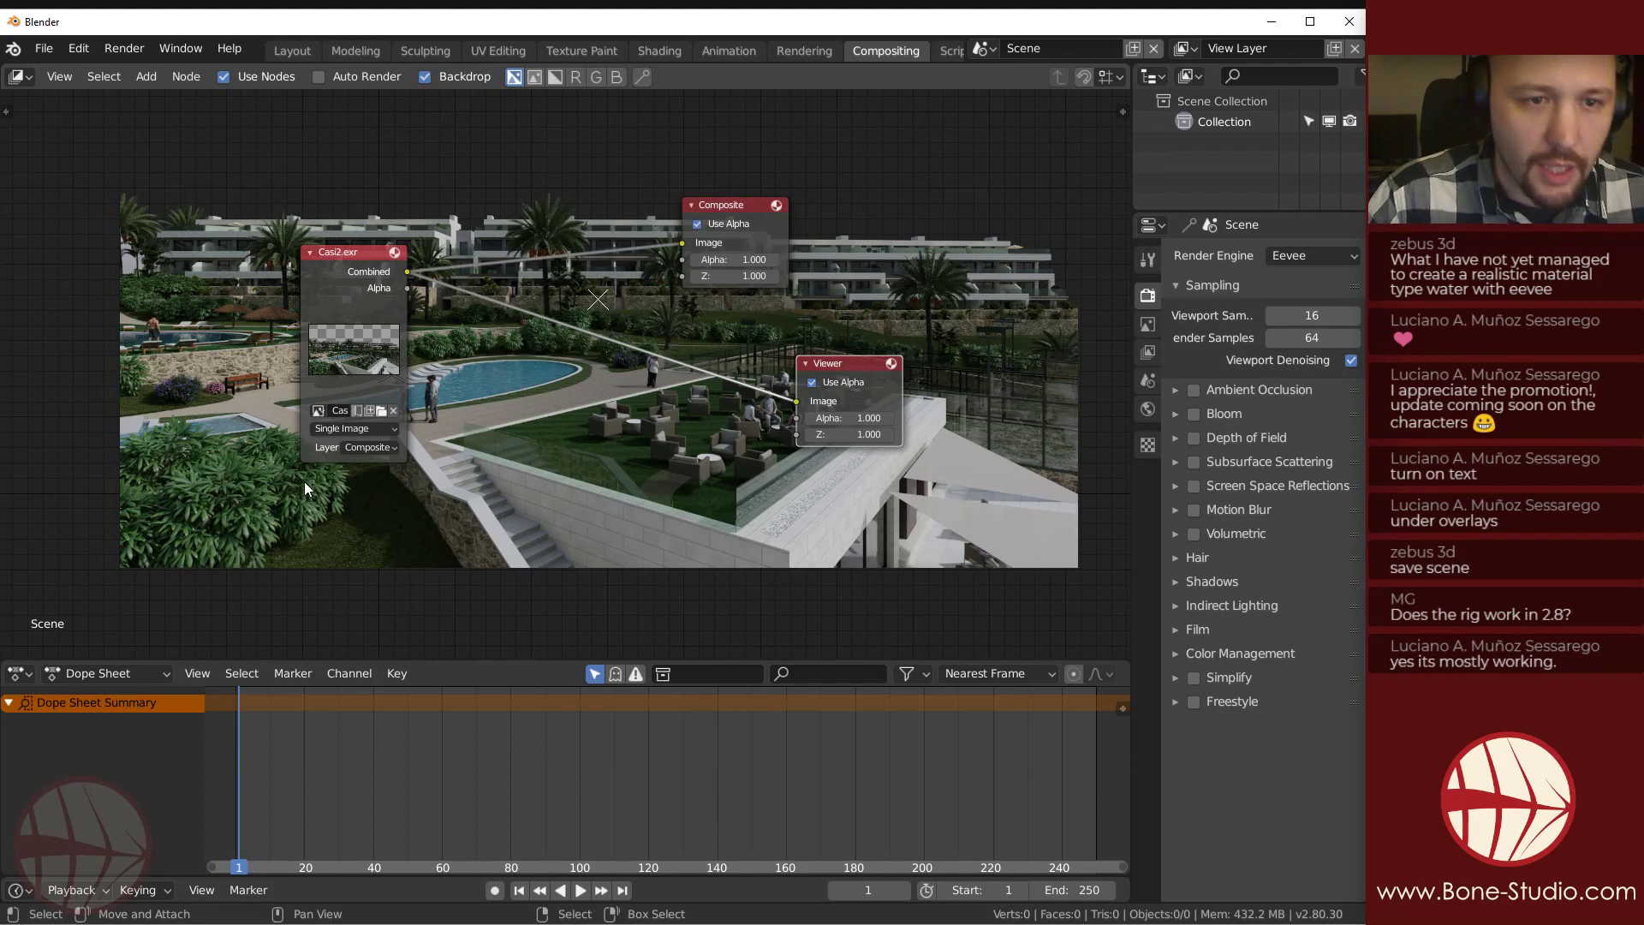
Set the Casi2.exr node's layer to RenderLayer and move the node away from the other nodes.
left_click(376, 448)
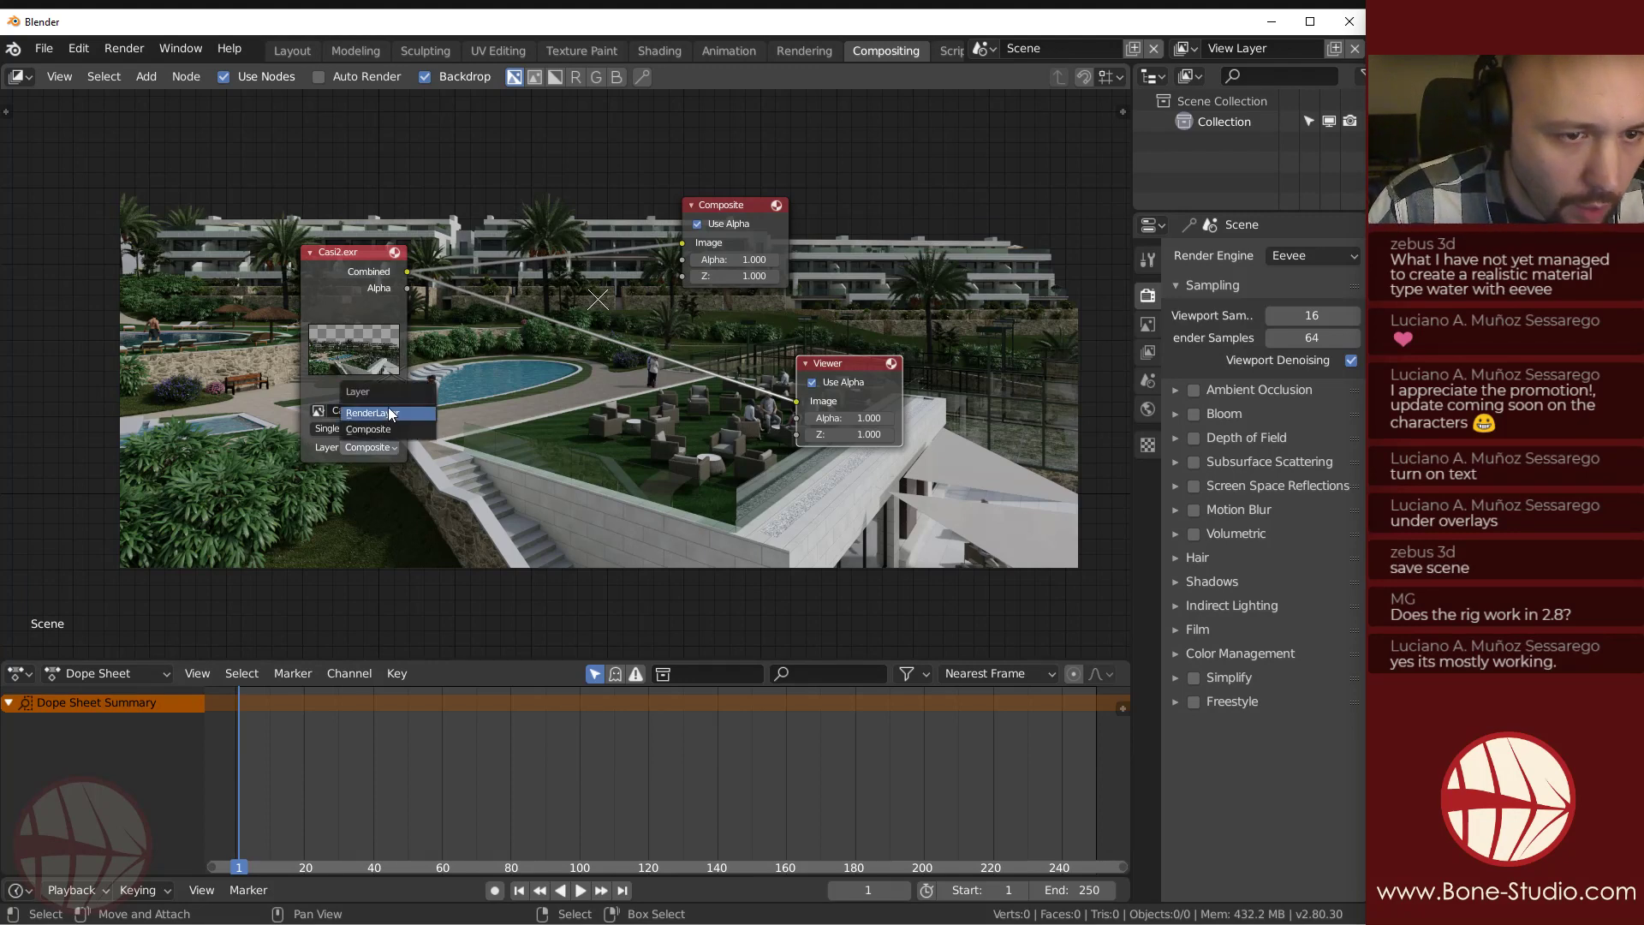
left_click(388, 413)
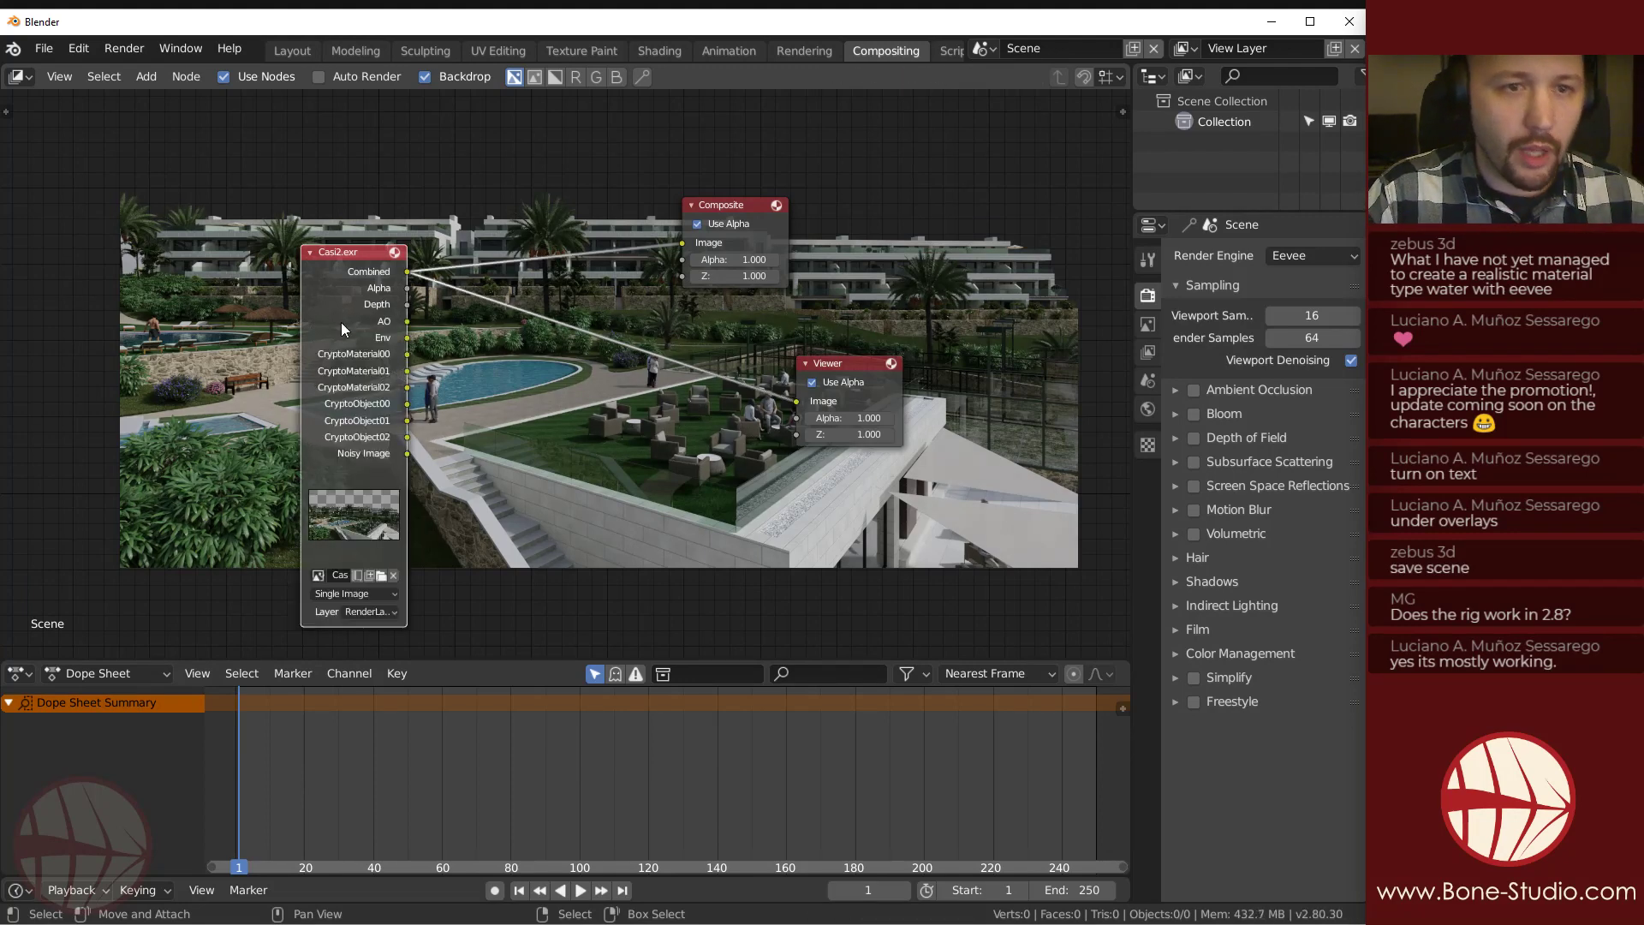
left_click_drag(341, 322, 245, 235)
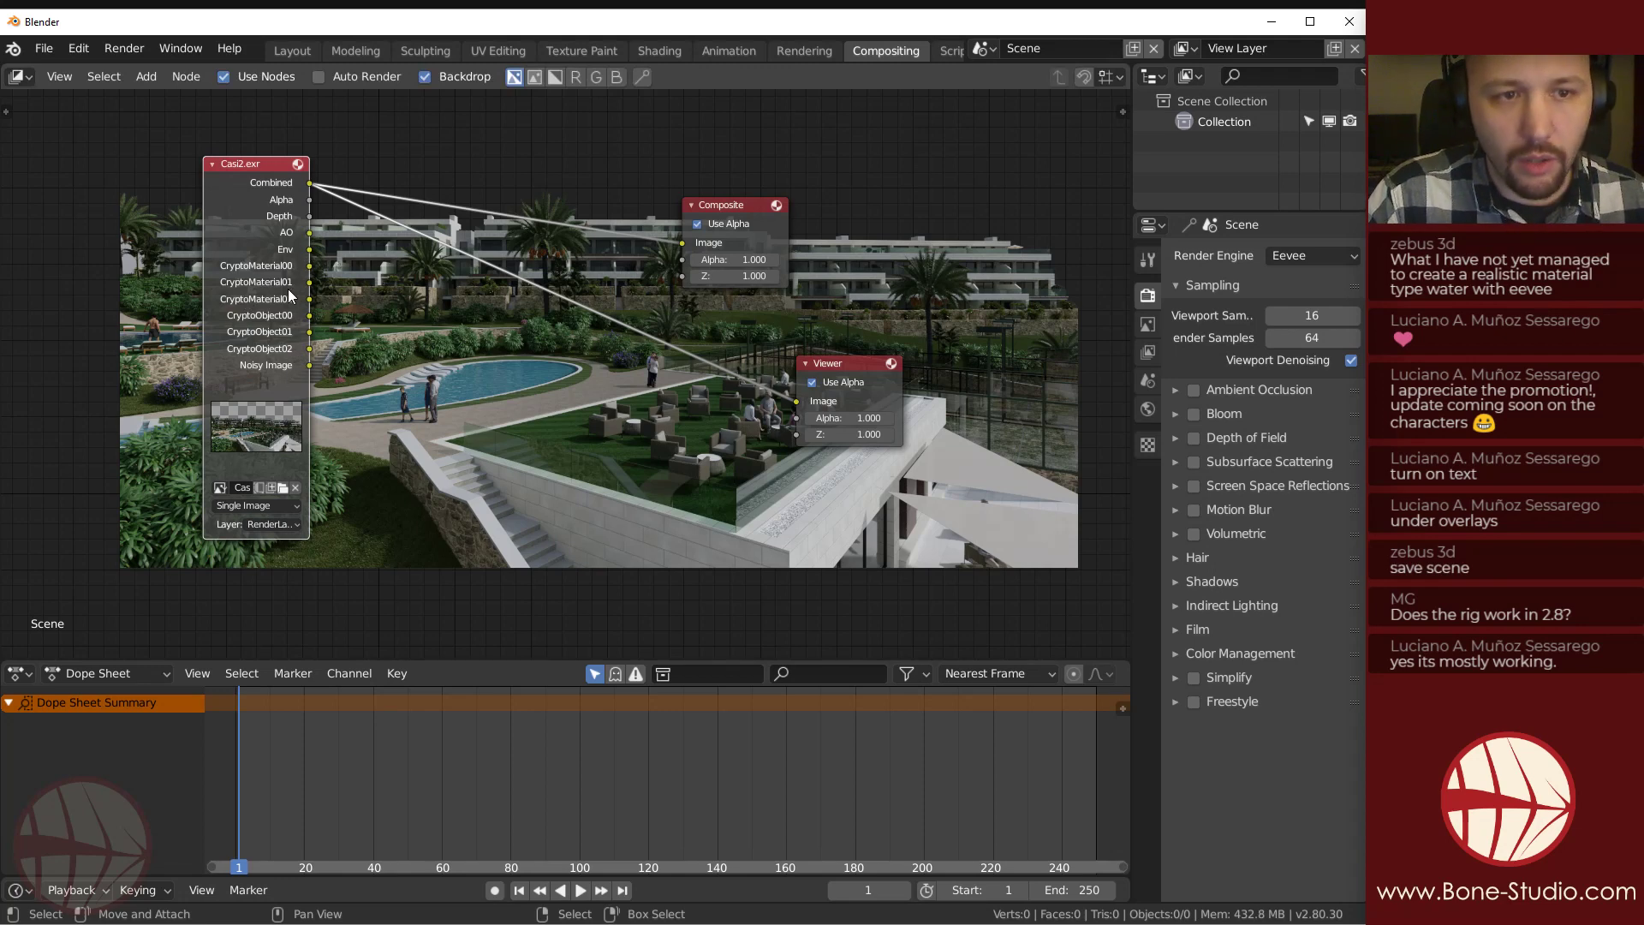
Add a Cryptomatte node and place it between the Casi2.exr and Viewer nodes.
key("shift+a")
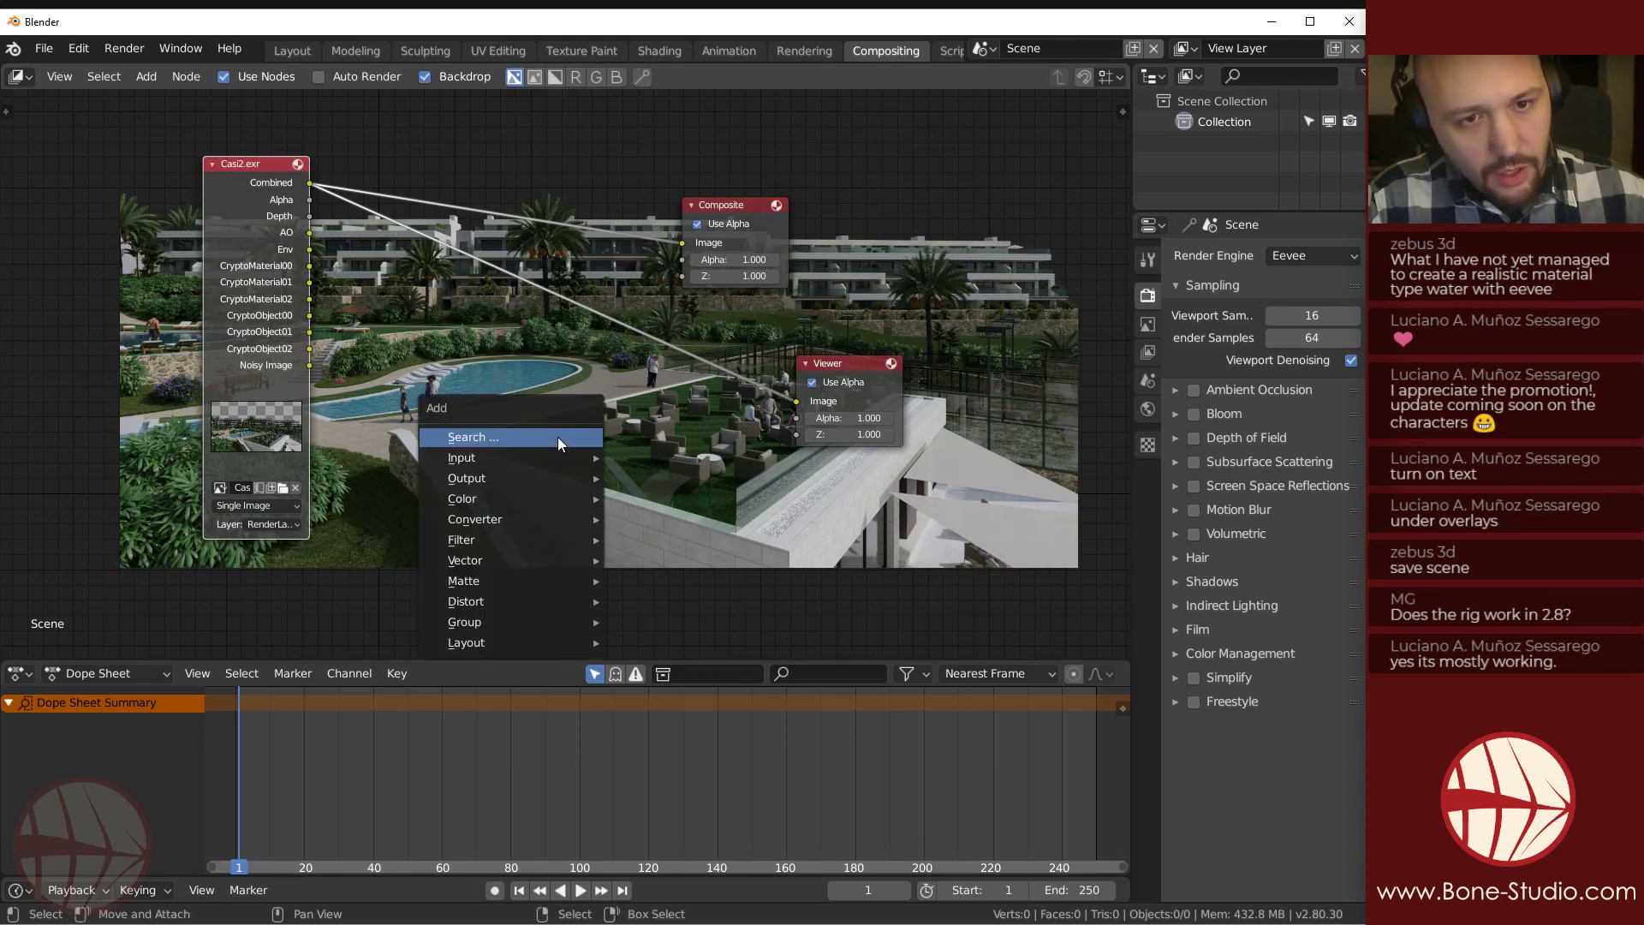
left_click(557, 437)
type("crypto")
key("Return")
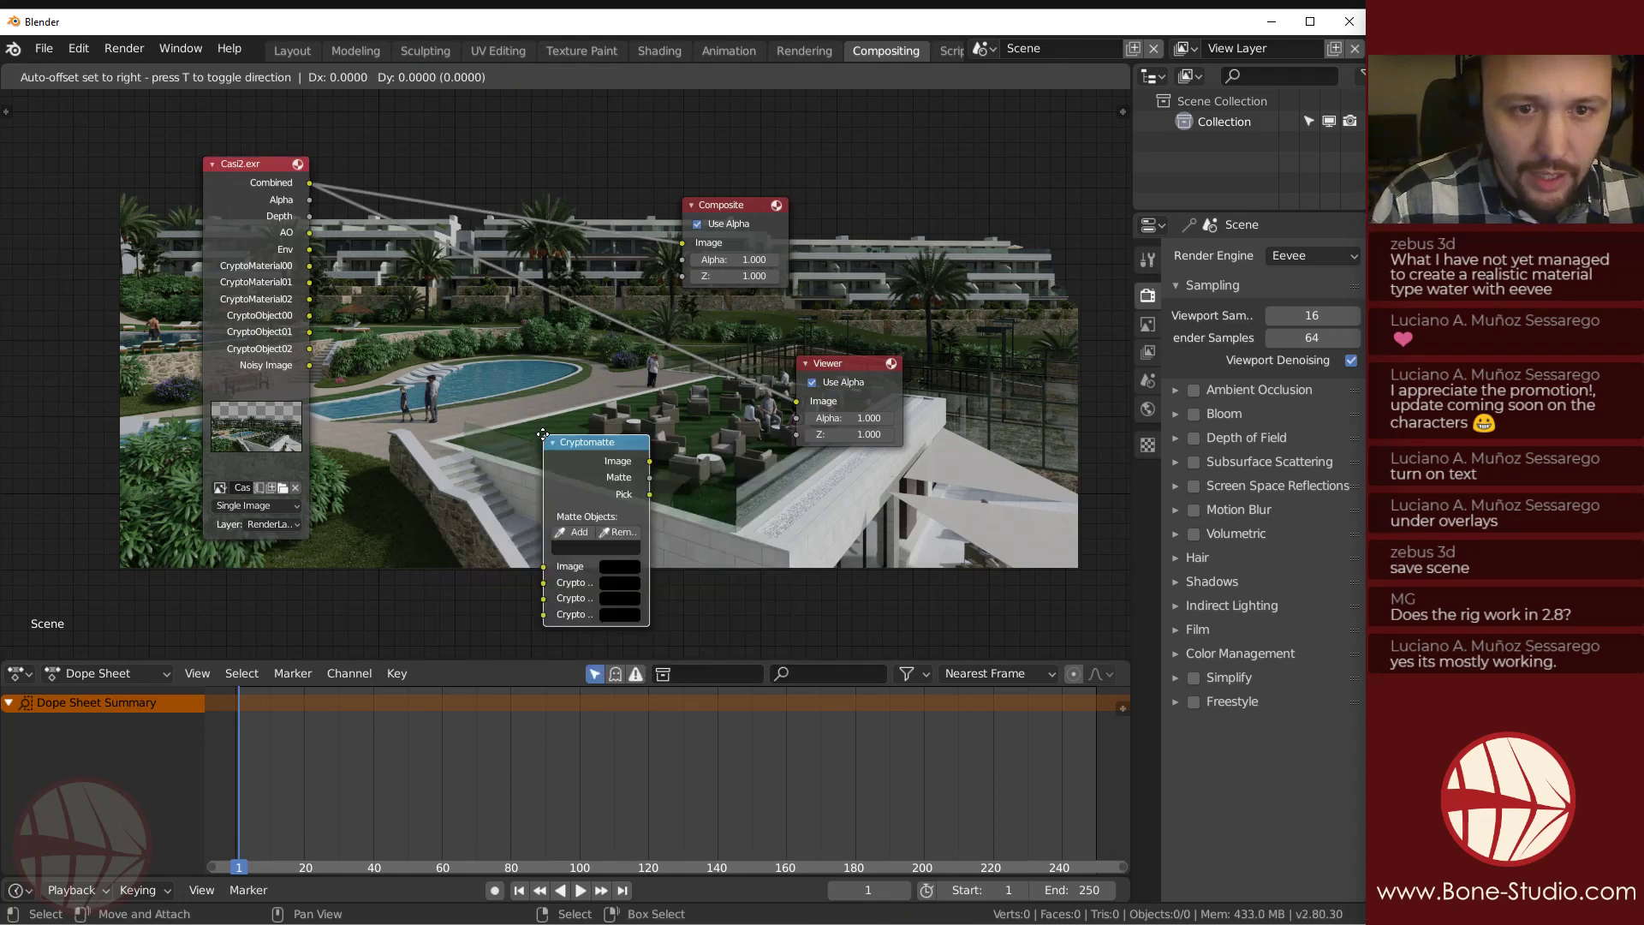
left_click(503, 404)
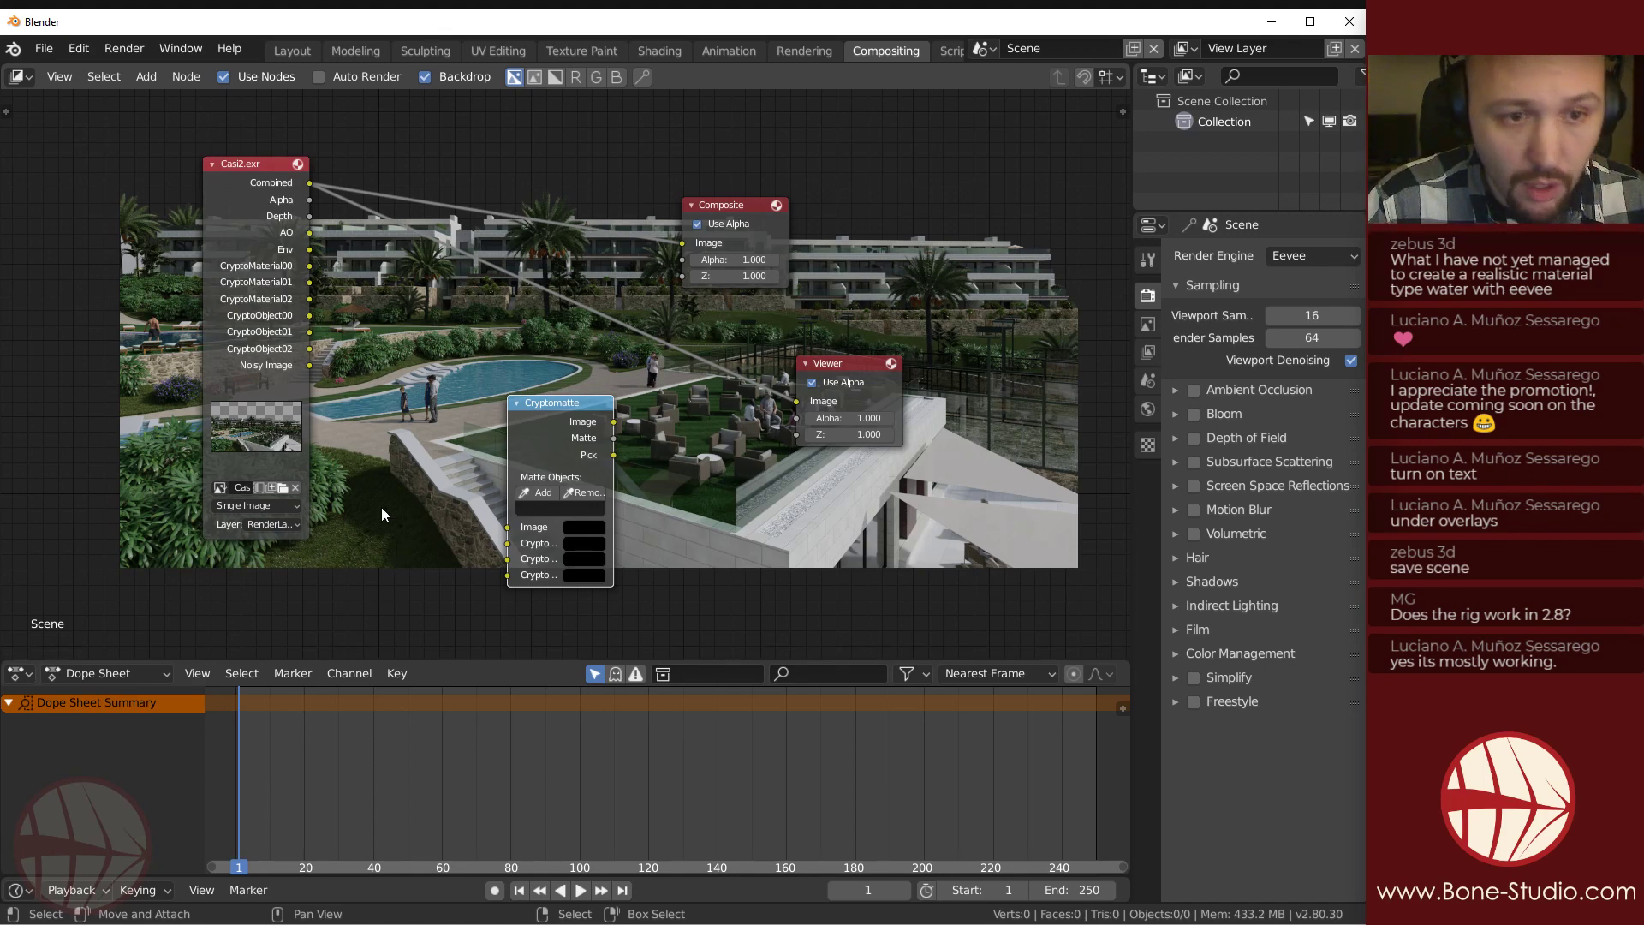
left_click_drag(543, 432, 506, 392)
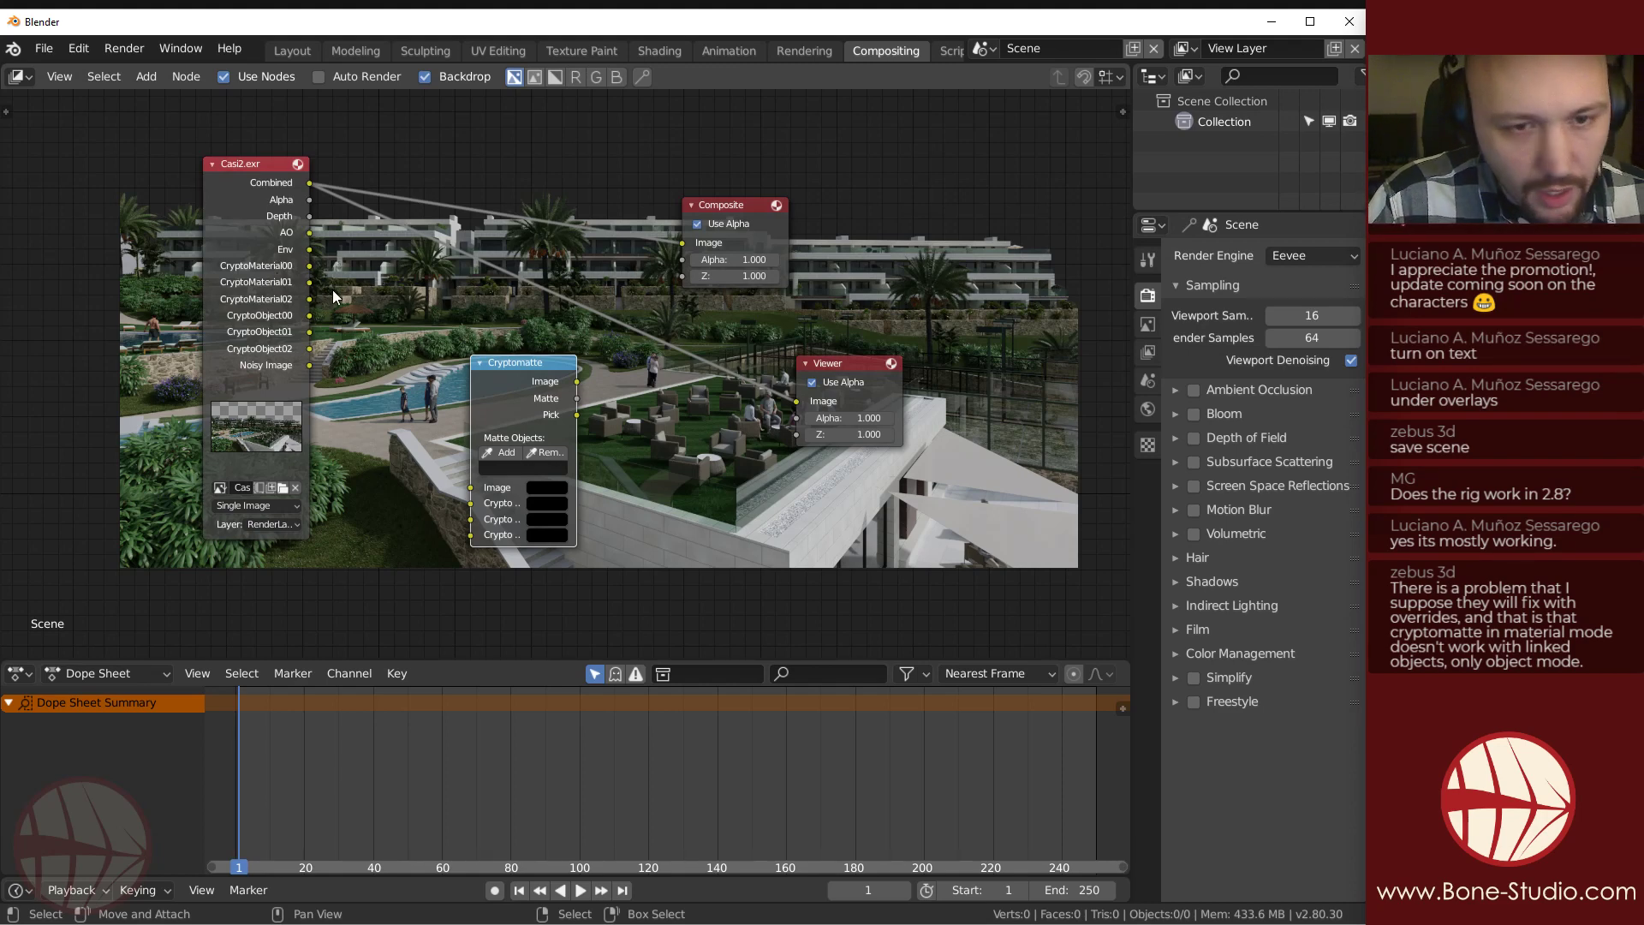
left_click_drag(515, 370, 479, 339)
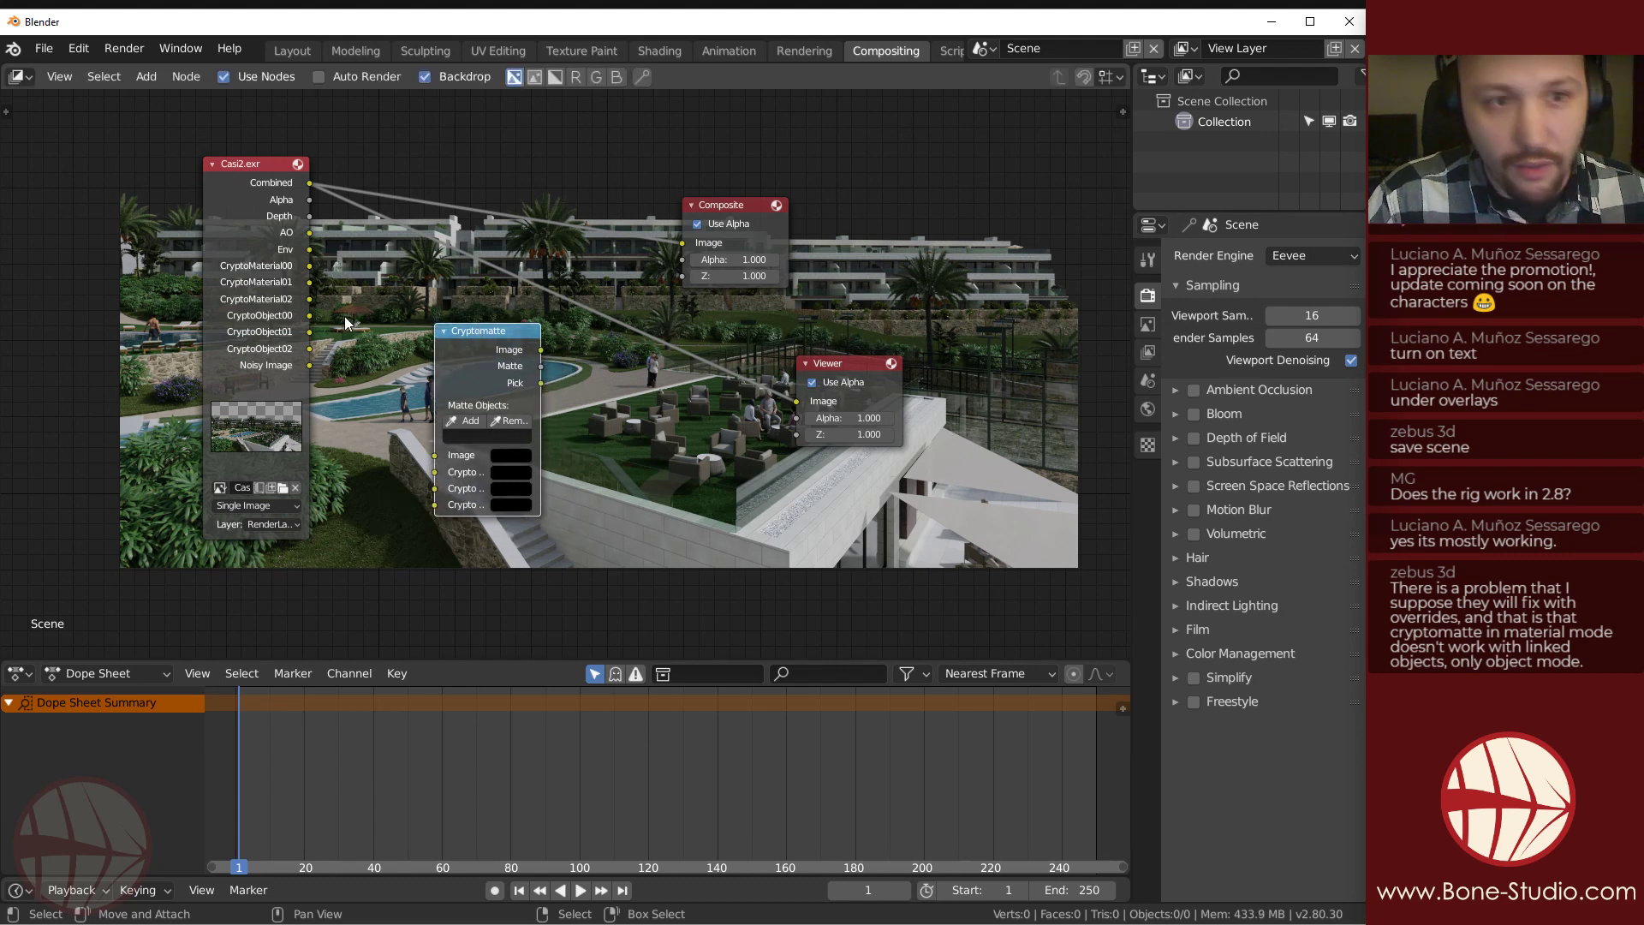
Link CryptoMaterial00, 01 and 02 to the Cryptomatte node's Crypto 00, 01 and 02 inputs, and Combined to its Image input.
left_click_drag(310, 265, 435, 471)
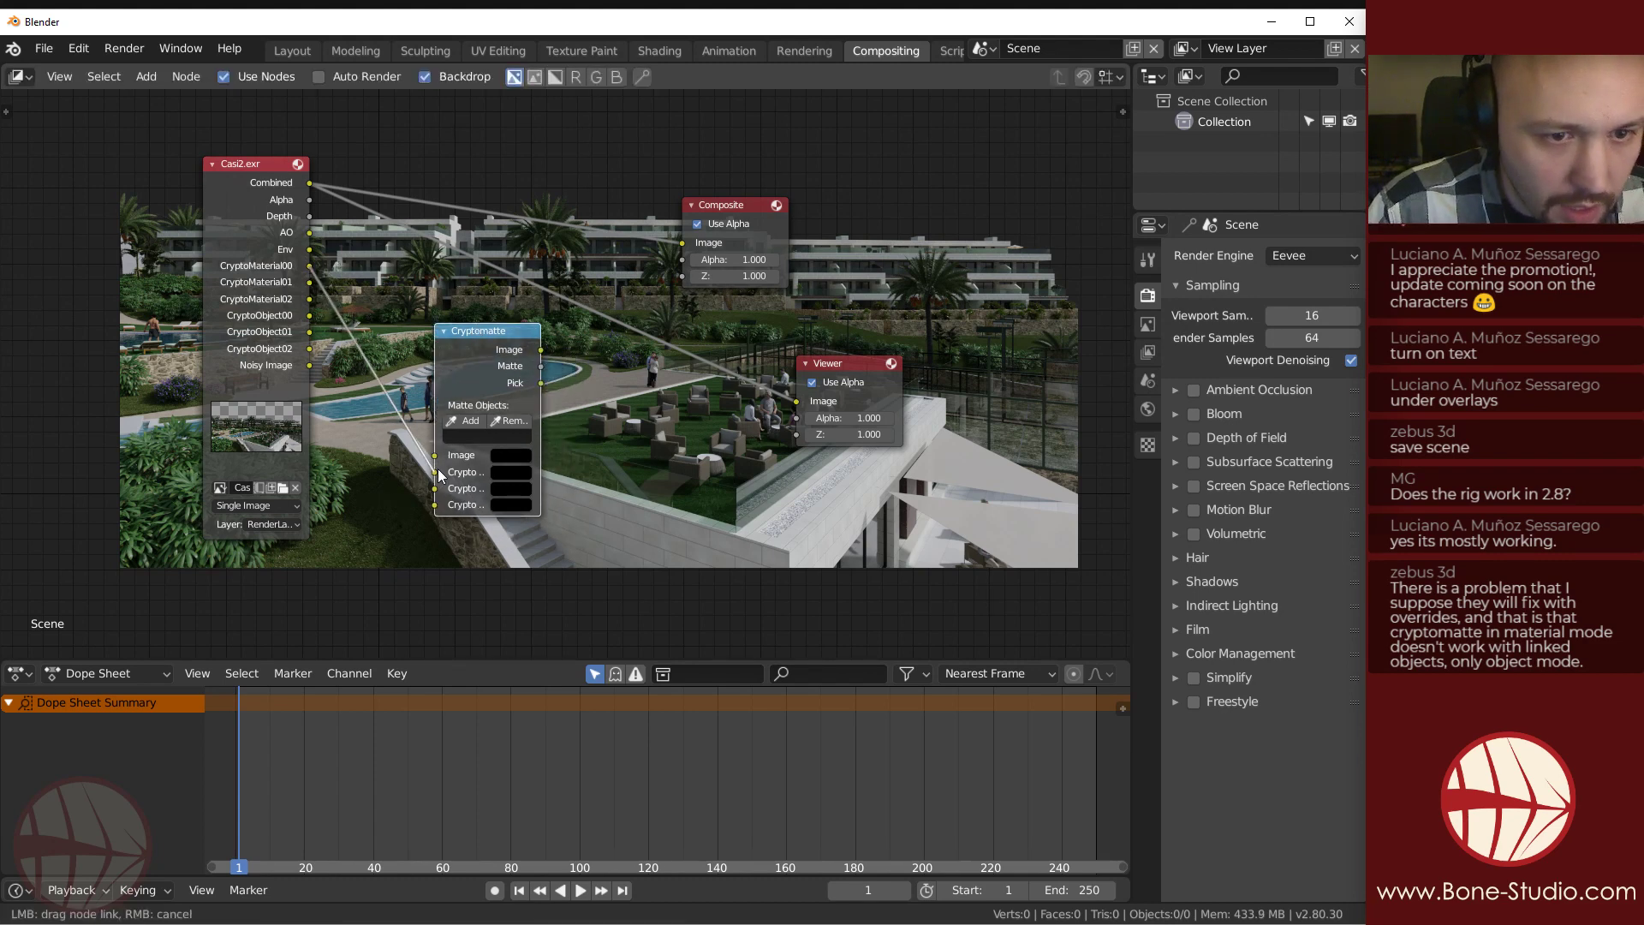
left_click_drag(310, 283, 435, 488)
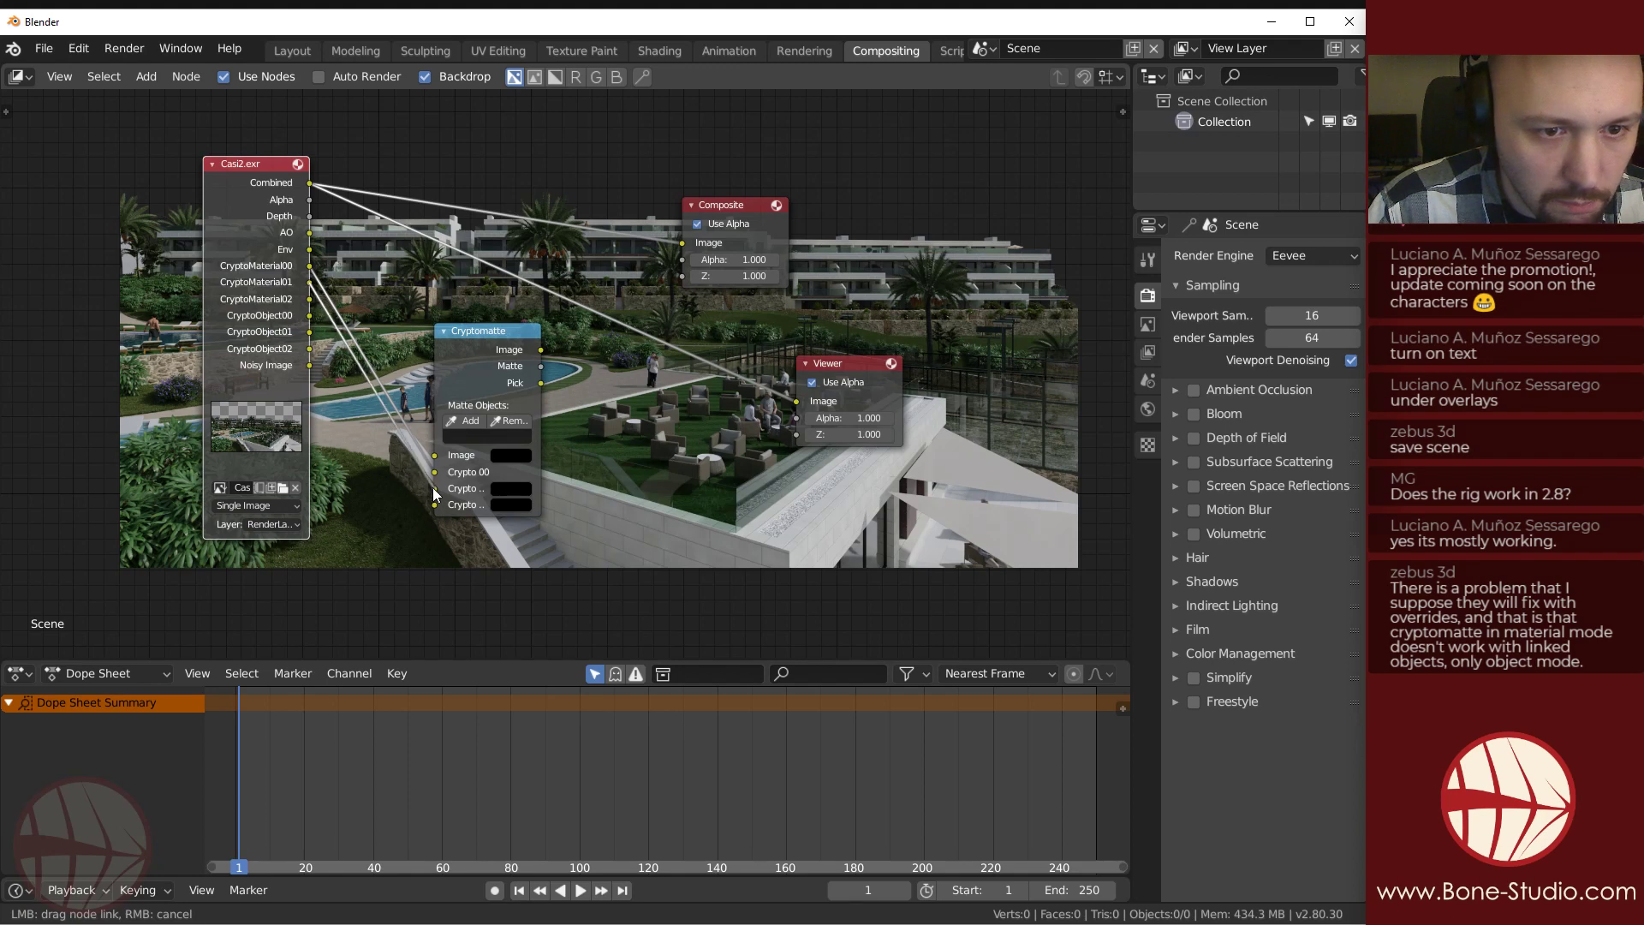
left_click_drag(310, 299, 435, 505)
left_click_drag(310, 183, 437, 454)
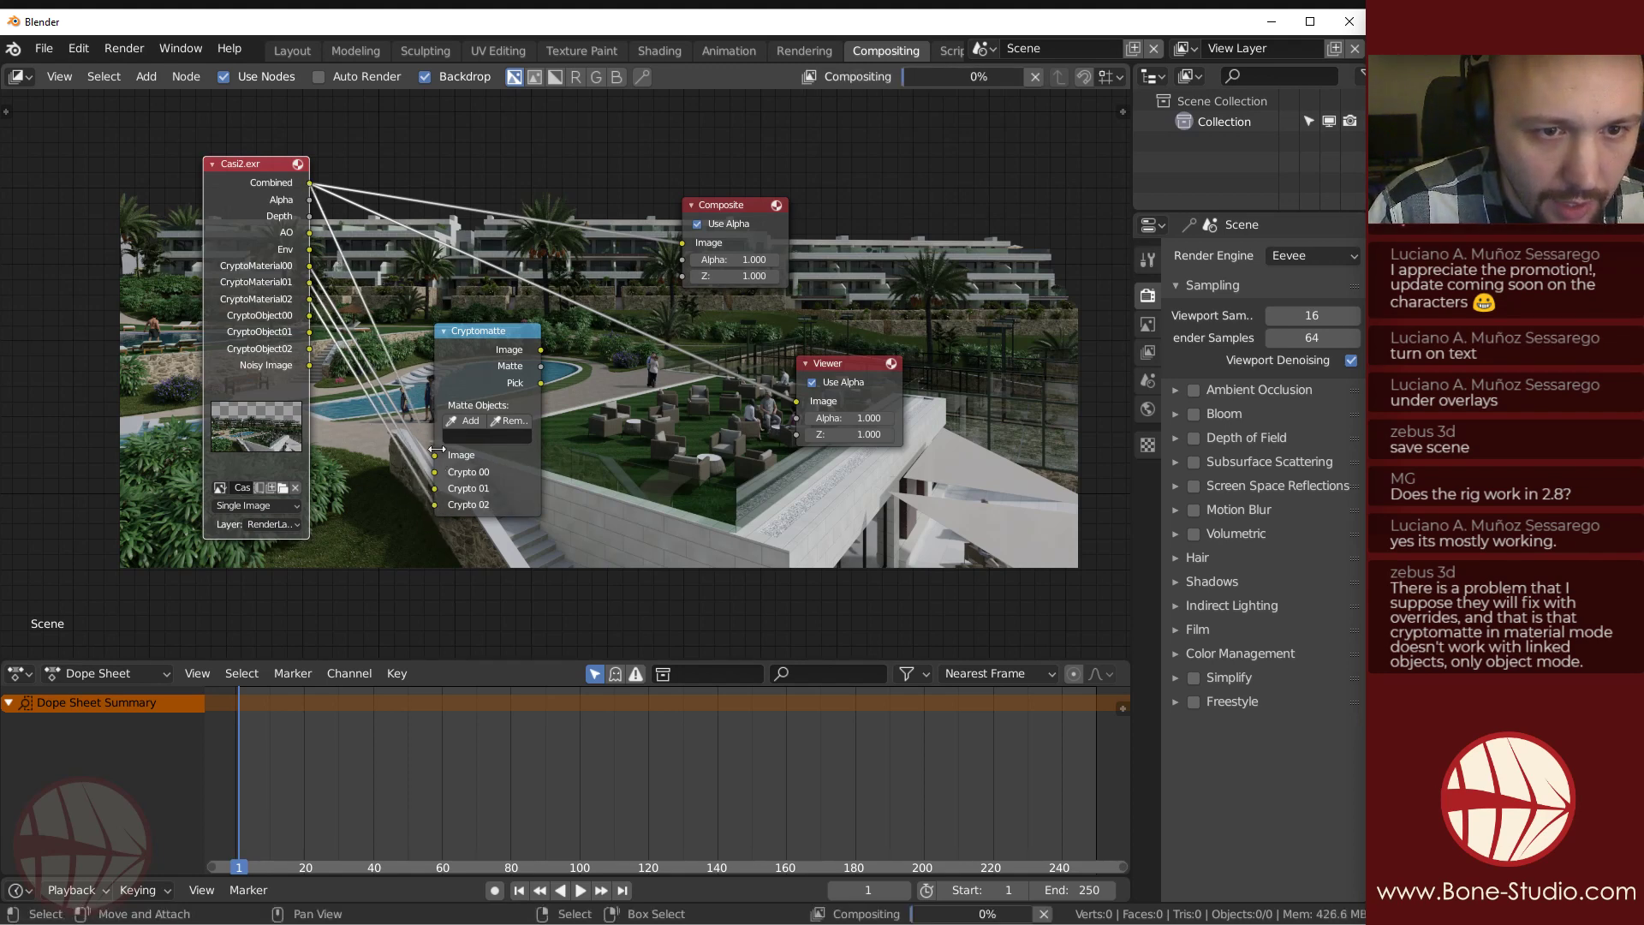
Preview the Cryptomatte node's Pick output in the viewer and reposition the node between Casi2.exr and Viewer.
left_click(456, 339, "ctrl+shift")
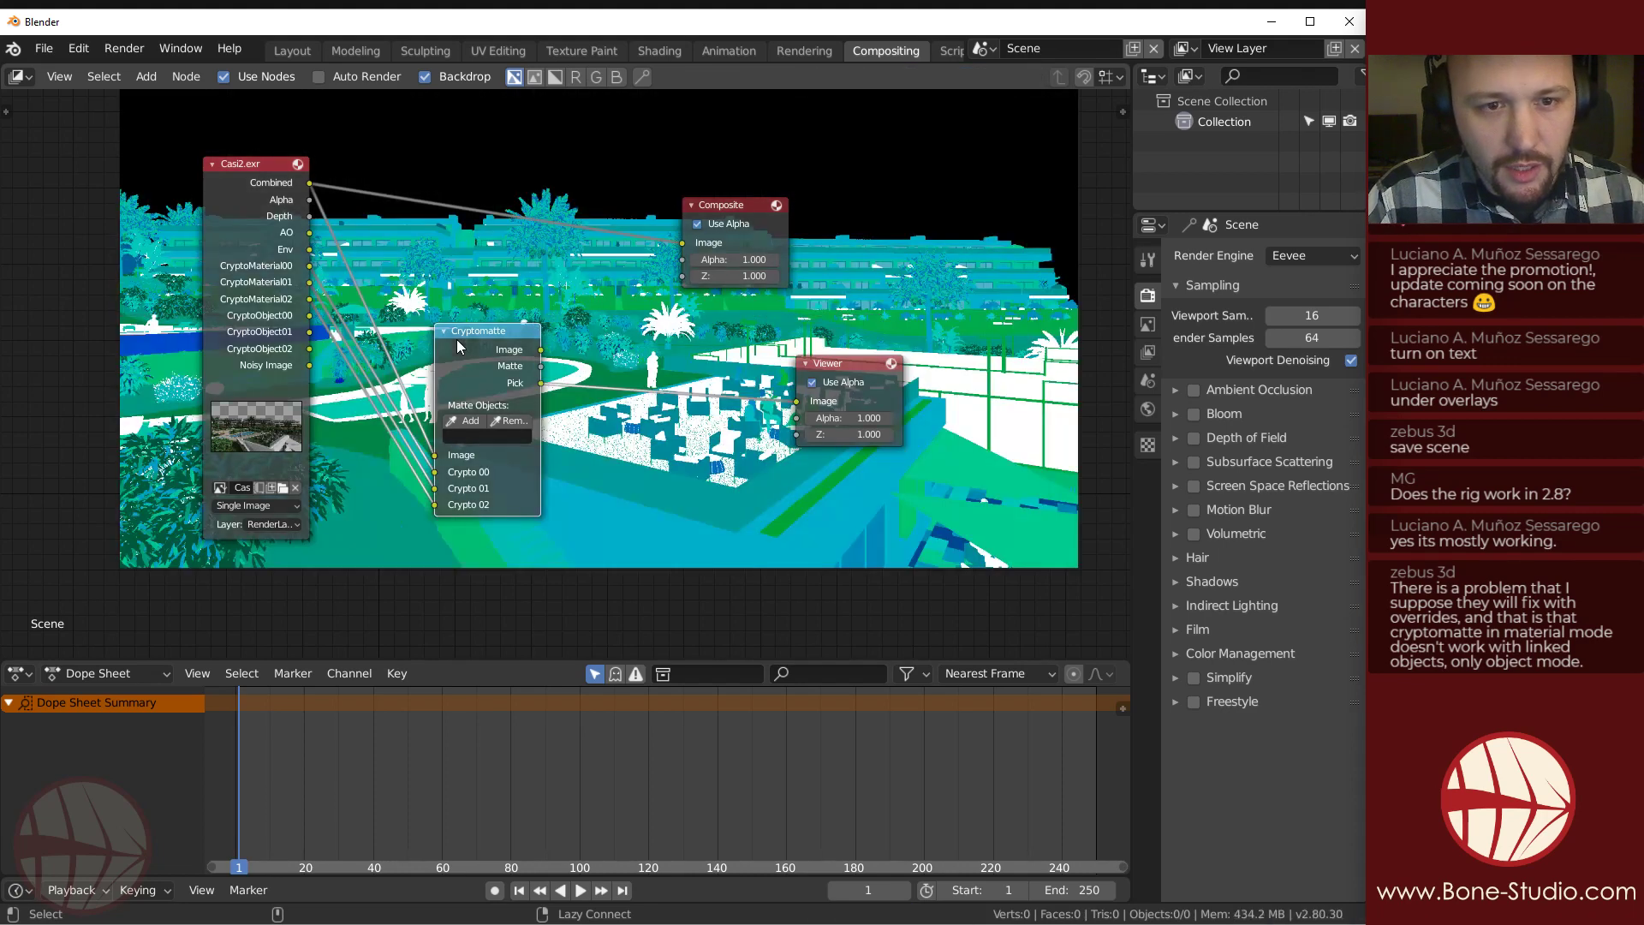
left_click_drag(469, 346, 501, 307)
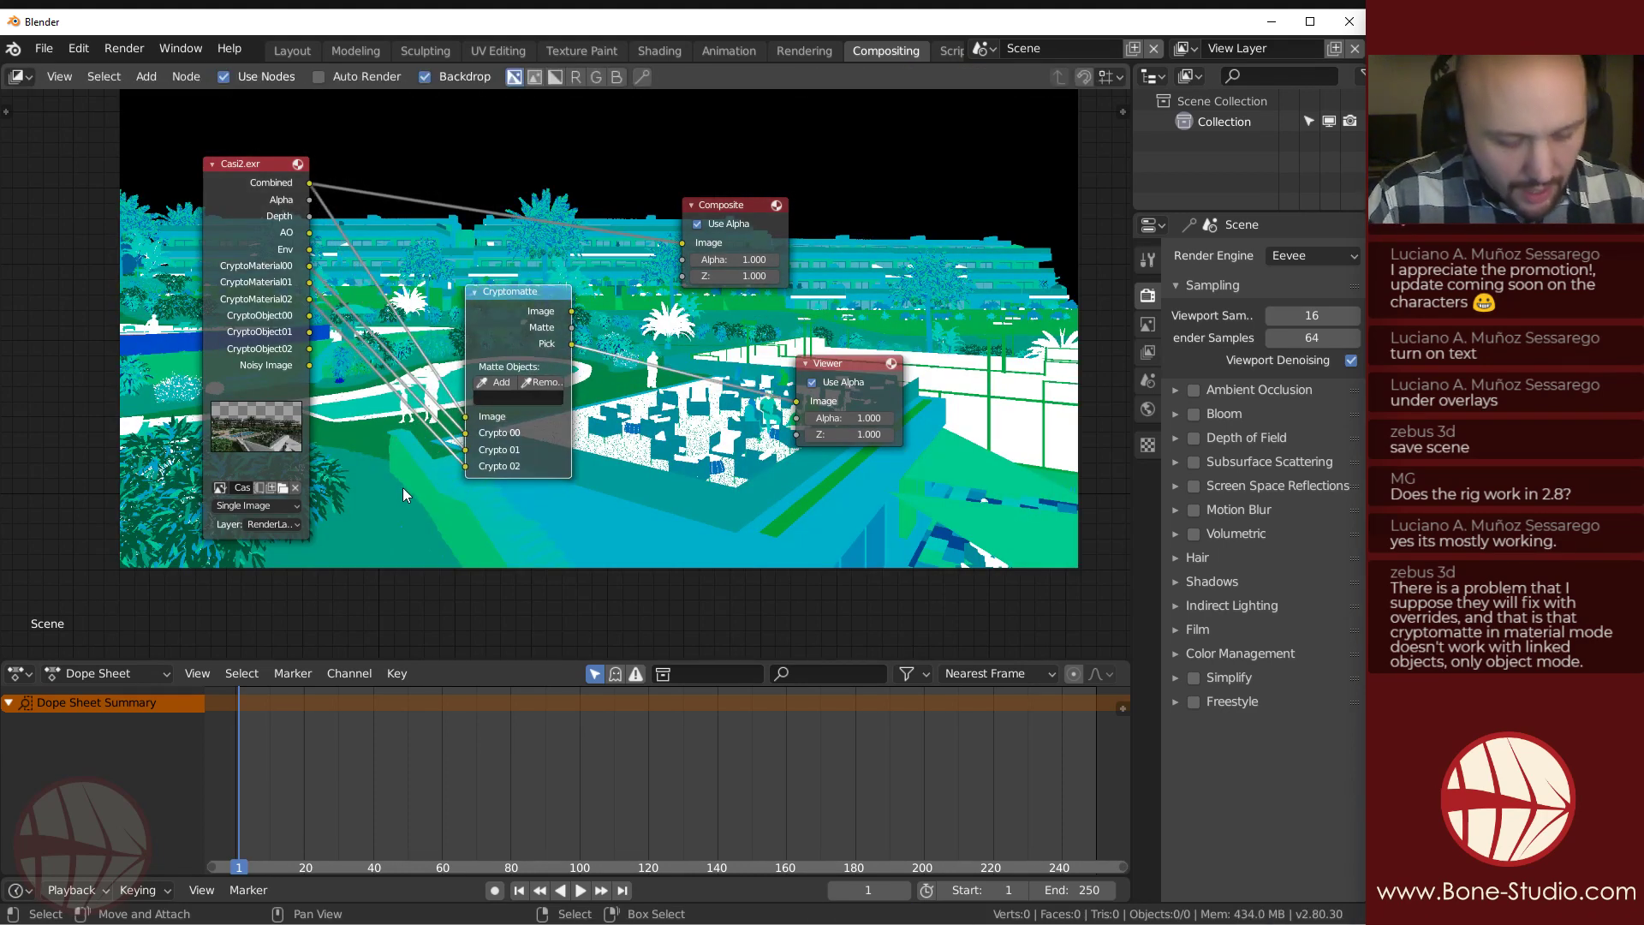
key("v")
key("v")
key("alt+v")
key("alt+v")
key("alt+v")
key("alt+v")
key("alt+v")
key("alt+v")
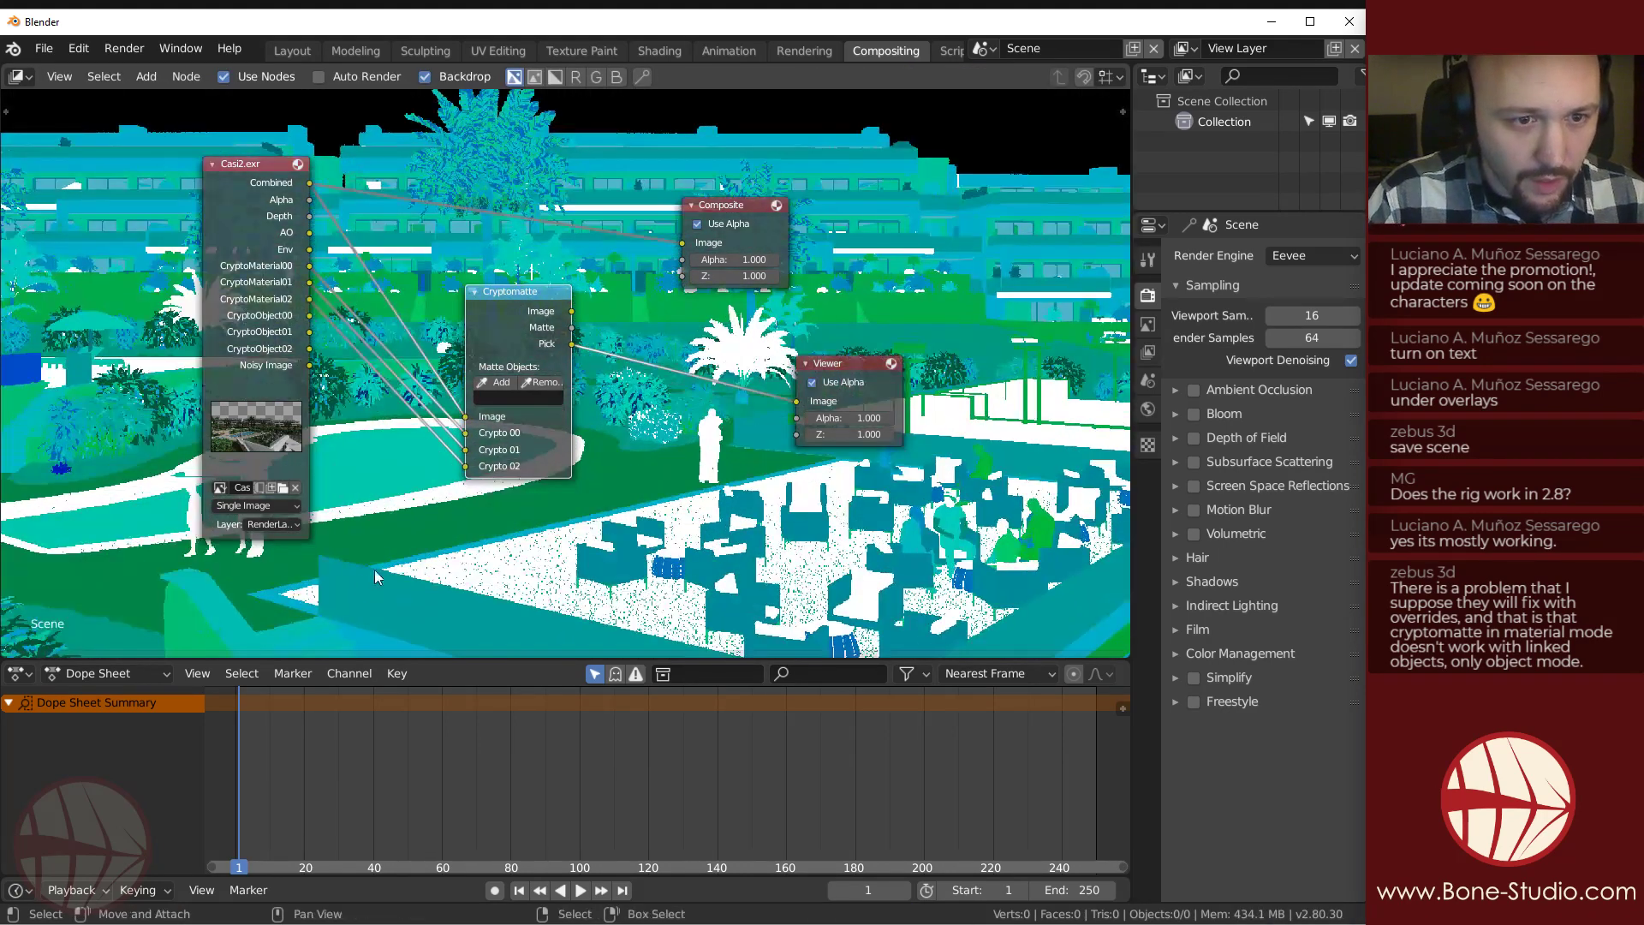
middle_click_drag(374, 569, 649, 273, "alt")
middle_click_drag(404, 529, 408, 449)
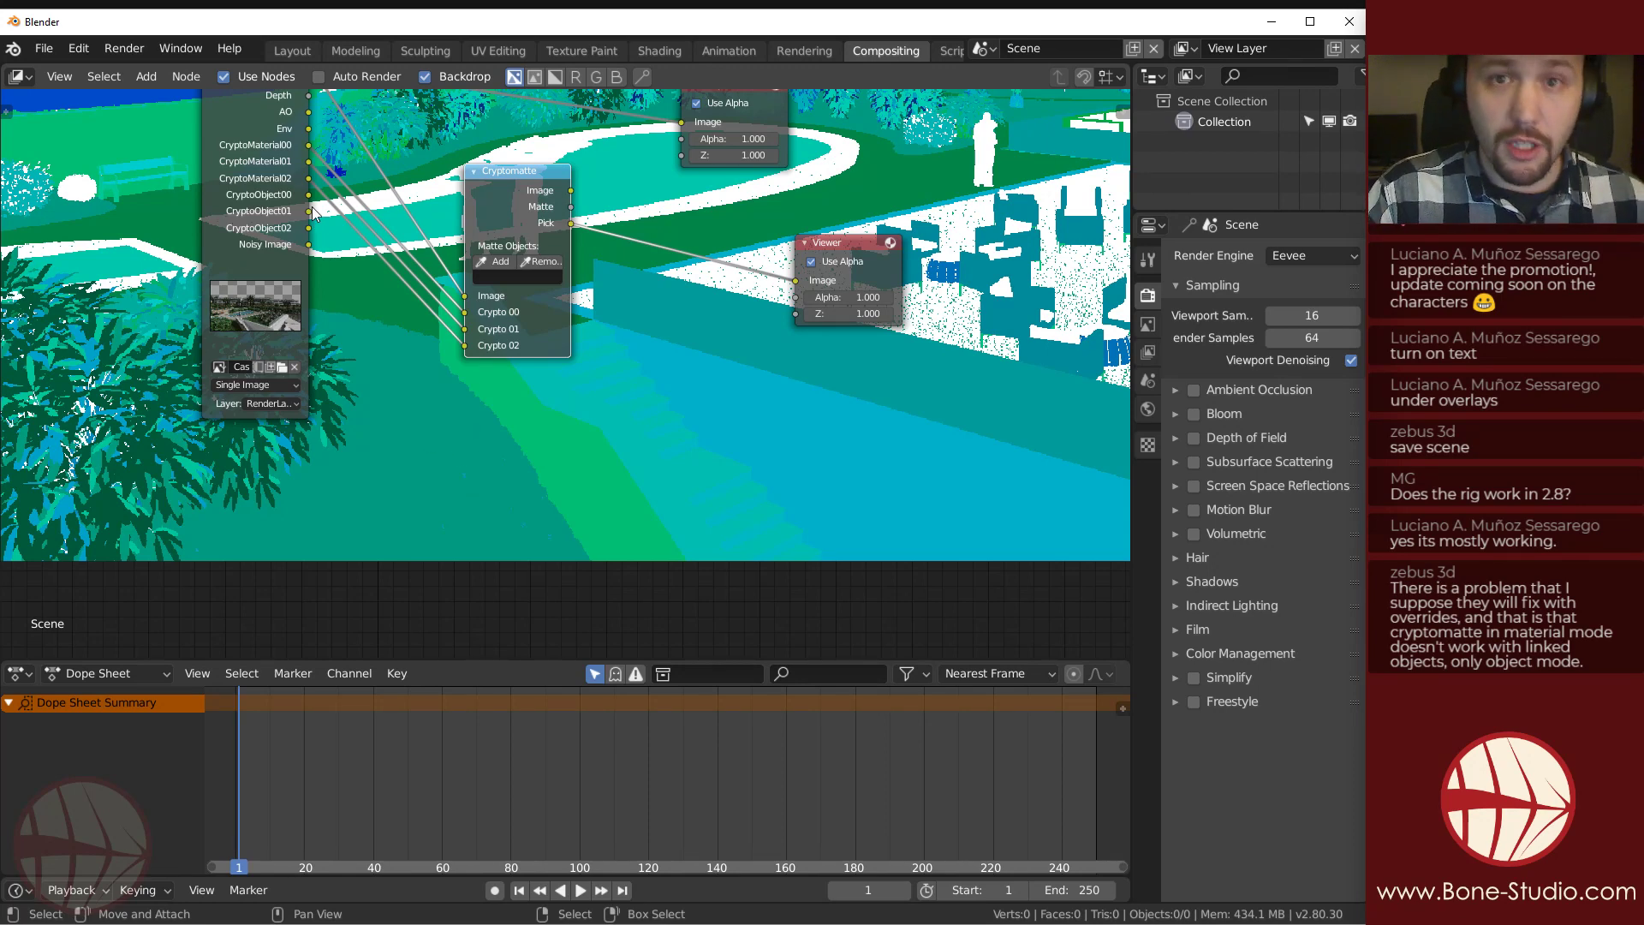
Move the Cryptomatte input links from CryptoMaterial00, 01 and 02 to the CryptoObject00, 01 and 02 outputs.
left_click_drag(308, 178, 310, 227, "ctrl")
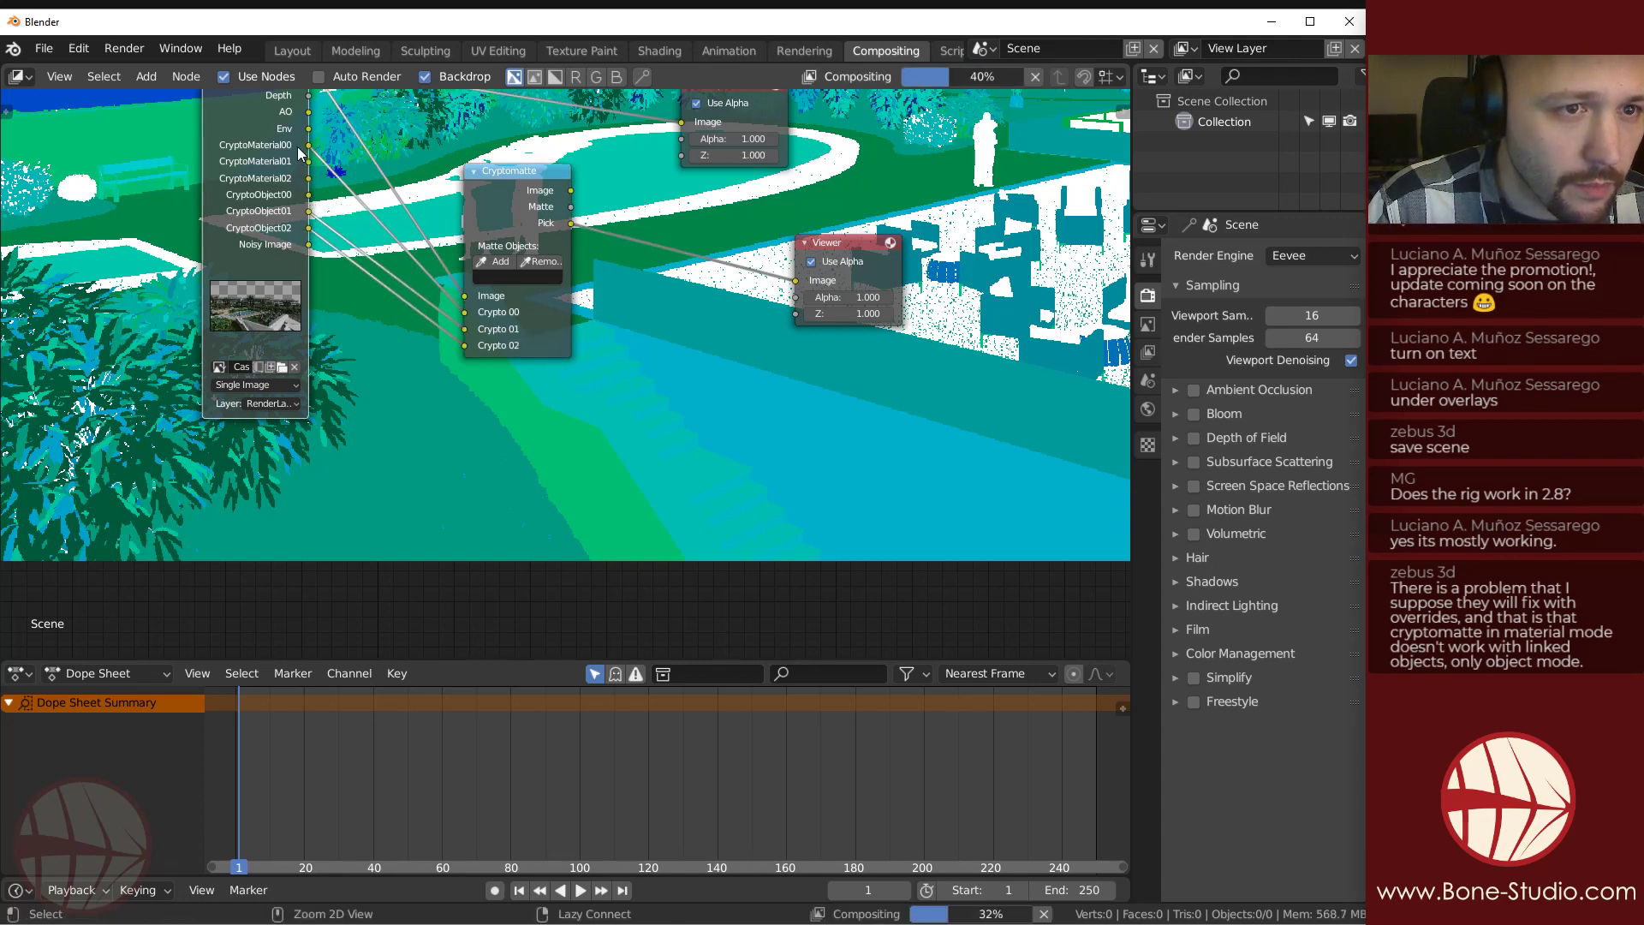
left_click_drag(307, 146, 309, 196, "ctrl")
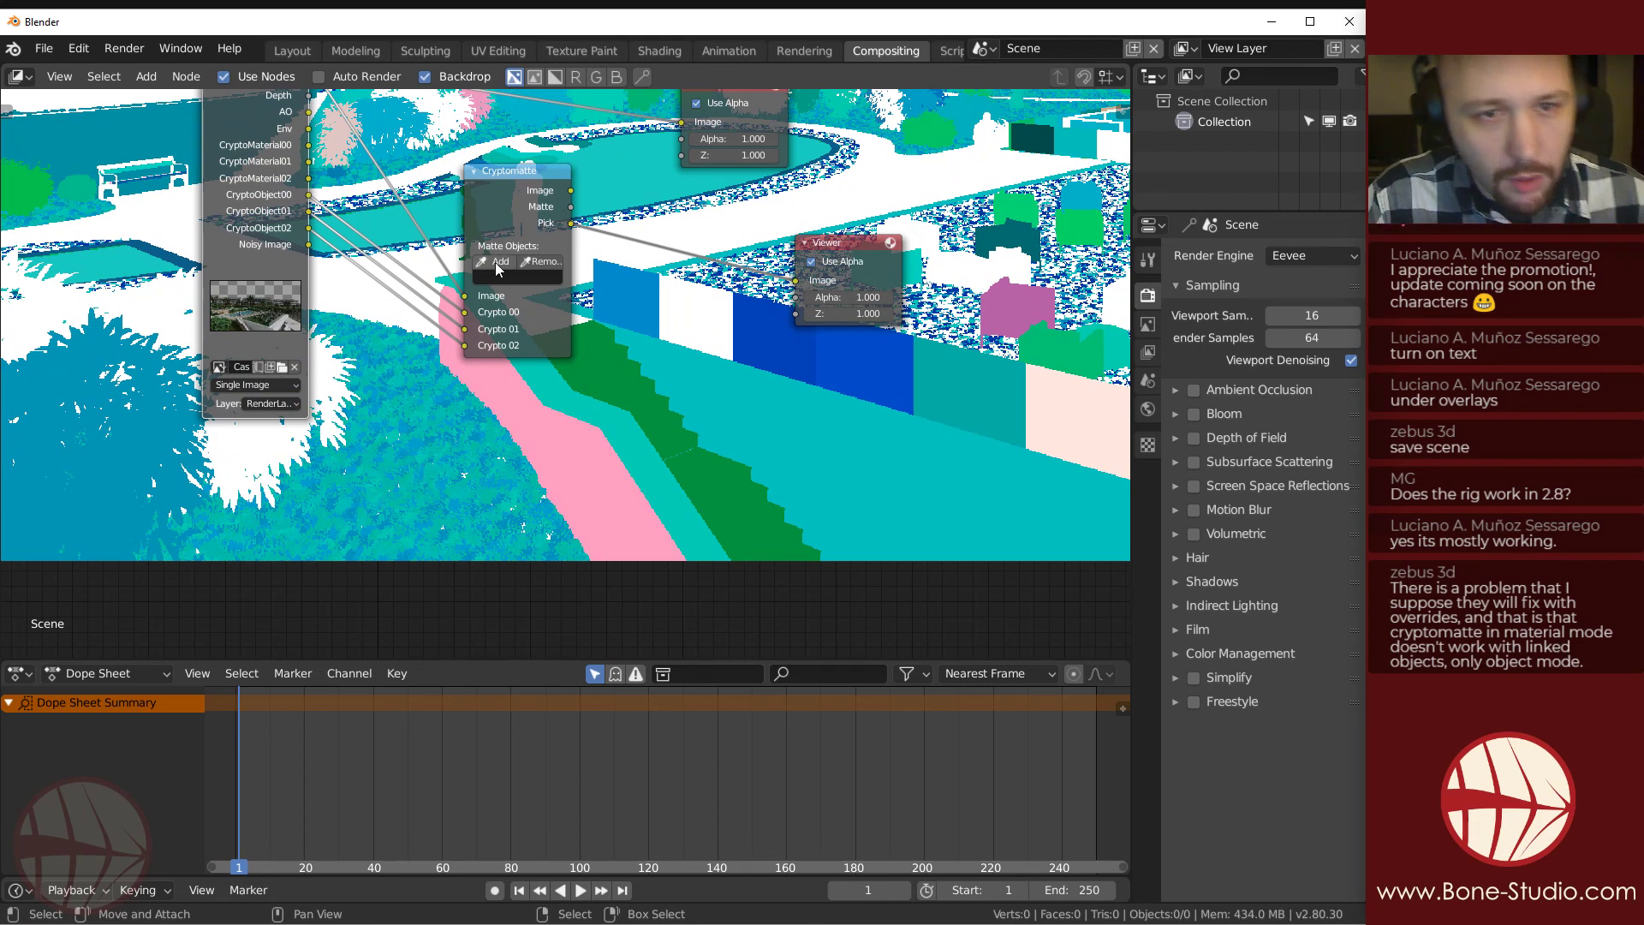
scroll(432, 484, "up", 2)
scroll(437, 492, "down", 2)
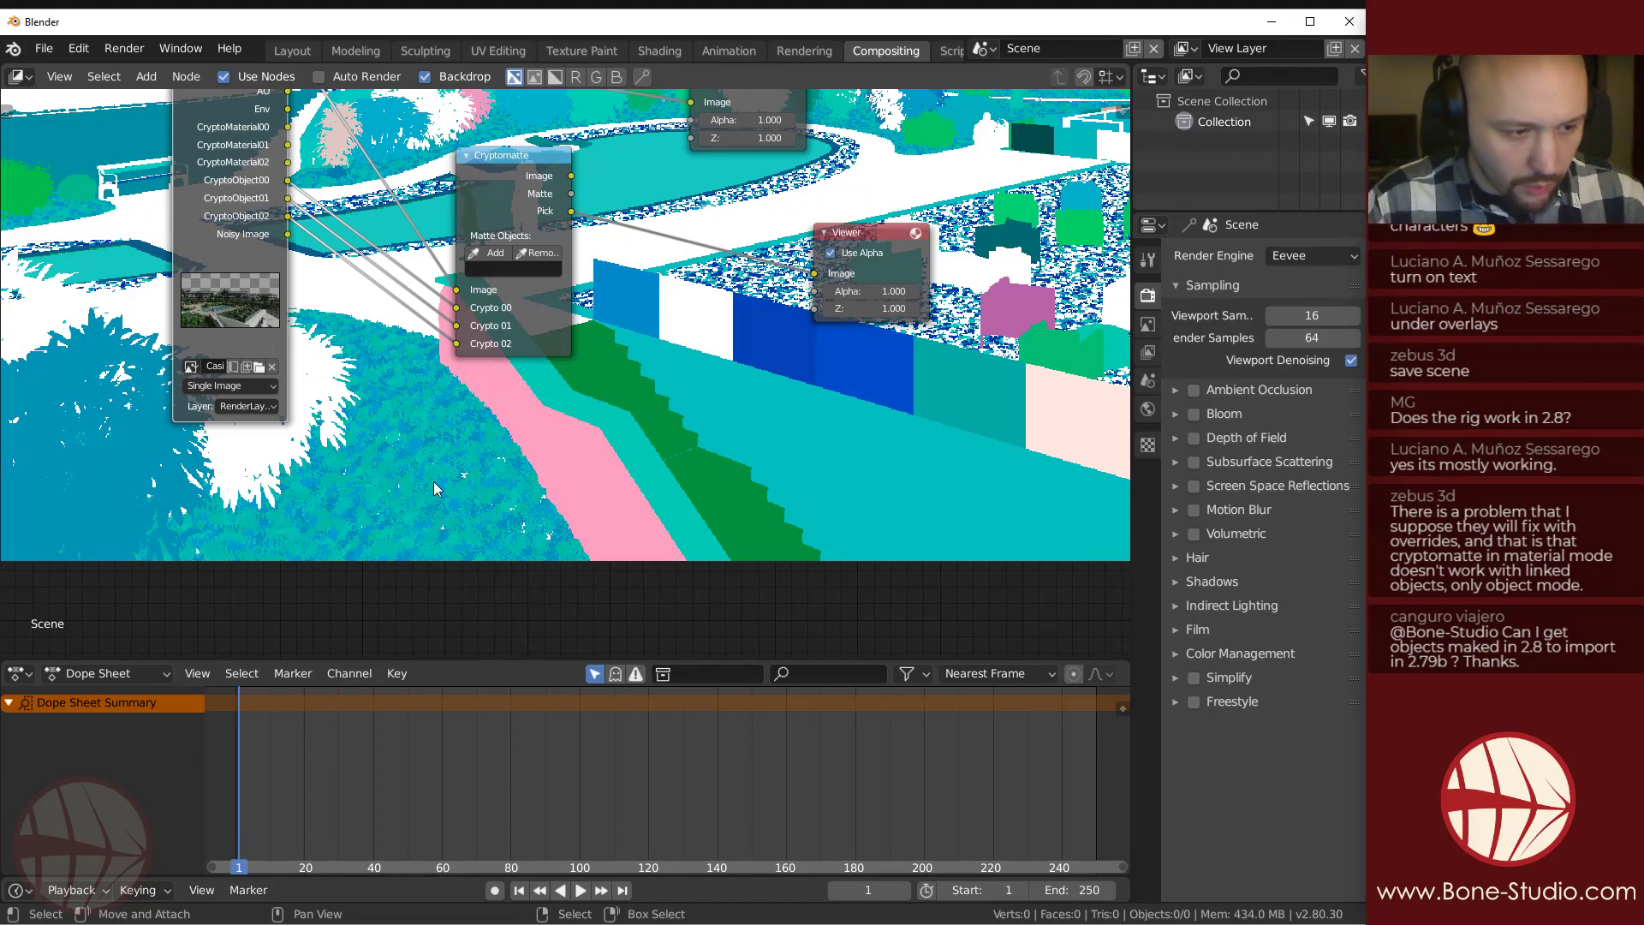
Add the grass on the slope beside the stone stair wall to the Cryptomatte node's matte objects.
key("v")
key("alt+v")
key("alt+v")
key("alt+v")
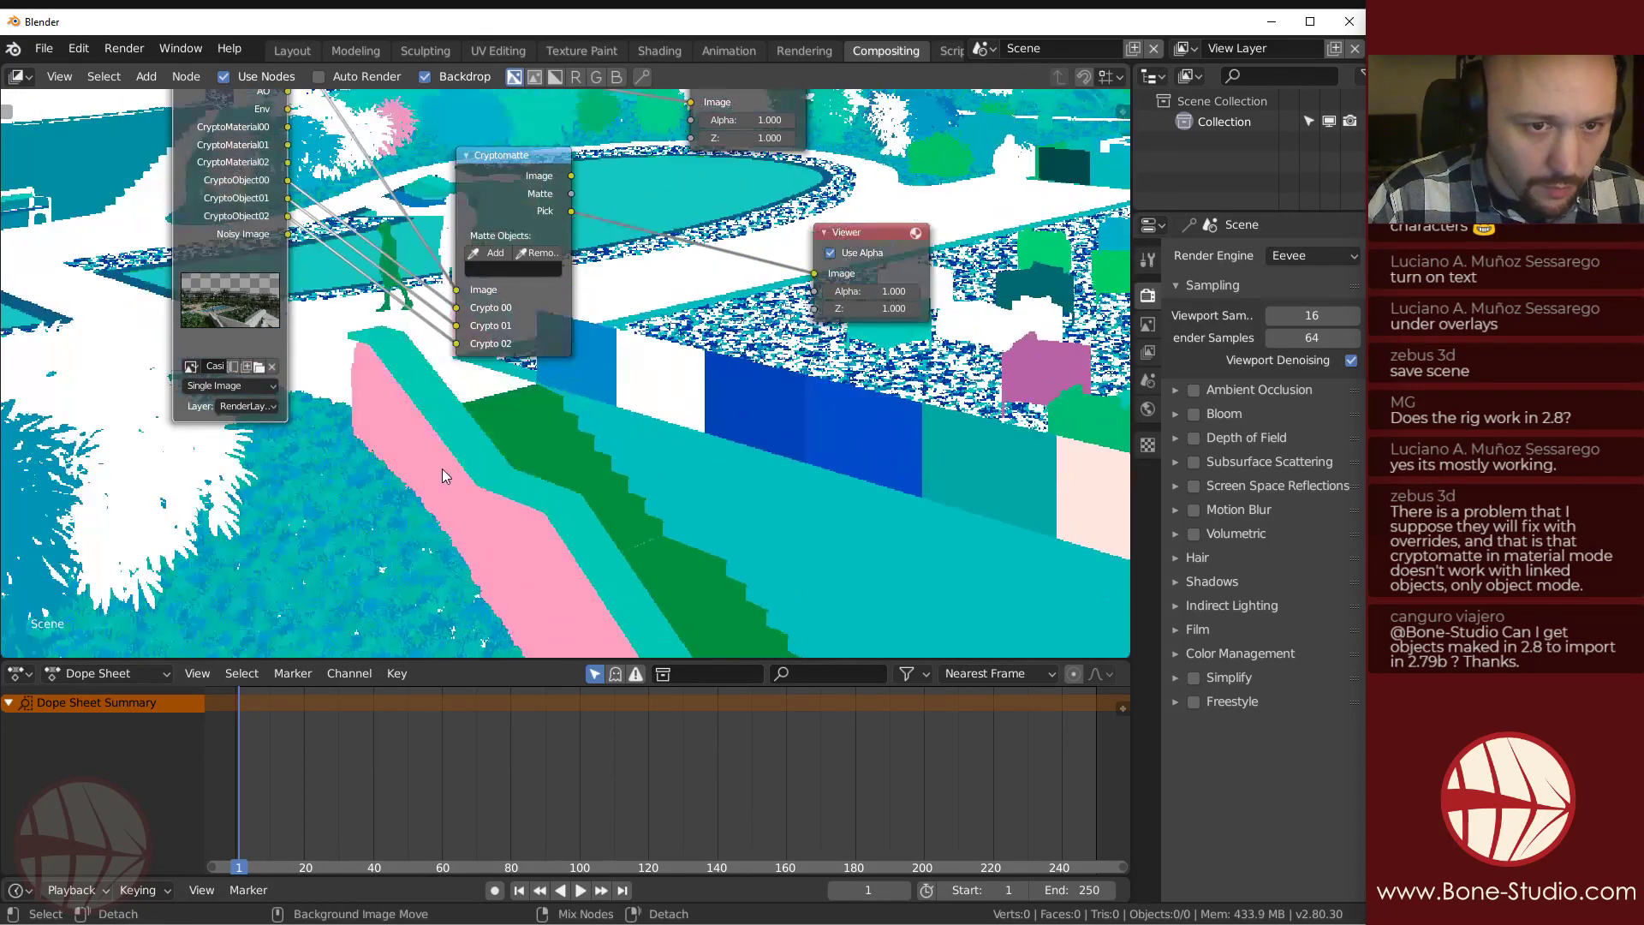
middle_click_drag(351, 537, 572, 369, "alt")
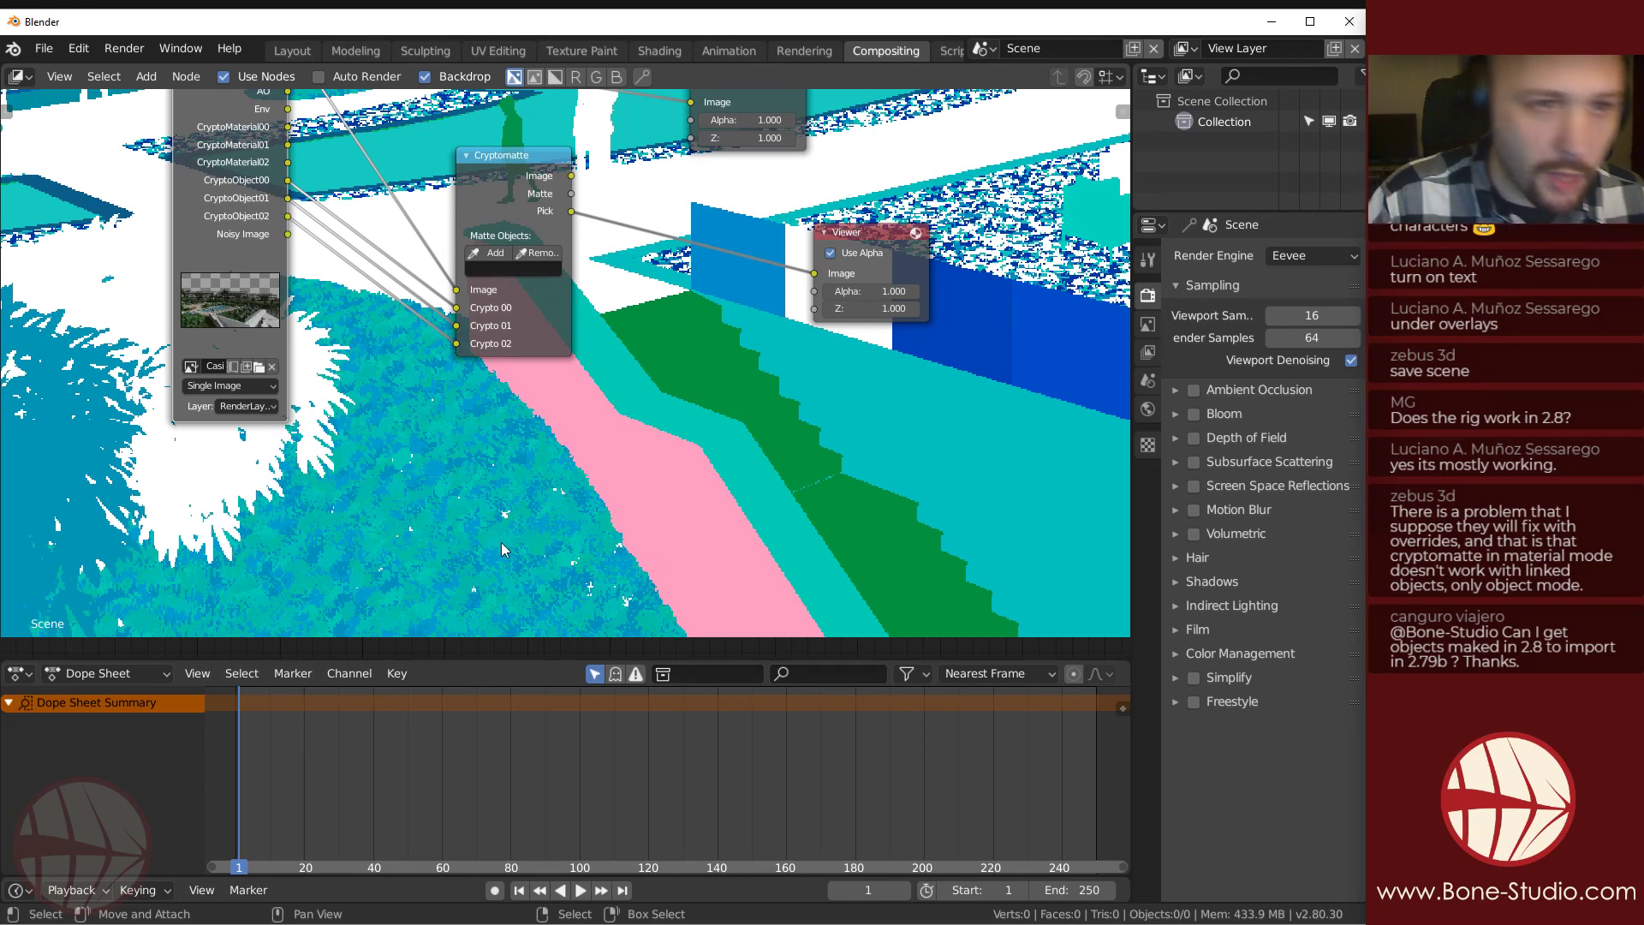
middle_click_drag(388, 358, 417, 423)
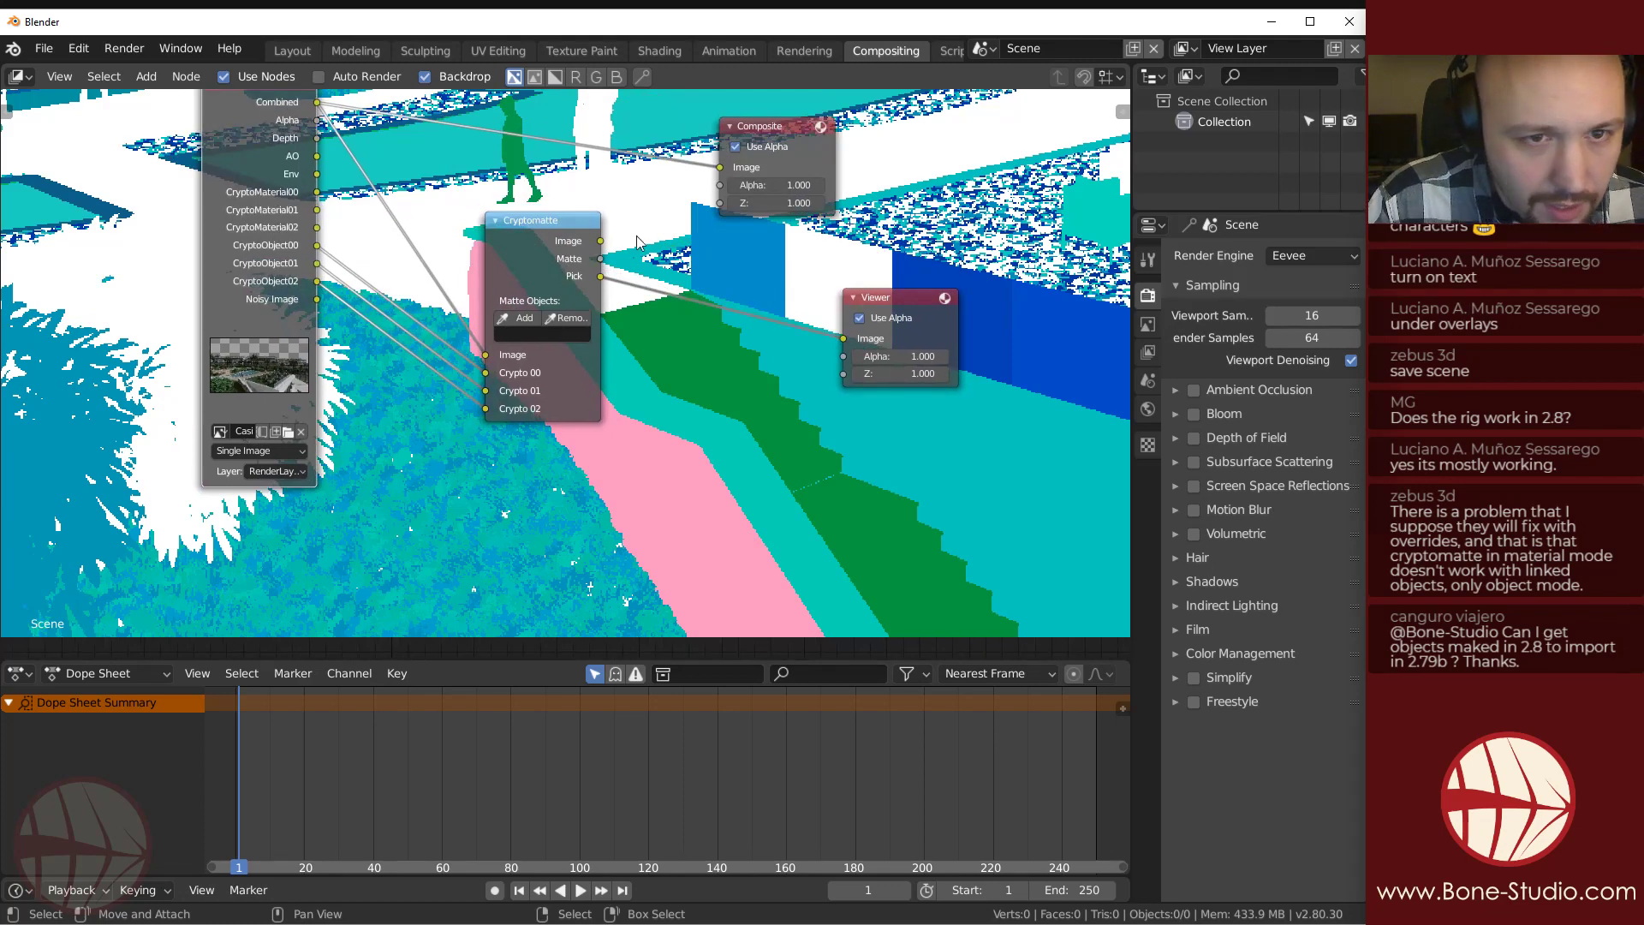
left_click(520, 322)
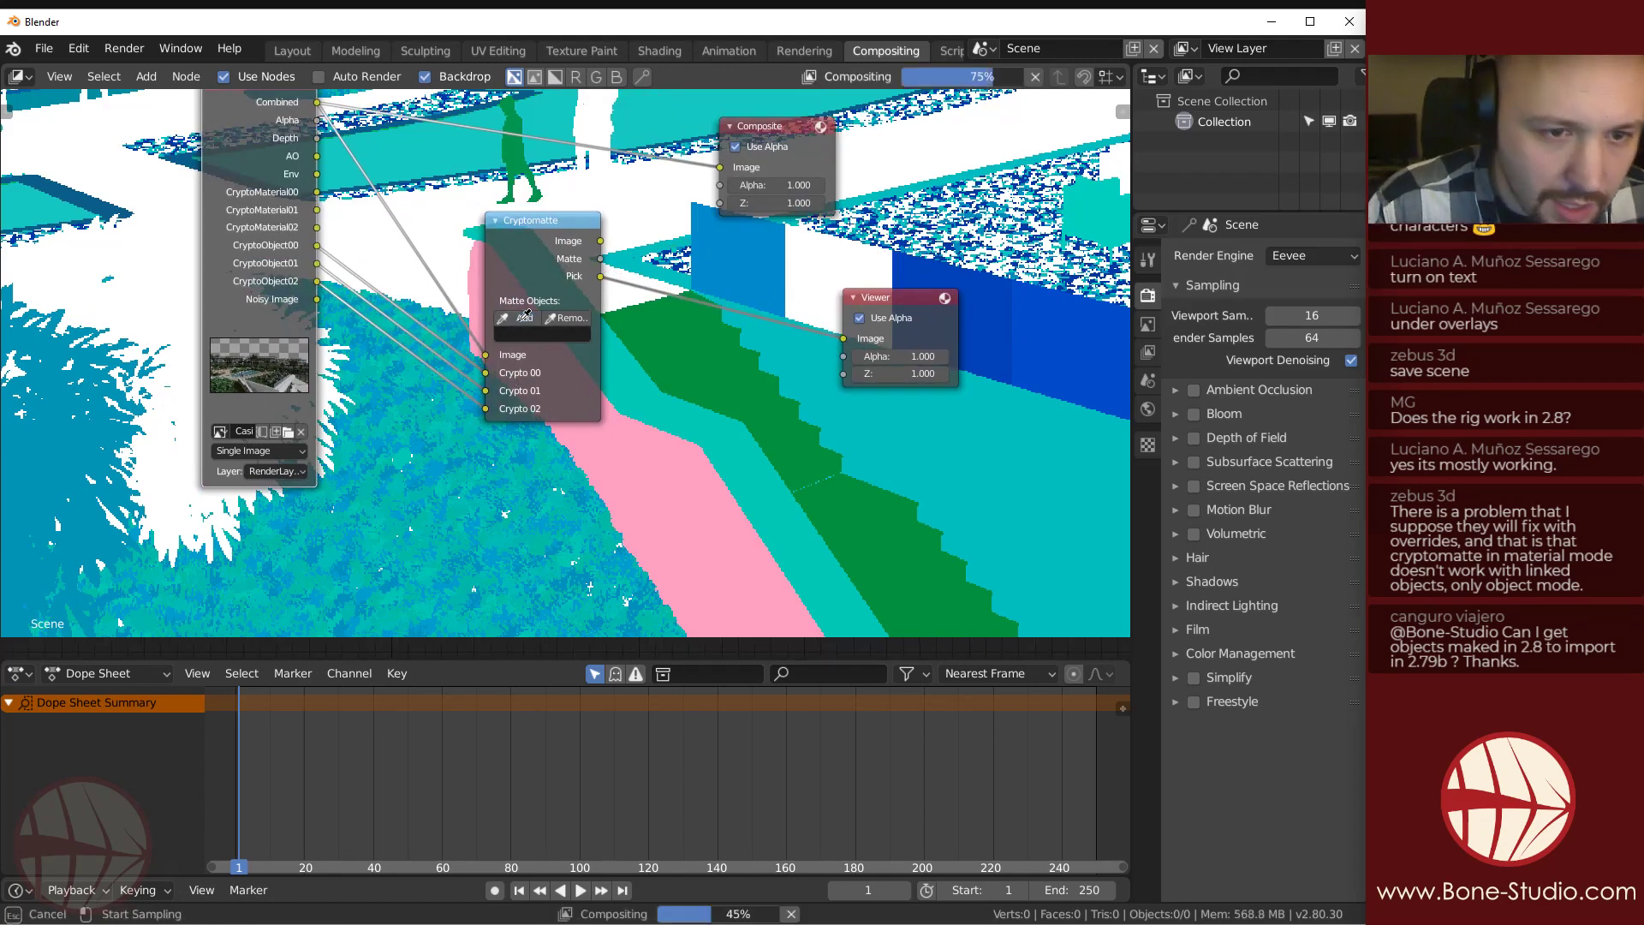
left_click(443, 462)
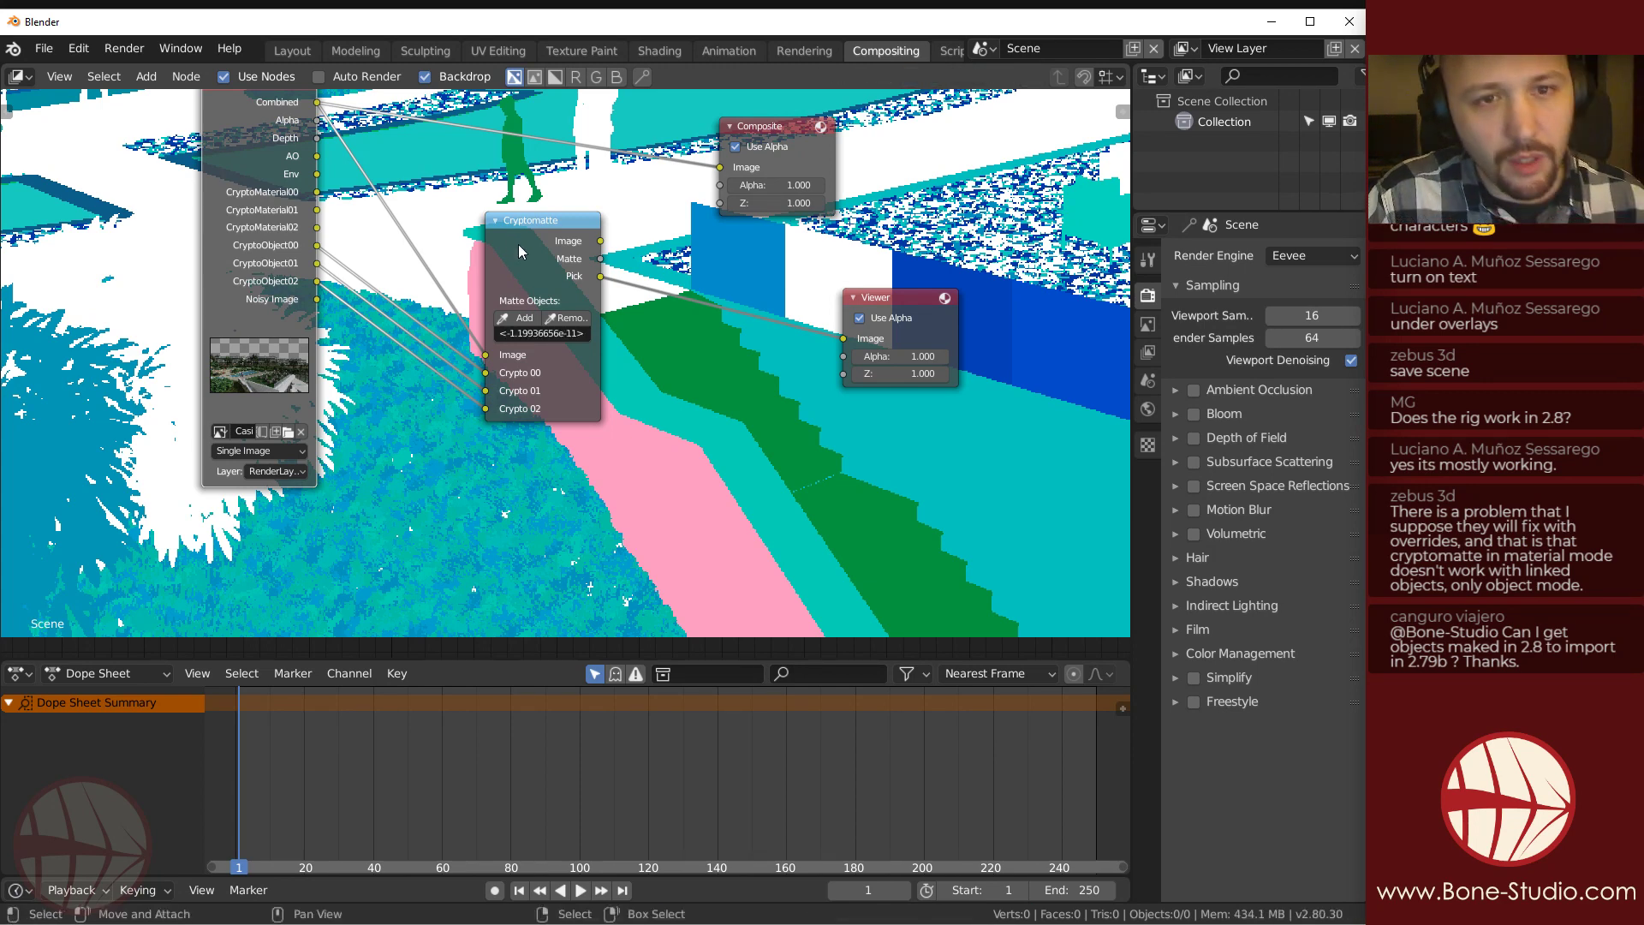
Compare the Cryptomatte node's Matte and Image outputs in the viewer, ending on Matte.
left_click(517, 245, "ctrl+shift")
left_click(517, 245, "ctrl+shift")
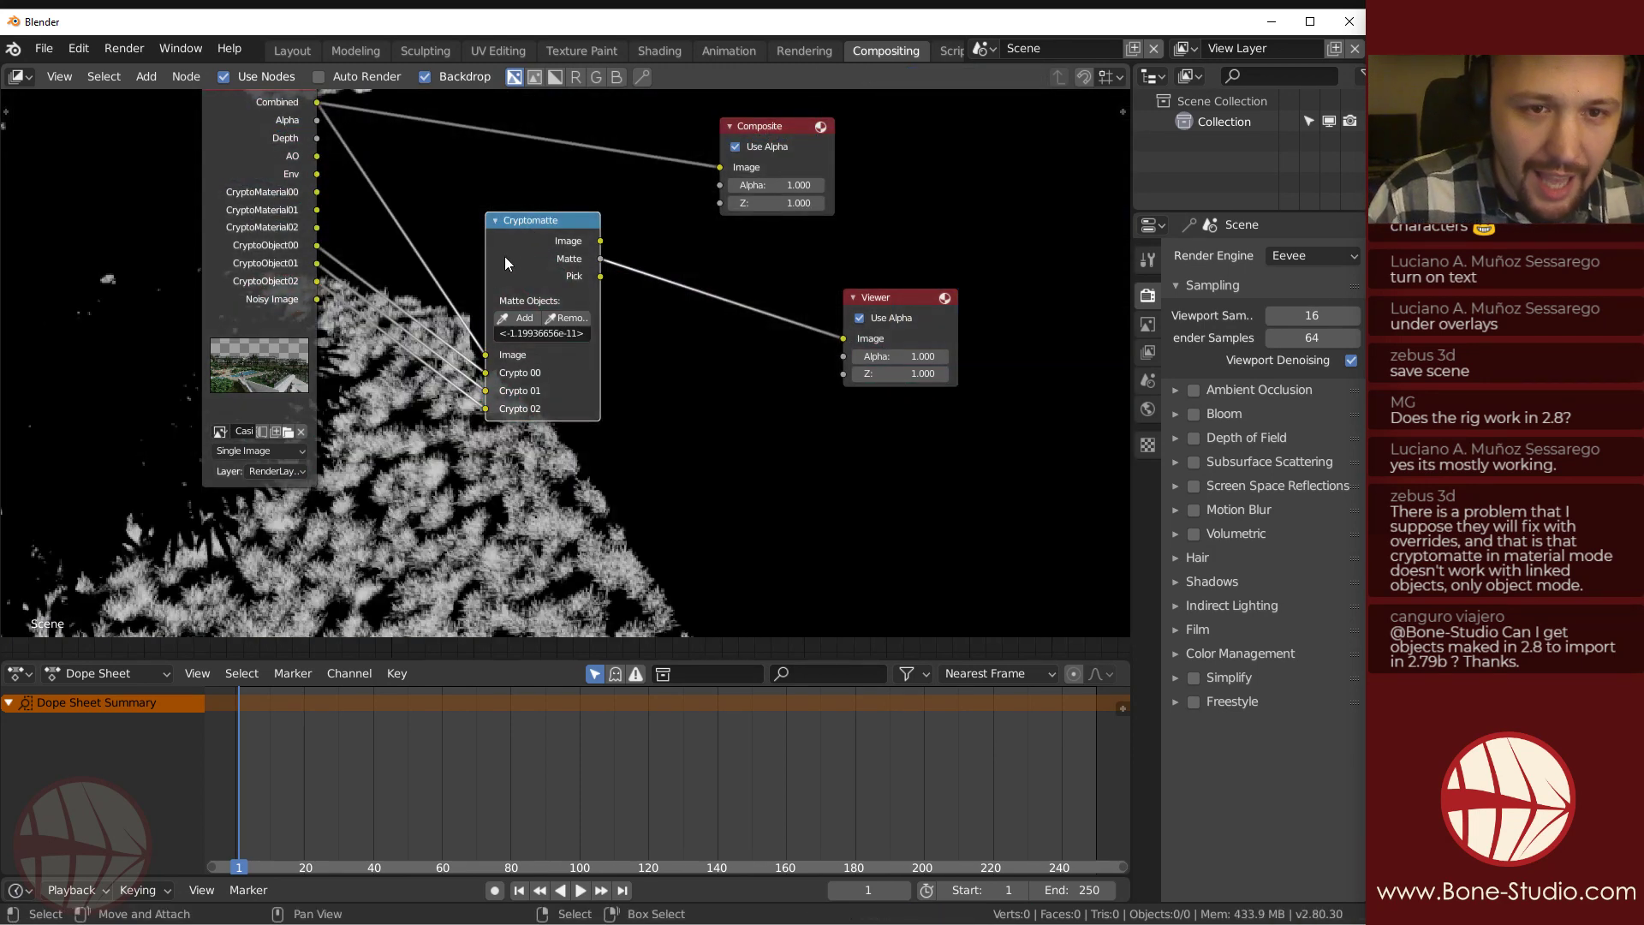
left_click(512, 248, "ctrl+shift")
left_click(512, 248, "ctrl+shift")
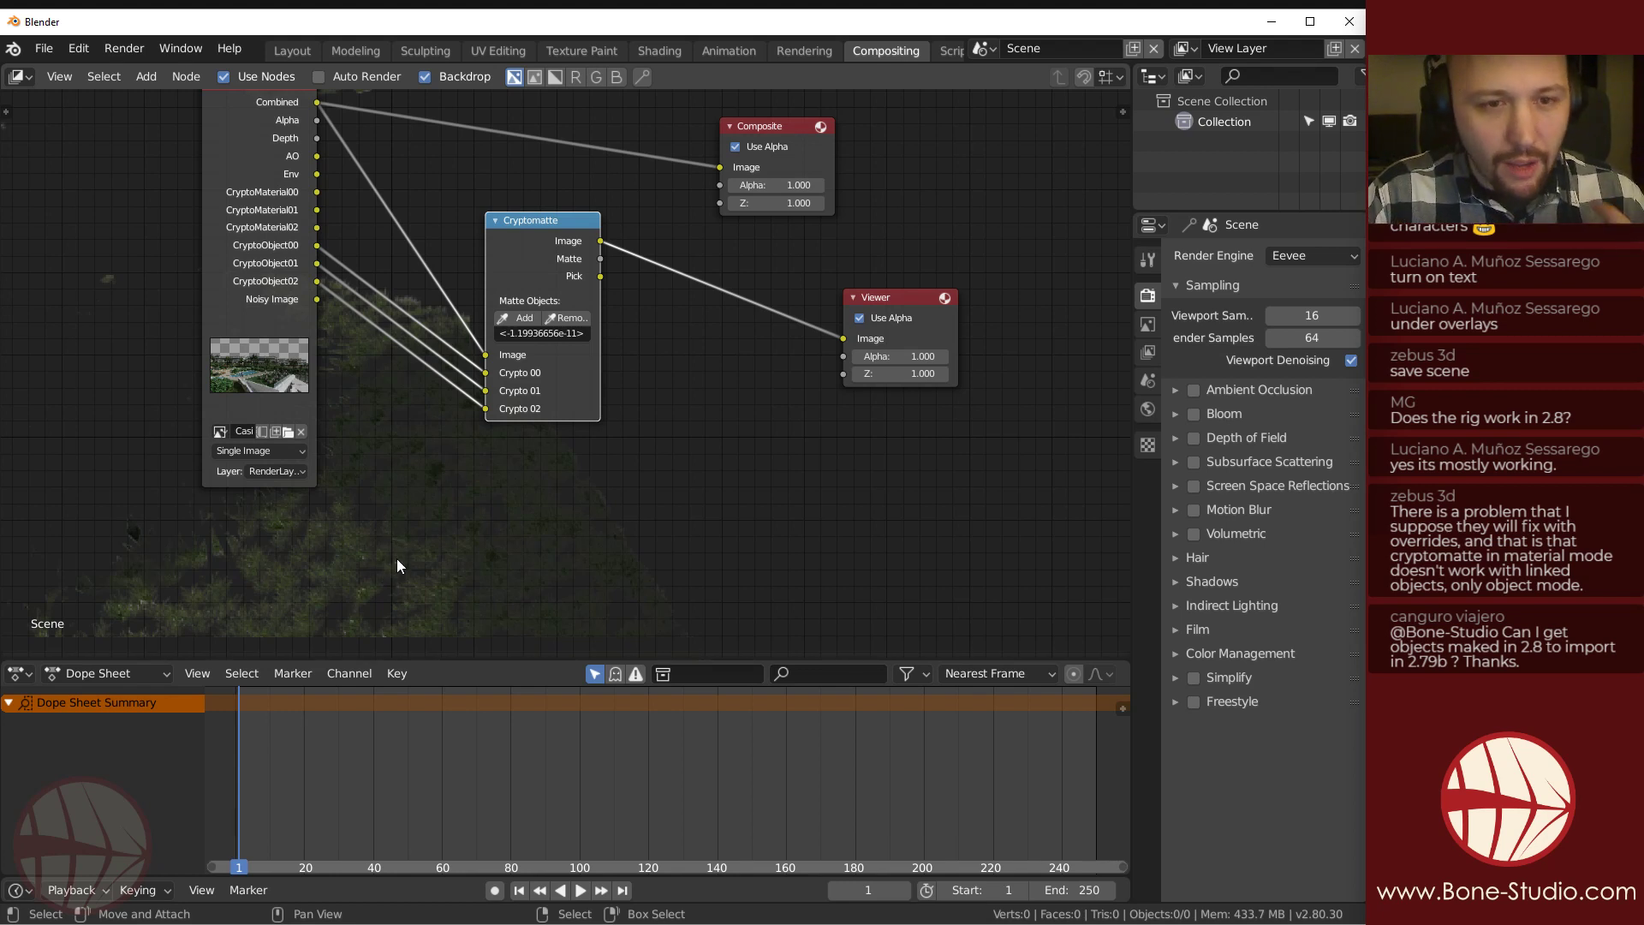
left_click(518, 255, "ctrl+shift")
Insert an RGB Curves node between Casi2.exr's Combined output and Composite, preview it, and spread the Composite and Viewer nodes apart.
middle_click_drag(778, 331, 733, 490)
scroll(733, 490, "down", 5)
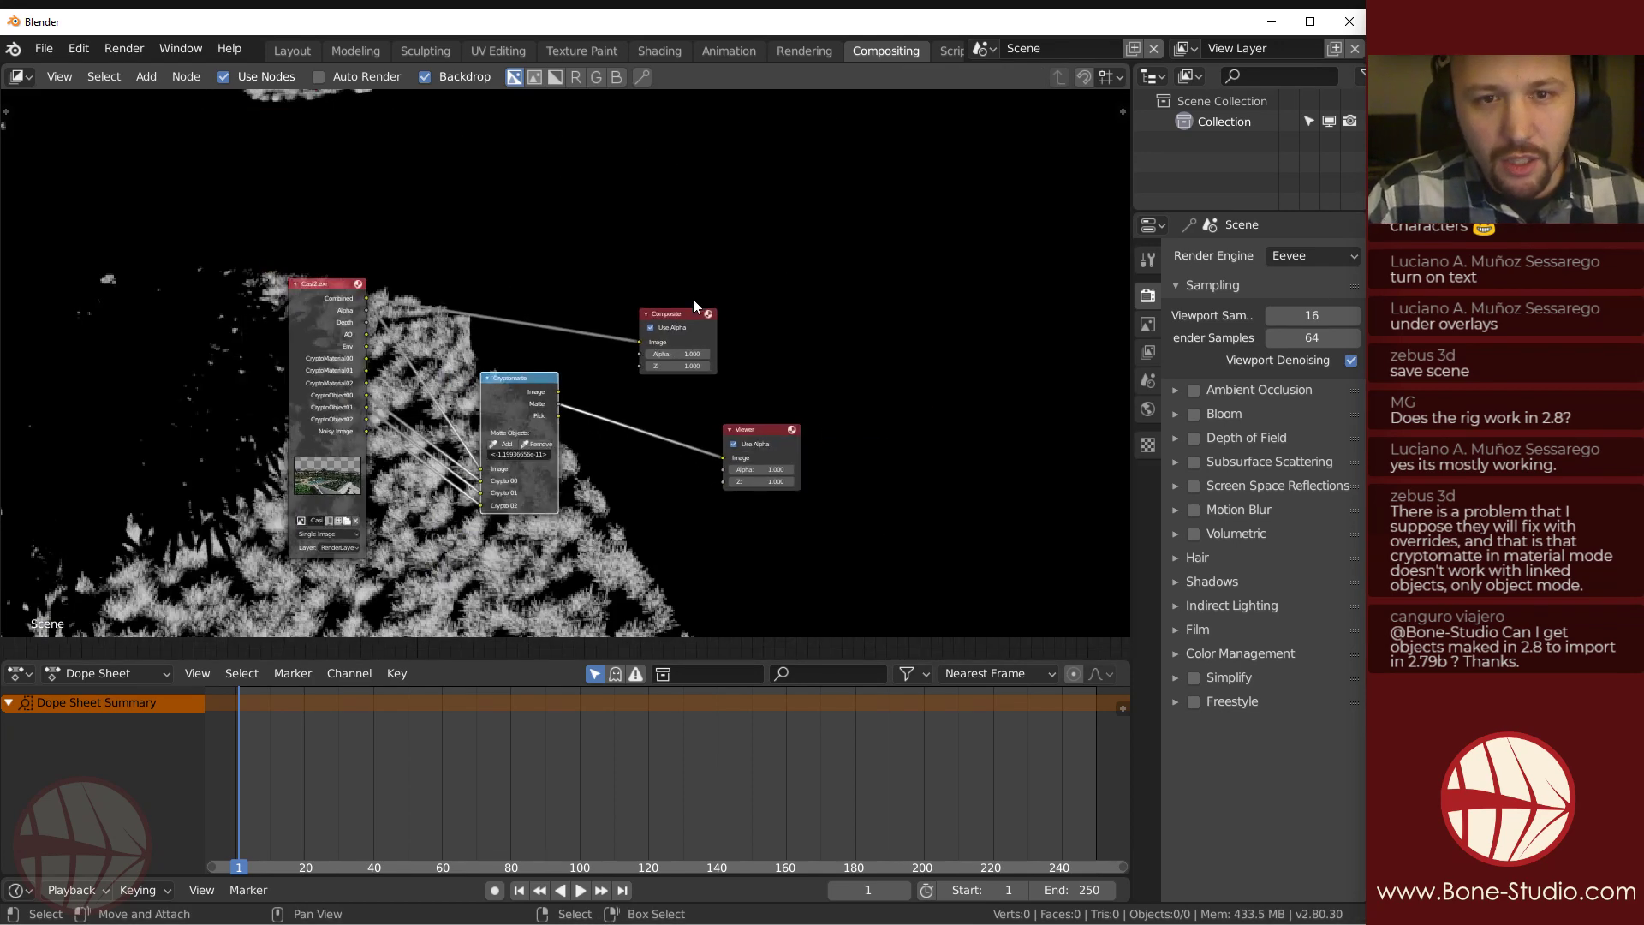
left_click_drag(696, 308, 995, 251)
key("shift+a")
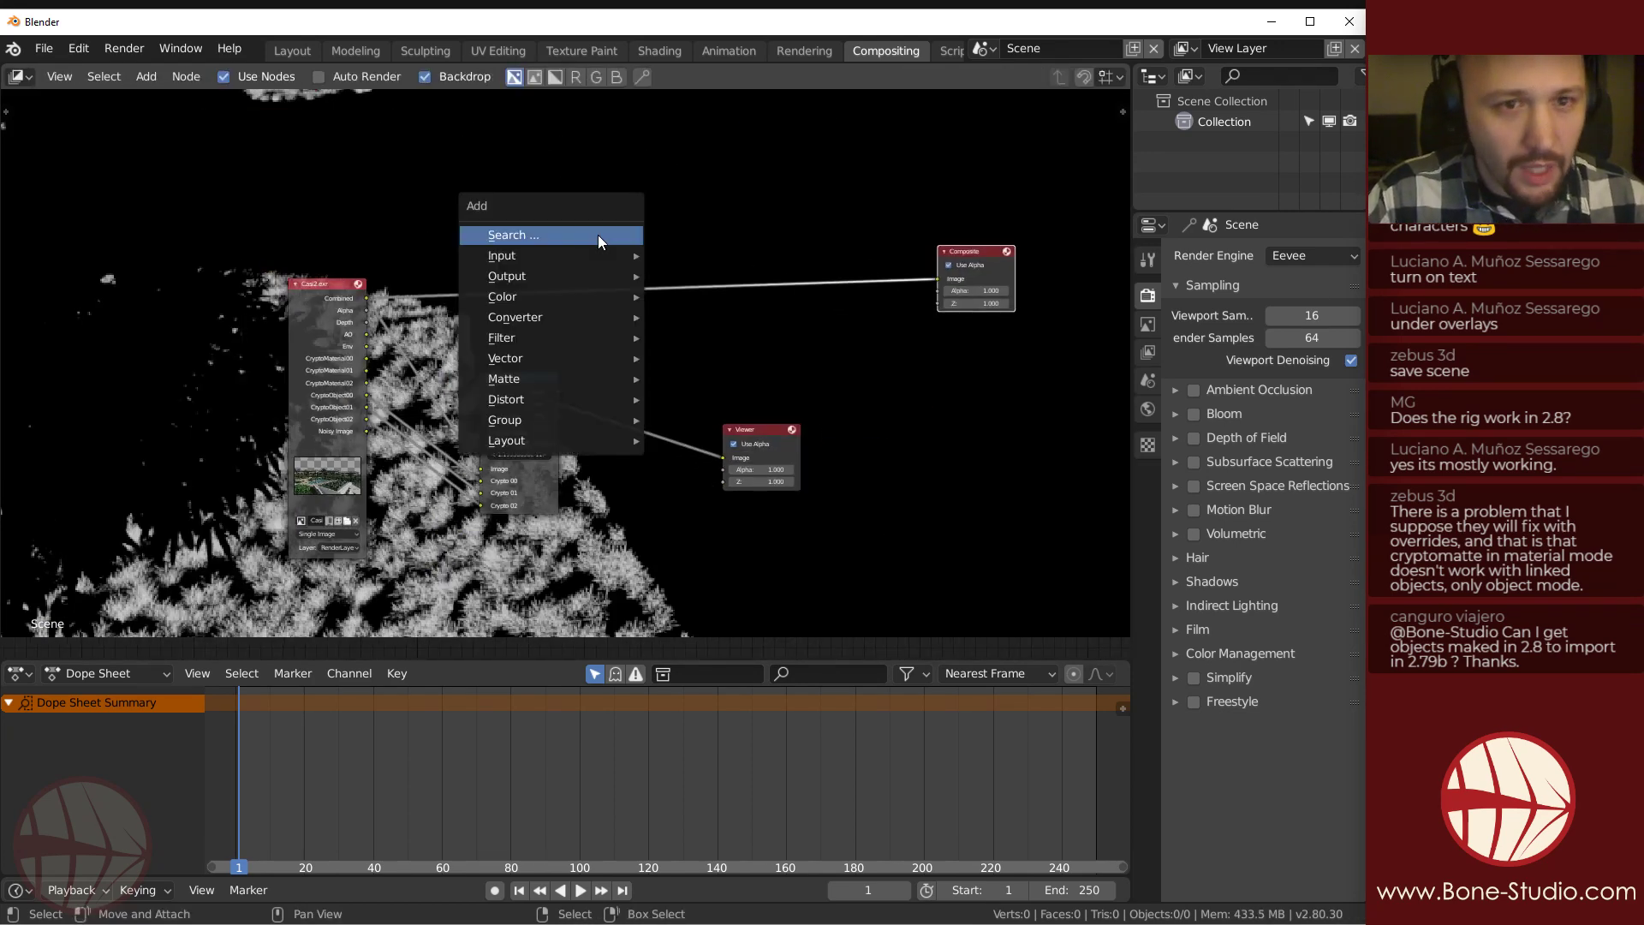
left_click(597, 234)
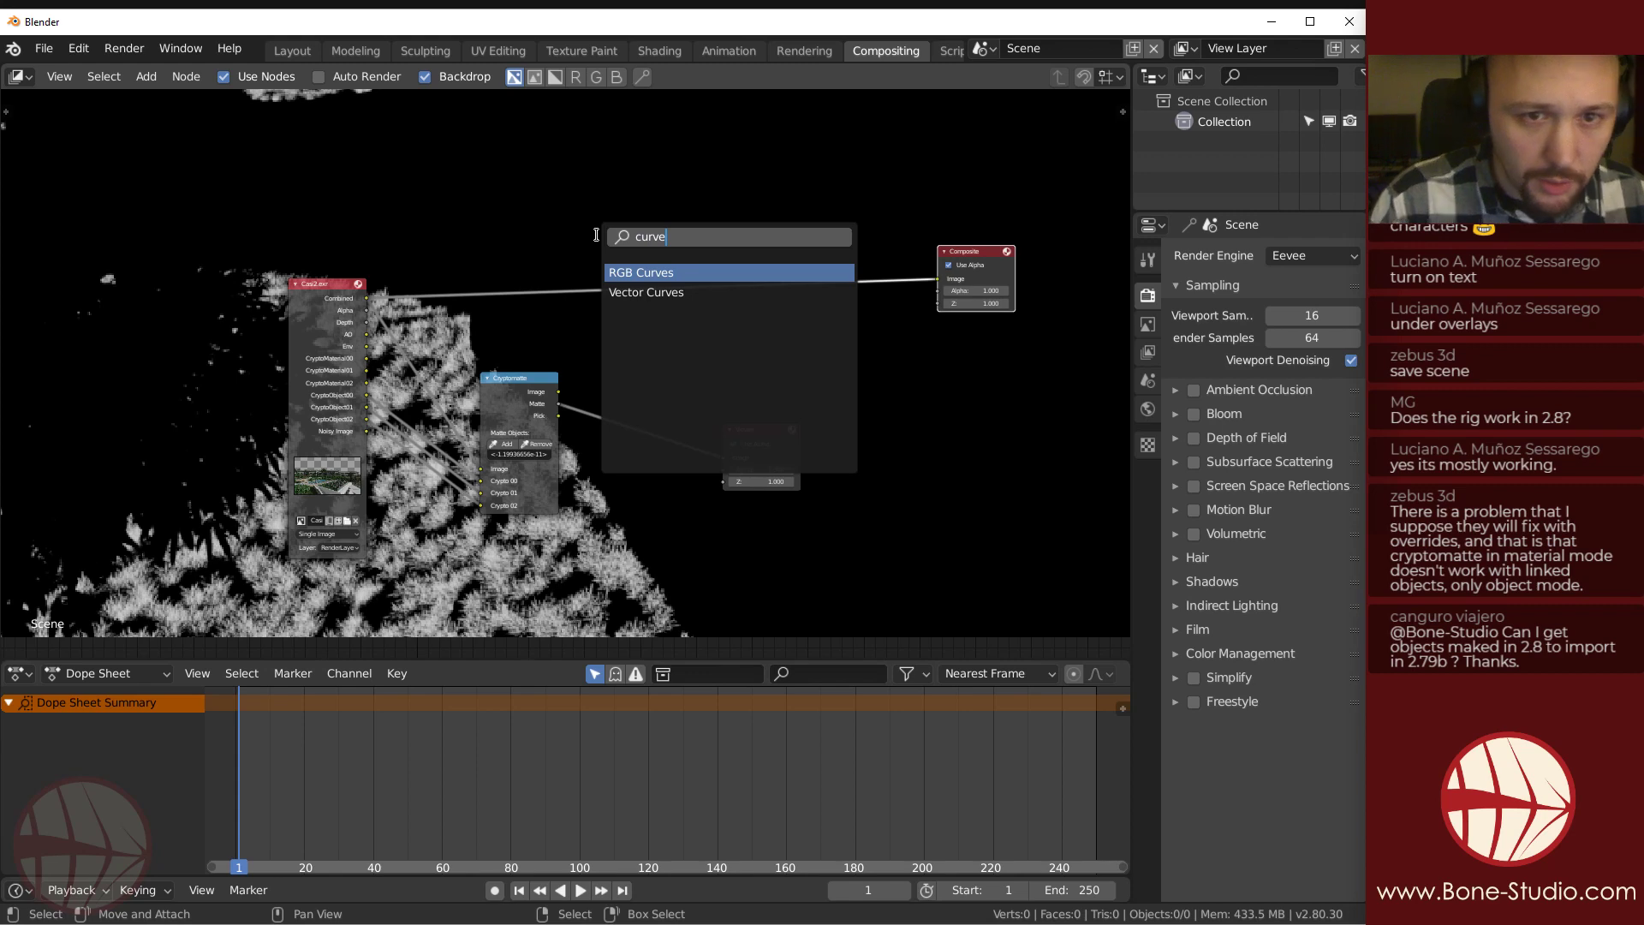
key("Return")
left_click(680, 190)
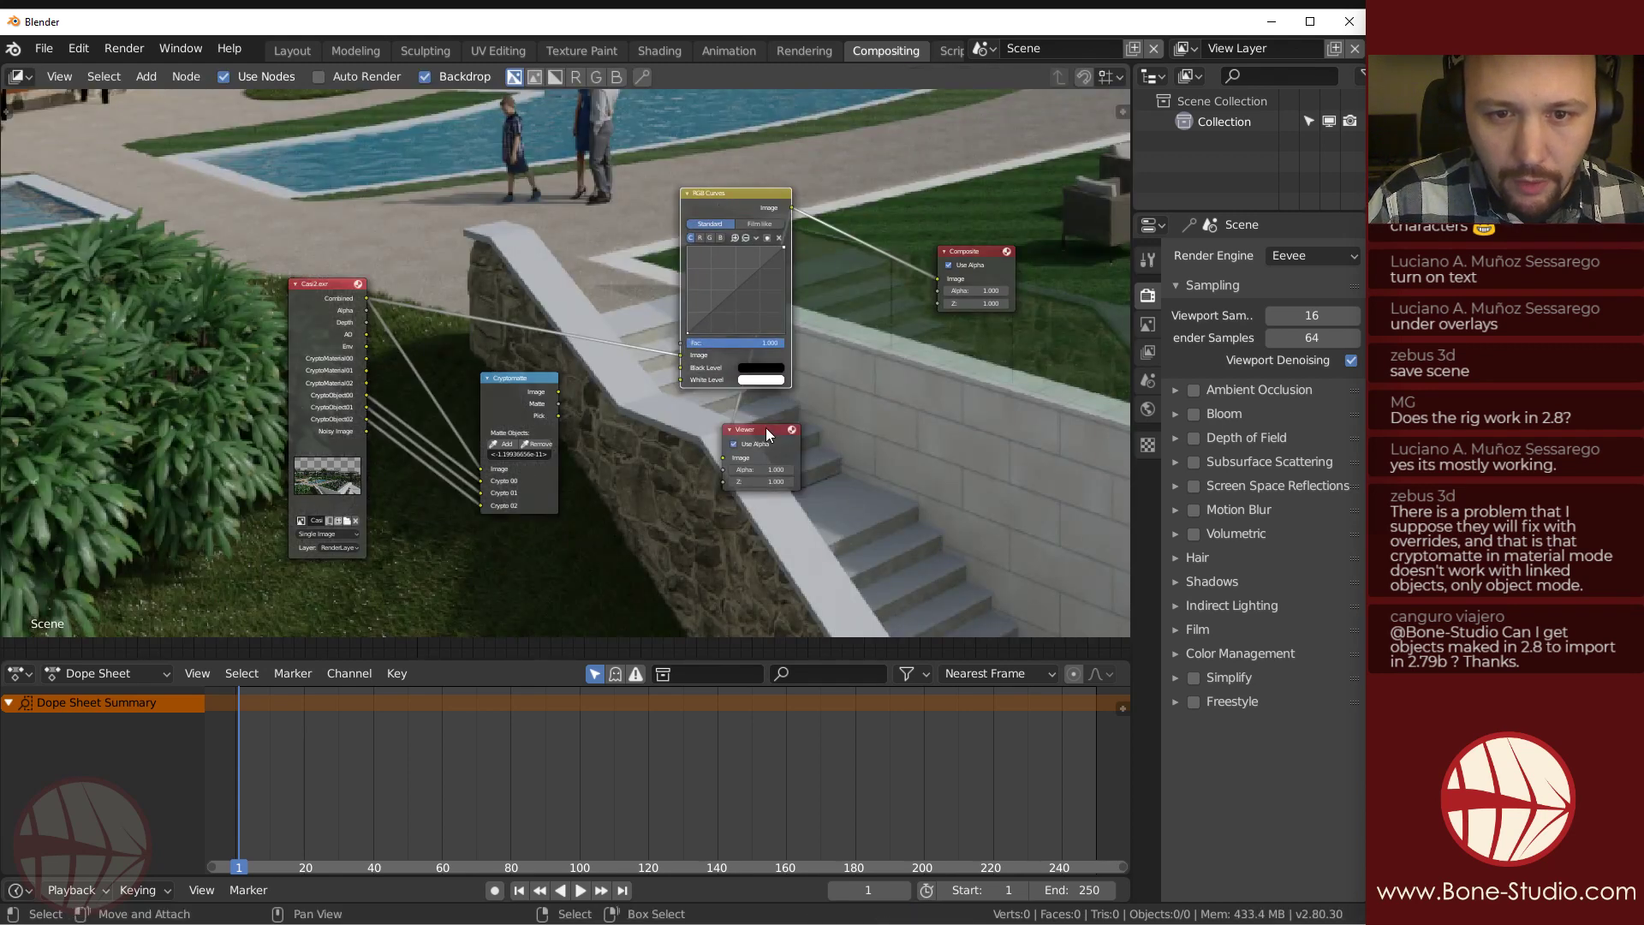
left_click_drag(765, 428, 922, 415)
scroll(460, 399, "up", 2)
Link the Cryptomatte Matte output to the RGB Curves Fac input and raise the curve to about X 0.453, Y 0.927.
left_click_drag(518, 445, 678, 368)
left_click_drag(761, 285, 735, 254)
scroll(378, 282, "down", 1)
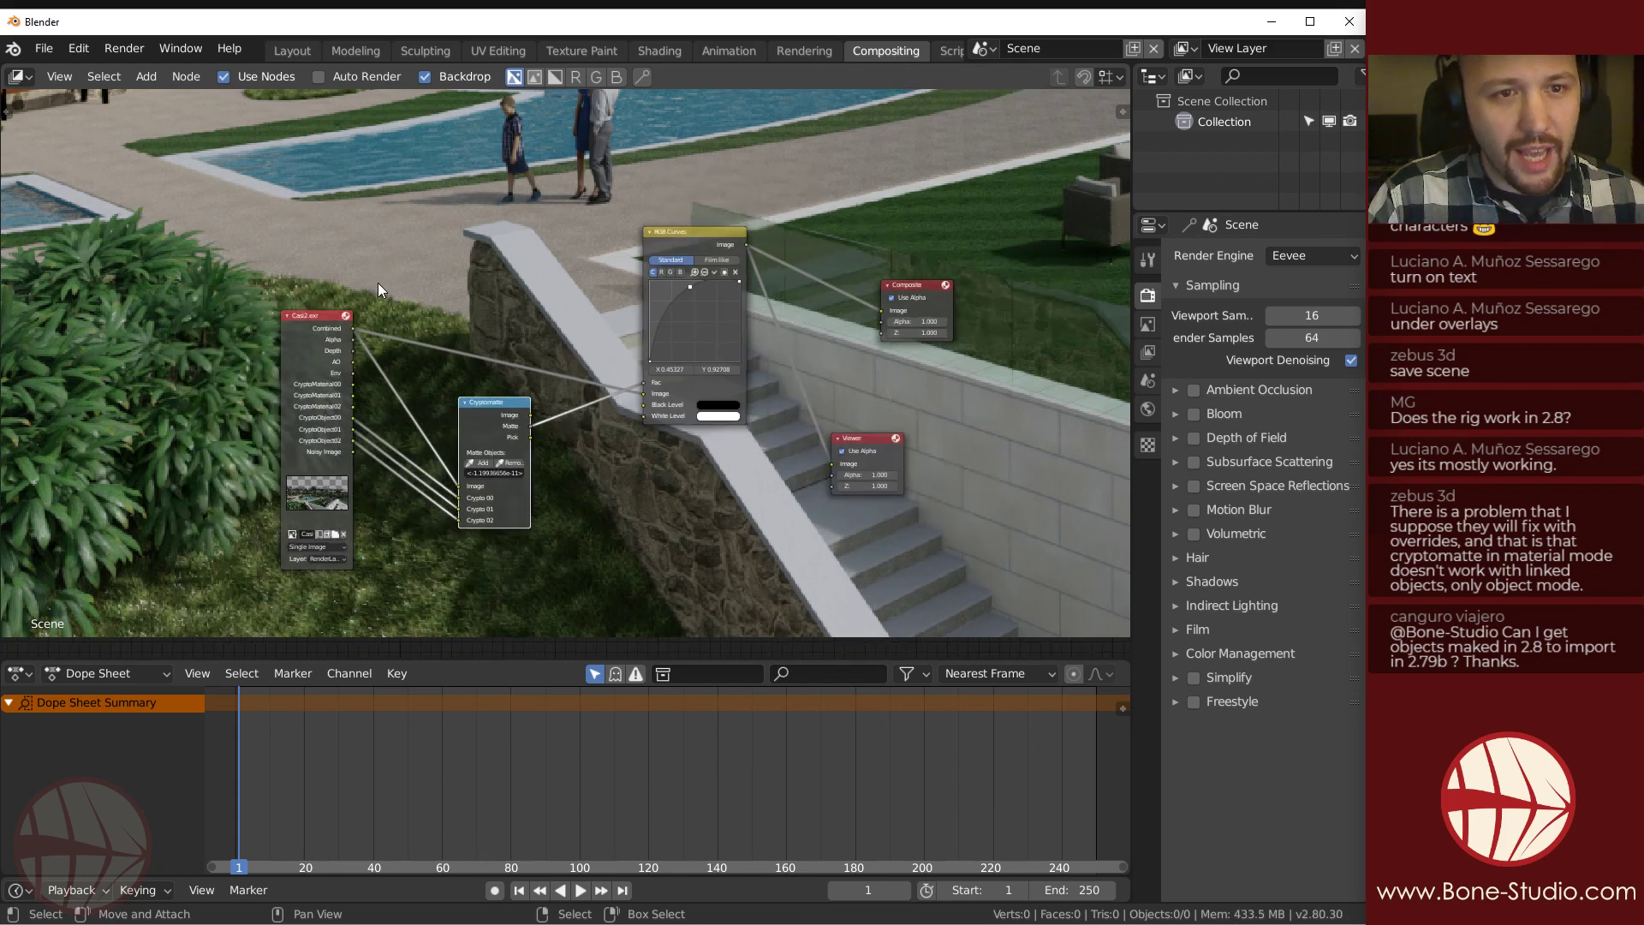
Move the Cryptomatte input links from CryptoObject00, 01 and 02 back to CryptoMaterial00, 01 and 02.
middle_click_drag(440, 322, 543, 218)
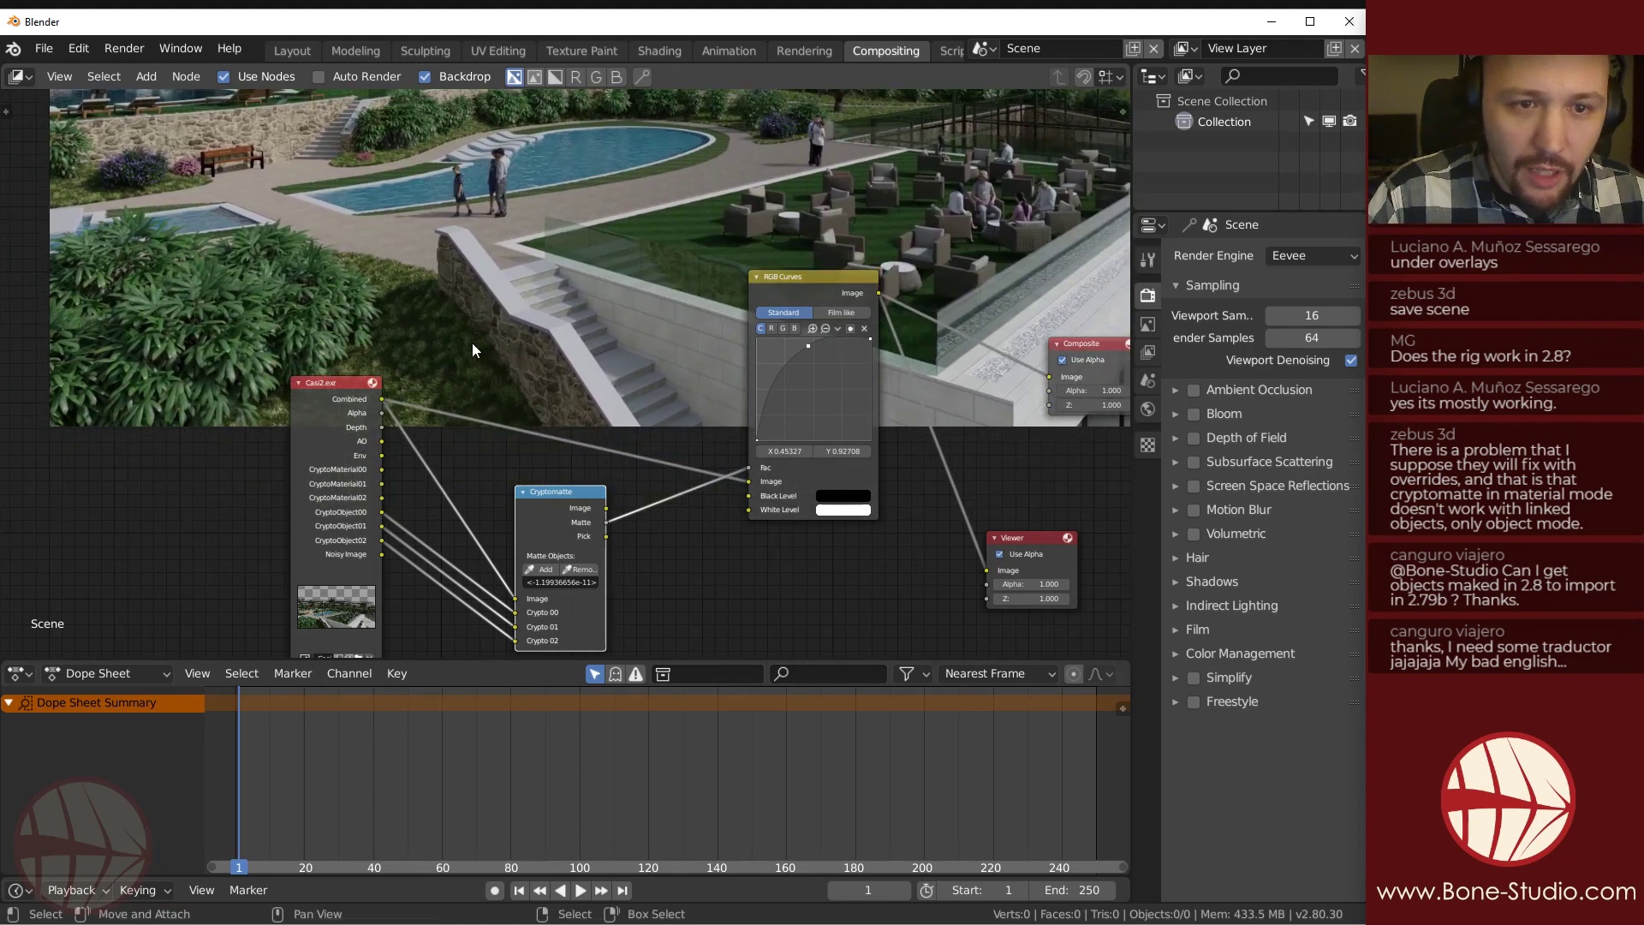
middle_click_drag(640, 246, 363, 347, "alt")
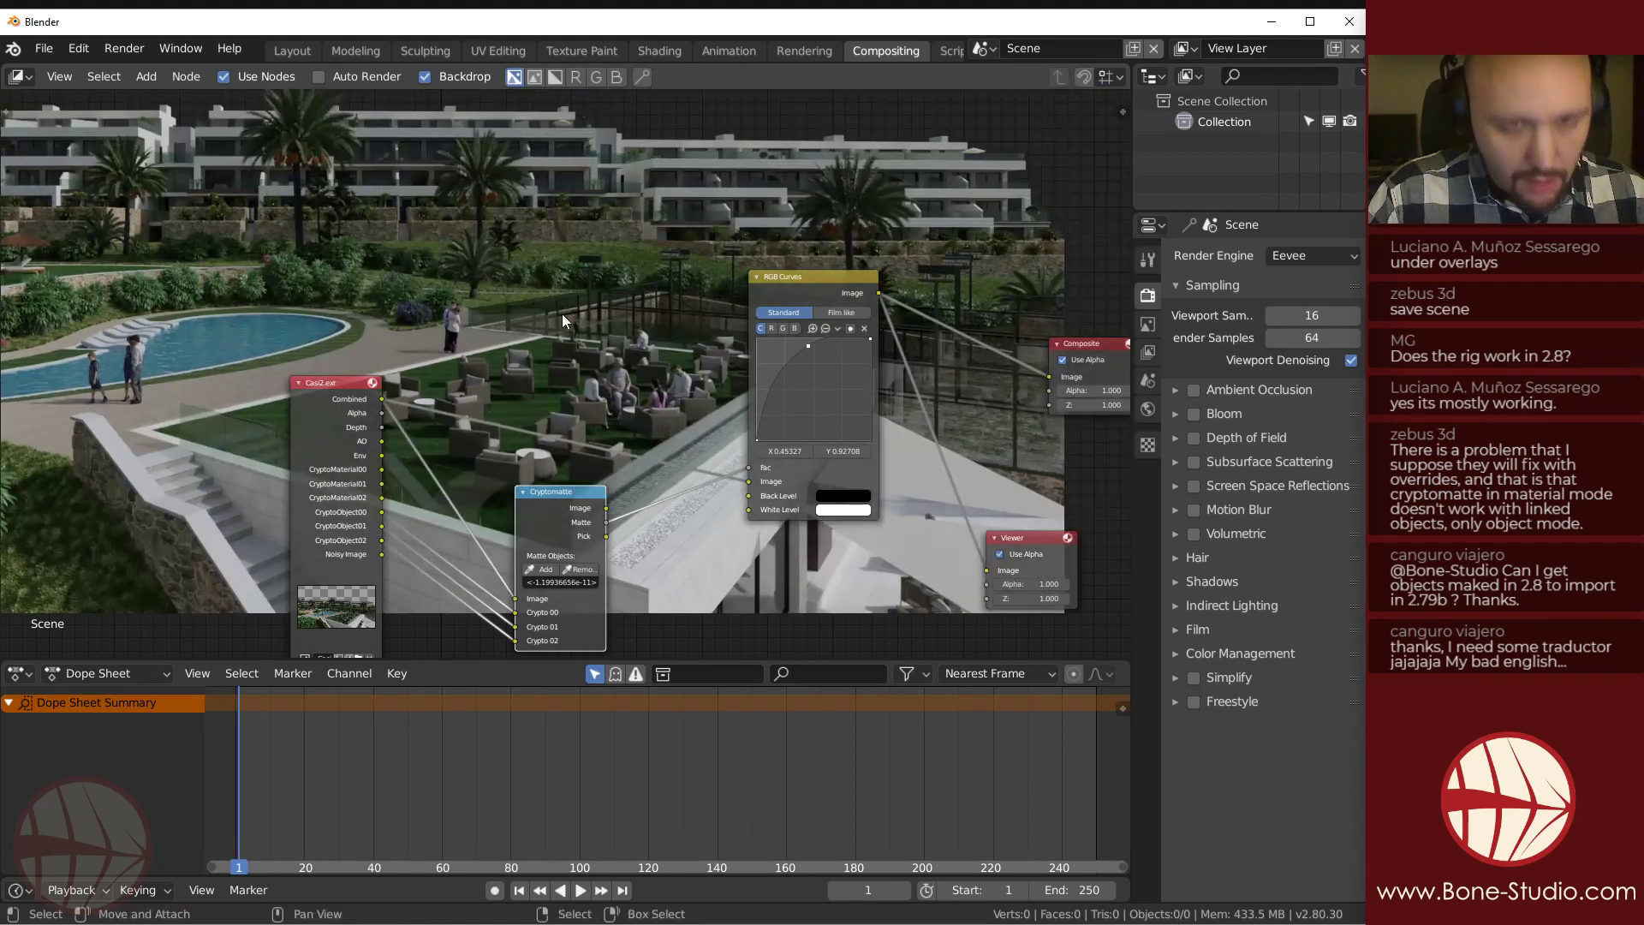
key("alt+v")
key("alt+v")
key("alt+v")
key("alt+v")
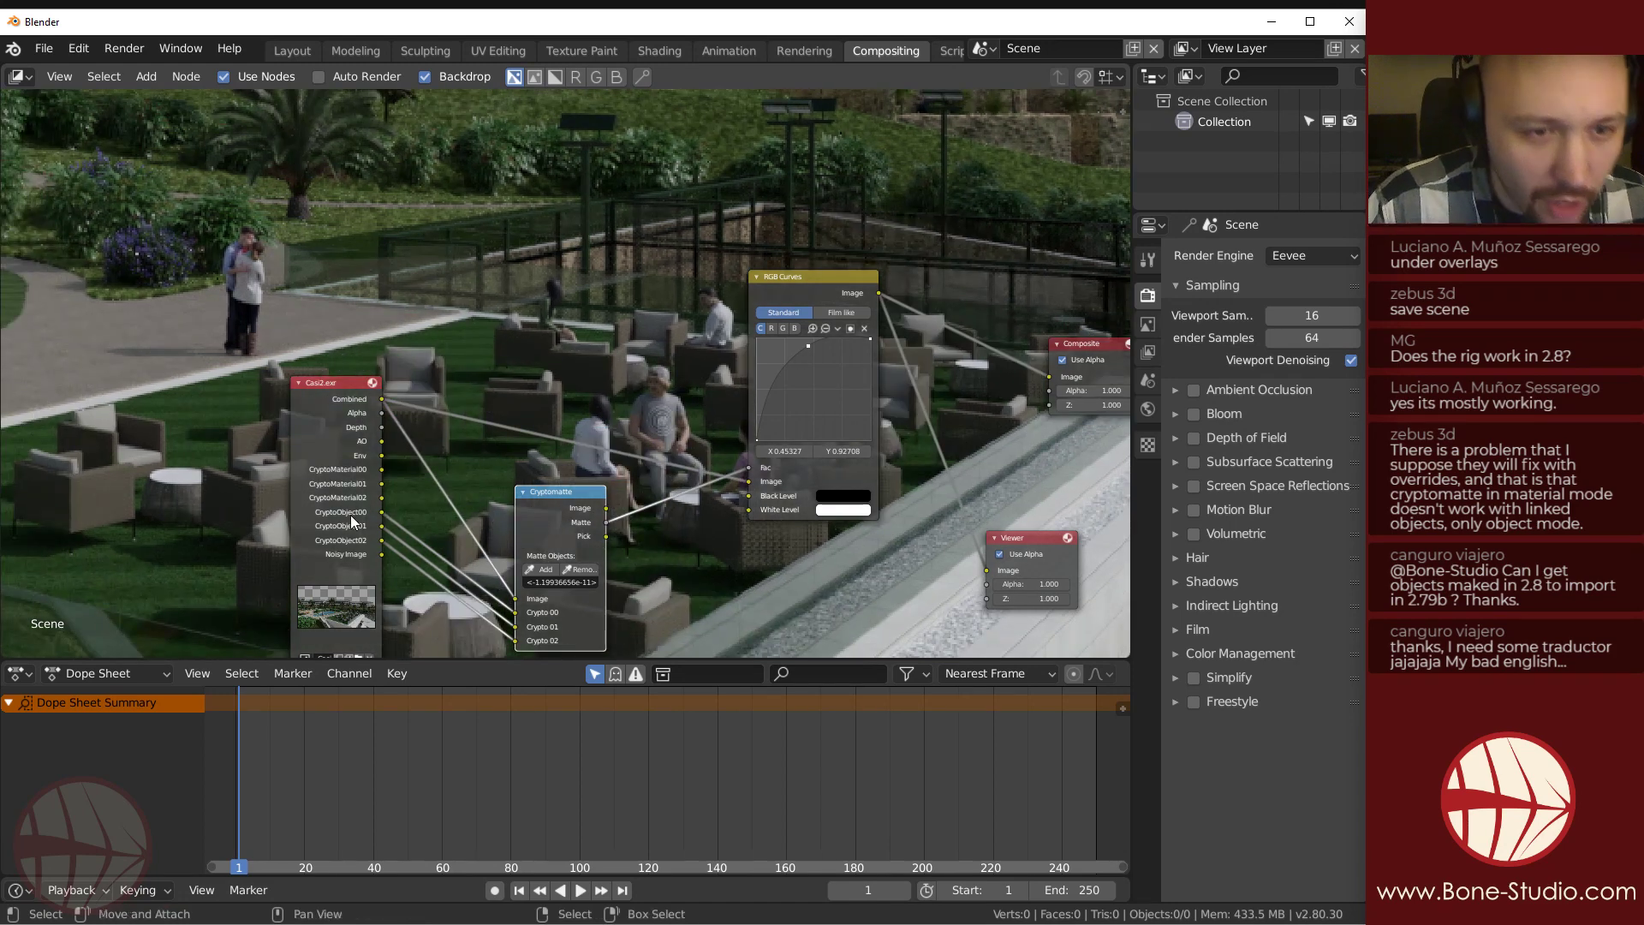
left_click_drag(381, 512, 383, 470, "ctrl")
left_click_drag(383, 526, 383, 483, "ctrl")
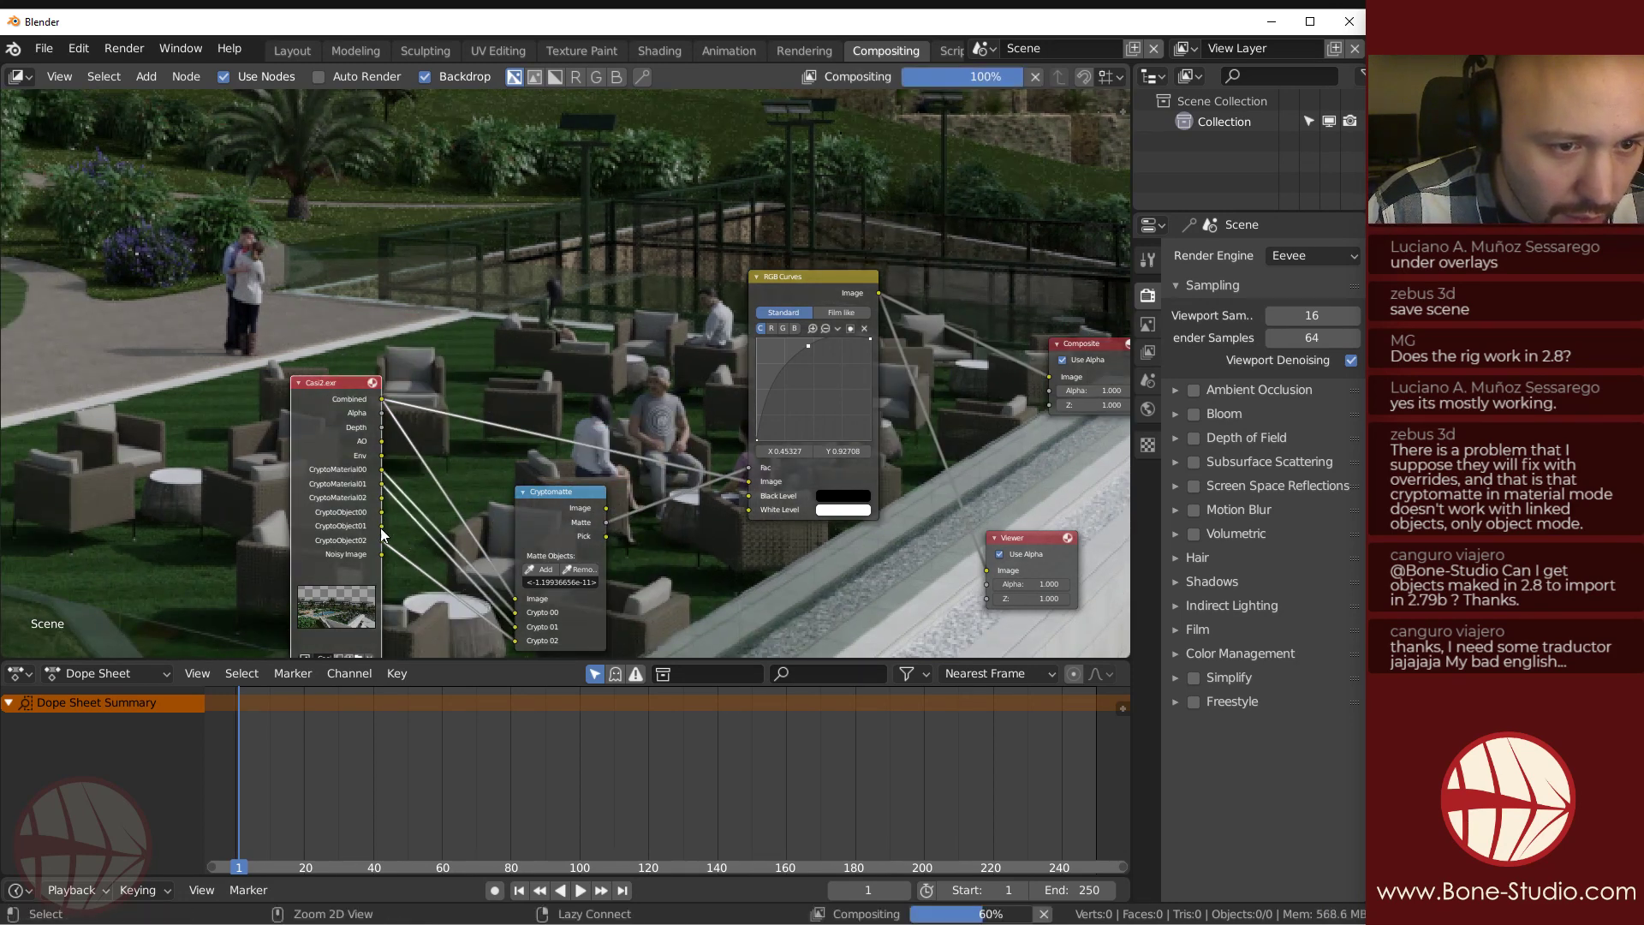
left_click_drag(382, 541, 382, 497, "ctrl")
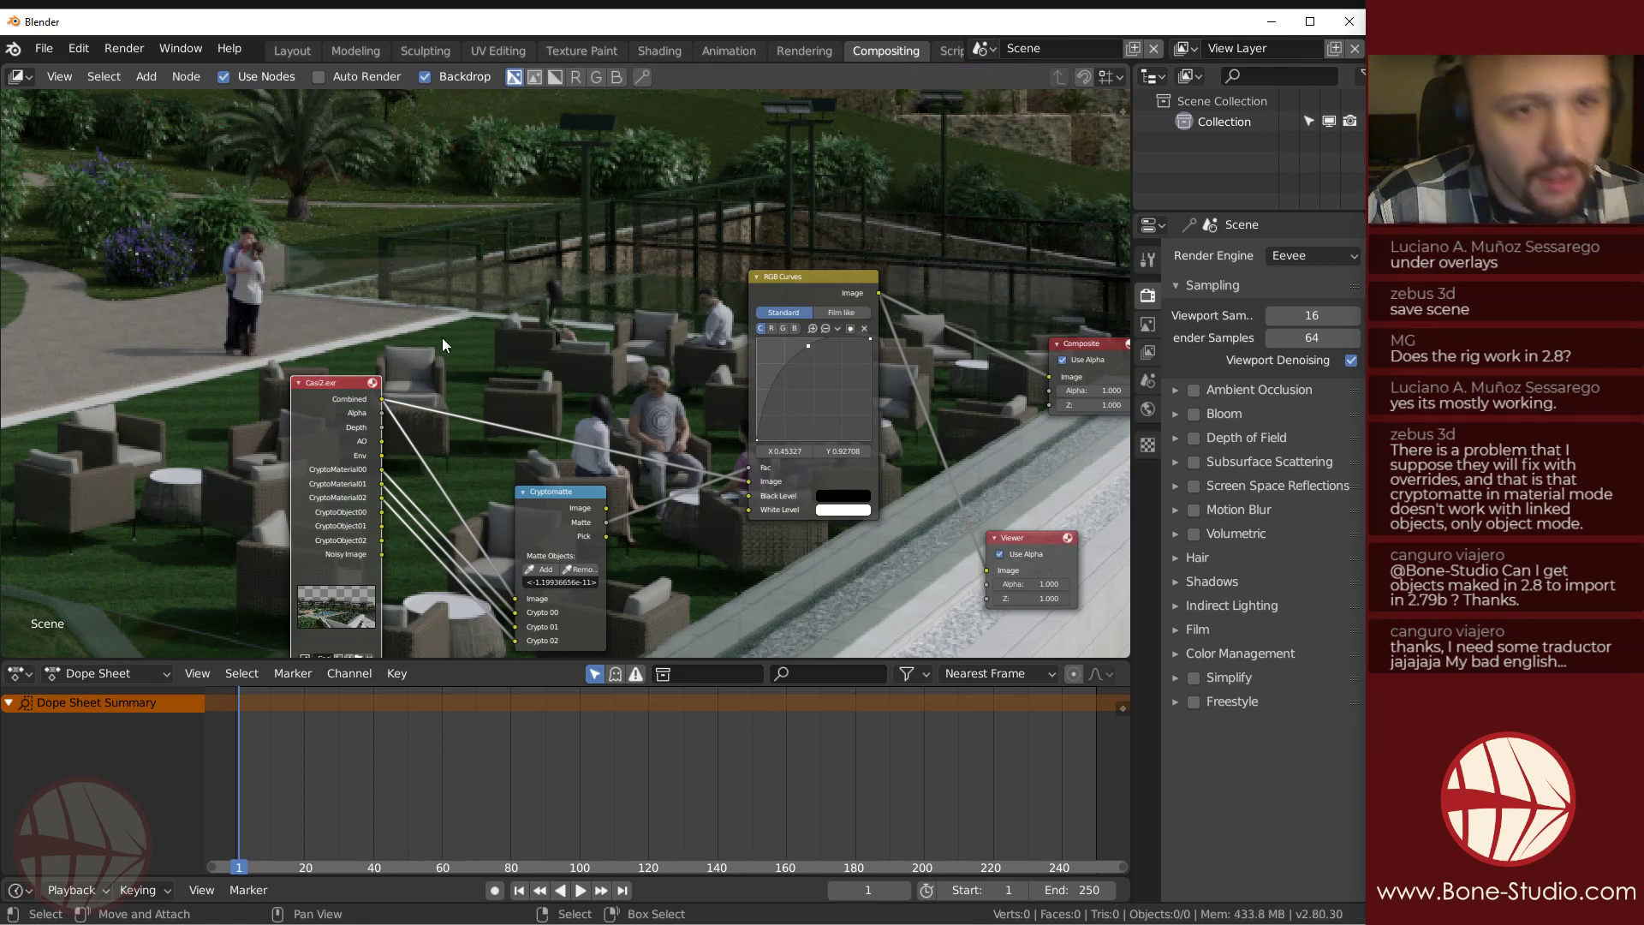
Switch the viewer to the Cryptomatte node's Pick output.
middle_click_drag(314, 333, 442, 276)
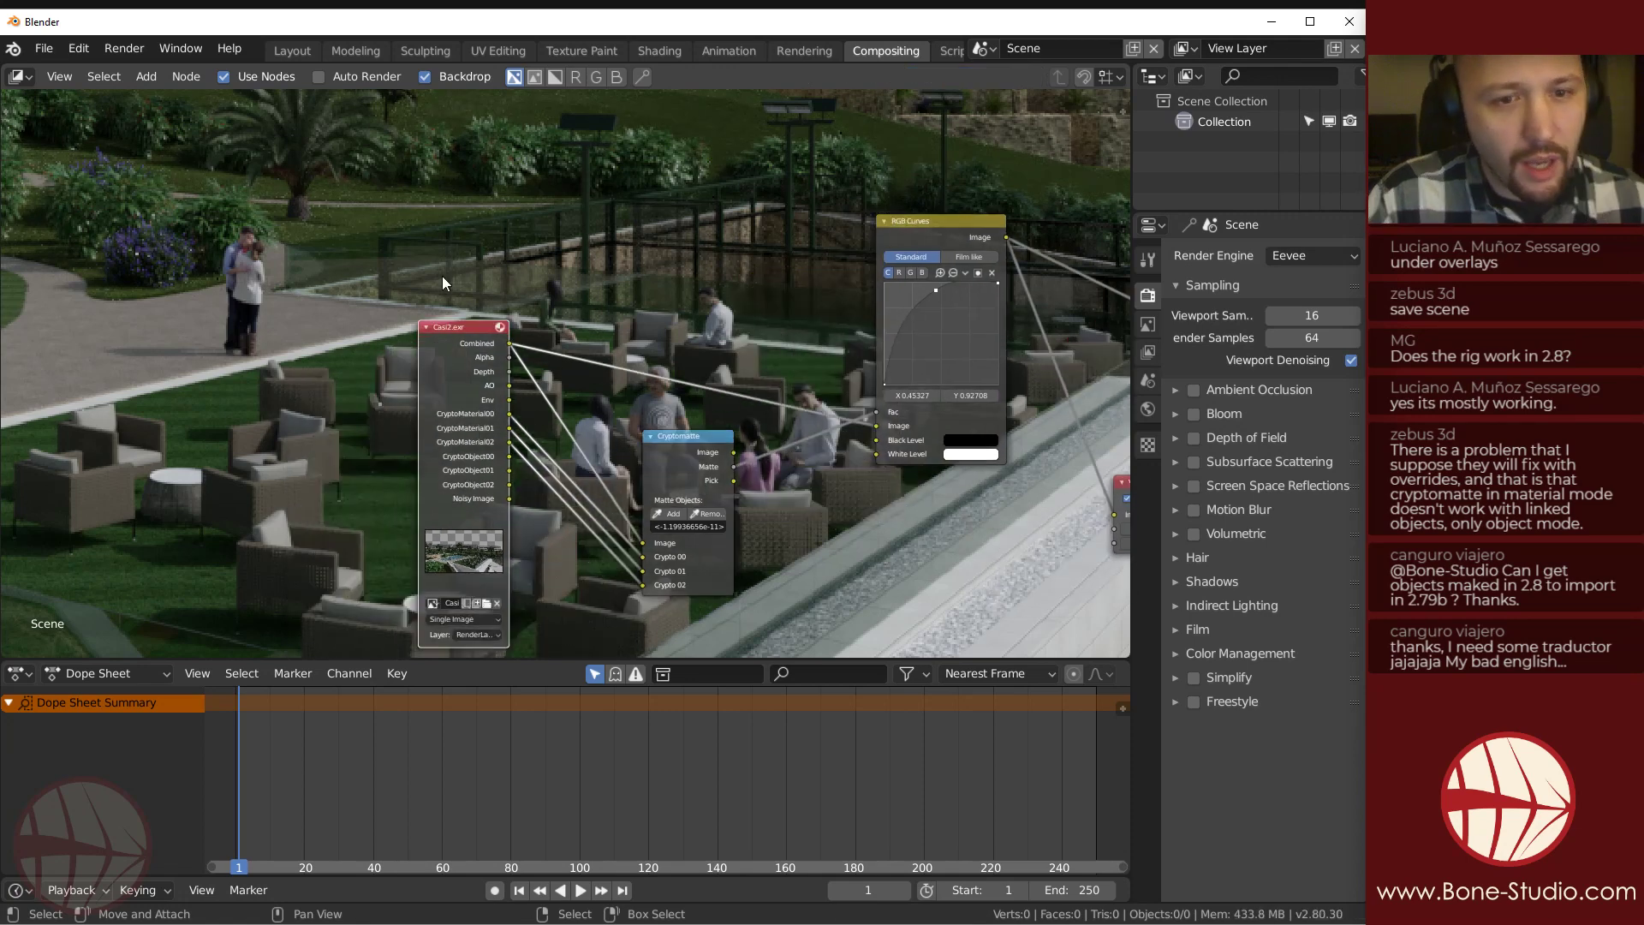
left_click(657, 473, "ctrl+shift")
left_click(656, 471, "ctrl+shift")
left_click(656, 471, "ctrl+shift")
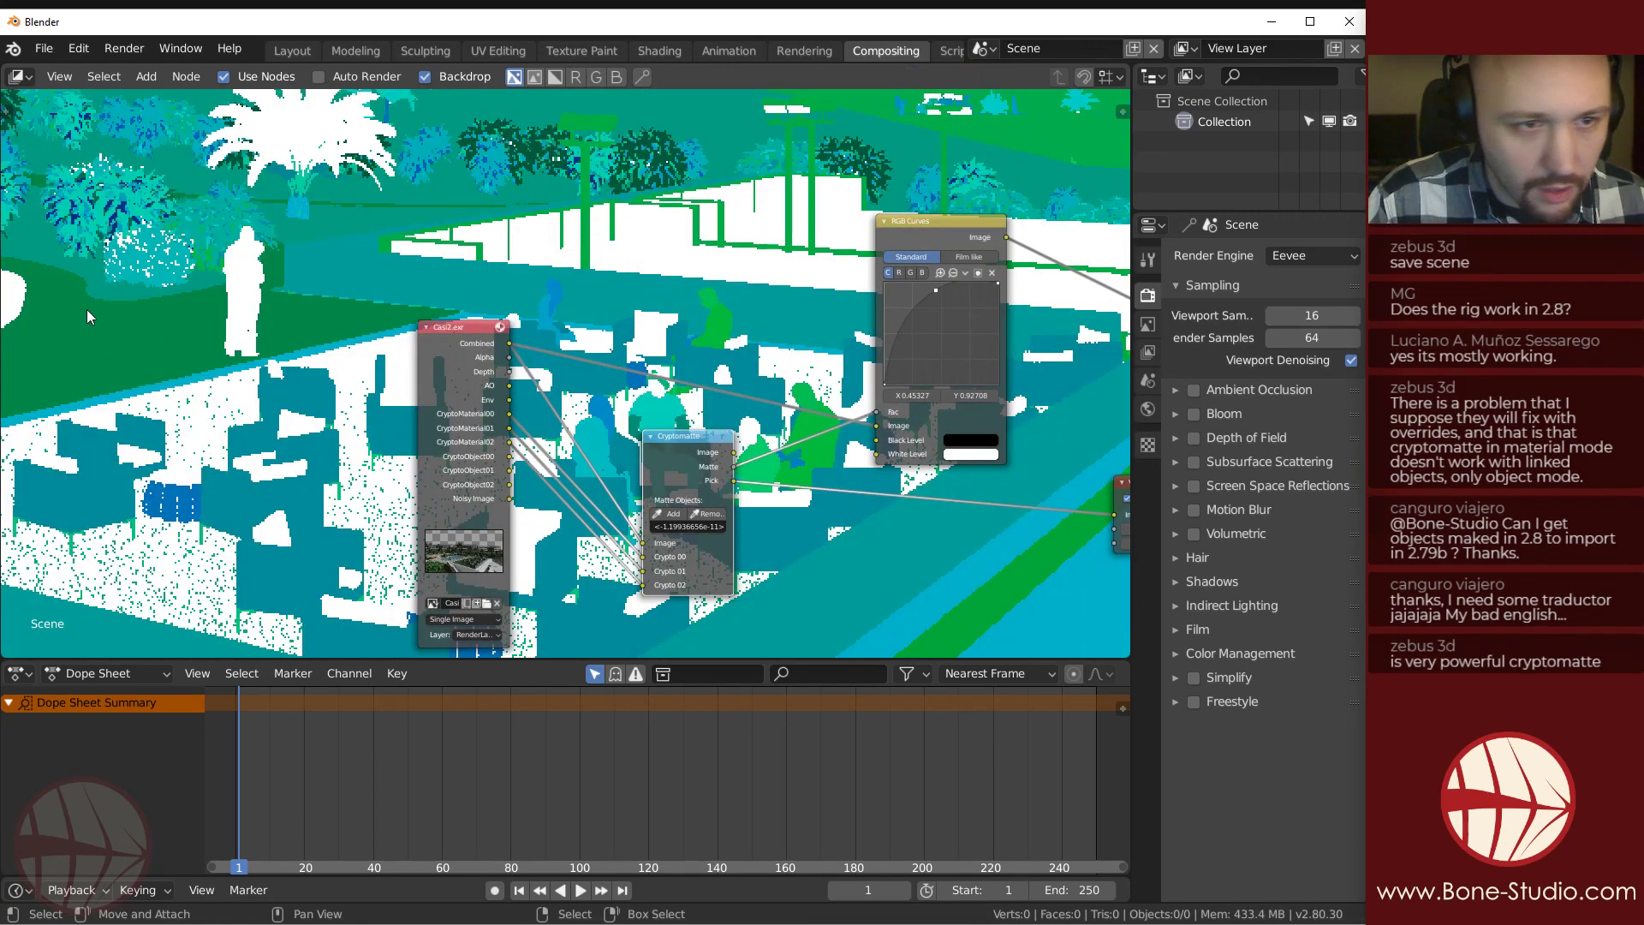
Clear the existing matte object and sample the grass slope's material beside the stair wall into the matte.
key("alt+v")
key("alt+v")
key("alt+v")
key("alt+v")
key("alt+v")
key("alt+v")
middle_click_drag(217, 410, 335, 337, "alt")
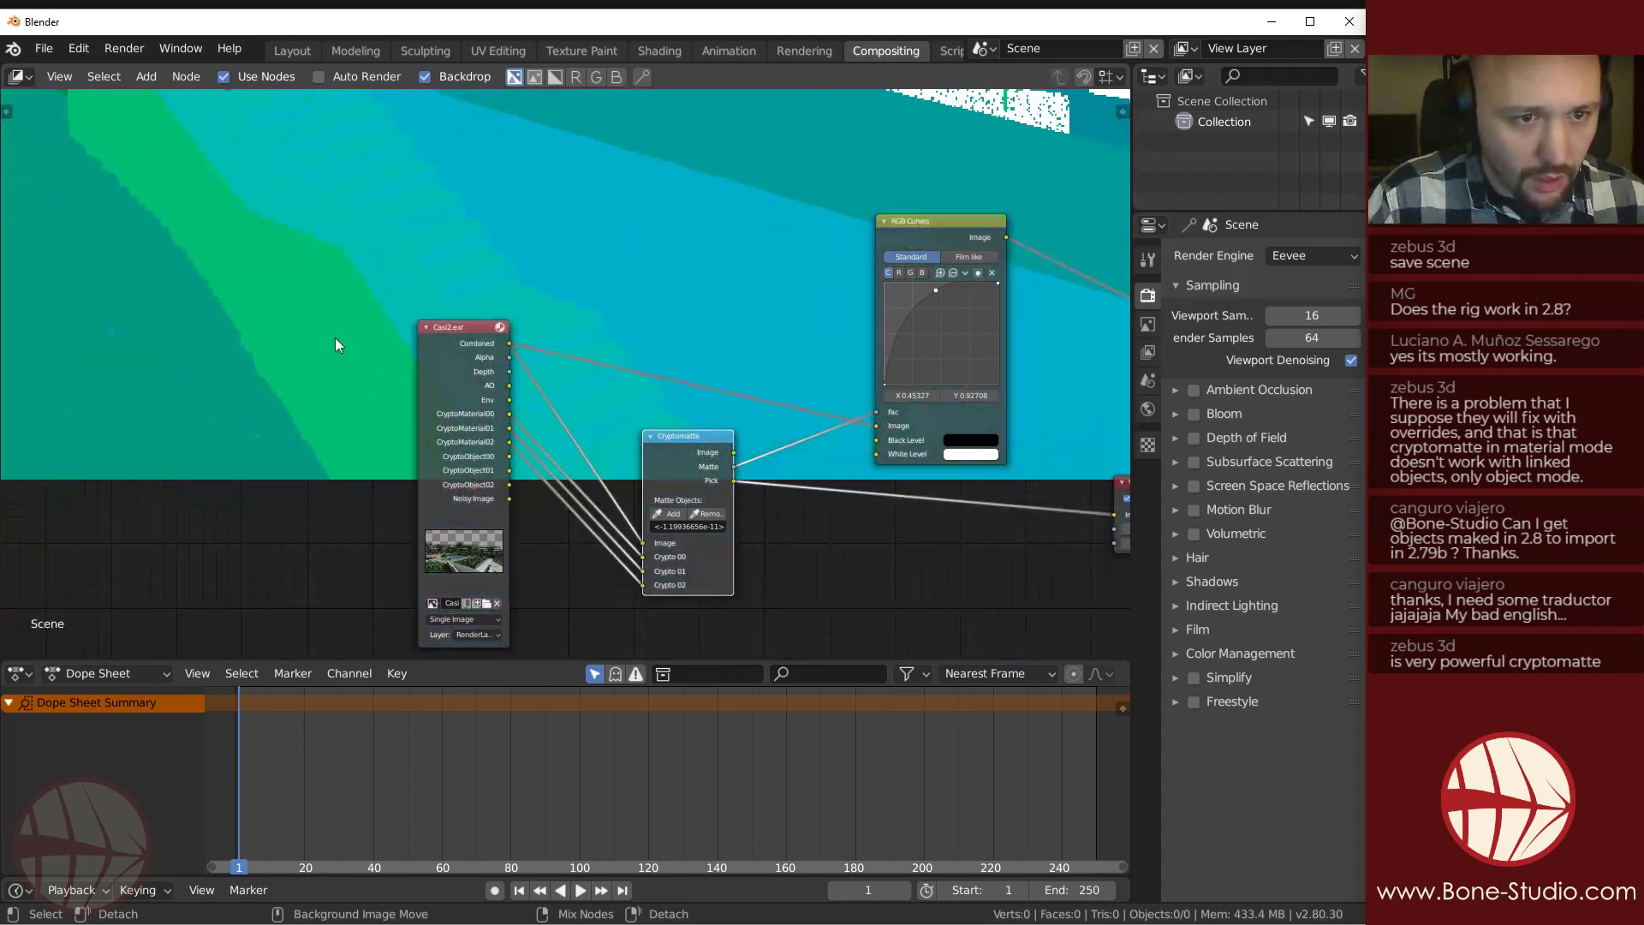
middle_click_drag(84, 293, 285, 437, "alt")
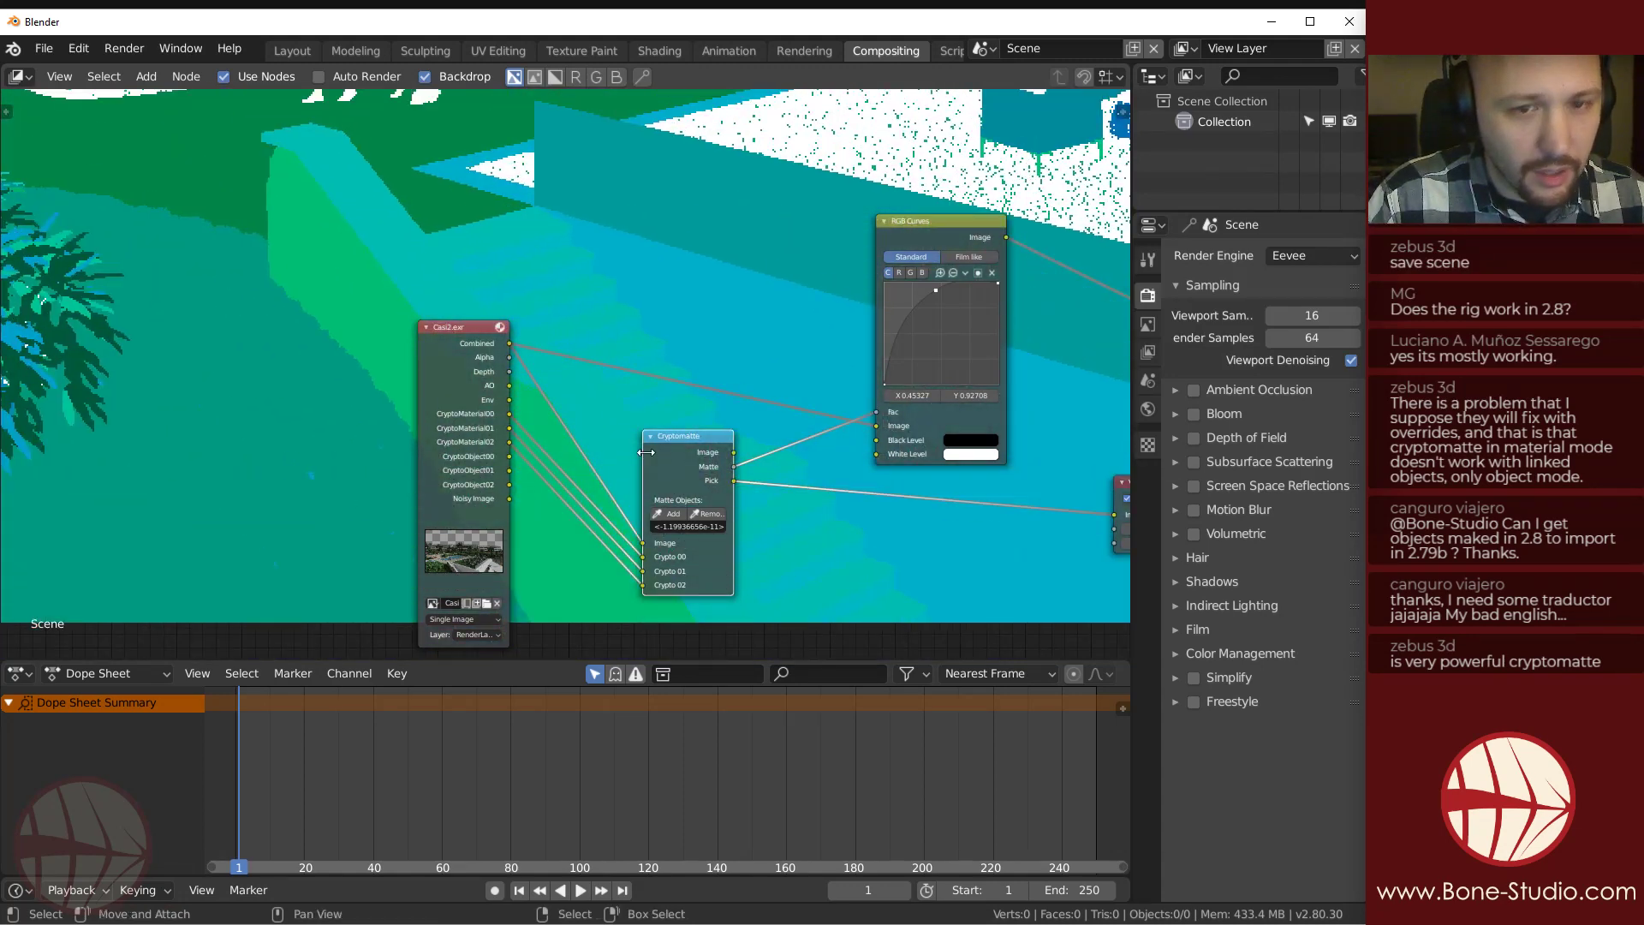
left_click(710, 515)
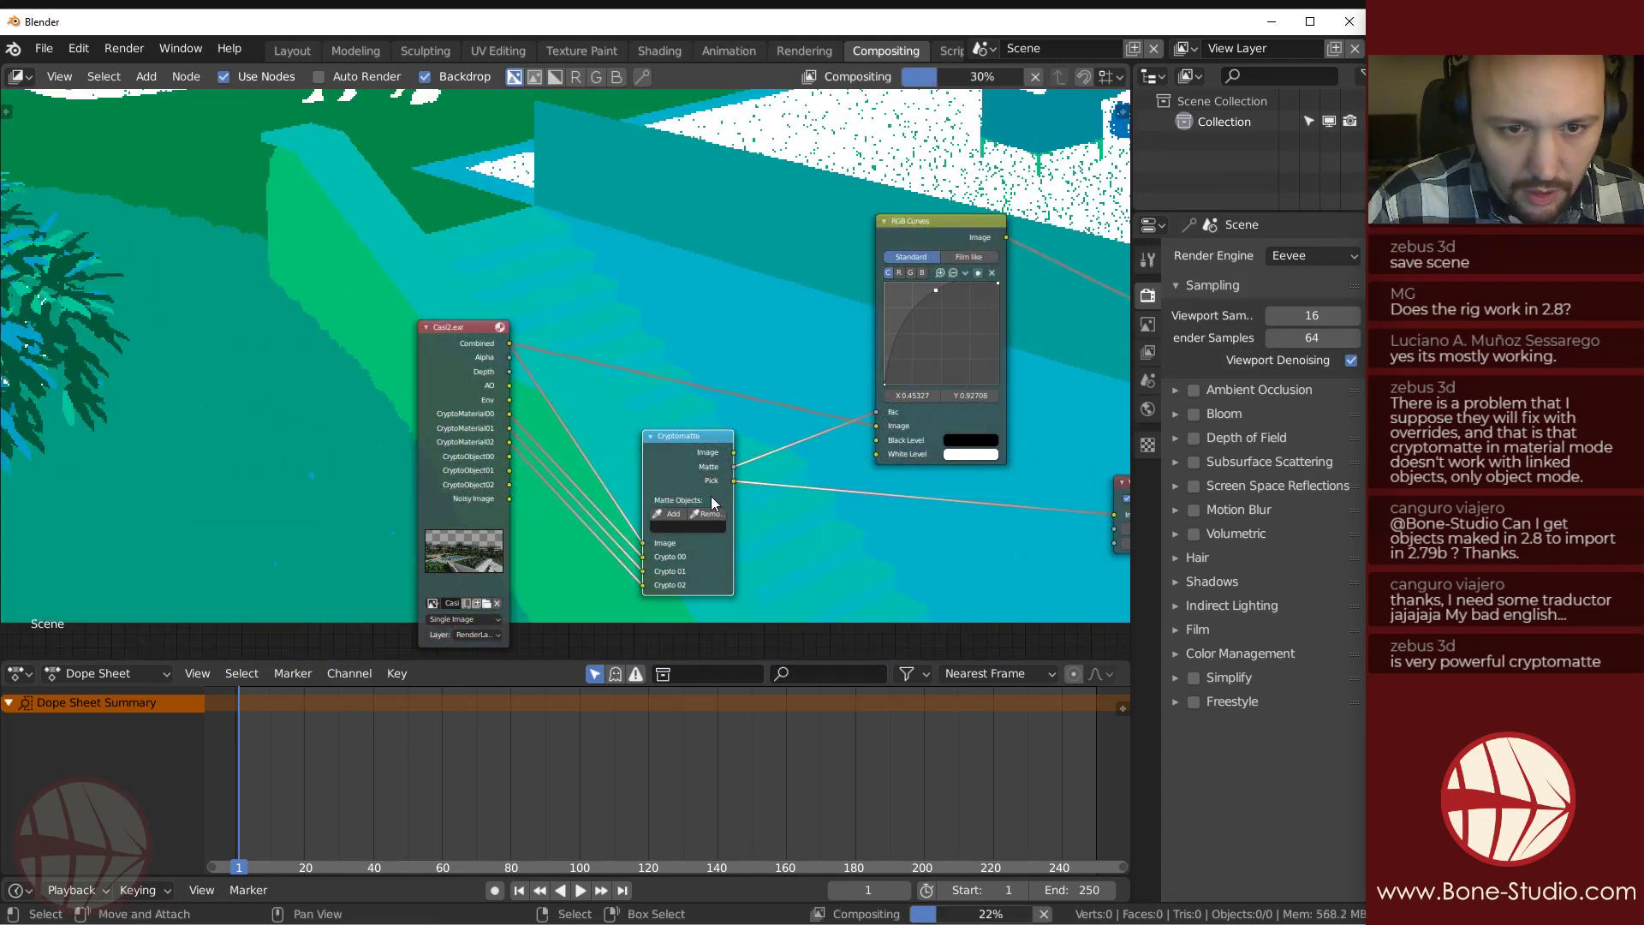
left_click(669, 513)
left_click(253, 381)
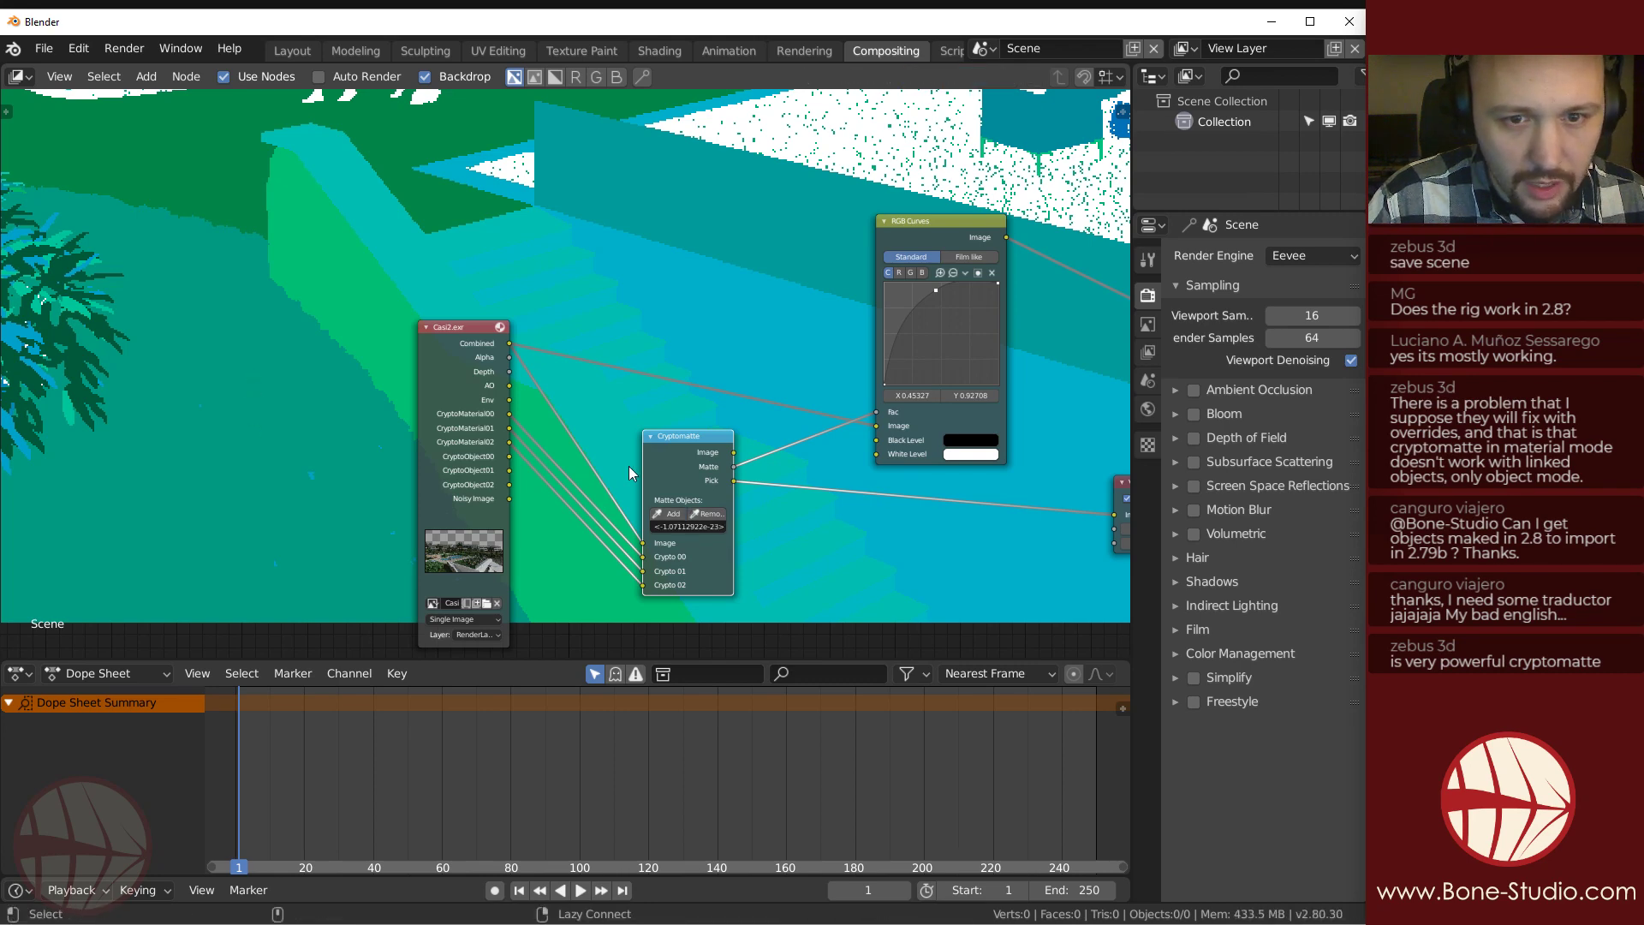
Check the new matte, preview the RGB Curves result, and move its curve point to about X 0.425, Y 0.849.
left_click(666, 457, "ctrl+shift")
left_click(666, 457, "ctrl+shift")
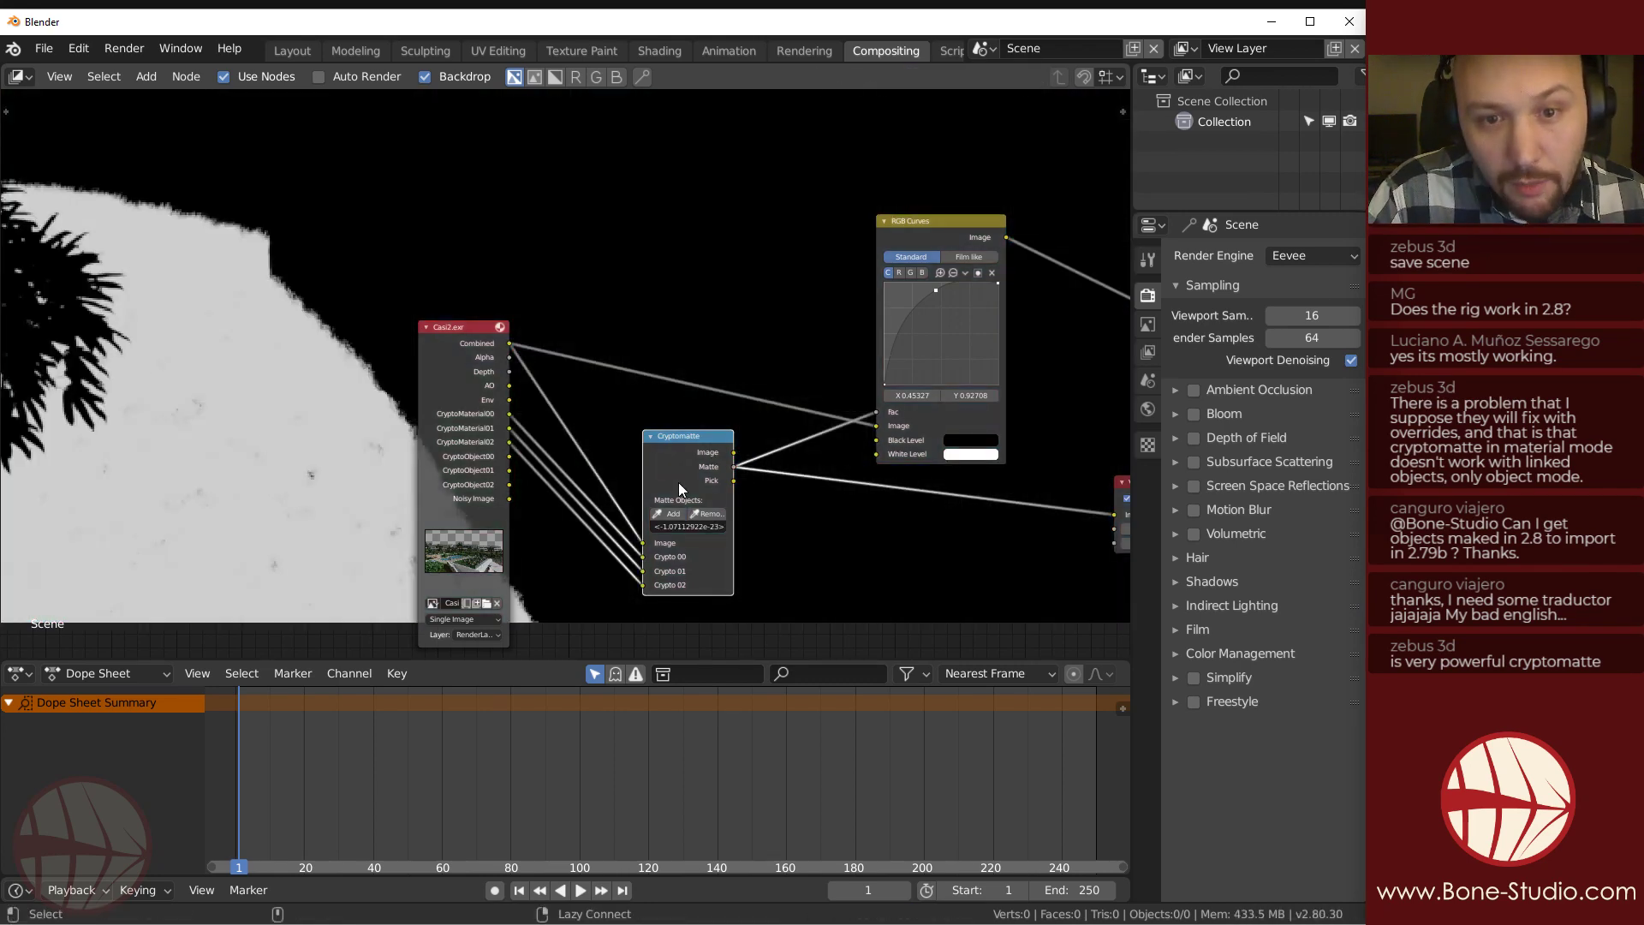
left_click(933, 234, "ctrl+shift")
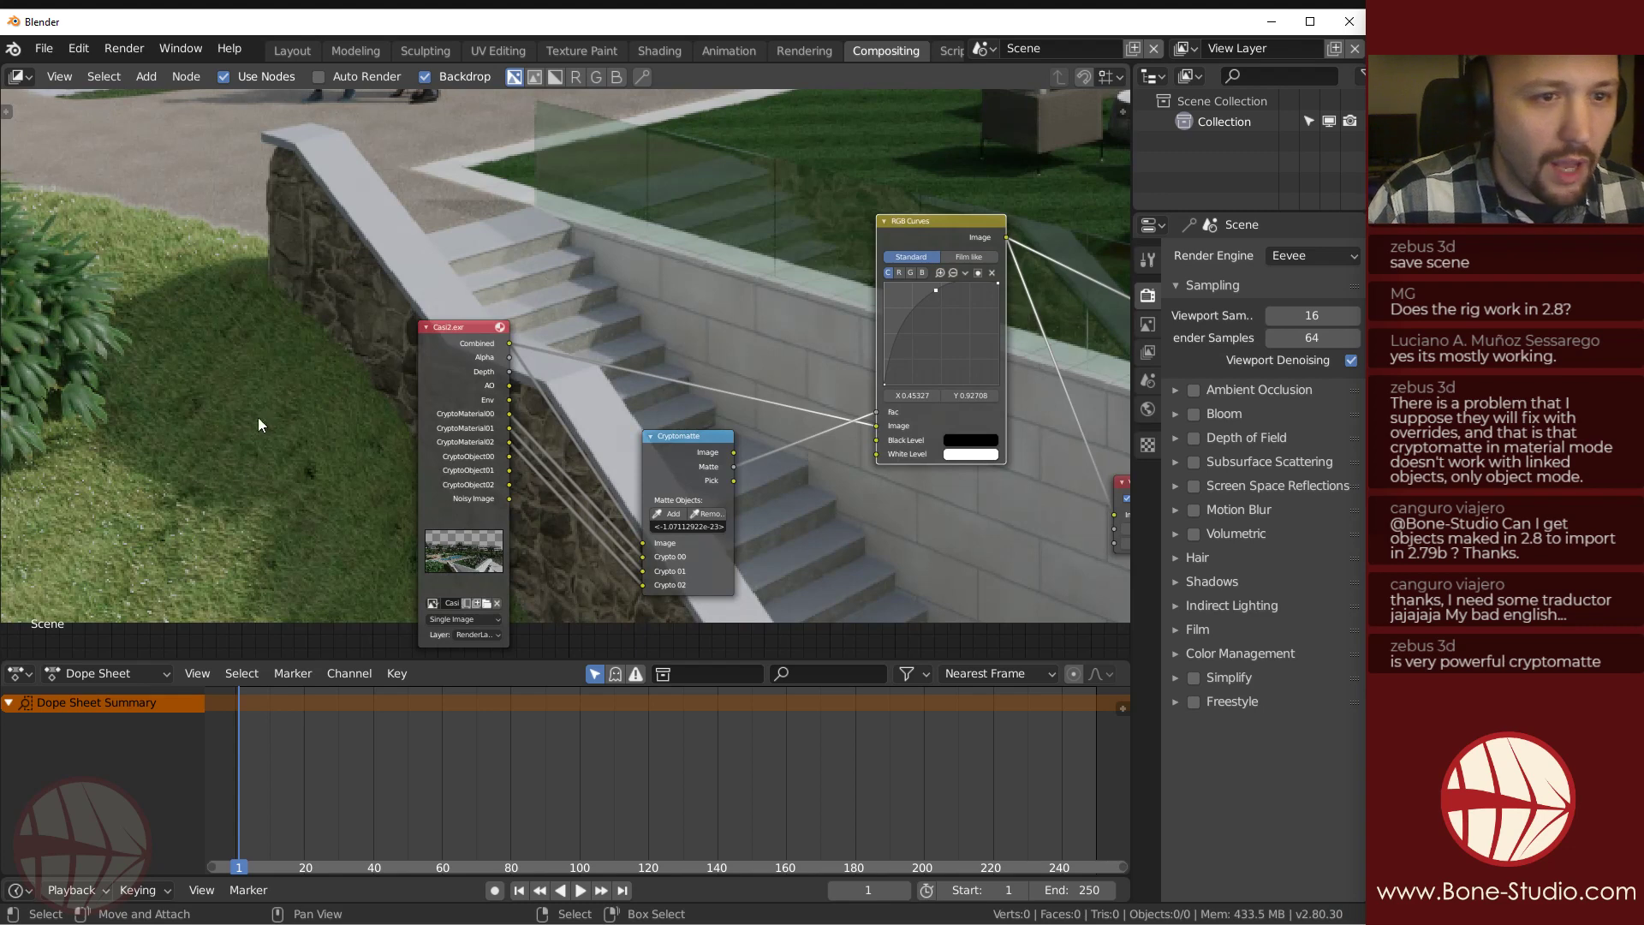
mouse_move(937, 289)
left_mouse_down()
mouse_move(942, 318)
mouse_move(933, 297)
left_mouse_up()
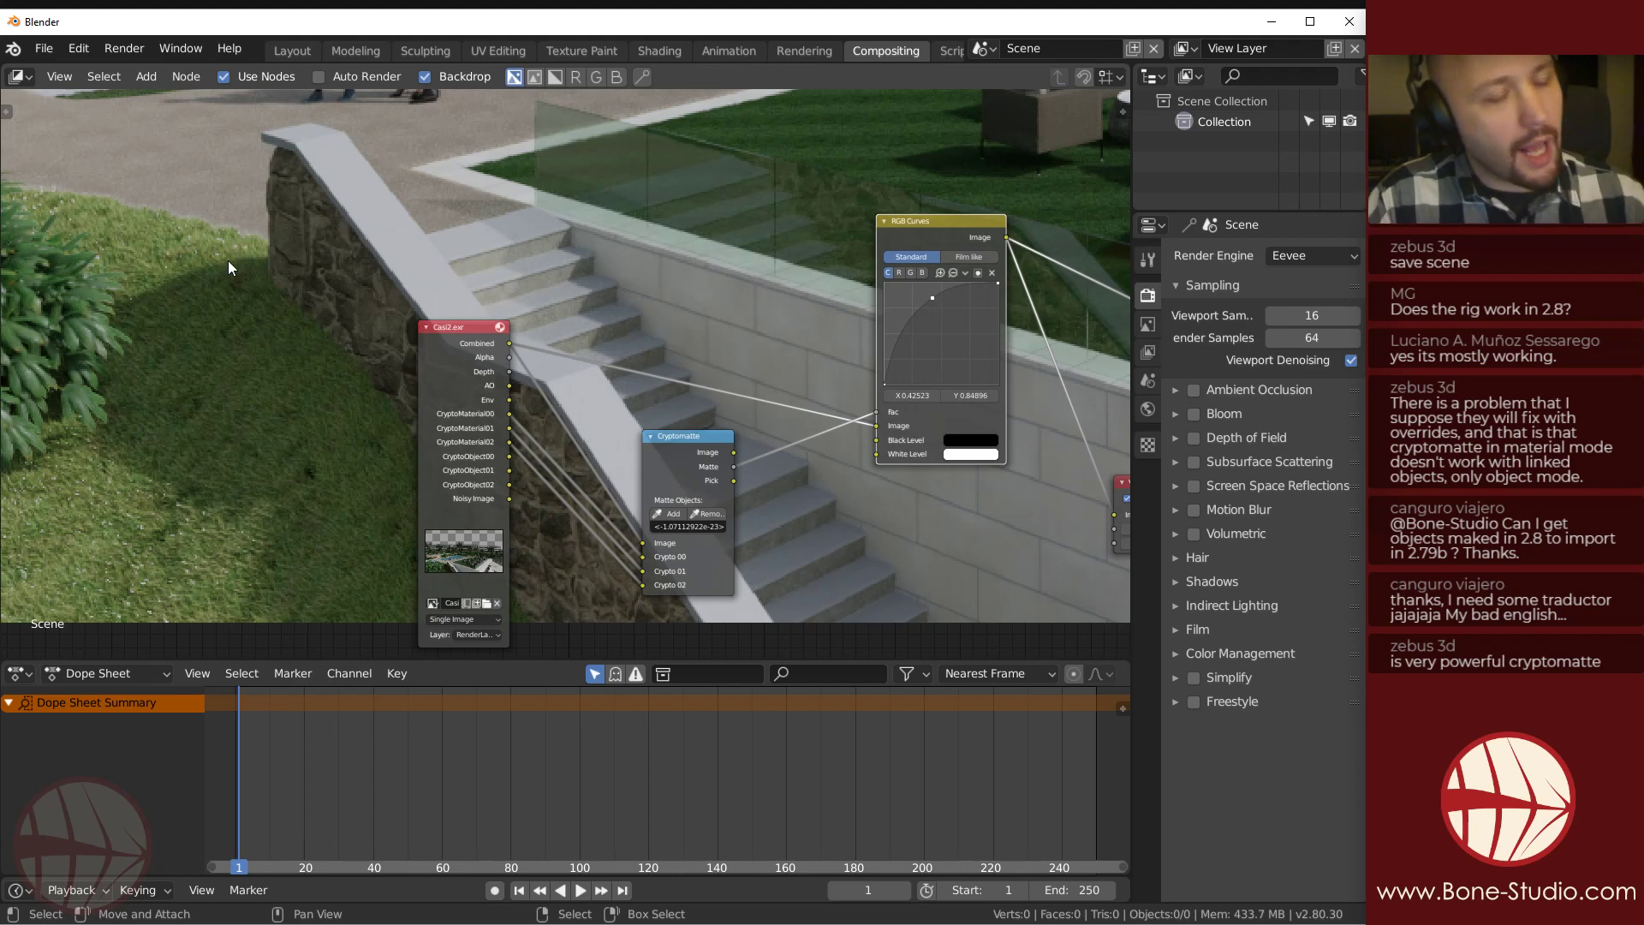
Reshape the grass RGB Curves with an upper point at about X 0.505, Y 0.896 and a lower point at about X 0.262, Y 0.552.
middle_click_drag(217, 249, 396, 408, "alt")
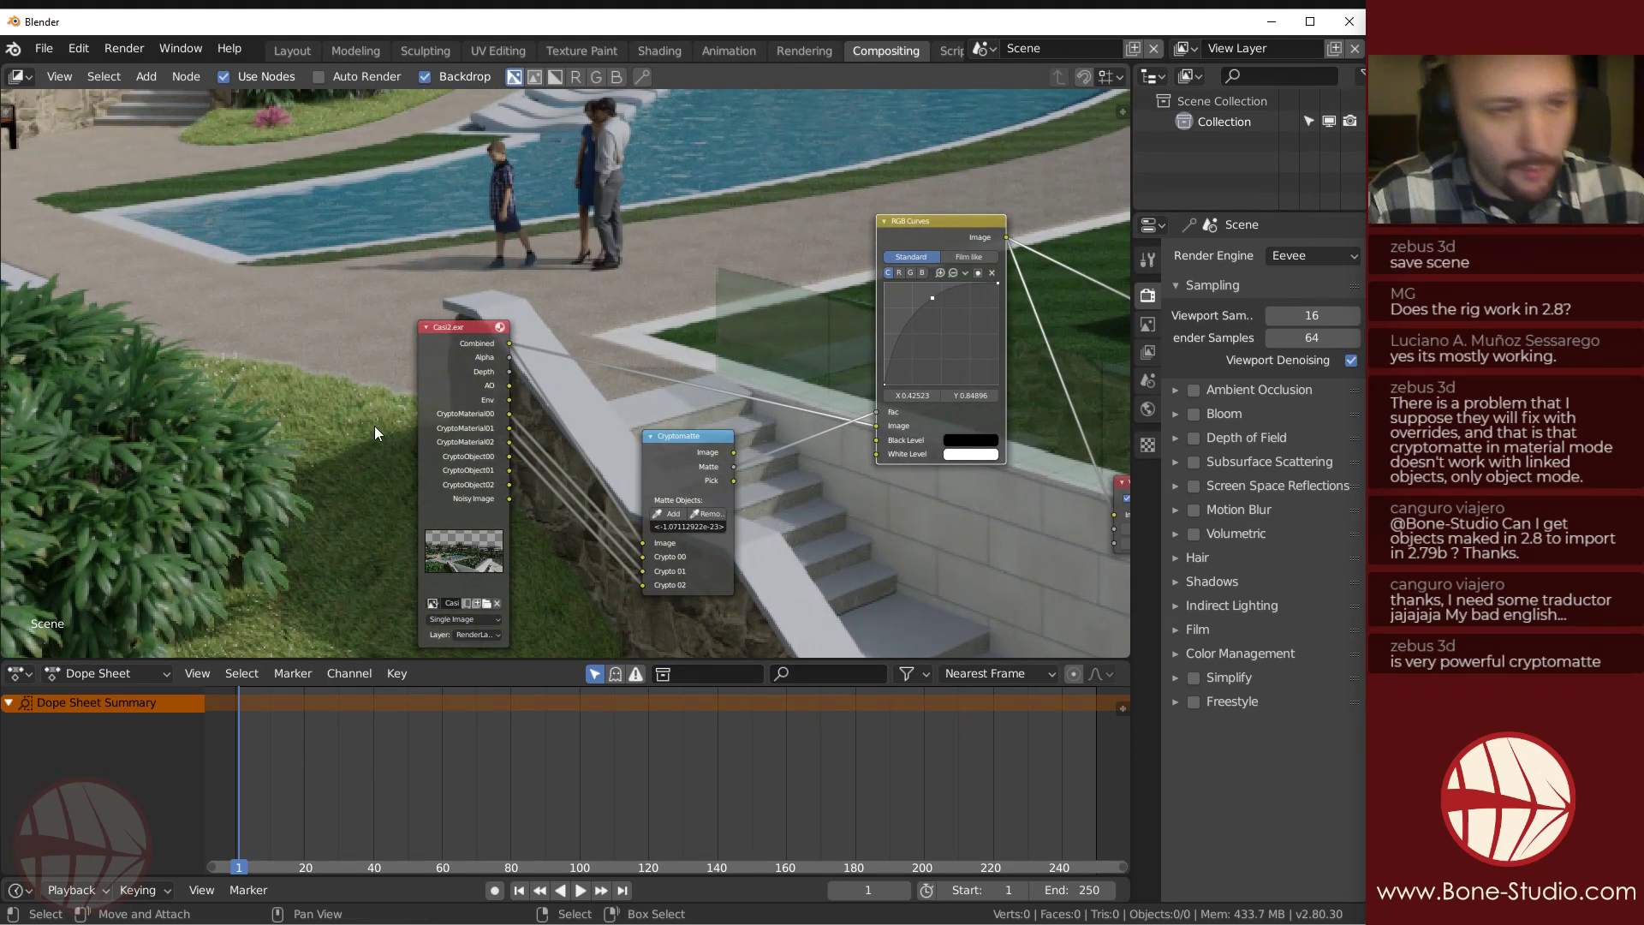
key("alt+v")
key("alt+v")
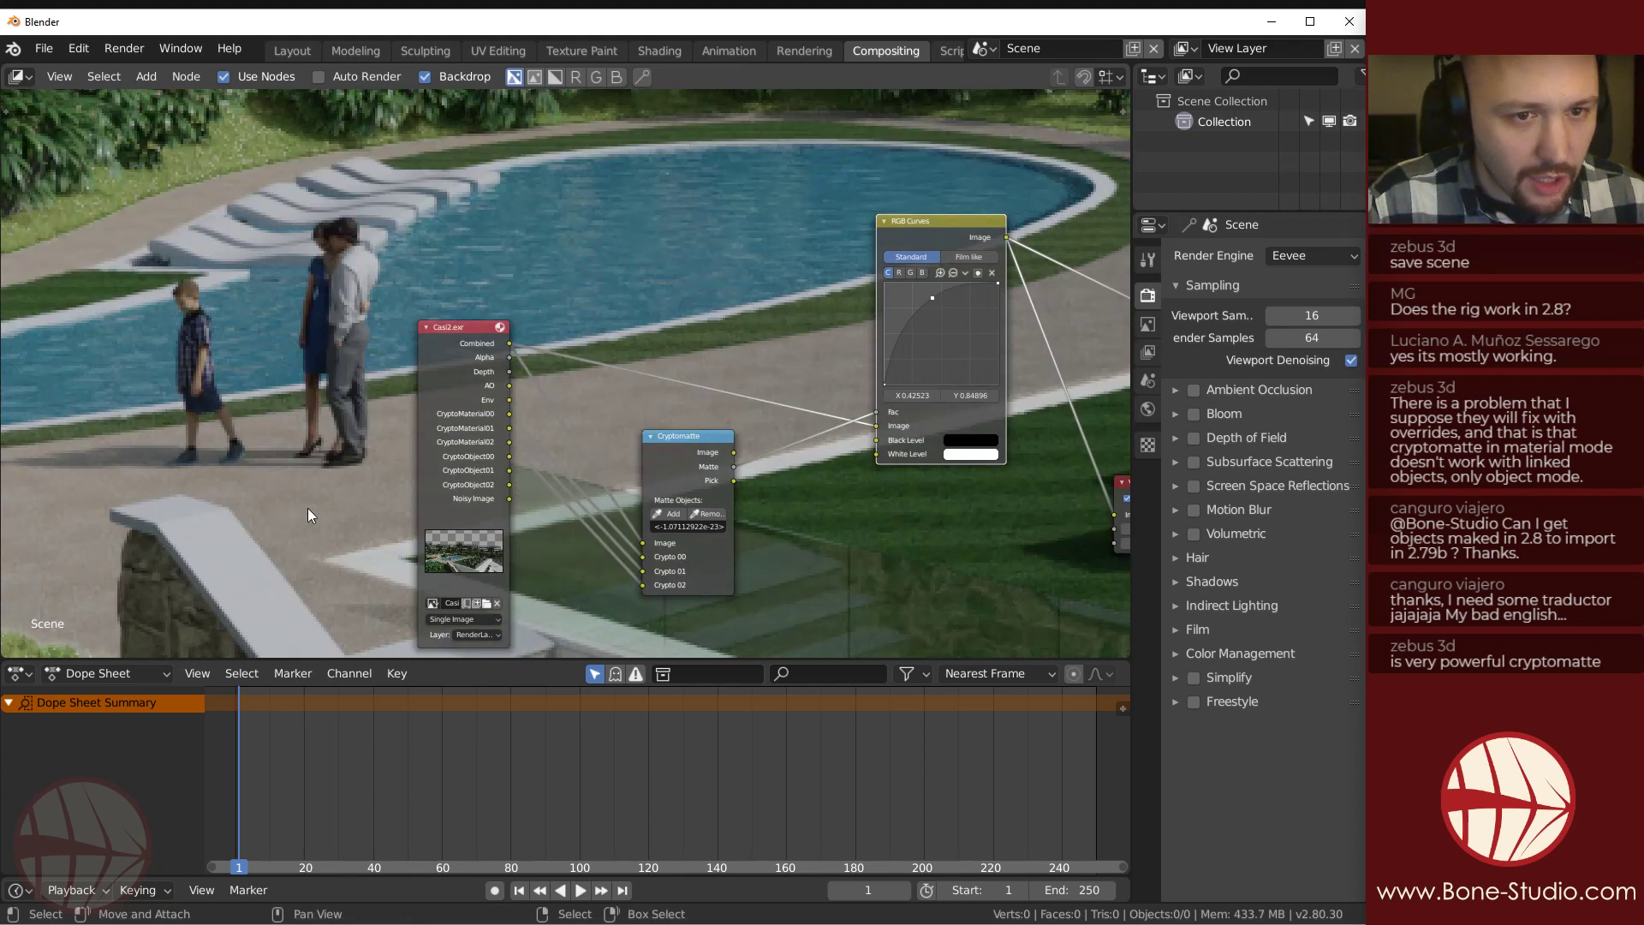
middle_click_drag(199, 589, 326, 362)
middle_click_drag(152, 610, 457, 306, "alt")
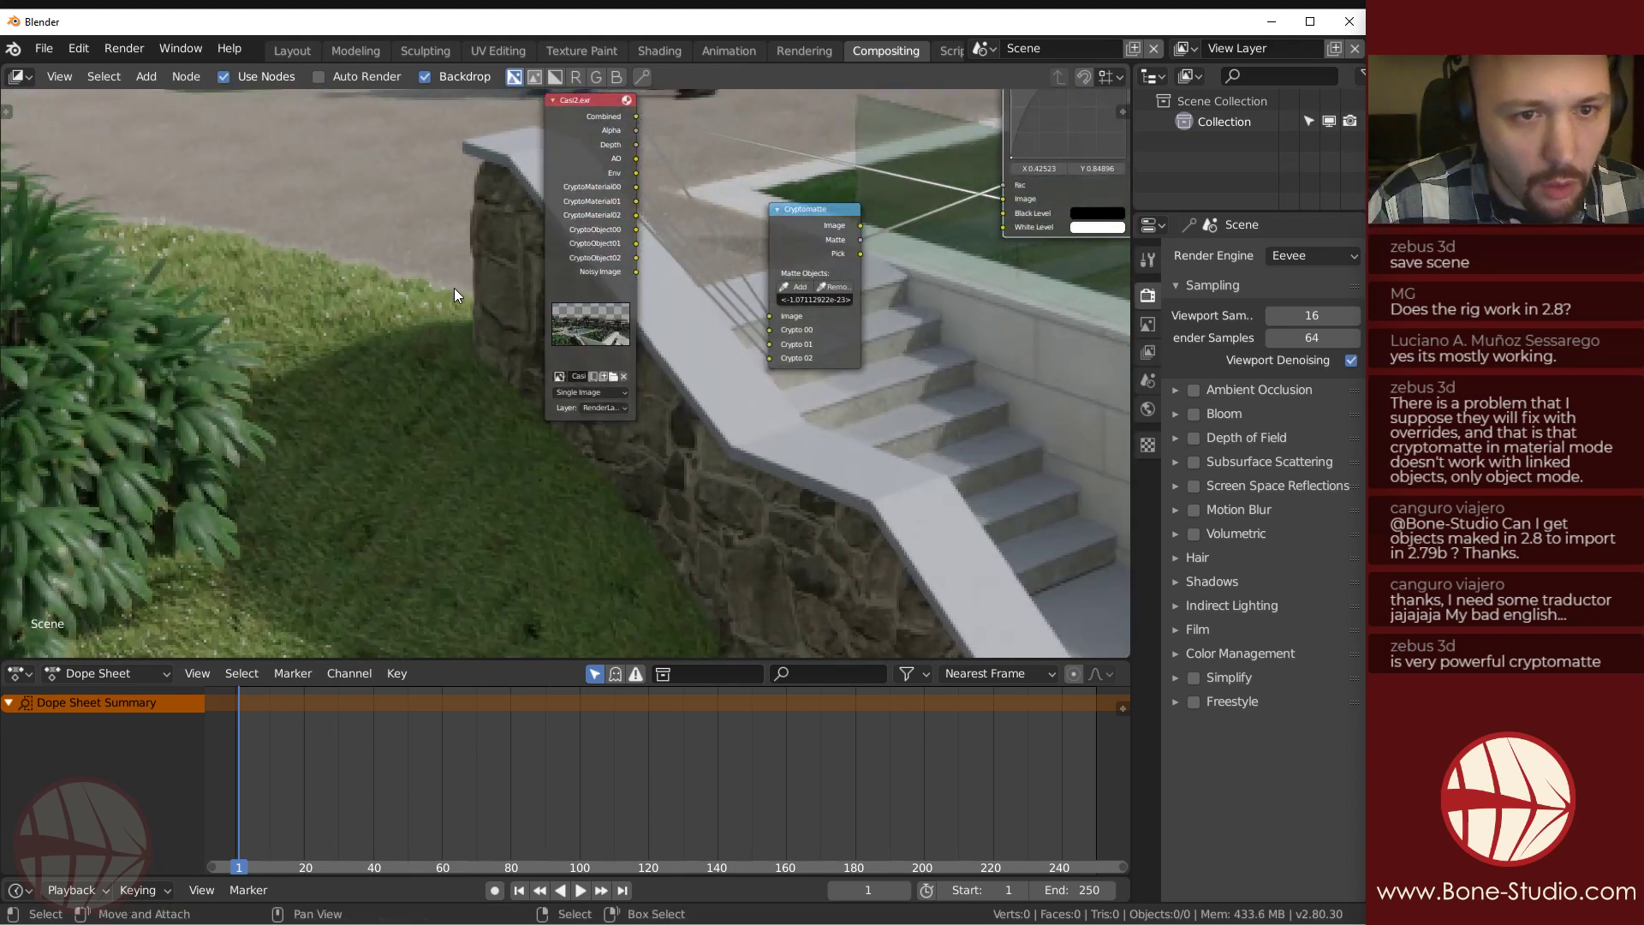
middle_click_drag(867, 270, 625, 484)
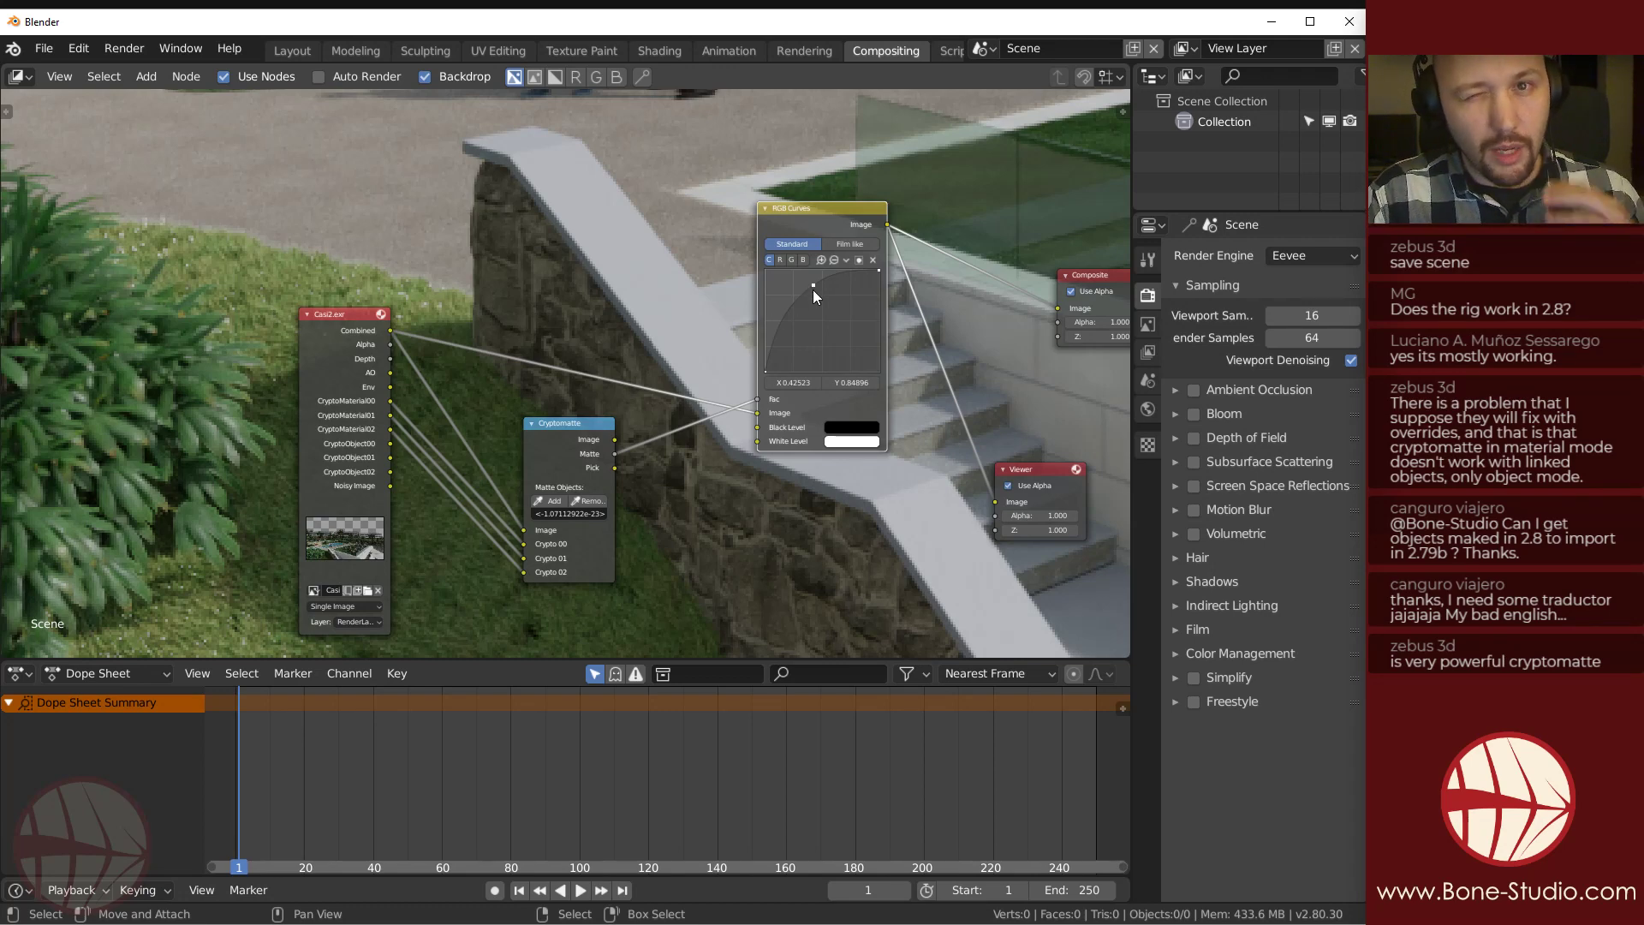
left_click_drag(813, 287, 819, 309)
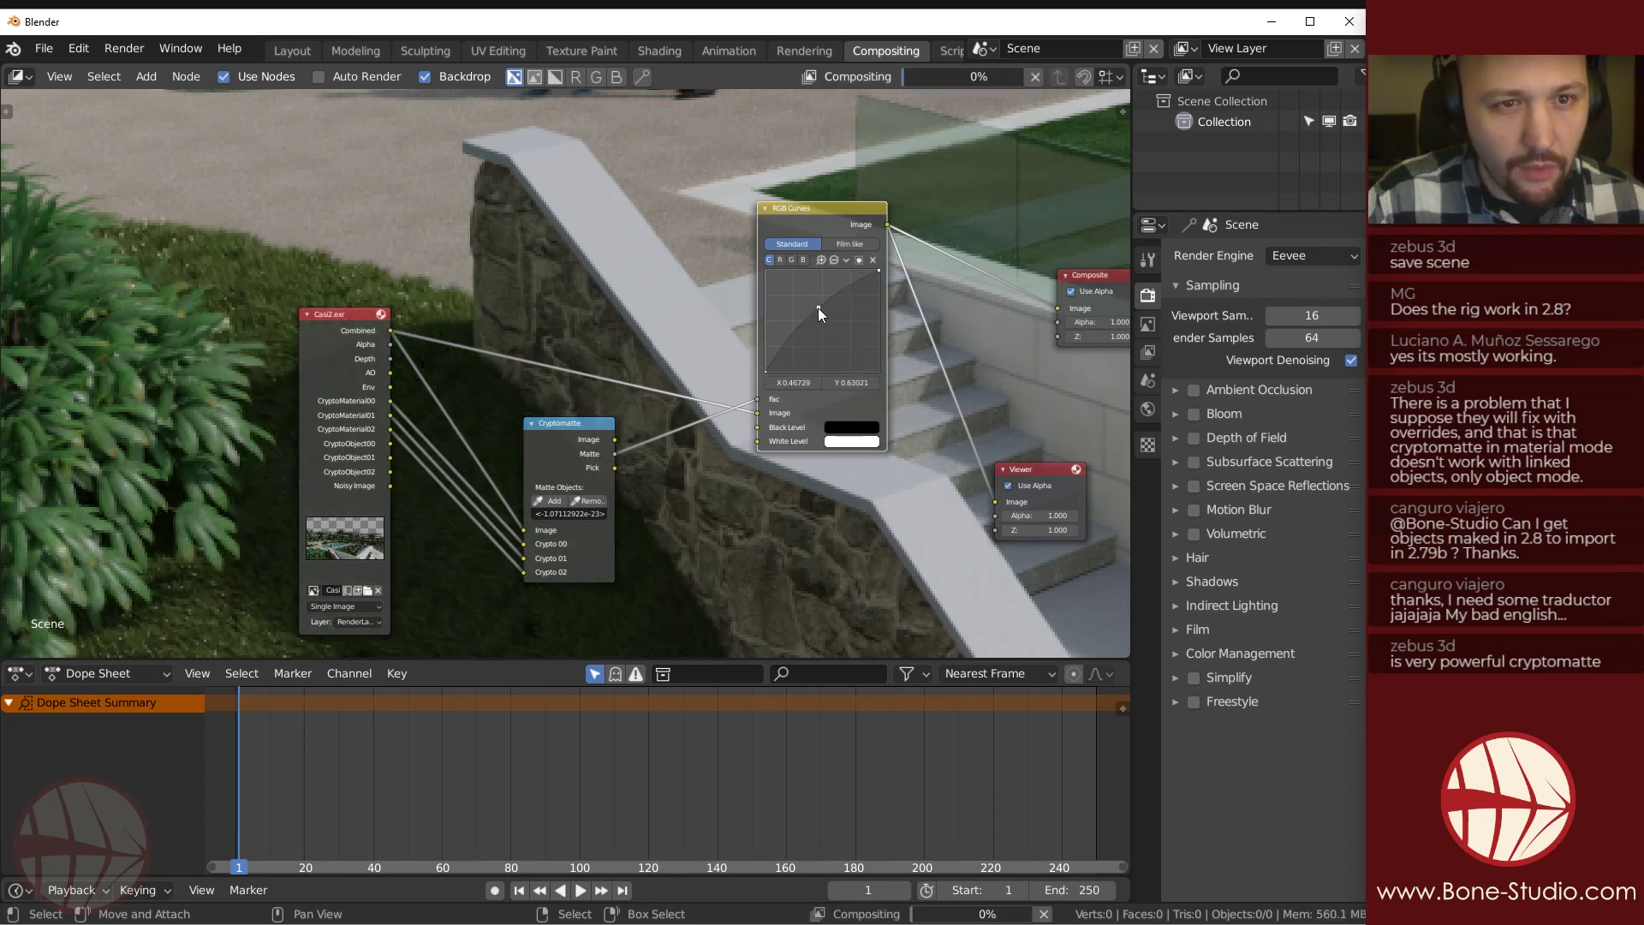
left_click_drag(799, 327, 825, 294)
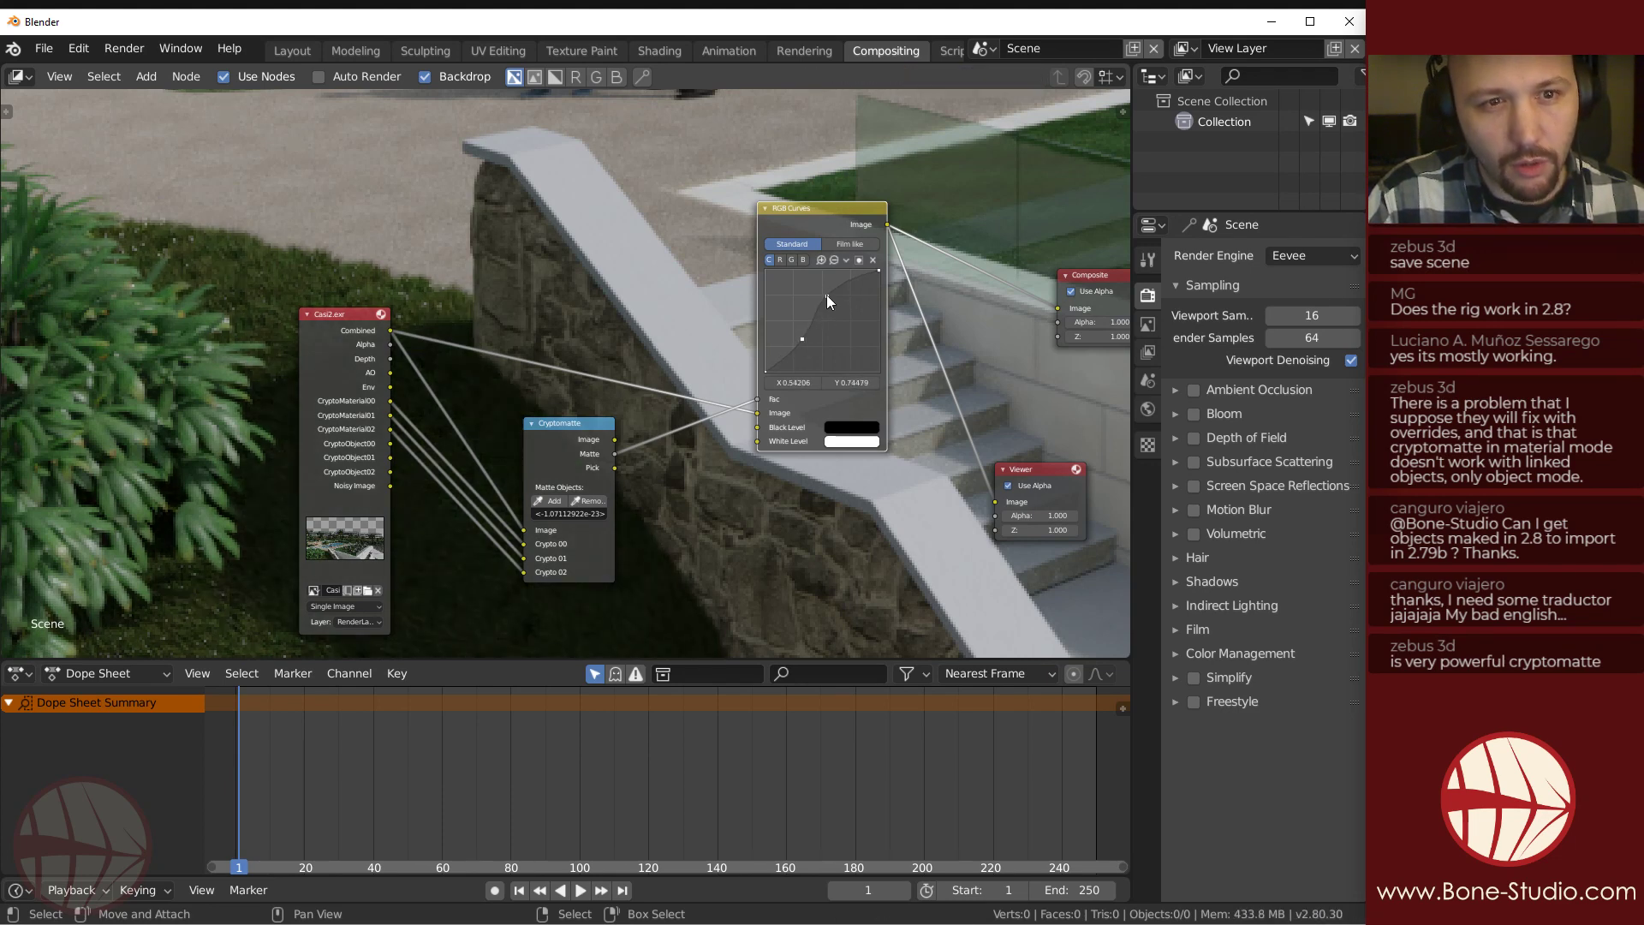
mouse_move(682, 275)
middle_mouse_down("alt")
mouse_move(543, 280)
mouse_move(312, 353)
mouse_move(327, 141)
mouse_move(686, 301)
middle_mouse_up("alt")
left_click_drag(826, 294, 823, 280)
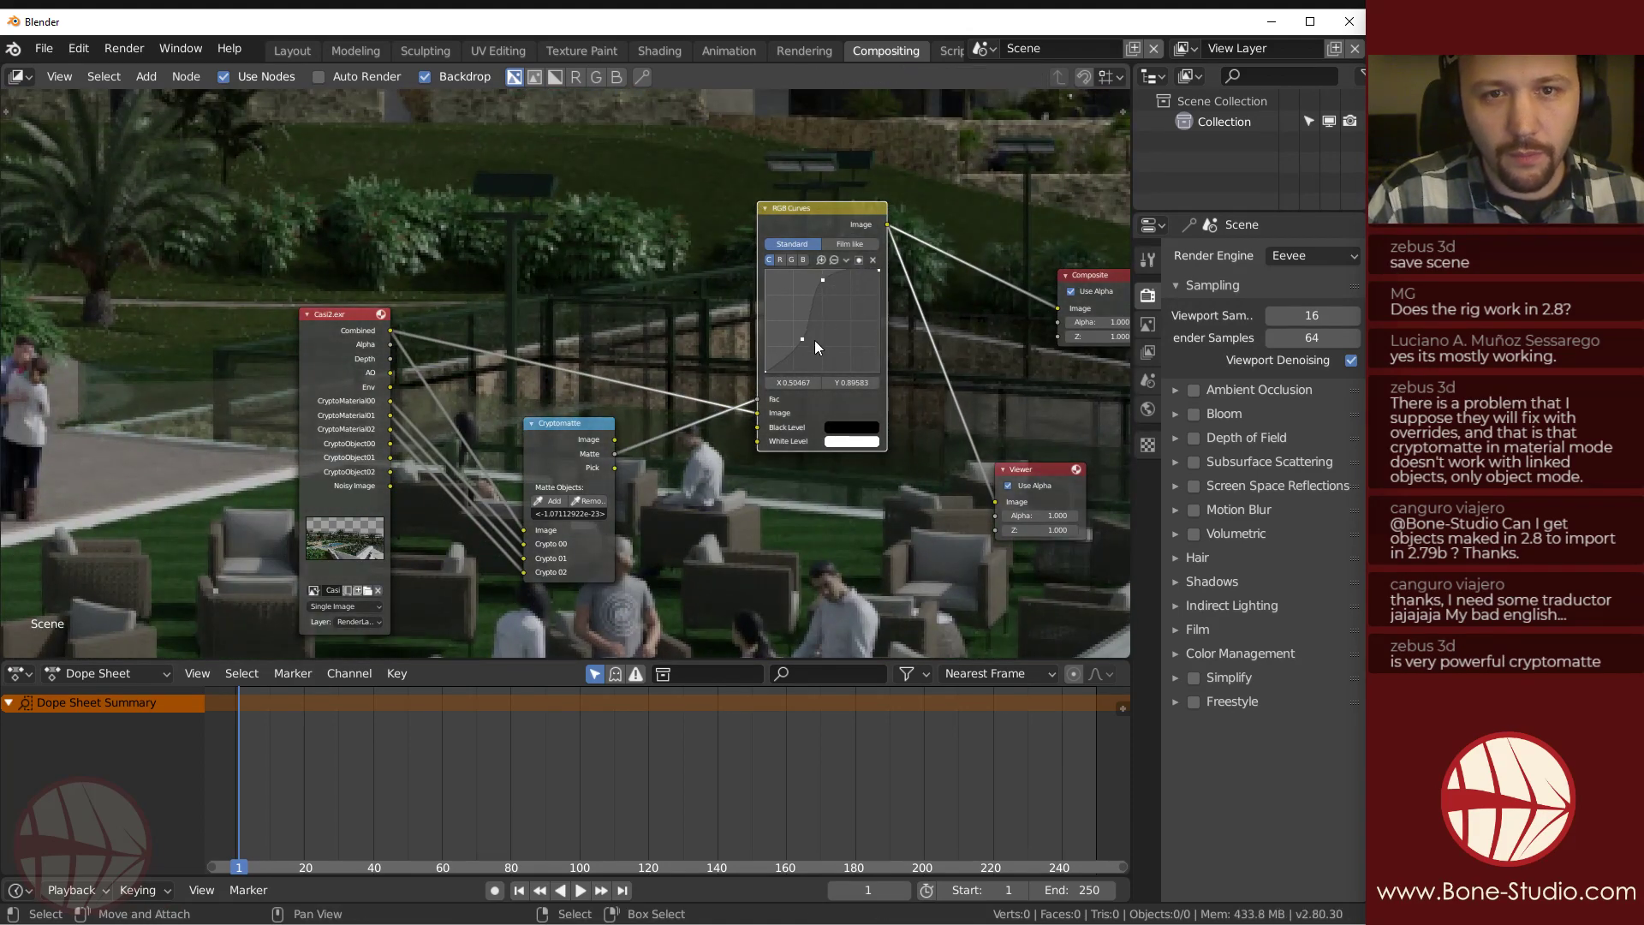
left_click_drag(812, 343, 793, 315)
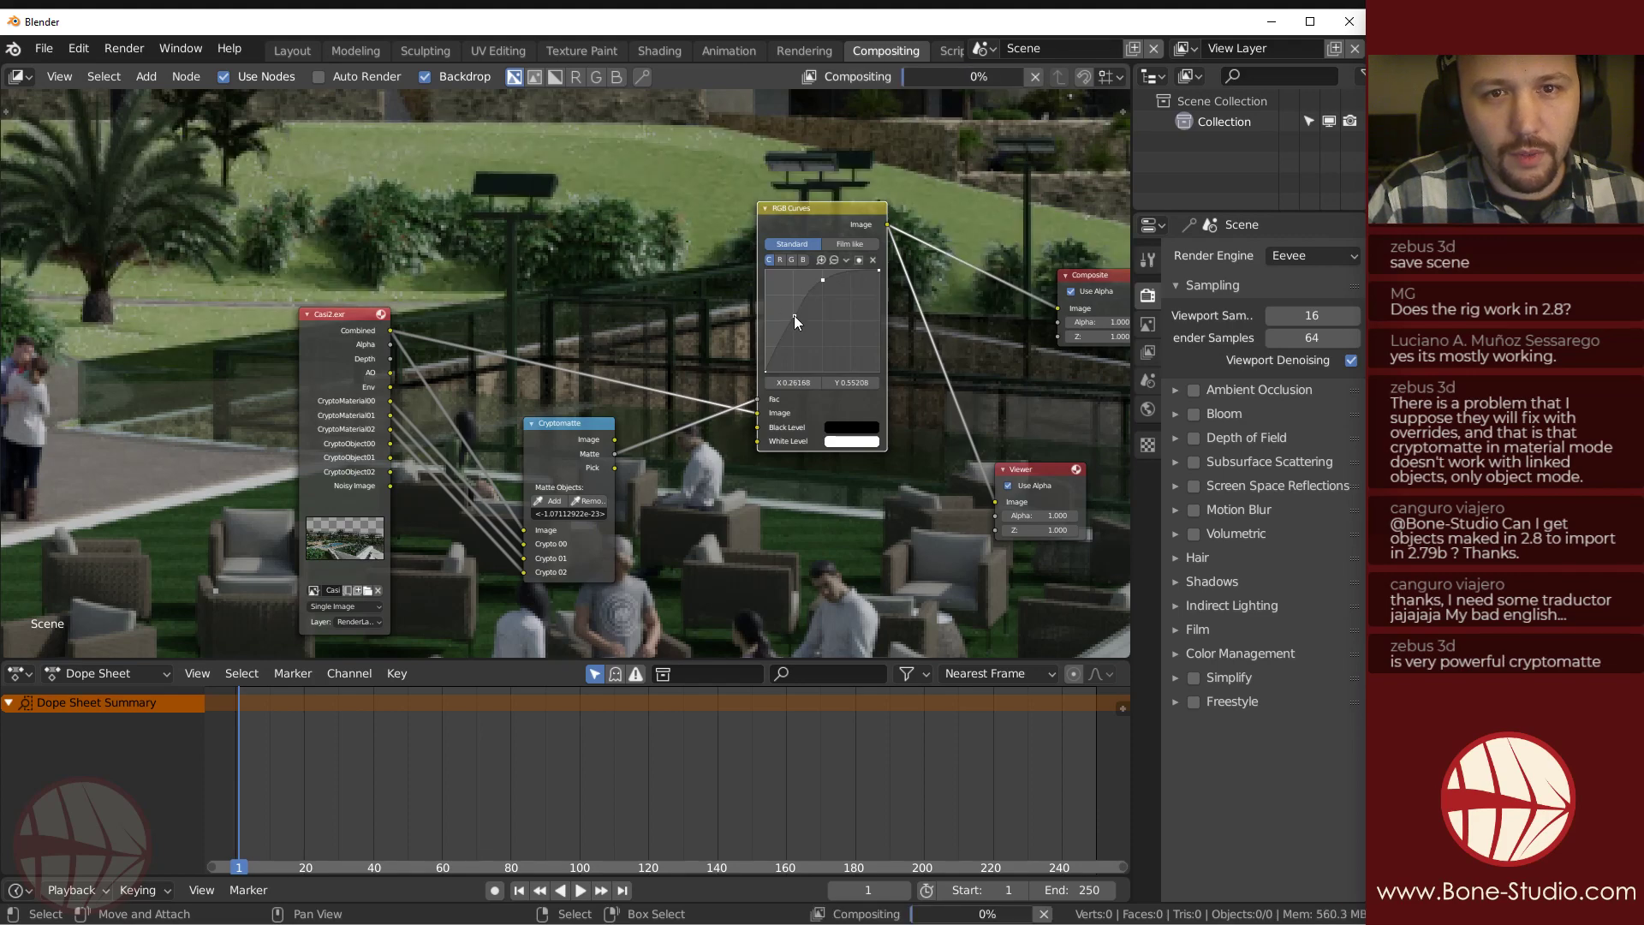
Examine the curve adjustment on the grass across the wider rendered scene.
key("alt+v")
key("alt+v")
key("alt+v")
key("alt+v")
key("alt+v")
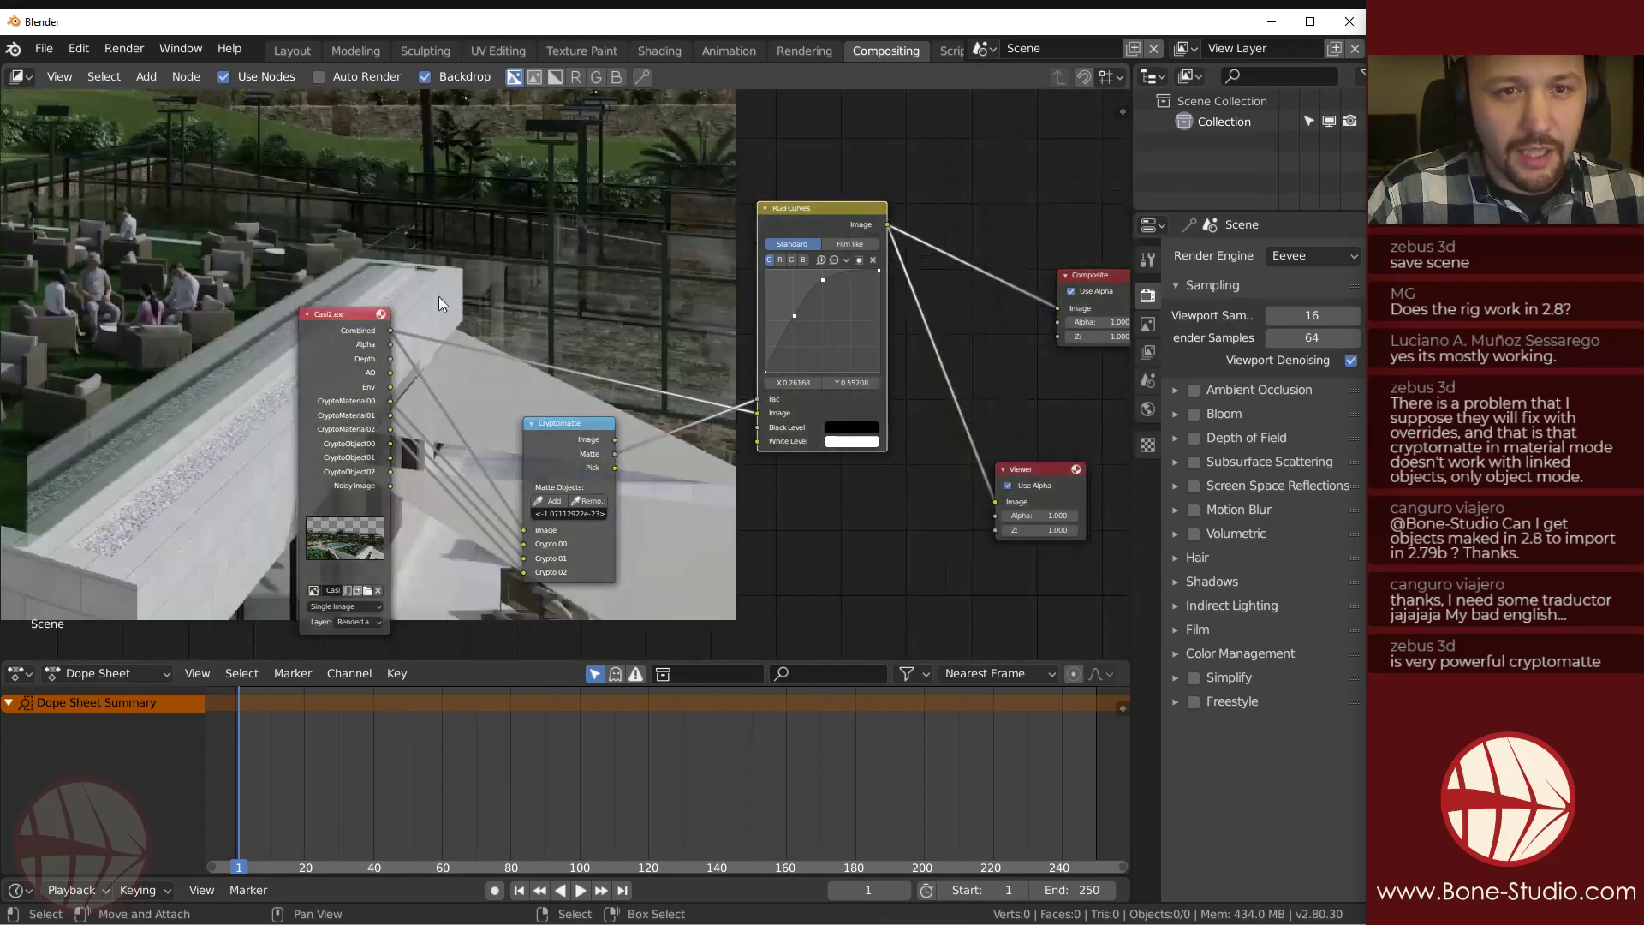
middle_click_drag(439, 303, 704, 250)
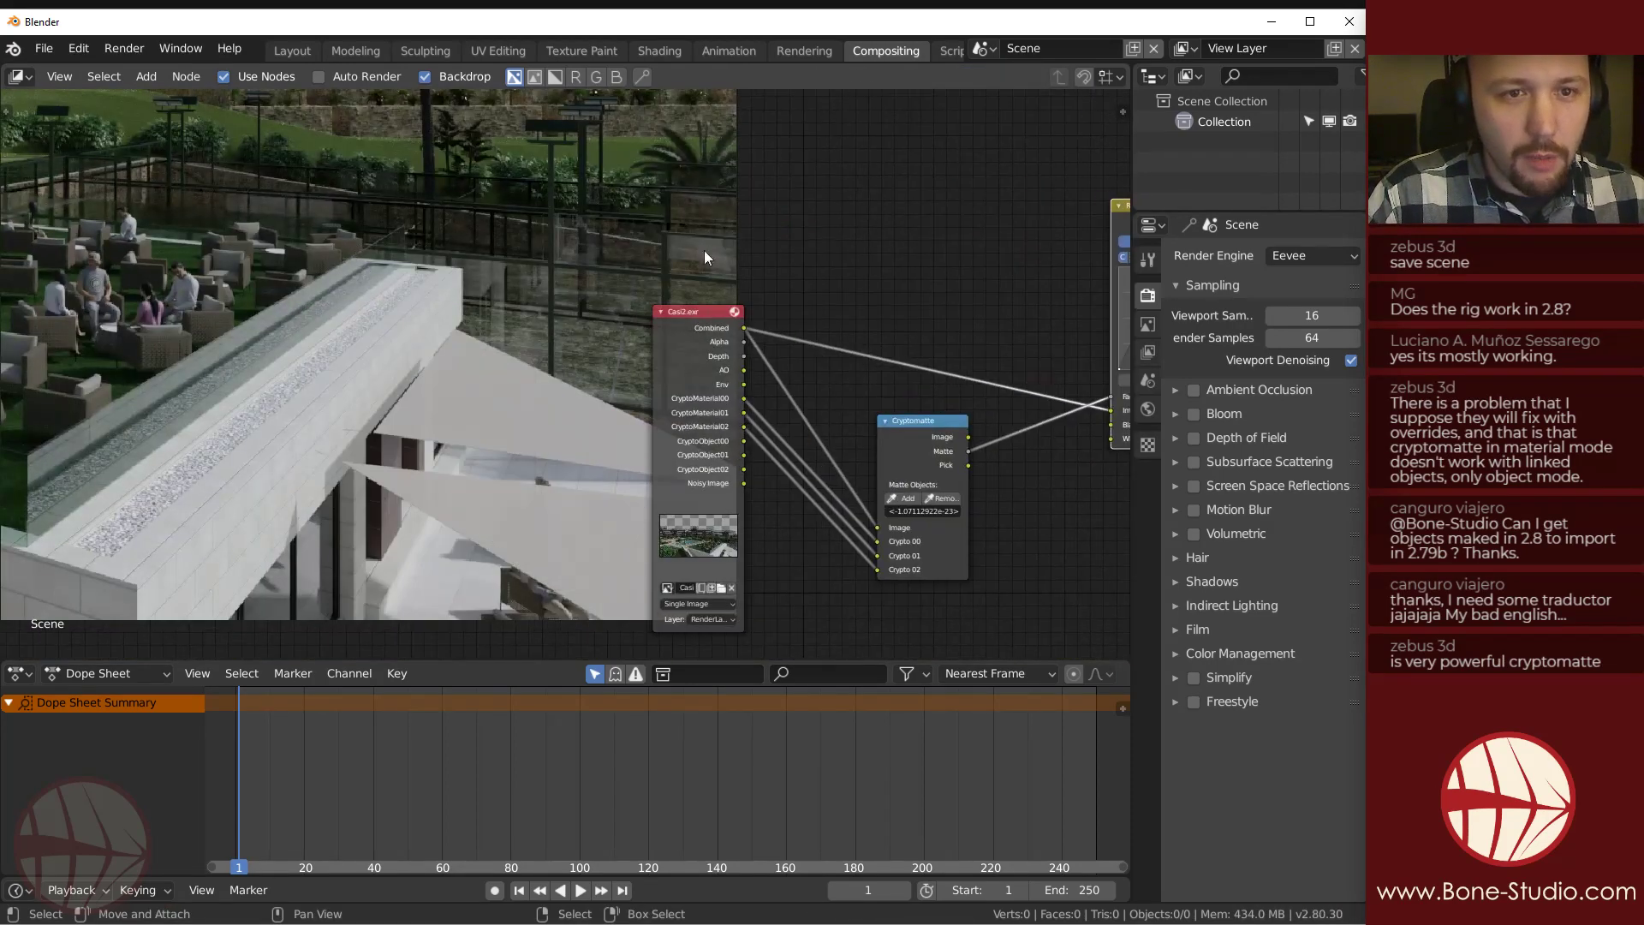
middle_click_drag(584, 280, 1247, 374)
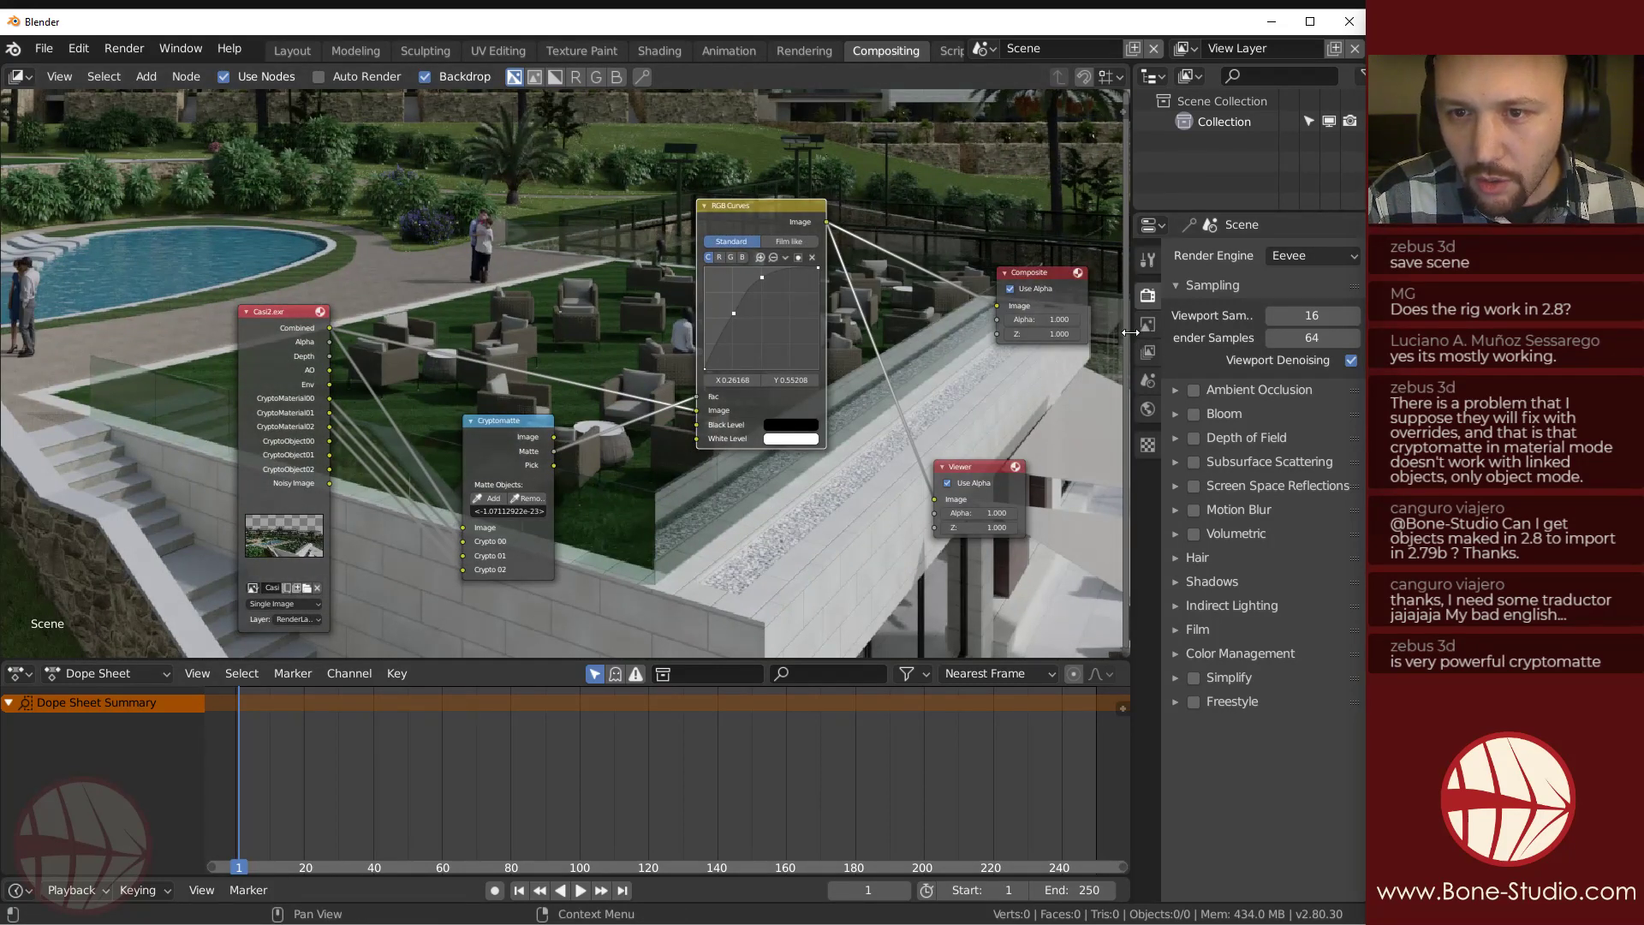
Widen the properties editor and look through the scene's output settings and the view layer's passes.
left_click_drag(1133, 337, 806, 343)
left_click(822, 330)
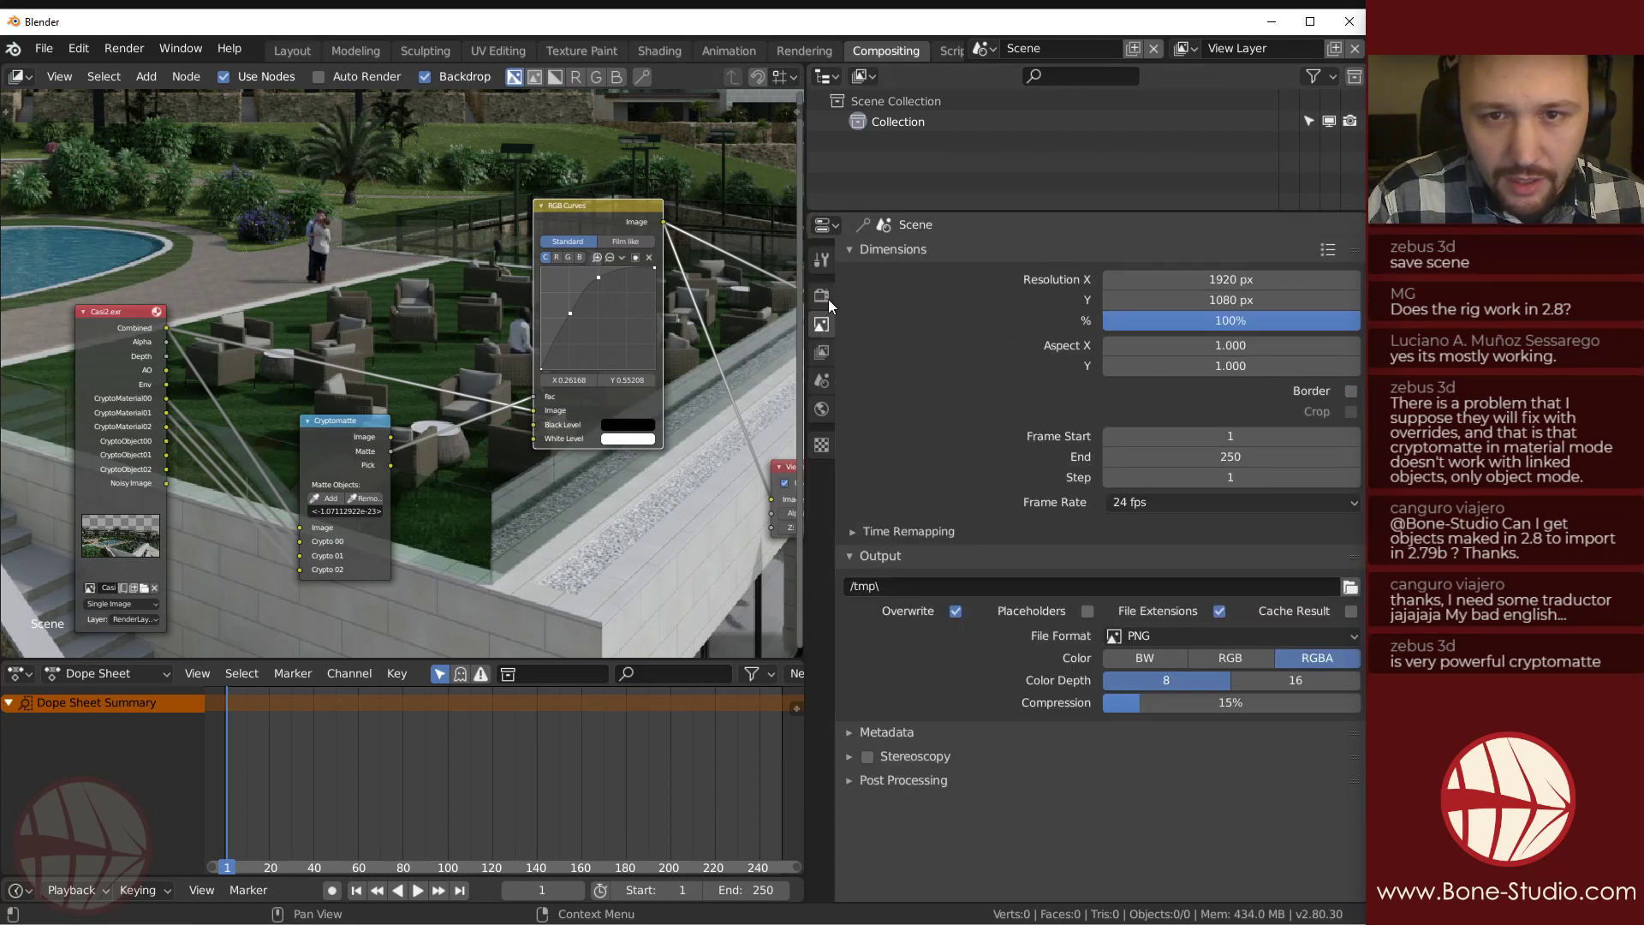
left_click(822, 353)
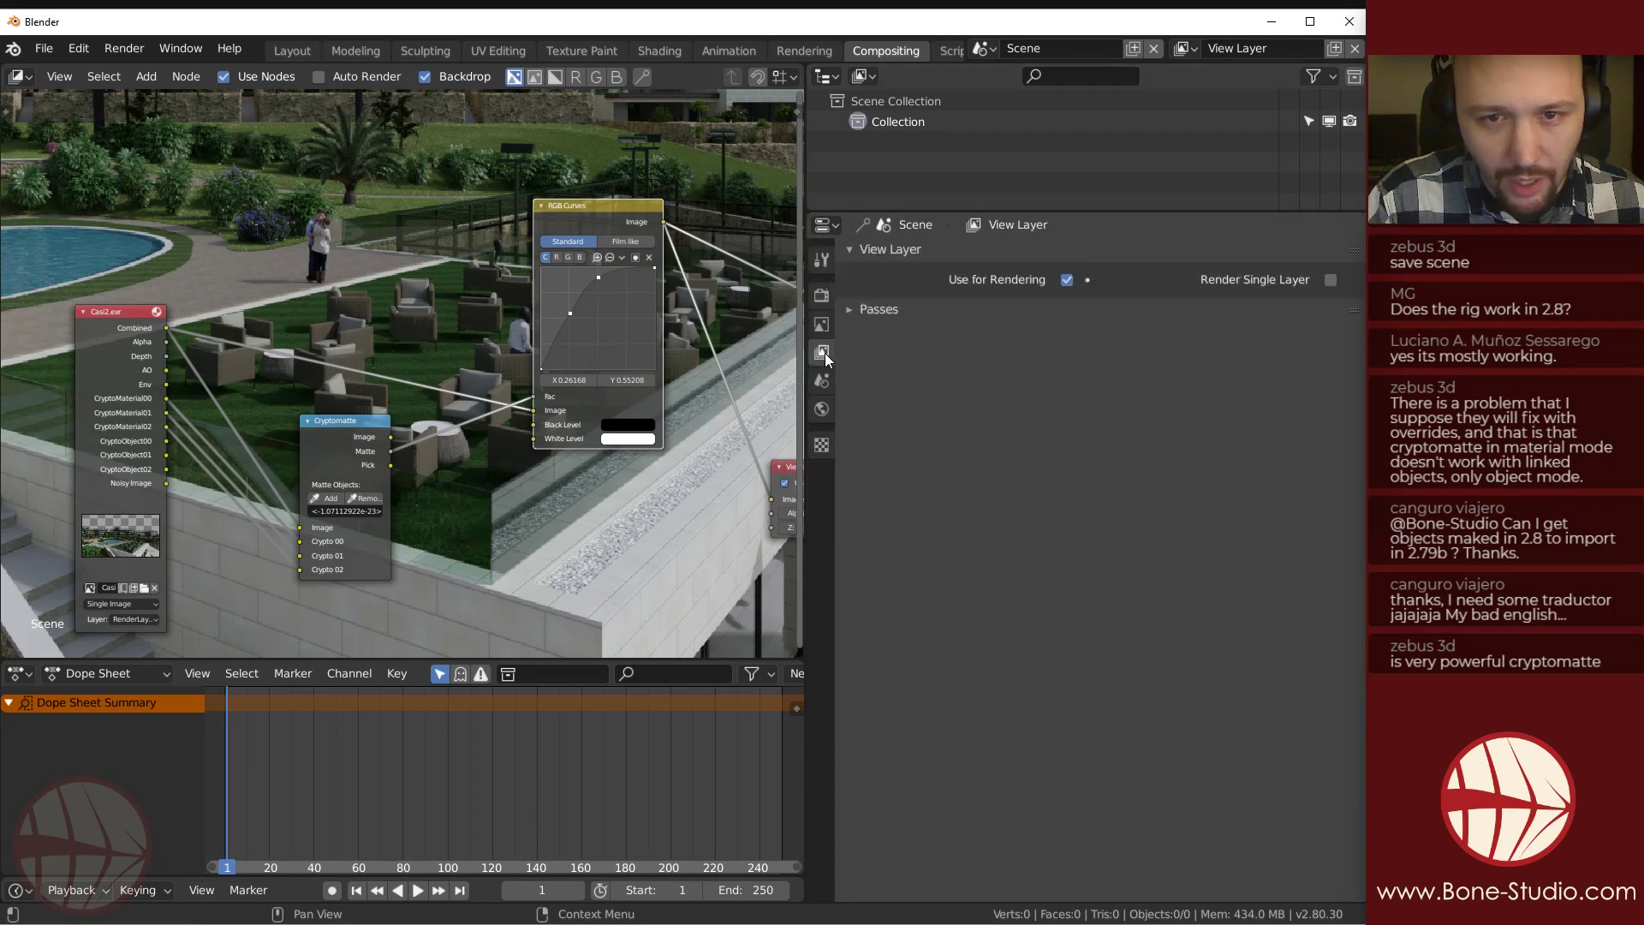
left_click(853, 313)
left_click(821, 261)
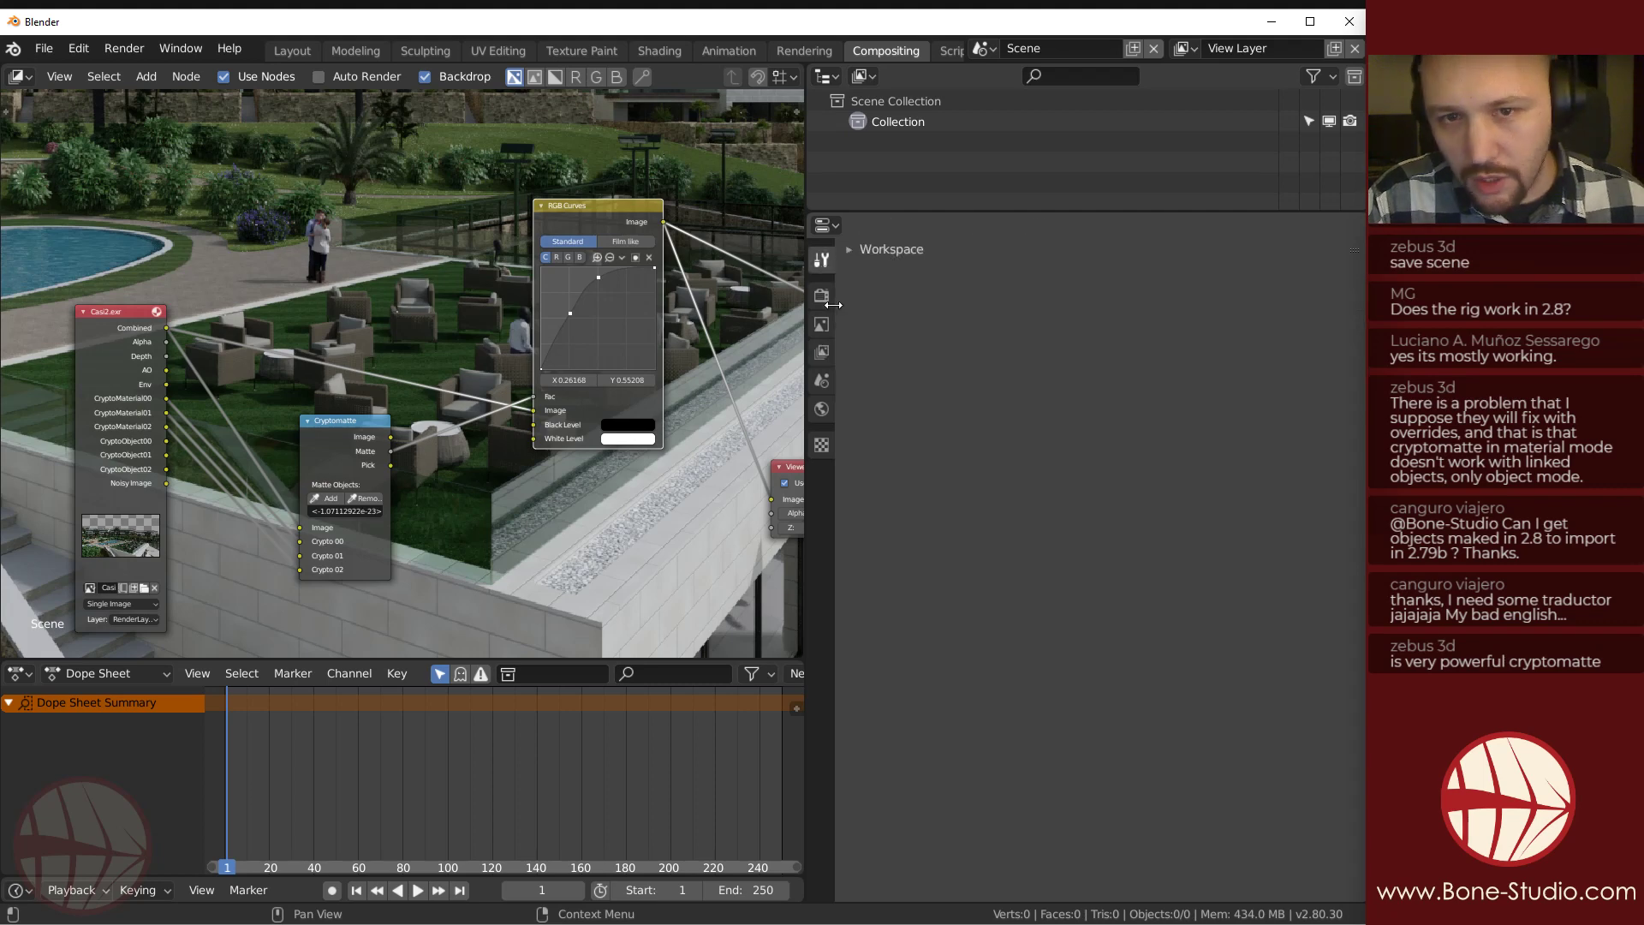
Set the render engine to Cycles and expand the view layer's passes to reach the Cryptomatte options.
left_click(821, 294)
left_click(1123, 249)
left_click(1151, 190)
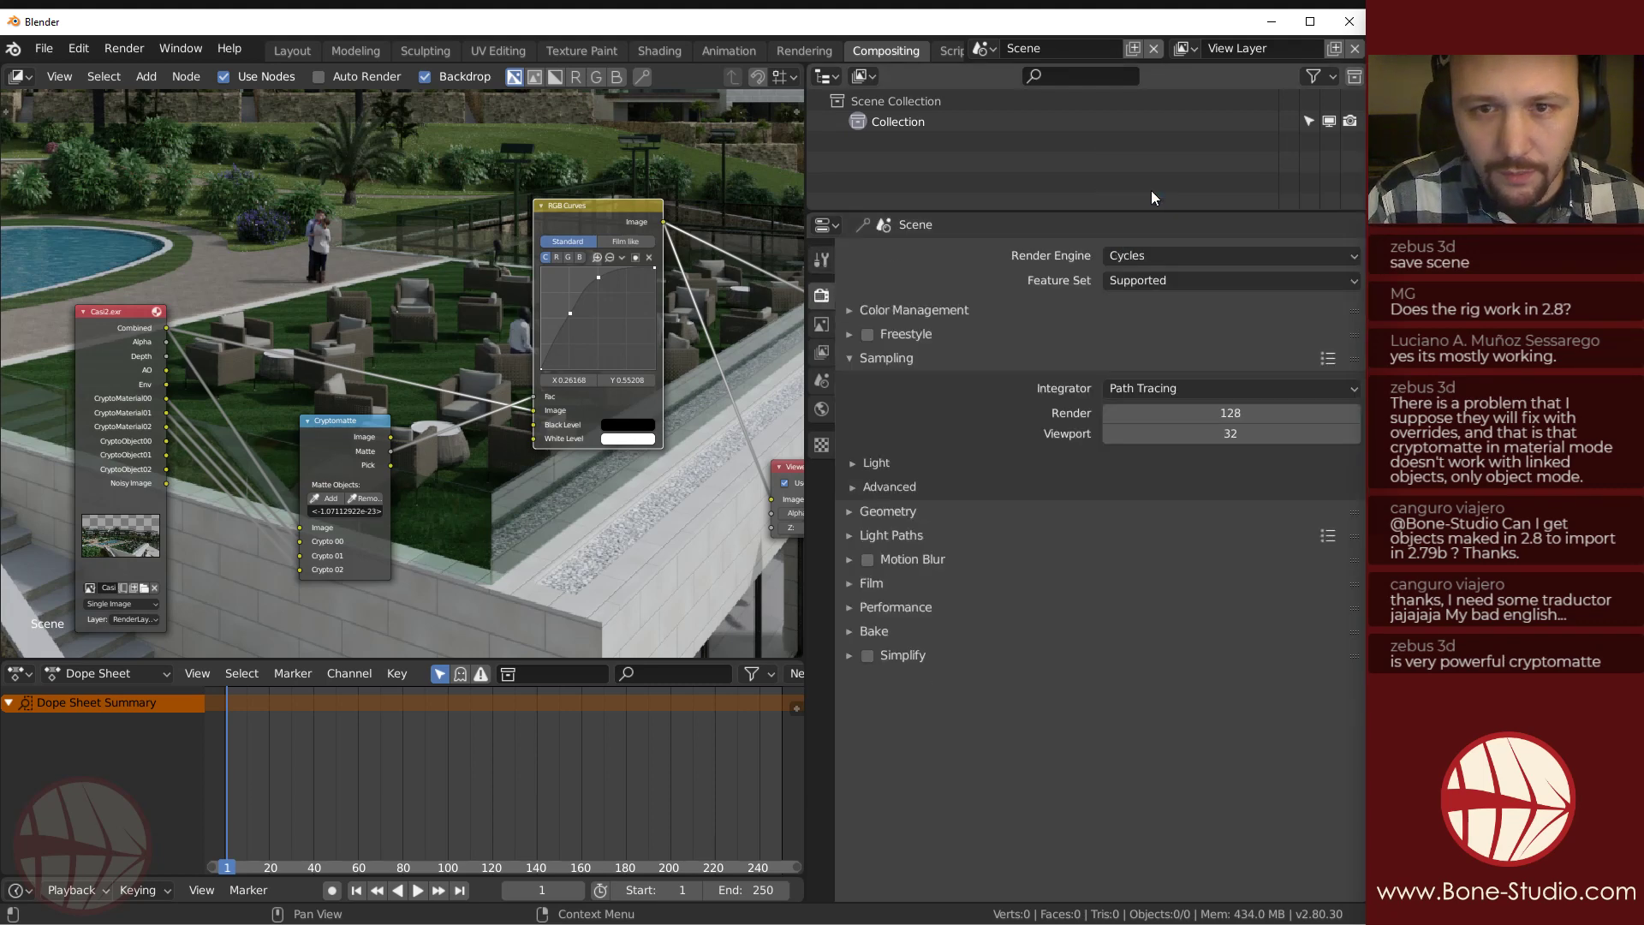
left_click(821, 352)
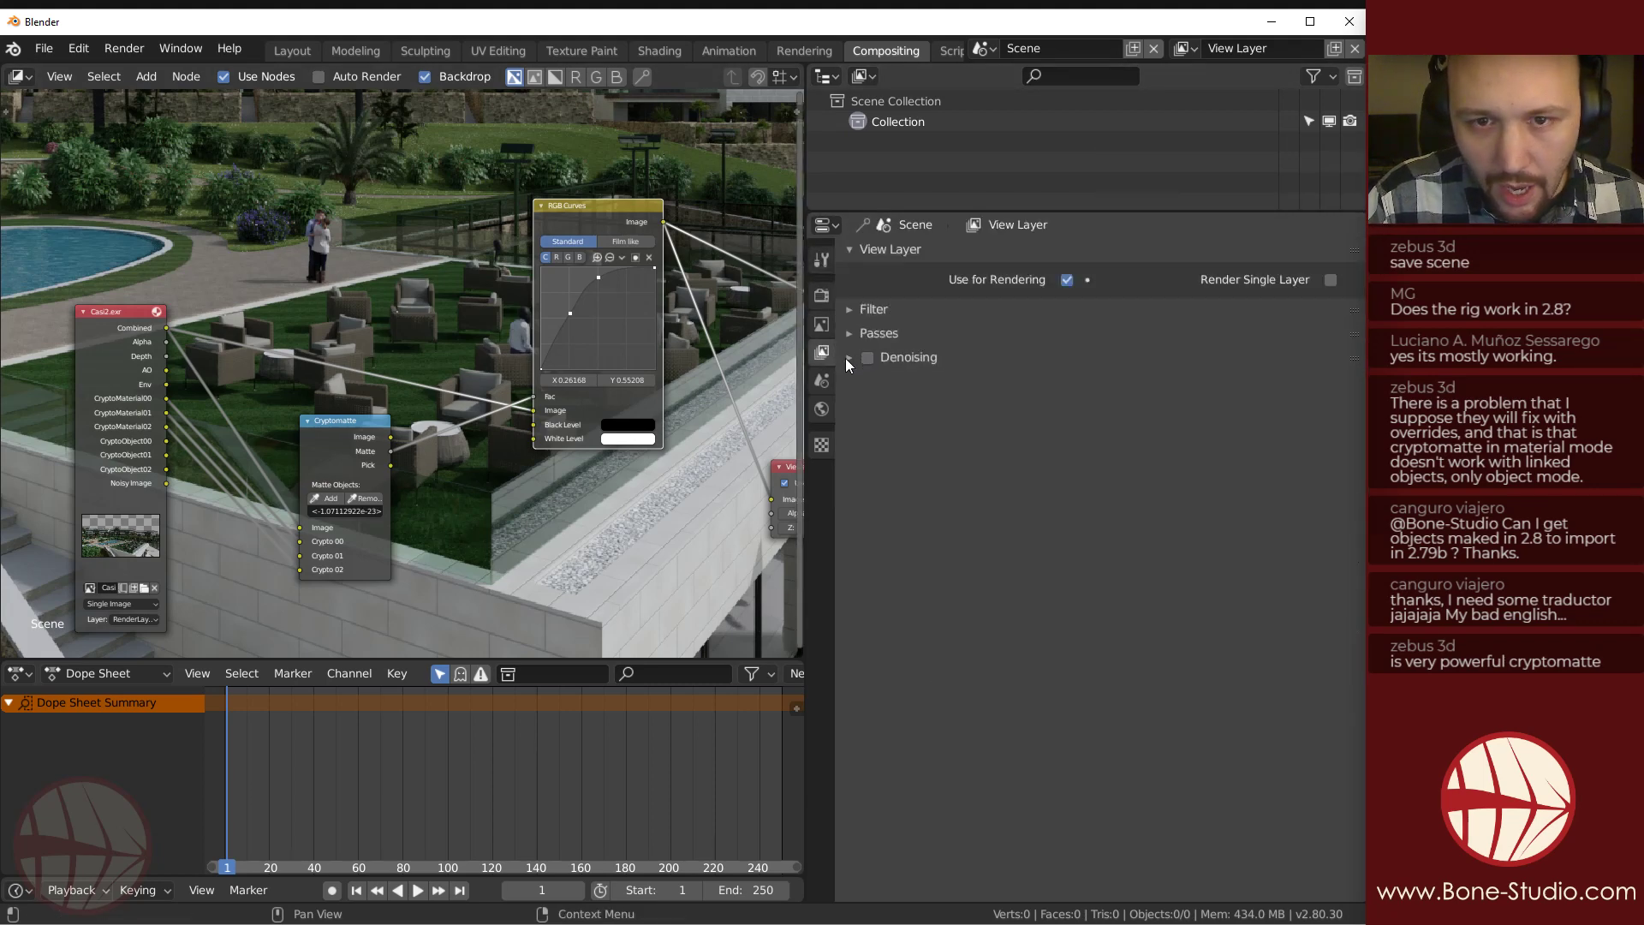
left_click(845, 334)
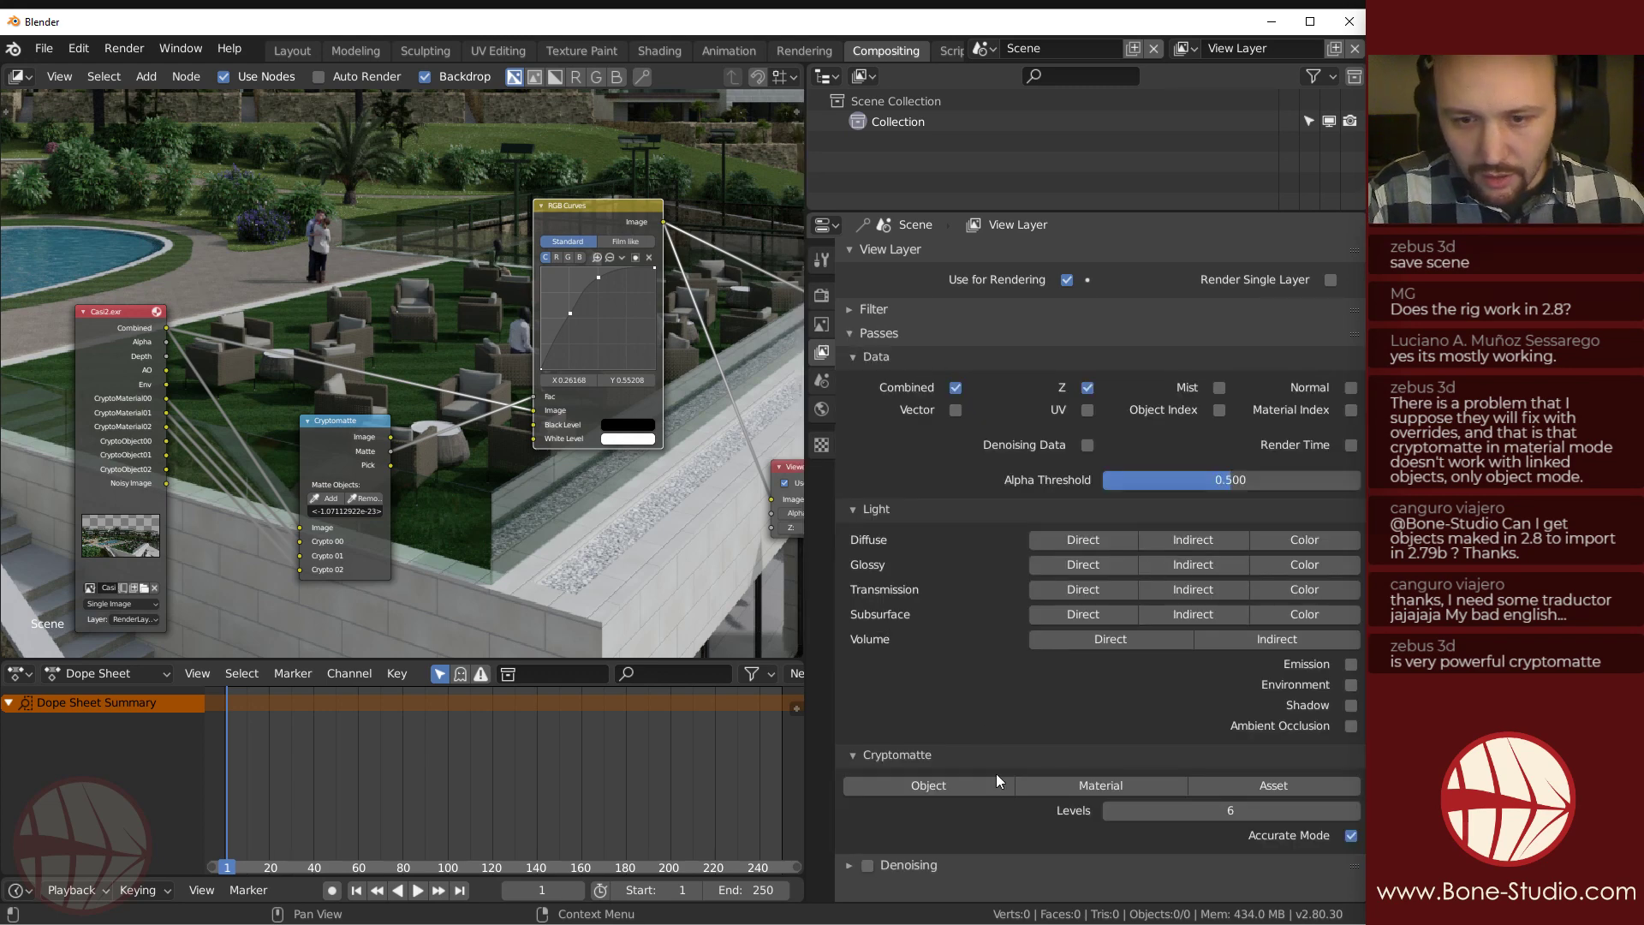